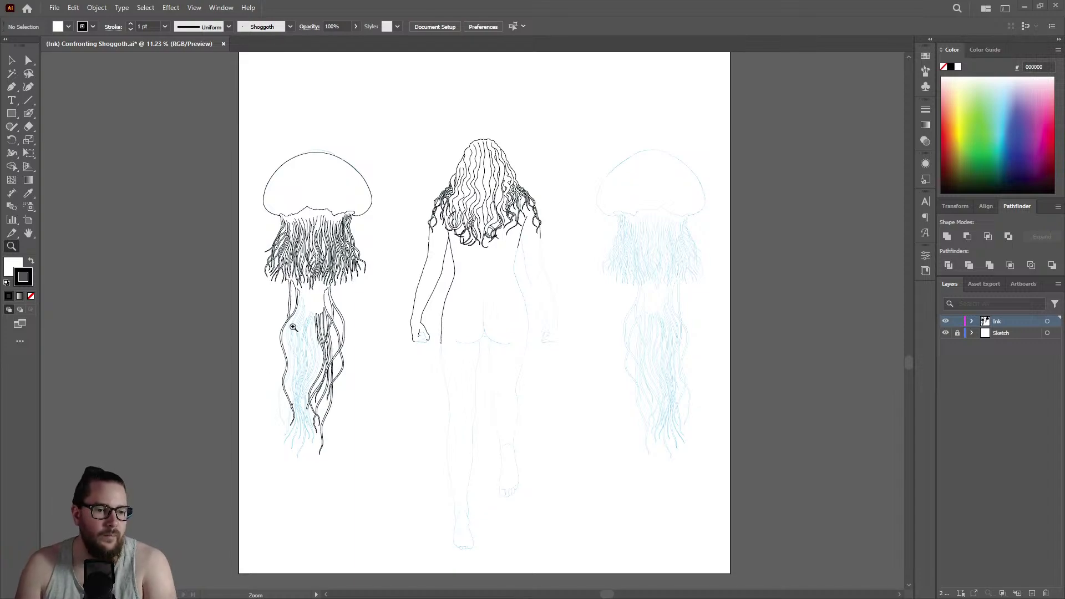
Ink the left edge of the left jellyfish's third long tentacle down along the blue sketch line with the Blob Brush.
drag(279, 340, 401, 109)
mouse_move(348, 152)
mouse_down()
mouse_move(574, 126)
mouse_move(442, 133)
mouse_move(444, 186)
mouse_move(469, 244)
mouse_move(468, 306)
mouse_move(462, 436)
mouse_move(440, 487)
mouse_up()
key(shift+b)
key(z)
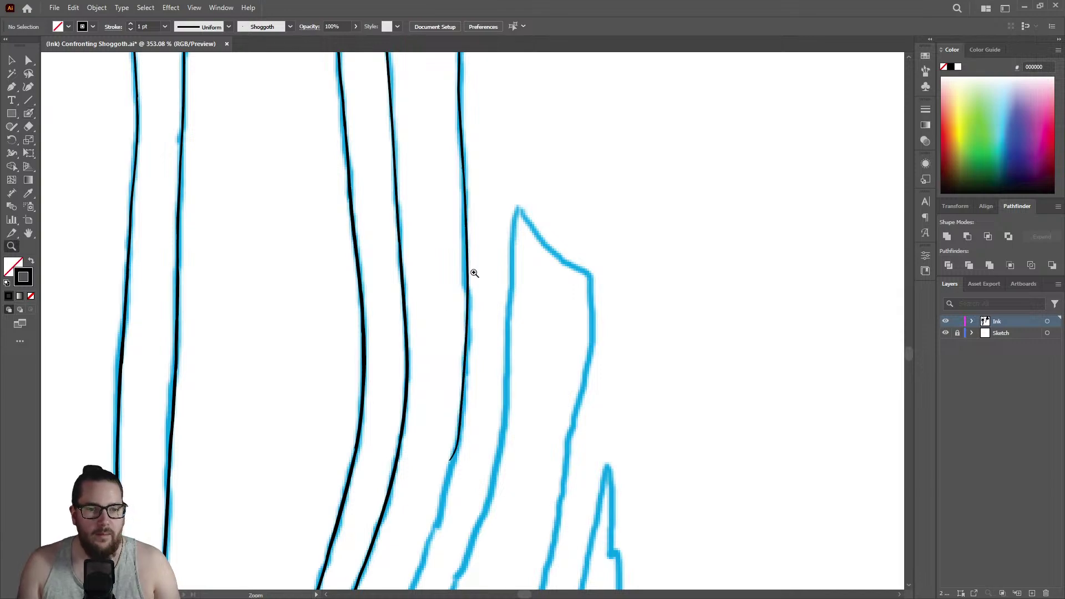
drag(473, 271, 301, 275)
mouse_move(419, 373)
mouse_down()
mouse_move(592, 273)
mouse_move(499, 277)
mouse_up()
key(shift+b)
mouse_move(502, 56)
mouse_down()
mouse_move(487, 276)
mouse_move(476, 297)
mouse_move(485, 230)
mouse_move(484, 283)
mouse_move(424, 480)
mouse_up()
key(shift+b)
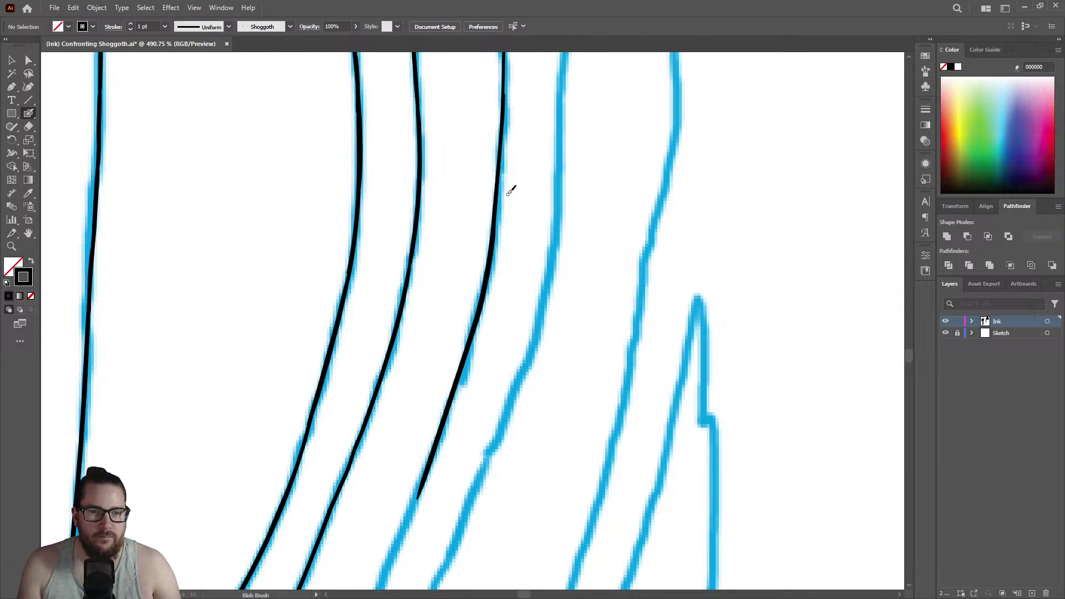
Smooth and thicken the joint between brush strokes in the upper part of the third tentacle's left edge.
key(z)
drag(501, 176, 673, 98)
key(shift+b)
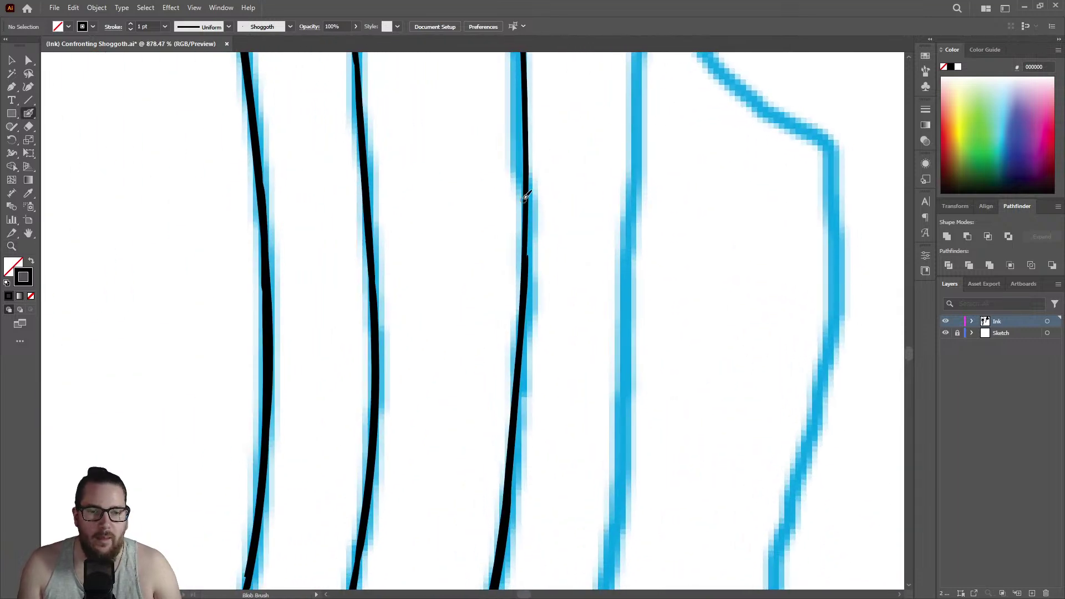
drag(527, 167, 527, 246)
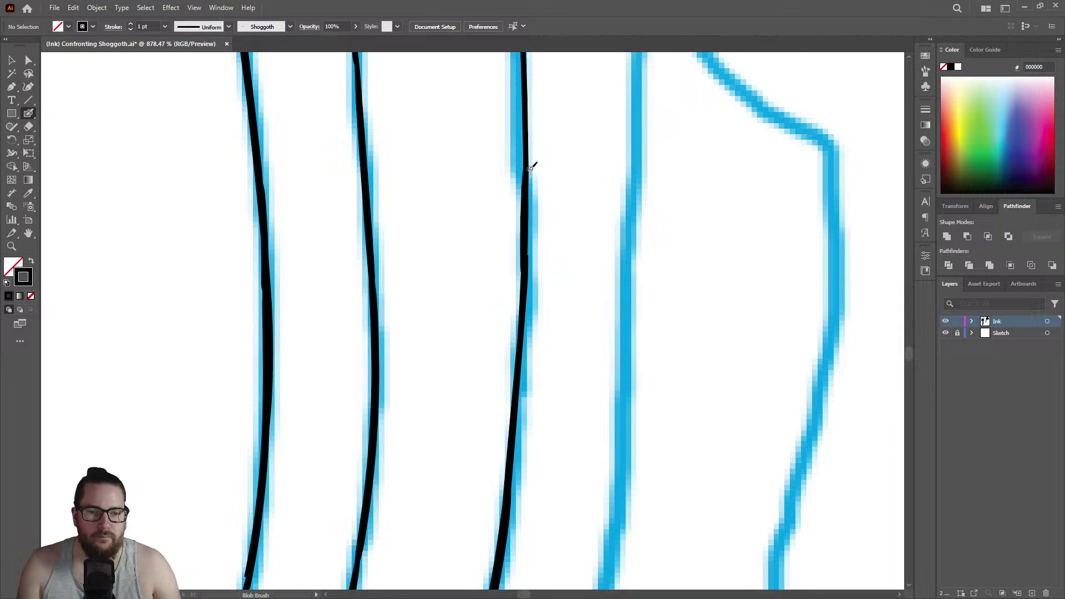
drag(527, 153, 527, 255)
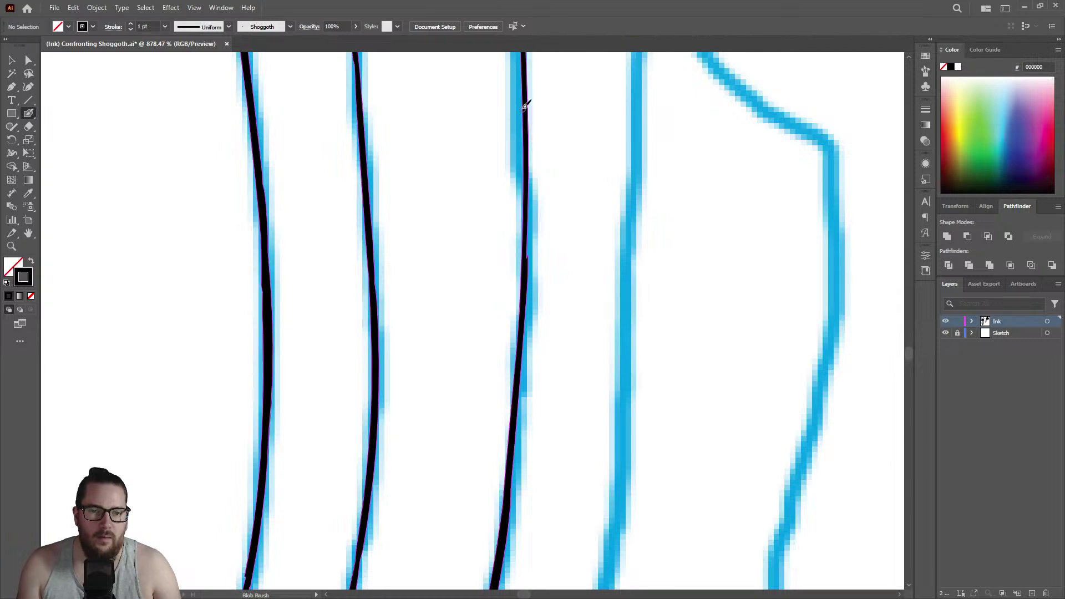
mouse_move(527, 151)
mouse_down()
mouse_move(526, 276)
mouse_move(523, 249)
mouse_move(483, 236)
mouse_move(335, 240)
mouse_up()
Extend the third tentacle's left edge down the sketch line with the Blob Brush, undoing the unwanted stroke.
key(z)
mouse_move(540, 228)
mouse_down()
mouse_move(522, 208)
mouse_move(495, 258)
mouse_move(551, 304)
mouse_move(687, 189)
mouse_up()
mouse_move(440, 274)
mouse_down()
mouse_move(471, 283)
mouse_move(355, 572)
mouse_up()
key(shift+b)
key(ctrl+z)
Try to continue the third tentacle's left edge downward from its inked end.
key(z)
mouse_move(480, 349)
mouse_down()
mouse_move(279, 376)
mouse_move(259, 392)
mouse_up()
drag(469, 399, 566, 365)
drag(436, 397, 625, 319)
key(shift+b)
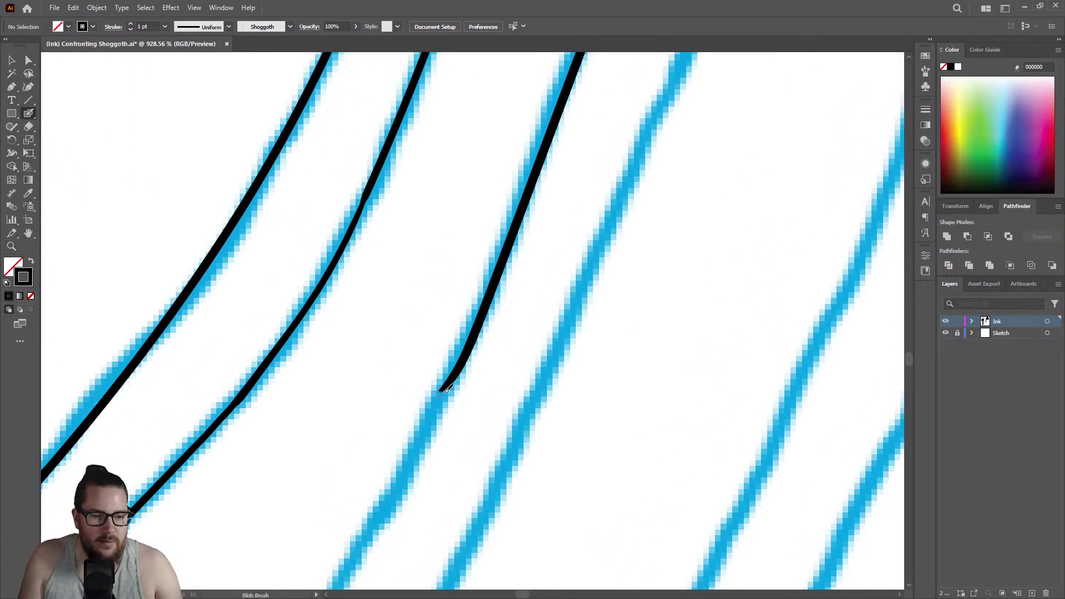
drag(449, 382, 374, 506)
key(ctrl+z)
drag(470, 348, 360, 543)
key(ctrl+z)
Trim the lower end of the third tentacle's left edge to a taper with the Eraser.
key(shift+e)
mouse_move(433, 413)
mouse_down()
mouse_move(448, 361)
mouse_move(477, 345)
mouse_move(506, 287)
mouse_up()
key(z)
mouse_move(506, 330)
mouse_down()
mouse_move(345, 294)
mouse_move(533, 252)
mouse_up()
Thicken the thin stretch along the second tentacle's right edge with overlapping Blob Brush strokes.
key(shift+b)
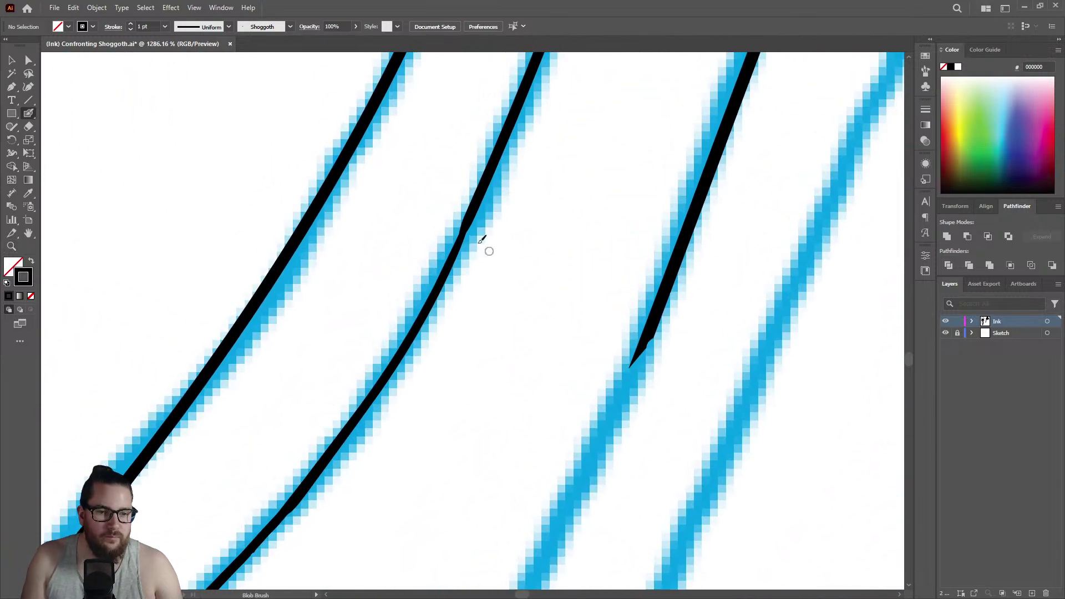
mouse_move(481, 188)
mouse_down()
mouse_move(418, 322)
mouse_move(337, 449)
mouse_up()
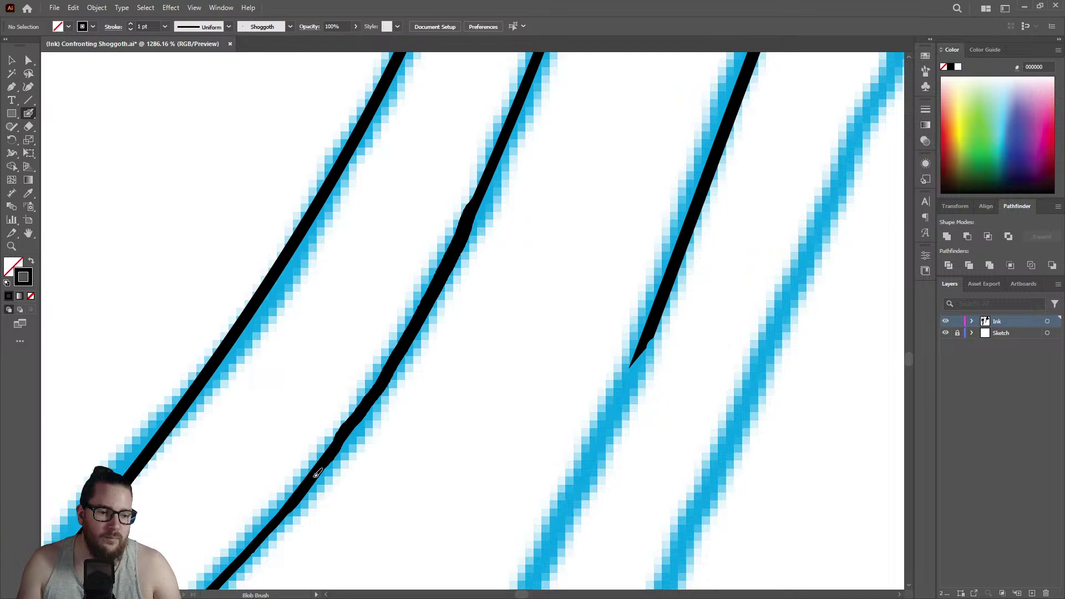
drag(434, 264, 481, 191)
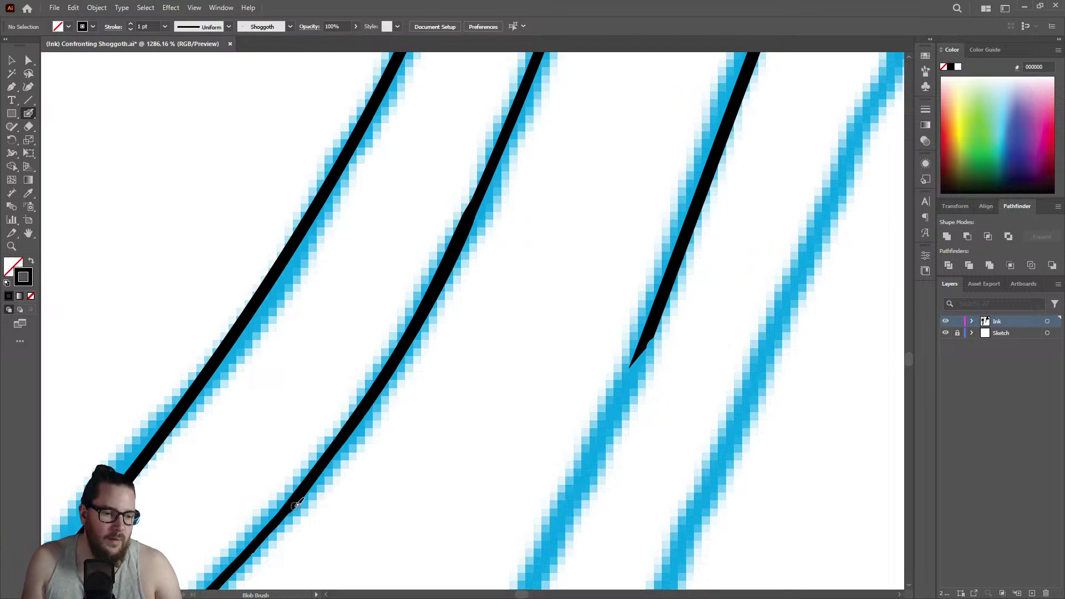
drag(286, 511, 217, 586)
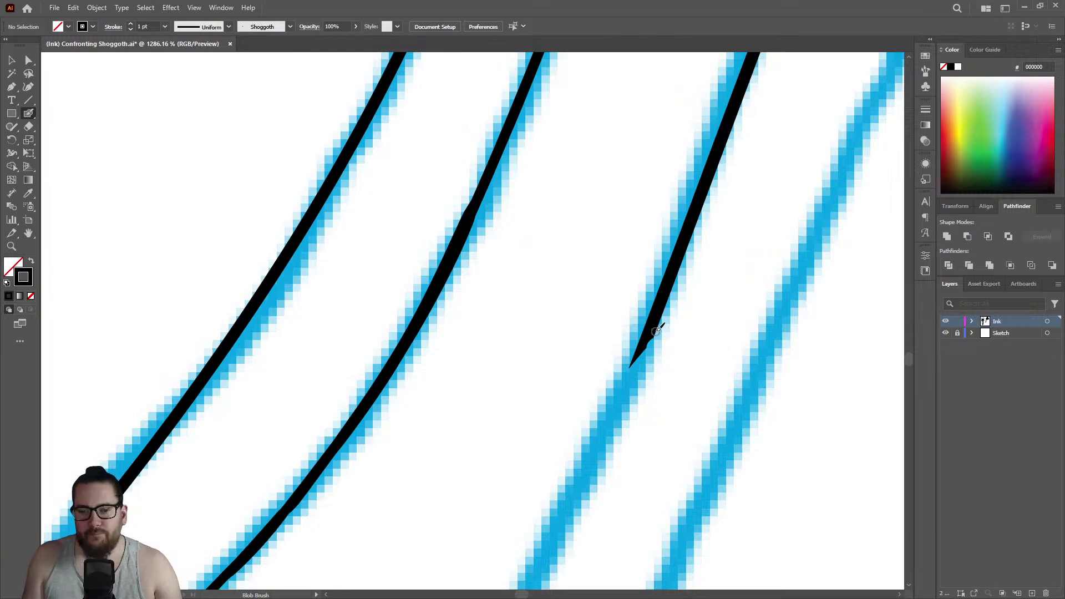
Continue the third tentacle's left edge from its tapered end down the sketch line with the Blob Brush.
key(z)
drag(580, 354, 607, 384)
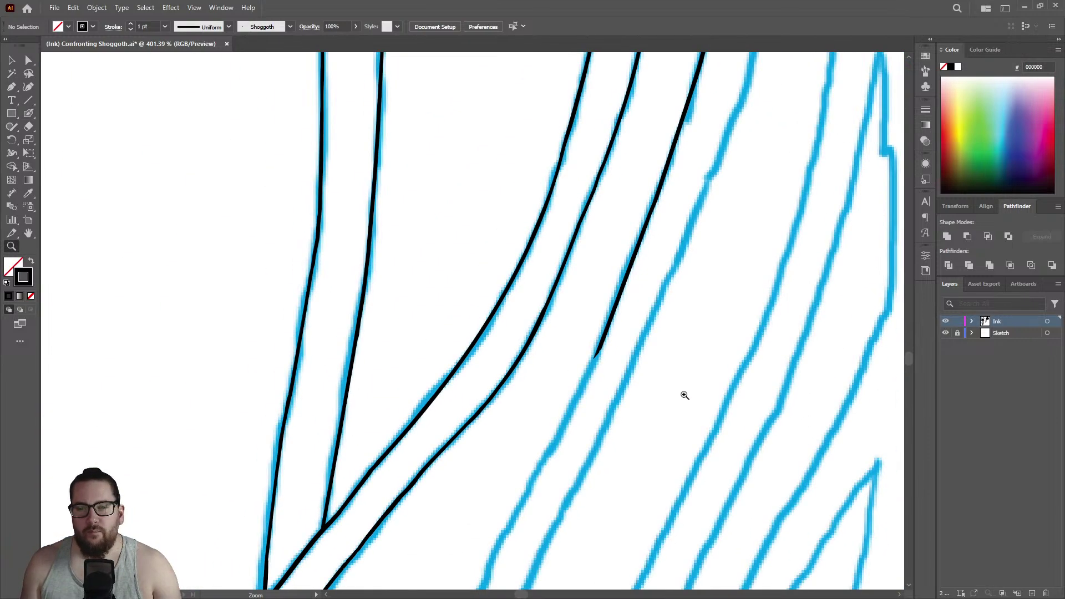
drag(684, 394, 794, 385)
key(shift+b)
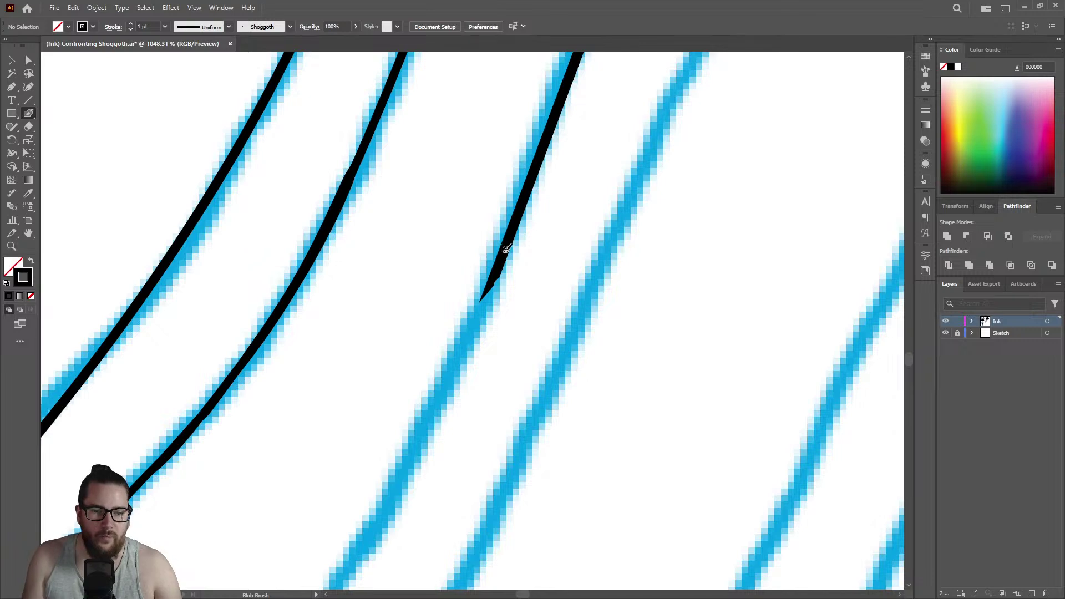
mouse_move(489, 290)
mouse_down()
mouse_move(392, 490)
mouse_move(351, 544)
mouse_up()
Ink the next stretch of the third tentacle's left edge, overlapping the end of the previous stroke.
key(z)
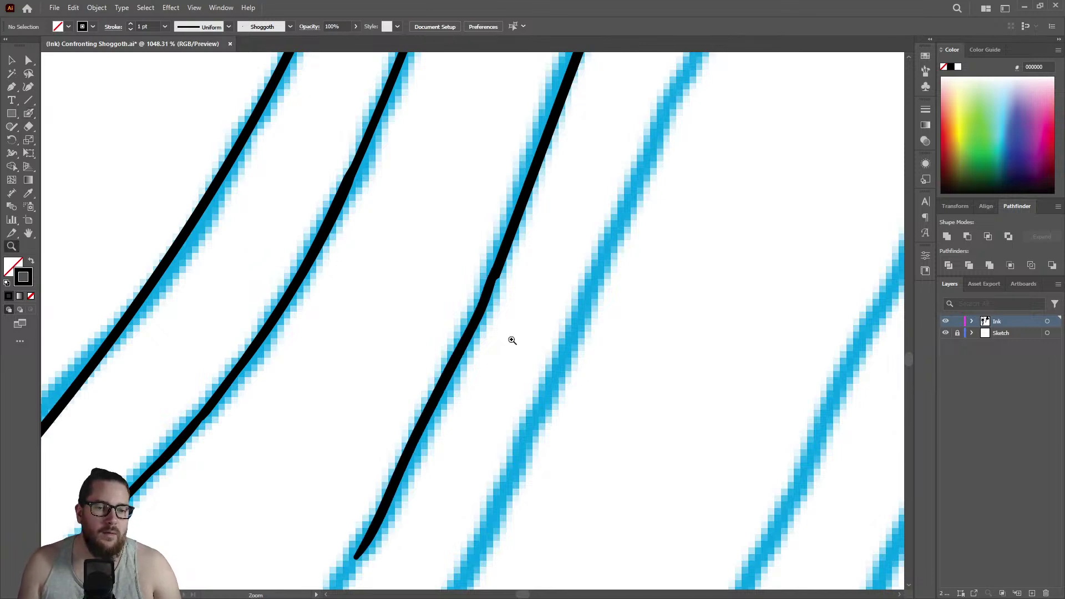
drag(511, 345, 238, 357)
drag(464, 395, 562, 400)
key(shift+b)
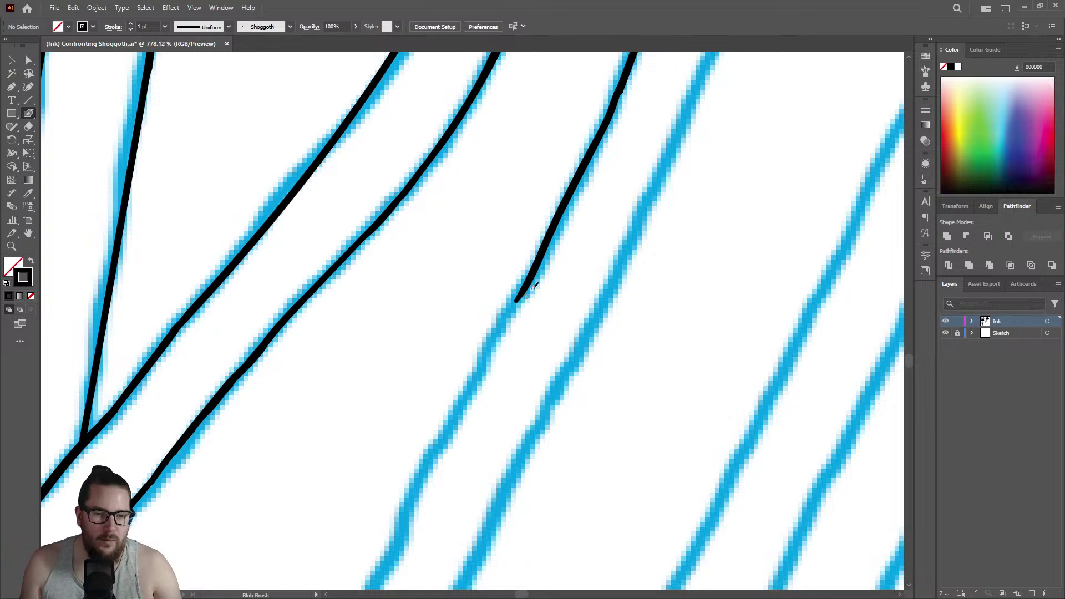
drag(524, 288, 374, 563)
Thicken the thin spot where the two newest strokes meet on the third tentacle's left edge.
key(z)
drag(507, 380, 346, 379)
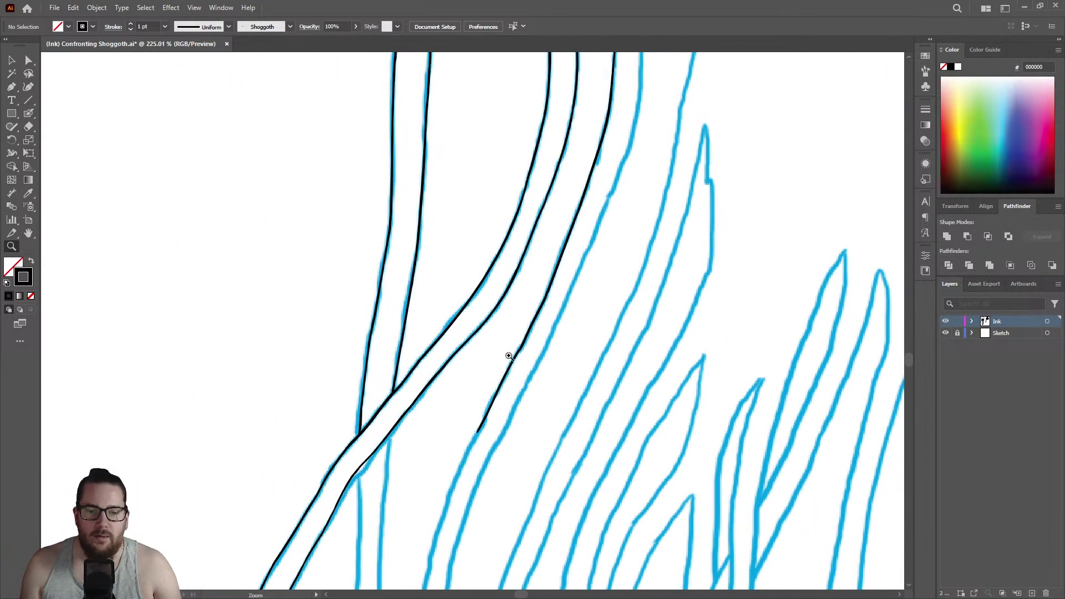
click(522, 362)
click(481, 340)
key(shift+b)
mouse_move(480, 306)
mouse_down()
mouse_move(485, 295)
mouse_move(444, 366)
mouse_up()
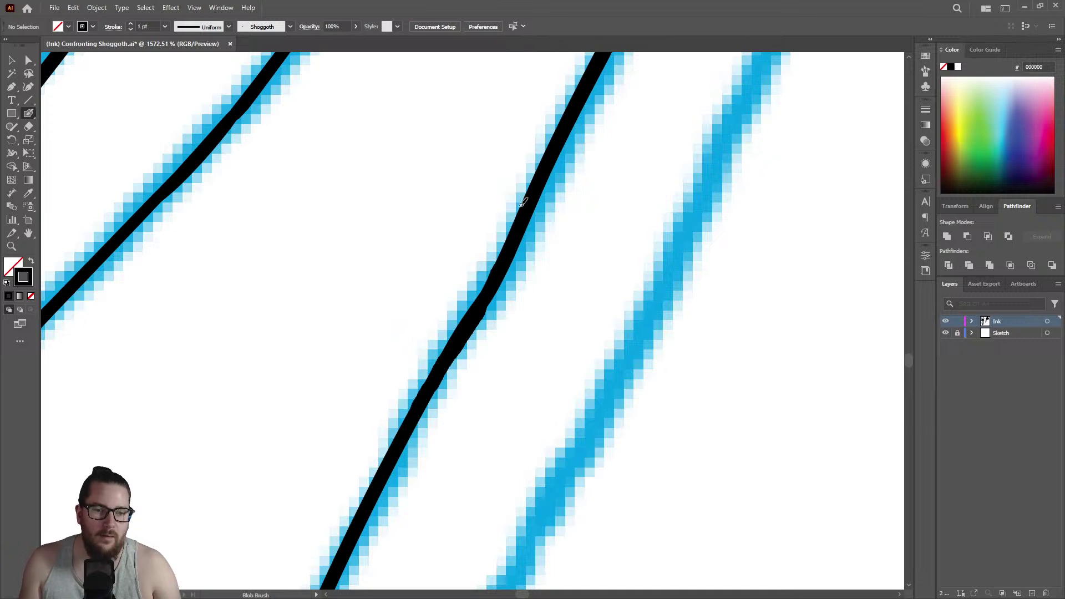
Carry the third tentacle's left edge further down beside the tentacle crossing, undoing and redrawing the stroke once.
key(z)
drag(516, 278, 309, 377)
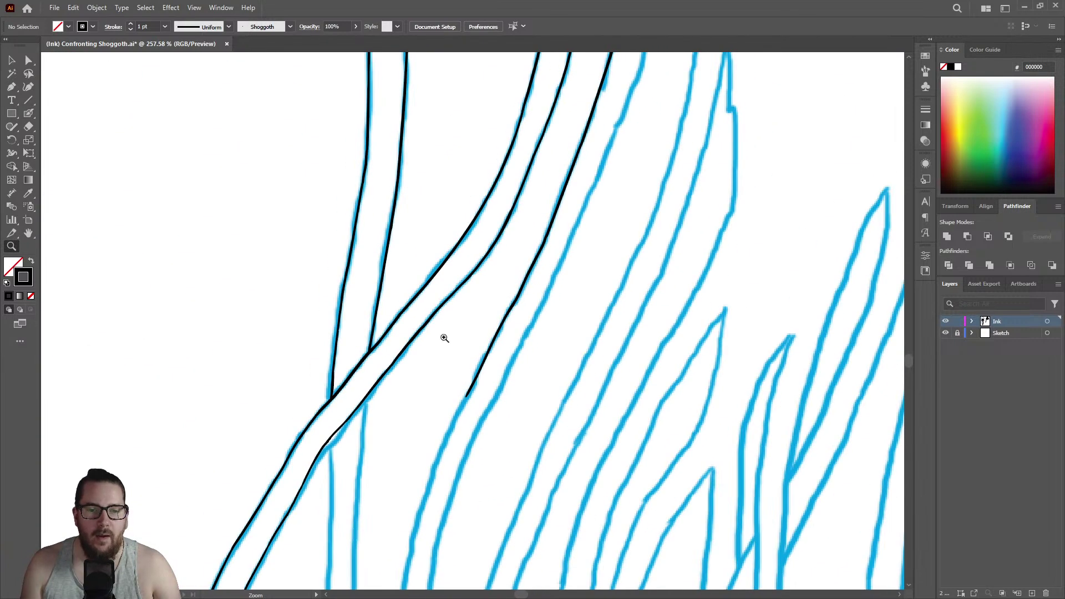
drag(459, 408, 672, 309)
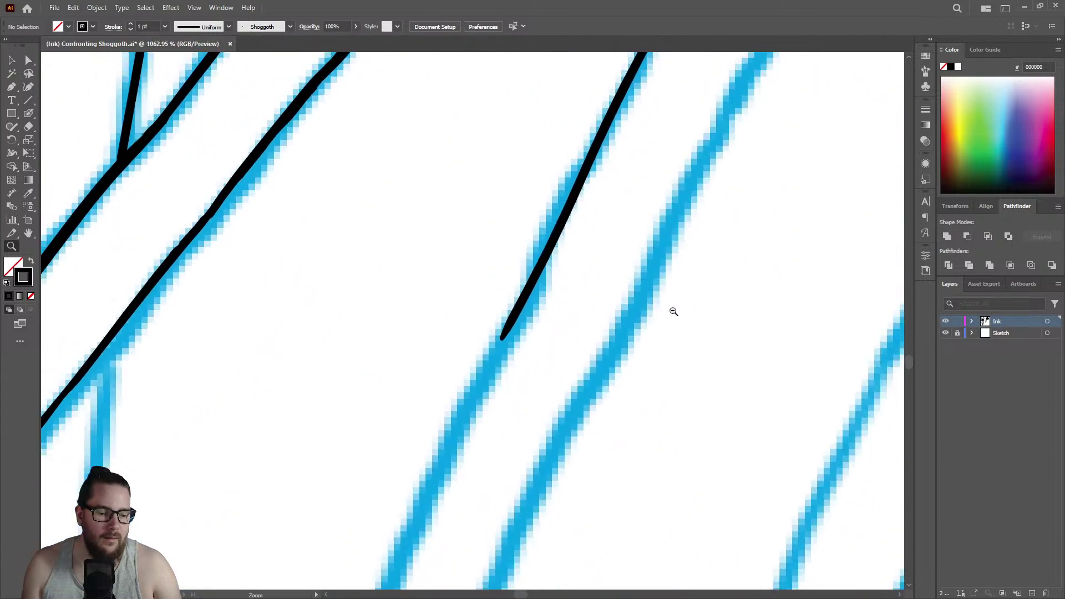
key(shift+b)
drag(510, 325, 475, 376)
key(ctrl+z)
mouse_move(511, 321)
mouse_down()
mouse_move(434, 457)
mouse_move(397, 557)
mouse_up()
Thicken the second tentacle's right edge where it crosses over the first tentacle.
key(z)
drag(476, 372, 357, 386)
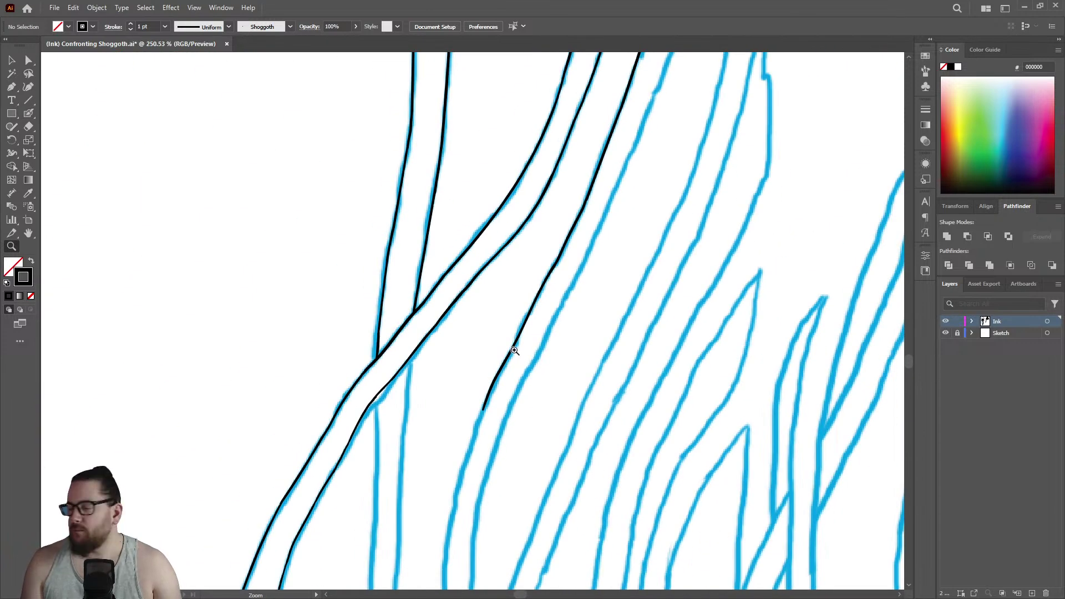
mouse_move(375, 395)
mouse_down()
mouse_move(544, 330)
mouse_move(675, 299)
mouse_up()
key(shift+b)
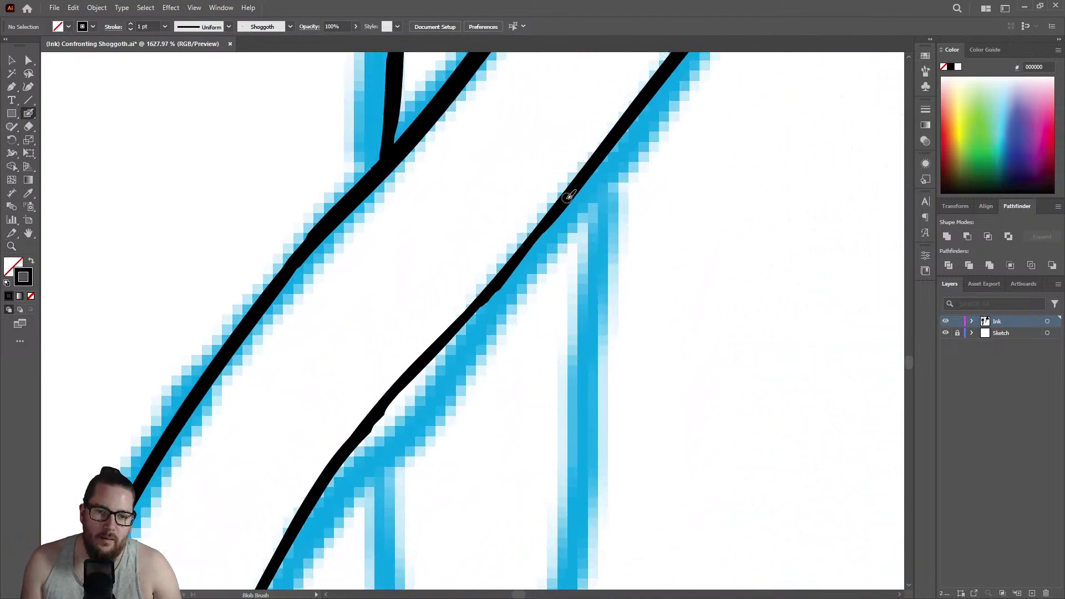
drag(555, 214, 352, 441)
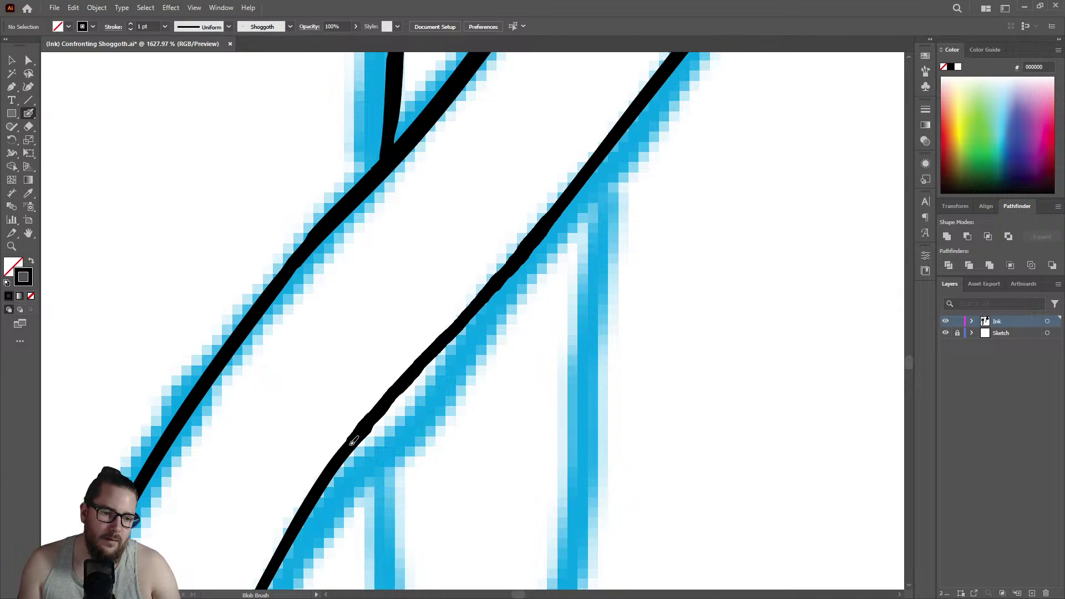
Thicken the second tentacle's right edge just above the crossing so its line weight is even.
key(z)
mouse_move(423, 373)
mouse_down()
mouse_move(368, 380)
mouse_move(284, 370)
mouse_move(566, 274)
mouse_move(355, 349)
mouse_move(328, 338)
mouse_up()
drag(552, 217, 843, 206)
key(shift+b)
drag(518, 212, 426, 326)
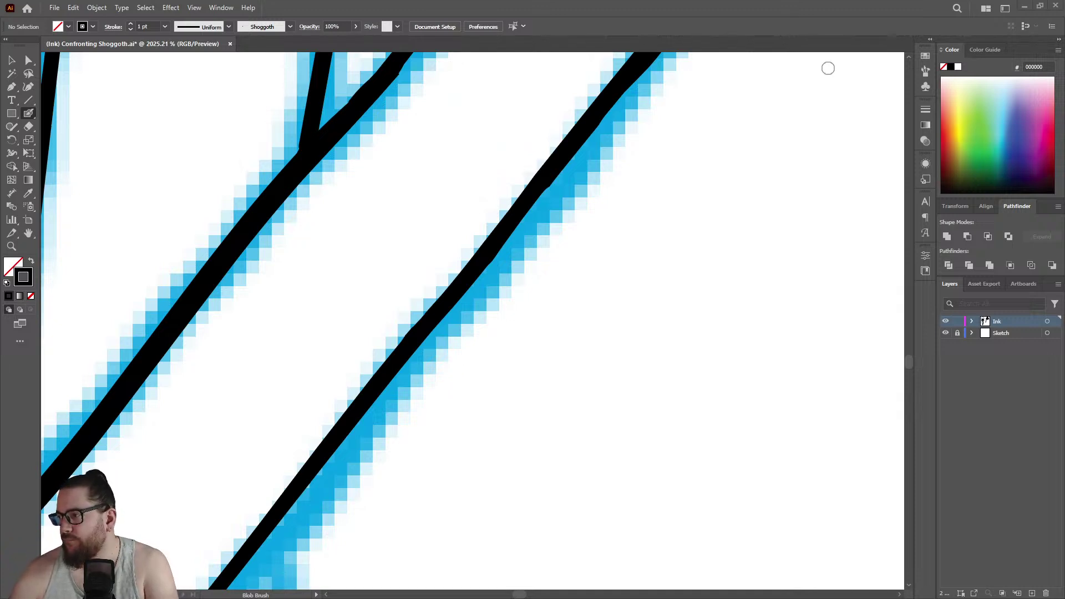
click(421, 194)
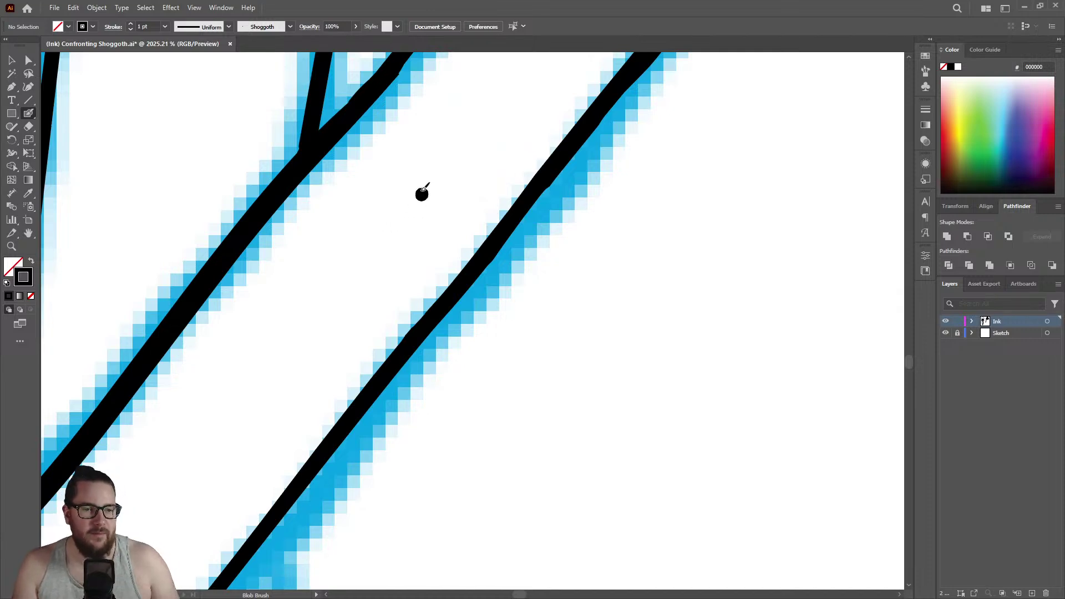
Thicken the second tentacle's right edge below the crossing with the Blob Brush, undoing unwanted strokes.
key(z)
scroll(423, 195, down, 5)
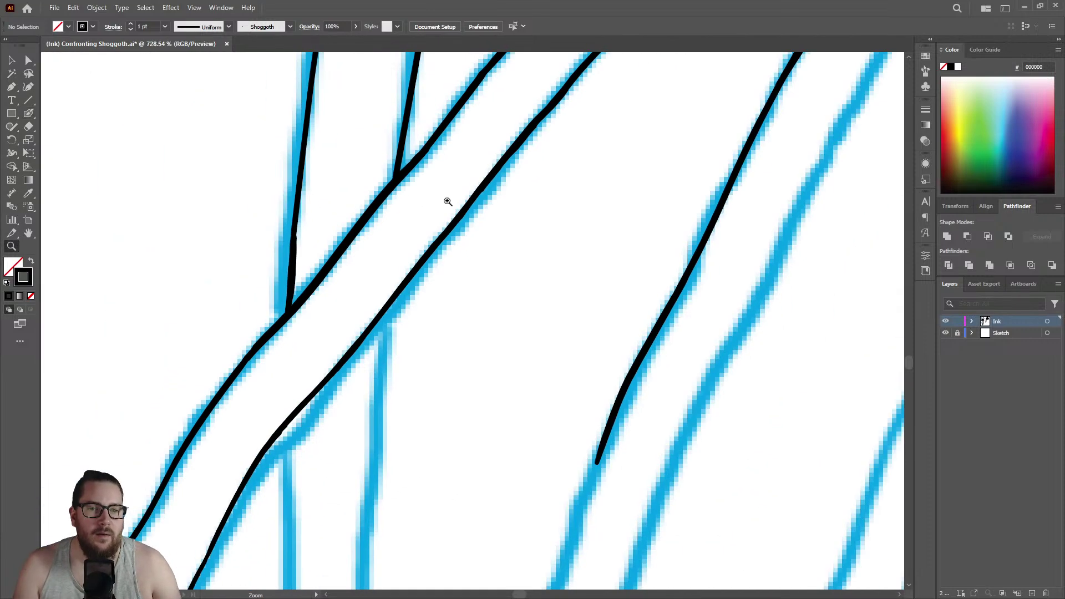
scroll(304, 404, up, 5)
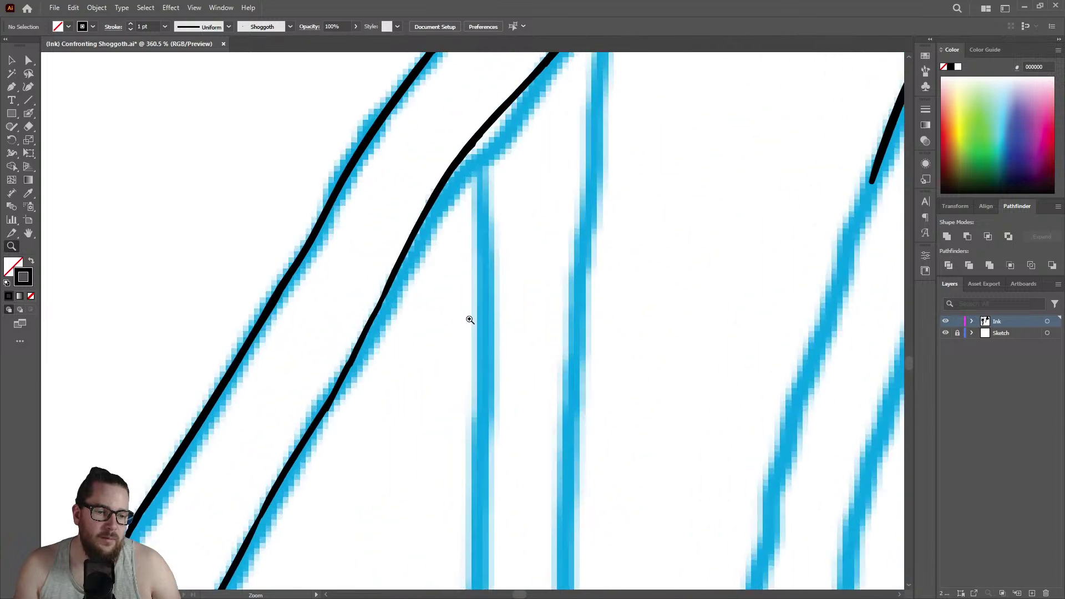
key(shift+b)
mouse_move(439, 180)
mouse_down()
mouse_move(467, 153)
mouse_move(438, 211)
mouse_up()
key(ctrl+z)
drag(496, 99, 388, 316)
key(ctrl+z)
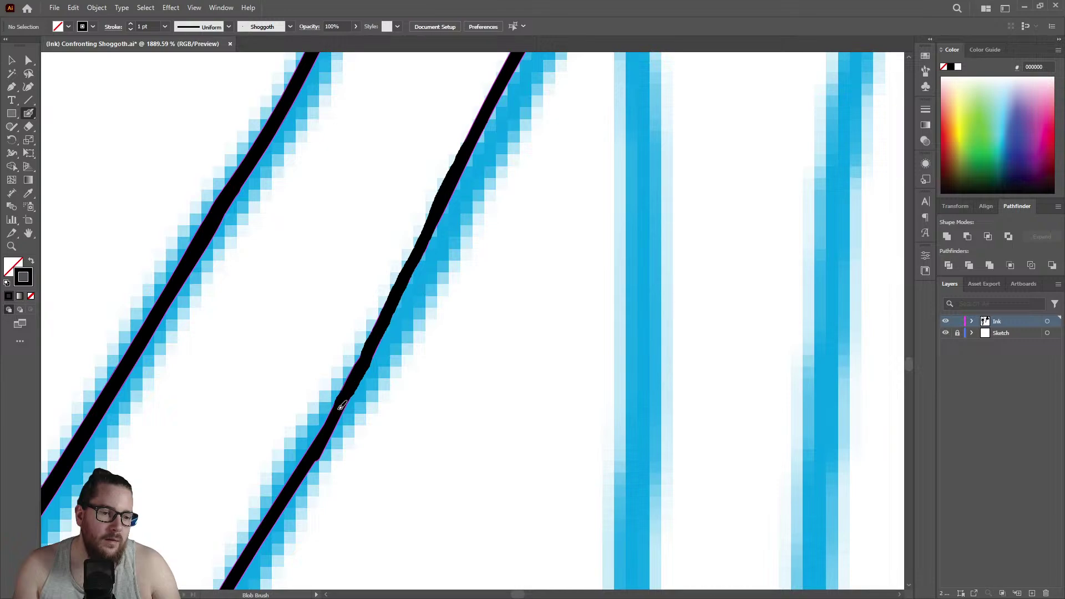
Extend the third tentacle's left edge from its blunt end past the level of the crossing along the sketch.
key(z)
drag(418, 304, 130, 368)
drag(419, 293, 423, 305)
drag(571, 273, 730, 221)
drag(502, 265, 558, 248)
key(shift+b)
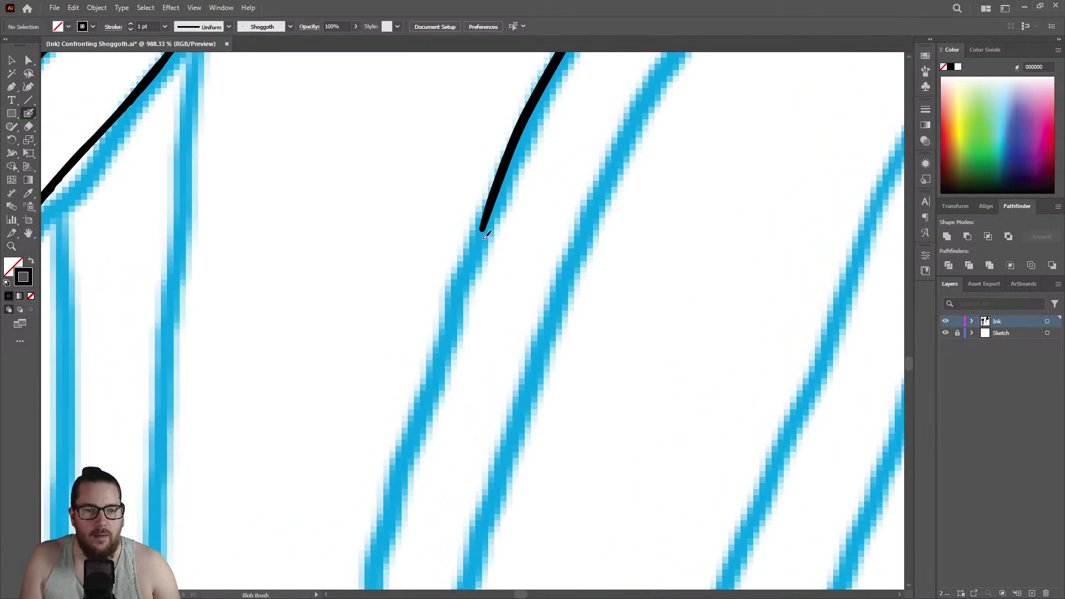
drag(483, 231, 380, 544)
Ink the first tentacle's right edge downward from where it emerges beneath the crossing second tentacle.
key(z)
mouse_move(446, 389)
mouse_down()
mouse_move(202, 373)
mouse_move(427, 380)
mouse_up()
mouse_move(506, 365)
mouse_down()
mouse_move(471, 368)
mouse_move(522, 317)
mouse_up()
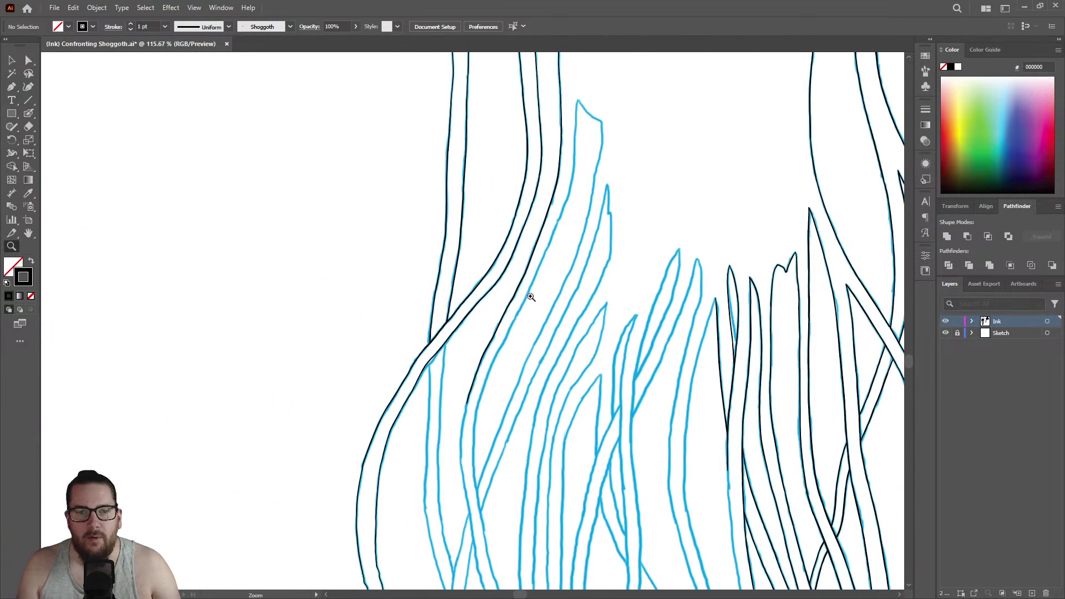
drag(512, 353, 714, 258)
drag(475, 178, 537, 203)
key(shift+b)
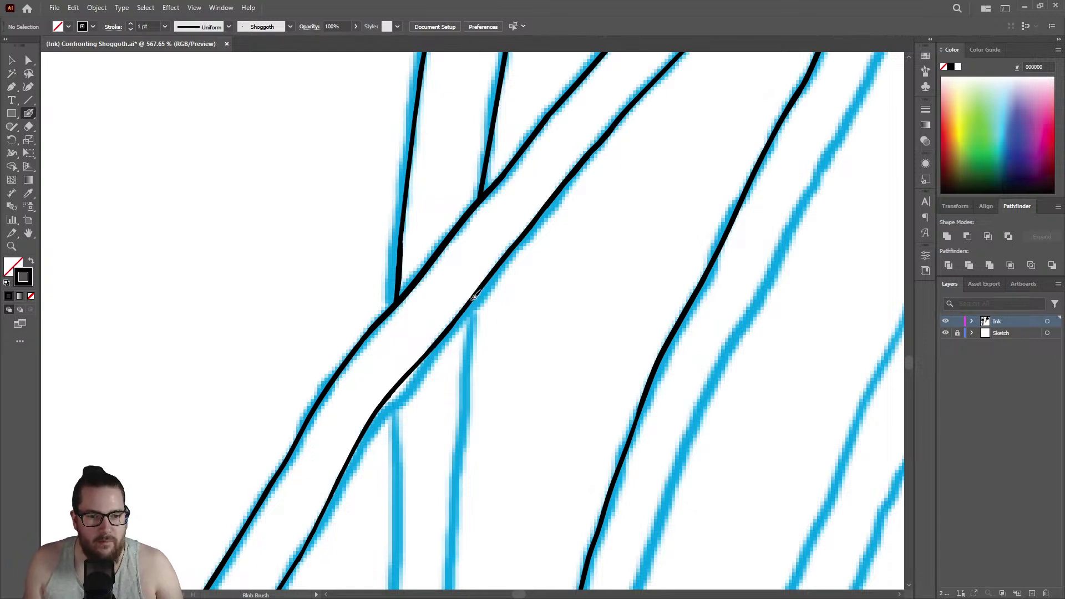
drag(464, 376, 449, 521)
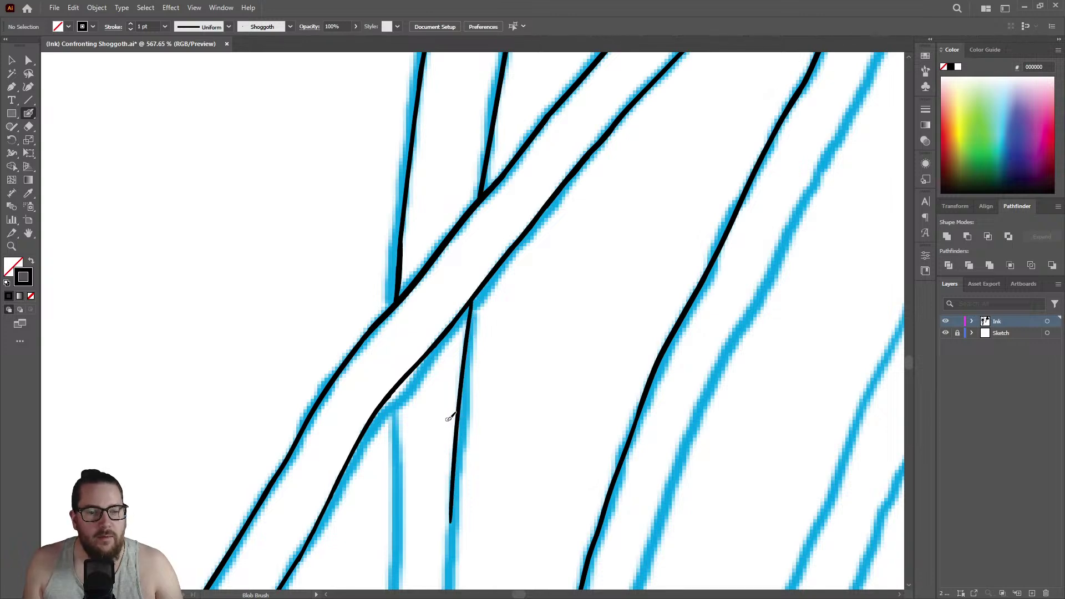
Touch up the first tentacle's right edge below the crossing with the Eraser and extend it further down with the Blob Brush.
key(z)
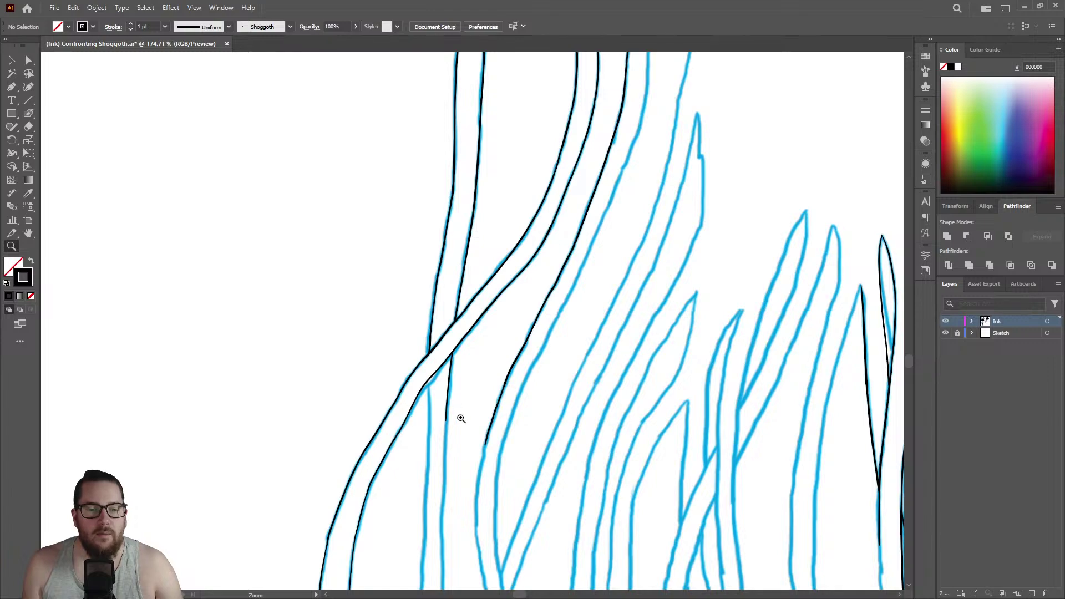
drag(445, 431, 616, 338)
drag(423, 344, 508, 128)
drag(495, 89, 577, 91)
key(shift+b)
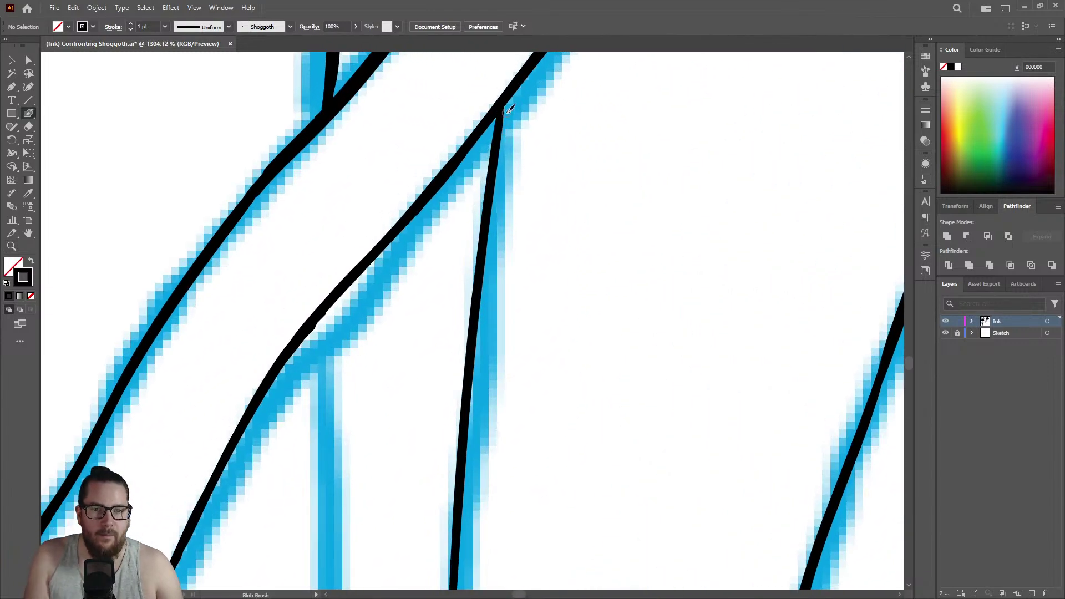
key(z)
mouse_move(500, 146)
mouse_down()
mouse_move(264, 238)
mouse_move(671, 178)
mouse_up()
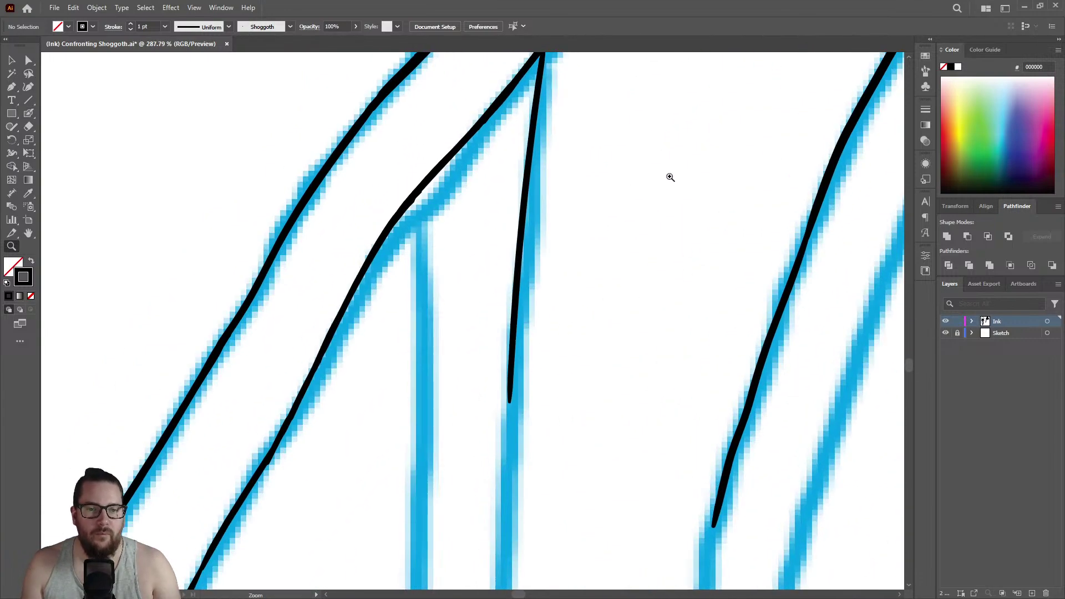
key(shift+e)
mouse_move(513, 178)
mouse_down()
mouse_move(520, 146)
mouse_move(495, 441)
mouse_move(513, 200)
mouse_up()
key(shift+b)
drag(531, 144, 506, 482)
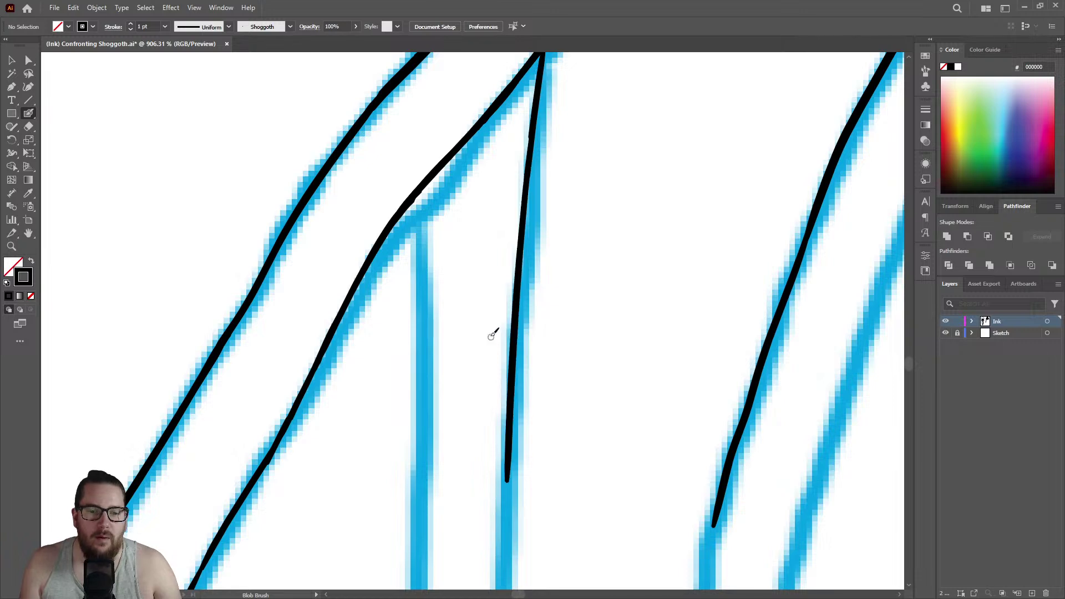
key(z)
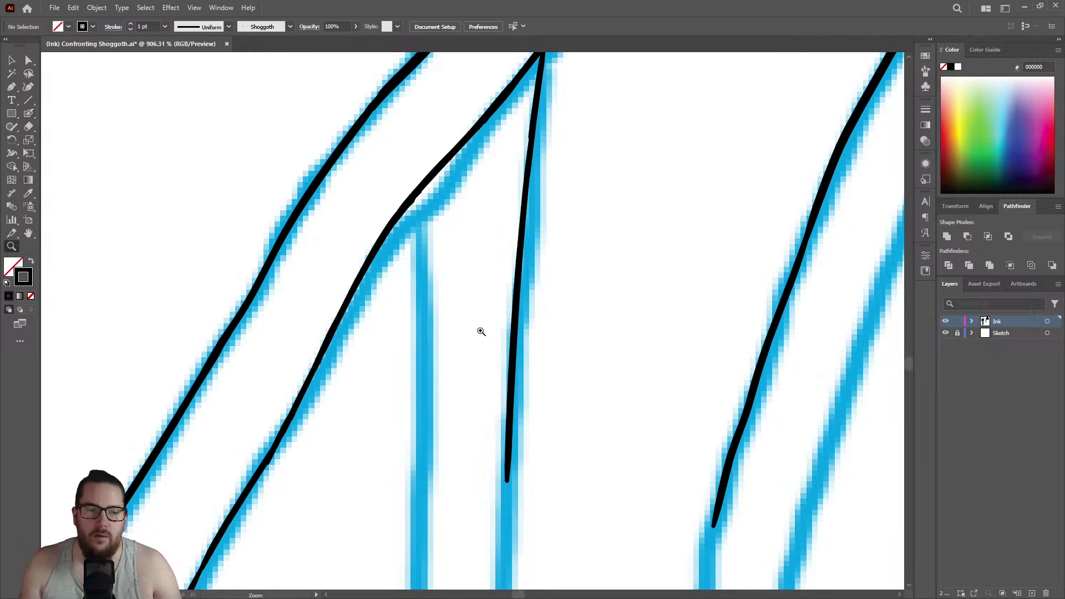
Ink the first tentacle's left edge downward from where it emerges beneath the crossing second tentacle.
drag(482, 330, 305, 309)
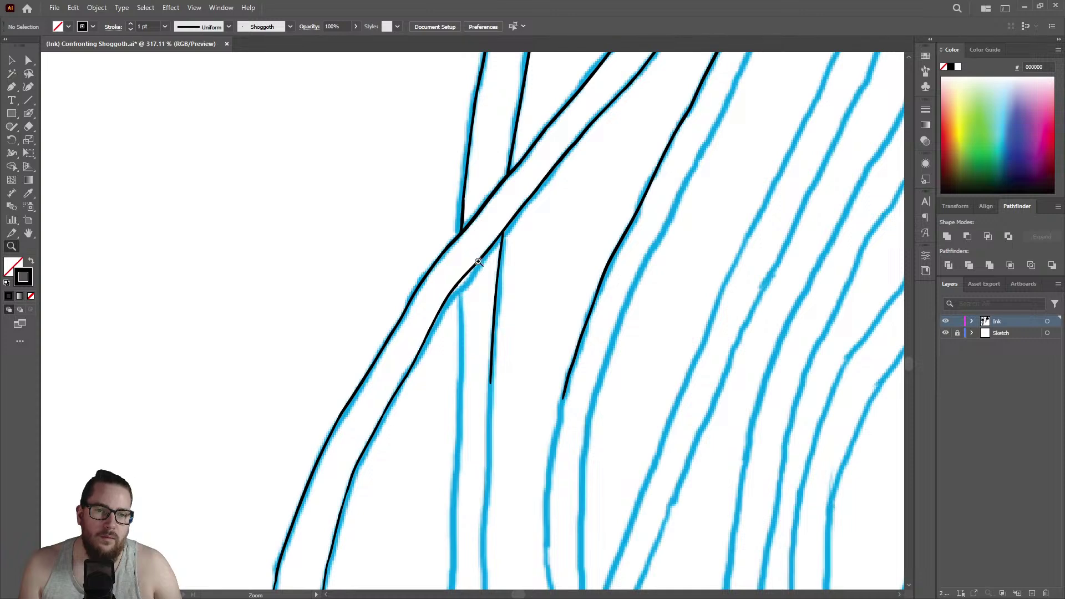
mouse_move(466, 285)
mouse_down()
mouse_move(594, 221)
mouse_move(665, 206)
mouse_up()
key(shift+b)
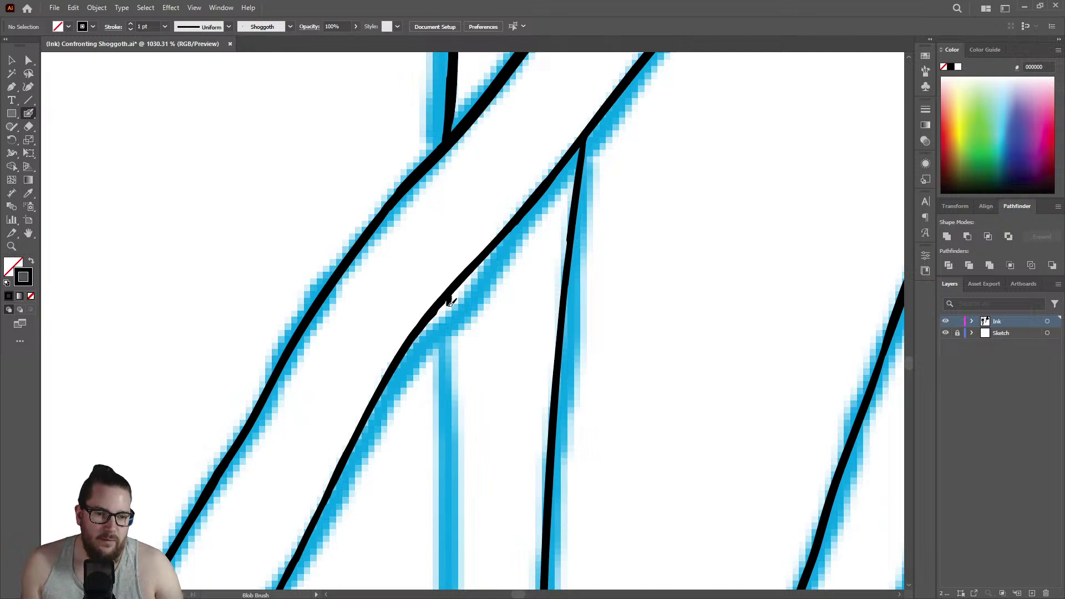
drag(449, 335, 444, 493)
key(z)
drag(456, 319, 338, 316)
drag(450, 339, 527, 339)
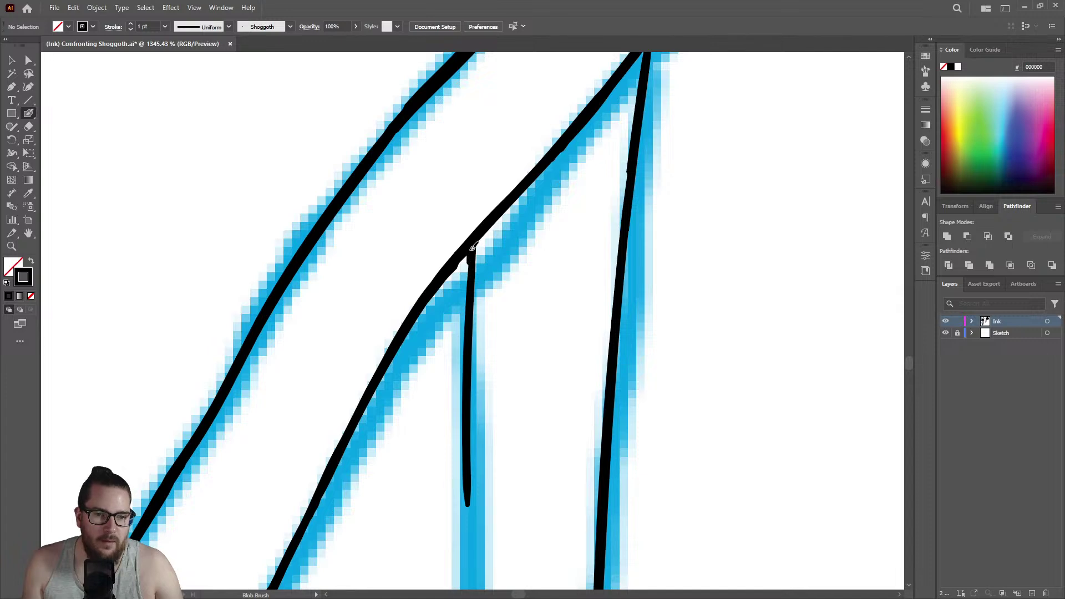
Extend the left edge of the leftmost tentacle in the partly inked right-hand group downward along the sketch with the Blob Brush.
key(z)
mouse_move(481, 272)
mouse_down()
mouse_move(438, 266)
mouse_move(369, 289)
mouse_up()
mouse_move(527, 241)
mouse_down()
mouse_move(340, 259)
mouse_move(356, 240)
mouse_up()
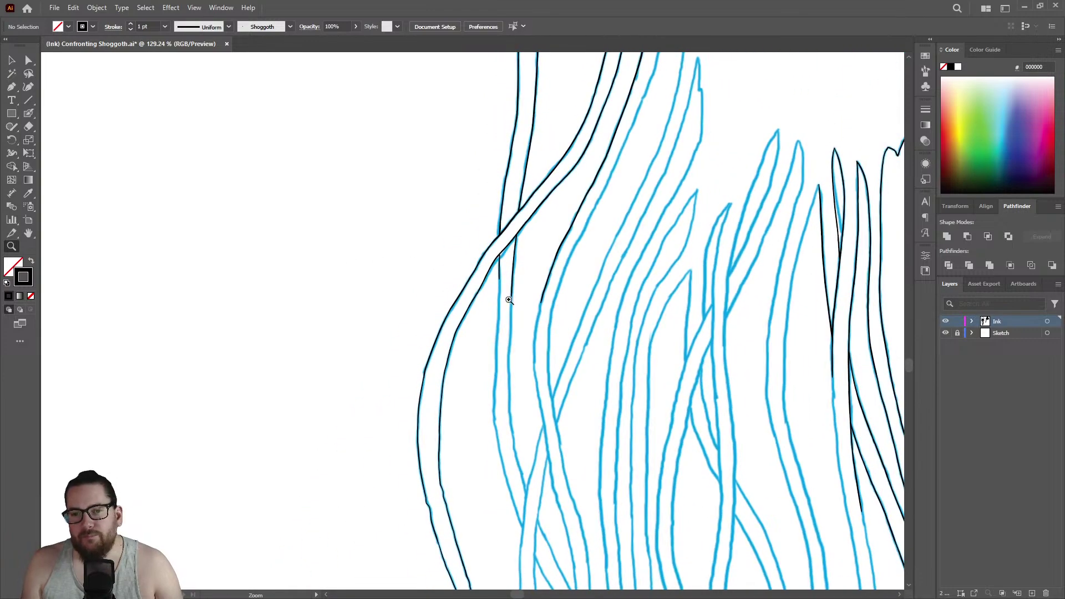
drag(512, 337, 440, 333)
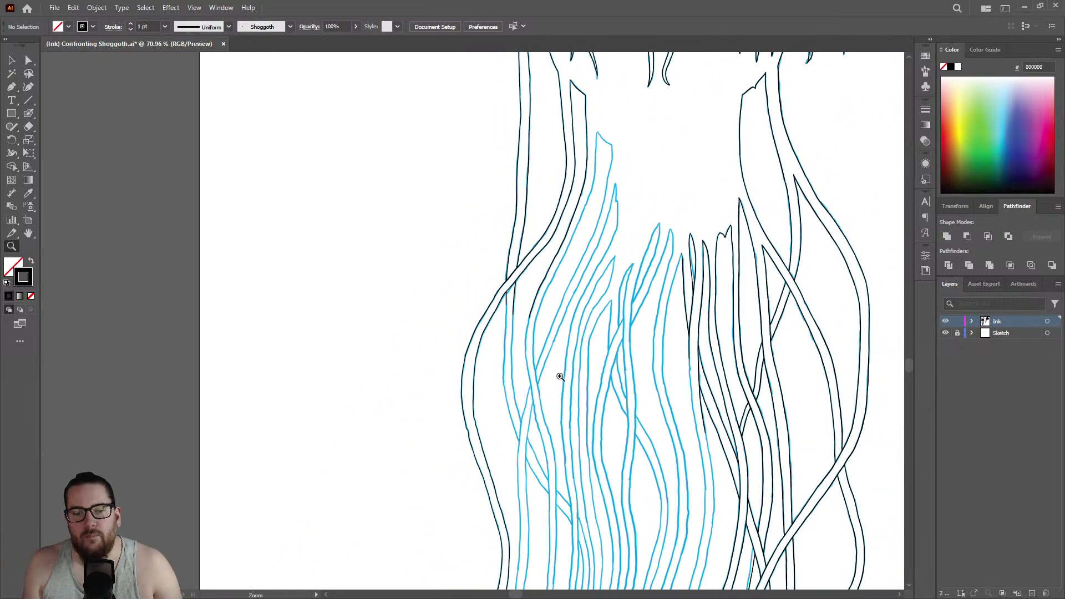
mouse_move(701, 412)
mouse_down()
mouse_move(723, 405)
mouse_move(740, 245)
mouse_move(727, 288)
mouse_move(629, 333)
mouse_move(564, 280)
mouse_move(537, 290)
mouse_move(589, 321)
mouse_move(656, 305)
mouse_up()
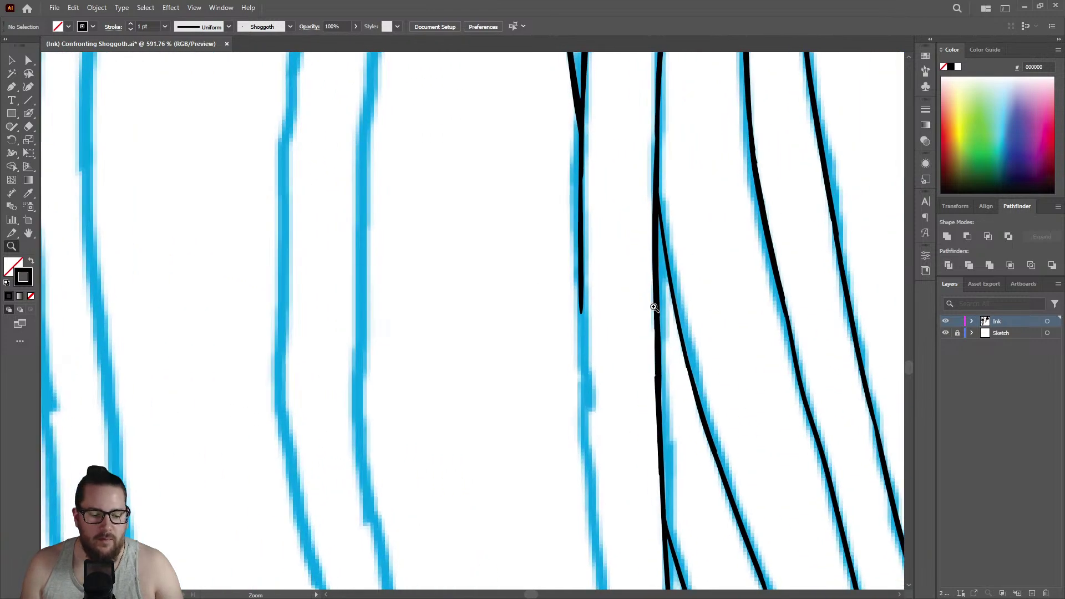
key(shift+b)
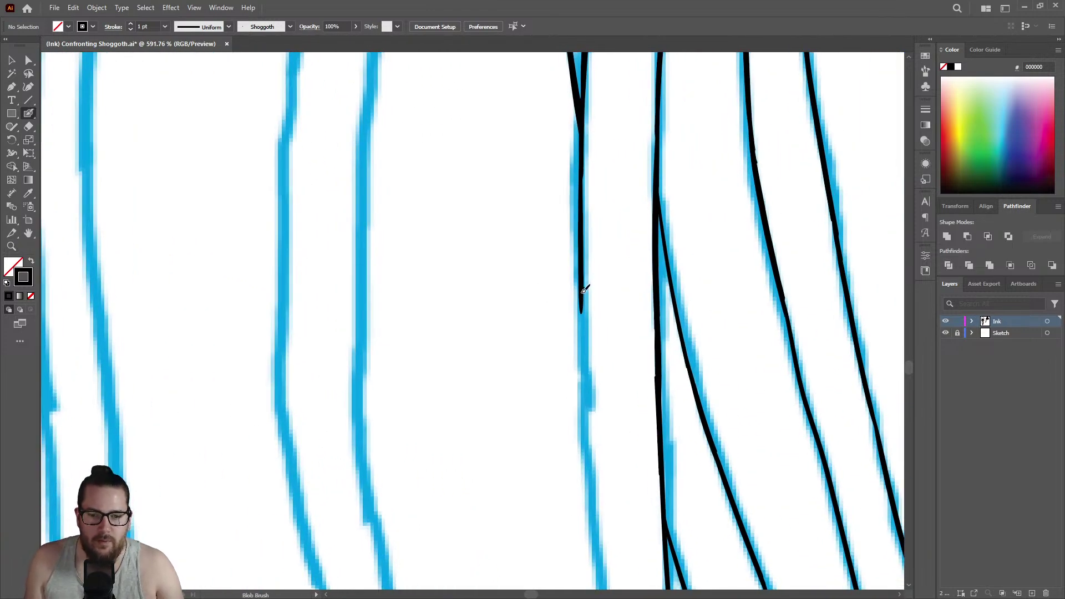
drag(583, 397, 596, 549)
key(z)
mouse_move(603, 303)
mouse_down()
mouse_move(554, 290)
mouse_move(638, 347)
mouse_move(775, 312)
mouse_move(582, 339)
mouse_move(571, 305)
mouse_up()
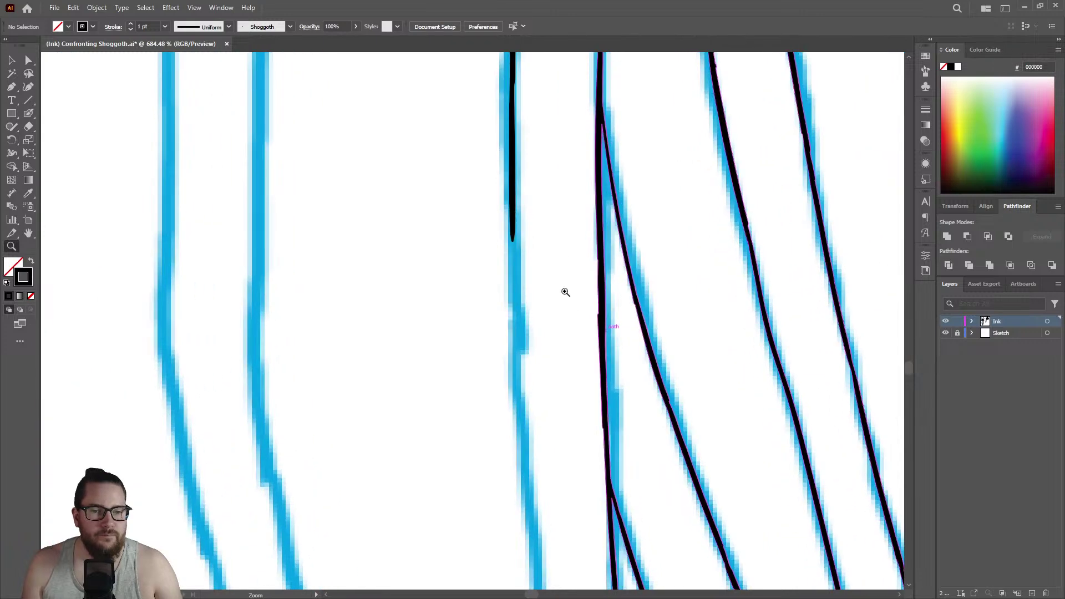
key(shift+b)
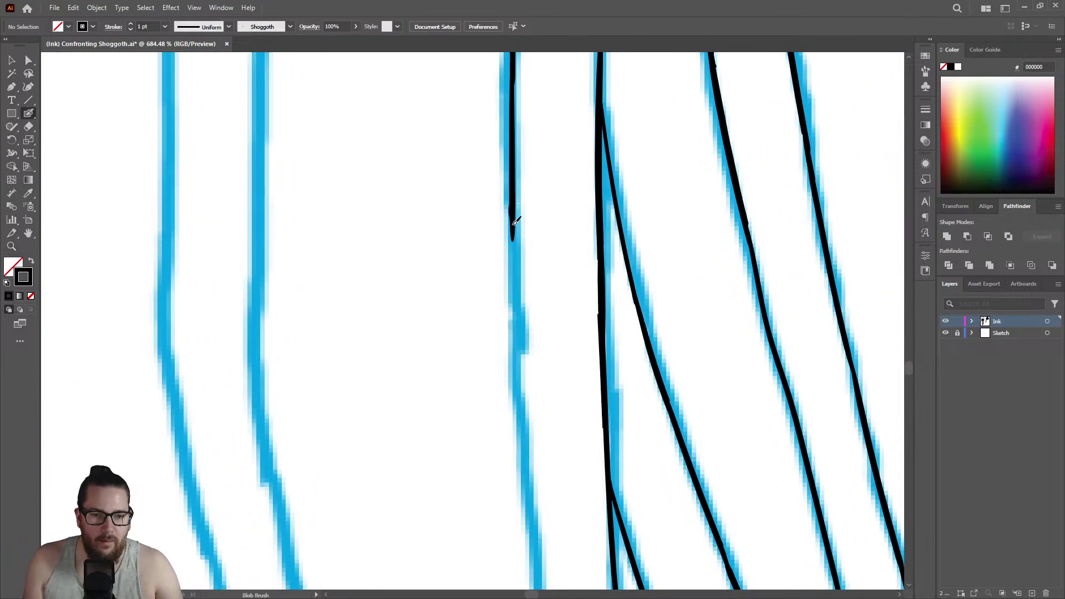
drag(515, 250, 520, 468)
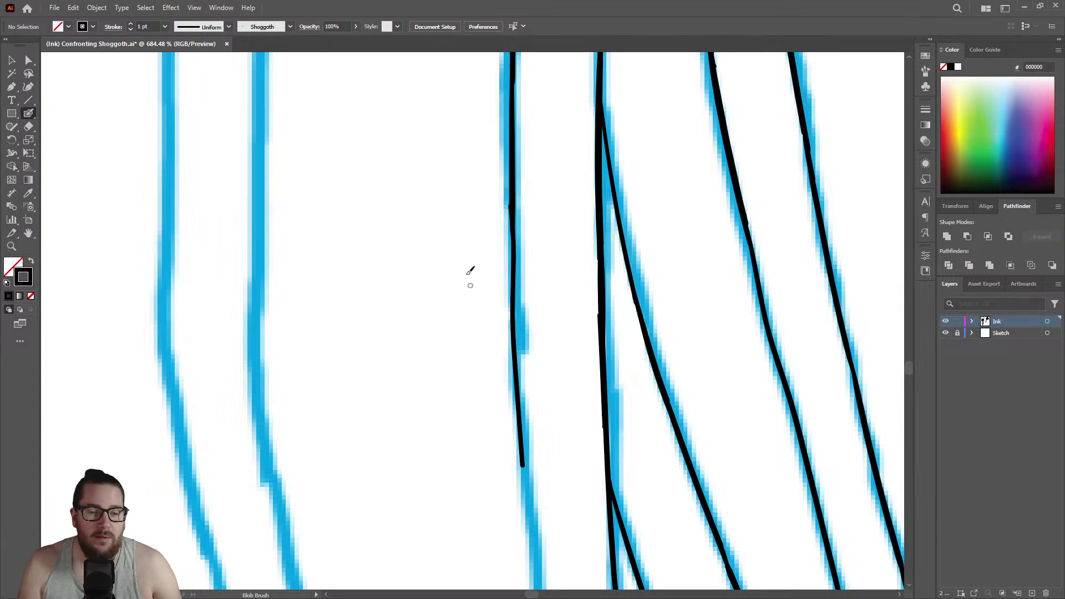
Smooth the uneven stretch of that tentacle's left edge with the Eraser and redraw it with the Blob Brush.
key(z)
mouse_move(489, 233)
mouse_down()
mouse_move(459, 231)
mouse_move(561, 294)
mouse_move(602, 242)
mouse_up()
key(shift+e)
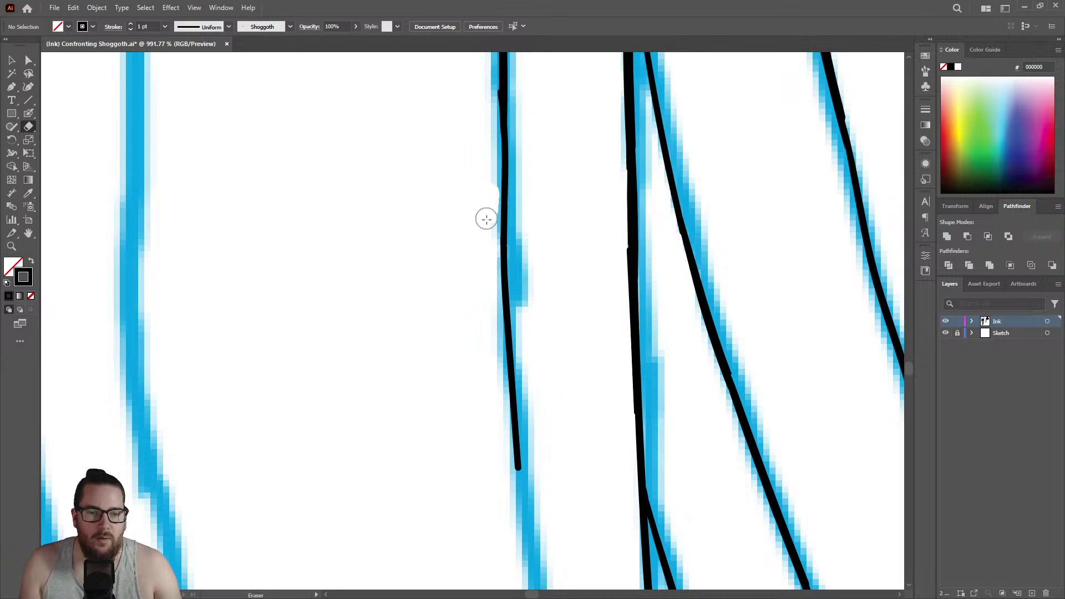
drag(491, 213, 496, 373)
key(shift+b)
drag(509, 200, 510, 282)
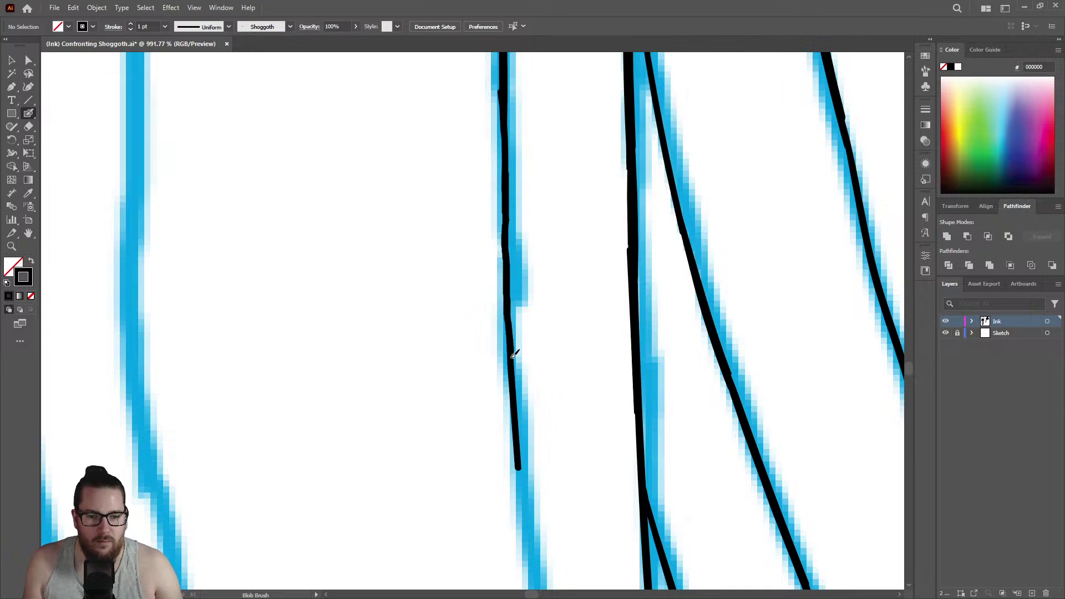
Continue the same tentacle's left edge downward from its inked end along the blue sketch line.
key(z)
drag(507, 337, 412, 296)
mouse_move(531, 398)
mouse_down()
mouse_move(664, 335)
mouse_move(771, 326)
mouse_up()
key(shift+b)
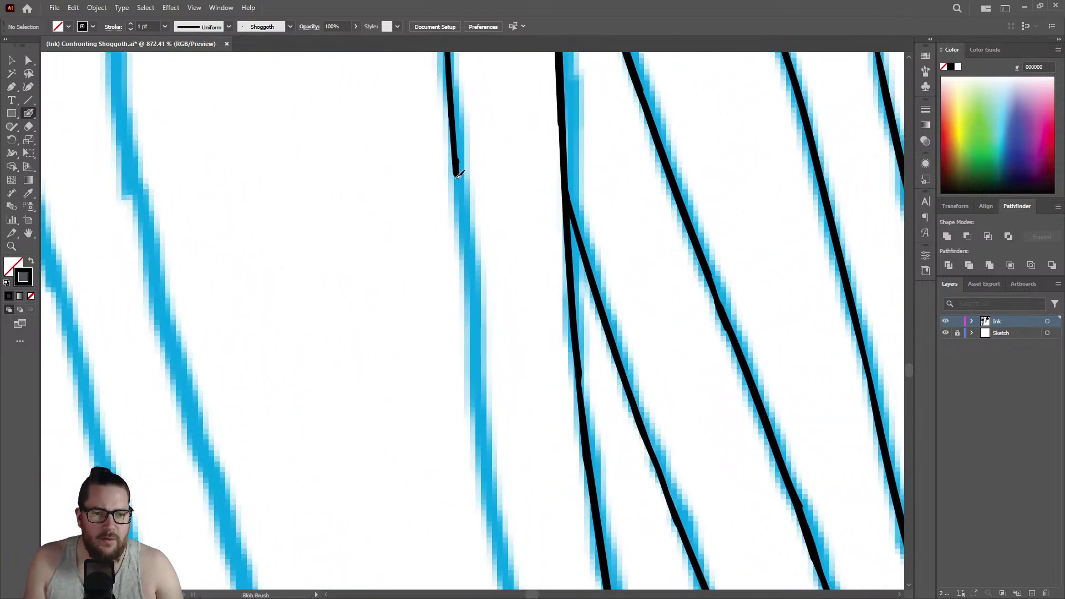
drag(460, 211, 482, 470)
Undo the last stroke and redraw the left edge farther down the sketch line with the Blob Brush.
key(z)
drag(515, 293, 388, 300)
mouse_move(524, 371)
mouse_down()
mouse_move(634, 311)
mouse_move(542, 269)
mouse_up()
key(shift+b)
key(ctrl+z)
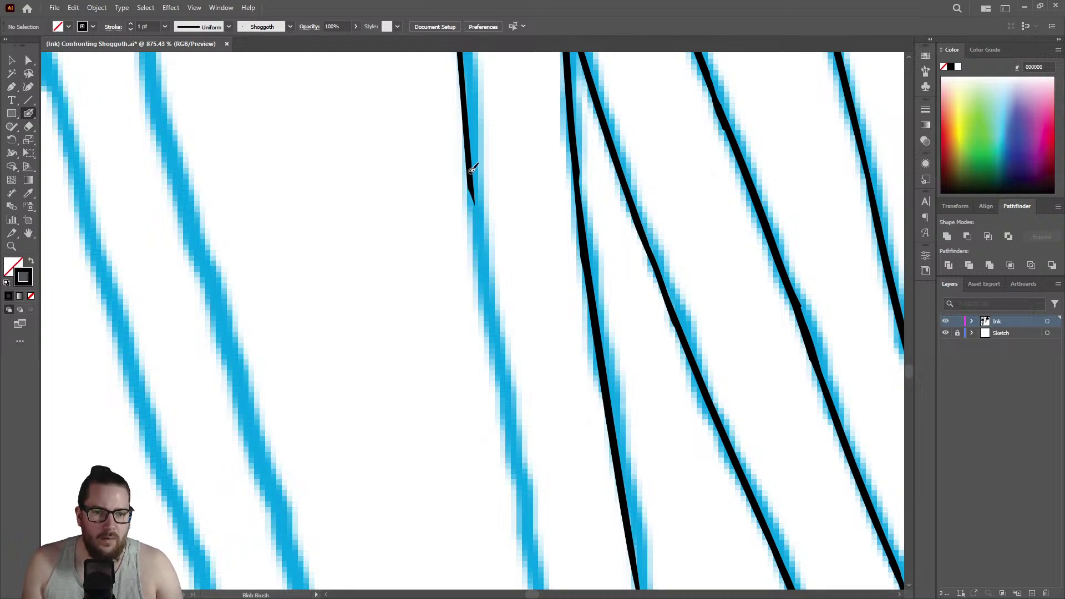
drag(475, 217, 525, 509)
Erase the wobbly middle stretch of the newly inked left edge, keeping its short lower end.
key(z)
mouse_move(537, 276)
mouse_down()
mouse_move(488, 259)
mouse_move(313, 308)
mouse_up()
mouse_move(541, 385)
mouse_down()
mouse_move(652, 332)
mouse_move(438, 324)
mouse_move(326, 165)
mouse_move(441, 194)
mouse_move(374, 218)
mouse_move(427, 512)
mouse_move(410, 595)
mouse_up()
key(shift+b)
key(z)
drag(457, 313, 290, 295)
drag(443, 364, 573, 310)
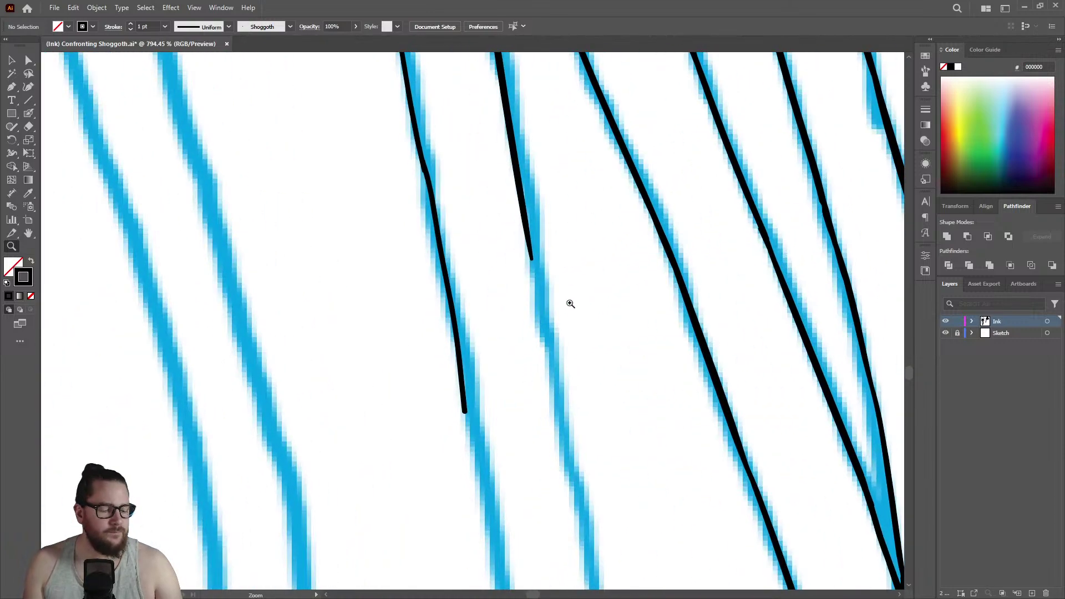
drag(398, 288, 464, 266)
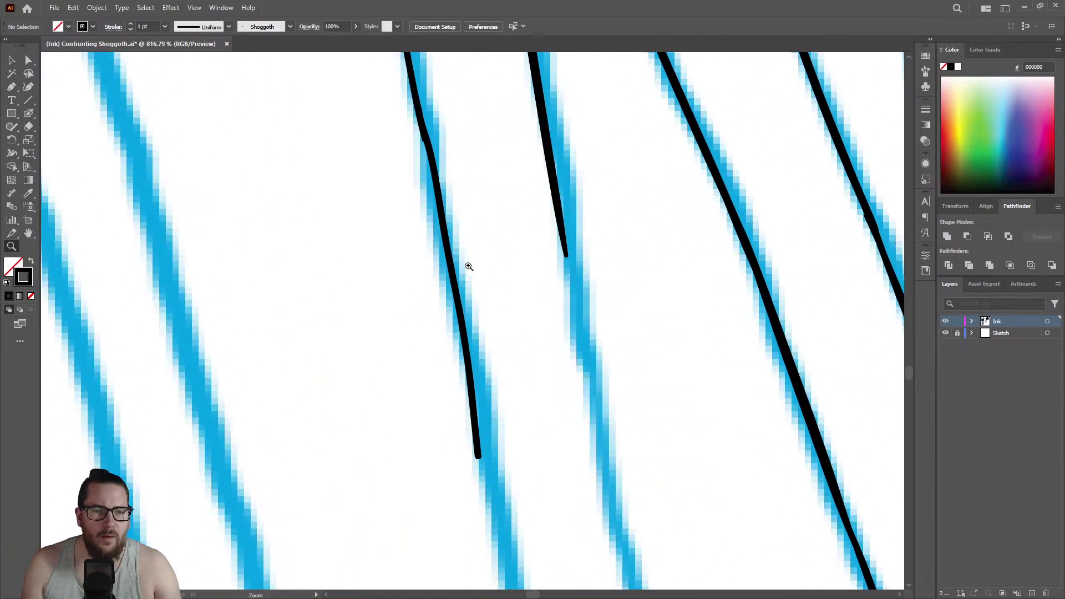
key(shift+e)
drag(433, 85, 501, 476)
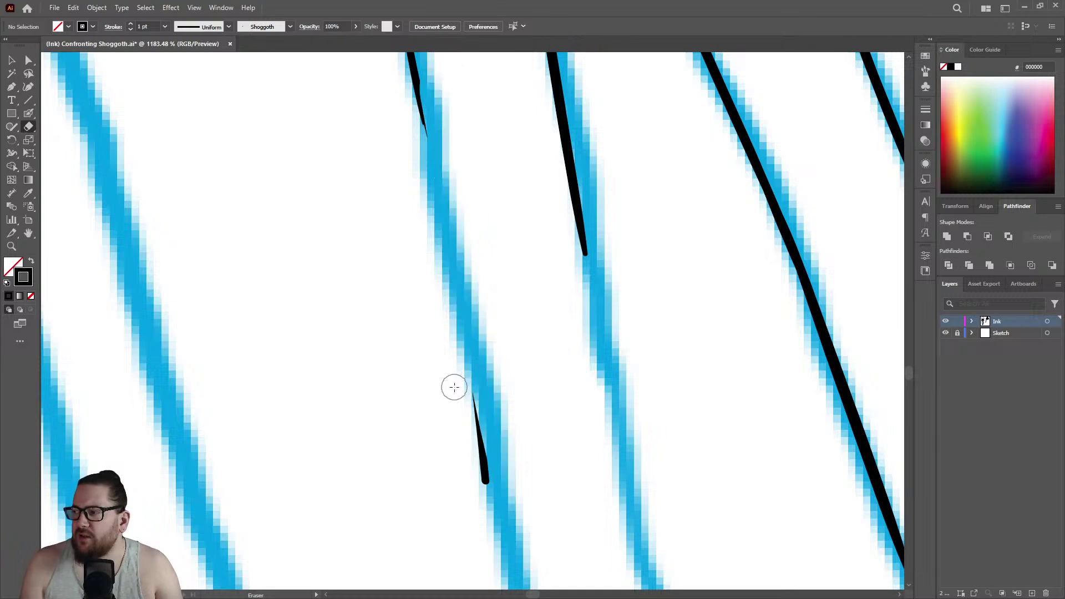
Redraw the erased stretch of the left edge with the Blob Brush, joining it to the remaining lower piece.
key(z)
mouse_move(452, 327)
mouse_down()
mouse_move(422, 331)
mouse_move(358, 350)
mouse_move(418, 171)
mouse_move(466, 190)
mouse_move(426, 188)
mouse_move(450, 268)
mouse_up()
key(shift+b)
key(shift+e)
key(shift+b)
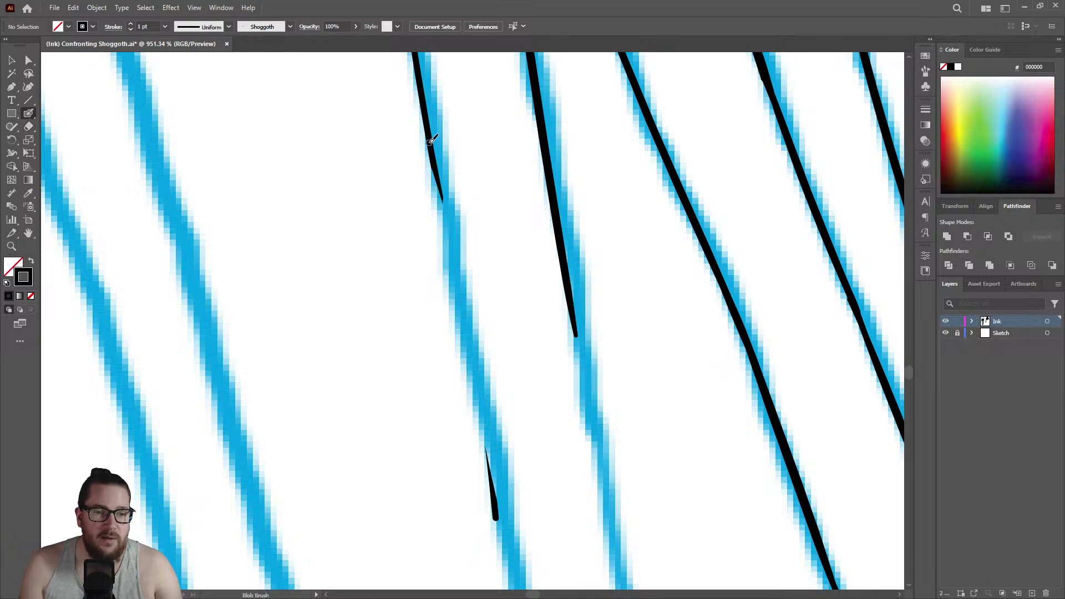
mouse_move(438, 167)
mouse_down()
mouse_move(489, 424)
mouse_move(494, 511)
mouse_up()
Erase the uneven lower end of the left edge and redraw it in one longer stroke down the sketch.
key(z)
mouse_move(473, 301)
mouse_down()
mouse_move(444, 247)
mouse_move(409, 284)
mouse_up()
drag(500, 320, 623, 286)
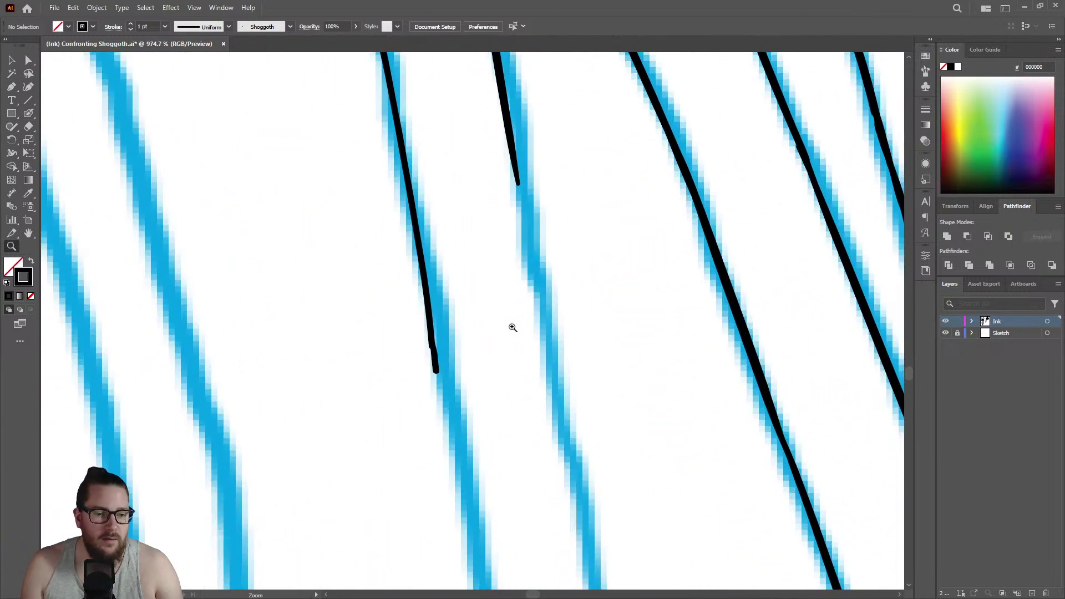
key(shift+e)
mouse_move(416, 274)
mouse_down()
mouse_move(427, 348)
mouse_move(409, 254)
mouse_move(440, 352)
mouse_up()
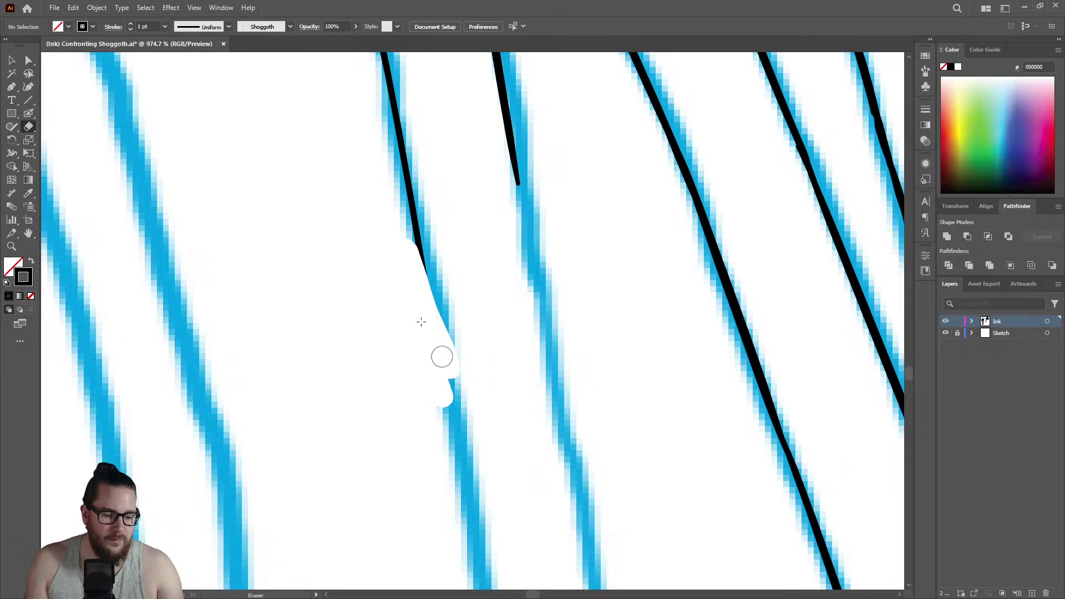
key(shift+b)
drag(421, 243, 474, 531)
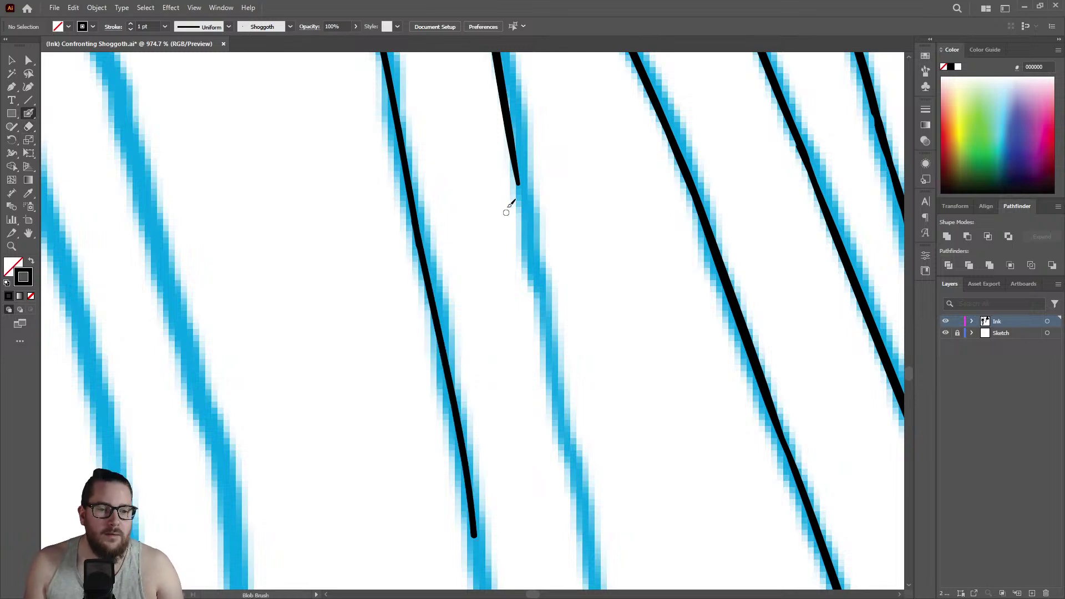
Extend the tentacle's right edge downward, reworking its lower section with the Eraser and a longer Blob Brush stroke.
drag(518, 156, 568, 461)
key(z)
mouse_move(525, 308)
mouse_down()
mouse_move(338, 295)
mouse_move(330, 317)
mouse_up()
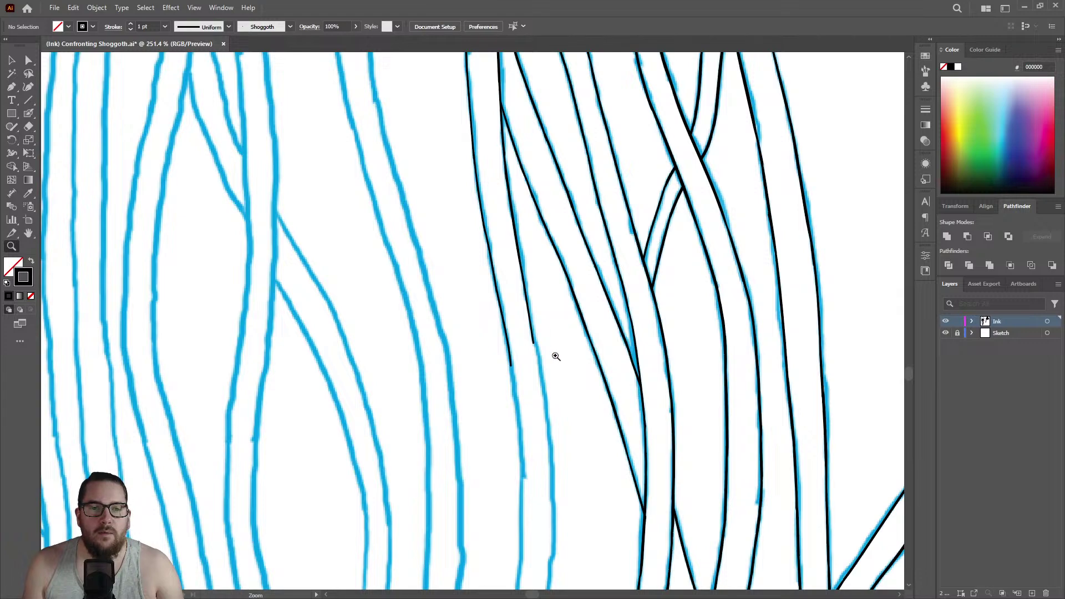
drag(542, 364, 516, 175)
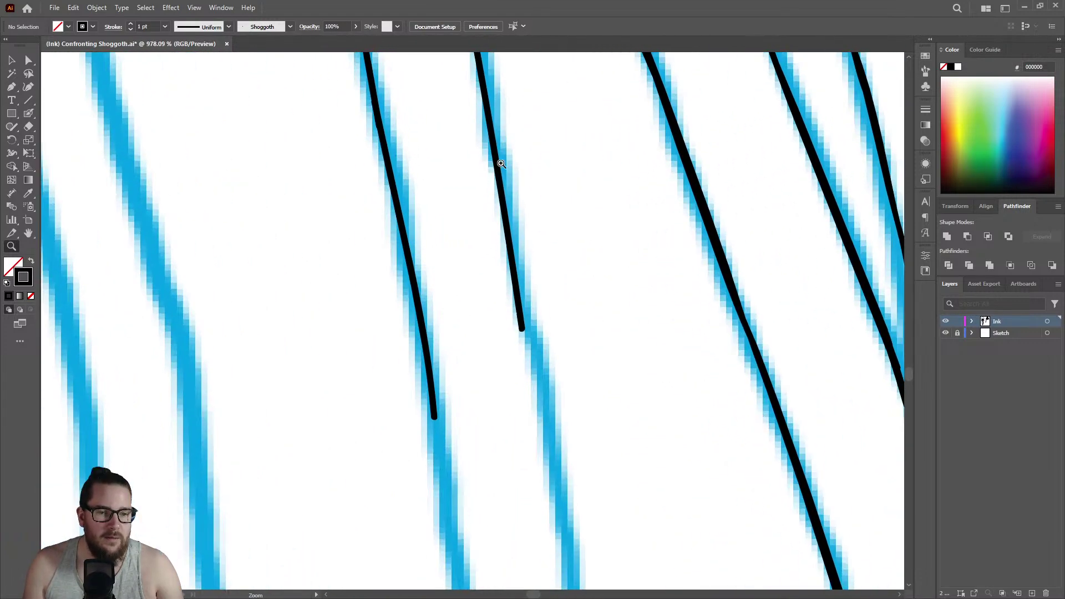
key(shift+e)
drag(484, 124, 530, 364)
key(shift+b)
drag(491, 128, 545, 425)
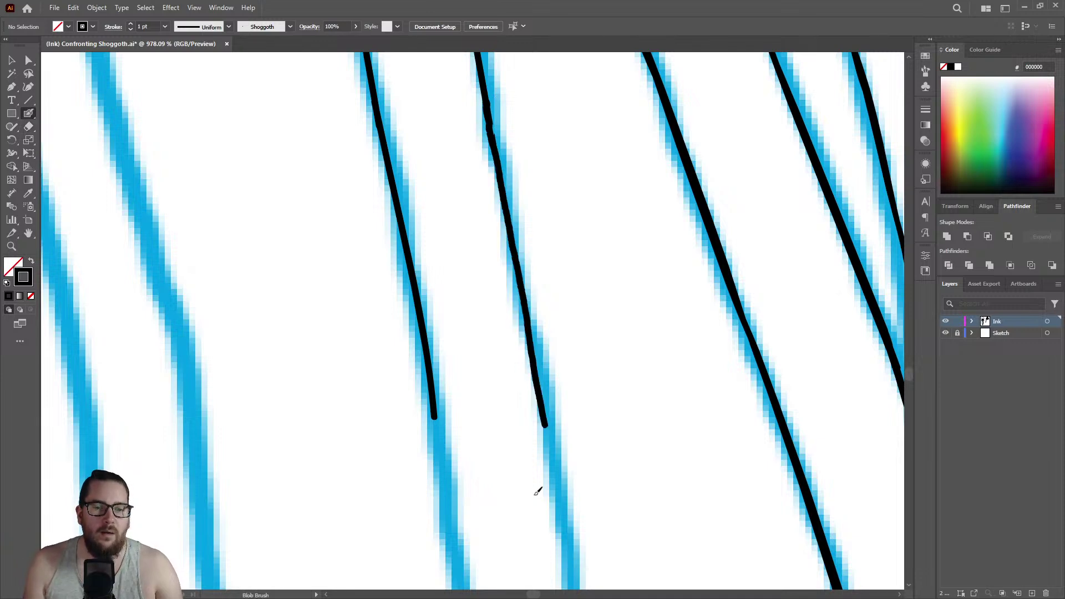
Extend both edges of the tentacle farther down to about the same level with the Blob Brush.
key(z)
drag(506, 232, 396, 228)
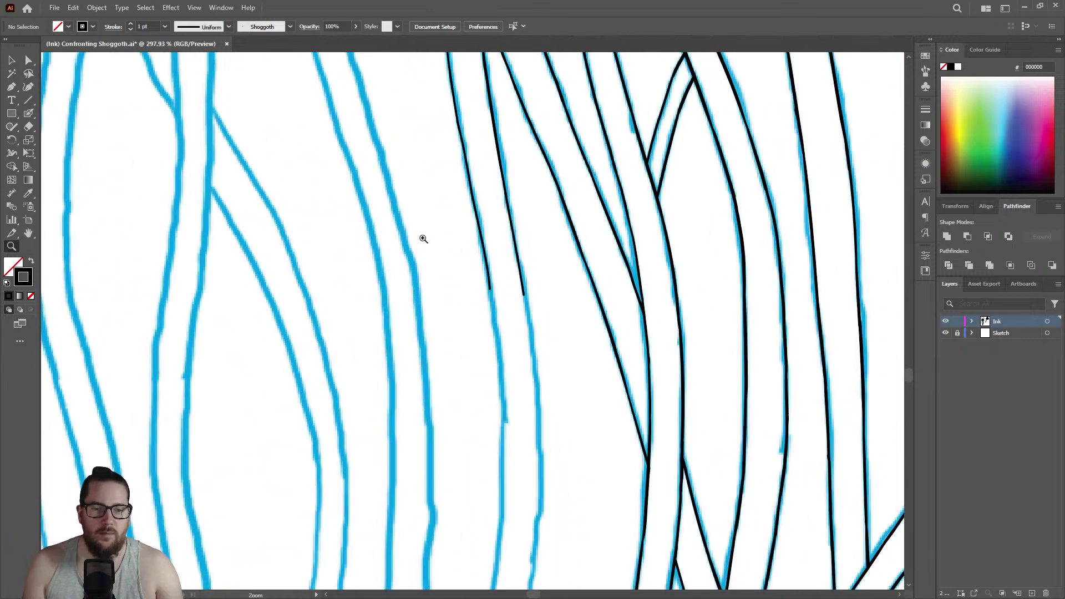
mouse_move(511, 324)
mouse_down()
mouse_move(614, 282)
mouse_move(660, 281)
mouse_up()
key(shift+b)
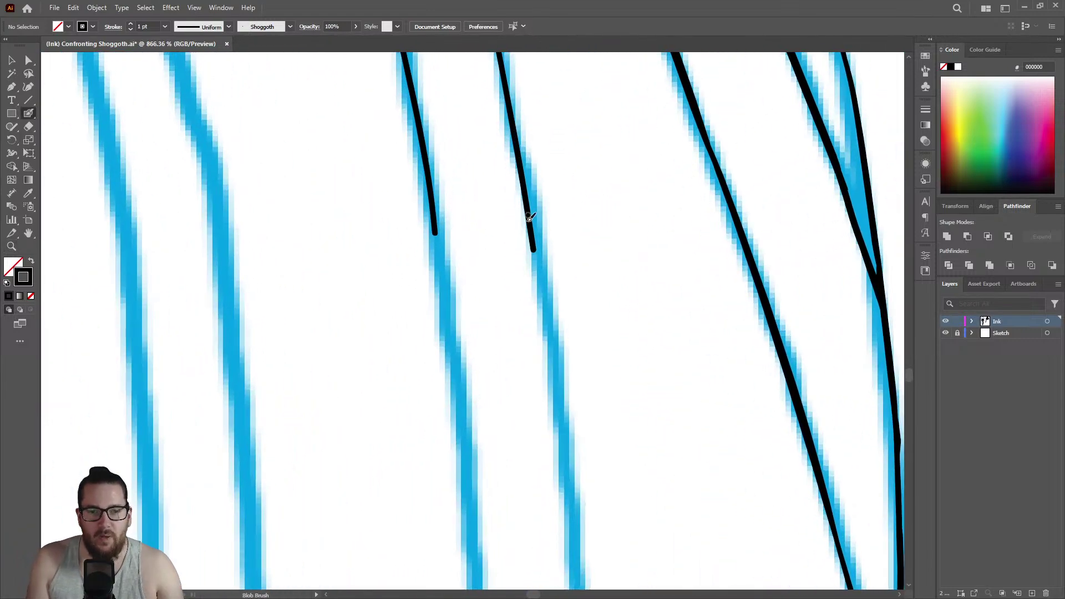
drag(536, 249, 565, 445)
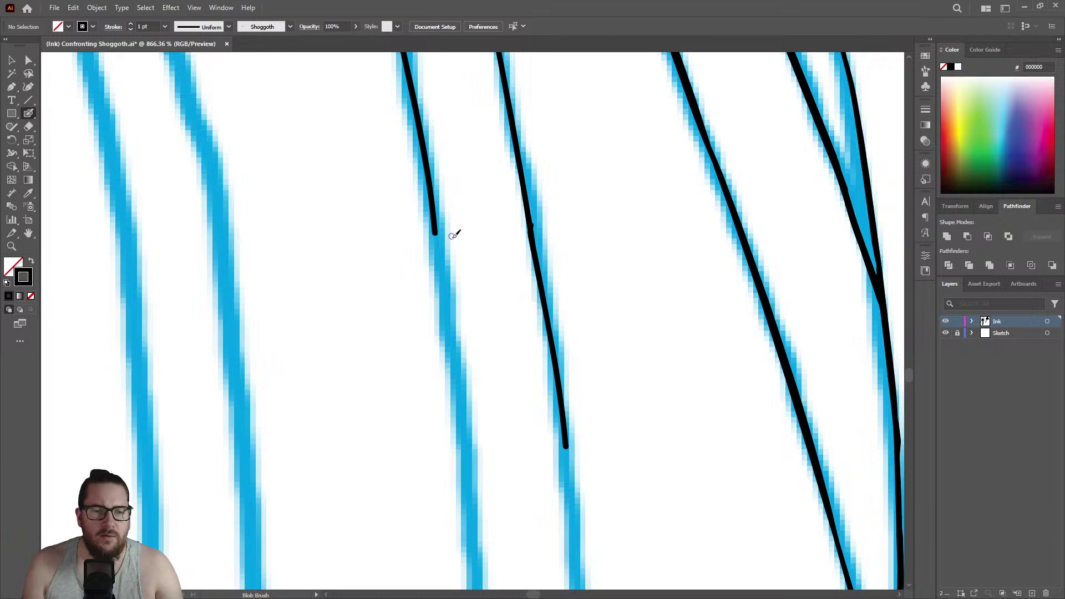
key(shift+e)
mouse_move(421, 247)
mouse_down()
mouse_move(418, 195)
mouse_move(467, 444)
mouse_up()
key(shift+b)
Ink the tentacle's right edge past the level of the jog in the left sketch line.
key(z)
drag(530, 254, 355, 284)
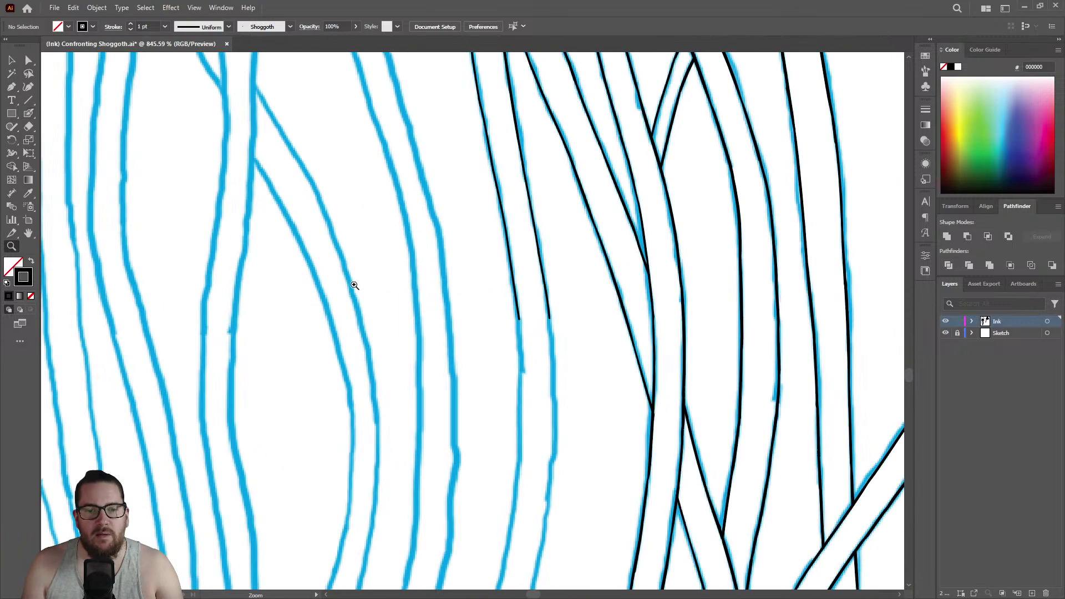
drag(531, 330, 704, 280)
key(shift+b)
drag(592, 299, 601, 494)
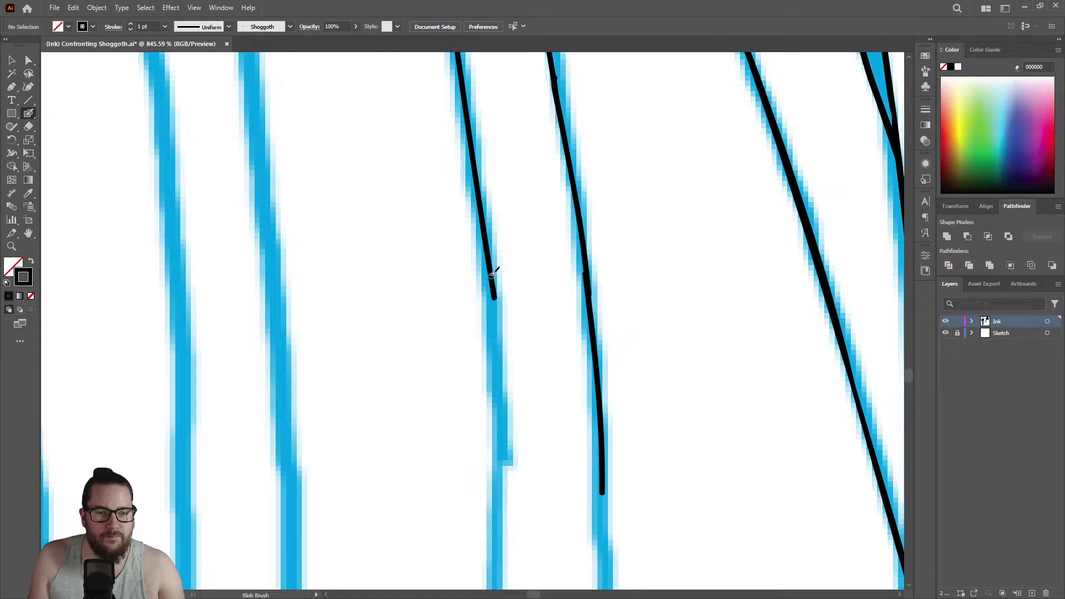
Try to continue the tentacle's left edge past the jog in the sketch, and undo the last two strokes.
drag(493, 283, 488, 554)
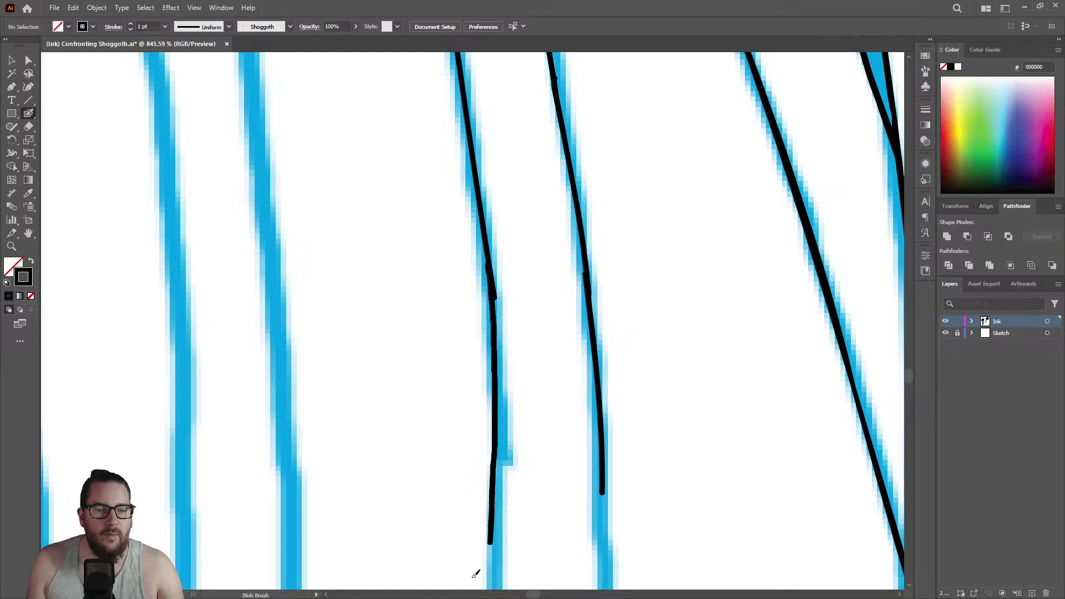
key(ctrl+z)
key(ctrl+z)
Ink the slanted blunt top and the upper left edge of the uninked tentacle beside the third one.
key(z)
mouse_move(468, 316)
mouse_down()
mouse_move(435, 306)
mouse_move(321, 322)
mouse_up()
drag(488, 303, 382, 314)
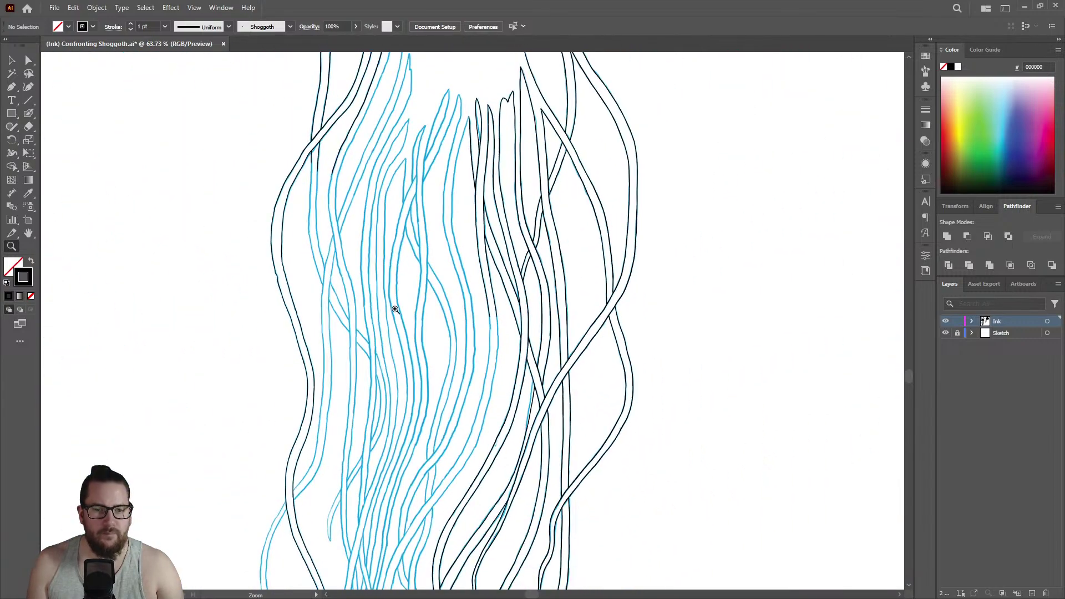
drag(524, 240, 438, 172)
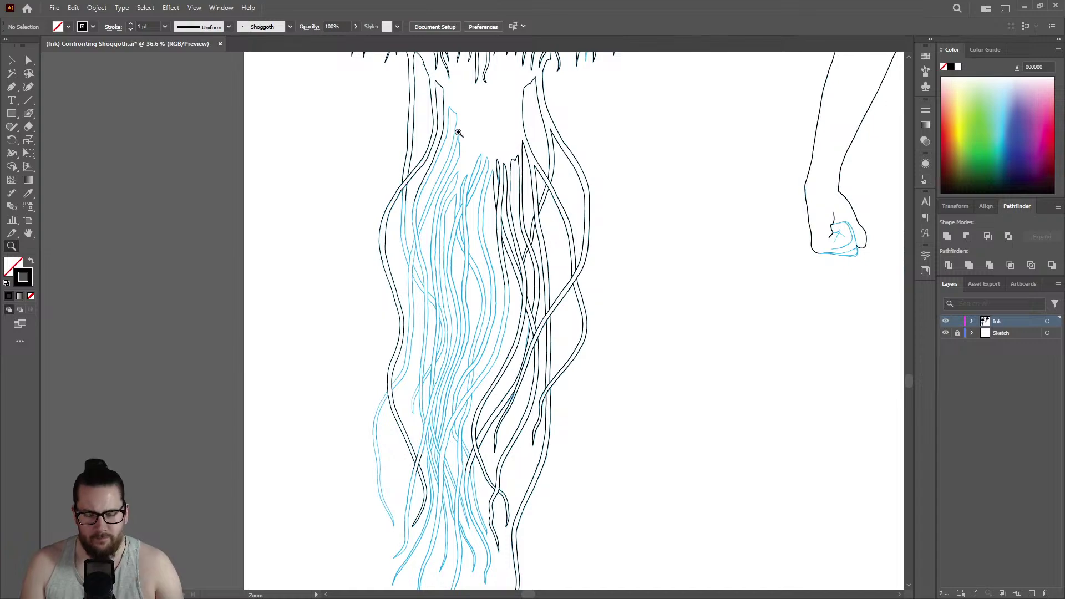
drag(435, 98, 644, 117)
mouse_move(466, 117)
mouse_down()
mouse_move(568, 126)
mouse_move(609, 160)
mouse_up()
key(shift+b)
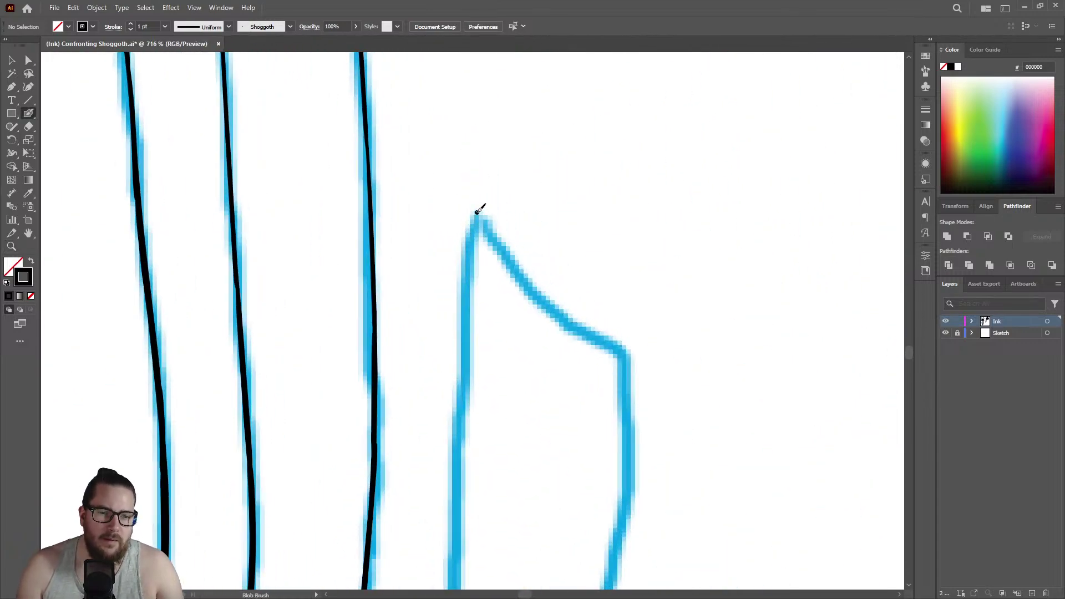
mouse_move(488, 223)
mouse_down()
mouse_move(512, 265)
mouse_move(587, 337)
mouse_up()
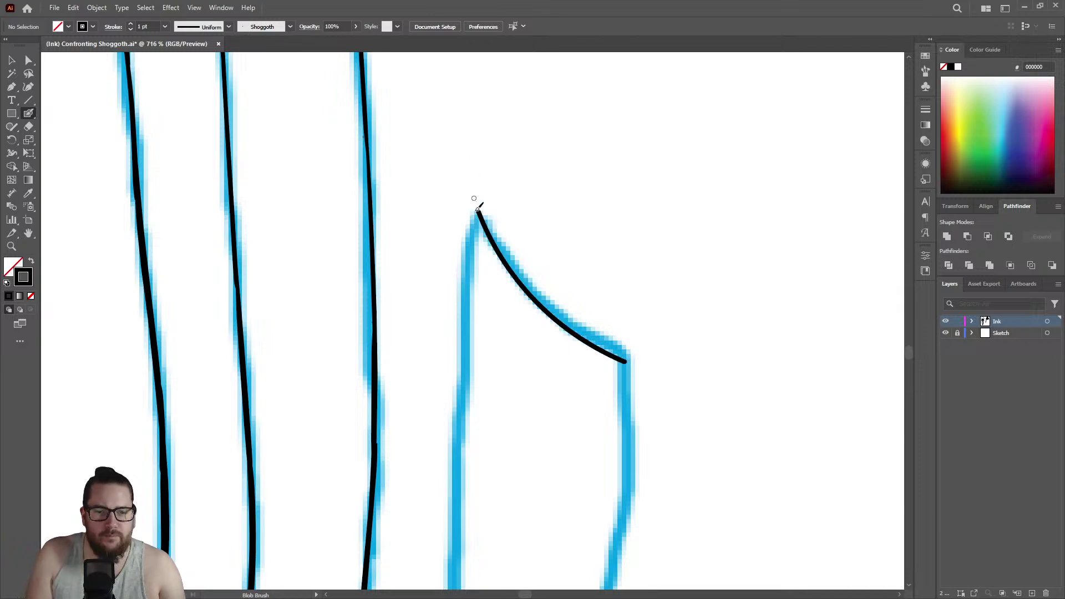
drag(480, 209, 456, 488)
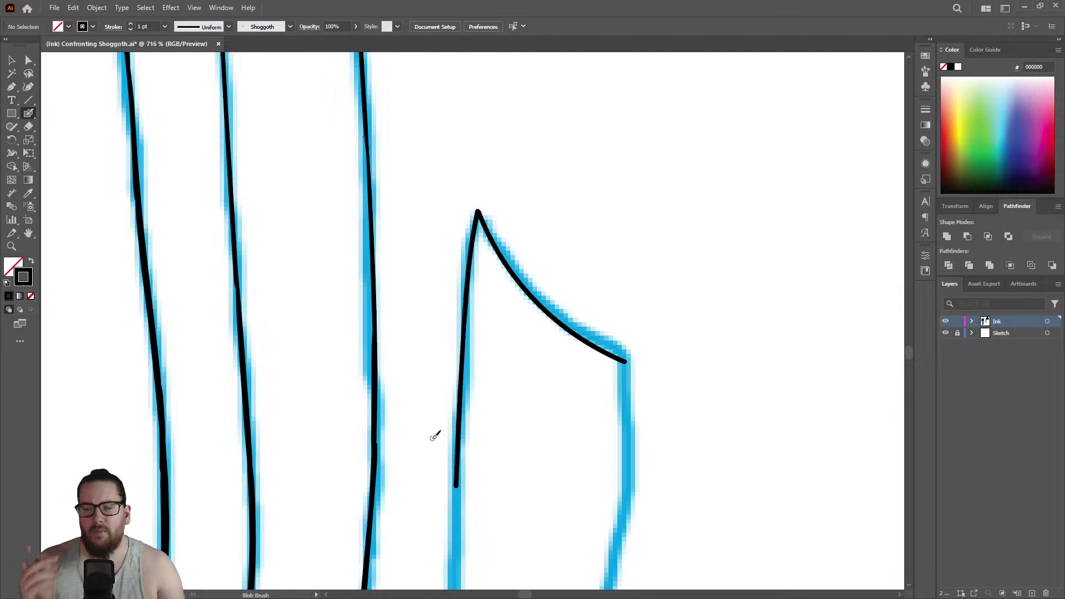
Ink the upper right edge of the blunt-topped tentacle down from the outer corner of its top.
mouse_move(627, 360)
mouse_down()
mouse_move(624, 523)
mouse_move(608, 566)
mouse_up()
key(z)
mouse_move(571, 397)
mouse_down()
mouse_move(230, 349)
mouse_move(399, 375)
mouse_up()
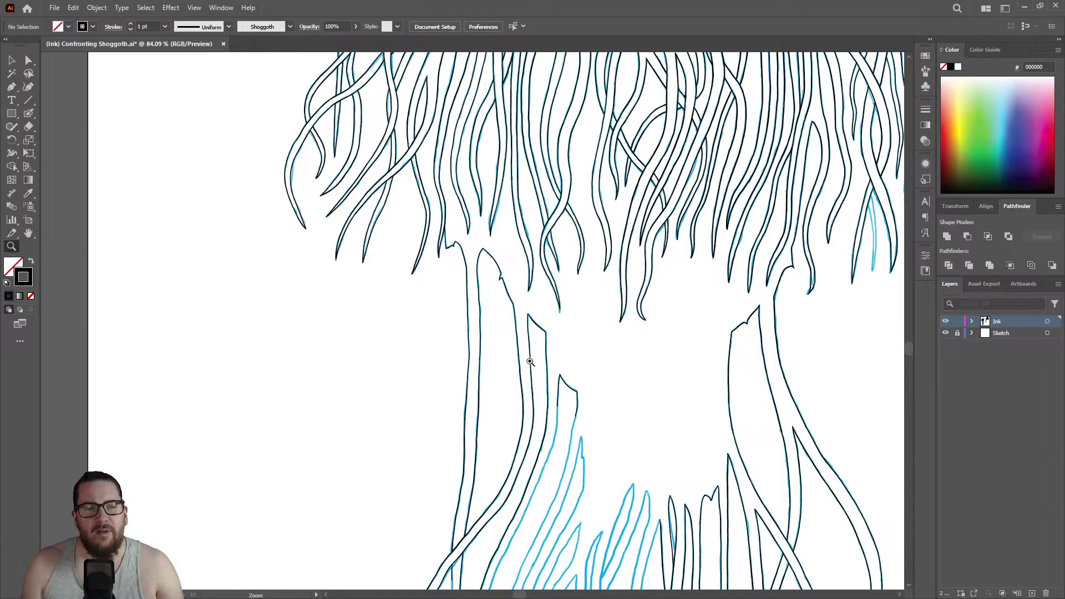
drag(573, 390, 799, 356)
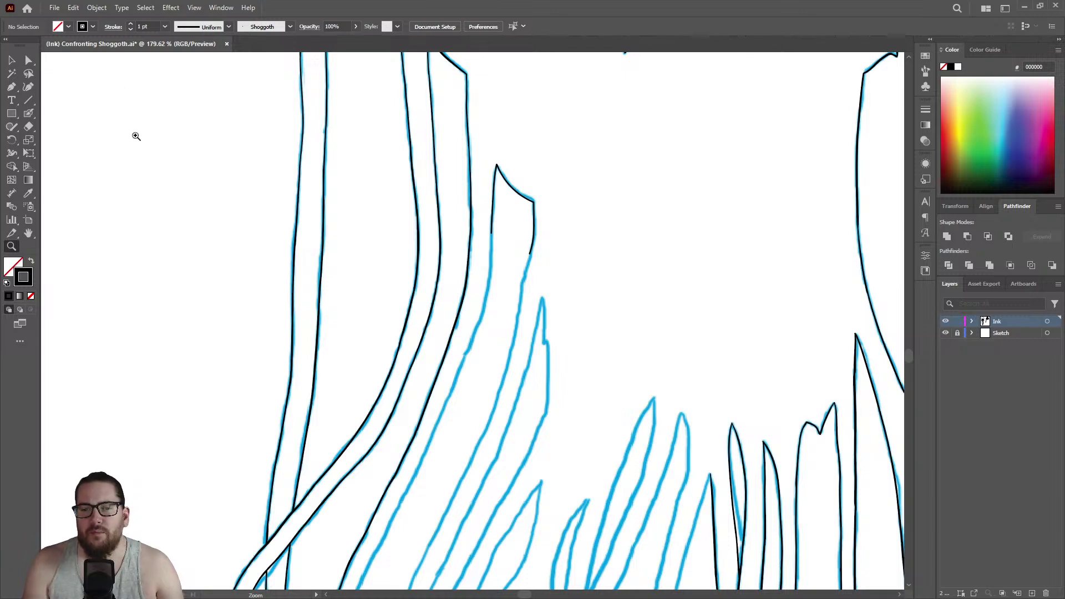
Redo the continuation of the blunt-topped tentacle's right edge down through its inward bend, and tidy the join with the Eraser.
drag(528, 187, 673, 171)
click(554, 238)
click(513, 308)
key(shift+b)
key(ctrl+z)
drag(530, 261, 521, 325)
key(ctrl+z)
drag(533, 250, 471, 558)
key(shift+e)
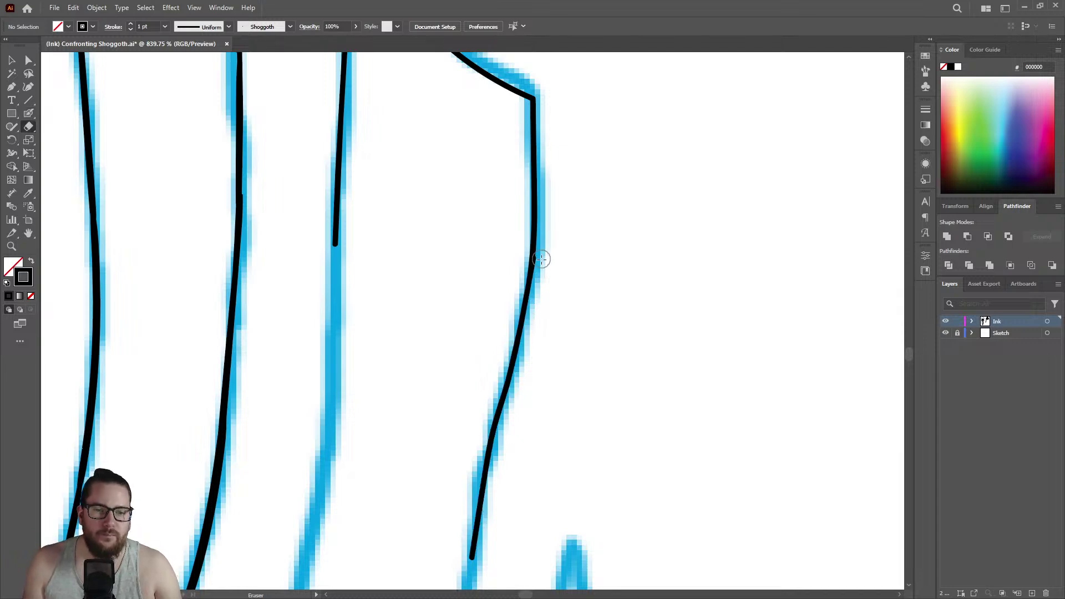
key(z)
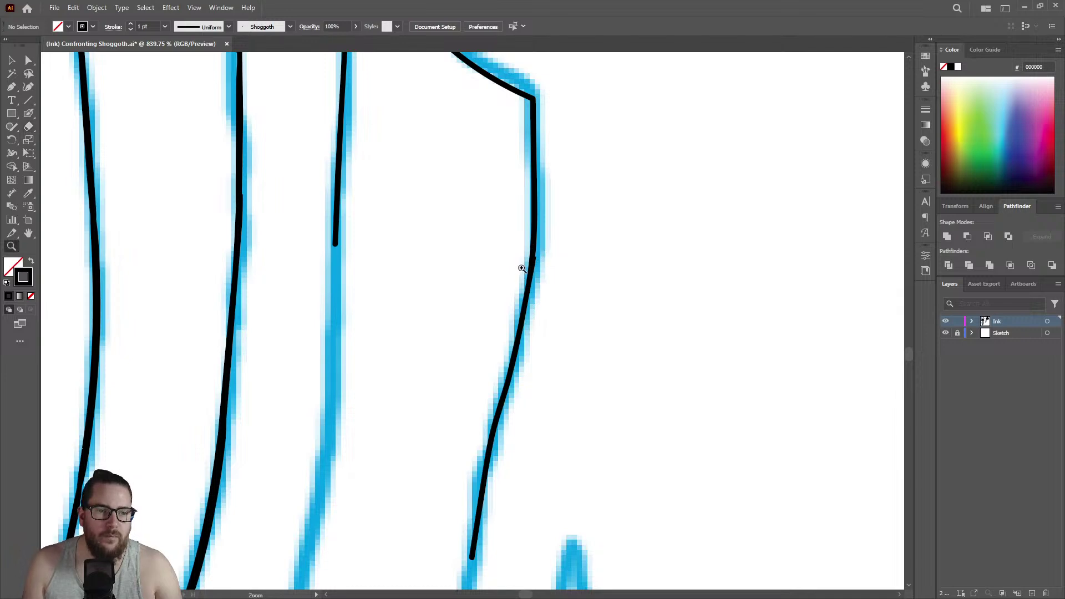
Extend the tentacle's right edge down past the level of the jog in the neighbouring pointed tentacle.
drag(521, 270, 339, 281)
mouse_move(512, 373)
mouse_down()
mouse_move(574, 342)
mouse_move(664, 244)
mouse_up()
key(shift+b)
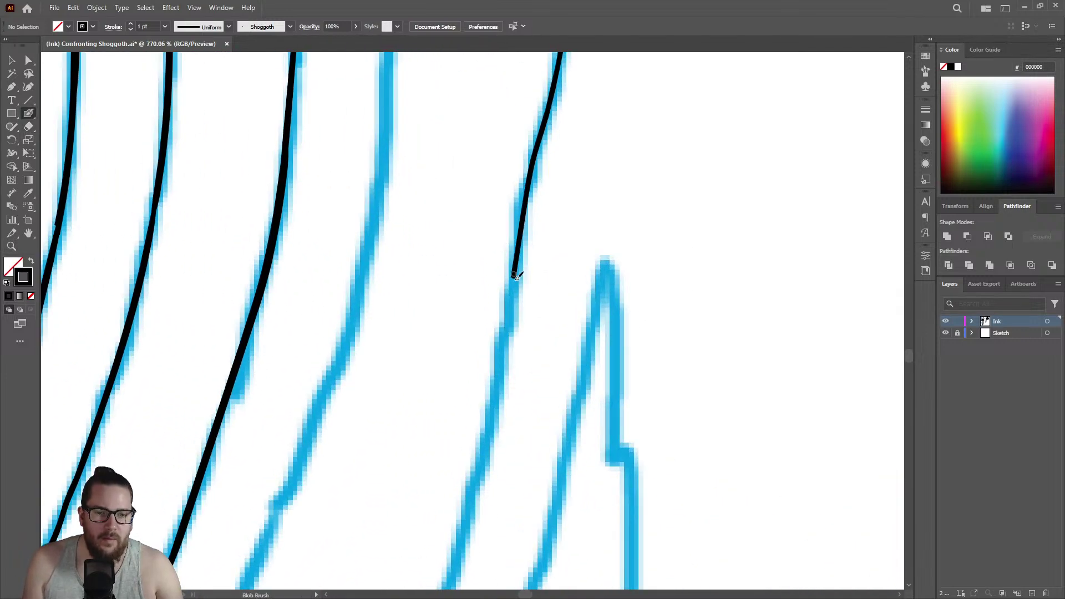
mouse_move(517, 259)
mouse_down()
mouse_move(478, 477)
mouse_move(442, 573)
mouse_up()
Extend the blunt-topped tentacle's left edge down to about the level of the neighbouring tentacle's pointed tip.
key(z)
mouse_move(470, 335)
mouse_down()
mouse_move(416, 340)
mouse_move(431, 145)
mouse_move(550, 175)
mouse_up()
key(shift+b)
mouse_move(431, 211)
mouse_down()
mouse_move(422, 409)
mouse_move(389, 492)
mouse_up()
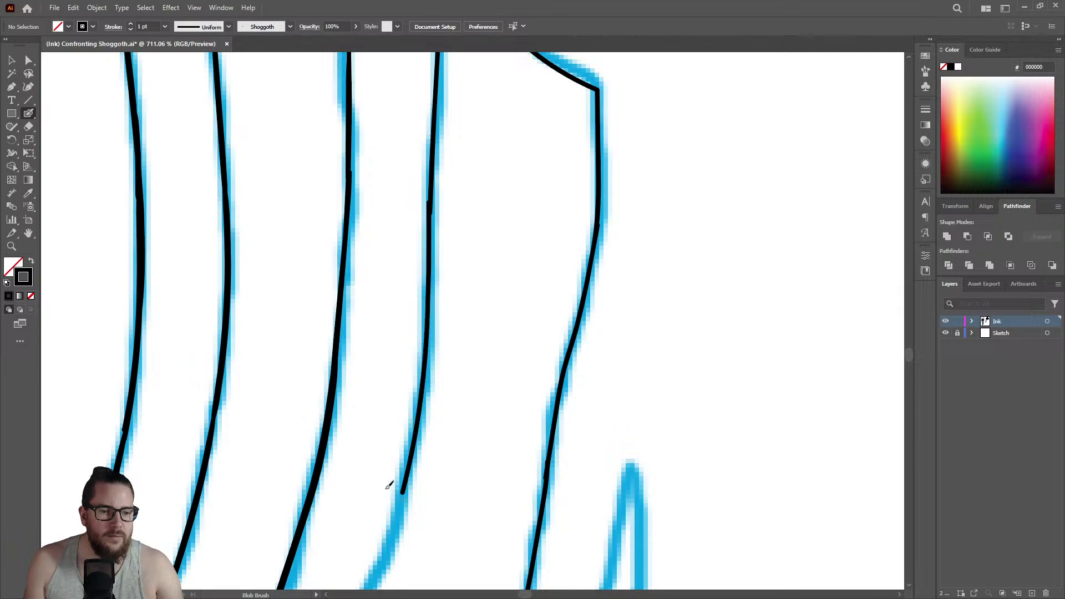
key(z)
mouse_move(451, 288)
mouse_down()
mouse_move(430, 243)
mouse_move(430, 210)
mouse_move(463, 243)
mouse_move(401, 239)
mouse_up()
key(shift+e)
key(z)
Ink the left edge farther down past the jog in the sketch, and erase the stray lower end of the stroke.
mouse_move(494, 302)
mouse_down()
mouse_move(463, 274)
mouse_move(452, 302)
mouse_up()
mouse_move(474, 344)
mouse_down()
mouse_move(623, 278)
mouse_move(708, 257)
mouse_up()
key(shift+b)
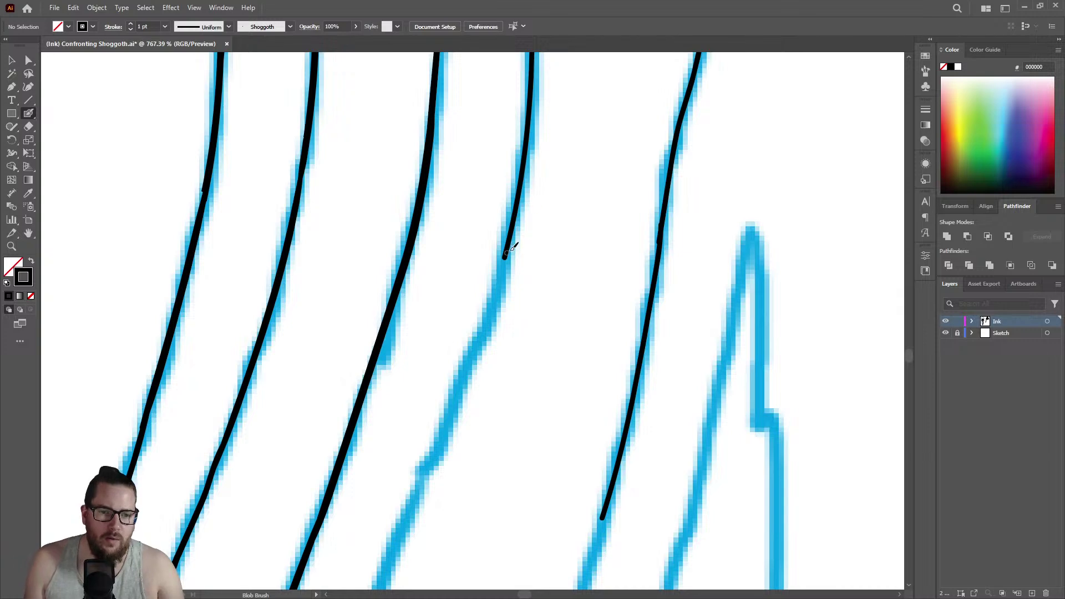
mouse_move(509, 249)
mouse_down()
mouse_move(429, 478)
mouse_move(377, 579)
mouse_up()
key(z)
mouse_move(440, 416)
mouse_down()
mouse_move(273, 357)
mouse_move(447, 386)
mouse_move(352, 376)
mouse_move(233, 409)
mouse_move(459, 380)
mouse_move(519, 399)
mouse_move(675, 304)
mouse_up()
drag(505, 299, 564, 293)
key(shift+e)
drag(482, 263, 471, 294)
Continue the left edge below the jog, trim and thin it with the Eraser, and redraw its lower stretch with the Blob Brush.
key(shift+b)
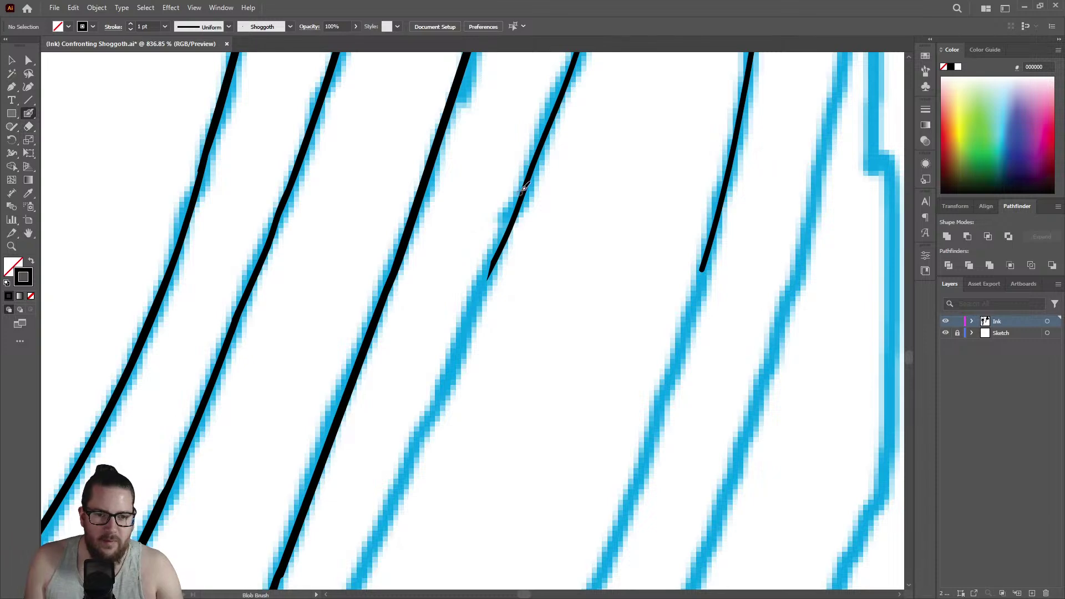
drag(520, 200, 371, 534)
key(shift+e)
mouse_move(383, 483)
mouse_down()
mouse_move(366, 557)
mouse_move(447, 354)
mouse_up()
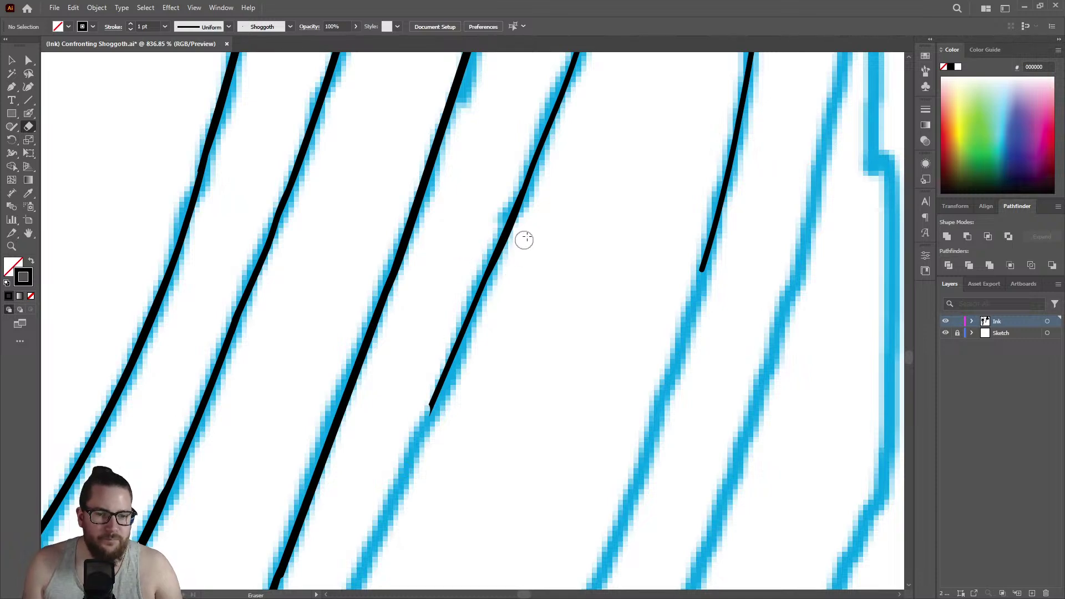
mouse_move(519, 230)
mouse_down()
mouse_move(540, 183)
mouse_move(499, 221)
mouse_move(527, 192)
mouse_move(540, 150)
mouse_move(488, 277)
mouse_up()
key(shift+b)
drag(472, 315, 395, 493)
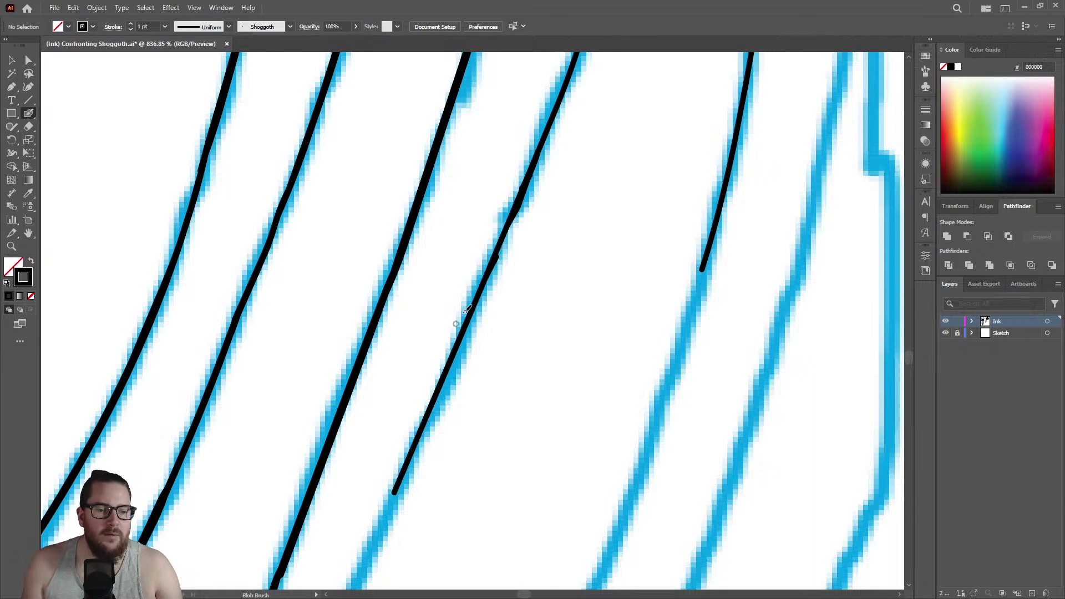
Extend the left edge of the narrow tentacle straight down below the spot where the curved tentacle crosses over it.
key(z)
drag(488, 297, 302, 339)
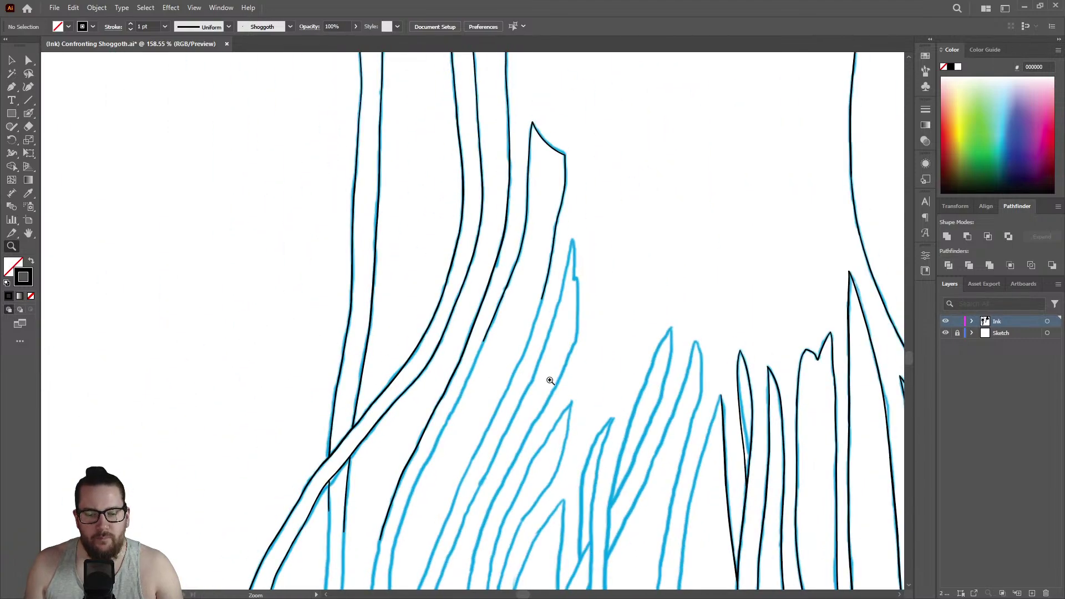
drag(465, 432, 358, 417)
drag(494, 428, 349, 415)
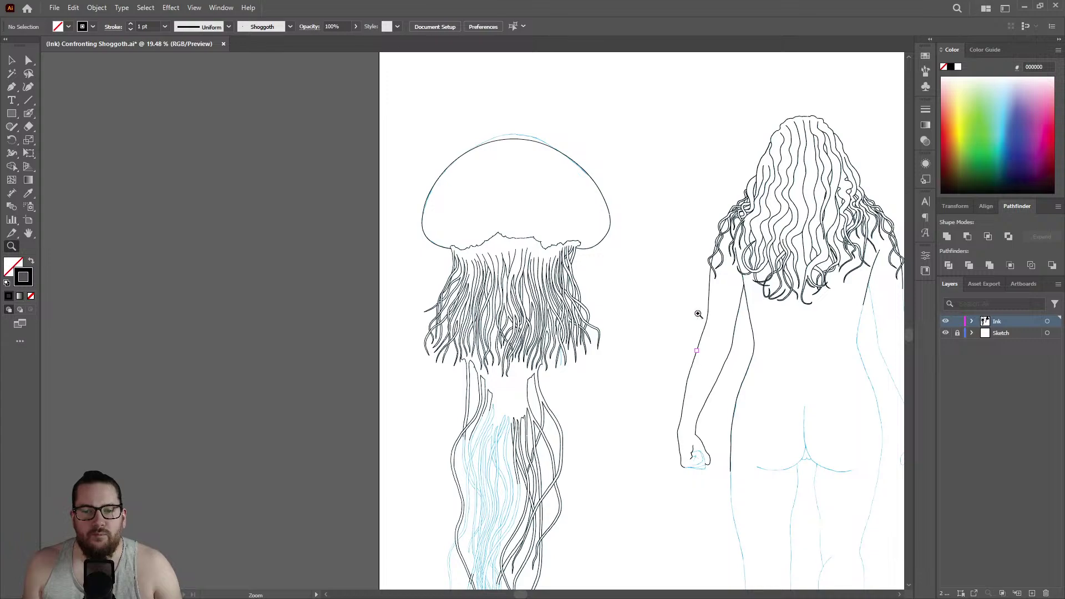
drag(488, 433, 660, 309)
drag(534, 301, 458, 314)
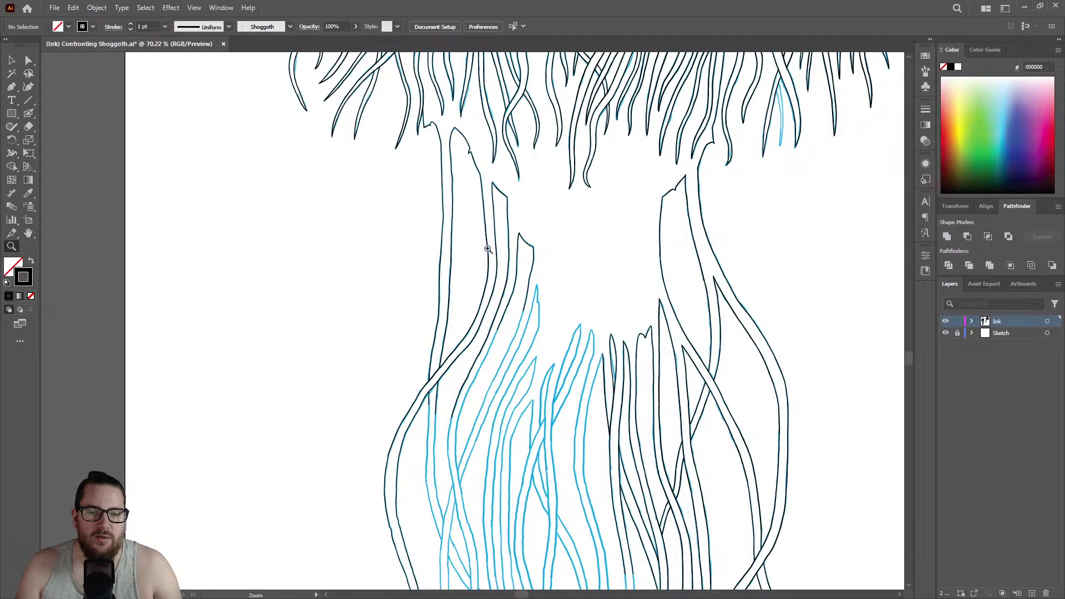
mouse_move(465, 432)
mouse_down()
mouse_move(431, 451)
mouse_move(606, 369)
mouse_move(491, 125)
mouse_move(594, 124)
mouse_move(525, 149)
mouse_up()
key(shift+b)
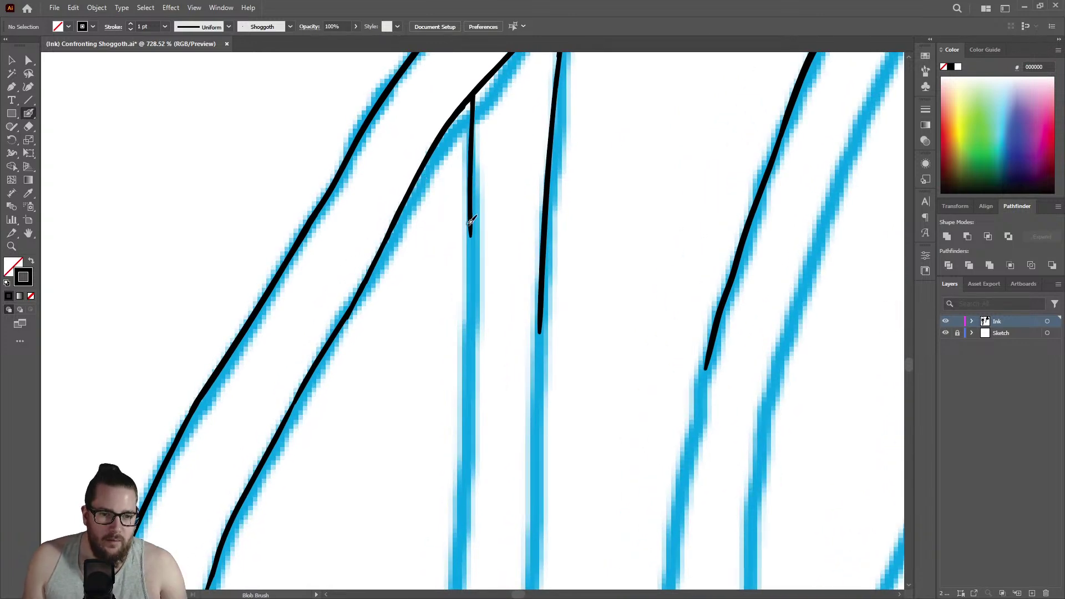
drag(470, 195, 464, 504)
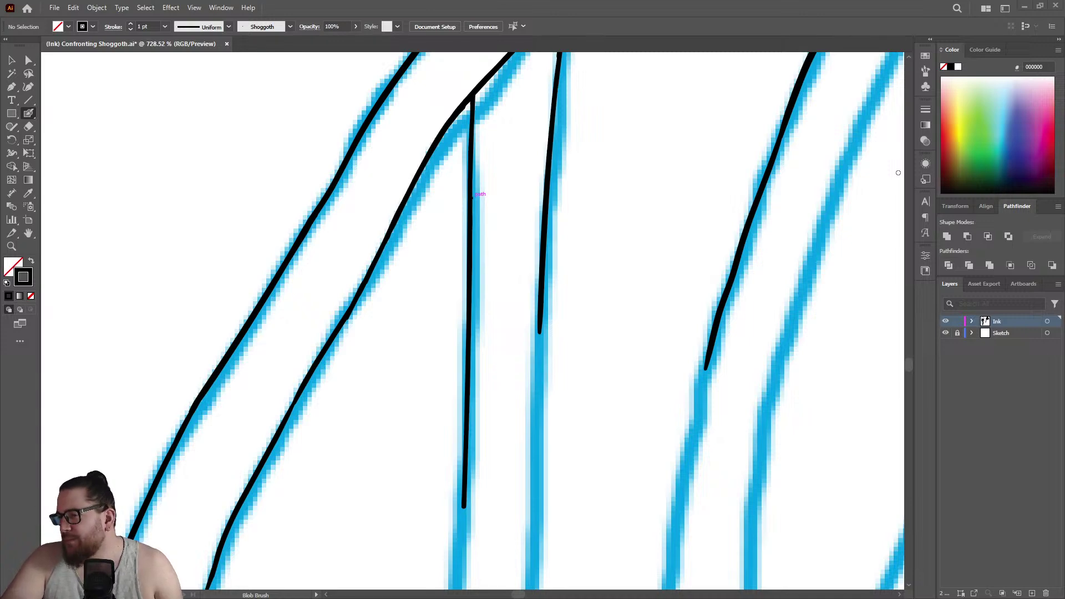
Switch to the YouTube Studio livestream page to check the live chat, and return to the illustration.
key(alt+Tab)
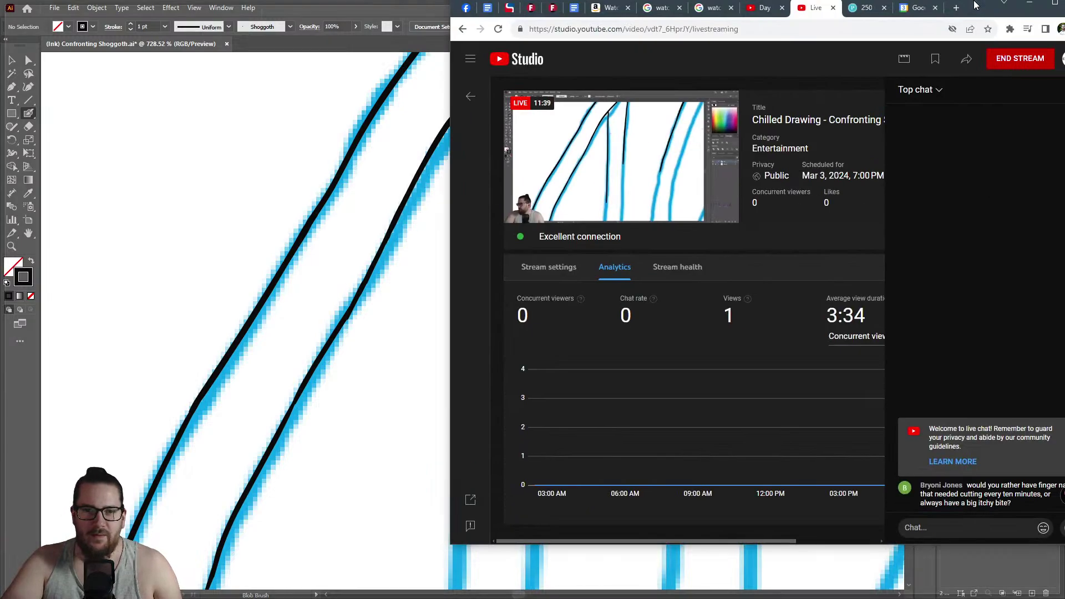
click(1029, 3)
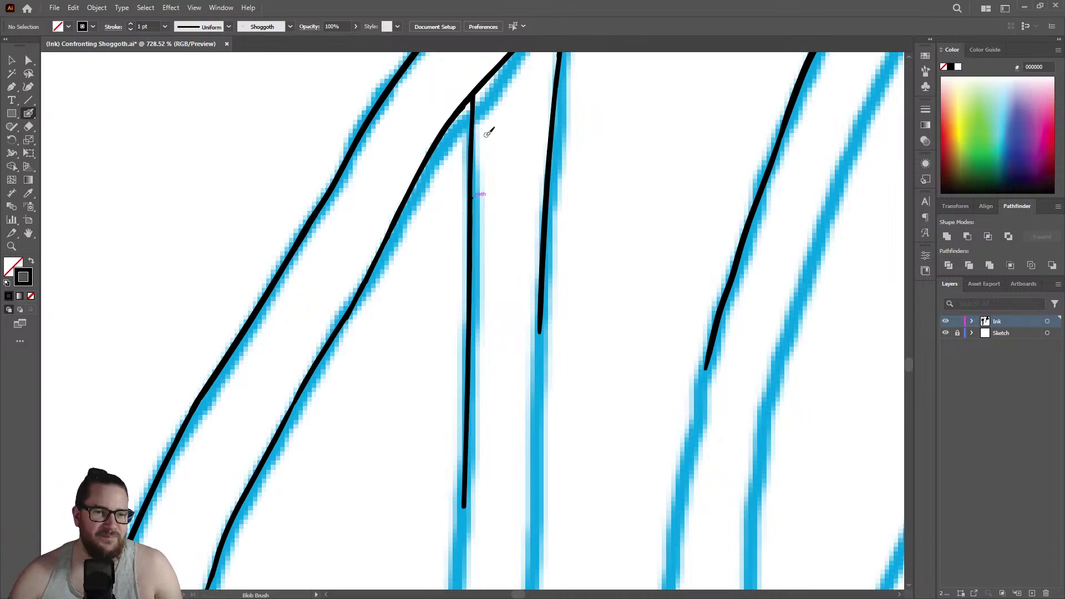
Continue the narrow tentacle's left edge farther down along the sketch line with the Blob Brush.
key(z)
drag(511, 192, 357, 230)
drag(514, 296, 500, 310)
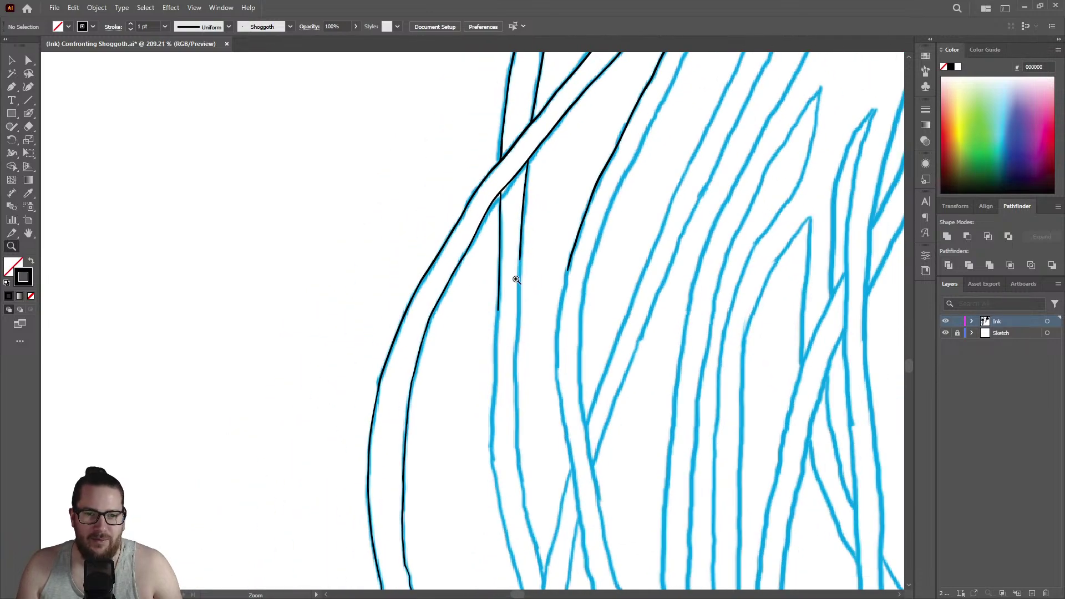
mouse_move(515, 354)
mouse_down()
mouse_move(716, 223)
mouse_move(623, 206)
mouse_up()
key(shift+b)
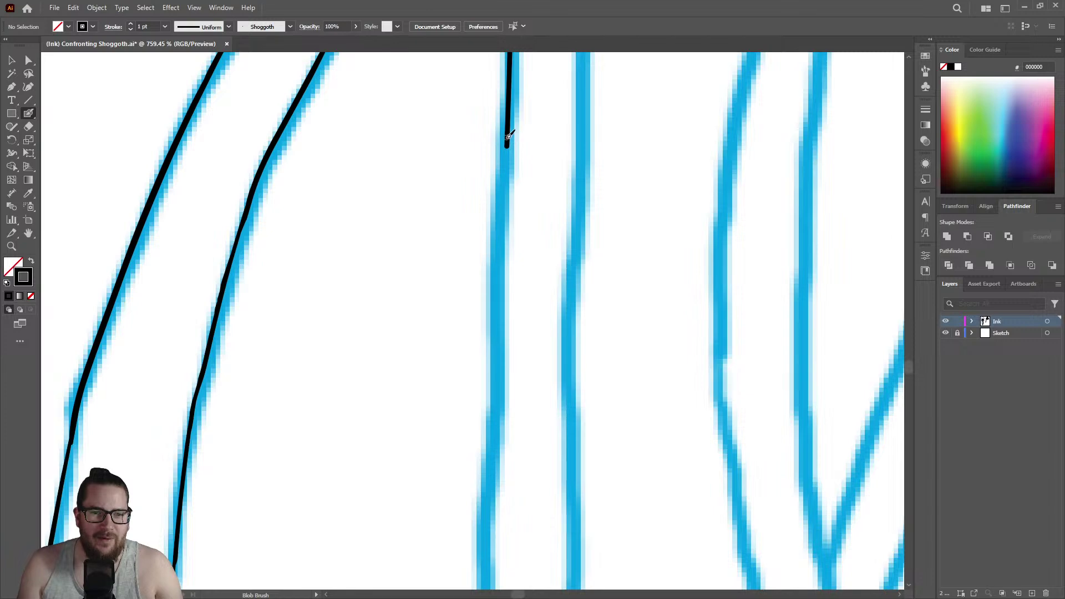
drag(508, 148, 486, 558)
key(z)
mouse_move(506, 345)
mouse_down()
mouse_move(482, 302)
mouse_move(522, 226)
mouse_move(734, 188)
mouse_move(801, 194)
mouse_up()
key(shift+b)
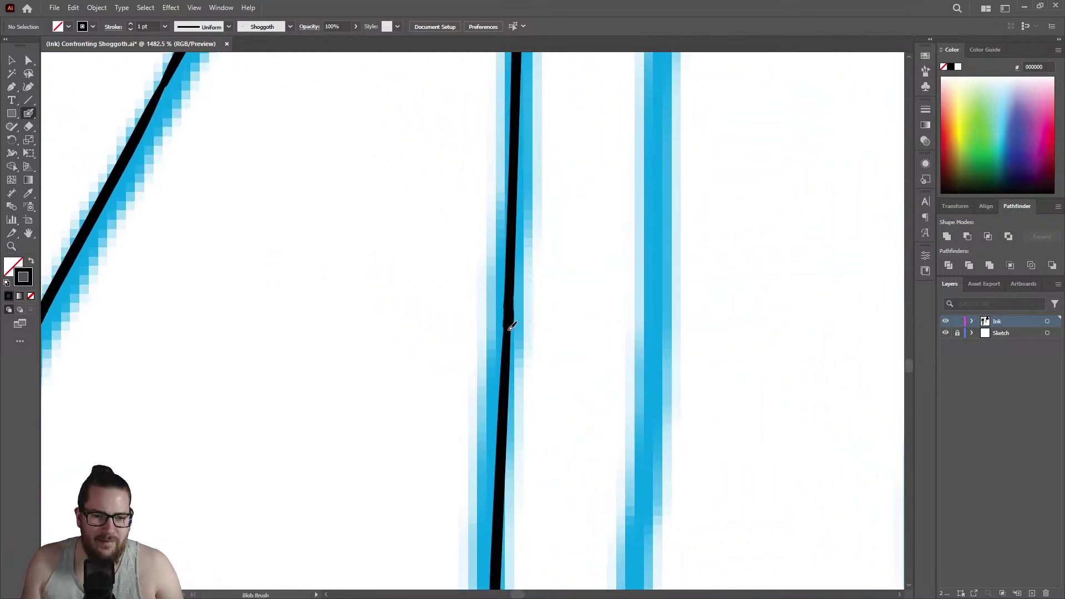
Extend the narrow tentacle's right edge down from its open end below the crossing.
key(z)
mouse_move(518, 337)
mouse_down()
mouse_move(435, 323)
mouse_move(520, 252)
mouse_up()
mouse_move(567, 222)
mouse_down()
mouse_move(684, 200)
mouse_move(753, 214)
mouse_up()
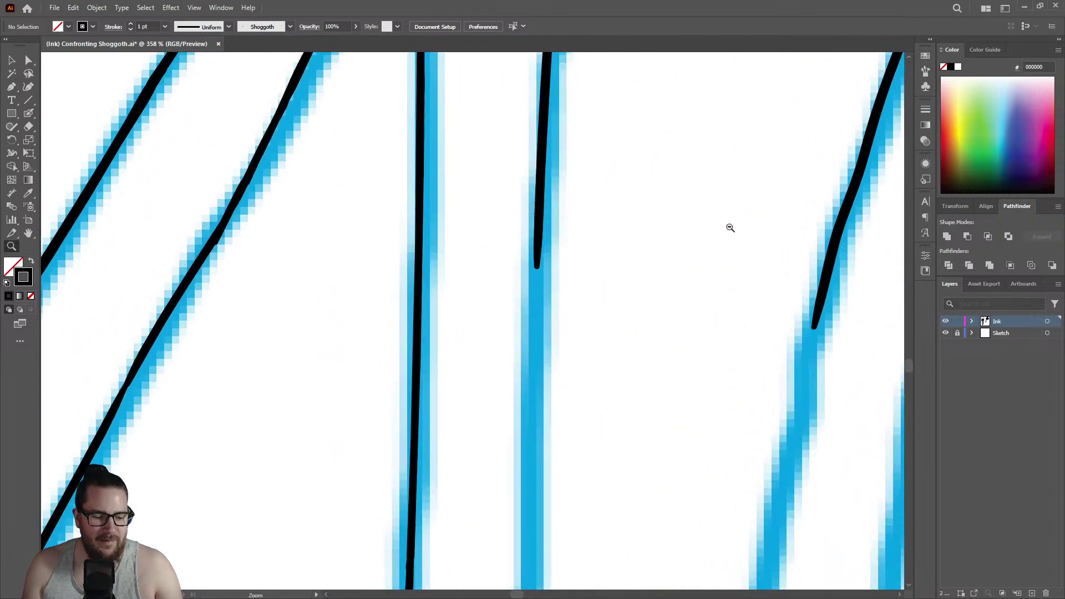
key(shift+b)
mouse_move(538, 228)
mouse_down()
mouse_move(531, 515)
mouse_move(530, 577)
mouse_up()
Ink the narrow tentacle's left edge around the bend where the sketch turns inward.
key(z)
mouse_move(580, 293)
mouse_down()
mouse_move(347, 278)
mouse_move(575, 416)
mouse_move(603, 416)
mouse_move(541, 505)
mouse_move(720, 430)
mouse_move(733, 410)
mouse_up()
key(shift+b)
mouse_move(542, 226)
mouse_down()
mouse_move(531, 413)
mouse_move(542, 566)
mouse_up()
Continue the narrow tentacle's right edge downward with a thicker stroke from its open end.
key(z)
drag(599, 280, 416, 299)
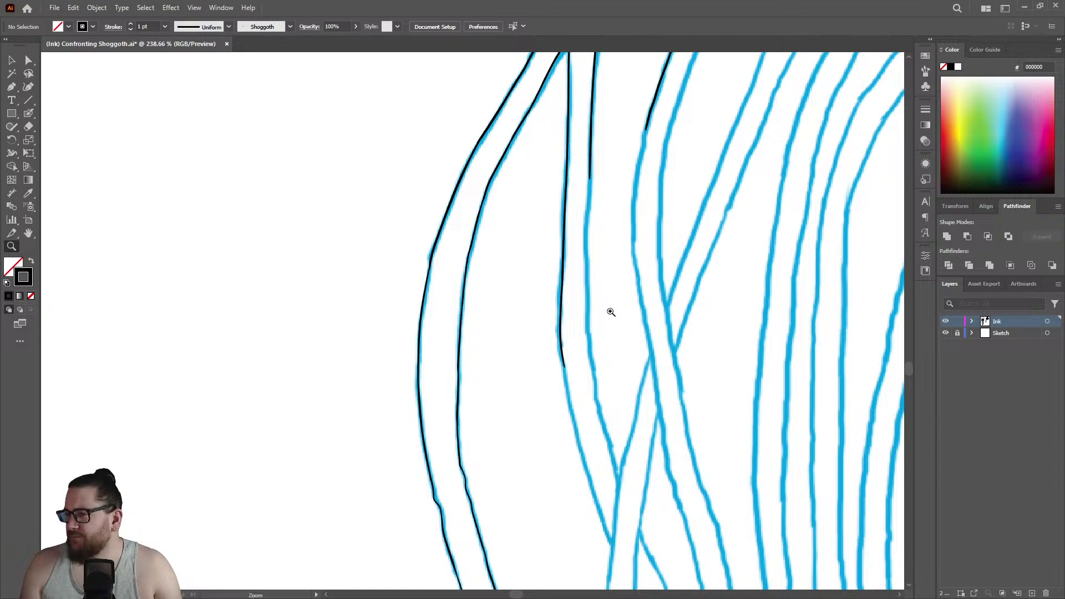
mouse_move(594, 179)
mouse_down()
mouse_move(768, 135)
mouse_move(740, 183)
mouse_up()
key(shift+b)
drag(604, 164, 582, 523)
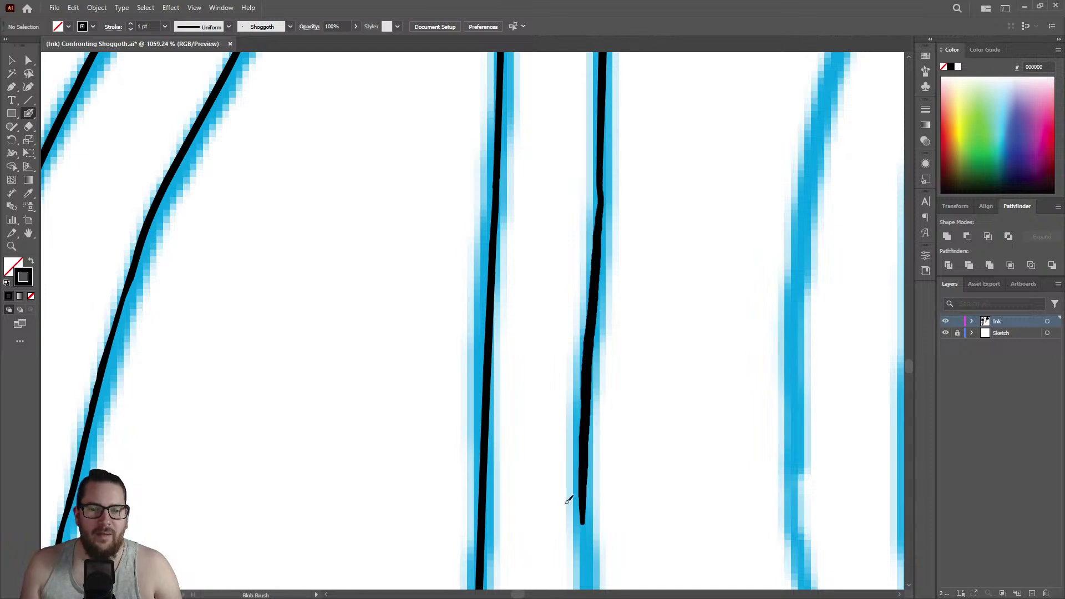
Ink the narrow tentacle's right edge down through its bend, and go over a short stretch of it again.
key(z)
drag(594, 240, 725, 272)
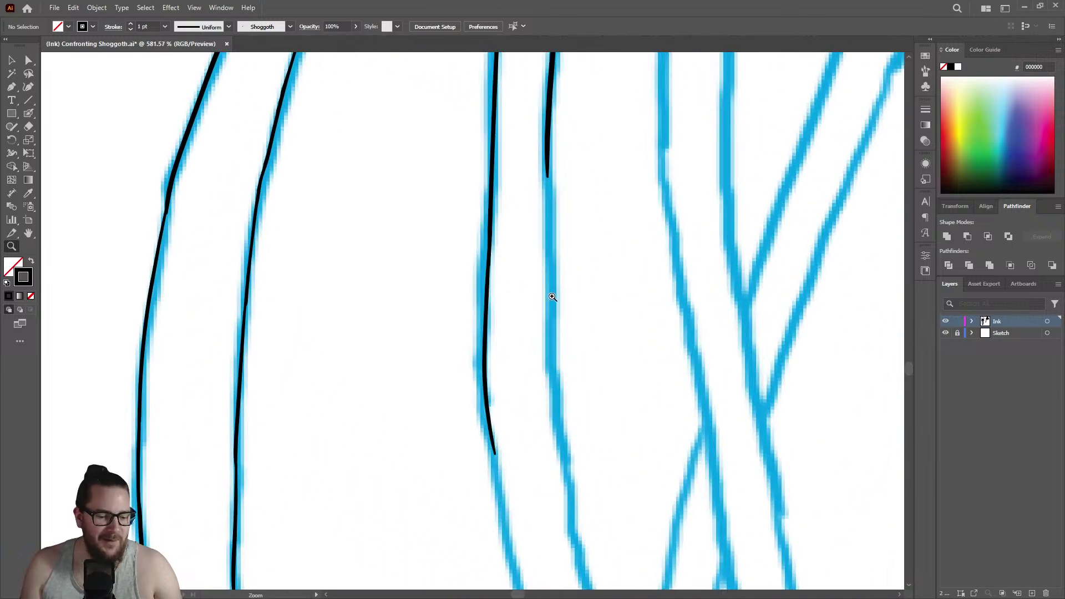
drag(552, 297, 594, 214)
key(shift+b)
mouse_move(546, 107)
mouse_down()
mouse_move(549, 347)
mouse_move(577, 554)
mouse_up()
key(z)
alt+click(532, 190)
mouse_move(533, 190)
mouse_down()
mouse_move(666, 162)
mouse_move(665, 196)
mouse_up()
key(shift+b)
drag(518, 187, 517, 343)
Try to trim the narrow tentacle's right edge with the Eraser, and undo the erasing.
key(z)
mouse_move(513, 257)
mouse_down()
mouse_move(373, 274)
mouse_move(432, 322)
mouse_move(501, 422)
mouse_up()
scroll(397, 276, up, 3)
key(shift+e)
mouse_move(540, 252)
mouse_down()
mouse_move(533, 295)
mouse_move(536, 233)
mouse_up()
key(ctrl+z)
Extend both edges of the narrow tentacle farther down below the bend, to about the same level.
key(shift+b)
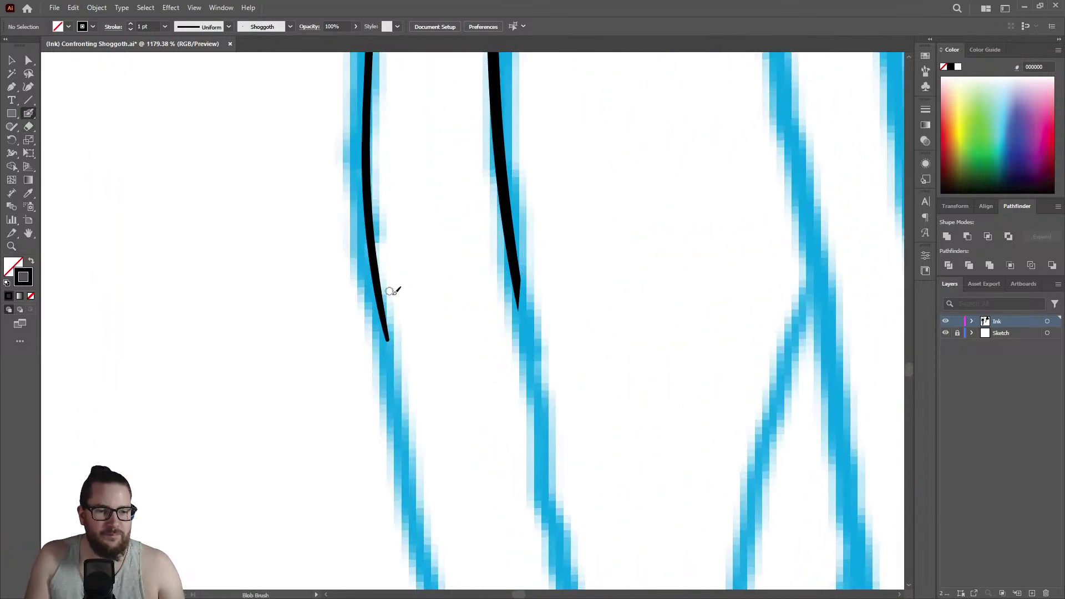
drag(379, 272, 430, 577)
drag(518, 287, 551, 557)
Hide the Sketch layer to check the inked lines on their own, and show it again.
key(z)
drag(519, 298, 438, 329)
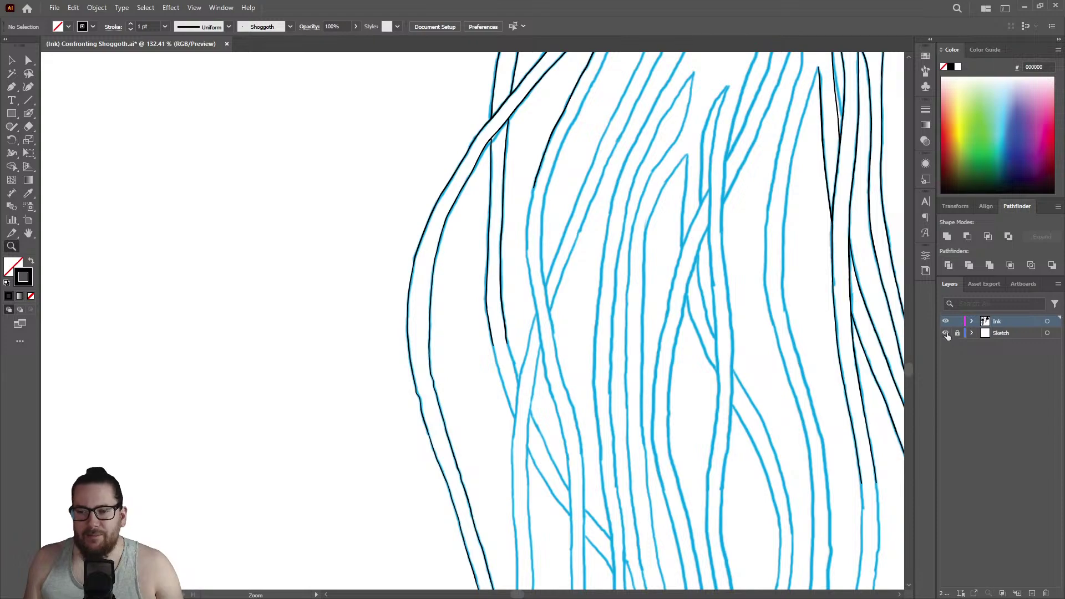
click(946, 333)
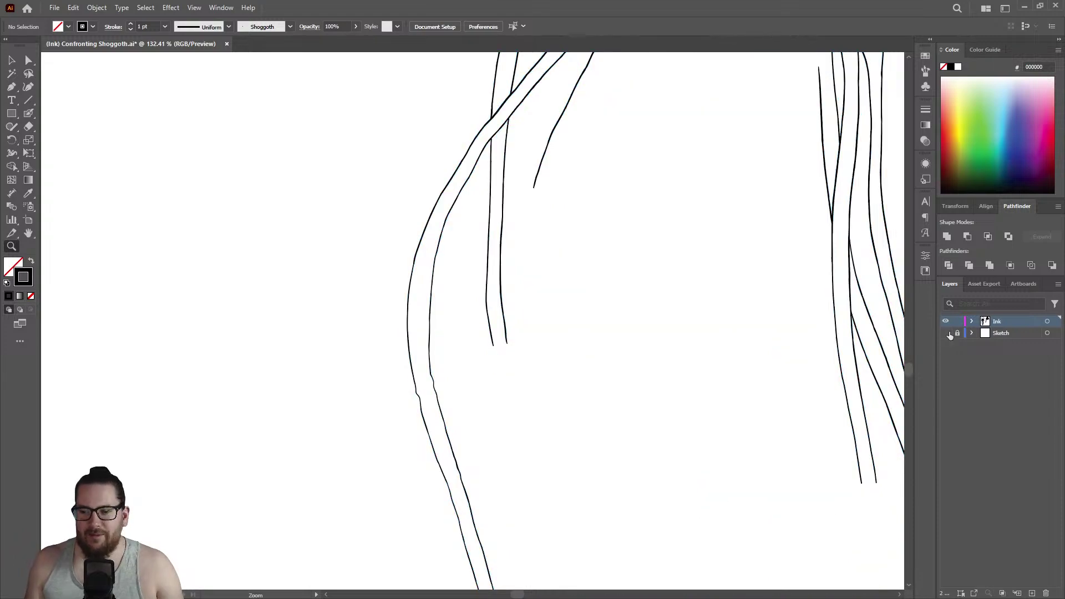
click(946, 333)
Ink the left edge of the next tentacle inward from its open end down to the start of its bend.
drag(536, 199, 654, 179)
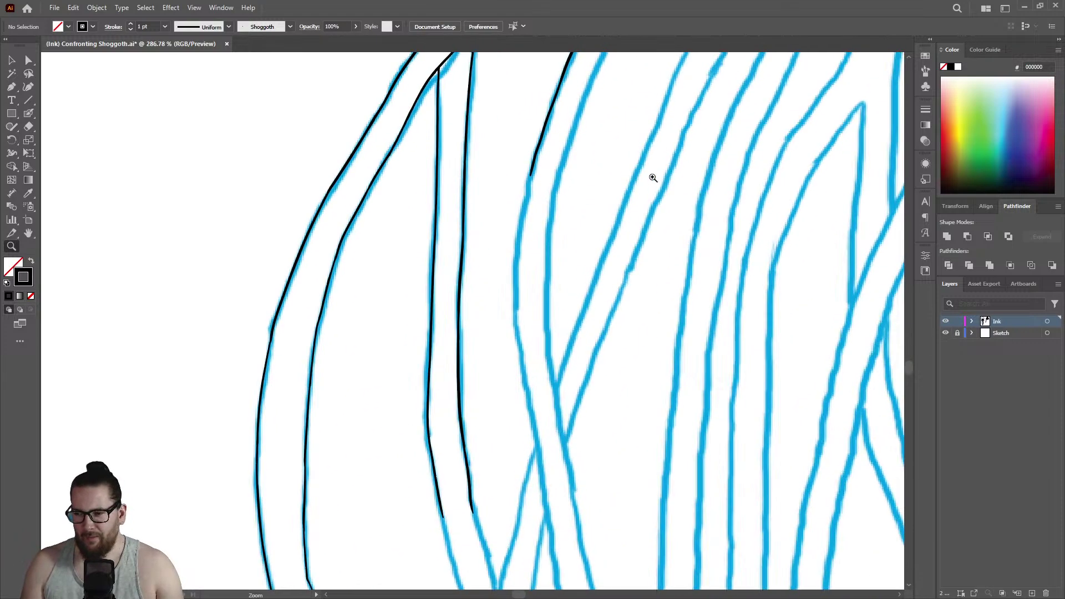
drag(539, 177, 656, 147)
key(shift+b)
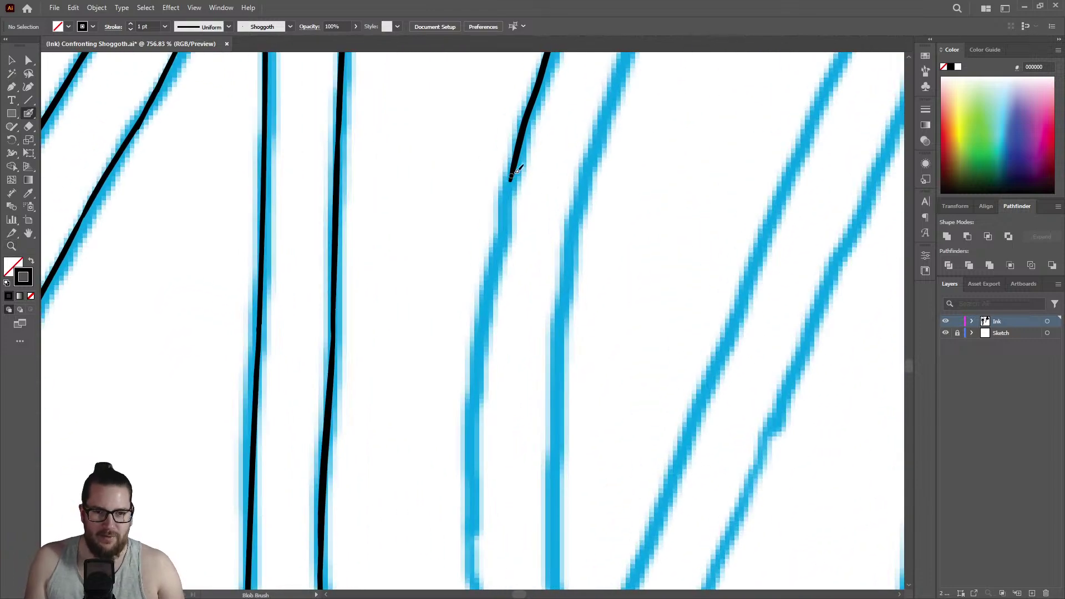
mouse_move(515, 176)
mouse_down()
mouse_move(474, 414)
mouse_move(469, 587)
mouse_up()
key(z)
scroll(444, 281, down, 5)
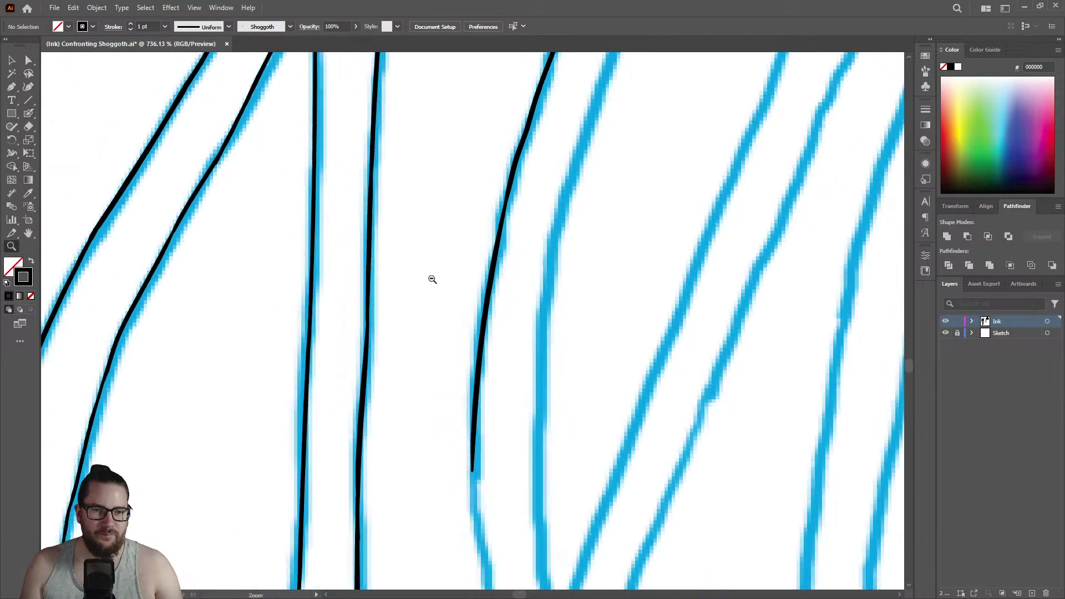
Continue that tentacle's left edge around the bend toward the crossing of the sketch lines.
drag(534, 423, 623, 378)
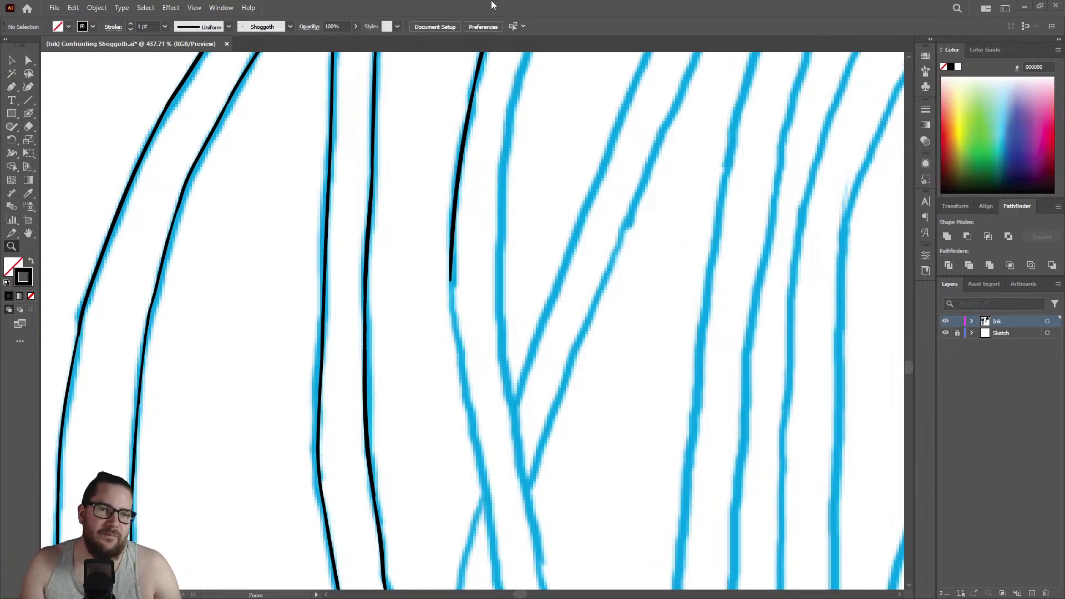
click(451, 205)
key(shift+b)
drag(461, 271, 494, 549)
Extend the blunt-topped tentacle's left edge down from its open end along the slanted sketch line.
key(z)
drag(469, 361, 334, 337)
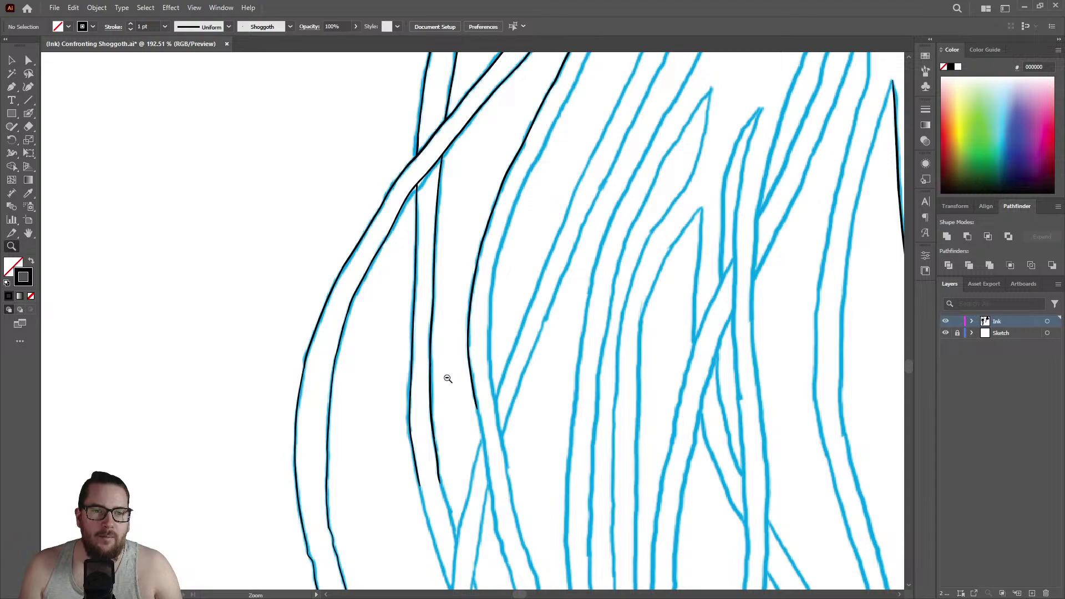
drag(457, 377, 370, 417)
mouse_move(537, 196)
mouse_down()
mouse_move(632, 200)
mouse_move(566, 250)
mouse_up()
drag(495, 257, 672, 198)
key(shift+b)
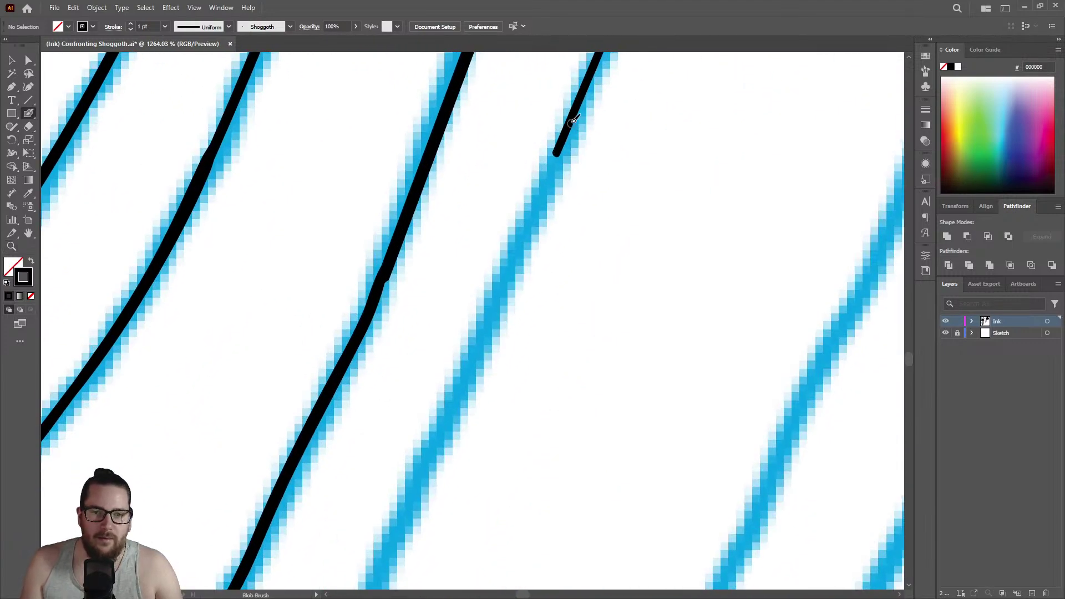
drag(563, 146, 402, 544)
Carry the blunt-topped tentacle's left edge another stretch down the slanted sketch line, tidying the line with the Eraser.
key(z)
mouse_move(464, 309)
mouse_down()
mouse_move(269, 331)
mouse_move(533, 230)
mouse_up()
mouse_move(555, 181)
mouse_down()
mouse_move(492, 320)
mouse_move(621, 239)
mouse_move(665, 166)
mouse_up()
key(shift+e)
mouse_move(554, 172)
mouse_down()
mouse_move(492, 285)
mouse_move(509, 184)
mouse_move(524, 220)
mouse_move(367, 530)
mouse_up()
key(shift+b)
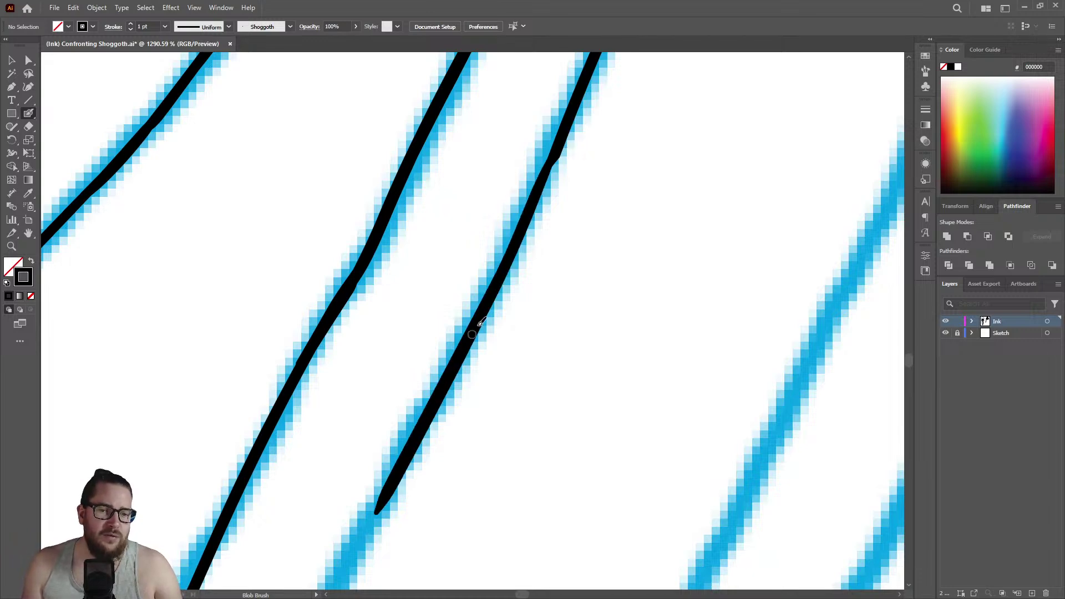
Ink a further, slightly thicker stretch at the lower end of the blunt-topped tentacle's left edge.
key(z)
drag(553, 213, 371, 249)
drag(523, 308, 721, 235)
key(shift+b)
mouse_move(505, 204)
mouse_down()
mouse_move(394, 407)
mouse_move(327, 494)
mouse_up()
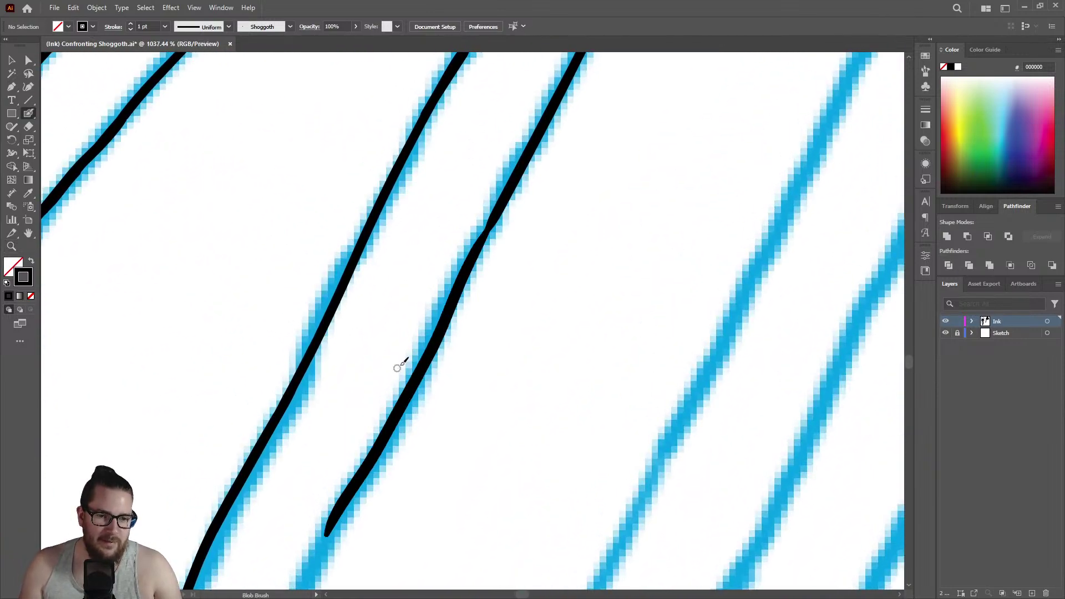
Extend the slanted tentacle's right edge from its open end farther down along the sketch line.
key(z)
drag(464, 309, 280, 360)
mouse_move(445, 378)
mouse_down()
mouse_move(582, 309)
mouse_move(561, 330)
mouse_up()
drag(416, 356, 433, 327)
key(shift+b)
drag(456, 234, 326, 528)
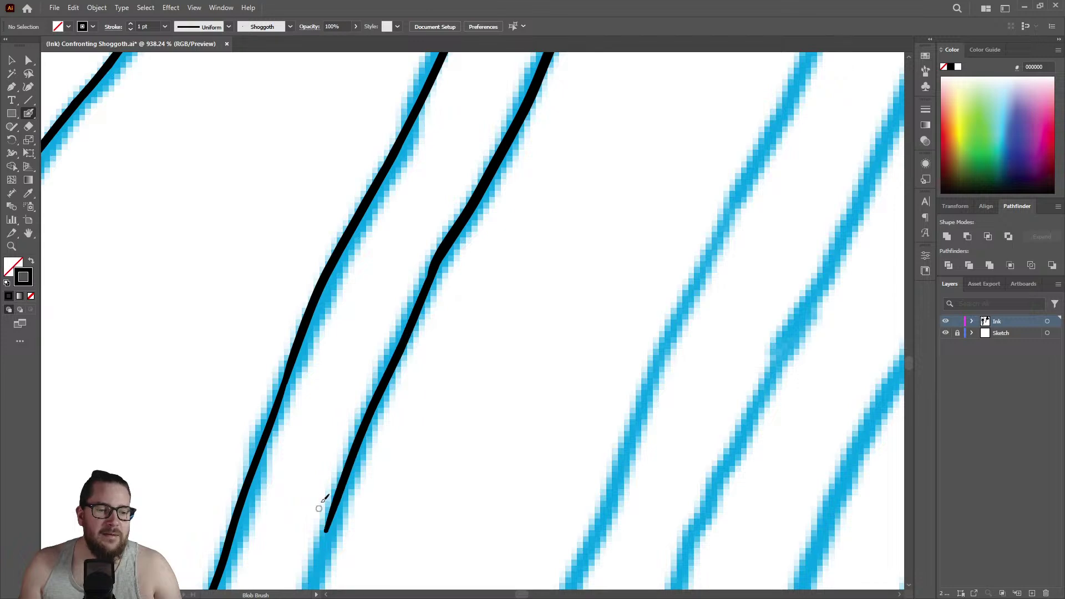
Smooth the uneven joins along that right edge with the Eraser and Blob Brush.
key(shift+e)
mouse_move(430, 247)
mouse_down()
mouse_move(433, 238)
mouse_move(409, 285)
mouse_move(478, 157)
mouse_up()
key(z)
click(416, 262)
key(shift+b)
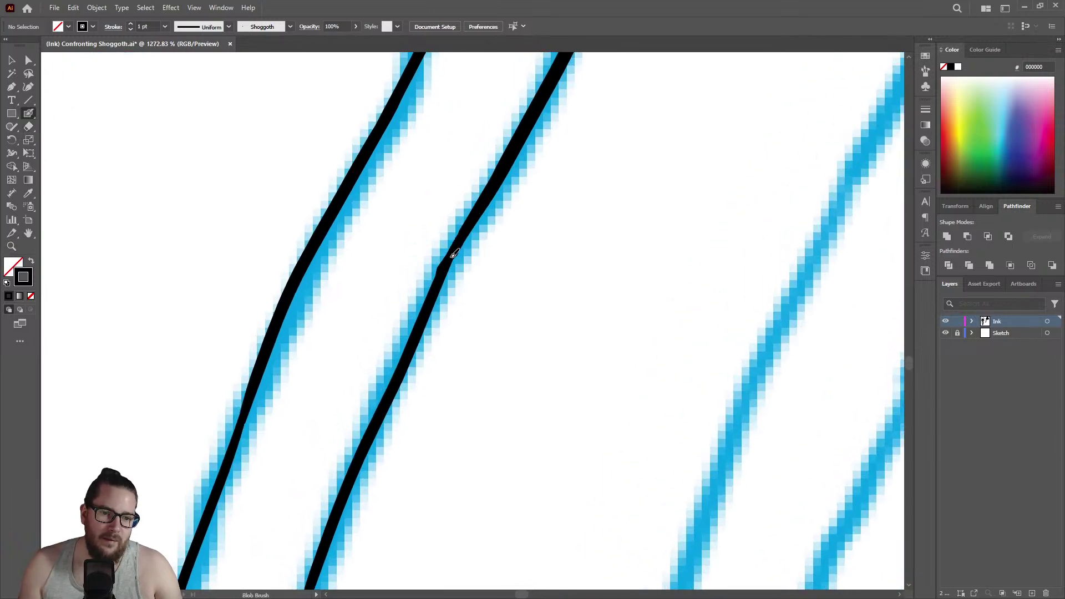
key(z)
drag(435, 288, 261, 304)
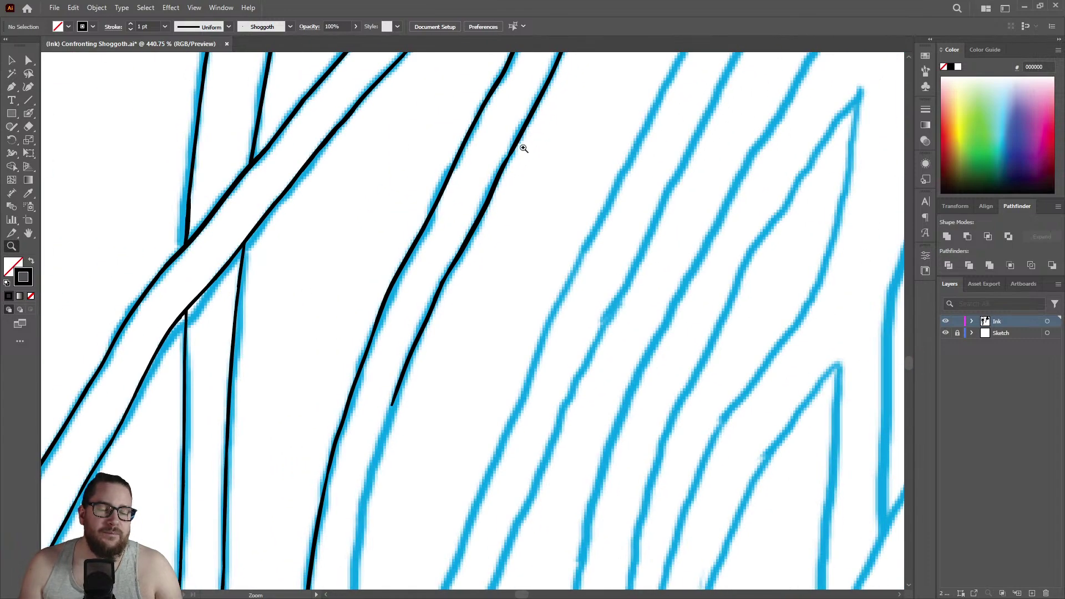
scroll(509, 173, up, 3)
key(shift+b)
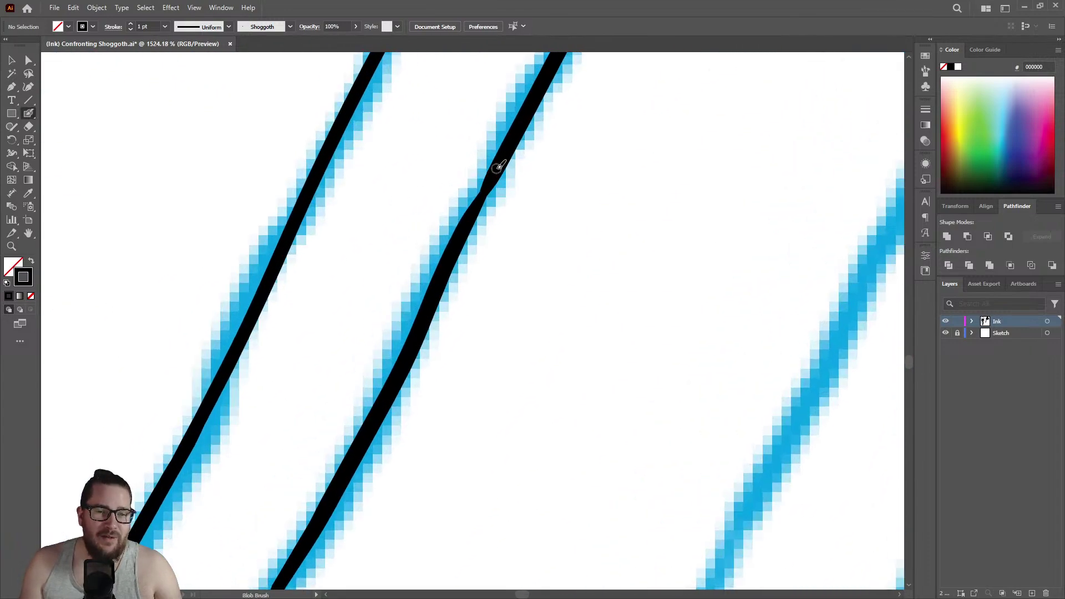
key(z)
mouse_move(525, 190)
mouse_down()
mouse_move(331, 268)
mouse_move(464, 316)
mouse_move(411, 377)
mouse_up()
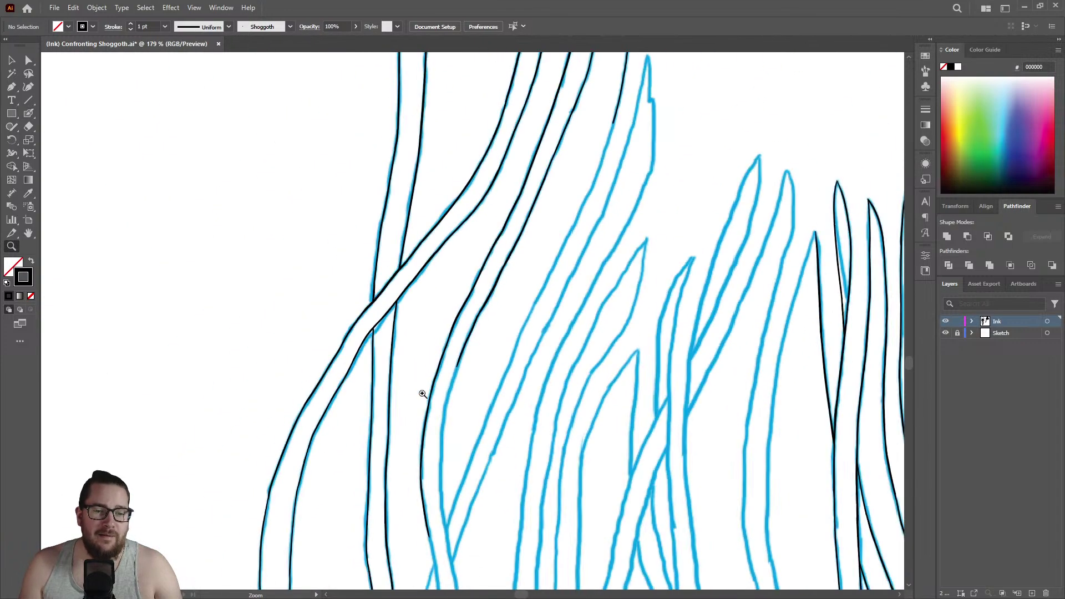
Carry the same right edge around its gentle bend and down the nearly vertical sketch line toward the V-shaped junction.
drag(442, 432, 704, 295)
mouse_move(497, 78)
mouse_down()
mouse_move(535, 117)
mouse_move(505, 158)
mouse_move(452, 326)
mouse_move(420, 549)
mouse_up()
key(shift+b)
key(z)
scroll(326, 302, down, 10)
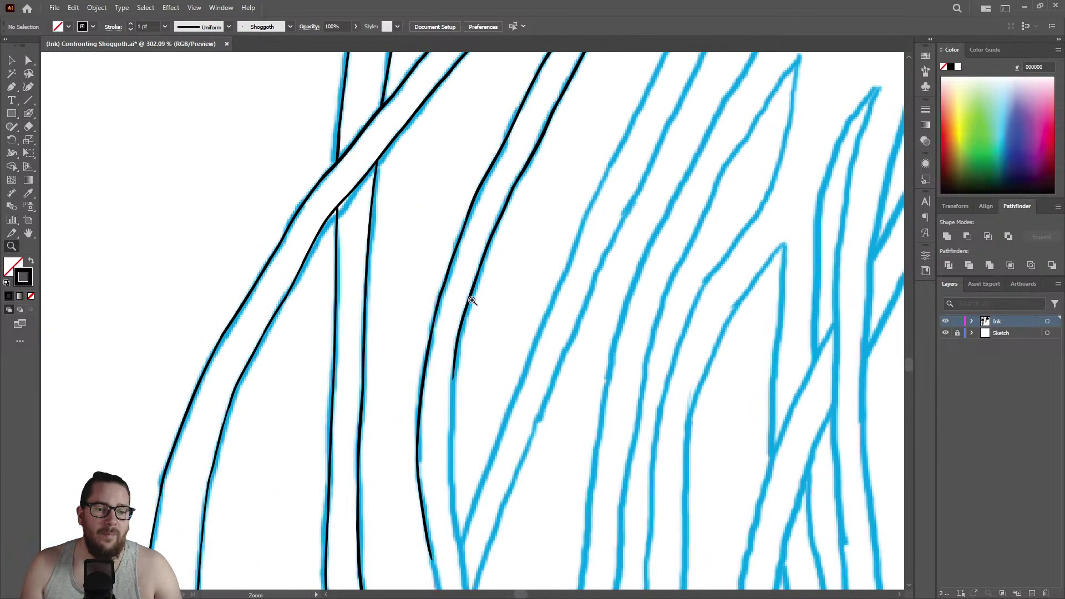
scroll(477, 408, up, 8)
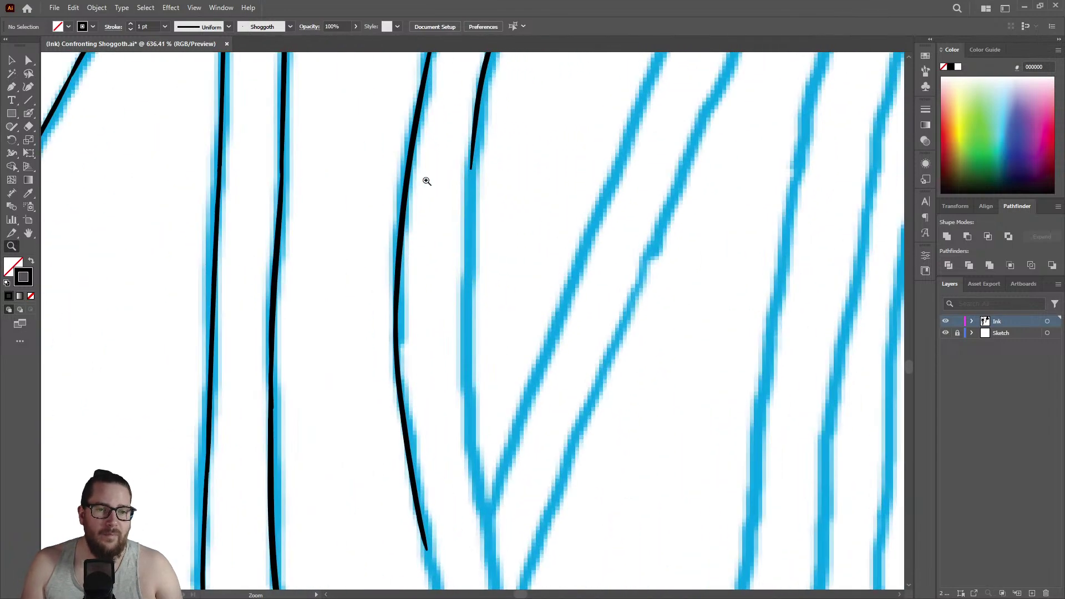
key(shift+b)
mouse_move(487, 134)
mouse_down()
mouse_move(472, 307)
mouse_move(488, 560)
mouse_up()
Erase the tapered lower end of that right edge and re-ink it down past the V-shaped sketch junction, blending the join.
key(z)
scroll(414, 312, down, 6)
scroll(501, 445, up, 2)
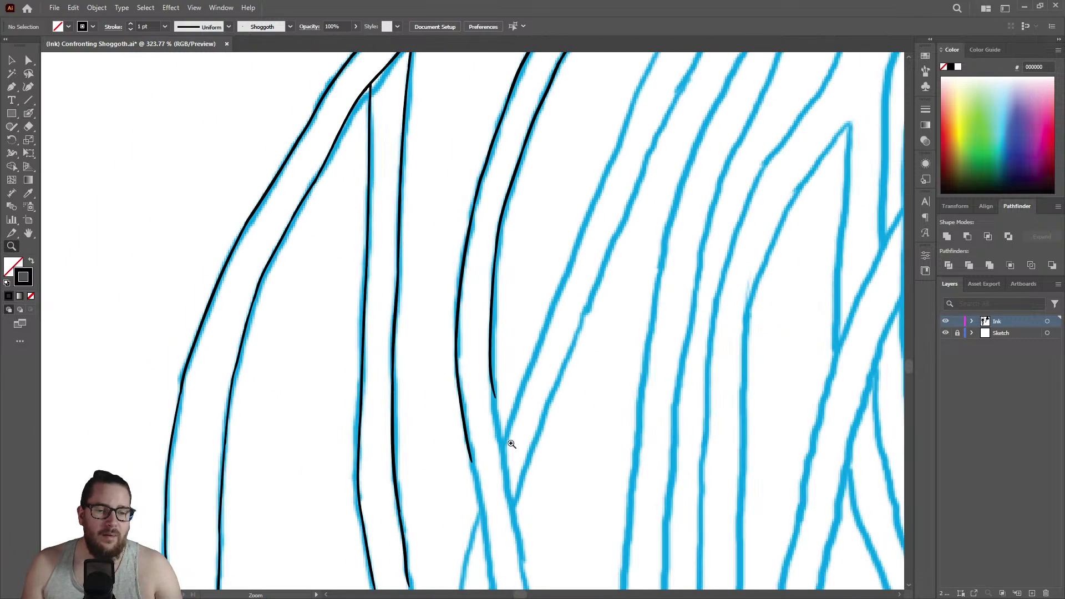
scroll(501, 444, up, 5)
key(shift+e)
drag(487, 233, 487, 312)
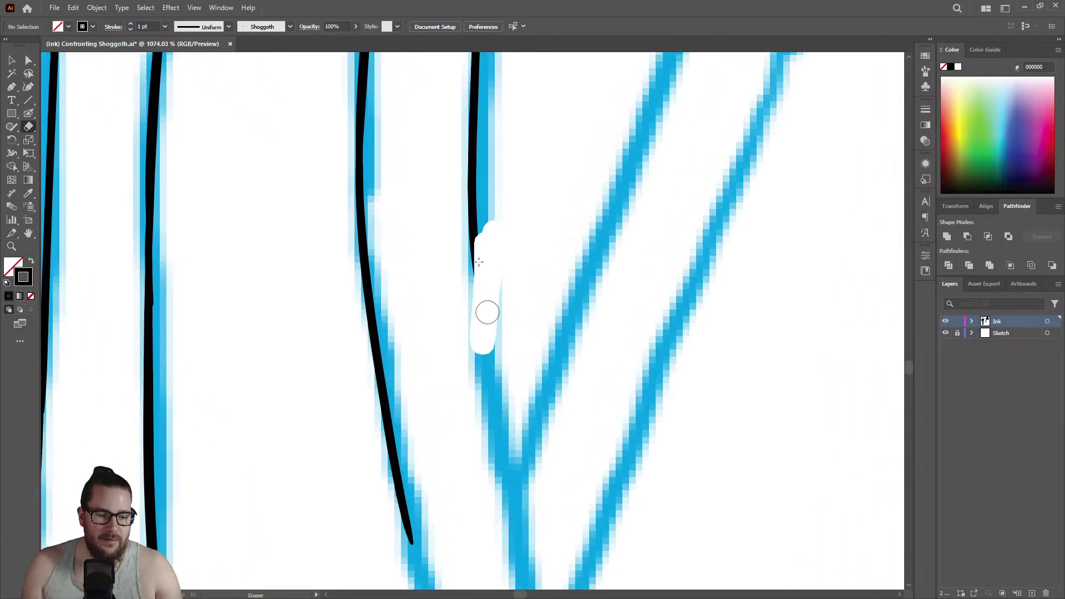
key(shift+b)
drag(477, 242, 507, 562)
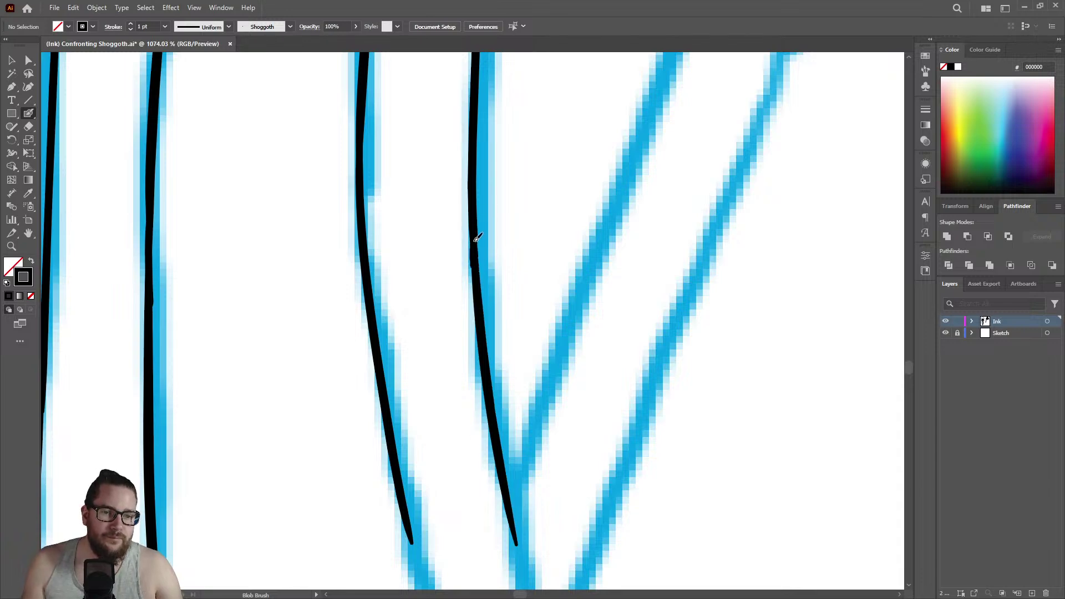
mouse_move(478, 289)
mouse_down()
mouse_move(475, 184)
mouse_move(478, 199)
mouse_up()
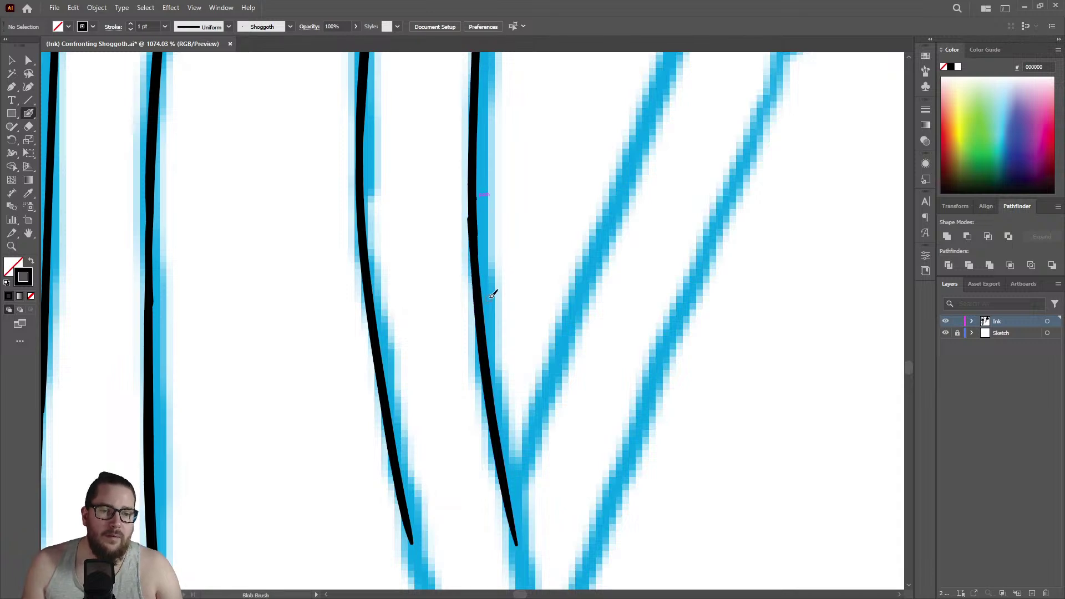
Extend the single inked edge beside the stepped-tip tentacle down its slanted sketch line and thicken the join.
key(z)
drag(489, 276, 458, 307)
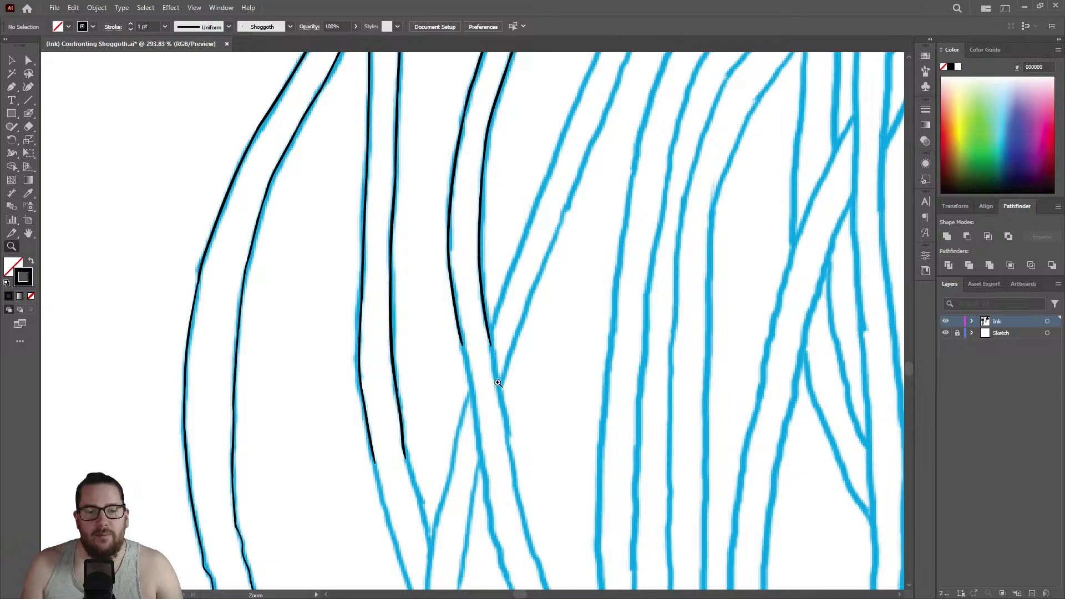
alt+click(473, 394)
alt+click(473, 395)
drag(512, 384, 423, 369)
mouse_move(571, 160)
mouse_down()
mouse_move(594, 159)
mouse_move(693, 283)
mouse_move(710, 268)
mouse_up()
key(shift+b)
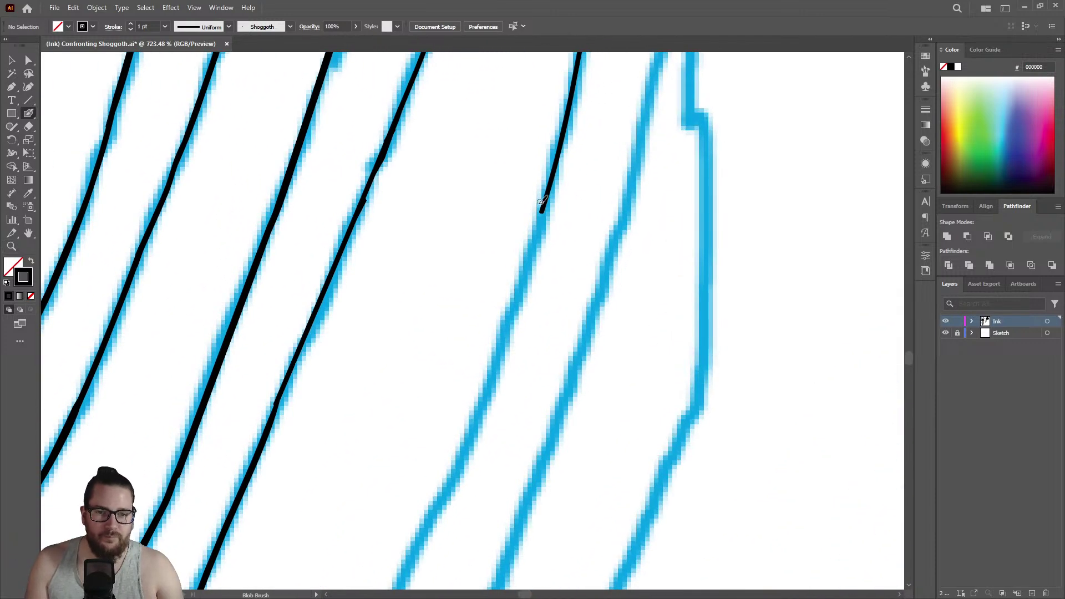
mouse_move(543, 210)
mouse_down()
mouse_move(479, 420)
mouse_move(434, 517)
mouse_up()
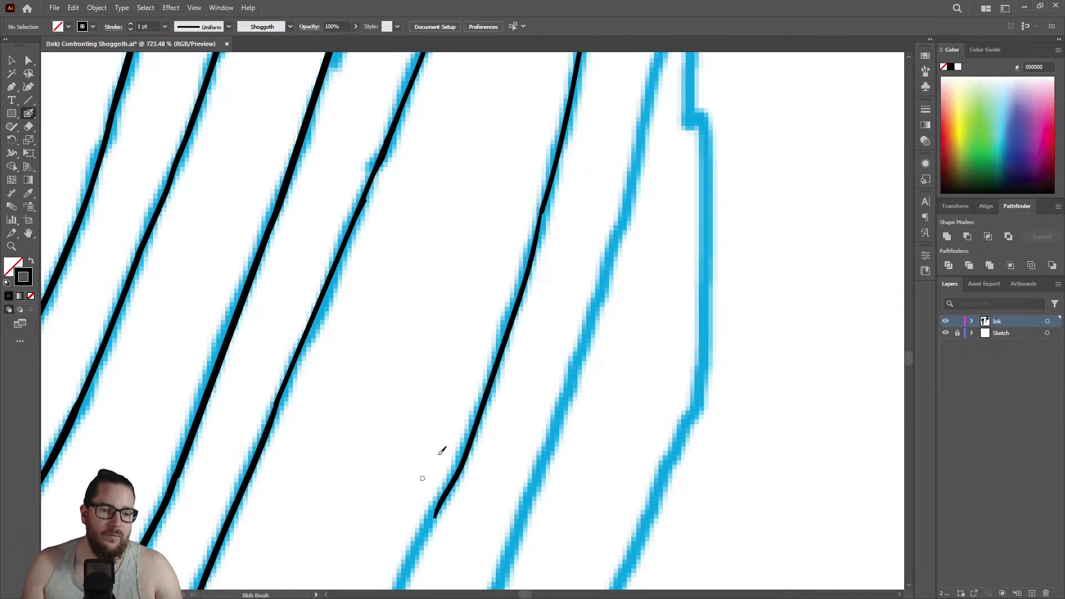
scroll(549, 199, up, 3)
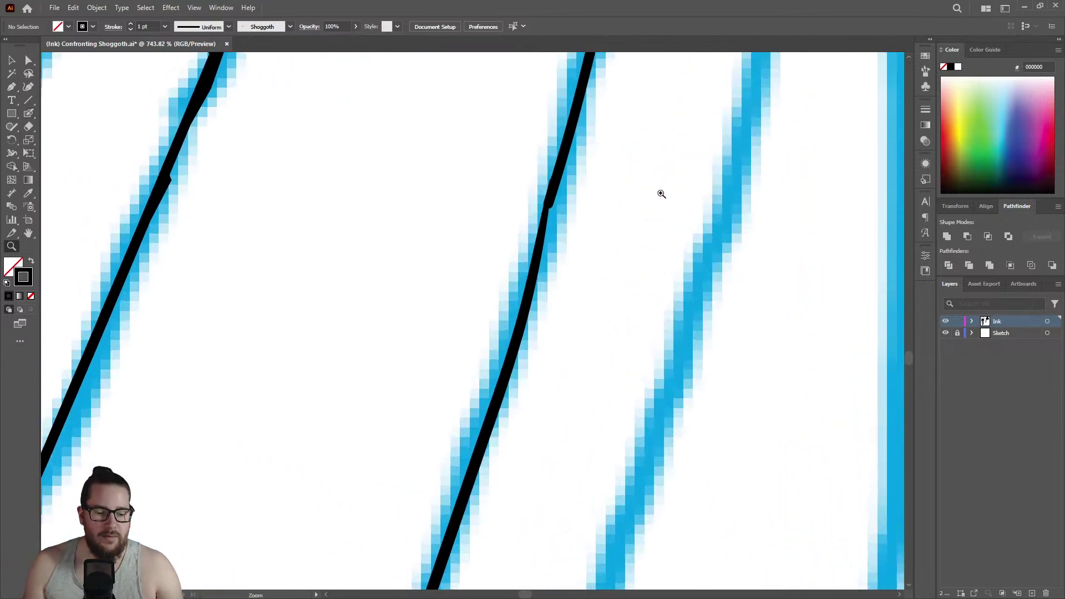
drag(561, 189, 521, 317)
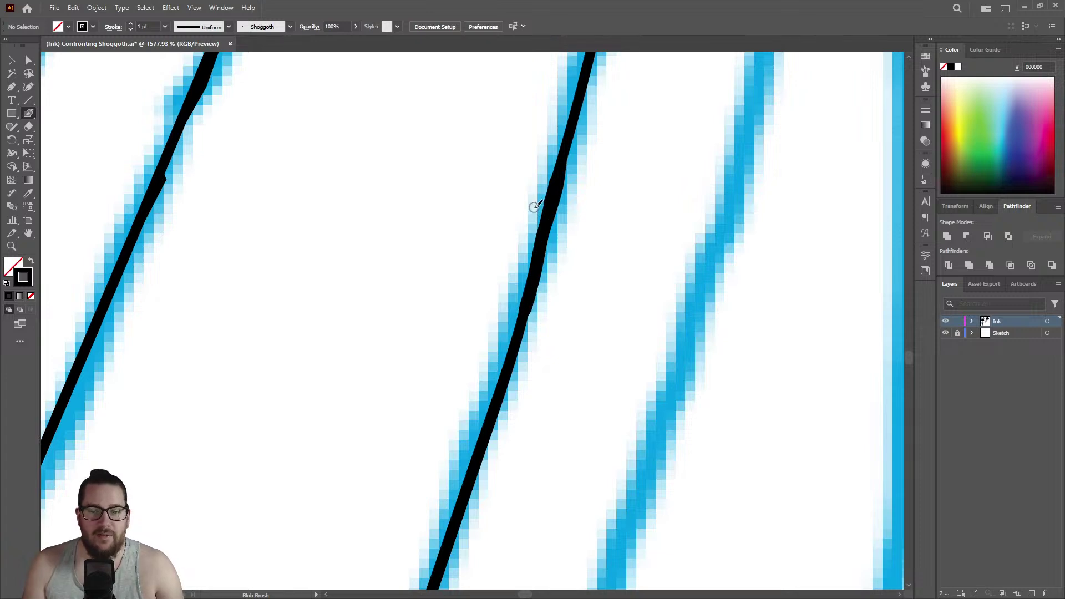
Ink another stretch of the single slanted edge below its bend, following the sketch line.
key(z)
drag(536, 217, 391, 217)
mouse_move(473, 423)
mouse_down()
mouse_move(637, 316)
mouse_move(530, 295)
mouse_up()
key(shift+e)
mouse_move(541, 239)
mouse_down()
mouse_move(523, 219)
mouse_move(446, 392)
mouse_move(501, 294)
mouse_move(369, 554)
mouse_up()
key(z)
key(shift+b)
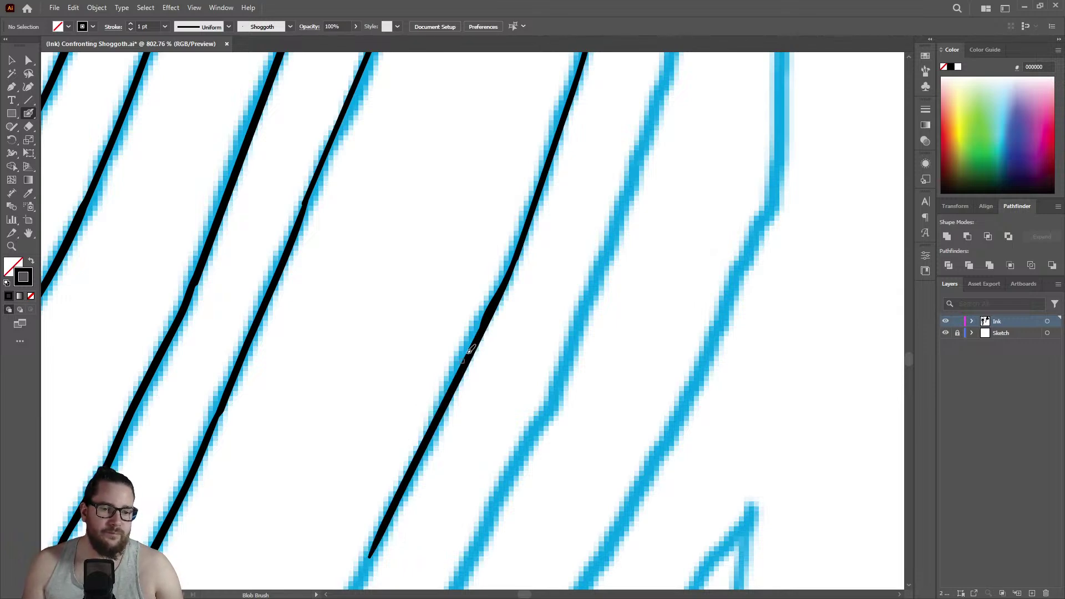
Trim the bulge at the new stroke's join on the single slanted edge with the Eraser.
key(z)
drag(494, 286, 511, 299)
key(shift+e)
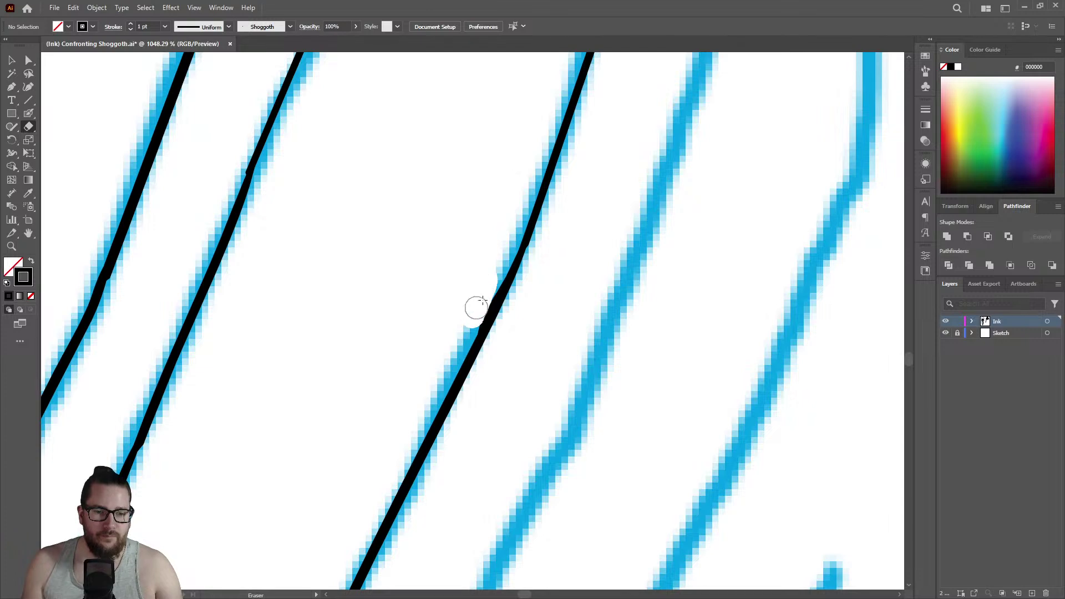
mouse_move(468, 328)
mouse_down()
mouse_move(498, 272)
mouse_move(513, 202)
mouse_move(528, 271)
mouse_move(604, 256)
mouse_up()
key(z)
key(shift+b)
mouse_move(531, 223)
mouse_down()
mouse_move(493, 309)
mouse_move(227, 380)
mouse_up()
key(z)
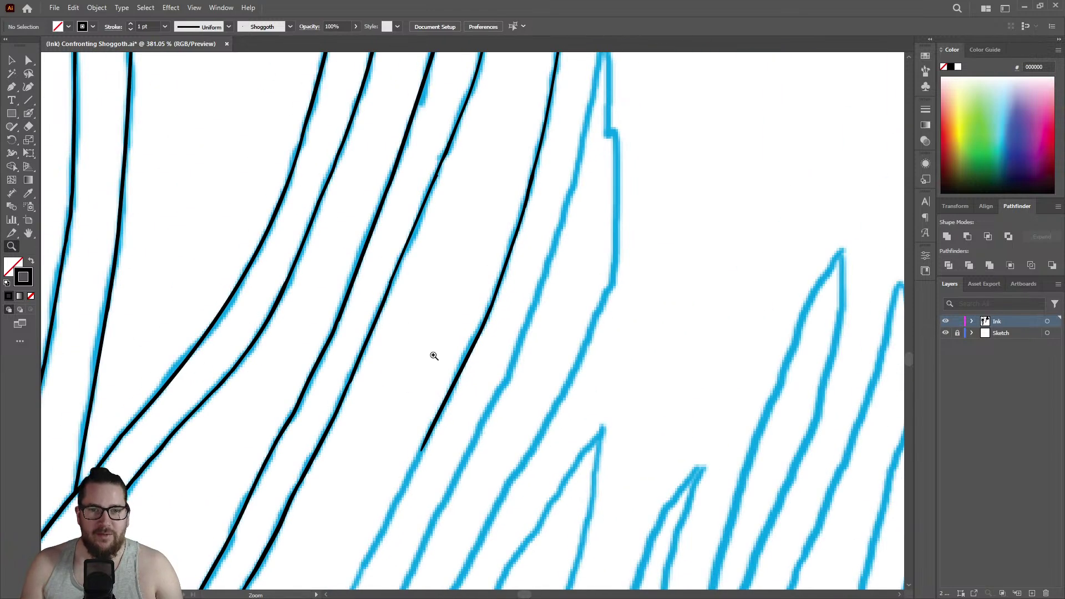
Thicken the thin, kinked section of the neighbouring tentacle's right edge with the Blob Brush.
drag(433, 350, 333, 357)
drag(460, 150, 635, 165)
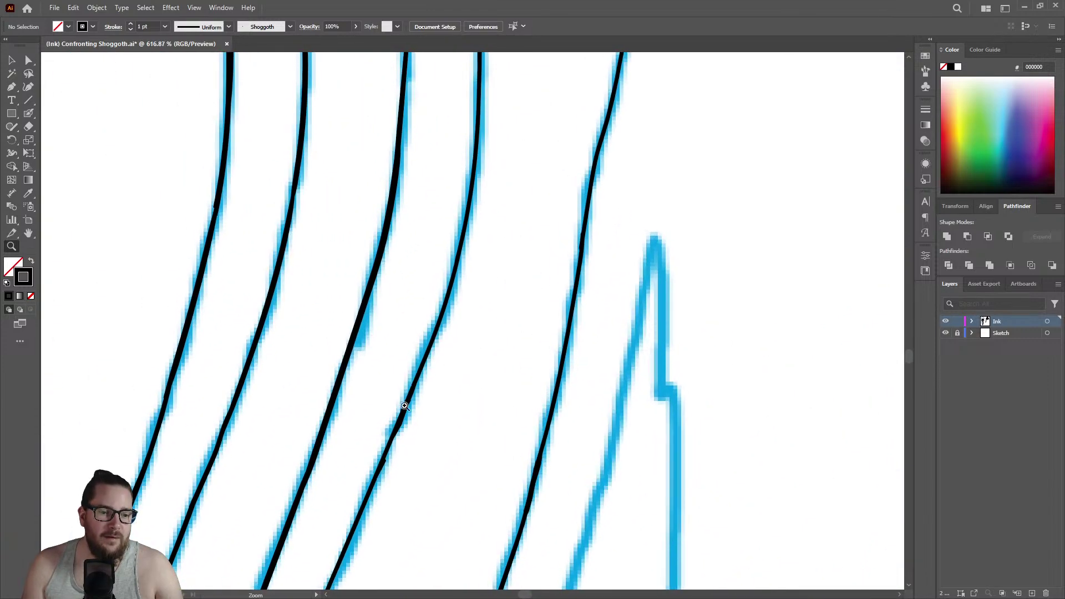
mouse_move(404, 410)
mouse_down()
mouse_move(542, 373)
mouse_move(477, 368)
mouse_up()
key(shift+b)
mouse_move(391, 460)
mouse_down()
mouse_move(432, 385)
mouse_move(527, 129)
mouse_up()
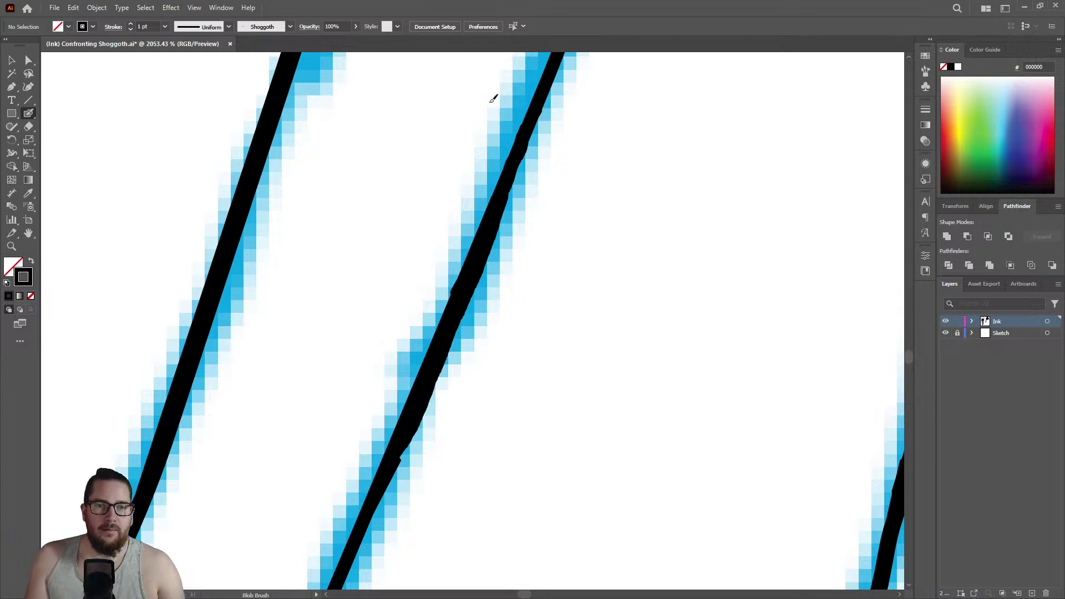
key(z)
drag(449, 314, 187, 398)
drag(494, 165, 458, 169)
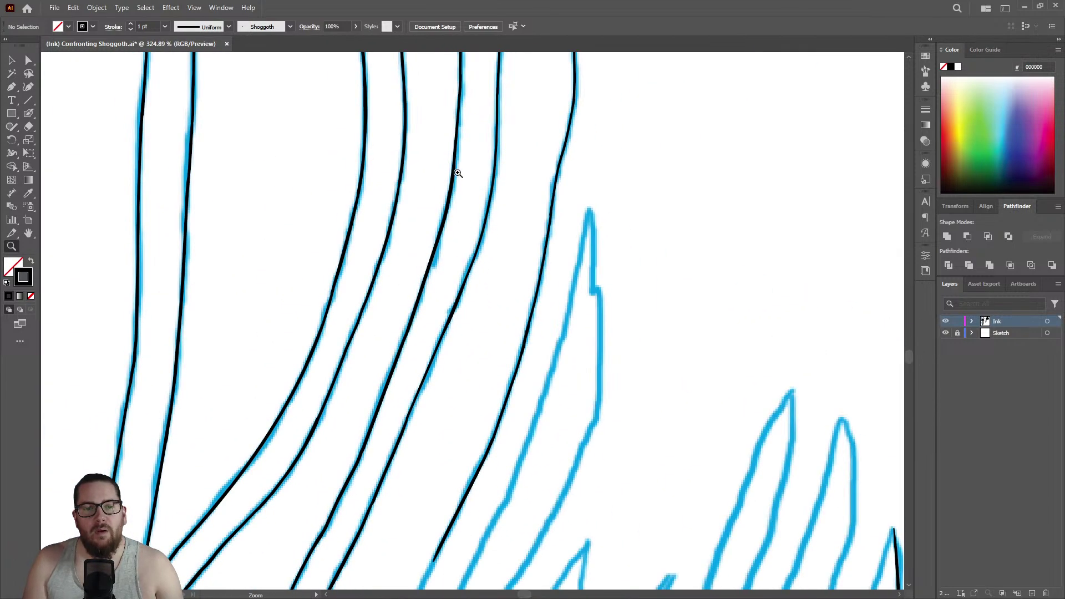
Thicken the vertical tentacle's left edge where it emerges below the crossing tentacle.
drag(529, 306, 610, 261)
mouse_move(304, 416)
mouse_down()
mouse_move(482, 309)
mouse_move(376, 256)
mouse_up()
key(shift+b)
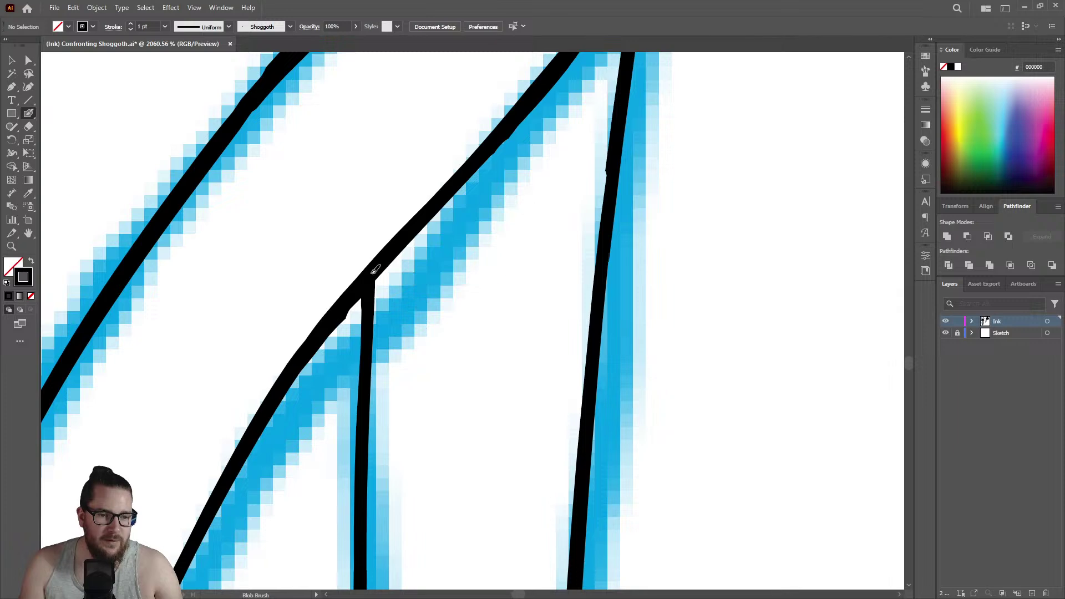
drag(371, 304, 362, 523)
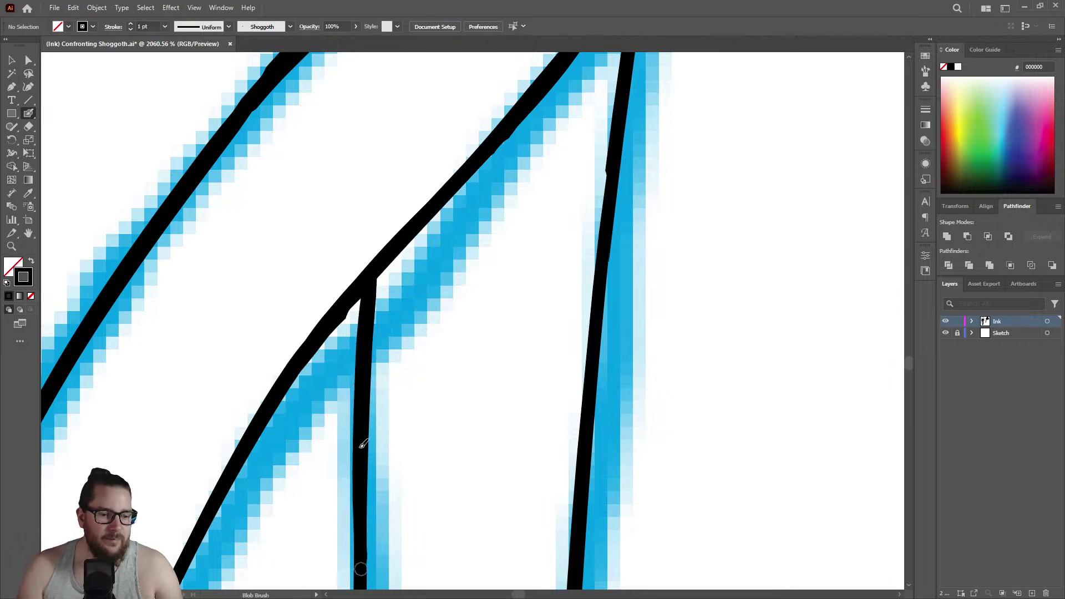
key(z)
mouse_move(411, 371)
mouse_down()
mouse_move(345, 368)
mouse_move(238, 437)
mouse_up()
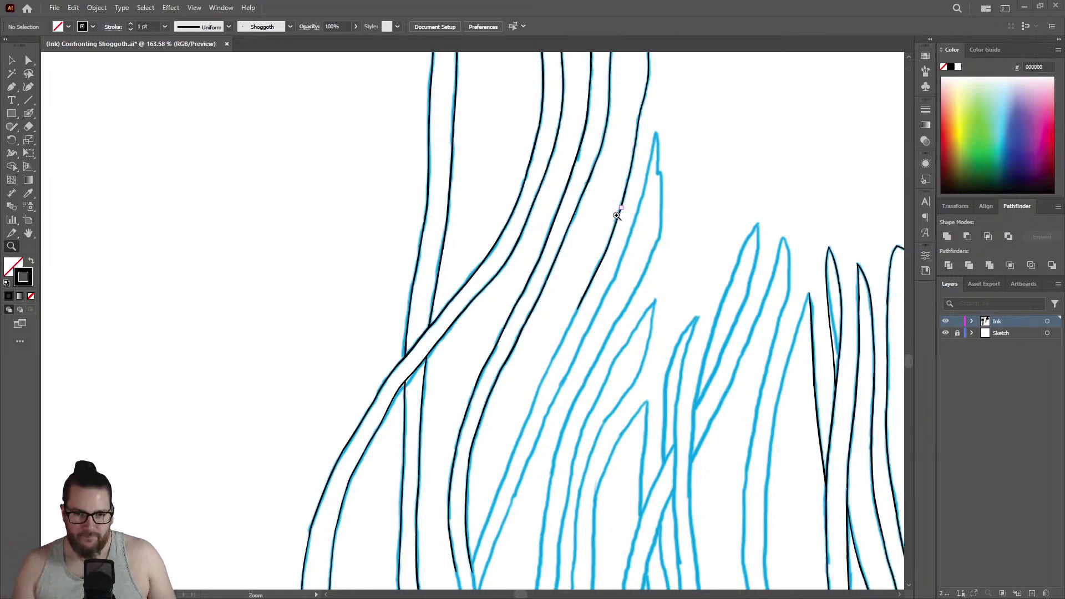
Continue the single slanted edge from its open end down to the slight bend in the sketch line.
drag(630, 210, 606, 215)
mouse_move(587, 309)
mouse_down()
mouse_move(749, 218)
mouse_move(579, 337)
mouse_move(708, 283)
mouse_up()
key(shift+b)
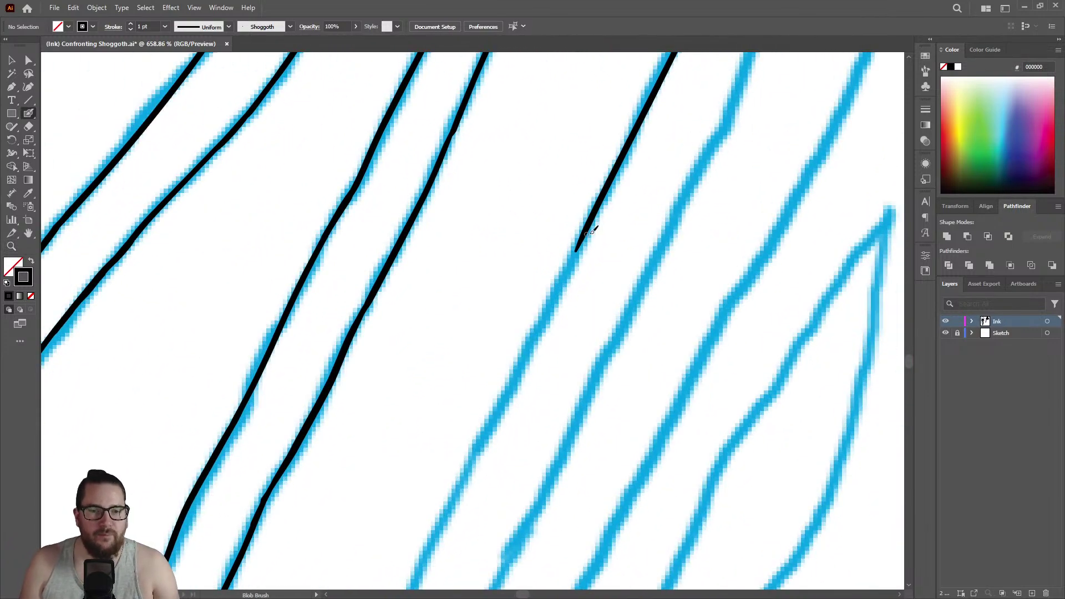
drag(577, 249, 475, 458)
key(z)
drag(554, 326, 330, 361)
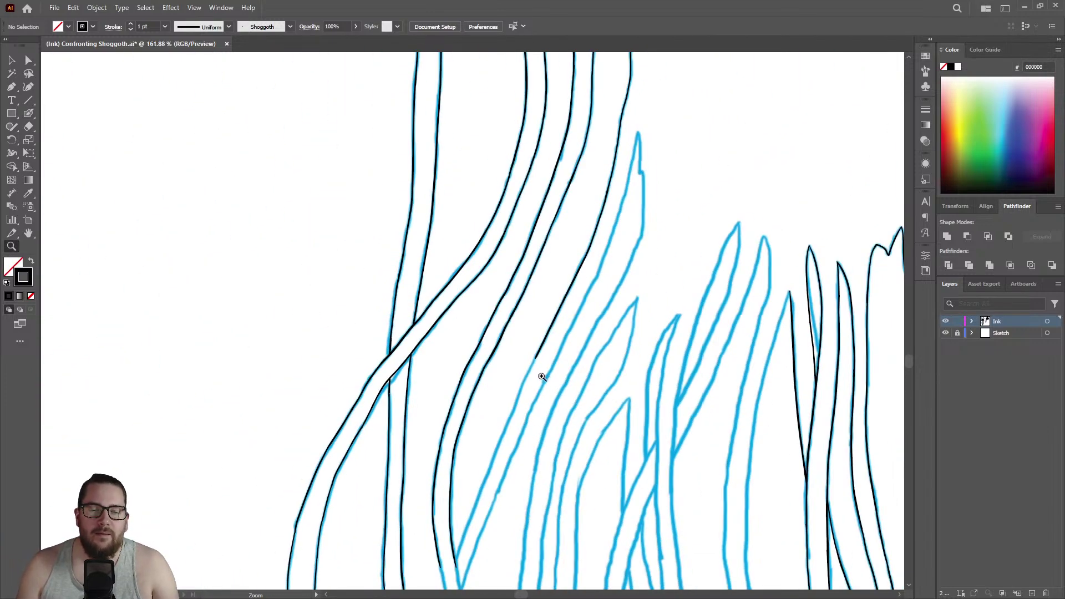
Ink two more stretches of the single slanted edge below the bend, toward the V-shaped junction.
scroll(542, 376, up, 8)
key(shift+b)
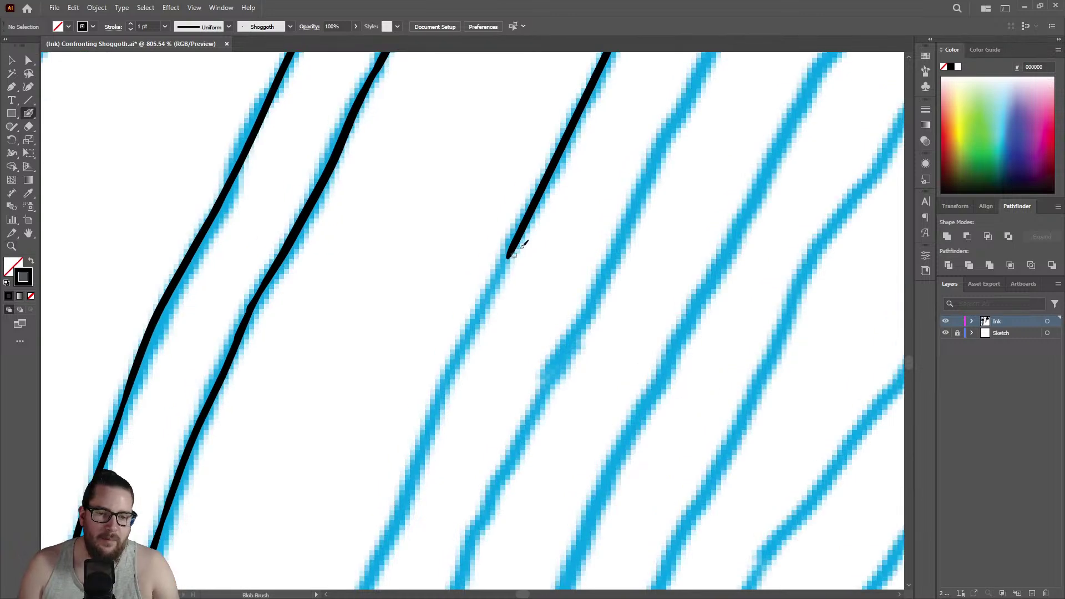
drag(511, 254, 383, 559)
key(z)
mouse_move(516, 311)
mouse_down()
mouse_move(544, 293)
mouse_move(467, 272)
mouse_move(420, 286)
mouse_up()
mouse_move(471, 449)
mouse_down()
mouse_move(636, 333)
mouse_move(577, 335)
mouse_up()
key(shift+b)
drag(507, 304, 411, 552)
Finish the single slanted edge down to where it meets the curved tentacle's right edge, reworking the stroke for a clean join.
key(z)
drag(521, 366, 309, 397)
drag(541, 391, 584, 386)
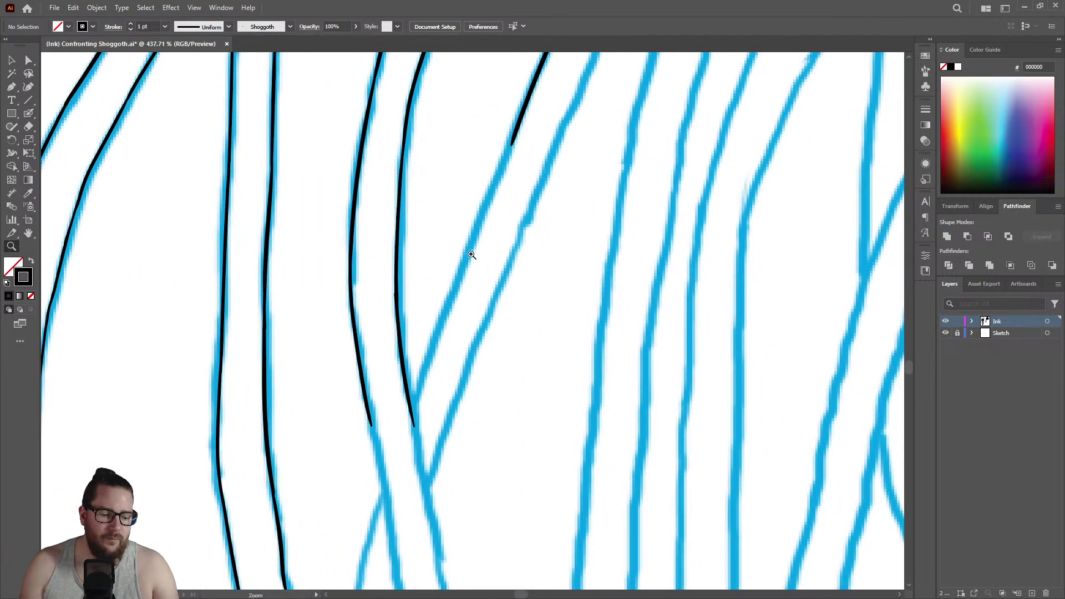
drag(471, 269, 513, 198)
key(shift+b)
drag(519, 126, 399, 444)
mouse_move(531, 132)
mouse_down()
mouse_move(540, 100)
mouse_move(634, 88)
mouse_up()
drag(534, 111, 463, 293)
drag(450, 330, 440, 351)
Extend both edges of the curved tentacle below the V-shaped junction, along their sketch lines.
key(z)
drag(464, 261, 396, 260)
mouse_move(482, 272)
mouse_down()
mouse_move(421, 272)
mouse_move(507, 369)
mouse_move(592, 321)
mouse_move(519, 306)
mouse_move(551, 247)
mouse_move(504, 286)
mouse_move(546, 546)
mouse_up()
key(shift+b)
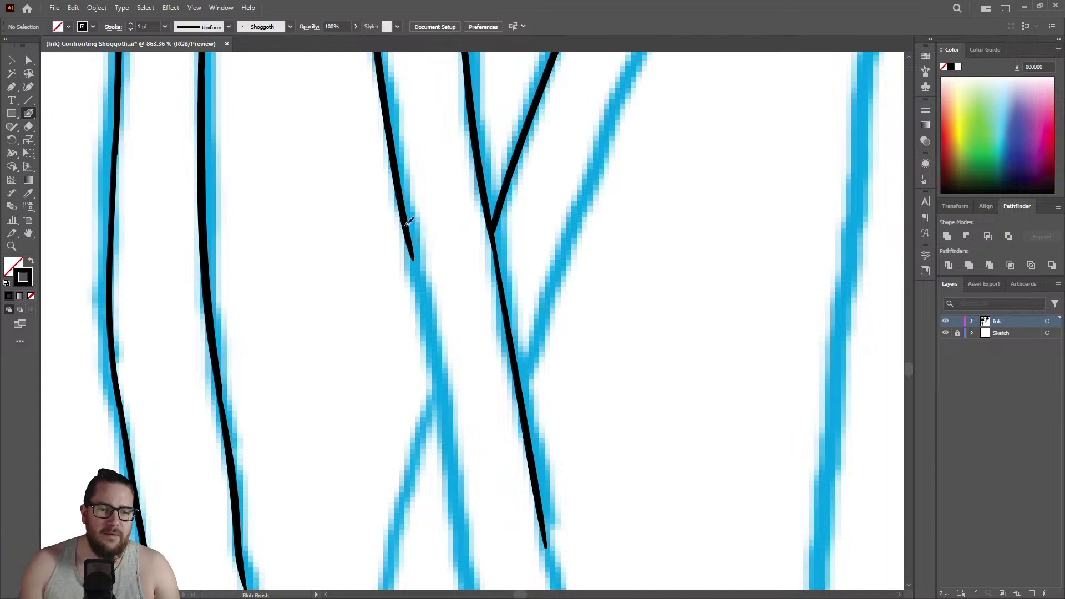
mouse_move(411, 232)
mouse_down()
mouse_move(460, 510)
mouse_move(465, 583)
mouse_up()
Trim the curved tentacle's left edge tip and ink that edge farther down past the lower sketch crossing.
key(z)
mouse_move(492, 331)
mouse_down()
mouse_move(378, 309)
mouse_move(310, 327)
mouse_up()
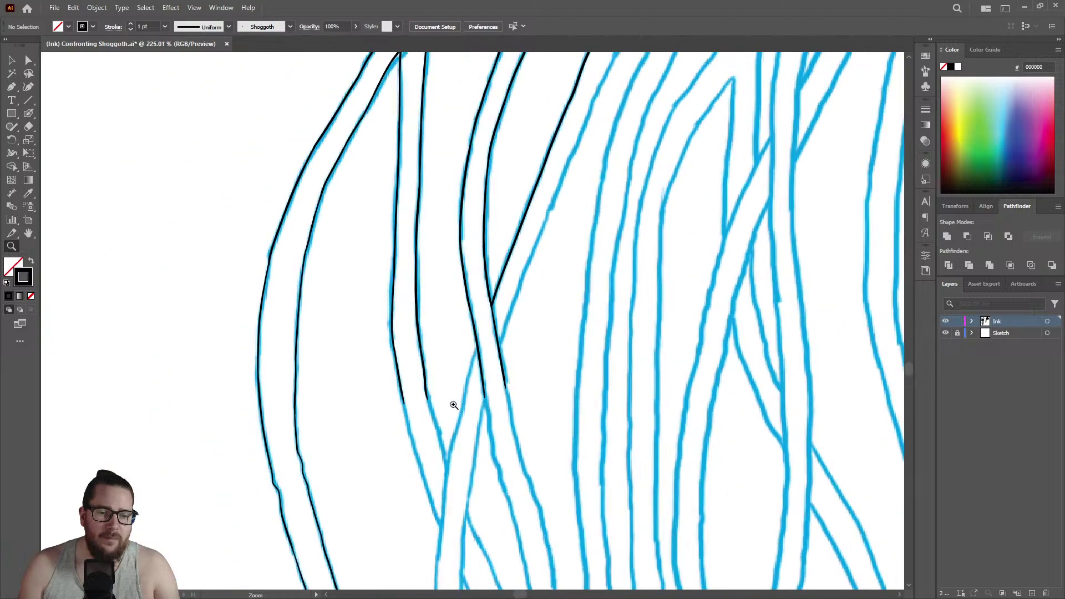
drag(495, 462, 479, 283)
key(shift+b)
drag(447, 178, 468, 245)
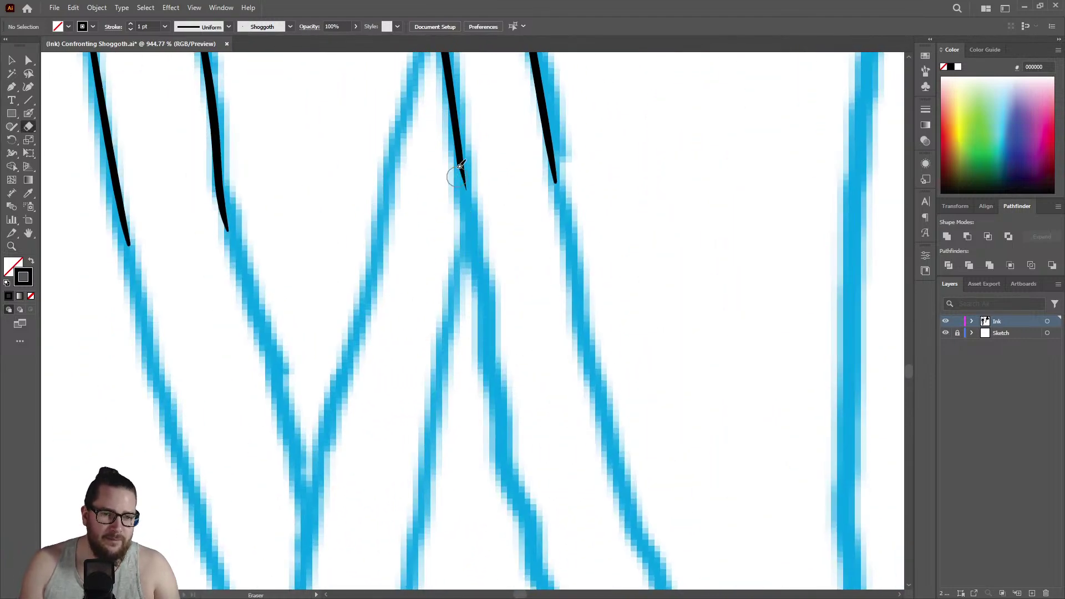
drag(464, 155, 513, 493)
drag(464, 165, 463, 162)
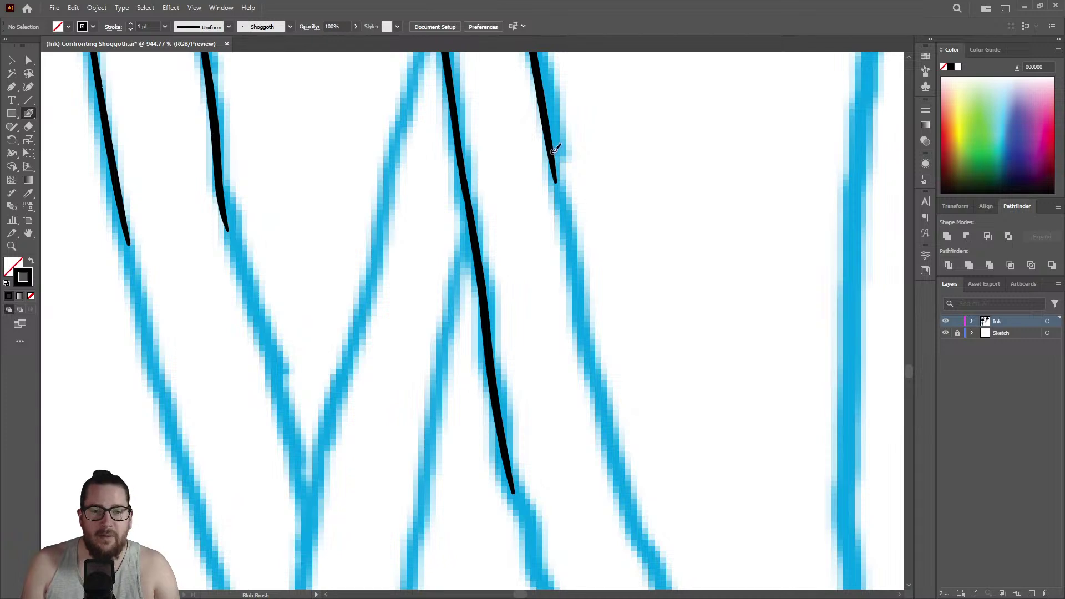
Ink the matching lower stretch of the curved tentacle's right edge and rework its wavy upper part.
drag(555, 158, 619, 475)
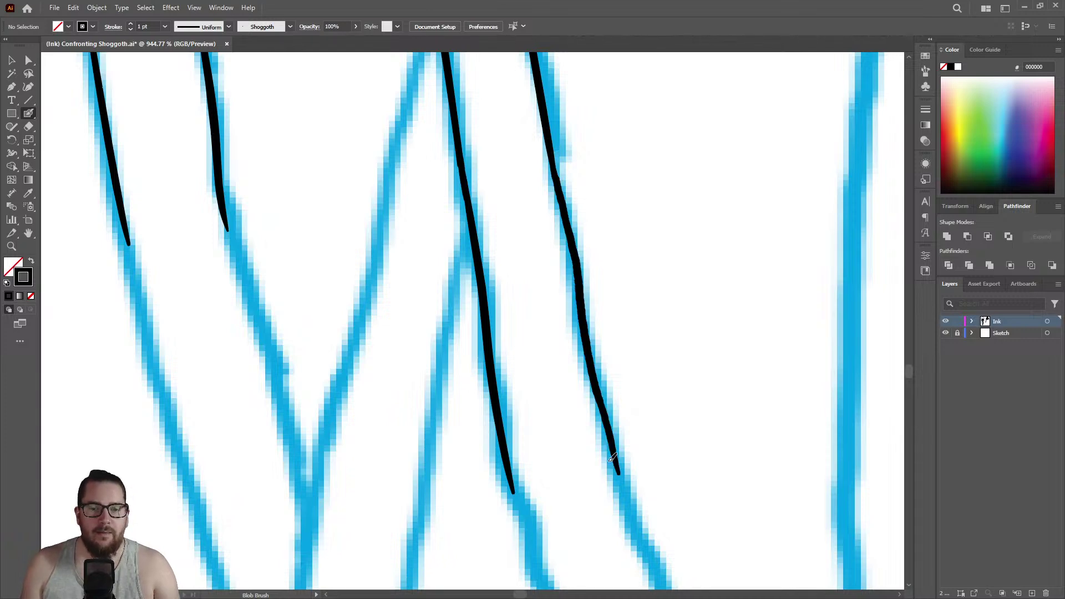
mouse_move(589, 235)
mouse_down()
mouse_move(579, 260)
mouse_move(572, 196)
mouse_up()
drag(551, 144, 586, 343)
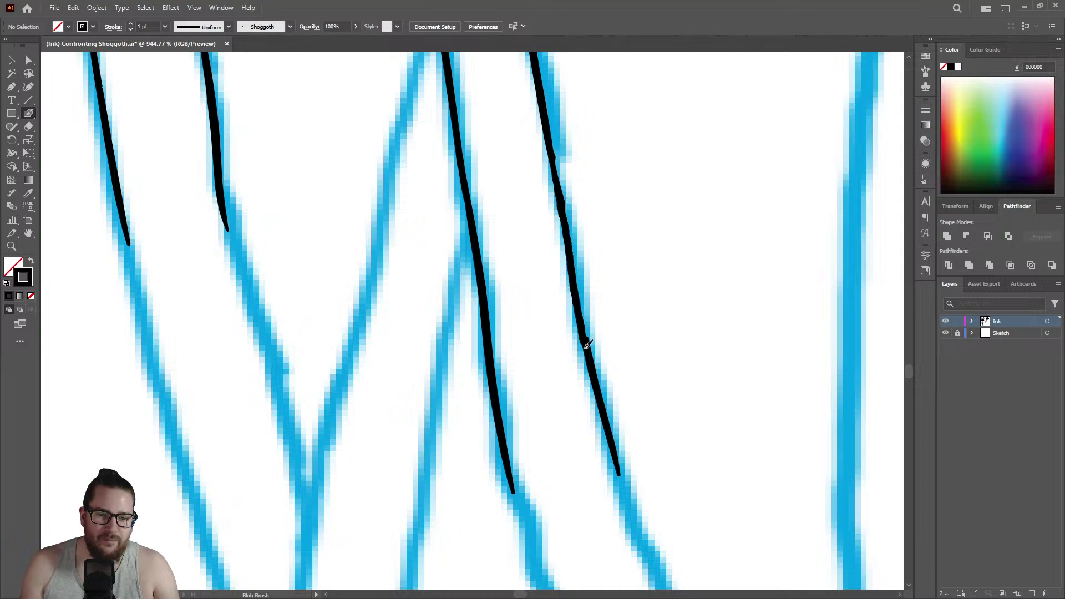
Thin the second tentacle's right edge just above its lower tip with the Eraser.
key(z)
drag(562, 278, 330, 342)
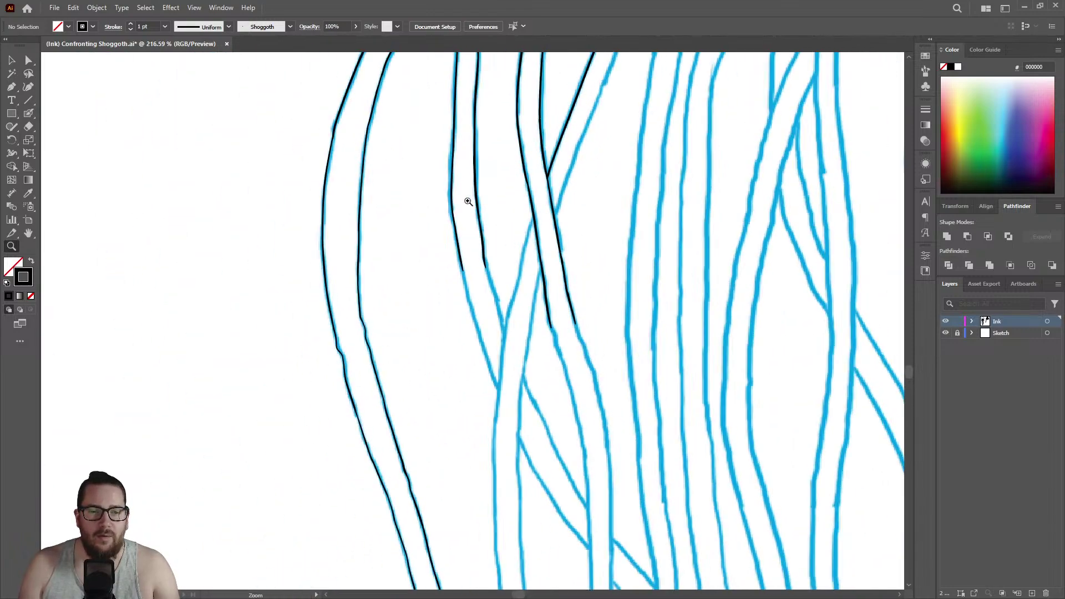
scroll(474, 207, up, 10)
key(shift+e)
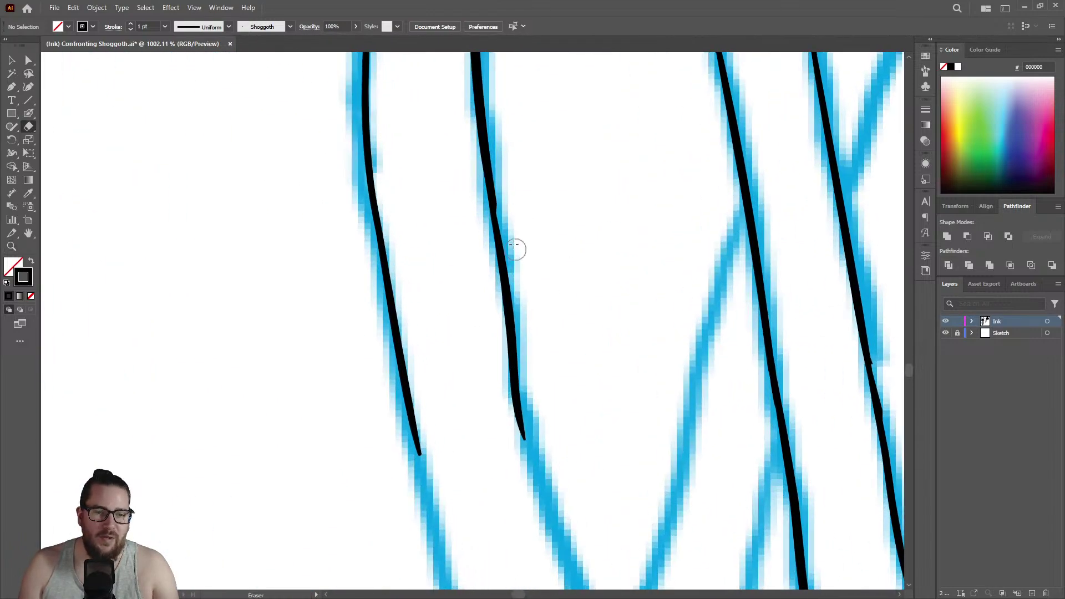
drag(501, 155, 531, 413)
Re-ink the thinned stretch of the second tentacle's right edge and shave its outer side smooth down to the tip.
key(shift+b)
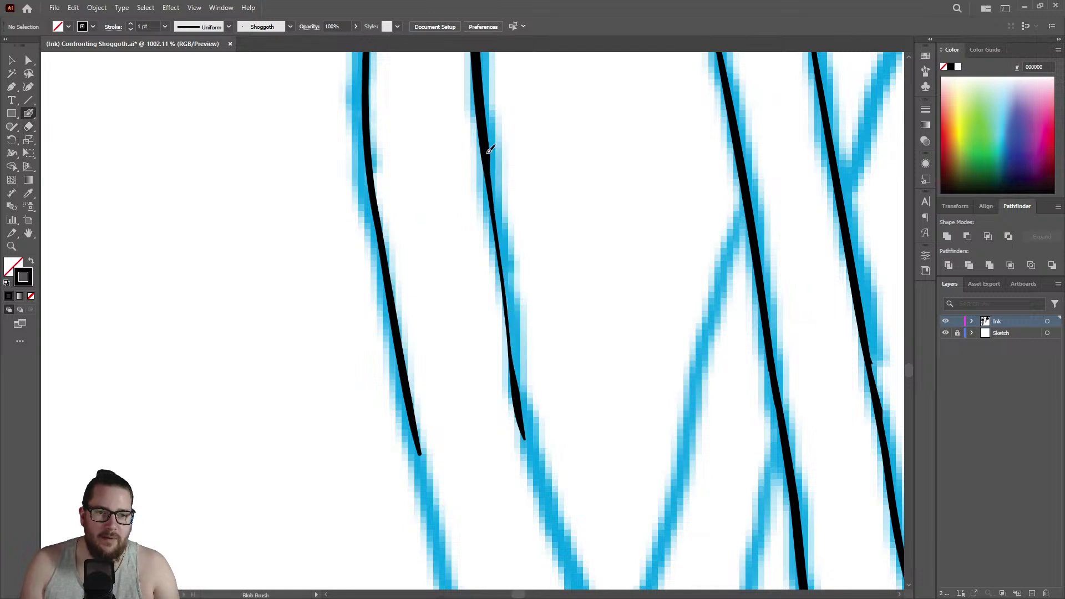
drag(491, 180, 514, 358)
drag(507, 321, 515, 337)
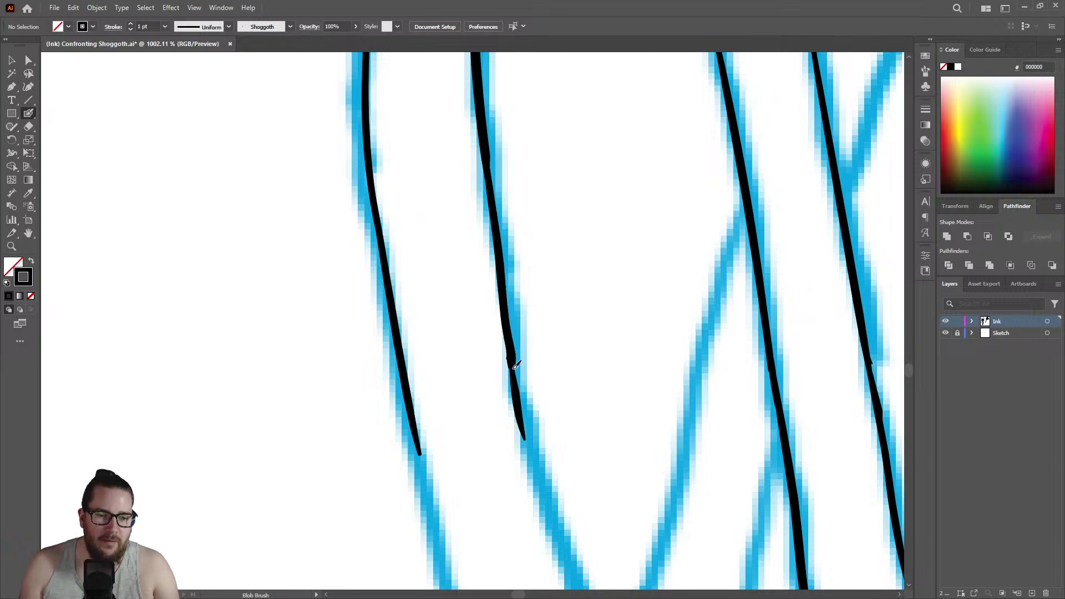
key(shift+e)
drag(523, 330, 533, 403)
key(z)
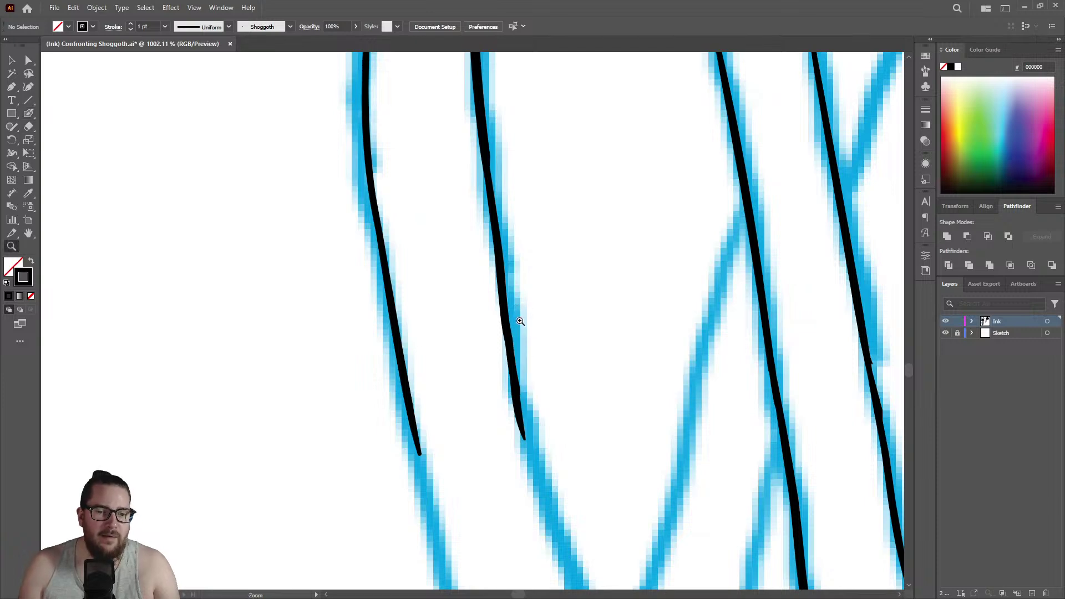
Thicken the nearly vertical middle stretch of the outermost tentacle's right edge with the Blob Brush.
alt+click(527, 351)
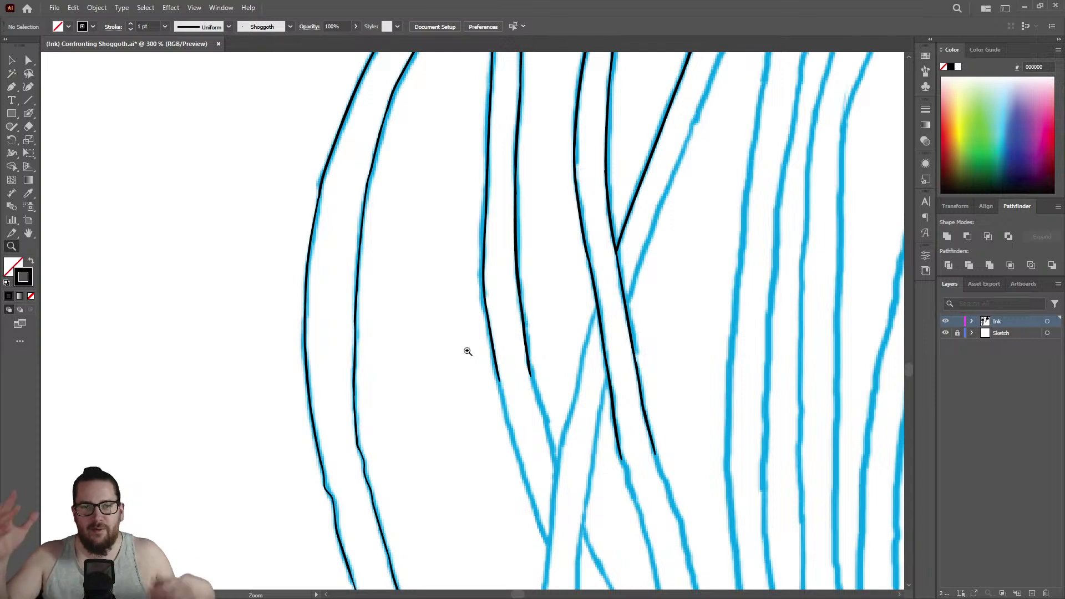
drag(471, 306, 336, 344)
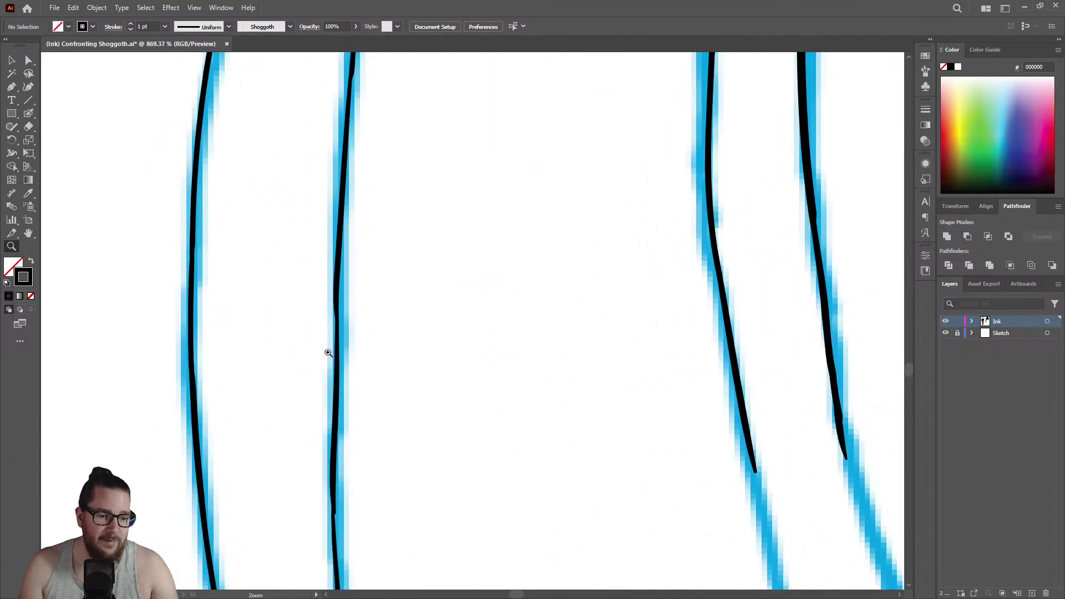
mouse_move(348, 399)
mouse_down()
mouse_move(326, 397)
mouse_move(383, 440)
mouse_move(471, 398)
mouse_up()
key(shift+b)
mouse_move(350, 115)
mouse_down()
mouse_move(336, 345)
mouse_move(341, 574)
mouse_up()
Thicken the outermost tentacle's right edge farther down to the small kink.
key(z)
alt+click(278, 378)
alt+click(314, 352)
alt+click(329, 379)
click(442, 464)
click(328, 418)
click(399, 388)
key(shift+b)
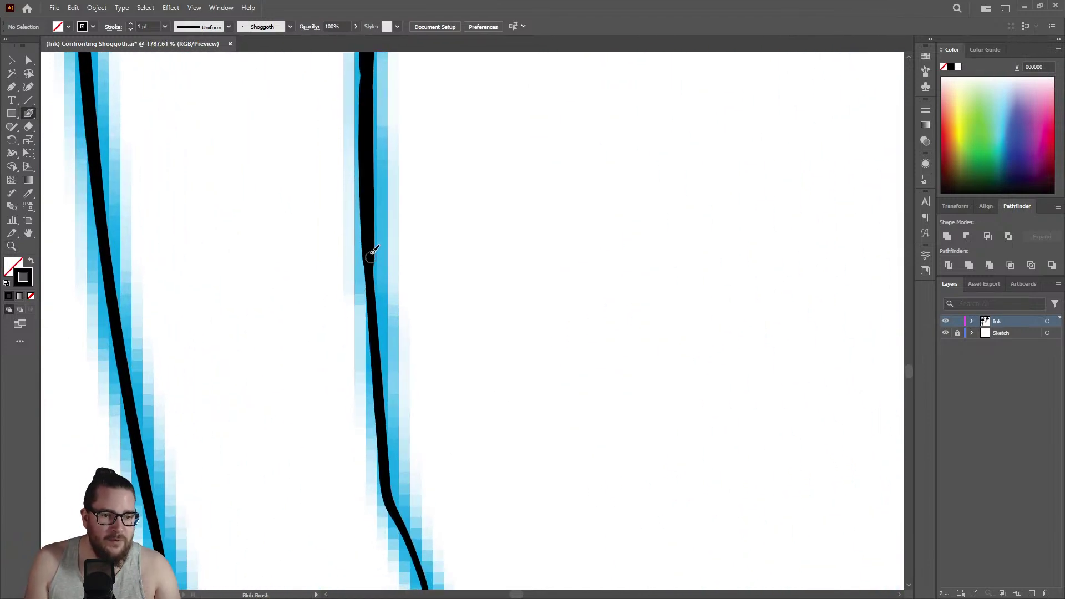
drag(368, 245, 397, 514)
drag(411, 556, 412, 557)
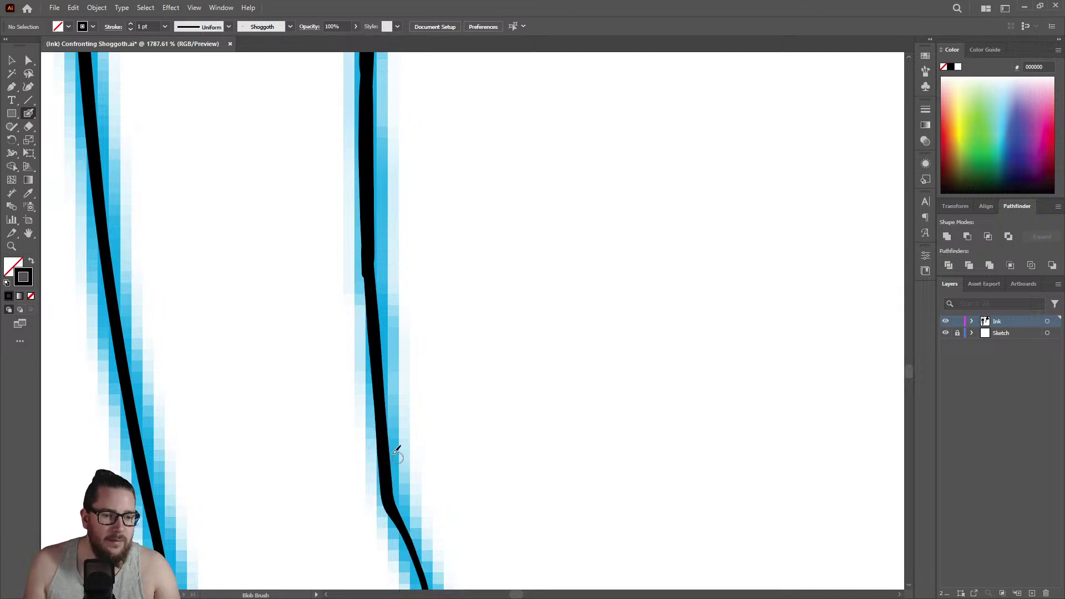
Ink the slanted tentacle's left edge where it emerges below the curved tentacle, following the sketch down and left.
key(z)
mouse_move(365, 388)
mouse_down()
mouse_move(353, 361)
mouse_move(231, 340)
mouse_move(380, 352)
mouse_move(613, 322)
mouse_up()
drag(632, 278, 721, 268)
mouse_move(515, 367)
mouse_down()
mouse_move(528, 352)
mouse_move(430, 343)
mouse_up()
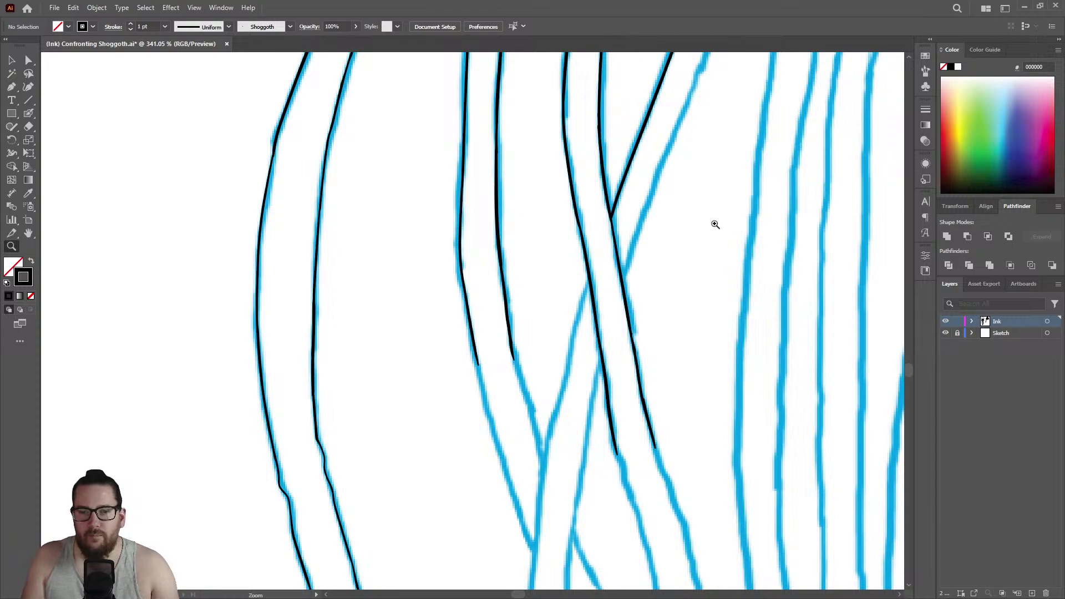
drag(651, 279, 536, 107)
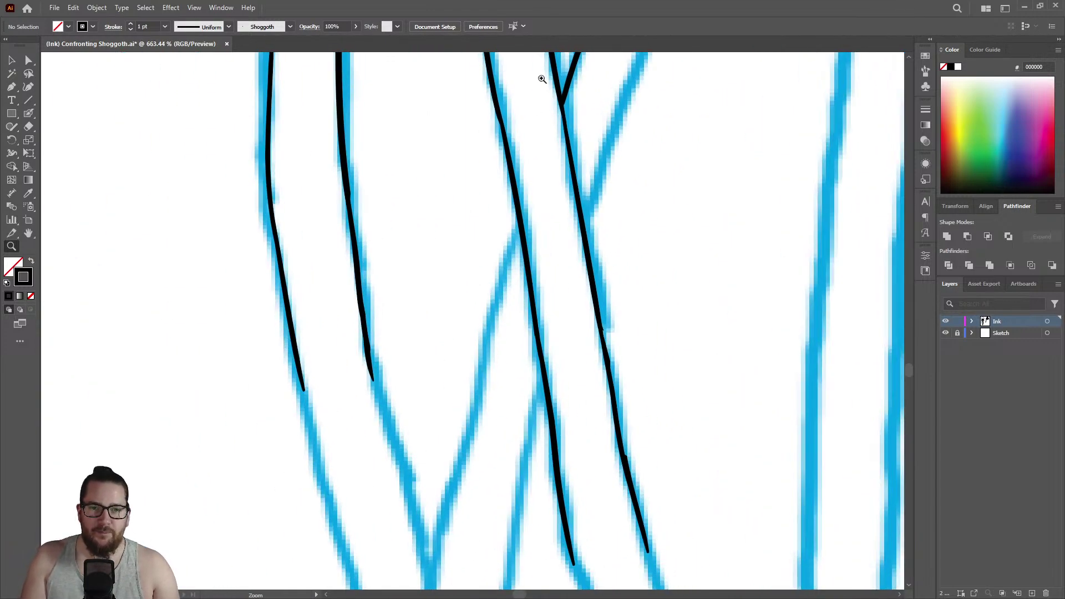
key(shift+b)
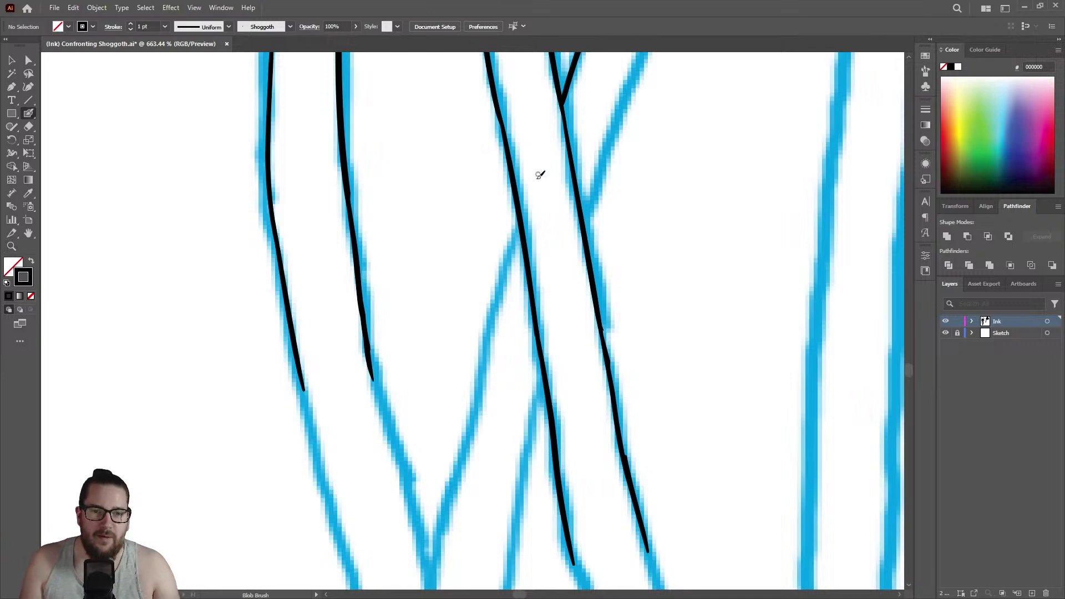
drag(518, 225, 473, 403)
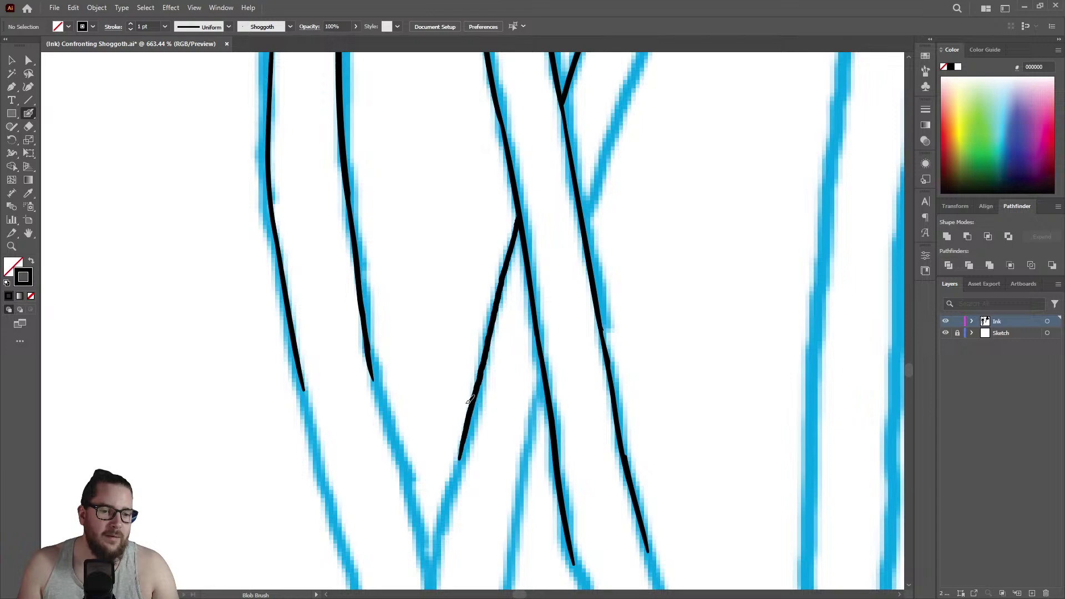
Extend the slanted tentacle's left edge down past both sketch junctions with the second tentacle.
key(z)
drag(516, 277, 319, 308)
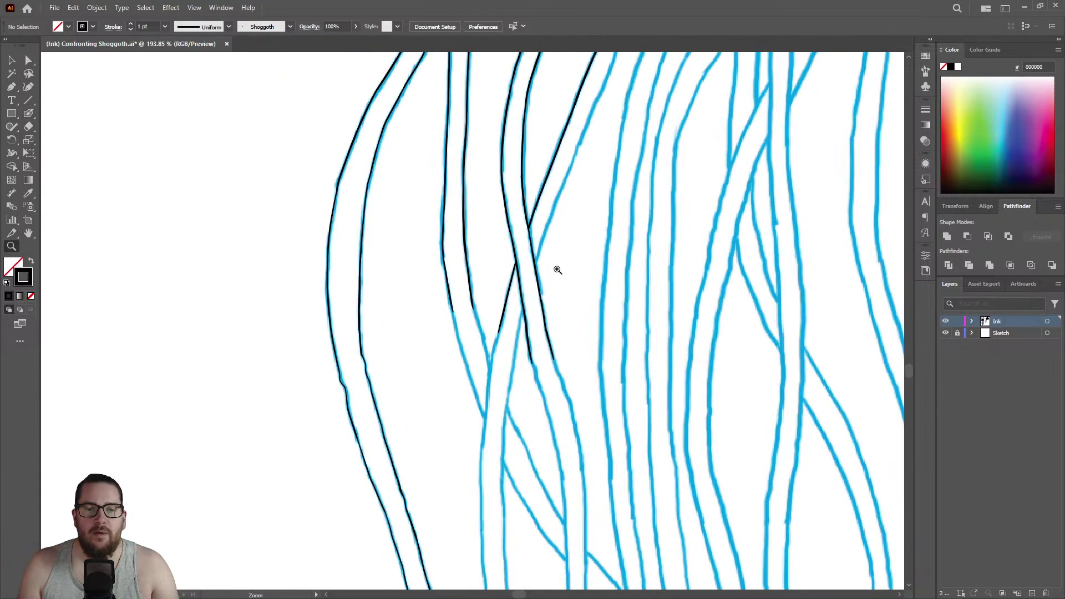
drag(526, 403, 619, 333)
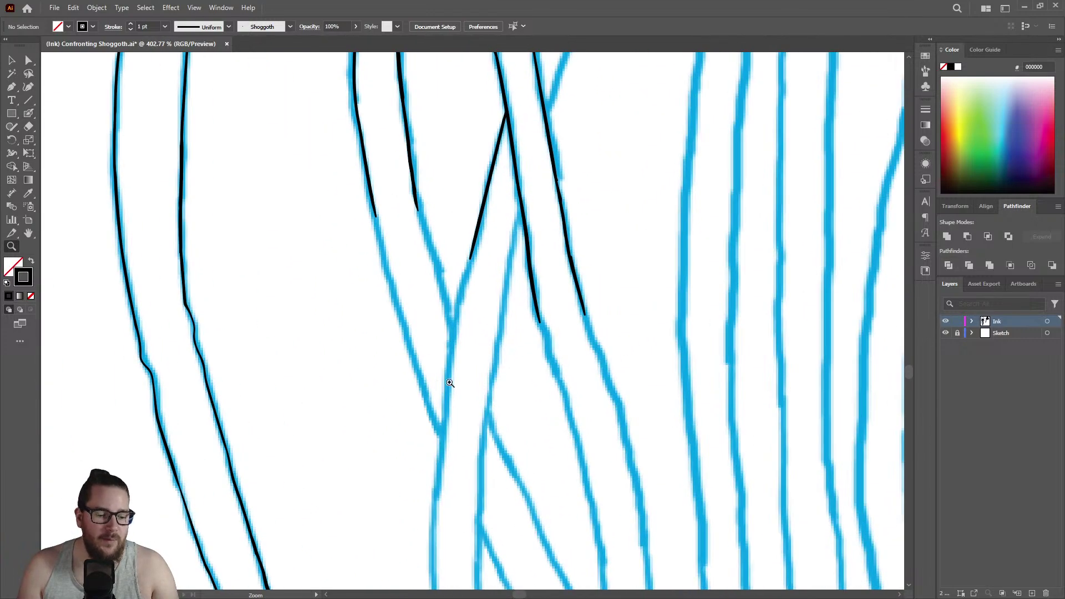
drag(441, 381, 498, 249)
key(shift+b)
mouse_move(493, 169)
mouse_down()
mouse_move(463, 296)
mouse_move(439, 502)
mouse_up()
Try to thin the outer side of the slanted tentacle's left edge along the two junctions with the Eraser.
key(z)
drag(424, 411, 388, 312)
mouse_move(423, 278)
mouse_down()
mouse_move(513, 342)
mouse_move(542, 320)
mouse_up()
key(shift+e)
drag(469, 197, 425, 480)
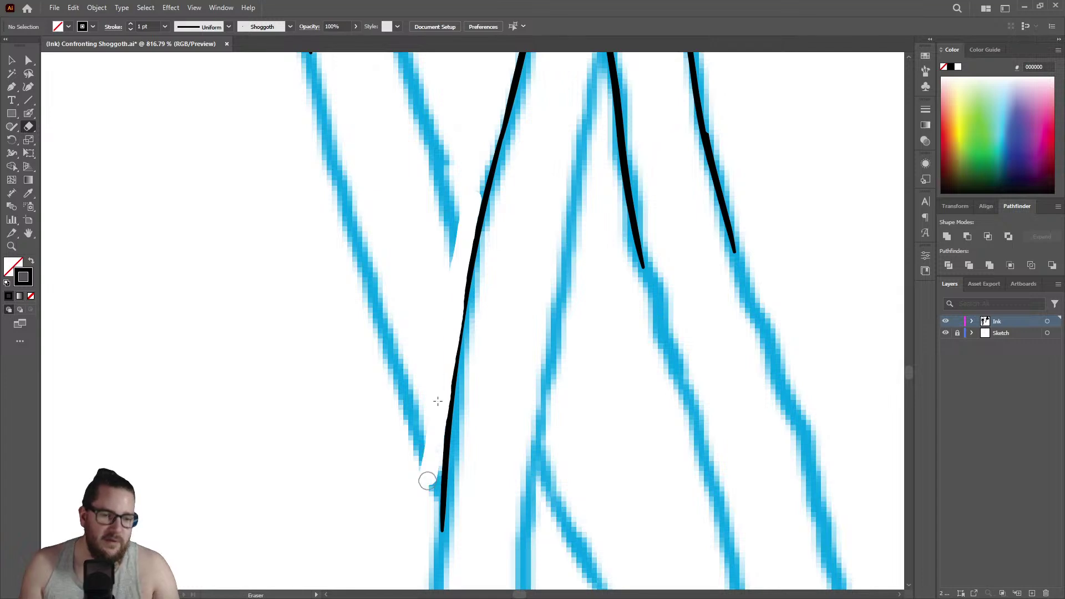
key(ctrl+z)
Touch up the slanted tentacle's left edge near the upper junction with the Blob Brush.
scroll(435, 390, up, 2)
key(shift+b)
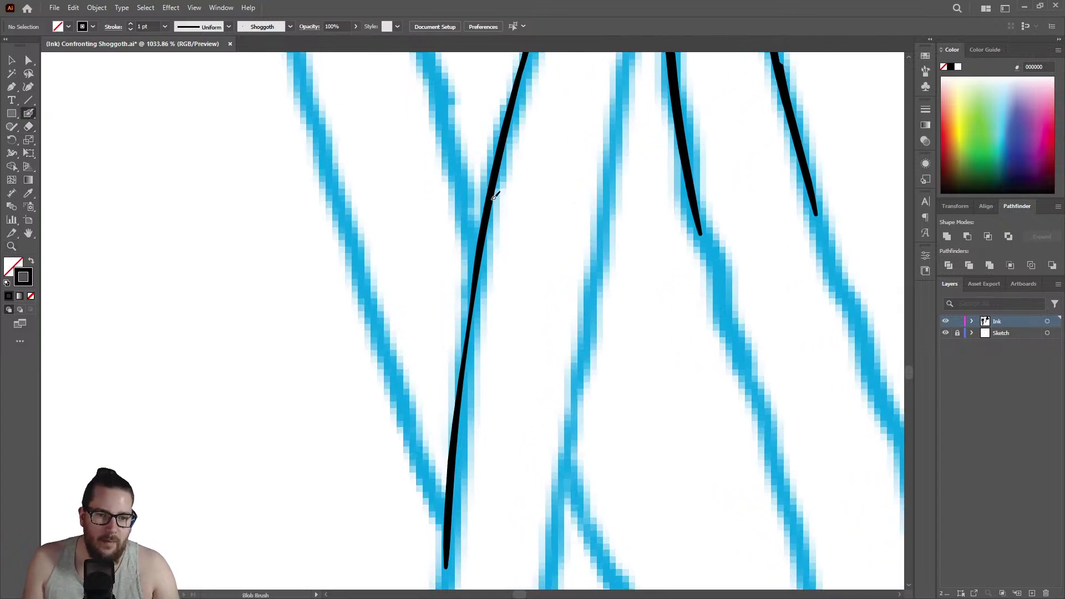
mouse_move(485, 236)
mouse_down()
mouse_move(462, 393)
mouse_move(461, 356)
mouse_move(347, 327)
mouse_up()
Trim the tip of the second tentacle's right edge and extend that edge down toward the slanted tentacle.
key(z)
drag(404, 93, 518, 114)
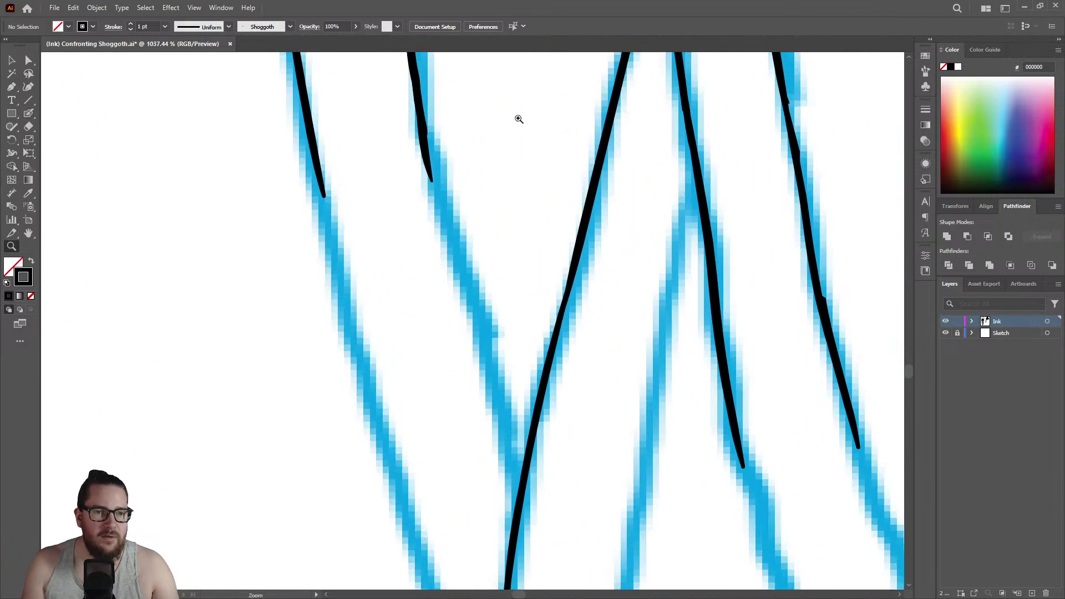
key(shift+e)
drag(406, 134, 426, 195)
key(shift+b)
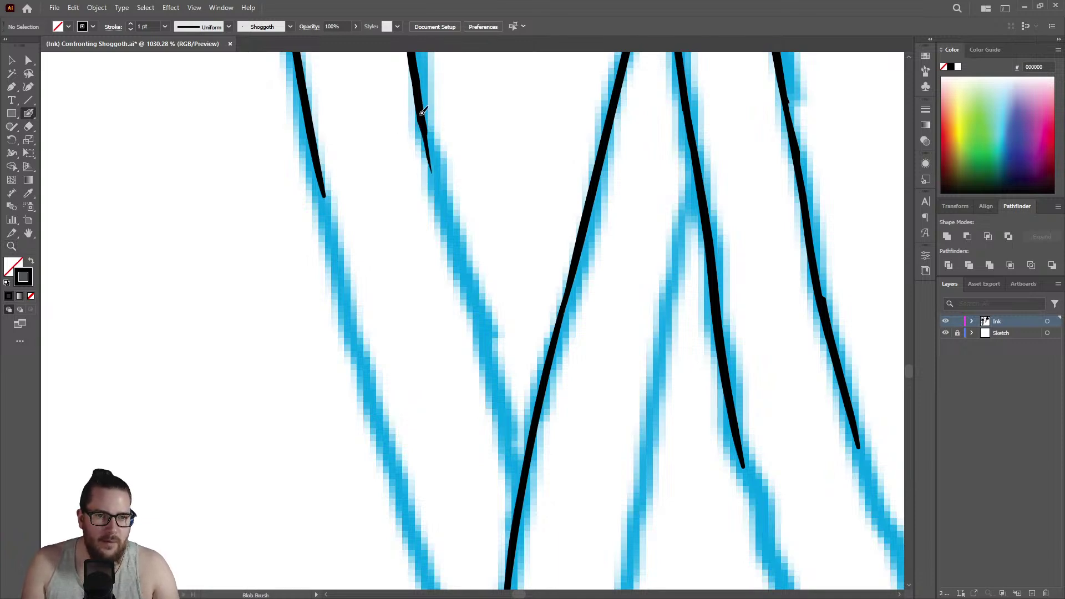
drag(430, 137, 437, 181)
drag(450, 233, 488, 390)
Thin the new stroke's lower end and ink the second tentacle's right edge until it meets the slanted tentacle.
key(z)
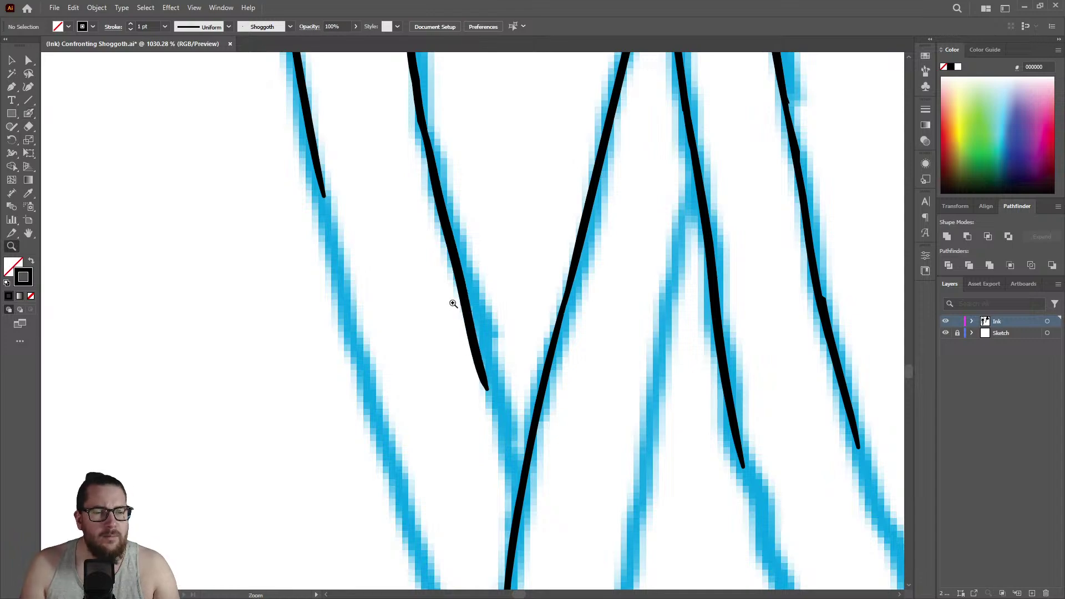
drag(452, 305, 340, 309)
drag(474, 376, 466, 274)
key(shift+e)
drag(400, 176, 448, 298)
key(shift+b)
drag(412, 156, 460, 338)
key(z)
mouse_move(446, 238)
mouse_down()
mouse_move(393, 223)
mouse_move(335, 228)
mouse_up()
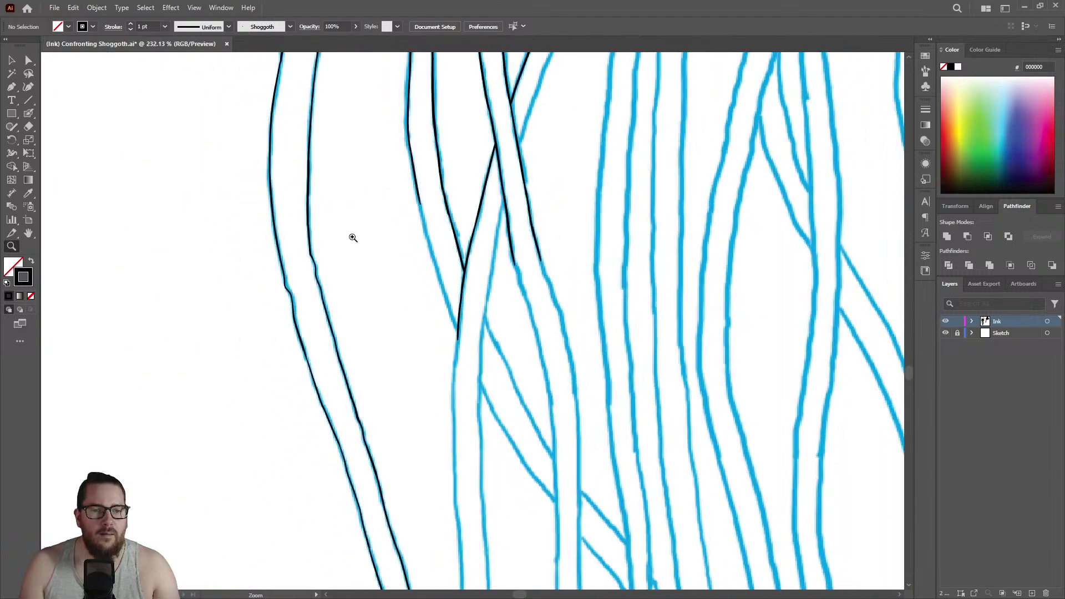
Touch up both edges of the curved tentacle around its crossing with the slanted tentacle.
drag(518, 381, 537, 286)
drag(489, 215, 413, 251)
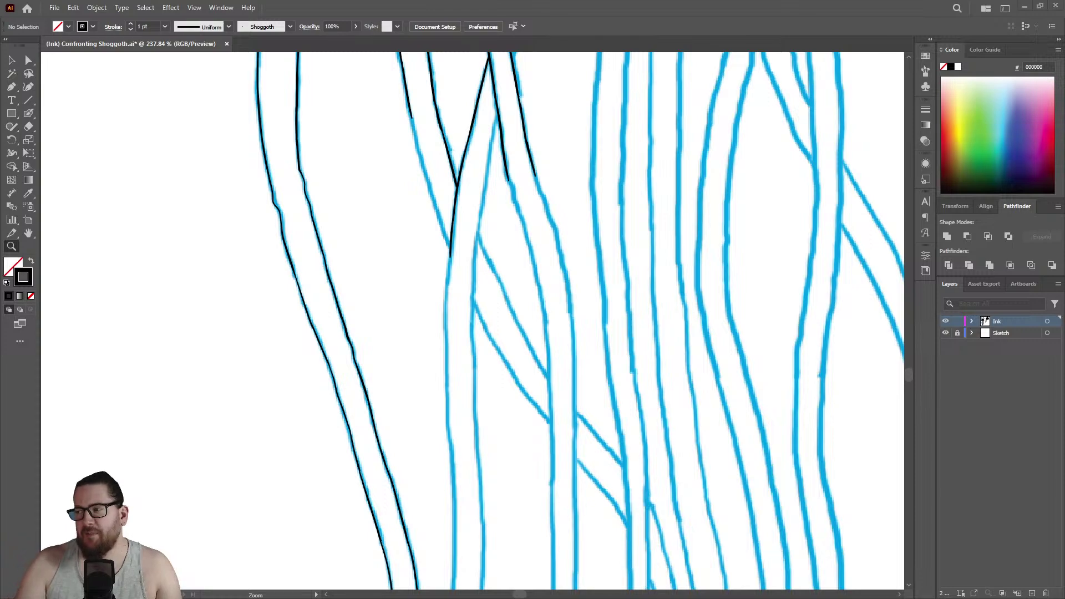
drag(487, 173, 595, 74)
drag(442, 119, 704, 100)
key(shift+b)
mouse_move(483, 174)
mouse_down()
mouse_move(509, 303)
mouse_move(507, 260)
mouse_up()
drag(587, 117, 614, 265)
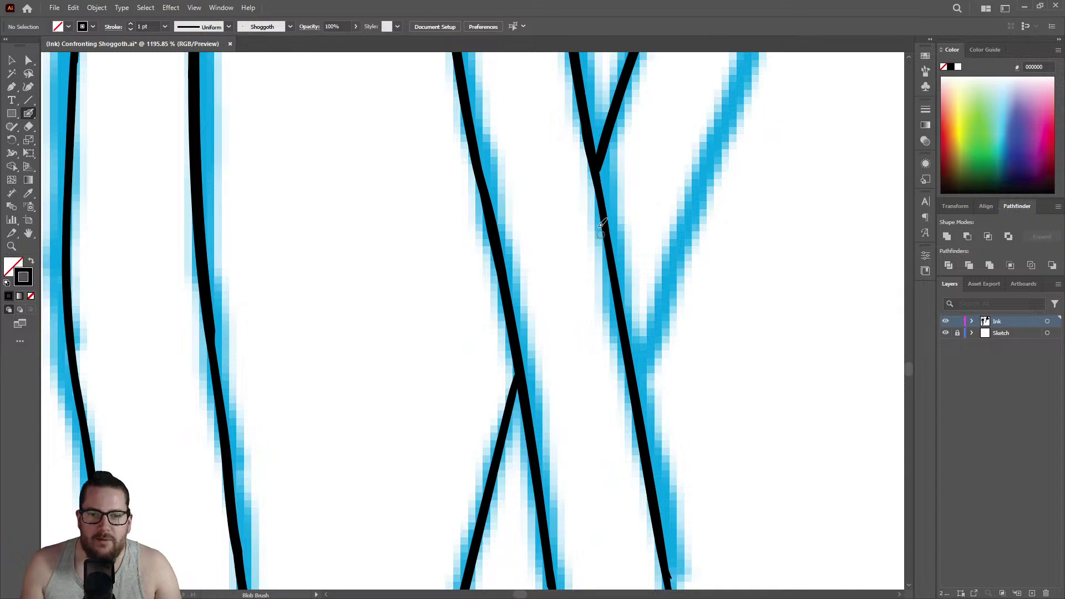
Ink the second tentacle's left edge from its tip down toward the lower junction with the slanted tentacle.
key(z)
scroll(575, 158, down, 10)
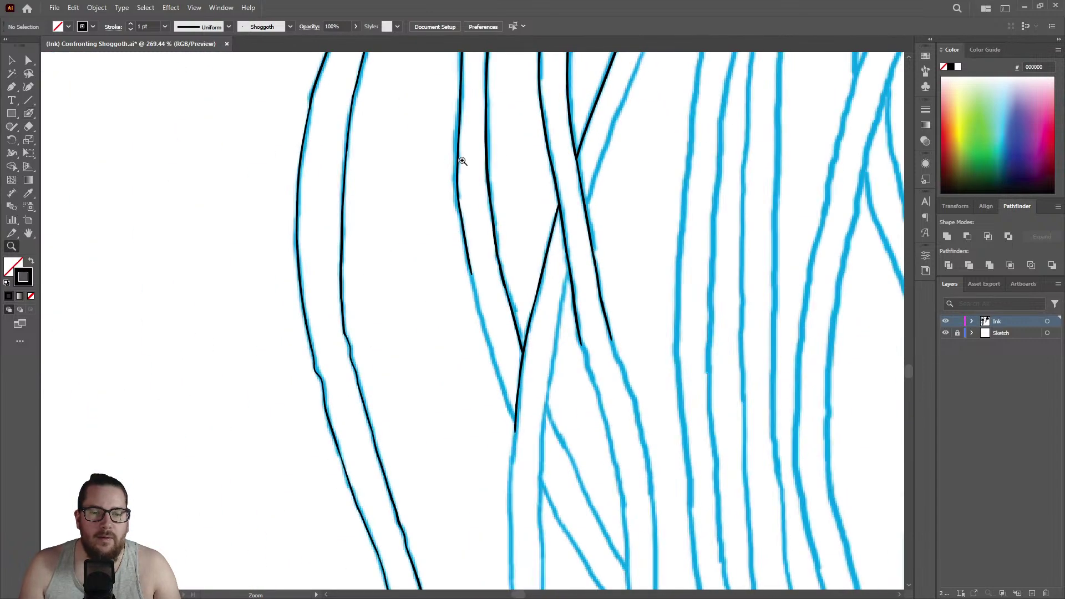
drag(526, 259, 627, 181)
drag(468, 166, 494, 157)
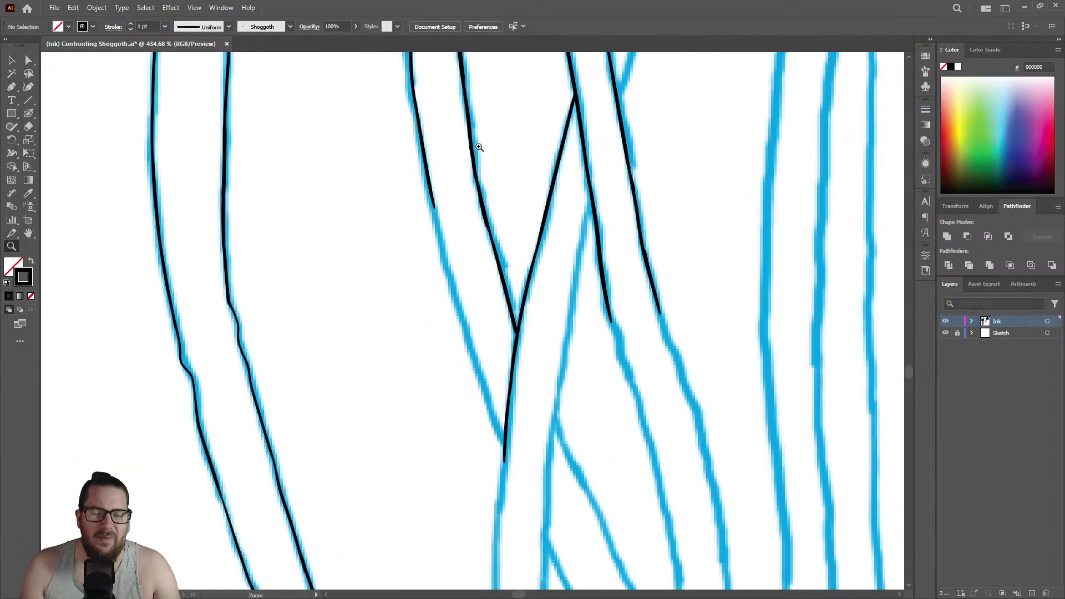
mouse_move(487, 408)
mouse_down()
mouse_move(554, 378)
mouse_move(412, 133)
mouse_move(389, 118)
mouse_move(393, 87)
mouse_move(453, 80)
mouse_move(420, 138)
mouse_up()
key(shift+e)
key(shift+b)
mouse_move(406, 72)
mouse_down()
mouse_move(444, 257)
mouse_move(488, 398)
mouse_up()
right_click(410, 84)
key(Escape)
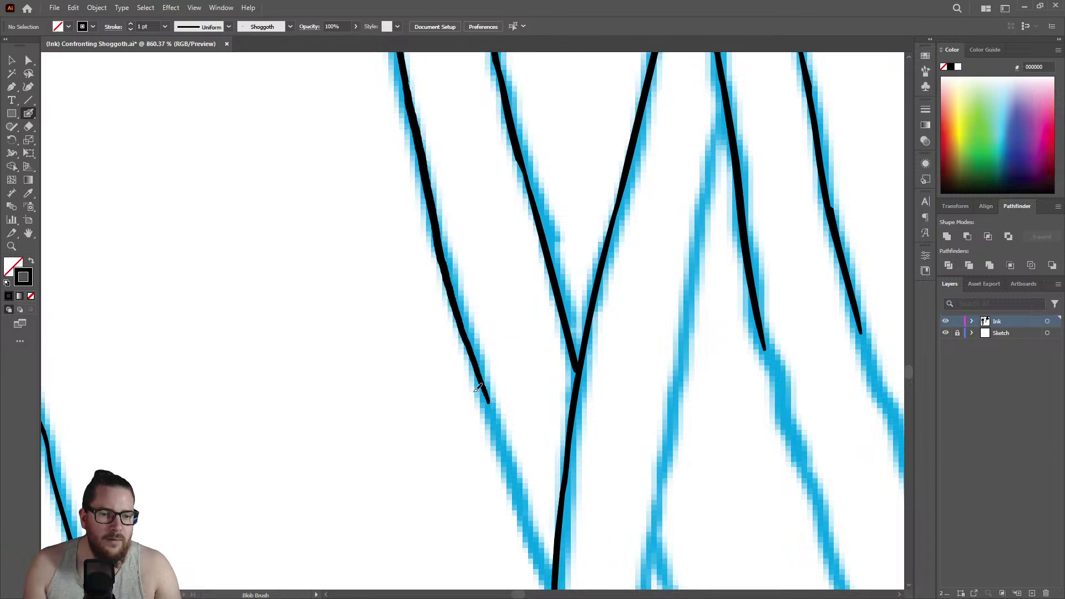
Smooth the uneven join in the curved tentacle's right edge above its lower tip with the Blob Brush.
mouse_move(452, 255)
mouse_down()
mouse_move(441, 238)
mouse_move(364, 275)
mouse_up()
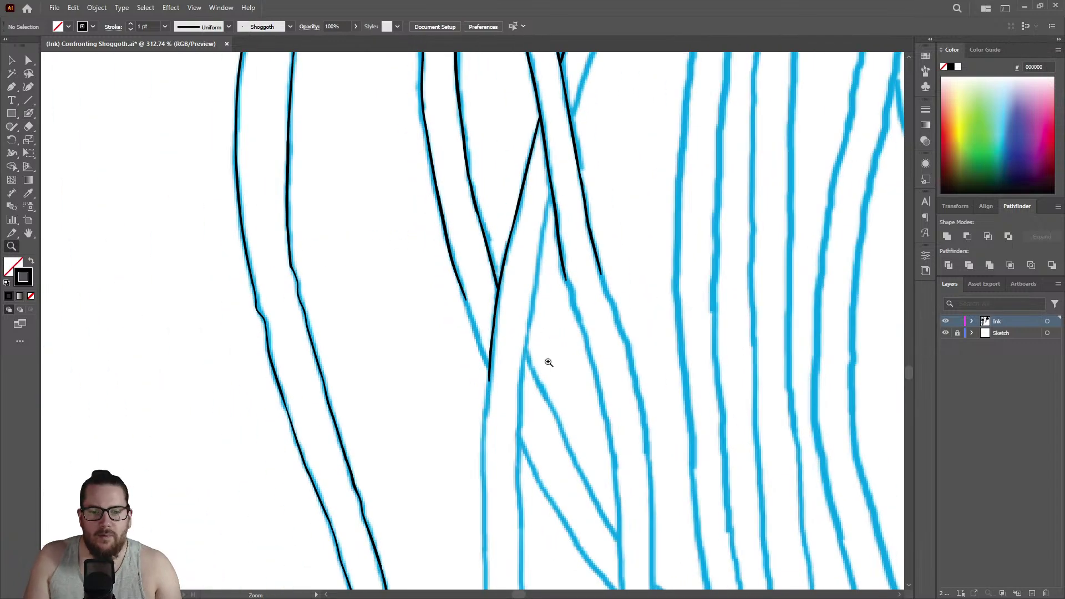
mouse_move(564, 404)
mouse_down()
mouse_move(489, 407)
mouse_move(575, 452)
mouse_move(577, 404)
mouse_up()
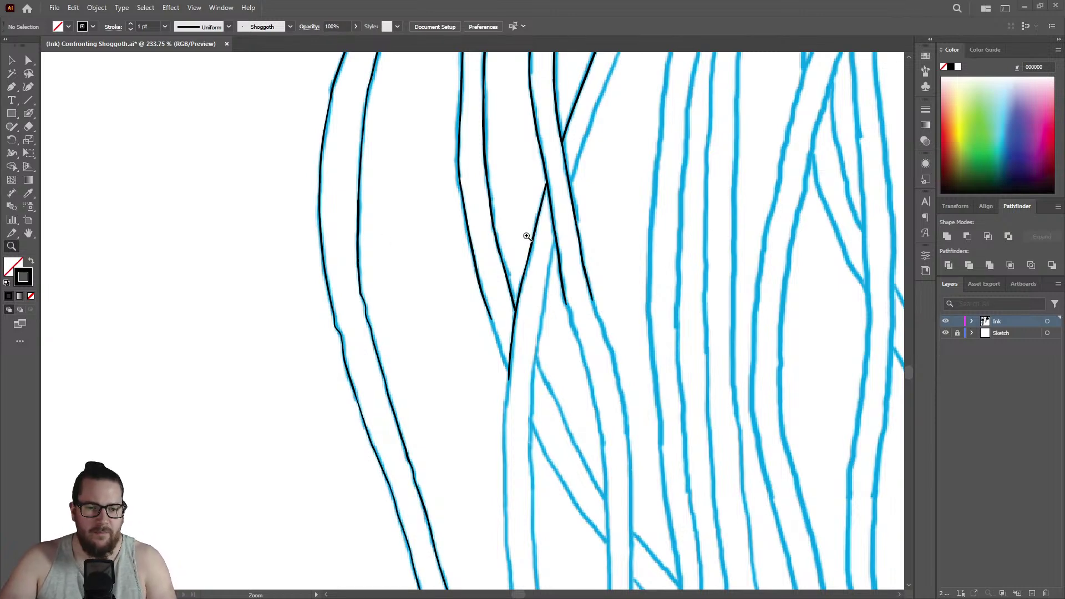
drag(605, 330, 655, 317)
drag(593, 299, 659, 292)
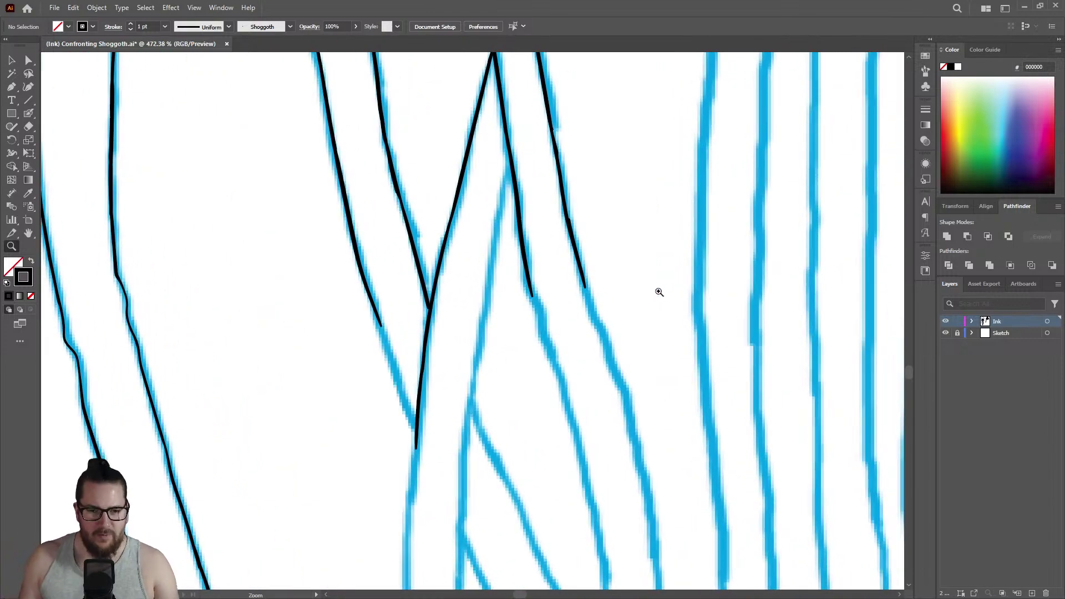
drag(559, 198, 707, 182)
key(shift+b)
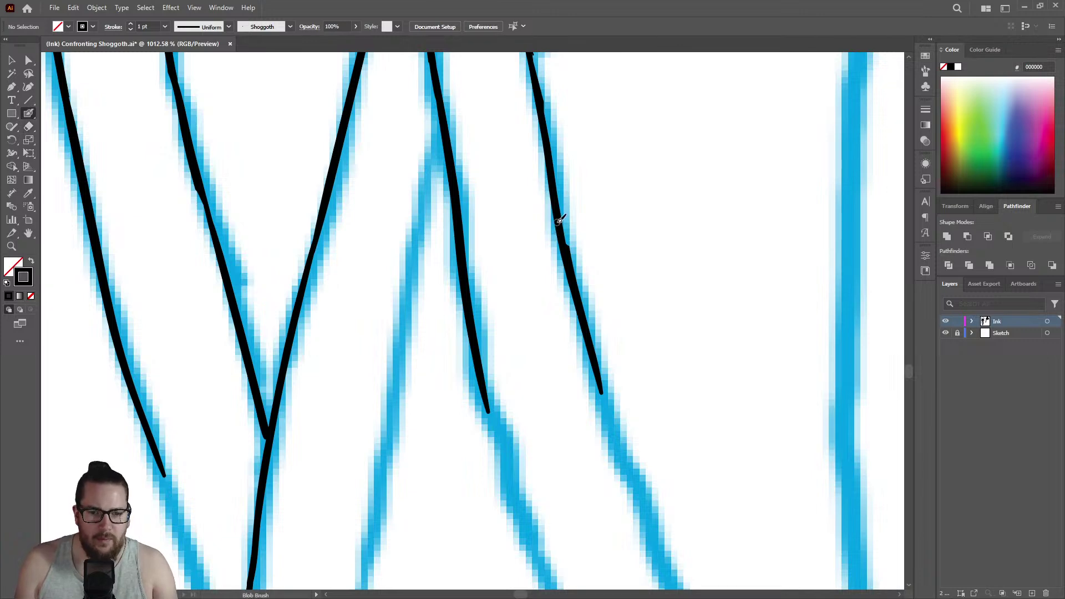
mouse_move(565, 240)
mouse_down()
mouse_move(554, 182)
mouse_move(364, 183)
mouse_move(553, 241)
mouse_up()
Extend the curved tentacle's right and left edges farther down along their sketch lines.
key(z)
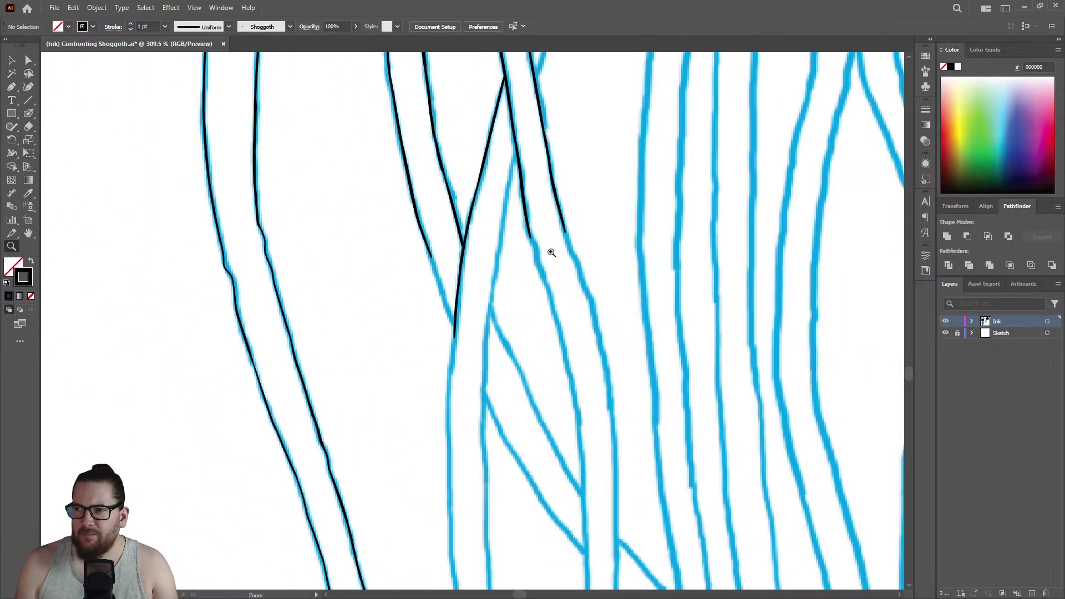
drag(571, 237, 741, 207)
key(shift+b)
drag(545, 160, 605, 356)
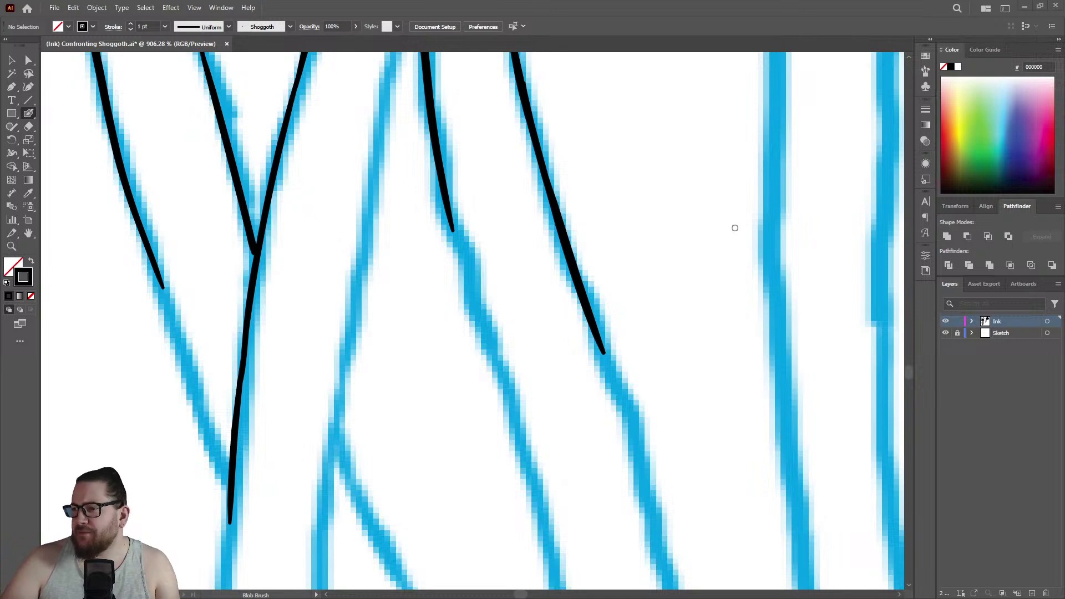
key(ctrl)
drag(442, 184, 523, 466)
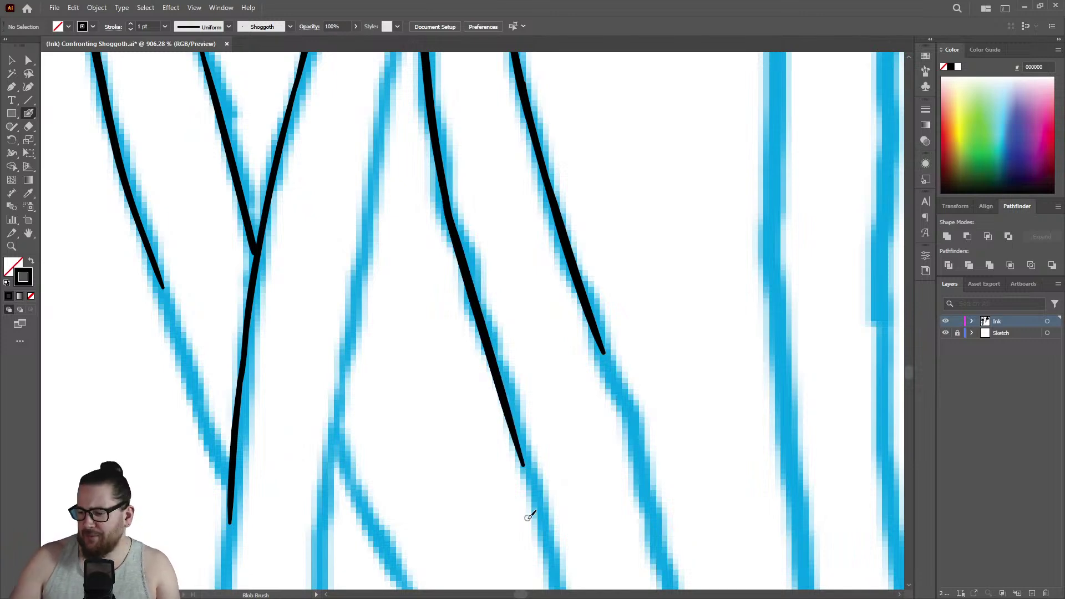
key(t)
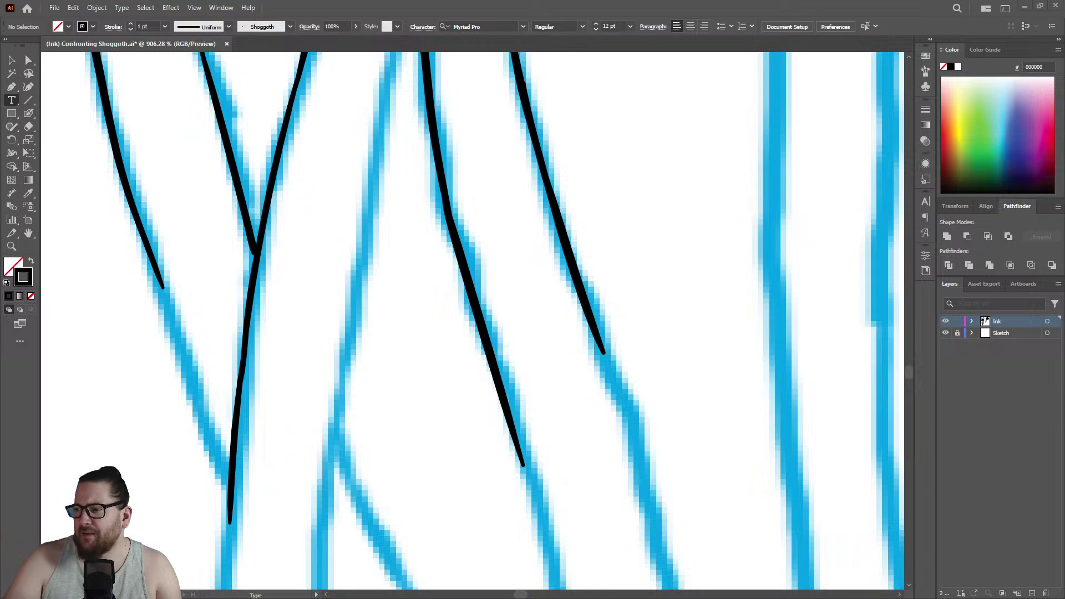
click(611, 246)
click(12, 60)
click(547, 195)
key(ctrl+z)
key(z)
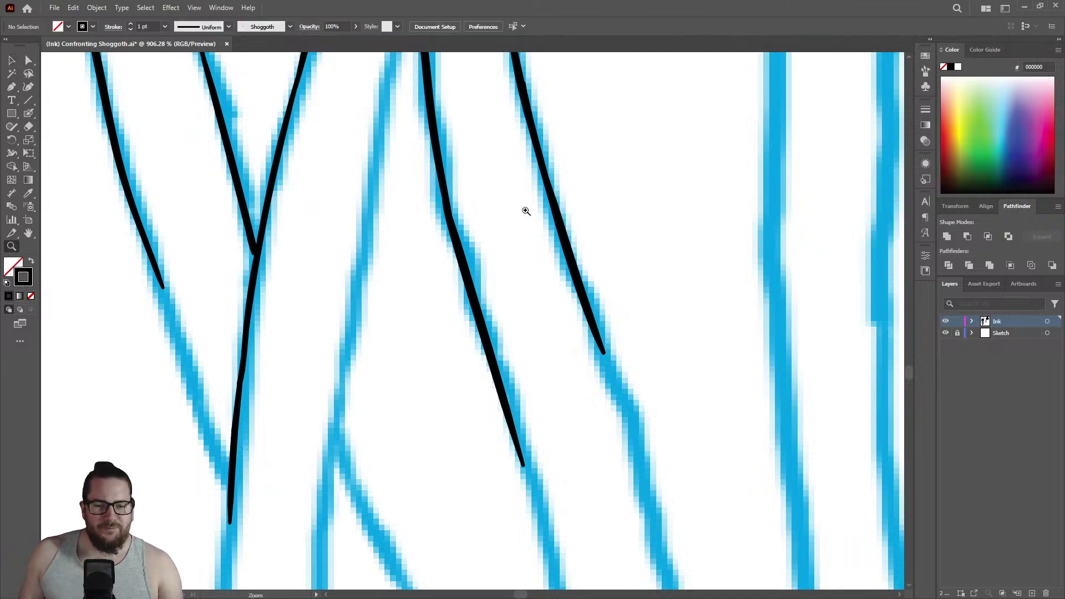
Trim the tip of the second tentacle's left edge with the Eraser and extend the line toward the lower junction with the slanted tentacle.
alt+click(482, 225)
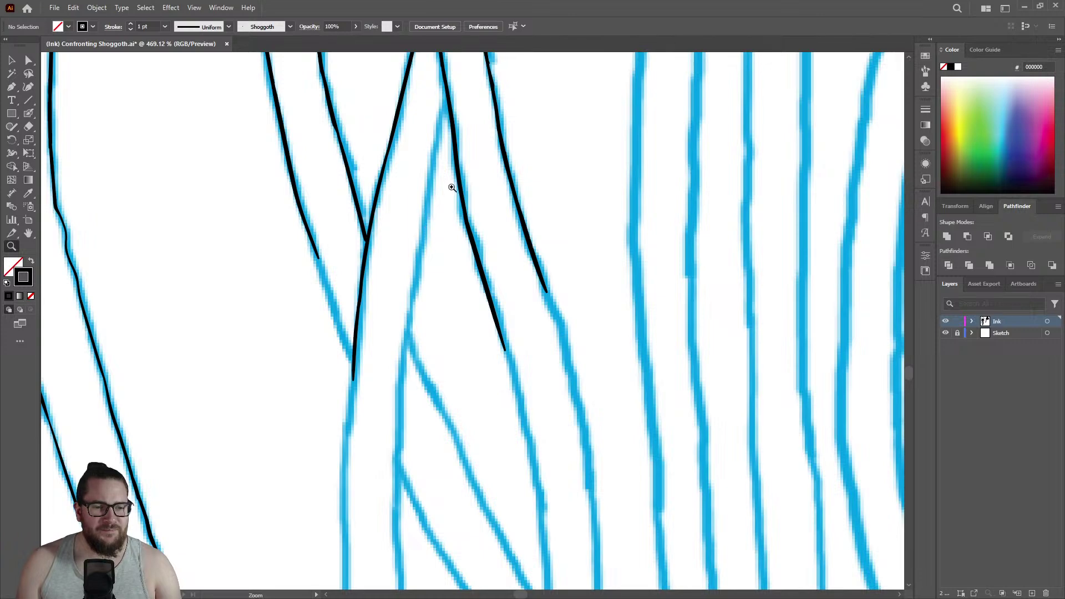
drag(282, 243, 422, 211)
key(shift+e)
mouse_move(370, 182)
mouse_down()
mouse_move(355, 241)
mouse_move(368, 298)
mouse_up()
key(shift+b)
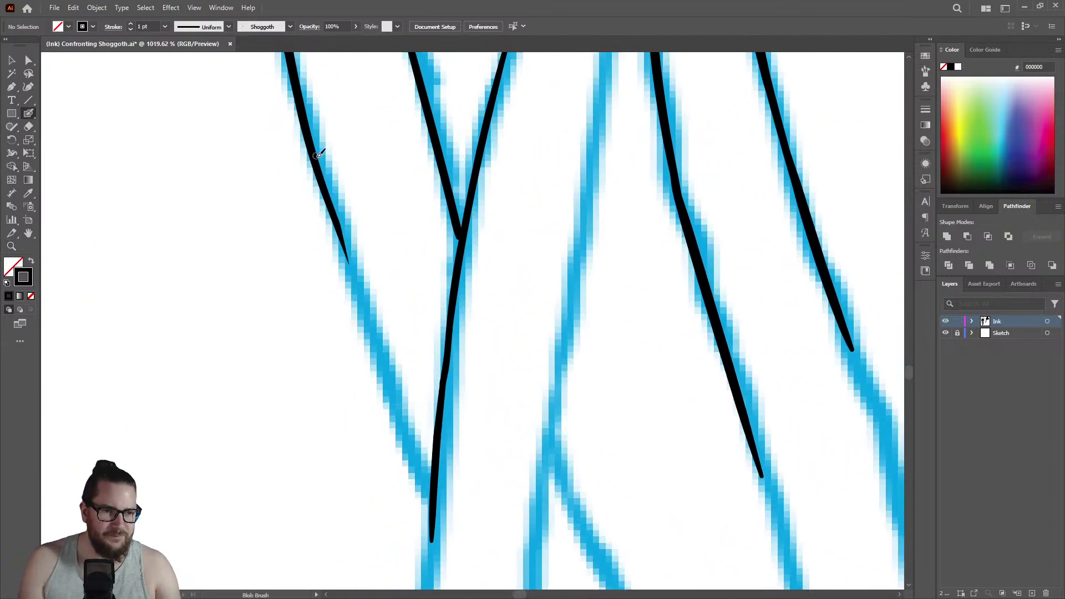
drag(328, 181, 397, 398)
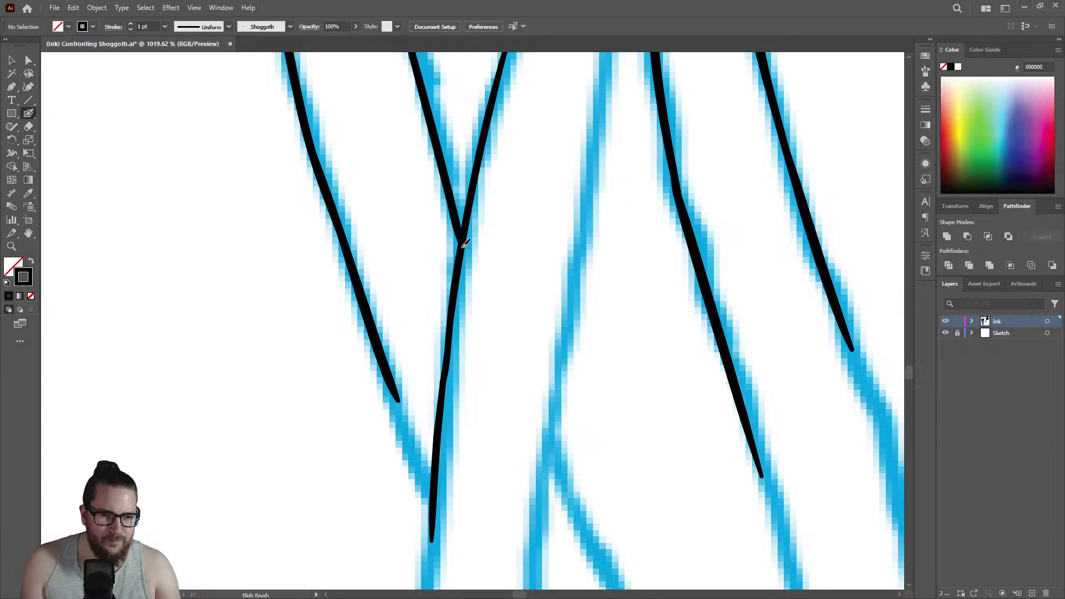
Smooth the uneven stretch of the second tentacle's right edge above its junction with the slanted tentacle using the Blob Brush.
key(z)
mouse_move(463, 244)
mouse_down()
mouse_move(316, 235)
mouse_move(235, 248)
mouse_up()
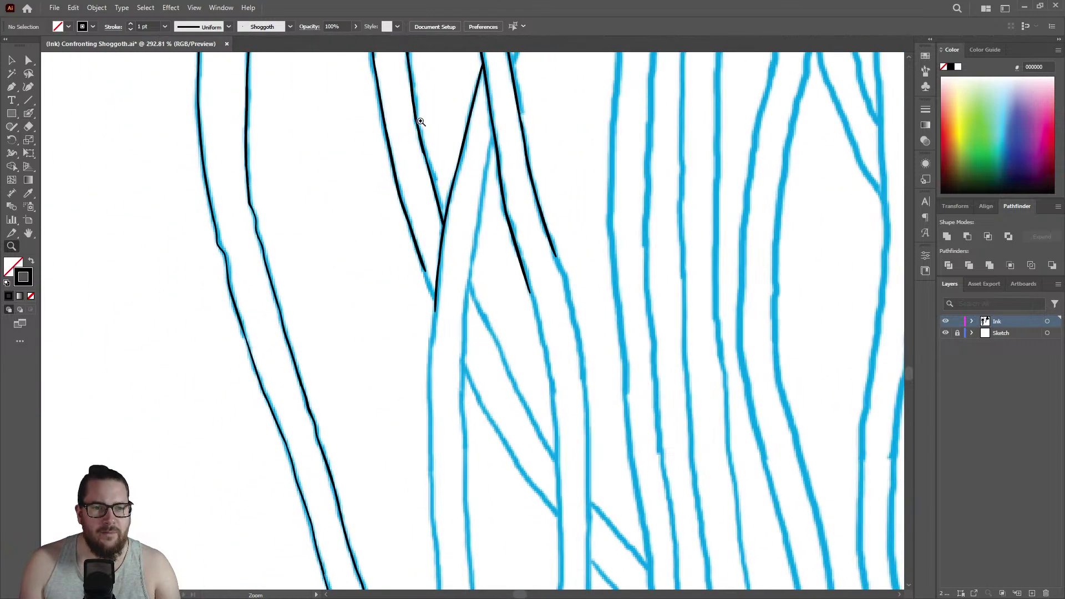
drag(415, 123, 613, 91)
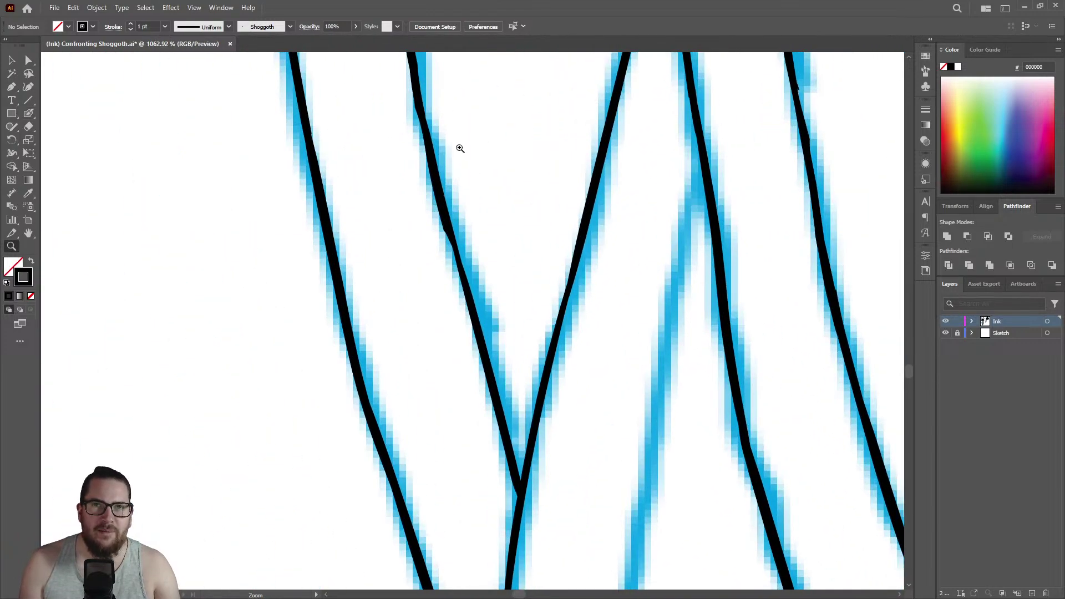
click(445, 238)
key(shift+b)
drag(450, 206, 499, 357)
Ink the slanted tentacle's right edge above its crossing with the curved tentacle.
key(z)
mouse_move(479, 276)
mouse_down()
mouse_move(451, 237)
mouse_move(240, 290)
mouse_move(390, 257)
mouse_move(563, 133)
mouse_up()
drag(589, 197, 449, 203)
drag(624, 163, 443, 182)
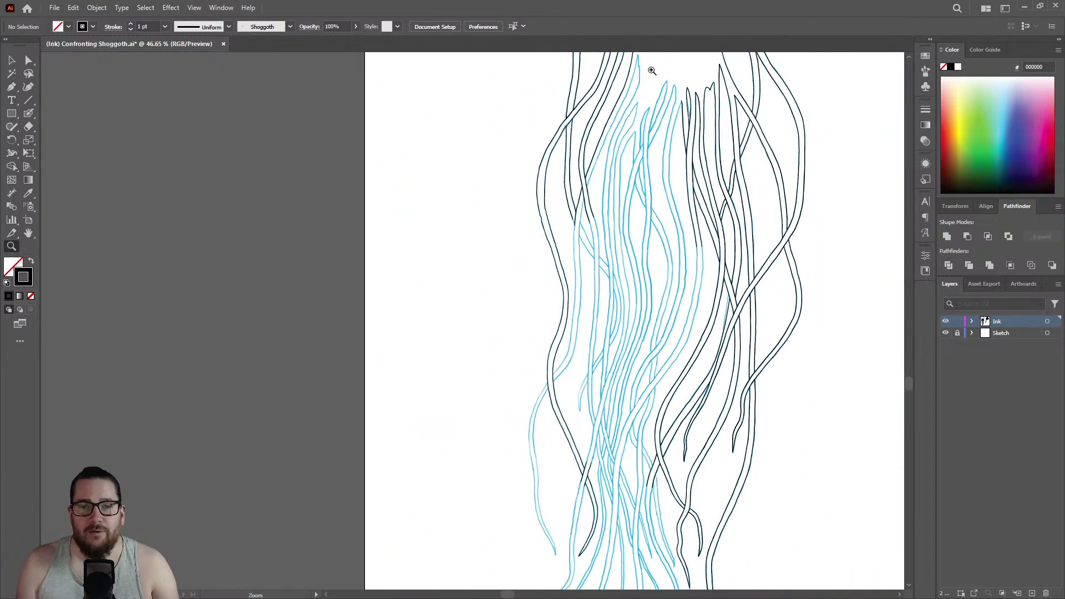
drag(655, 75, 804, 83)
mouse_move(467, 425)
mouse_down()
mouse_move(721, 261)
mouse_move(644, 250)
mouse_up()
key(shift+b)
mouse_move(518, 65)
mouse_down()
mouse_move(439, 289)
mouse_move(438, 279)
mouse_move(490, 354)
mouse_up()
Ink the slanted tentacle's right edge from below the curved tentacle down past both points where the second tentacle re-emerges.
key(z)
key(shift+b)
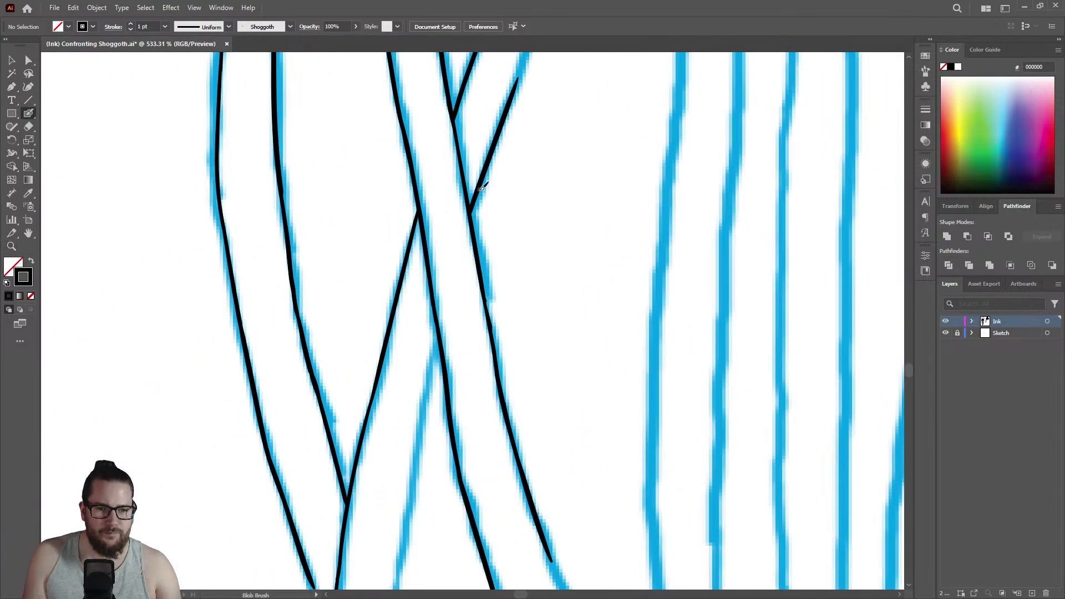
drag(437, 315, 396, 557)
key(z)
drag(435, 352, 366, 350)
drag(433, 442, 432, 296)
click(432, 296)
key(shift+b)
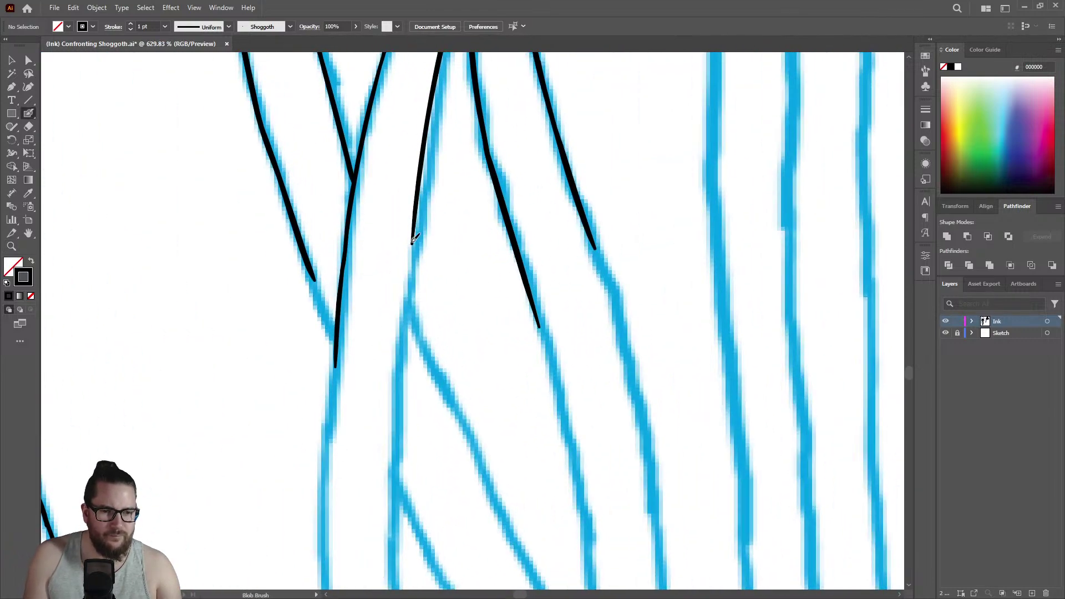
drag(415, 240, 393, 477)
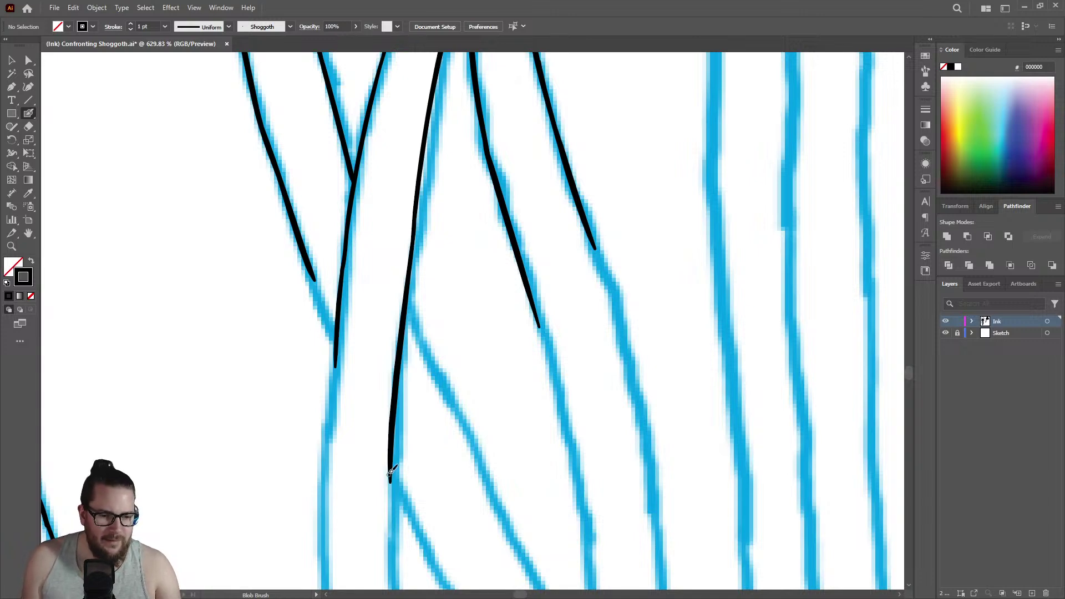
drag(392, 461, 392, 580)
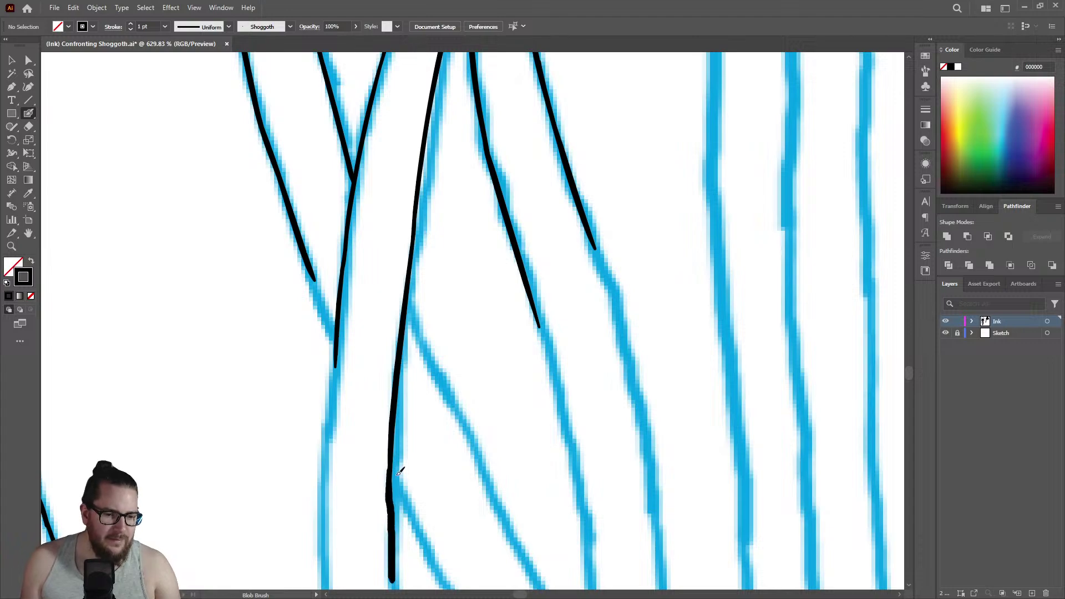
Extend the slanted tentacle's right edge farther down along its vertical sketch line.
key(z)
mouse_move(409, 436)
mouse_down()
mouse_move(241, 371)
mouse_move(217, 371)
mouse_up()
drag(411, 521, 634, 424)
key(shift+b)
drag(376, 300, 383, 523)
Erase the uneven side of the slanted tentacle's lower right edge and redraw that stretch smoothly with the Blob Brush.
key(shift+e)
drag(366, 449, 371, 514)
key(shift+b)
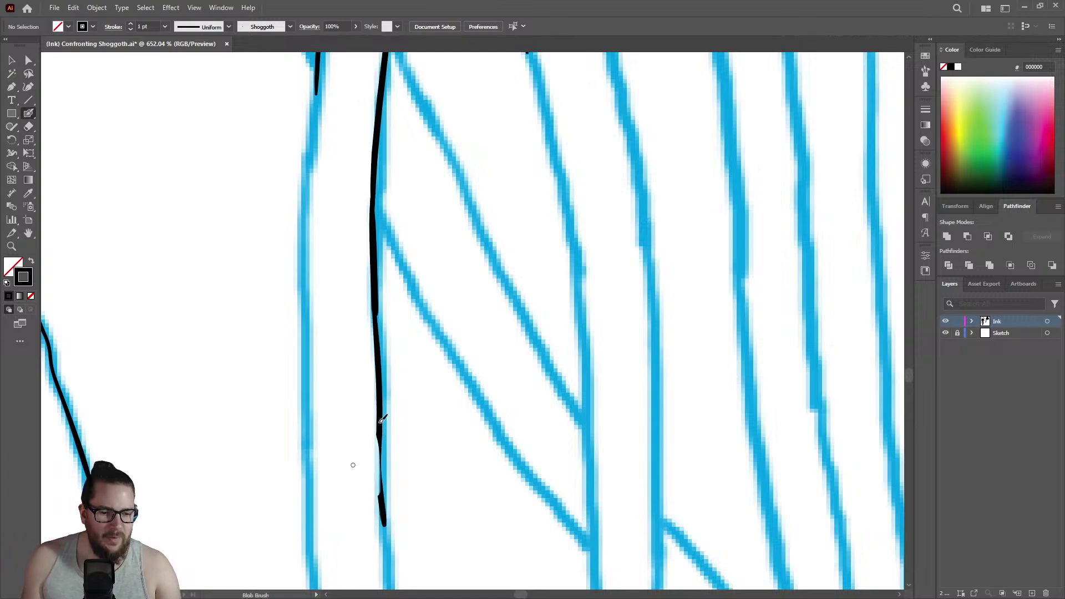
drag(382, 423, 388, 556)
scroll(391, 344, up, 2)
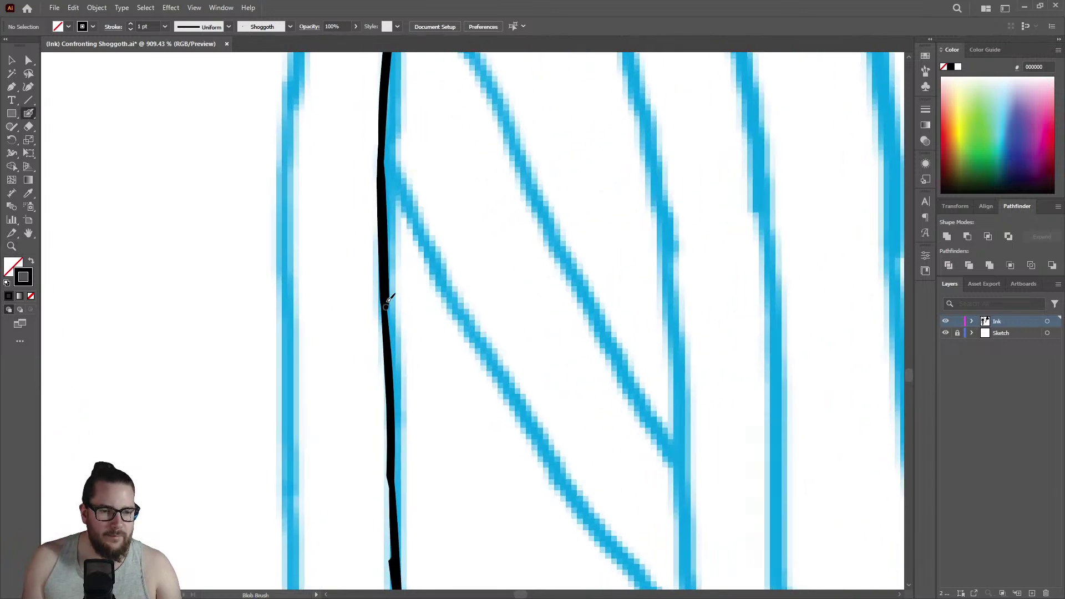
mouse_move(390, 326)
mouse_down()
mouse_move(388, 291)
mouse_move(397, 523)
mouse_up()
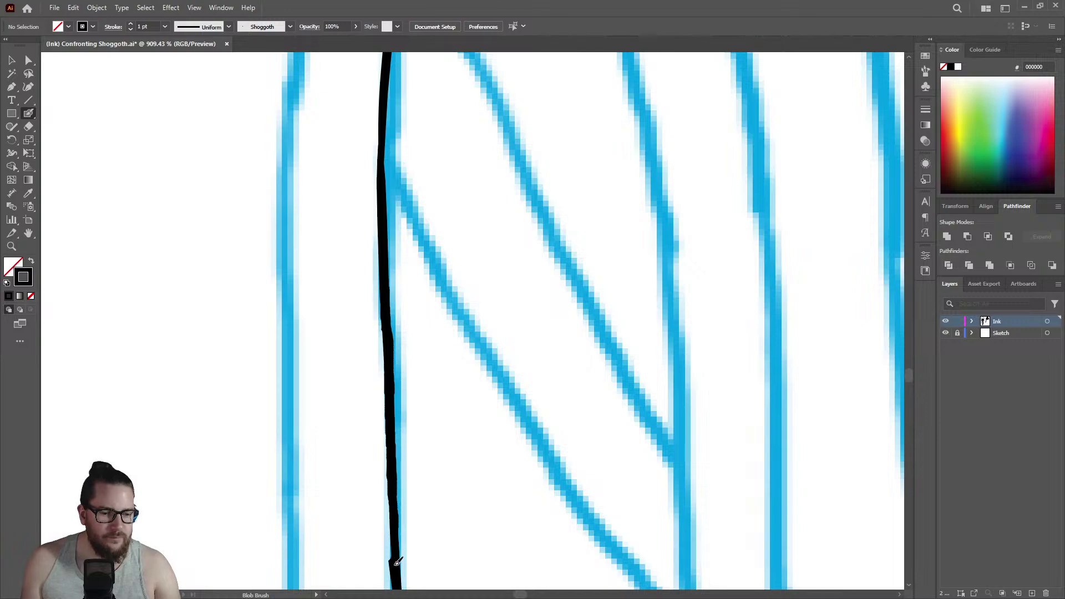
Smooth the lower end of the second tentacle's left edge where it meets the slanted tentacle.
key(z)
mouse_move(388, 411)
mouse_down()
mouse_move(335, 281)
mouse_move(361, 159)
mouse_move(513, 174)
mouse_move(422, 280)
mouse_move(404, 280)
mouse_move(437, 375)
mouse_up()
key(z)
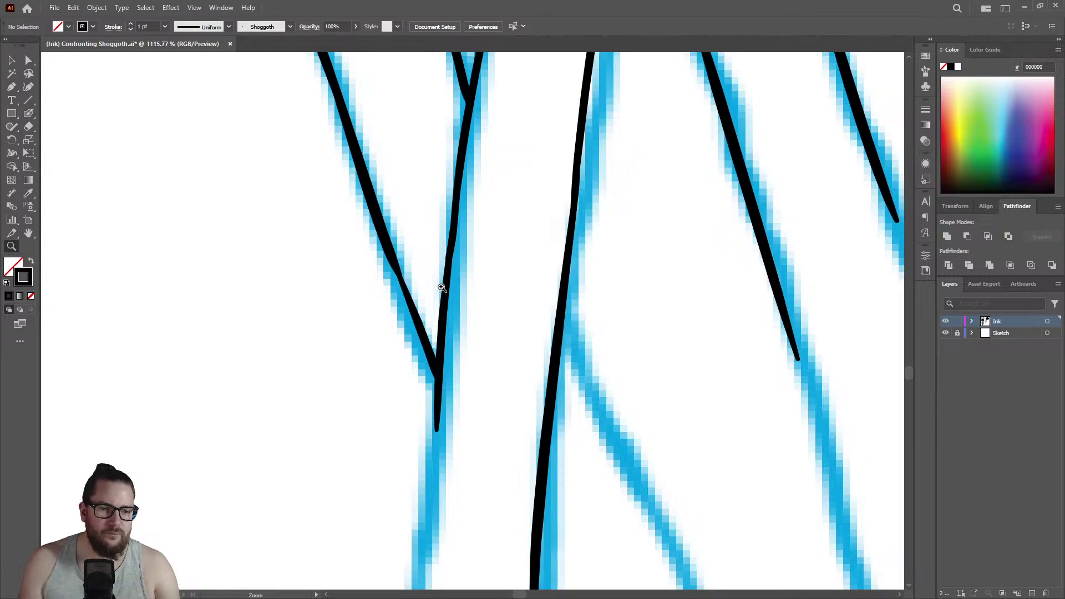
drag(439, 285, 257, 276)
drag(499, 418, 624, 382)
key(shift+b)
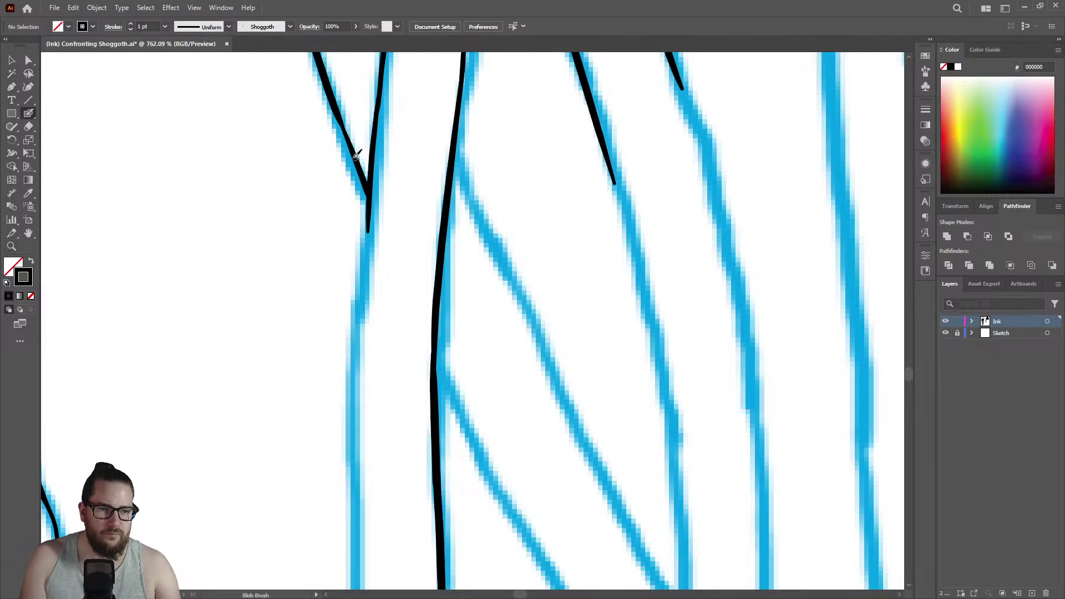
drag(351, 142, 364, 169)
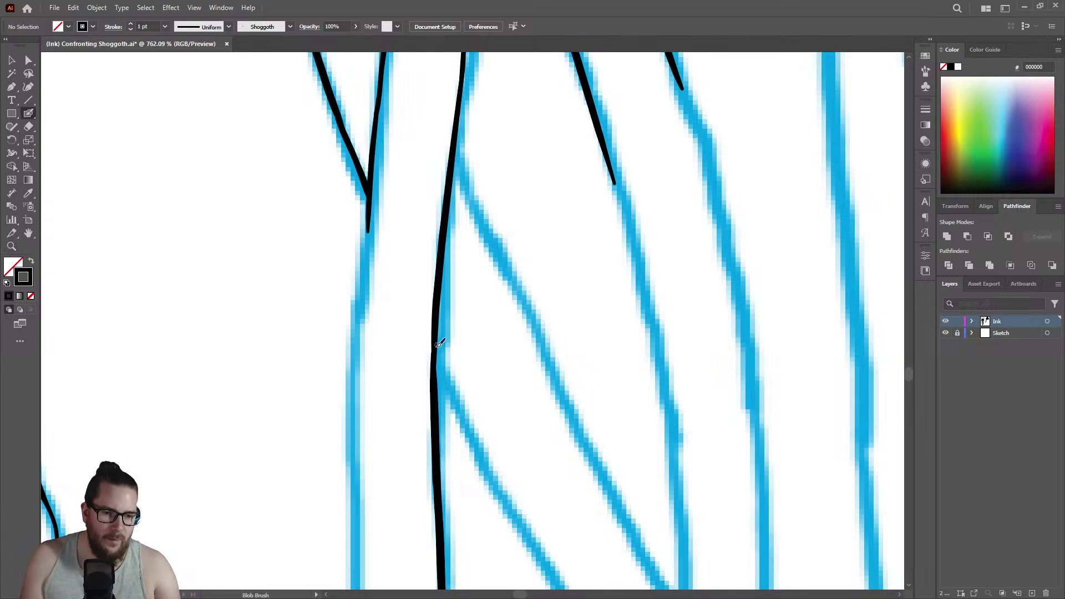
Start inking the second tentacle's left edge where it re-emerges from behind the slanted tentacle, and trim its tip with the Eraser.
mouse_move(437, 344)
mouse_down()
mouse_move(485, 462)
mouse_move(493, 514)
mouse_up()
key(shift+e)
scroll(373, 354, down, 3)
scroll(573, 378, up, 3)
mouse_move(490, 390)
mouse_down()
mouse_move(527, 421)
mouse_move(490, 373)
mouse_up()
key(z)
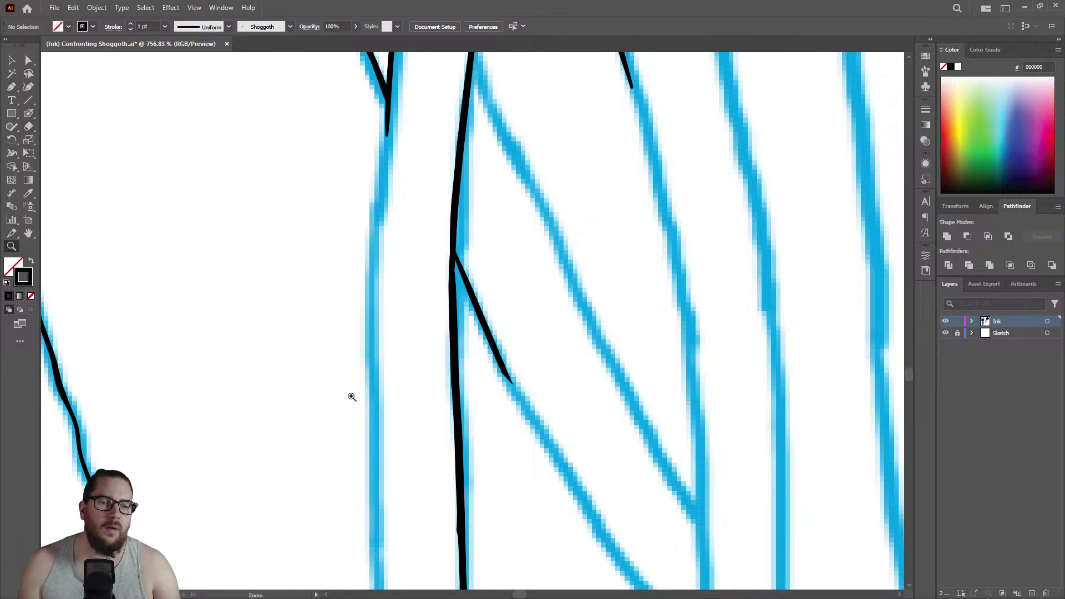
Ink the second tentacle's right edge diagonally down from where it re-emerges from behind the slanted tentacle.
drag(311, 409, 302, 414)
scroll(303, 414, down, 6)
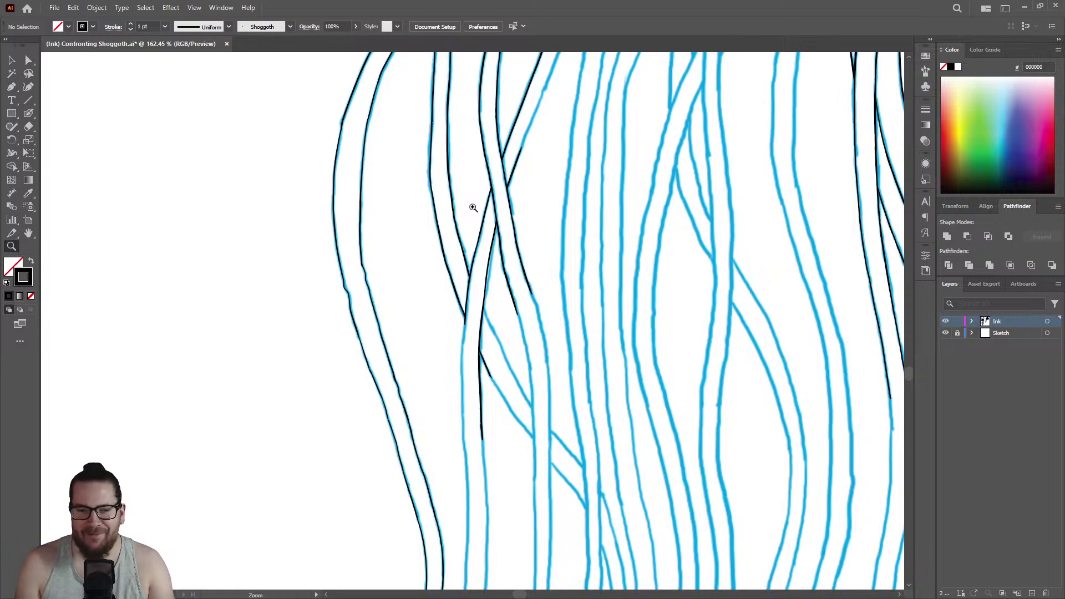
scroll(494, 224, down, 3)
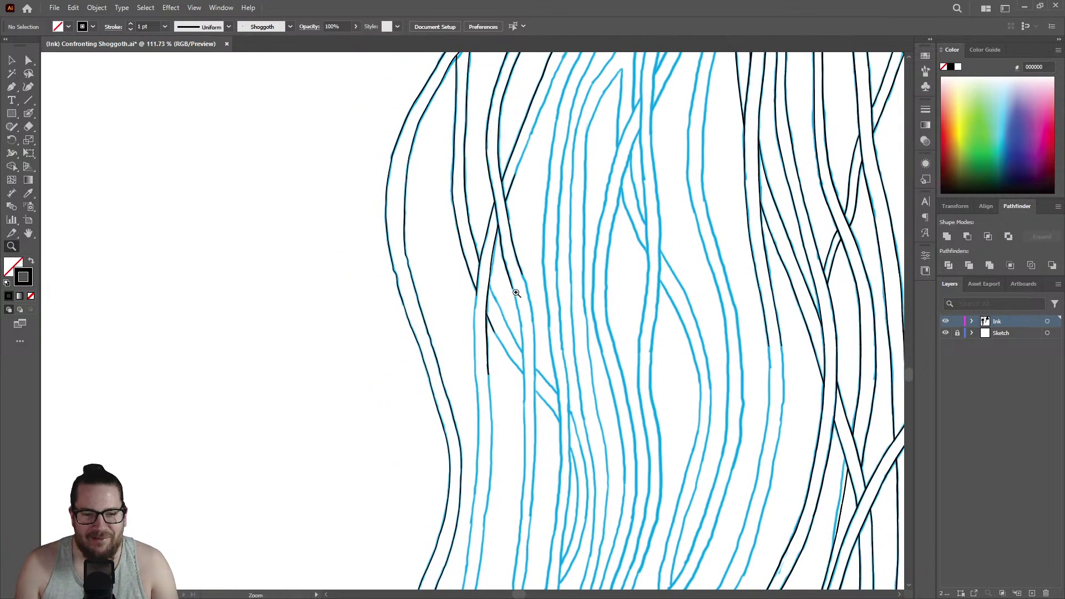
scroll(630, 228, up, 4)
scroll(430, 217, up, 5)
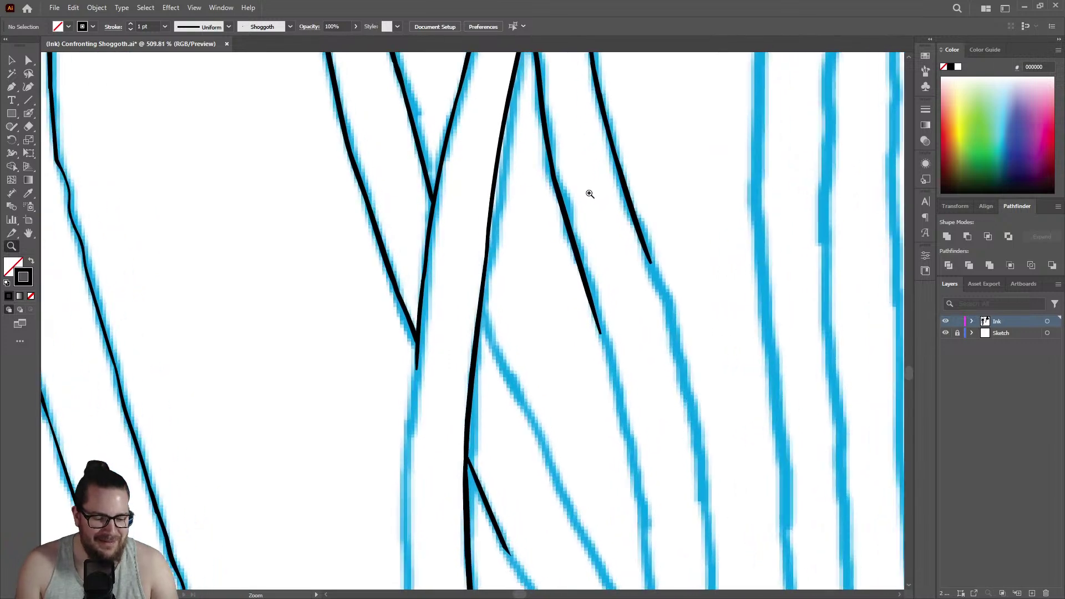
key(shift+b)
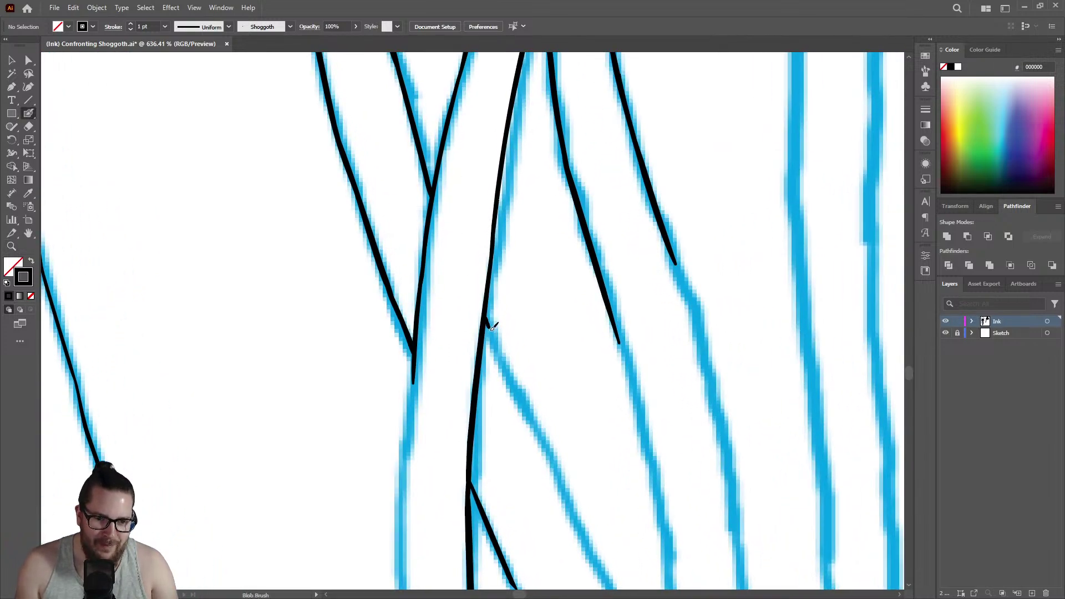
drag(502, 347, 559, 490)
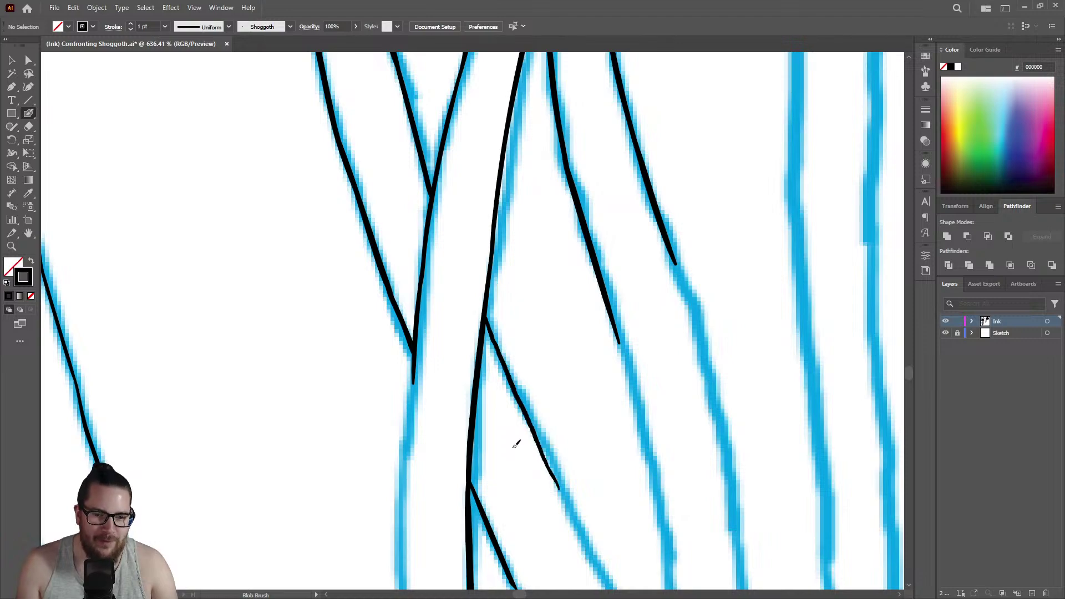
key(z)
scroll(486, 326, down, 4)
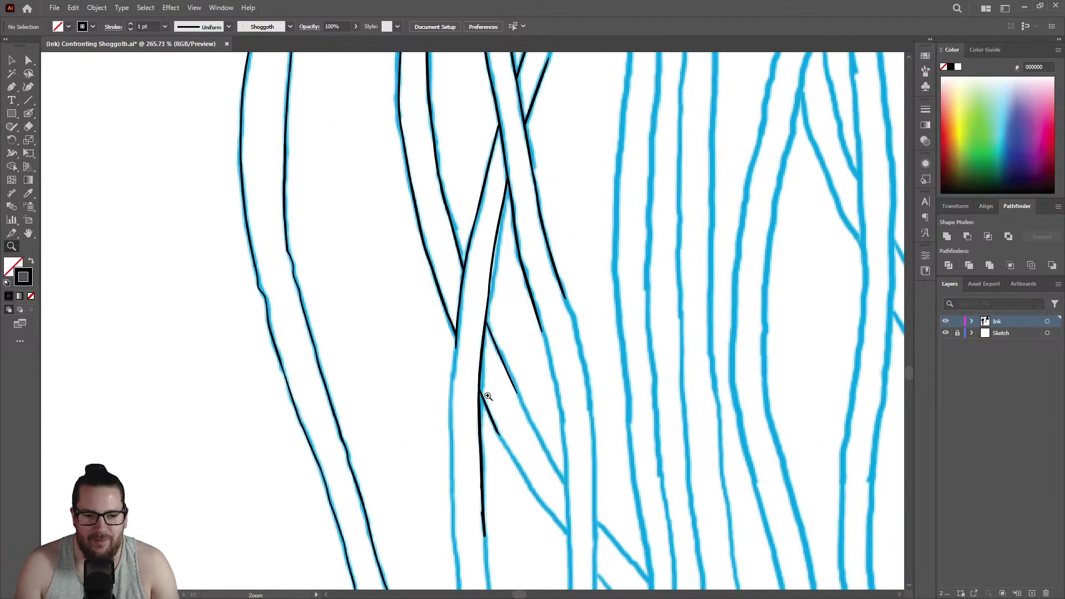
scroll(502, 381, up, 3)
scroll(460, 222, up, 4)
key(shift+b)
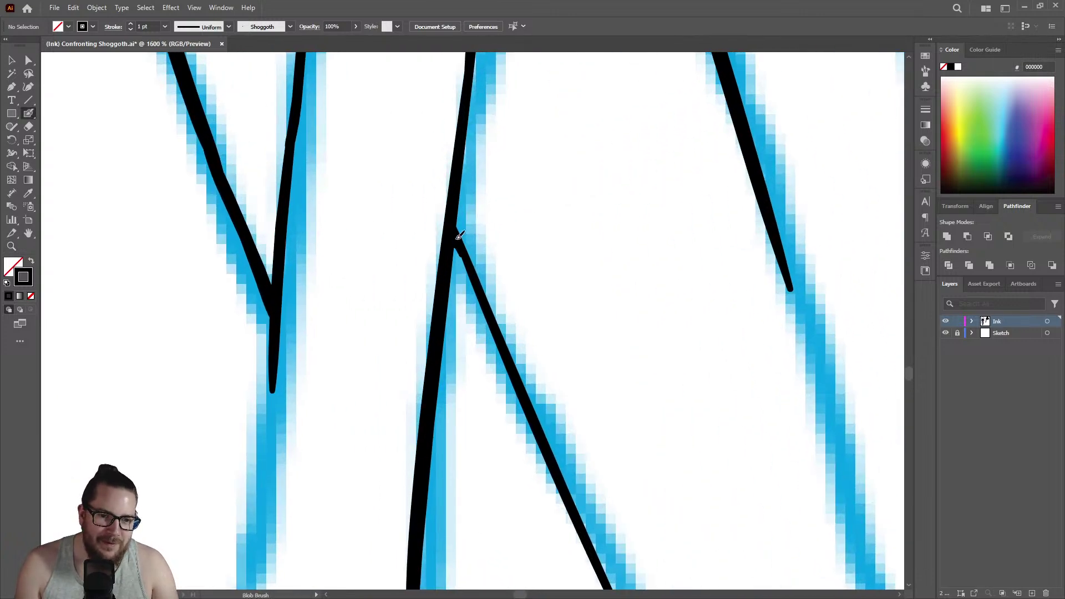
drag(484, 287, 523, 392)
key(ctrl+z)
Extend the slanted tentacle's left edge straight down from its junction with the second tentacle.
key(z)
drag(480, 287, 344, 289)
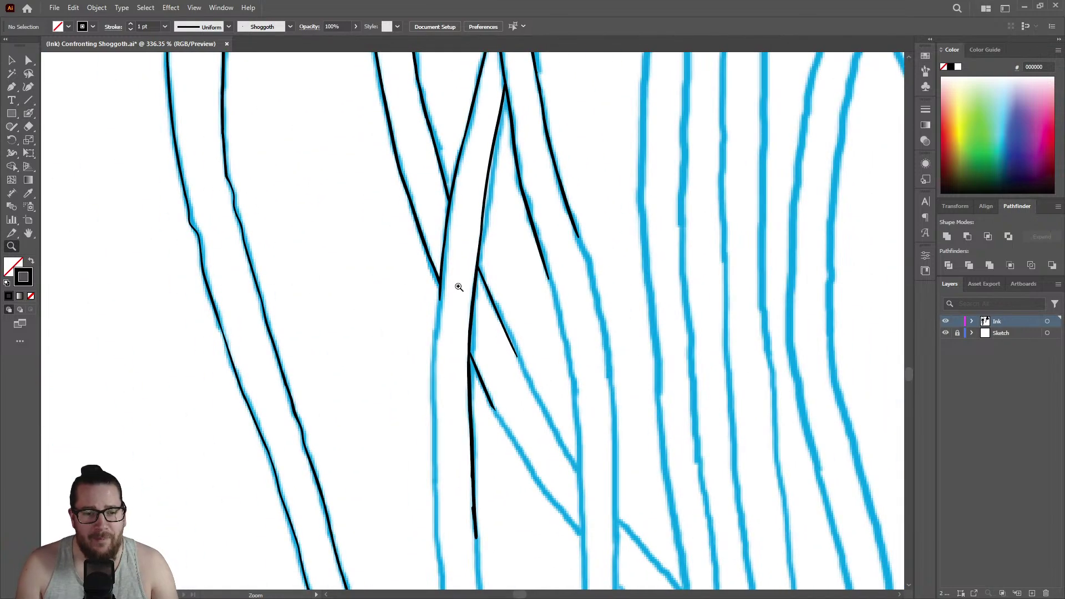
drag(468, 286, 595, 285)
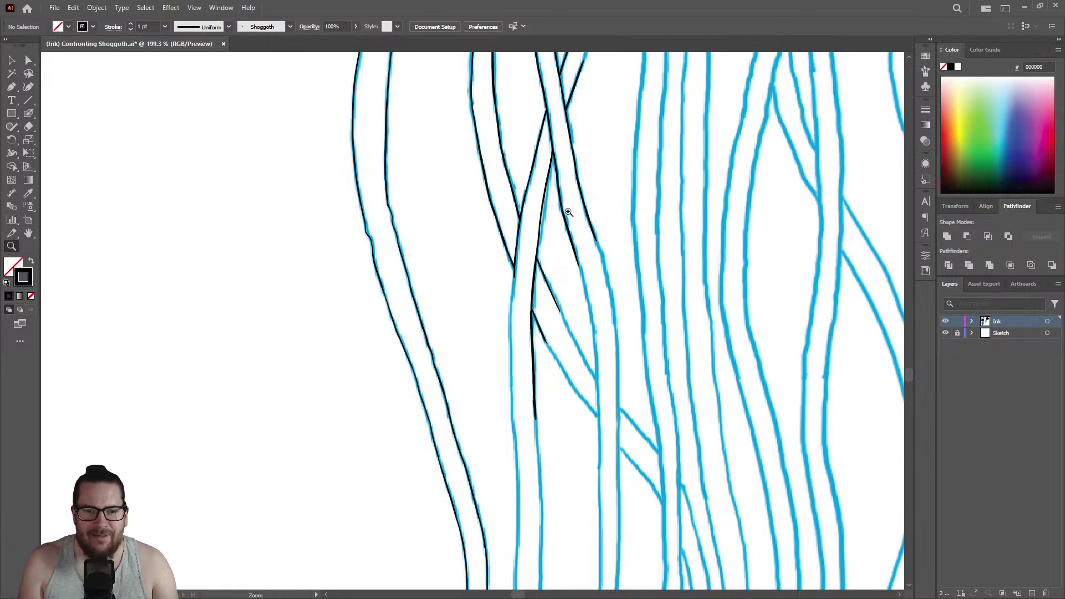
drag(512, 322, 725, 241)
key(shift+b)
drag(486, 162, 472, 538)
key(z)
drag(485, 268, 304, 251)
drag(501, 429, 621, 298)
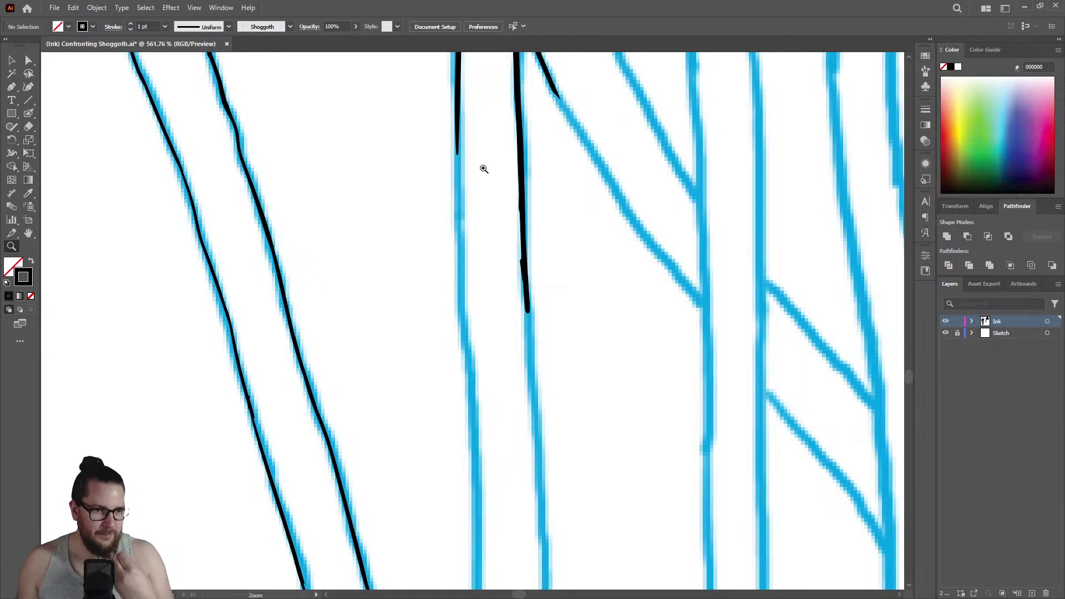
mouse_move(168, 155)
mouse_down()
mouse_move(214, 131)
mouse_move(268, 131)
mouse_move(224, 152)
mouse_move(268, 260)
mouse_move(297, 380)
mouse_up()
key(shift+b)
key(ctrl+z)
drag(210, 120, 308, 395)
key(ctrl+z)
Thicken the thin stretches along the middle of the outermost tentacle's left edge with the Blob Brush.
mouse_move(205, 117)
mouse_down()
mouse_move(202, 101)
mouse_move(295, 373)
mouse_move(263, 251)
mouse_up()
key(z)
drag(343, 253, 190, 254)
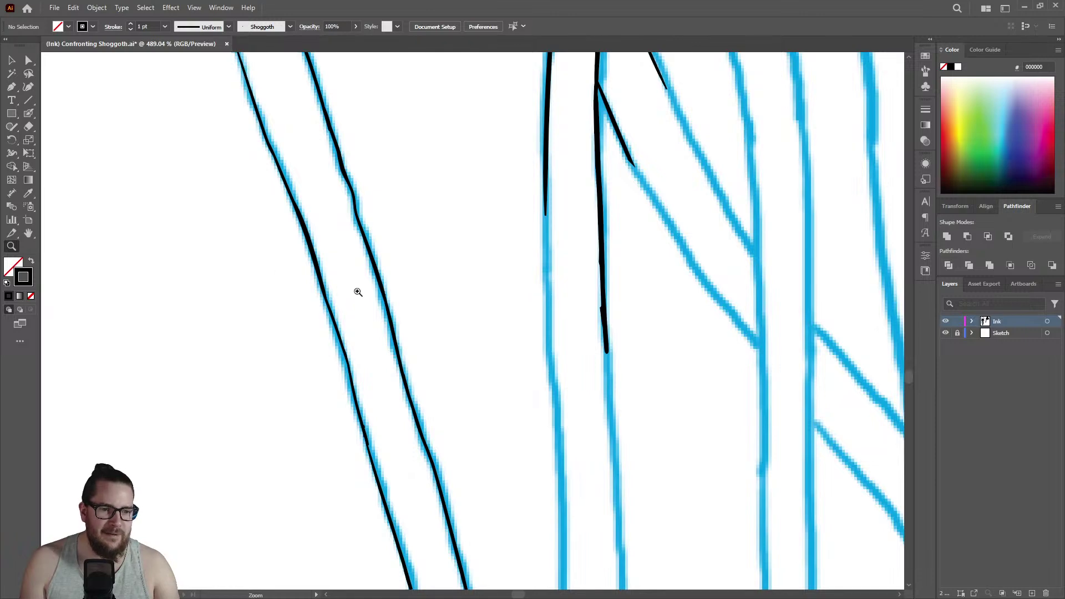
drag(312, 333, 482, 235)
key(shift+b)
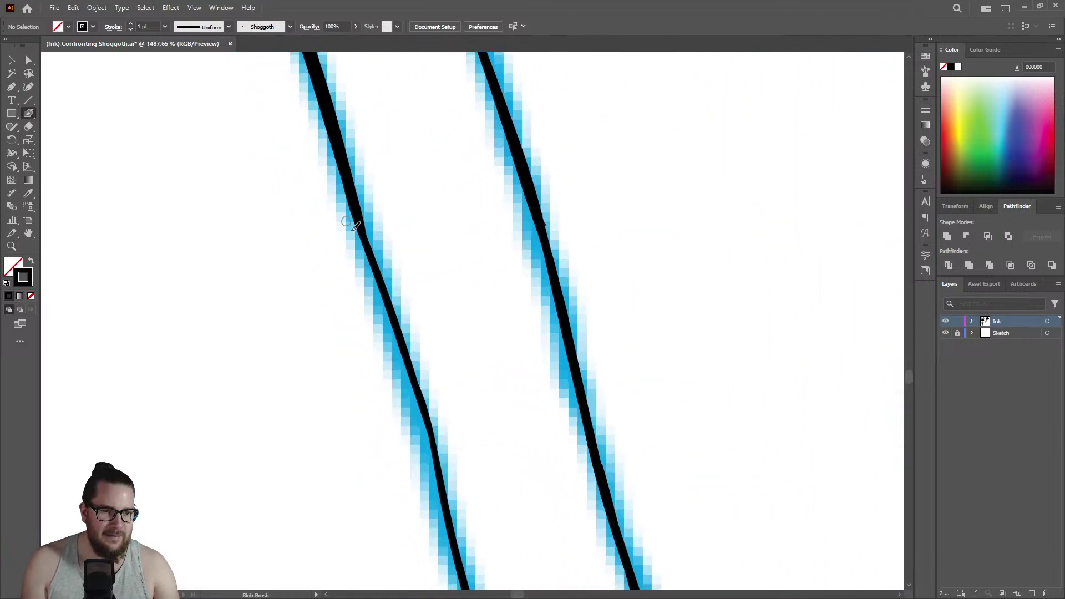
mouse_move(363, 218)
mouse_down()
mouse_move(415, 375)
mouse_move(447, 532)
mouse_move(409, 350)
mouse_up()
Smooth the rough joins and thicken the line farther down the outermost tentacle's left edge.
key(z)
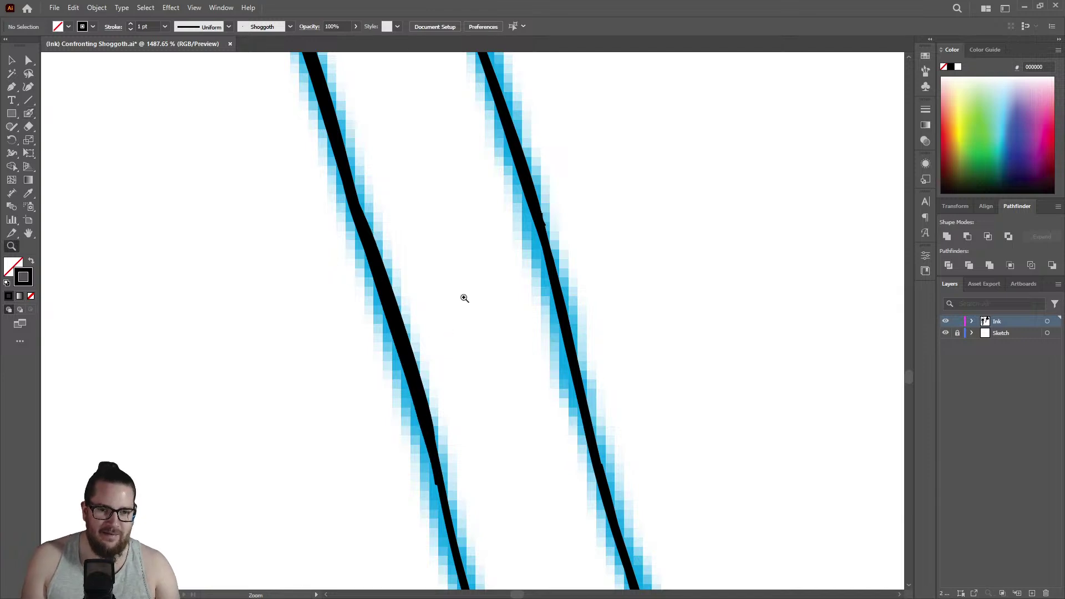
drag(461, 298, 349, 290)
drag(482, 397, 641, 333)
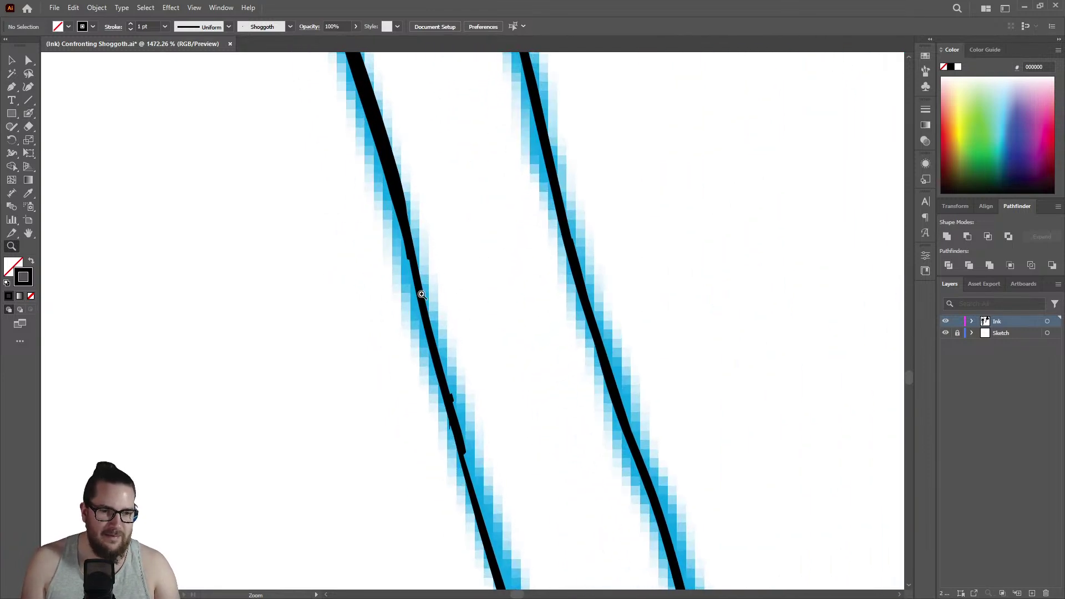
key(shift+b)
mouse_move(393, 174)
mouse_down()
mouse_move(483, 540)
mouse_move(485, 580)
mouse_up()
key(z)
mouse_move(485, 309)
mouse_down()
mouse_move(295, 233)
mouse_move(497, 399)
mouse_move(672, 335)
mouse_up()
key(shift+b)
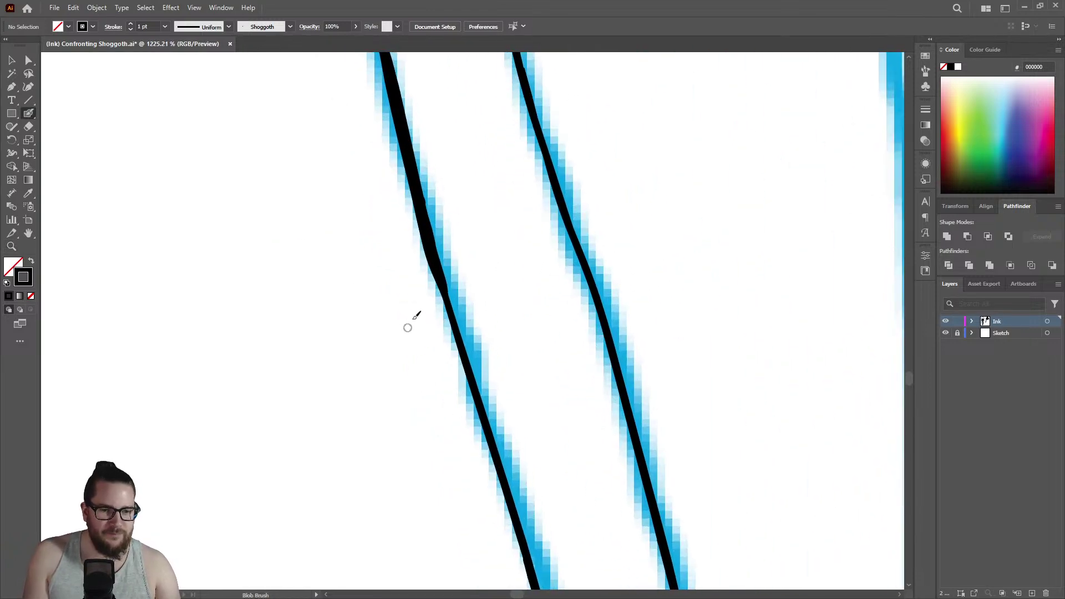
drag(443, 282, 501, 462)
Redraw the kinked stretch of the outermost tentacle's right edge with the Blob Brush and trim the bend with the Eraser.
key(z)
mouse_move(475, 323)
mouse_down()
mouse_move(285, 294)
mouse_move(337, 330)
mouse_move(326, 328)
mouse_up()
drag(442, 178, 626, 189)
drag(398, 235, 527, 252)
key(shift+b)
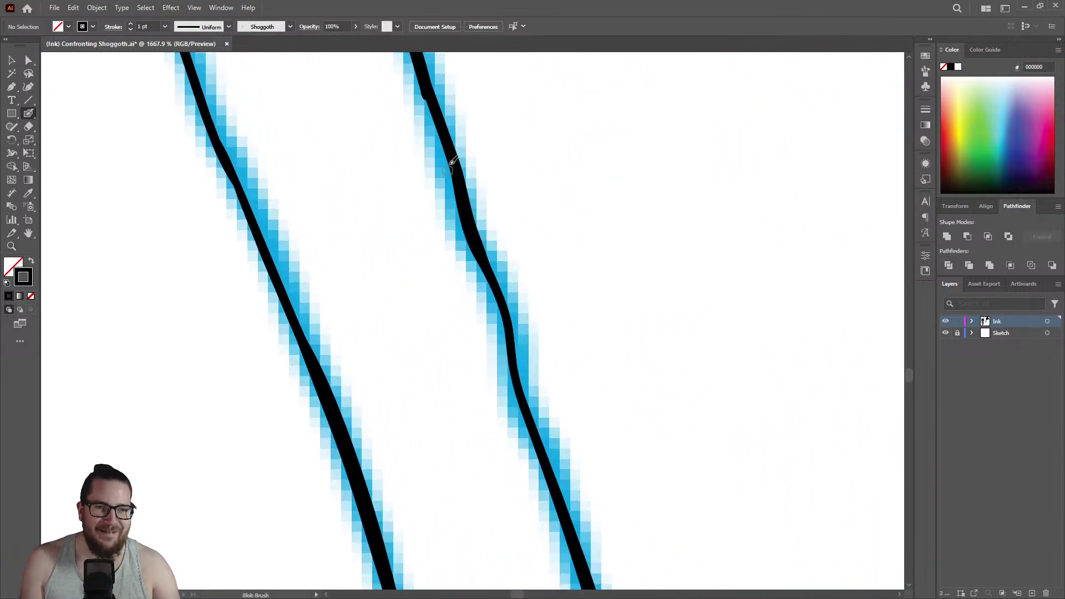
drag(426, 79, 570, 540)
key(shift+e)
mouse_move(518, 292)
mouse_down()
mouse_move(513, 284)
mouse_move(541, 362)
mouse_up()
Smooth the wavy upper stretch of the outermost tentacle's left edge with Blob Brush strokes.
key(z)
drag(493, 304, 260, 353)
mouse_move(368, 207)
mouse_down()
mouse_move(577, 123)
mouse_move(609, 124)
mouse_move(513, 174)
mouse_up()
key(shift+b)
mouse_move(482, 119)
mouse_down()
mouse_move(494, 190)
mouse_move(578, 429)
mouse_up()
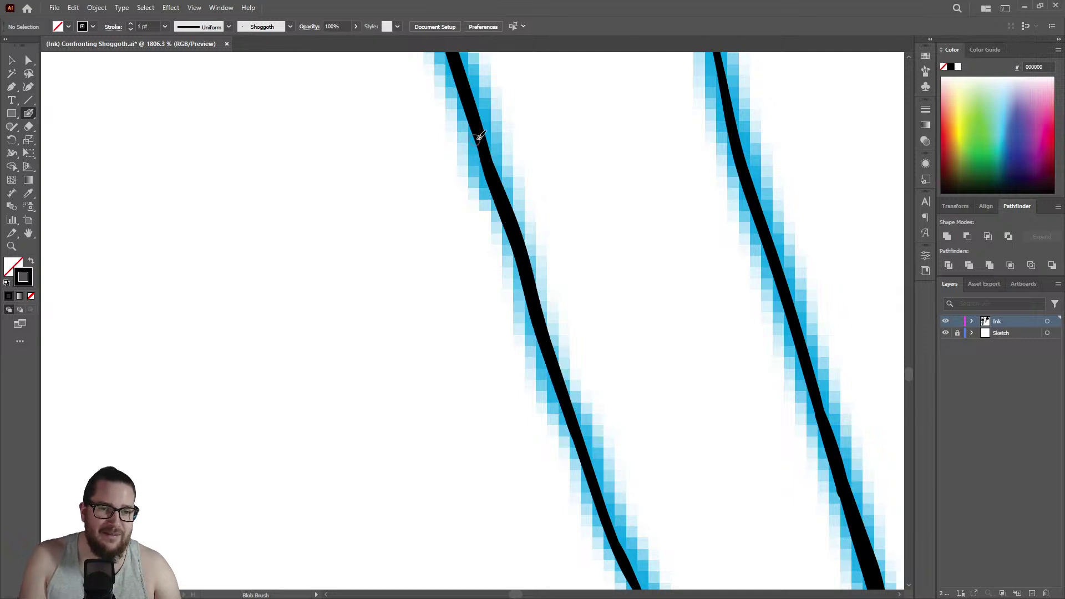
drag(476, 116, 486, 149)
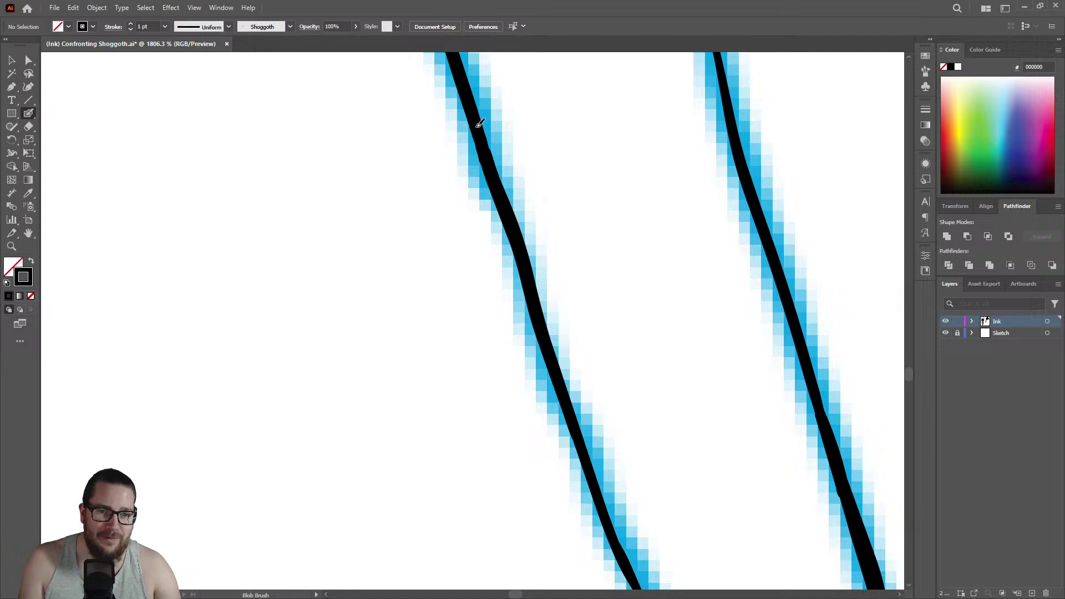
Smooth the kinked stretch of the outermost tentacle's right edge with a long Blob Brush stroke along the sketch.
key(z)
drag(471, 231, 367, 283)
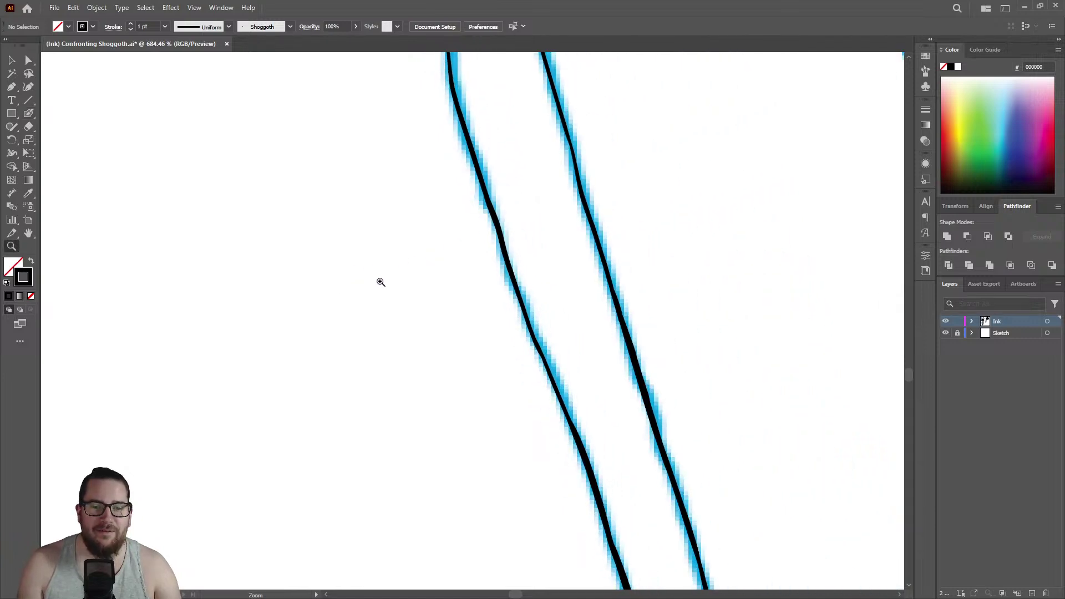
mouse_move(550, 360)
mouse_down()
mouse_move(623, 368)
mouse_move(440, 410)
mouse_up()
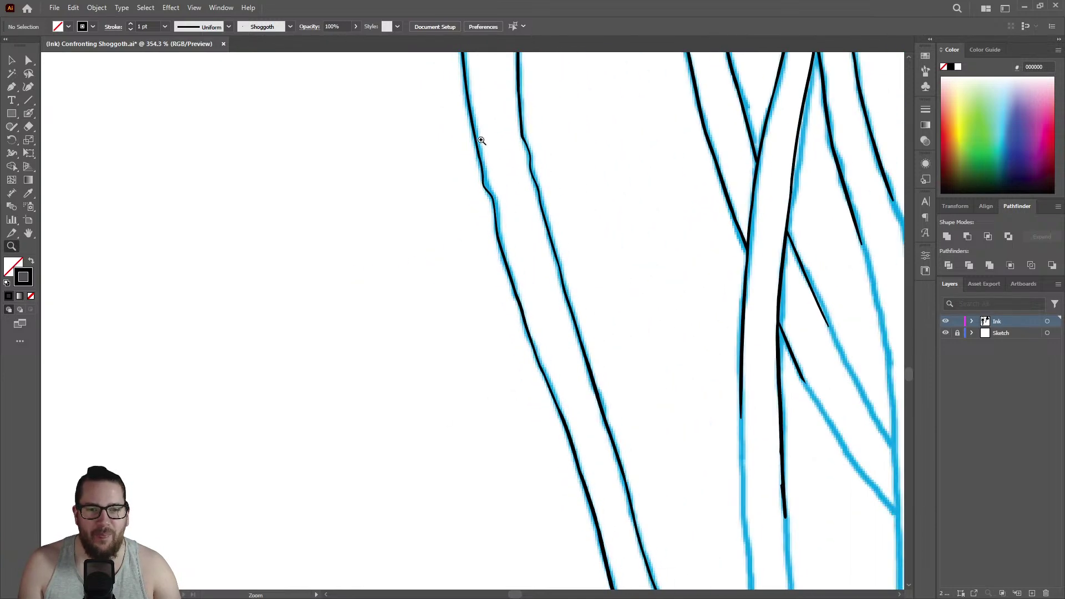
drag(482, 142, 597, 116)
mouse_move(566, 158)
mouse_down()
mouse_move(663, 122)
mouse_move(621, 91)
mouse_up()
key(shift+b)
mouse_move(559, 132)
mouse_down()
mouse_move(608, 274)
mouse_move(610, 342)
mouse_move(593, 335)
mouse_move(610, 353)
mouse_move(613, 327)
mouse_move(619, 382)
mouse_move(677, 541)
mouse_up()
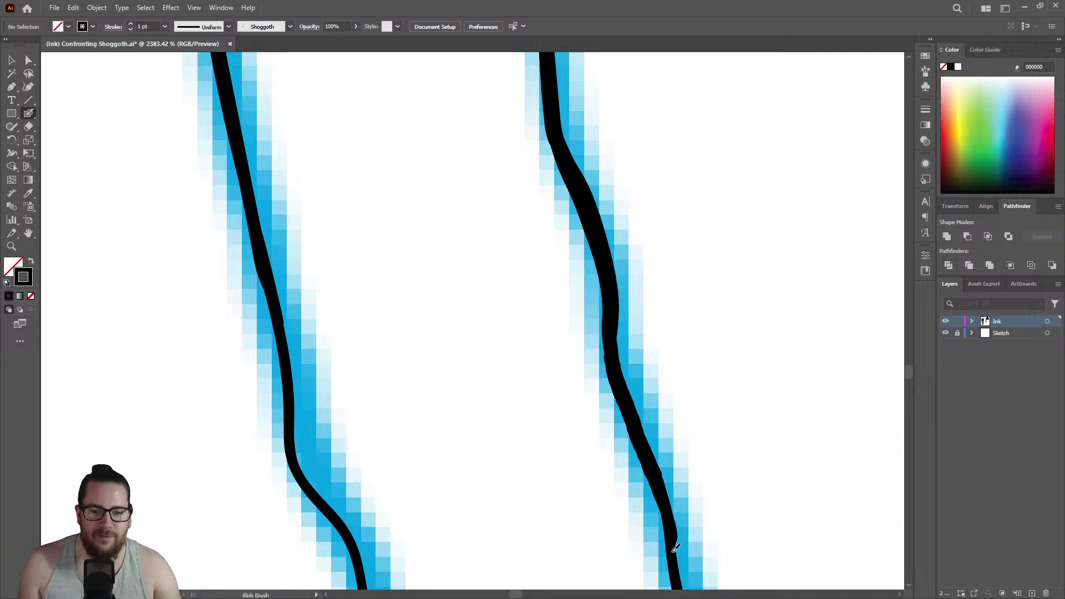
Trim the outermost tentacle's left edge near its bend with the Eraser and reinforce the line with the Blob Brush.
key(z)
drag(633, 409, 554, 369)
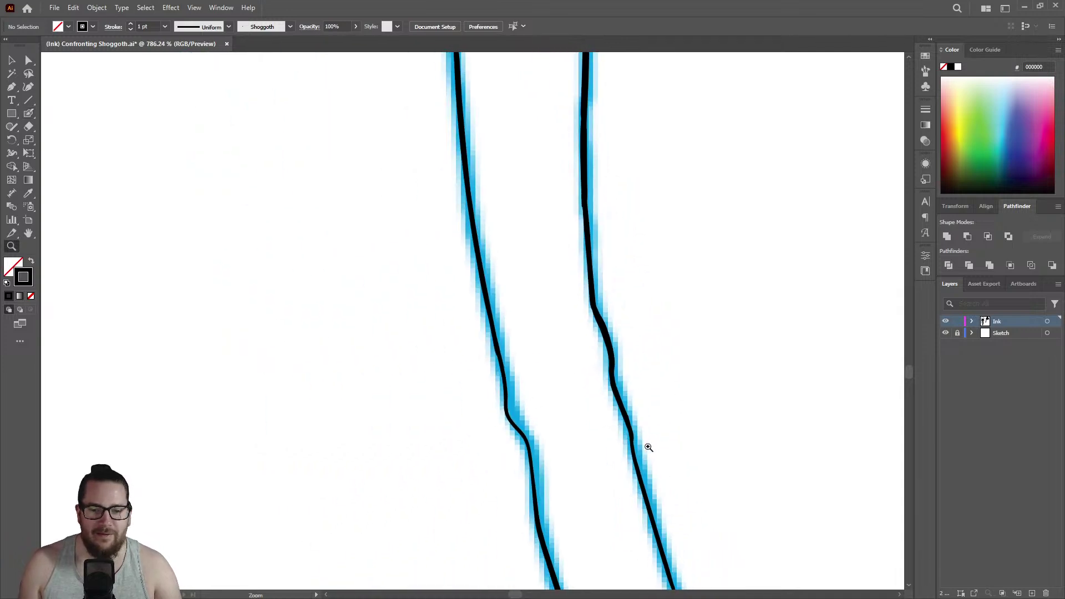
drag(644, 444, 794, 414)
key(shift+b)
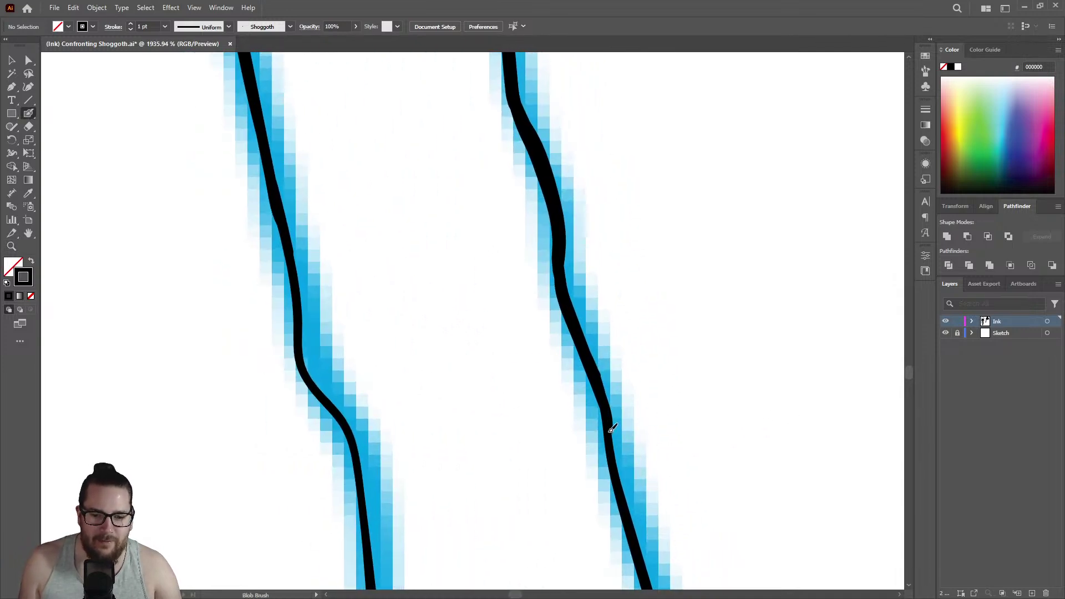
key(z)
mouse_move(362, 337)
mouse_down()
mouse_move(271, 381)
mouse_move(363, 389)
mouse_move(325, 356)
mouse_move(480, 199)
mouse_move(471, 297)
mouse_move(450, 322)
mouse_up()
key(shift+e)
mouse_move(443, 183)
mouse_down()
mouse_move(442, 205)
mouse_move(419, 178)
mouse_move(428, 262)
mouse_move(452, 226)
mouse_up()
key(shift+b)
mouse_move(465, 189)
mouse_down()
mouse_move(466, 256)
mouse_move(314, 295)
mouse_move(367, 332)
mouse_move(333, 338)
mouse_move(388, 357)
mouse_move(305, 368)
mouse_move(477, 322)
mouse_up()
Ink the inner vertical tentacle's left edge down to where the diagonal tentacle's upper edge meets it.
key(z)
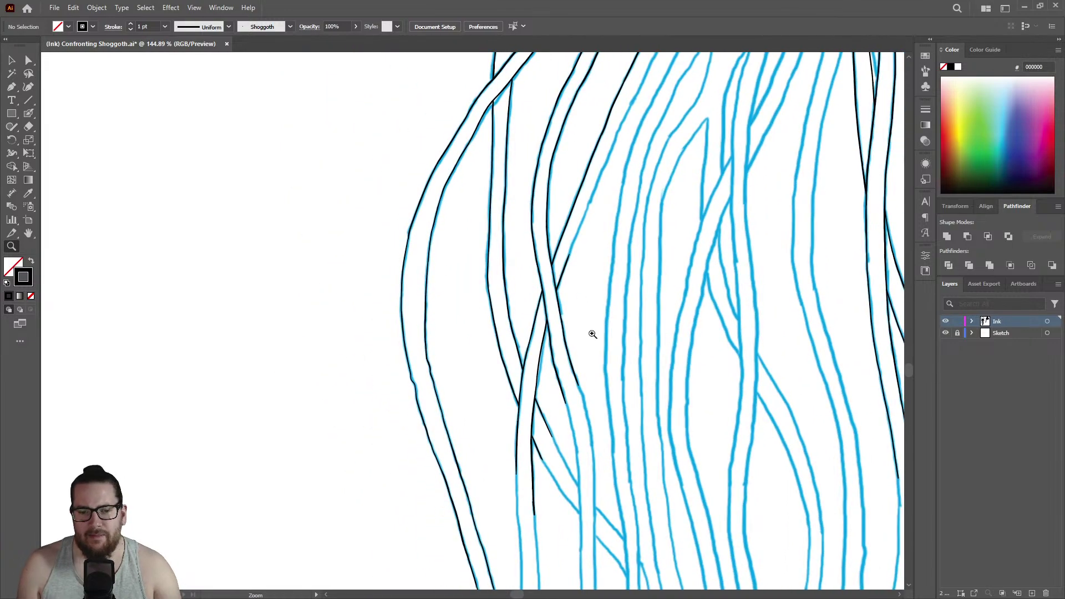
drag(586, 287, 602, 198)
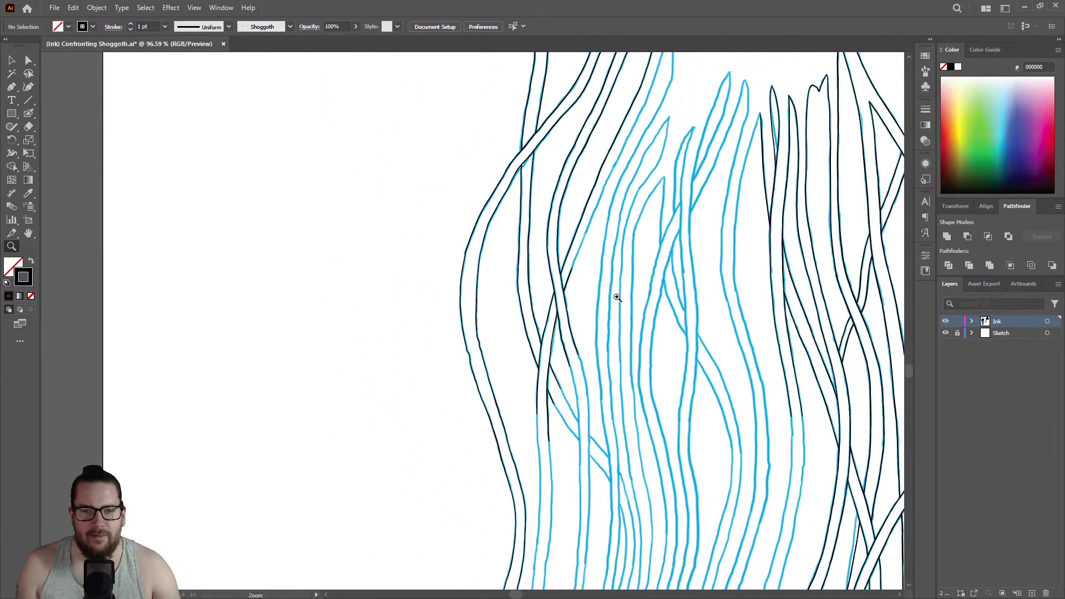
drag(616, 298, 579, 251)
mouse_move(608, 408)
mouse_down()
mouse_move(704, 392)
mouse_move(527, 278)
mouse_move(694, 231)
mouse_move(764, 238)
mouse_up()
key(shift+b)
mouse_move(466, 201)
mouse_down()
mouse_move(496, 300)
mouse_move(521, 468)
mouse_up()
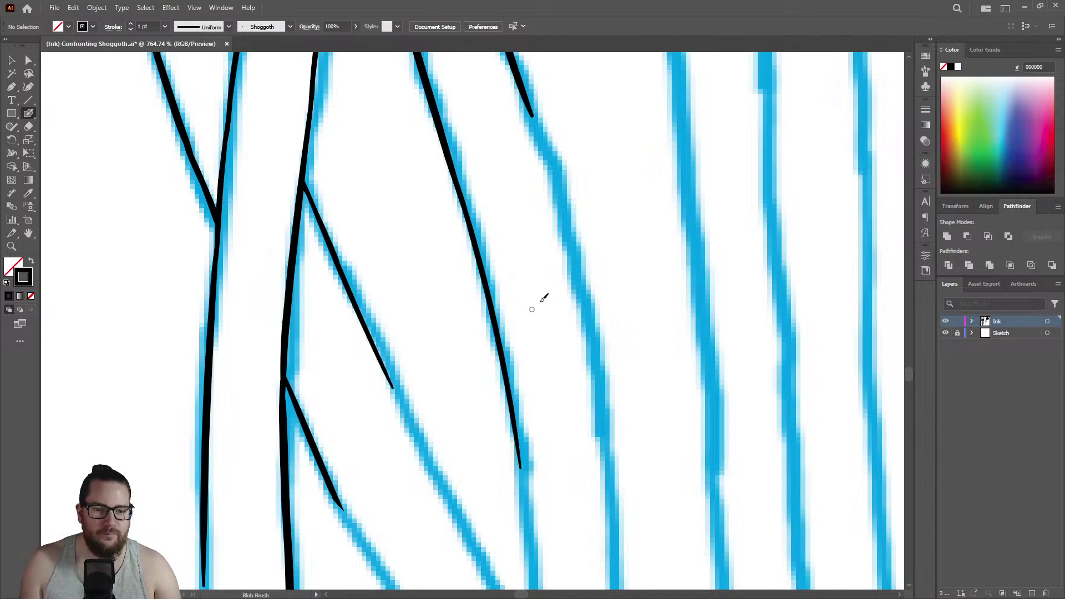
key(z)
drag(537, 299, 471, 269)
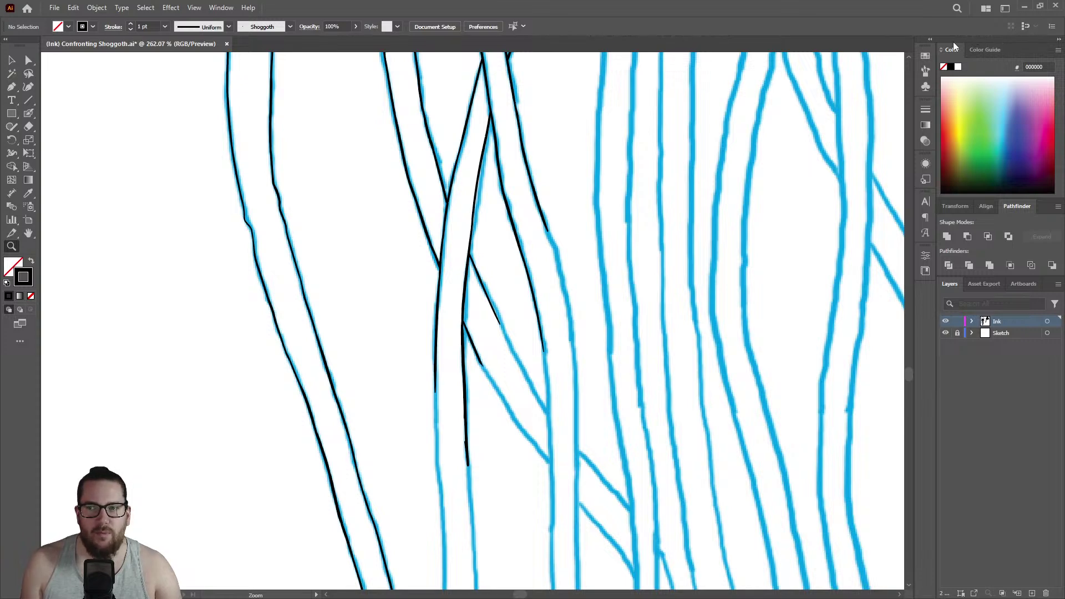
drag(544, 361, 642, 353)
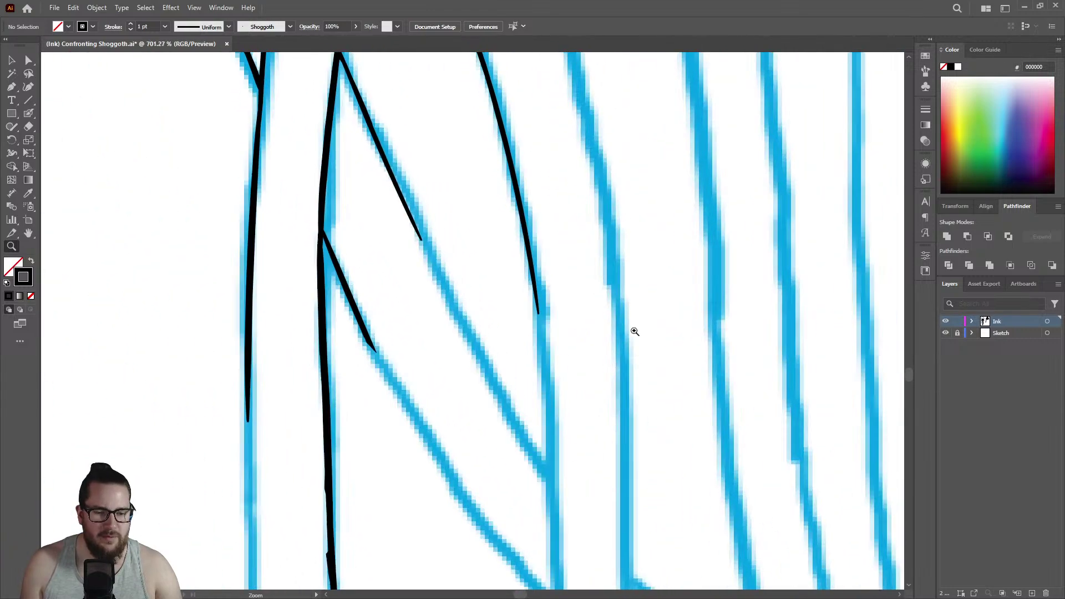
key(shift+b)
drag(533, 260, 553, 490)
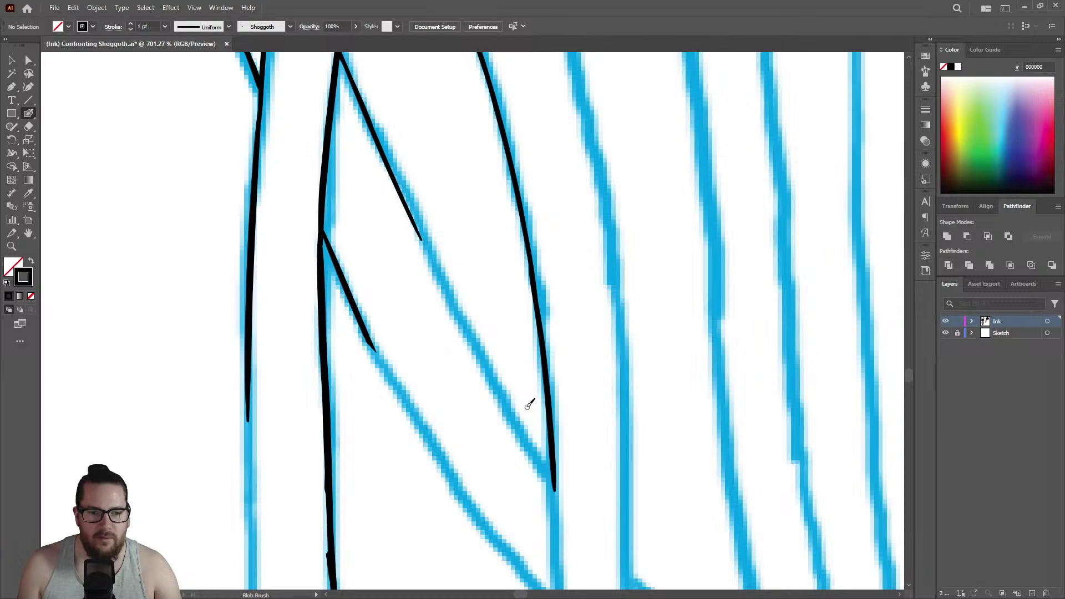
Extend the inner tentacle's left edge past the lower diagonal sketch line, cleaning up the stroke's end with the Eraser.
key(z)
alt+click(455, 320)
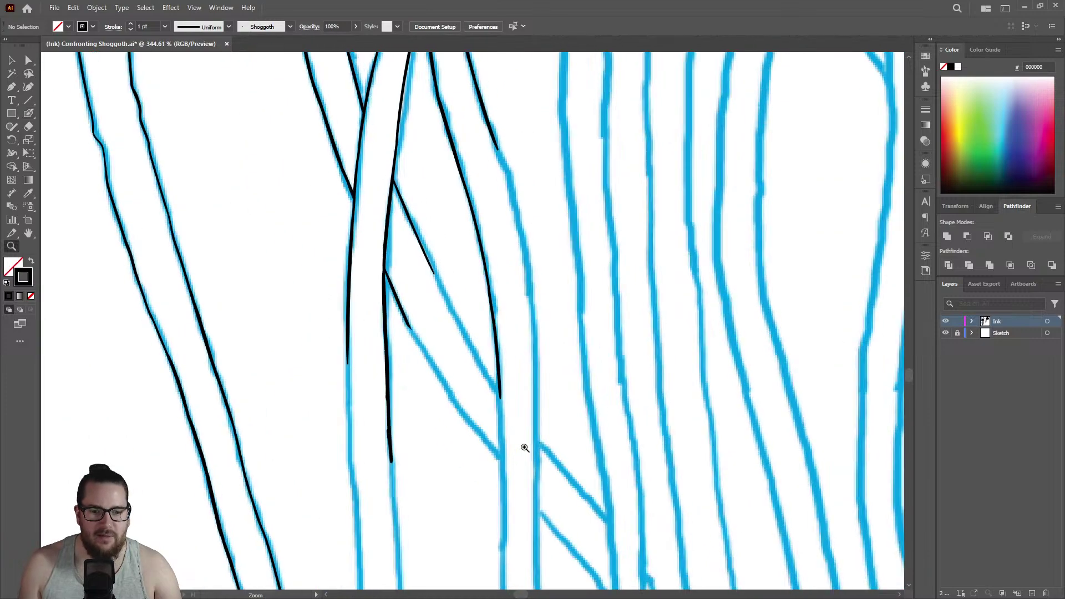
click(511, 452)
key(shift+b)
drag(487, 324, 487, 490)
key(shift+e)
mouse_move(467, 391)
mouse_down()
mouse_move(477, 420)
mouse_move(474, 390)
mouse_move(479, 507)
mouse_up()
key(shift+b)
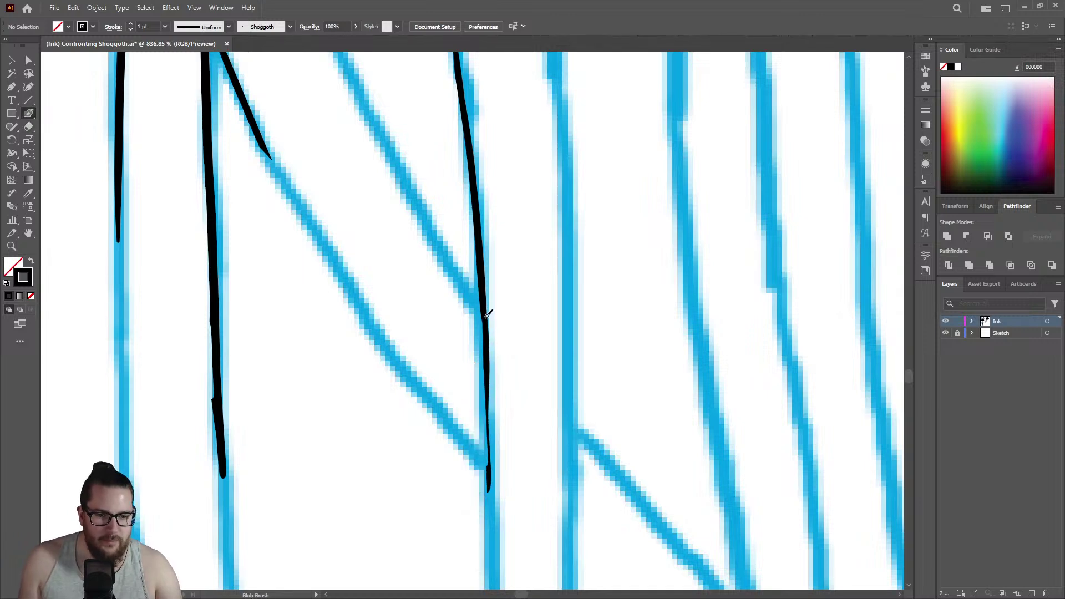
drag(490, 367, 489, 567)
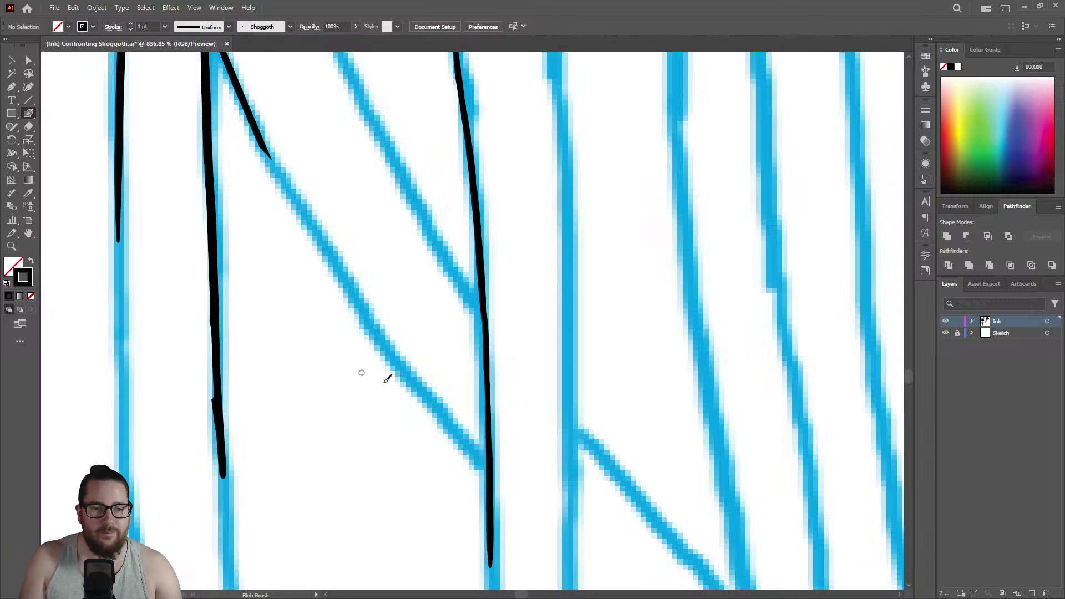
Extend the diagonal tentacle's upper edge down along the sketch toward the inner vertical tentacle with the Blob Brush.
key(z)
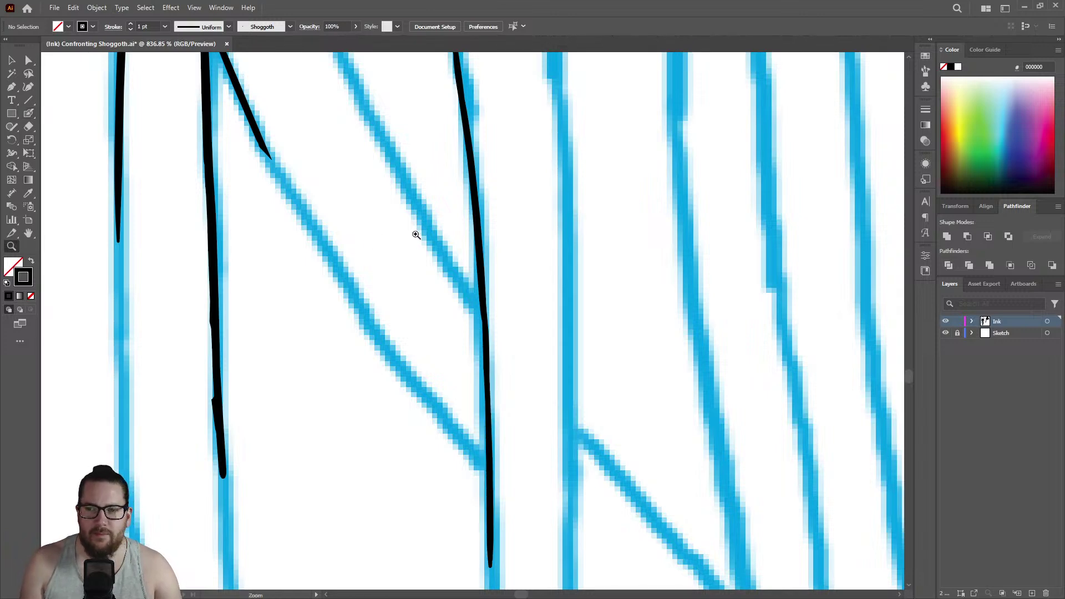
scroll(409, 240, down, 5)
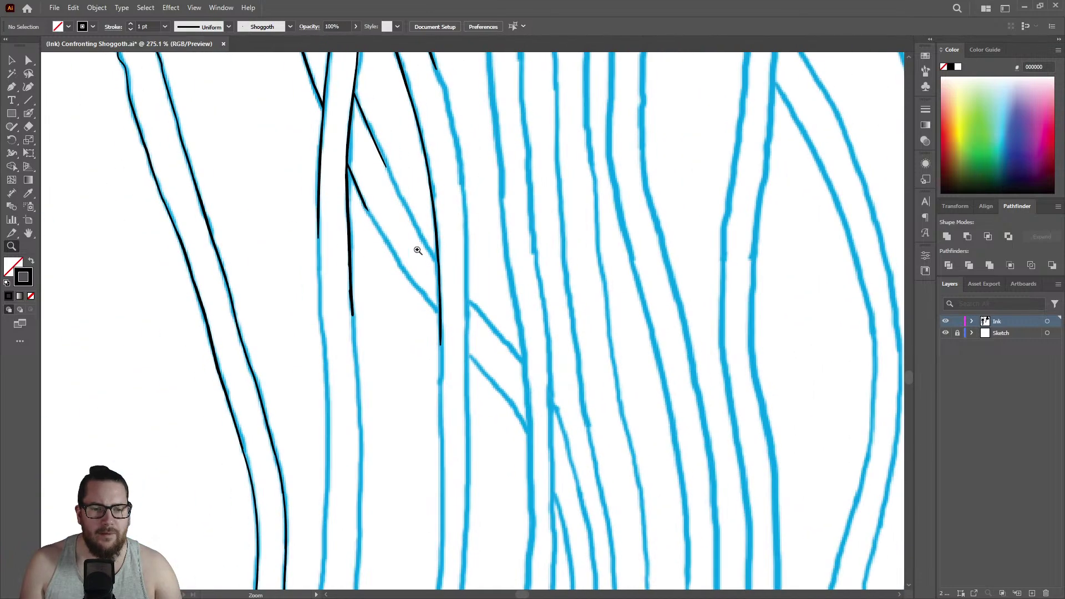
scroll(438, 310, up, 4)
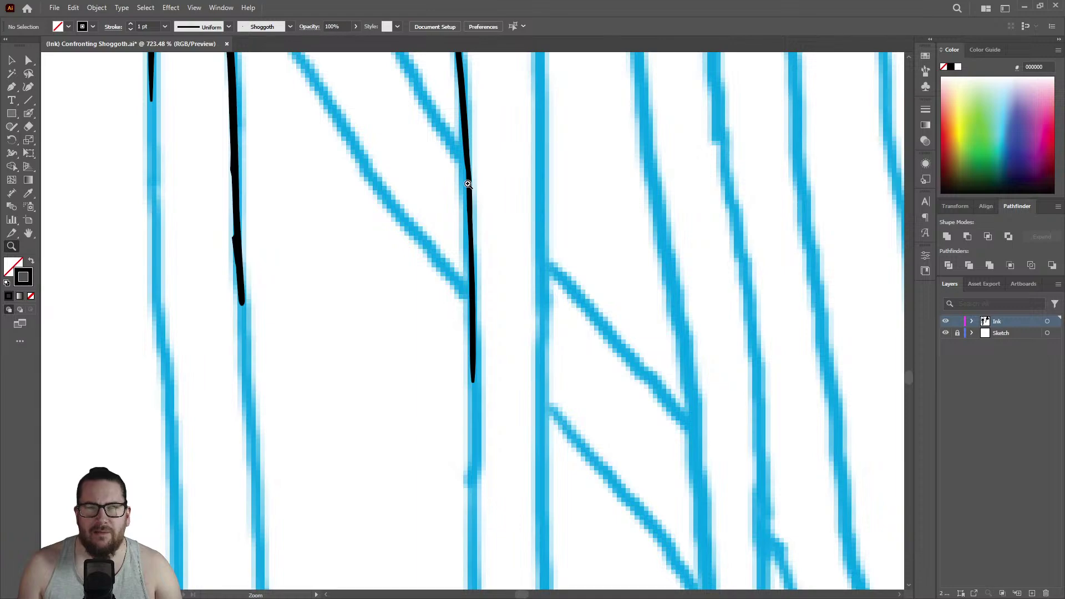
scroll(480, 284, down, 4)
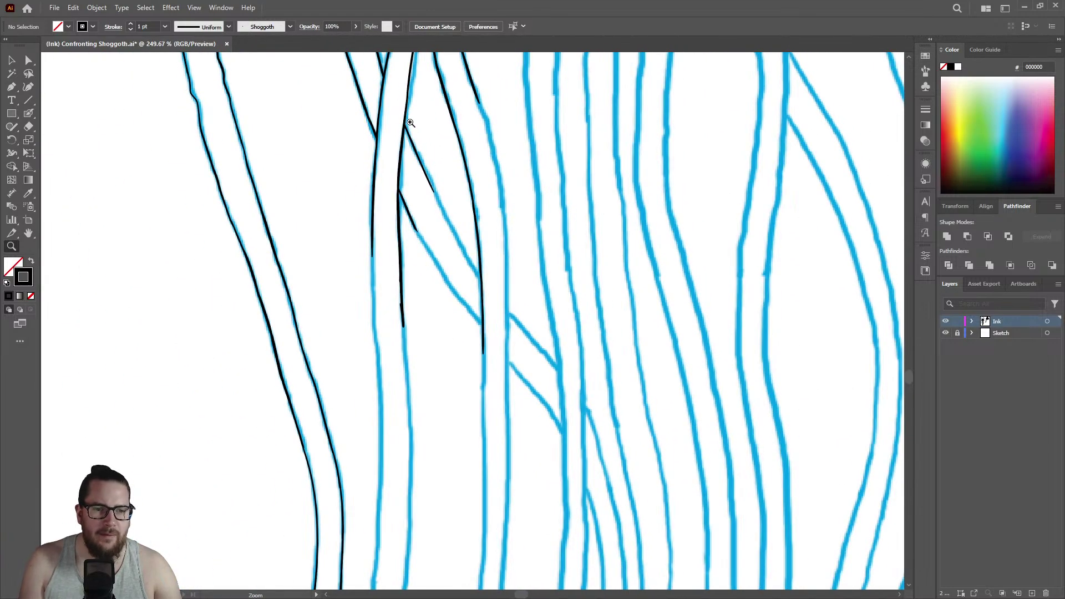
scroll(411, 127, up, 5)
key(shift+b)
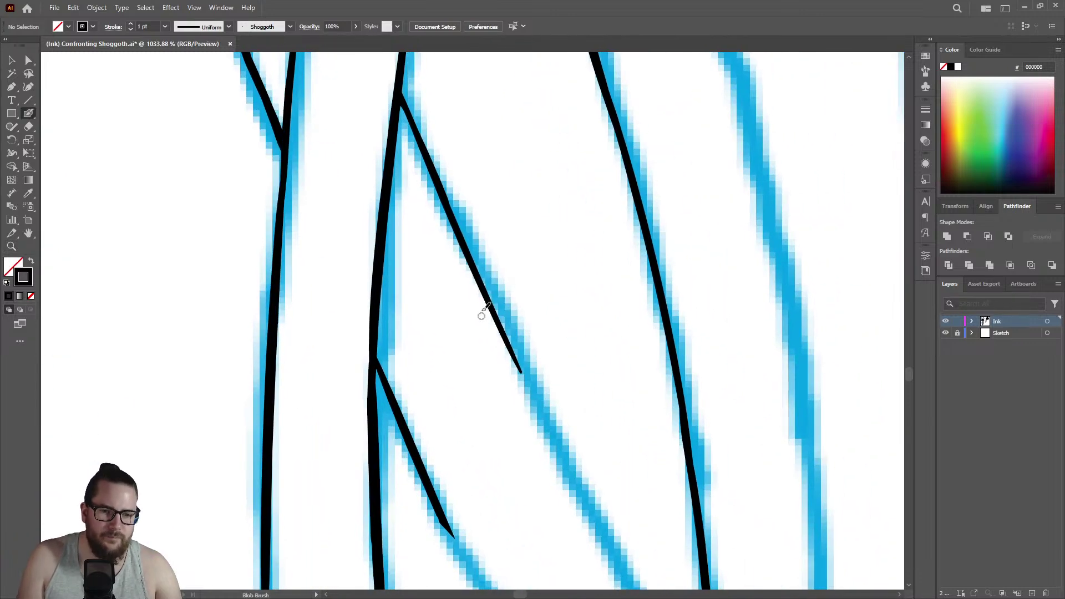
drag(491, 304, 609, 529)
Review the overall inking progress of the jellyfish and the central figure across the whole artboard.
key(z)
scroll(435, 288, down, 10)
scroll(466, 342, down, 6)
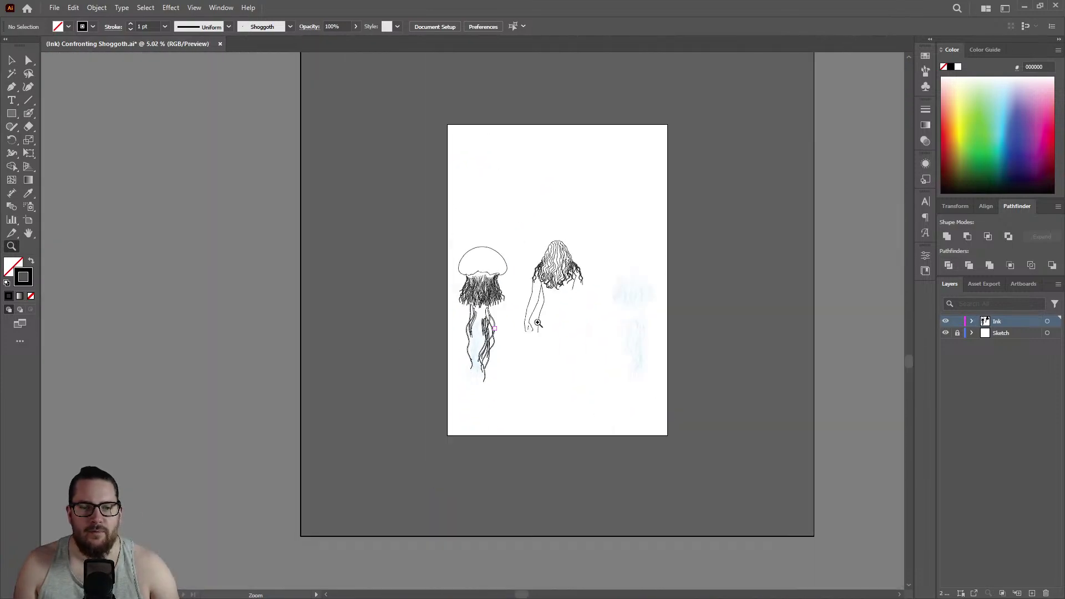
scroll(739, 309, up, 3)
scroll(397, 296, up, 3)
scroll(475, 290, down, 2)
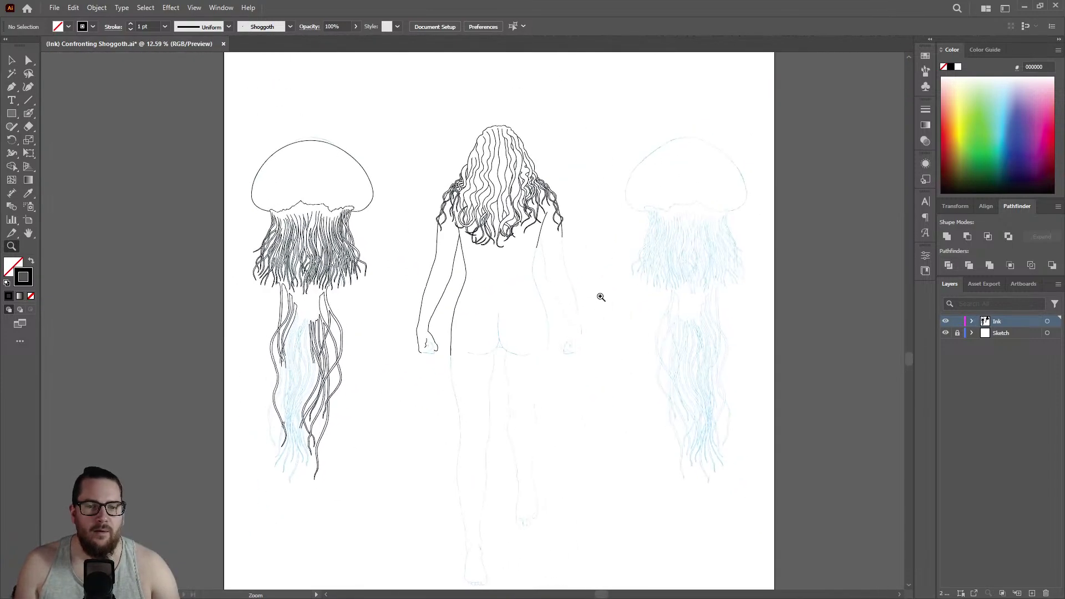
scroll(575, 295, up, 1)
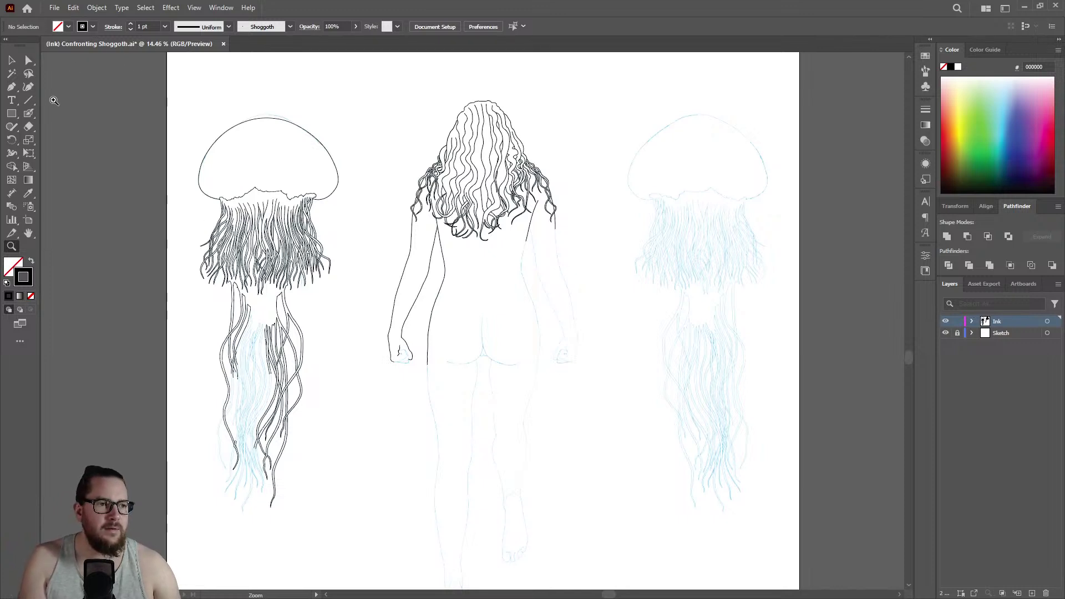
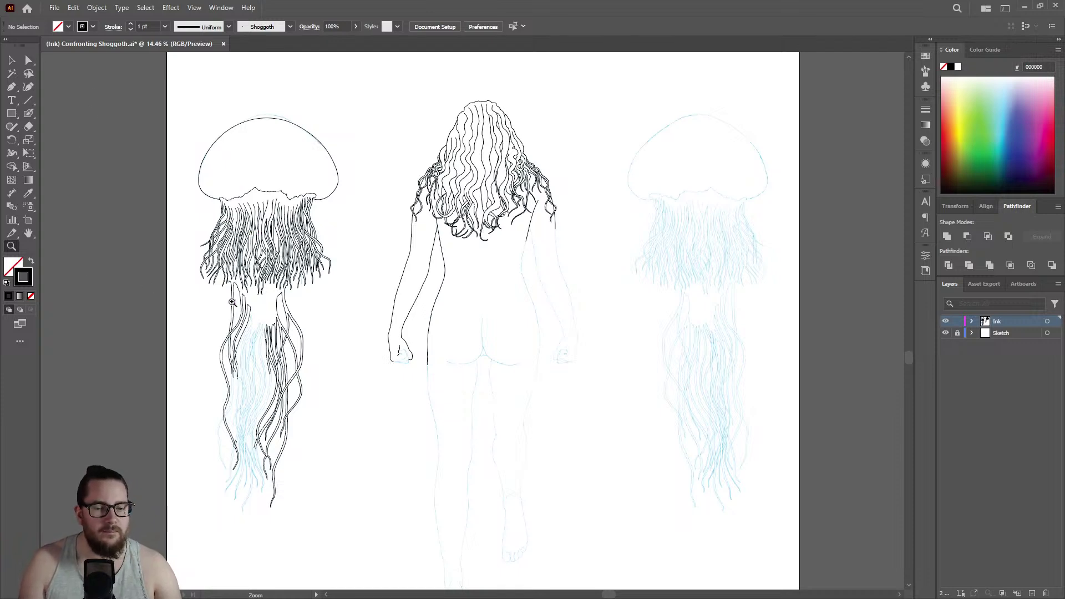
Thicken the diagonal tentacle's upper edge and join it to the inner vertical tentacle's left edge.
click(270, 256)
mouse_move(138, 346)
mouse_down()
mouse_move(216, 294)
mouse_move(277, 328)
mouse_move(131, 423)
mouse_move(367, 260)
mouse_move(261, 351)
mouse_move(487, 333)
mouse_move(510, 231)
mouse_move(470, 231)
mouse_move(345, 328)
mouse_move(447, 292)
mouse_up()
key(shift+b)
drag(373, 186, 494, 402)
Ink the continuation of the diagonal tentacle's upper edge on the far side of the inner vertical tentacle.
key(z)
mouse_move(462, 352)
mouse_down()
mouse_move(439, 302)
mouse_move(387, 340)
mouse_move(554, 423)
mouse_move(652, 397)
mouse_up()
key(shift+b)
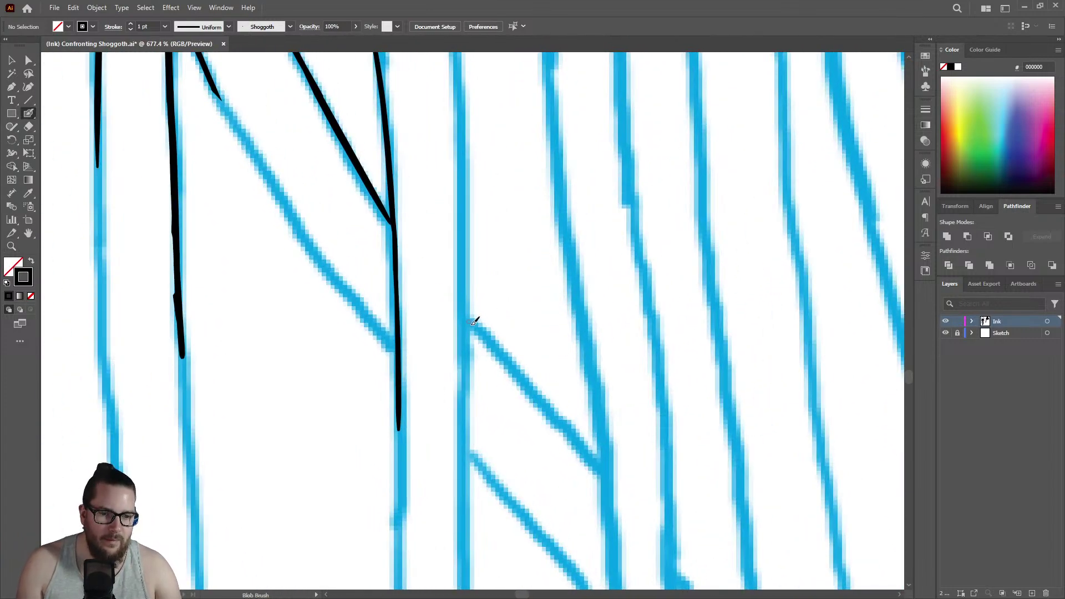
drag(466, 317, 591, 458)
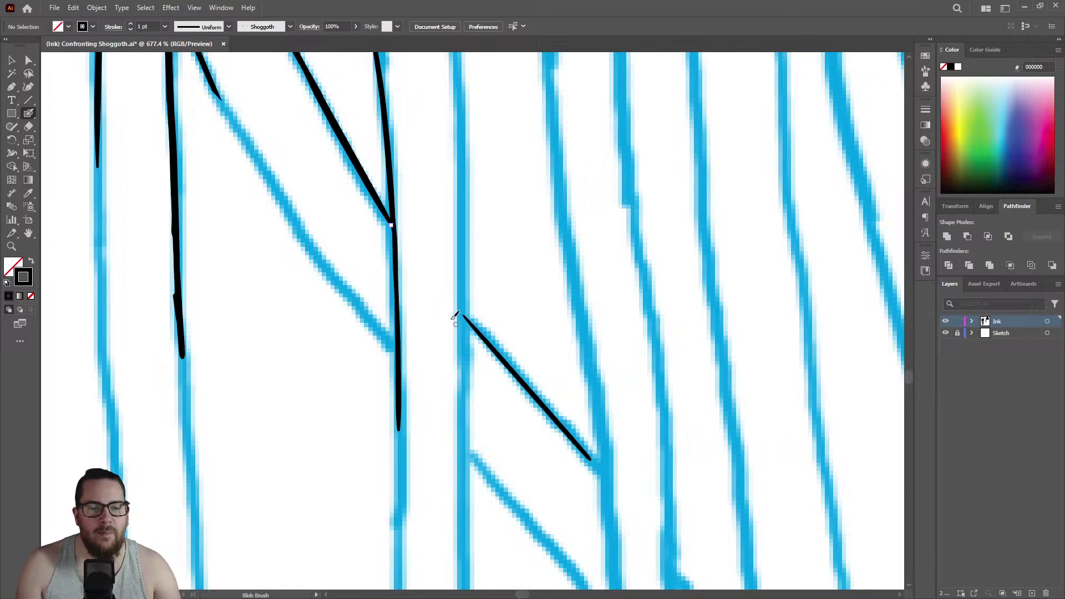
Extend the inner vertical tentacle's right edge down toward the diagonal tentacle's continuation with Blob Brush strokes.
key(z)
drag(427, 253, 363, 243)
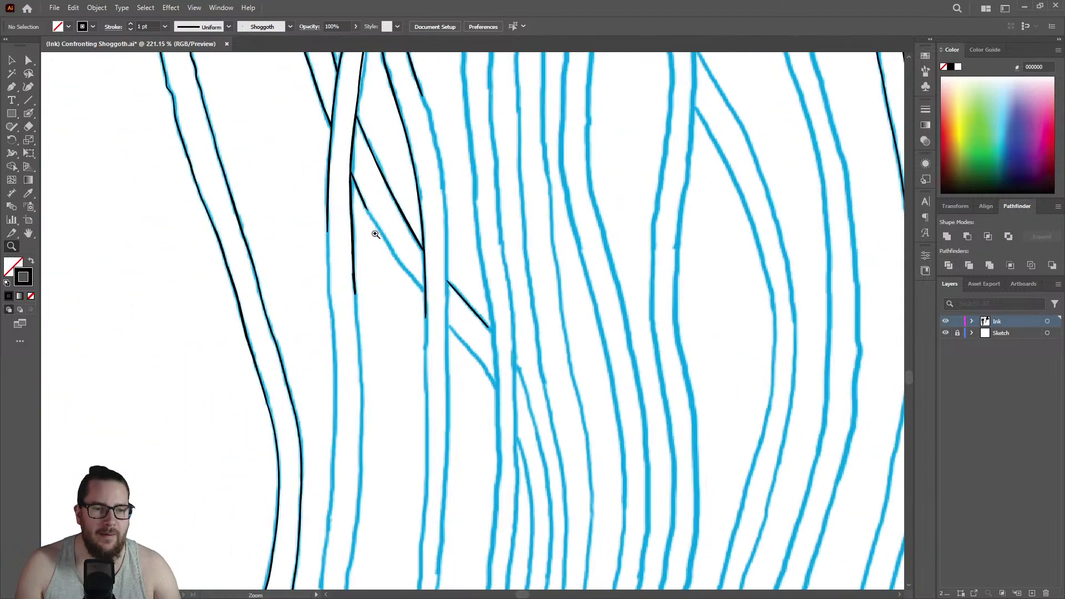
drag(415, 72, 585, 64)
key(shift+b)
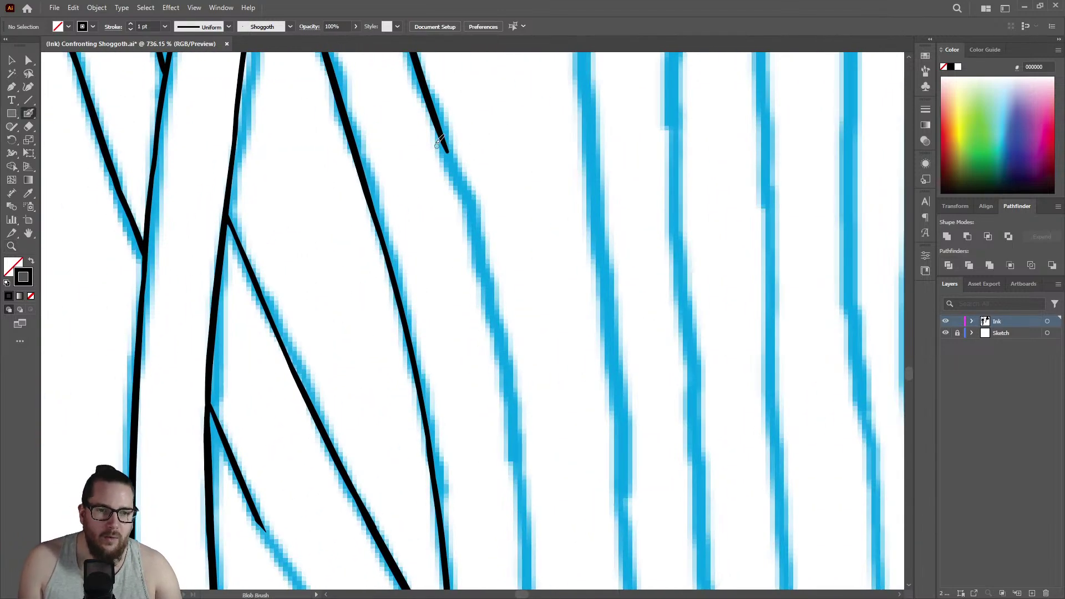
mouse_move(445, 140)
mouse_down()
mouse_move(491, 274)
mouse_move(506, 385)
mouse_up()
key(z)
mouse_move(482, 238)
mouse_down()
mouse_move(432, 209)
mouse_move(527, 354)
mouse_move(528, 336)
mouse_move(649, 316)
mouse_up()
key(shift+b)
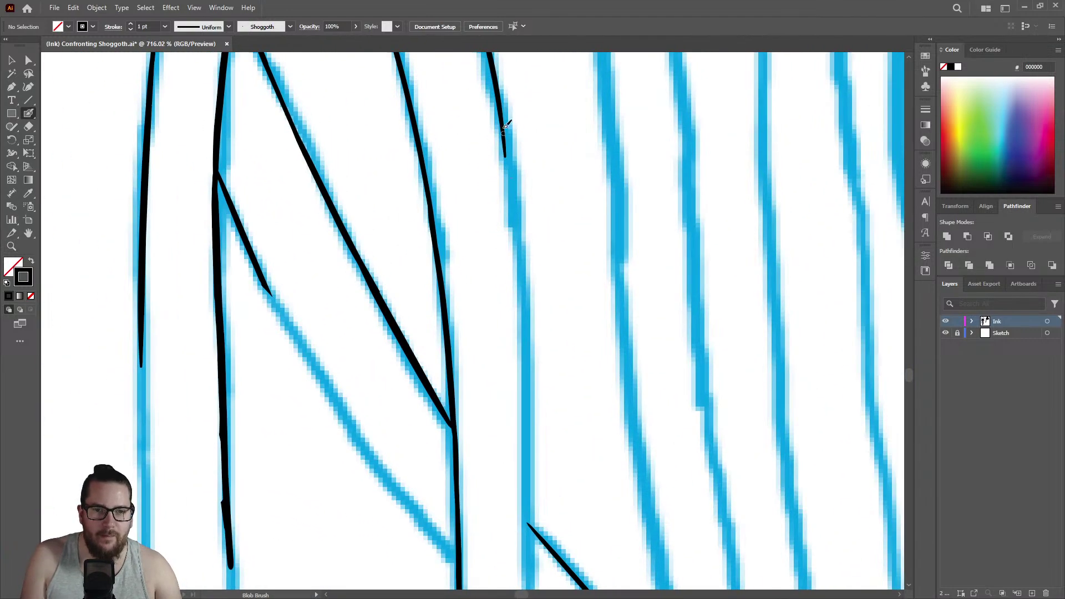
drag(508, 145, 530, 468)
Trim the lower part of the inner tentacle's right edge with the Eraser and redraw it past the diagonal junction.
key(z)
mouse_move(534, 304)
mouse_down()
mouse_move(559, 404)
mouse_move(542, 258)
mouse_up()
key(shift+e)
drag(535, 128, 525, 361)
key(shift+b)
drag(512, 119, 506, 577)
Ink the diagonal tentacle's lower edge down to the inner vertical tentacle's left edge, replacing the first short stroke.
key(z)
mouse_move(507, 302)
mouse_down()
mouse_move(447, 297)
mouse_move(317, 320)
mouse_up()
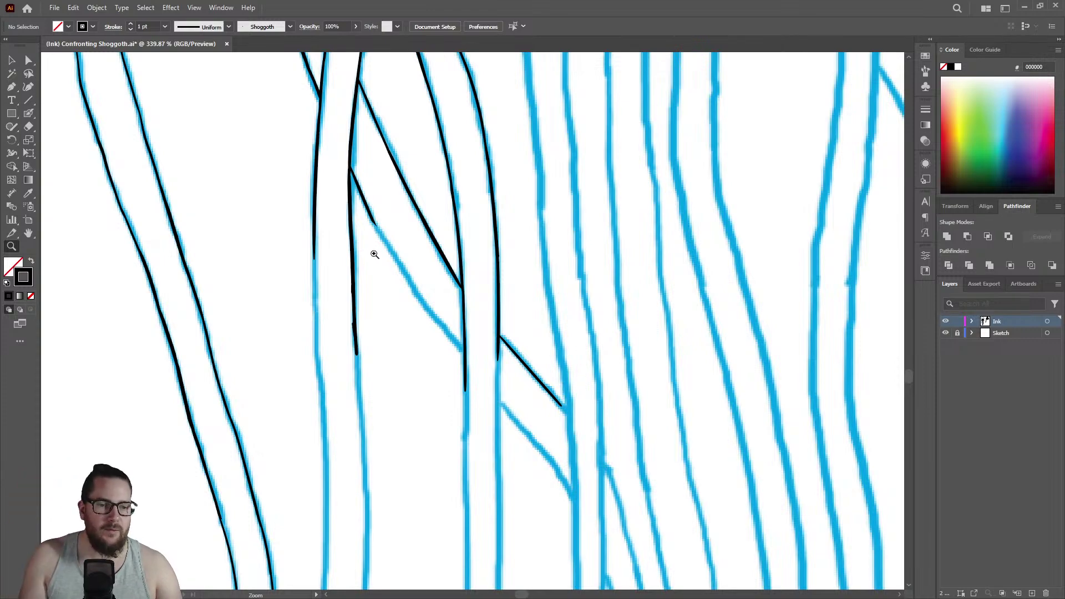
drag(430, 338, 492, 278)
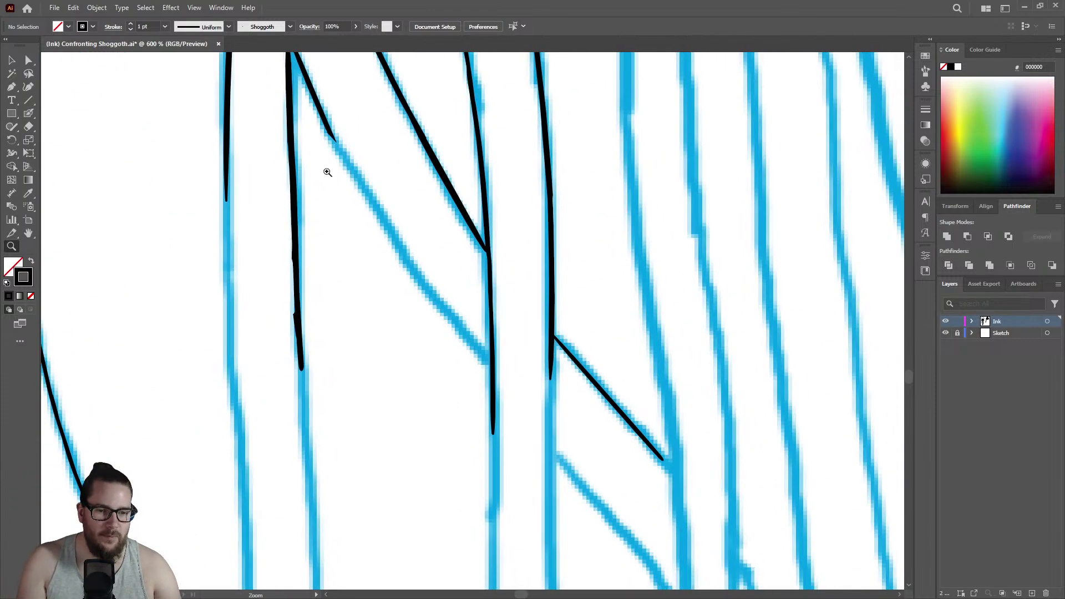
drag(322, 171, 361, 143)
key(shift+b)
drag(326, 101, 356, 162)
right_click(351, 158)
click(339, 121)
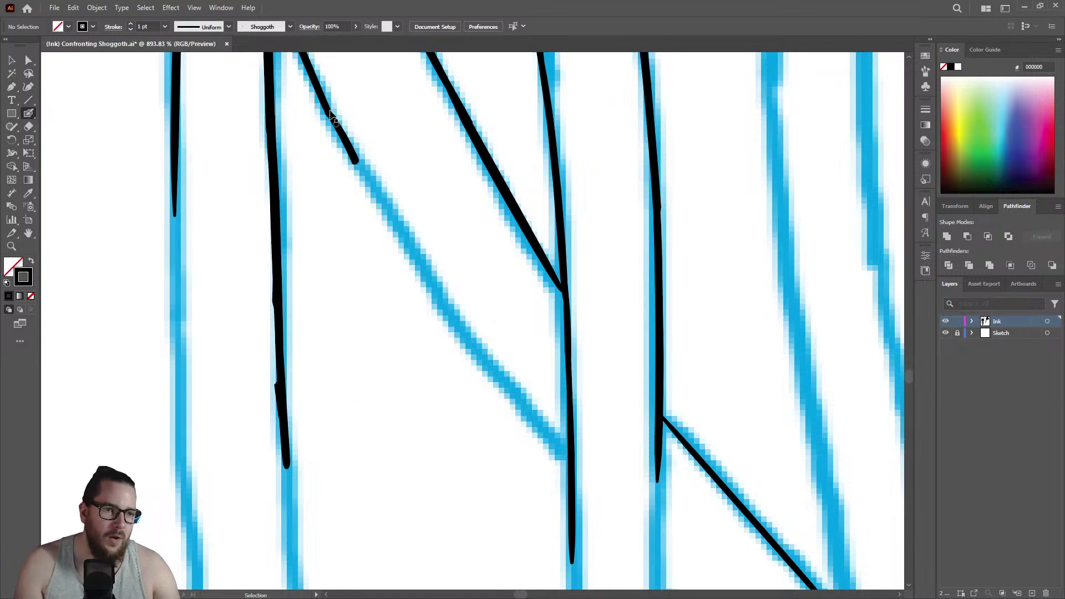
key(ctrl+z)
mouse_move(324, 95)
mouse_down()
mouse_move(438, 299)
mouse_move(569, 455)
mouse_up()
Erase the last stretch of the diagonal tentacle's lower edge just before the inner vertical tentacle.
key(z)
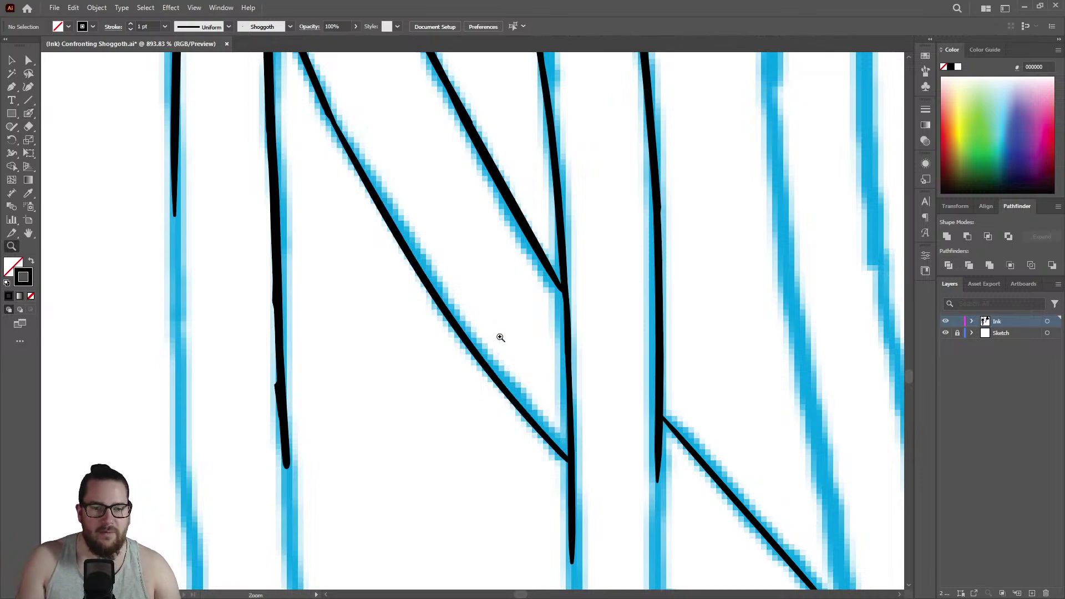
drag(497, 340, 303, 352)
scroll(659, 397, up, 3)
scroll(409, 185, up, 3)
key(shift+e)
mouse_move(416, 287)
mouse_down()
mouse_move(430, 267)
mouse_move(437, 286)
mouse_move(437, 268)
mouse_move(427, 274)
mouse_move(401, 221)
mouse_up()
Extend the inner vertical tentacle's right edge past the lower diagonal sketch line, redoing the first Blob Brush stroke.
key(z)
drag(463, 247, 380, 254)
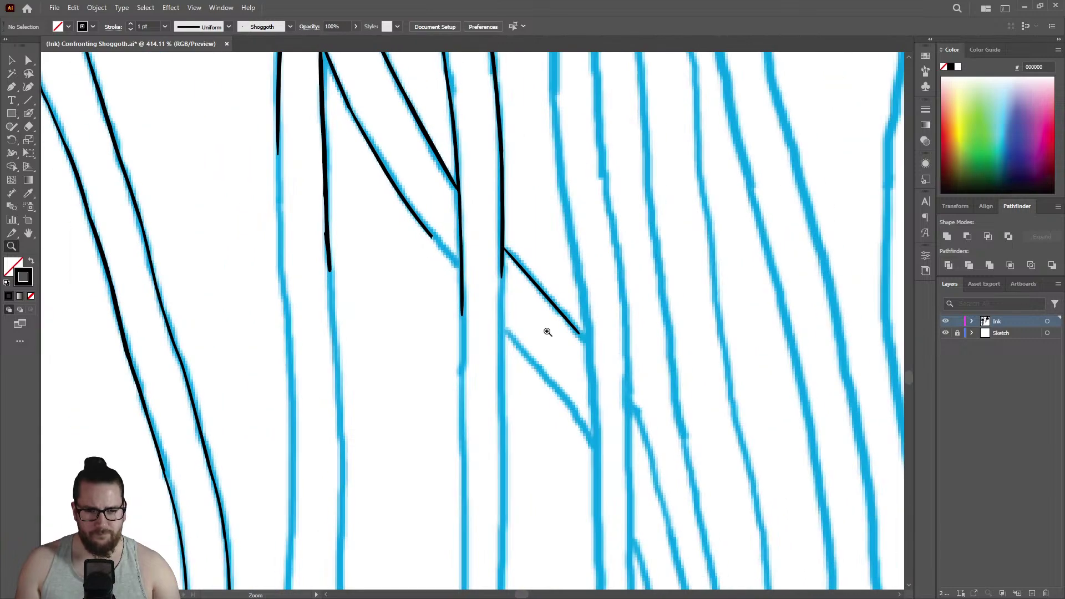
drag(549, 335, 656, 290)
key(shift+b)
drag(458, 207, 456, 514)
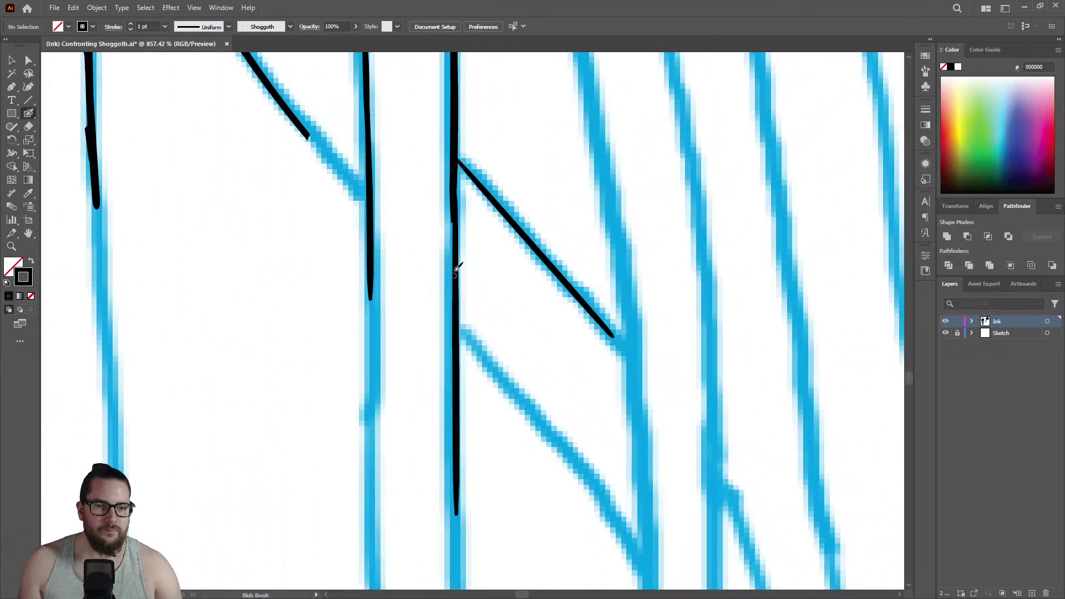
key(ctrl+z)
drag(456, 177, 453, 480)
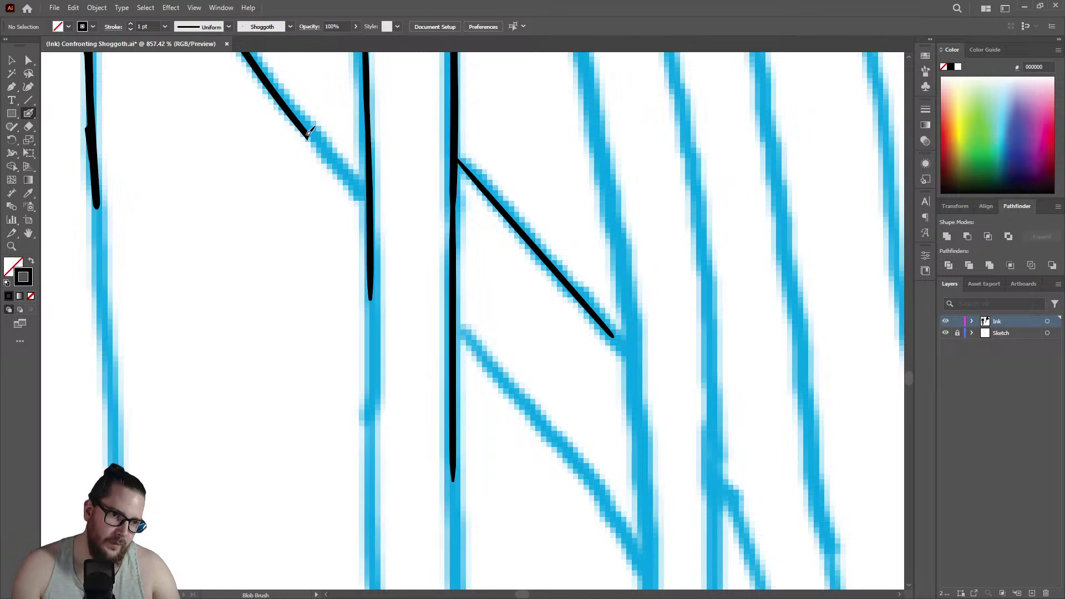
Reconnect the diagonal tentacle's lower edge to the inner vertical tentacle and start its continuation on the other side with the Blob Brush.
drag(319, 144, 367, 207)
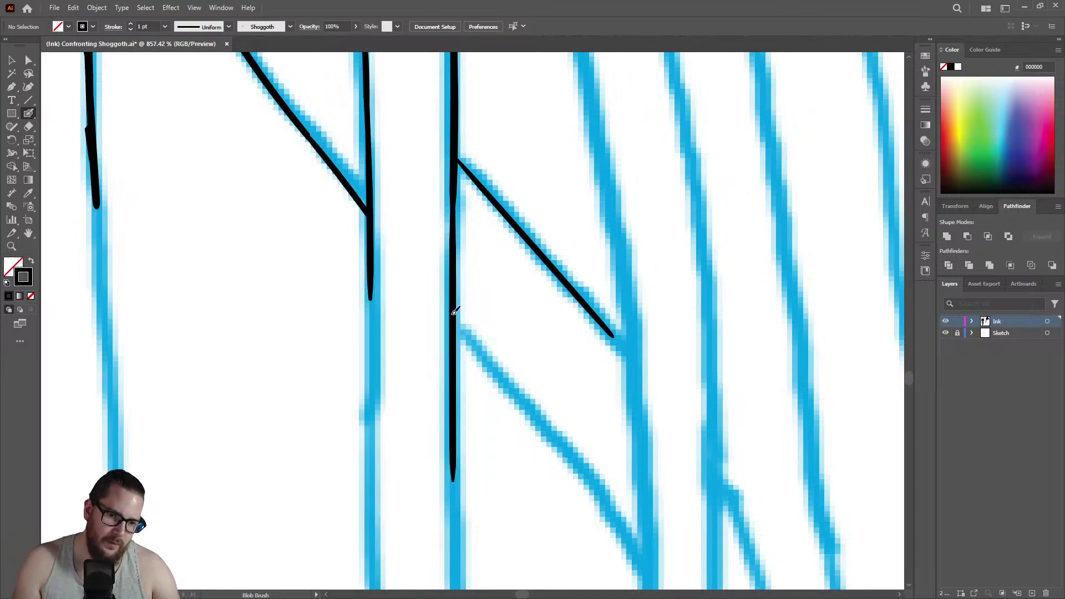
drag(465, 327, 533, 412)
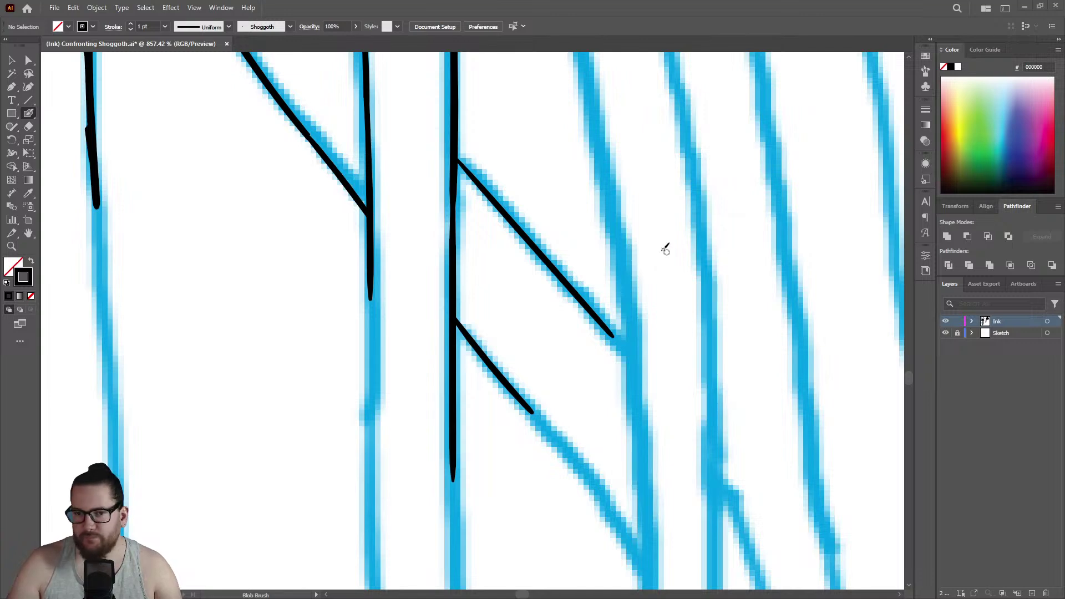
click(517, 206)
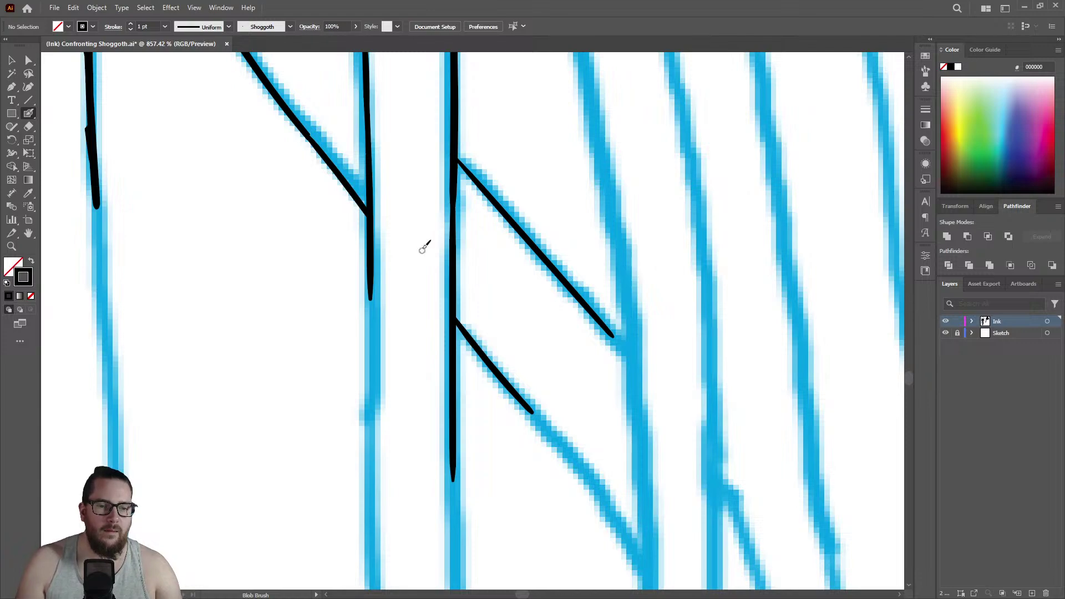
Ink the left edge of the next vertical tentacle, running past the ends of both diagonal sketch lines.
key(z)
scroll(389, 266, down, 5)
scroll(503, 326, up, 5)
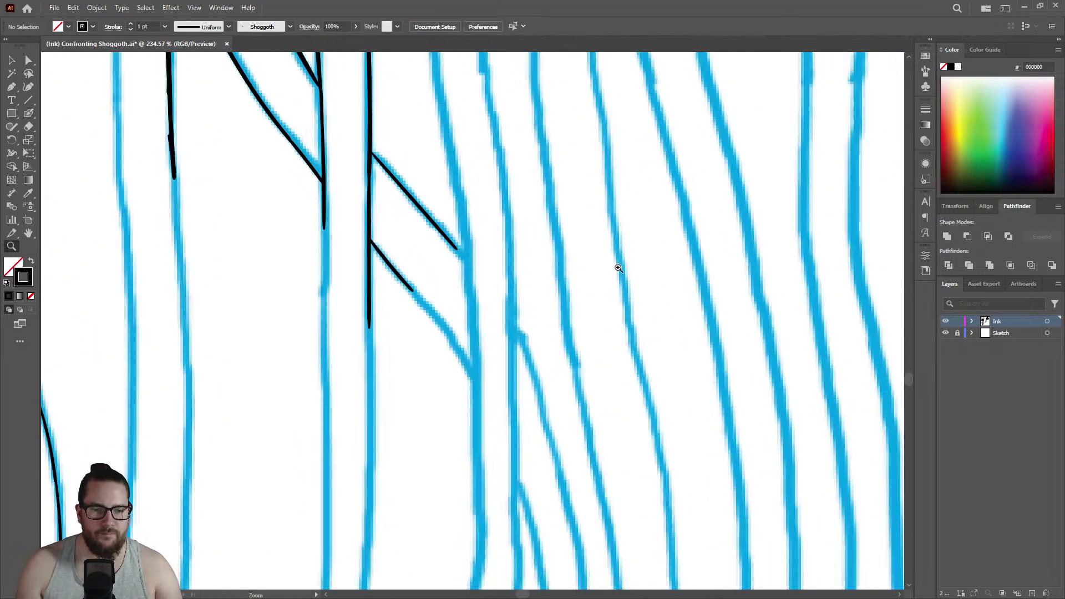
key(shift+b)
mouse_move(432, 106)
mouse_down()
mouse_move(451, 215)
mouse_move(466, 492)
mouse_up()
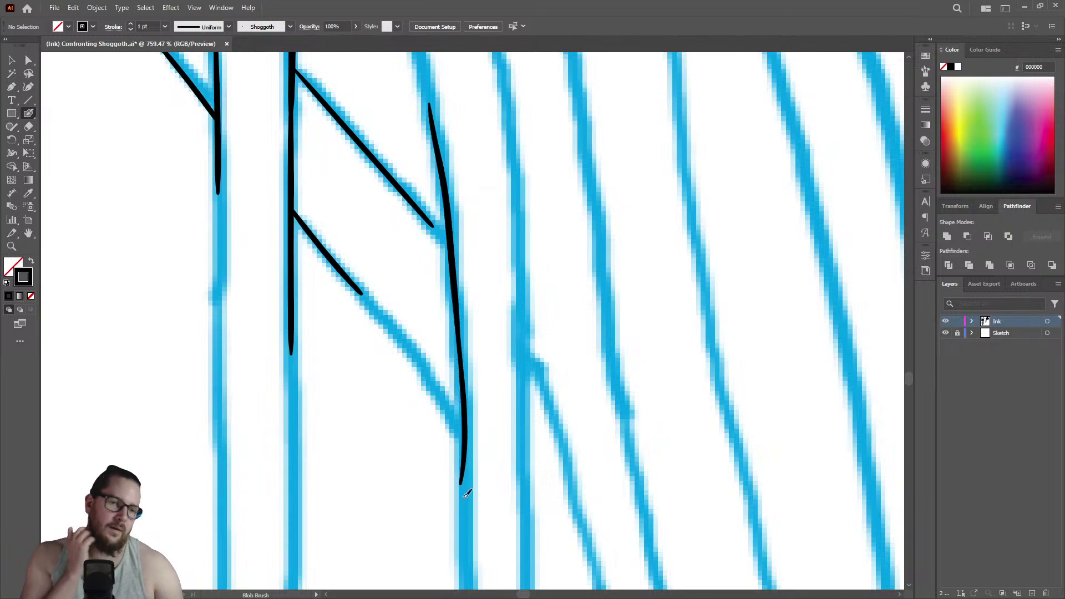
Trim the lower part of that left edge with the Eraser and redraw it past the lower diagonal junction.
key(shift+e)
drag(464, 361, 469, 507)
mouse_move(452, 447)
mouse_down()
mouse_move(515, 444)
mouse_move(523, 426)
mouse_move(468, 517)
mouse_move(459, 442)
mouse_up()
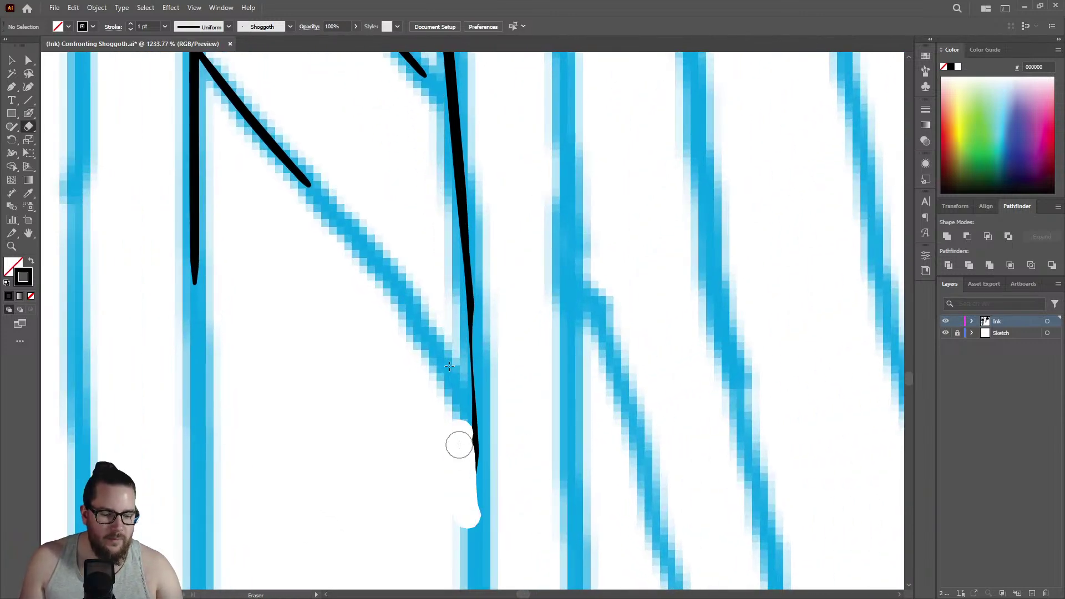
key(shift+b)
drag(466, 207, 478, 548)
Join the diagonal tentacle's upper edge to the newly inked vertical edge and extend its lower edge toward the same line.
key(z)
alt+click(452, 233)
alt+click(453, 233)
drag(453, 234, 458, 210)
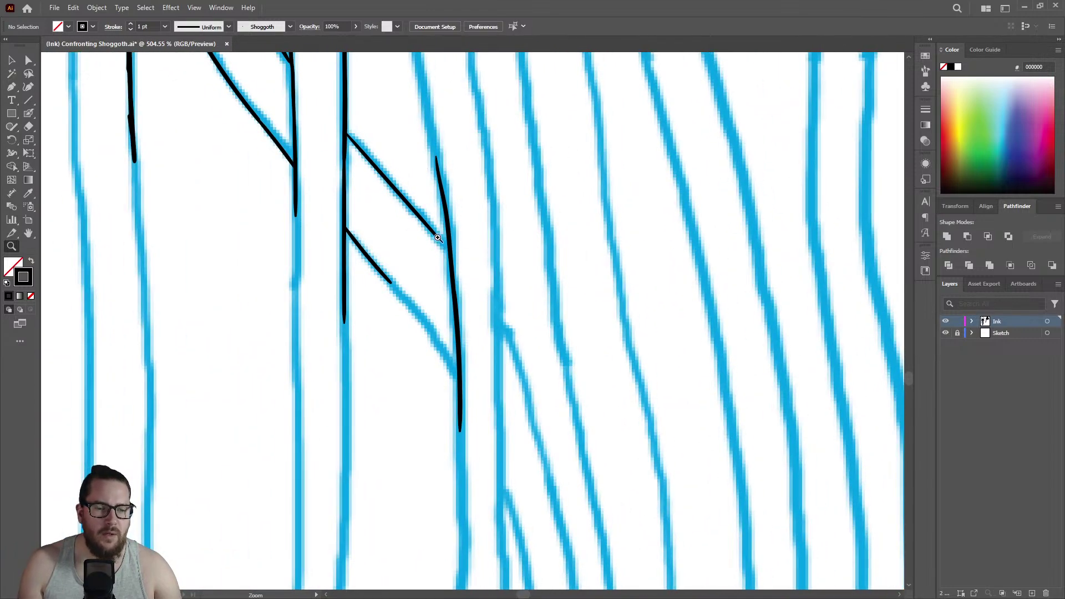
drag(411, 332, 513, 285)
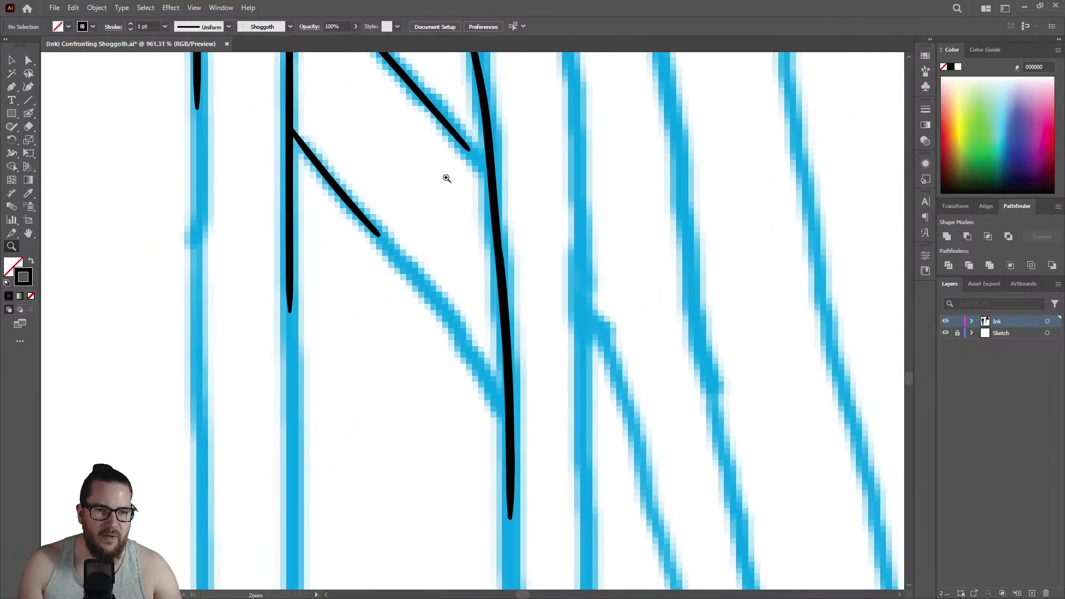
drag(448, 181, 489, 164)
key(shift+b)
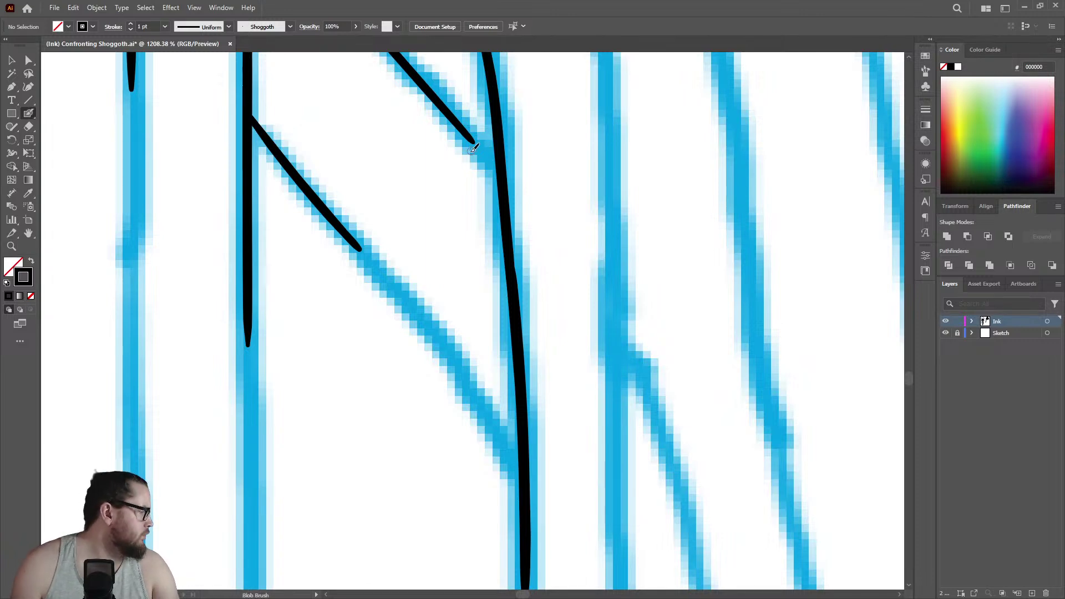
drag(470, 132, 498, 162)
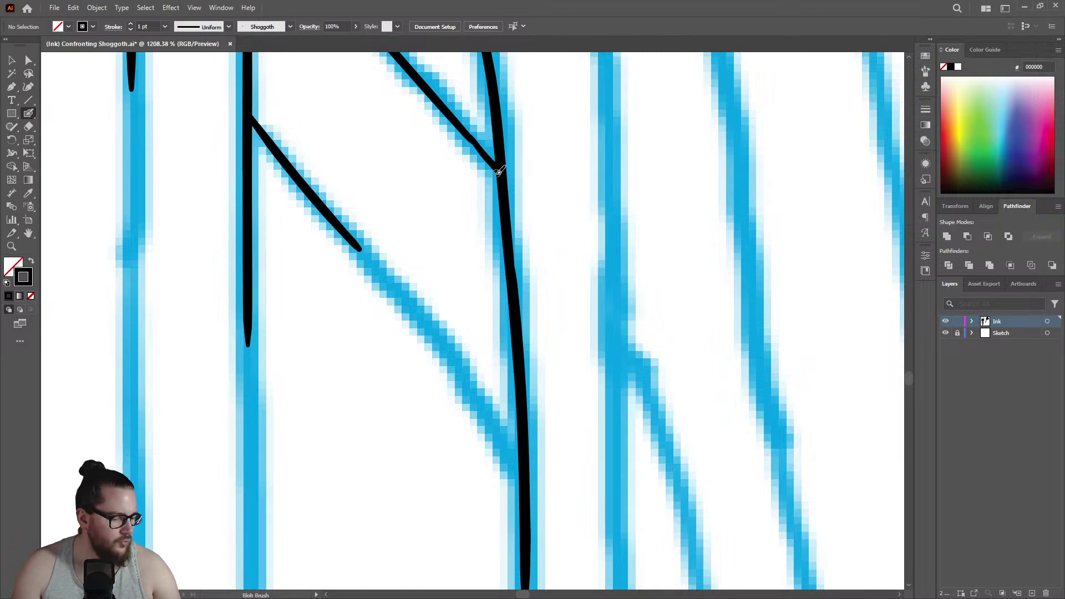
drag(372, 257, 476, 390)
Connect the diagonal tentacle's lower edge to the vertical tentacle's left edge, redoing the first Blob Brush stroke.
key(z)
drag(440, 257, 235, 297)
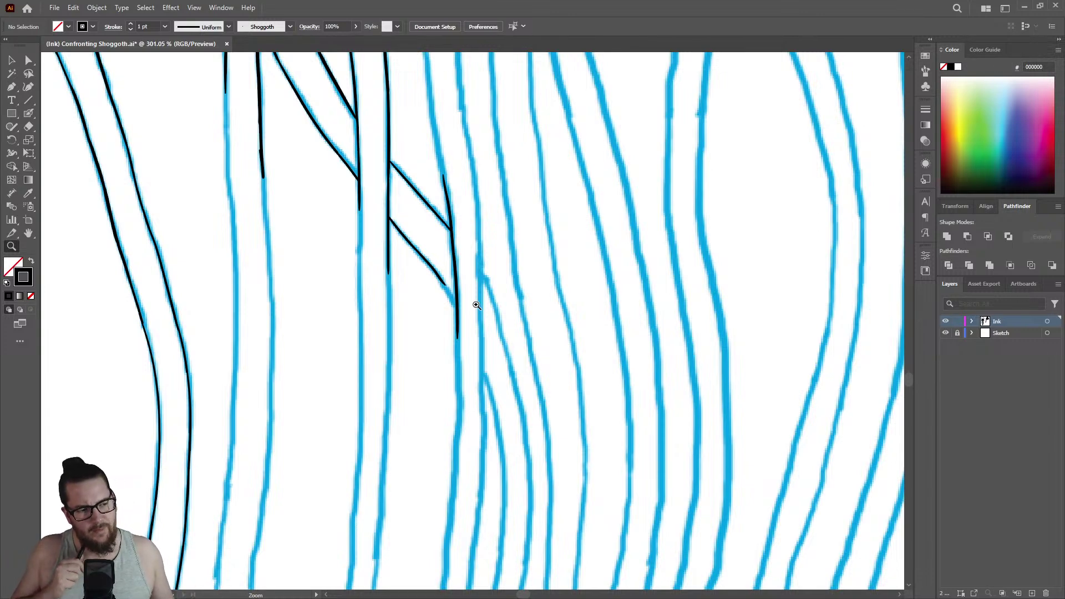
drag(440, 294, 684, 230)
key(shift+b)
drag(460, 240, 519, 333)
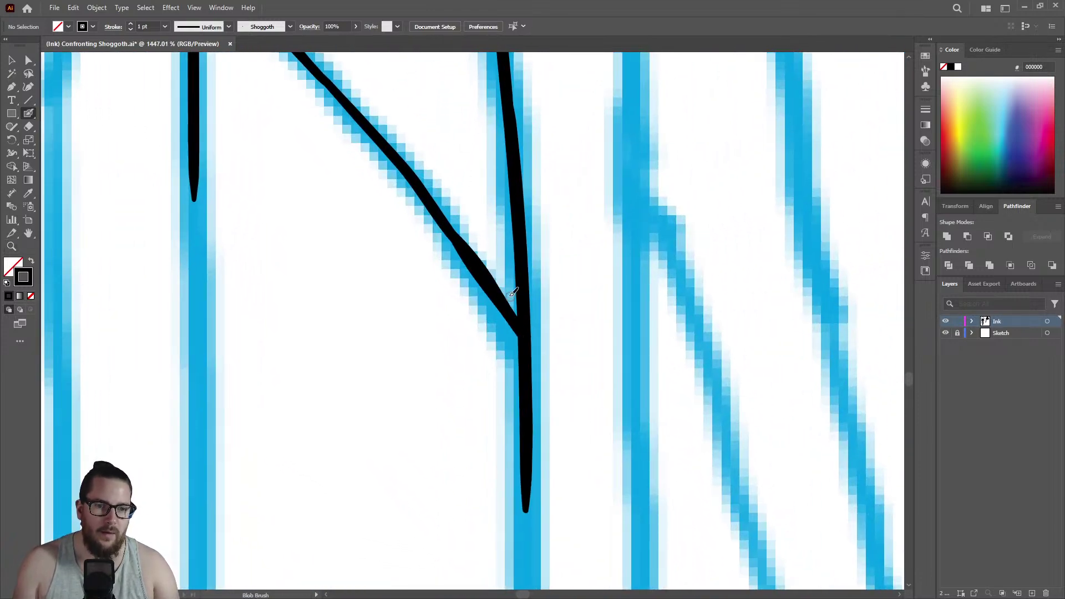
key(ctrl+z)
drag(465, 250, 522, 336)
Ink the same vertical tentacle's right edge down to where the second thin sketch line branches off.
mouse_move(503, 292)
mouse_down()
mouse_move(309, 302)
mouse_move(346, 332)
mouse_up()
mouse_move(530, 192)
mouse_down()
mouse_move(563, 171)
mouse_move(565, 133)
mouse_up()
mouse_move(521, 105)
mouse_down()
mouse_move(538, 232)
mouse_move(537, 415)
mouse_up()
key(z)
mouse_move(527, 280)
mouse_down()
mouse_move(507, 368)
mouse_move(651, 340)
mouse_move(742, 304)
mouse_up()
key(shift+b)
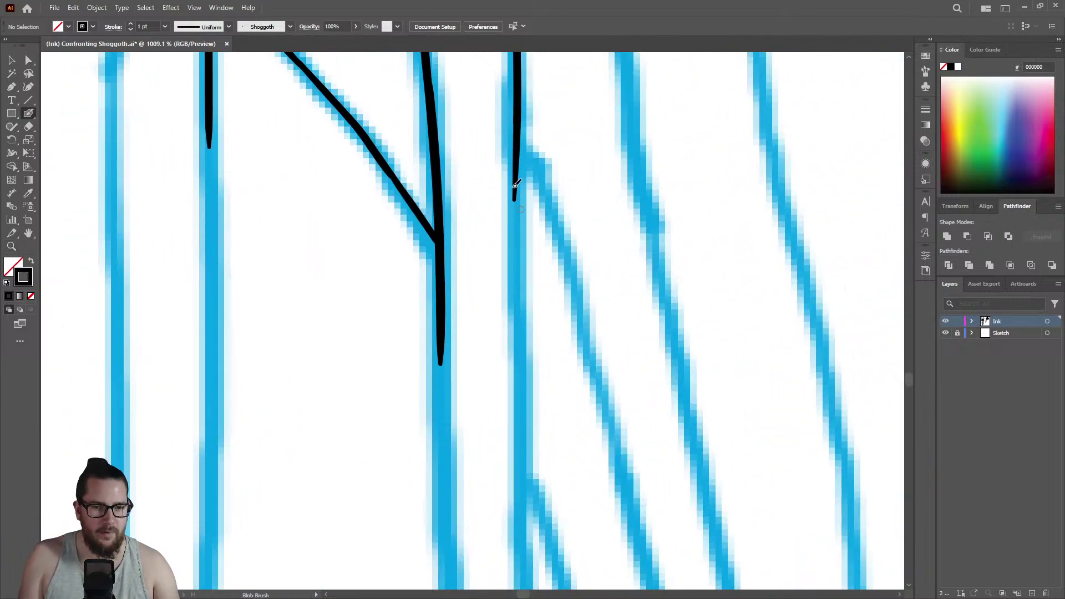
mouse_move(520, 154)
mouse_down()
mouse_move(518, 413)
mouse_move(514, 483)
mouse_up()
Thicken the uneven stroke joints on both edges of the outermost left tentacle, just above its bend, with the Blob Brush.
key(z)
drag(507, 282, 266, 321)
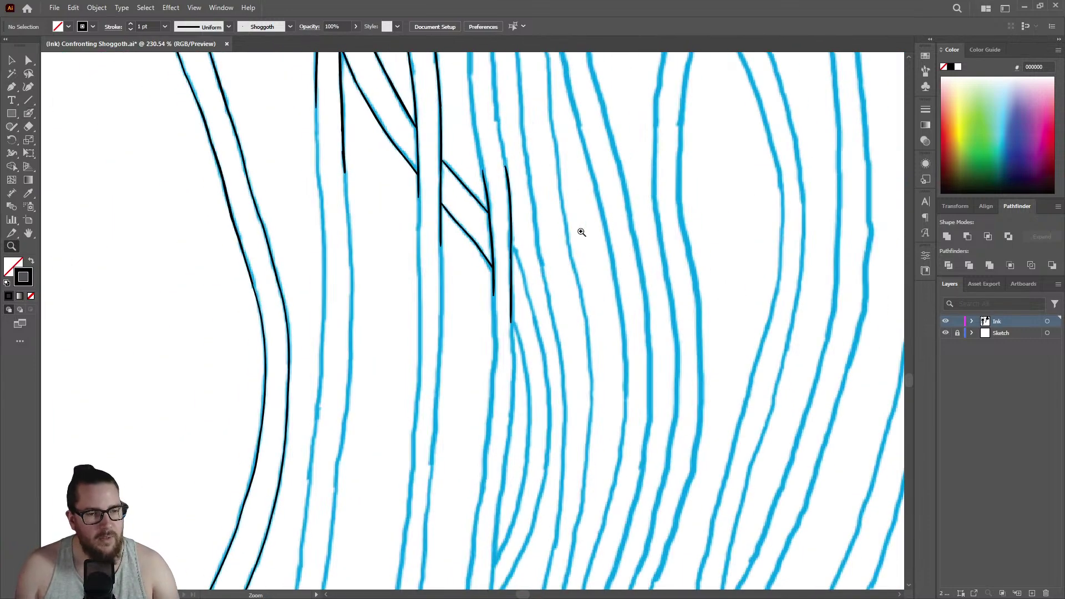
drag(237, 292, 428, 207)
mouse_move(213, 279)
mouse_down()
mouse_move(266, 261)
mouse_move(307, 191)
mouse_move(360, 260)
mouse_move(415, 513)
mouse_up()
key(shift+b)
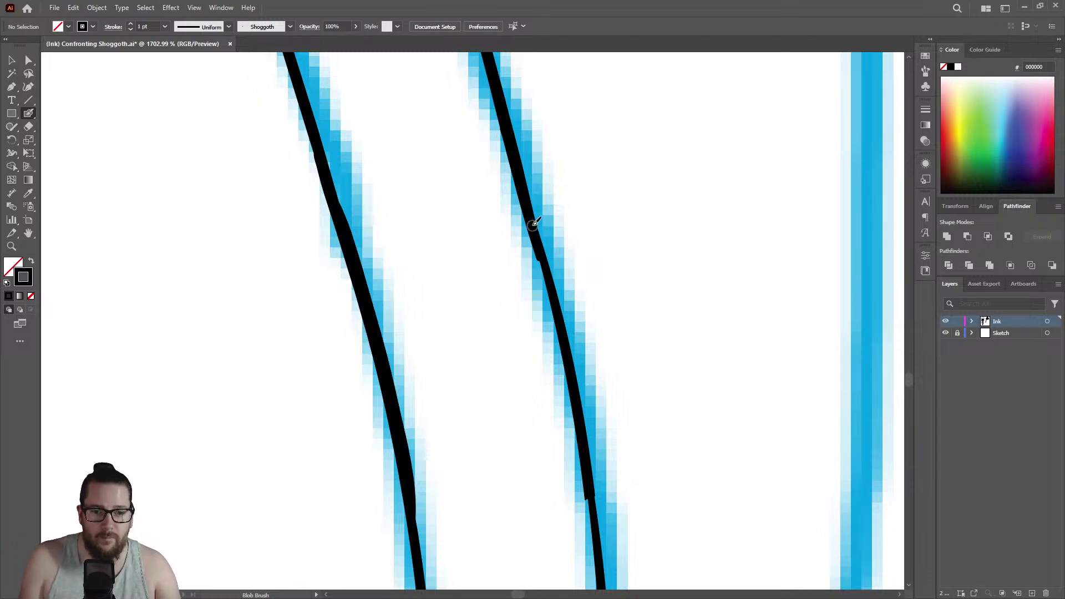
drag(544, 250, 589, 467)
scroll(565, 318, down, 3)
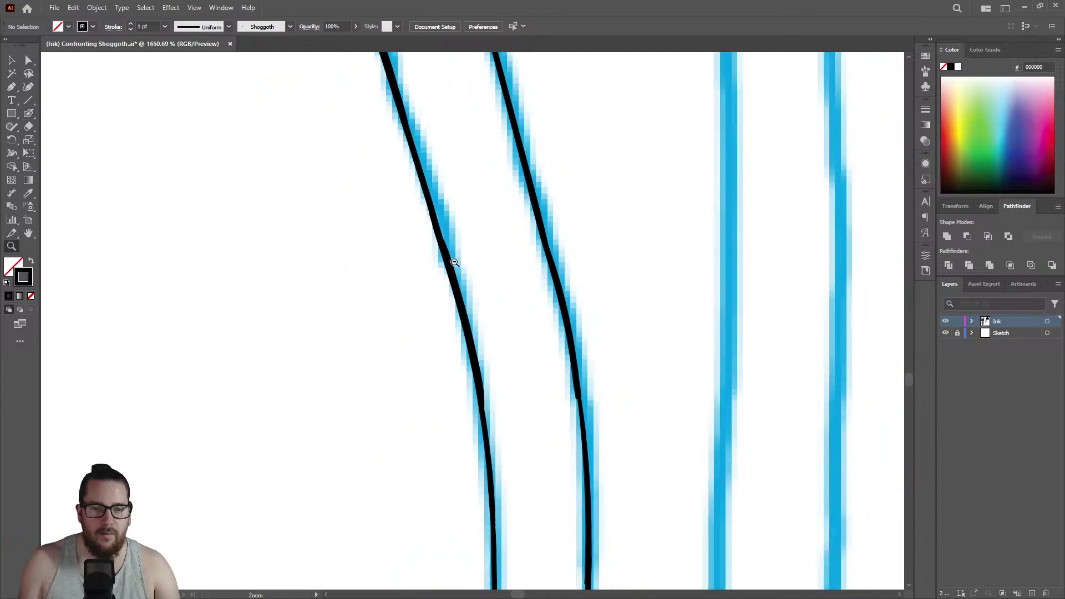
scroll(551, 392, up, 3)
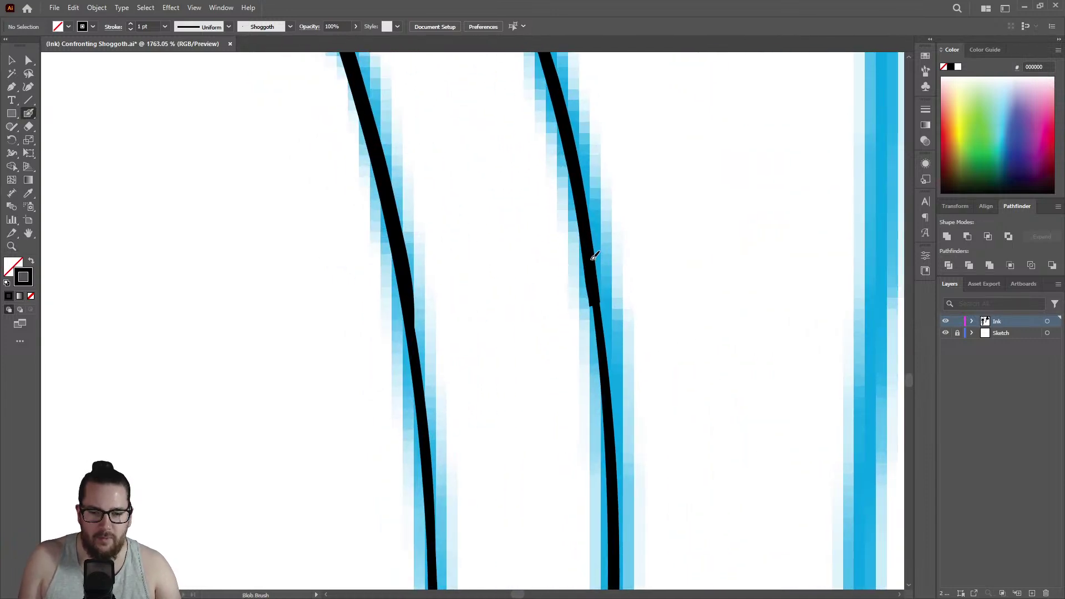
drag(600, 291, 612, 450)
drag(411, 298, 431, 470)
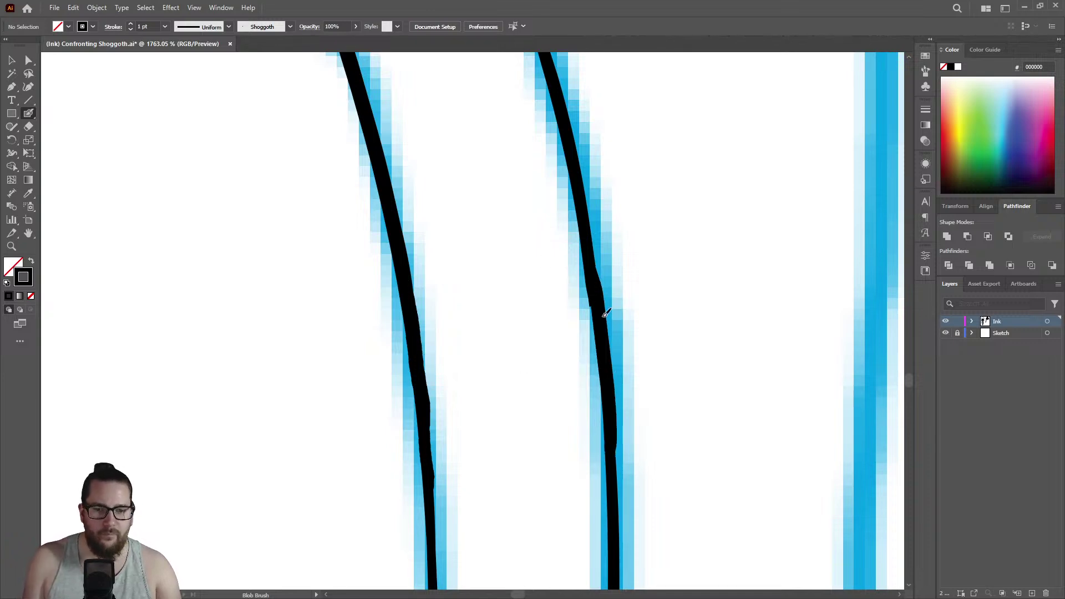
Shave the excess ink off the outermost left tentacle's thickened edges with the Eraser to smooth their contours.
key(shift+e)
drag(617, 264, 638, 469)
key(z)
mouse_move(625, 314)
mouse_down()
mouse_move(587, 376)
mouse_move(716, 350)
mouse_move(598, 281)
mouse_move(642, 207)
mouse_move(623, 288)
mouse_move(628, 356)
mouse_up()
key(shift+b)
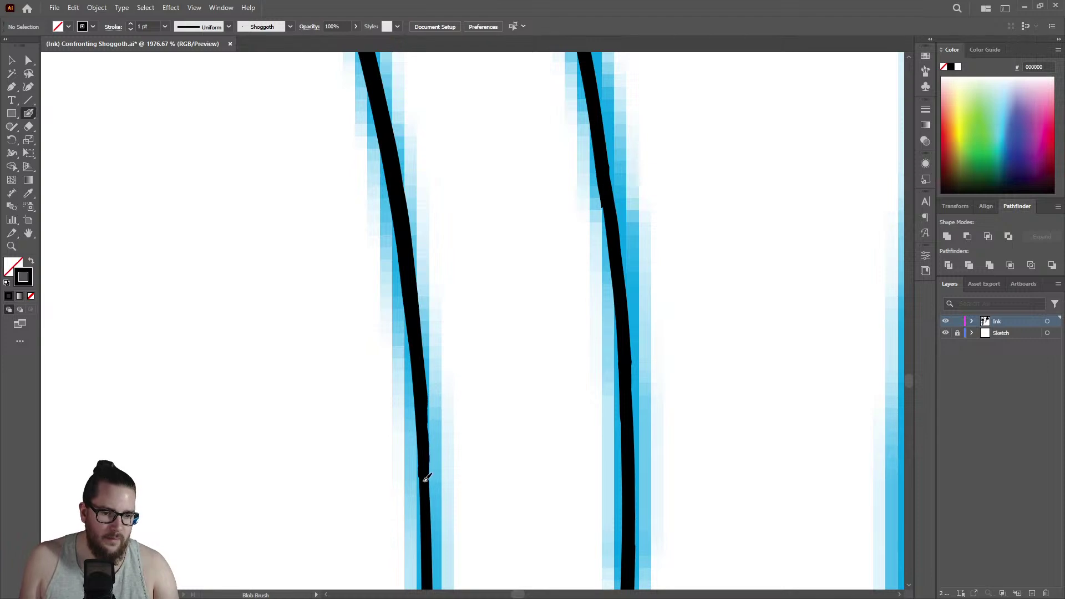
Start inking the upper edge of the narrow tentacle emerging from the right edge of the newly inked vertical tentacle.
key(z)
drag(433, 411, 185, 392)
drag(490, 363, 339, 366)
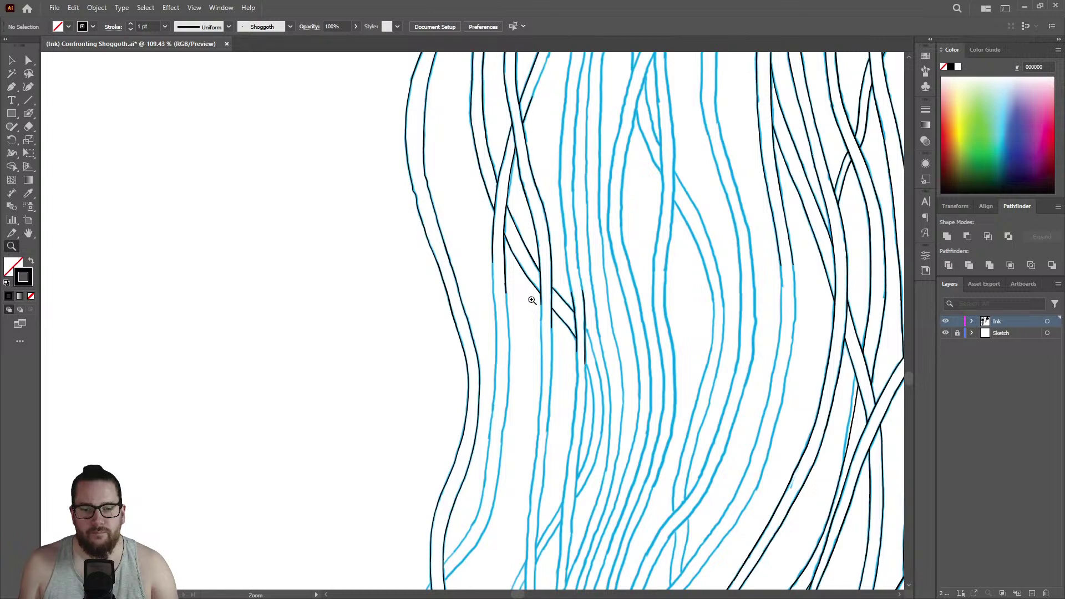
drag(619, 342, 822, 311)
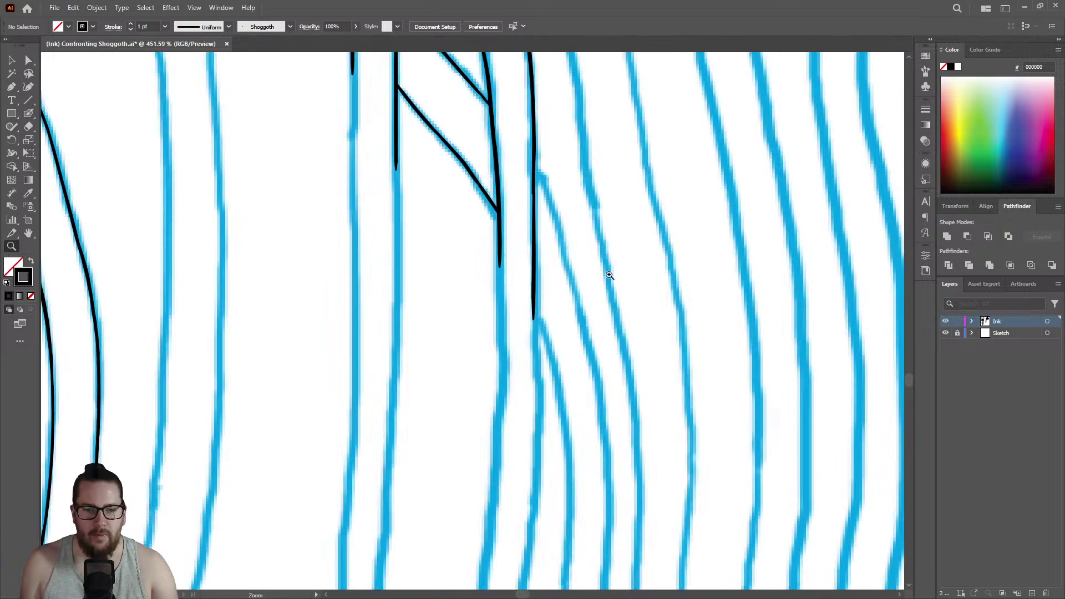
mouse_move(529, 130)
mouse_down()
mouse_move(564, 95)
mouse_move(573, 147)
mouse_up()
key(shift+b)
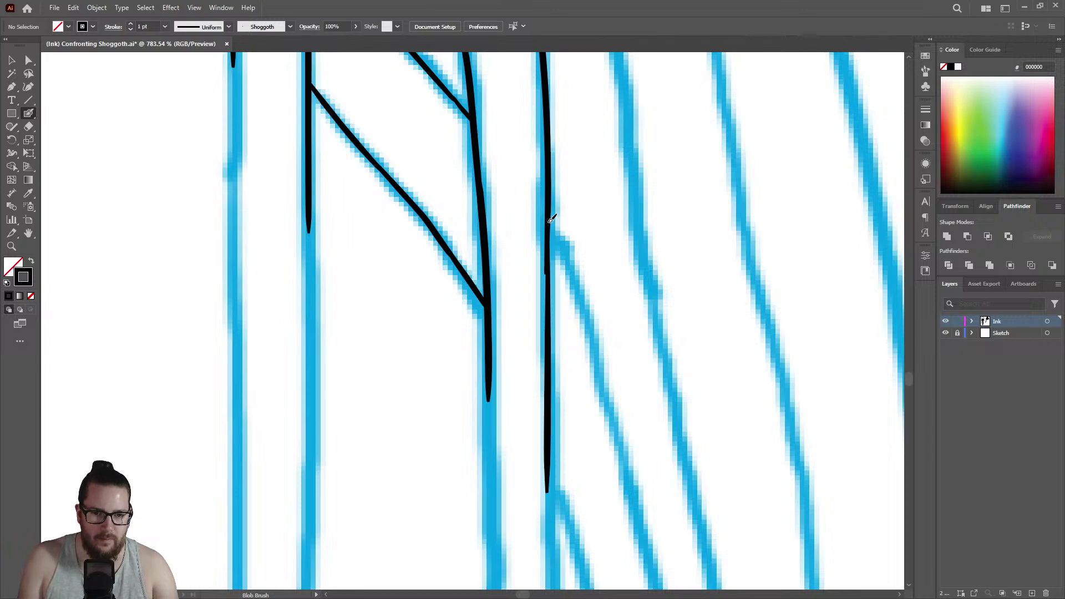
mouse_move(569, 257)
mouse_down()
mouse_move(595, 355)
mouse_move(500, 233)
mouse_move(597, 347)
mouse_move(760, 290)
mouse_up()
Ink the first stretch of the narrow tentacle's lower edge and extend its upper edge farther down the sketch line.
key(z)
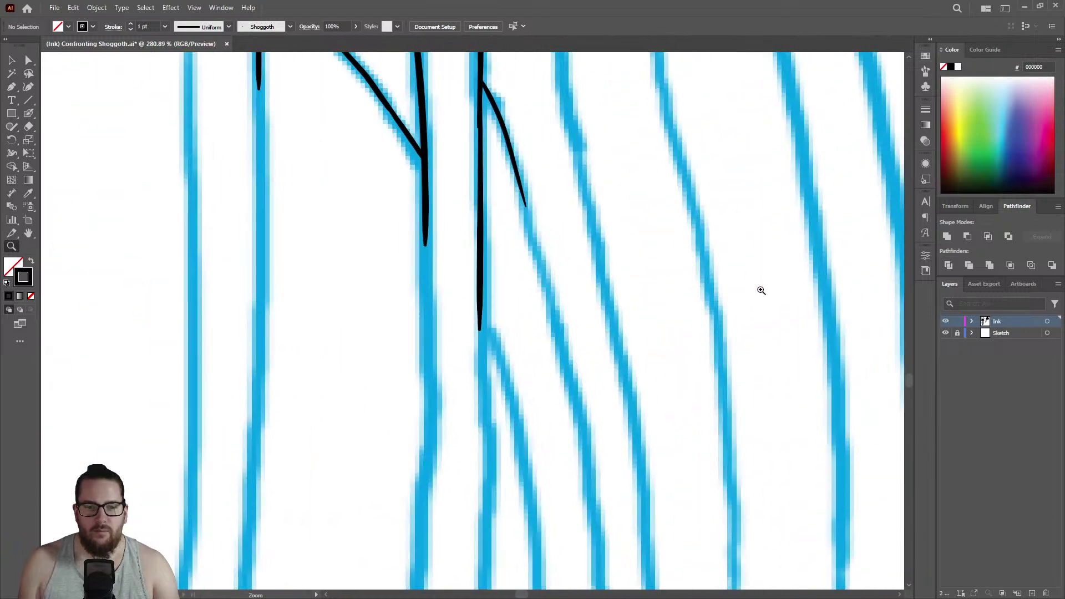
drag(444, 190, 461, 188)
key(shift+b)
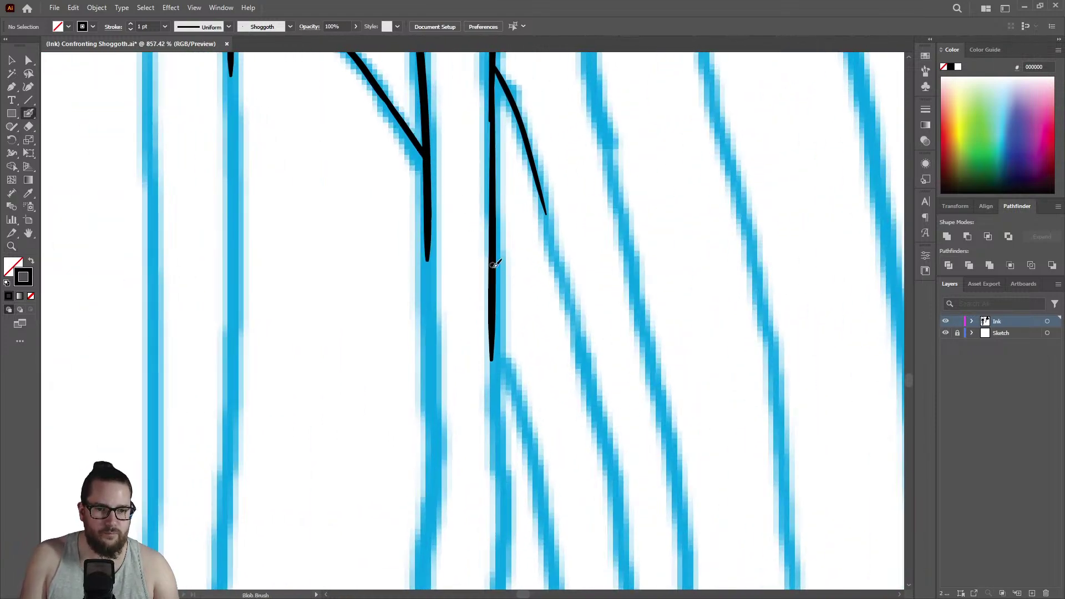
mouse_move(498, 276)
mouse_down()
mouse_move(532, 401)
mouse_move(537, 460)
mouse_up()
drag(542, 196, 612, 472)
Hide the Sketch layer to check the inked tentacle crossings on their own, and show the layer again.
key(z)
drag(583, 262, 460, 280)
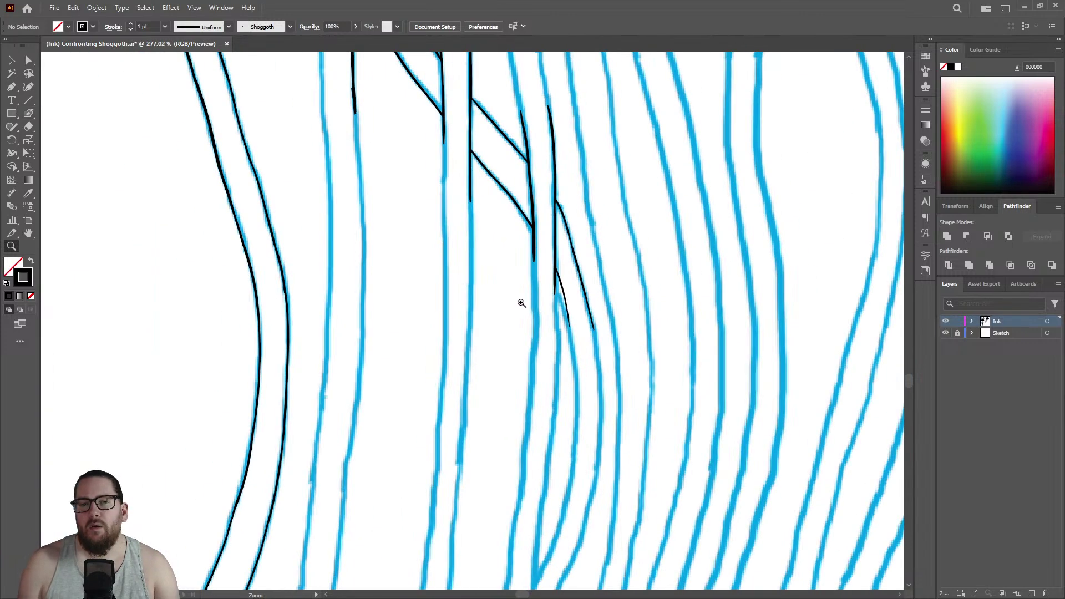
click(945, 332)
mouse_move(499, 253)
mouse_down()
mouse_move(464, 240)
mouse_move(380, 274)
mouse_up()
drag(546, 261, 693, 222)
click(946, 333)
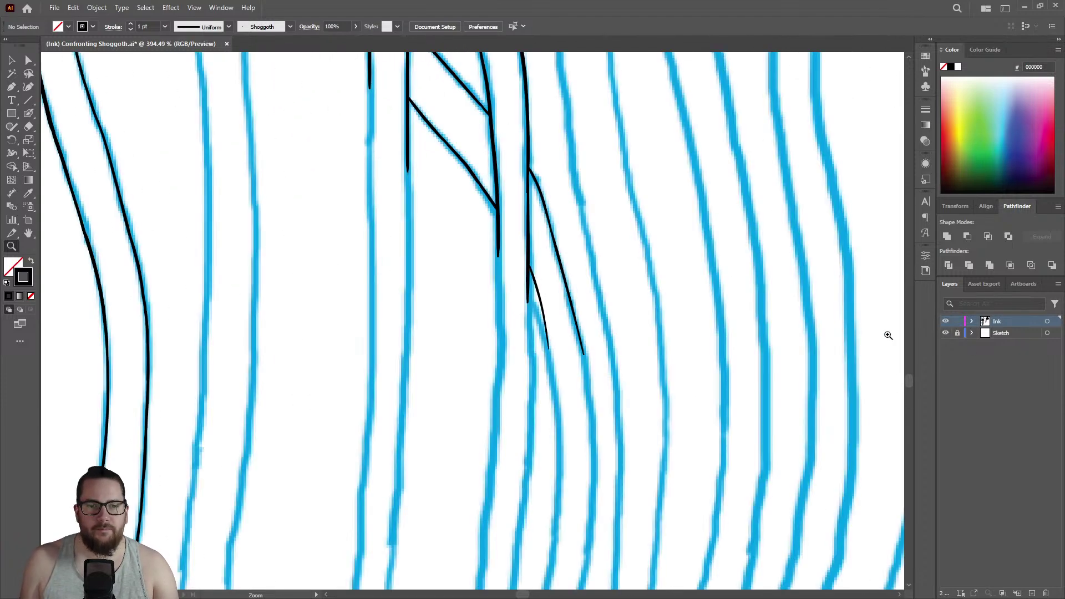
Erase a gap in the narrow tentacle's lower edge and redraw it as a thicker line farther down the sketch.
drag(554, 373, 556, 244)
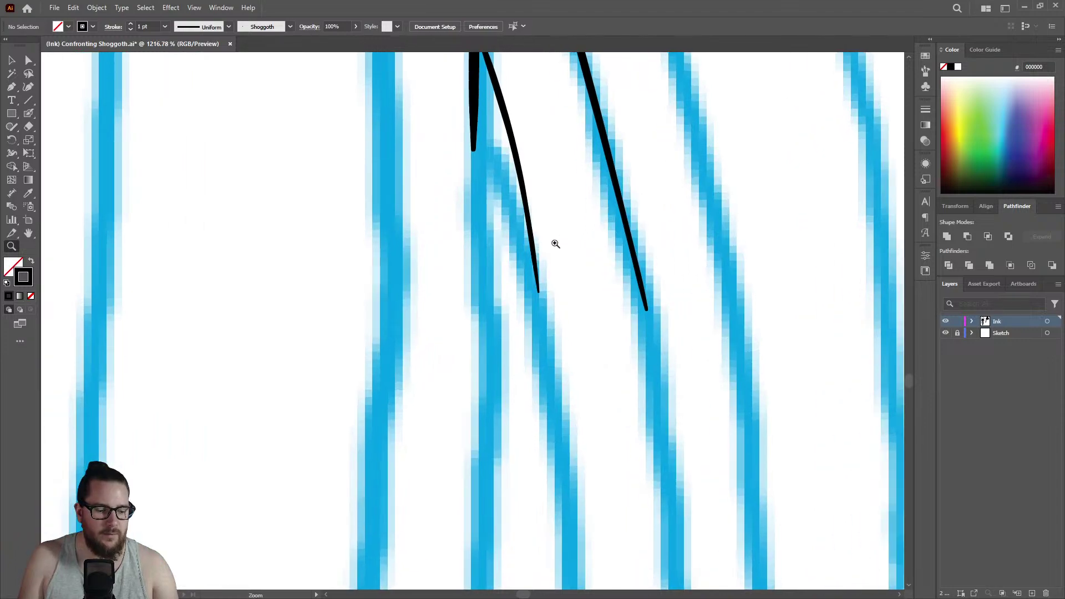
mouse_move(505, 116)
mouse_down()
mouse_move(375, 176)
mouse_move(374, 131)
mouse_move(502, 78)
mouse_move(583, 99)
mouse_move(654, 152)
mouse_up()
key(shift+e)
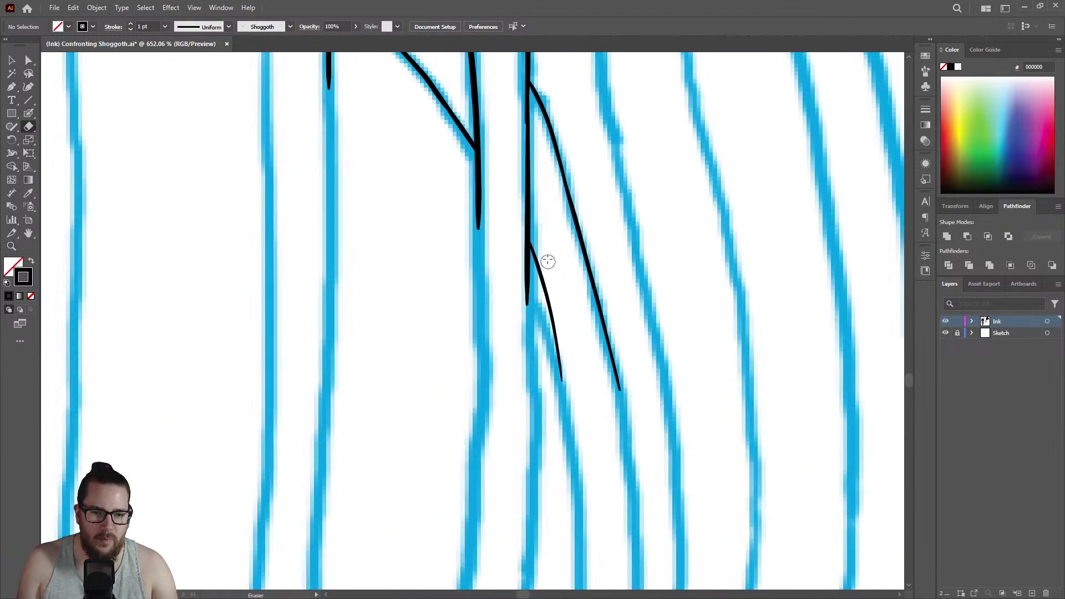
mouse_move(555, 288)
mouse_down()
mouse_move(547, 281)
mouse_move(559, 321)
mouse_move(546, 278)
mouse_move(583, 314)
mouse_move(635, 305)
mouse_up()
key(shift+b)
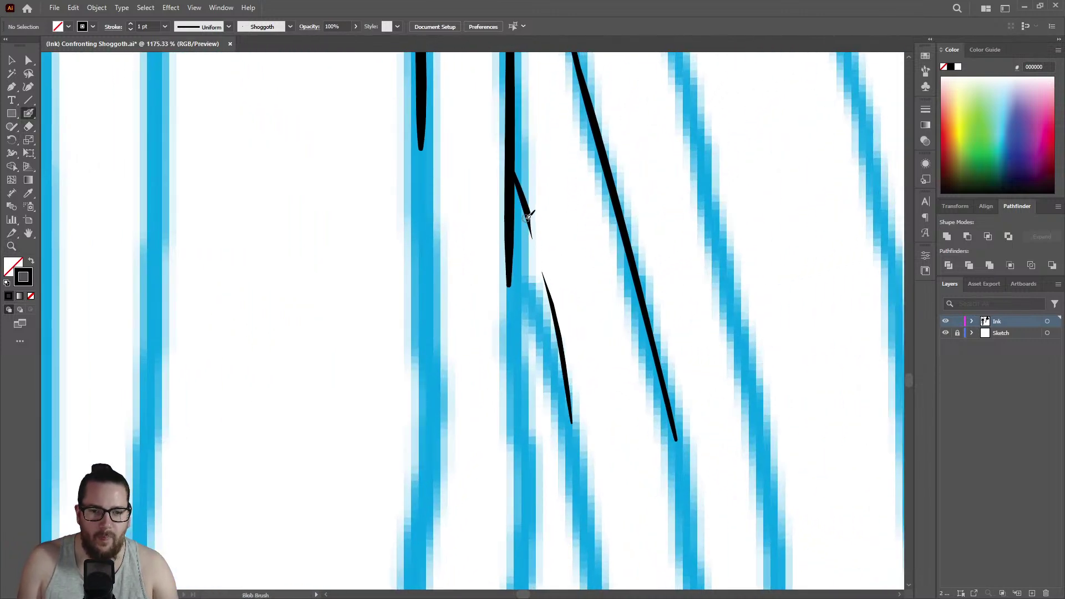
drag(535, 230, 588, 518)
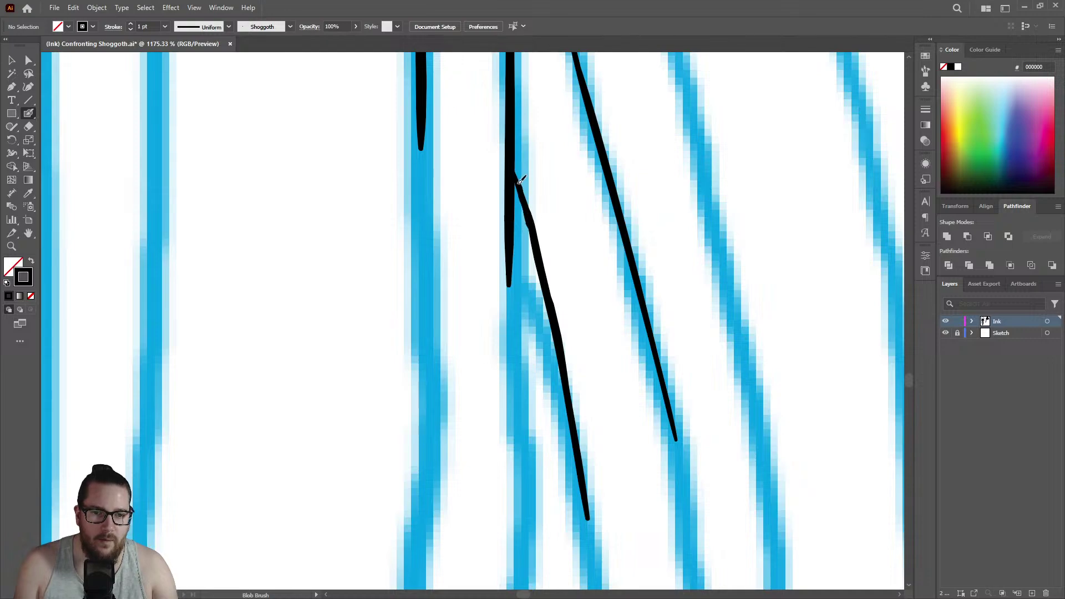
Thicken the vertical tentacle's right edge just below the point where the narrow tentacle's upper edge leaves it.
key(z)
drag(516, 183, 335, 179)
mouse_move(536, 105)
mouse_down()
mouse_move(697, 99)
mouse_move(516, 190)
mouse_move(580, 164)
mouse_move(480, 246)
mouse_move(544, 238)
mouse_move(527, 209)
mouse_up()
key(shift+b)
drag(513, 267, 515, 335)
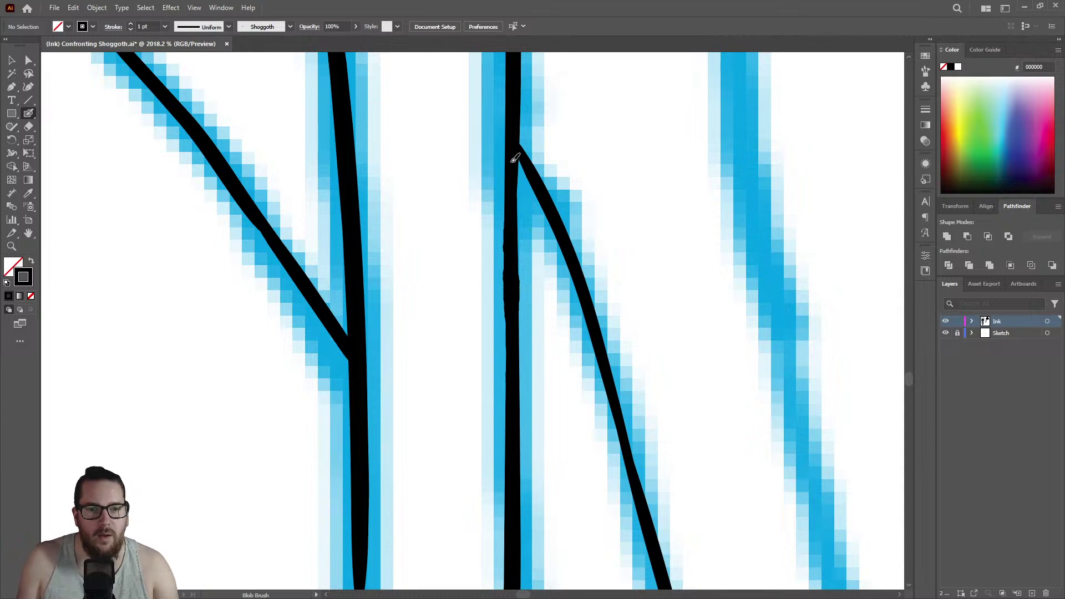
Touch up the inked line joints around the crossings of the vertical and diagonal tentacles with the Blob Brush.
key(z)
drag(519, 290, 336, 351)
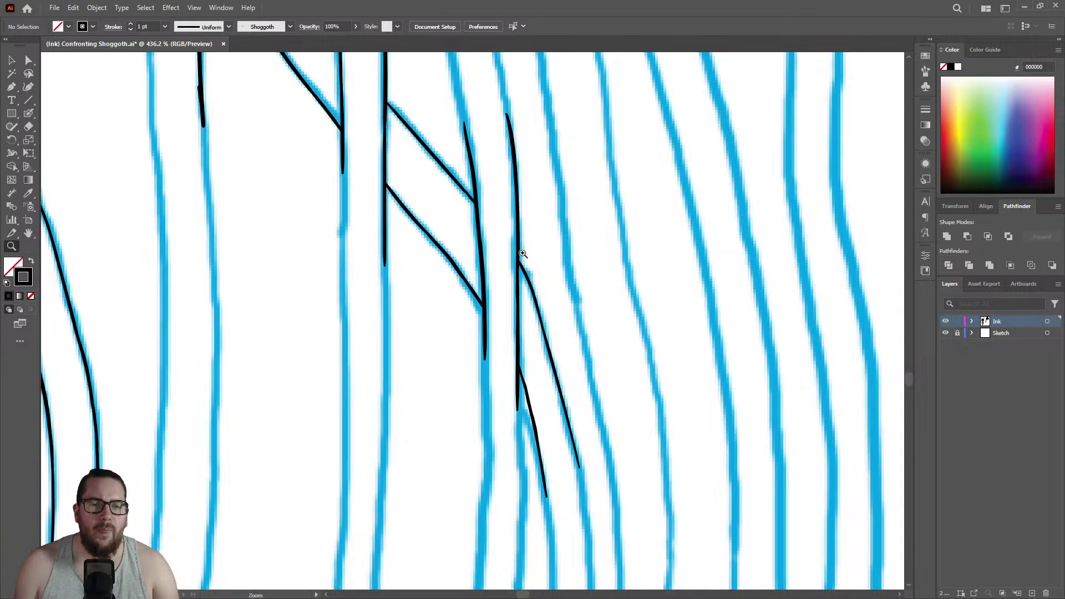
mouse_move(528, 218)
mouse_down()
mouse_move(527, 178)
mouse_move(730, 166)
mouse_up()
key(shift+b)
mouse_move(522, 254)
mouse_down()
mouse_move(591, 332)
mouse_move(293, 375)
mouse_up()
key(z)
drag(427, 203, 693, 167)
key(shift+b)
mouse_move(454, 161)
mouse_down()
mouse_move(453, 284)
mouse_move(430, 340)
mouse_move(401, 330)
mouse_up()
Thicken the start of the diagonal edge where it leaves the inner vertical tentacle's right edge.
key(z)
mouse_move(478, 297)
mouse_down()
mouse_move(674, 221)
mouse_move(451, 216)
mouse_move(609, 209)
mouse_up()
key(shift+b)
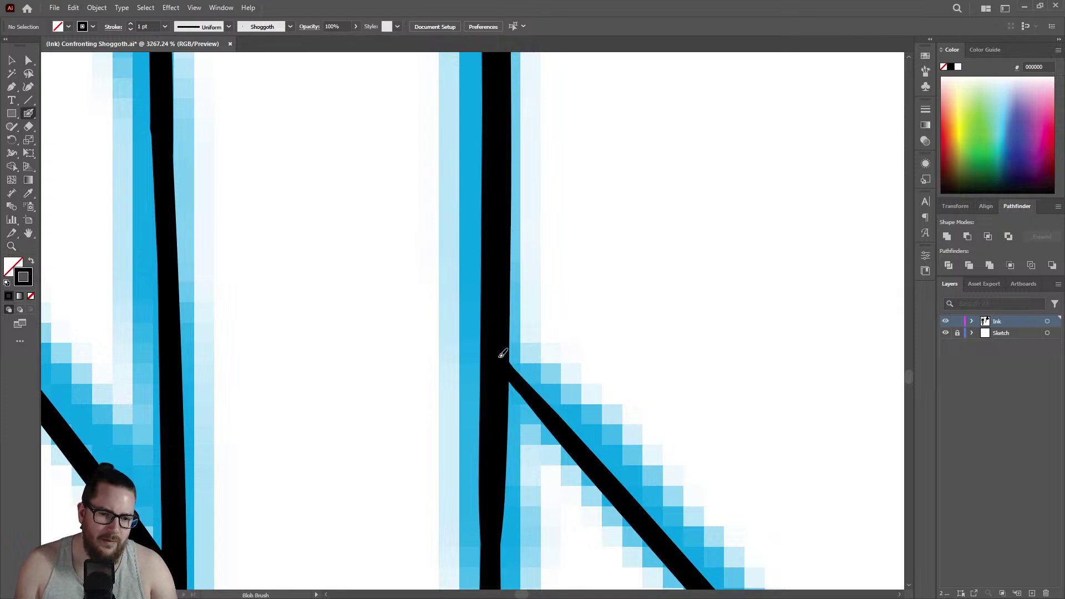
drag(518, 375, 556, 416)
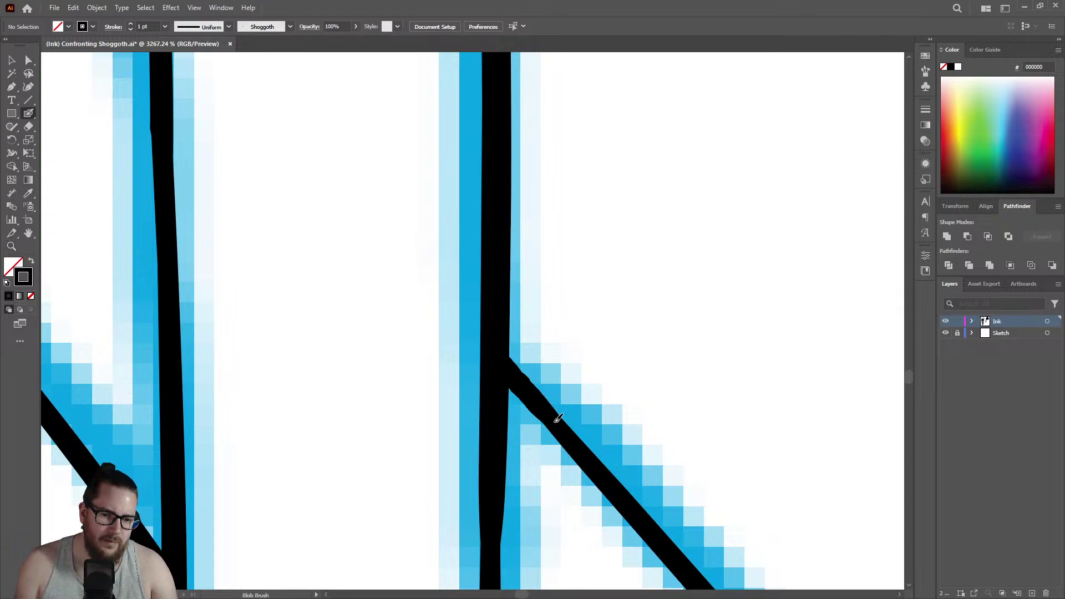
Fill the junction where the diagonal tentacle's edge meets the inner vertical tentacle's left edge.
key(z)
mouse_move(581, 452)
mouse_down()
mouse_move(468, 384)
mouse_move(320, 369)
mouse_up()
drag(449, 266, 699, 233)
key(shift+b)
mouse_move(552, 351)
mouse_down()
mouse_move(542, 340)
mouse_move(565, 375)
mouse_up()
key(z)
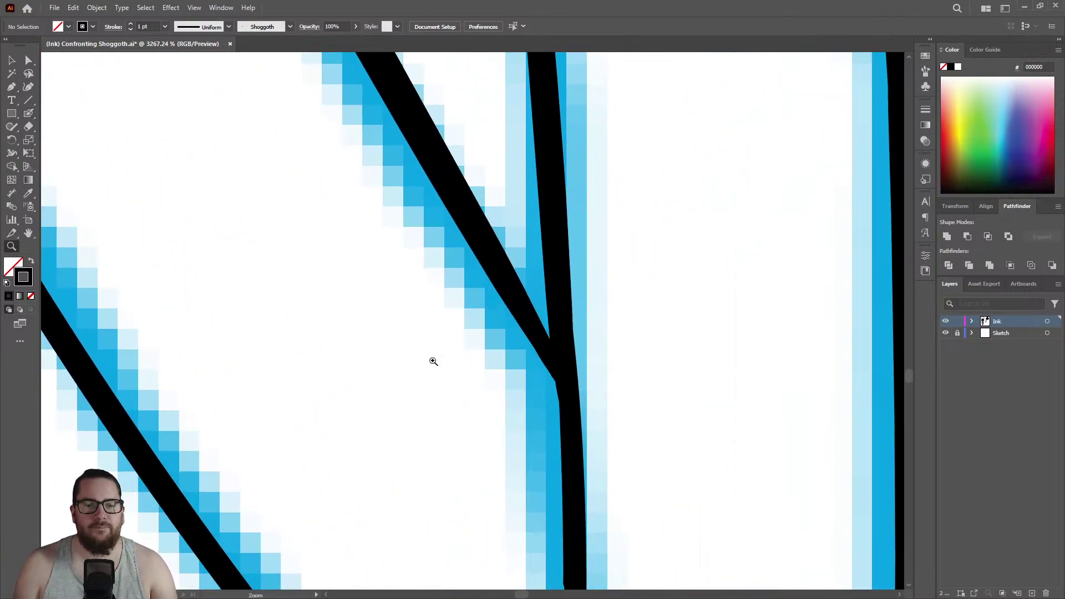
Touch up the line joint partway along the lower diagonal tentacle edge with the Blob Brush.
drag(404, 368, 303, 366)
drag(484, 364, 423, 396)
drag(561, 409, 704, 322)
mouse_move(464, 383)
mouse_down()
mouse_move(652, 316)
mouse_move(716, 310)
mouse_up()
key(shift+b)
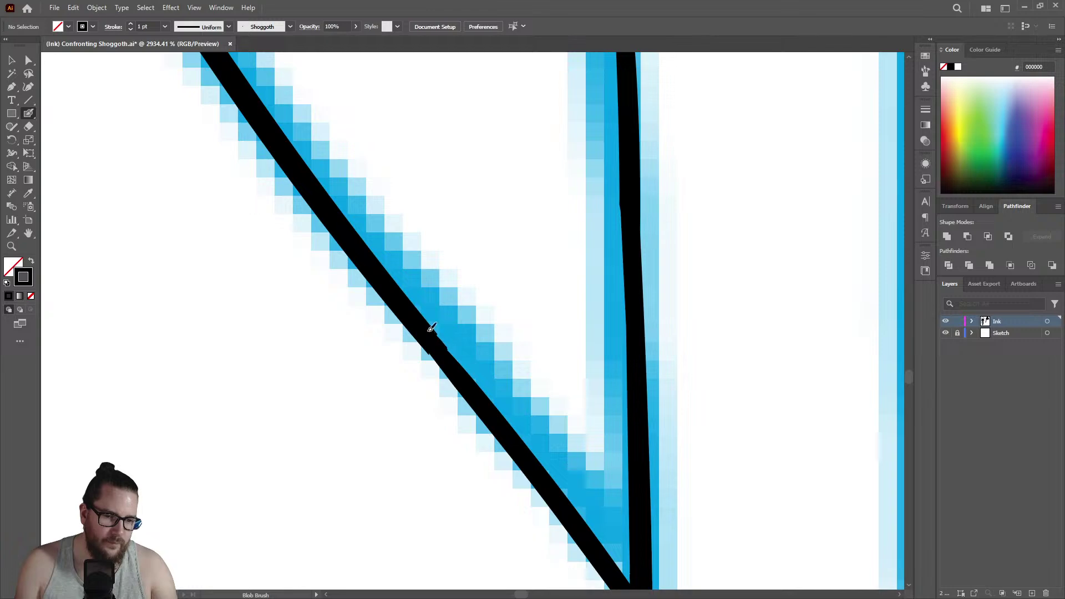
key(z)
drag(460, 330, 194, 371)
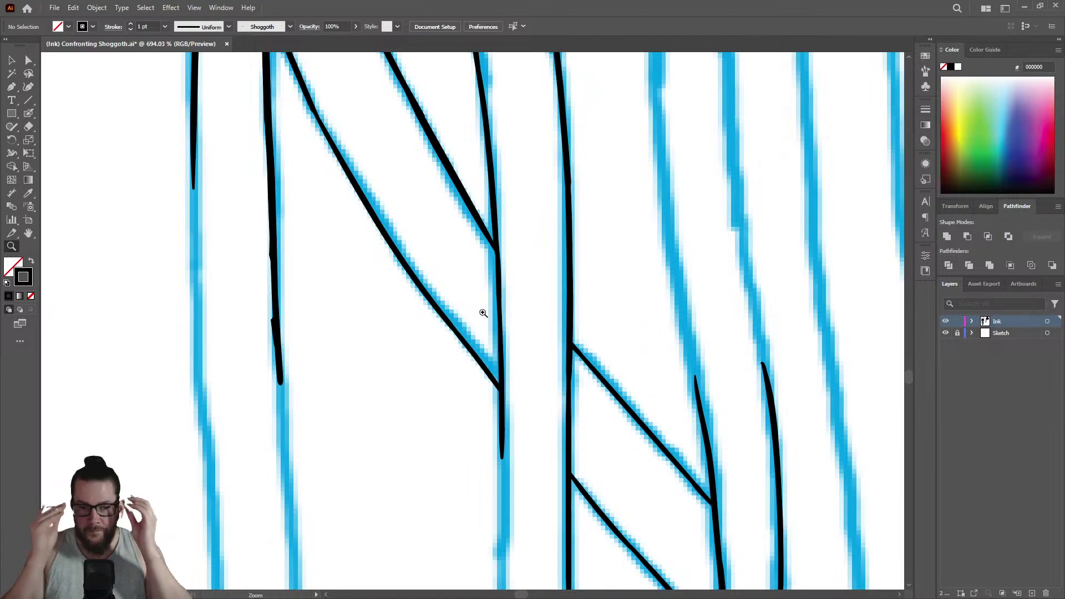
Extend both inked edges of the narrow diagonal tentacle downward along the sketch, right of the vertical tentacle.
drag(539, 328, 345, 319)
mouse_move(589, 303)
mouse_down()
mouse_move(577, 305)
mouse_move(832, 349)
mouse_move(601, 431)
mouse_move(709, 406)
mouse_move(608, 301)
mouse_up()
key(shift+b)
drag(612, 370, 629, 579)
drag(707, 253, 737, 506)
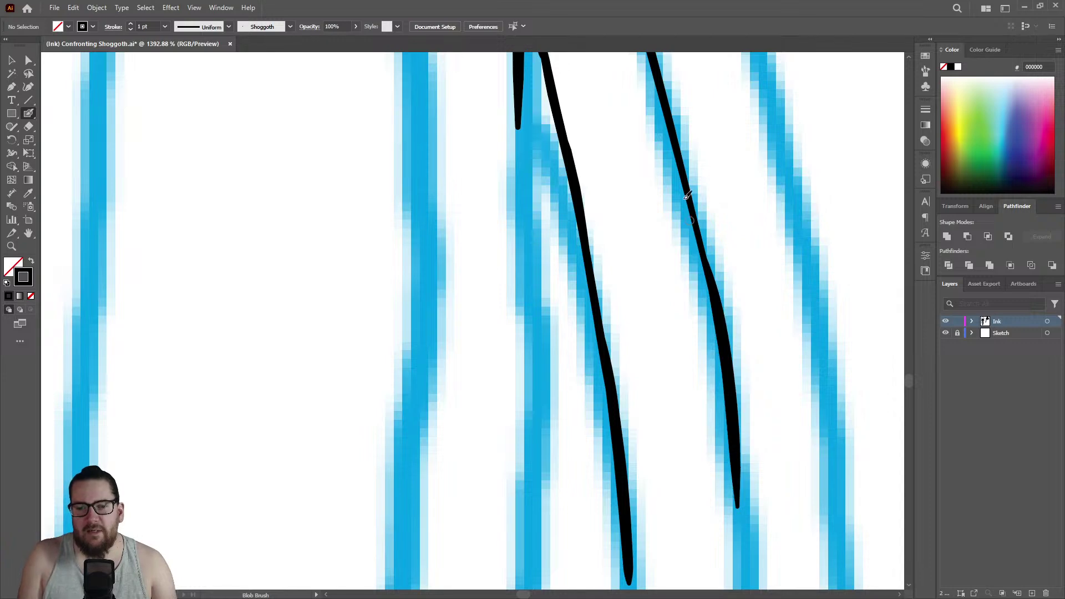
mouse_move(674, 125)
mouse_down()
mouse_move(710, 274)
mouse_move(481, 320)
mouse_up()
key(z)
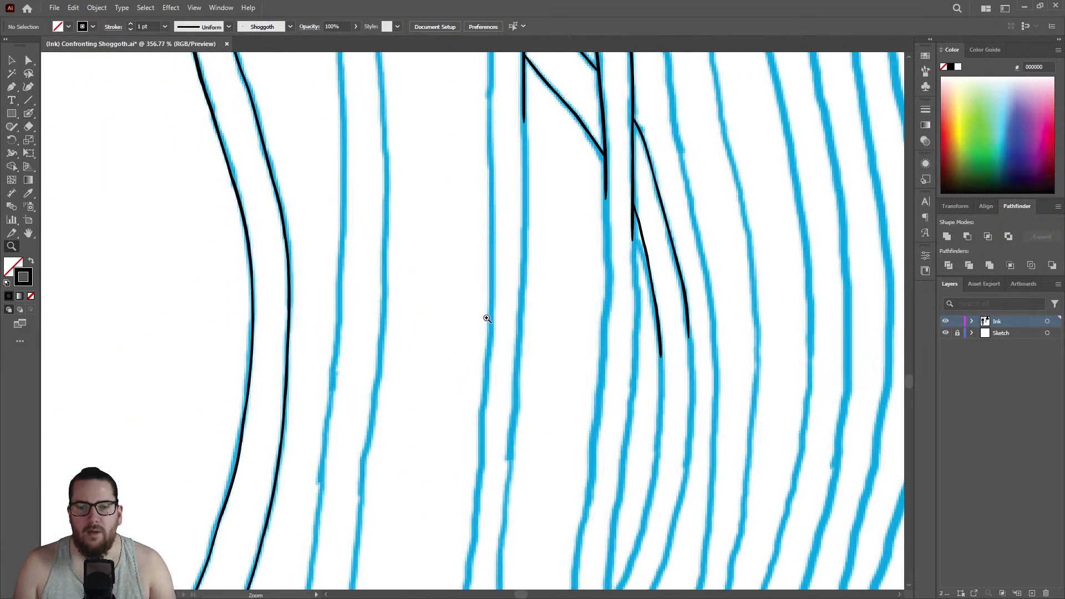
Thicken the right edge of the narrow diagonal tentacle just below where it emerges from behind the vertical tentacle.
drag(668, 158, 787, 159)
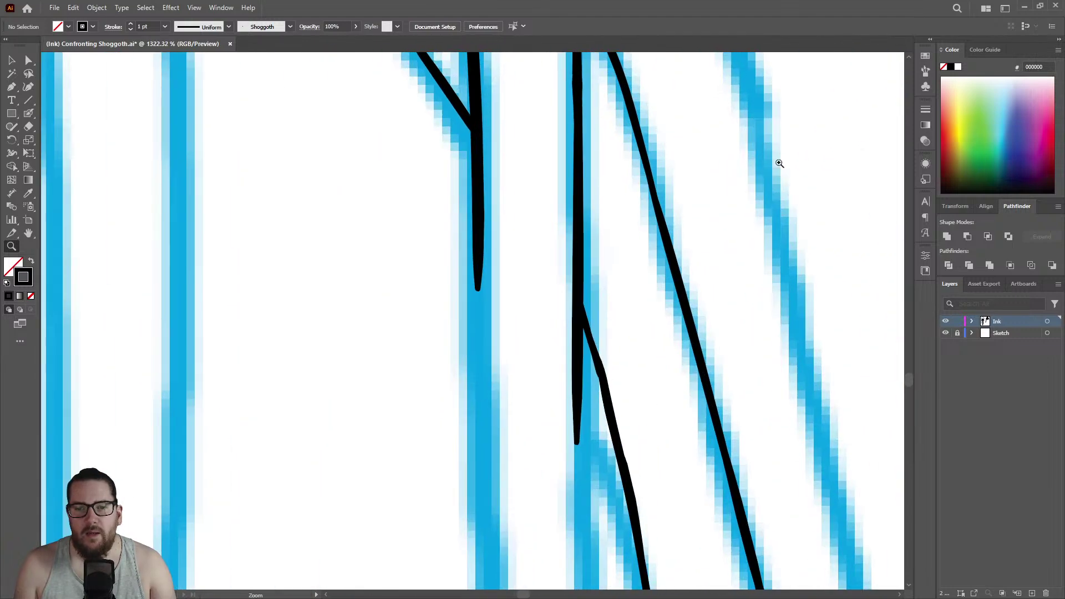
drag(657, 177, 770, 173)
key(shift+b)
mouse_move(623, 162)
mouse_down()
mouse_move(644, 276)
mouse_move(669, 326)
mouse_up()
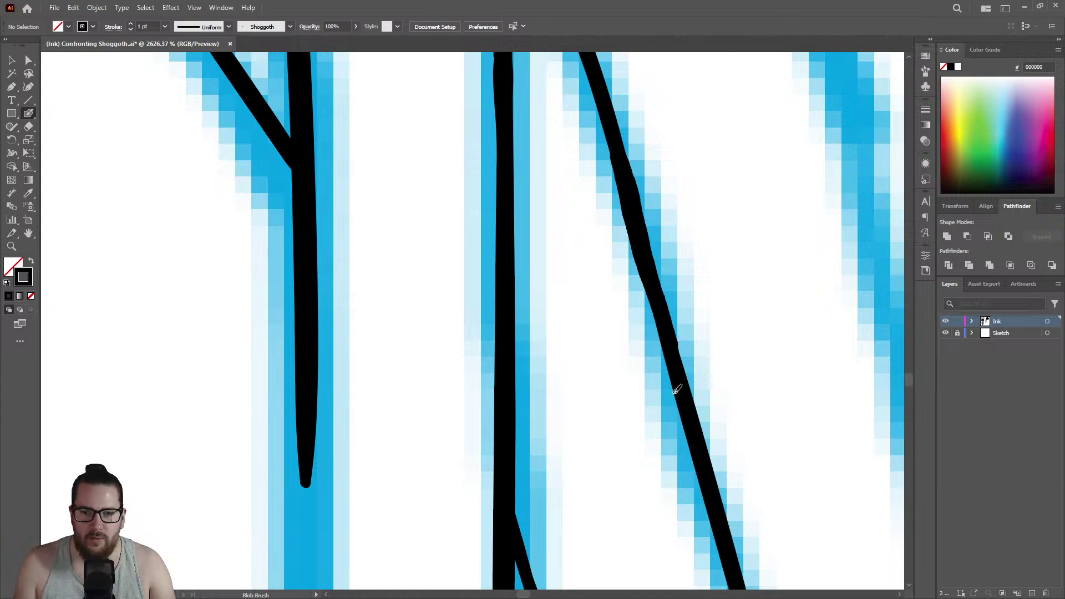
key(z)
drag(622, 261, 445, 307)
drag(582, 278, 424, 276)
drag(529, 311, 406, 351)
alt+click(488, 261)
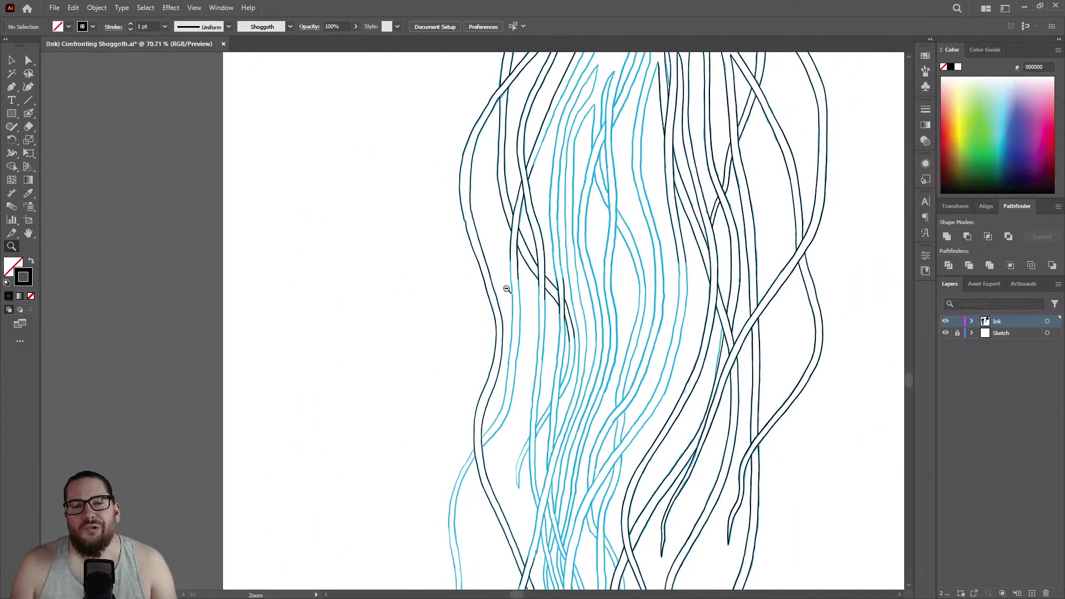
Ink the pointed tip of the short notched tentacle, with its left edge and its right edge down to the notch.
click(584, 81)
mouse_move(585, 83)
mouse_down()
mouse_move(701, 87)
mouse_move(822, 109)
mouse_up()
key(shift+b)
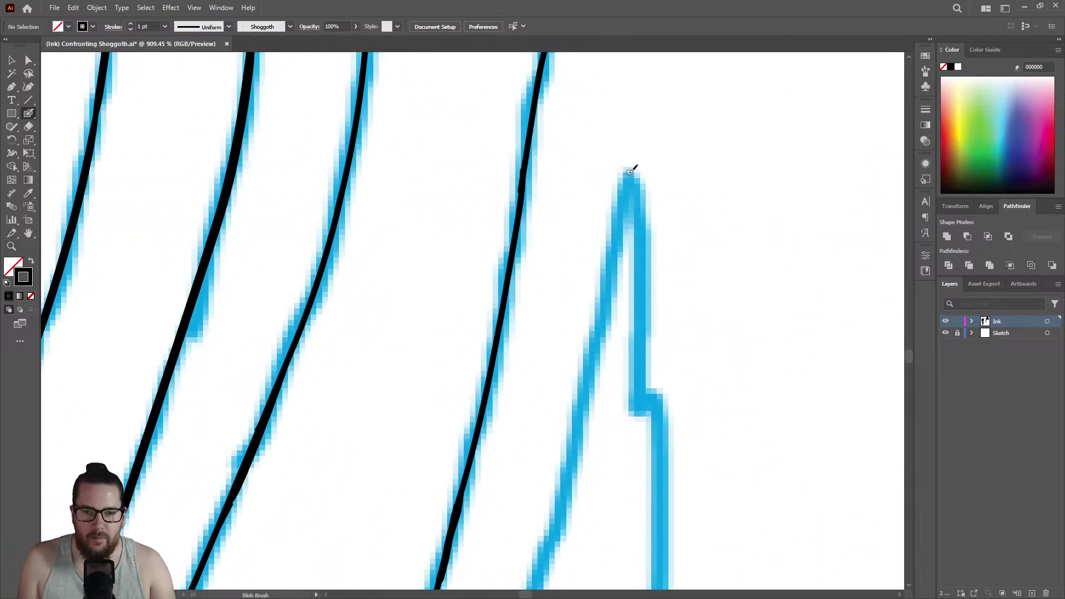
mouse_move(627, 188)
mouse_down()
mouse_move(557, 517)
mouse_move(579, 431)
mouse_move(572, 460)
mouse_move(533, 588)
mouse_up()
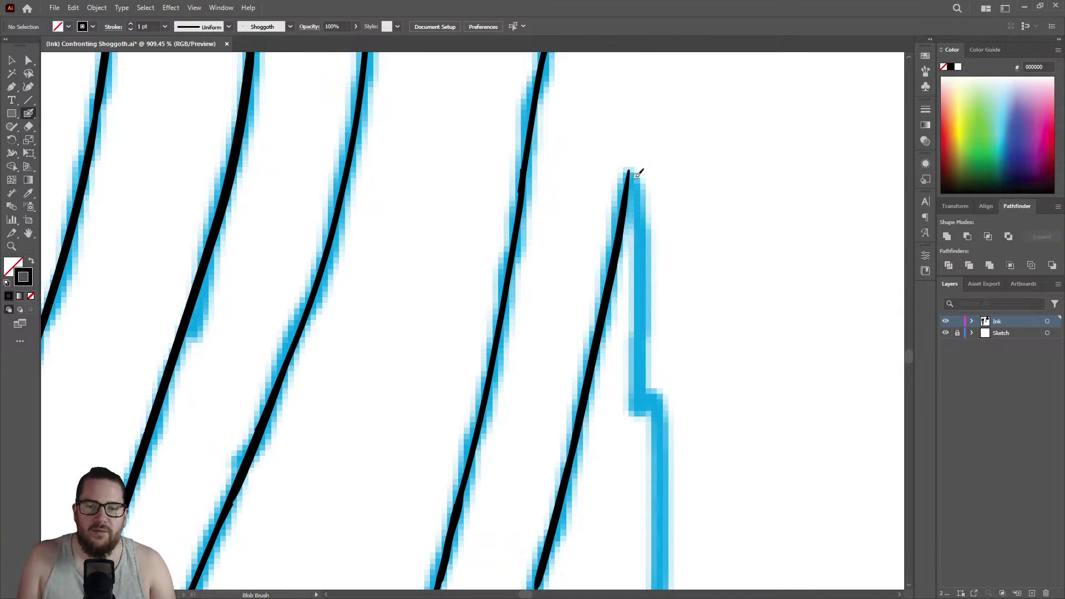
drag(638, 184, 640, 389)
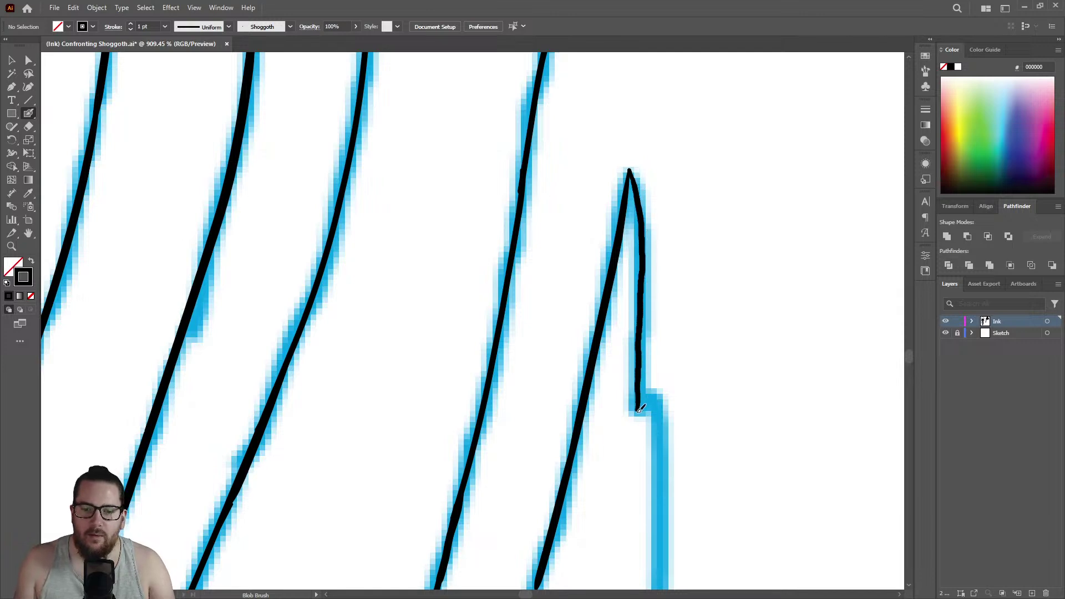
Ink the start of the notched tentacle's right edge downward from the outer corner of the notch.
key(z)
drag(647, 304, 808, 320)
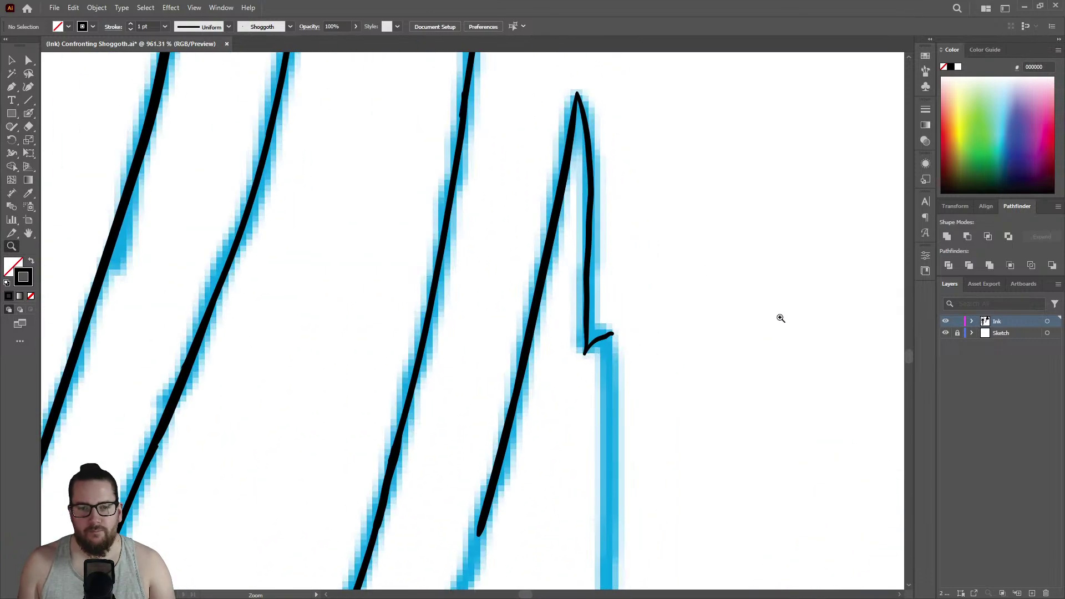
drag(629, 355, 739, 342)
key(shift+b)
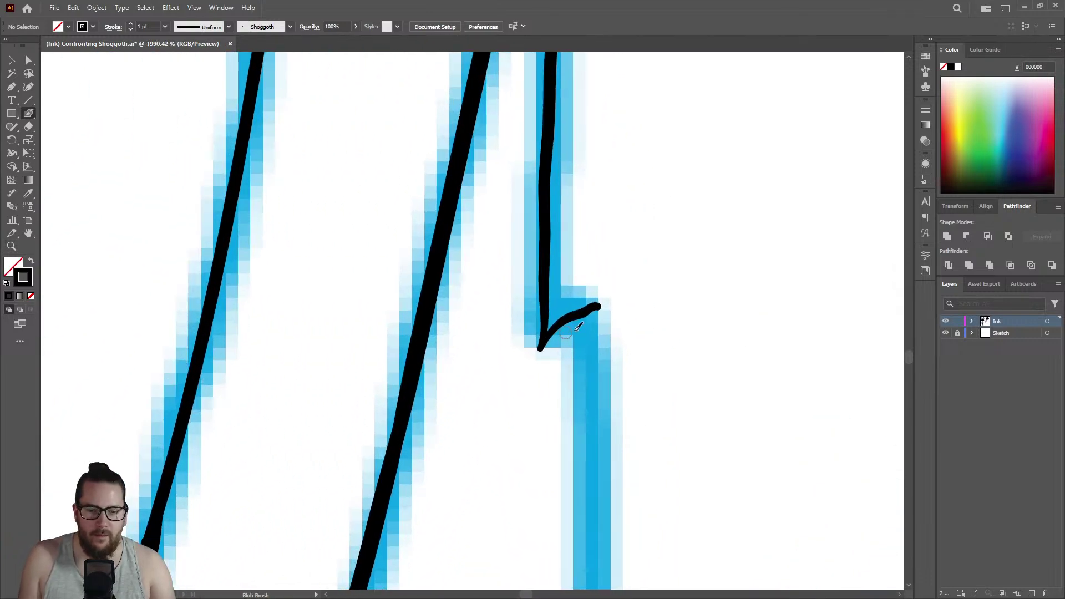
drag(601, 307, 607, 582)
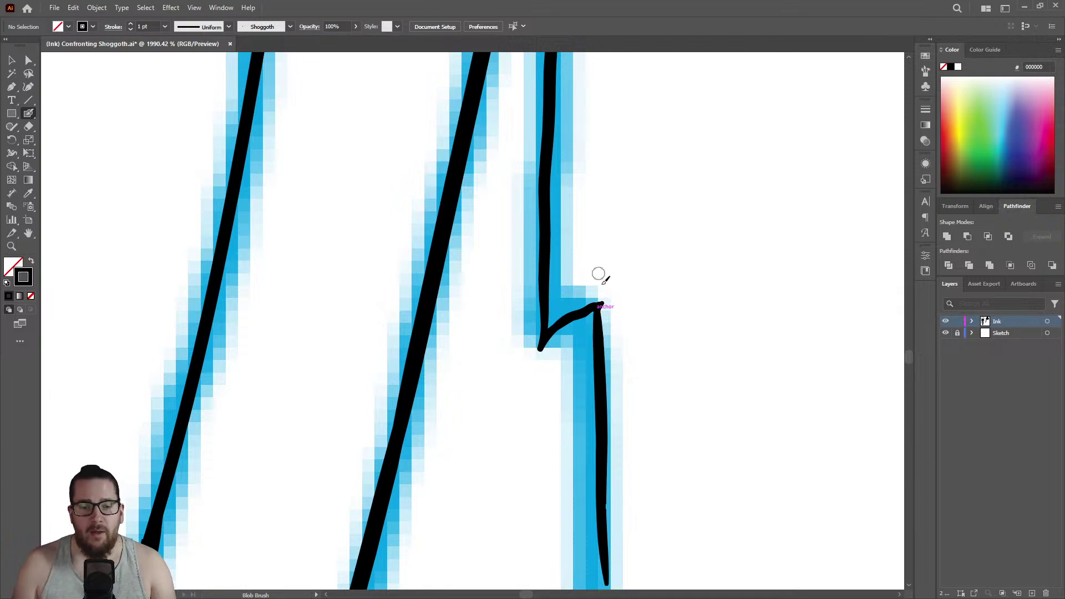
Continue inking the notched tentacle's right edge down to the bend in the sketch.
key(z)
mouse_move(590, 265)
mouse_down()
mouse_move(554, 277)
mouse_move(577, 289)
mouse_up()
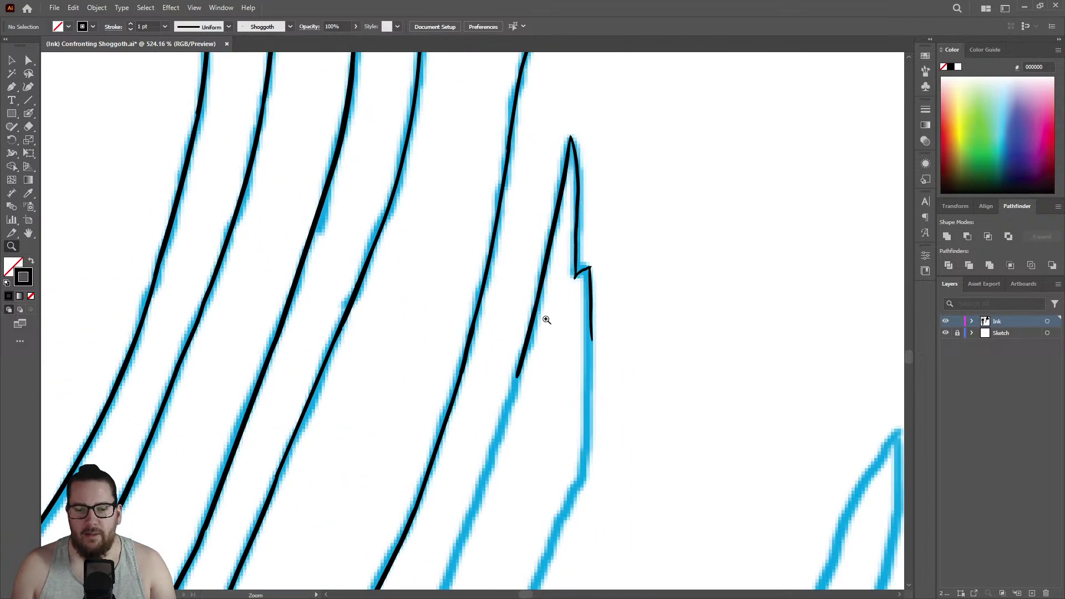
mouse_move(588, 373)
mouse_down()
mouse_move(746, 296)
mouse_move(593, 257)
mouse_move(675, 252)
mouse_move(617, 259)
mouse_move(596, 243)
mouse_move(594, 487)
mouse_move(582, 585)
mouse_up()
key(shift+b)
key(z)
mouse_move(575, 436)
mouse_down()
mouse_move(547, 316)
mouse_move(561, 405)
mouse_up()
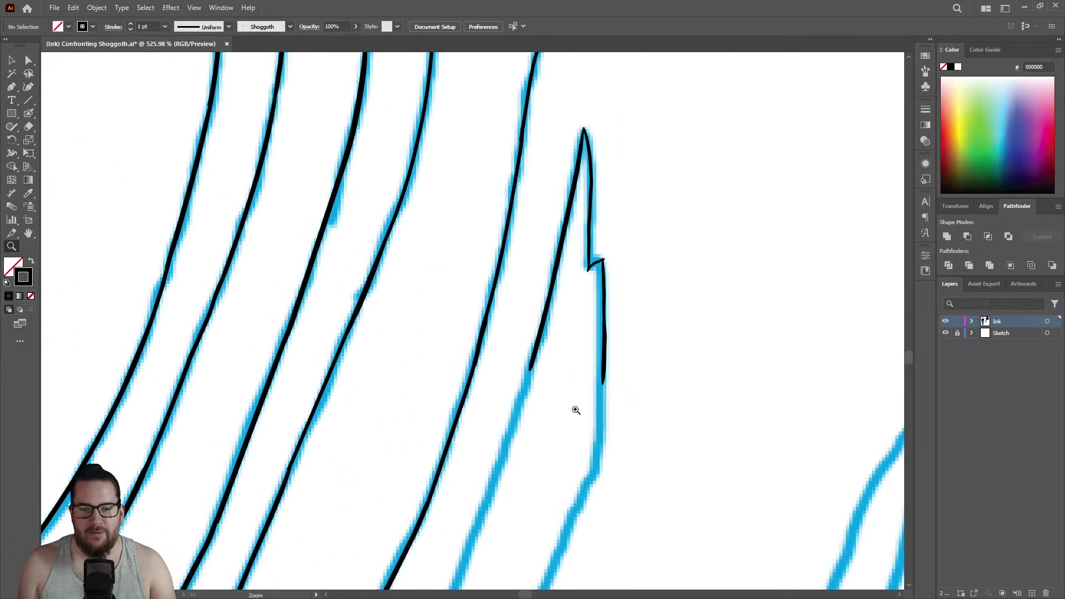
mouse_move(592, 477)
mouse_down()
mouse_move(753, 409)
mouse_move(746, 402)
mouse_up()
key(shift+b)
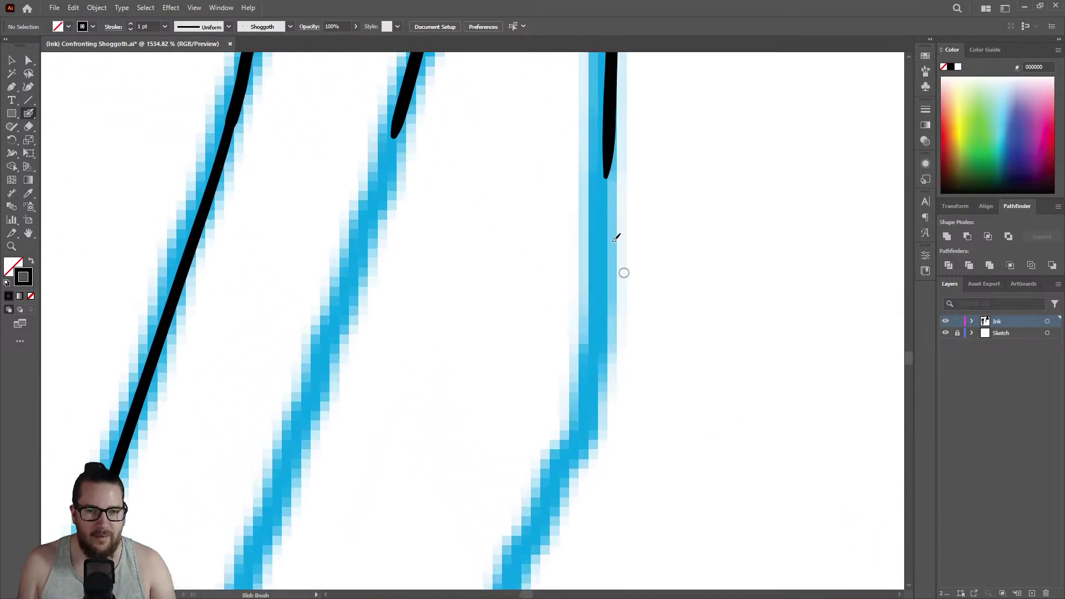
drag(610, 150, 589, 430)
key(z)
drag(590, 342, 399, 423)
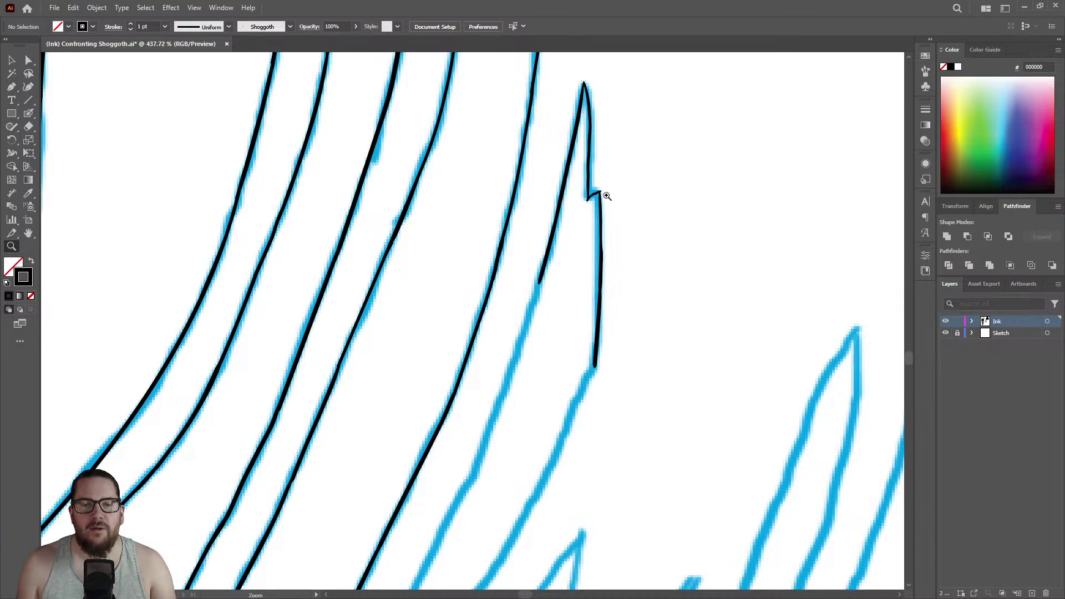
Thicken the uneven joint on the notched tentacle's right edge below the notch with the Blob Brush.
drag(600, 207, 738, 145)
mouse_move(637, 201)
mouse_down()
mouse_move(637, 243)
mouse_move(635, 194)
mouse_up()
key(shift+b)
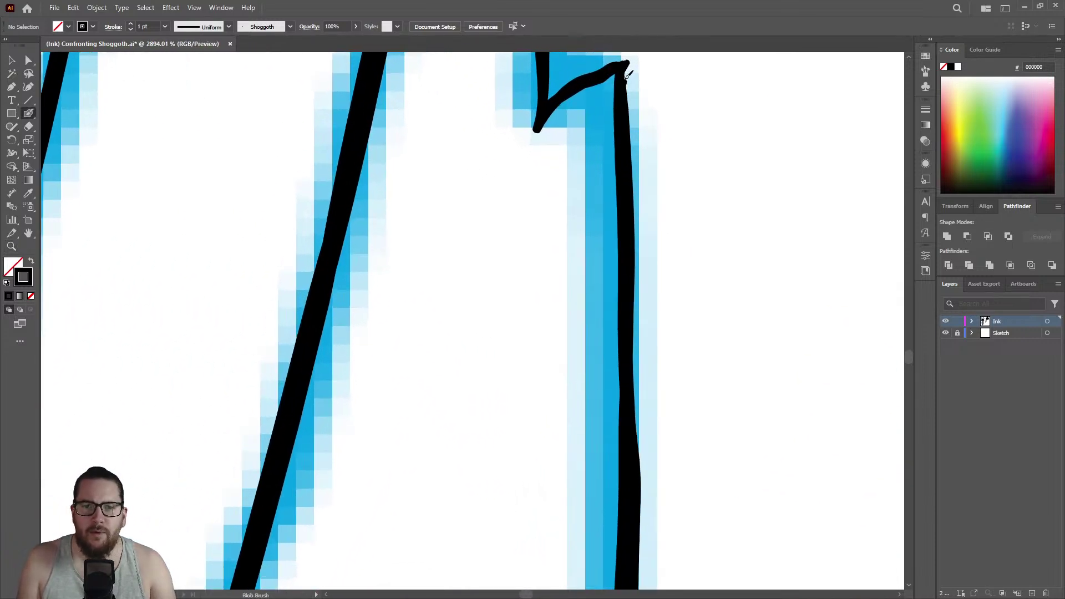
drag(632, 249, 633, 446)
drag(626, 354, 629, 271)
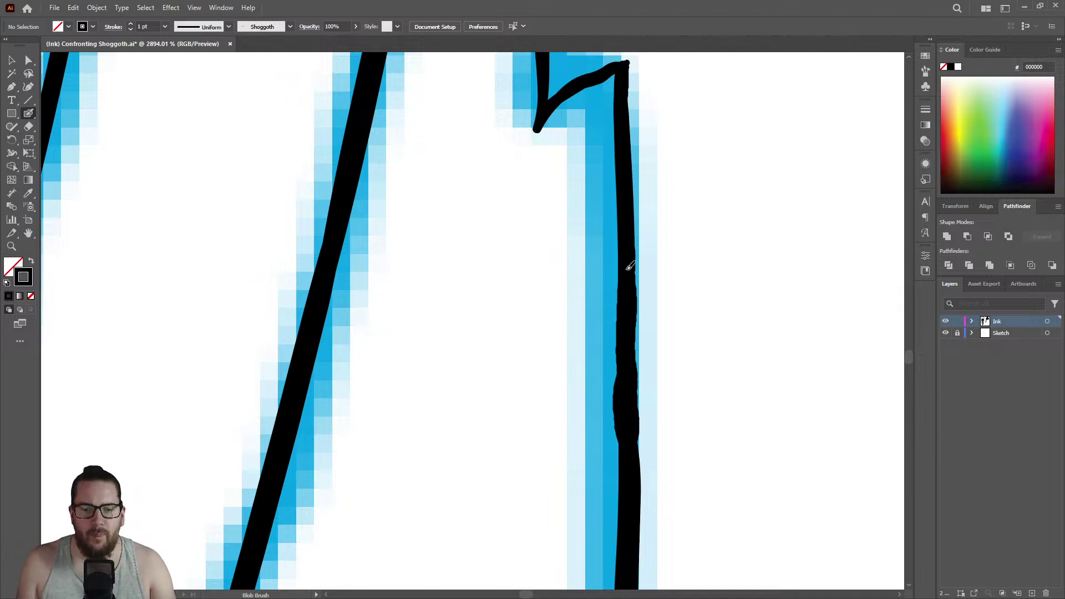
drag(628, 204, 616, 247)
Erase the bulge on the inner side of the notched tentacle's right edge below the notch.
key(shift+e)
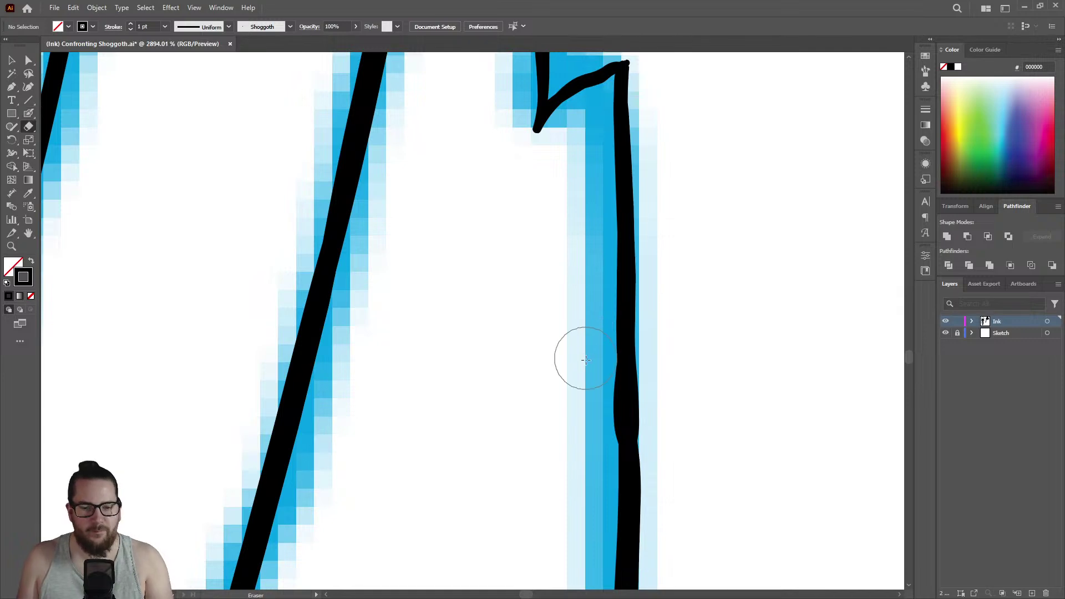
mouse_move(582, 373)
mouse_down()
mouse_move(587, 447)
mouse_move(580, 349)
mouse_up()
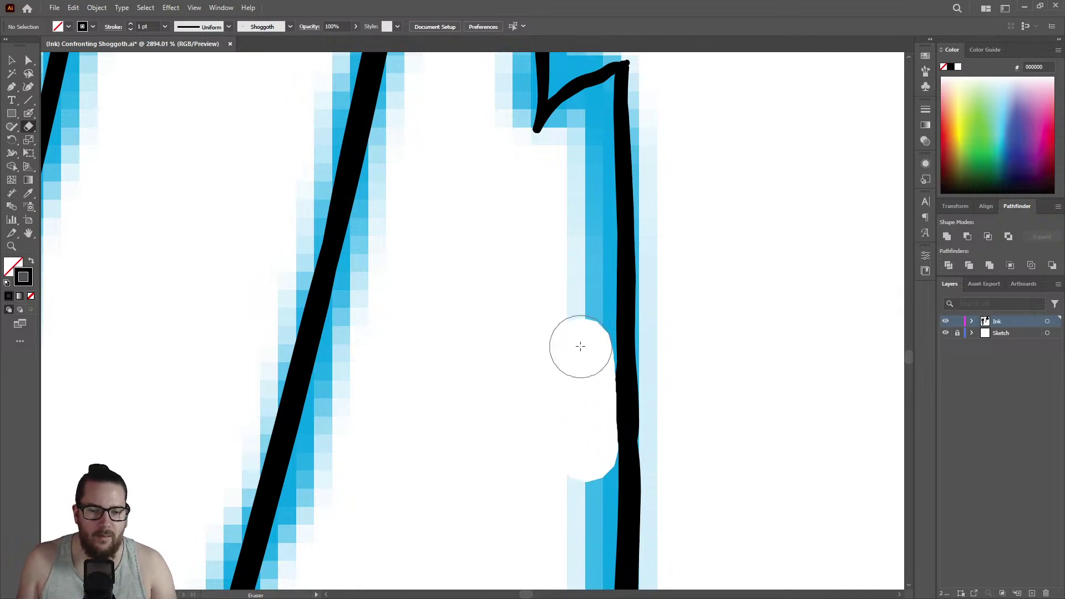
key(z)
alt+click(562, 347)
alt+click(562, 348)
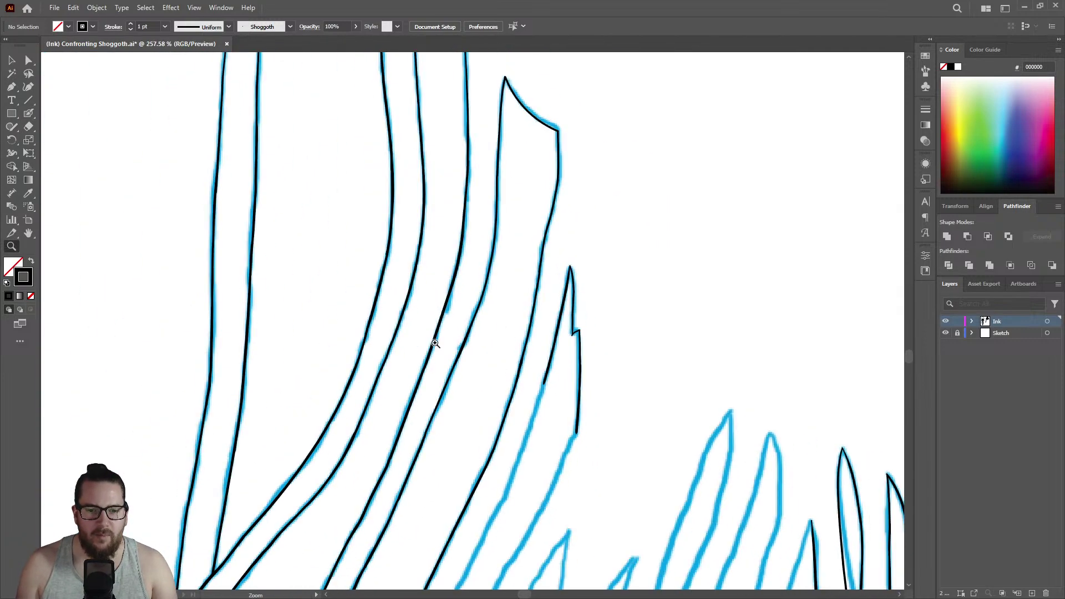
Ink the notched tentacle's right edge from the bend diagonally downward along the sketch.
drag(578, 463, 730, 367)
drag(572, 418, 483, 457)
drag(577, 490, 780, 400)
drag(549, 178, 563, 247)
key(shift+b)
drag(541, 78, 361, 504)
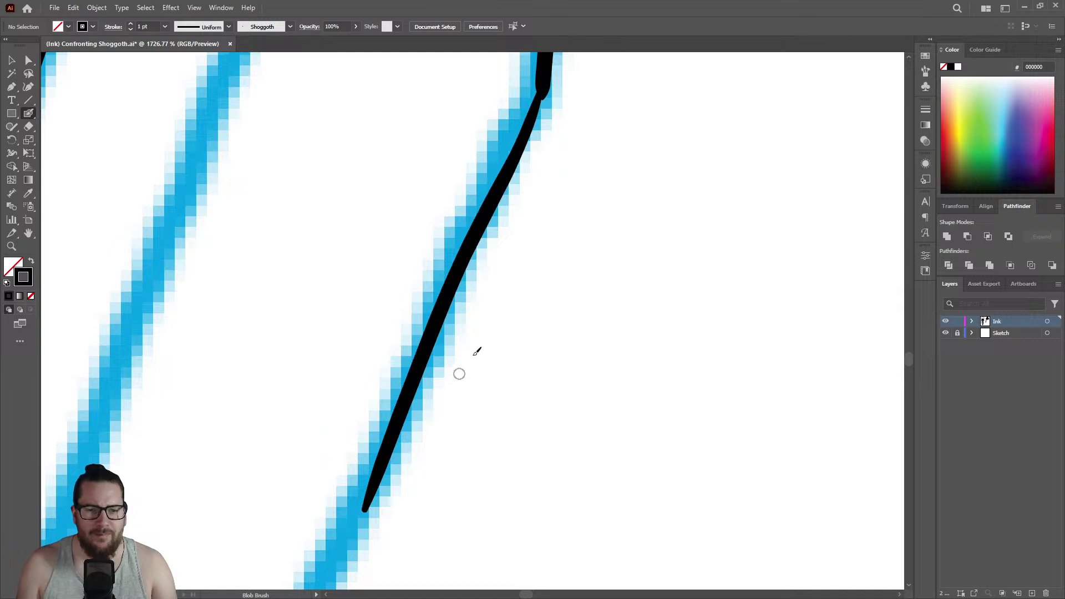
Fill in the thin joint at the bend of the notched tentacle's right edge with the Blob Brush.
key(z)
alt+click(450, 334)
drag(536, 162, 694, 162)
key(shift+b)
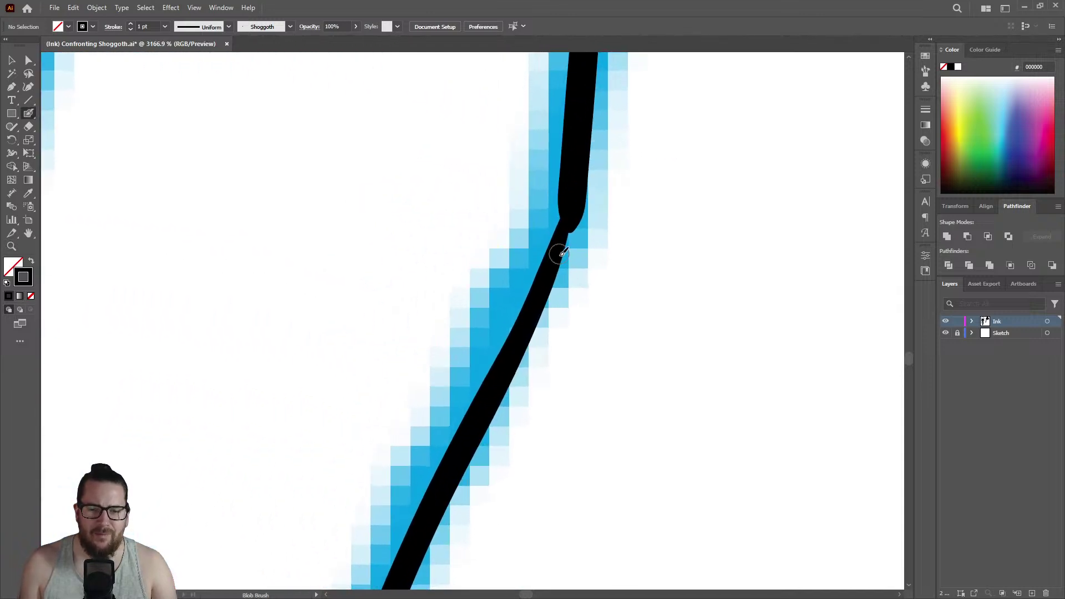
mouse_move(544, 290)
mouse_down()
mouse_move(578, 208)
mouse_move(562, 242)
mouse_move(571, 194)
mouse_move(557, 243)
mouse_move(568, 214)
mouse_up()
drag(552, 259, 531, 315)
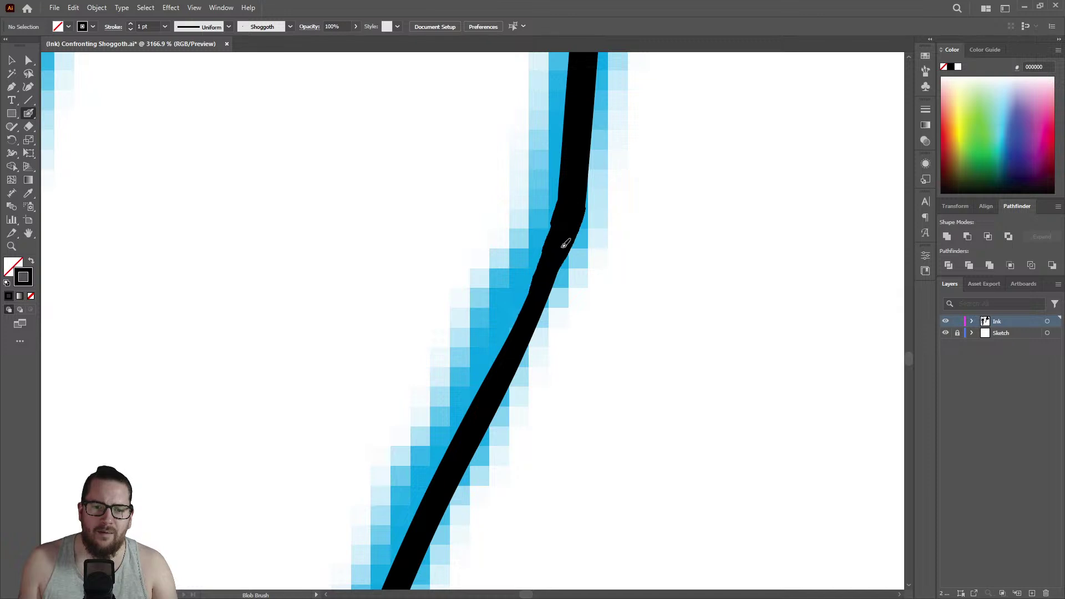
Trim the excess ink from the outer side of the bend with the Eraser.
key(z)
mouse_move(571, 209)
mouse_down()
mouse_move(565, 232)
mouse_move(518, 251)
mouse_move(676, 210)
mouse_move(617, 221)
mouse_up()
key(shift+e)
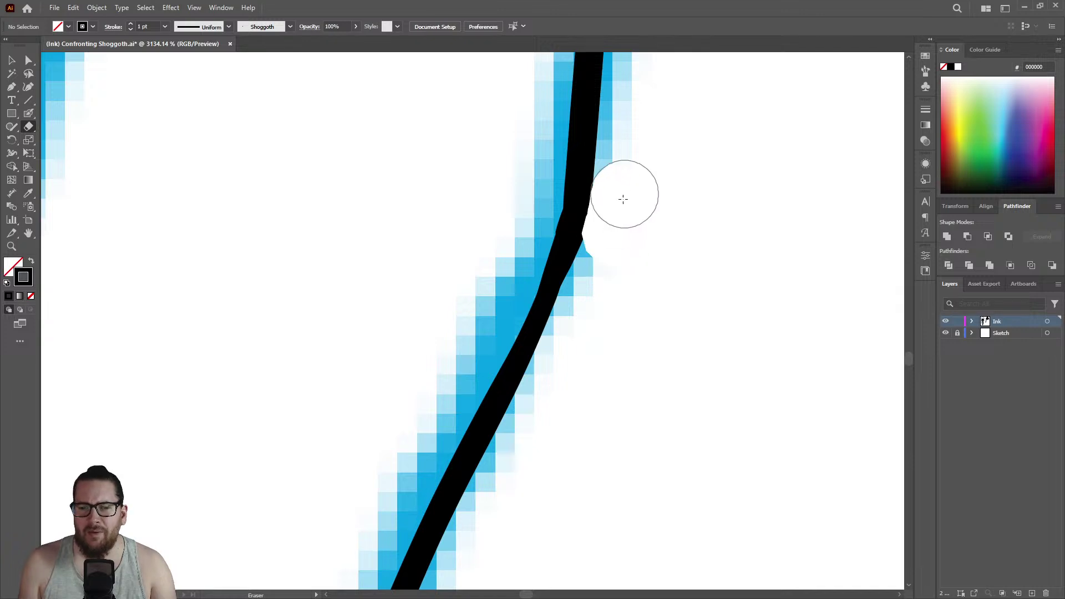
Thicken the line just below the bend so the two strokes of the right edge blend smoothly.
key(shift+b)
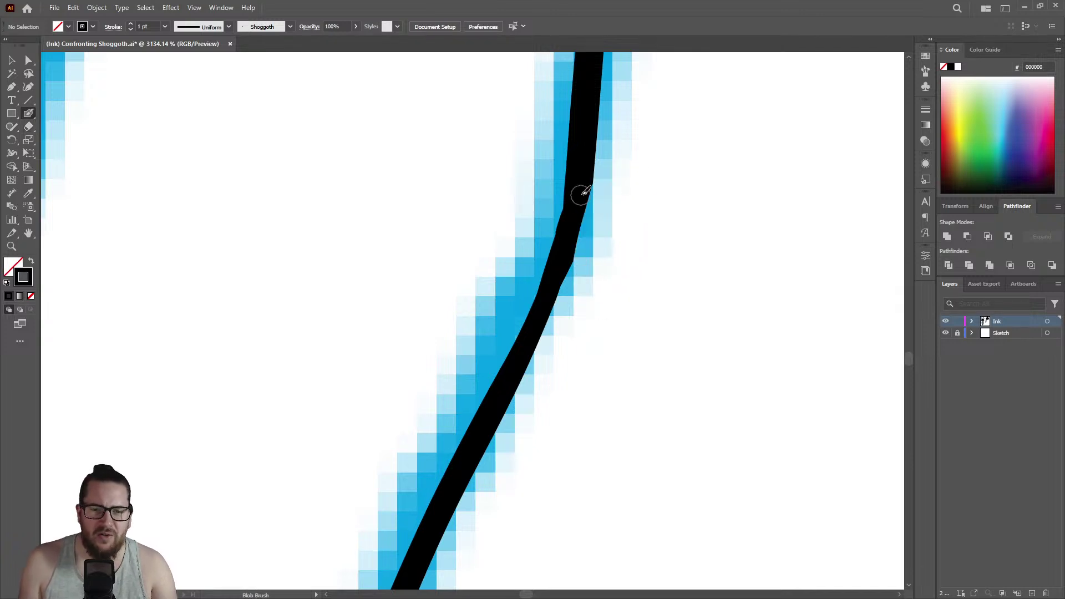
drag(578, 209, 511, 374)
drag(531, 308, 576, 206)
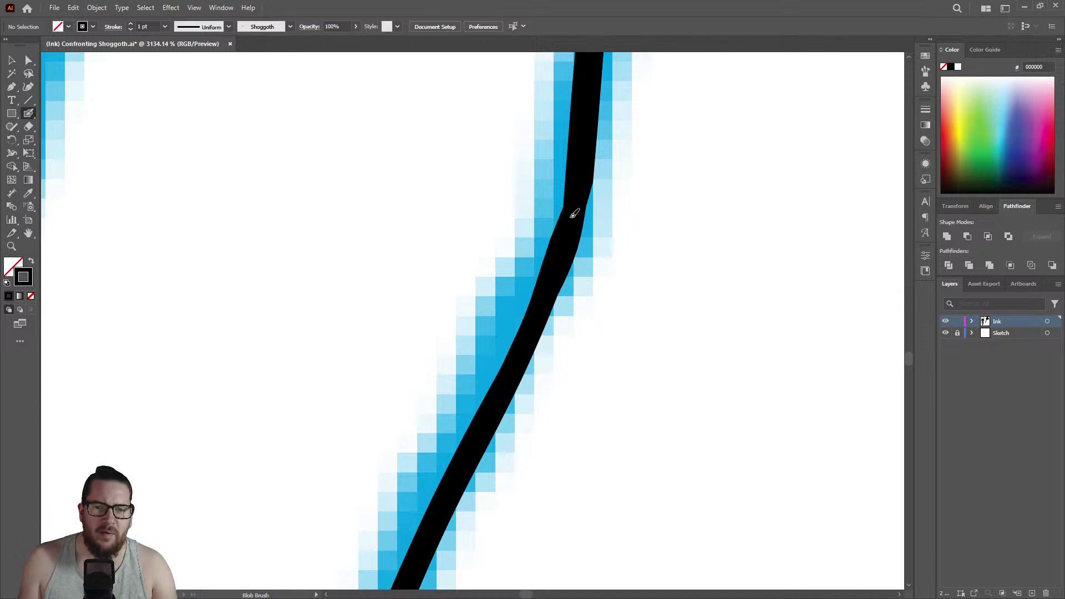
key(z)
mouse_move(587, 165)
mouse_down()
mouse_move(376, 274)
mouse_move(562, 240)
mouse_up()
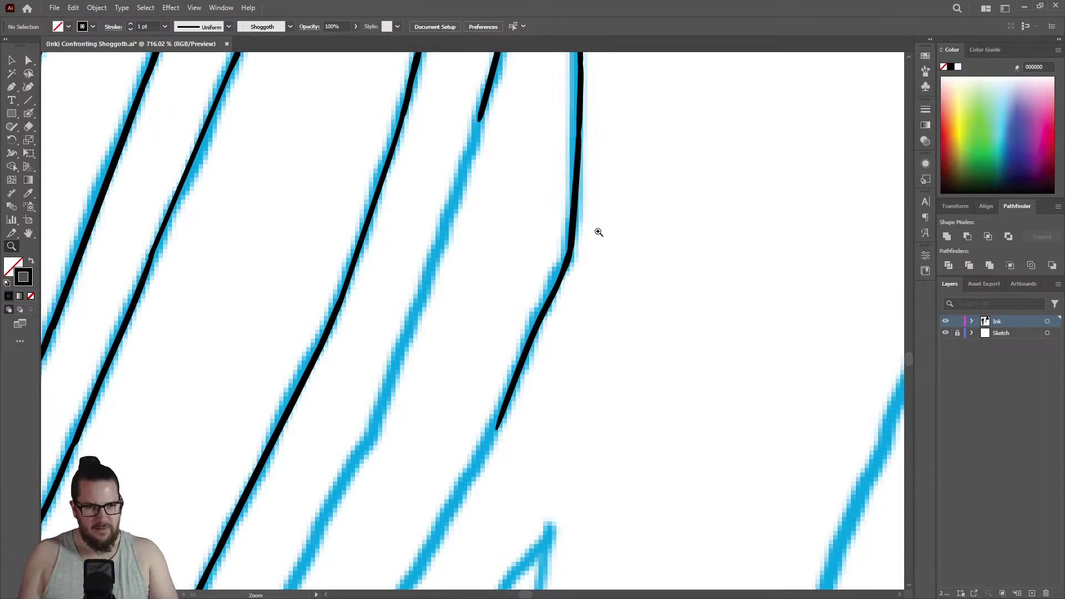
Extend the notched tentacle's right edge farther down the diagonal sketch line with the Blob Brush.
drag(474, 266, 762, 235)
key(shift+b)
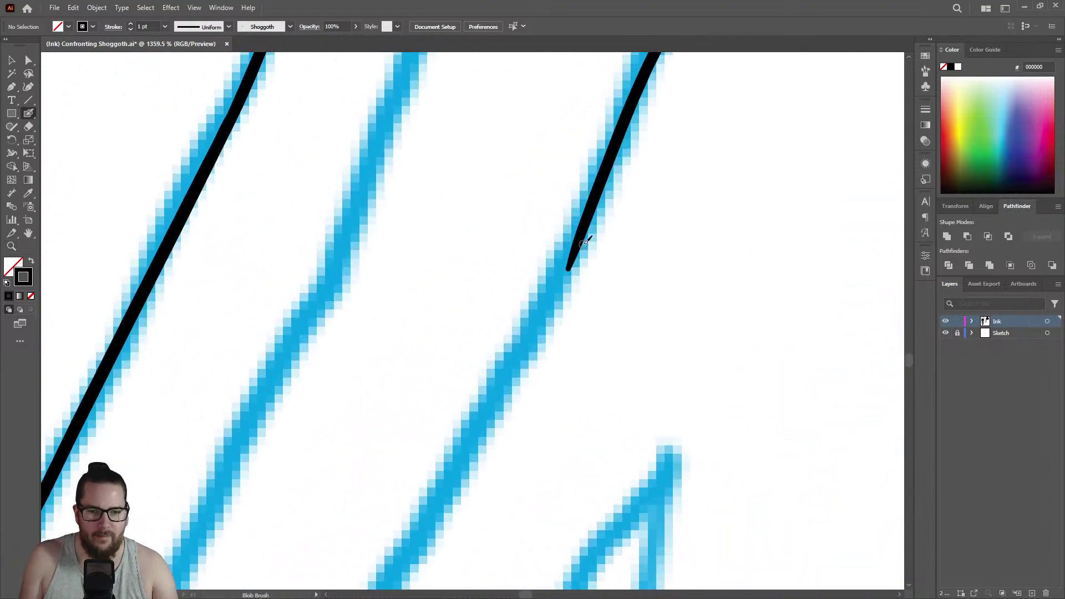
mouse_move(571, 252)
mouse_down()
mouse_move(523, 361)
mouse_move(393, 527)
mouse_move(383, 560)
mouse_up()
key(z)
drag(497, 413, 390, 418)
drag(415, 507, 546, 468)
Trim the newly inked part of the right edge with the Eraser and redraw its lower end along the sketch.
key(shift+e)
mouse_move(493, 388)
mouse_down()
mouse_move(471, 431)
mouse_move(577, 311)
mouse_move(706, 302)
mouse_up()
key(z)
scroll(577, 328, down, 3)
key(shift+e)
drag(665, 171, 521, 402)
key(shift+b)
drag(610, 225, 399, 559)
drag(458, 458, 442, 364)
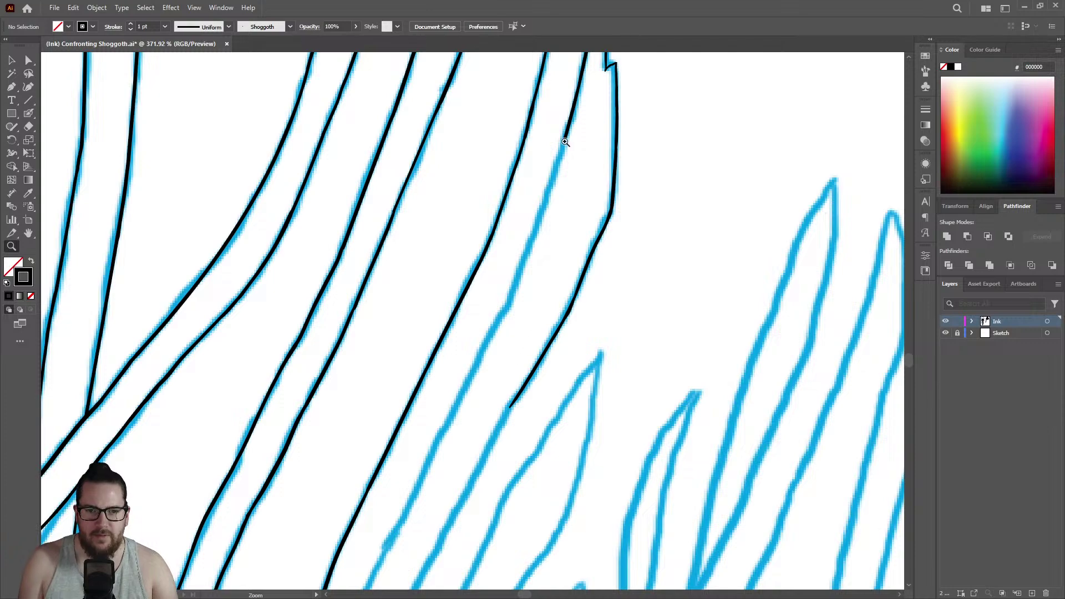
Extend the notched tentacle's left edge downward from the end of its existing ink.
drag(564, 154, 563, 145)
drag(627, 181, 816, 105)
mouse_move(587, 288)
mouse_down()
mouse_move(551, 409)
mouse_move(746, 316)
mouse_up()
key(shift+b)
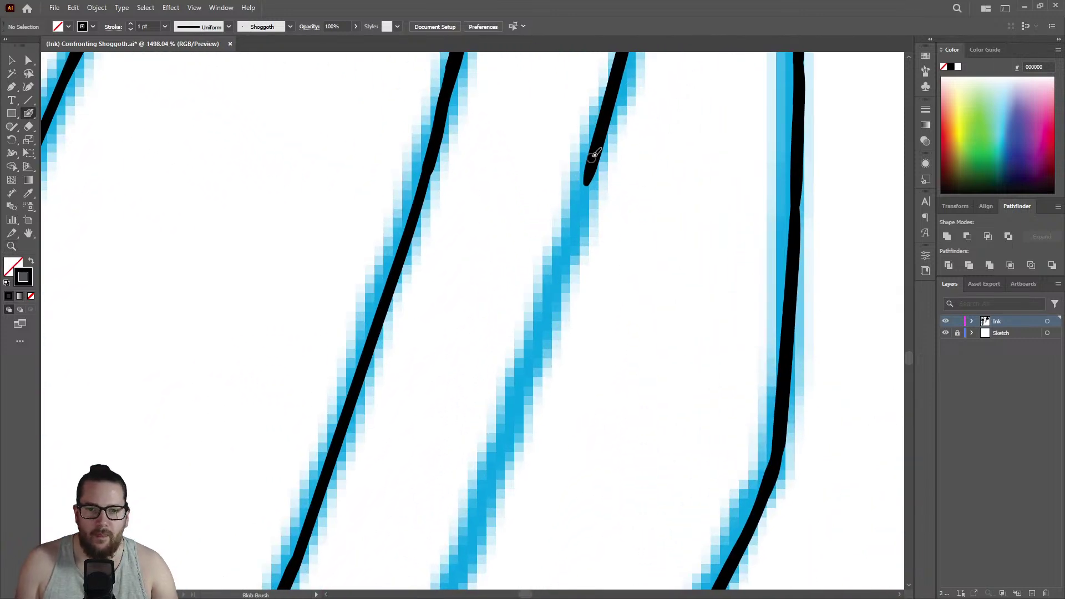
drag(591, 175, 460, 524)
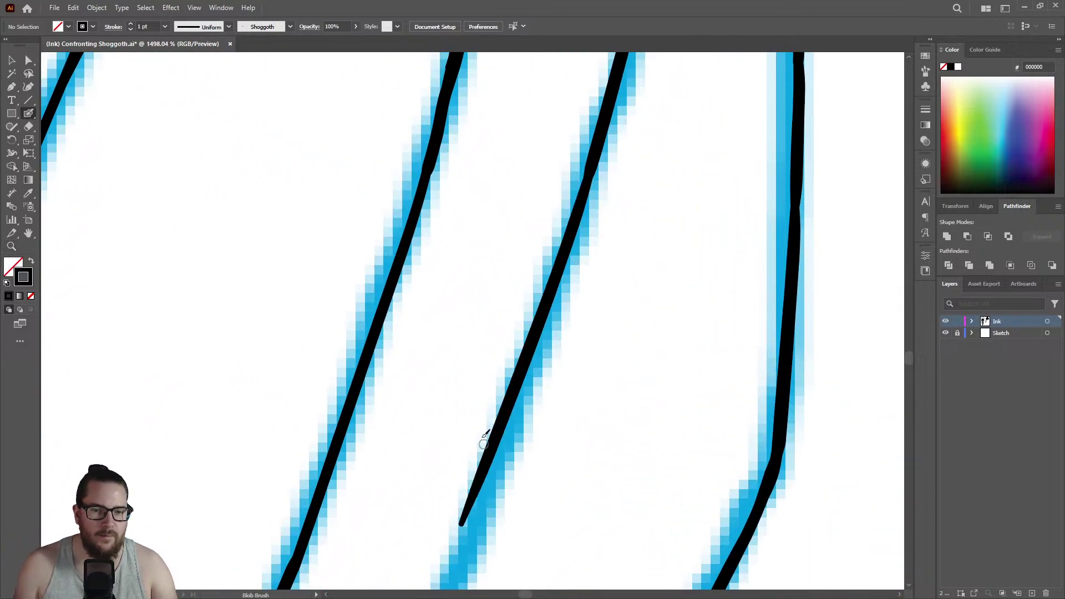
Erase the off-sketch lower part of the left edge and redraw it along the blue line.
key(shift+e)
mouse_move(492, 357)
mouse_down()
mouse_move(463, 500)
mouse_move(492, 387)
mouse_move(484, 493)
mouse_move(493, 466)
mouse_up()
key(shift+b)
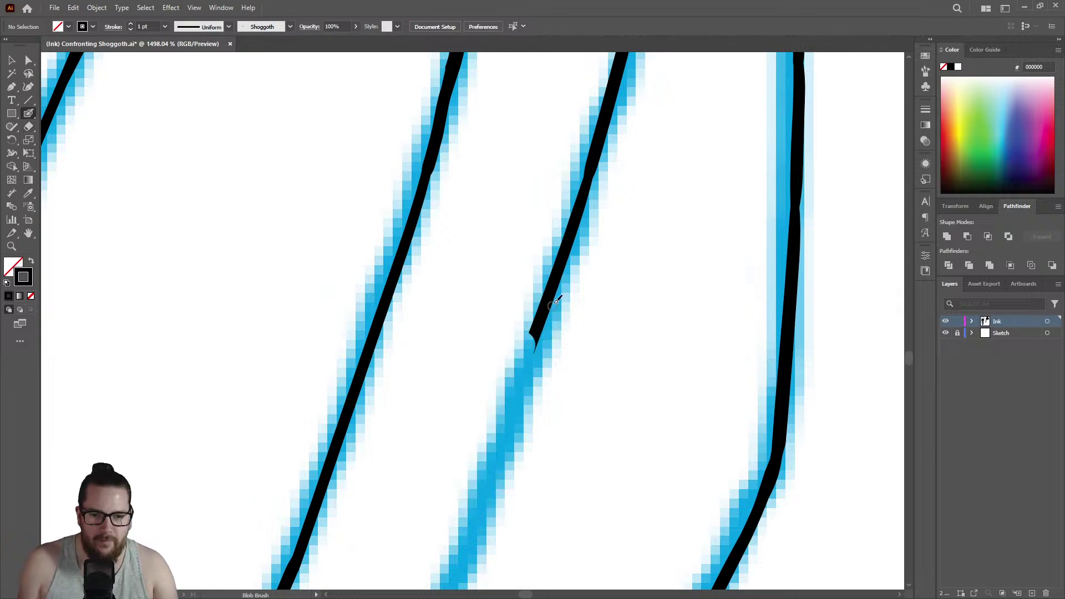
mouse_move(548, 300)
mouse_down()
mouse_move(482, 487)
mouse_move(418, 573)
mouse_up()
key(z)
drag(554, 392, 437, 453)
Continue inking the notched tentacle's left edge farther down the diagonal sketch line.
drag(503, 524, 623, 409)
key(shift+b)
mouse_move(570, 219)
mouse_down()
mouse_move(596, 242)
mouse_move(505, 463)
mouse_move(439, 590)
mouse_up()
key(z)
drag(469, 360, 473, 441)
mouse_move(510, 508)
mouse_down()
mouse_move(701, 397)
mouse_move(598, 288)
mouse_move(499, 387)
mouse_move(382, 588)
mouse_up()
key(shift+b)
key(z)
drag(559, 376, 447, 381)
Trim the lower end of the notched tentacle's left edge with the Eraser.
drag(499, 479, 616, 411)
key(shift+e)
drag(505, 433, 554, 305)
key(z)
drag(557, 349, 616, 369)
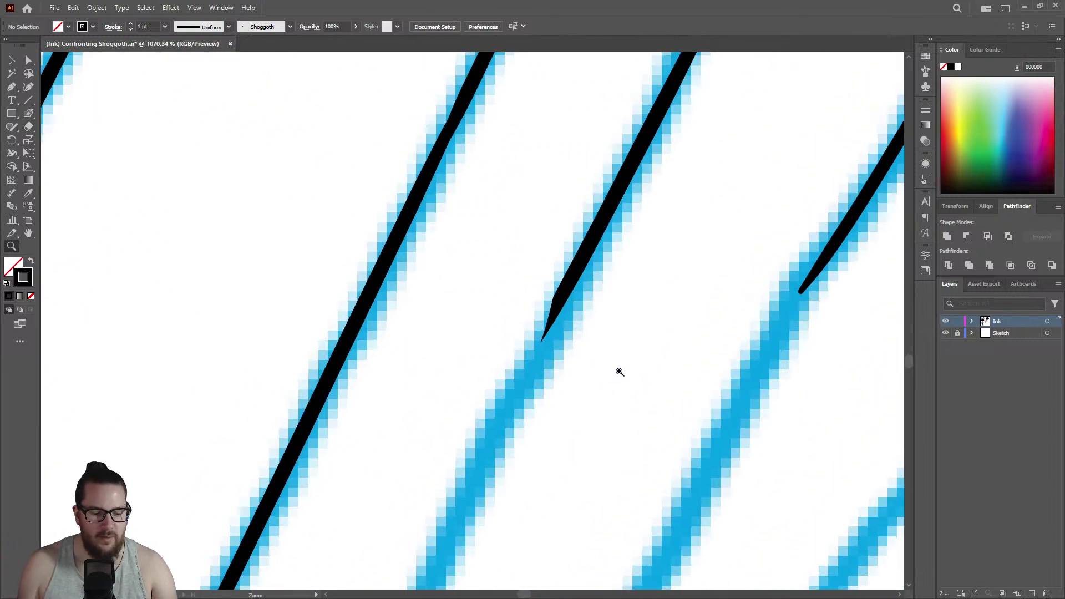
Extend the notched tentacle's left edge downward from its tapered end along the blue sketch line.
key(shift+b)
drag(577, 258, 431, 577)
key(z)
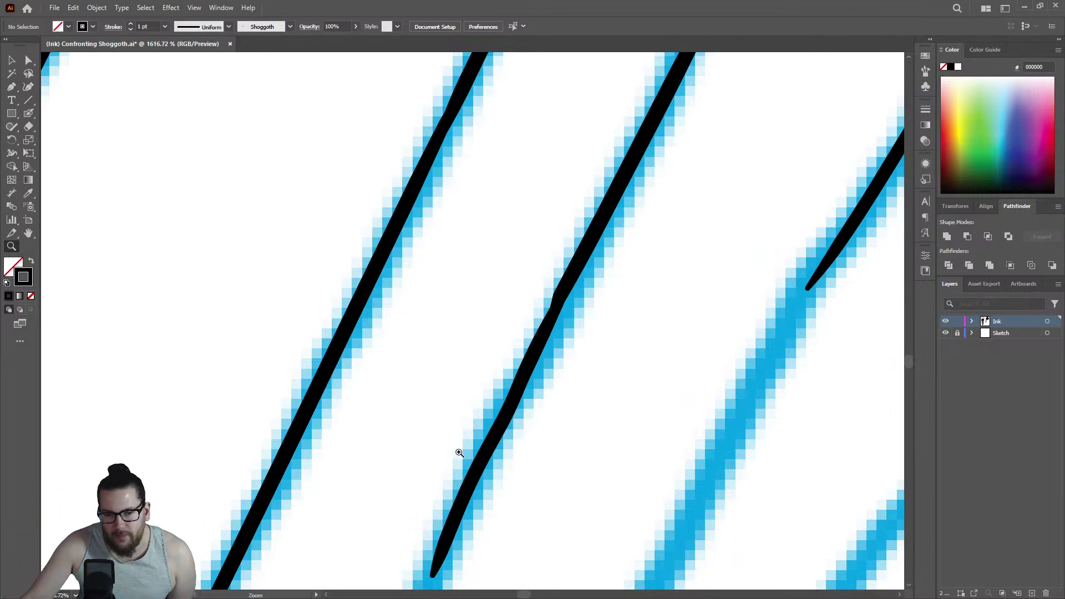
drag(482, 255, 437, 333)
mouse_move(574, 325)
mouse_down()
mouse_move(638, 316)
mouse_move(559, 290)
mouse_move(618, 301)
mouse_up()
key(shift+b)
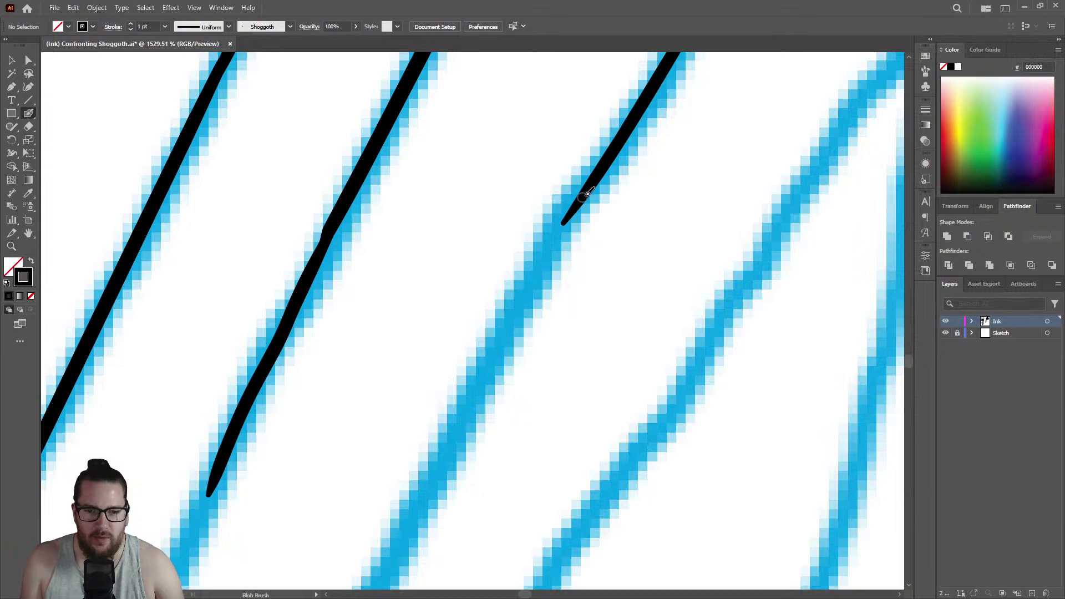
Continue inking the notched tentacle's right edge downward past the bend in the sketch.
drag(570, 209, 388, 563)
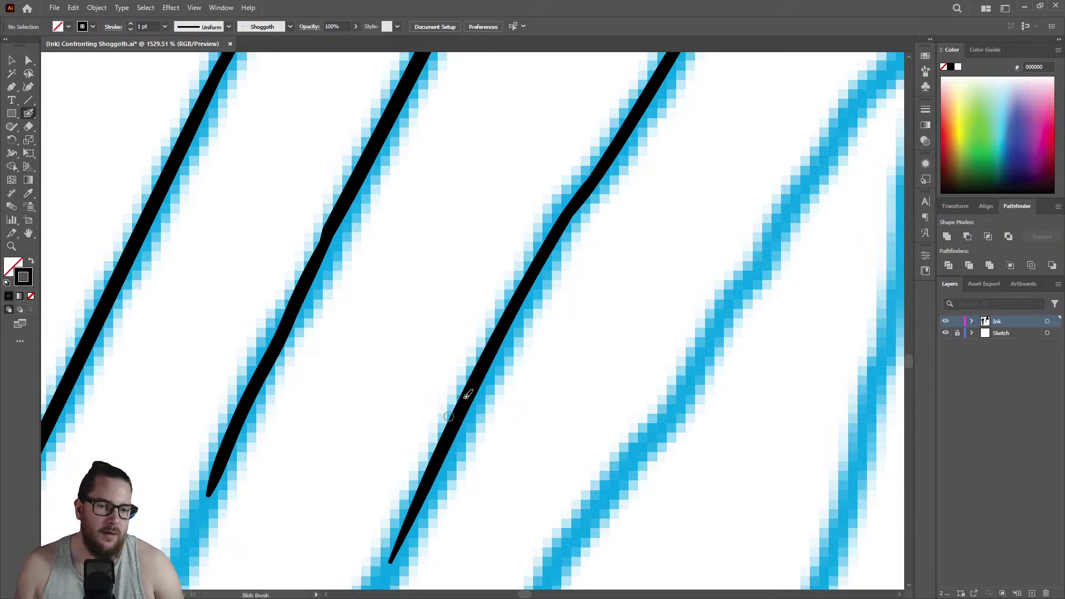
key(z)
drag(566, 324, 430, 368)
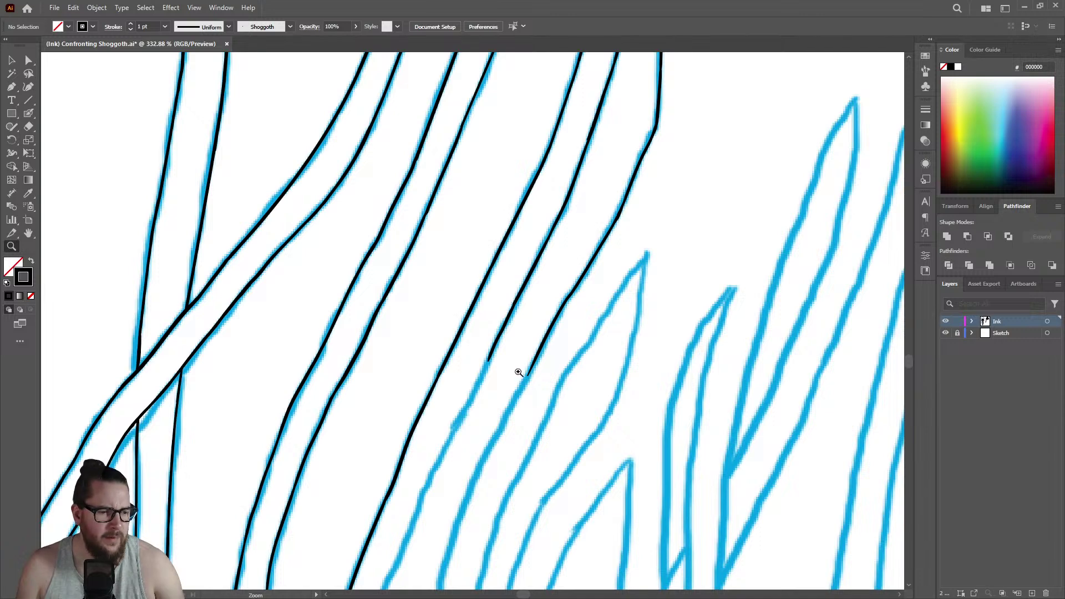
drag(545, 387, 461, 375)
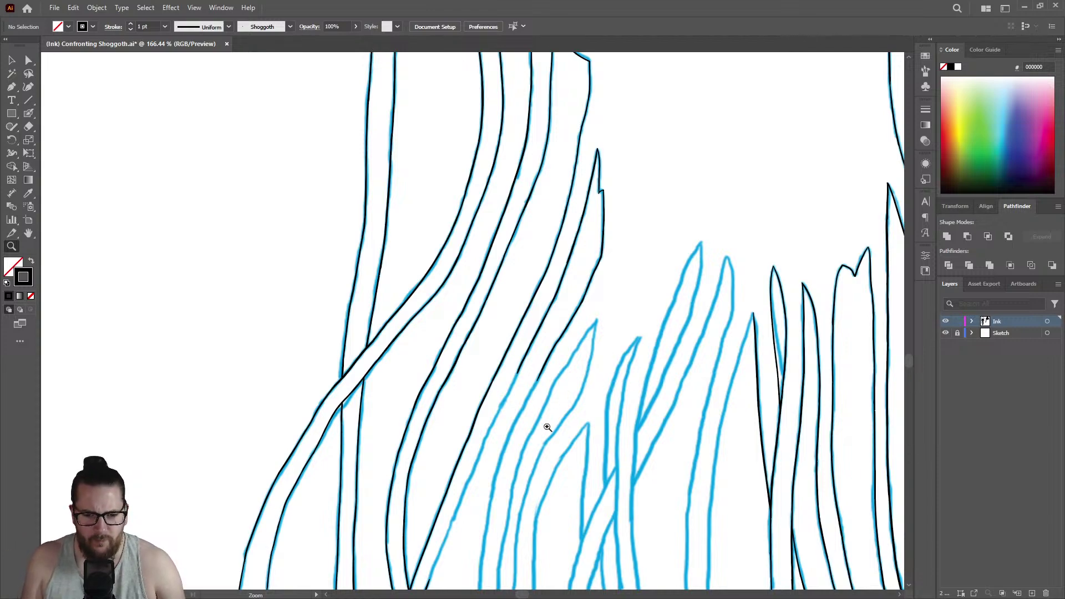
Ink a further diagonal stretch of the notched tentacle's right edge and taper its lower end with the Eraser.
drag(548, 425, 745, 338)
mouse_move(509, 294)
mouse_down()
mouse_move(566, 278)
mouse_move(571, 254)
mouse_up()
key(shift+b)
drag(543, 199, 374, 546)
key(shift+e)
mouse_move(404, 488)
mouse_down()
mouse_move(364, 545)
mouse_move(458, 417)
mouse_up()
key(z)
drag(498, 379, 288, 345)
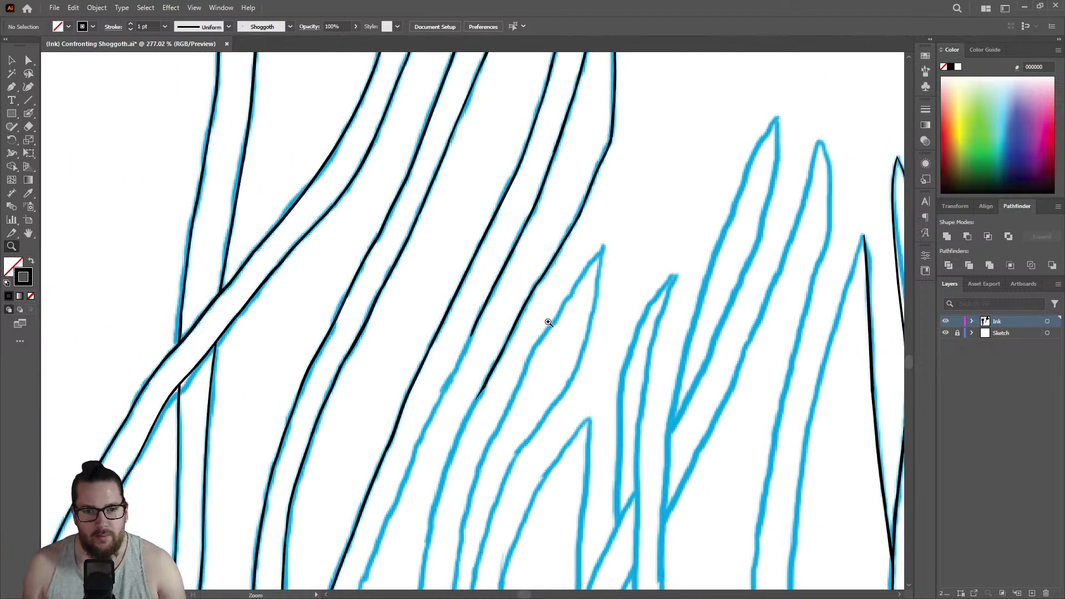
Lengthen the notched tentacle's left edge until it reaches nearly as far down as the right edge.
mouse_move(562, 131)
mouse_down()
mouse_move(753, 139)
mouse_move(597, 188)
mouse_up()
key(shift+b)
drag(535, 158, 442, 397)
key(z)
mouse_move(468, 316)
mouse_down()
mouse_move(418, 297)
mouse_move(424, 318)
mouse_up()
drag(515, 335, 466, 353)
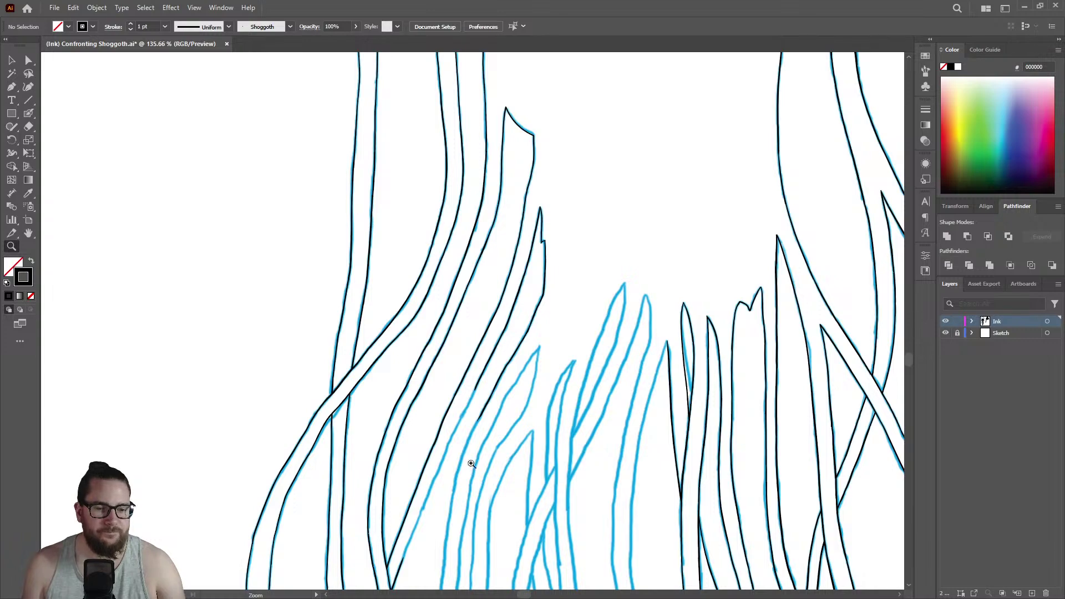
mouse_move(447, 463)
mouse_down()
mouse_move(556, 392)
mouse_move(542, 221)
mouse_move(610, 215)
mouse_move(564, 167)
mouse_move(417, 451)
mouse_up()
key(shift+b)
key(z)
drag(494, 285, 416, 316)
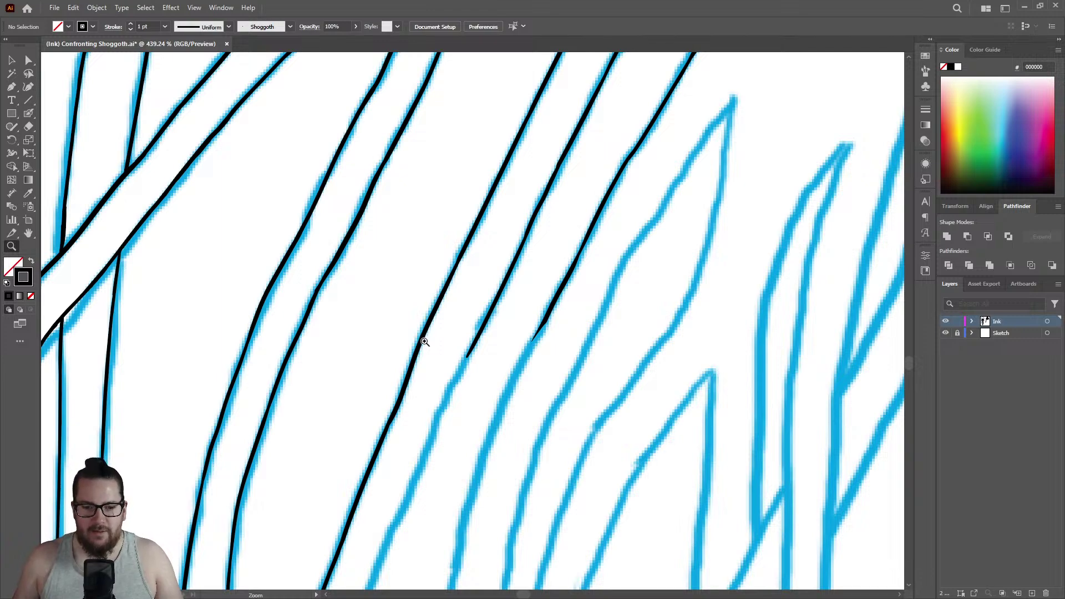
Ink the notched tentacle's left edge through the slight bends of the next sketch section.
mouse_move(489, 344)
mouse_down()
mouse_move(414, 361)
mouse_move(594, 332)
mouse_move(748, 283)
mouse_up()
key(shift+b)
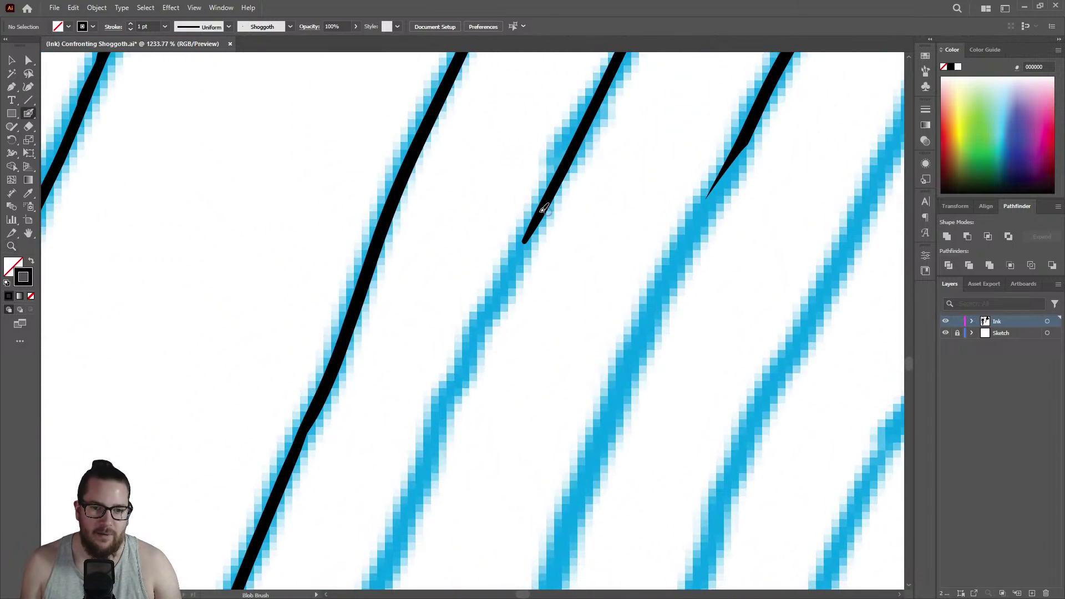
mouse_move(539, 219)
mouse_down()
mouse_move(476, 340)
mouse_move(392, 551)
mouse_up()
key(z)
drag(500, 335, 275, 369)
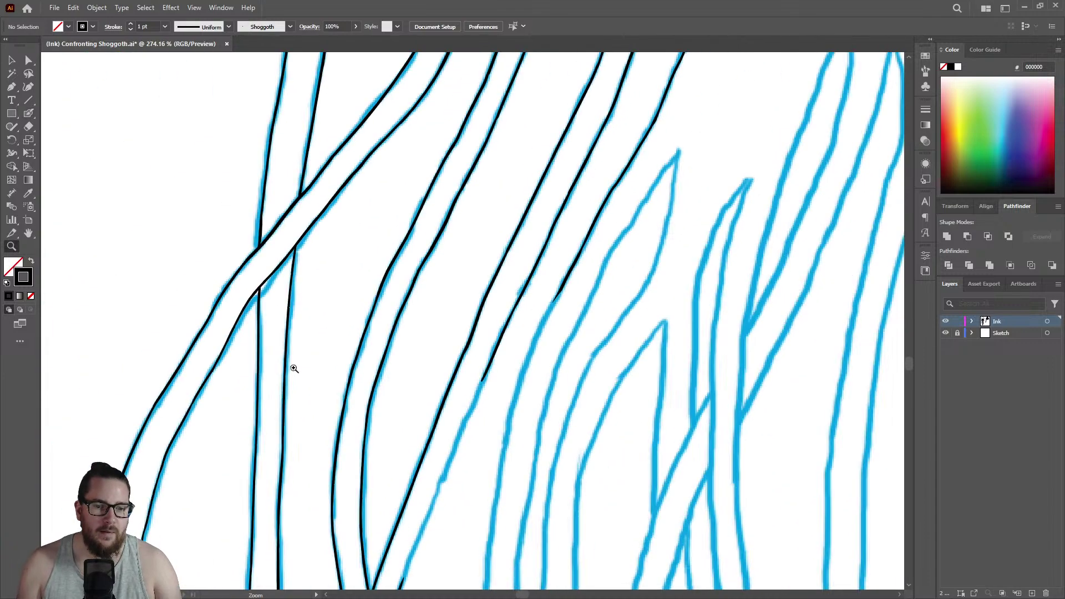
Extend the notched tentacle's left edge farther down, erase the stray lower part and redraw it along the sketch.
drag(469, 421, 734, 297)
key(shift+b)
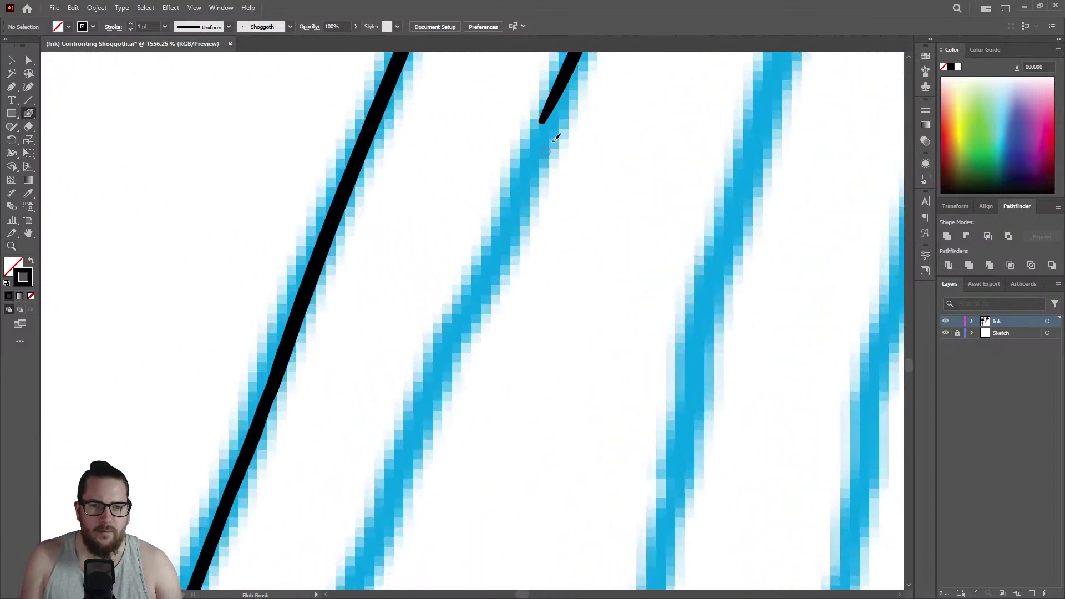
drag(569, 75, 394, 506)
key(z)
mouse_move(499, 327)
mouse_down()
mouse_move(423, 388)
mouse_move(558, 352)
mouse_move(561, 313)
mouse_up()
key(shift+e)
drag(524, 202, 422, 424)
key(shift+b)
mouse_move(527, 183)
mouse_down()
mouse_move(464, 305)
mouse_move(391, 500)
mouse_up()
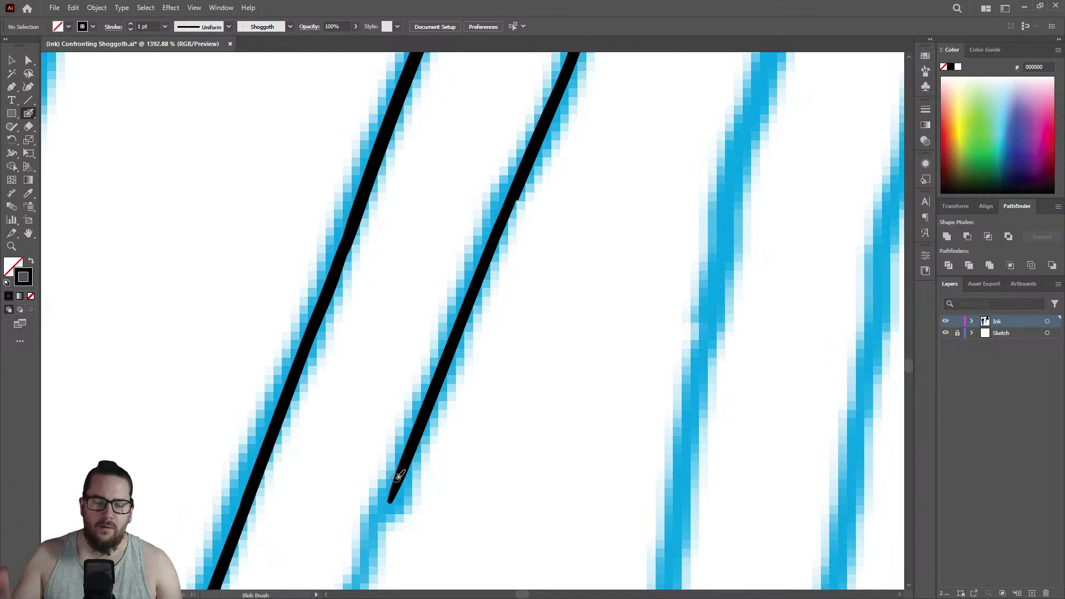
key(z)
drag(440, 309, 323, 290)
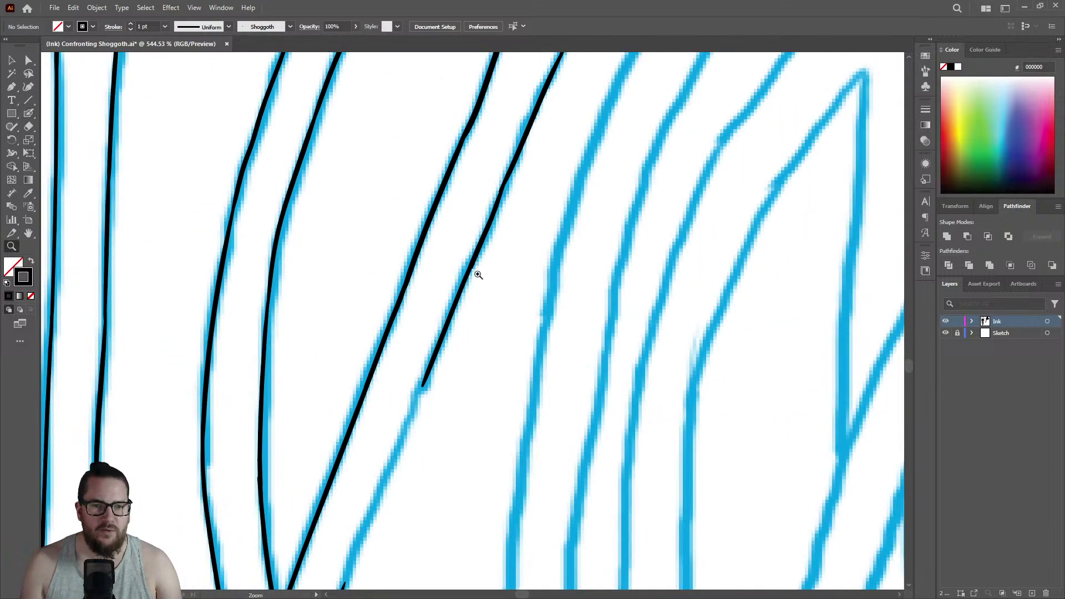
Finish the notched tentacle's left edge by inking it down to where it meets the crossing tentacle.
drag(471, 269, 363, 277)
drag(440, 399, 625, 290)
mouse_move(406, 228)
mouse_down()
mouse_move(527, 76)
mouse_move(391, 413)
mouse_up()
key(shift+b)
key(z)
drag(361, 308, 349, 307)
drag(428, 399, 613, 311)
key(shift+b)
drag(516, 140, 391, 461)
key(z)
drag(385, 374, 251, 440)
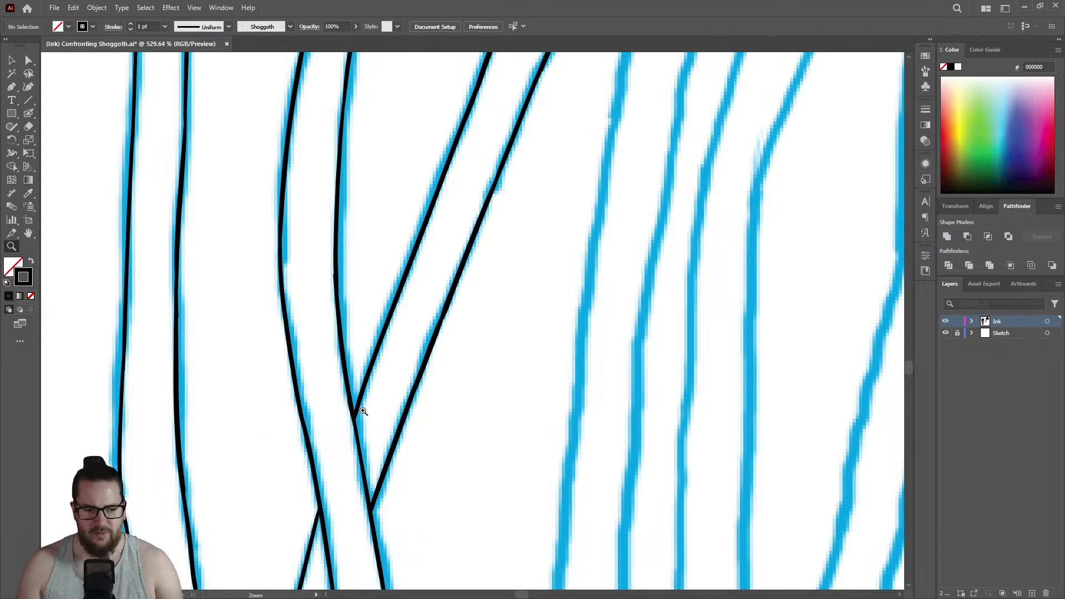
drag(372, 410, 292, 411)
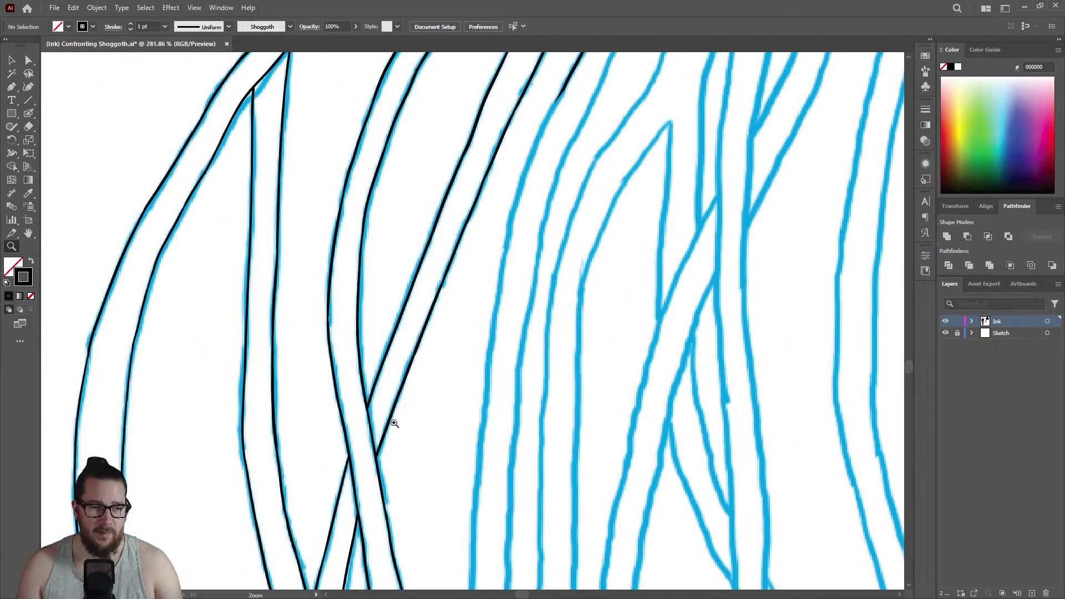
drag(391, 424, 311, 431)
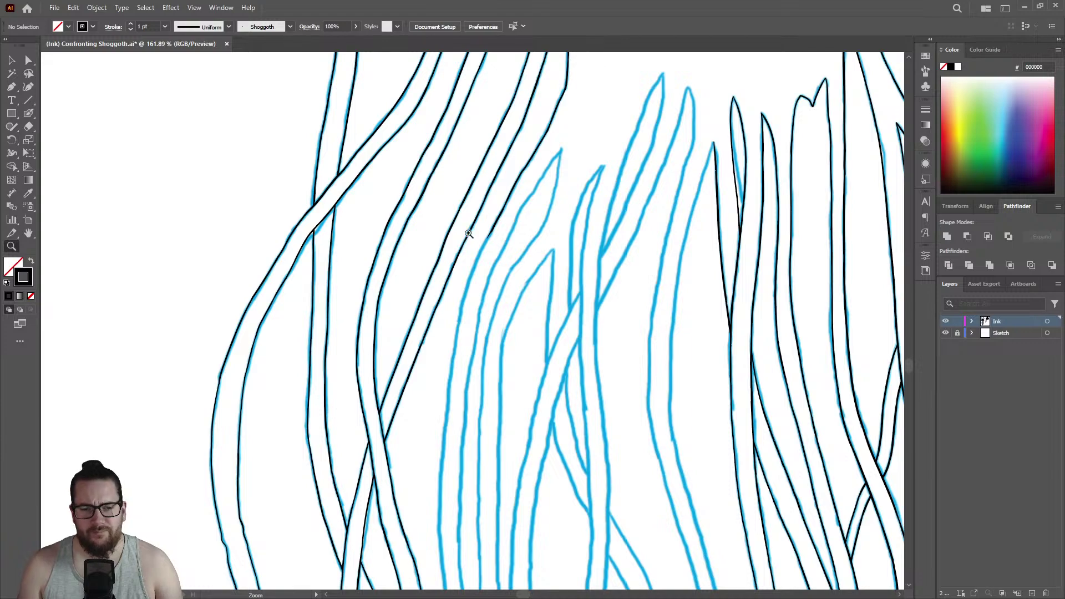
Extend the notched tentacle's right edge from its pointed end and smooth the bulge at the join.
drag(468, 230, 649, 161)
drag(530, 185, 620, 204)
key(shift+b)
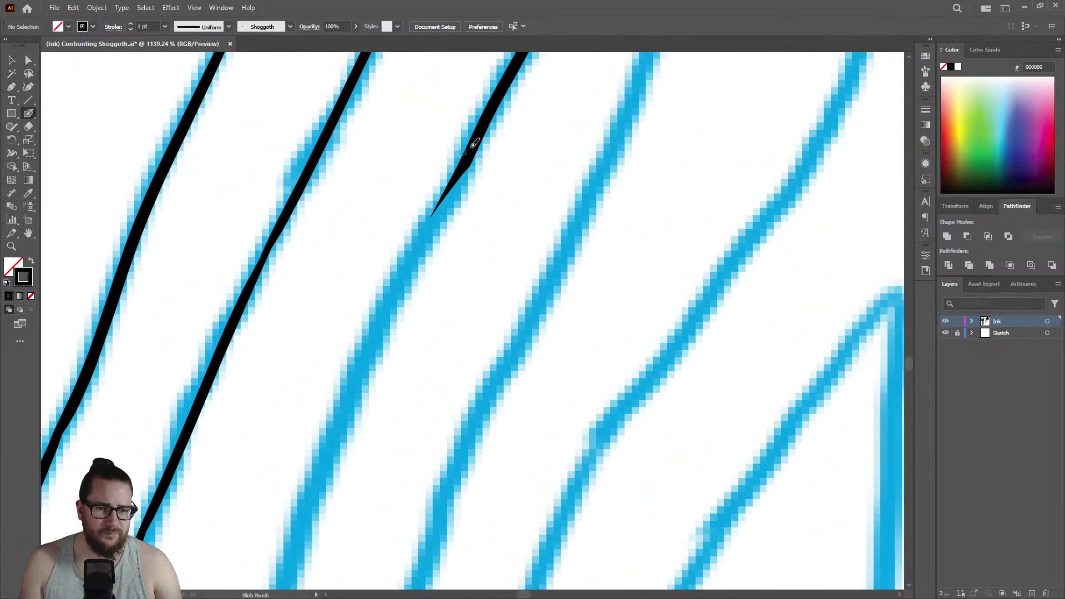
mouse_move(470, 157)
mouse_down()
mouse_move(345, 391)
mouse_move(297, 520)
mouse_up()
key(shift+e)
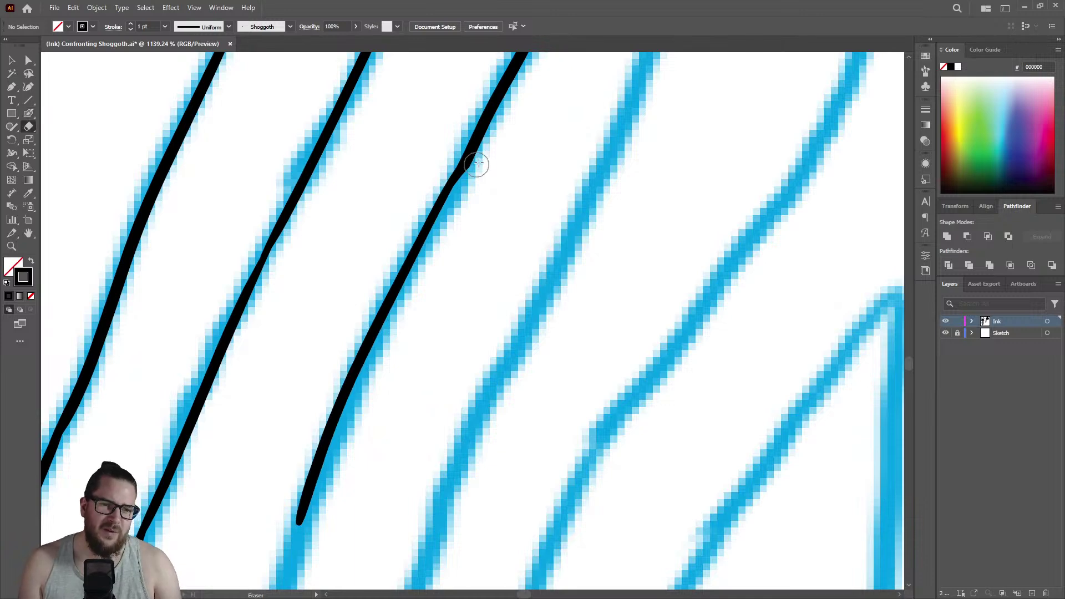
mouse_move(484, 161)
mouse_down()
mouse_move(461, 198)
mouse_move(478, 168)
mouse_up()
key(ctrl+z)
key(shift+b)
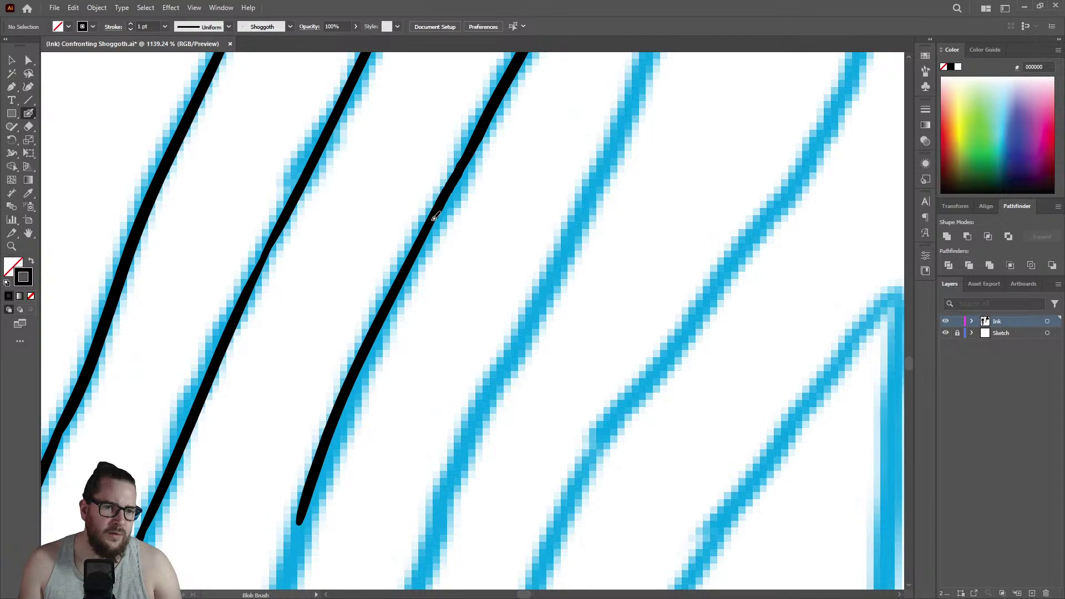
Ink the notched tentacle's right edge downward along the steepening part of the sketch.
key(z)
drag(466, 199, 374, 256)
mouse_move(409, 393)
mouse_down()
mouse_move(480, 348)
mouse_move(499, 268)
mouse_up()
key(shift+b)
mouse_move(406, 197)
mouse_down()
mouse_move(352, 398)
mouse_move(324, 560)
mouse_up()
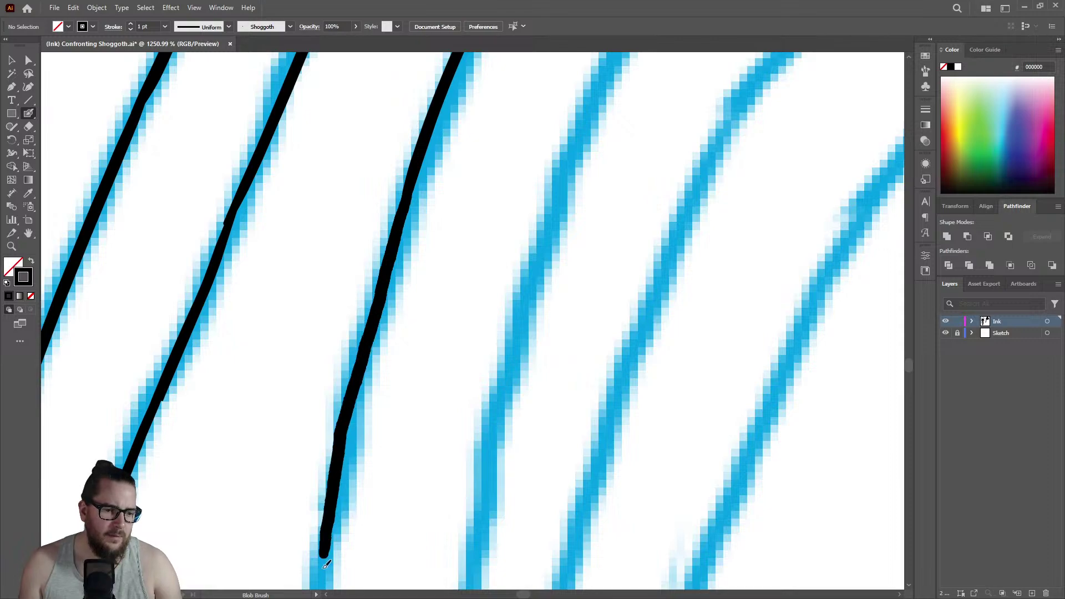
key(z)
drag(393, 321, 223, 385)
drag(411, 403, 318, 389)
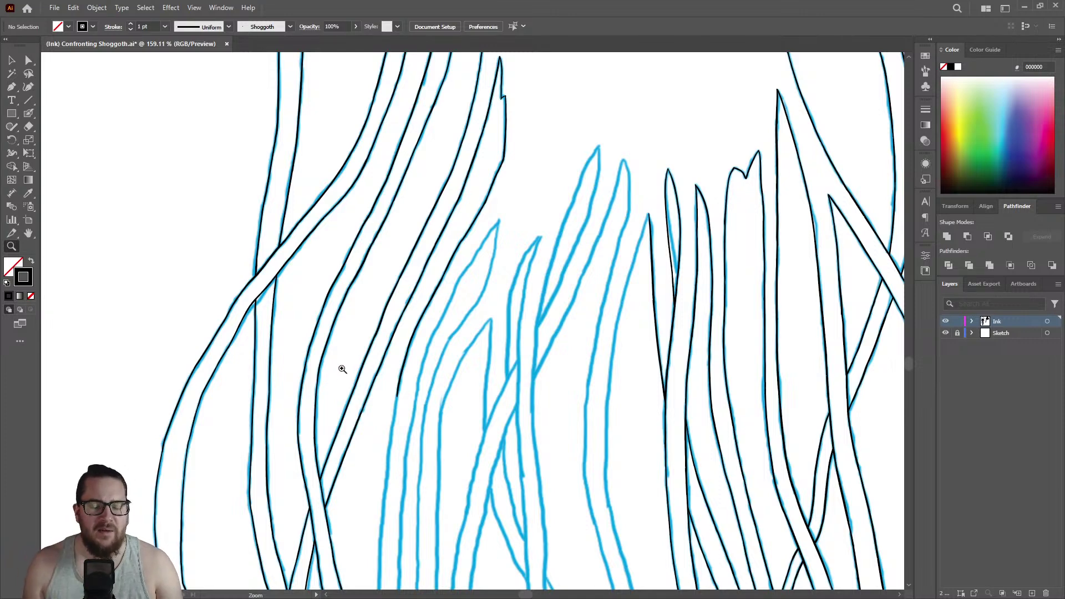
Add another stroke to the notched tentacle's right edge, starting from its current lower end.
drag(374, 497, 421, 468)
drag(381, 408, 614, 336)
key(shift+b)
drag(463, 173, 407, 537)
key(z)
Redo the last stroke on the notched tentacle's right edge, carry it farther down and thicken its thin stretch.
mouse_move(449, 255)
mouse_down()
mouse_move(409, 361)
mouse_move(631, 281)
mouse_up()
key(shift+b)
key(ctrl+z)
drag(469, 183, 478, 225)
drag(486, 162, 450, 495)
right_click(468, 262)
click(478, 239)
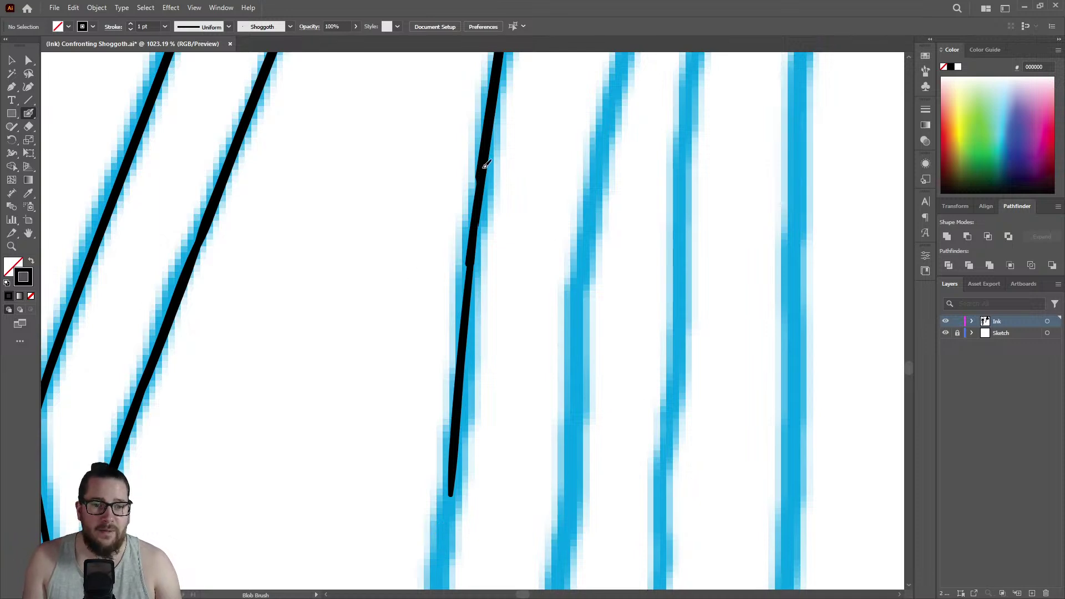
drag(476, 219, 466, 339)
key(z)
drag(456, 295, 302, 277)
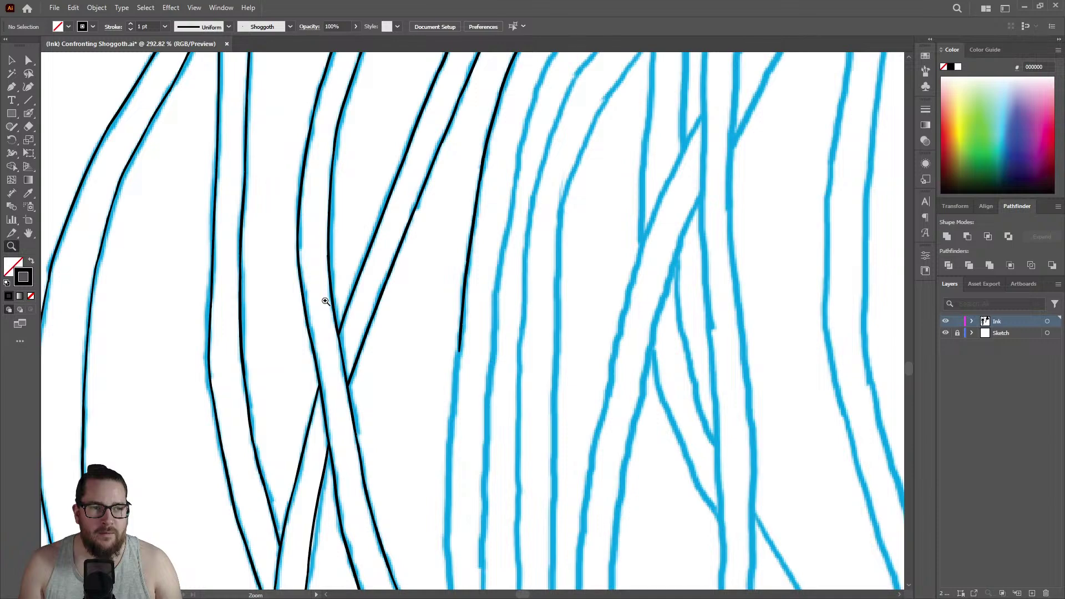
drag(343, 295, 315, 297)
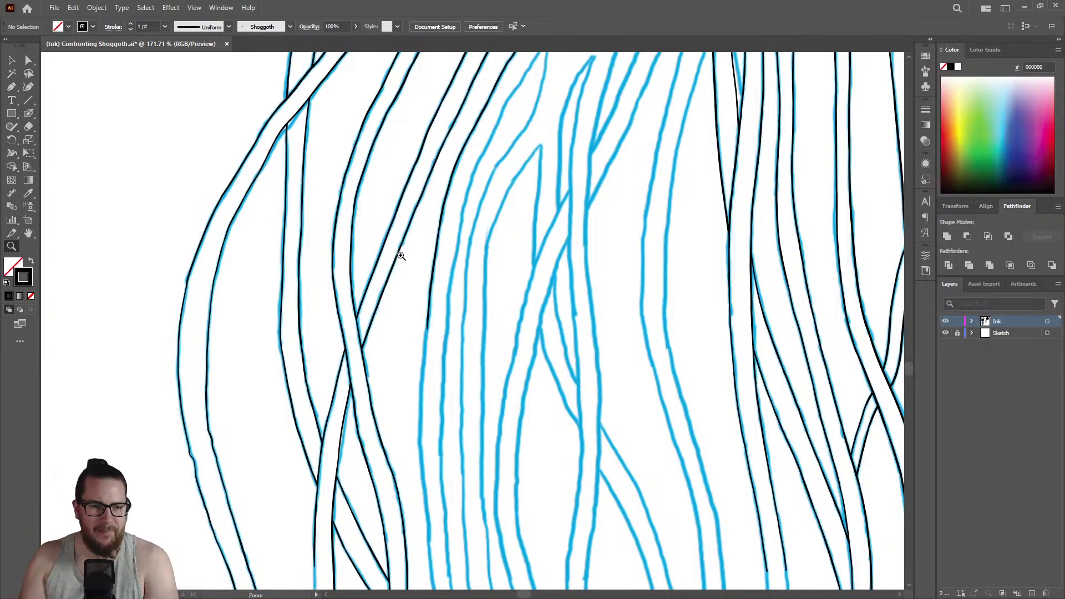
Continue the notched tentacle's right edge down beside the point where the two tentacles cross.
drag(430, 359, 559, 328)
drag(339, 323, 405, 309)
key(shift+b)
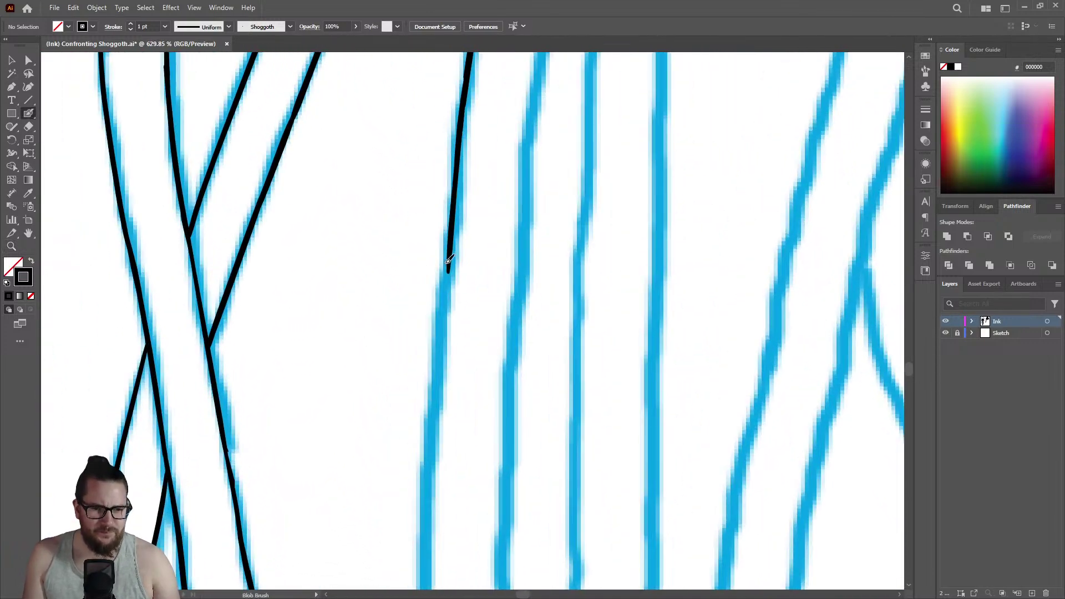
mouse_move(452, 252)
mouse_down()
mouse_move(432, 445)
mouse_move(418, 475)
mouse_up()
key(z)
mouse_move(455, 368)
mouse_down()
mouse_move(380, 353)
mouse_move(578, 298)
mouse_move(577, 216)
mouse_up()
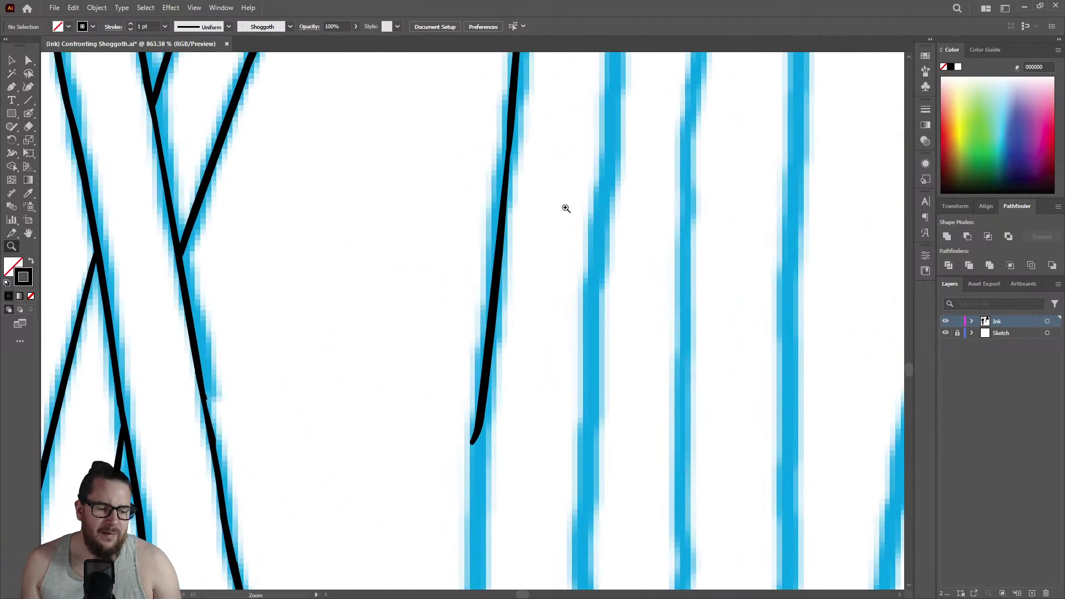
Go over the upper part of the newly inked right edge to even out its thickness.
key(shift+b)
mouse_move(518, 107)
mouse_down()
mouse_move(512, 160)
mouse_move(518, 98)
mouse_move(507, 202)
mouse_up()
key(ctrl+z)
key(ctrl+z)
drag(519, 117, 498, 261)
key(z)
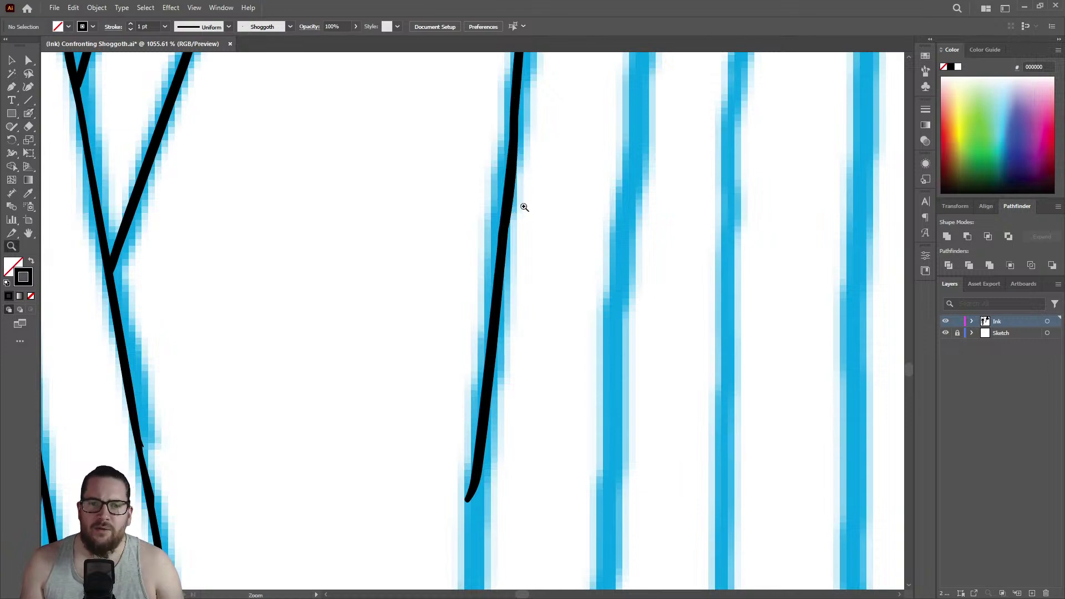
Erase the hooked lower end of the notched tentacle's right edge and redraw it straight down the sketch.
drag(522, 207, 433, 298)
drag(499, 335, 599, 301)
key(shift+e)
mouse_move(514, 304)
mouse_down()
mouse_move(527, 344)
mouse_move(528, 333)
mouse_move(423, 334)
mouse_up()
key(z)
drag(536, 300, 715, 266)
key(shift+b)
drag(531, 260, 524, 458)
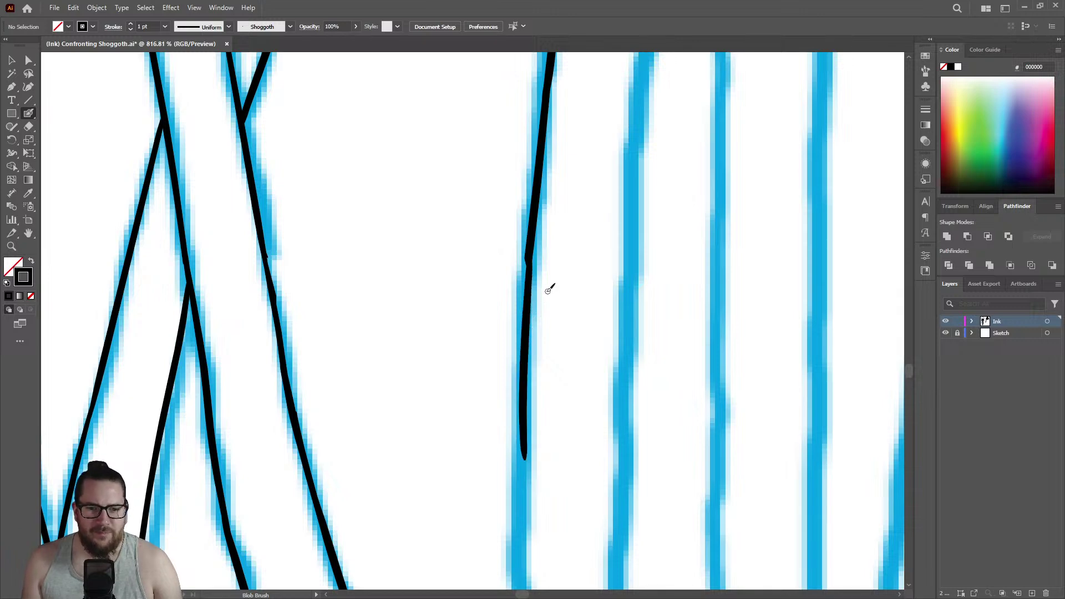
Shave the bulge off the outer side of the right edge's new join with the Eraser.
key(shift+e)
drag(516, 253, 521, 210)
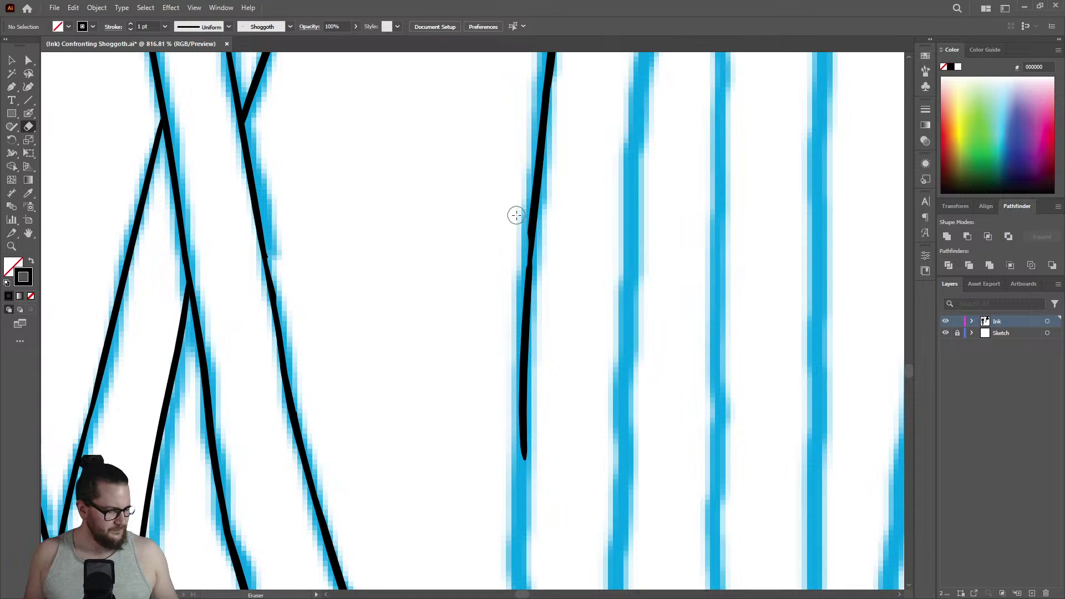
key(z)
alt+click(544, 348)
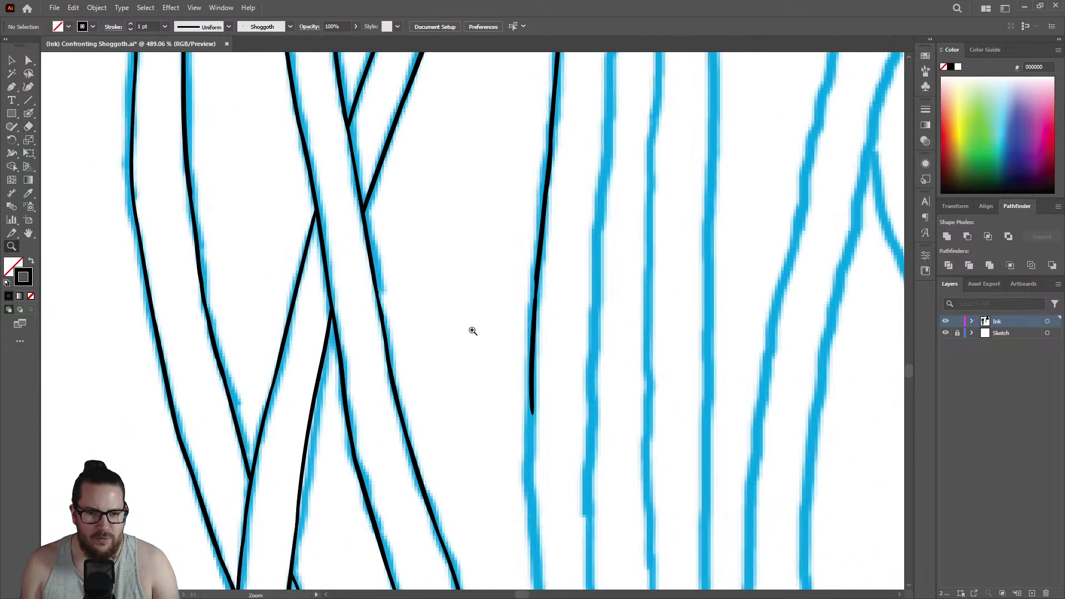
Ink the nearly vertical stretch of the notched tentacle's right edge below the rounded end.
drag(551, 415, 660, 373)
mouse_move(494, 172)
mouse_down()
mouse_move(546, 102)
mouse_move(541, 142)
mouse_move(546, 93)
mouse_move(540, 184)
mouse_move(548, 93)
mouse_up()
key(shift+b)
key(z)
drag(572, 246, 461, 334)
drag(596, 375, 772, 331)
key(shift+b)
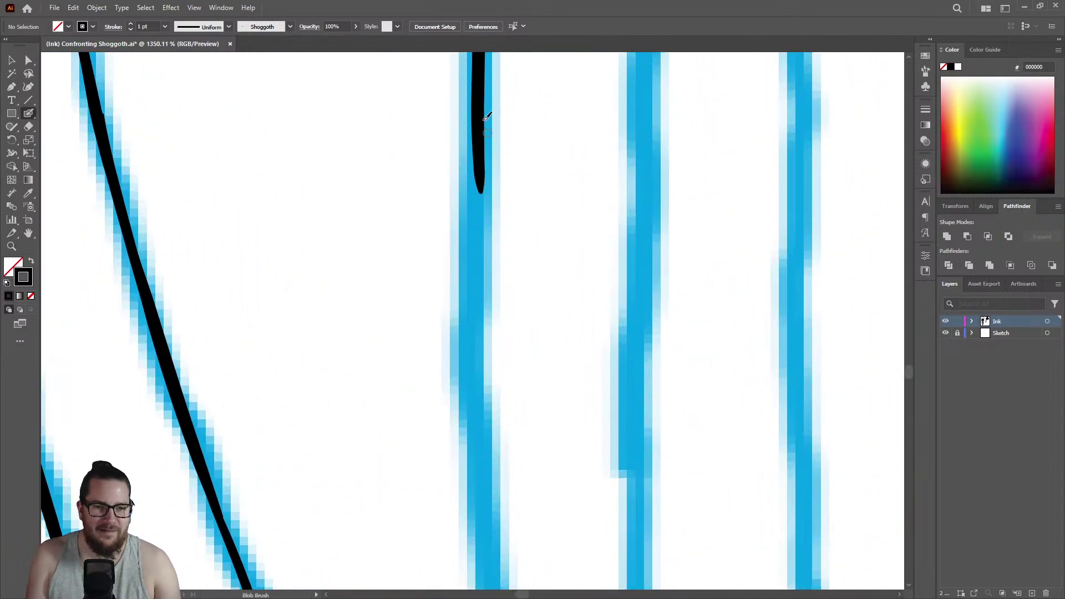
drag(479, 116, 474, 581)
Erase the off-sketch lower part of the vertical stretch and redraw it following the sketch's curve.
key(z)
mouse_move(559, 316)
mouse_down()
mouse_move(501, 407)
mouse_move(700, 388)
mouse_up()
drag(507, 250, 541, 250)
key(shift+e)
drag(498, 166, 527, 333)
key(shift+b)
drag(532, 164, 551, 488)
key(z)
mouse_move(573, 306)
mouse_down()
mouse_move(375, 344)
mouse_move(373, 392)
mouse_up()
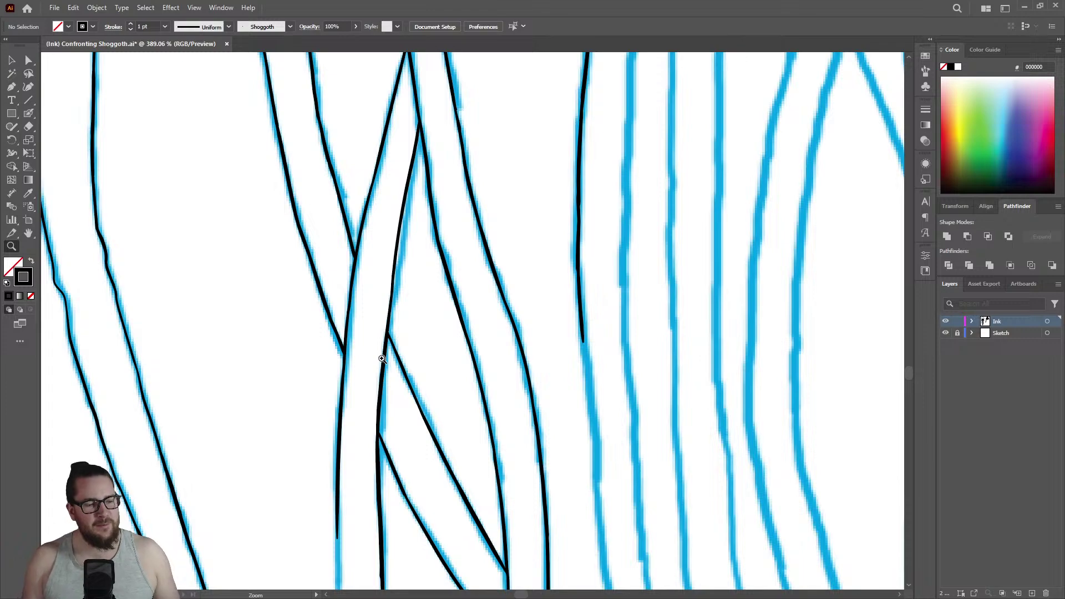
Re-ink the kinked stretch of the leftmost tentacle's outer edge with the Blob Brush.
mouse_move(492, 233)
mouse_down()
mouse_move(478, 304)
mouse_move(292, 325)
mouse_move(405, 280)
mouse_move(547, 242)
mouse_move(638, 238)
mouse_up()
key(shift+b)
mouse_move(471, 102)
mouse_down()
mouse_move(494, 267)
mouse_move(537, 333)
mouse_move(552, 389)
mouse_move(544, 403)
mouse_move(531, 344)
mouse_move(556, 367)
mouse_move(553, 375)
mouse_move(547, 361)
mouse_move(556, 480)
mouse_up()
key(z)
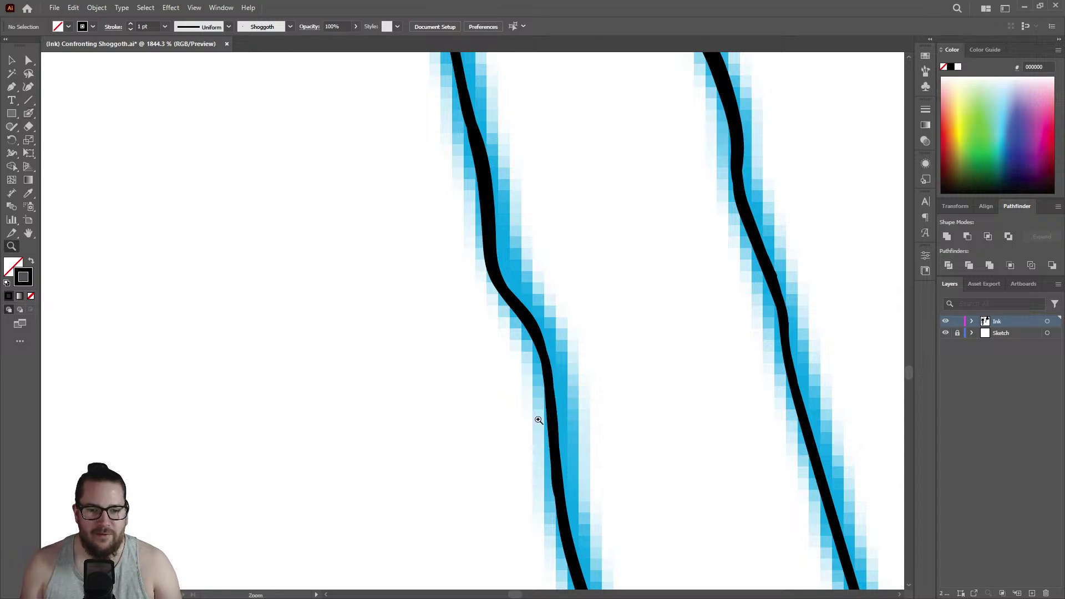
scroll(333, 440, down, 2)
scroll(416, 373, down, 1)
scroll(284, 438, down, 2)
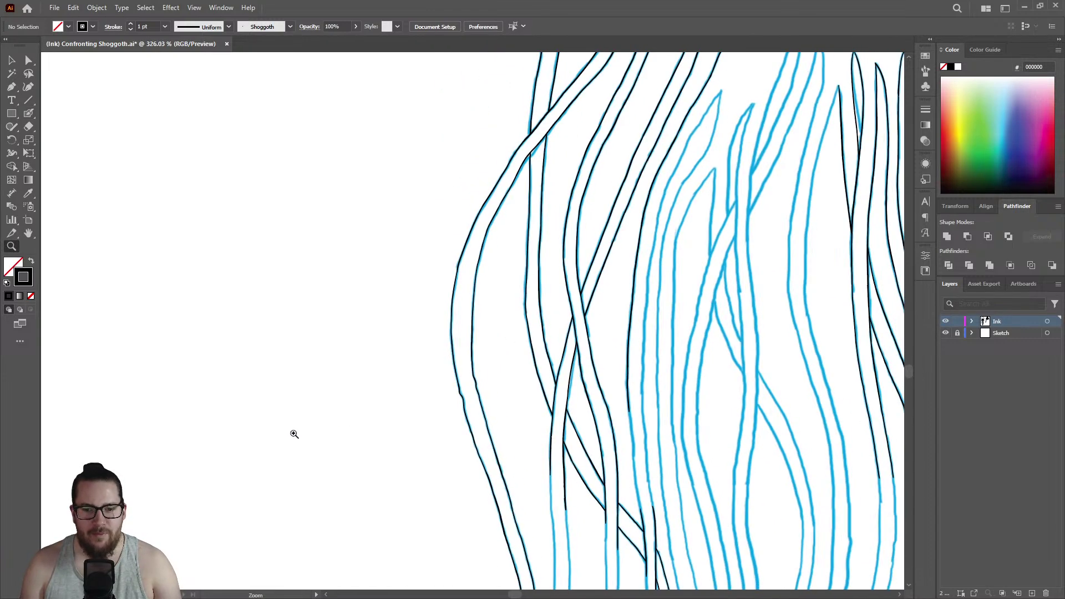
Extend the notched tentacle's right edge downward from the end of its redrawn curve.
scroll(649, 475, up, 1)
scroll(587, 298, up, 2)
key(shift+b)
drag(548, 257, 570, 535)
key(z)
drag(530, 392, 354, 392)
drag(438, 424, 361, 440)
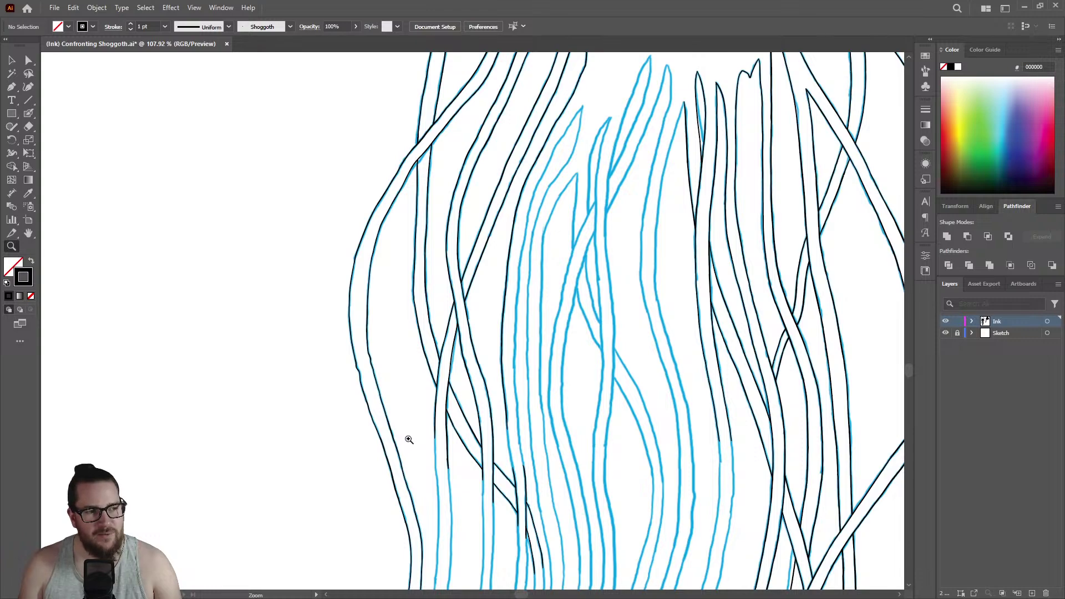
Bridge the gap in the left edge of the central tentacle above the crossing strand with the Blob Brush.
drag(415, 428, 741, 373)
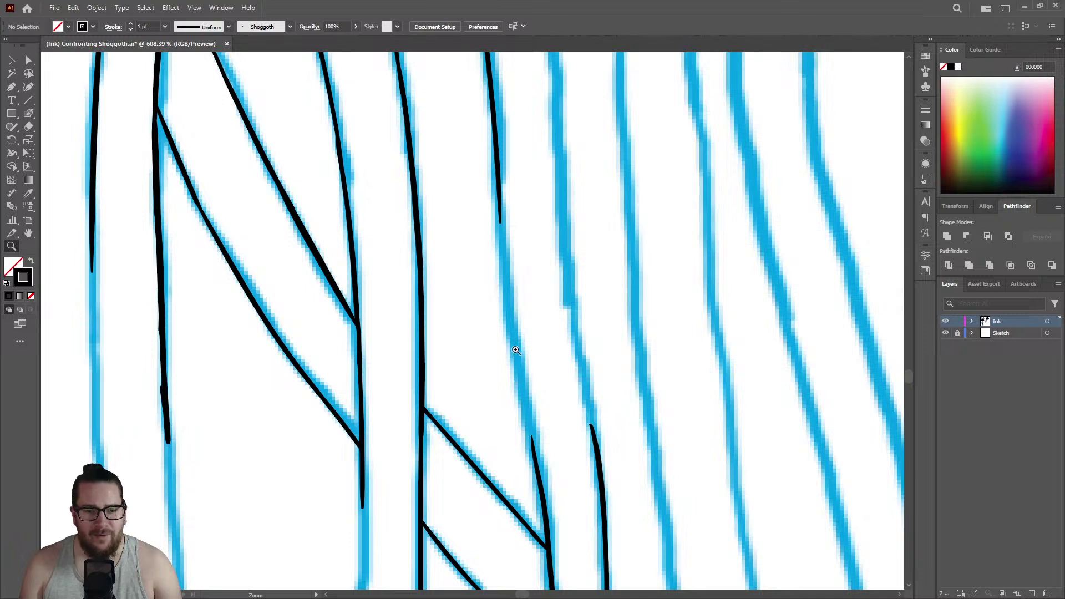
drag(517, 361, 571, 344)
key(shift+b)
drag(491, 106, 544, 516)
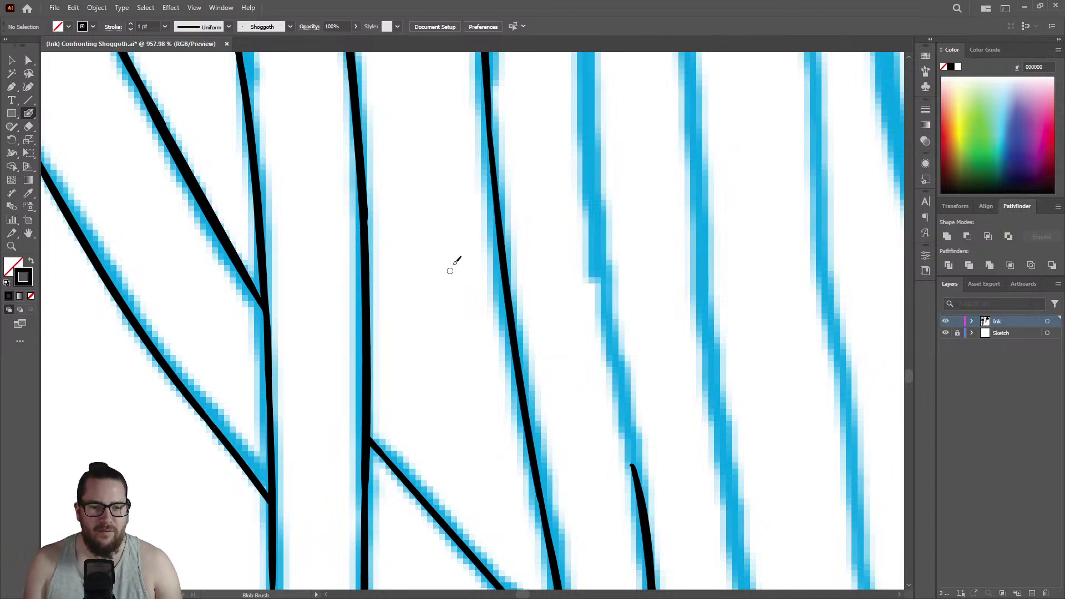
Ink the right edge of the same tentacle downward past the crossing strand.
key(z)
scroll(388, 294, down, 6)
scroll(464, 292, down, 3)
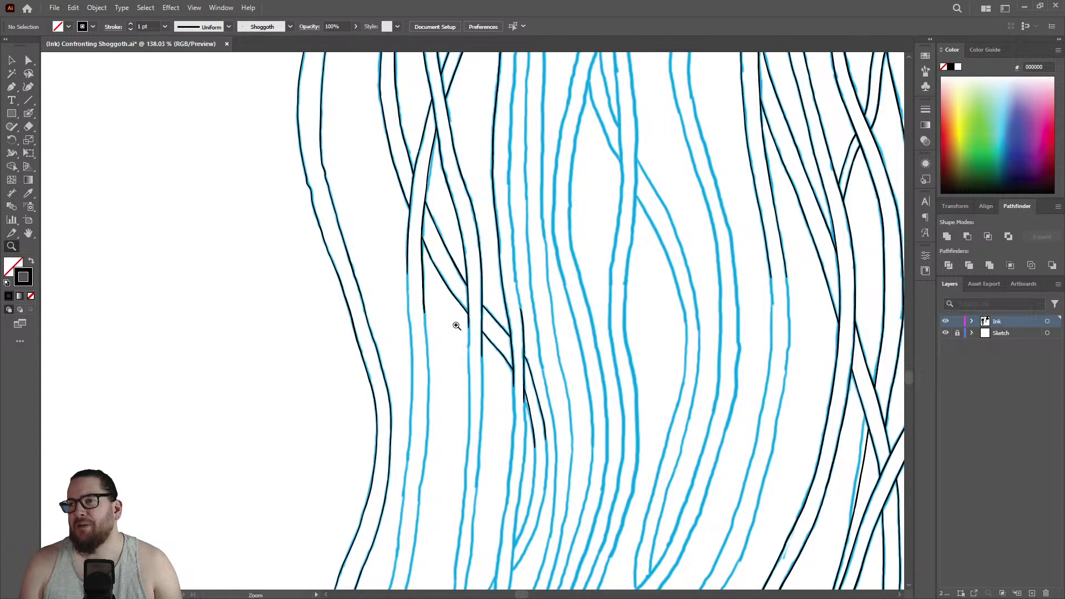
drag(449, 286, 346, 280)
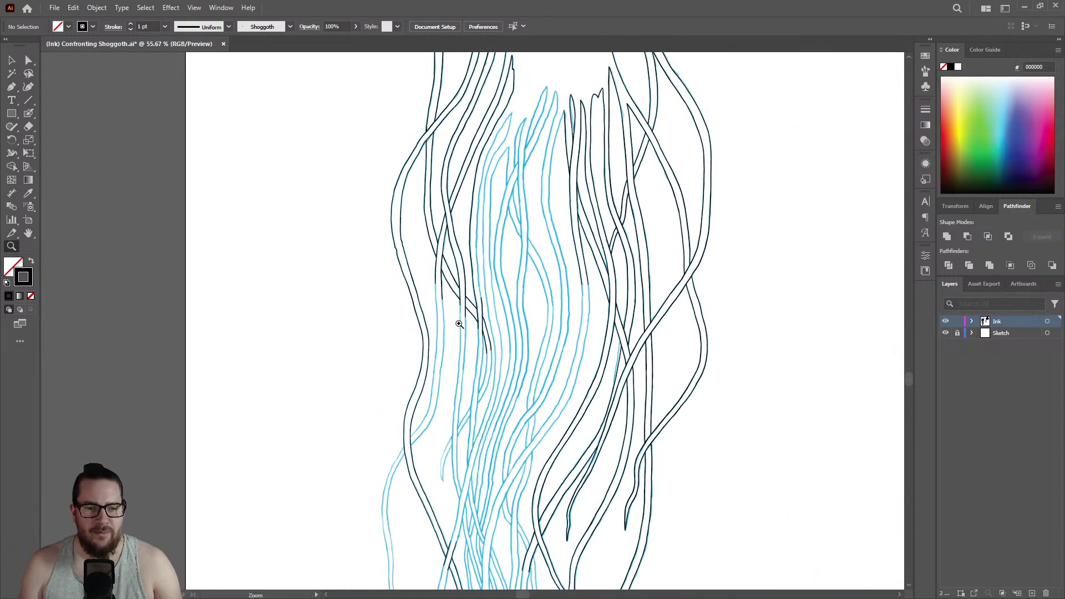
drag(499, 319, 404, 304)
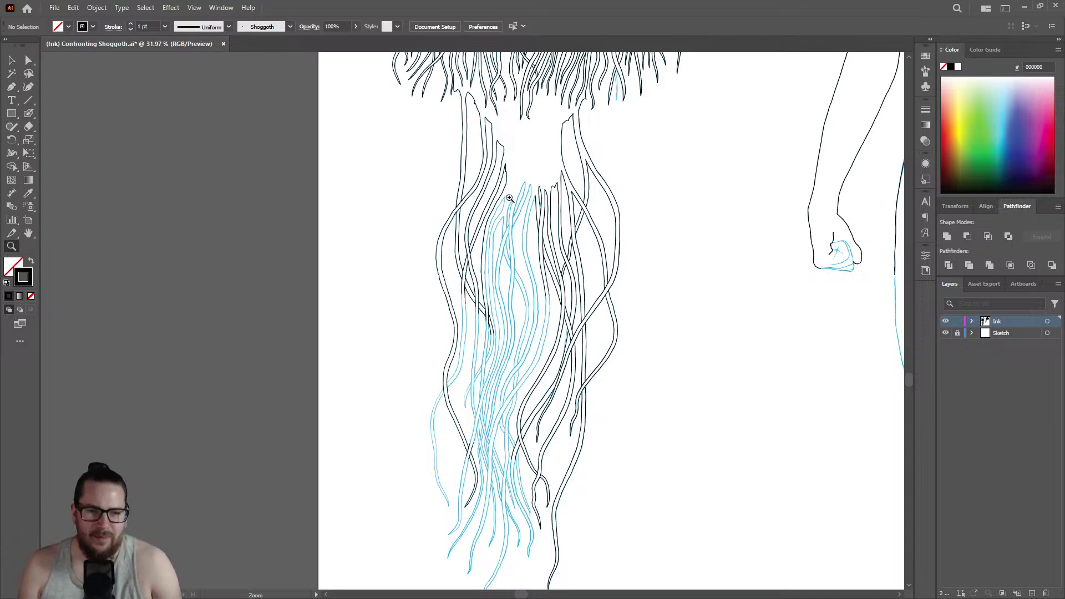
drag(463, 316, 502, 225)
mouse_move(518, 261)
mouse_down()
mouse_move(642, 190)
mouse_move(633, 214)
mouse_move(704, 226)
mouse_move(566, 271)
mouse_move(660, 214)
mouse_move(578, 226)
mouse_move(586, 210)
mouse_move(549, 209)
mouse_move(566, 206)
mouse_move(538, 238)
mouse_move(531, 508)
mouse_up()
Trim the lower end of that right edge with the Eraser and extend it down the sketch.
key(shift+b)
key(z)
mouse_move(525, 373)
mouse_down()
mouse_move(485, 375)
mouse_move(635, 388)
mouse_up()
click(542, 380)
key(shift+e)
mouse_move(547, 292)
mouse_down()
mouse_move(545, 490)
mouse_move(547, 302)
mouse_move(557, 273)
mouse_move(556, 351)
mouse_up()
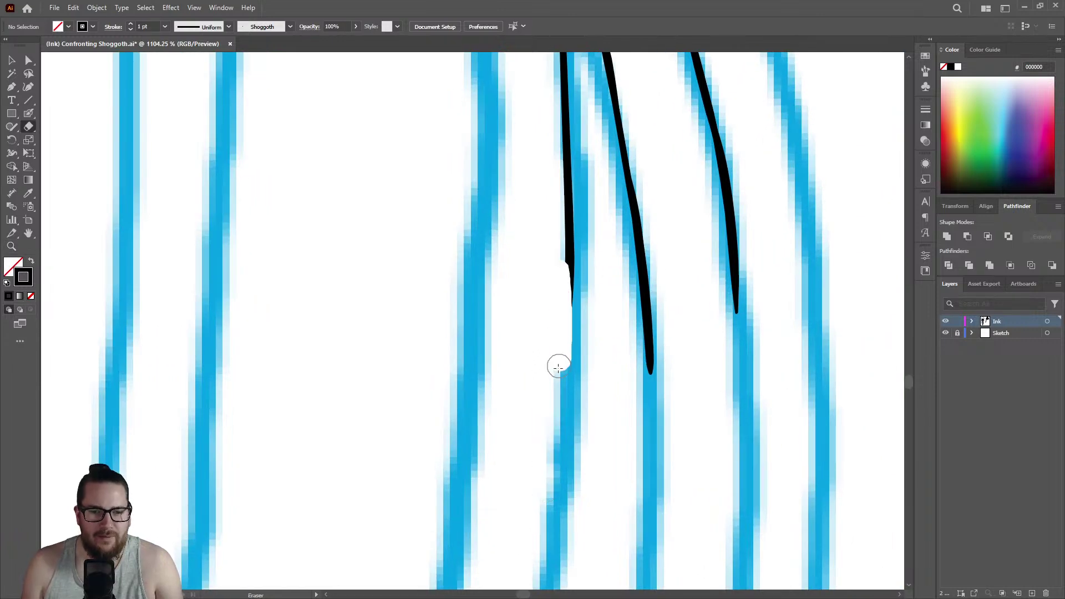
key(shift+b)
drag(573, 283, 561, 502)
Ink the same tentacle's left edge downward from below the crossing strand.
key(z)
alt+click(578, 304)
mouse_move(451, 309)
mouse_down()
mouse_move(397, 292)
mouse_move(590, 156)
mouse_move(678, 147)
mouse_up()
key(shift+b)
drag(540, 154, 530, 513)
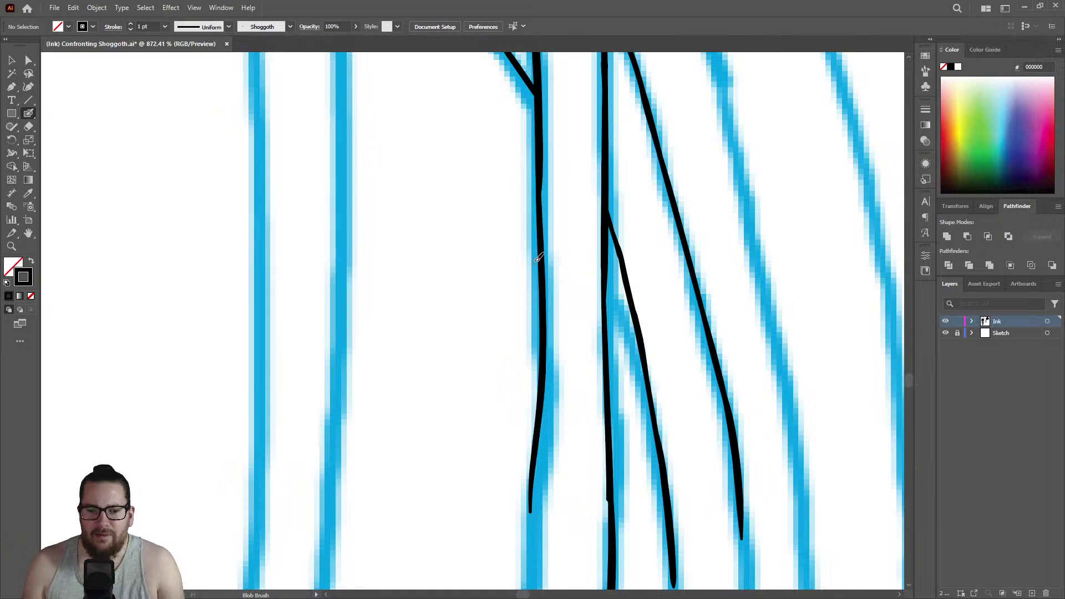
Shorten the end of that left edge and redraw it down the sketch with the Blob Brush.
key(z)
alt+click(494, 362)
mouse_move(495, 361)
mouse_down()
mouse_move(532, 277)
mouse_move(532, 439)
mouse_move(540, 281)
mouse_move(461, 267)
mouse_up()
key(shift+e)
key(z)
alt+click(568, 326)
click(635, 320)
key(shift+b)
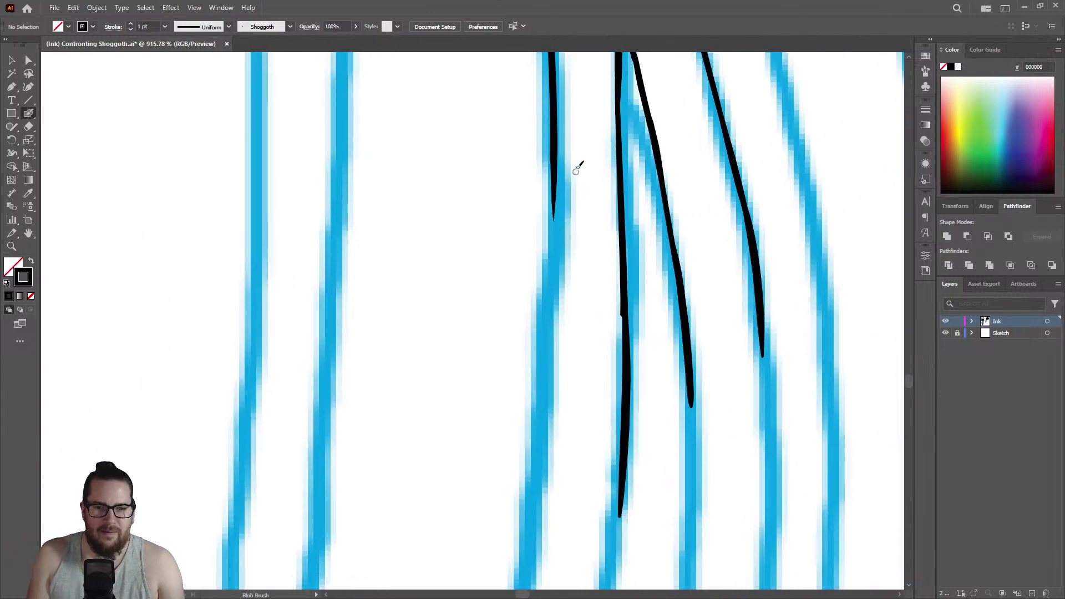
drag(556, 202, 533, 495)
Extend the left edge of the second tentacle from the outer side downward with the Blob Brush.
key(z)
drag(562, 315, 365, 328)
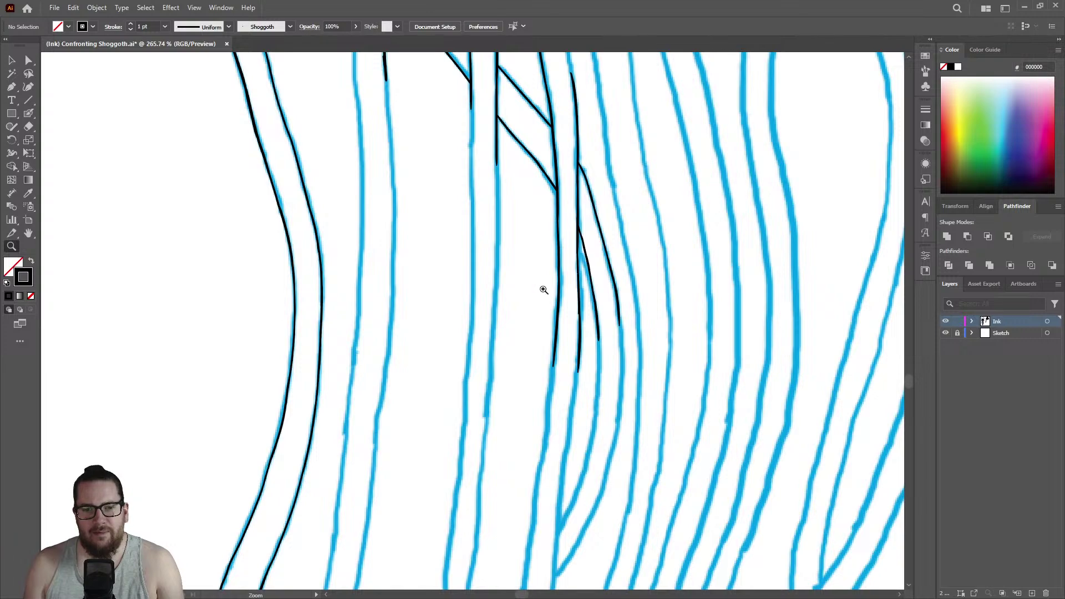
drag(543, 290, 431, 314)
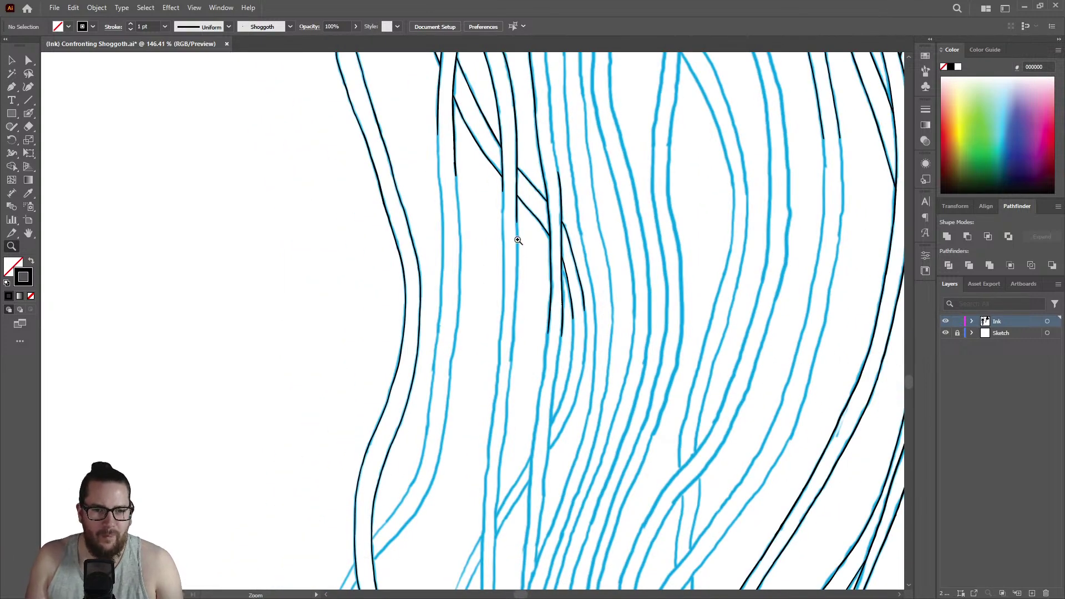
mouse_move(476, 237)
mouse_down()
mouse_move(487, 107)
mouse_move(703, 112)
mouse_up()
key(shift+b)
drag(455, 142, 476, 560)
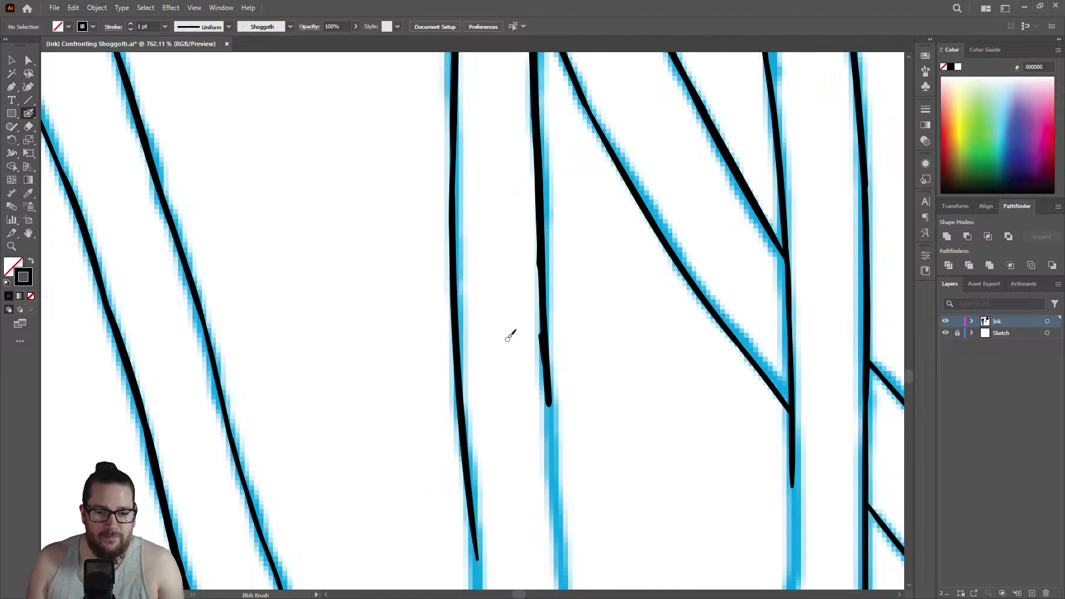
Extend the second tentacle's right edge downward from its blunt end.
key(z)
scroll(527, 401, down, 5)
scroll(527, 402, up, 5)
key(shift+b)
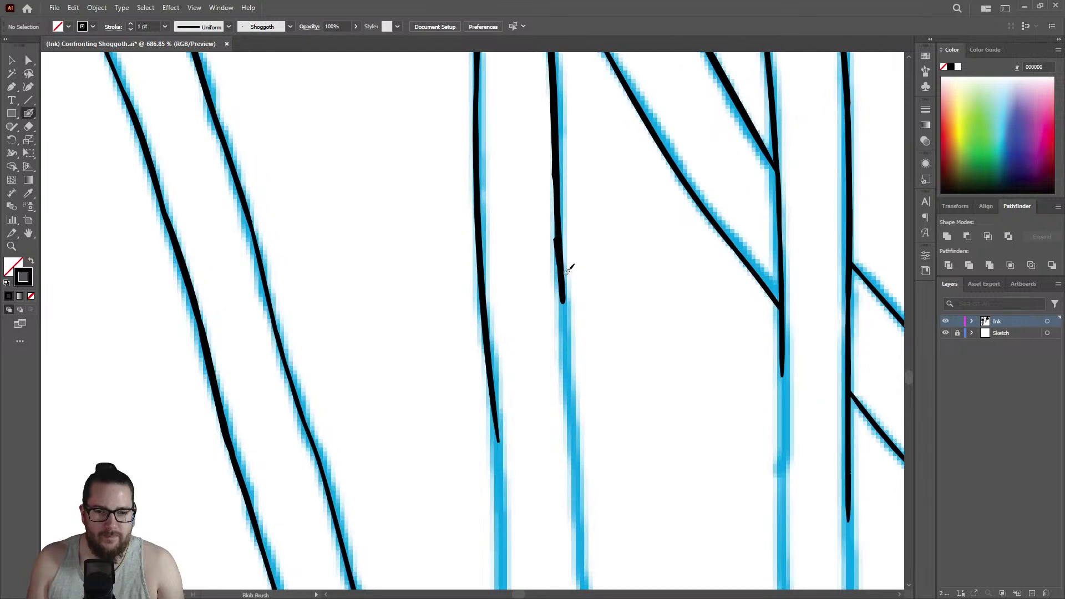
drag(565, 305, 579, 521)
Blend the joint in the second tentacle's right edge with a short Blob Brush stroke.
key(z)
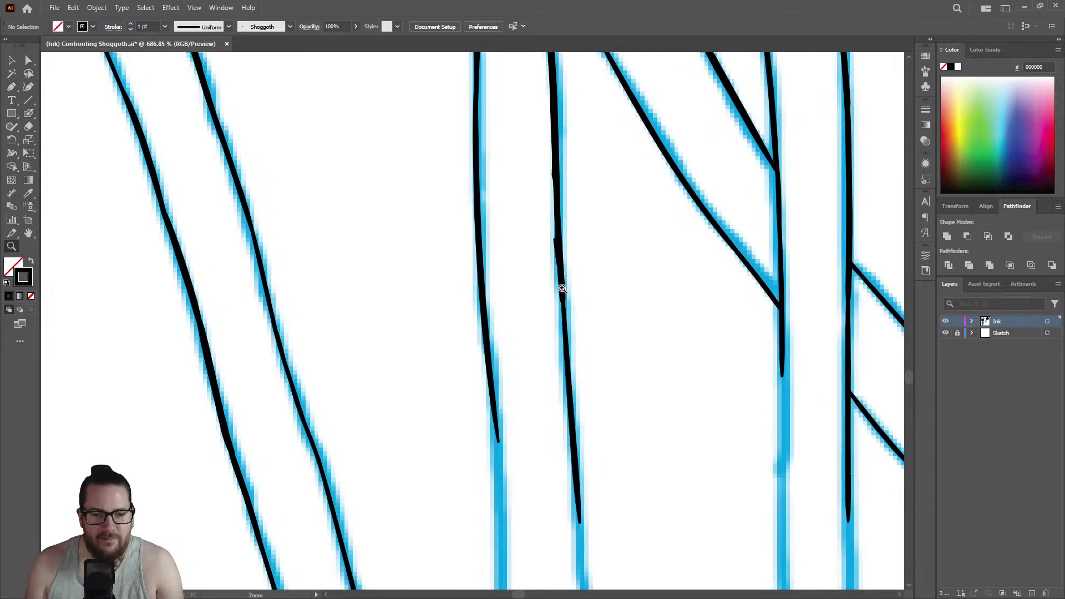
scroll(568, 313, up, 4)
key(shift+b)
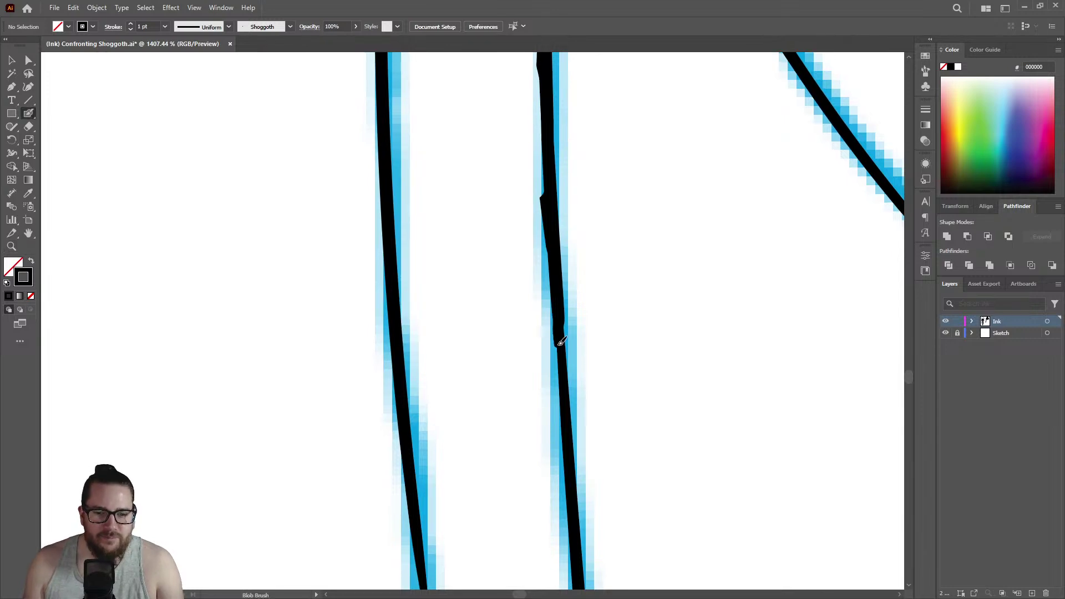
drag(561, 339, 563, 364)
Continue both edges of the second tentacle down its near-vertical stretch and save the drawing.
key(z)
scroll(426, 284, down, 8)
scroll(580, 406, up, 5)
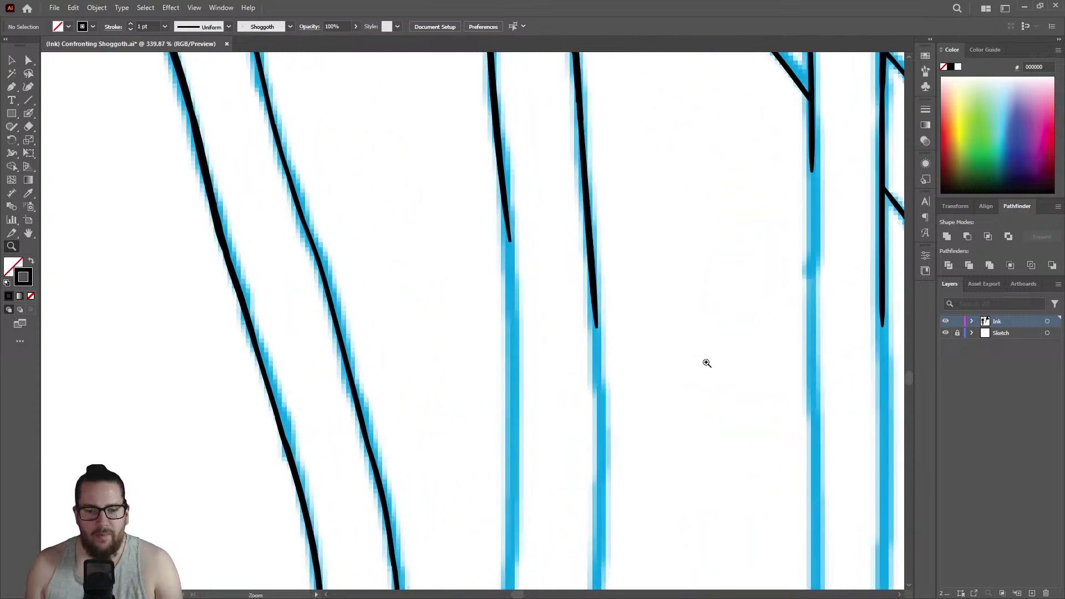
drag(602, 308, 605, 534)
mouse_move(488, 149)
mouse_down()
mouse_move(494, 210)
mouse_move(489, 129)
mouse_up()
drag(493, 182, 505, 422)
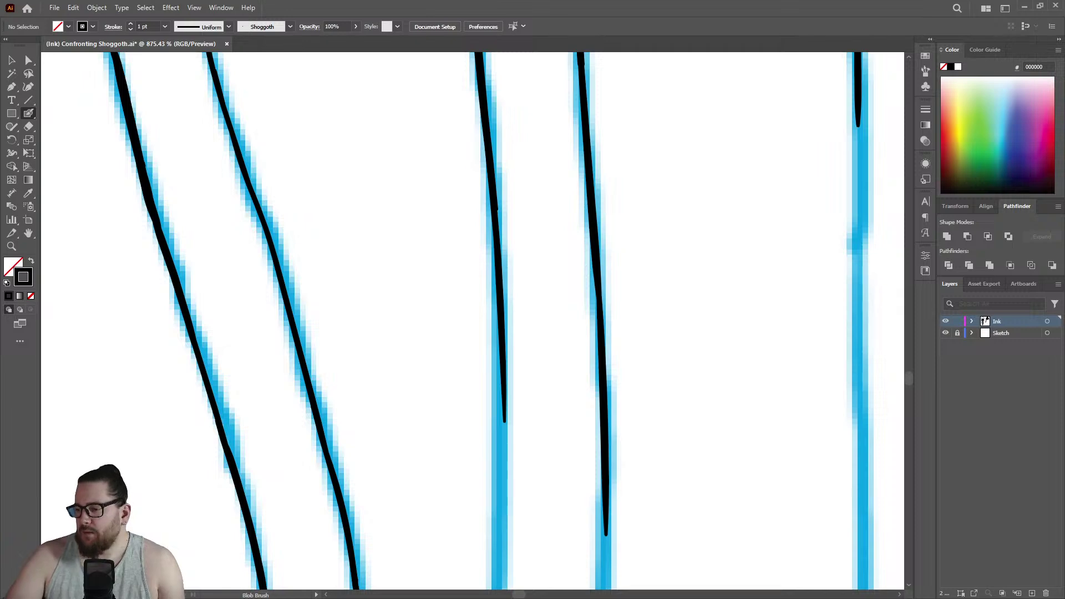
key(ctrl+s)
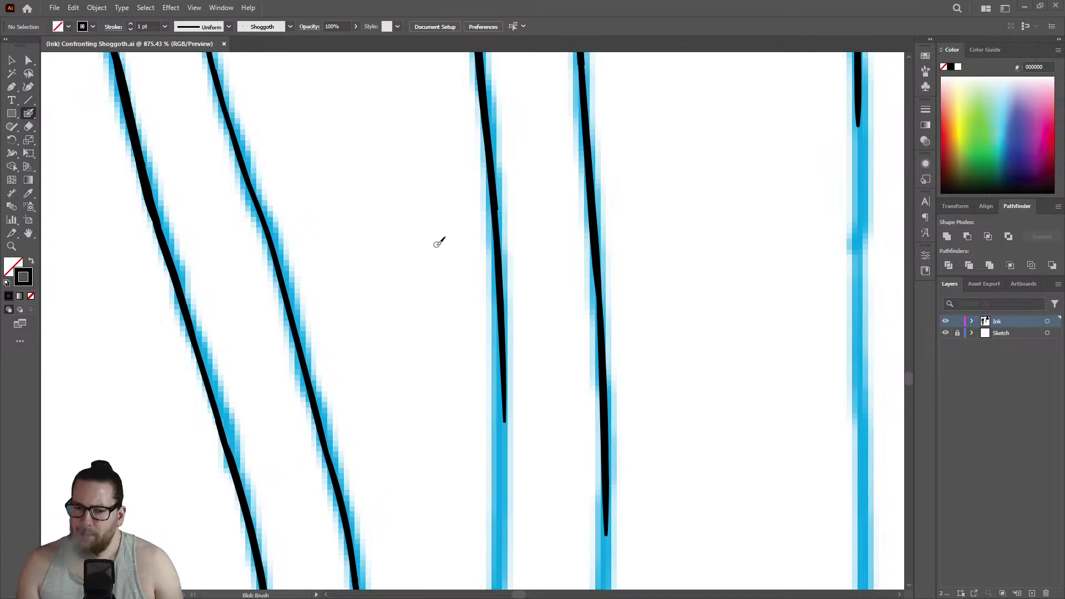
Ink both edges of the second tentacle where it starts to bend back beside the leftmost tentacle's bulge.
key(z)
mouse_move(456, 240)
mouse_down()
mouse_move(445, 236)
mouse_move(437, 271)
mouse_up()
drag(485, 373, 649, 294)
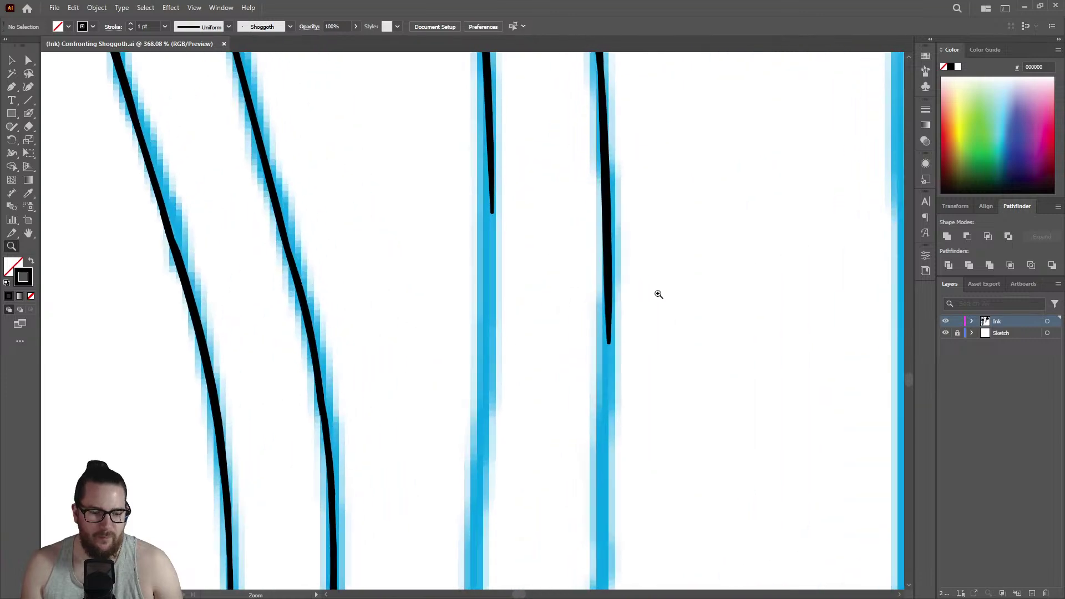
drag(491, 142, 477, 532)
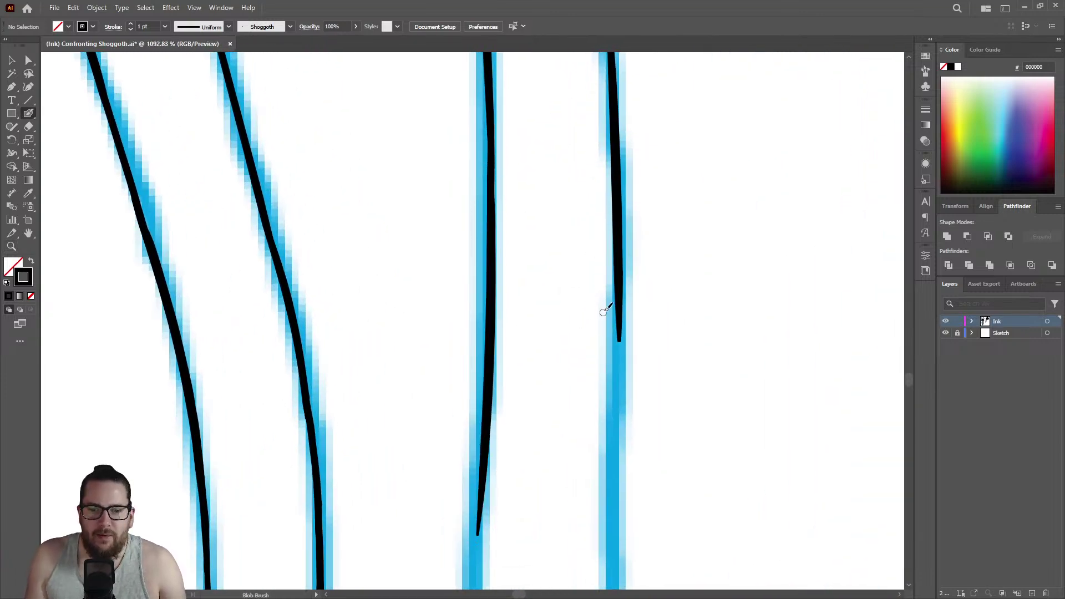
mouse_move(619, 237)
mouse_down()
mouse_move(615, 550)
mouse_move(596, 577)
mouse_up()
Extend the second tentacle's right and left edges further down along the sketch lines.
key(z)
drag(617, 319, 423, 340)
mouse_move(624, 429)
mouse_down()
mouse_move(780, 347)
mouse_move(827, 335)
mouse_up()
key(shift+b)
mouse_move(593, 231)
mouse_down()
mouse_move(588, 400)
mouse_move(564, 561)
mouse_up()
mouse_move(481, 177)
mouse_down()
mouse_move(450, 547)
mouse_move(443, 579)
mouse_up()
Even out the bumpy stretch of the second tentacle's right edge with the Eraser and Blob Brush.
key(z)
drag(487, 412, 347, 389)
mouse_move(520, 361)
mouse_down()
mouse_move(673, 308)
mouse_move(673, 266)
mouse_up()
key(shift+e)
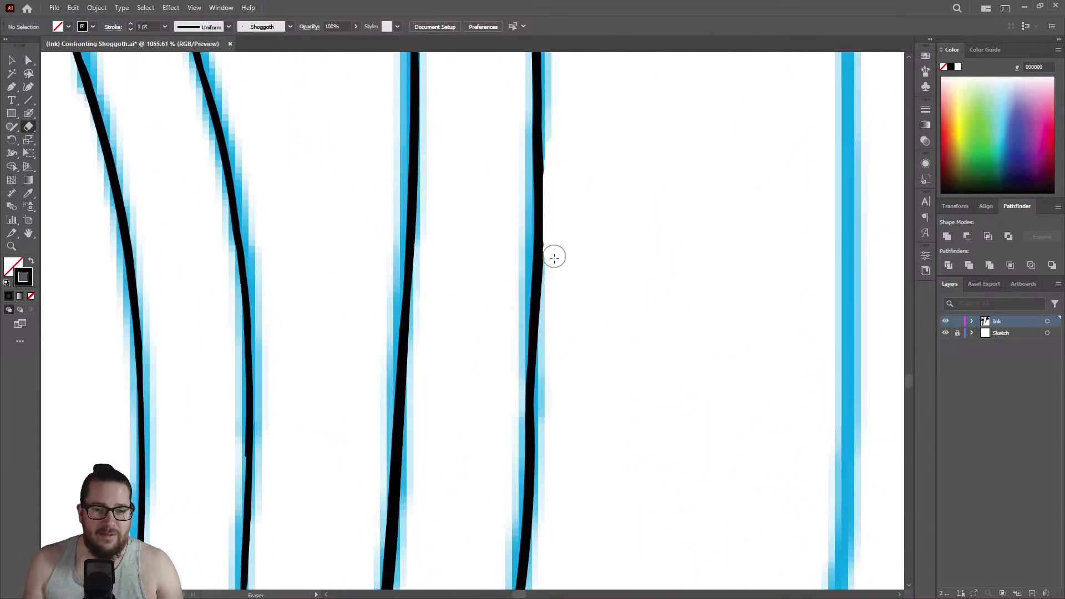
drag(521, 345, 515, 457)
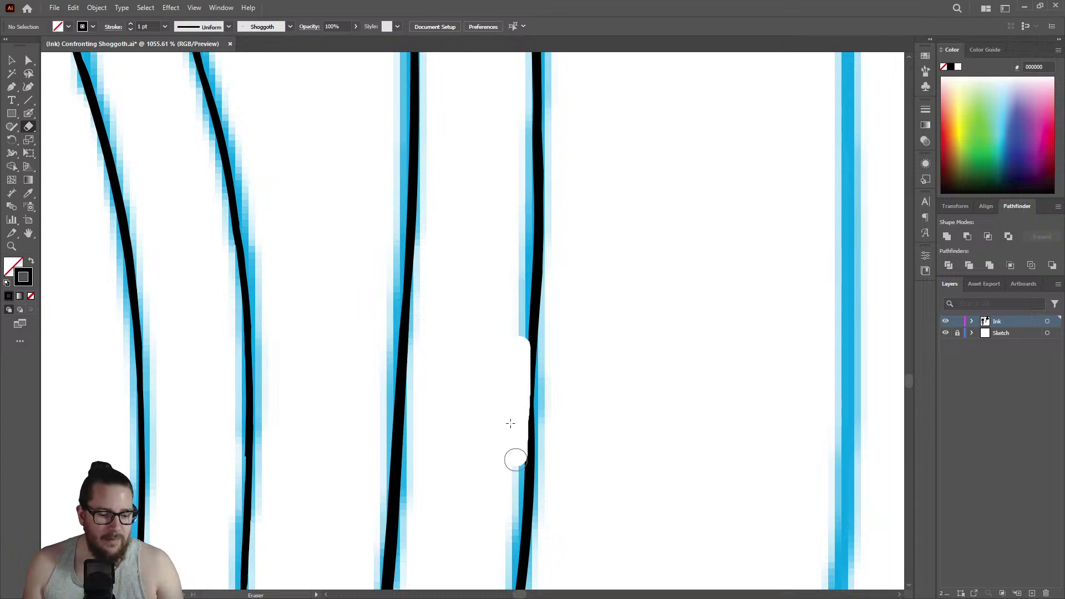
key(ctrl+z)
key(shift+b)
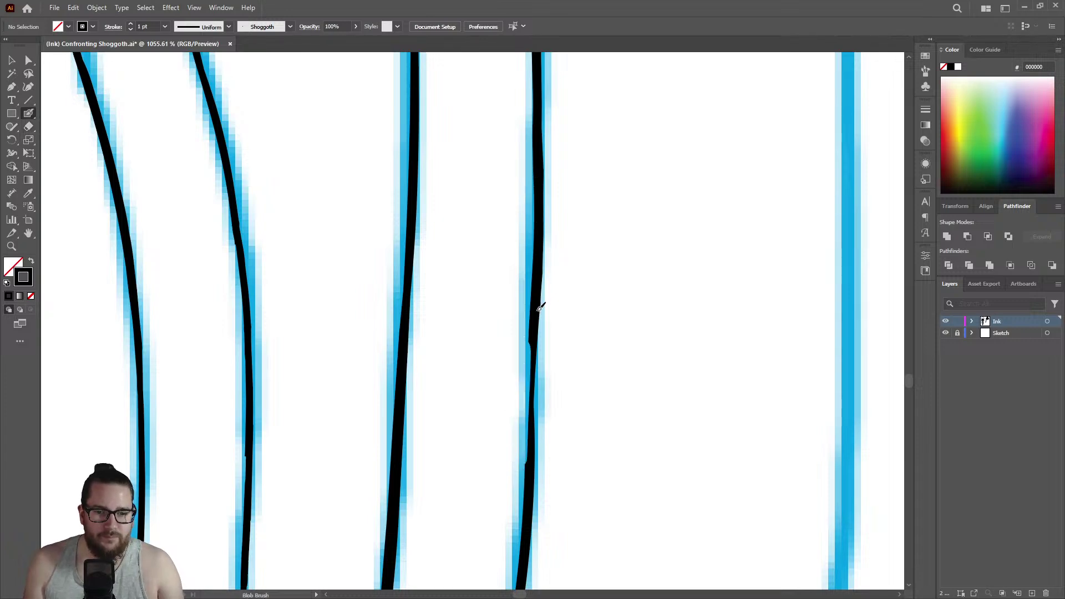
mouse_move(537, 347)
mouse_down()
mouse_move(532, 468)
mouse_move(531, 310)
mouse_move(515, 336)
mouse_move(519, 308)
mouse_move(511, 499)
mouse_up()
key(shift+e)
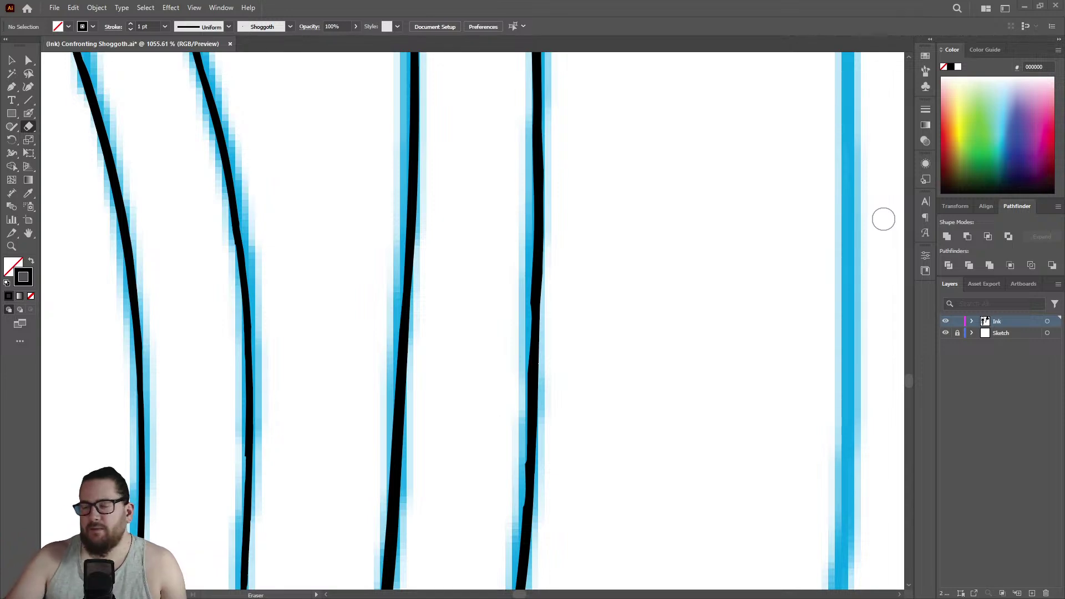
click(533, 260)
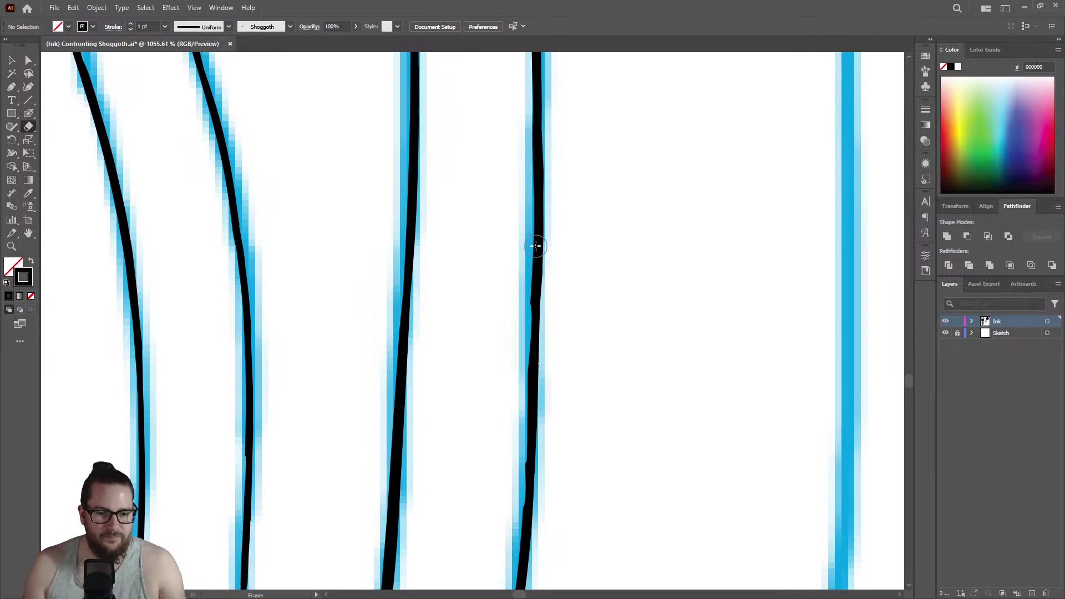
Thin the tapered end of the second tentacle's right edge with the Eraser and extend it downward.
key(z)
alt+click(535, 238)
alt+click(534, 309)
mouse_move(497, 340)
mouse_down()
mouse_move(561, 399)
mouse_move(720, 318)
mouse_move(618, 311)
mouse_up()
key(shift+b)
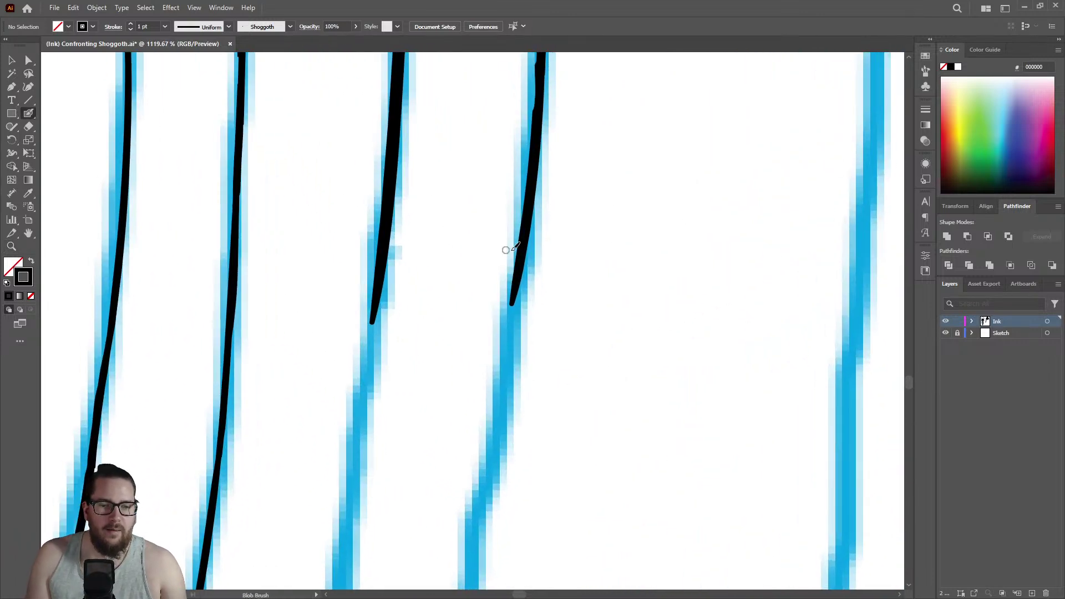
key(shift+e)
drag(506, 240, 502, 346)
key(shift+b)
drag(525, 241, 470, 585)
Extend the second tentacle's left edge downward past the step in the sketch line.
key(z)
mouse_move(461, 422)
mouse_down()
mouse_move(446, 380)
mouse_move(360, 416)
mouse_up()
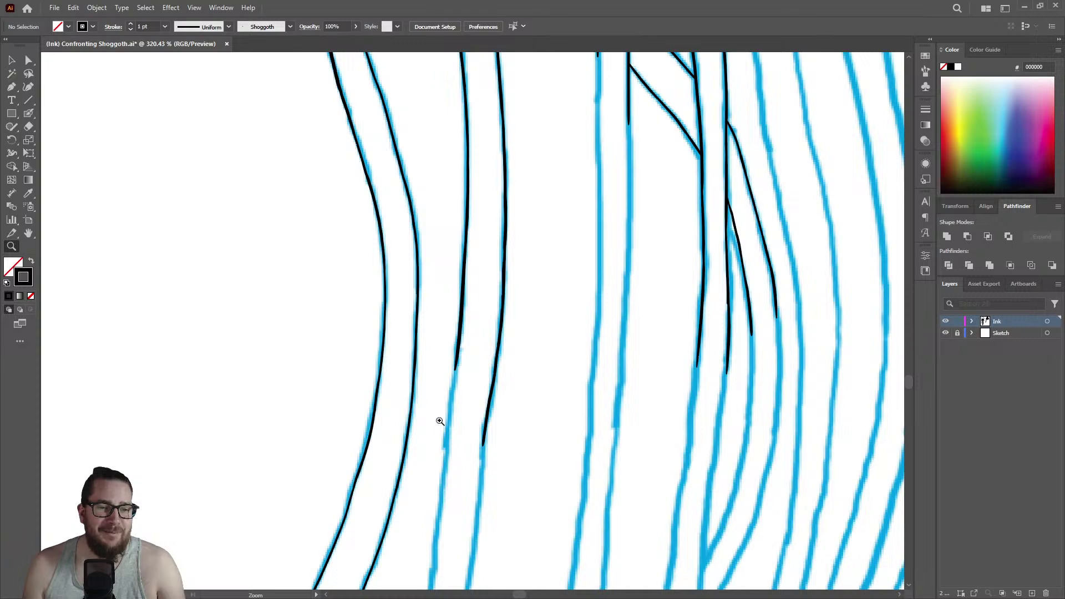
mouse_move(455, 383)
mouse_down()
mouse_move(525, 388)
mouse_move(625, 335)
mouse_move(495, 416)
mouse_move(496, 250)
mouse_up()
key(shift+b)
drag(460, 195, 426, 559)
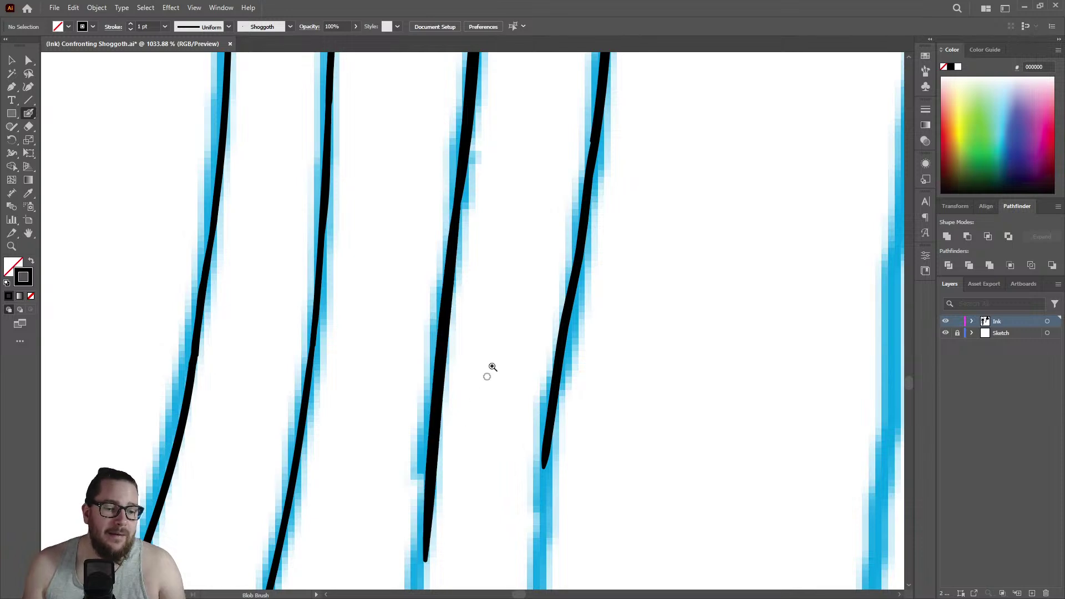
Trim the lower end of the second tentacle's left edge and re-ink it along the sketch.
key(z)
drag(502, 345, 421, 394)
drag(475, 450, 643, 358)
key(shift+e)
drag(472, 272, 439, 507)
key(shift+b)
drag(471, 245, 431, 579)
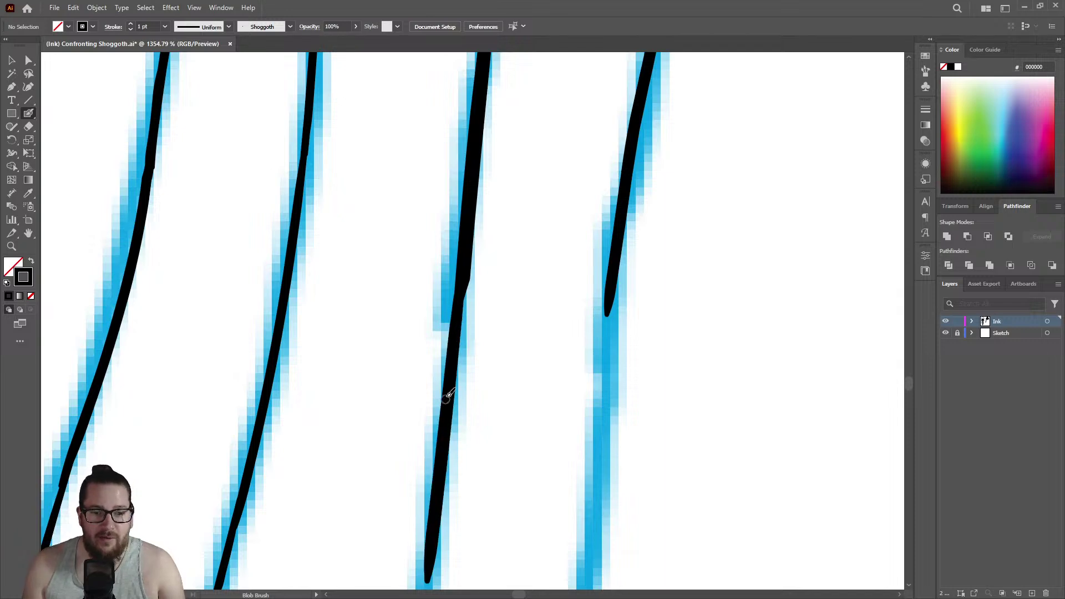
Extend the second tentacle's right edge downward and fill out the joint in its left edge.
key(z)
drag(468, 337, 340, 380)
drag(487, 350, 574, 284)
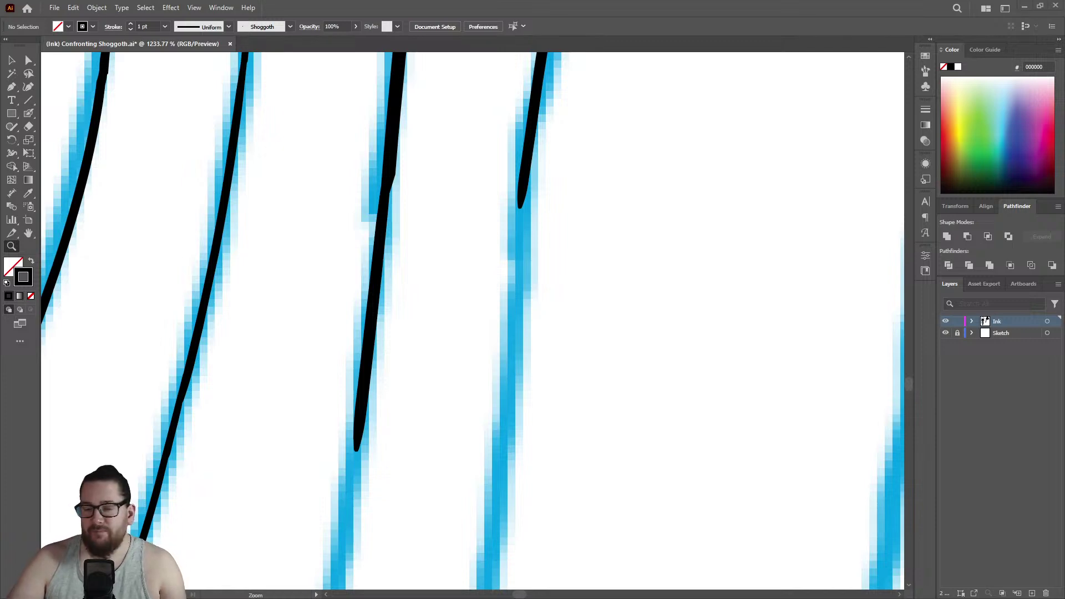
mouse_move(504, 174)
mouse_down()
mouse_move(492, 172)
mouse_move(501, 157)
mouse_move(535, 176)
mouse_move(488, 585)
mouse_up()
key(shift+b)
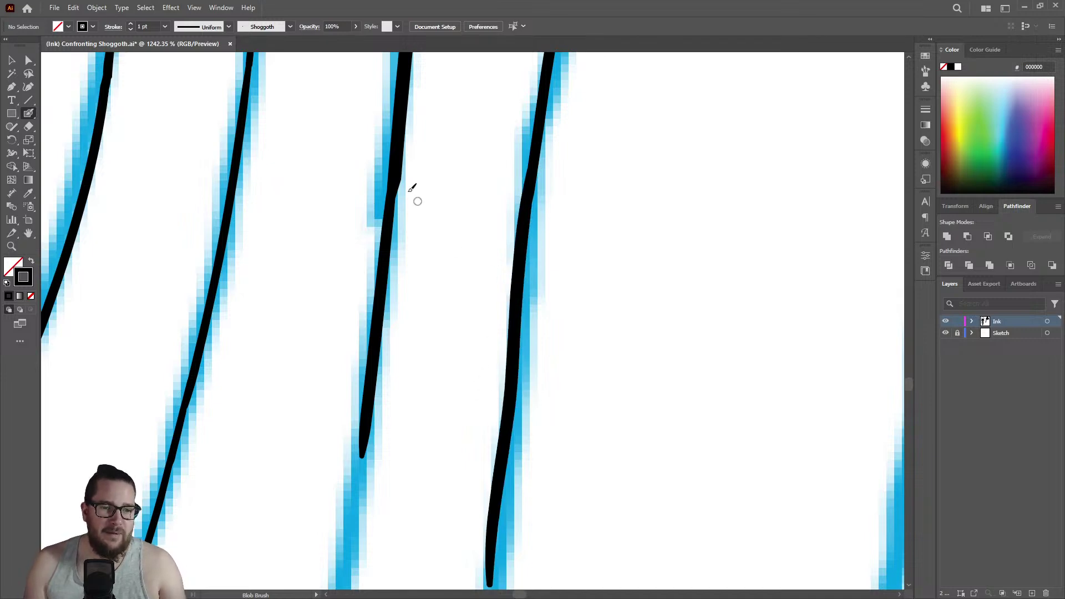
mouse_move(391, 220)
mouse_down()
mouse_move(400, 166)
mouse_move(387, 294)
mouse_up()
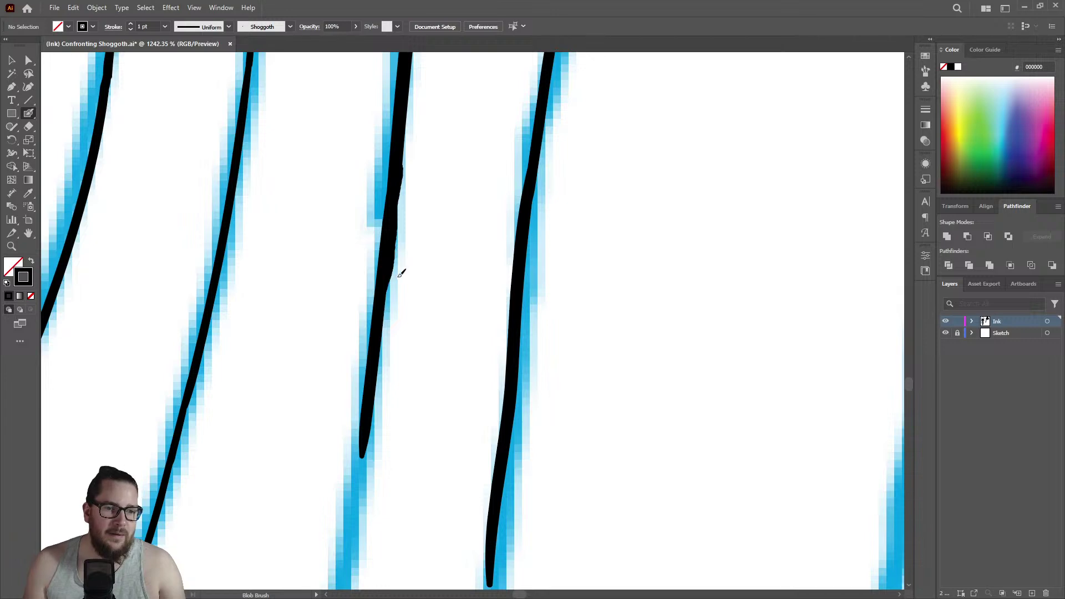
Slim the thick lower stretch of the second tentacle's right edge with the Eraser and retouch it with the Blob Brush.
key(z)
drag(468, 198, 310, 250)
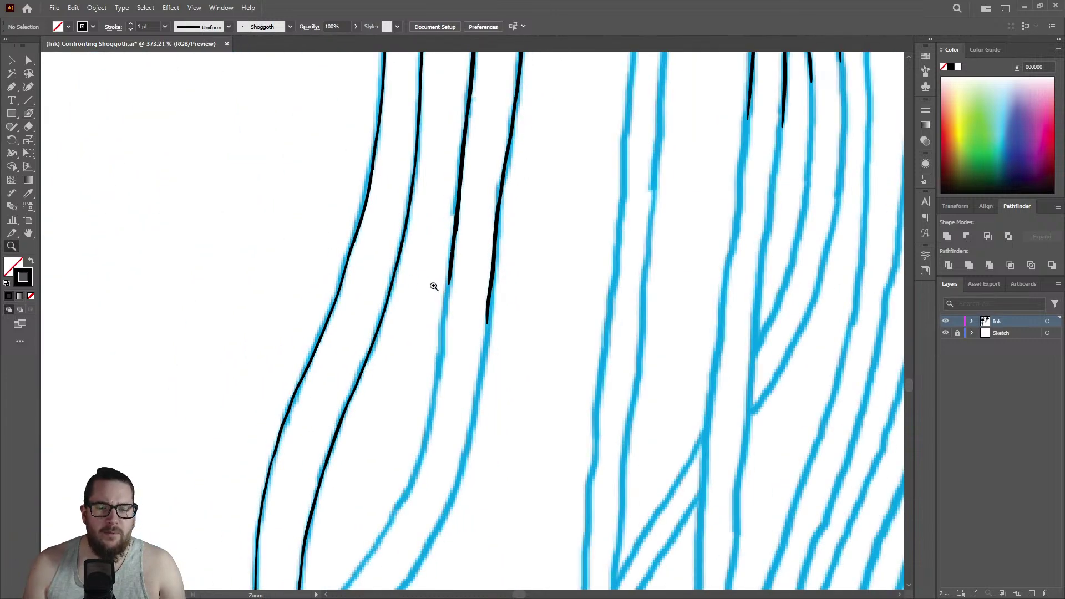
scroll(477, 291, up, 5)
key(shift+e)
mouse_move(498, 250)
mouse_down()
mouse_move(486, 373)
mouse_move(506, 183)
mouse_up()
key(z)
mouse_move(522, 243)
mouse_down()
mouse_move(504, 124)
mouse_move(599, 123)
mouse_up()
key(shift+e)
drag(520, 162, 501, 360)
key(shift+b)
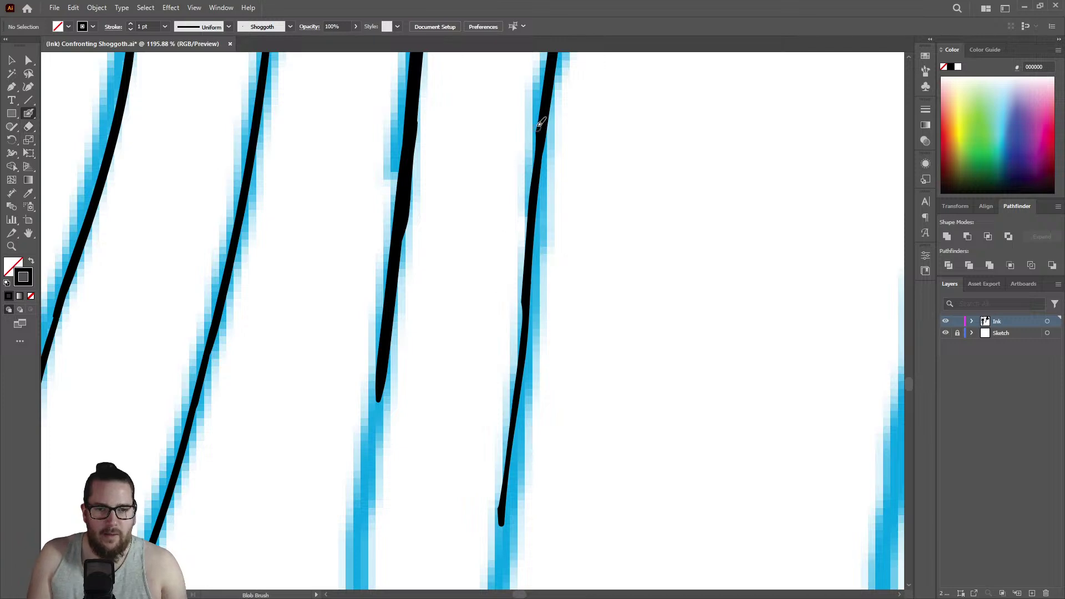
drag(541, 168, 499, 539)
Ink the second tentacle's left edge down toward its outward bend.
key(z)
mouse_move(511, 273)
mouse_down()
mouse_move(355, 280)
mouse_move(384, 276)
mouse_up()
drag(510, 325, 487, 277)
click(539, 357)
key(shift+b)
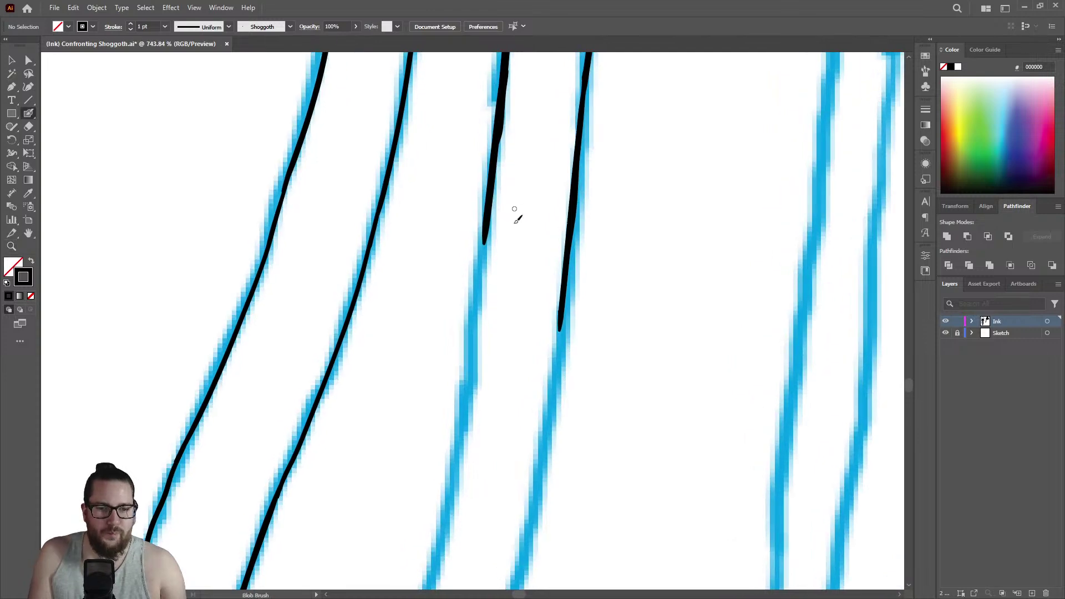
mouse_move(486, 243)
mouse_down()
mouse_move(469, 409)
mouse_move(434, 538)
mouse_up()
Refine the lower end of the second tentacle's left edge and carry it into the start of the bend.
key(z)
alt+click(354, 308)
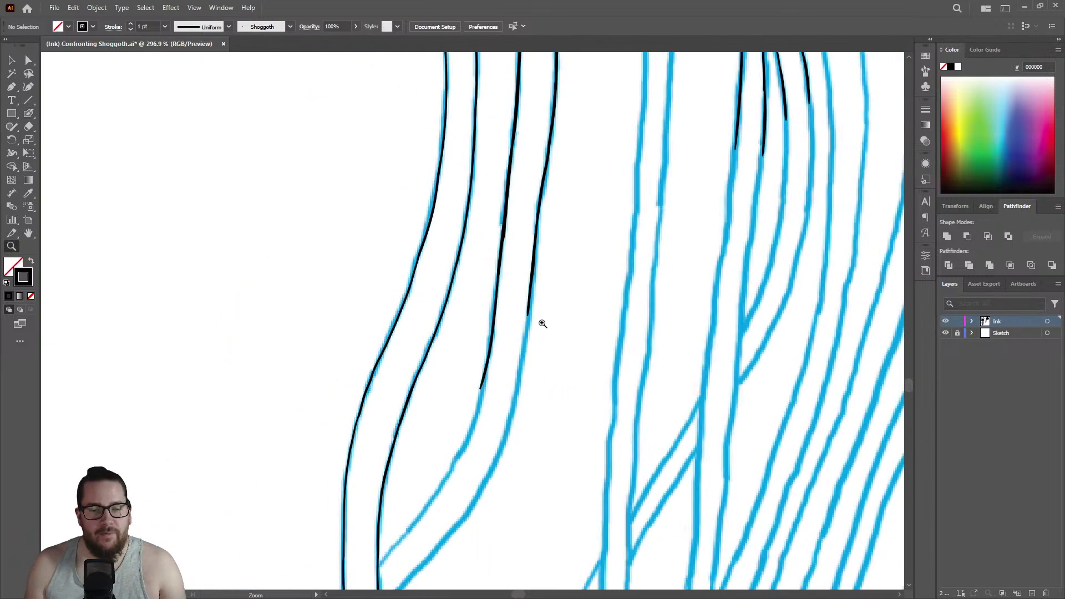
click(492, 425)
click(589, 351)
click(483, 351)
key(shift+e)
mouse_move(483, 309)
mouse_down()
mouse_move(497, 355)
mouse_move(484, 423)
mouse_move(439, 546)
mouse_up()
Extend the second tentacle's right edge down to the bend, replacing a first short stroke.
key(shift+b)
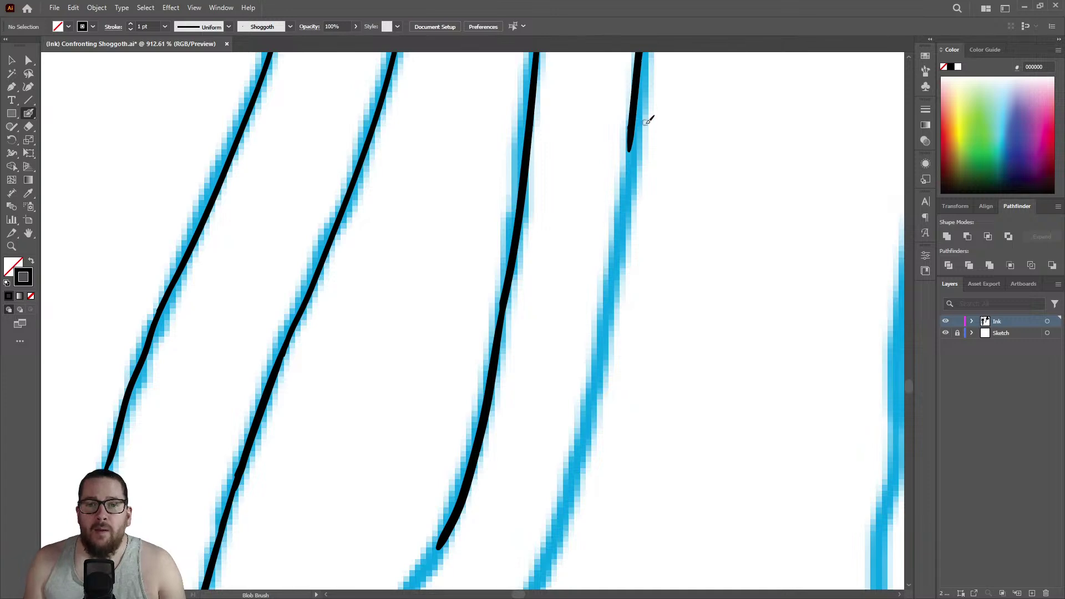
drag(633, 123, 627, 176)
key(ctrl+z)
mouse_move(635, 126)
mouse_down()
mouse_move(616, 292)
mouse_move(559, 536)
mouse_up()
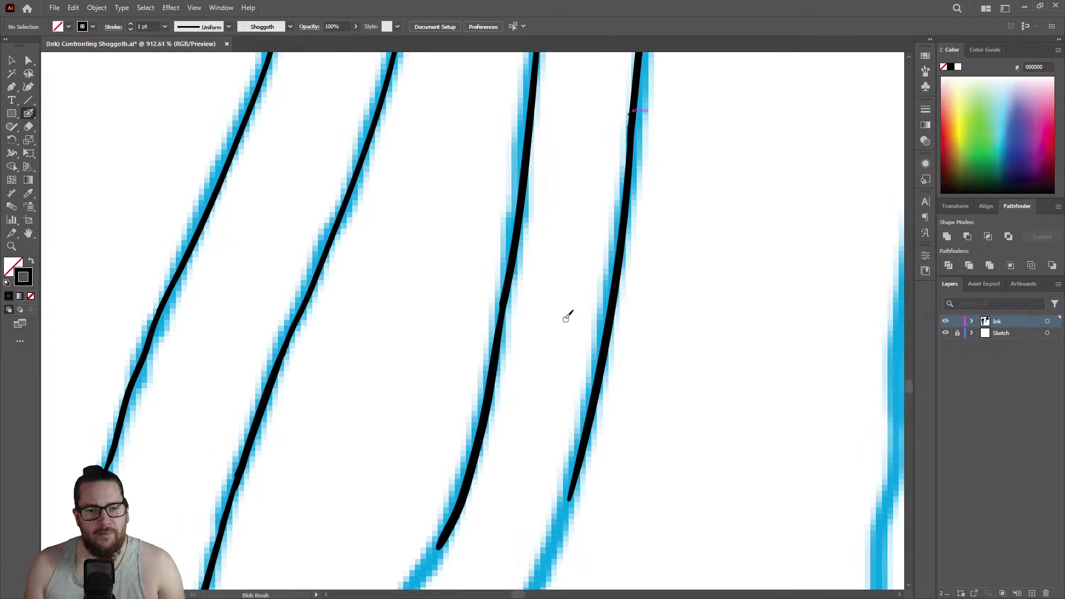
Continue the second tentacle's right edge around the bend toward the leftmost tentacle with the Blob Brush.
key(z)
alt+click(499, 309)
alt+click(479, 309)
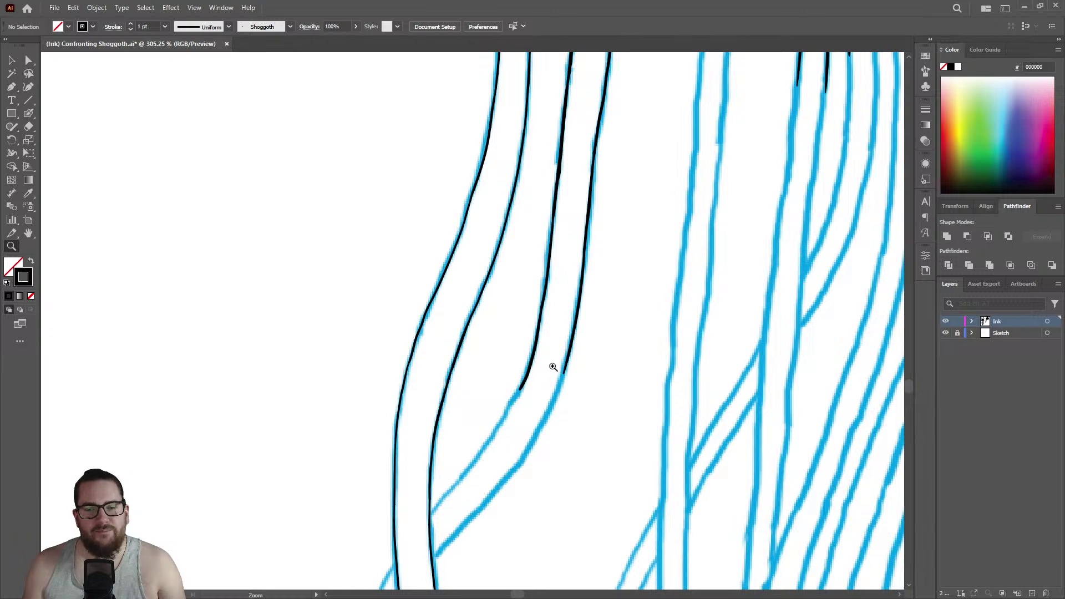
mouse_move(539, 493)
mouse_down()
mouse_move(602, 452)
mouse_move(594, 371)
mouse_move(618, 300)
mouse_up()
key(shift+b)
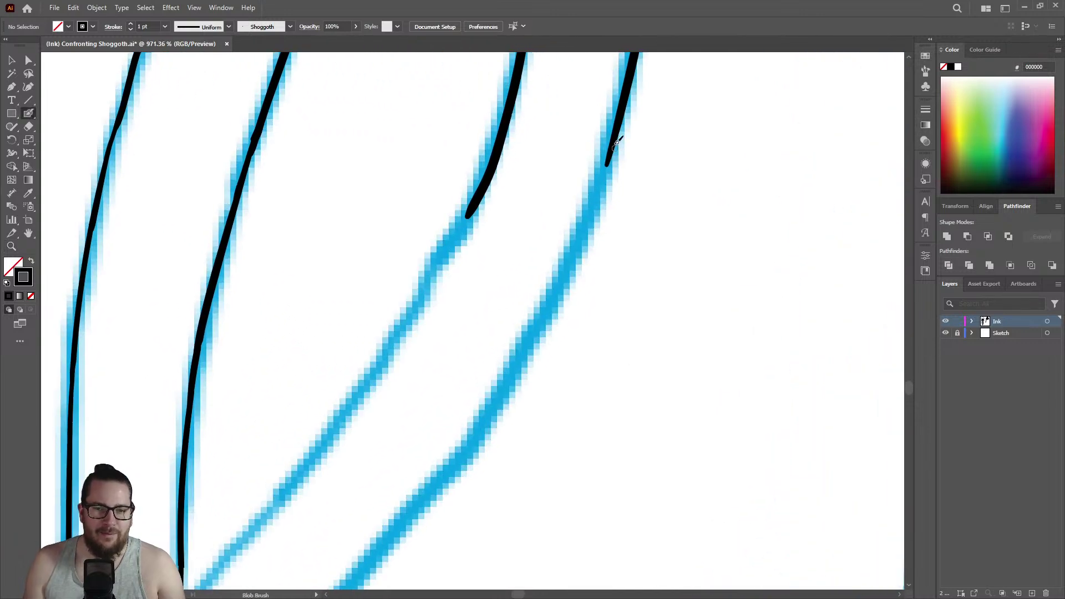
Ink the outer edge of the rear tentacle down along the blue sketch with the Blob Brush, redoing the first stroke.
mouse_move(617, 134)
mouse_down()
mouse_move(536, 351)
mouse_move(439, 487)
mouse_move(421, 506)
mouse_up()
key(ctrl+z)
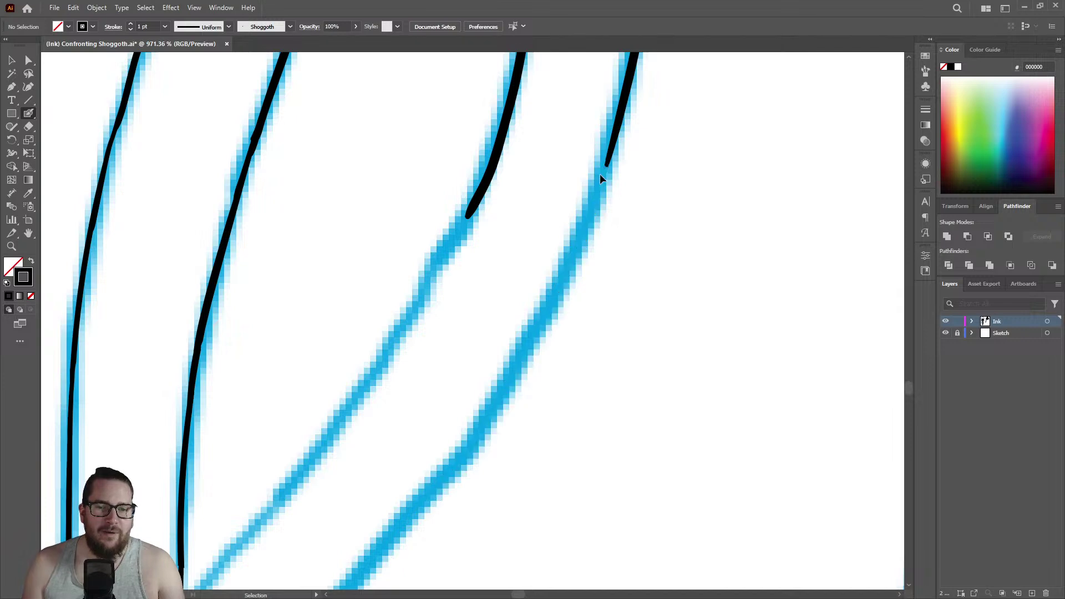
mouse_move(609, 156)
mouse_down()
mouse_move(534, 343)
mouse_move(426, 499)
mouse_up()
Extend the ink on the rear tentacle's inner edge along the sketch until just above the crossing.
key(z)
mouse_move(487, 350)
mouse_down()
mouse_move(400, 364)
mouse_move(380, 462)
mouse_move(523, 373)
mouse_move(592, 255)
mouse_move(535, 271)
mouse_up()
drag(619, 194, 478, 246)
mouse_move(654, 136)
mouse_down()
mouse_move(662, 113)
mouse_move(560, 306)
mouse_move(428, 454)
mouse_up()
key(shift+b)
key(z)
Touch up the joins in the front tentacle's outlines beside the crossing with short Blob Brush strokes.
drag(571, 316, 392, 341)
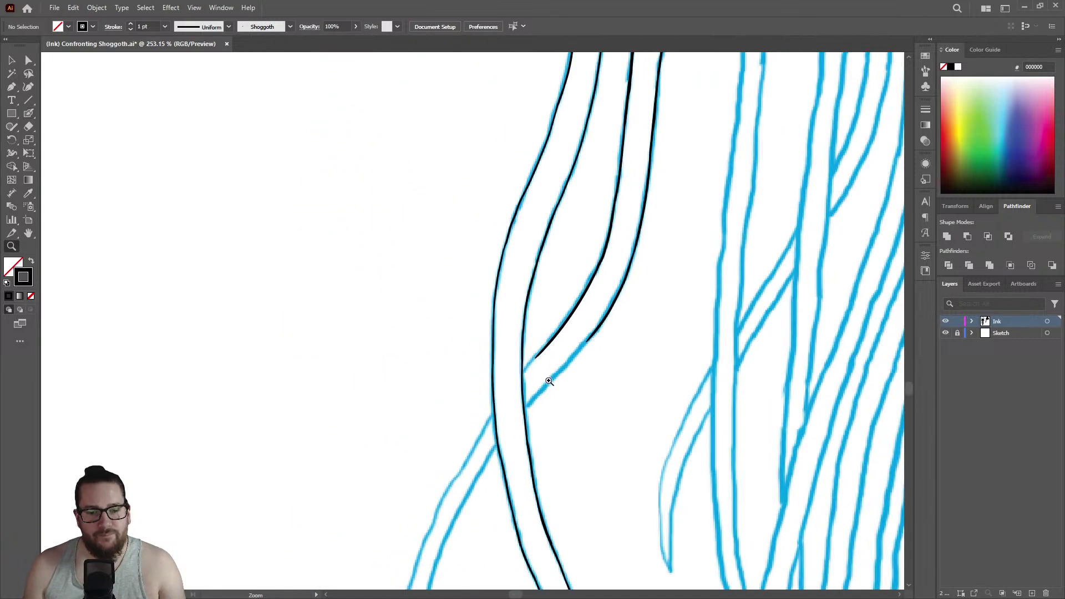
click(545, 383)
click(468, 444)
key(shift+b)
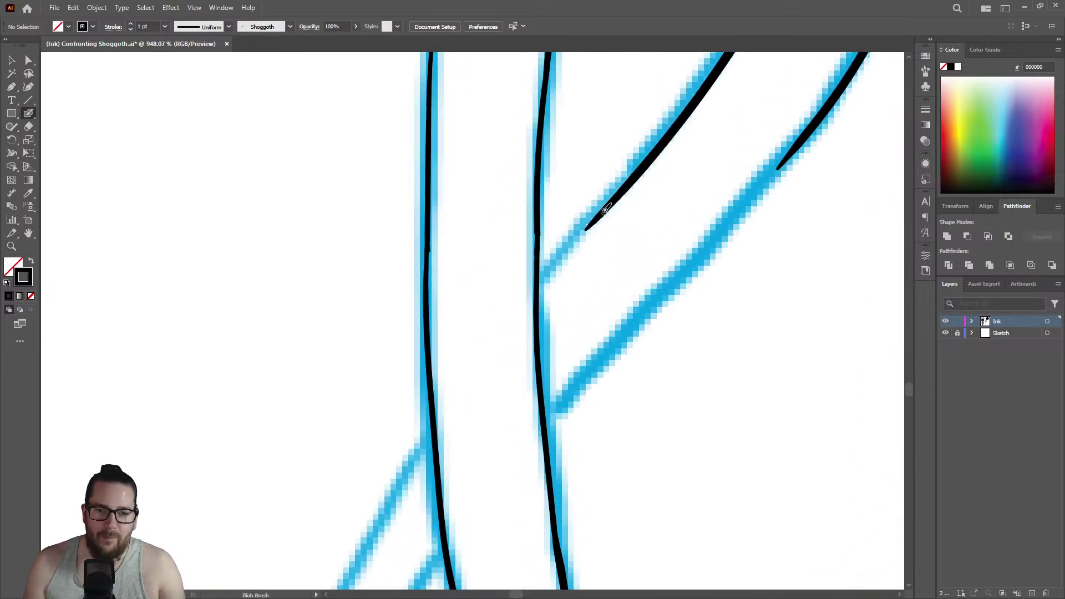
key(z)
click(536, 237)
key(shift+b)
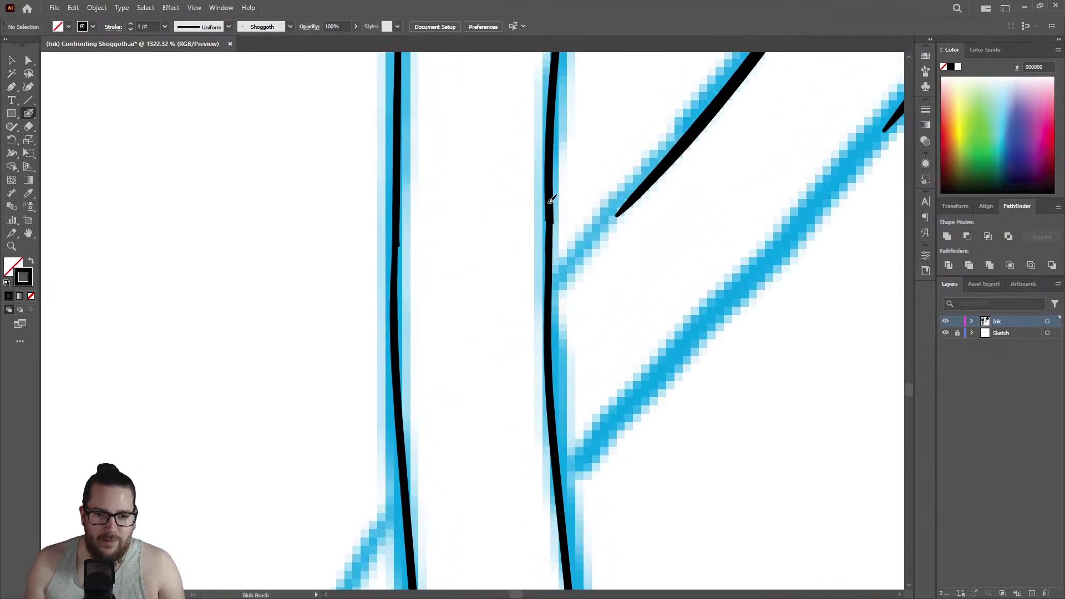
drag(551, 232, 547, 330)
mouse_move(397, 226)
mouse_down()
mouse_move(394, 292)
mouse_move(397, 153)
mouse_up()
key(ctrl+z)
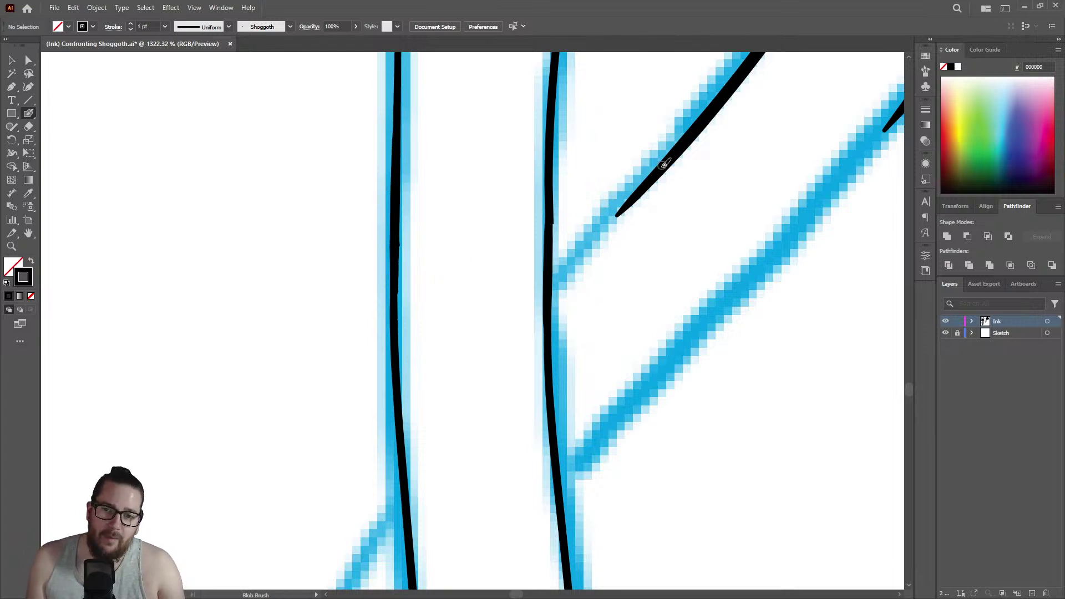
Connect the rear tentacle's upper edge to the front tentacle and begin its continuation on the opposite side of the crossing.
drag(653, 174, 551, 299)
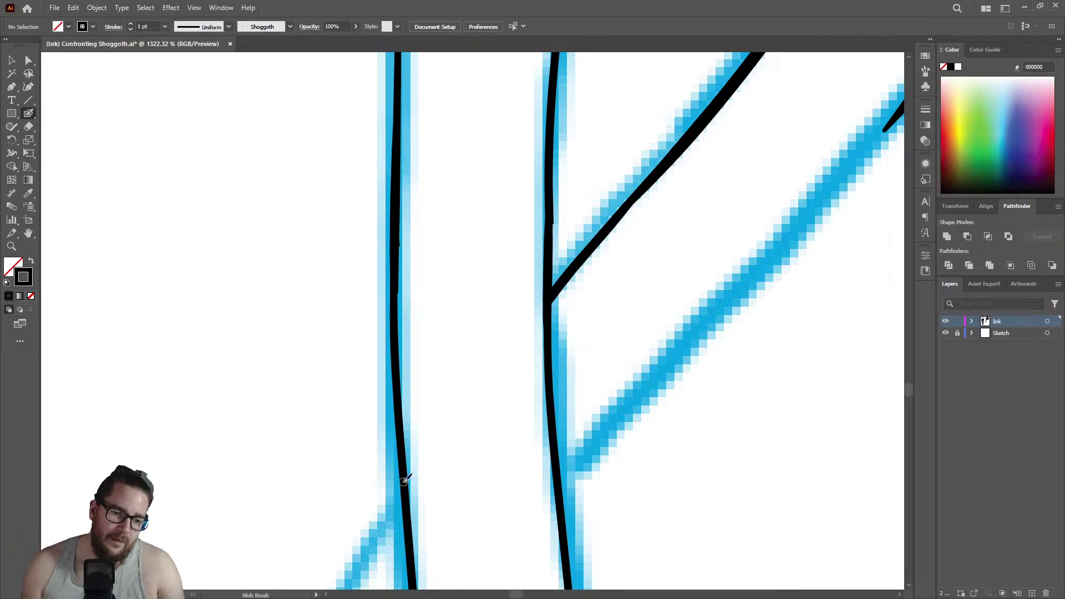
drag(404, 480, 370, 543)
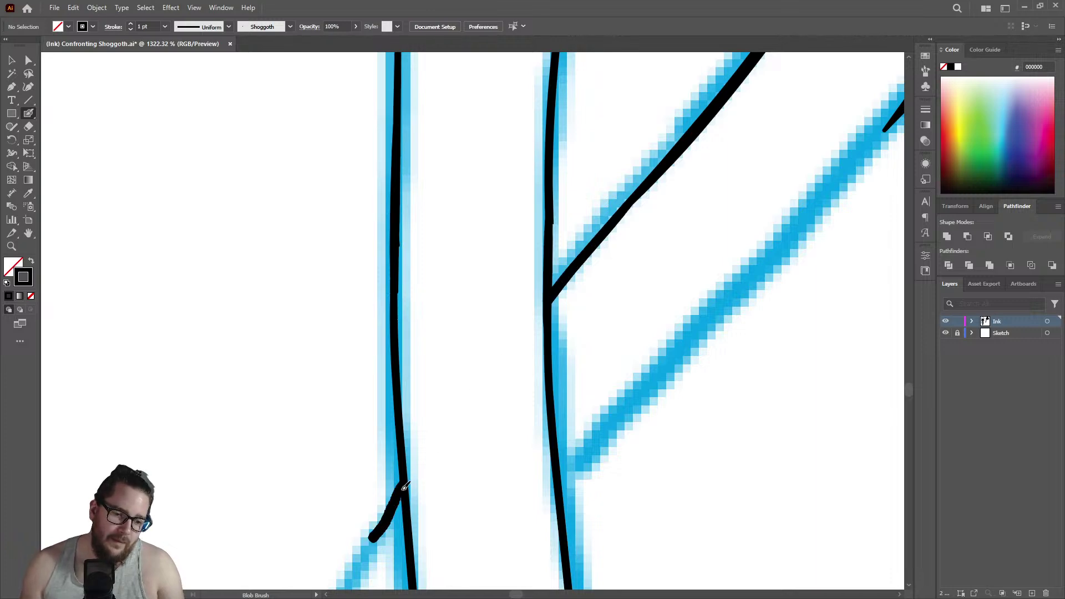
key(ctrl+z)
drag(406, 478, 357, 565)
Try to ink the rear tentacle's lower edge on both sides of the crossing, then undo both strokes.
key(z)
drag(437, 435, 314, 499)
mouse_move(456, 480)
mouse_down()
mouse_move(442, 528)
mouse_move(634, 428)
mouse_up()
key(shift+b)
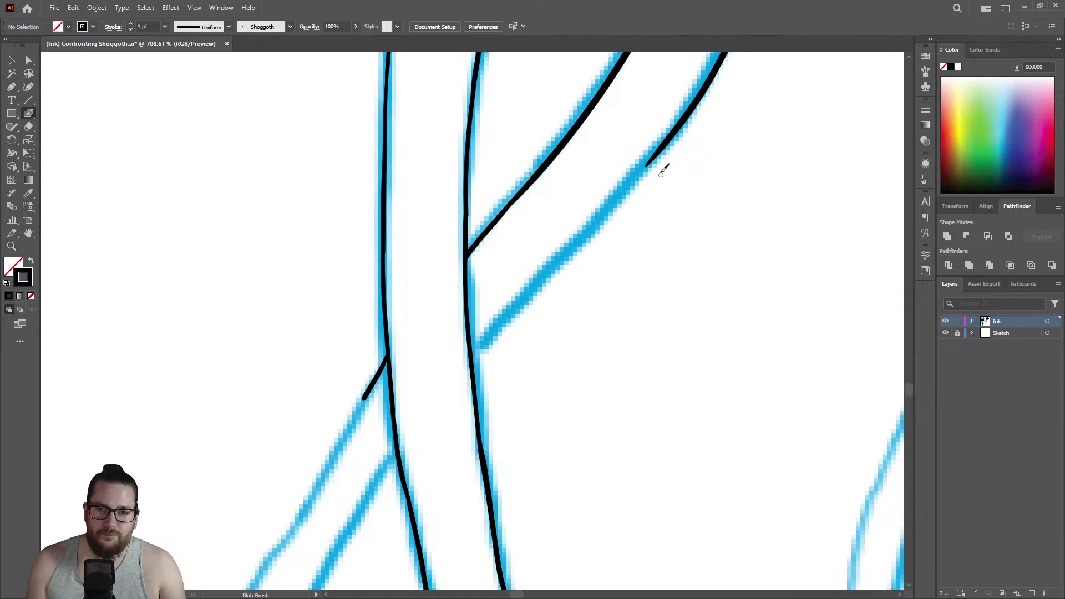
mouse_move(672, 136)
mouse_down()
mouse_move(475, 356)
mouse_move(475, 326)
mouse_up()
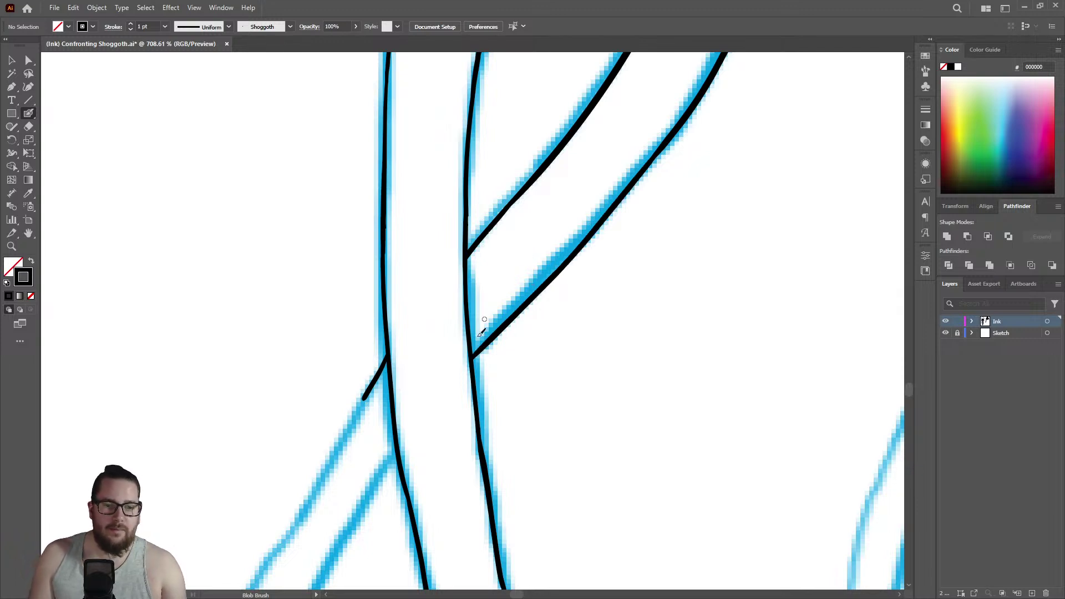
drag(396, 443, 335, 561)
key(z)
drag(509, 355, 399, 337)
click(946, 332)
click(945, 333)
drag(494, 379, 659, 351)
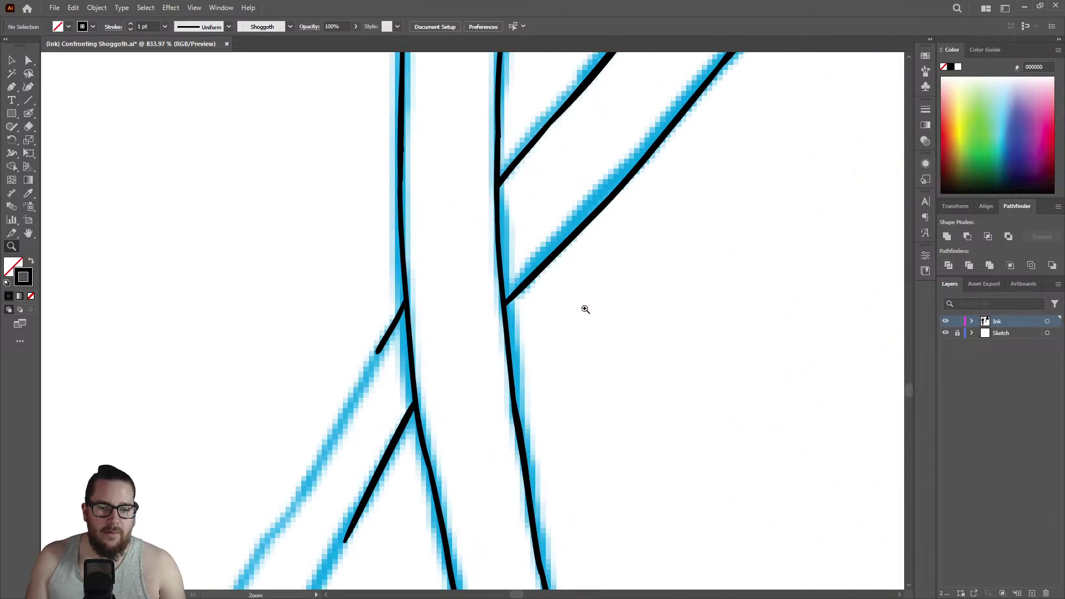
key(ctrl+z)
key(ctrl+z)
Ink the rear tentacle's lower edge along the sketch until it meets the front tentacle.
alt+click(540, 272)
drag(621, 127, 682, 139)
key(shift+b)
drag(662, 217, 464, 434)
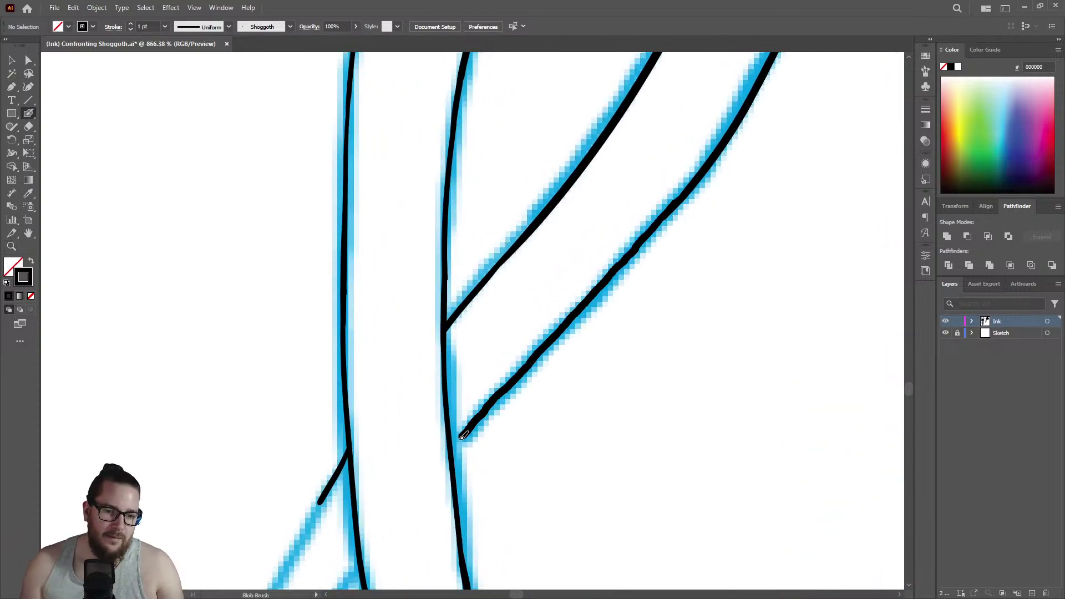
key(z)
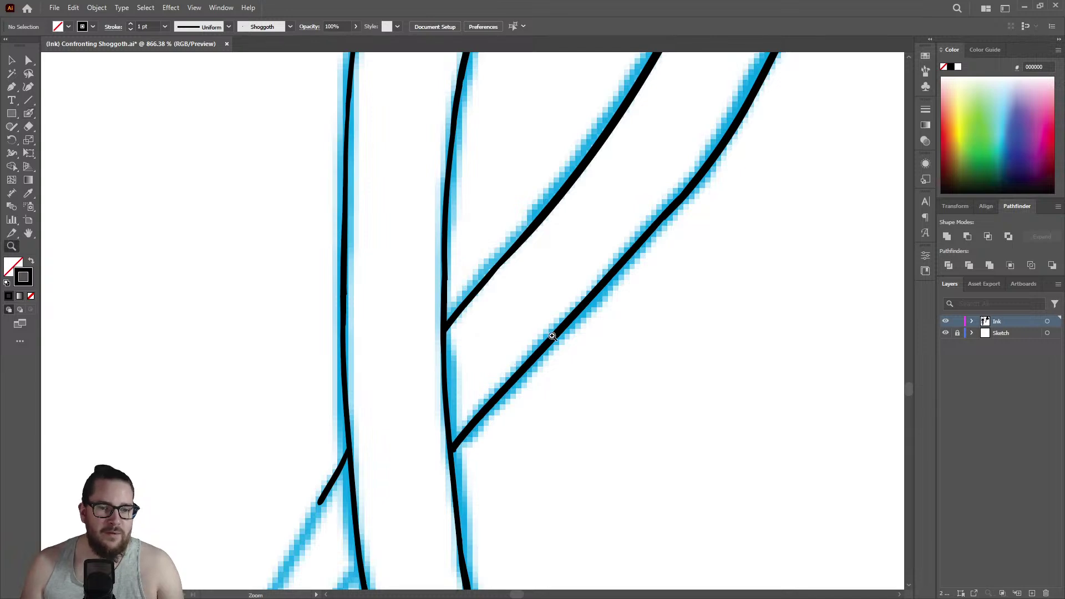
Erase the short ink stub below the crossing and ink fresh starts for both edges of the emerging rear tentacle.
drag(524, 336, 349, 374)
drag(533, 416, 692, 293)
mouse_move(488, 210)
mouse_down()
mouse_move(507, 208)
mouse_move(472, 214)
mouse_move(476, 200)
mouse_move(475, 226)
mouse_move(441, 291)
mouse_move(435, 255)
mouse_move(538, 161)
mouse_move(605, 139)
mouse_up()
key(shift+e)
key(z)
key(shift+b)
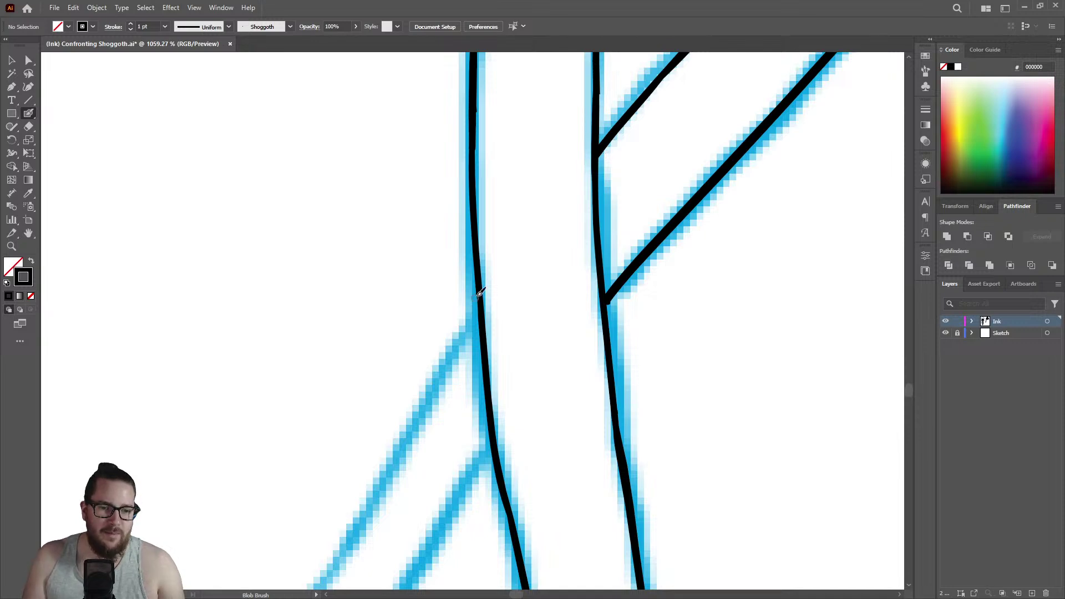
drag(481, 290, 401, 435)
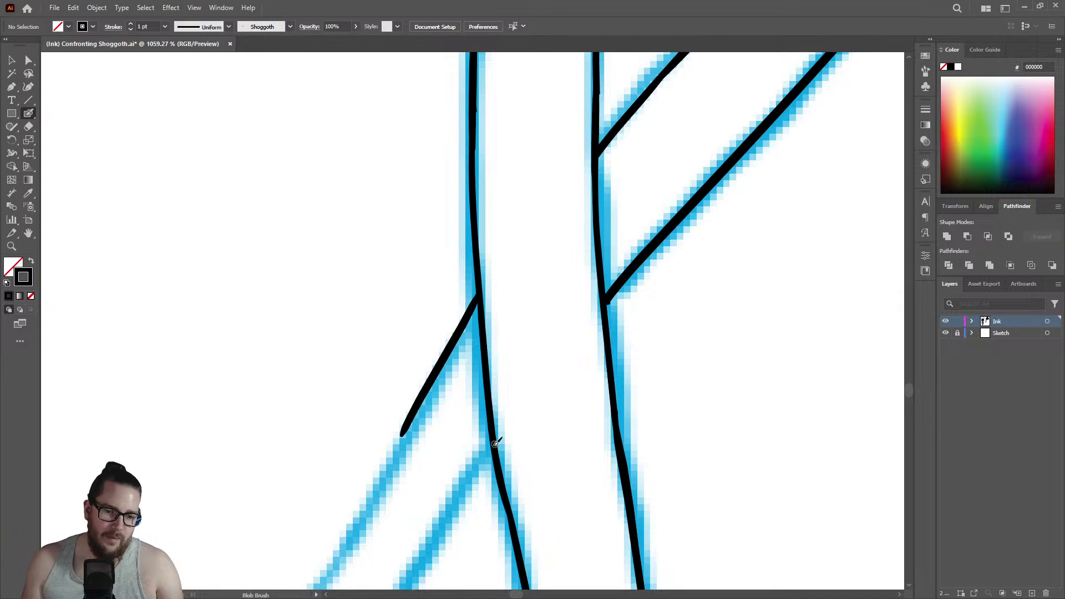
mouse_move(483, 458)
mouse_down()
mouse_move(453, 501)
mouse_move(488, 449)
mouse_up()
key(z)
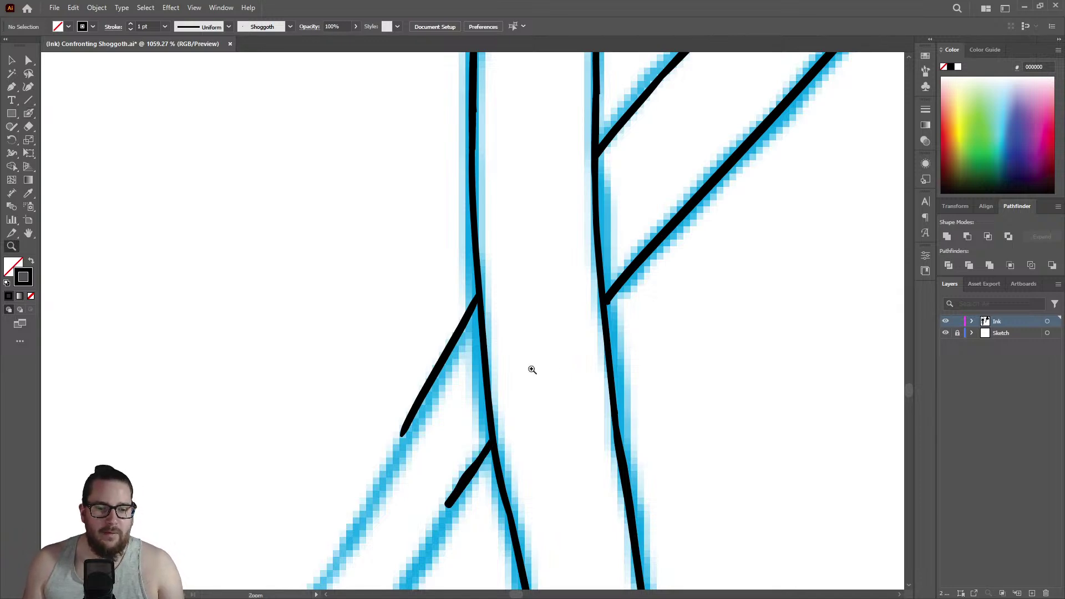
Extend both edges of the emerging rear tentacle downward from the crossing along the sketch.
drag(530, 368, 437, 375)
mouse_move(533, 464)
mouse_down()
mouse_move(697, 404)
mouse_move(535, 357)
mouse_up()
key(shift+b)
drag(487, 281, 366, 495)
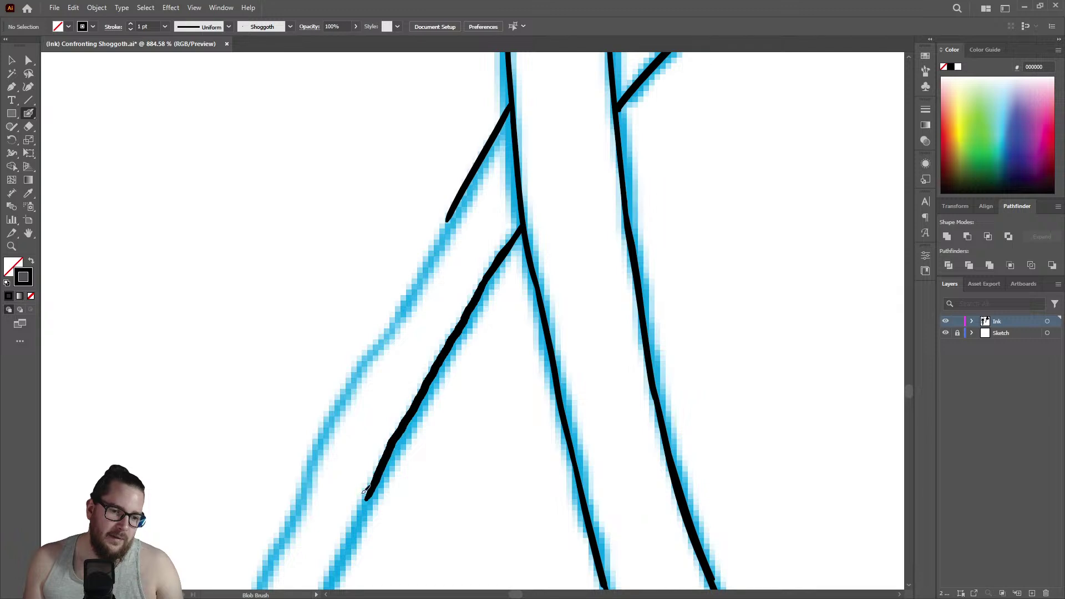
mouse_move(452, 210)
mouse_down()
mouse_move(346, 395)
mouse_move(292, 518)
mouse_up()
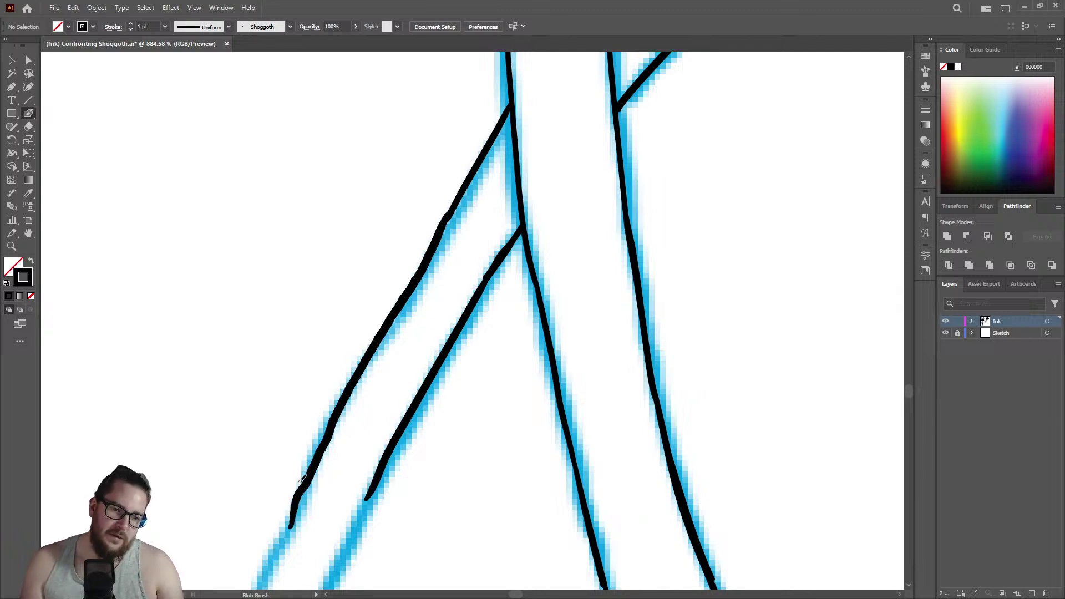
Trim the hooked end of the emerging tentacle's outer line with the Eraser and continue inking both edges downward.
key(z)
mouse_move(457, 299)
mouse_down()
mouse_move(445, 295)
mouse_move(349, 385)
mouse_up()
scroll(388, 382, up, 8)
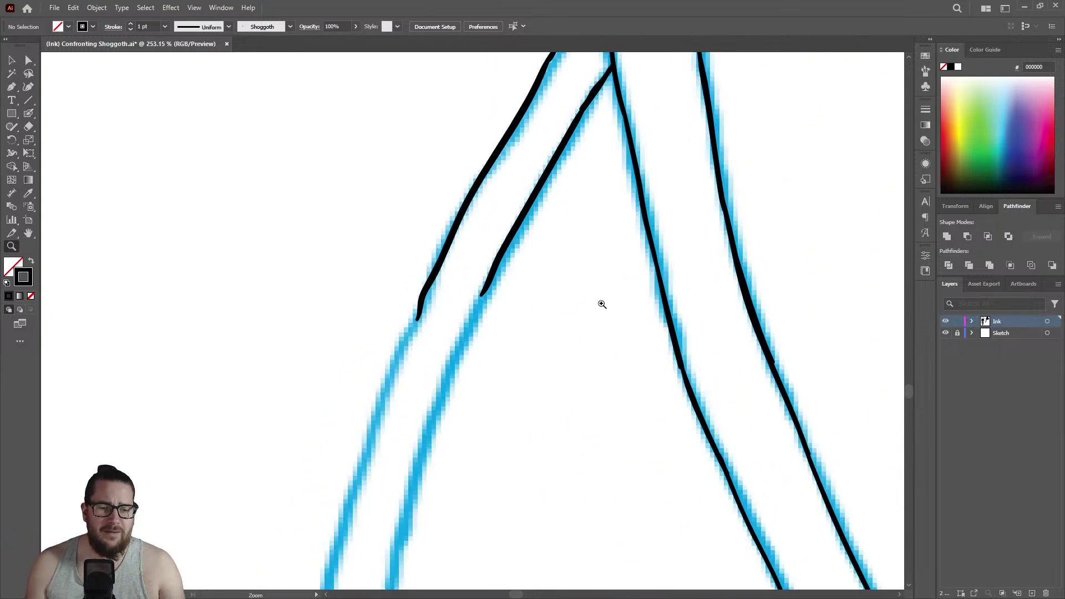
key(shift+e)
drag(432, 283, 368, 387)
key(shift+b)
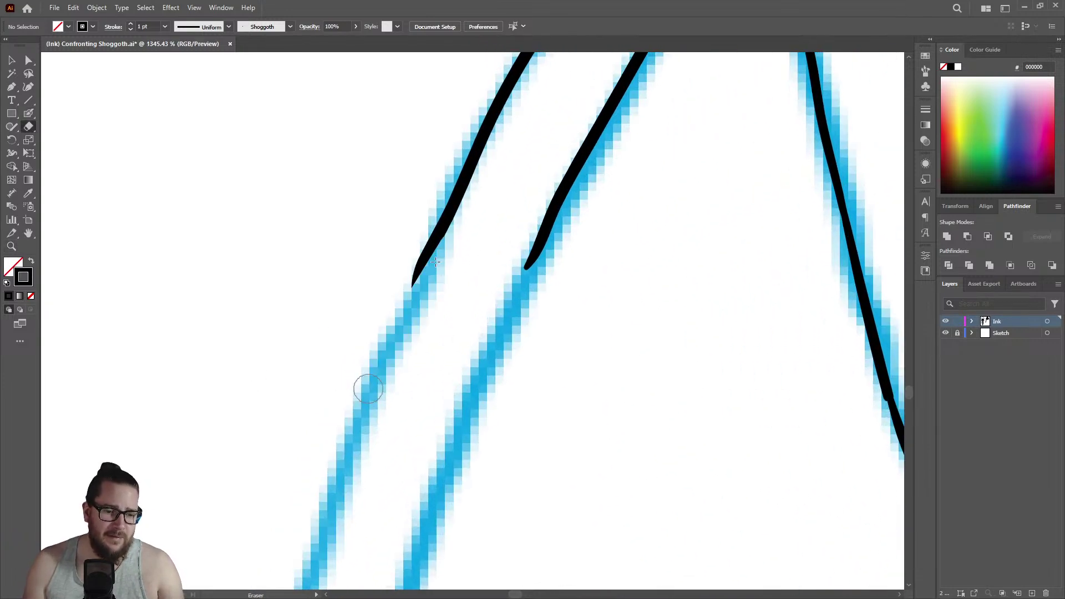
mouse_move(437, 244)
mouse_down()
mouse_move(349, 423)
mouse_move(323, 523)
mouse_up()
drag(556, 211, 407, 563)
key(z)
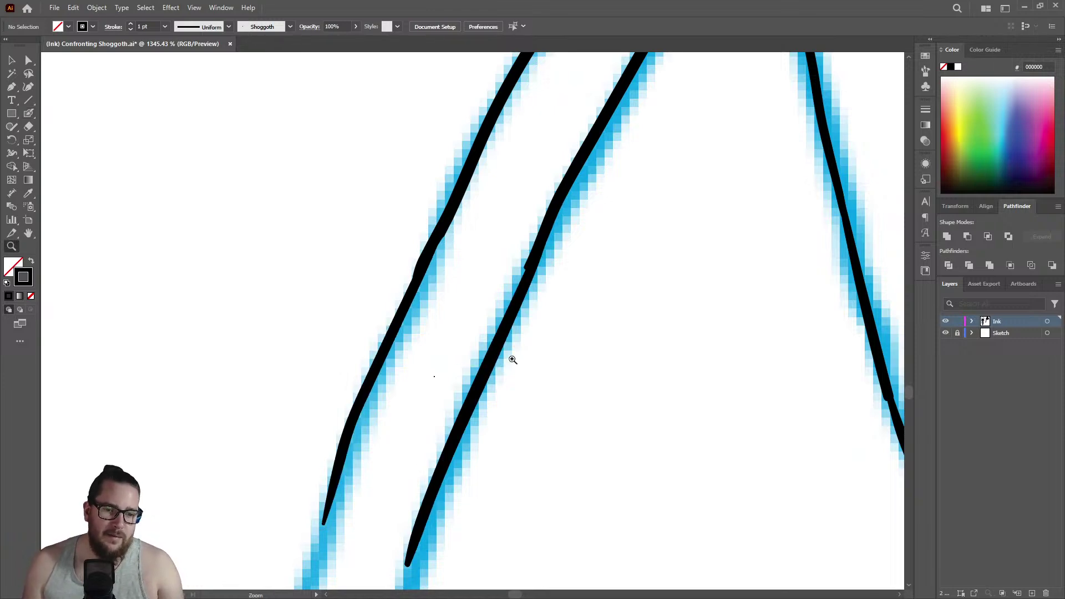
Smooth the uneven joins in the emerging tentacle's two edges near the crossing with short Blob Brush strokes.
alt+click(387, 390)
click(630, 300)
click(425, 314)
mouse_move(425, 314)
mouse_down()
mouse_move(456, 288)
mouse_move(340, 354)
mouse_up()
mouse_move(572, 272)
mouse_down()
mouse_move(552, 240)
mouse_move(668, 235)
mouse_move(704, 250)
mouse_up()
key(shift+b)
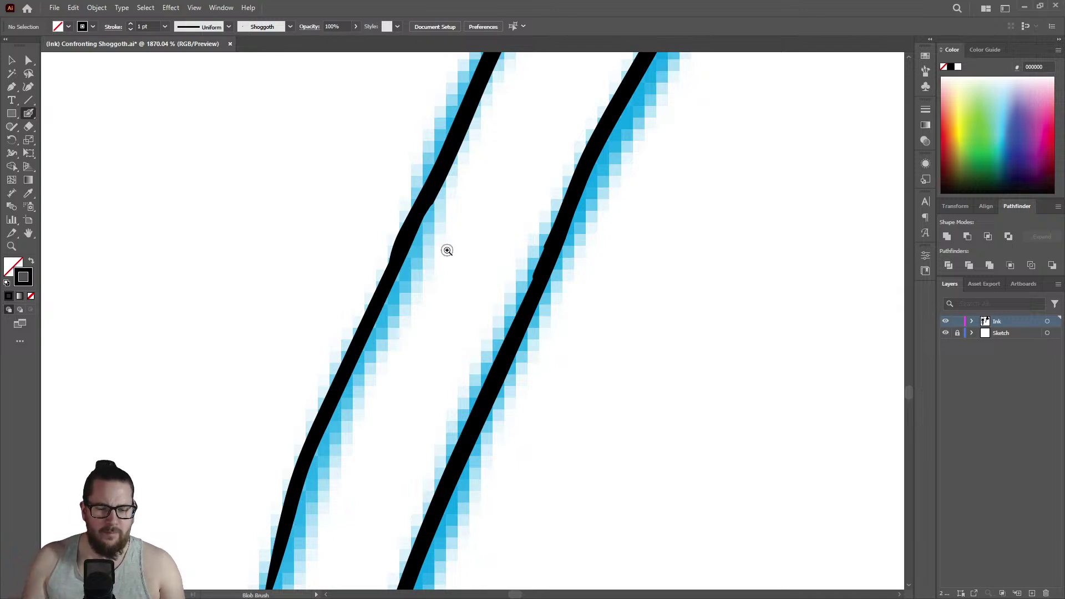
key(z)
scroll(418, 292, down, 6)
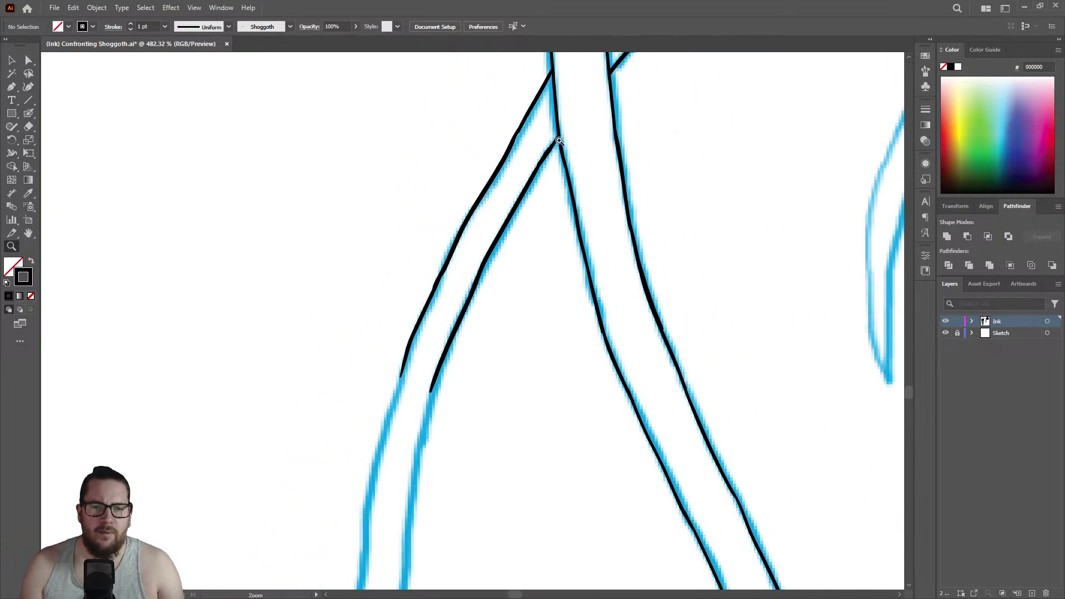
scroll(542, 151, up, 6)
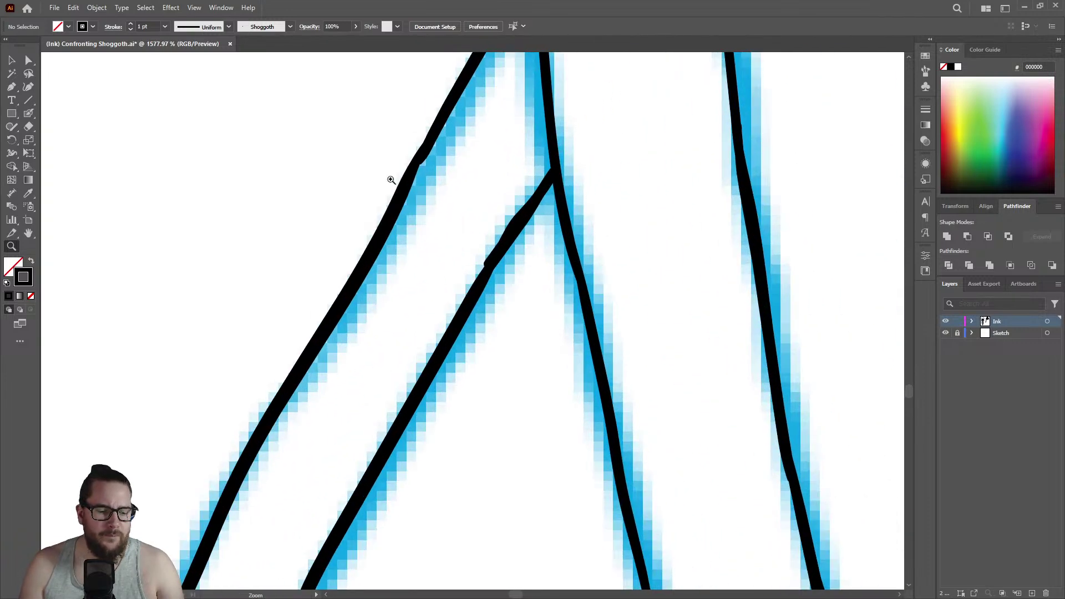
scroll(390, 184, up, 2)
key(shift+b)
drag(420, 175, 464, 93)
drag(556, 271, 505, 358)
drag(550, 279, 632, 163)
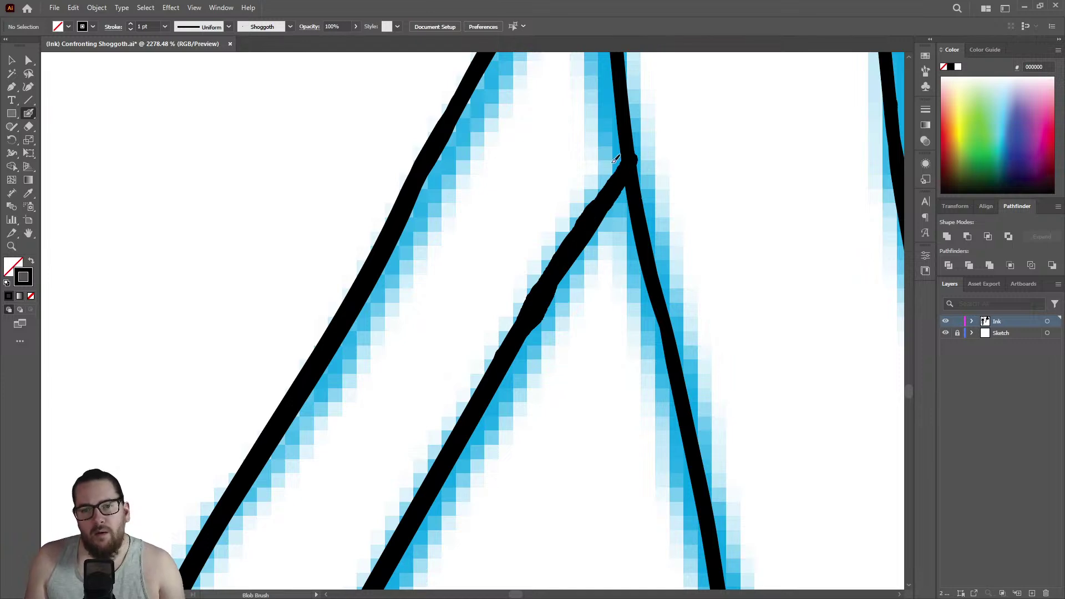
Review the inked tentacle crossing against the surrounding blue sketch lines.
key(z)
drag(606, 267, 379, 300)
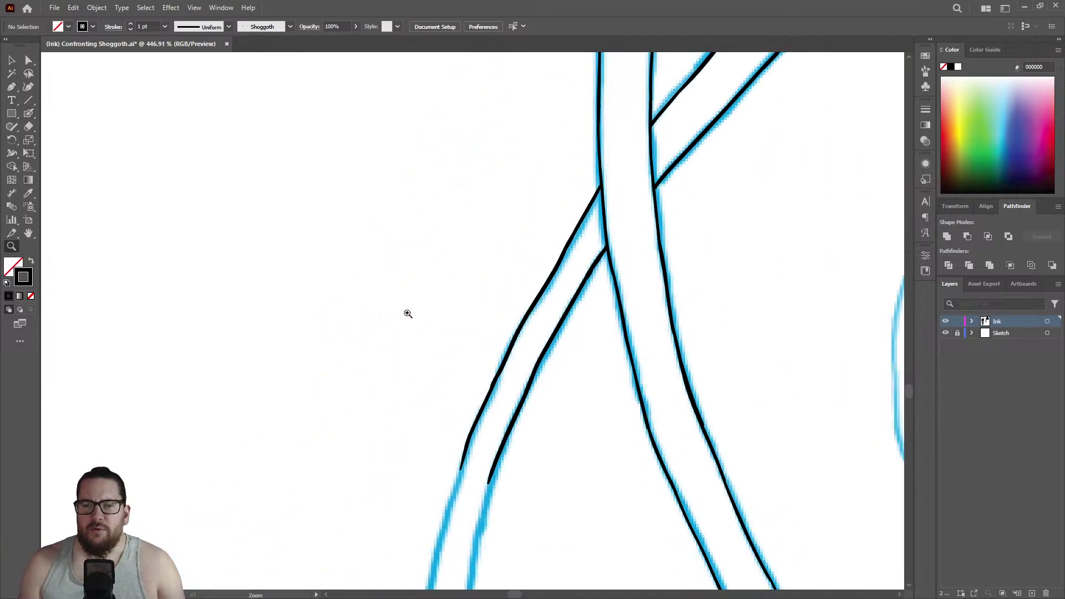
drag(663, 170, 740, 212)
mouse_move(612, 240)
mouse_down()
mouse_move(695, 221)
mouse_move(615, 268)
mouse_move(411, 308)
mouse_up()
key(shift+b)
key(z)
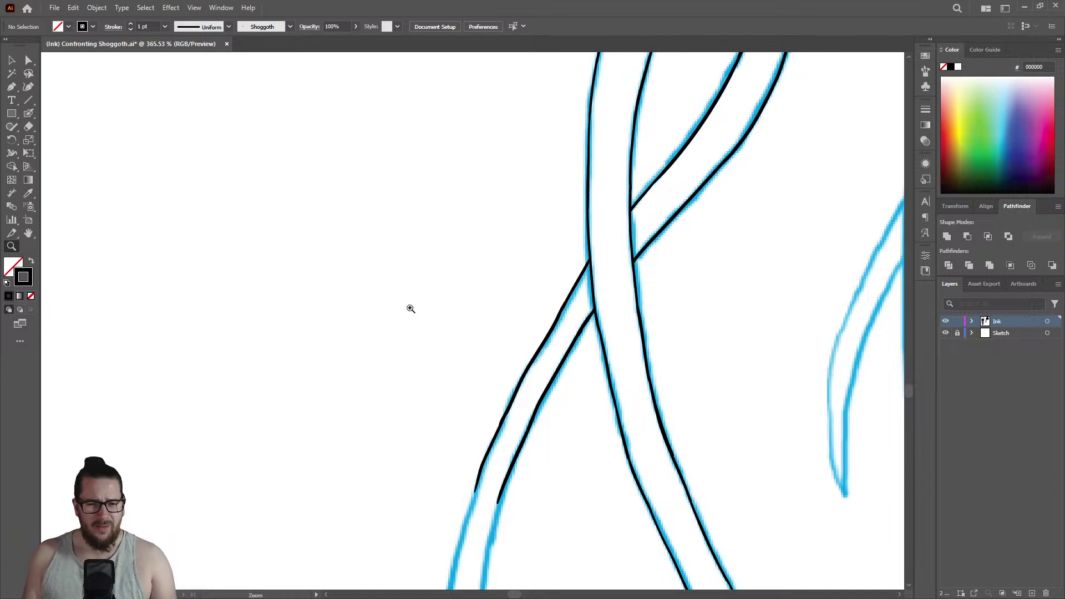
mouse_move(551, 357)
mouse_down()
mouse_move(697, 303)
mouse_move(599, 257)
mouse_move(368, 359)
mouse_up()
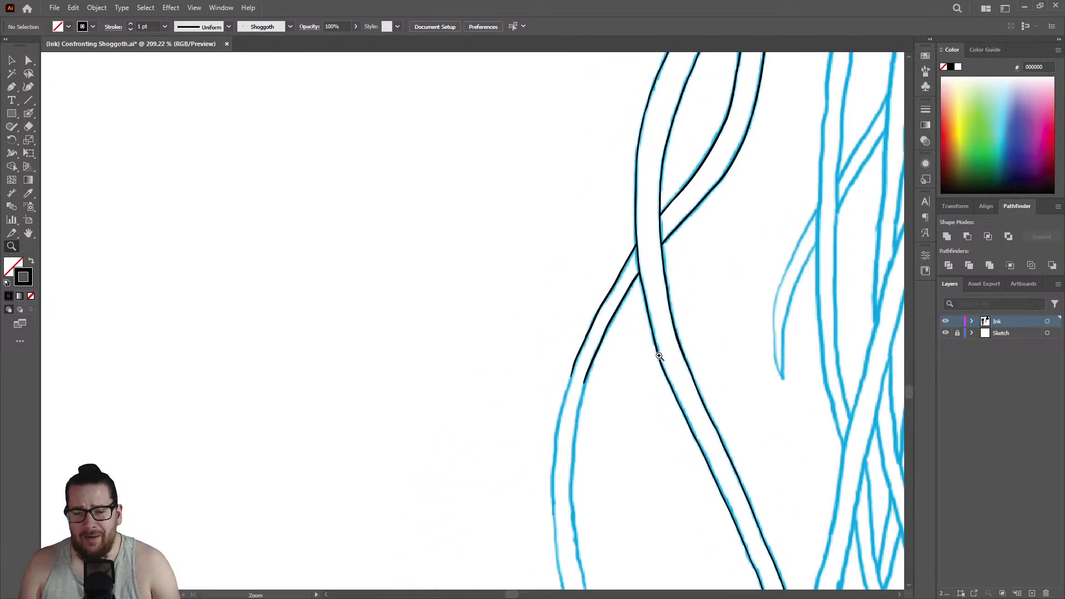
drag(753, 446, 819, 435)
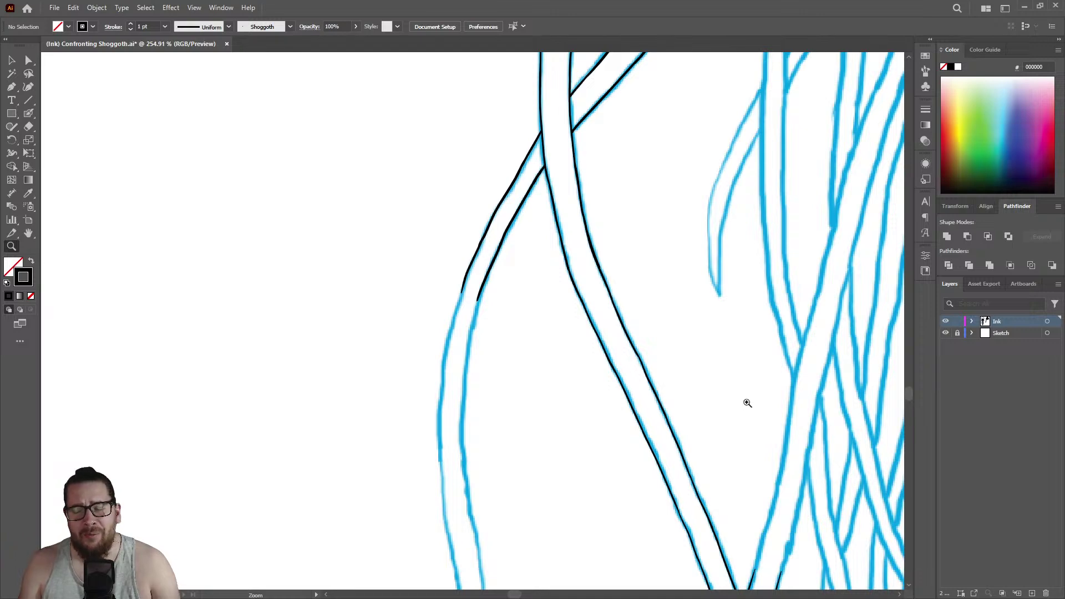
Erase the lower end of the emerging tentacle's inner line and redraw it further down along the sketch.
drag(483, 292, 699, 229)
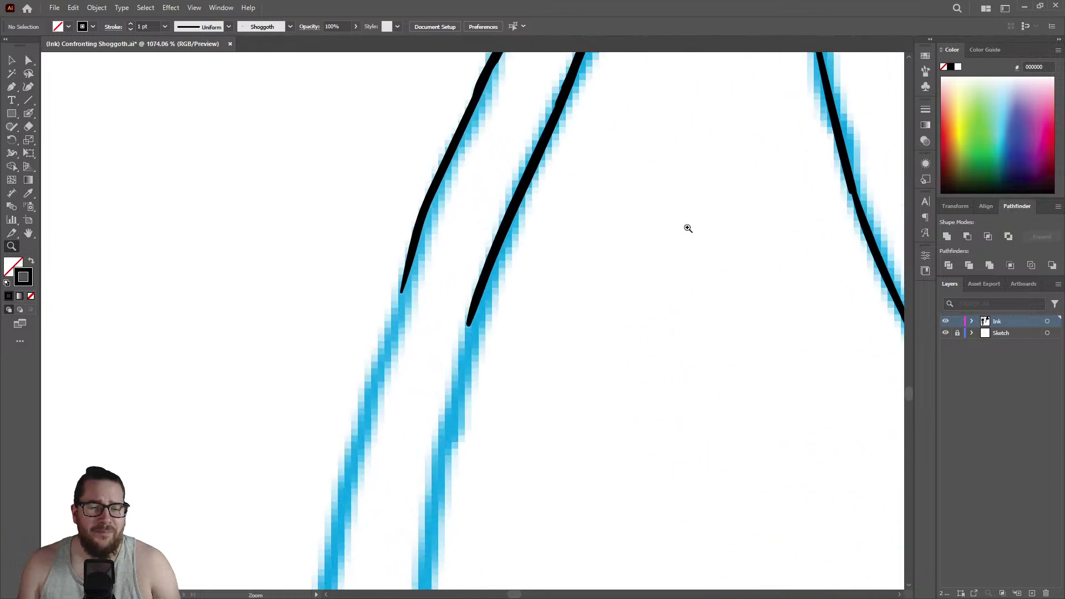
key(shift+e)
drag(478, 265, 456, 357)
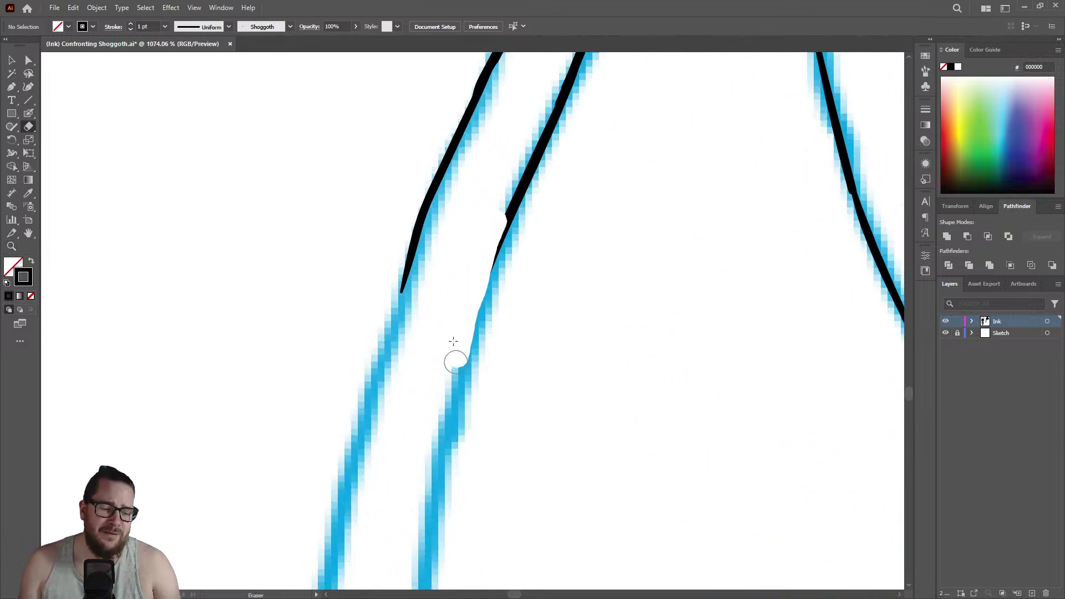
key(shift+b)
mouse_move(486, 285)
mouse_down()
mouse_move(515, 205)
mouse_move(451, 399)
mouse_move(425, 538)
mouse_up()
key(z)
Try to trim the redrawn inner line with the Eraser, then undo the cut.
mouse_move(487, 368)
mouse_down()
mouse_move(397, 395)
mouse_move(594, 308)
mouse_up()
key(shift+e)
mouse_move(571, 273)
mouse_down()
mouse_move(543, 338)
mouse_move(565, 257)
mouse_move(544, 339)
mouse_move(546, 266)
mouse_move(529, 334)
mouse_up()
key(ctrl+z)
Thin the lower end of the emerging tentacle's outer line with the Eraser and extend the line down along the sketch.
key(shift+b)
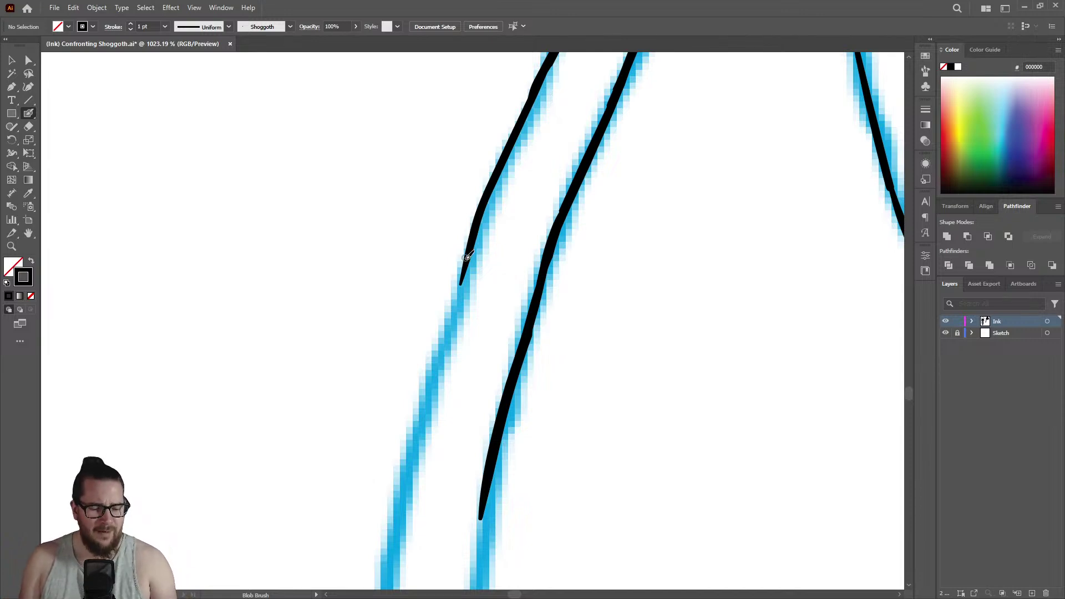
key(shift+e)
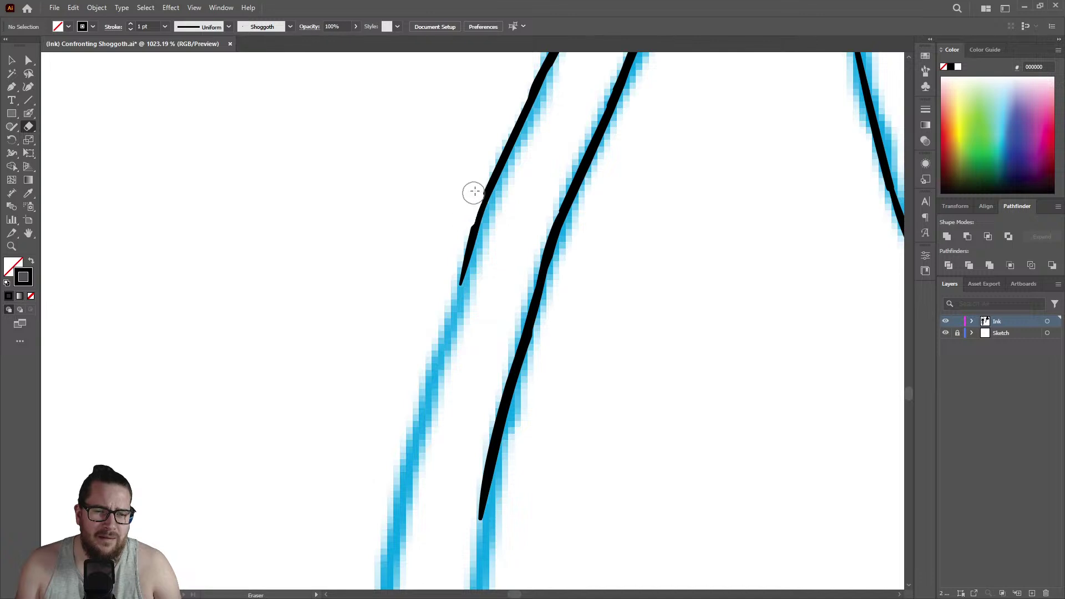
key(z)
mouse_move(476, 190)
mouse_down()
mouse_move(433, 240)
mouse_move(554, 236)
mouse_up()
key(shift+b)
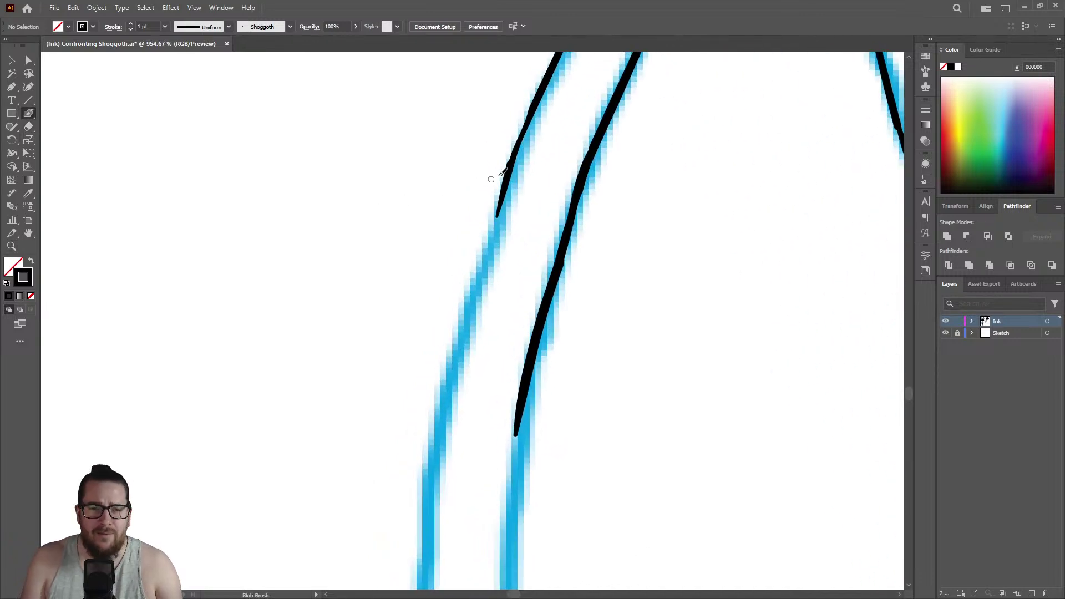
mouse_move(522, 128)
mouse_down()
mouse_move(477, 267)
mouse_move(432, 476)
mouse_up()
Continue inking the emerging tentacle's inner edge down along the sketch.
key(z)
drag(440, 411, 375, 359)
mouse_move(489, 406)
mouse_down()
mouse_move(630, 328)
mouse_move(697, 308)
mouse_up()
key(shift+b)
mouse_move(499, 206)
mouse_down()
mouse_move(483, 267)
mouse_move(465, 470)
mouse_up()
Try to extend the emerging tentacle's outer edge around the sketched bend, then undo the stroke.
key(z)
drag(475, 354, 396, 303)
mouse_move(511, 323)
mouse_down()
mouse_move(457, 309)
mouse_move(454, 356)
mouse_up()
drag(489, 397, 635, 307)
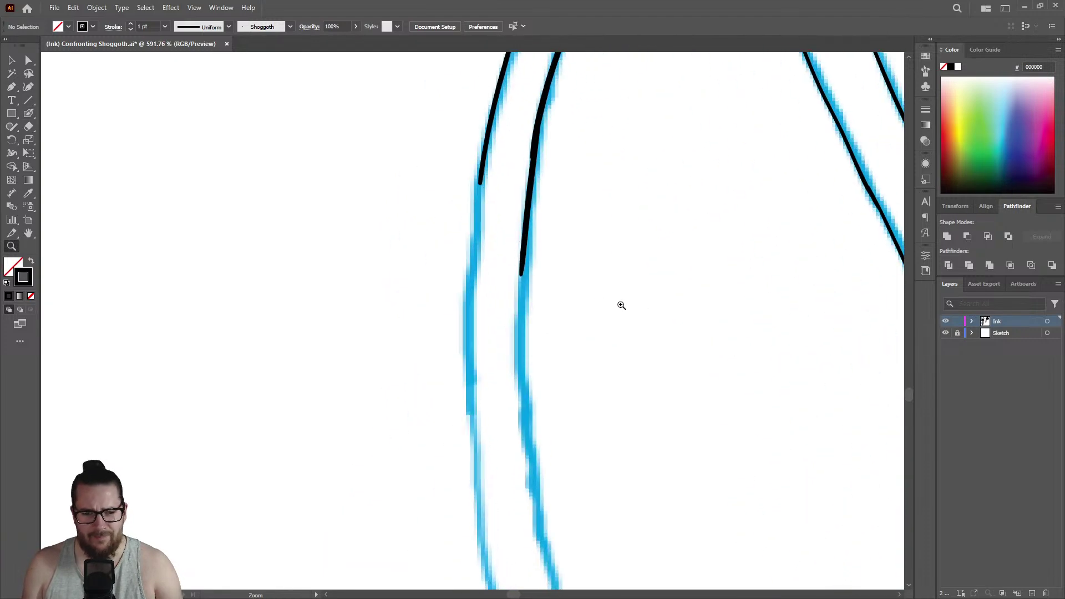
key(shift+b)
drag(479, 134, 457, 438)
key(z)
key(ctrl+z)
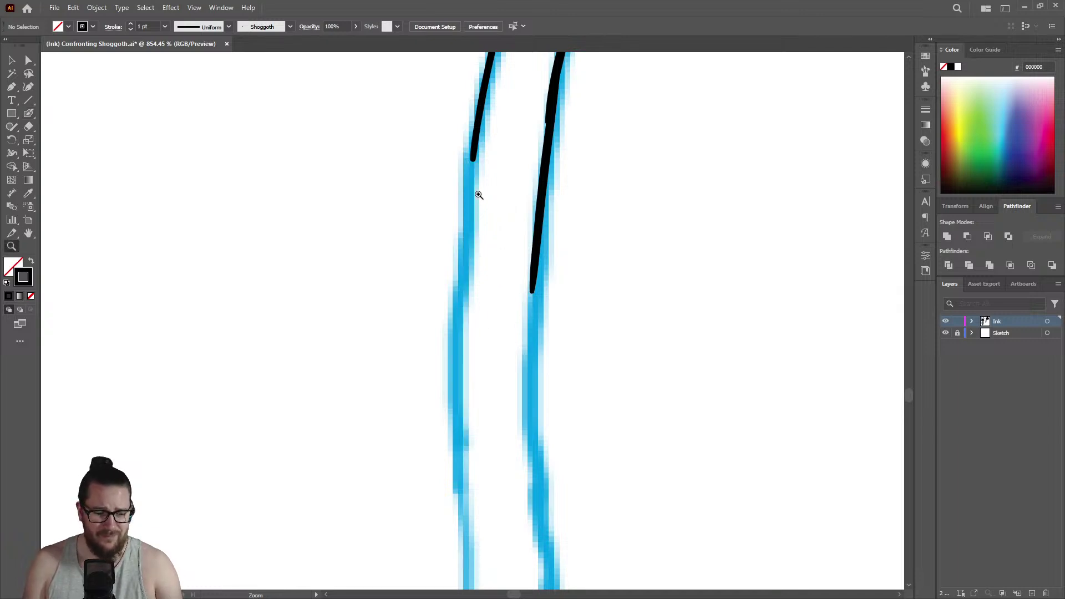
Extend the emerging tentacle's outer edge down along the sketch with the Blob Brush.
click(429, 209)
key(shift+b)
drag(496, 135, 477, 471)
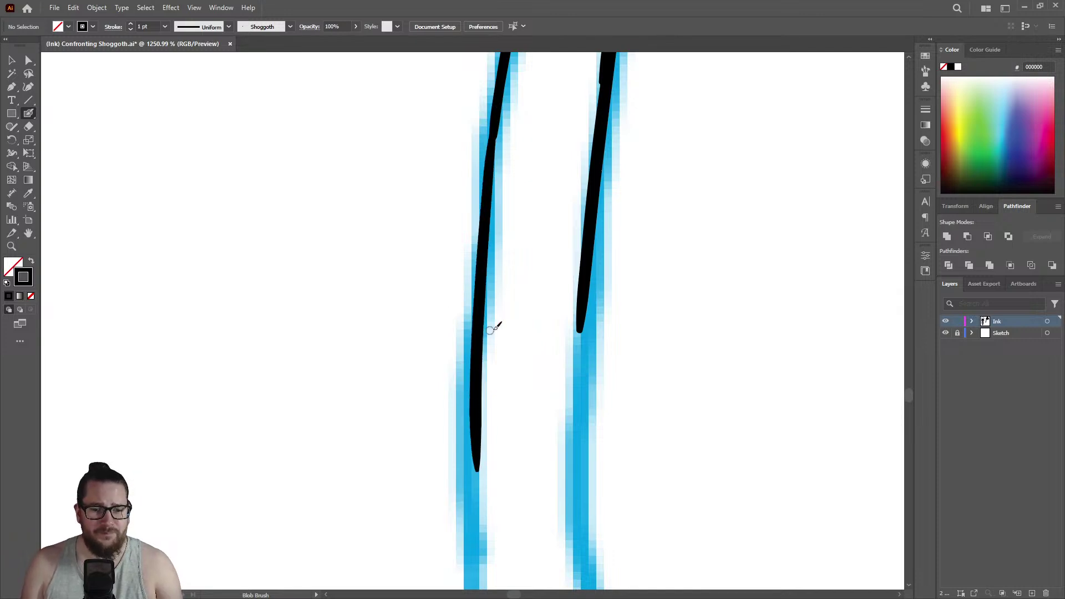
key(z)
drag(492, 326, 314, 333)
drag(521, 345, 455, 341)
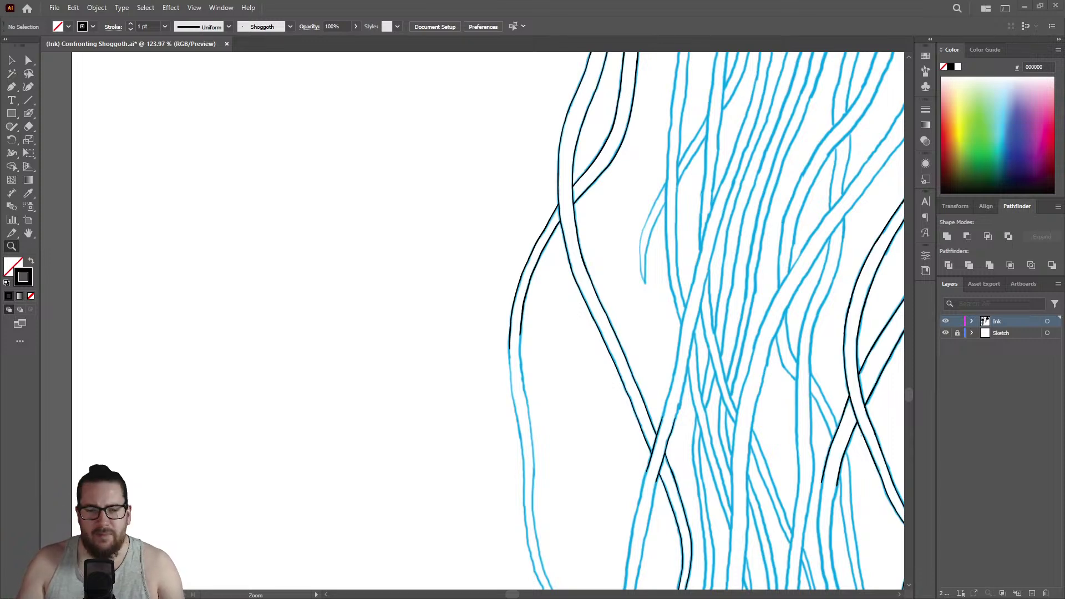
Try to trim the lower part of the emerging tentacle's outer line with the Eraser, then undo the attempt.
drag(521, 330, 713, 271)
key(shift+e)
mouse_move(459, 207)
mouse_down()
mouse_move(439, 350)
mouse_move(437, 249)
mouse_move(437, 292)
mouse_up()
key(ctrl+z)
key(shift+b)
key(ctrl+z)
Ink both edges of the emerging tentacle around the sketched bend and thicken the outer line above it.
drag(440, 211, 444, 478)
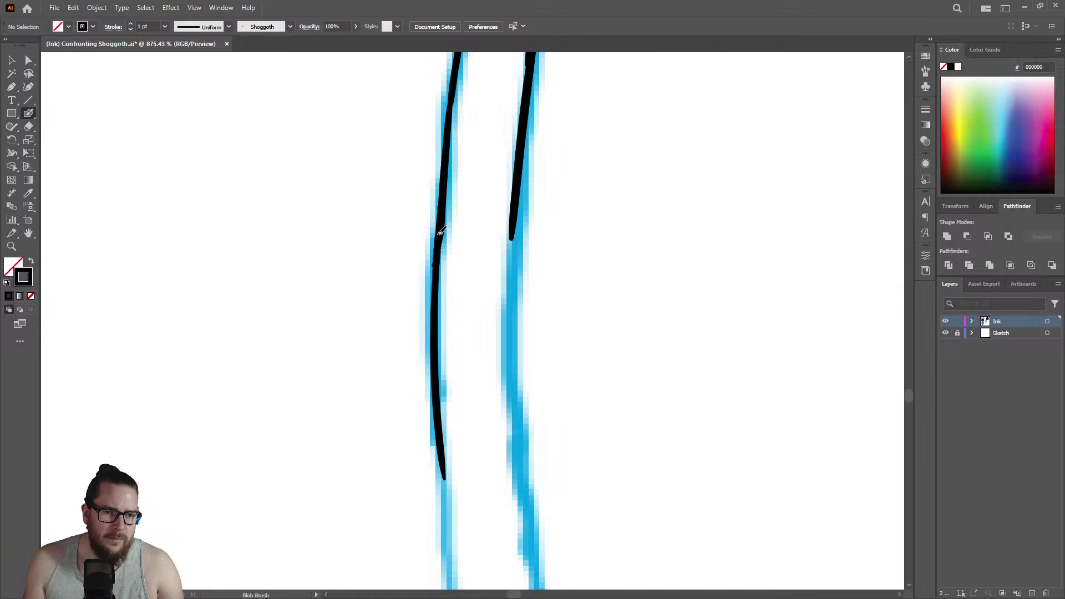
drag(448, 129, 458, 74)
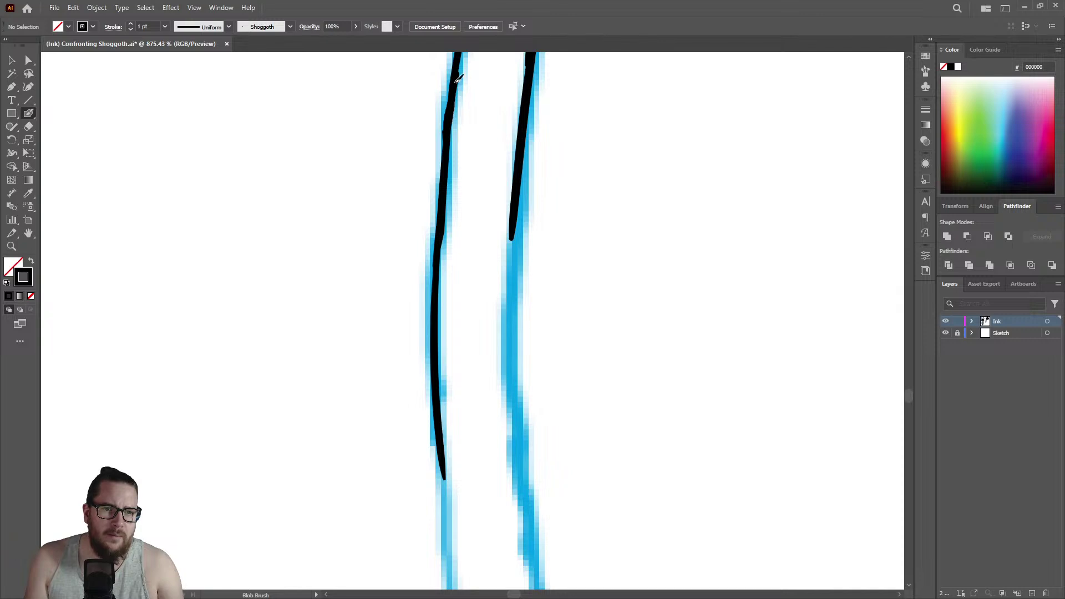
mouse_move(517, 208)
mouse_down()
mouse_move(505, 324)
mouse_move(511, 451)
mouse_up()
Continue both edges of the emerging tentacle below the bend, redrawing the outer edge's stroke once.
key(z)
drag(534, 257, 726, 268)
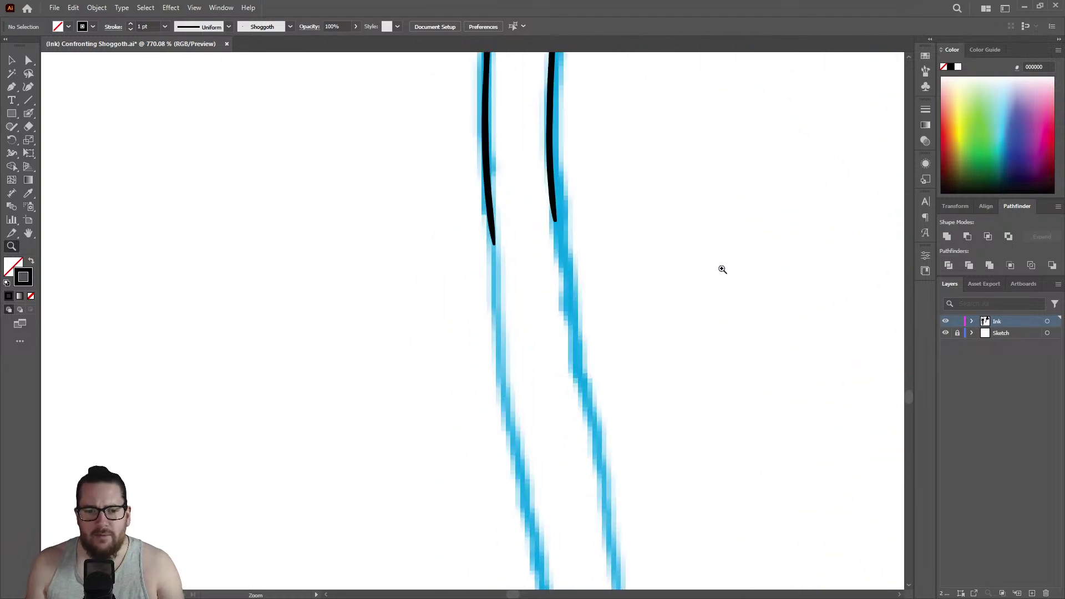
key(shift+b)
drag(552, 164, 597, 452)
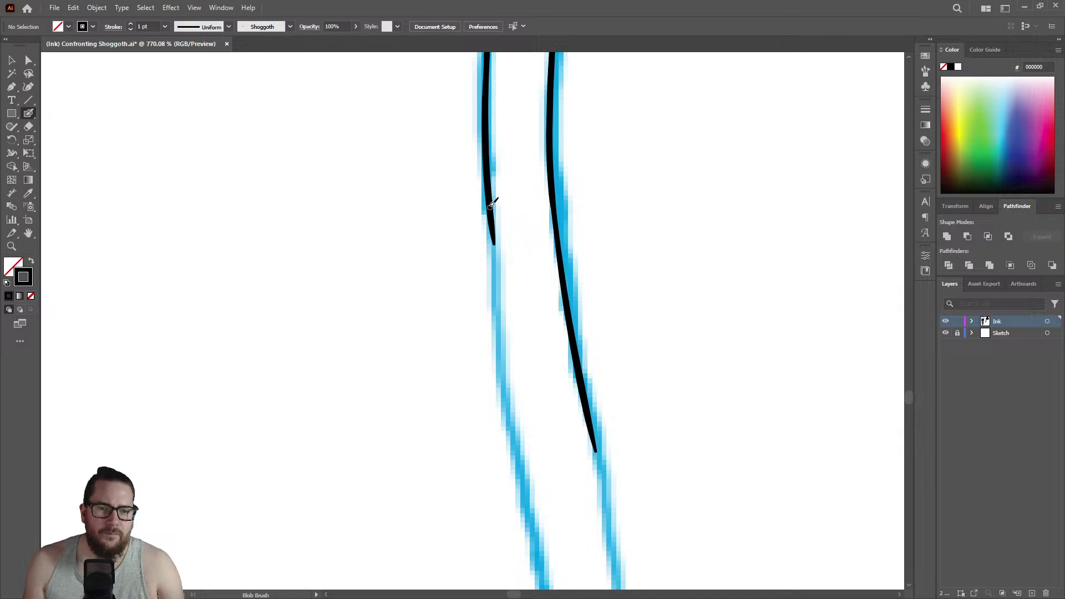
drag(489, 203, 493, 268)
key(ctrl+z)
drag(490, 194, 527, 496)
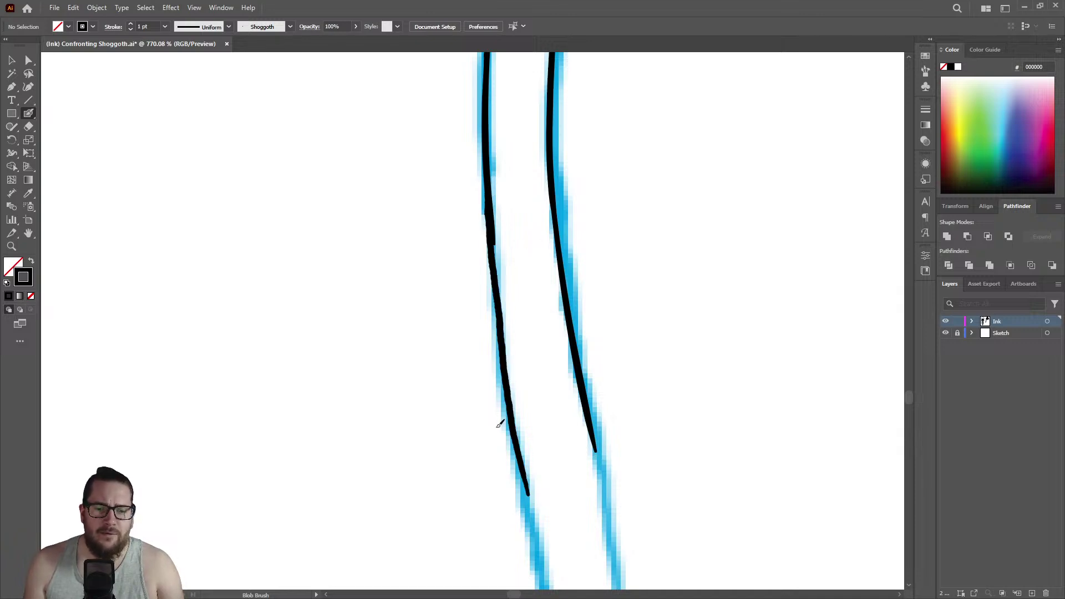
Extend the emerging tentacle's inner edge farther down along the sketch.
key(z)
drag(518, 327, 392, 309)
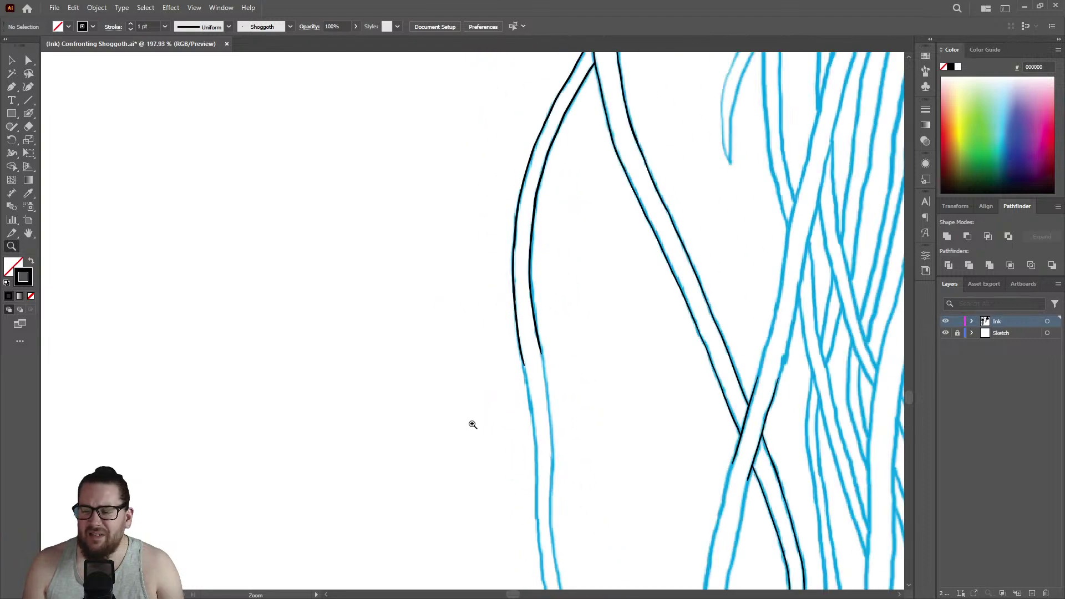
mouse_move(541, 386)
mouse_down()
mouse_move(570, 247)
mouse_move(627, 244)
mouse_up()
key(shift+b)
drag(542, 256, 583, 470)
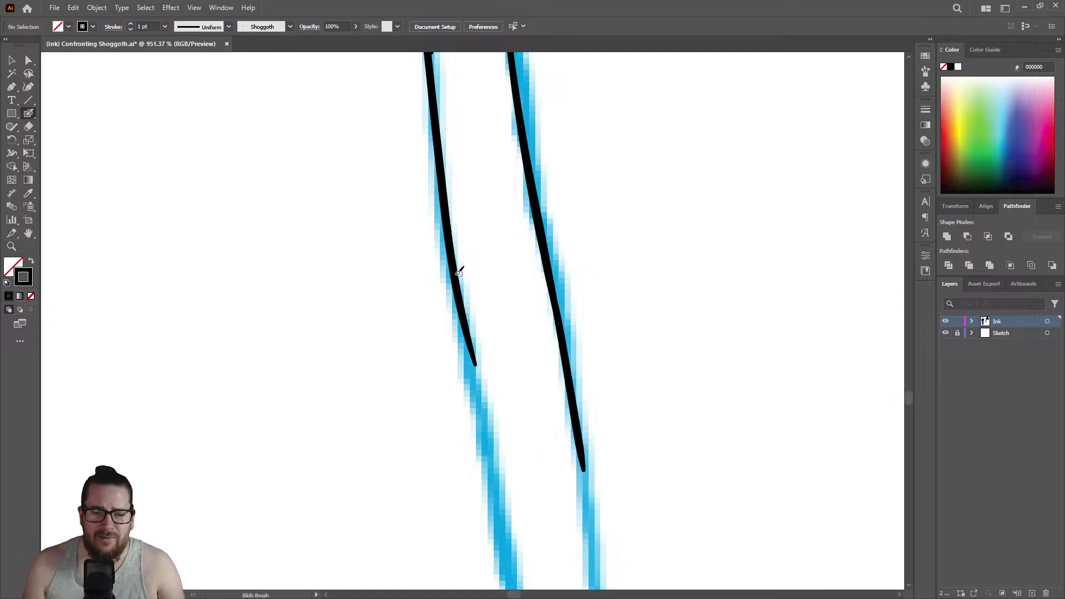
Extend the emerging tentacle's outer edge down the sketch, undoing and redrawing the stroke until it follows the line.
drag(460, 287, 502, 556)
key(ctrl+z)
mouse_move(460, 287)
mouse_down()
mouse_move(492, 481)
mouse_move(500, 571)
mouse_up()
key(ctrl+z)
drag(467, 329, 505, 552)
Examine the inked tentacles and the whole illustration for areas that still need inking.
key(z)
drag(541, 298, 267, 361)
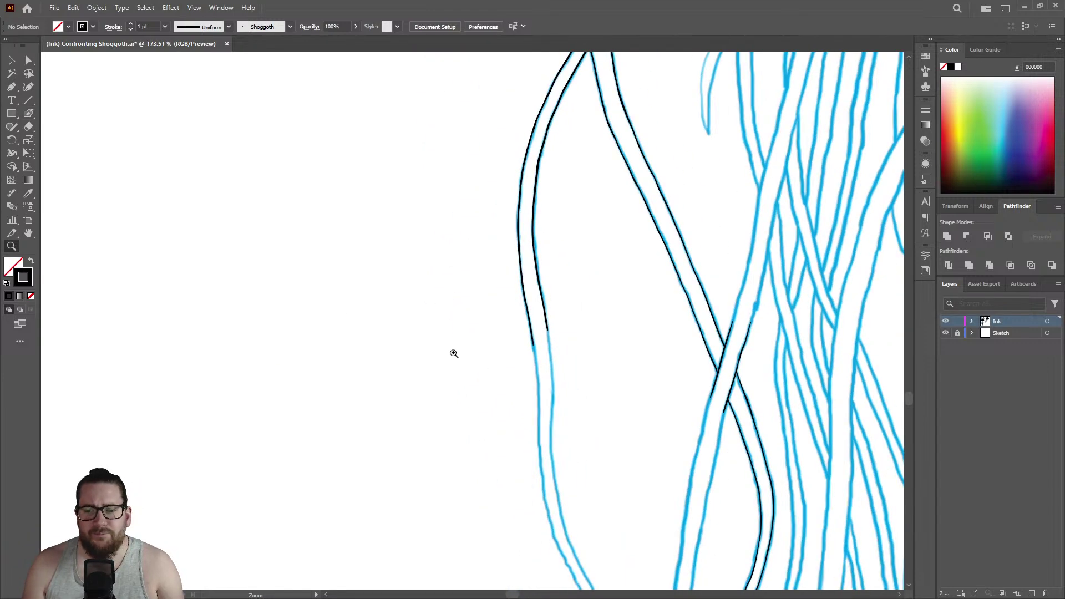
drag(452, 347, 346, 375)
drag(510, 387, 534, 298)
drag(580, 118, 734, 141)
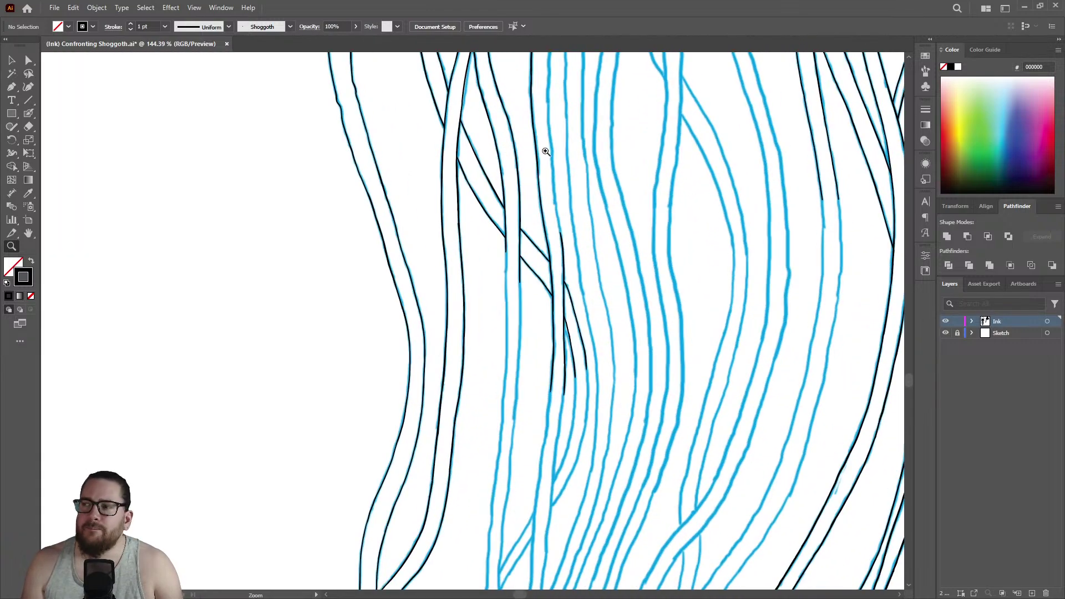
drag(547, 192, 577, 289)
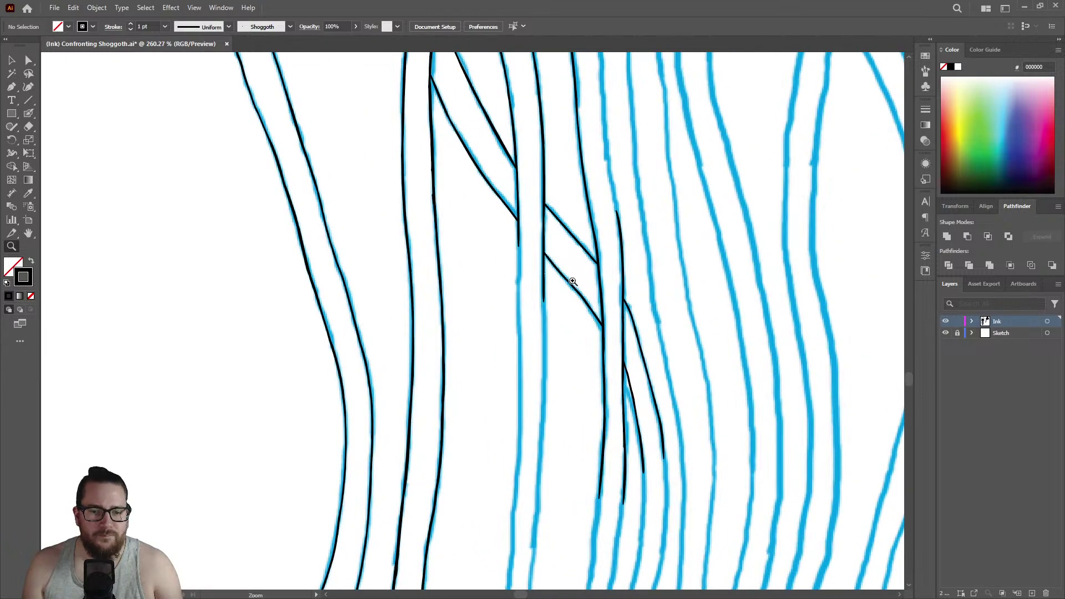
drag(671, 275, 686, 280)
drag(572, 344, 584, 362)
drag(630, 392, 689, 438)
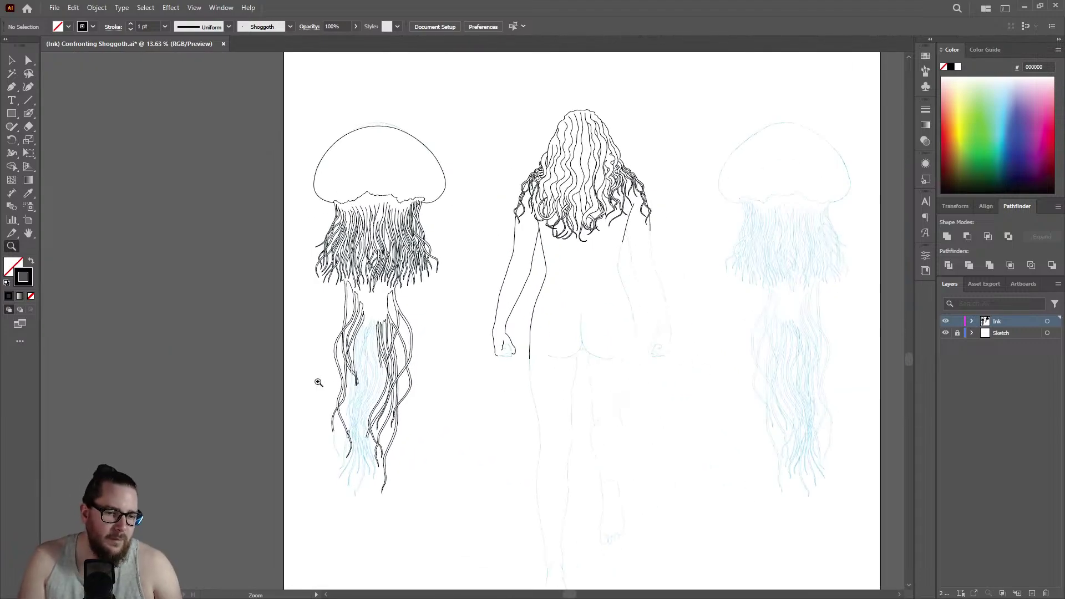
Ink the left edge of the uninked pointed tentacle in the middle cluster, from its tip down along the sketch.
mouse_move(364, 328)
mouse_down()
mouse_move(489, 297)
mouse_move(473, 275)
mouse_move(715, 196)
mouse_up()
key(shift+b)
mouse_move(582, 135)
mouse_down()
mouse_move(417, 388)
mouse_move(381, 420)
mouse_move(372, 477)
mouse_move(419, 364)
mouse_move(366, 483)
mouse_move(482, 422)
mouse_move(587, 275)
mouse_up()
key(shift+e)
key(shift+b)
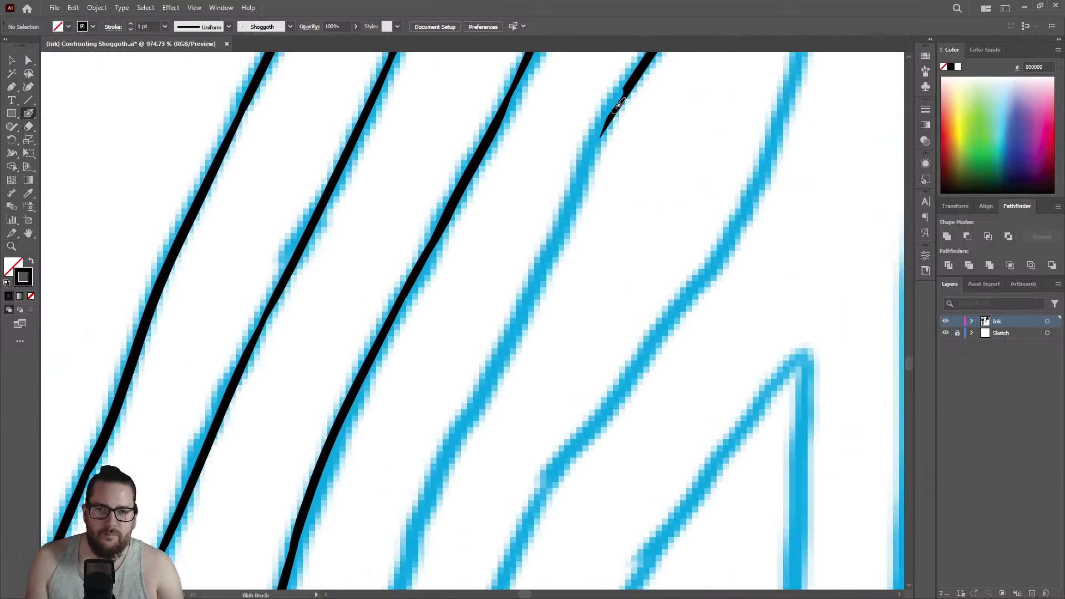
mouse_move(638, 76)
mouse_down()
mouse_move(594, 142)
mouse_move(431, 475)
mouse_up()
Trim the lower end of the pointed tentacle's left line with the Eraser and redraw it farther down.
mouse_move(506, 376)
mouse_down()
mouse_move(482, 383)
mouse_move(623, 410)
mouse_up()
key(shift+e)
drag(435, 350, 419, 394)
key(shift+b)
drag(455, 333, 378, 570)
Continue the pointed tentacle's left edge down from the end of the ink line.
key(z)
alt+scroll(419, 385, down, 6)
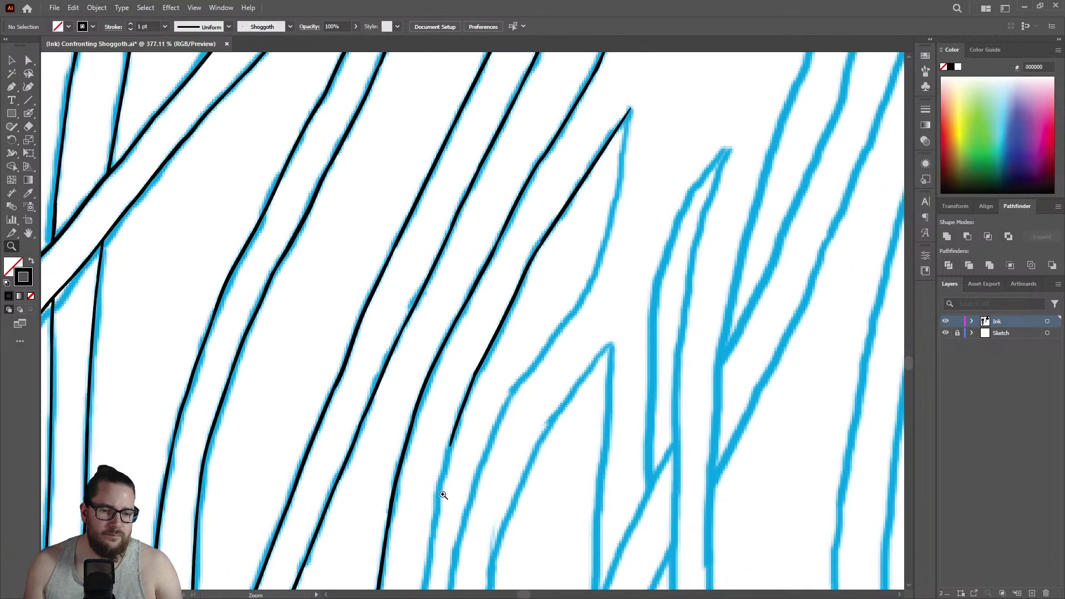
alt+scroll(441, 492, up, 5)
key(shift+b)
drag(452, 373, 409, 537)
Ink the next long stretch of the pointed tentacle's left edge beside the finished neighbouring tentacle.
key(z)
alt+scroll(498, 381, down, 5)
alt+scroll(527, 428, up, 6)
alt+scroll(512, 325, down, 6)
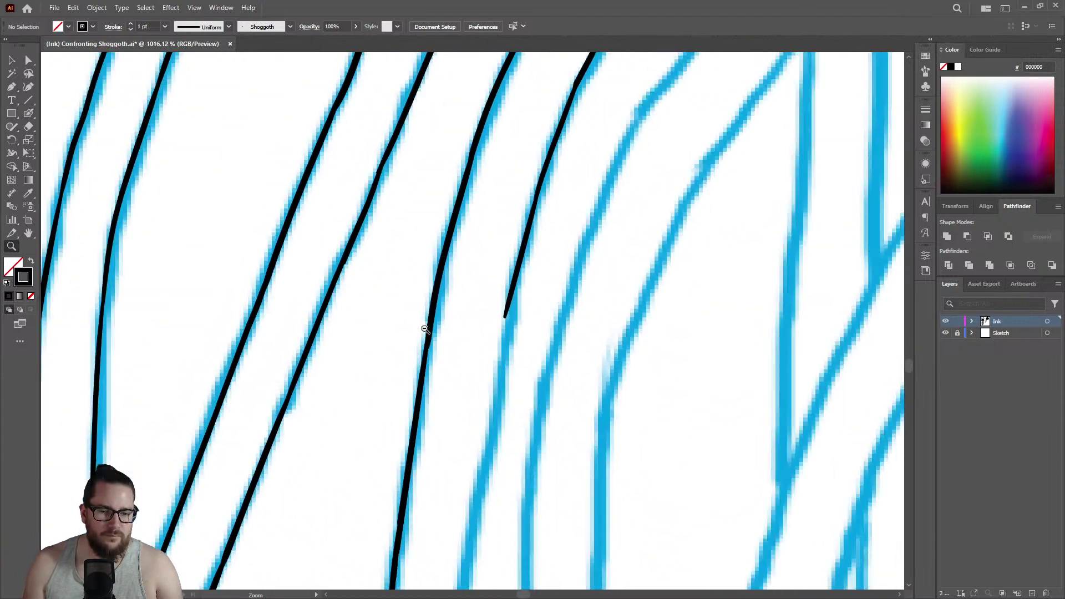
alt+scroll(563, 440, up, 3)
key(shift+b)
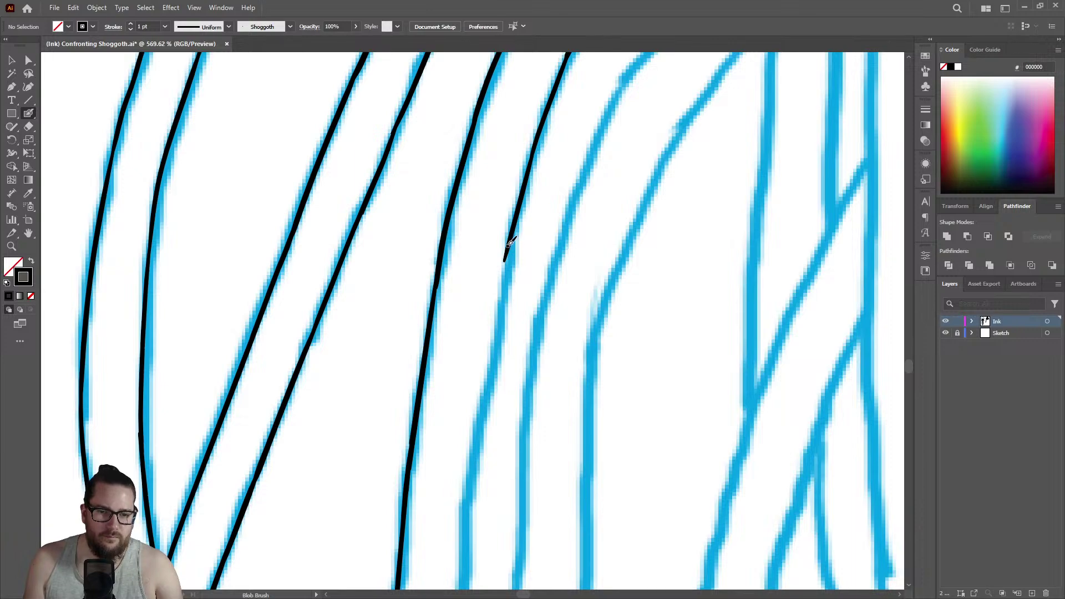
drag(506, 259, 462, 536)
key(z)
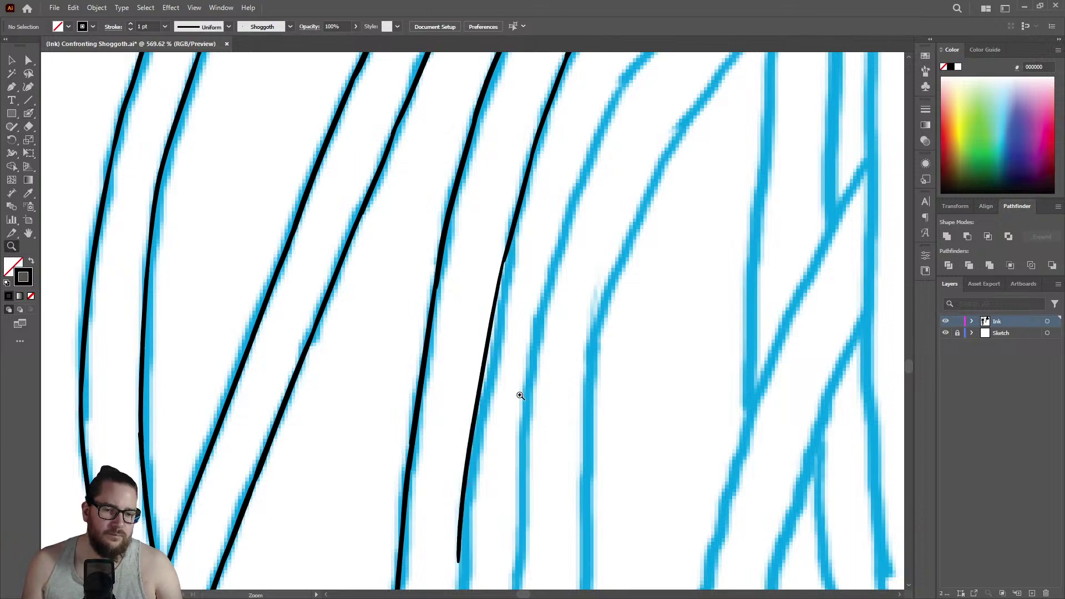
Thin the end of the new stroke with the Eraser and extend the left edge around the slight bend below.
alt+scroll(457, 447, down, 4)
alt+scroll(664, 435, up, 5)
key(shift+e)
drag(449, 370, 446, 464)
key(shift+b)
drag(462, 345, 442, 566)
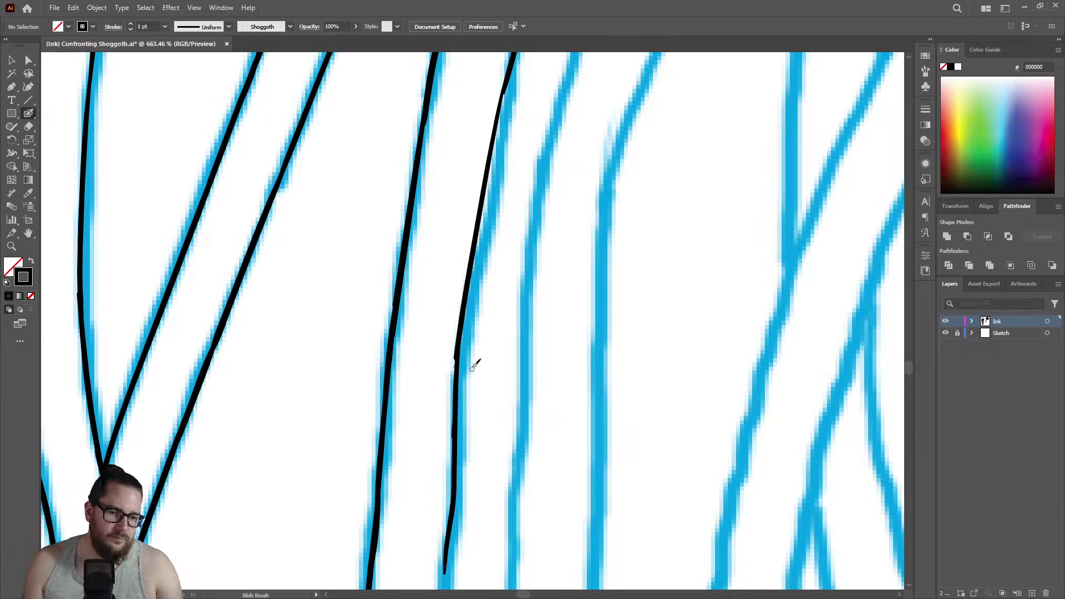
Smooth the bump where the last two strokes of the left edge join, using the Eraser.
key(z)
alt+scroll(456, 361, up, 3)
key(shift+e)
drag(449, 362, 457, 316)
Thicken the thin upper join in the pointed tentacle's left line with the Blob Brush.
key(z)
scroll(483, 355, down, 5)
scroll(481, 353, up, 8)
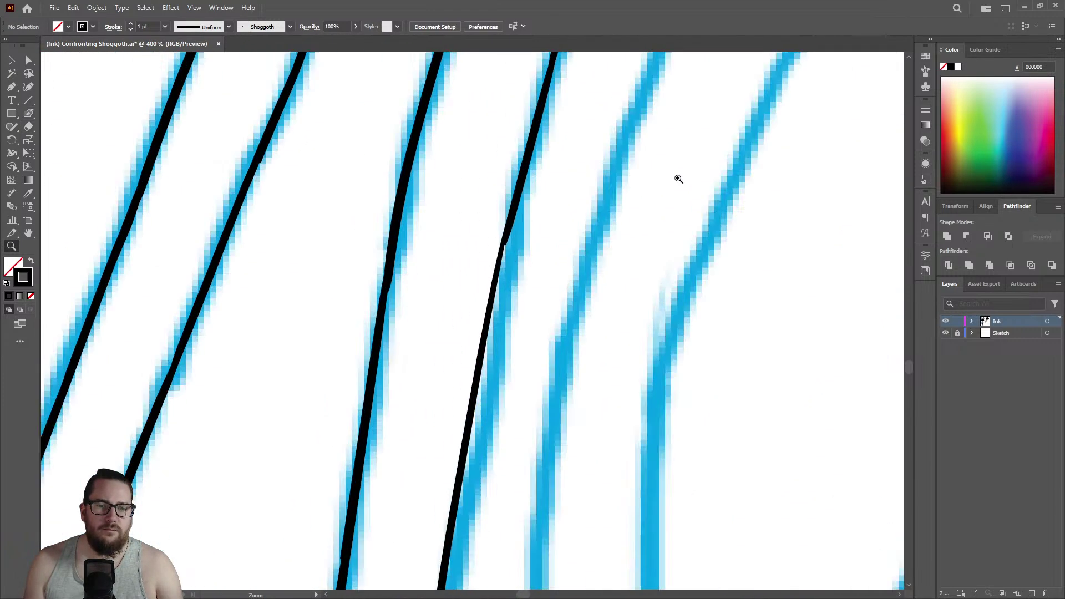
key(shift+b)
drag(504, 270, 481, 357)
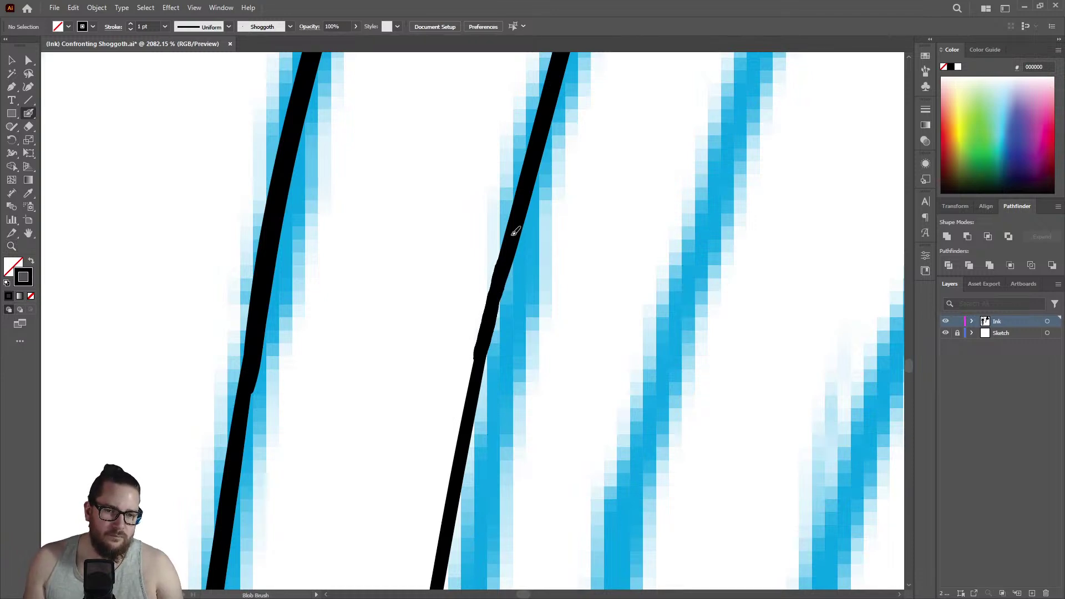
Fill in the uneven join on the neighbouring tentacle's right line with a short Blob Brush stroke.
key(z)
alt+click(364, 366)
click(447, 316)
key(shift+b)
drag(404, 316, 400, 342)
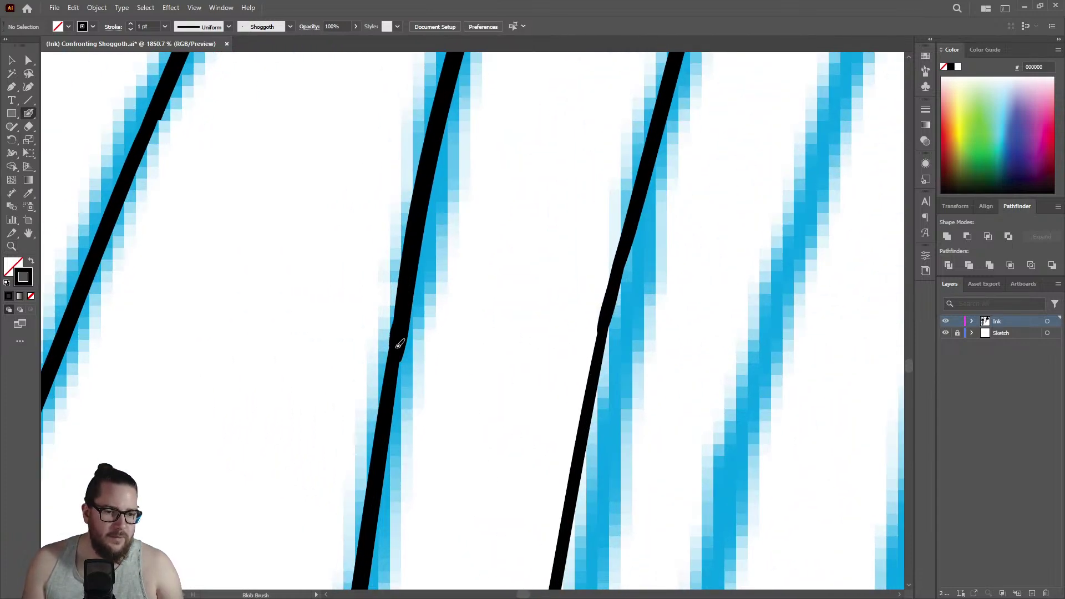
Check the inked lines around the pointed tentacle and save the illustration.
key(z)
drag(411, 409, 325, 357)
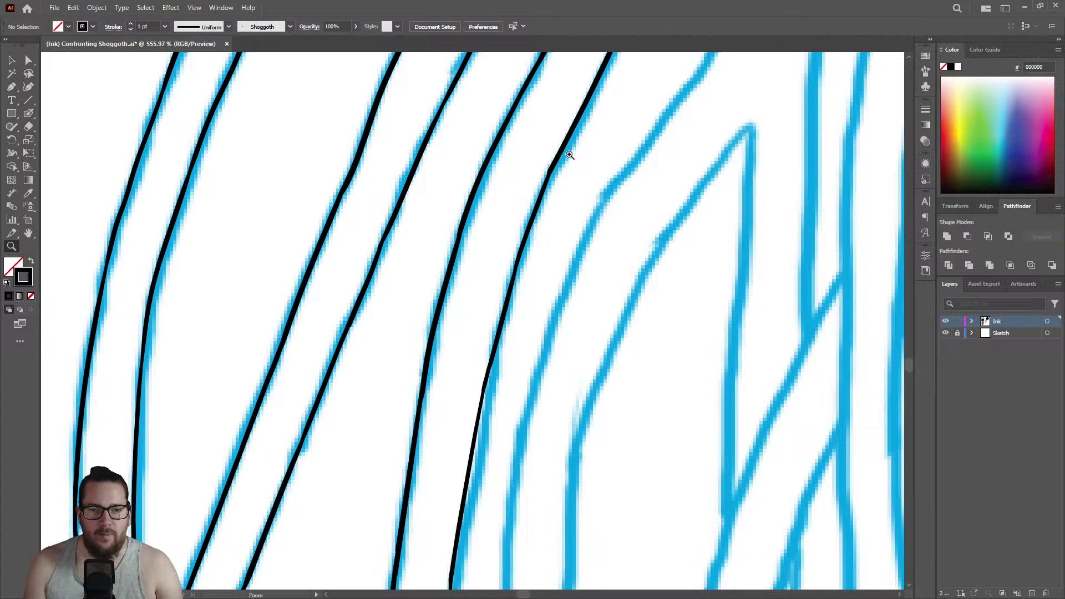
drag(567, 254, 523, 299)
drag(576, 414, 629, 407)
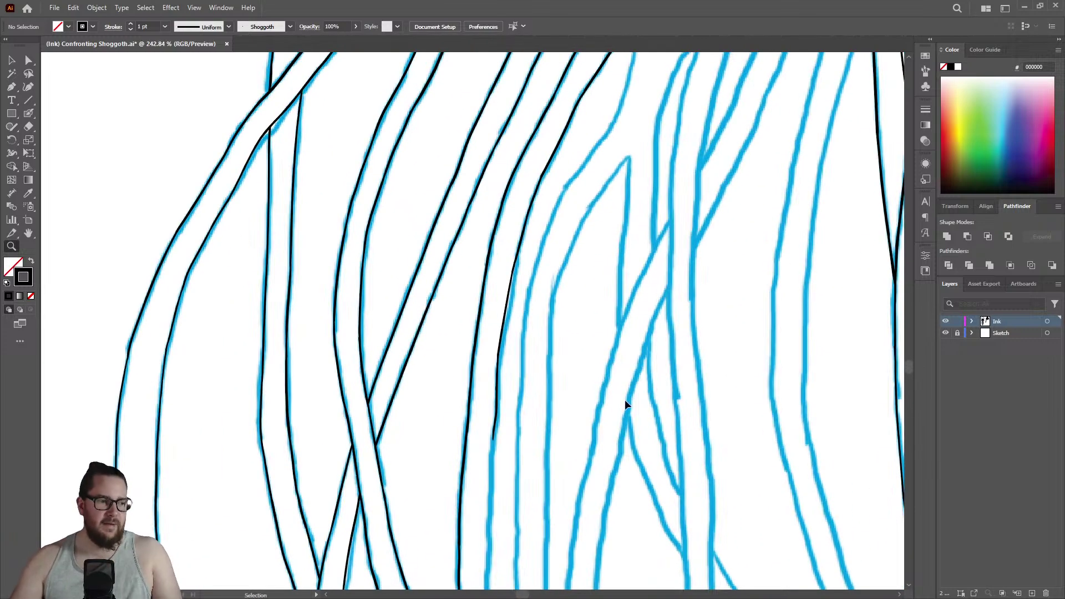
key(ctrl+s)
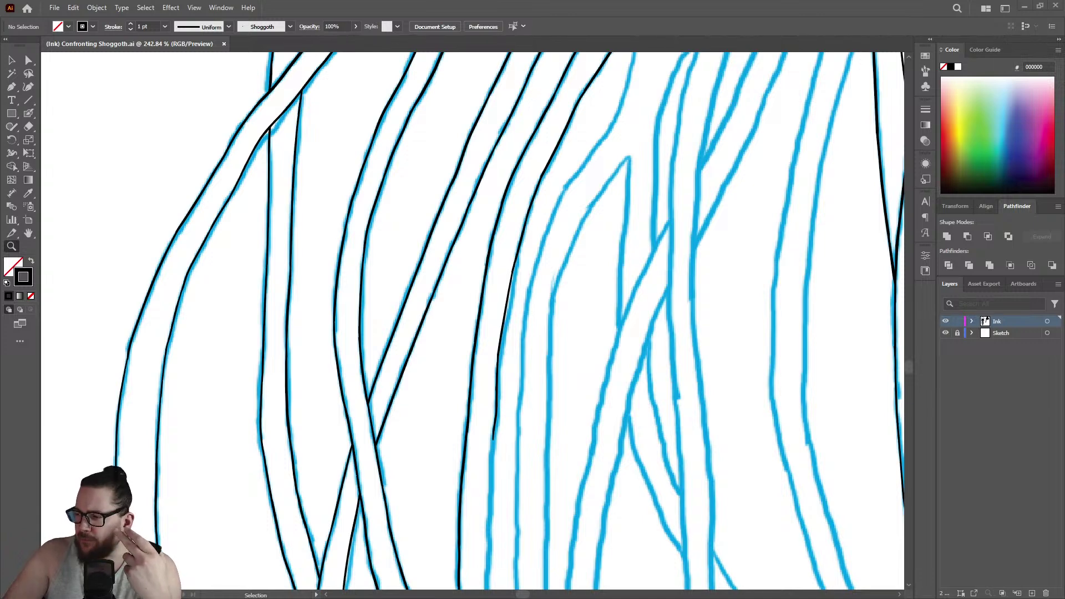
Thicken the thin stretch of the pointed tentacle's left line just below the upper join.
click(510, 264)
click(471, 371)
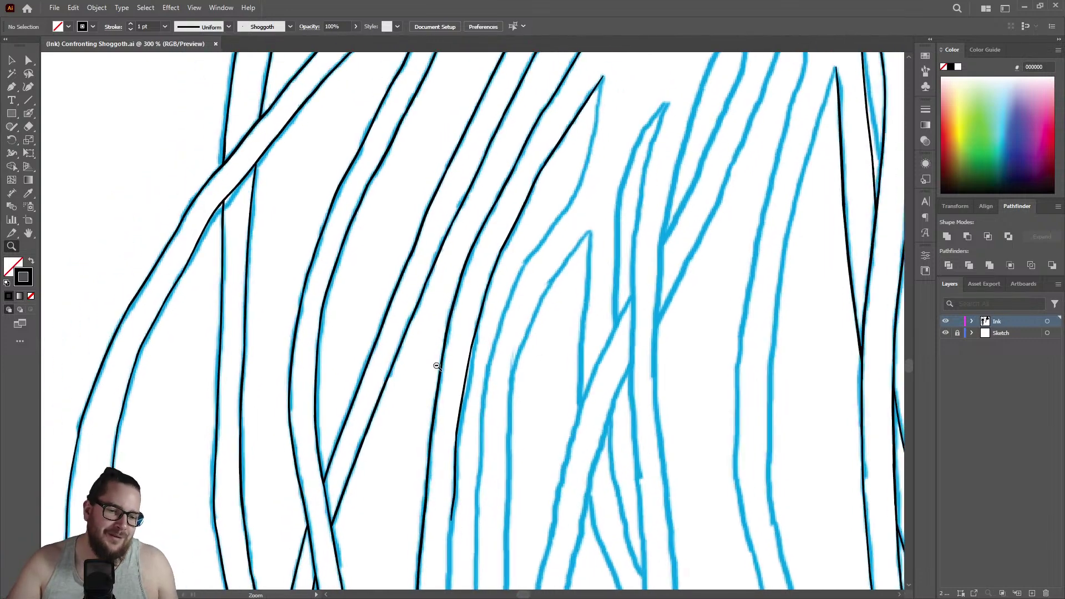
click(476, 405)
drag(626, 367, 645, 364)
drag(469, 215, 555, 202)
key(shift+b)
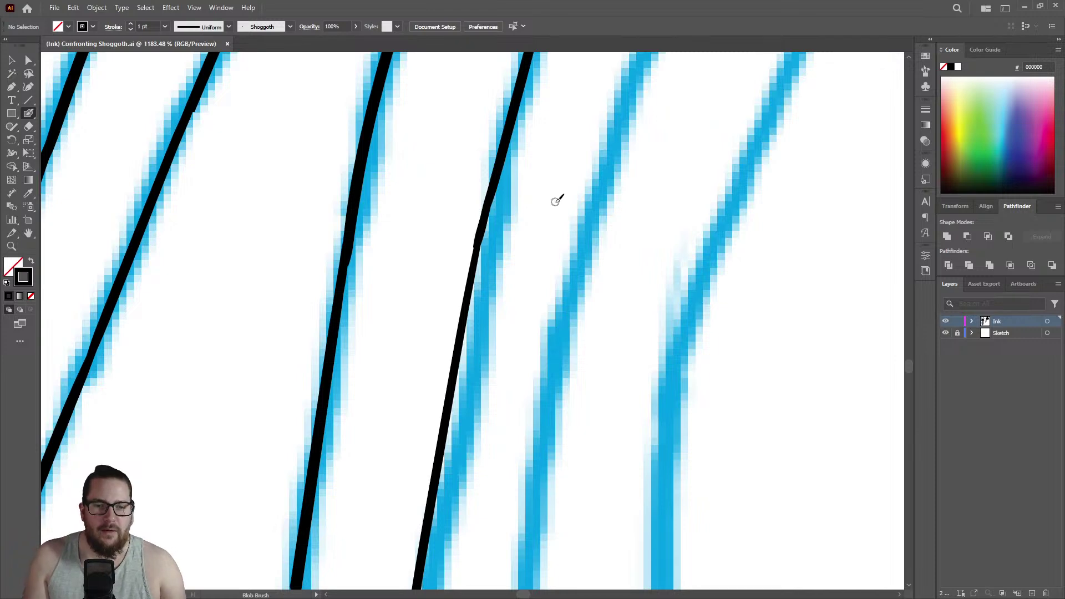
drag(482, 234, 462, 334)
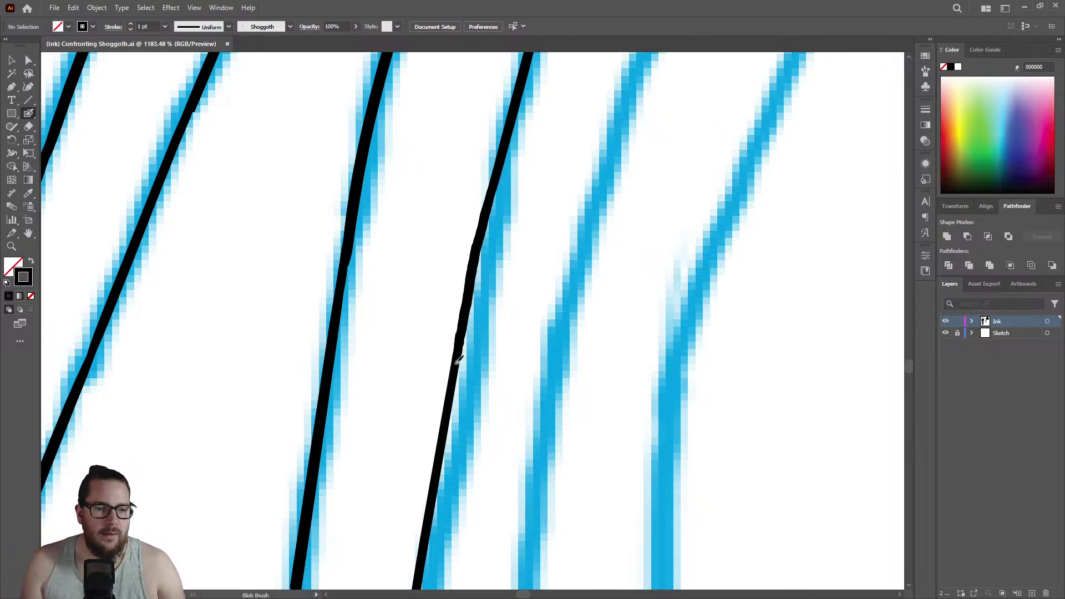
drag(453, 383, 455, 385)
Even out the line weight around the lower join of the pointed tentacle's left edge with the Blob Brush.
key(z)
mouse_move(468, 305)
mouse_down()
mouse_move(380, 281)
mouse_move(347, 332)
mouse_up()
drag(465, 439, 505, 272)
key(shift+b)
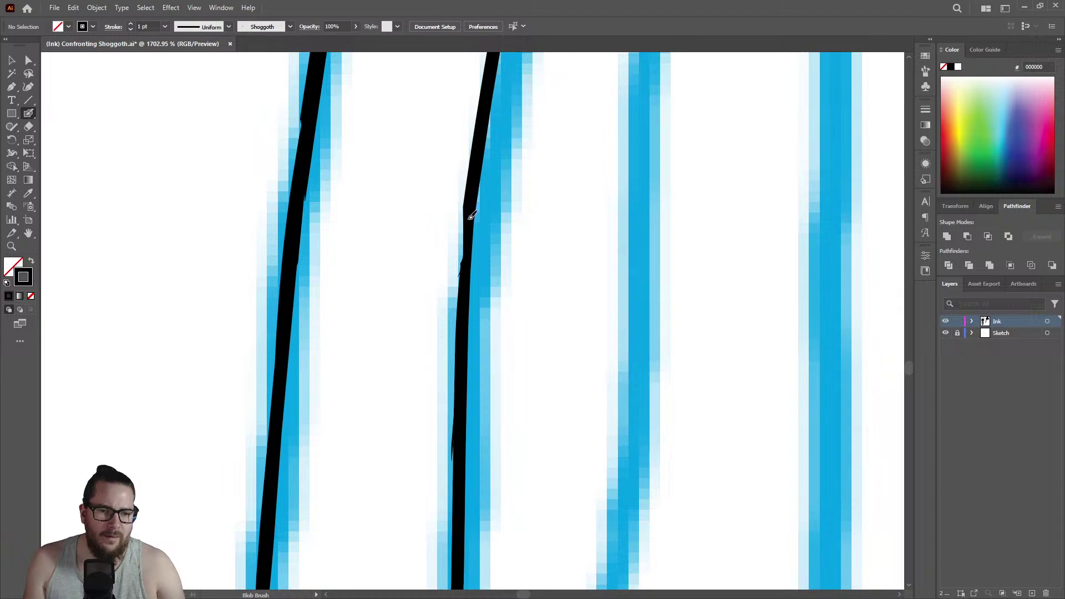
drag(467, 315, 465, 413)
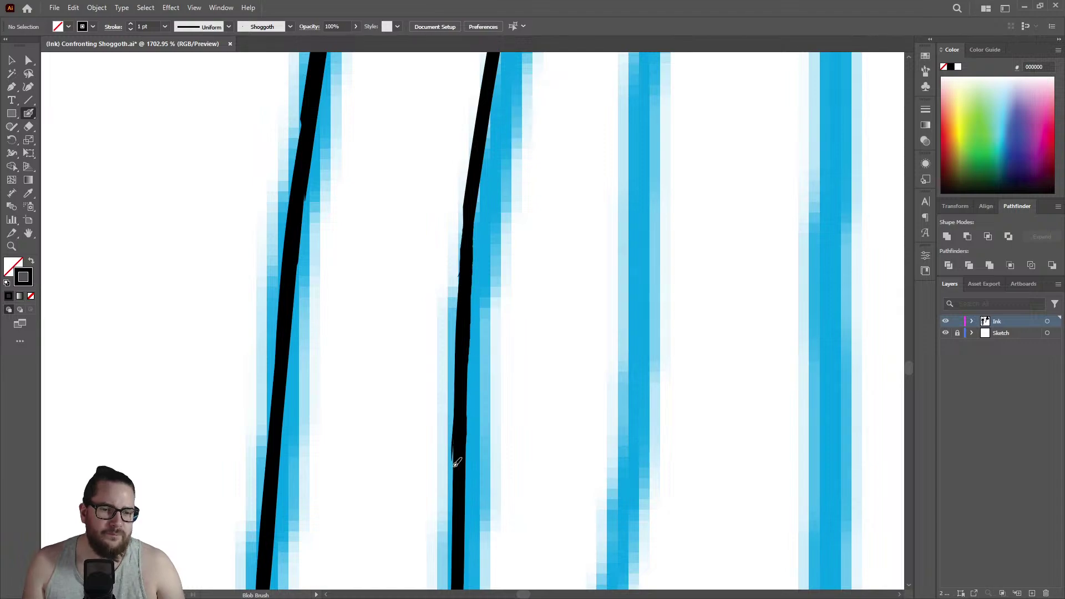
Extend the pointed tentacle's left edge farther down the sketch and touch up the middle of the new stroke.
key(z)
mouse_move(533, 308)
mouse_down()
mouse_move(399, 266)
mouse_move(511, 376)
mouse_move(674, 368)
mouse_move(672, 301)
mouse_up()
key(shift+b)
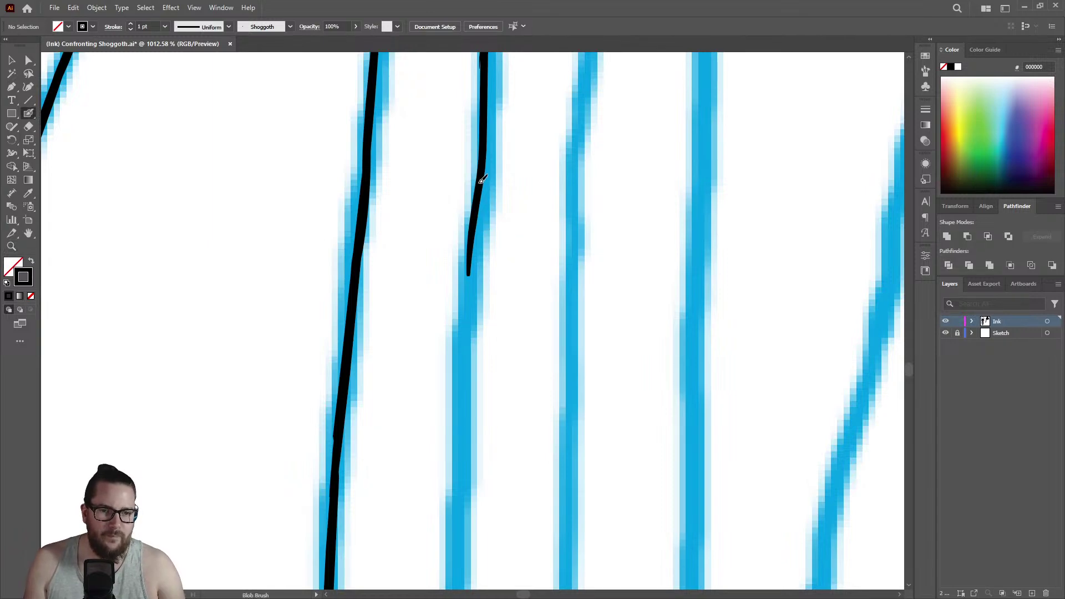
mouse_move(474, 221)
mouse_down()
mouse_move(455, 525)
mouse_move(451, 560)
mouse_up()
right_click(461, 391)
click(463, 397)
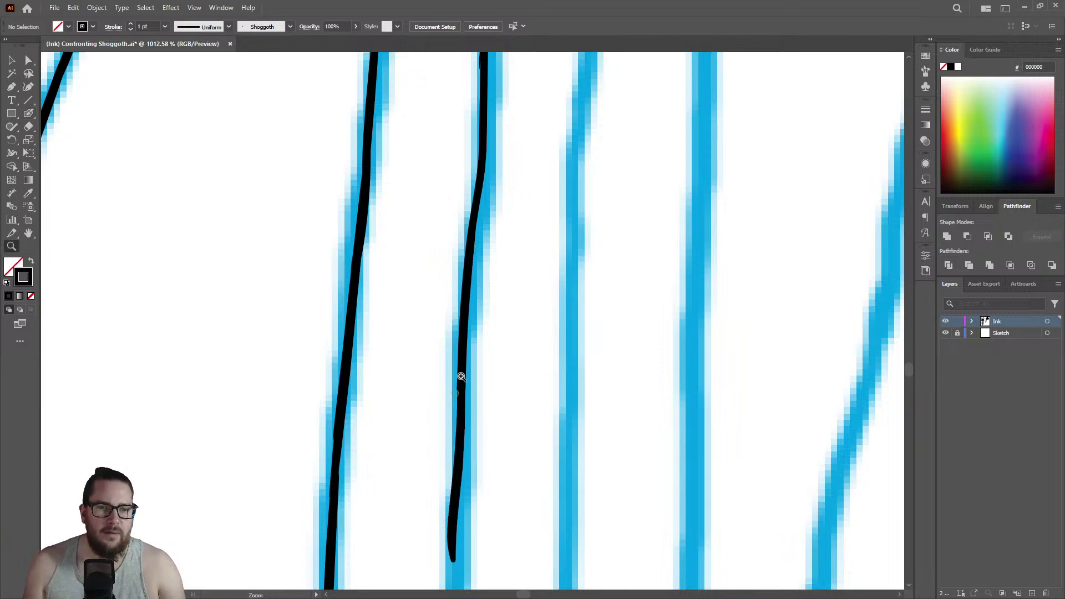
Inspect the joins and line weight along the pointed tentacle's left edge.
key(z)
drag(479, 373, 321, 379)
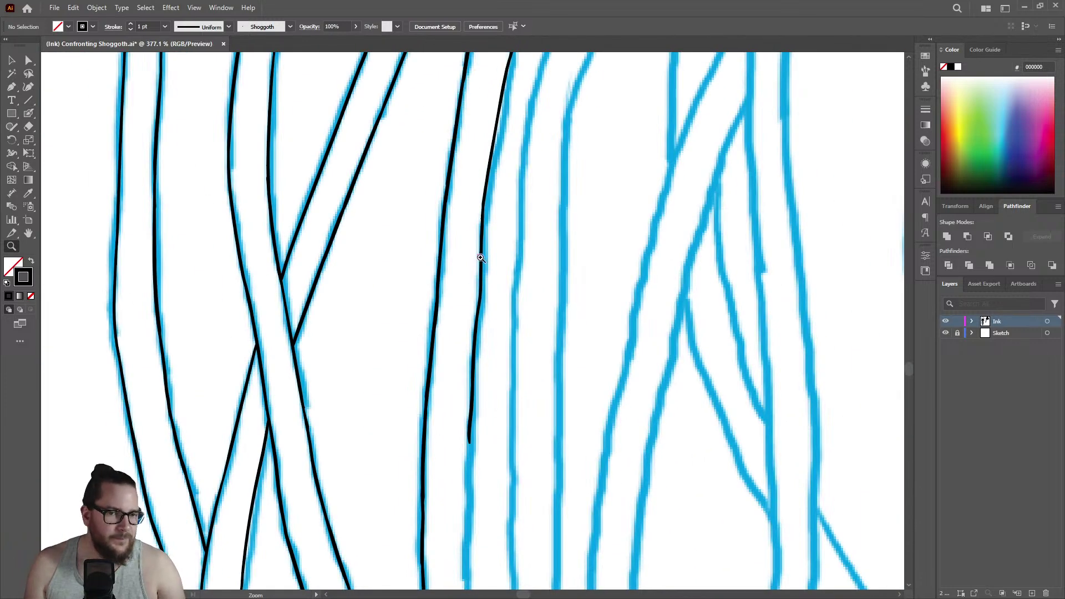
drag(506, 196, 587, 160)
mouse_move(506, 151)
mouse_down()
mouse_move(495, 219)
mouse_move(530, 103)
mouse_move(517, 244)
mouse_up()
key(shift+b)
key(shift+e)
scroll(511, 136, down, 3)
scroll(637, 131, up, 4)
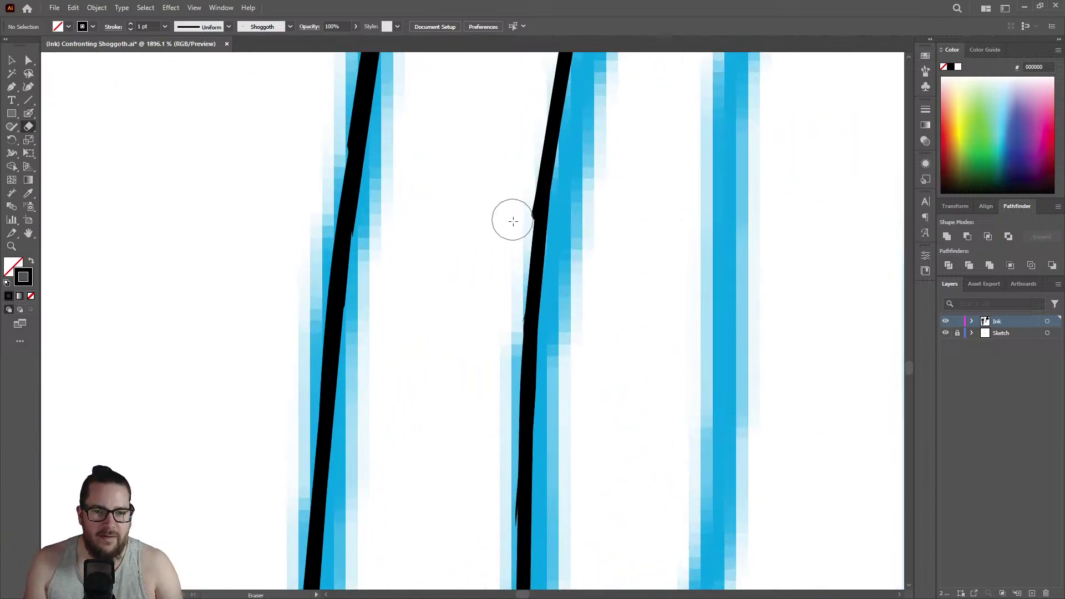
key(z)
scroll(501, 197, down, 5)
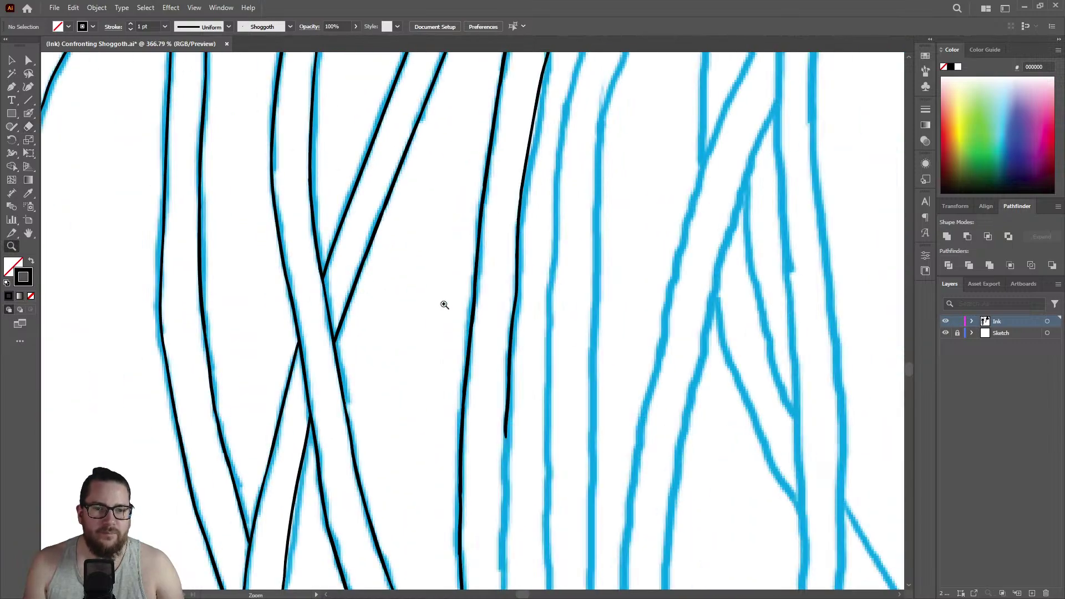
Extend the inked right edge of the central tentacle farther down the blue sketch with the Blob Brush.
scroll(661, 240, up, 4)
scroll(606, 245, down, 4)
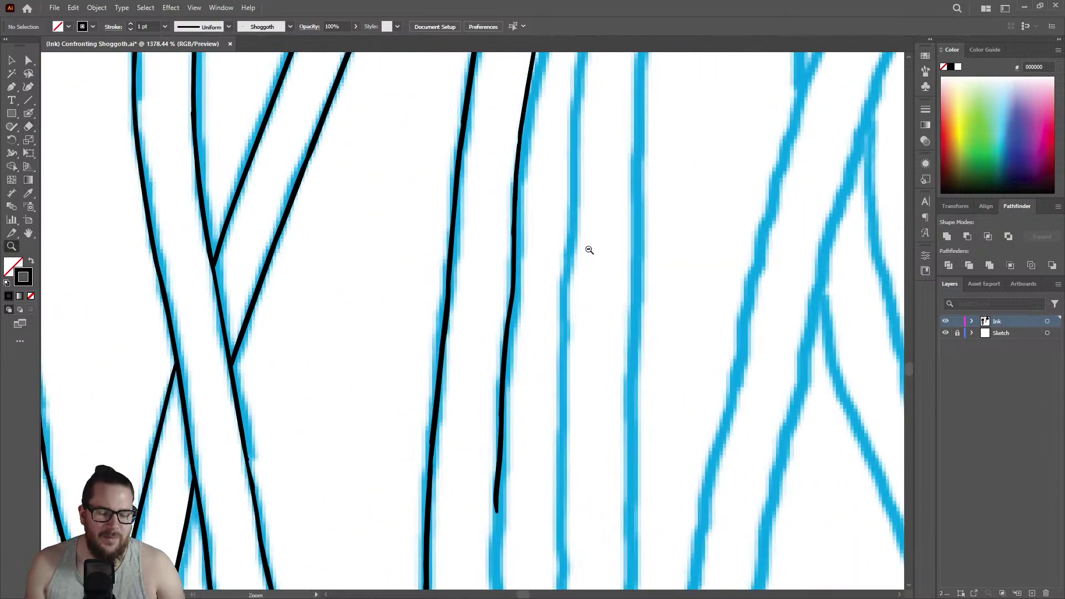
scroll(438, 260, down, 2)
scroll(539, 380, up, 5)
key(shift+b)
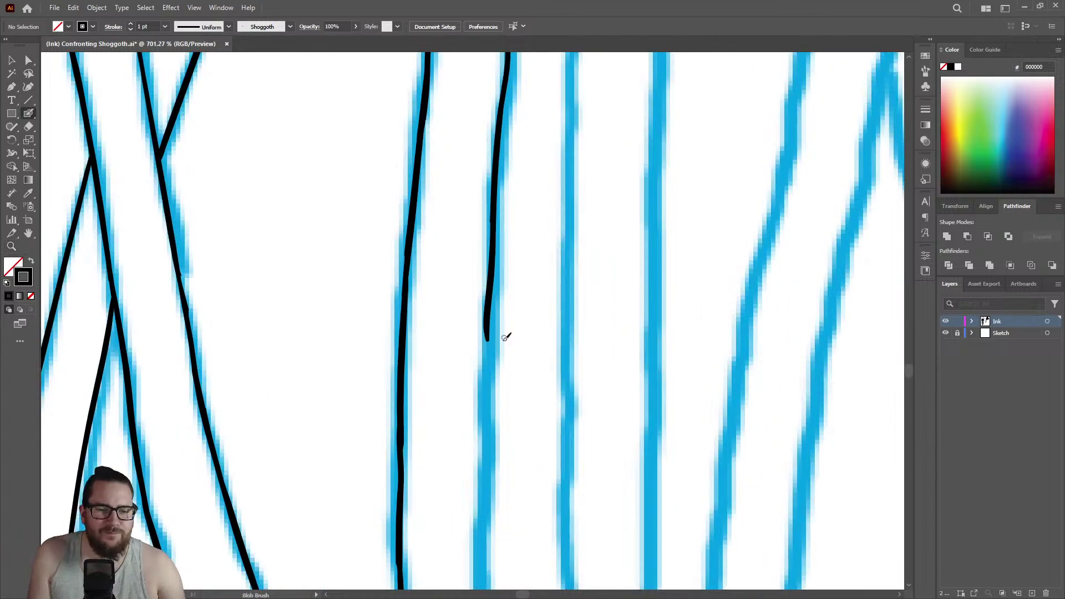
drag(491, 320, 471, 547)
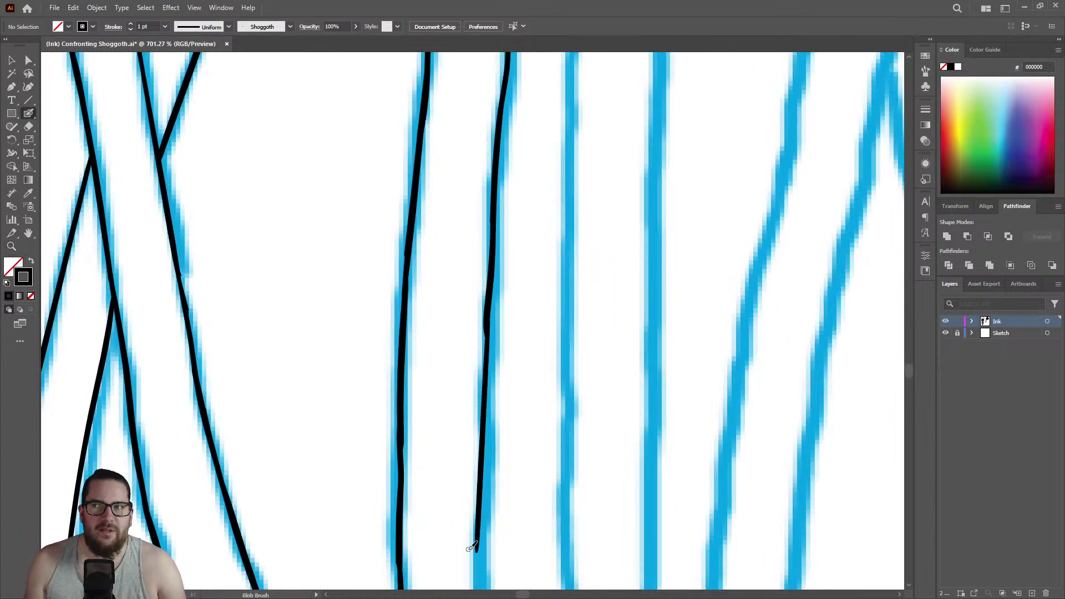
Taper the lower end of the central tentacle's new right-edge stroke with the Eraser.
key(z)
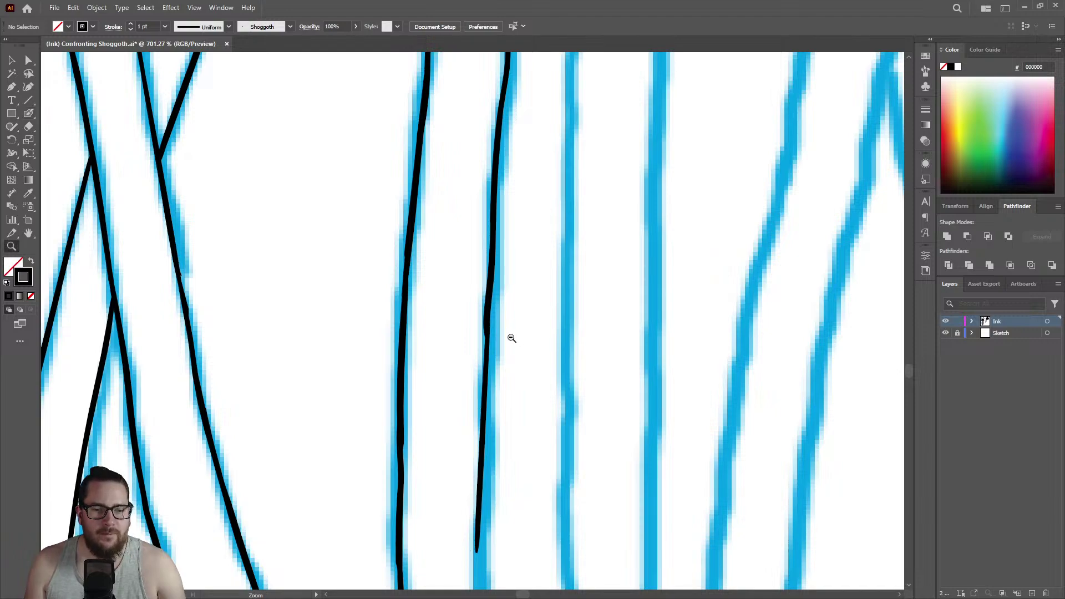
scroll(518, 340, down, 3)
scroll(692, 340, up, 4)
scroll(444, 420, up, 2)
key(shift+e)
mouse_move(438, 430)
mouse_down()
mouse_move(439, 364)
mouse_move(455, 329)
mouse_move(451, 544)
mouse_up()
key(shift+b)
key(z)
Continue the central tentacle's right edge from its tapered end down along the bend with the Blob Brush.
drag(516, 348, 298, 389)
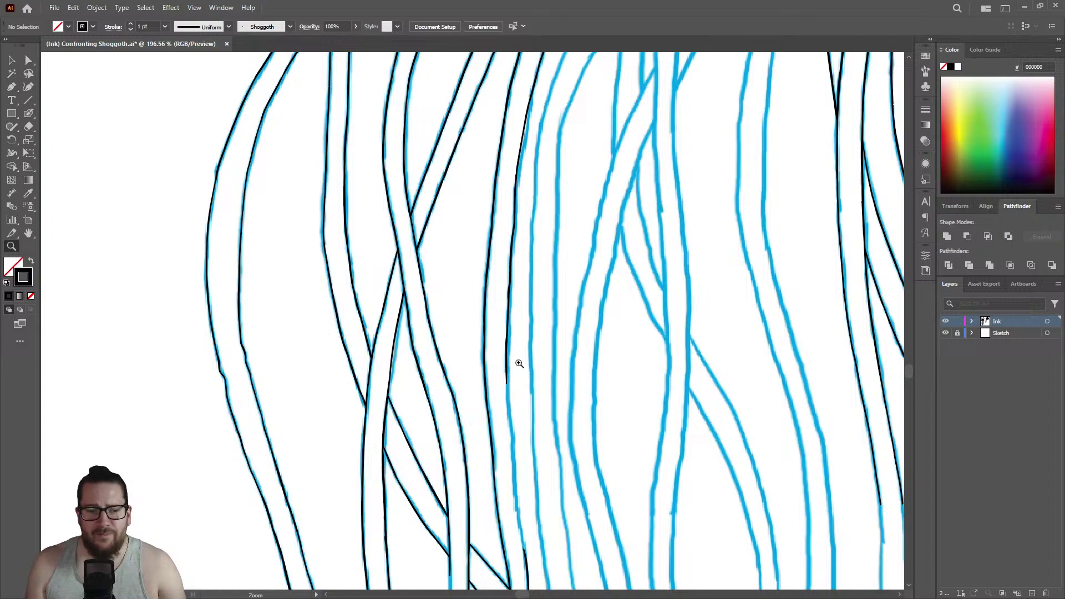
mouse_move(540, 372)
mouse_down()
mouse_move(509, 415)
mouse_move(693, 427)
mouse_up()
drag(491, 234, 654, 244)
key(shift+b)
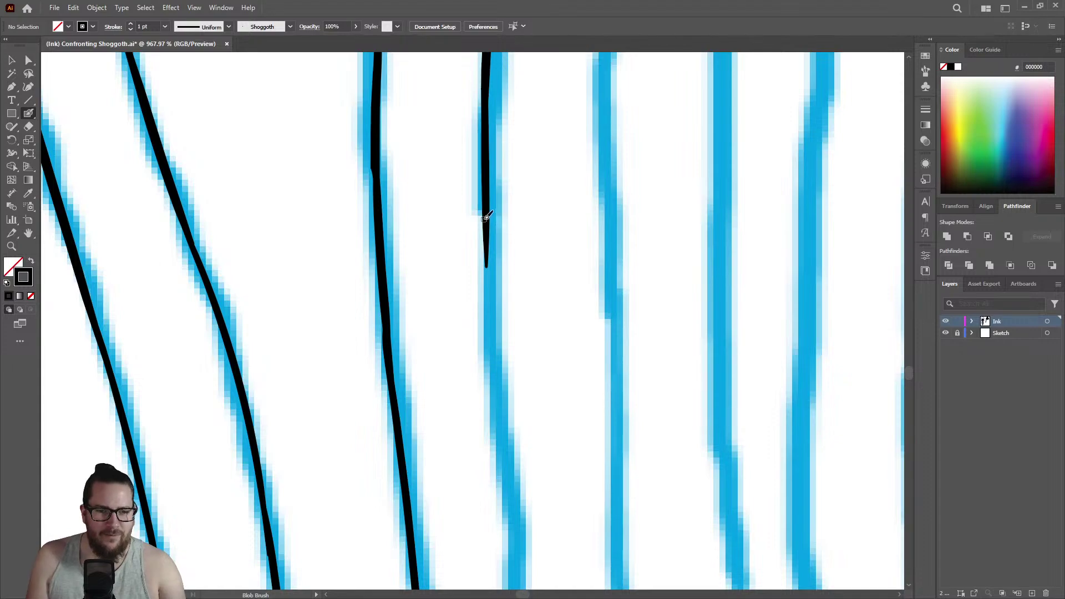
drag(487, 237, 506, 530)
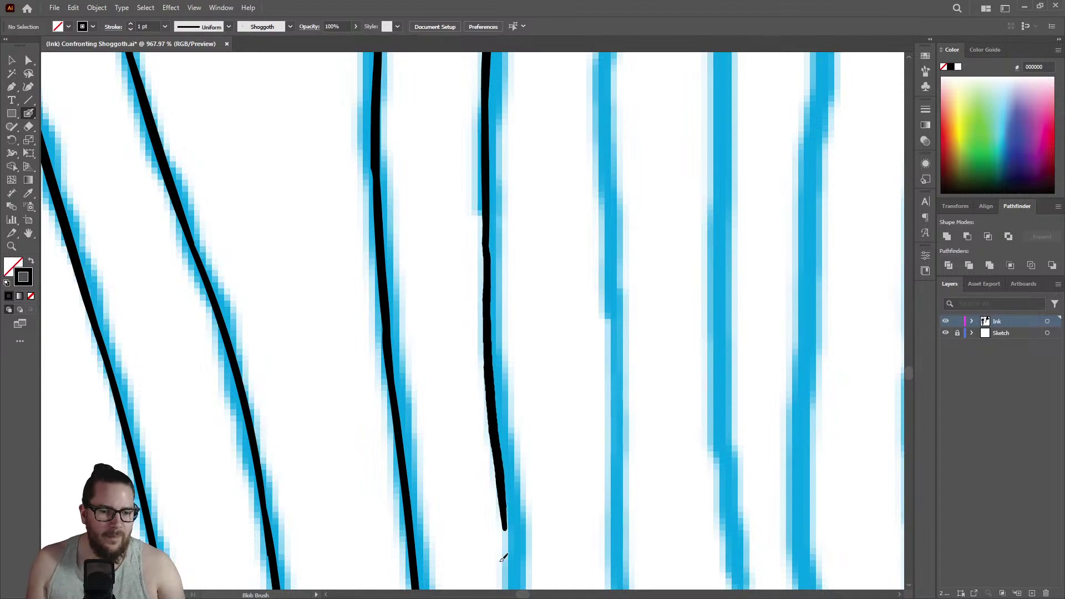
Thin the bend of the right-edge stroke along its left side with the Eraser, narrowing its lower end to a point.
key(z)
mouse_move(512, 371)
mouse_down()
mouse_move(471, 314)
mouse_move(521, 501)
mouse_move(728, 433)
mouse_move(559, 382)
mouse_up()
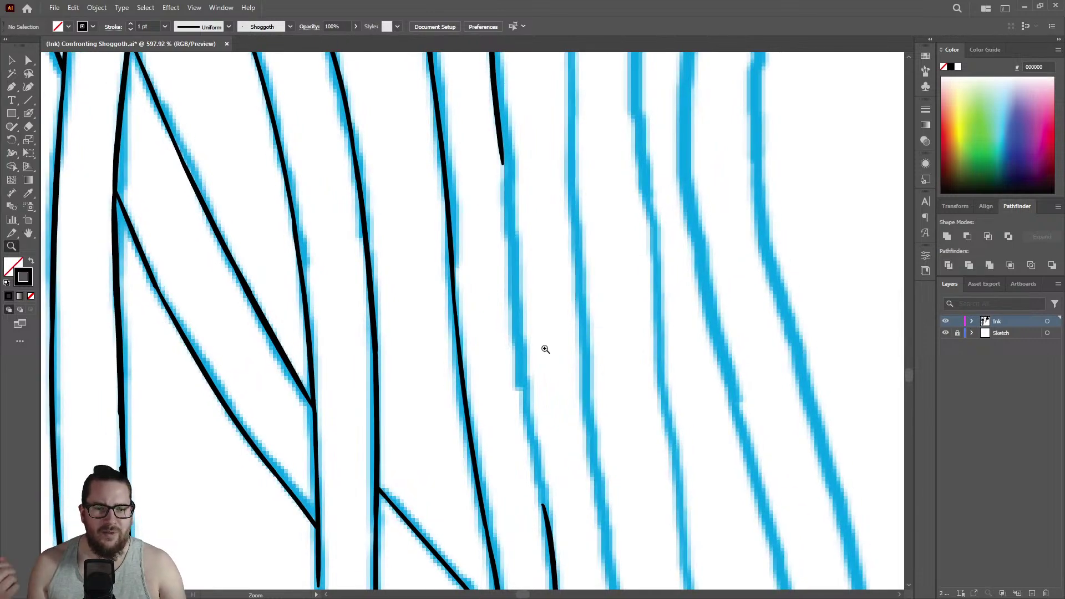
drag(546, 349, 418, 344)
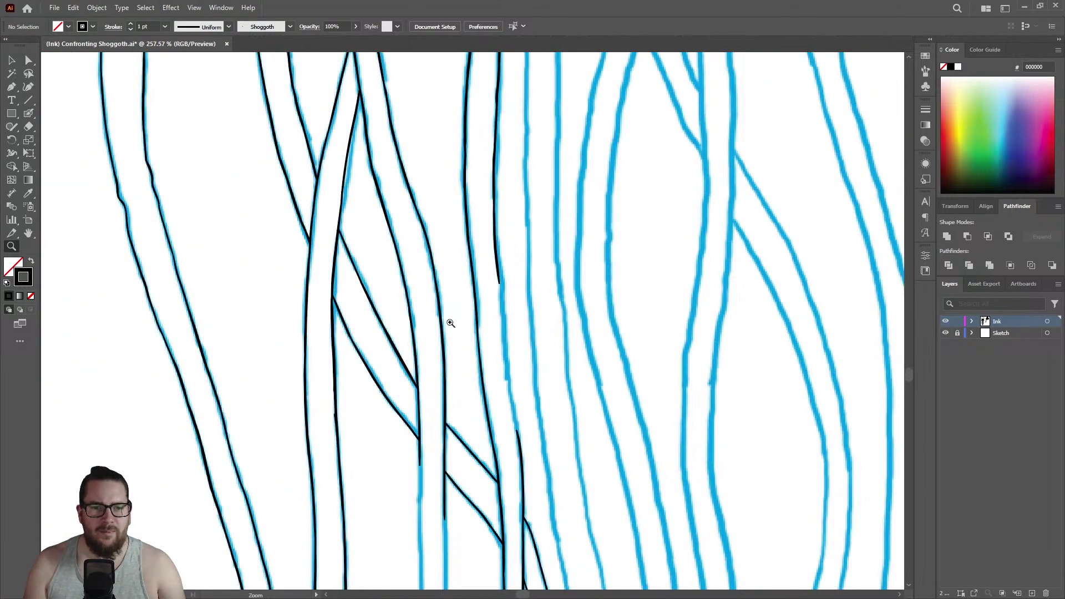
drag(499, 209, 665, 252)
key(shift+e)
mouse_move(442, 278)
mouse_down()
mouse_move(480, 554)
mouse_move(468, 561)
mouse_up()
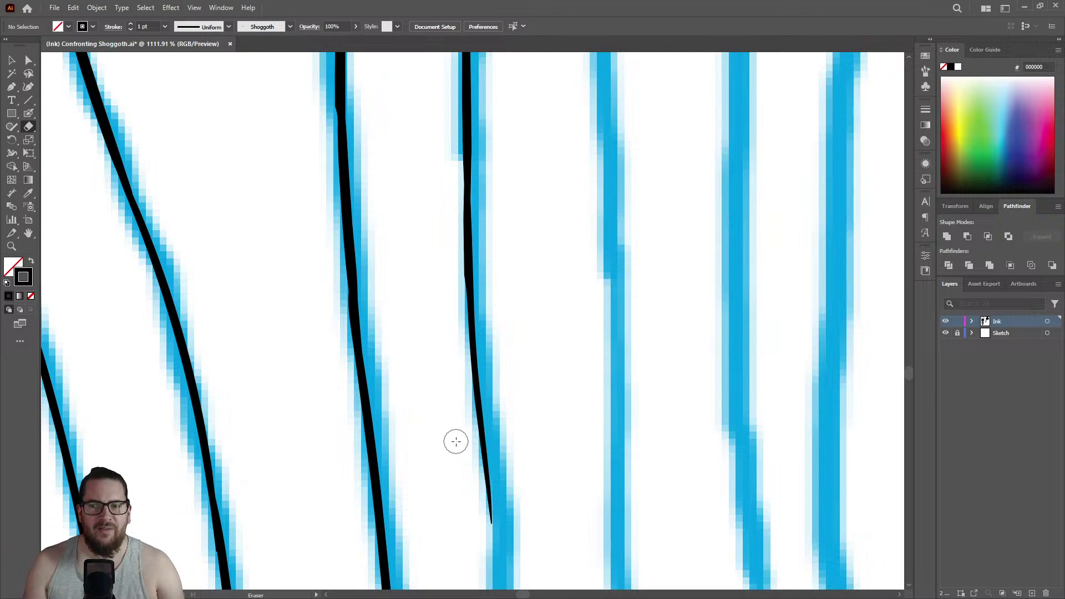
Try to continue the central tentacle's right edge downward from its pointed end with the Blob Brush.
key(z)
drag(531, 371, 457, 366)
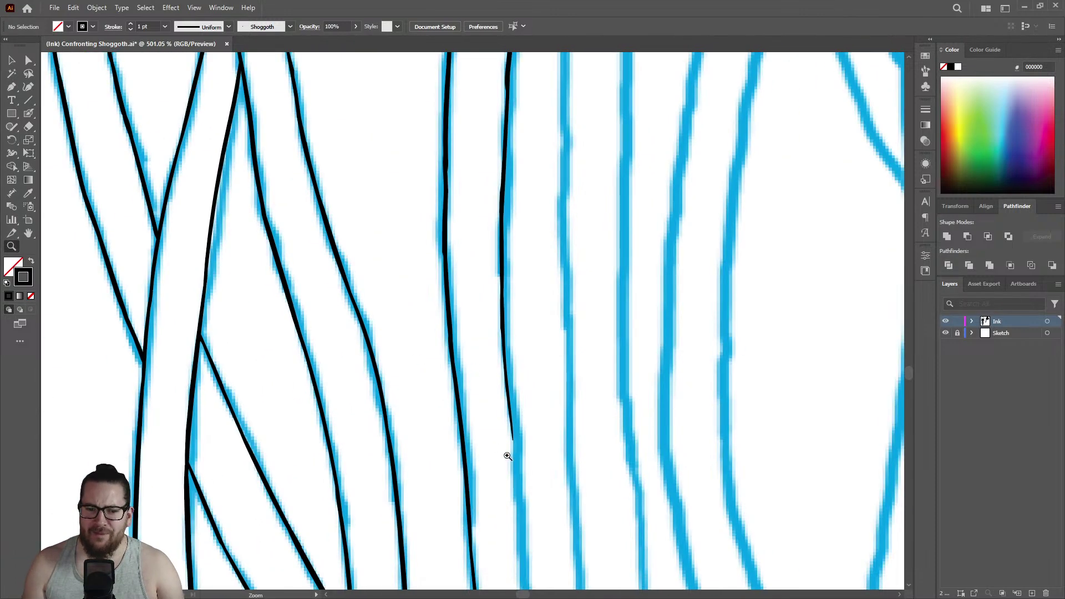
drag(504, 453, 677, 385)
key(shift+b)
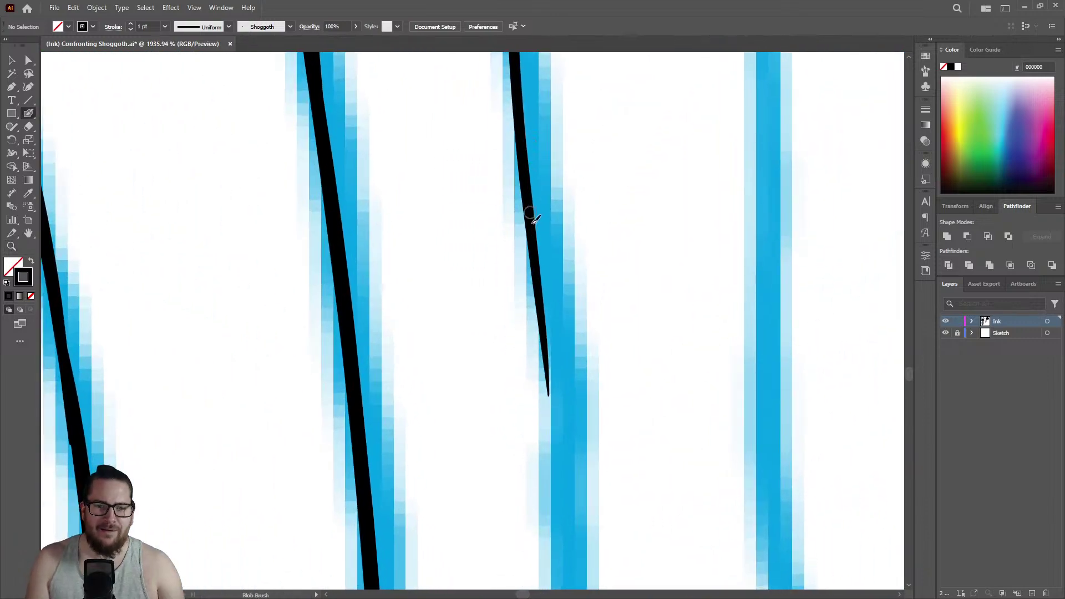
mouse_move(536, 243)
mouse_down()
mouse_move(564, 521)
mouse_move(562, 582)
mouse_up()
Redraw the right edge downward over its pointed end and build up the line weight around the join.
key(z)
mouse_move(569, 369)
mouse_down()
mouse_move(351, 352)
mouse_move(651, 394)
mouse_move(606, 330)
mouse_up()
drag(513, 223, 563, 247)
key(shift+b)
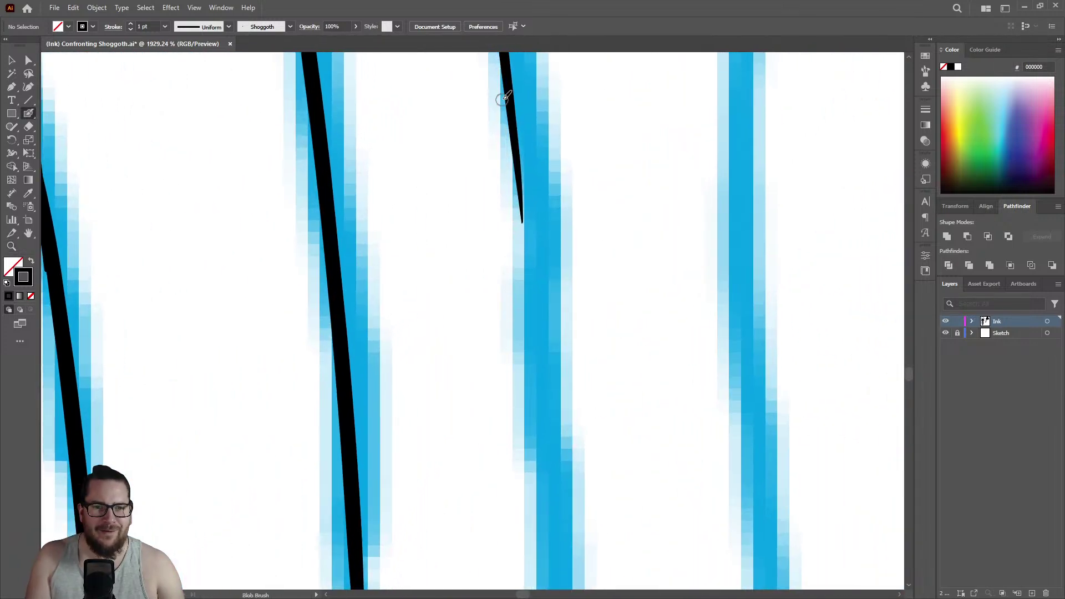
drag(506, 91, 559, 572)
mouse_move(537, 407)
mouse_down()
mouse_move(516, 190)
mouse_move(704, 197)
mouse_move(538, 187)
mouse_up()
drag(525, 119, 553, 451)
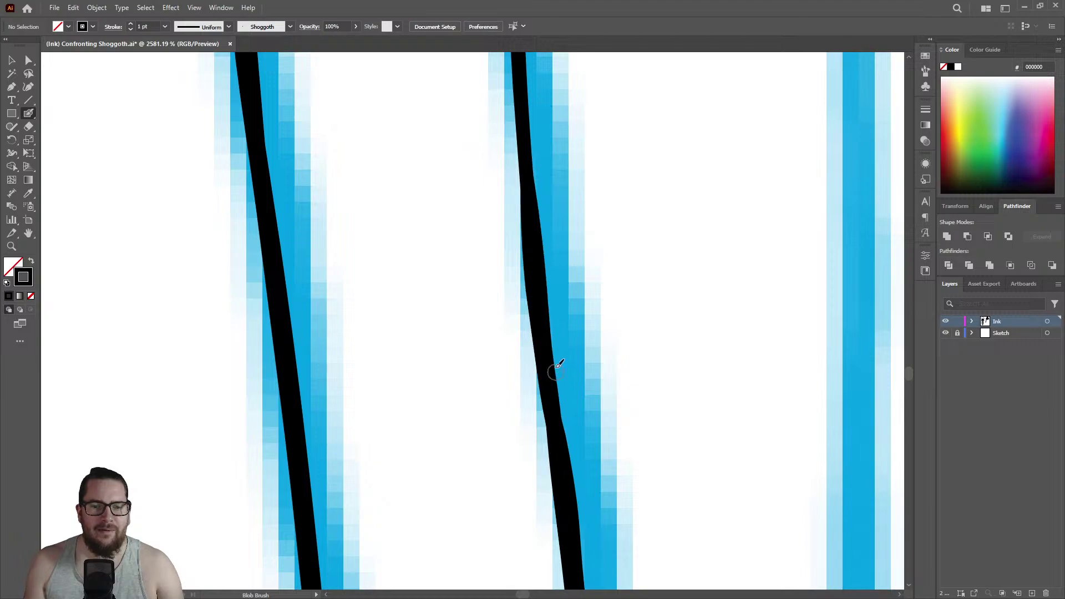
Ink the next stretch of the right edge down to the small step in the blue sketch line.
key(z)
alt+click(440, 321)
drag(601, 502, 708, 464)
drag(571, 451, 797, 418)
key(shift+b)
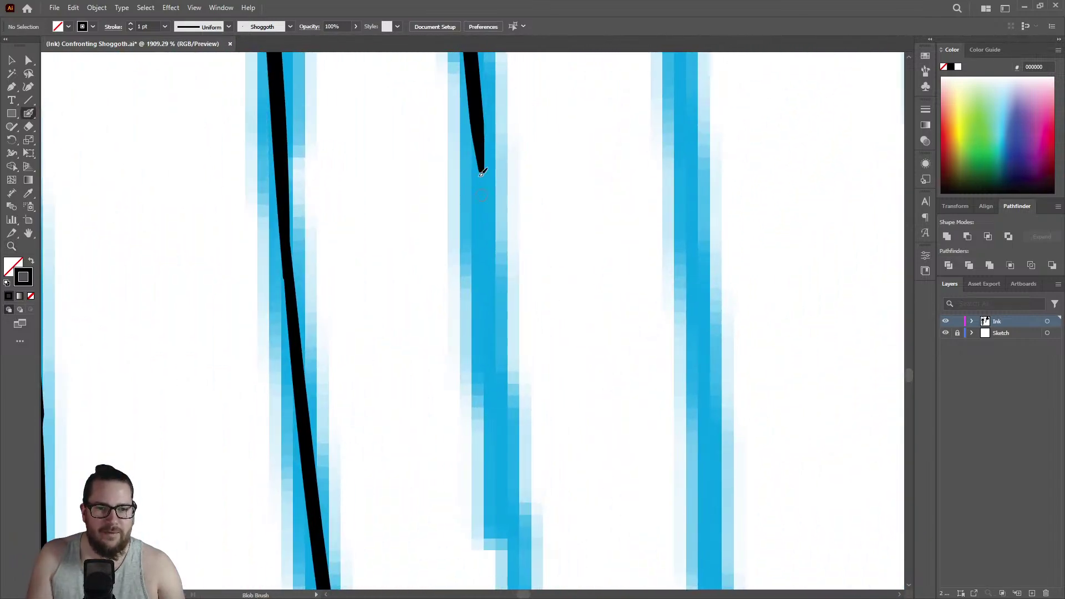
drag(480, 111, 497, 499)
Close the remaining gap in the central tentacle's right edge by joining it to the separate inked stroke below.
key(z)
drag(549, 304, 368, 287)
drag(582, 482, 740, 431)
mouse_move(533, 336)
mouse_down()
mouse_move(510, 345)
mouse_move(466, 238)
mouse_move(529, 204)
mouse_up()
key(shift+b)
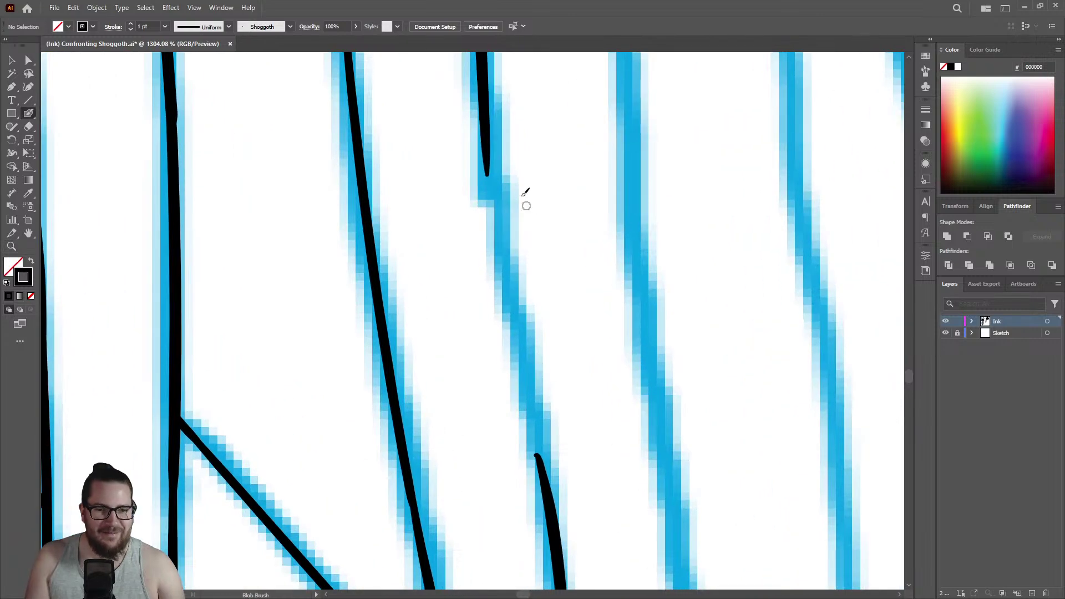
drag(488, 164, 542, 492)
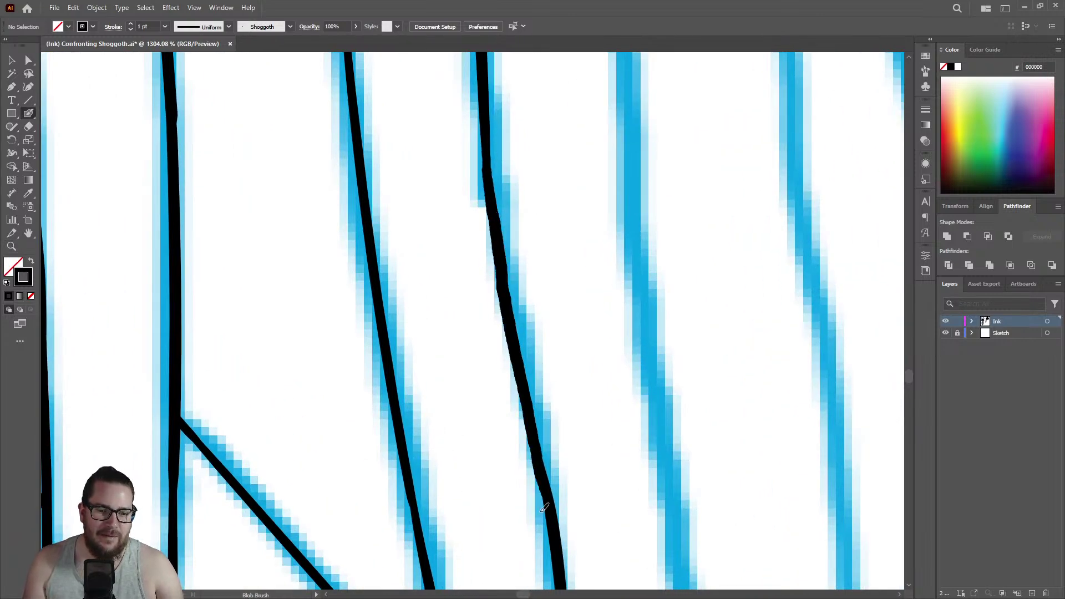
Clean up the join where the crossing tentacle's upper line meets the central tentacle's left edge, using Eraser and Blob Brush.
key(z)
drag(530, 418, 280, 361)
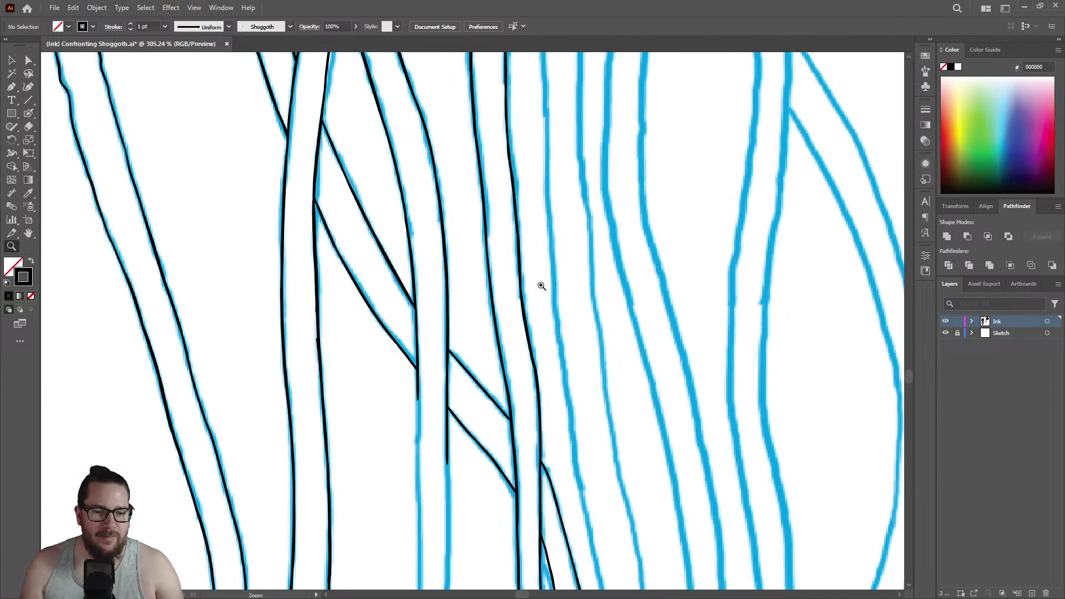
drag(503, 458, 739, 352)
drag(499, 325, 530, 312)
key(shift+b)
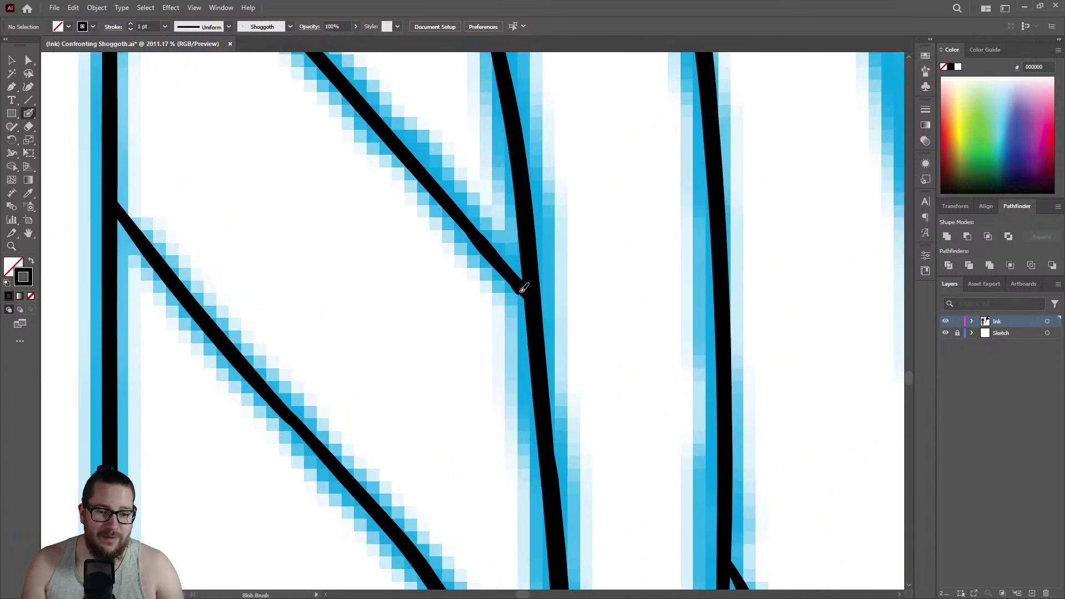
key(shift+e)
drag(499, 261, 502, 302)
key(shift+b)
drag(484, 241, 532, 308)
Extend the central tentacle's right edge downward from its unfinished end below the crossing tentacles.
key(z)
drag(542, 249, 317, 257)
drag(501, 313, 381, 314)
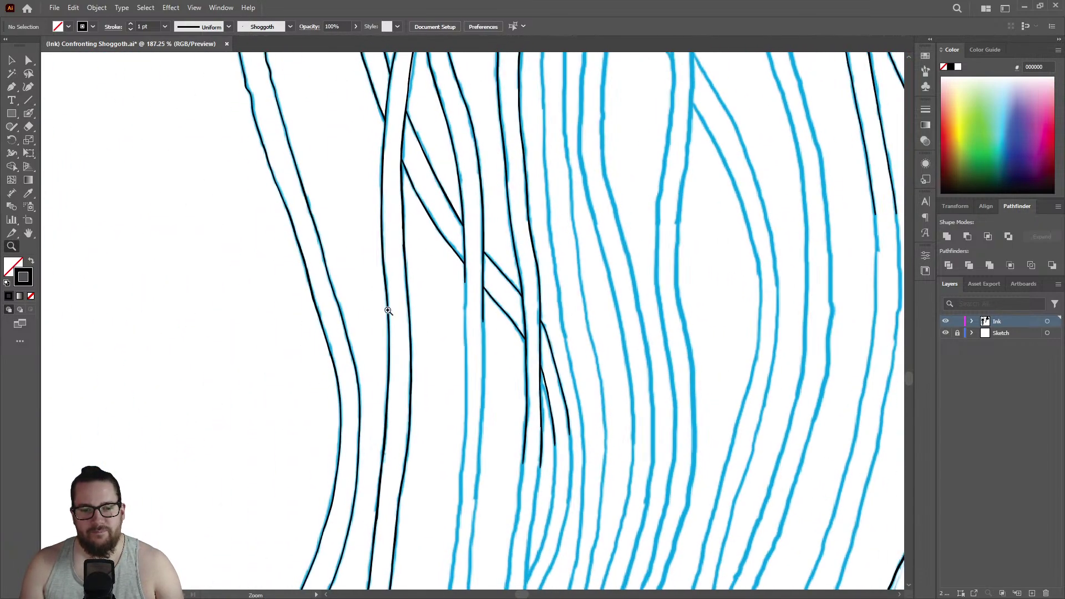
drag(511, 271, 430, 311)
drag(547, 402, 649, 299)
mouse_move(438, 330)
mouse_down()
mouse_move(586, 280)
mouse_move(468, 88)
mouse_move(426, 104)
mouse_move(599, 89)
mouse_up()
key(shift+b)
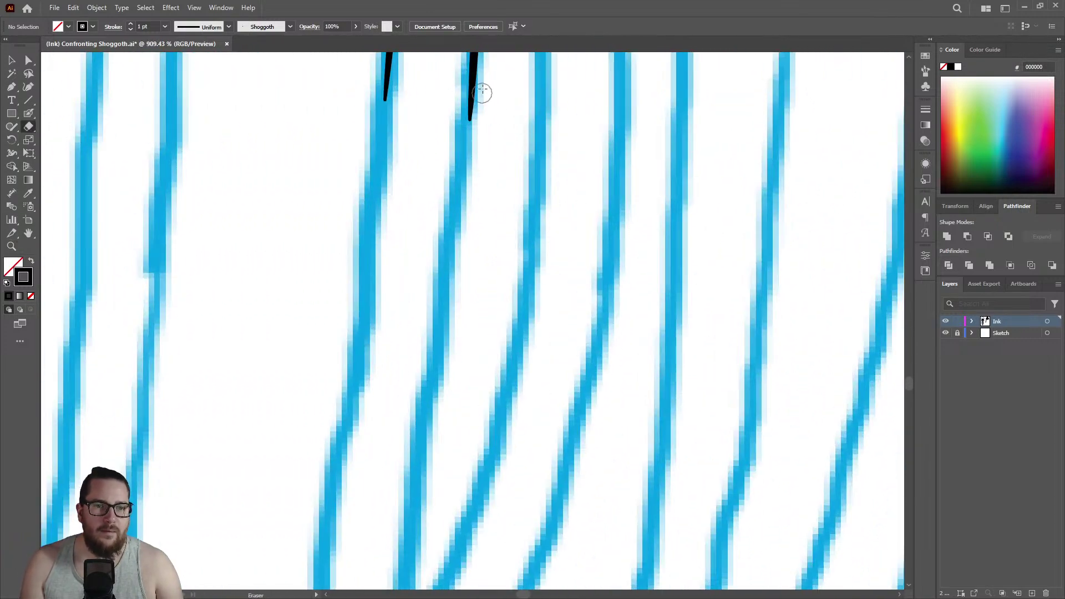
drag(474, 87, 423, 427)
Ink the right edge down to where the curving neighbouring tentacle's lower line meets it.
key(z)
alt+click(482, 264)
alt+click(466, 343)
click(485, 425)
click(506, 421)
key(shift+b)
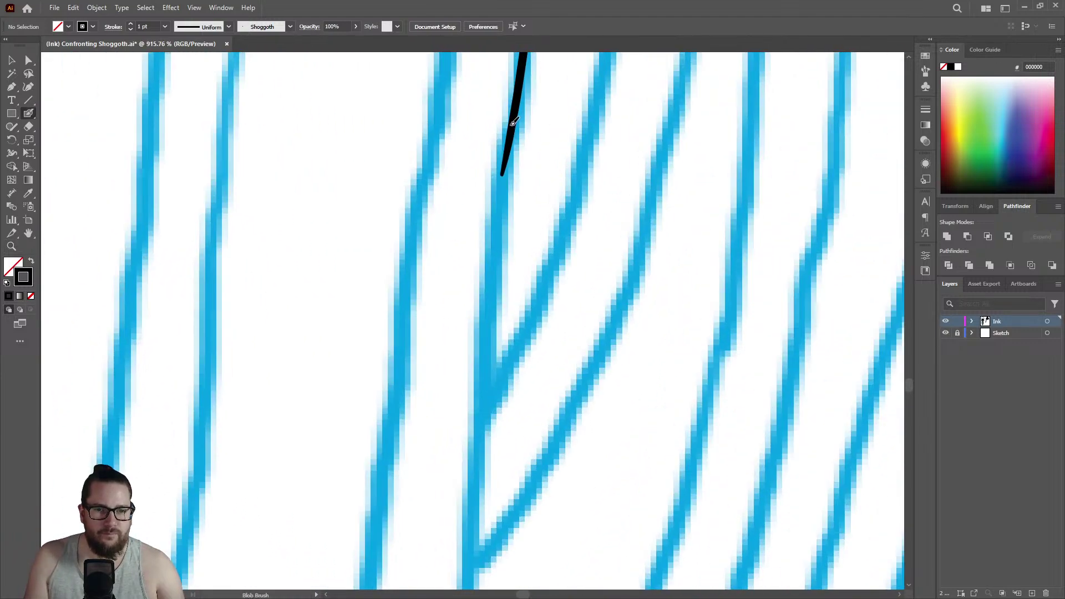
drag(506, 174, 469, 546)
Carry the central tentacle's right edge past the curving tentacle's lower join with the Blob Brush.
key(z)
alt+click(421, 294)
alt+click(518, 461)
click(518, 461)
key(shift+b)
drag(522, 267, 482, 574)
Add another downward stroke to the right edge and trim its right side with the Eraser.
key(z)
drag(561, 322, 442, 381)
drag(560, 353, 712, 177)
drag(637, 218, 620, 92)
key(shift+b)
drag(621, 78, 602, 364)
key(shift+e)
drag(630, 260, 634, 95)
Save the illustration file.
key(z)
alt+click(393, 183)
scroll(393, 183, down, 5)
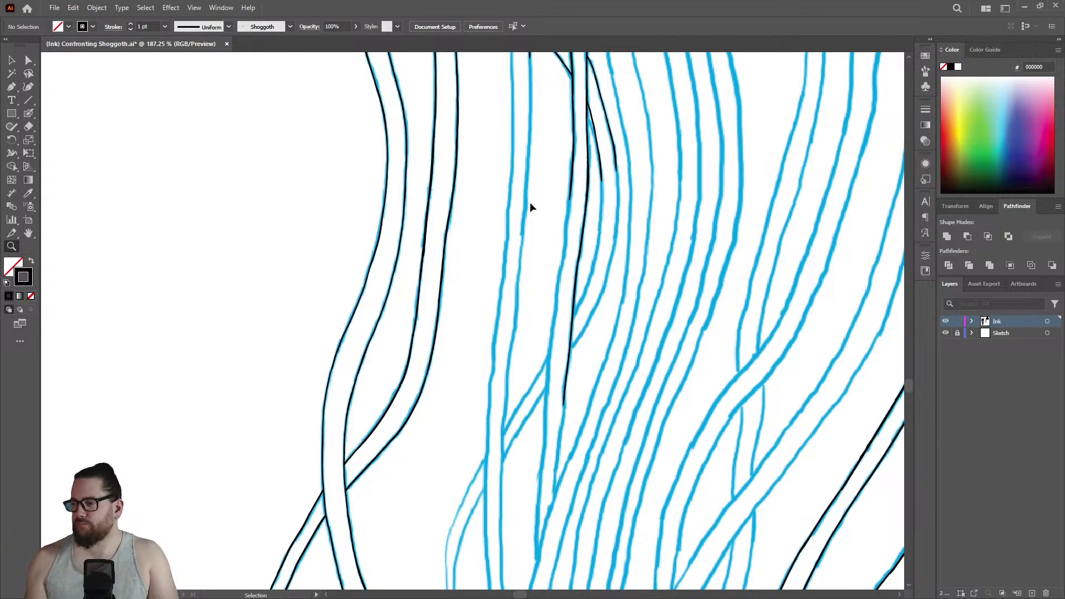
key(ctrl+s)
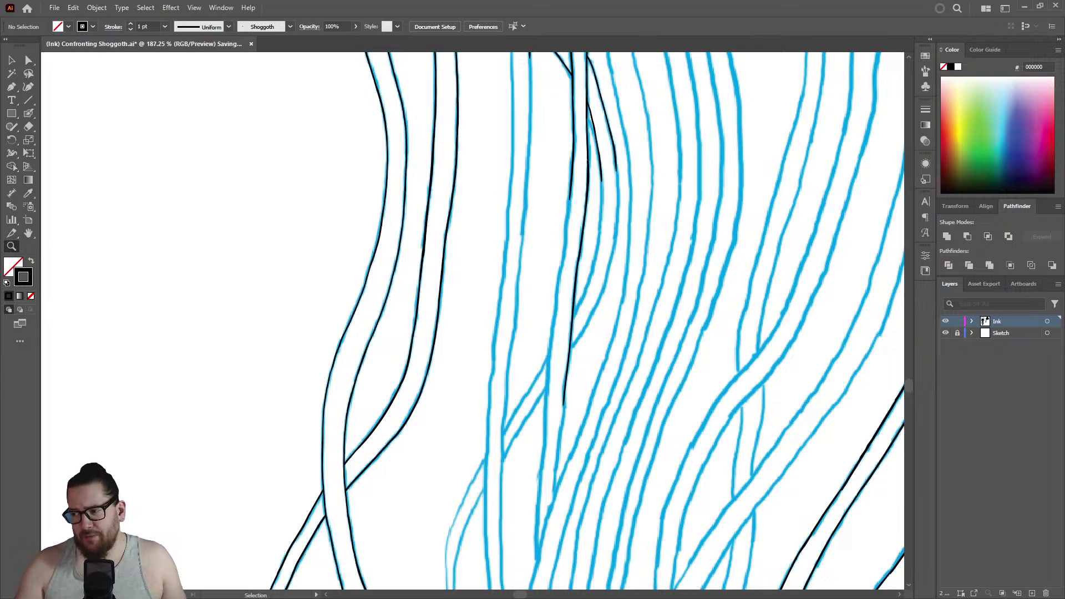
Extend the central tentacle's left edge downward from its unfinished end, alongside the inked right edge.
scroll(464, 247, down, 1)
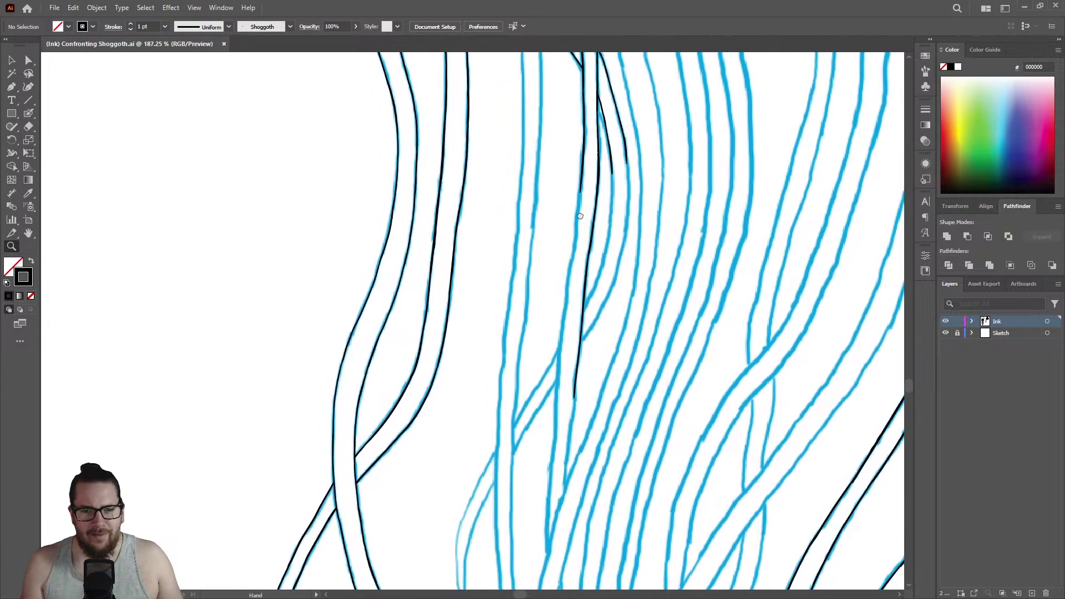
scroll(578, 188, down, 1)
scroll(578, 188, down, 3)
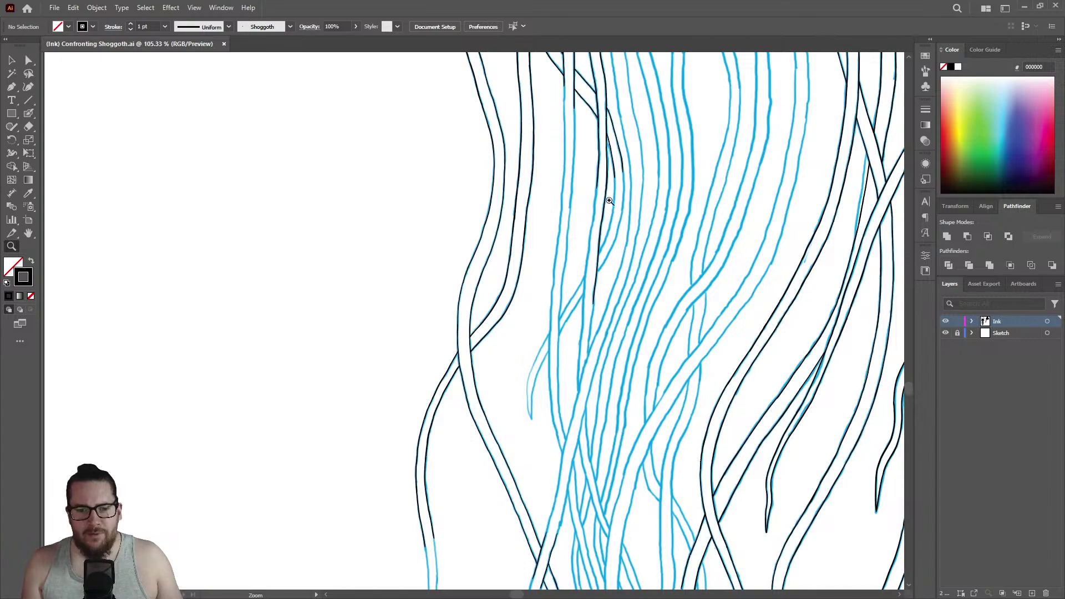
scroll(626, 186, up, 2)
scroll(694, 172, up, 2)
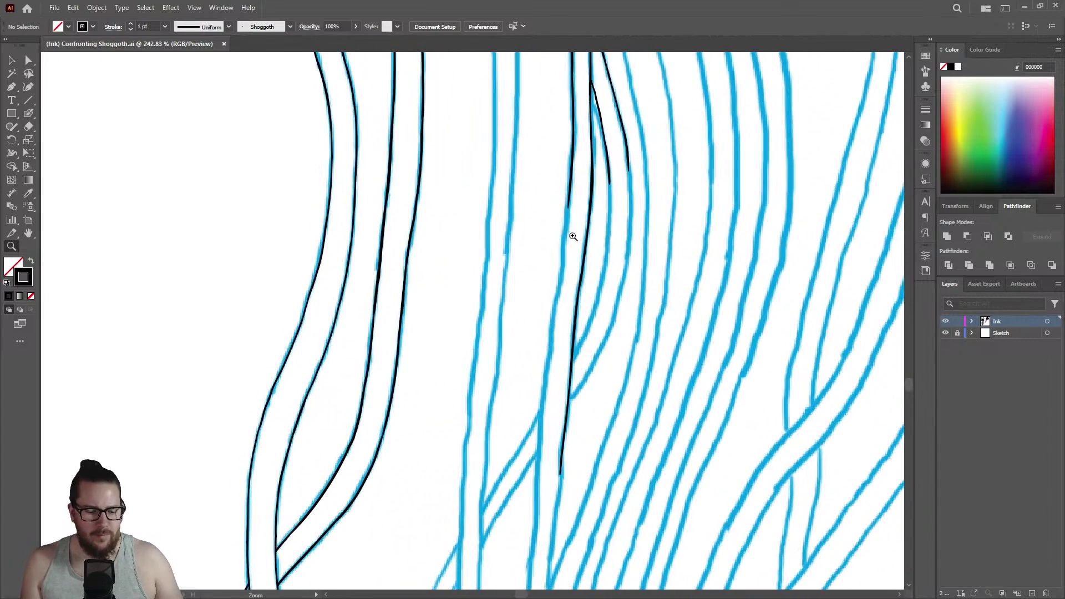
scroll(565, 233, up, 1)
scroll(568, 175, up, 3)
key(shift+b)
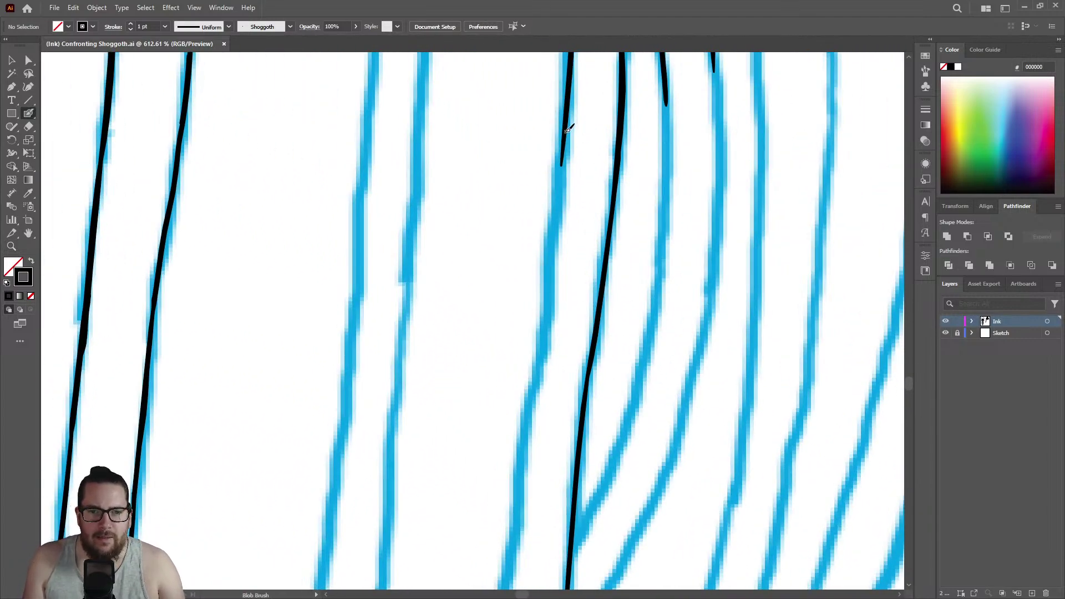
drag(561, 169, 511, 511)
Erase the lower part of the new left-edge stroke and redraw it down to the crossing tentacle behind.
key(z)
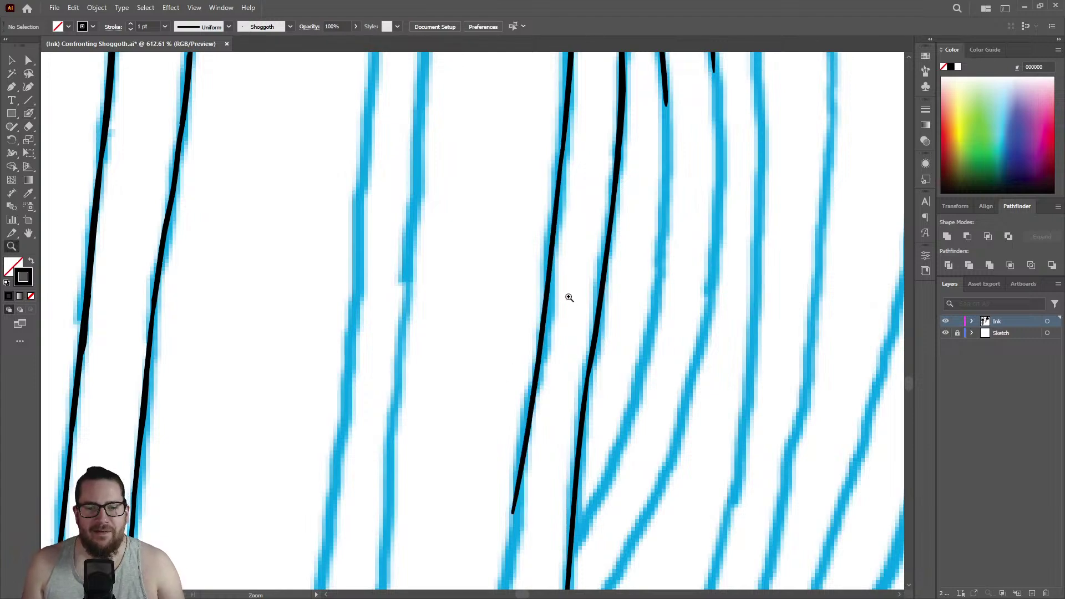
scroll(547, 361, down, 3)
scroll(588, 403, up, 3)
key(shift+e)
mouse_move(509, 252)
mouse_down()
mouse_move(519, 311)
mouse_move(528, 273)
mouse_up()
drag(544, 202, 527, 244)
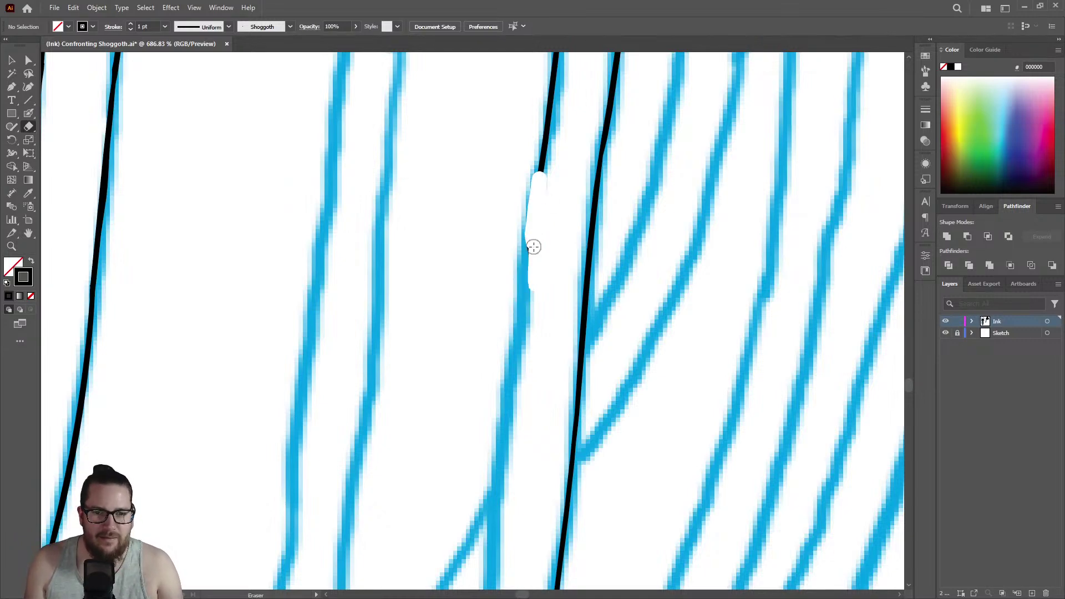
key(shift+b)
drag(541, 169, 497, 545)
Continue the central tentacle's left edge downward past both lines of the crossing tentacle behind it.
key(z)
drag(562, 317, 478, 371)
mouse_move(552, 455)
mouse_down()
mouse_move(636, 431)
mouse_move(682, 344)
mouse_up()
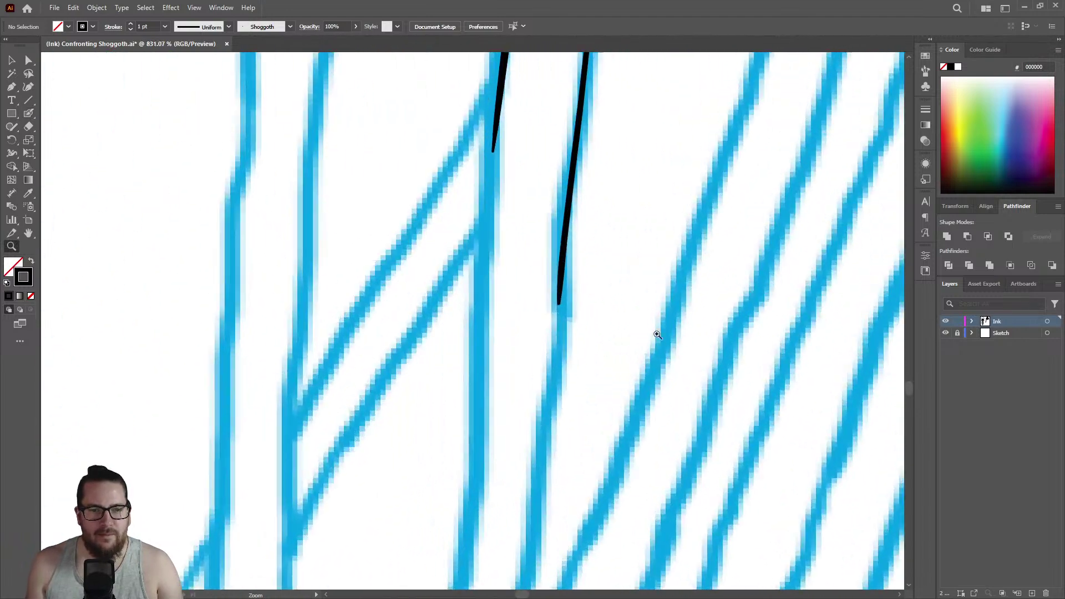
key(shift+b)
drag(495, 91, 459, 482)
Ink both edges of the next tentacle to the left around its crossings, and thin its left edge with the Eraser.
key(z)
drag(436, 322, 350, 320)
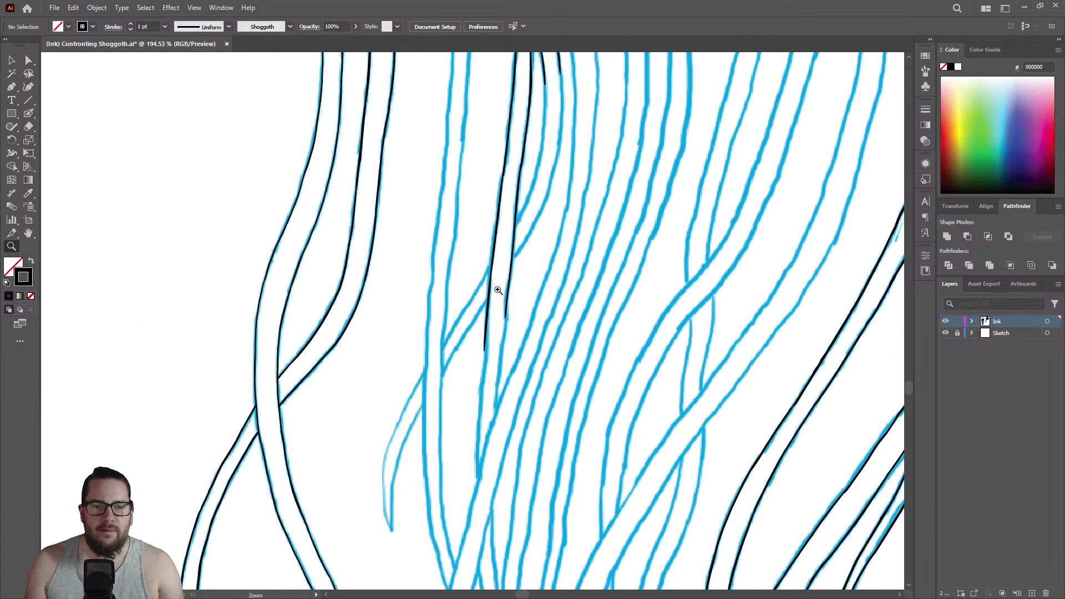
drag(503, 292, 592, 182)
drag(529, 115, 627, 113)
key(shift+b)
mouse_move(509, 79)
mouse_down()
mouse_move(492, 244)
mouse_move(489, 467)
mouse_up()
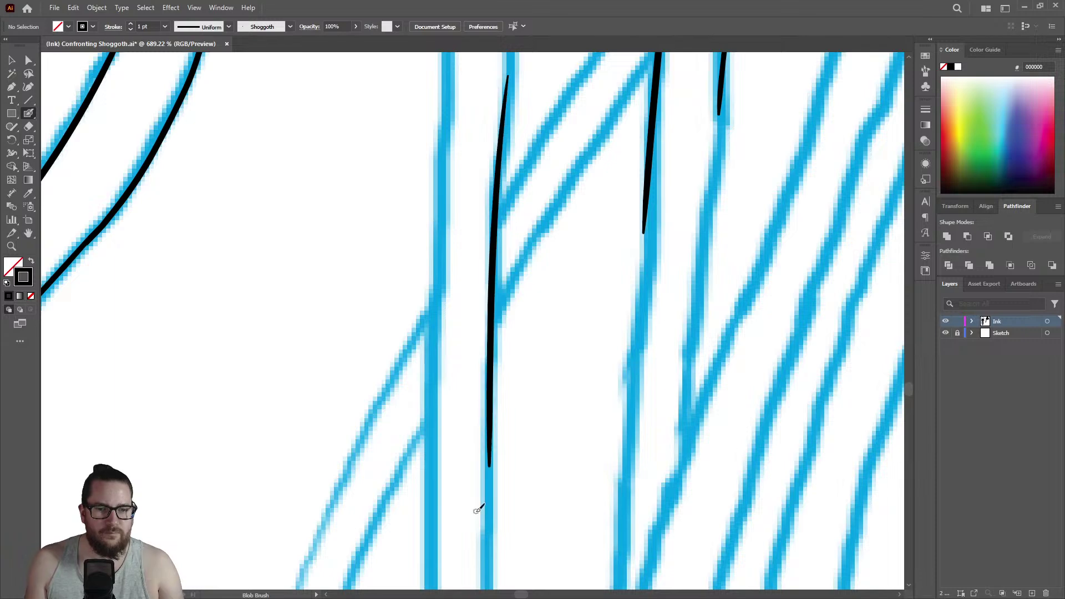
drag(449, 70, 426, 505)
key(shift+e)
drag(417, 461, 431, 343)
Extend both edges of the next tentacle upward along the sketch with the Blob Brush.
key(z)
drag(488, 288, 737, 328)
key(shift+b)
drag(466, 516, 492, 212)
key(ctrl+z)
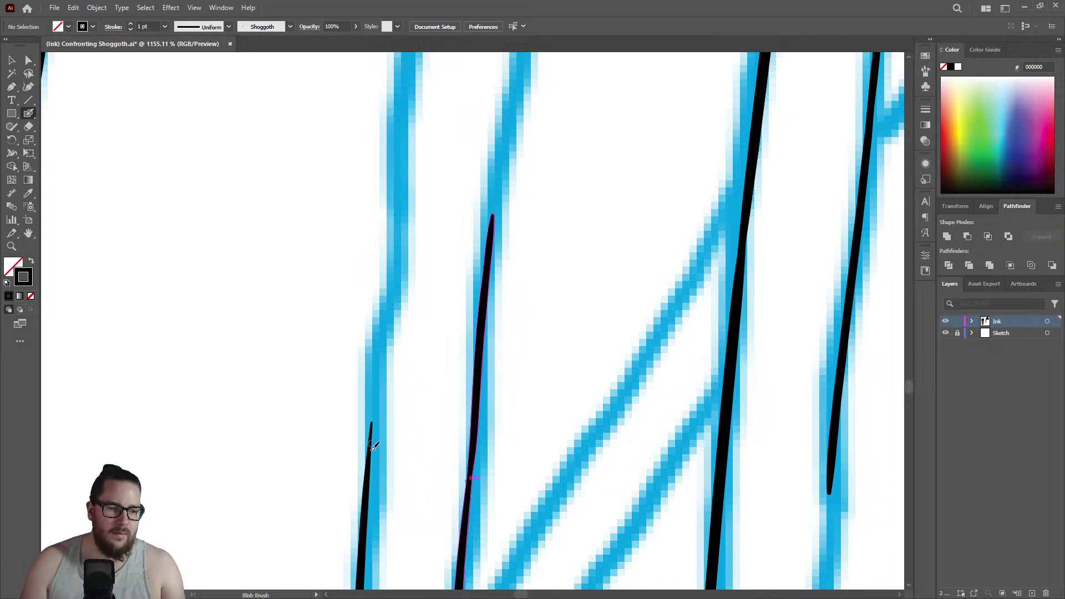
drag(365, 490, 396, 147)
key(ctrl+space)
mouse_move(432, 363)
mouse_down()
mouse_move(390, 361)
mouse_move(371, 382)
mouse_up()
drag(511, 327, 435, 314)
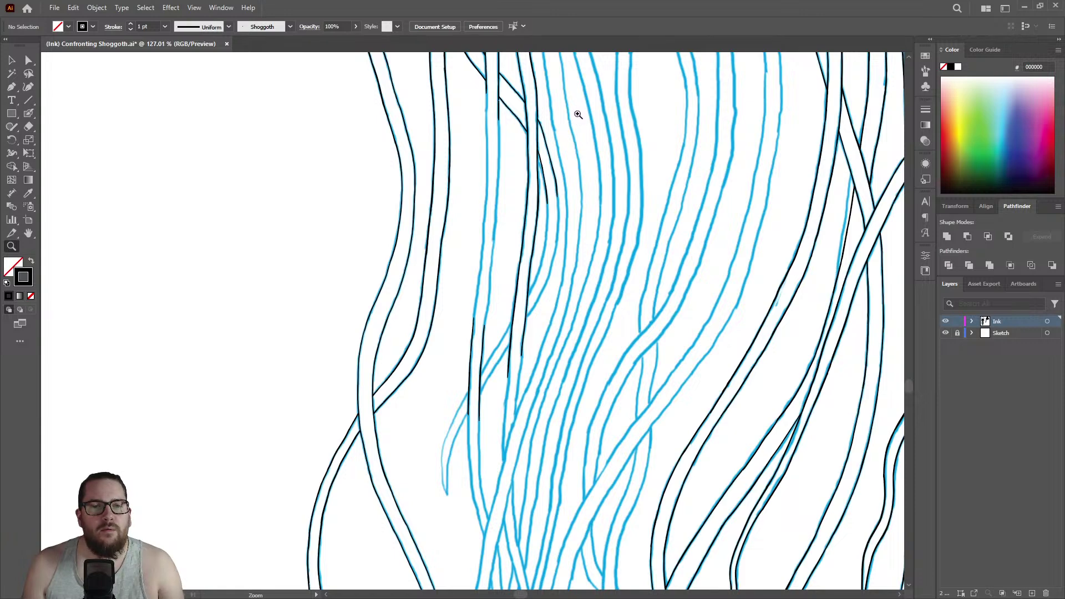
Extend the right edge of the tentacle crossing behind the central one downward, erasing and redrawing the stroke along the sketch.
drag(554, 105, 706, 123)
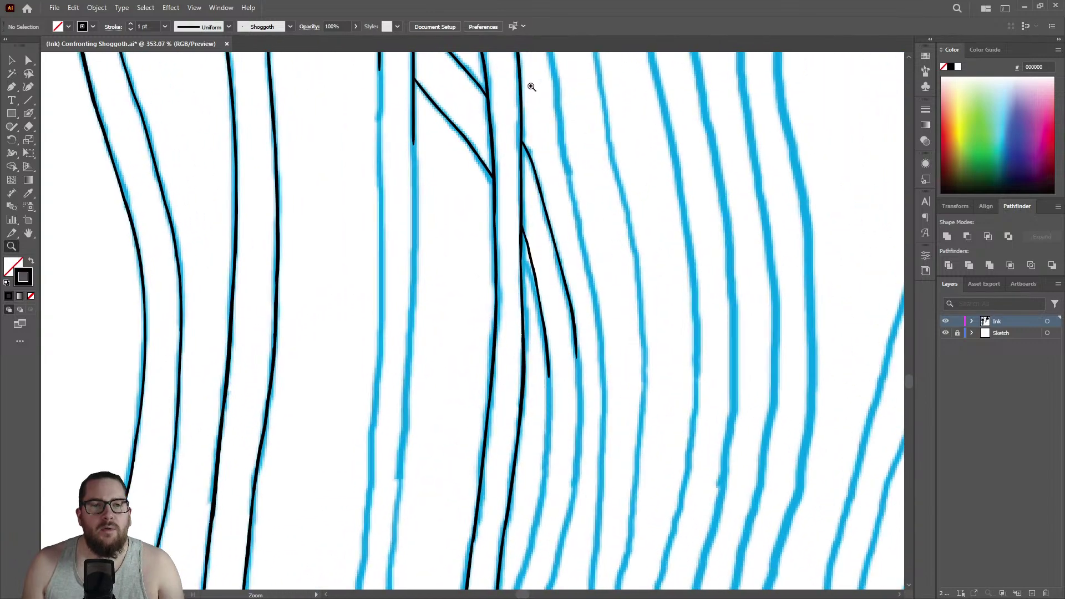
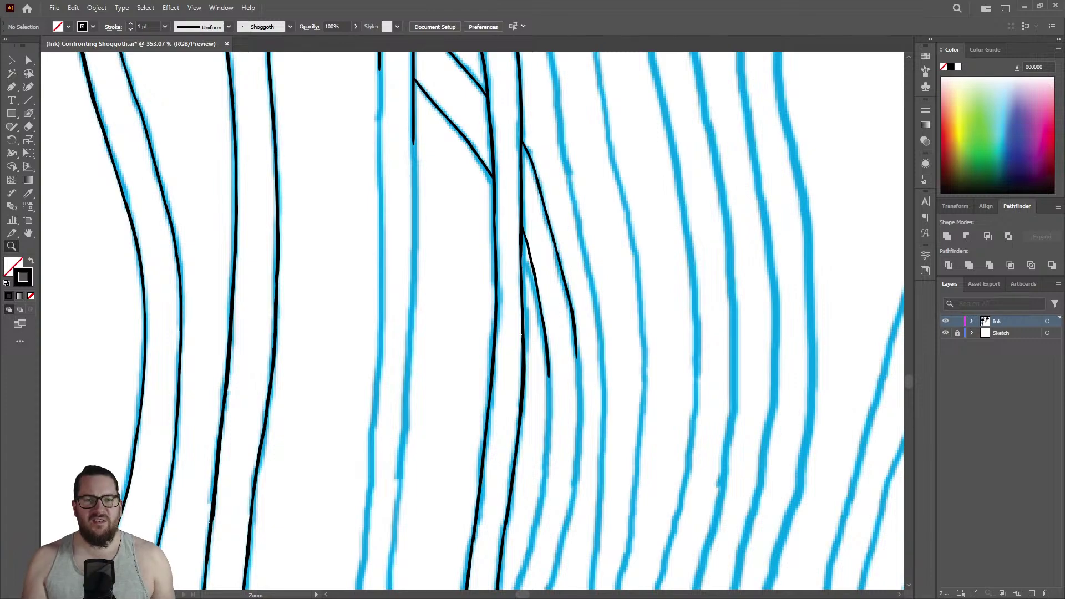
mouse_move(544, 224)
mouse_down()
mouse_move(587, 218)
mouse_move(536, 220)
mouse_up()
drag(575, 384, 740, 333)
key(shift+b)
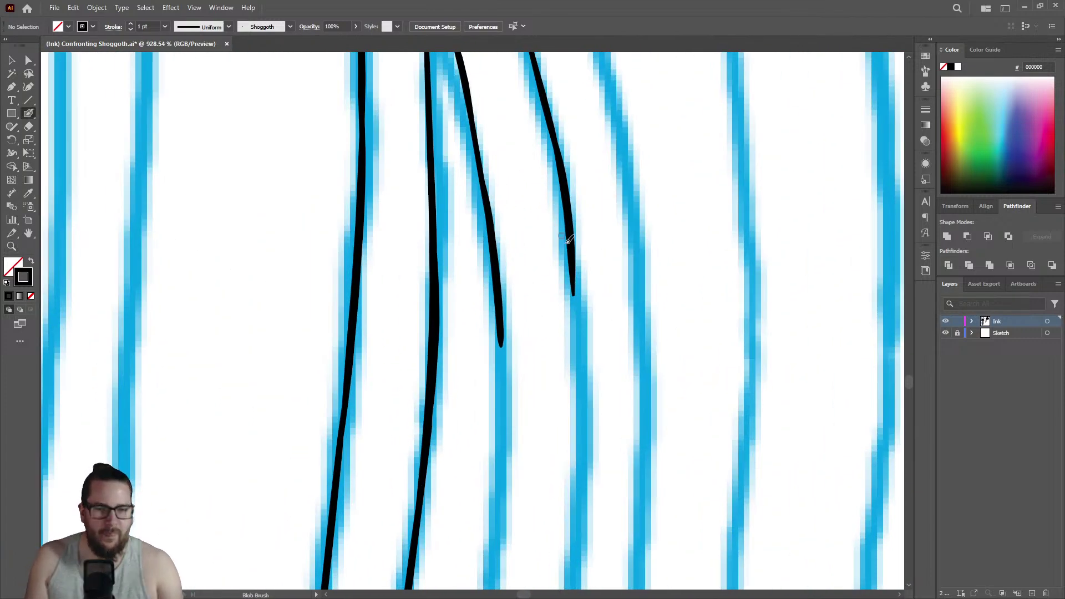
mouse_move(567, 199)
mouse_down()
mouse_move(587, 413)
mouse_move(583, 550)
mouse_up()
key(z)
mouse_move(581, 345)
mouse_down()
mouse_move(435, 352)
mouse_move(743, 335)
mouse_up()
key(shift+e)
drag(607, 223, 595, 426)
key(shift+b)
mouse_move(598, 189)
mouse_down()
mouse_move(602, 338)
mouse_move(589, 475)
mouse_up()
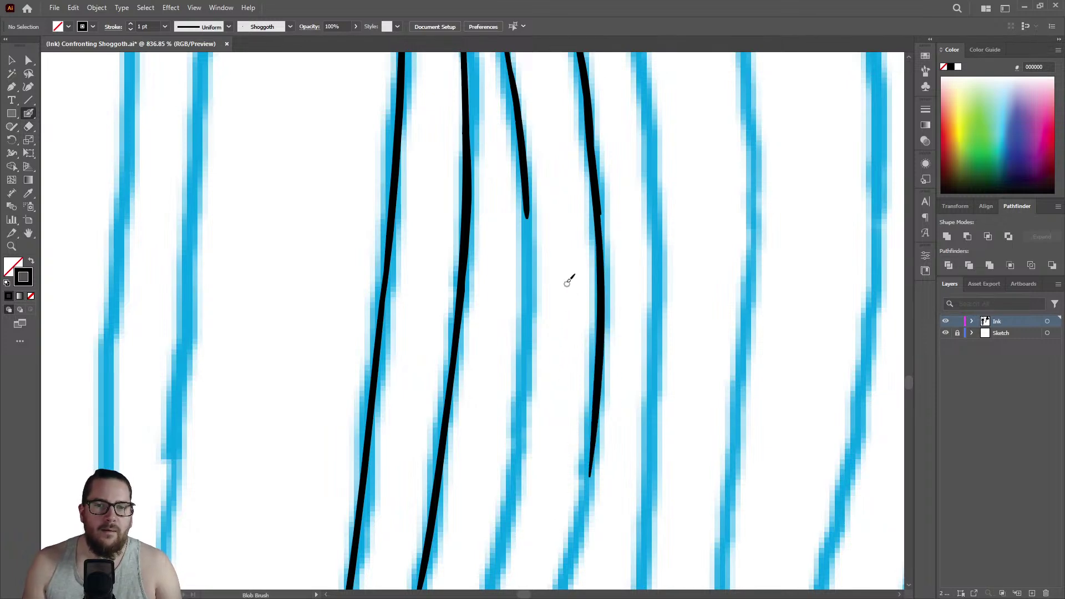
Extend the left edge of the crossing tentacle downward along its curve toward the central tentacle with the Blob Brush.
mouse_move(528, 185)
mouse_down()
mouse_move(530, 335)
mouse_move(515, 482)
mouse_up()
key(z)
alt+click(466, 300)
alt+click(416, 317)
click(529, 124)
drag(560, 128, 690, 150)
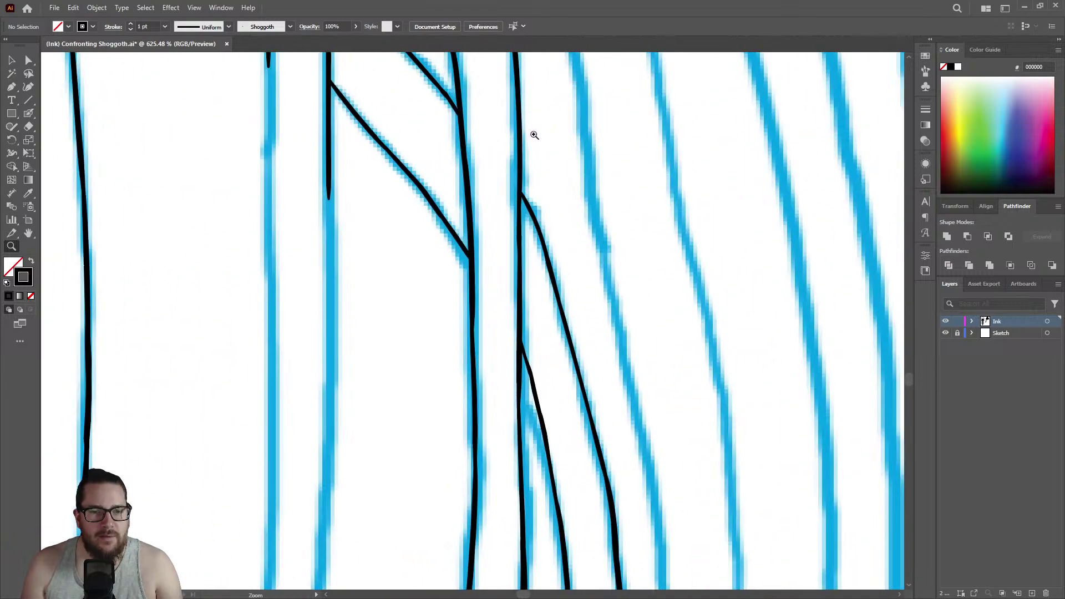
mouse_move(545, 175)
mouse_down()
mouse_move(430, 200)
mouse_move(565, 218)
mouse_move(421, 222)
mouse_up()
drag(572, 379, 699, 312)
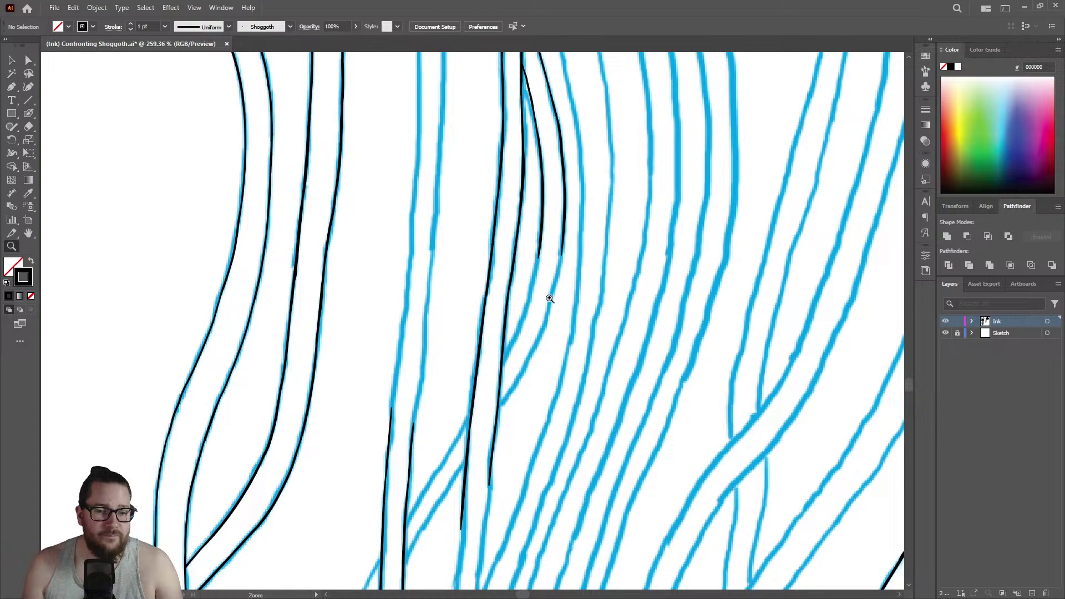
drag(522, 311, 659, 250)
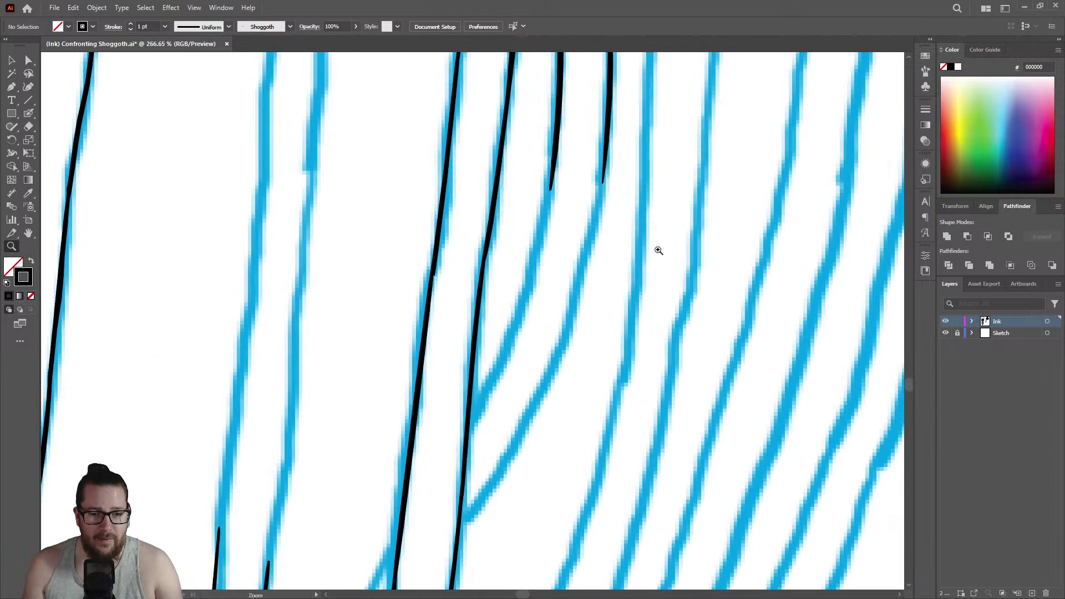
drag(516, 197, 625, 194)
key(shift+b)
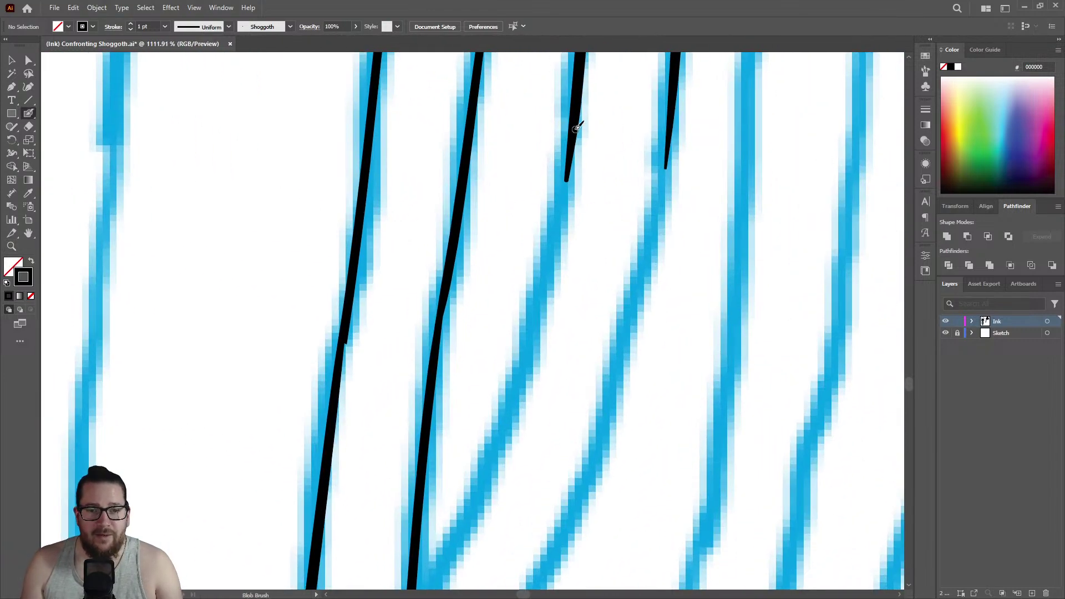
mouse_move(572, 163)
mouse_down()
mouse_move(540, 308)
mouse_move(487, 472)
mouse_up()
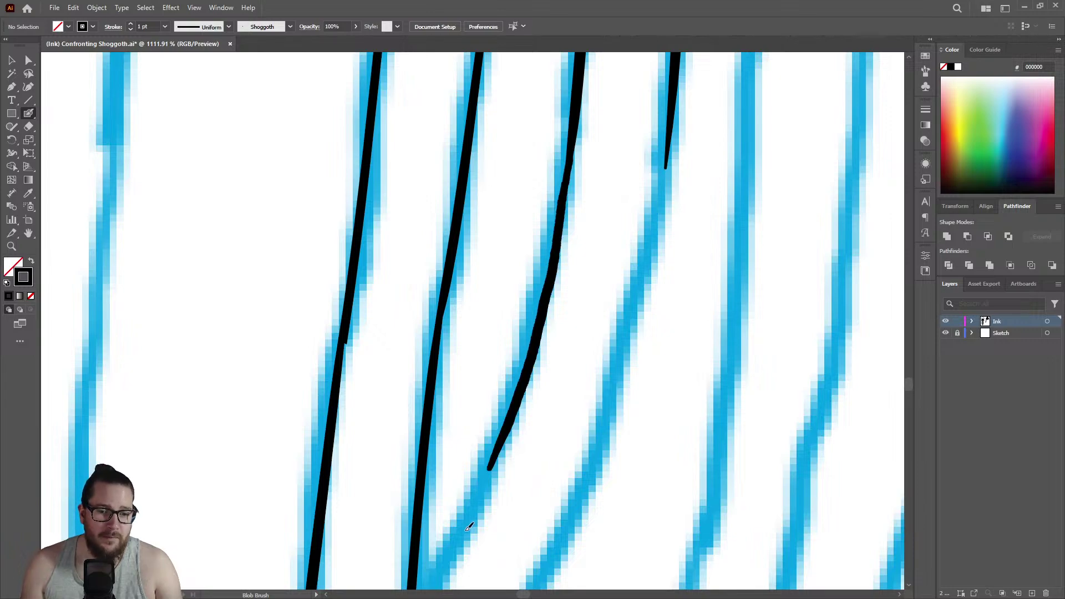
Join the crossing tentacle's left edge to the central tentacle and continue that line out of the central tentacle's left side.
key(z)
drag(557, 301, 476, 392)
mouse_move(495, 479)
mouse_down()
mouse_move(392, 463)
mouse_move(487, 560)
mouse_move(404, 544)
mouse_move(584, 541)
mouse_move(720, 461)
mouse_up()
mouse_move(402, 425)
mouse_down()
mouse_move(501, 165)
mouse_move(455, 267)
mouse_up()
key(shift+b)
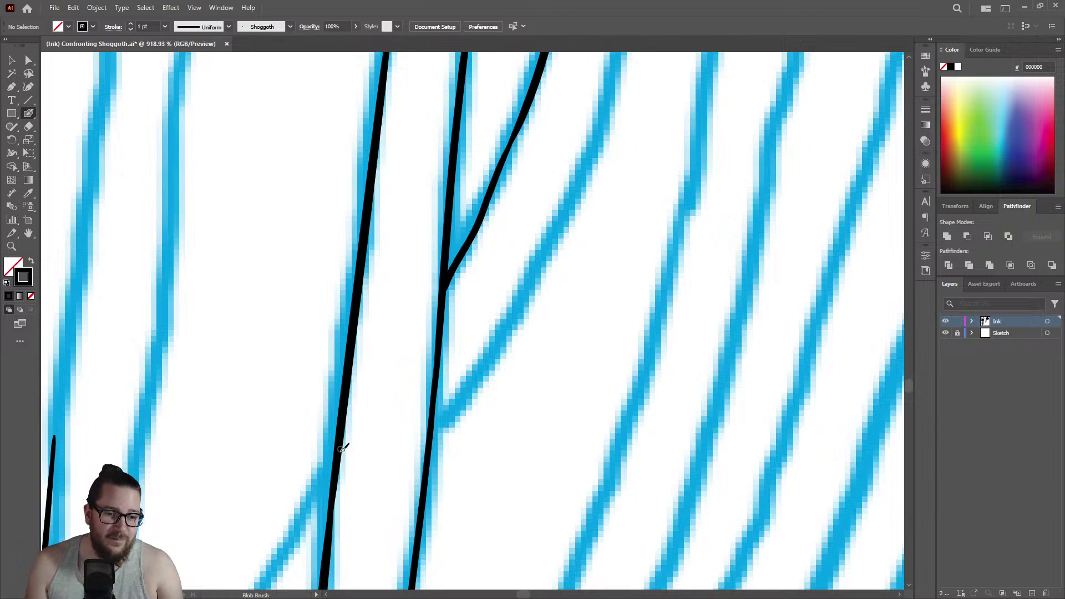
drag(340, 446, 279, 552)
Ink the crossing tentacle's right edge down to the central tentacle's right edge, undoing and replacing the short first stroke.
key(z)
drag(433, 386, 312, 375)
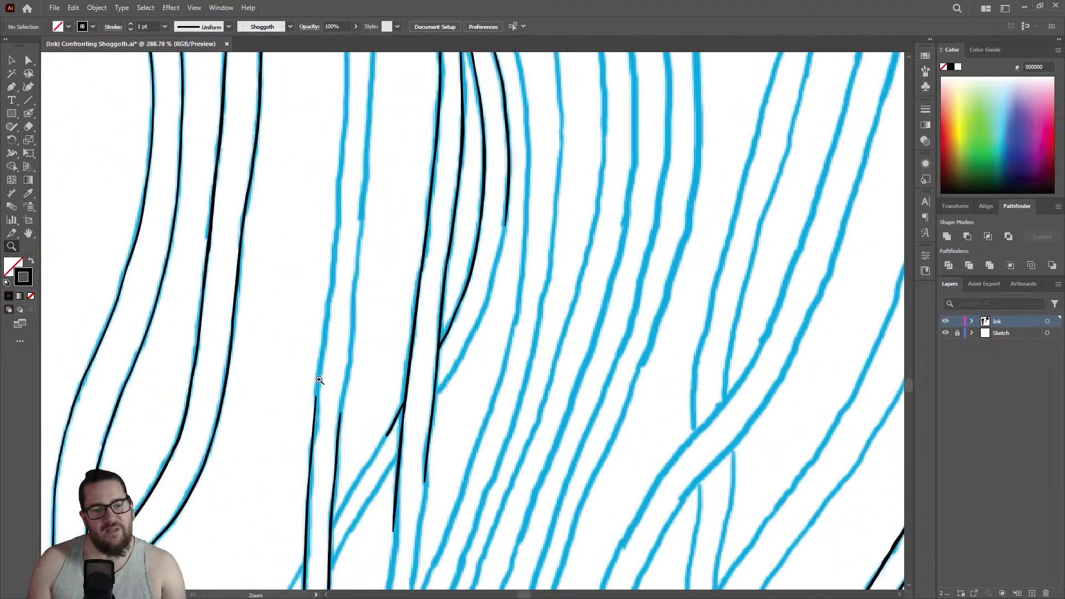
drag(430, 454, 518, 422)
mouse_move(523, 245)
mouse_down()
mouse_move(511, 107)
mouse_move(589, 95)
mouse_move(554, 126)
mouse_move(543, 162)
mouse_up()
key(shift+b)
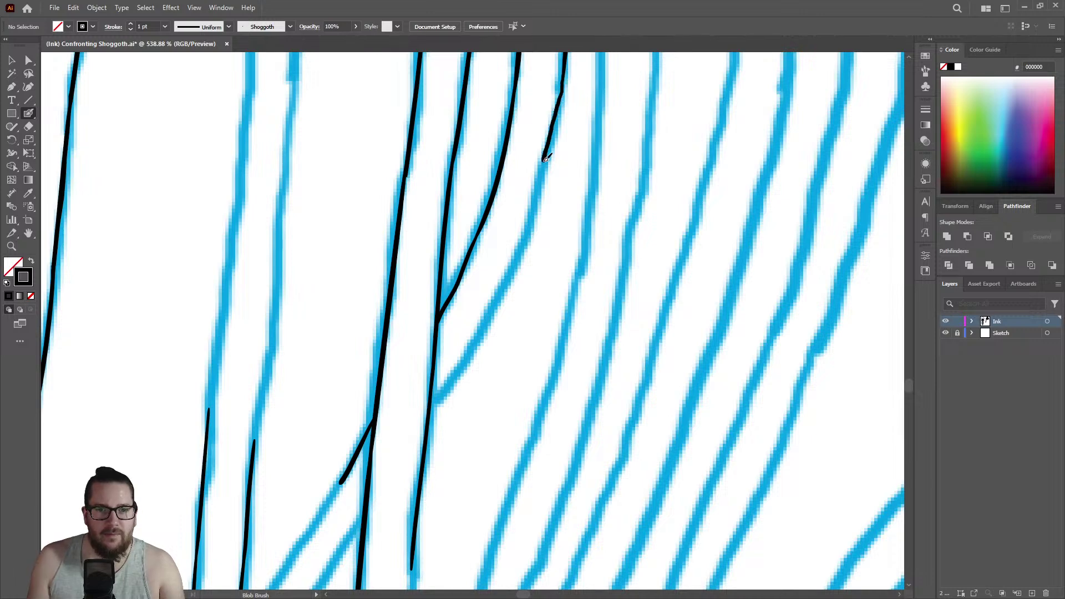
key(ctrl+z)
mouse_move(563, 86)
mouse_down()
mouse_move(520, 260)
mouse_move(465, 368)
mouse_up()
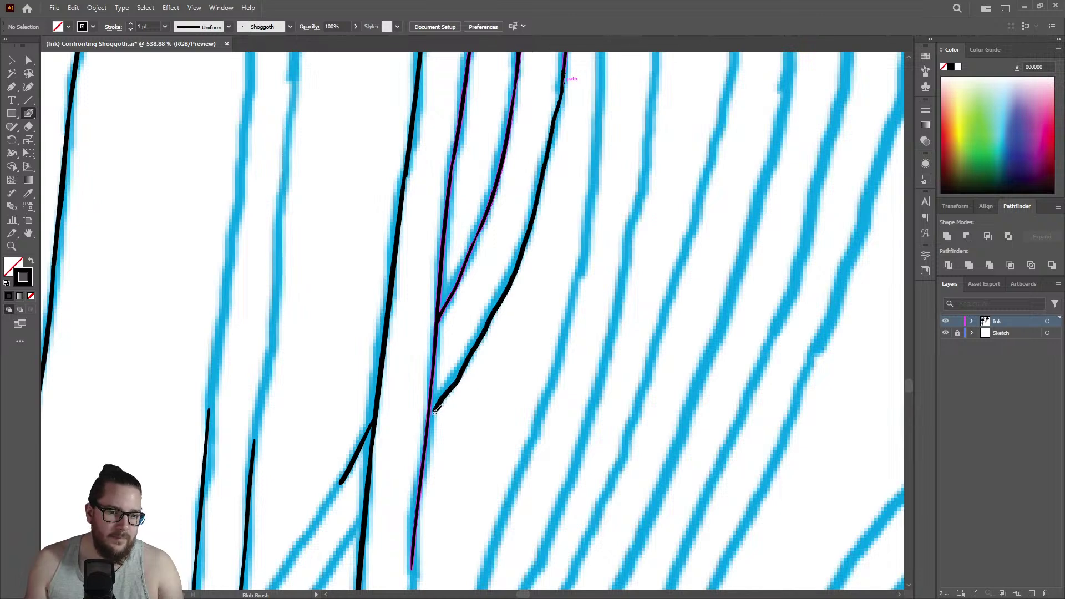
drag(432, 416, 427, 421)
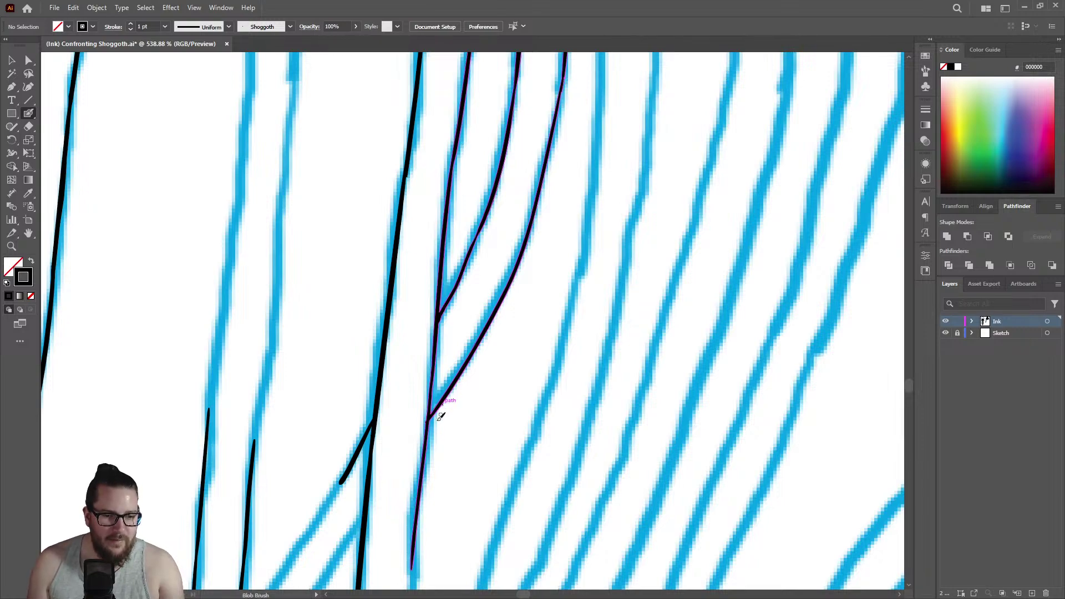
Erase the lower end of the crossing tentacle's right edge where it meets the central tentacle.
scroll(442, 412, up, 5)
key(shift+e)
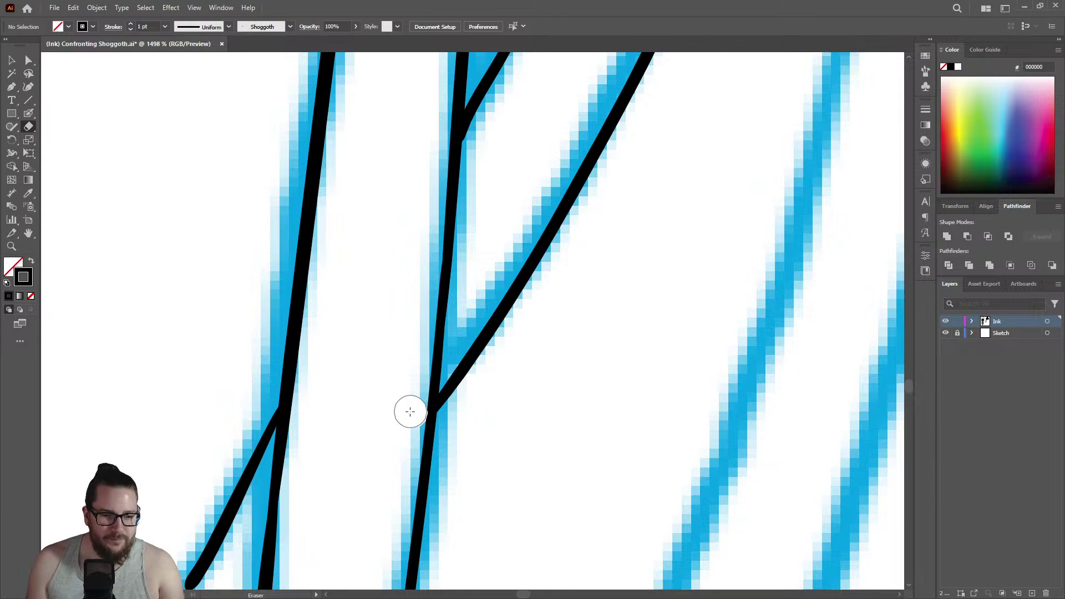
mouse_move(409, 418)
mouse_down()
mouse_move(452, 414)
mouse_move(468, 340)
mouse_move(493, 326)
mouse_move(558, 238)
mouse_up()
Redraw the erased end up to the central tentacle and start the crossing tentacle's lower edge on the other side.
key(z)
scroll(416, 276, down, 5)
scroll(554, 368, up, 3)
scroll(576, 240, down, 2)
scroll(599, 219, up, 1)
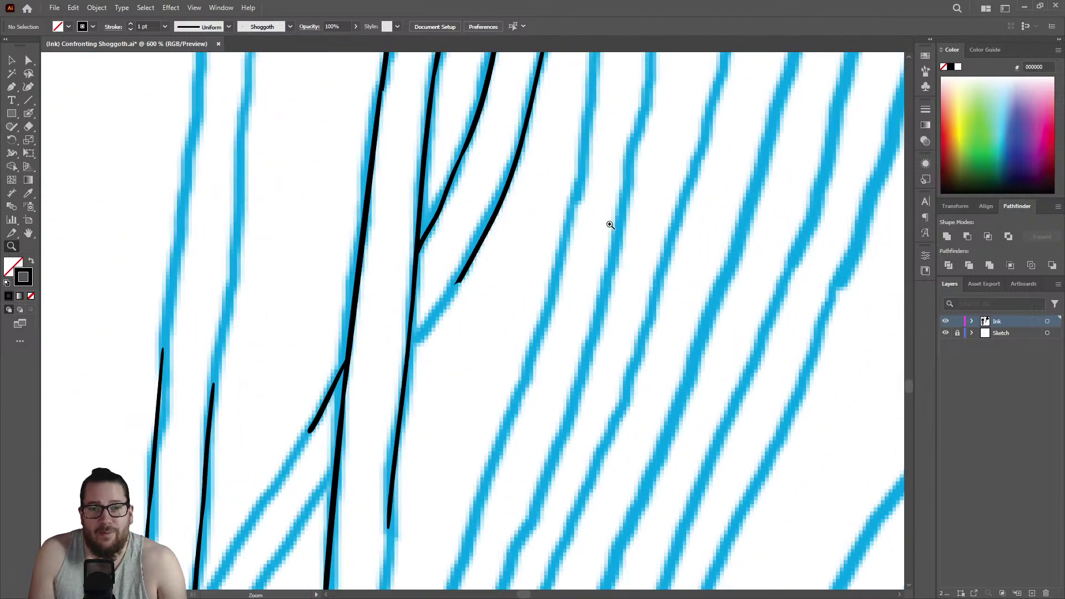
scroll(369, 464, up, 1)
scroll(388, 485, down, 1)
key(shift+b)
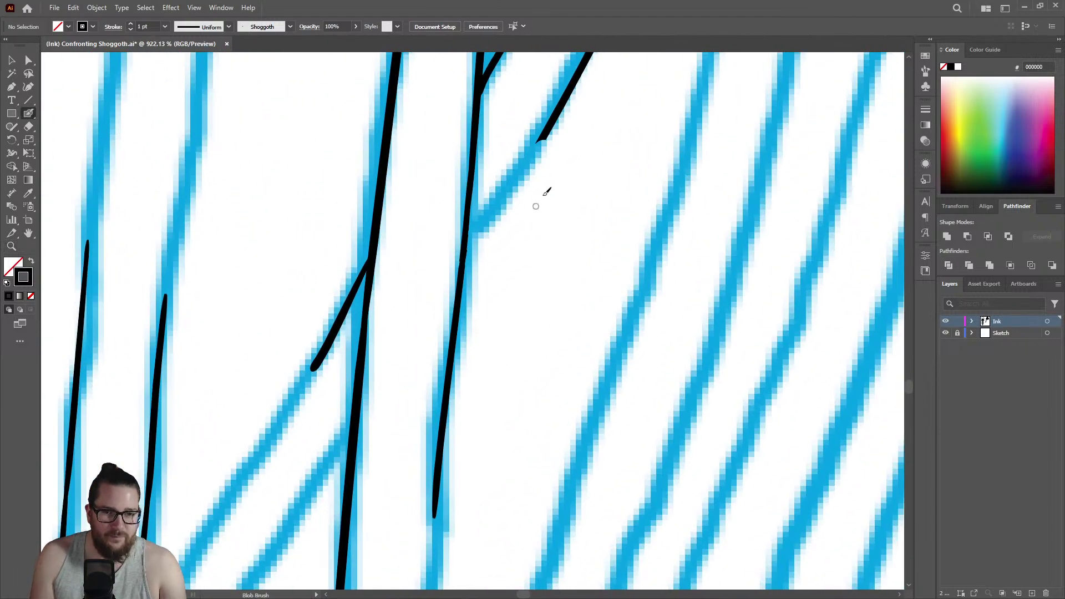
drag(540, 145, 464, 267)
drag(356, 408, 280, 539)
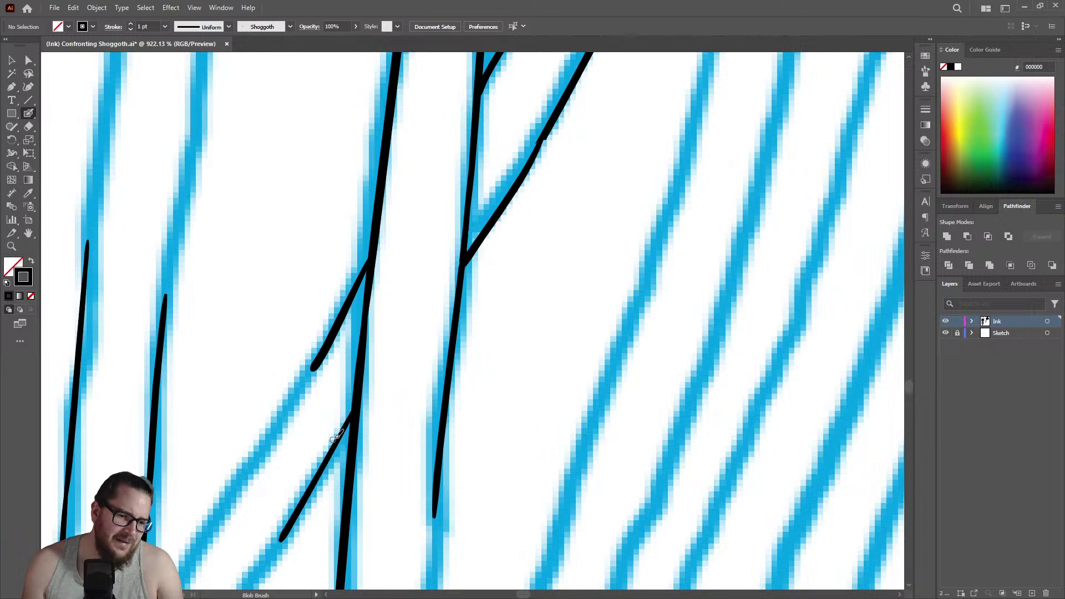
Thin the redrawn end of the crossing tentacle's right edge with the Eraser and smooth its joint with the Blob Brush.
key(z)
scroll(410, 363, down, 3)
scroll(735, 221, up, 3)
scroll(471, 321, up, 5)
key(shift+e)
drag(561, 211, 426, 422)
key(shift+b)
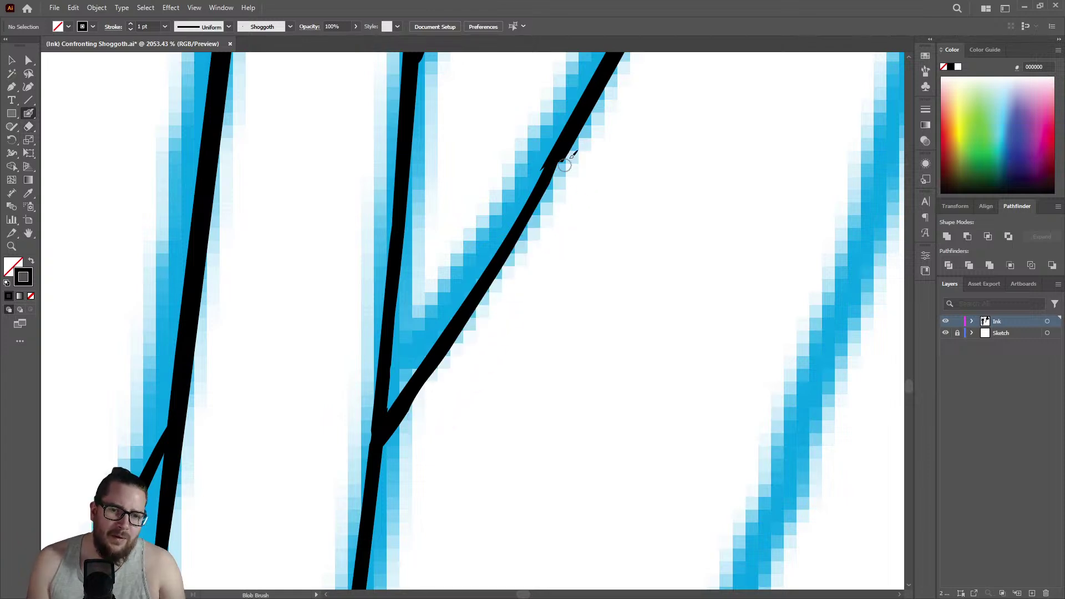
drag(561, 157, 431, 366)
Try a Blob Brush stroke over the crossing tentacle's left edge just above the central tentacle, and undo it.
key(z)
drag(599, 255, 340, 273)
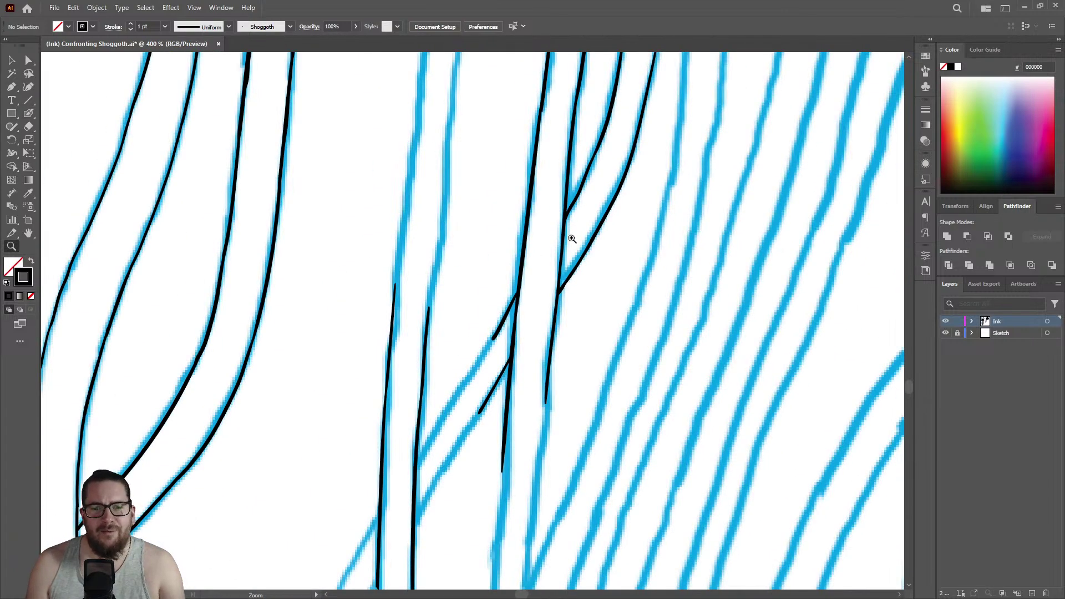
scroll(549, 280, up, 6)
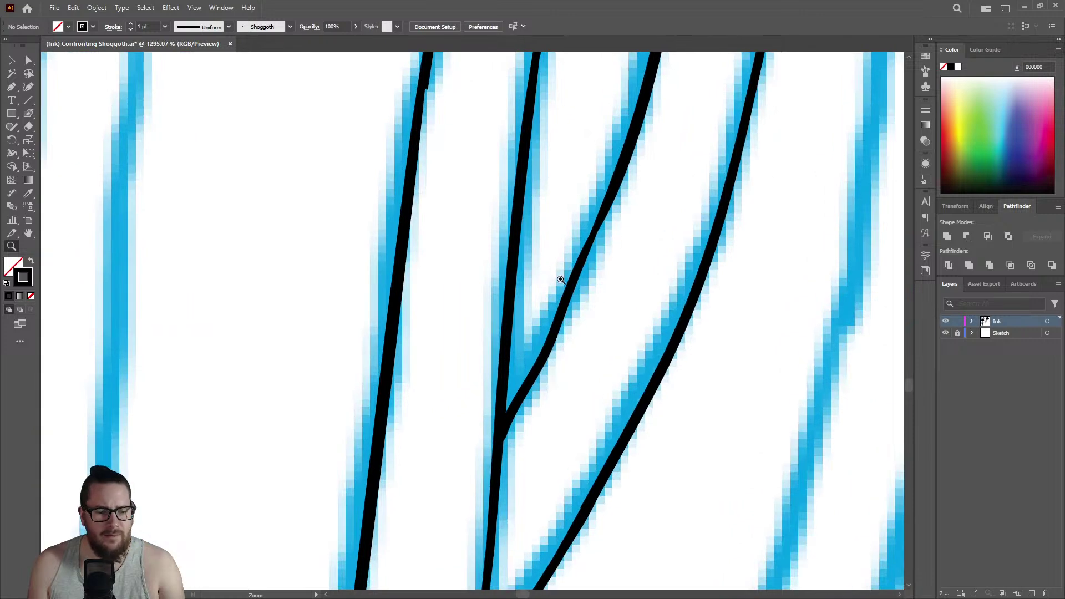
key(shift+b)
mouse_move(600, 251)
mouse_down()
mouse_move(647, 133)
mouse_move(588, 193)
mouse_move(536, 321)
mouse_move(516, 361)
mouse_up()
key(ctrl+z)
key(shift+e)
key(z)
Trim the crossing tentacle's lower edge with the Eraser where it leaves the central tentacle's left side.
alt+click(382, 278)
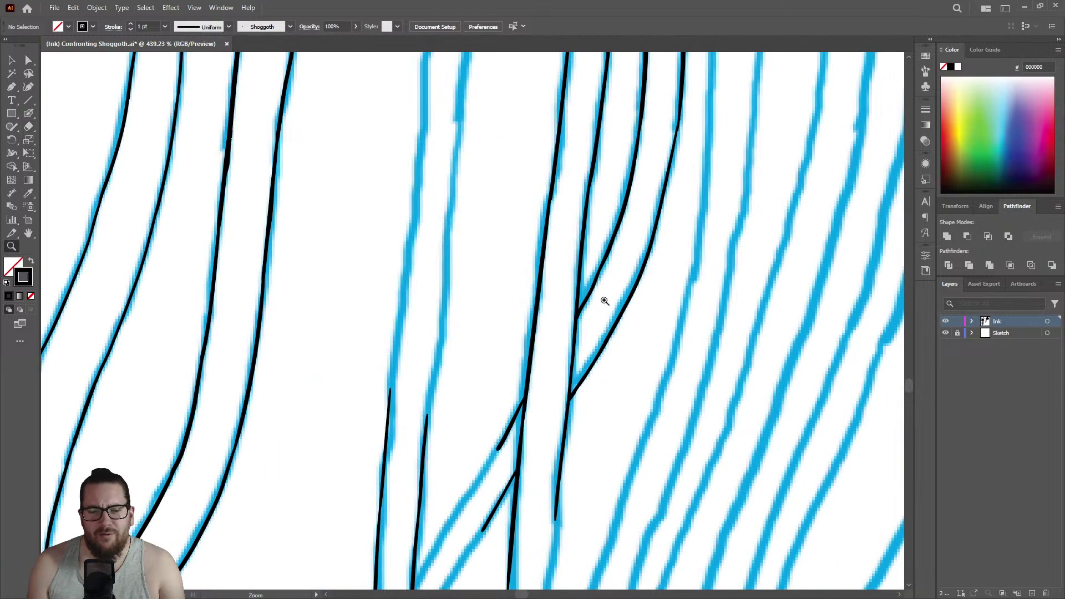
alt+click(608, 301)
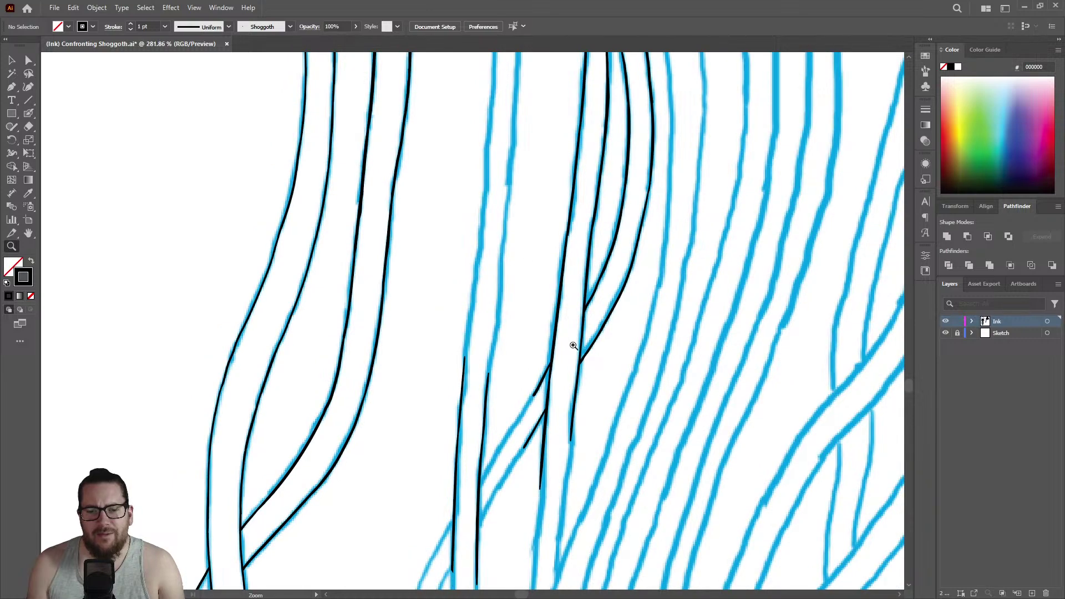
click(560, 443)
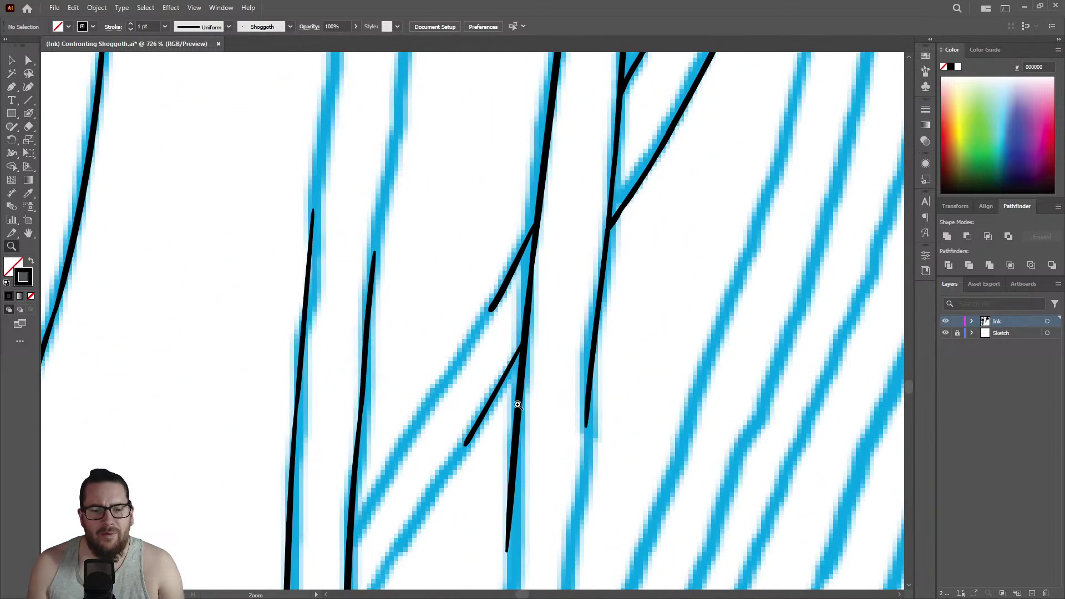
click(566, 395)
click(558, 311)
key(shift+e)
mouse_move(528, 268)
mouse_down()
mouse_move(502, 369)
mouse_move(555, 285)
mouse_up()
key(shift+b)
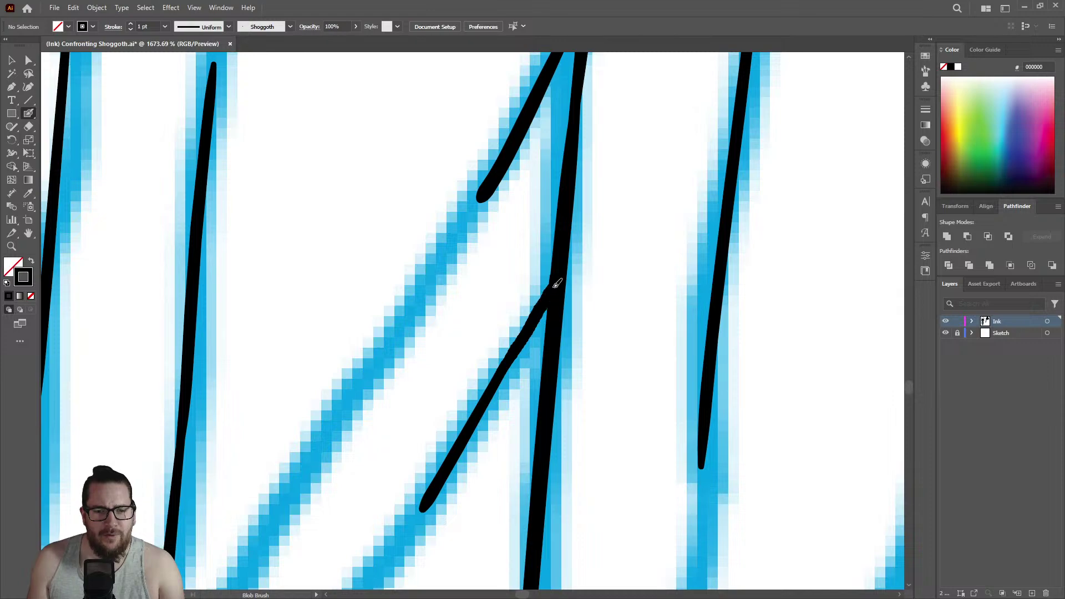
Ink the crossing tentacle's upper edge down to the next tentacle on the left and trim its end with the Eraser.
key(z)
scroll(491, 350, down, 6)
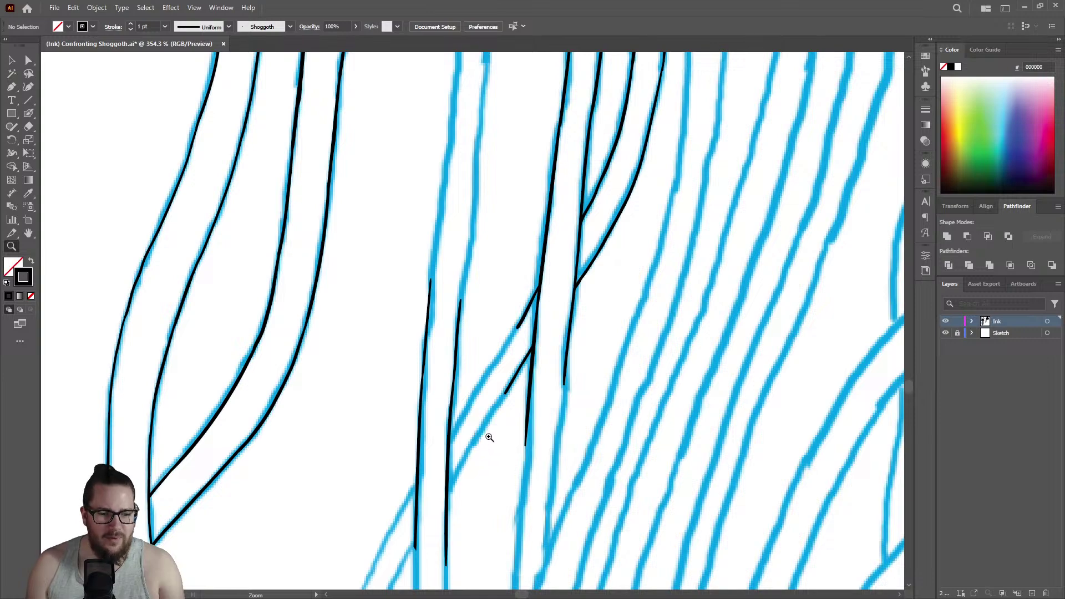
drag(485, 445, 644, 373)
key(shift+b)
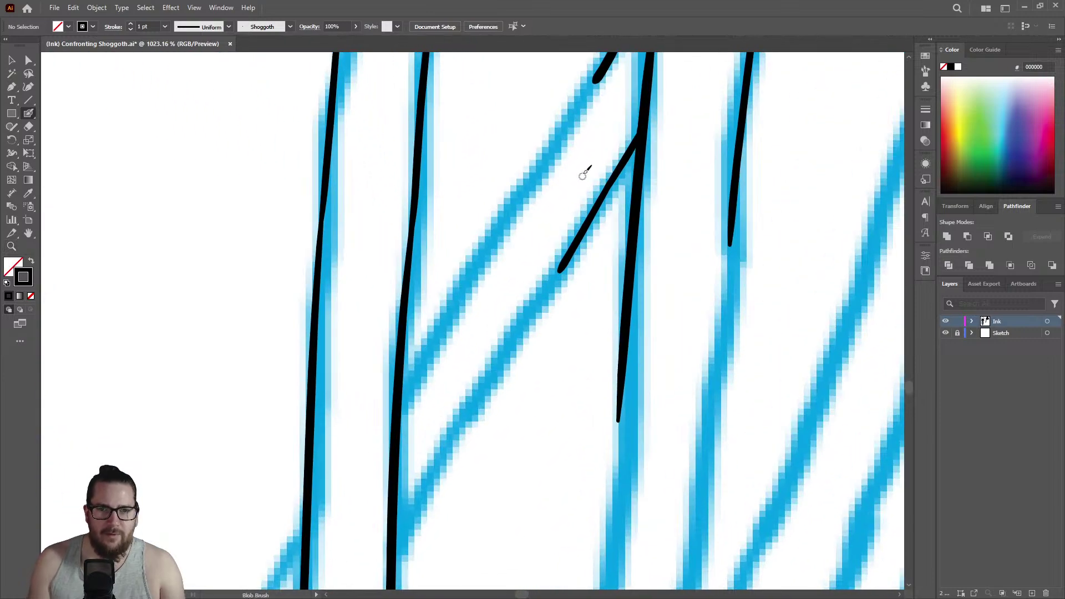
mouse_move(597, 79)
mouse_down()
mouse_move(465, 286)
mouse_move(405, 405)
mouse_up()
key(z)
drag(531, 273, 435, 302)
drag(481, 338, 637, 282)
key(shift+e)
mouse_move(489, 298)
mouse_down()
mouse_move(526, 272)
mouse_move(513, 299)
mouse_move(521, 238)
mouse_move(543, 208)
mouse_move(491, 281)
mouse_up()
Ink the crossing tentacle's lower edge down to the next tentacle, and start both edges beyond that tentacle's left side.
key(shift+b)
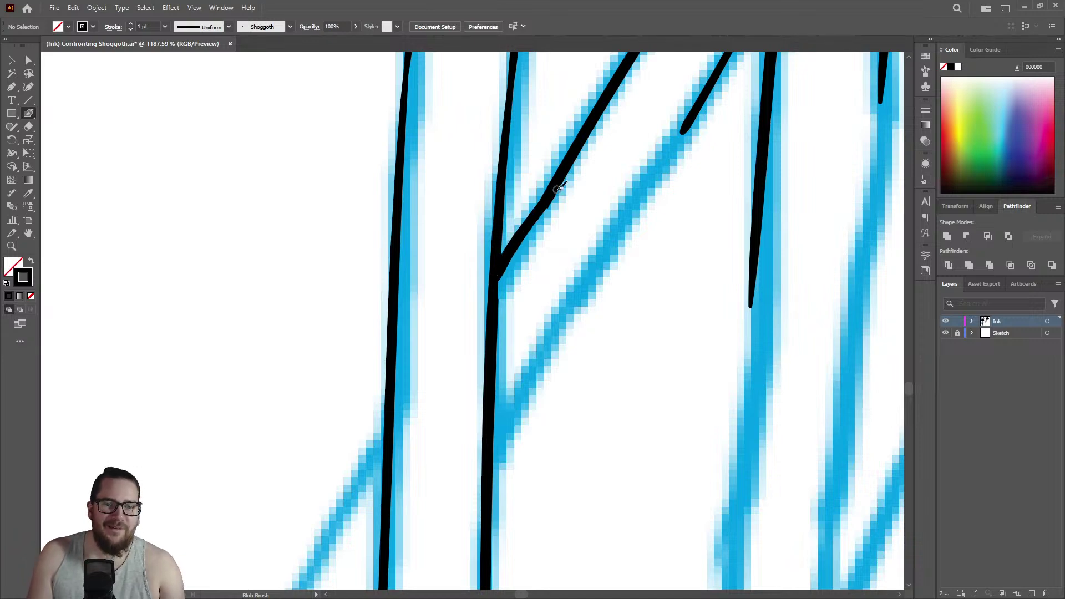
drag(389, 423, 316, 548)
key(z)
drag(455, 382, 301, 386)
drag(502, 443, 682, 371)
key(shift+b)
mouse_move(514, 91)
mouse_down()
mouse_move(396, 279)
mouse_move(366, 346)
mouse_up()
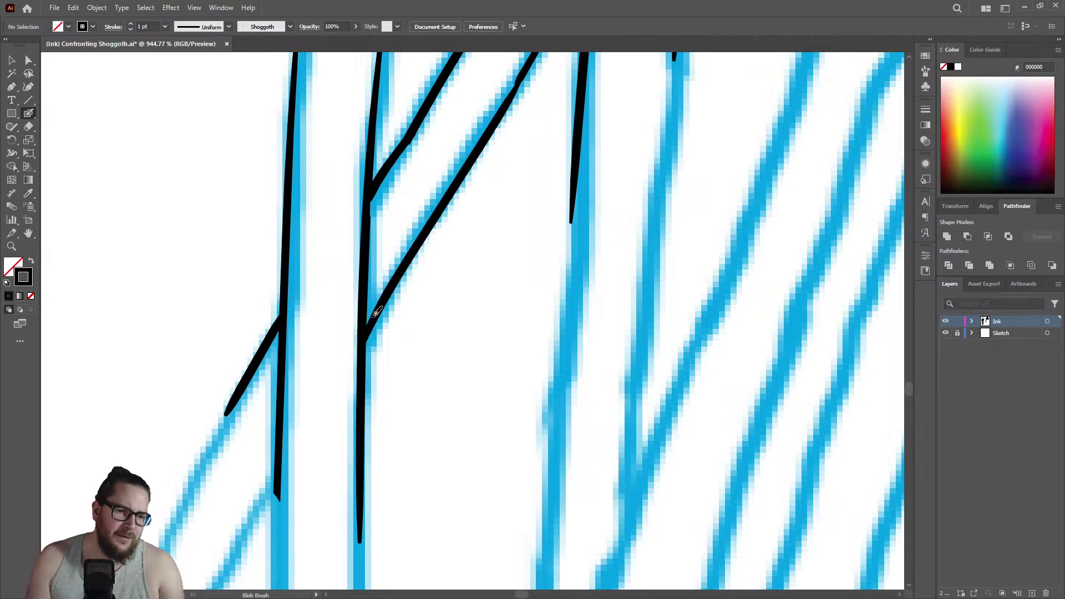
drag(281, 466, 228, 554)
Check the ink with the Sketch layer hidden, show the layer again, and thicken the crossing tentacle's upper edge beside the central tentacle.
key(z)
scroll(355, 353, down, 6)
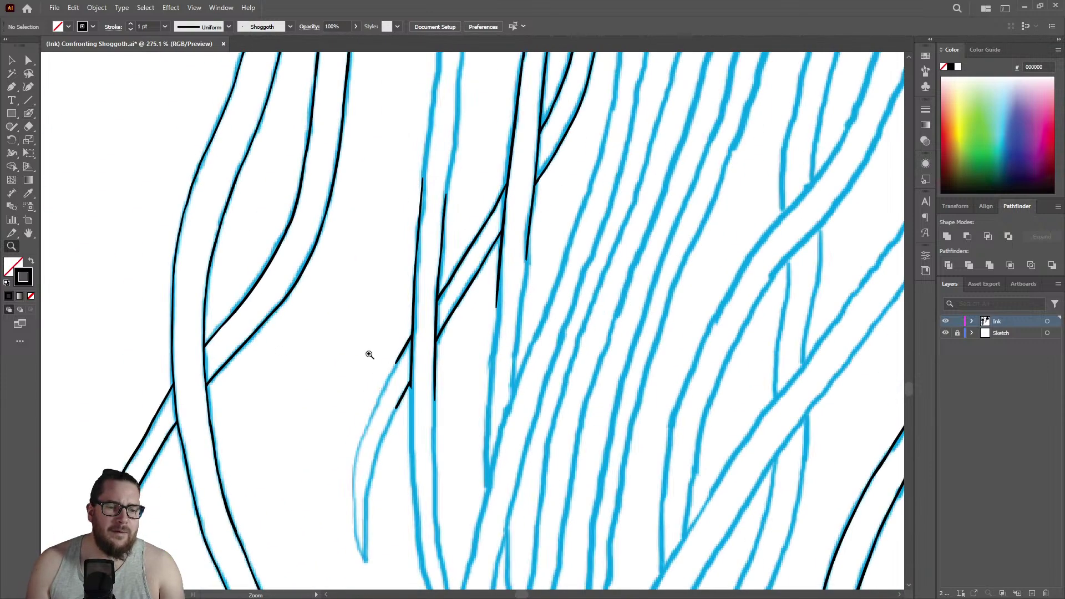
click(946, 333)
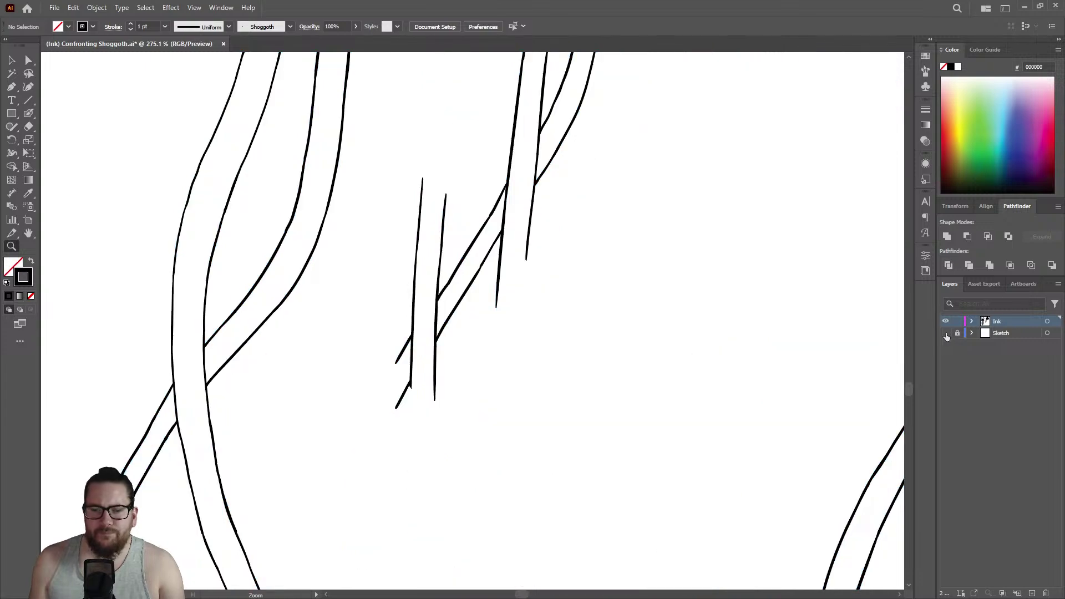
click(946, 333)
drag(497, 202, 659, 222)
key(shift+b)
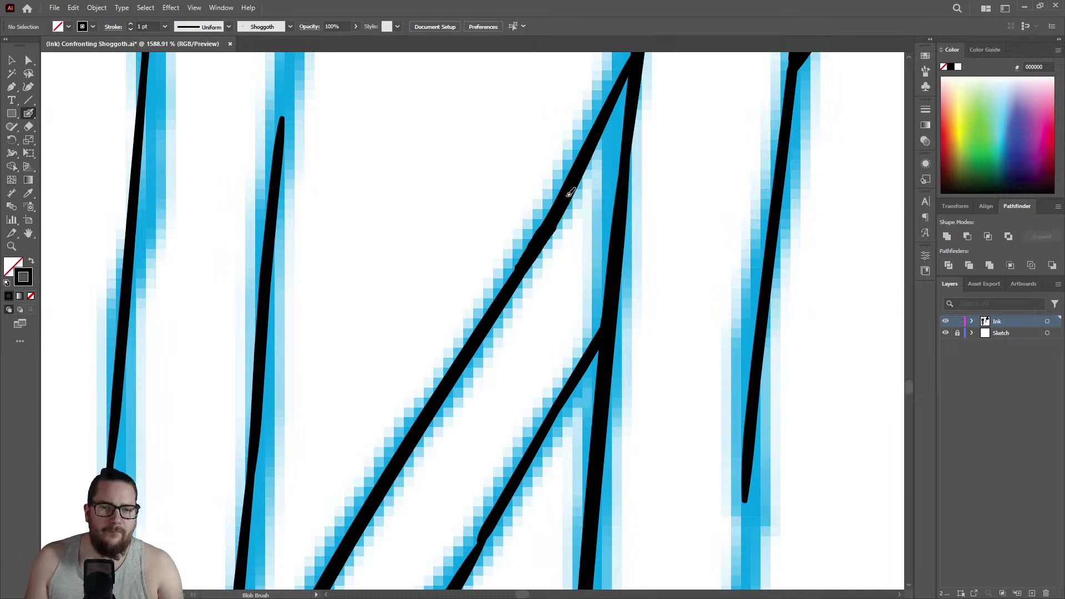
drag(625, 88, 594, 135)
key(space)
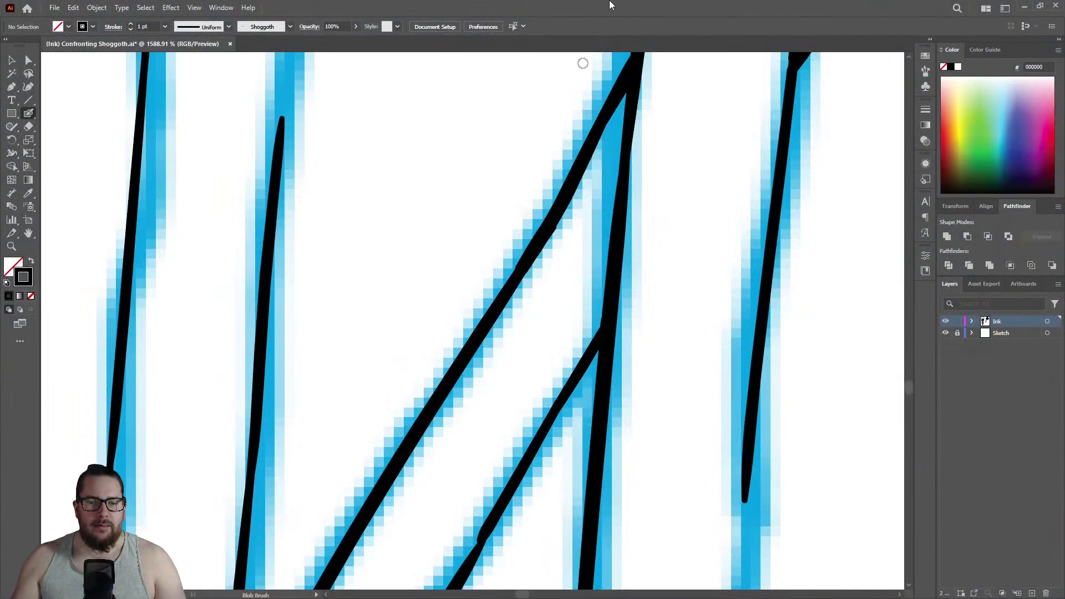
key(z)
drag(534, 176, 339, 230)
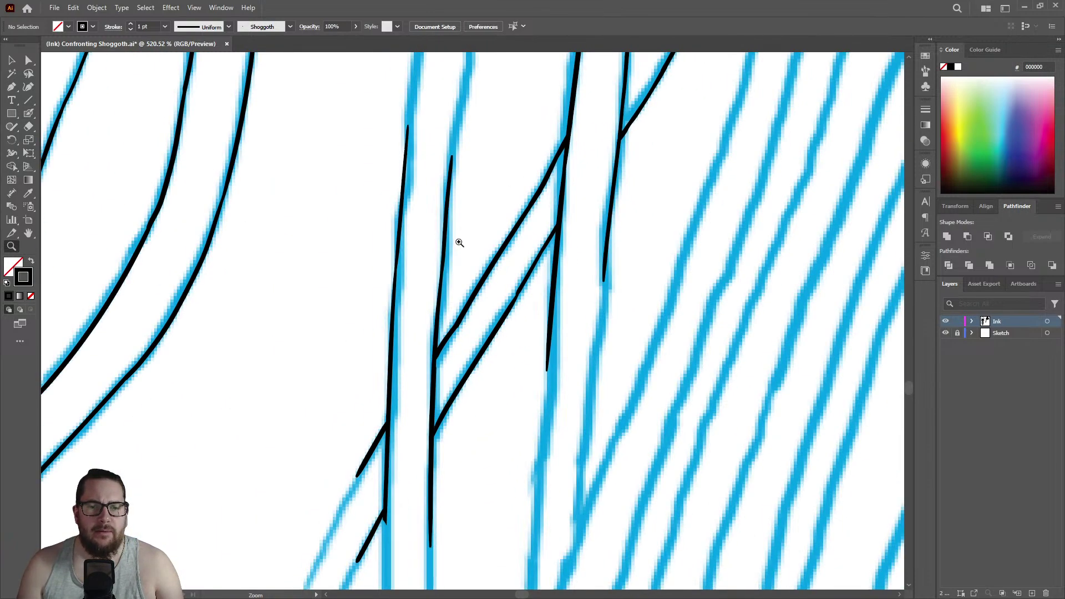
mouse_move(525, 302)
mouse_down()
mouse_move(694, 207)
mouse_move(487, 270)
mouse_move(546, 245)
mouse_move(517, 267)
mouse_move(484, 323)
mouse_up()
key(shift+b)
key(ctrl+z)
key(z)
mouse_move(515, 253)
mouse_down()
mouse_move(294, 342)
mouse_move(489, 304)
mouse_move(501, 320)
mouse_move(421, 313)
mouse_up()
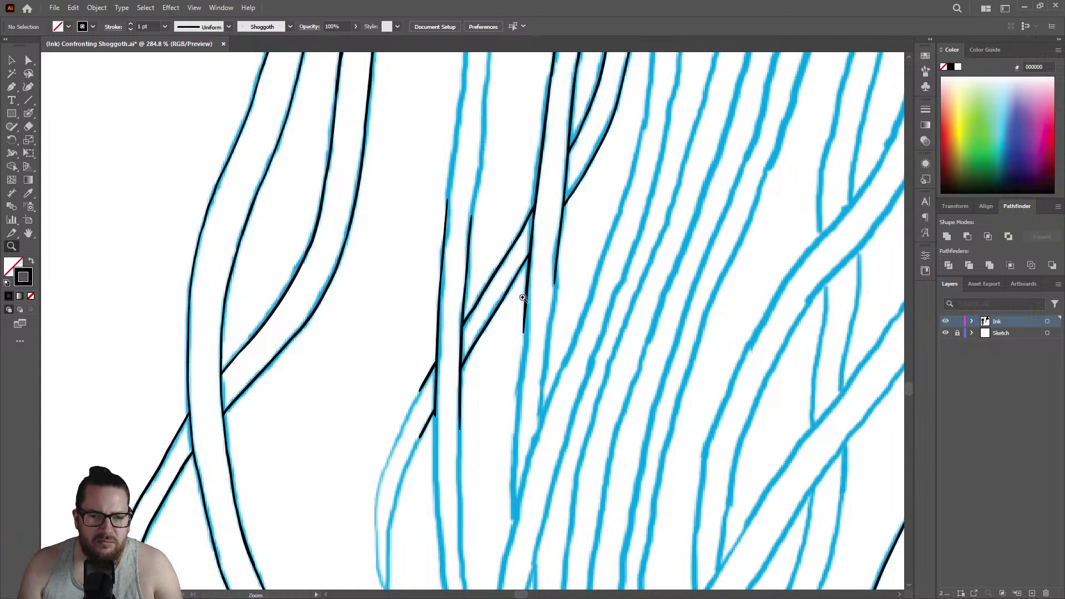
Thicken the thin spot on the left edge of the tentacle beside the central one, above the crossing tentacle, with the Blob Brush.
drag(551, 333, 554, 244)
mouse_move(473, 363)
mouse_down()
mouse_move(475, 304)
mouse_move(623, 250)
mouse_up()
key(shift+b)
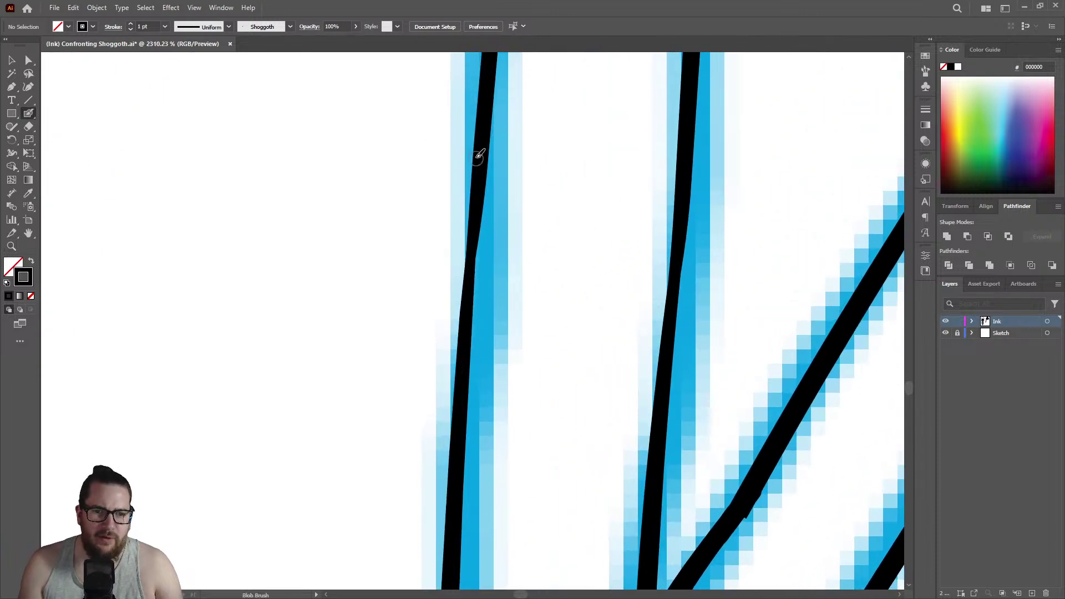
drag(472, 271, 469, 311)
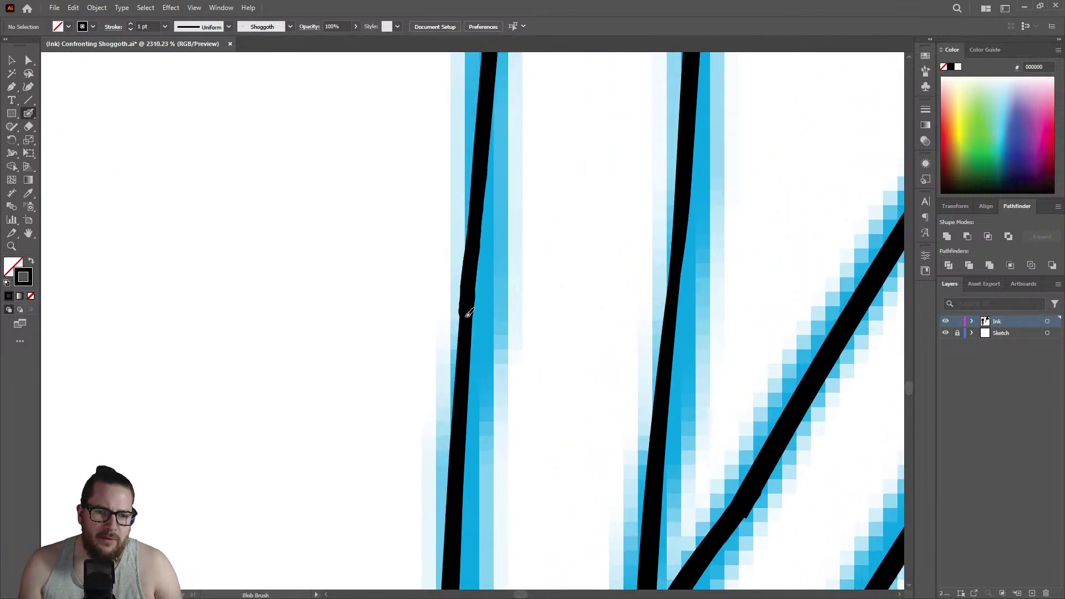
drag(466, 353, 449, 357)
Ink the same tentacle's right and left edges downward from their upper ends, below the diagonal crossing tentacle.
key(z)
mouse_move(542, 299)
mouse_down()
mouse_move(309, 393)
mouse_move(409, 371)
mouse_move(463, 222)
mouse_up()
drag(514, 144, 547, 216)
key(shift+b)
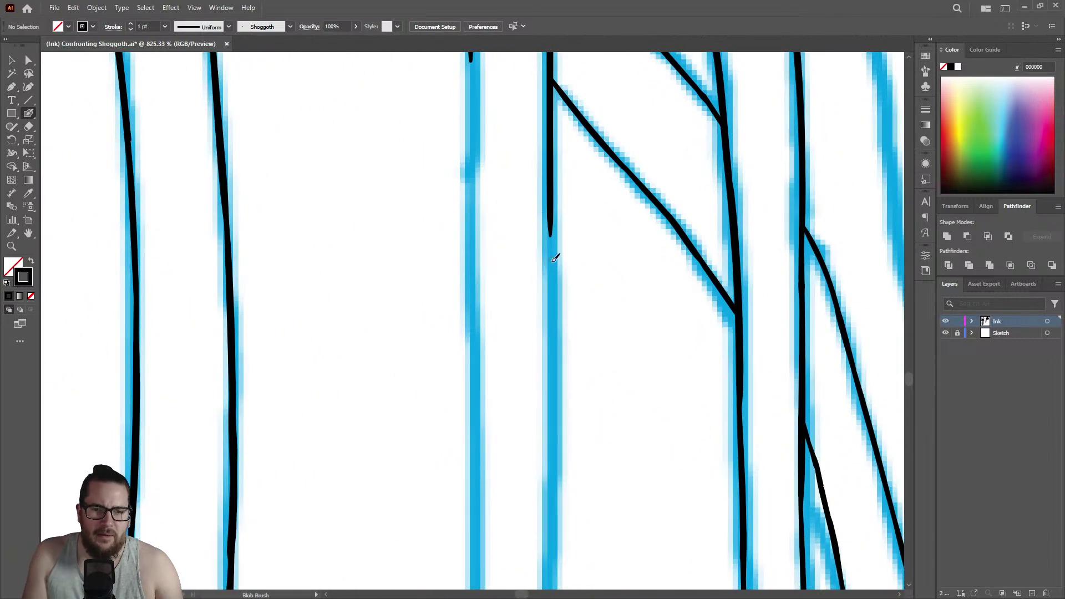
drag(553, 268, 553, 524)
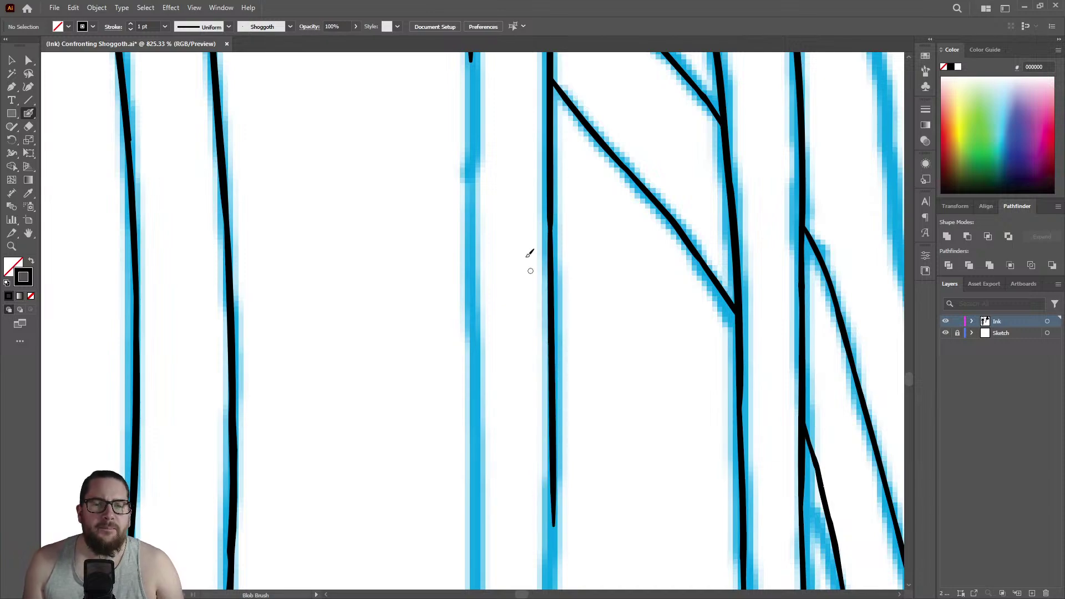
key(z)
mouse_move(499, 220)
mouse_down()
mouse_move(475, 114)
mouse_move(555, 120)
mouse_up()
key(shift+b)
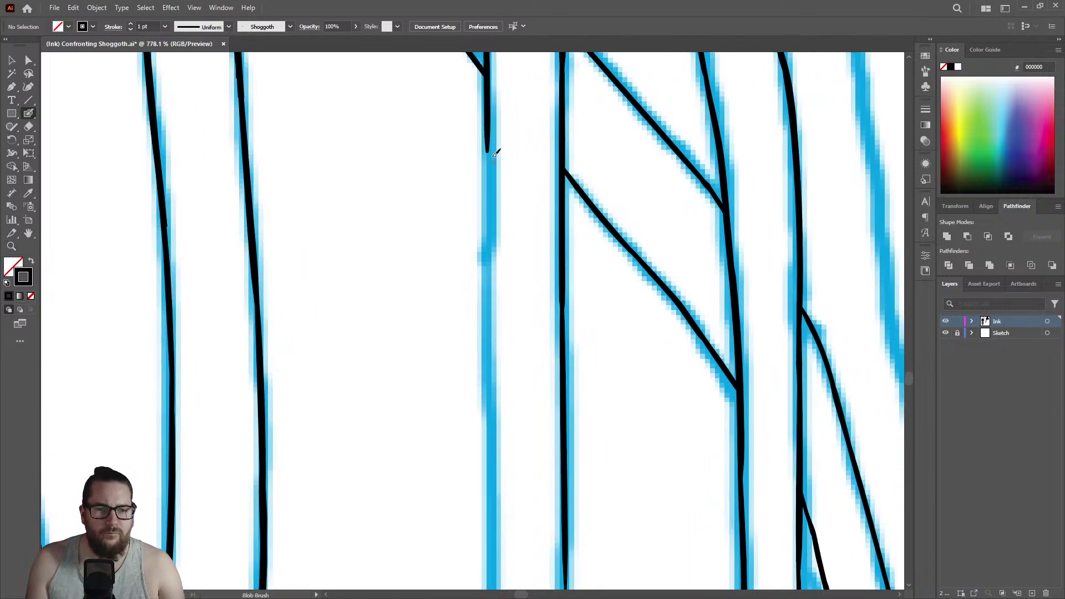
drag(489, 149, 490, 432)
Extend the tentacle's right edge further down the sketch and touch up the new line with the Eraser.
key(z)
mouse_move(519, 371)
mouse_down()
mouse_move(485, 278)
mouse_move(554, 388)
mouse_move(706, 388)
mouse_move(797, 371)
mouse_up()
drag(602, 388, 632, 389)
key(shift+b)
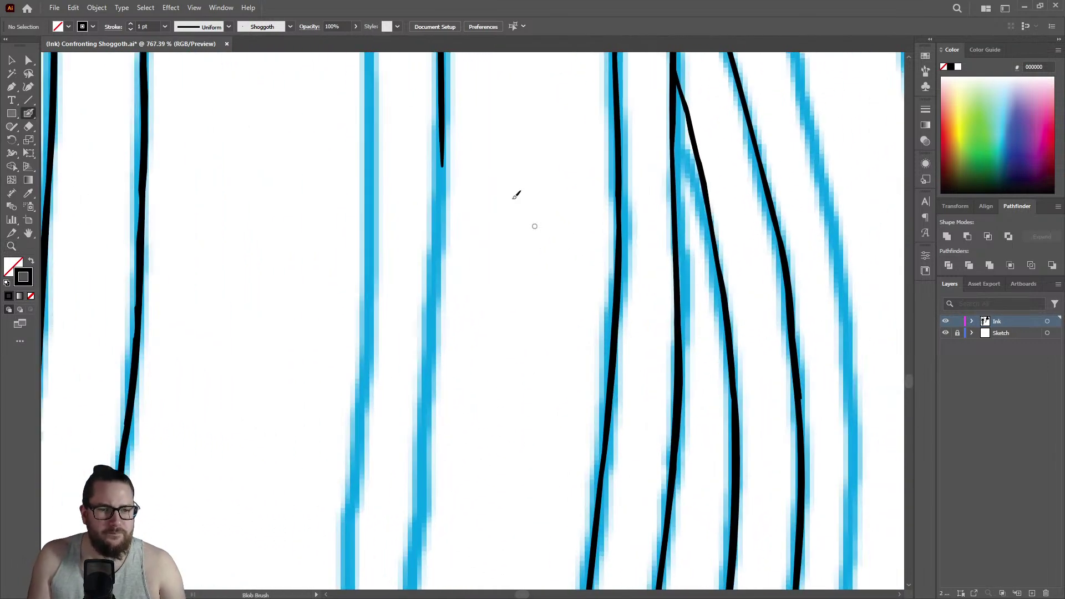
drag(444, 147, 422, 441)
key(z)
mouse_move(483, 300)
mouse_down()
mouse_move(449, 374)
mouse_move(499, 268)
mouse_up()
key(shift+e)
mouse_move(524, 348)
mouse_down()
mouse_move(534, 244)
mouse_move(350, 364)
mouse_up()
Extend the tentacle's left edge further down beside the inked right edge and refine its line with the Eraser.
key(z)
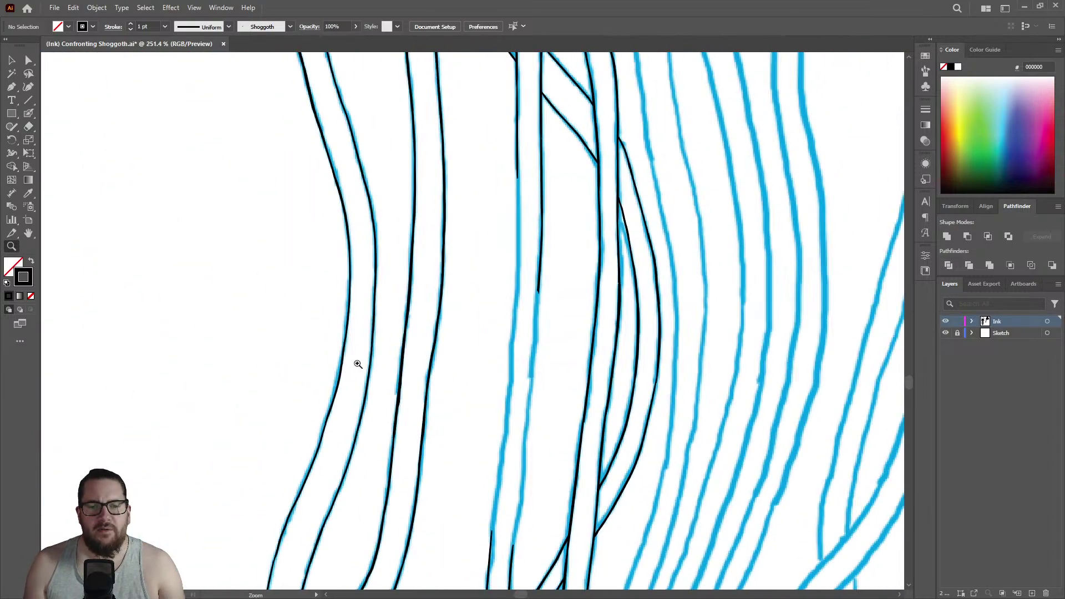
drag(504, 188, 597, 154)
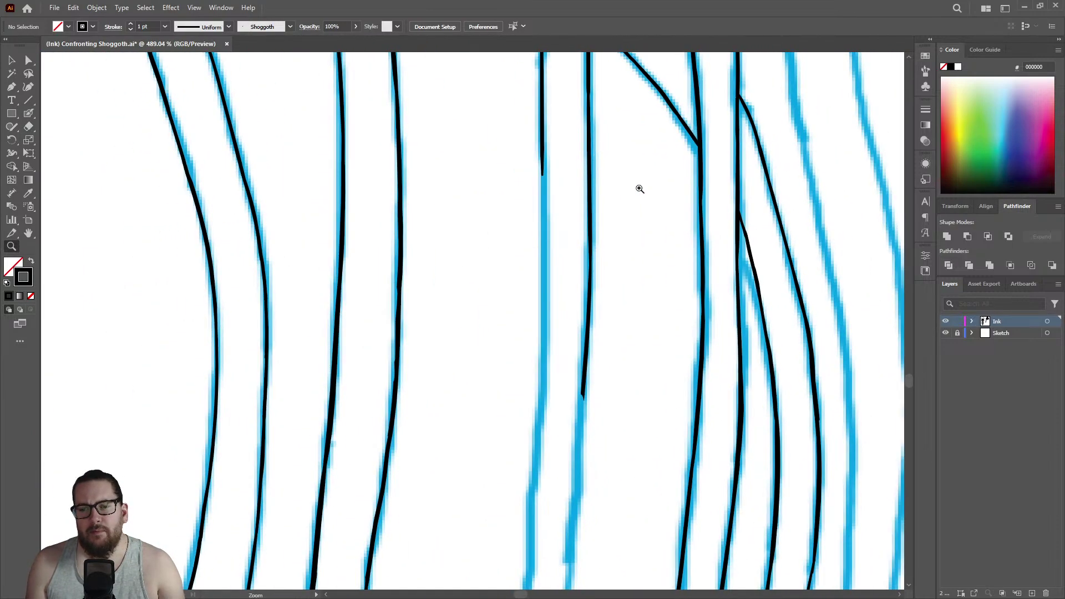
drag(640, 189, 720, 176)
key(shift+e)
drag(476, 145, 469, 508)
key(z)
mouse_move(487, 296)
mouse_down()
mouse_move(442, 245)
mouse_move(506, 369)
mouse_move(649, 335)
mouse_up()
key(shift+e)
drag(482, 265, 476, 237)
Ink both edges of the tentacle upward from their lower ends above the crossing, and thicken the right edge.
key(z)
mouse_move(571, 364)
mouse_down()
mouse_move(583, 439)
mouse_move(577, 532)
mouse_move(709, 459)
mouse_move(654, 477)
mouse_move(717, 480)
mouse_move(527, 480)
mouse_up()
key(shift+b)
drag(456, 504, 488, 223)
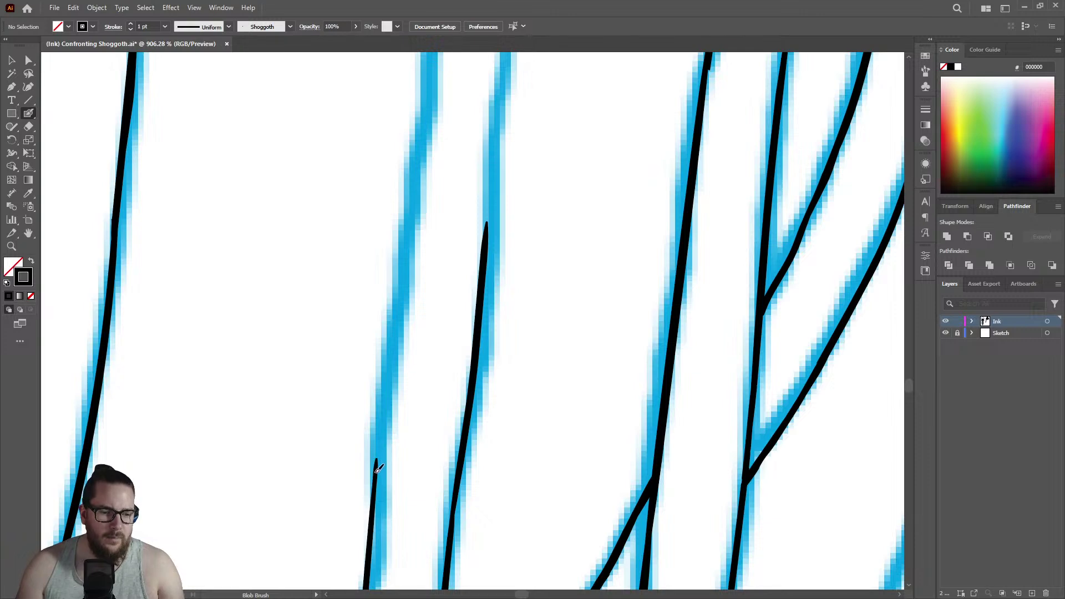
mouse_move(383, 432)
mouse_down()
mouse_move(409, 261)
mouse_move(410, 173)
mouse_up()
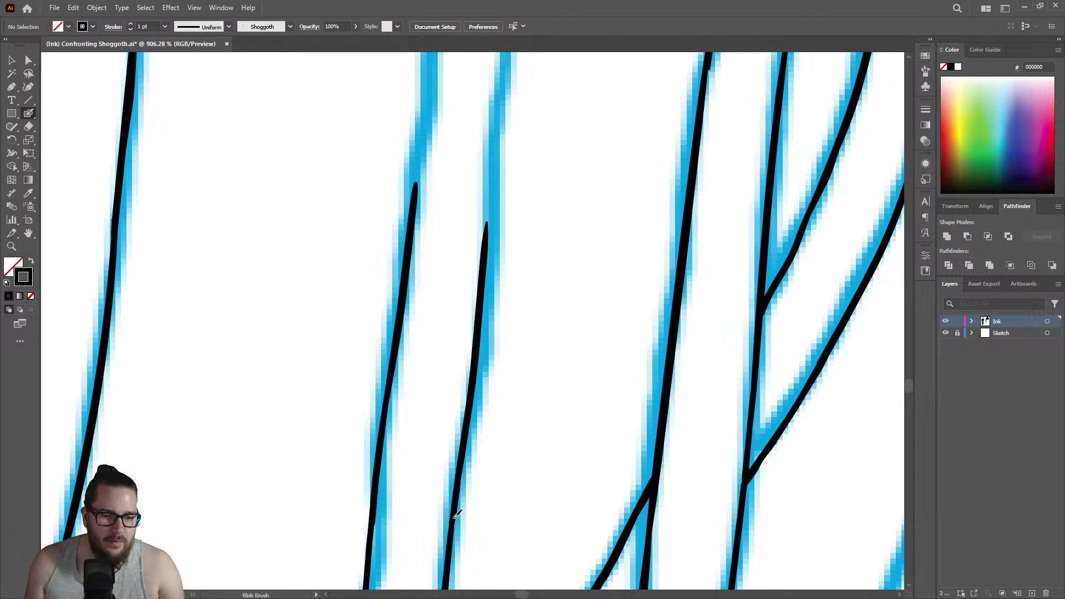
drag(472, 406, 491, 315)
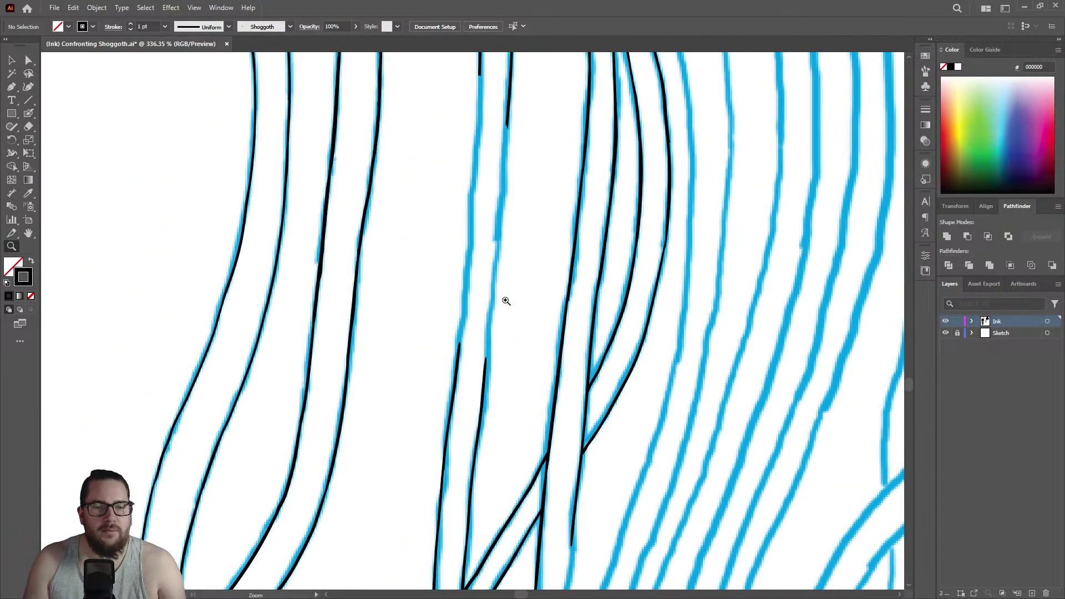
Ink the tentacle's right edge down through the remaining gap to meet its lower section.
drag(500, 134, 611, 163)
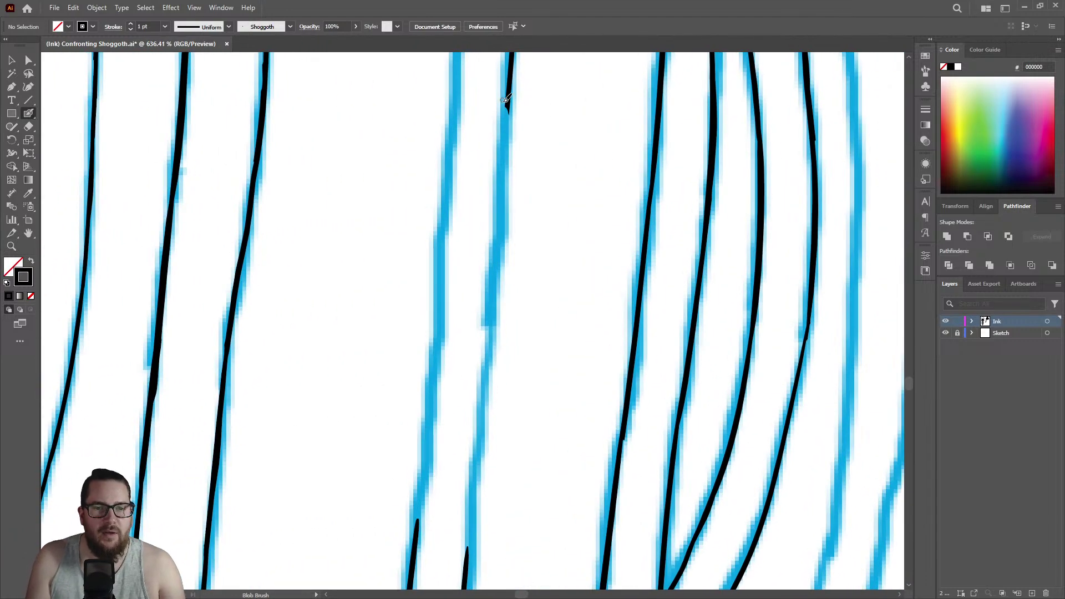
drag(503, 219, 488, 416)
key(z)
mouse_move(518, 340)
mouse_down()
mouse_move(412, 314)
mouse_move(665, 356)
mouse_move(784, 333)
mouse_up()
drag(448, 150, 411, 485)
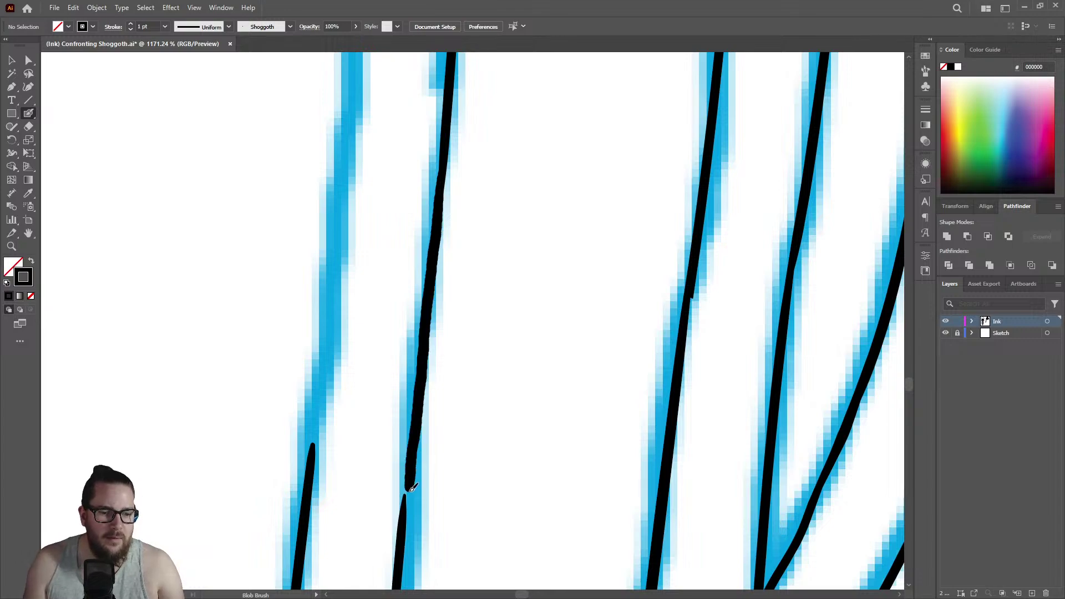
Continue the tentacle's left edge downward alongside the completed right edge, and undo the last stray stroke.
key(z)
mouse_move(436, 399)
mouse_down()
mouse_move(393, 395)
mouse_move(325, 327)
mouse_up()
drag(402, 62, 542, 138)
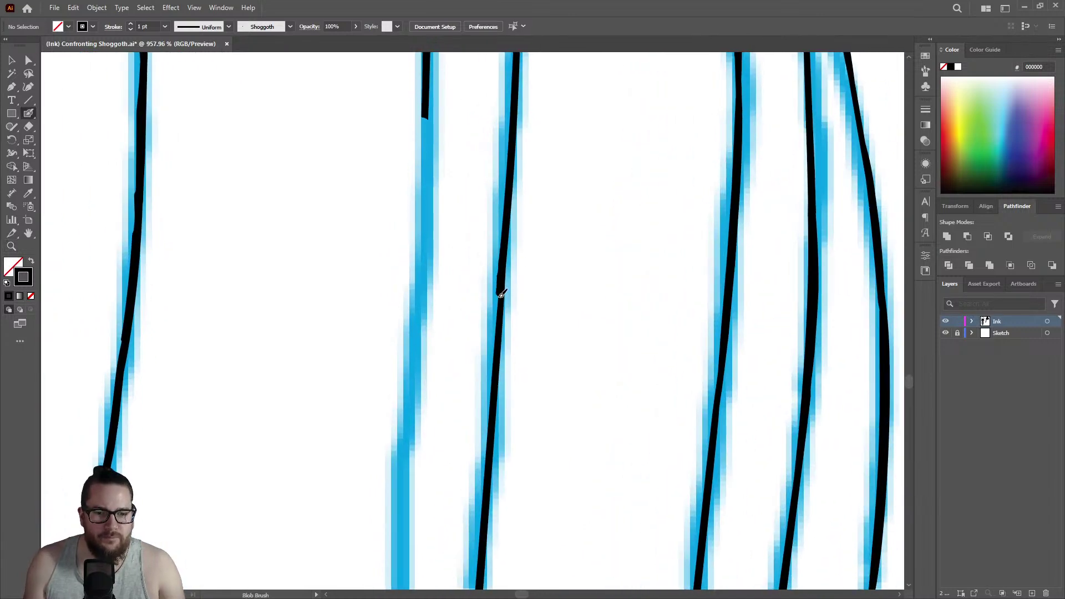
drag(427, 119, 410, 455)
key(z)
mouse_move(477, 265)
mouse_down()
mouse_move(333, 266)
mouse_move(500, 418)
mouse_move(459, 487)
mouse_move(661, 409)
mouse_up()
mouse_move(436, 432)
mouse_down()
mouse_move(440, 378)
mouse_move(434, 453)
mouse_up()
mouse_move(441, 399)
mouse_down()
mouse_move(455, 284)
mouse_move(361, 274)
mouse_up()
key(ctrl+z)
Ink the rest of the tentacle's left edge down to join its upper and lower sections.
key(z)
drag(486, 103, 589, 150)
key(shift+b)
drag(480, 162, 456, 452)
key(z)
mouse_move(525, 309)
mouse_down()
mouse_move(475, 444)
mouse_move(627, 411)
mouse_move(688, 383)
mouse_up()
key(shift+b)
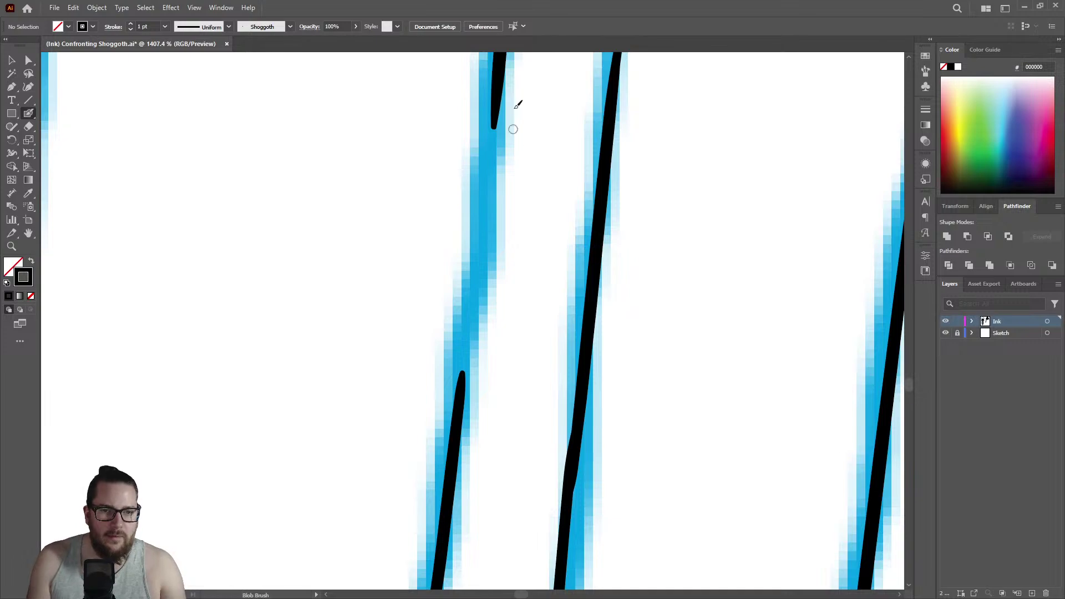
mouse_move(500, 75)
mouse_down()
mouse_move(462, 390)
mouse_move(444, 425)
mouse_up()
key(z)
drag(504, 349, 278, 364)
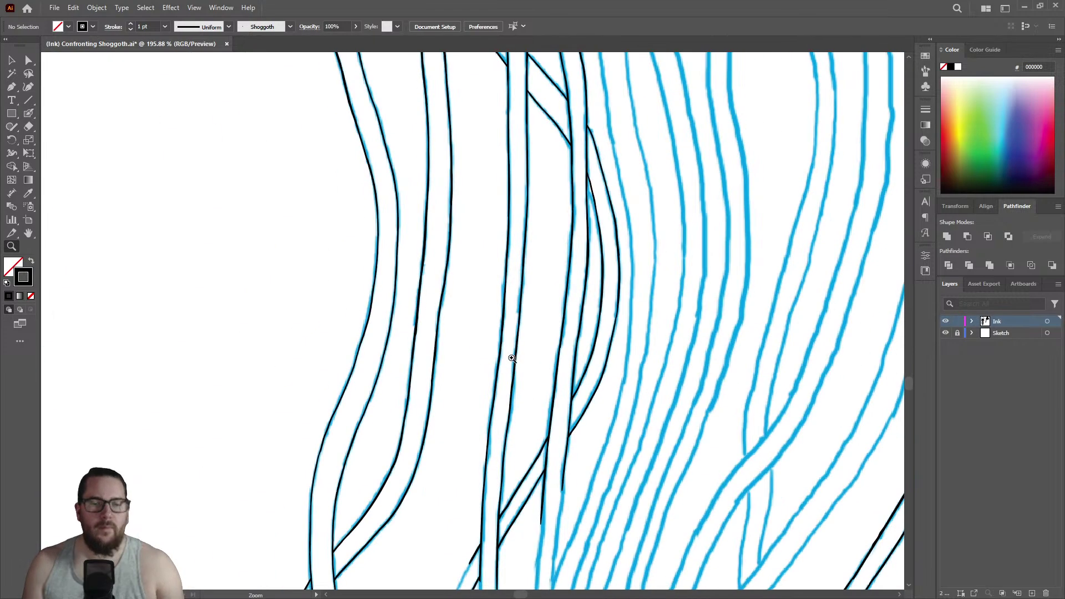
Ink the right edge of the partly inked tentacle right of centre downward, undoing and redrawing the thick first stroke.
drag(515, 361, 363, 330)
drag(528, 356, 457, 341)
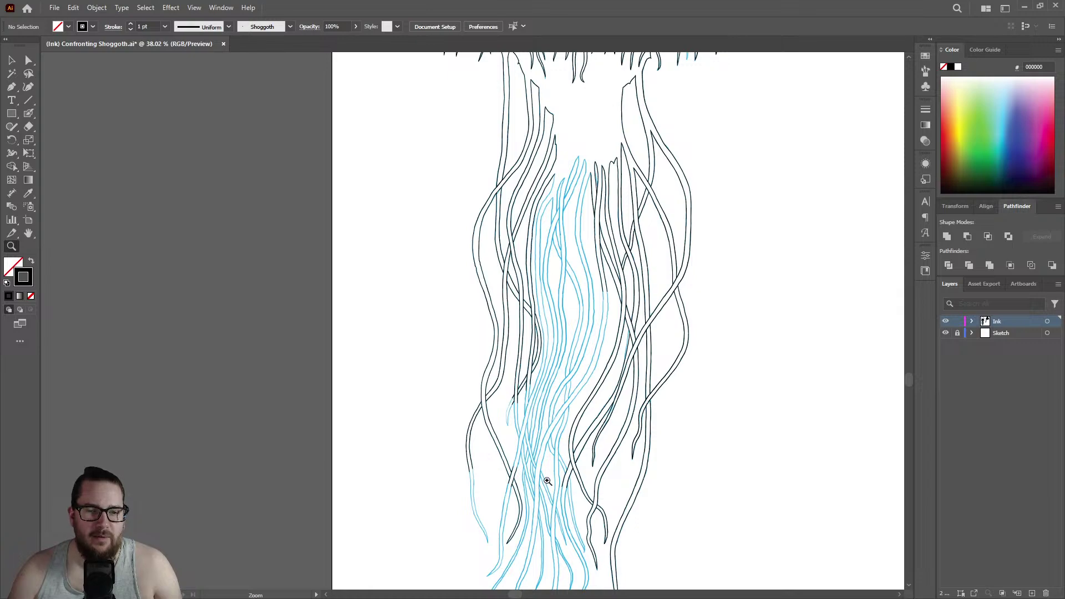
mouse_move(611, 299)
mouse_down()
mouse_move(742, 269)
mouse_move(584, 244)
mouse_move(804, 224)
mouse_up()
key(shift+b)
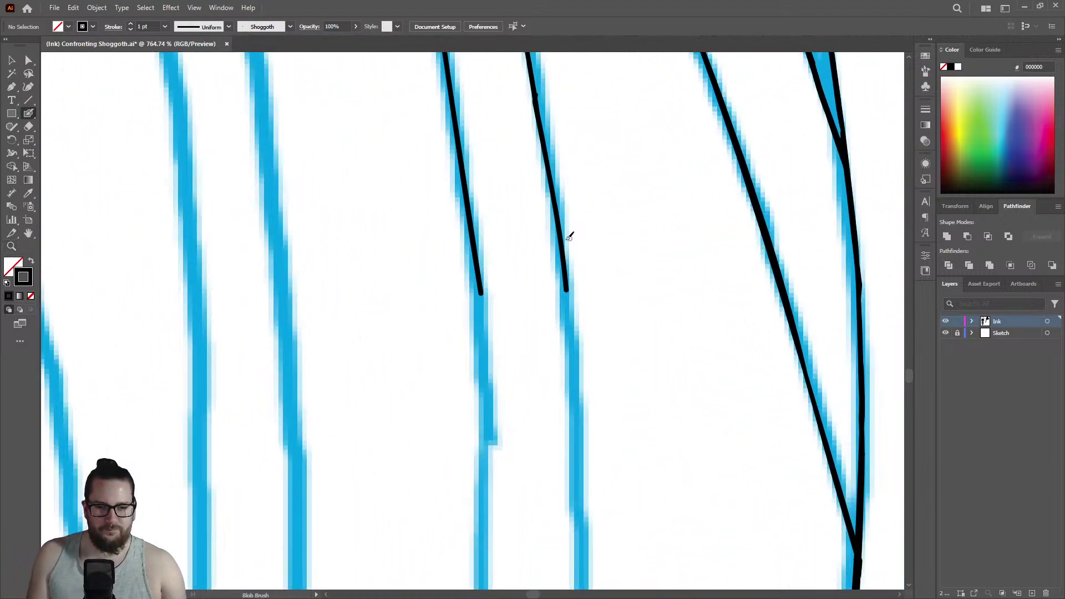
drag(566, 285, 584, 427)
key(ctrl+z)
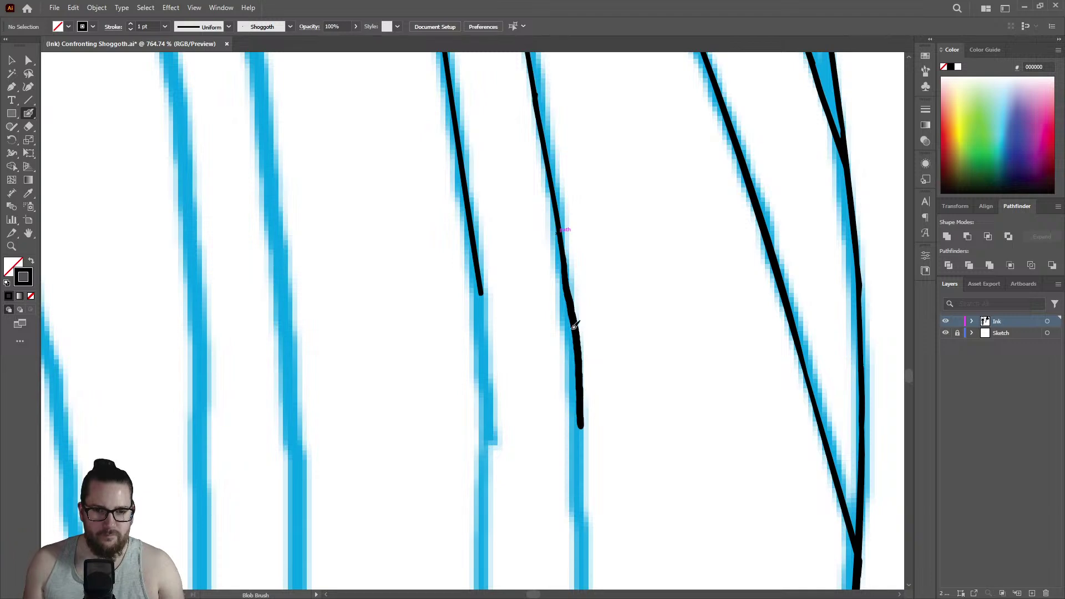
key(ctrl+z)
drag(568, 291, 577, 524)
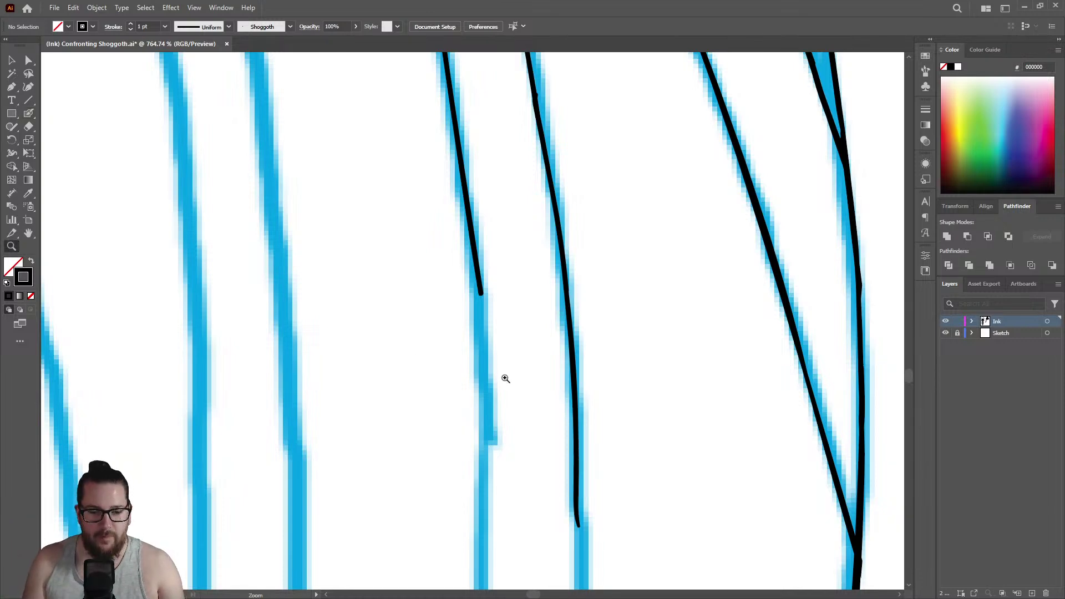
Trim the lower end of that tentacle's right edge with the Eraser and continue inking the edge downward.
key(z)
drag(496, 373, 339, 352)
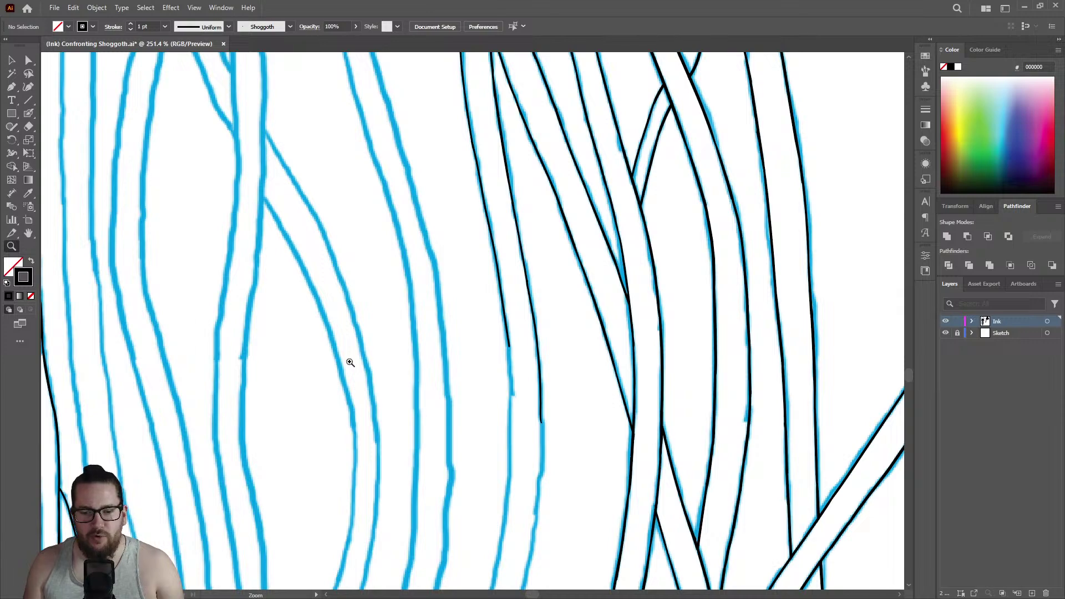
drag(561, 440, 794, 366)
key(shift+e)
mouse_move(555, 315)
mouse_down()
mouse_move(550, 357)
mouse_move(544, 283)
mouse_up()
key(shift+b)
mouse_move(558, 235)
mouse_down()
mouse_move(566, 436)
mouse_move(559, 562)
mouse_up()
Ink the left edge of the tentacle right of centre downward from its inked upper part.
key(z)
drag(554, 328, 345, 309)
drag(518, 218, 653, 225)
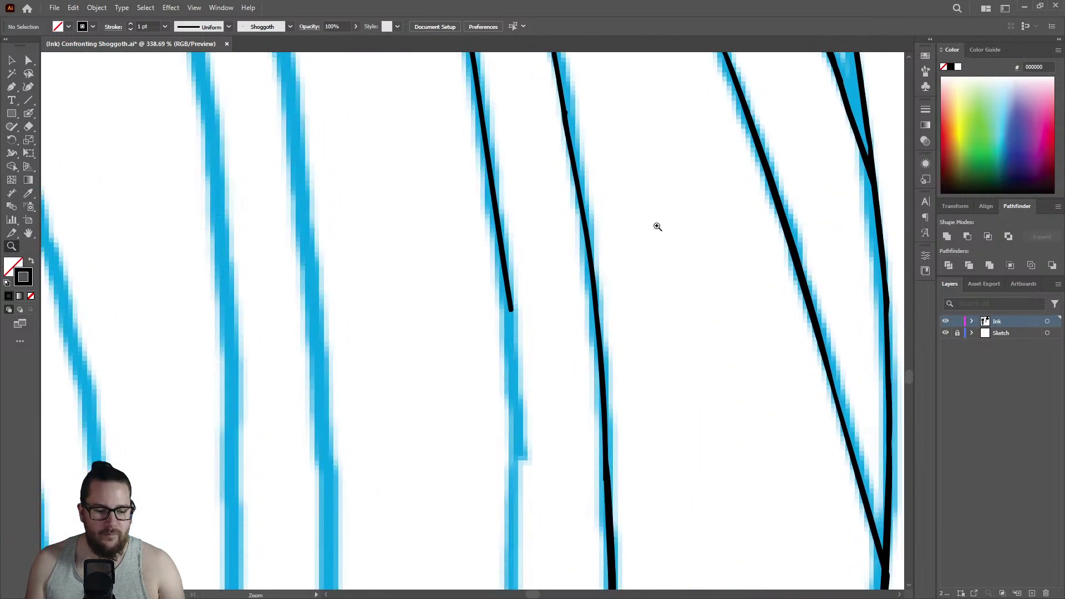
key(shift+b)
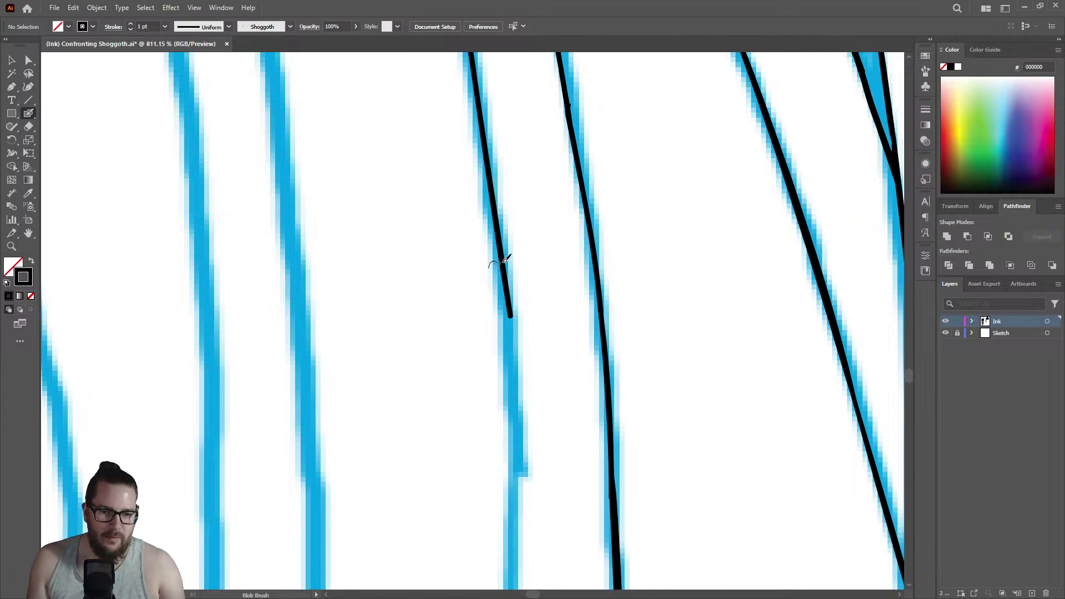
drag(503, 250, 502, 250)
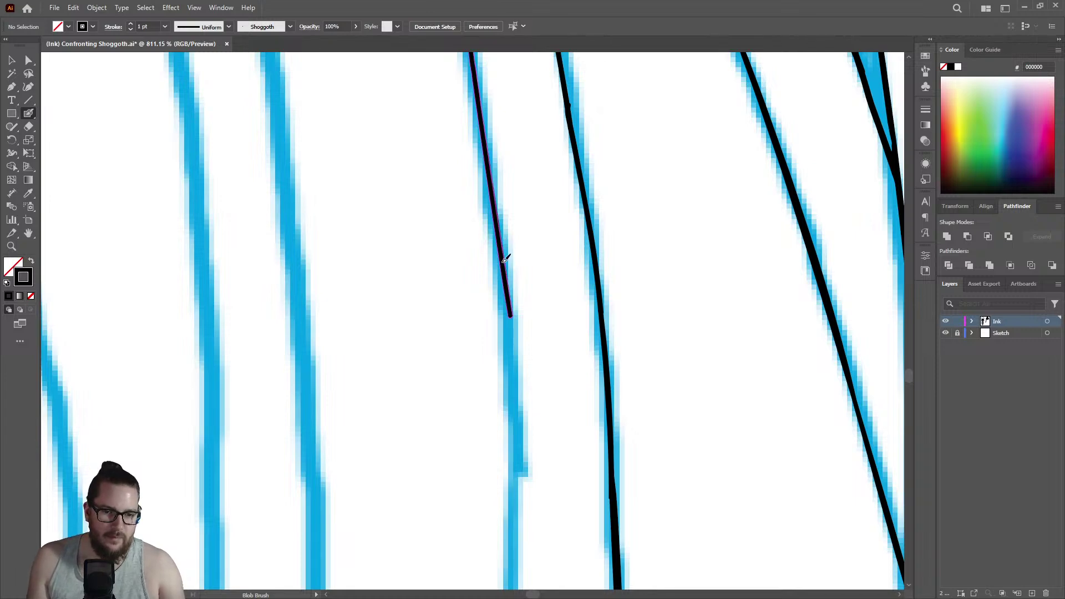
mouse_move(511, 305)
mouse_down()
mouse_move(520, 475)
mouse_move(513, 545)
mouse_up()
Extend the tentacle's left edge further down and thin its outer side with the Eraser.
key(z)
alt+click(542, 351)
alt+click(614, 471)
click(729, 446)
drag(729, 446, 820, 405)
mouse_move(453, 193)
mouse_down()
mouse_move(494, 183)
mouse_move(473, 266)
mouse_move(460, 486)
mouse_up()
key(shift+b)
key(shift+e)
drag(465, 177, 461, 125)
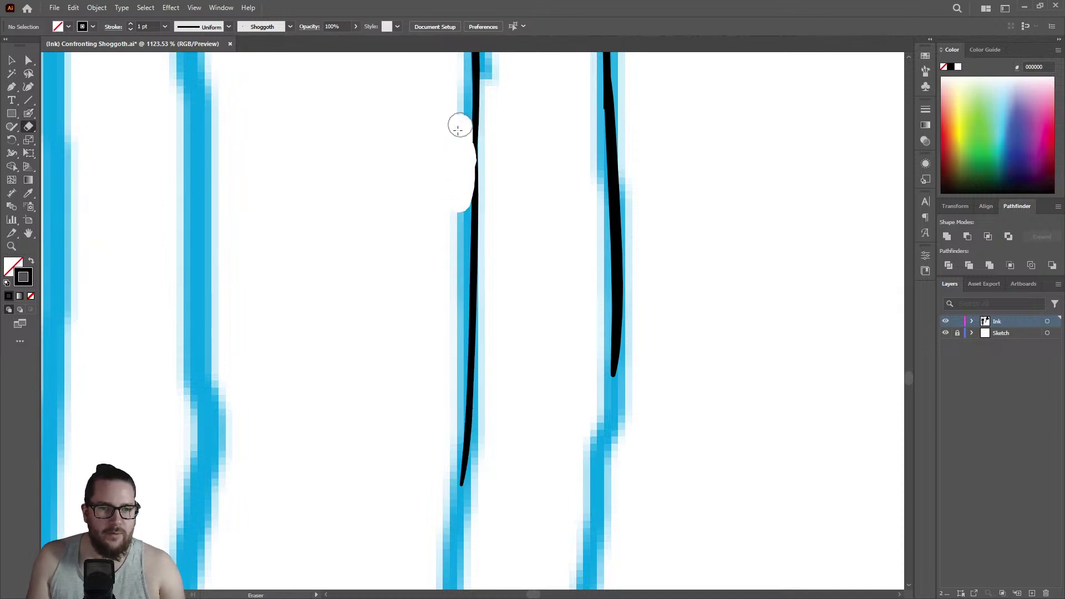
Taper the lower end of the tentacle's right edge with the Eraser and ink the edge further down past the sketch's bend.
key(shift+b)
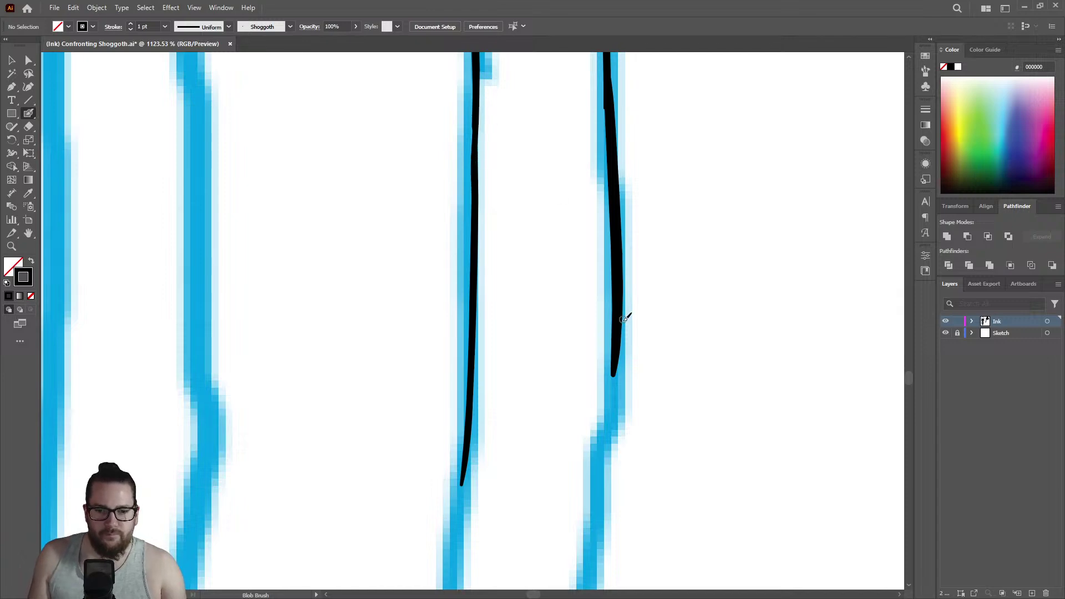
drag(617, 363, 603, 437)
key(z)
drag(619, 393, 409, 361)
drag(613, 435, 723, 395)
key(shift+e)
drag(616, 238, 609, 374)
key(shift+b)
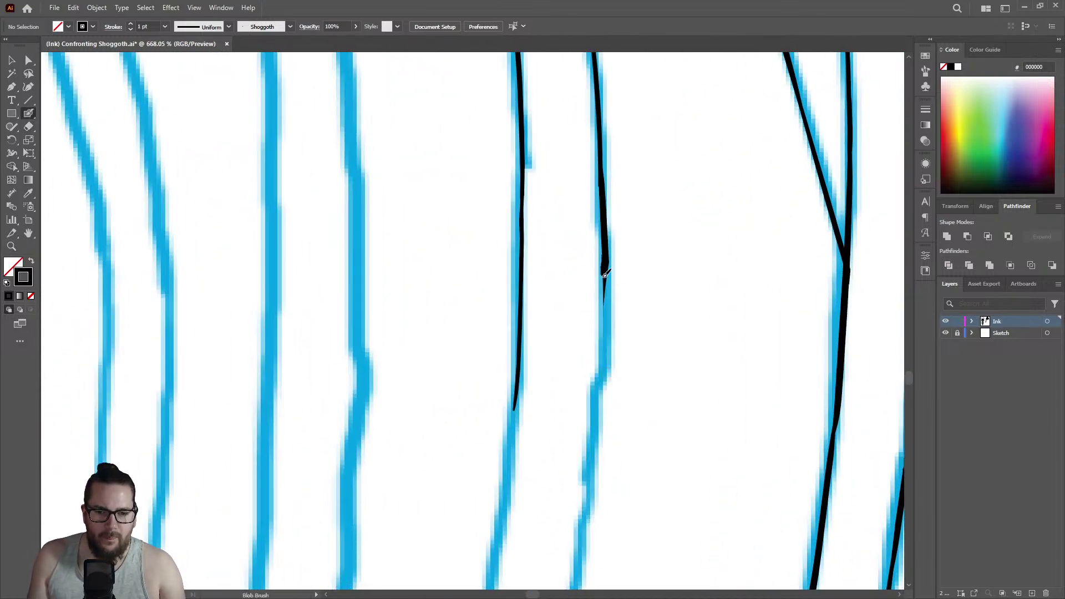
drag(604, 312, 577, 569)
Even out the right edge's thickness where its strokes join, using the Eraser and Blob Brush.
key(z)
drag(610, 255, 673, 231)
key(shift+e)
mouse_move(616, 254)
mouse_down()
mouse_move(613, 245)
mouse_move(608, 268)
mouse_move(611, 197)
mouse_up()
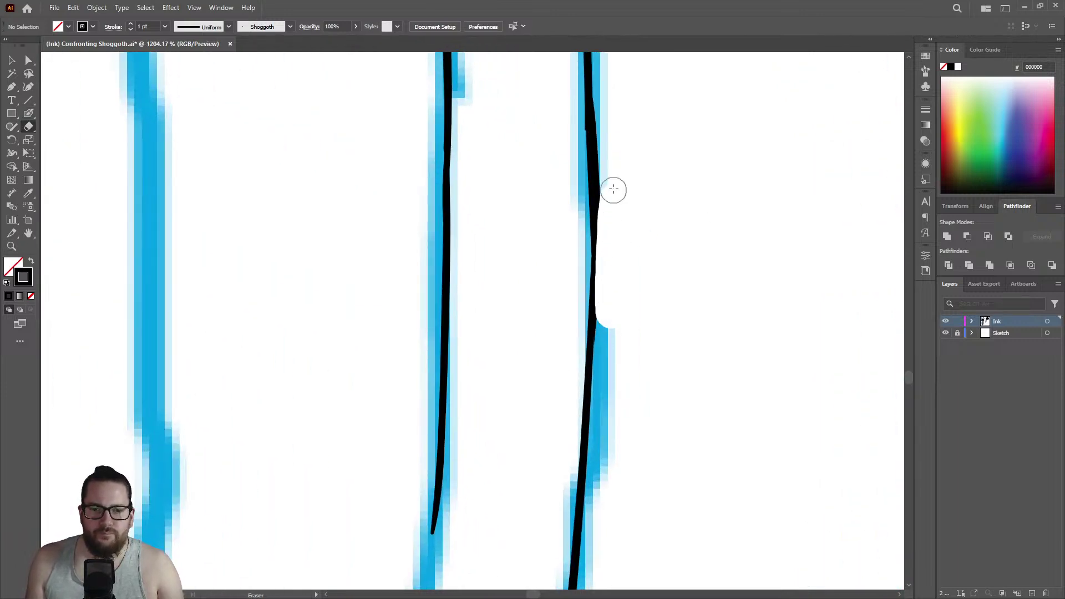
key(ctrl+z)
key(shift+b)
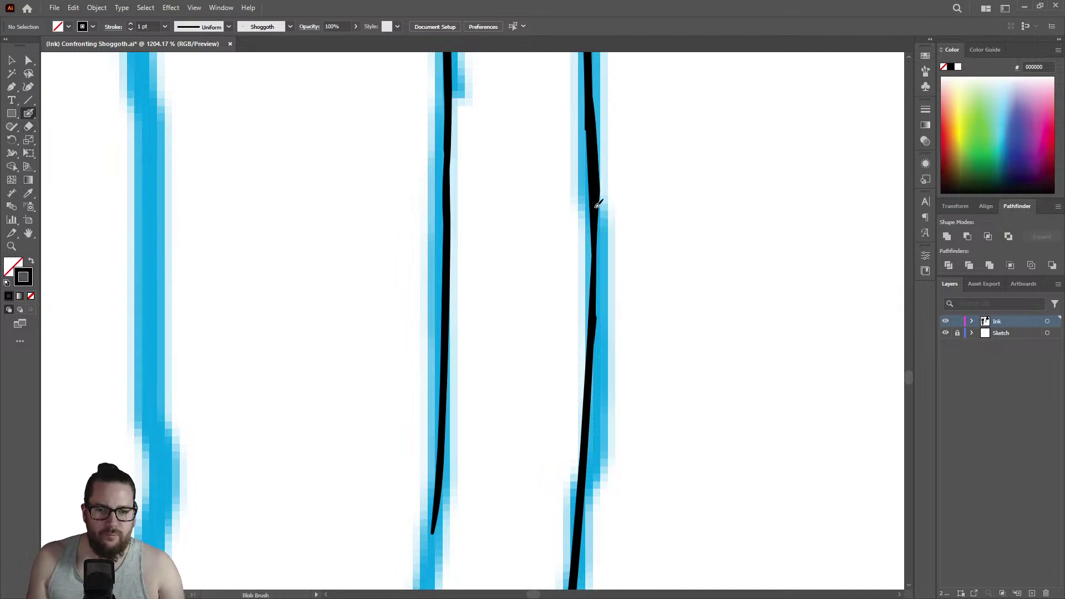
drag(593, 313, 593, 233)
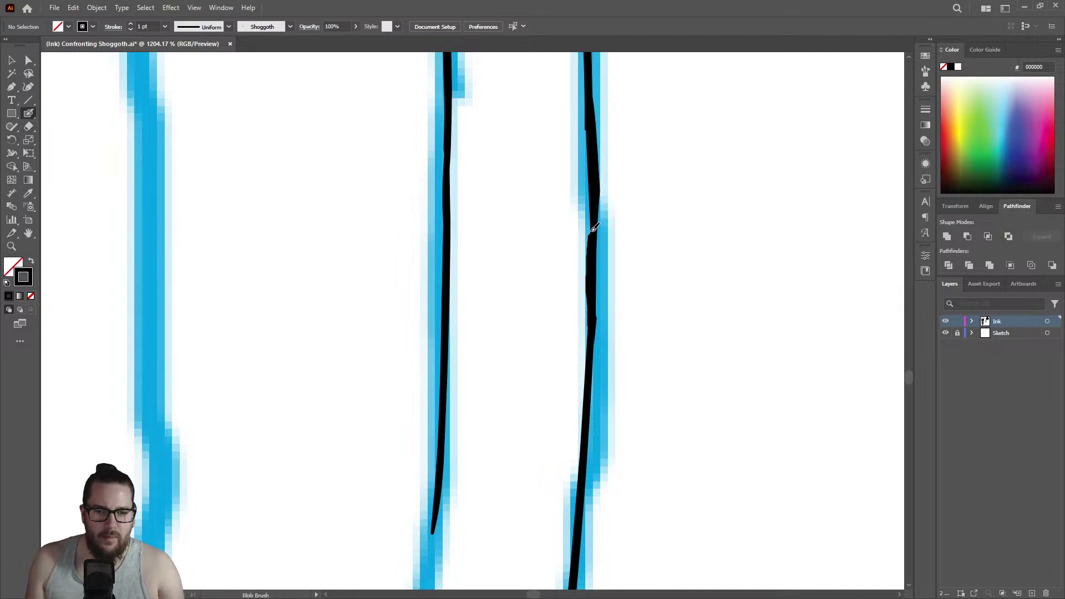
drag(600, 197, 595, 191)
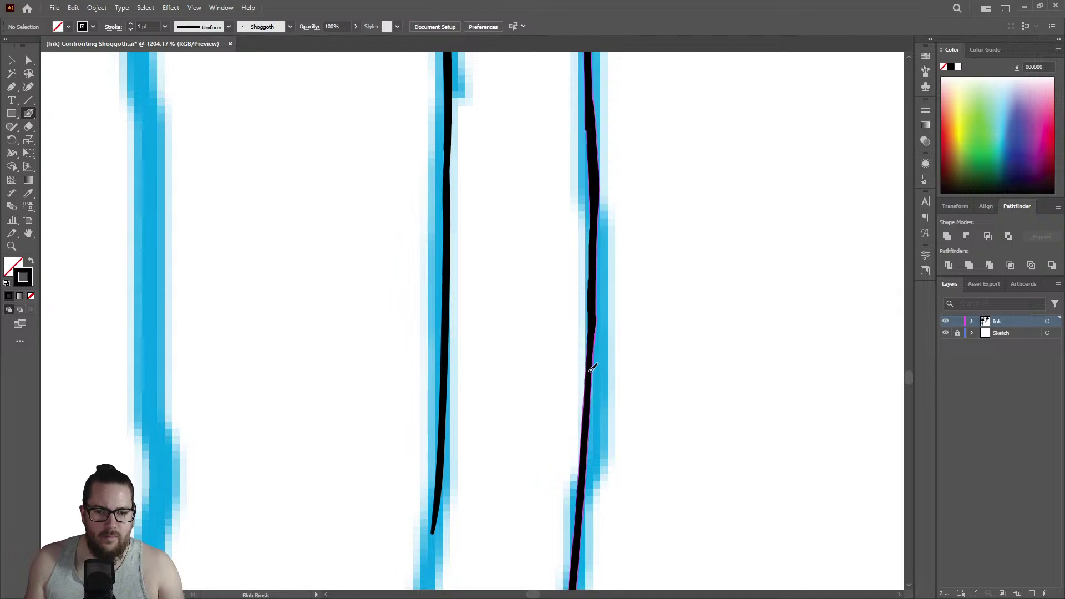
Shave the outer side of the tentacle's right edge with the Eraser to smooth the joined section.
key(z)
drag(563, 280, 418, 249)
drag(579, 201, 746, 237)
key(shift+e)
drag(614, 326, 618, 222)
Ink both edges of the tentacle further down along the leftward-curving sketch lines.
key(z)
drag(579, 263, 369, 248)
mouse_move(585, 409)
mouse_down()
mouse_move(613, 468)
mouse_move(619, 314)
mouse_up()
key(shift+b)
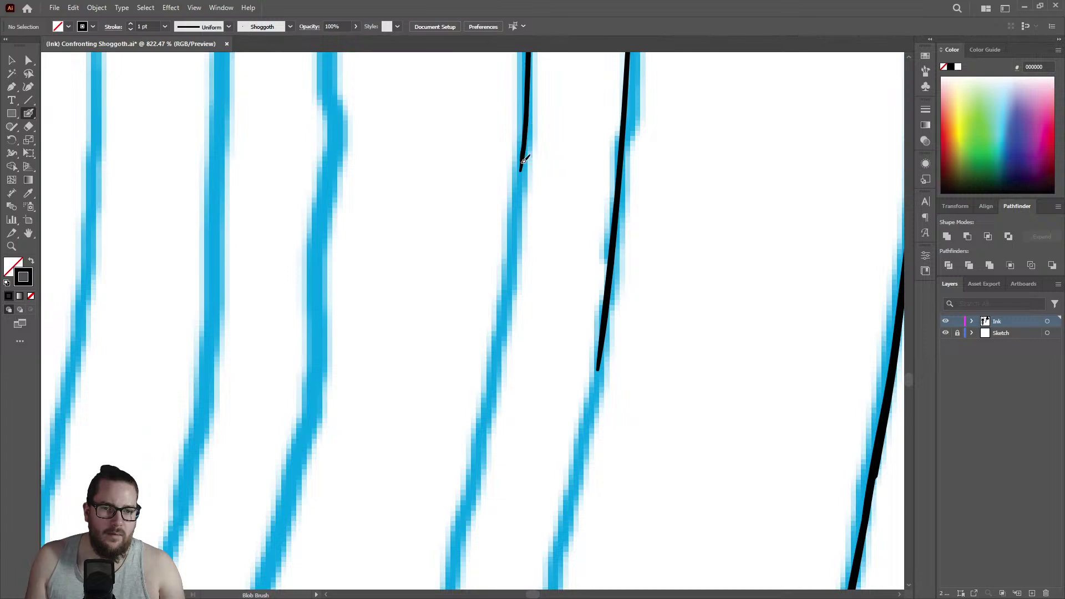
drag(518, 207, 464, 504)
drag(599, 373, 552, 580)
Trim the lower ends of both edges with the Eraser and continue inking the tentacle's right edge downward.
key(z)
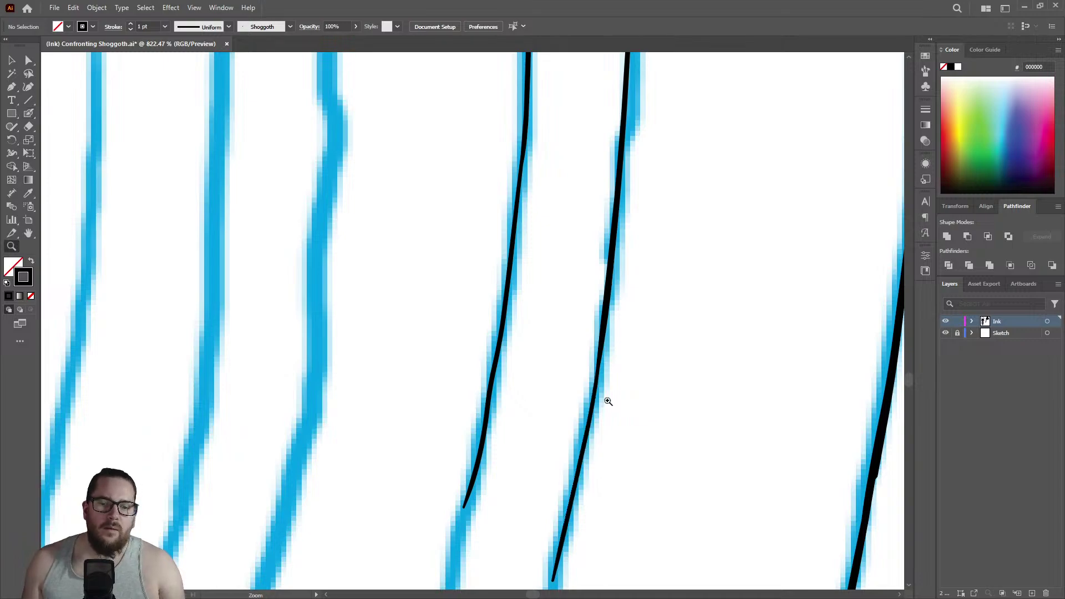
drag(607, 397, 346, 377)
drag(600, 487, 735, 415)
drag(574, 315, 654, 294)
key(shift+e)
mouse_move(571, 252)
mouse_down()
mouse_move(578, 244)
mouse_move(568, 336)
mouse_up()
mouse_move(494, 247)
mouse_down()
mouse_move(490, 238)
mouse_move(488, 255)
mouse_move(494, 231)
mouse_up()
key(shift+b)
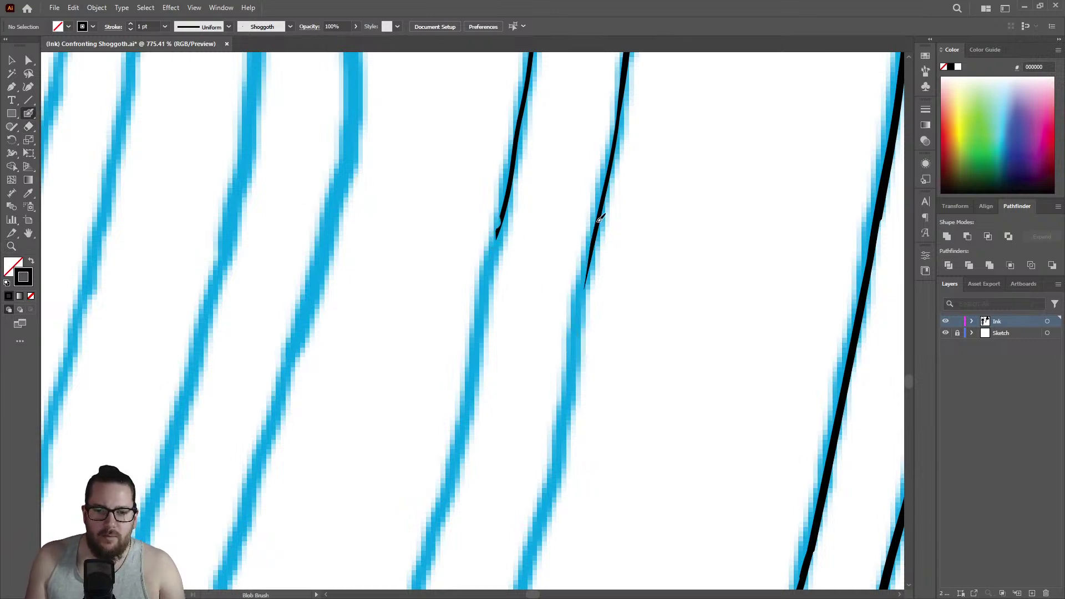
drag(591, 268, 532, 554)
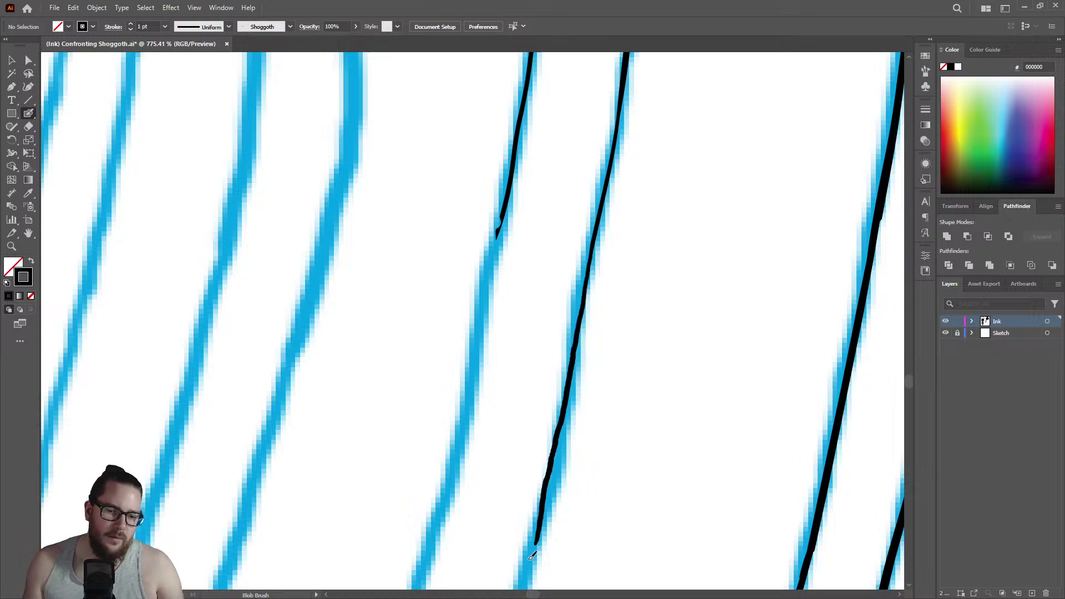
Even out the lower part of the tentacle's right edge and trim its end with the Eraser.
drag(559, 447, 561, 423)
key(z)
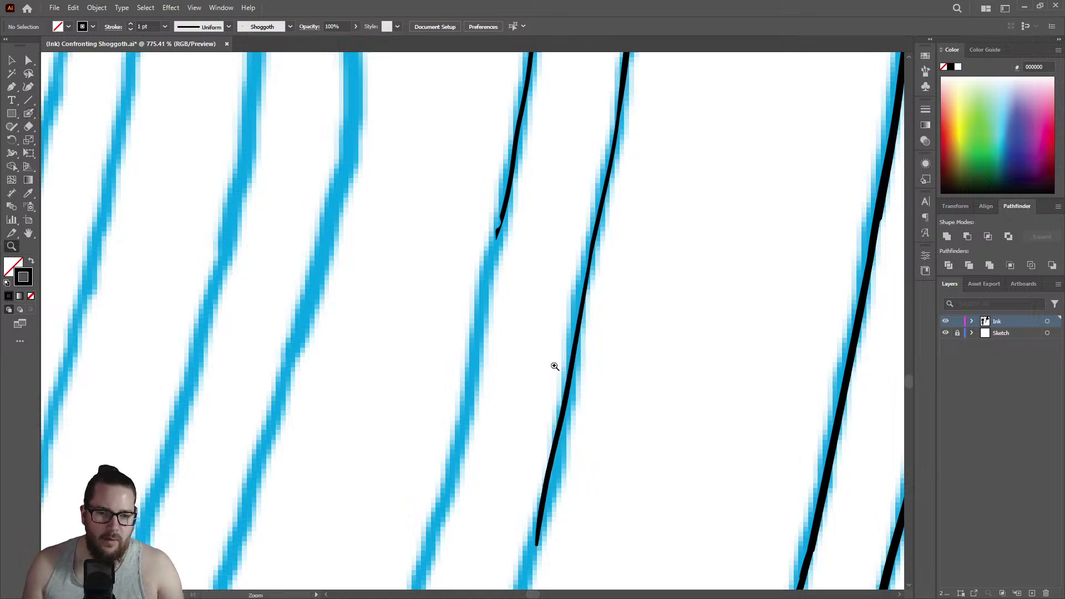
drag(551, 369, 405, 286)
mouse_move(575, 411)
mouse_down()
mouse_move(641, 392)
mouse_move(630, 374)
mouse_up()
key(shift+e)
drag(545, 369, 548, 363)
Ink both edges of the tentacle further down along the blue sketch with the Blob Brush, left edge first.
key(shift+b)
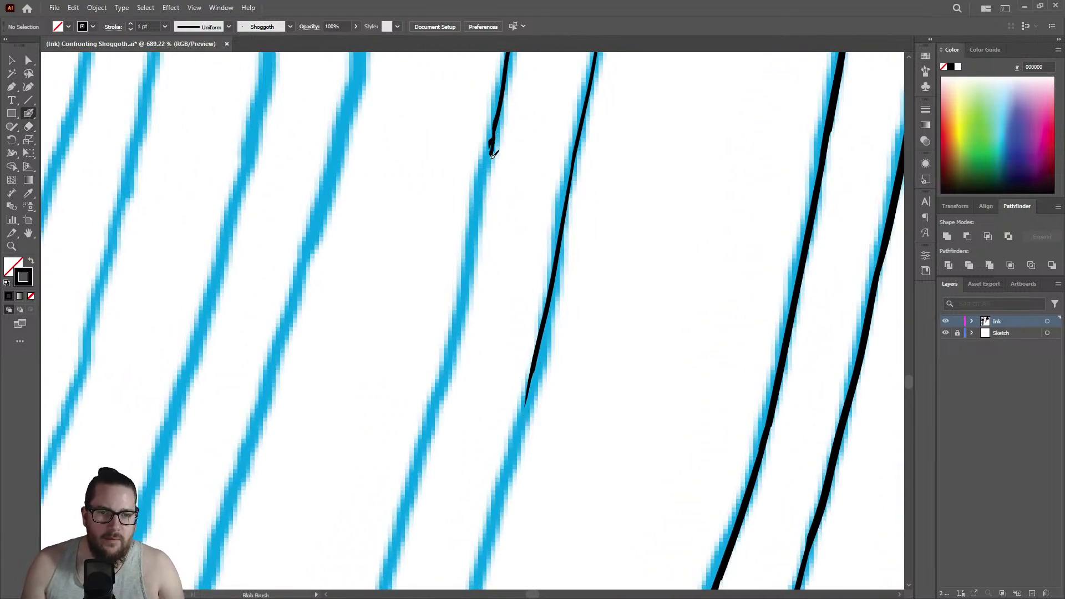
mouse_move(489, 173)
mouse_down()
mouse_move(493, 133)
mouse_move(426, 428)
mouse_up()
key(z)
drag(505, 357, 561, 327)
key(shift+b)
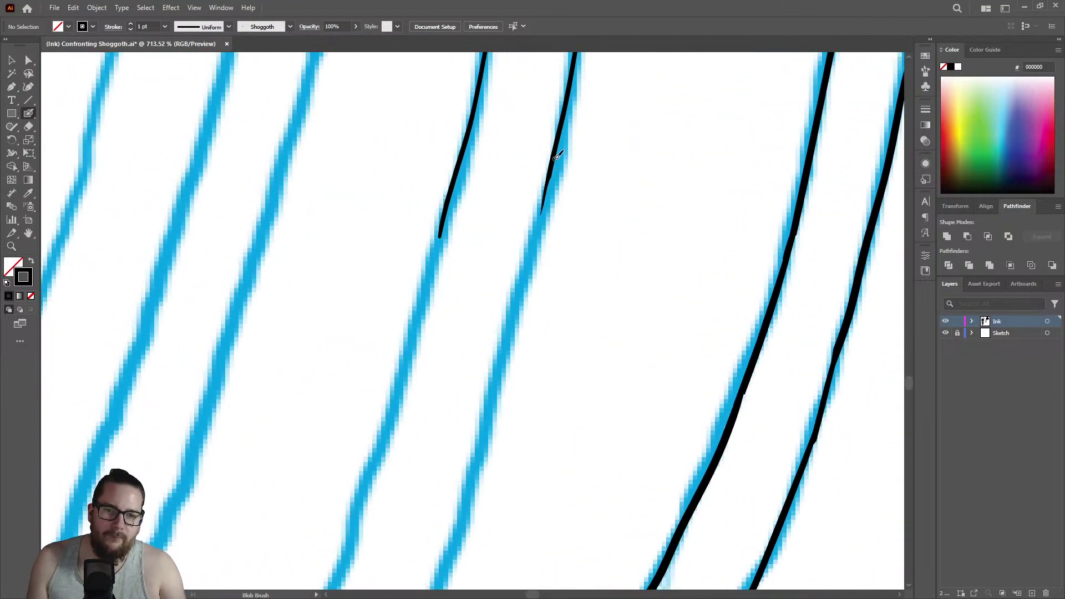
drag(551, 176, 451, 538)
Undo the last stroke on the tentacle's left edge and ink that edge further down along the sketch.
key(z)
drag(527, 333, 355, 335)
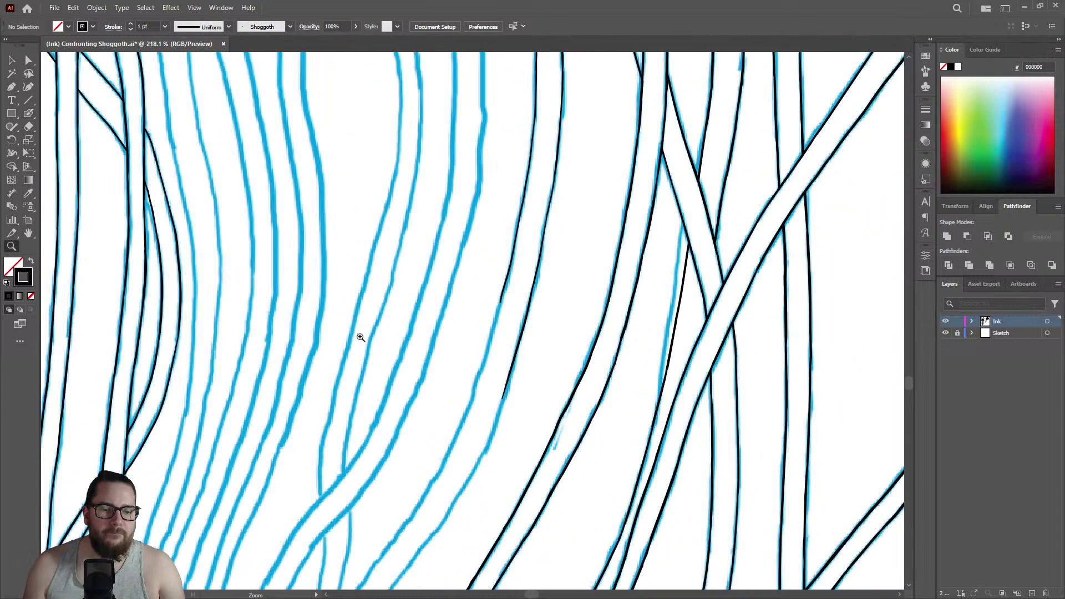
drag(449, 390, 630, 294)
key(shift+b)
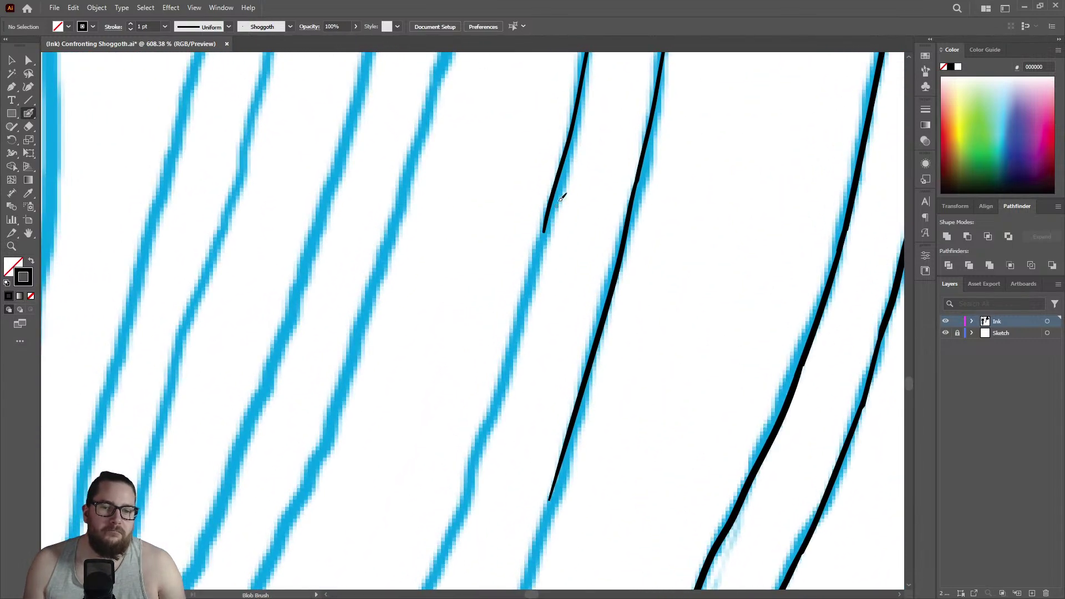
key(ctrl+z)
drag(563, 177, 560, 180)
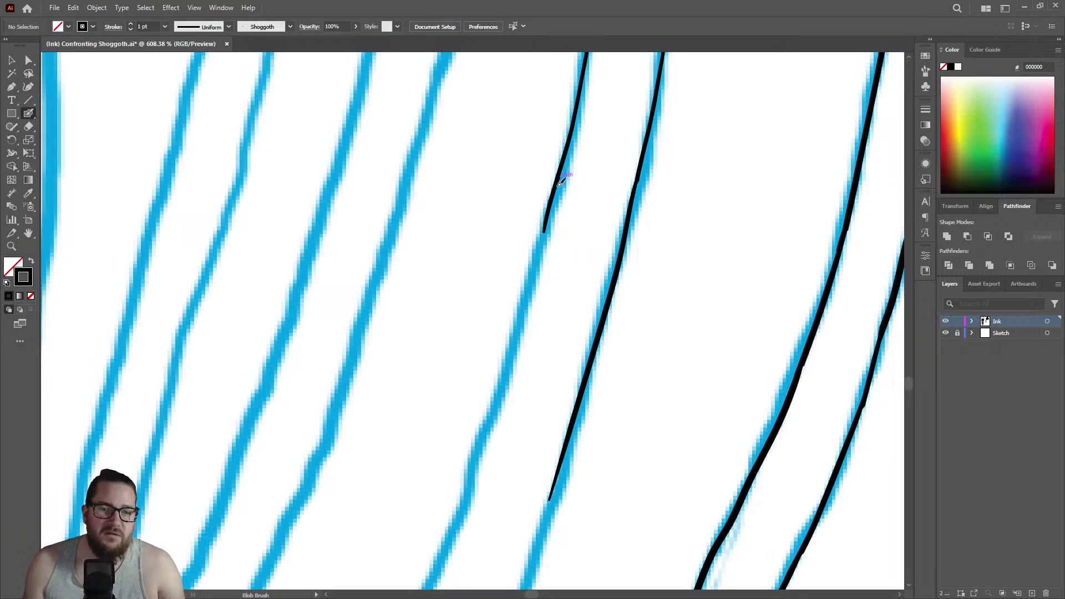
drag(545, 231, 448, 532)
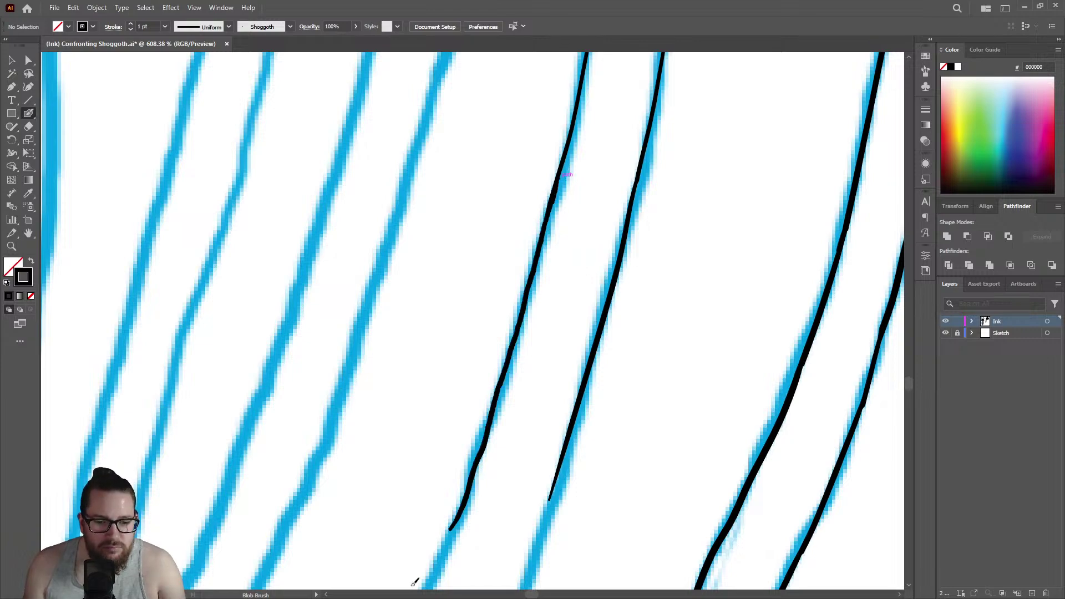
Trim the ink with the Eraser and extend the tentacle's right edge down around the bend in the sketch.
key(z)
alt+click(492, 260)
alt+click(355, 273)
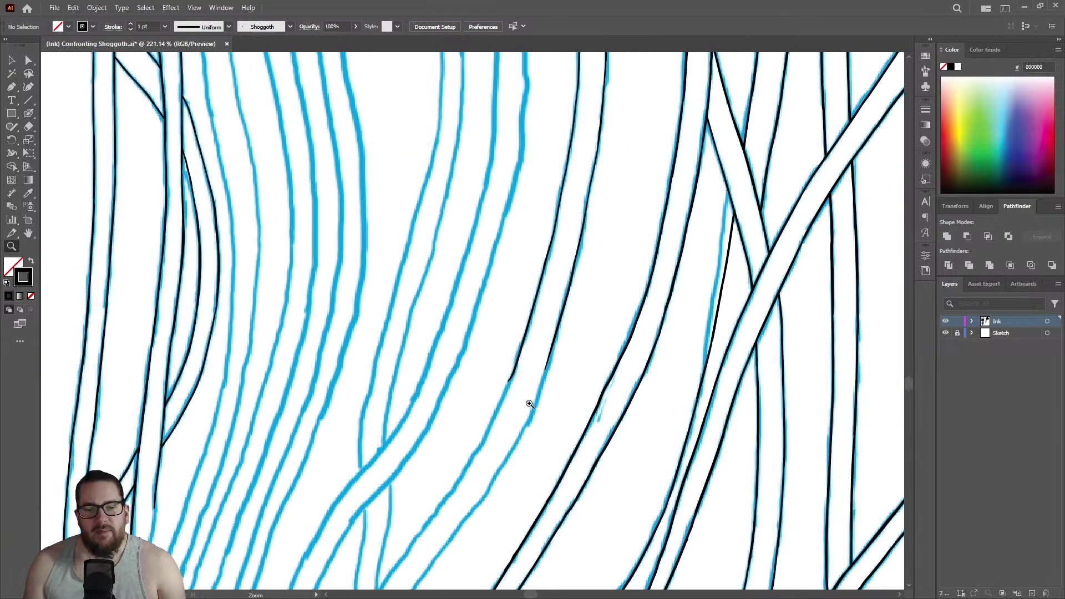
click(694, 353)
click(693, 353)
key(shift+e)
mouse_move(451, 333)
mouse_down()
mouse_move(457, 305)
mouse_move(466, 336)
mouse_up()
scroll(549, 289, down, 3)
scroll(690, 266, up, 4)
key(shift+b)
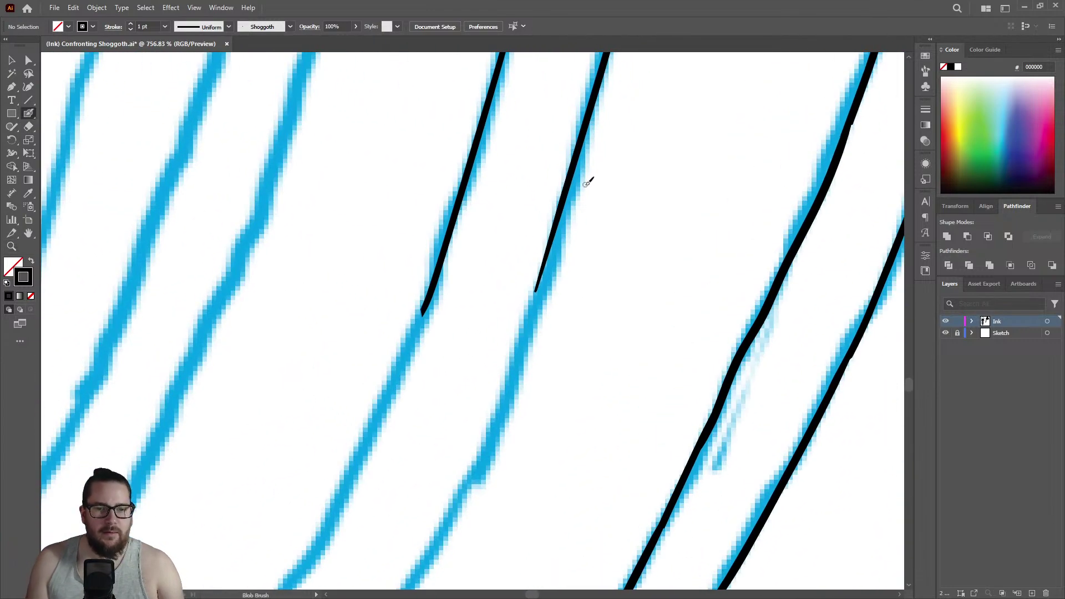
mouse_move(541, 288)
mouse_down()
mouse_move(490, 437)
mouse_move(433, 538)
mouse_up()
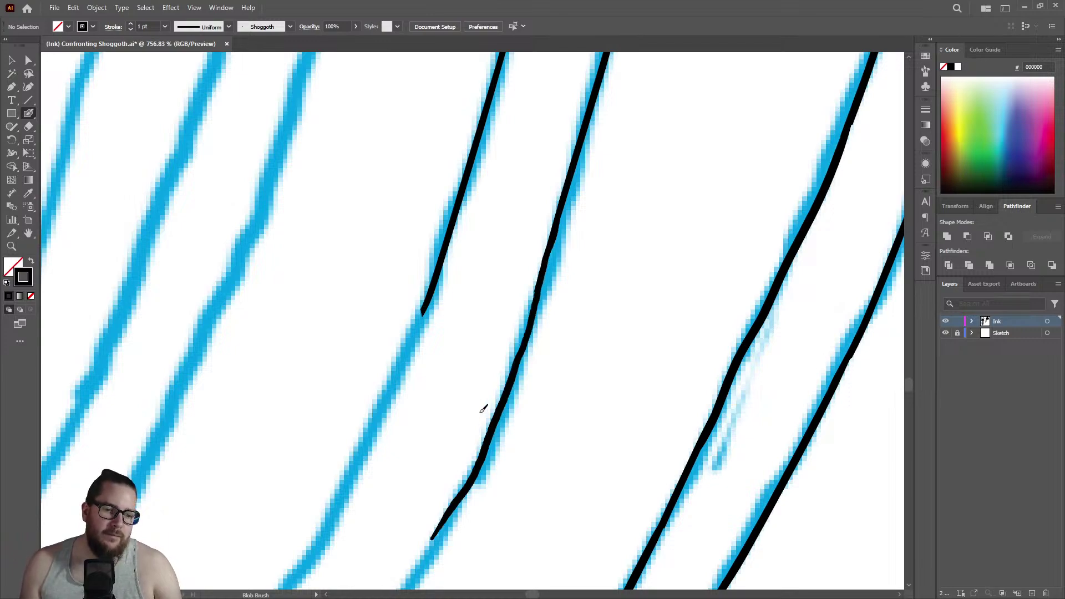
Ink the tentacle's right edge from the bend diagonally down along the leftward-sloping sketch line.
key(z)
drag(524, 329, 421, 360)
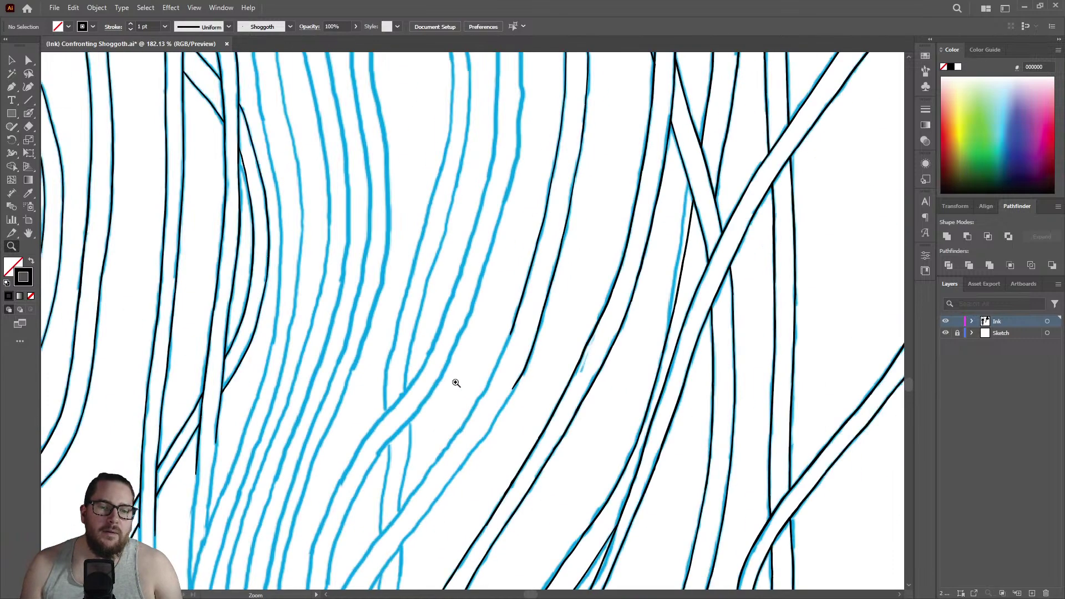
mouse_move(508, 423)
mouse_down()
mouse_move(688, 335)
mouse_move(670, 309)
mouse_up()
key(shift+b)
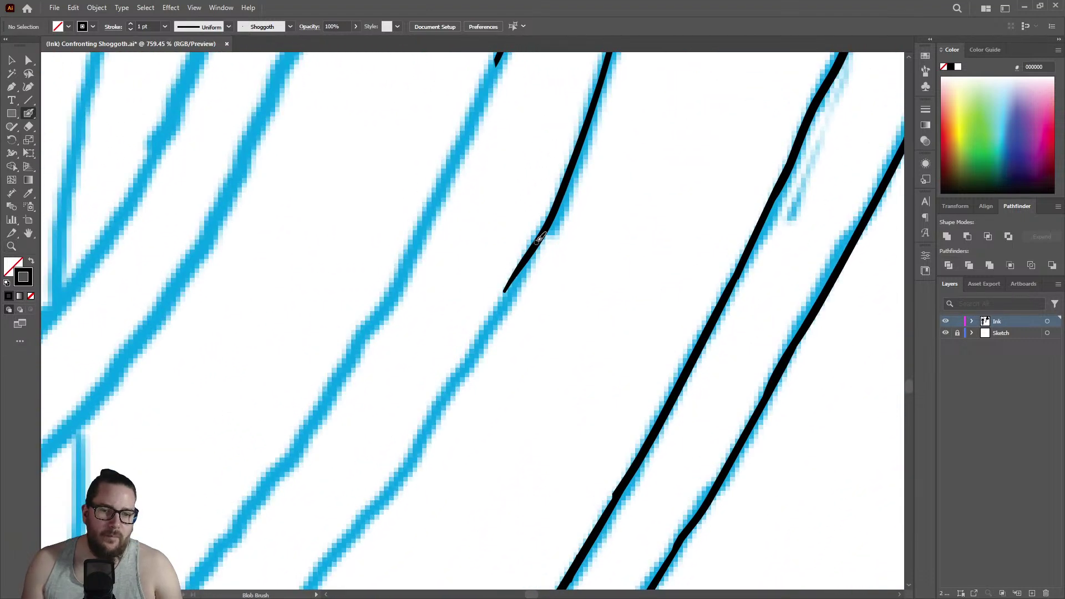
drag(527, 256, 350, 537)
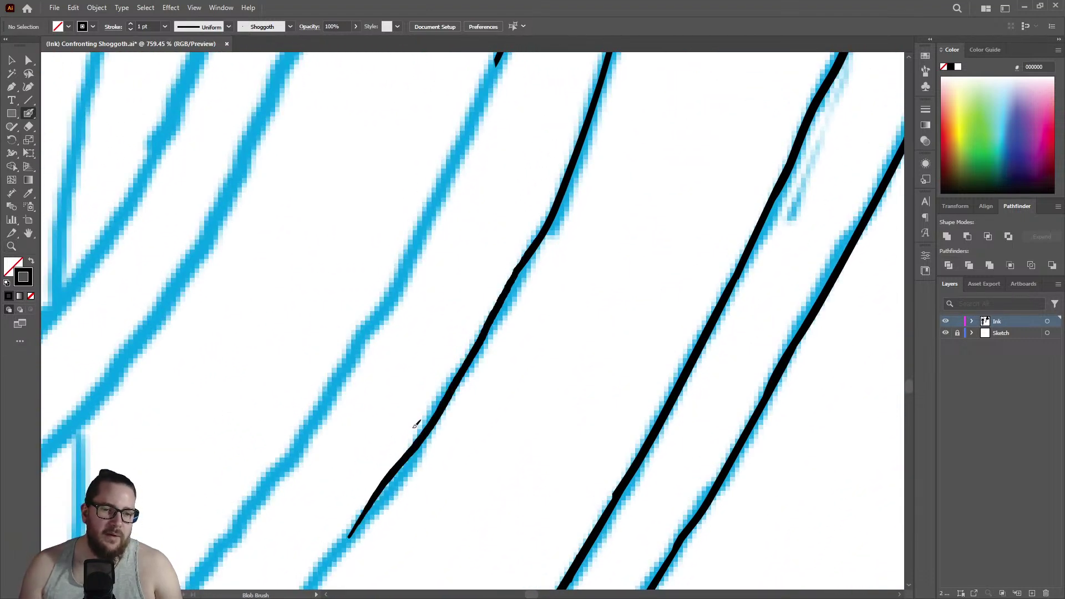
Thin the inner side of the new right-edge stroke with the Eraser and re-ink its broken parts with the Blob Brush.
key(shift+e)
mouse_move(523, 233)
mouse_down()
mouse_move(419, 409)
mouse_move(347, 501)
mouse_move(409, 430)
mouse_move(350, 525)
mouse_up()
key(ctrl+z)
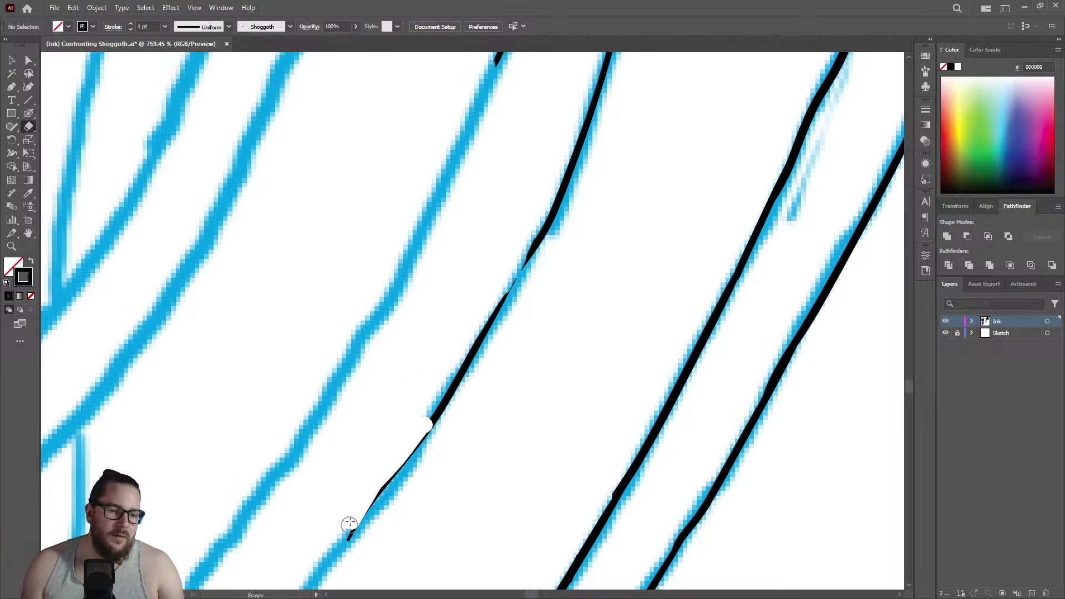
key(shift+b)
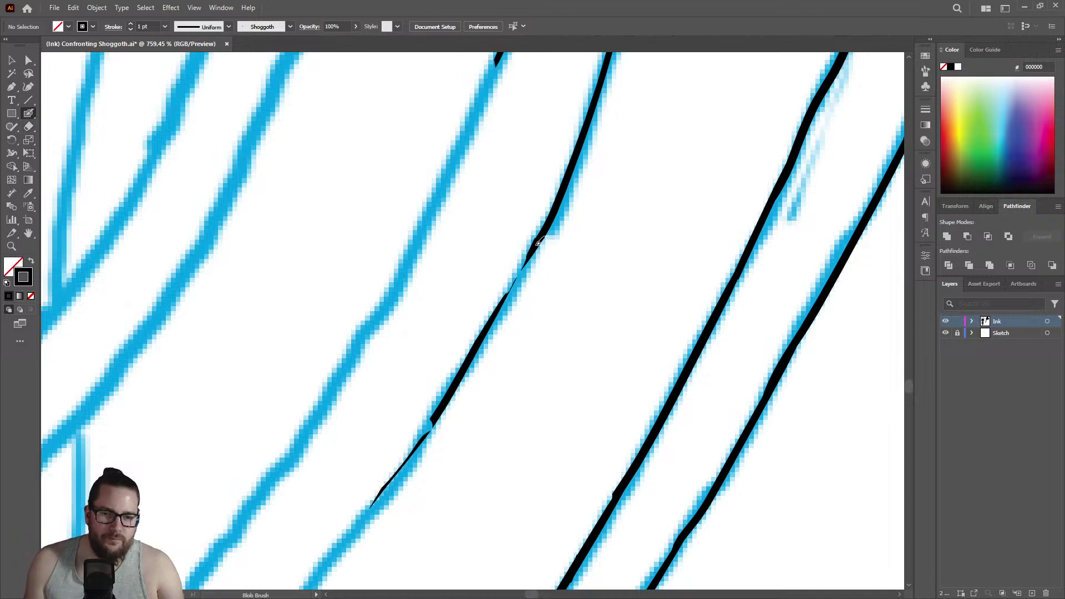
drag(517, 282, 482, 342)
drag(418, 443, 308, 585)
Trim the end of the tentacle's left edge with the Eraser and ink that edge diagonally down toward the crossing tentacles.
key(z)
mouse_move(473, 324)
mouse_down()
mouse_move(399, 233)
mouse_move(501, 204)
mouse_move(556, 169)
mouse_move(545, 223)
mouse_move(475, 389)
mouse_move(426, 467)
mouse_move(373, 511)
mouse_up()
key(shift+b)
key(z)
drag(558, 298, 373, 352)
mouse_move(494, 402)
mouse_down()
mouse_move(547, 396)
mouse_move(713, 305)
mouse_up()
mouse_move(638, 233)
mouse_down()
mouse_move(668, 200)
mouse_move(710, 183)
mouse_up()
key(shift+e)
drag(596, 145, 541, 241)
drag(575, 169, 580, 164)
key(shift+b)
mouse_move(616, 128)
mouse_down()
mouse_move(468, 343)
mouse_move(368, 459)
mouse_move(344, 511)
mouse_up()
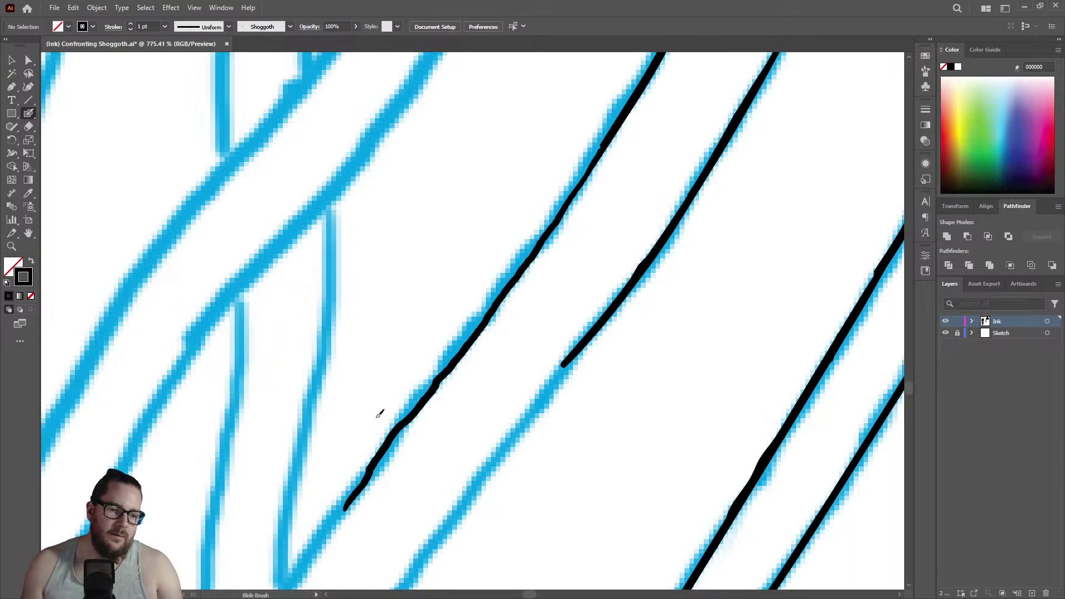
Thin the left edge's lower end with the Eraser and ink the right edge down to the crossing thin tentacle.
key(shift+e)
drag(399, 409, 361, 461)
key(z)
mouse_move(499, 376)
mouse_down()
mouse_move(439, 376)
mouse_move(427, 358)
mouse_up()
drag(553, 462, 488, 477)
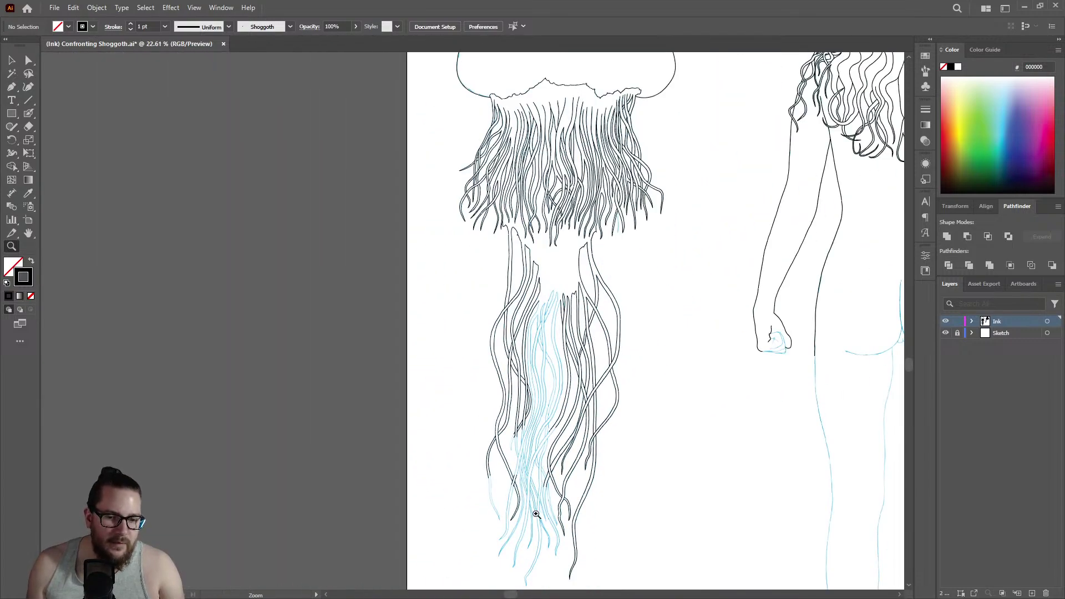
mouse_move(542, 434)
mouse_down()
mouse_move(660, 326)
mouse_move(793, 288)
mouse_up()
key(shift+b)
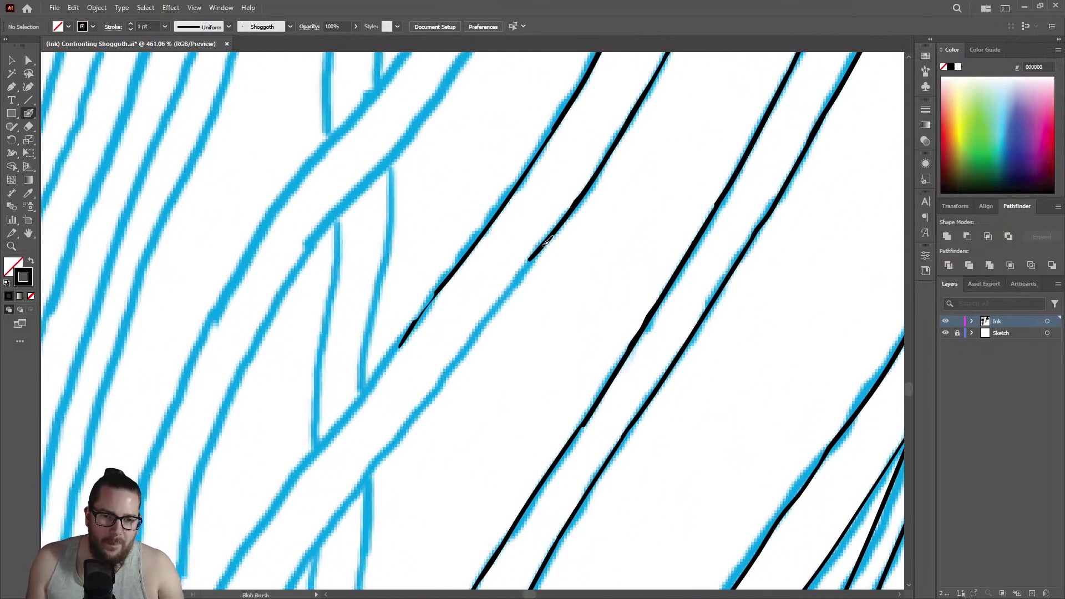
drag(512, 290, 423, 407)
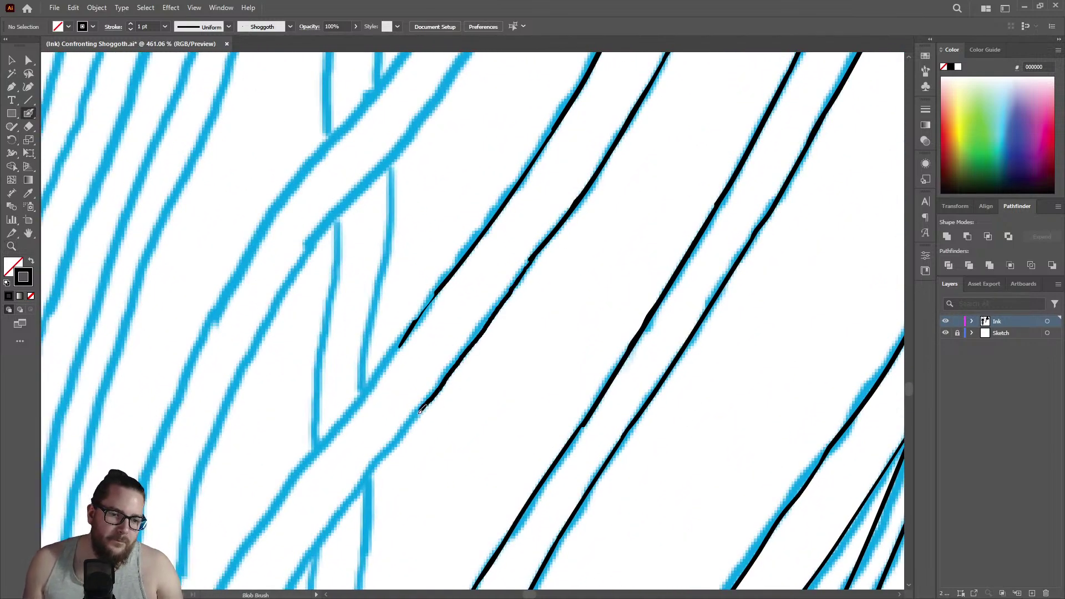
drag(381, 454, 370, 467)
Shave the uneven lower section of the diagonal tentacle's edges with the Eraser.
key(z)
drag(529, 253, 660, 233)
key(shift+e)
mouse_move(507, 281)
mouse_down()
mouse_move(556, 222)
mouse_move(543, 271)
mouse_up()
key(shift+b)
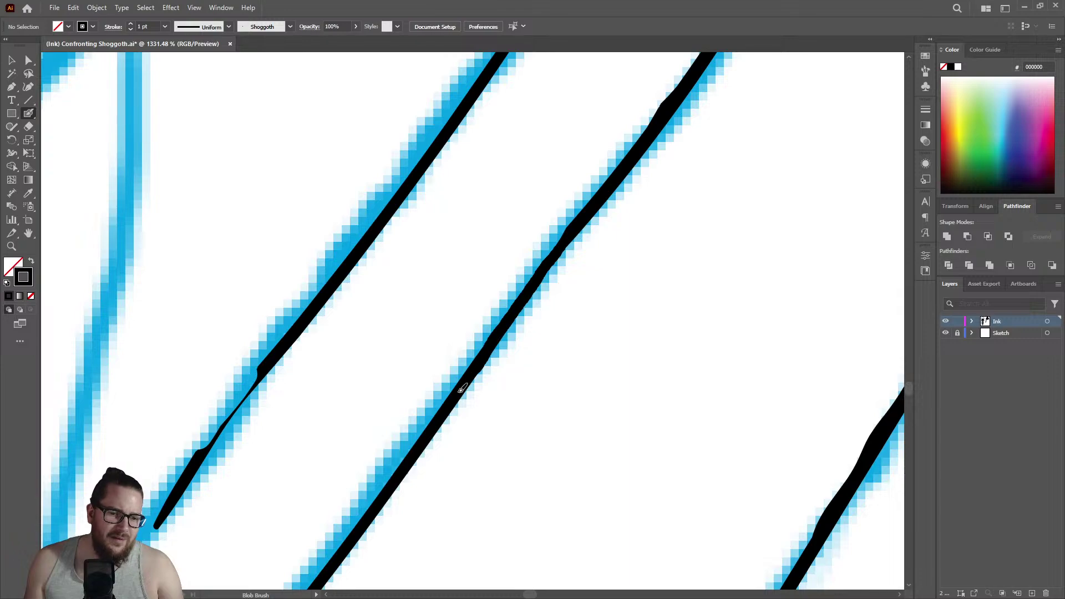
Ink the tentacle's left edge over its thinned section and down past the ends of the two crossing sketch lines.
key(z)
drag(575, 322, 361, 318)
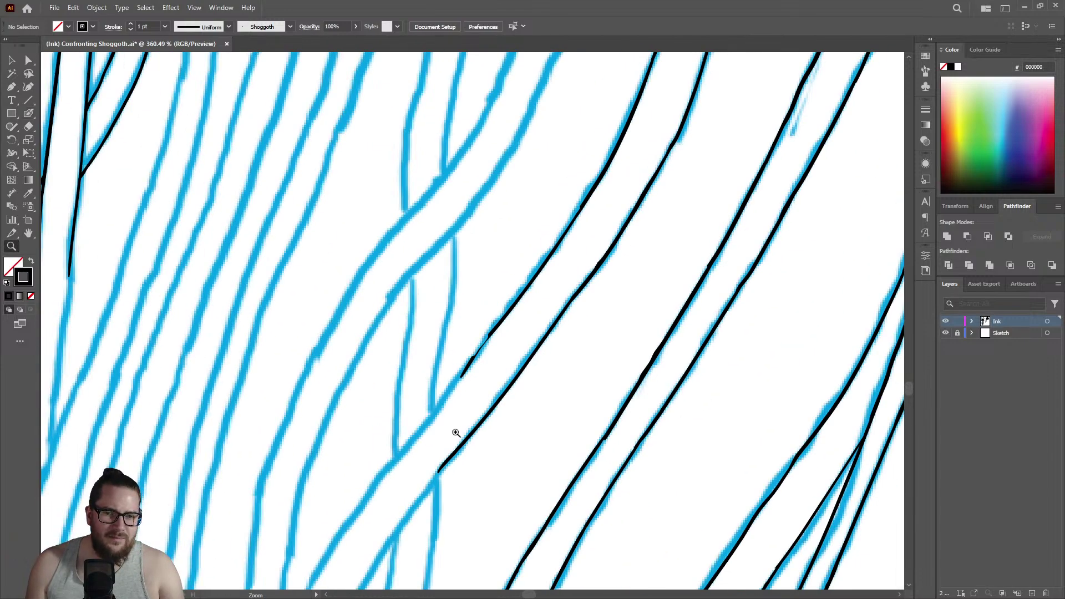
mouse_move(428, 449)
mouse_down()
mouse_move(532, 357)
mouse_move(547, 290)
mouse_move(596, 194)
mouse_move(535, 221)
mouse_move(373, 454)
mouse_up()
key(shift+b)
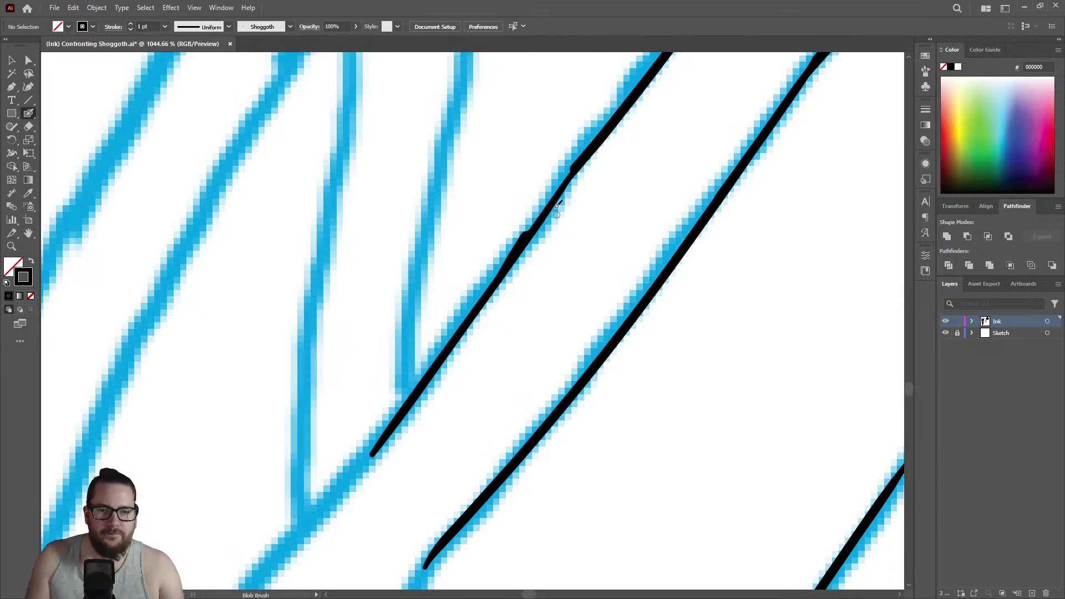
mouse_move(565, 186)
mouse_down()
mouse_move(372, 457)
mouse_move(271, 560)
mouse_up()
right_click(305, 524)
click(297, 533)
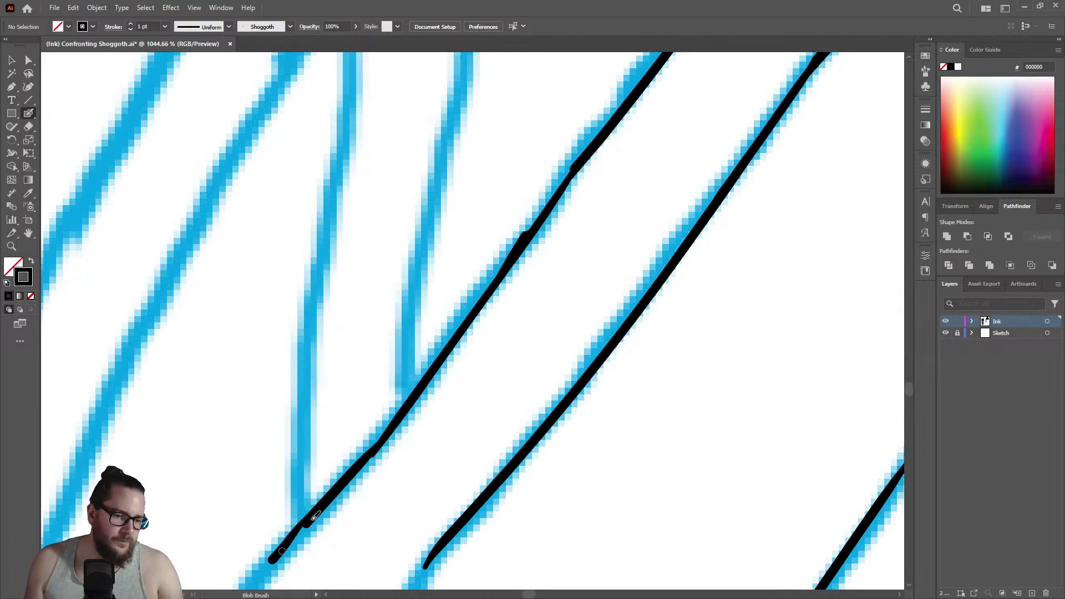
Ink the right edge down past the crossing thin tentacle and taper its lower end with the Eraser.
key(z)
mouse_move(638, 419)
mouse_down()
mouse_move(554, 419)
mouse_move(604, 420)
mouse_move(658, 356)
mouse_up()
key(shift+b)
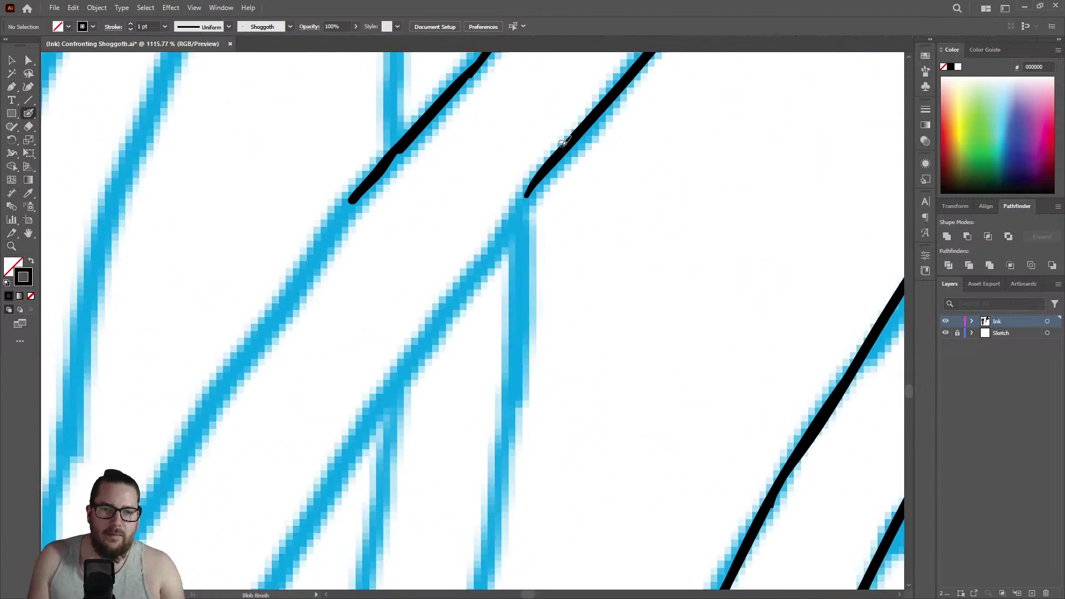
mouse_move(570, 141)
mouse_down()
mouse_move(518, 195)
mouse_move(319, 479)
mouse_up()
key(shift+e)
drag(364, 366, 311, 485)
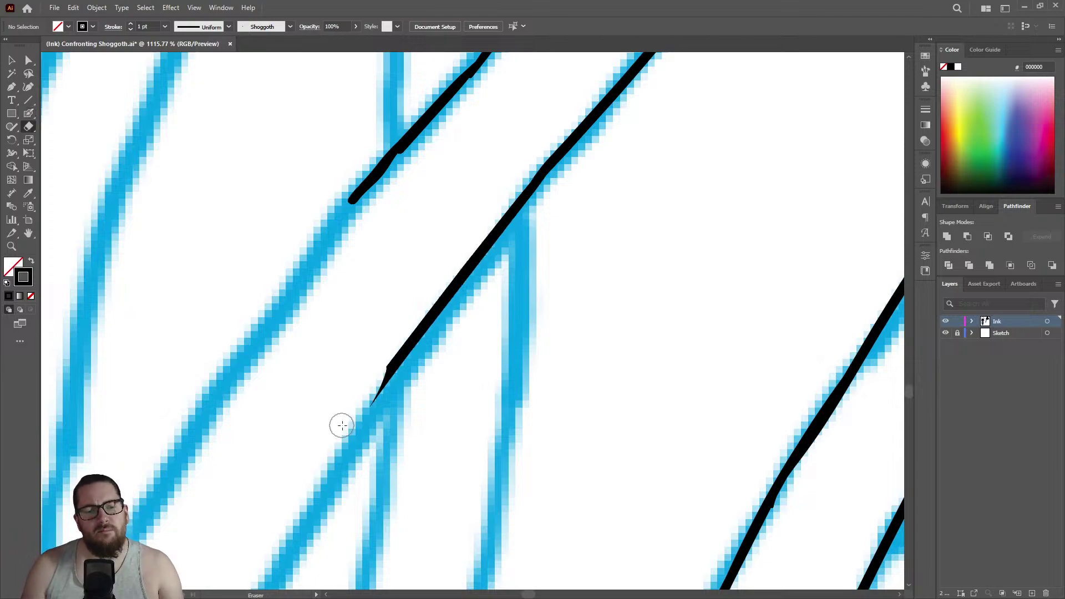
Extend the tentacle's left edge below the crossing with another Blob Brush stroke.
key(z)
drag(371, 405, 277, 377)
mouse_move(428, 230)
mouse_down()
mouse_move(401, 231)
mouse_move(538, 209)
mouse_move(456, 259)
mouse_move(198, 582)
mouse_up()
key(shift+b)
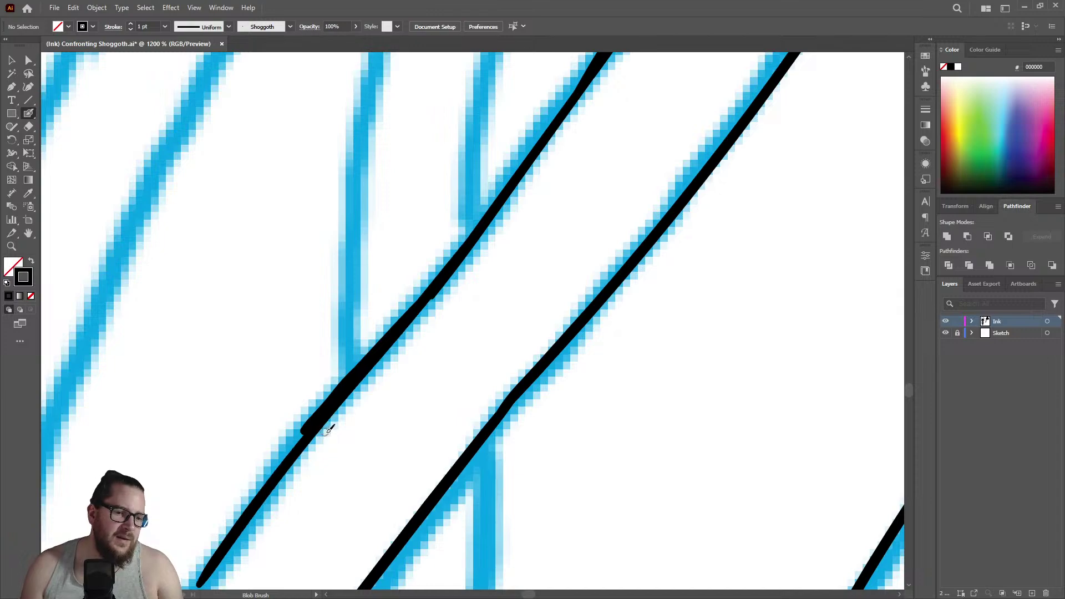
Shave the thick join in the left edge with the Eraser and retrace that section with the Blob Brush.
key(z)
drag(377, 382, 328, 346)
mouse_move(459, 280)
mouse_down()
mouse_move(614, 229)
mouse_move(740, 228)
mouse_up()
key(shift+e)
mouse_move(461, 282)
mouse_down()
mouse_move(416, 331)
mouse_move(535, 161)
mouse_move(563, 142)
mouse_up()
key(shift+b)
mouse_move(619, 116)
mouse_down()
mouse_move(380, 453)
mouse_move(361, 448)
mouse_up()
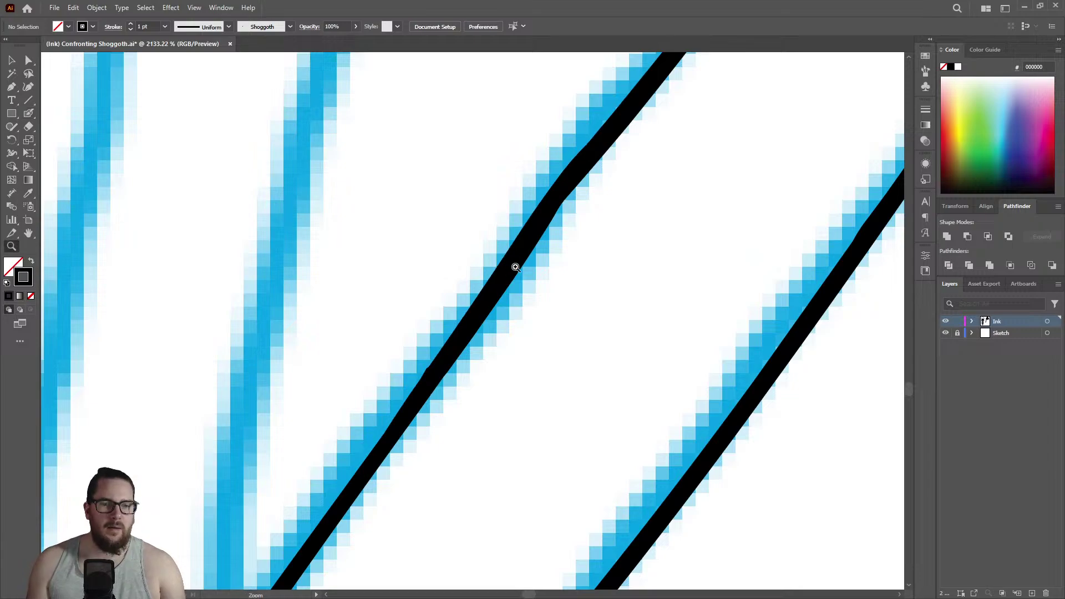
Ink the left edge down to where it meets the neighbouring tentacle's sketch line.
key(z)
scroll(510, 266, down, 10)
scroll(663, 268, up, 8)
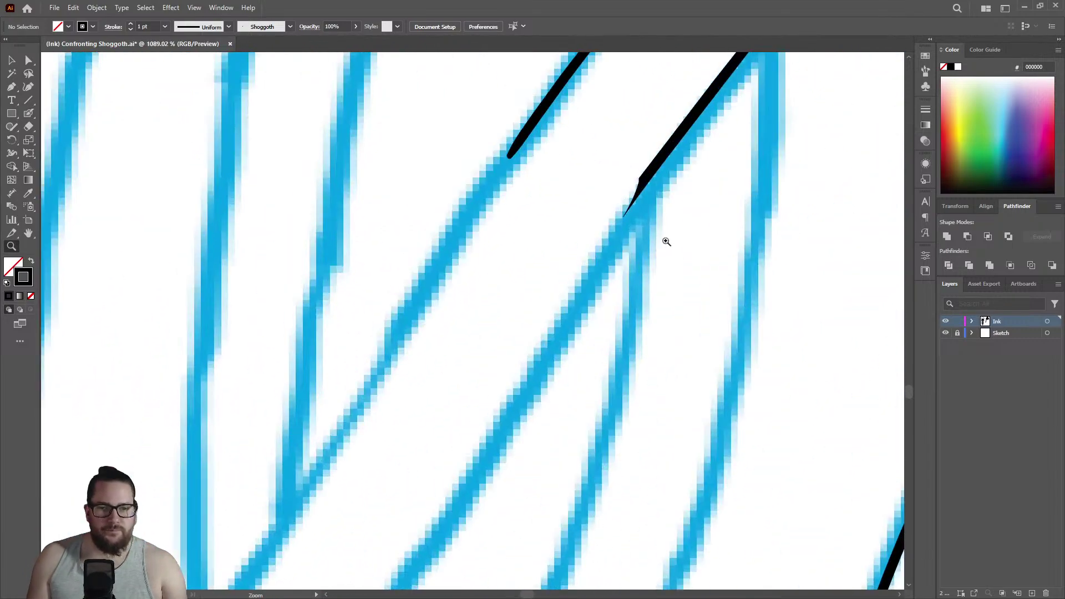
scroll(518, 195, down, 5)
scroll(802, 141, up, 4)
key(shift+b)
mouse_move(545, 190)
mouse_down()
mouse_move(441, 310)
mouse_move(258, 572)
mouse_up()
Smooth the outline of the newly inked left edge with the Eraser.
key(shift+e)
mouse_move(507, 219)
mouse_down()
mouse_move(483, 222)
mouse_move(561, 138)
mouse_up()
key(z)
mouse_move(551, 228)
mouse_down()
mouse_move(421, 239)
mouse_move(612, 260)
mouse_move(488, 231)
mouse_up()
key(shift+e)
mouse_move(427, 317)
mouse_down()
mouse_move(500, 224)
mouse_move(438, 324)
mouse_move(494, 229)
mouse_move(508, 213)
mouse_move(512, 231)
mouse_move(541, 184)
mouse_move(339, 498)
mouse_up()
key(shift+b)
Ink the tentacle's right edge from its tapered end down along the sketch line.
key(z)
mouse_move(530, 274)
mouse_down()
mouse_move(501, 276)
mouse_move(627, 276)
mouse_move(668, 248)
mouse_up()
key(shift+b)
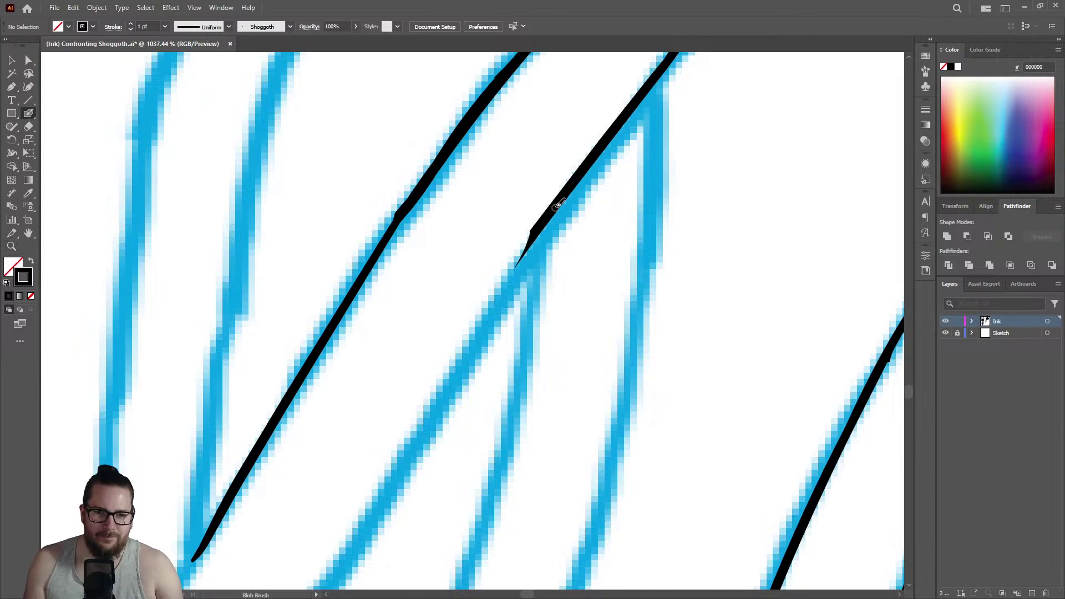
drag(542, 222, 366, 538)
Undo an Eraser cut on the left edge and even out the thickness below its join with the Blob Brush.
key(shift+e)
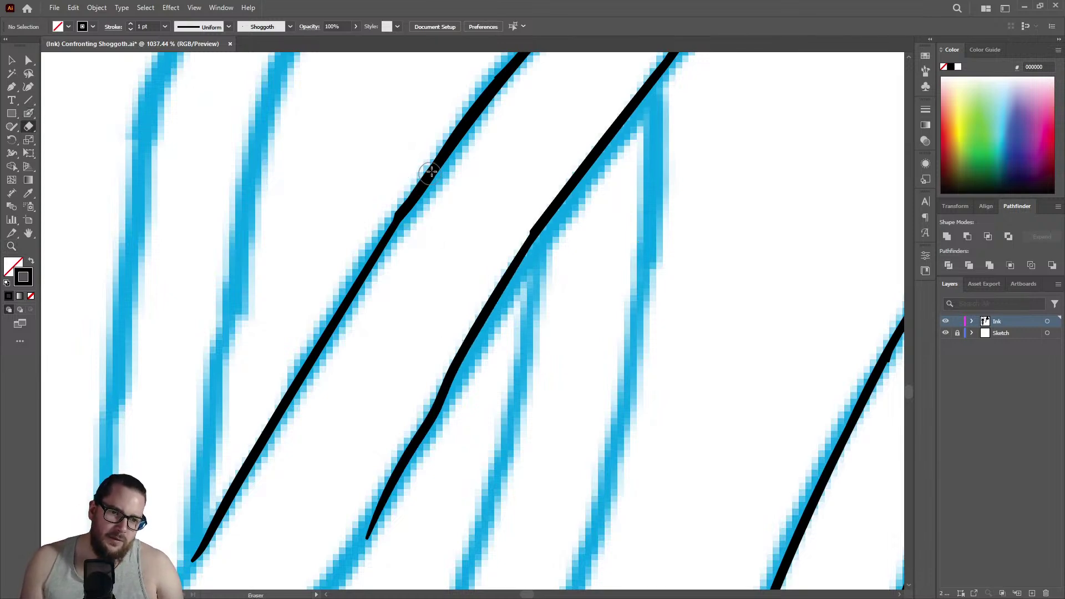
drag(434, 167, 423, 184)
key(ctrl+z)
key(shift+b)
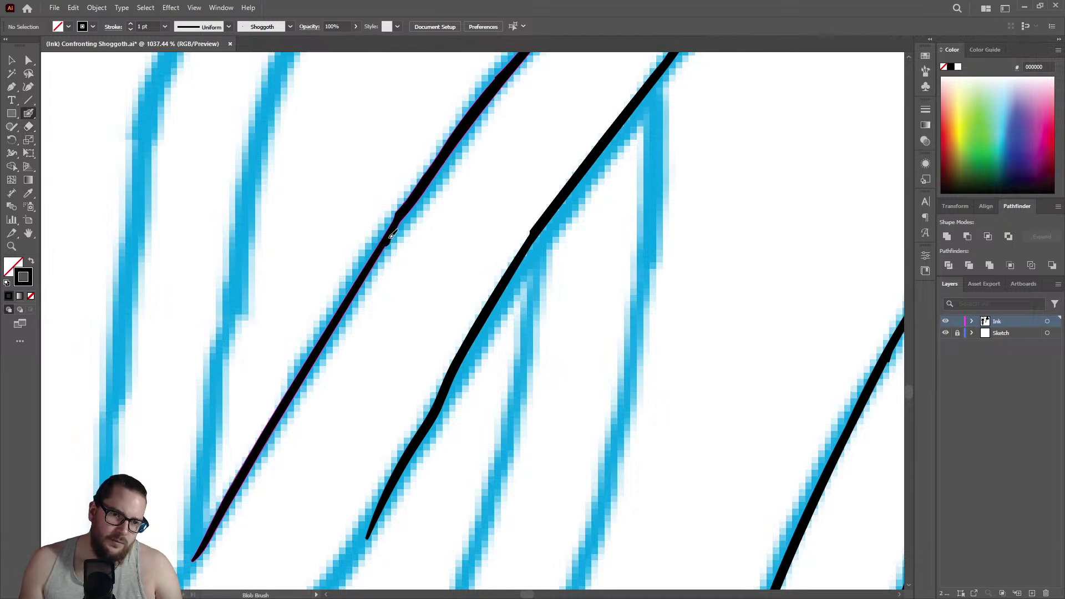
drag(369, 269, 333, 321)
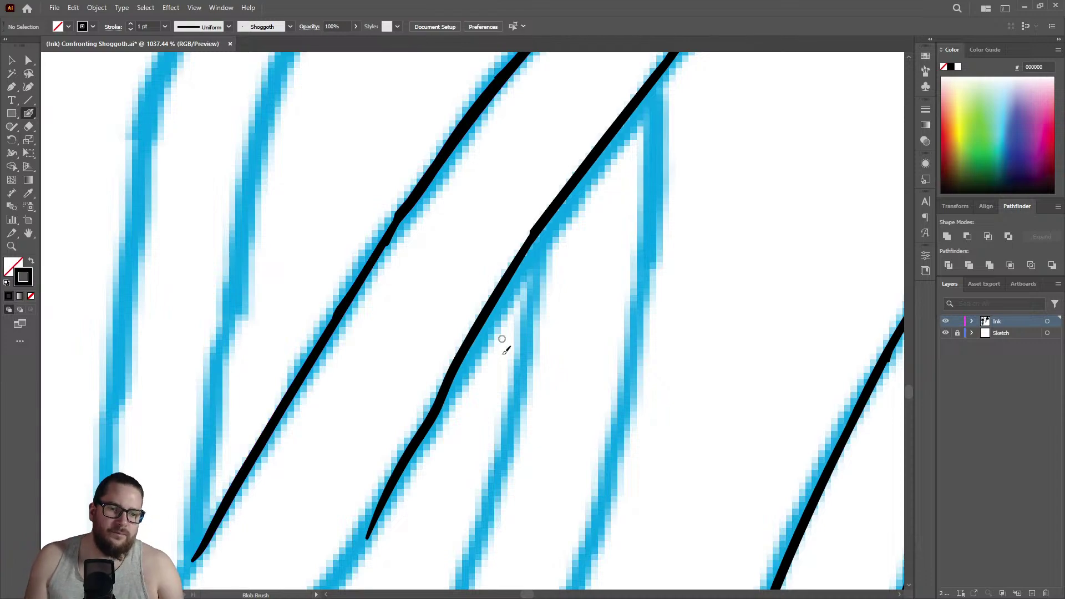
Thin the right edge around its join with the Eraser and re-ink the narrowed section with the Blob Brush.
key(z)
drag(504, 332, 349, 326)
drag(530, 364, 614, 321)
key(shift+e)
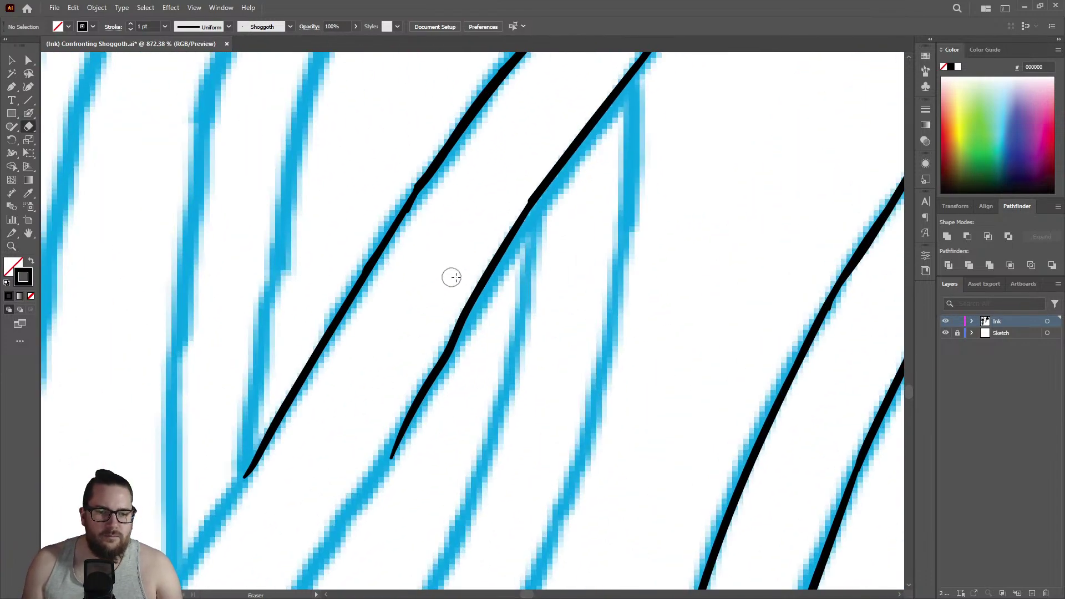
drag(508, 222, 532, 166)
key(ctrl+z)
key(shift+b)
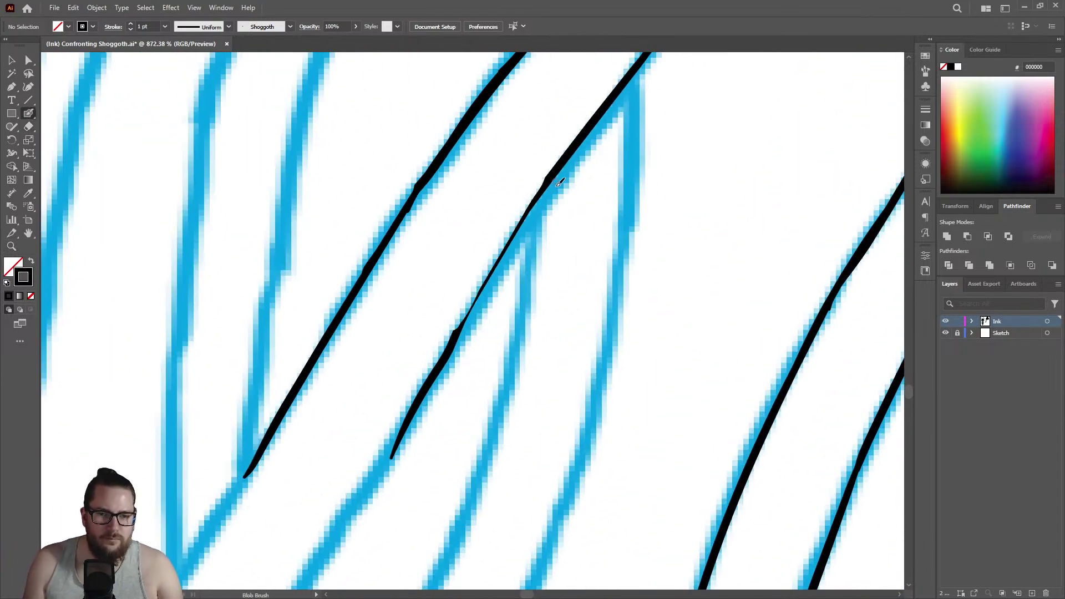
drag(530, 211, 464, 326)
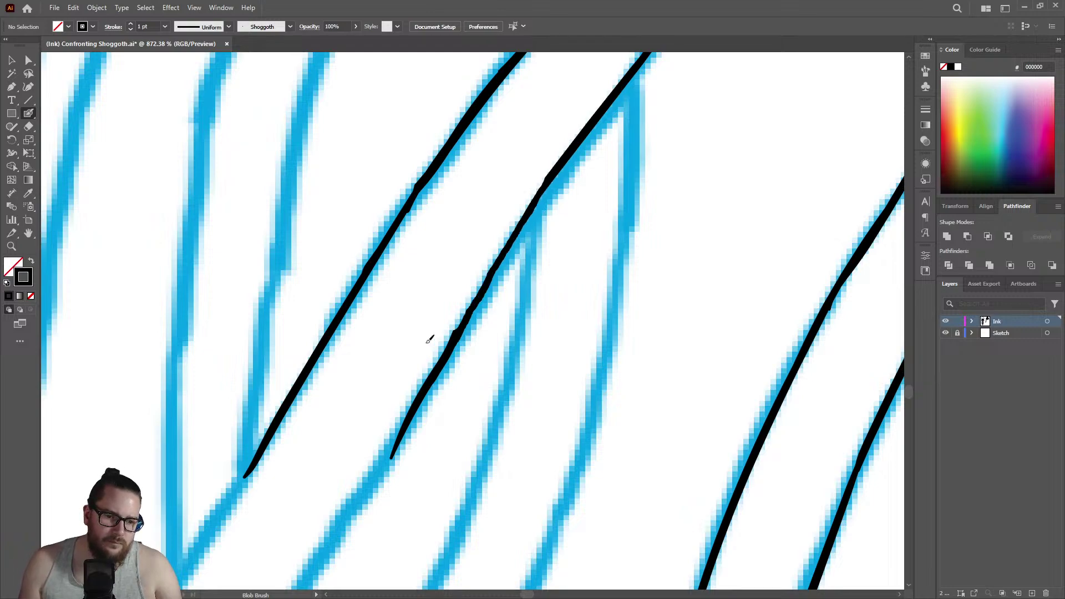
Trim the end of the tentacle's right edge with the Eraser and ink both edges further down the sketch with the Blob Brush.
key(z)
mouse_move(540, 269)
mouse_down()
mouse_move(436, 330)
mouse_move(616, 248)
mouse_move(727, 233)
mouse_move(497, 357)
mouse_move(673, 273)
mouse_up()
key(shift+e)
drag(549, 178, 520, 227)
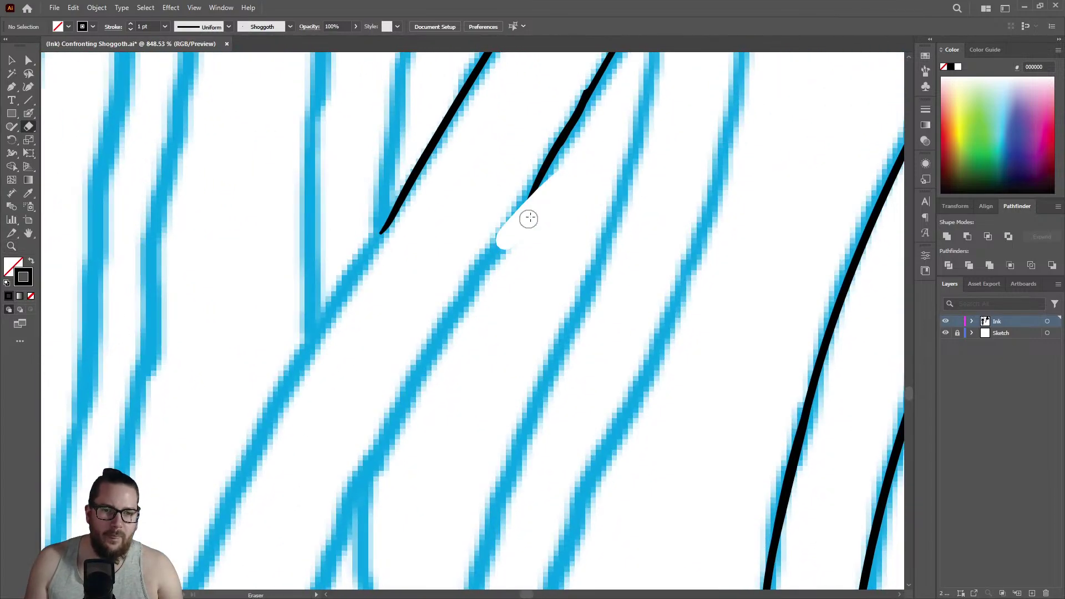
key(shift+b)
drag(535, 190, 368, 458)
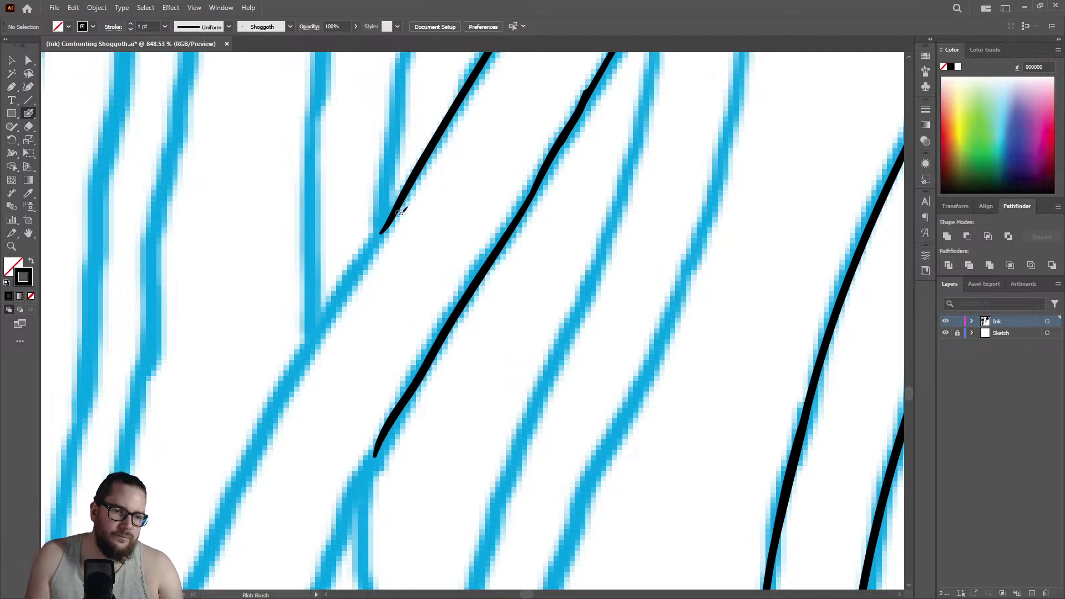
drag(391, 215, 235, 481)
Ink the right edge down past the fork where thinner tentacles branch off, and save the document.
key(z)
drag(523, 268, 459, 264)
drag(463, 355, 718, 238)
key(shift+b)
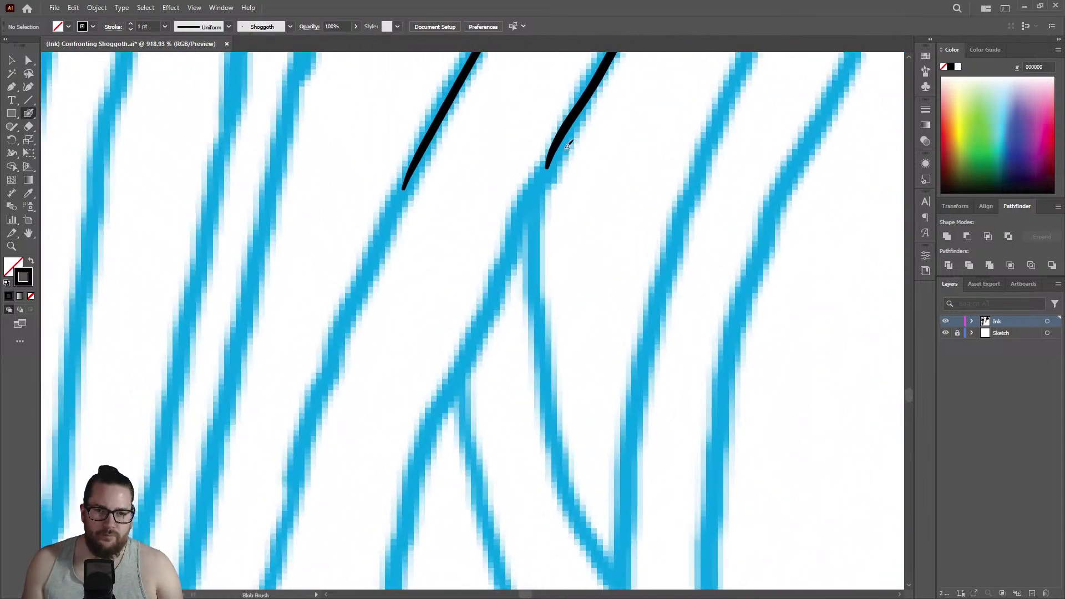
drag(551, 157, 395, 493)
key(z)
drag(468, 255, 431, 352)
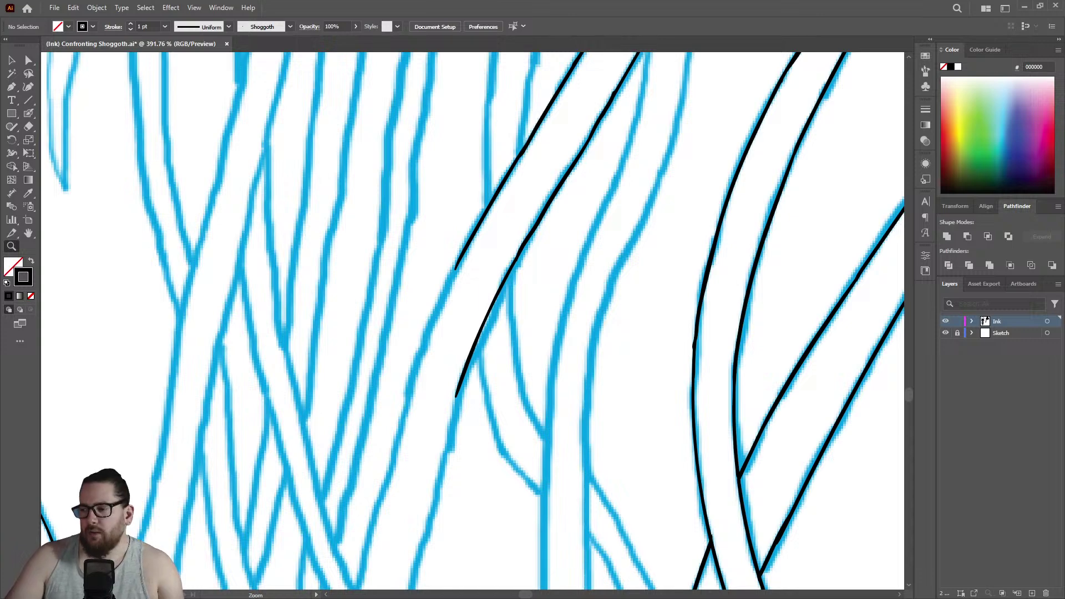
key(ctrl+s)
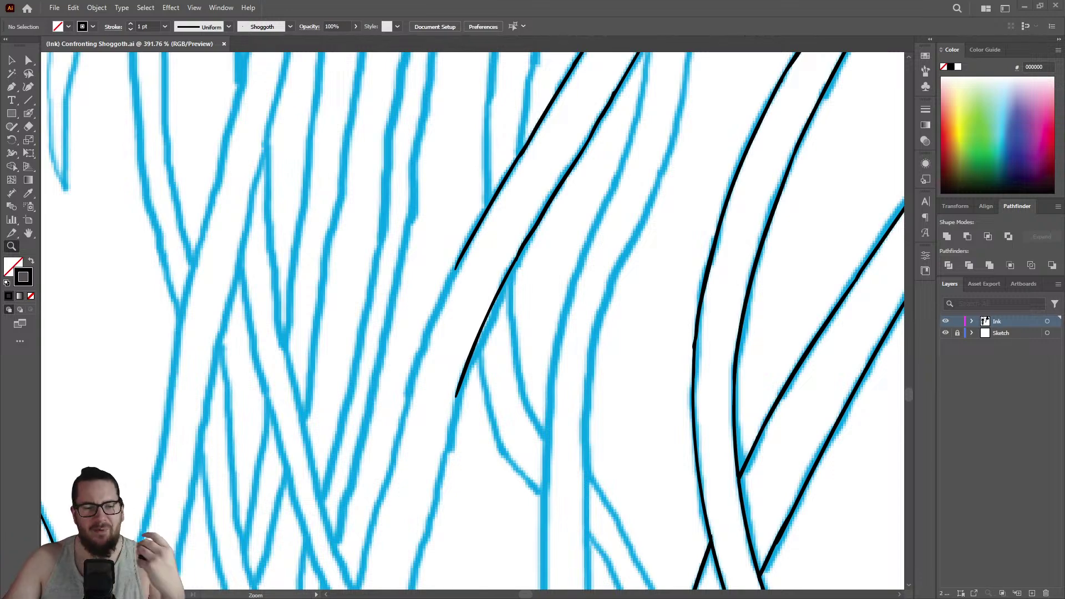
Ink the left edge from its tapered end down along the sketch line, past the end of the right edge.
drag(449, 365, 549, 352)
key(shift+b)
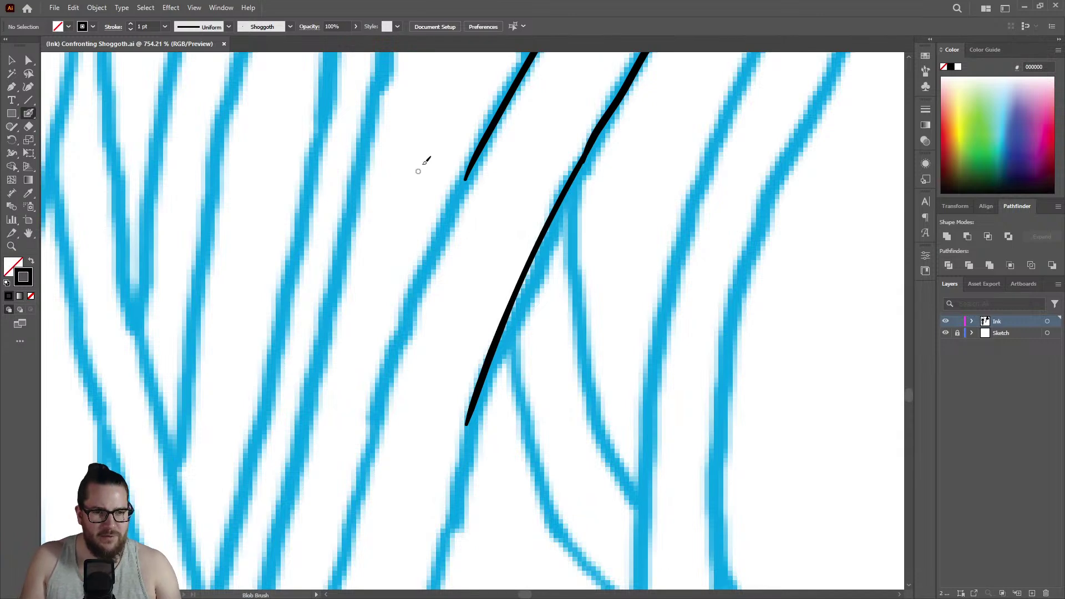
mouse_move(480, 149)
mouse_down()
mouse_move(394, 355)
mouse_move(360, 484)
mouse_up()
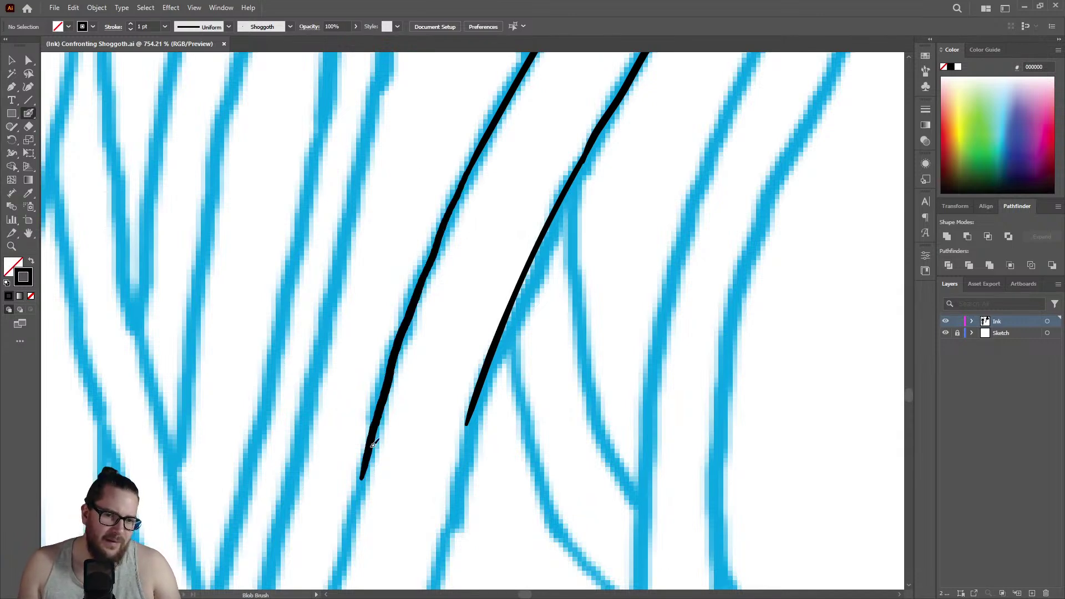
Extend the right edge down the long straight sketch line below the branching tentacles with the Blob Brush.
key(z)
drag(487, 273, 354, 343)
drag(472, 372, 656, 273)
mouse_move(616, 233)
mouse_down()
mouse_move(552, 216)
mouse_move(620, 123)
mouse_move(559, 194)
mouse_move(471, 579)
mouse_up()
key(shift+b)
Undo the first left-edge stroke, ink it again downward and thin its end to a taper with the Eraser.
drag(488, 168, 437, 377)
key(ctrl+z)
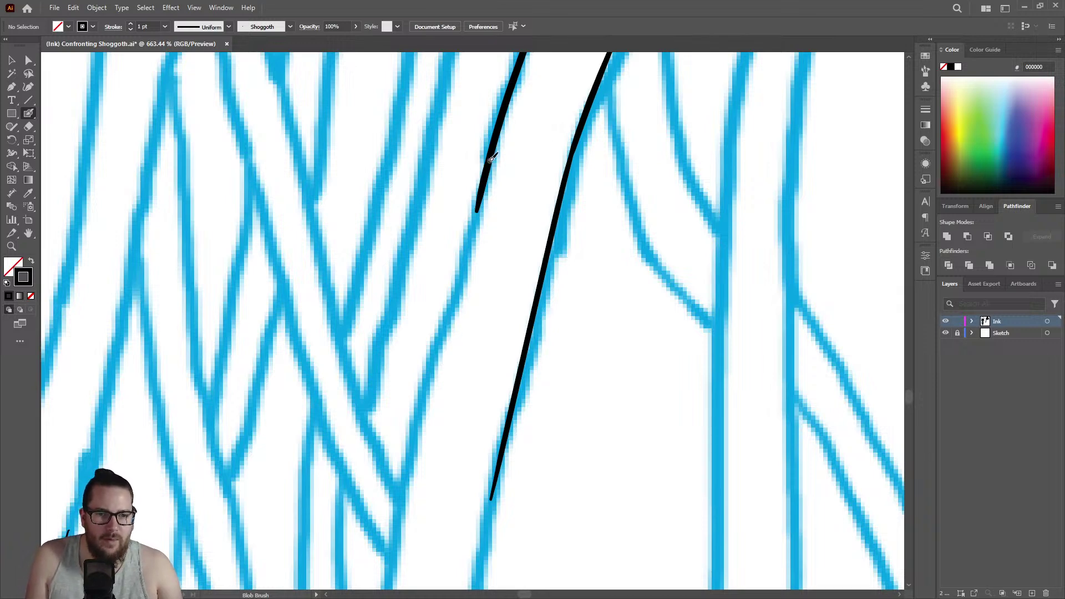
mouse_move(477, 201)
mouse_down()
mouse_move(435, 370)
mouse_move(396, 498)
mouse_up()
key(shift+e)
mouse_move(410, 402)
mouse_down()
mouse_move(402, 457)
mouse_move(411, 462)
mouse_move(450, 331)
mouse_move(437, 392)
mouse_move(445, 330)
mouse_move(356, 301)
mouse_move(479, 402)
mouse_move(572, 236)
mouse_up()
Ink the left edge down past the two tentacles that meet it, undoing the first stroke and redrawing it longer.
key(z)
key(shift+b)
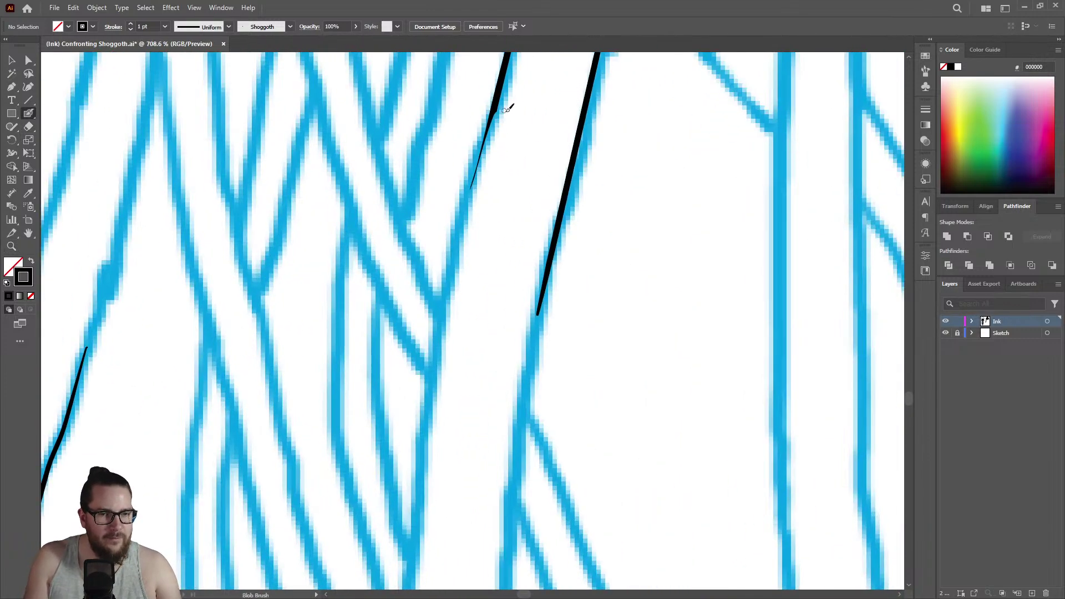
drag(490, 132, 438, 328)
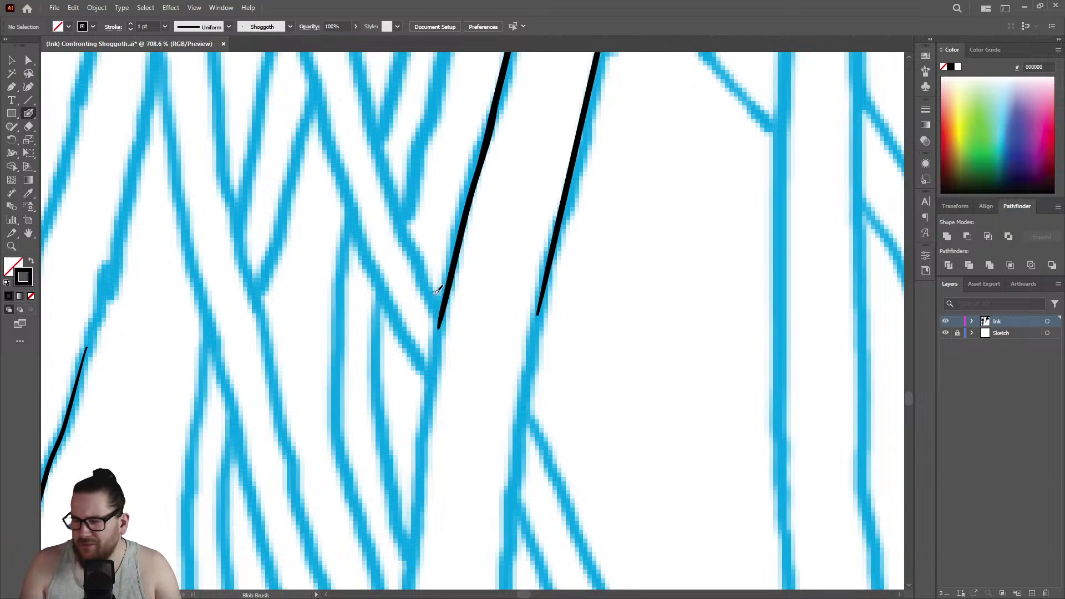
key(ctrl+z)
mouse_move(471, 188)
mouse_down()
mouse_move(485, 138)
mouse_move(417, 476)
mouse_up()
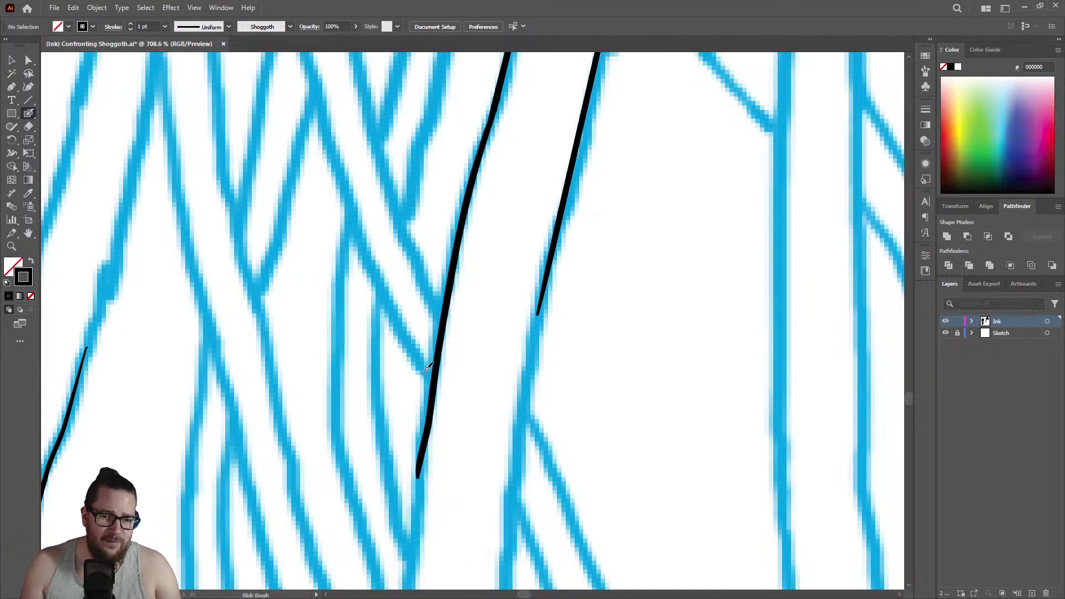
Shave the lower end of the left edge to a fine taper with the Eraser.
key(z)
scroll(427, 370, down, 3)
scroll(447, 381, up, 3)
key(shift+e)
drag(398, 272, 408, 311)
drag(435, 208, 415, 299)
Ink the right edge down past the next fork and extend the left edge below its tapered end.
key(shift+b)
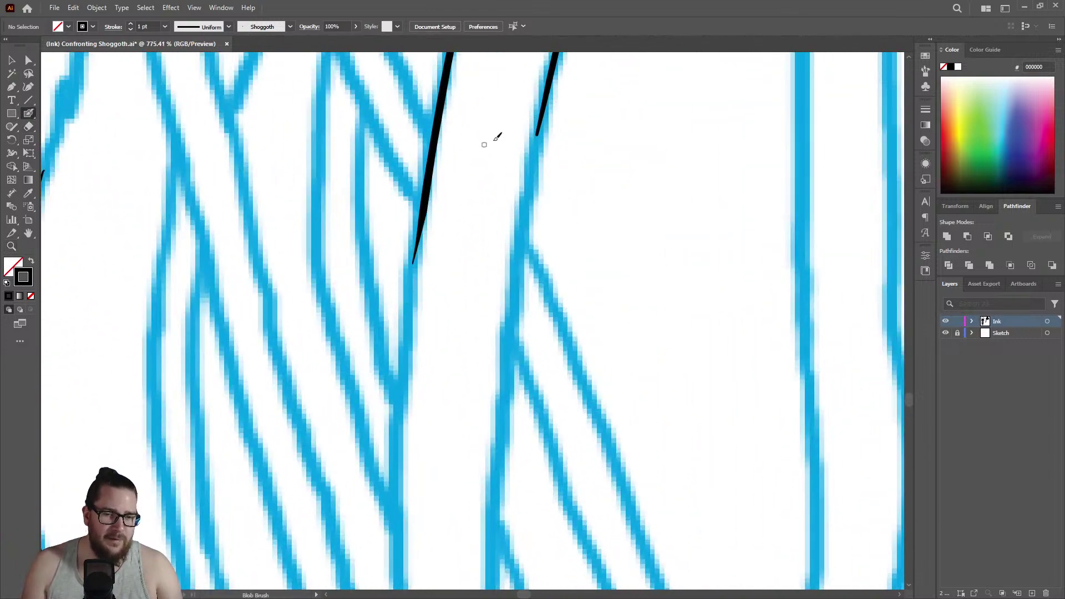
drag(541, 129, 500, 397)
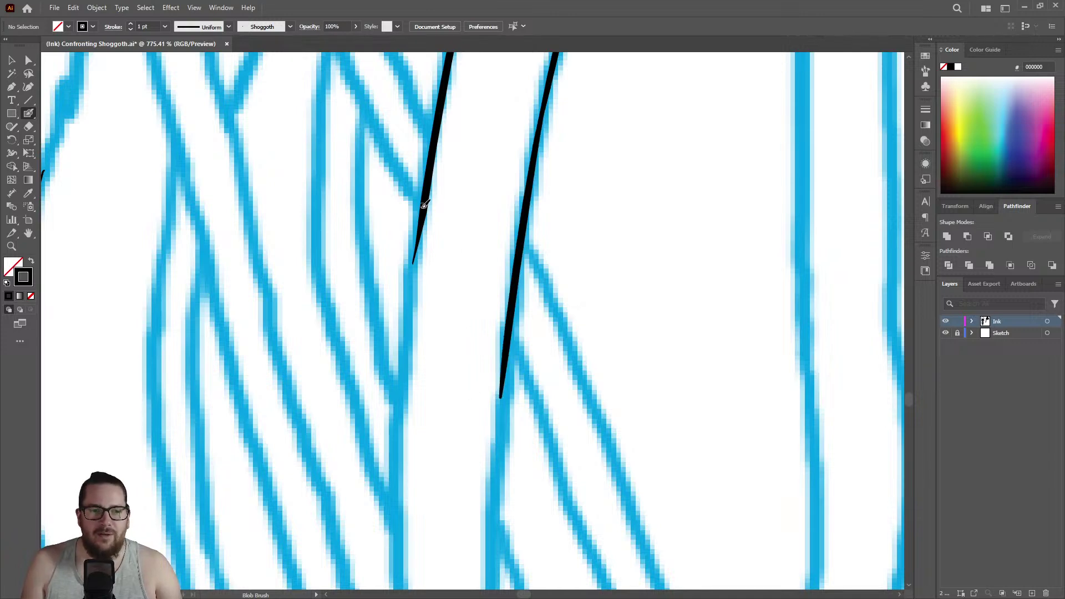
drag(423, 224, 394, 484)
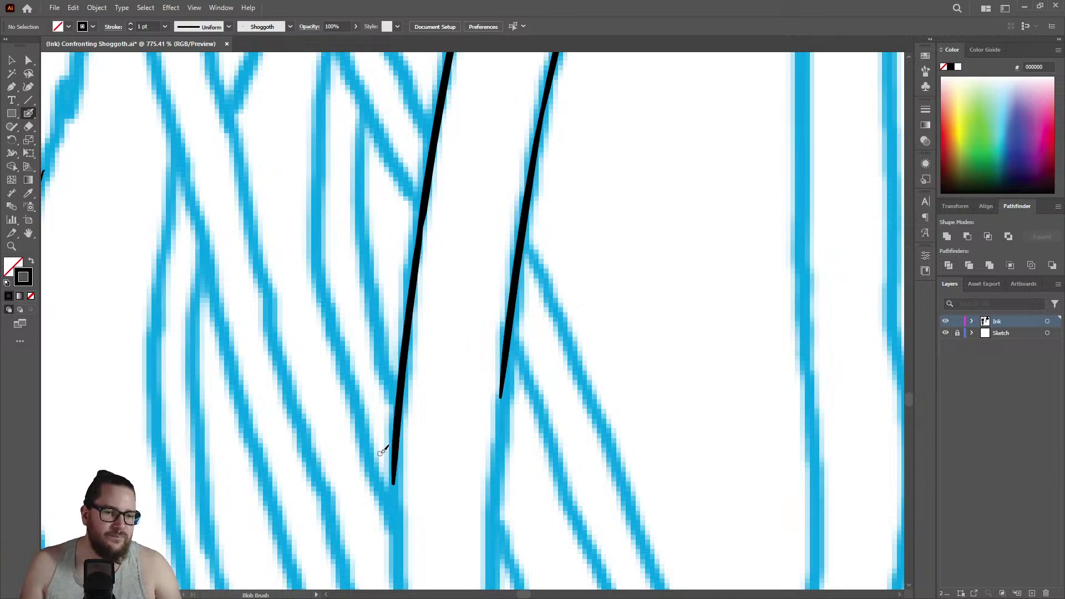
Cut back the lower end of the left edge with the Eraser and re-ink it down the sketch line with the Blob Brush.
key(shift+e)
mouse_move(391, 355)
mouse_down()
mouse_move(399, 487)
mouse_move(420, 486)
mouse_up()
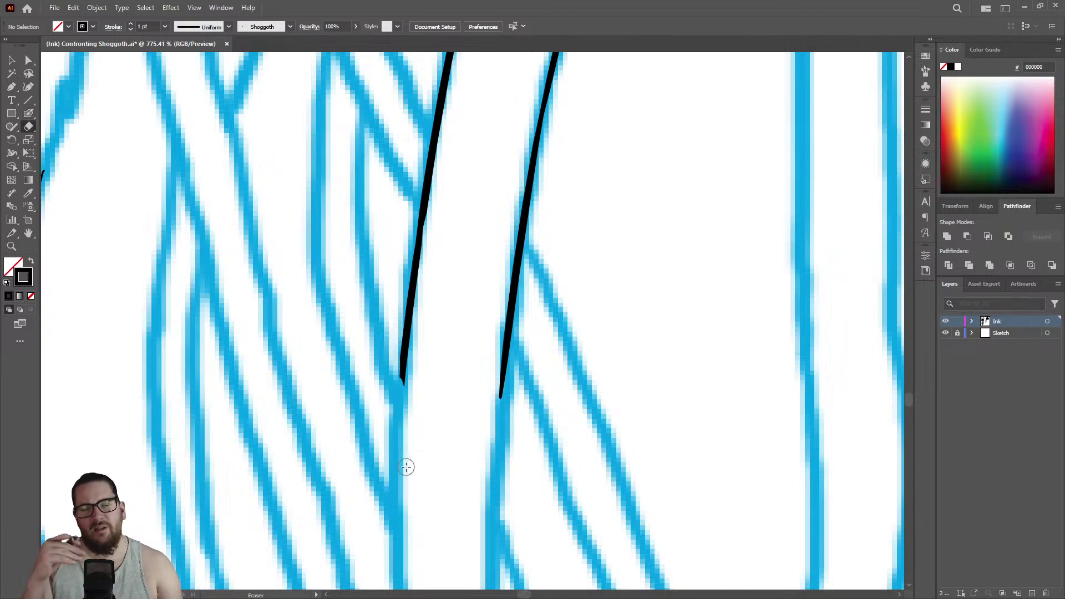
key(z)
drag(465, 289, 312, 252)
drag(465, 313, 611, 271)
drag(391, 337, 470, 339)
key(shift+e)
drag(408, 285, 405, 302)
key(shift+b)
drag(421, 238, 409, 577)
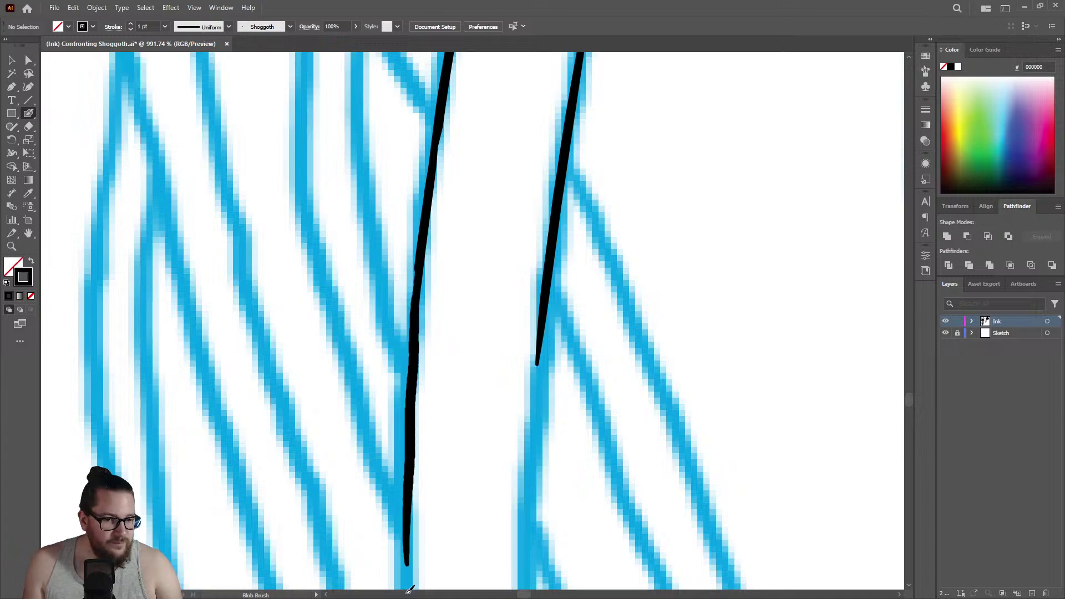
Ink the right edge down the sketch curve until it ends below the left edge.
key(z)
mouse_move(447, 385)
mouse_down()
mouse_move(338, 298)
mouse_move(525, 426)
mouse_move(546, 300)
mouse_up()
key(shift+b)
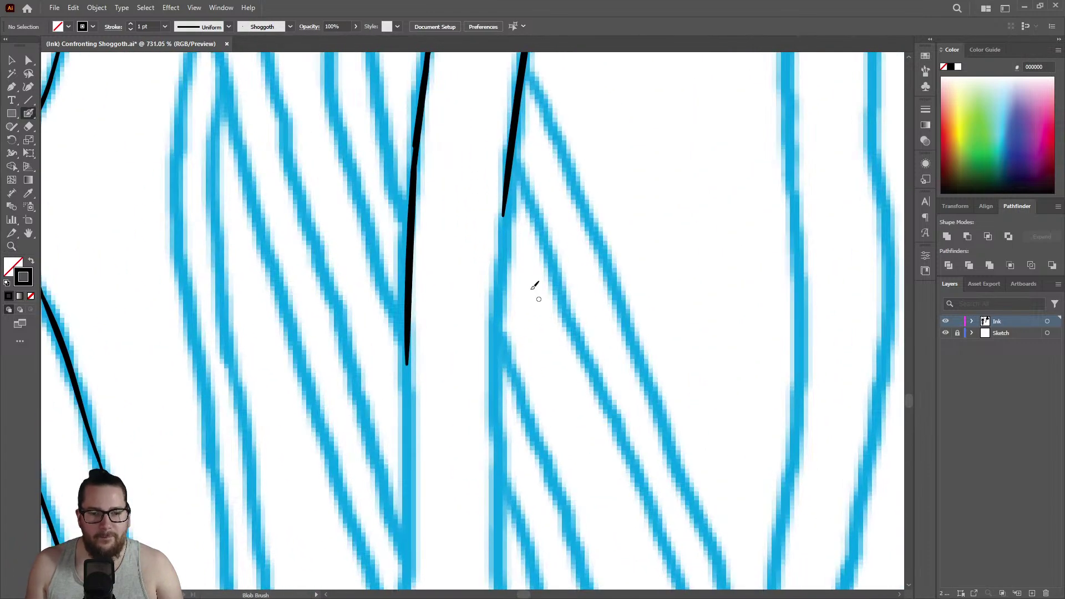
drag(509, 182, 488, 474)
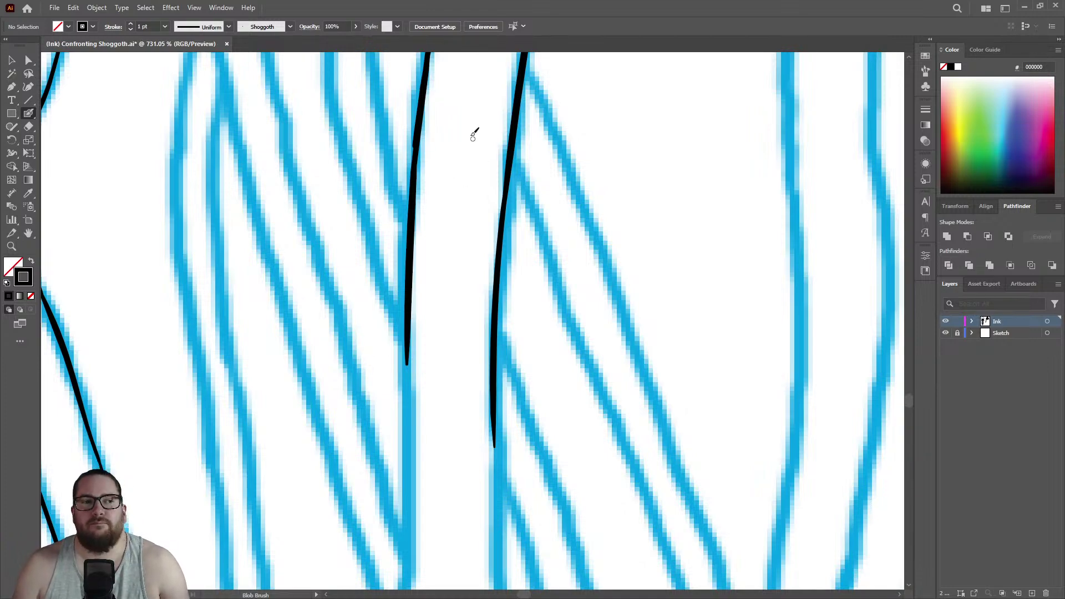
Thicken the thin stretch just above the crossing on the neighbouring inked tentacle's right edge with the Blob Brush.
key(z)
drag(475, 154, 396, 167)
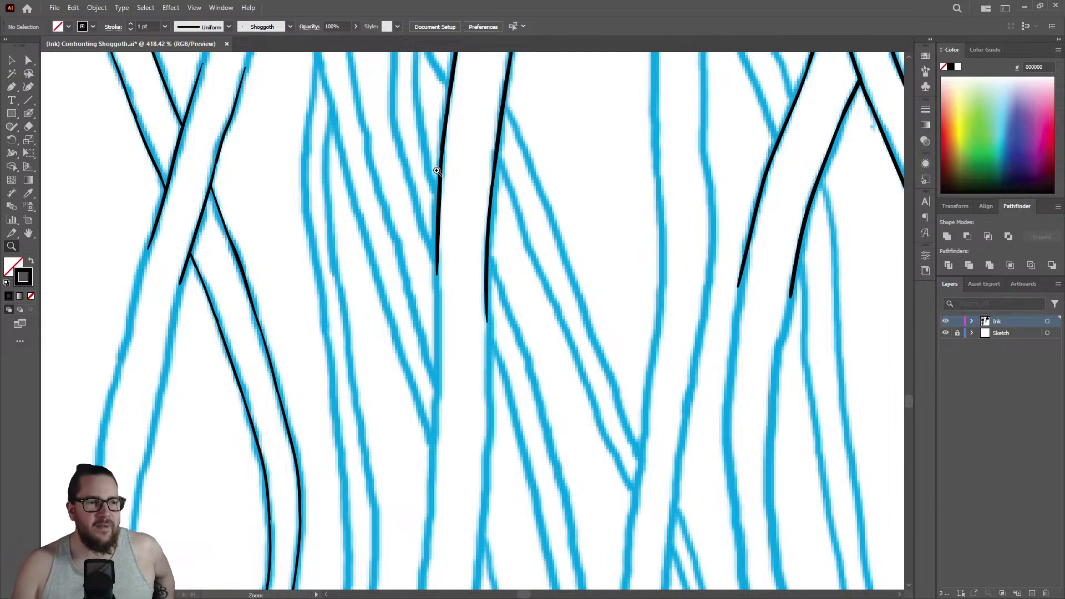
mouse_move(231, 179)
mouse_down()
mouse_move(255, 160)
mouse_move(354, 153)
mouse_up()
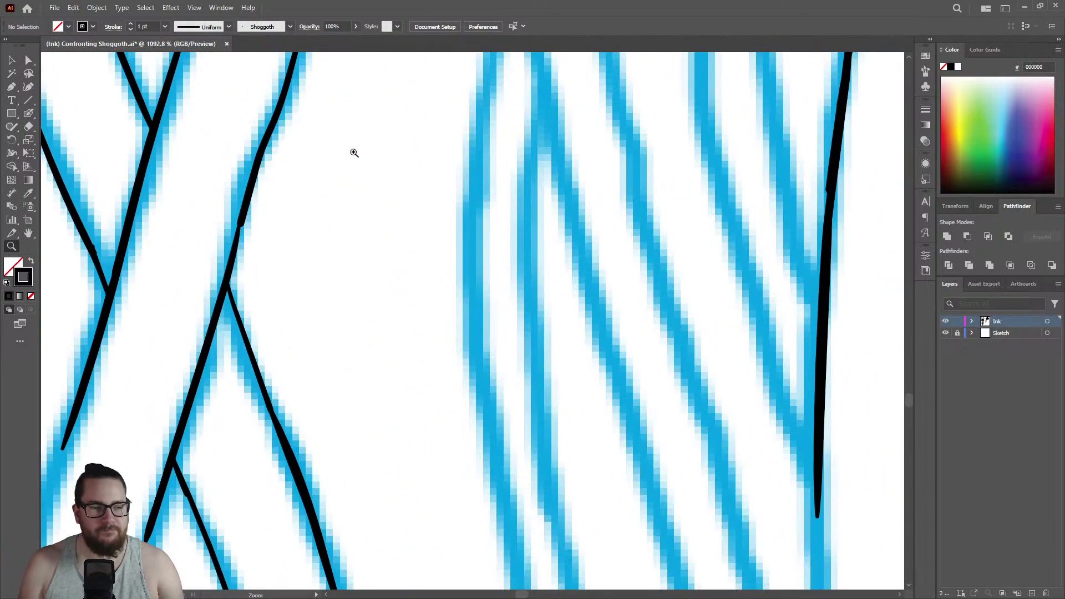
mouse_move(195, 236)
mouse_down()
mouse_move(292, 207)
mouse_move(328, 235)
mouse_up()
key(shift+b)
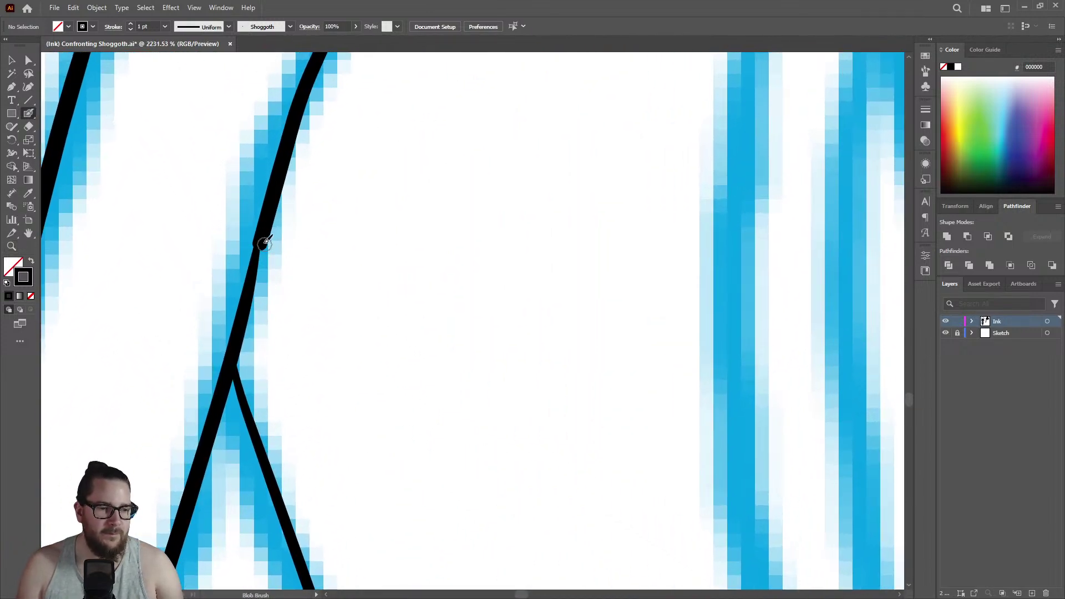
mouse_move(263, 247)
mouse_down()
mouse_move(260, 228)
mouse_move(236, 347)
mouse_up()
Return to the central tentacle's unfinished ends and ink both edges down the near-vertical sketch lines.
key(z)
drag(307, 322, 147, 352)
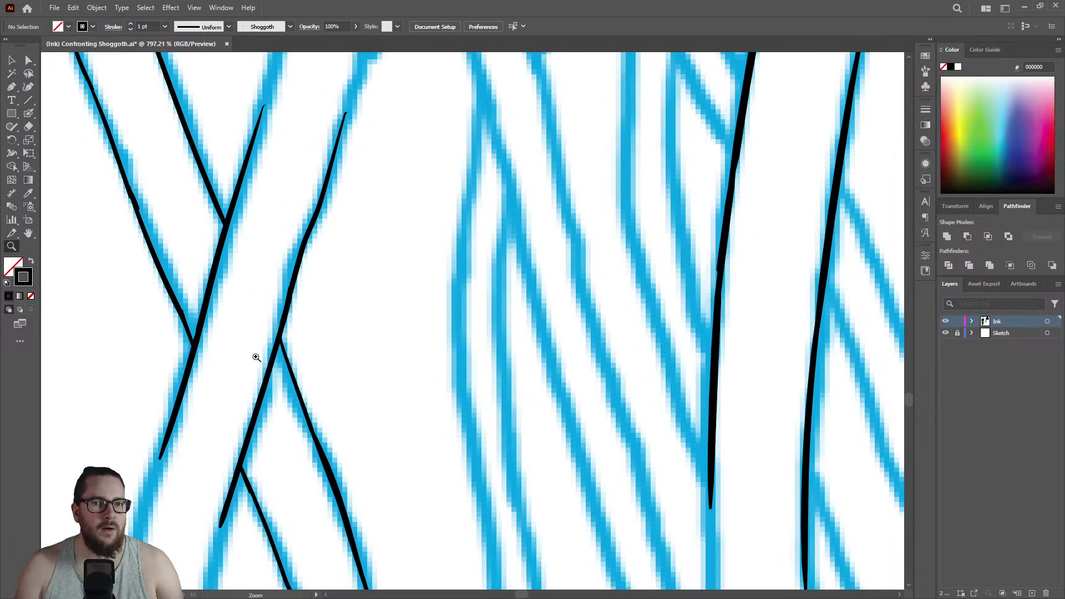
mouse_move(389, 282)
mouse_down()
mouse_move(335, 269)
mouse_move(370, 278)
mouse_up()
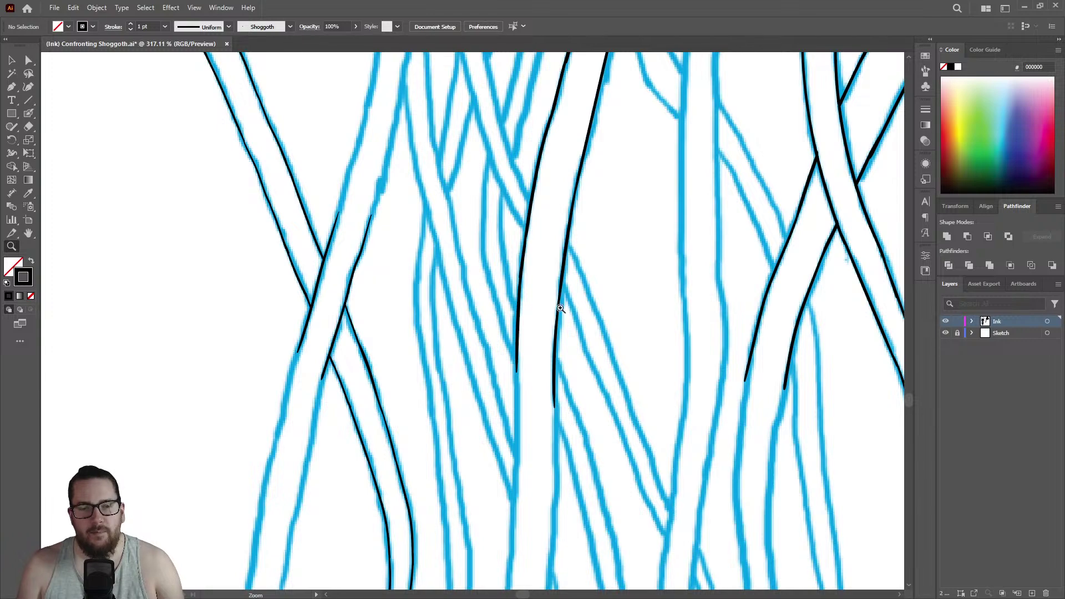
drag(562, 420, 649, 353)
mouse_move(452, 368)
mouse_down()
mouse_move(347, 385)
mouse_move(484, 442)
mouse_move(503, 347)
mouse_move(527, 311)
mouse_up()
key(shift+b)
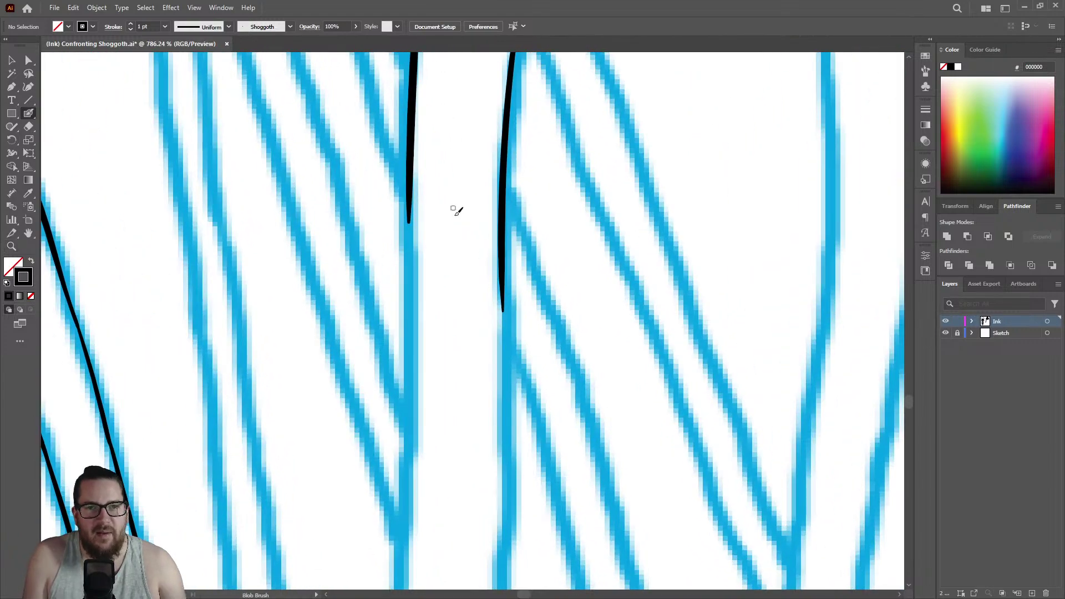
drag(507, 259, 504, 530)
drag(410, 199, 406, 490)
Extend the central tentacle's right edge down to where the next thin tentacle branches off.
key(z)
mouse_move(485, 315)
mouse_down()
mouse_move(329, 280)
mouse_move(311, 319)
mouse_up()
drag(488, 392, 466, 401)
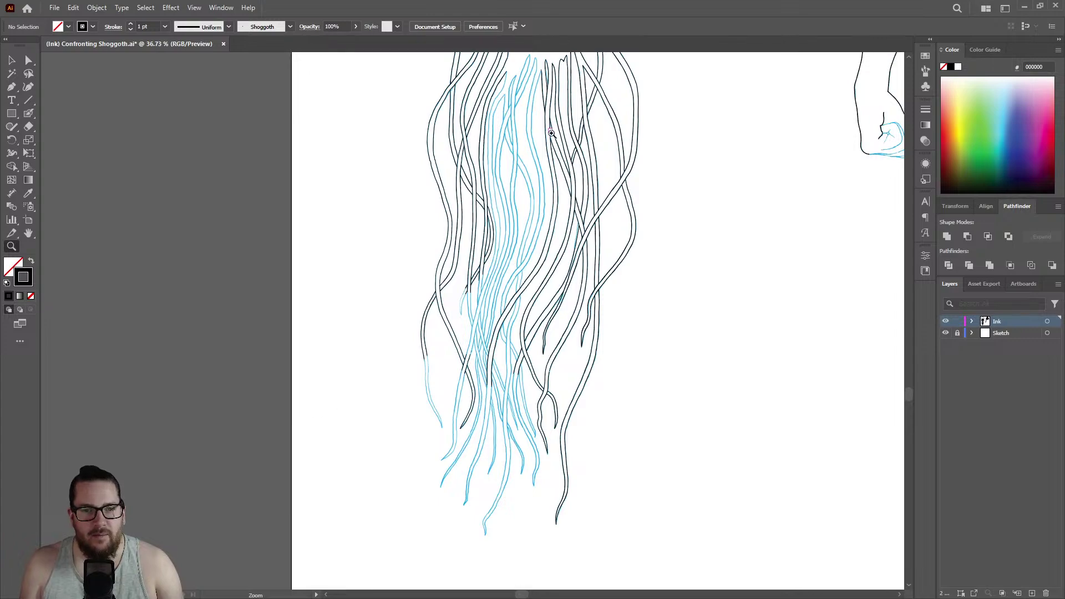
mouse_move(491, 430)
mouse_down()
mouse_move(521, 427)
mouse_move(510, 248)
mouse_move(756, 231)
mouse_up()
key(shift+b)
drag(516, 311, 496, 556)
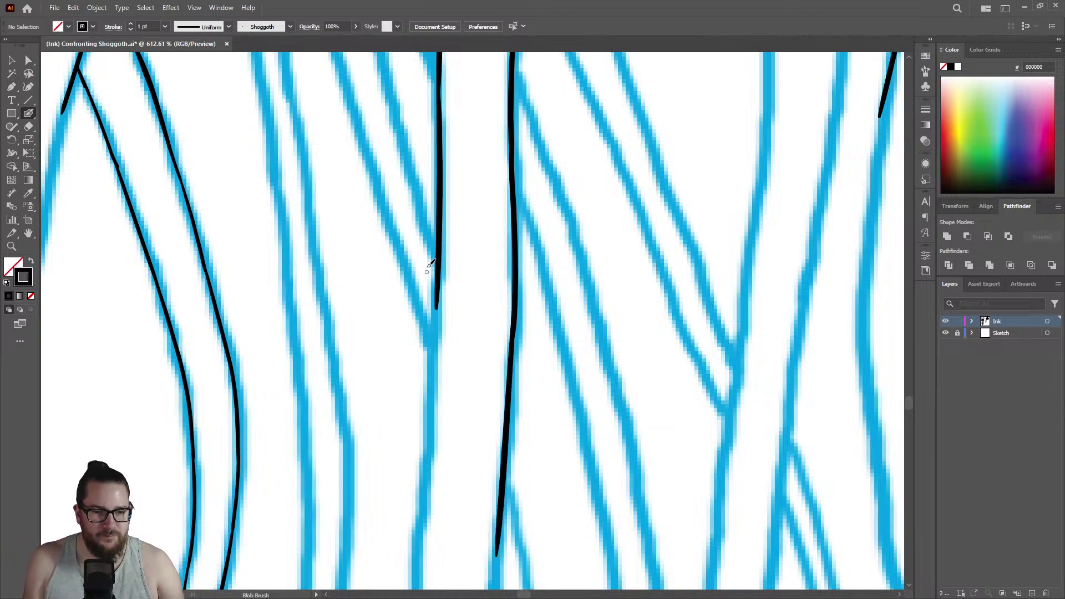
Ink the left edge down level with the right edge, undoing the first stroke and redrawing it closer to the sketch.
drag(441, 268, 409, 558)
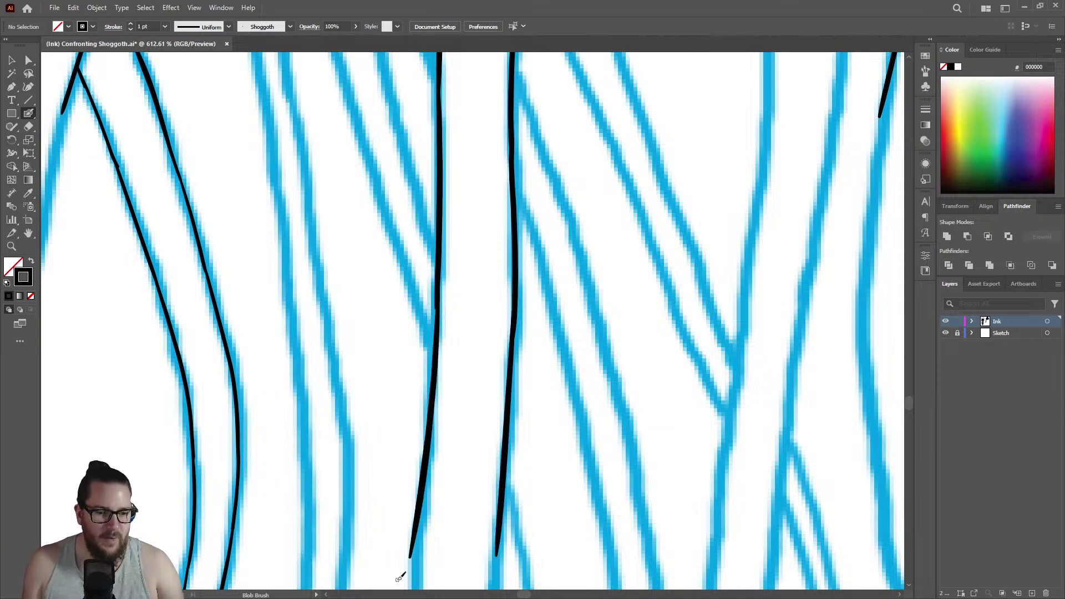
key(ctrl+z)
drag(439, 286, 416, 557)
key(z)
drag(498, 337, 411, 367)
drag(502, 428, 666, 336)
key(shift+b)
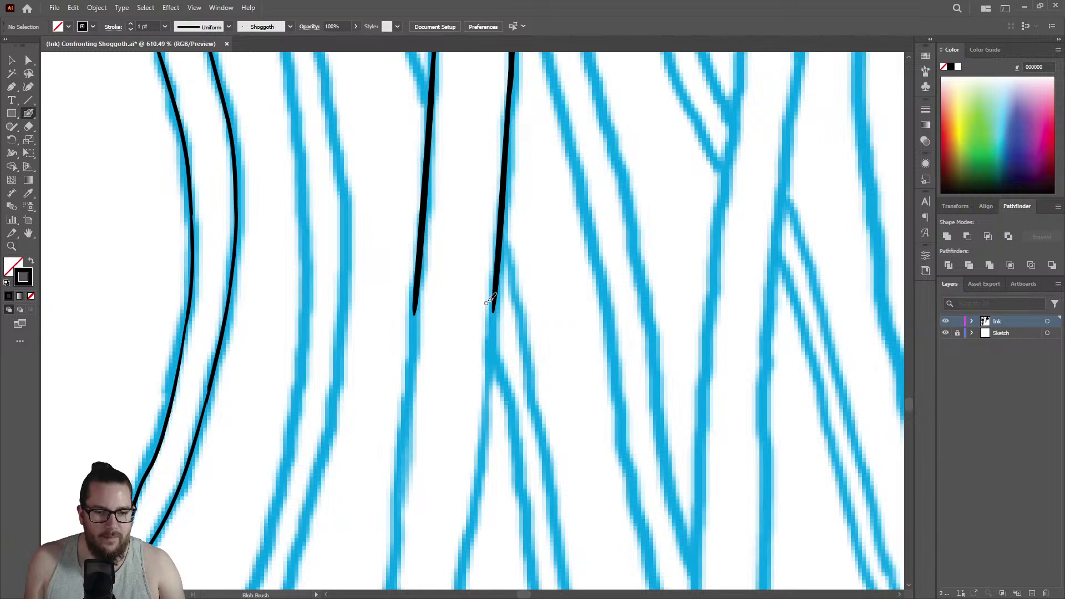
drag(498, 267, 458, 576)
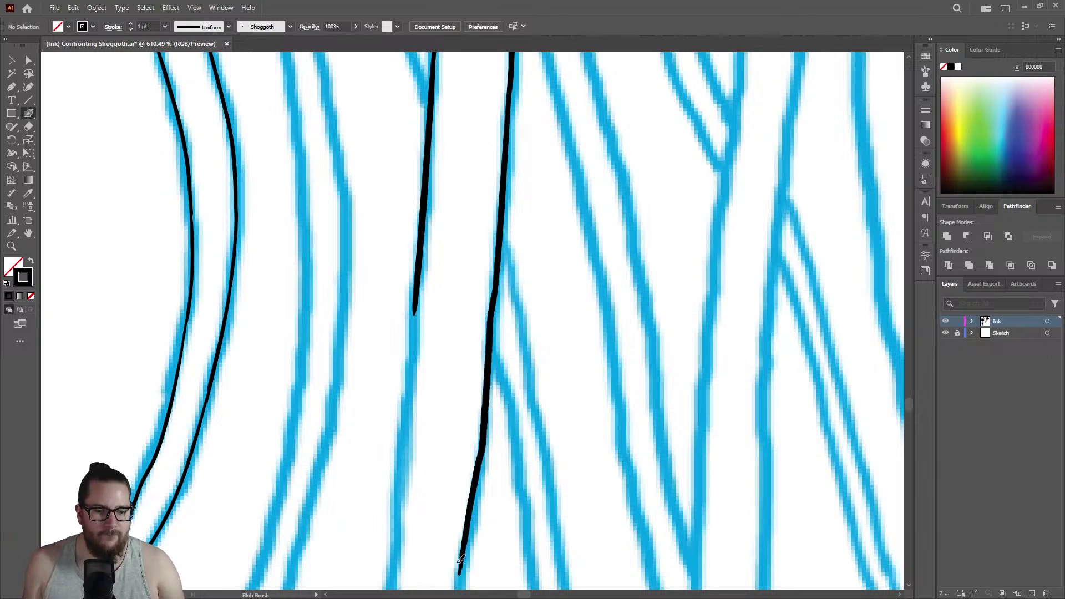
key(ctrl+z)
drag(497, 261, 478, 432)
right_click(478, 433)
click(467, 345)
key(ctrl+z)
Ink both edges down past the thin tentacles branching off the right side and carry the right edge further down.
drag(500, 273, 458, 582)
drag(420, 277, 392, 577)
key(ctrl+space)
mouse_move(505, 326)
mouse_down()
mouse_move(328, 273)
mouse_move(260, 269)
mouse_up()
drag(473, 438, 680, 342)
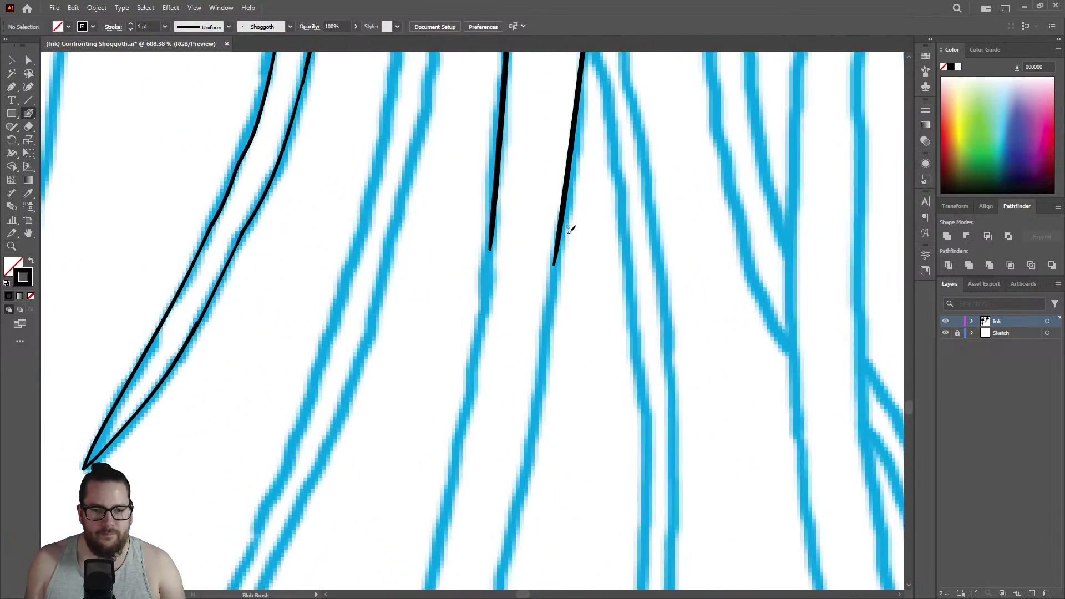
drag(562, 221, 514, 516)
Trim the end of the right edge with the Eraser and re-ink it in a smooth curve down the sketch.
key(ctrl+space)
mouse_move(516, 409)
mouse_down()
mouse_move(516, 357)
mouse_move(472, 343)
mouse_move(666, 323)
mouse_move(594, 271)
mouse_up()
key(shift+e)
mouse_move(526, 281)
mouse_down()
mouse_move(513, 360)
mouse_move(530, 310)
mouse_up()
key(shift+b)
drag(545, 235, 483, 520)
Ink the left edge down its sketch line in two strokes until it extends well below the right edge.
key(z)
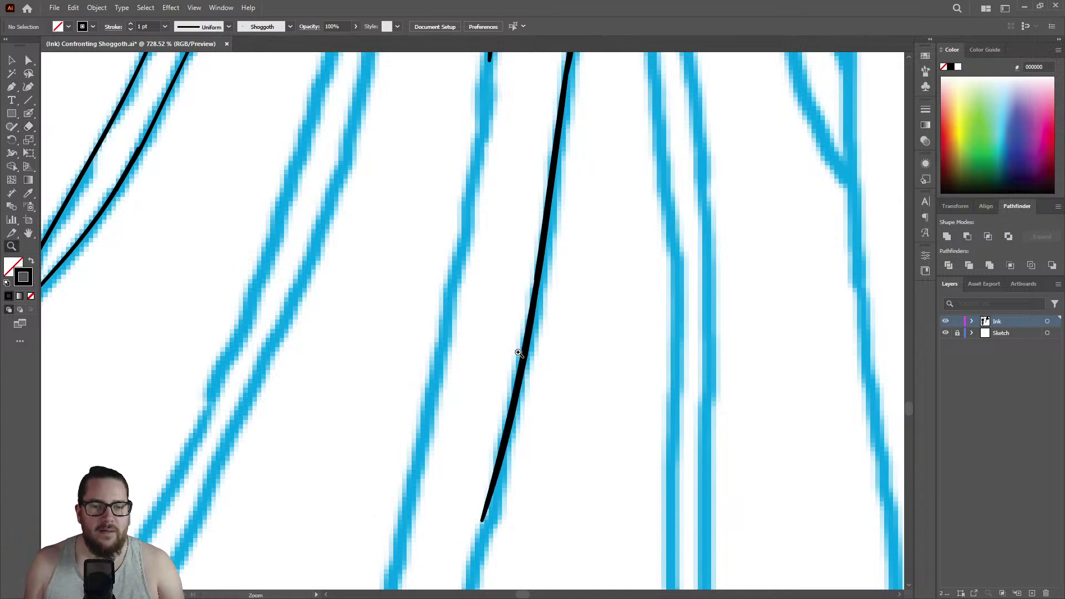
alt+click(523, 321)
click(495, 198)
click(556, 203)
key(shift+b)
drag(528, 163, 468, 509)
scroll(543, 300, down, 5)
scroll(559, 416, up, 4)
drag(469, 194, 391, 511)
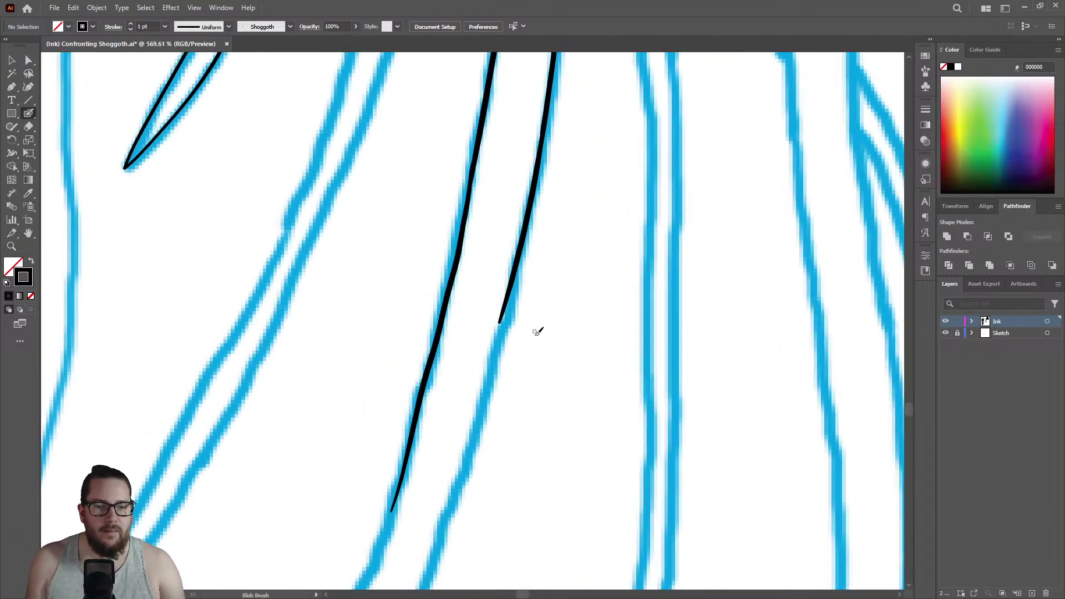
drag(520, 271, 445, 535)
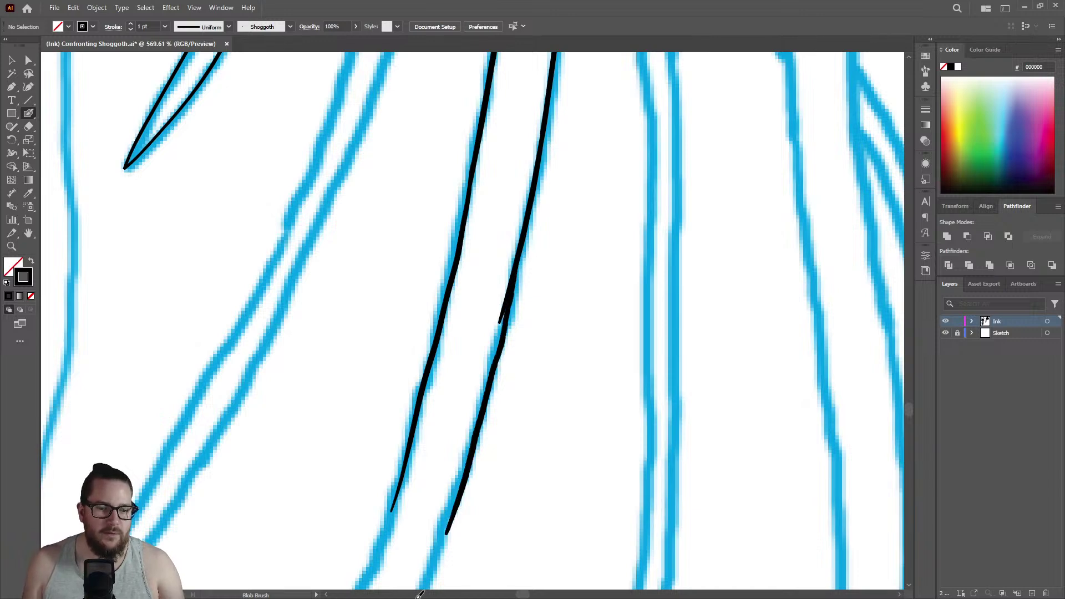
key(ctrl+z)
key(ctrl+z)
Ink the right edge further down, cut back its lower stretch with the Eraser and re-ink it along the sketch.
drag(518, 254, 444, 555)
drag(528, 381, 421, 336)
alt+click(421, 335)
drag(523, 421, 672, 356)
key(shift+e)
mouse_move(546, 291)
mouse_down()
mouse_move(499, 413)
mouse_move(515, 400)
mouse_move(490, 404)
mouse_up()
key(shift+b)
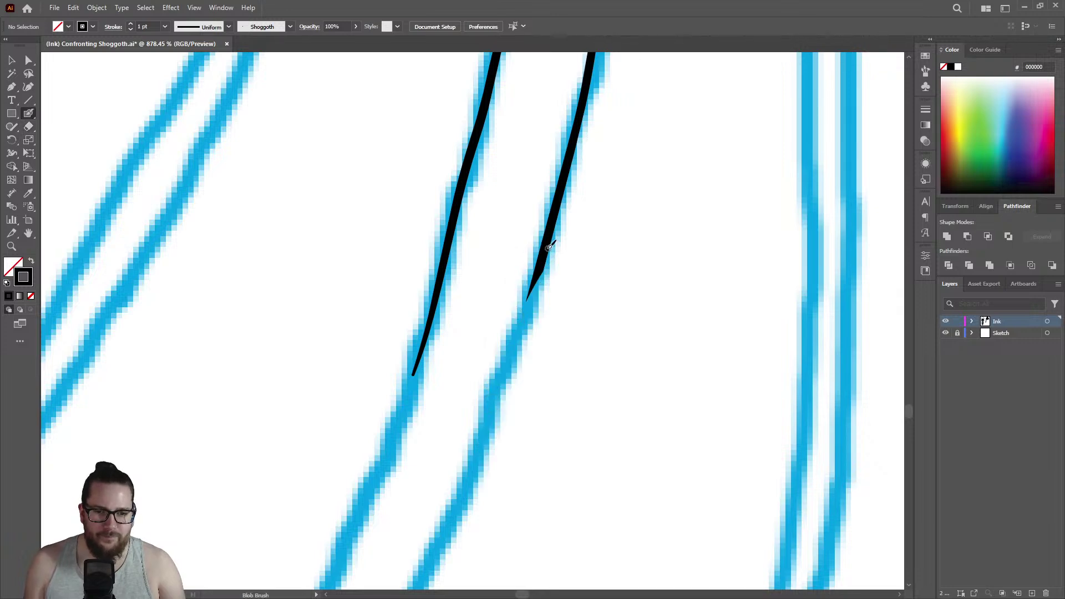
drag(543, 267, 455, 462)
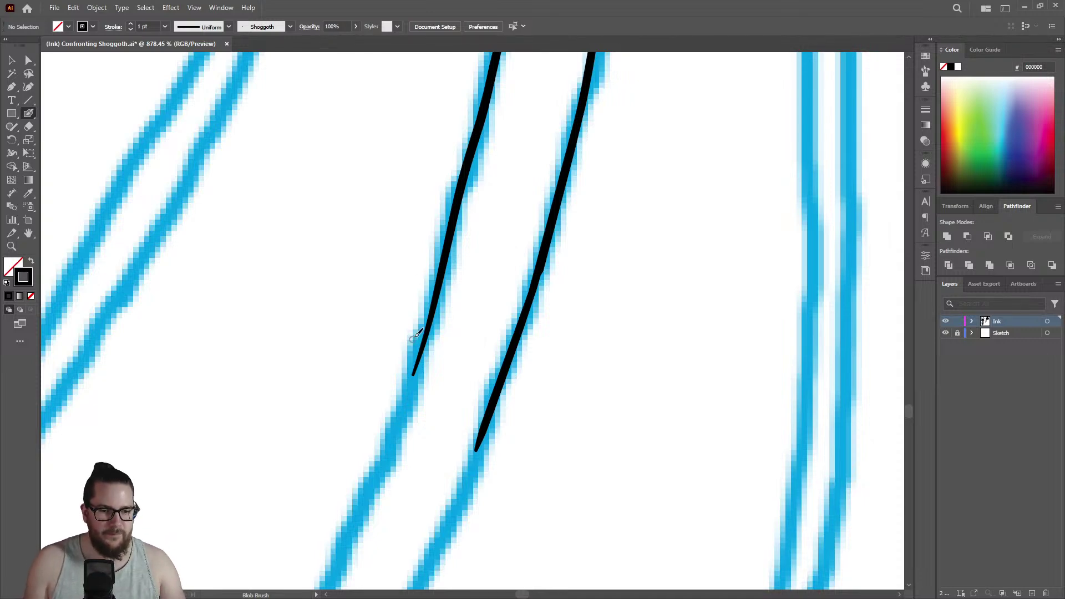
Ink the left edge further down its sketch line, trim the new stroke with the Eraser and re-ink it.
mouse_move(433, 317)
mouse_down()
mouse_move(388, 469)
mouse_move(335, 557)
mouse_up()
ctrl+alt+click(303, 360)
ctrl+alt+click(302, 360)
ctrl+click(438, 444)
ctrl+click(544, 366)
key(shift+e)
drag(418, 243, 373, 380)
key(shift+b)
drag(438, 196, 284, 540)
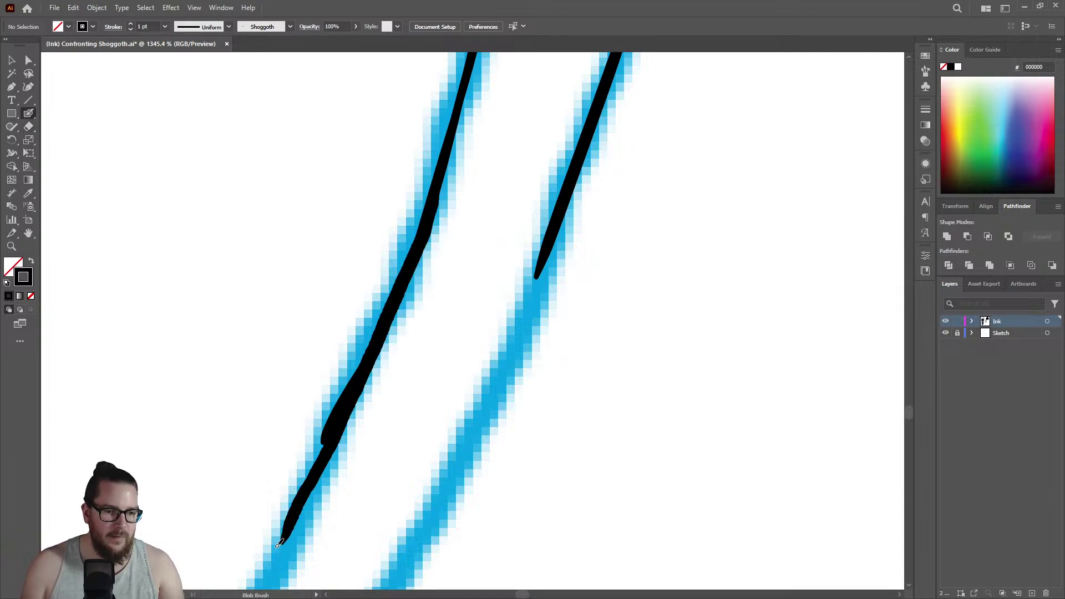
Erase the bulge where the left edge's strokes overlap and ink the right edge down to nearly the same level.
key(shift+e)
mouse_move(328, 407)
mouse_down()
mouse_move(317, 428)
mouse_move(344, 371)
mouse_move(299, 460)
mouse_up()
key(shift+b)
mouse_move(559, 221)
mouse_down()
mouse_move(465, 459)
mouse_move(401, 546)
mouse_up()
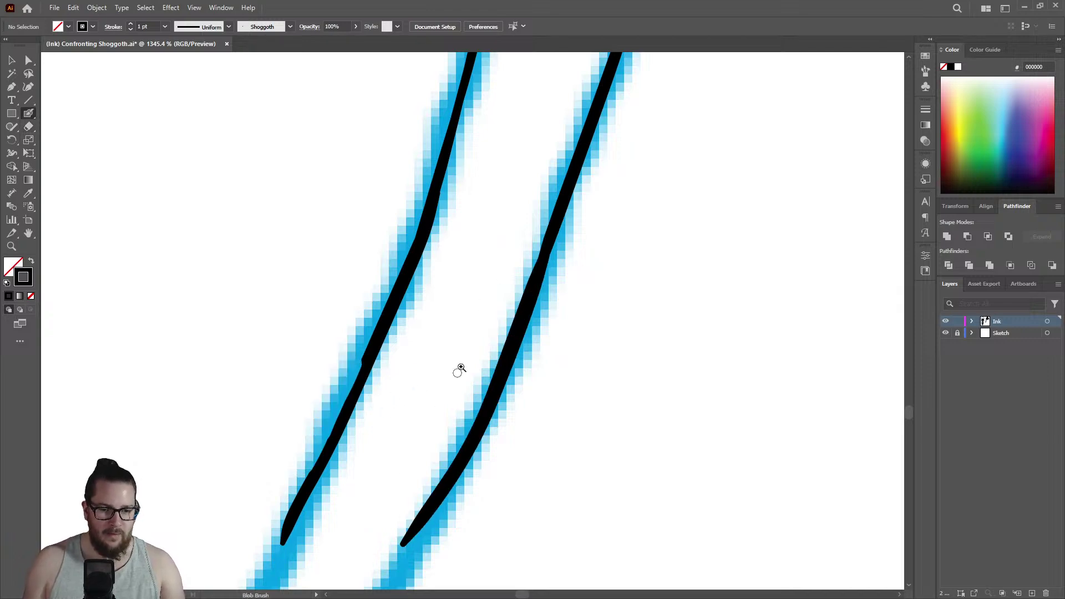
Trim the end of the right edge with the Eraser, re-ink it further down, and extend the left edge alongside it.
scroll(455, 376, down, 3)
scroll(488, 438, up, 3)
key(shift+e)
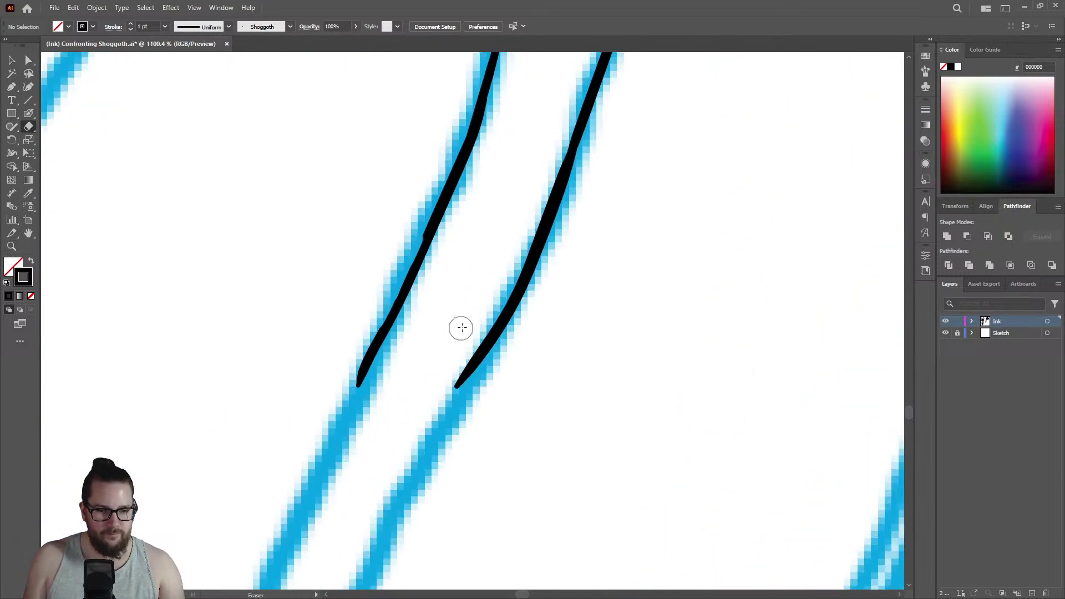
drag(476, 325, 454, 392)
key(shift+b)
drag(524, 283, 385, 529)
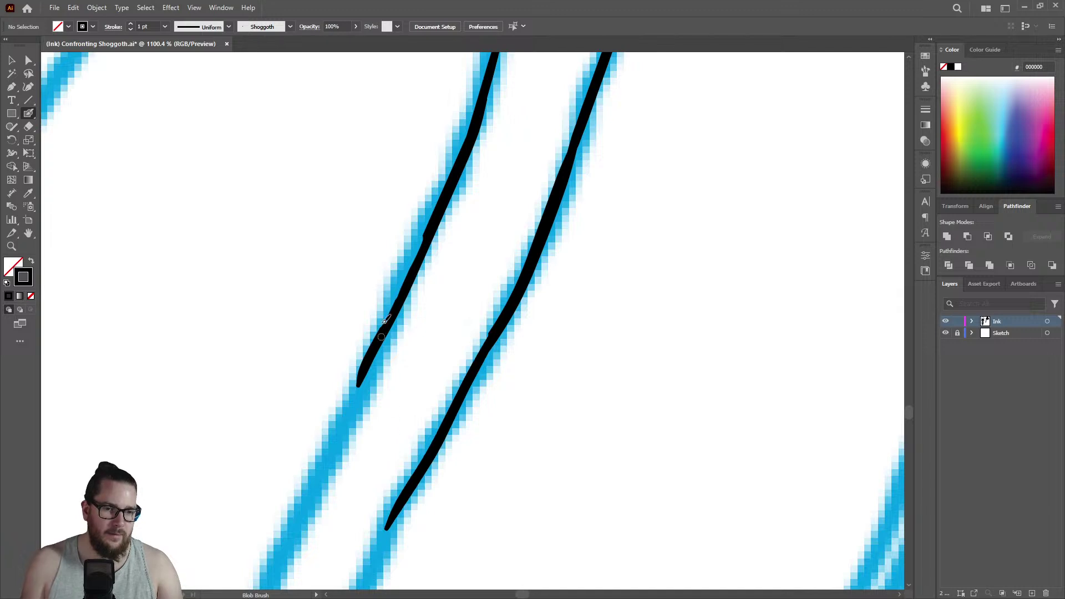
drag(433, 220, 275, 559)
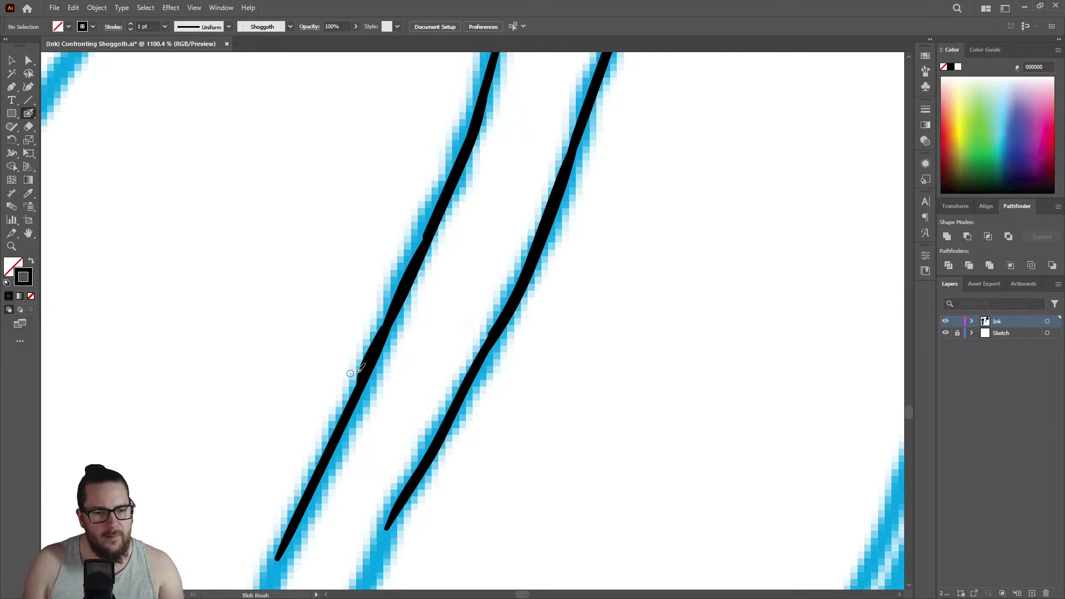
Clean the join on the left edge with the Eraser and ink the right edge through the next sketched bend.
key(shift+e)
mouse_move(364, 326)
mouse_down()
mouse_move(351, 371)
mouse_move(374, 320)
mouse_up()
key(z)
mouse_move(476, 322)
mouse_down()
mouse_move(448, 303)
mouse_move(377, 317)
mouse_up()
drag(443, 458, 636, 372)
key(shift+b)
mouse_move(461, 254)
mouse_down()
mouse_move(424, 314)
mouse_move(357, 481)
mouse_up()
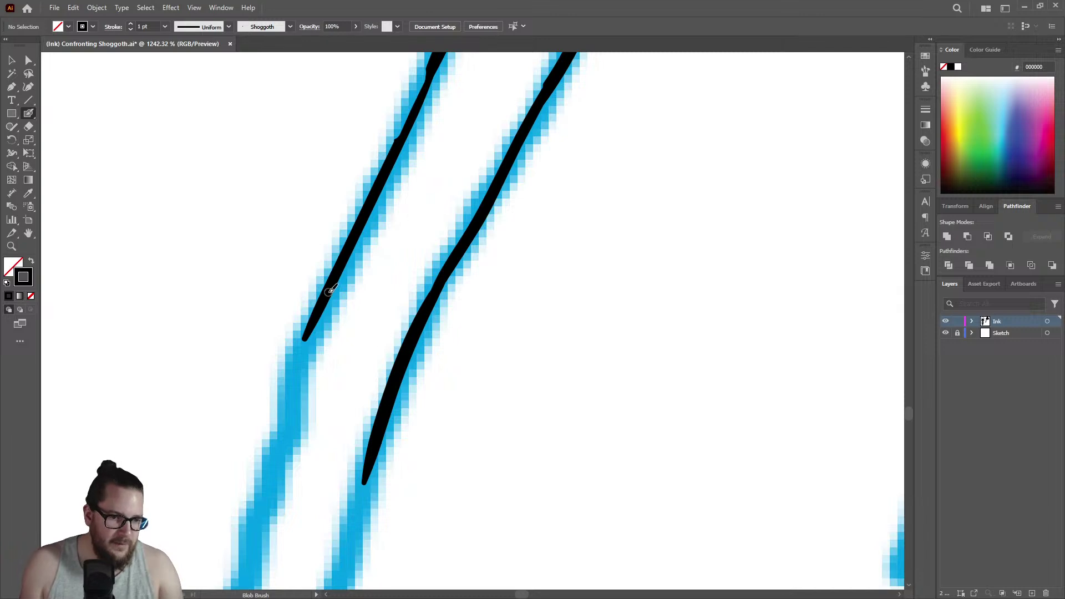
Continue the left edge down to the kink in its sketch line and undo the stray dot below it.
drag(325, 300, 283, 441)
right_click(281, 444)
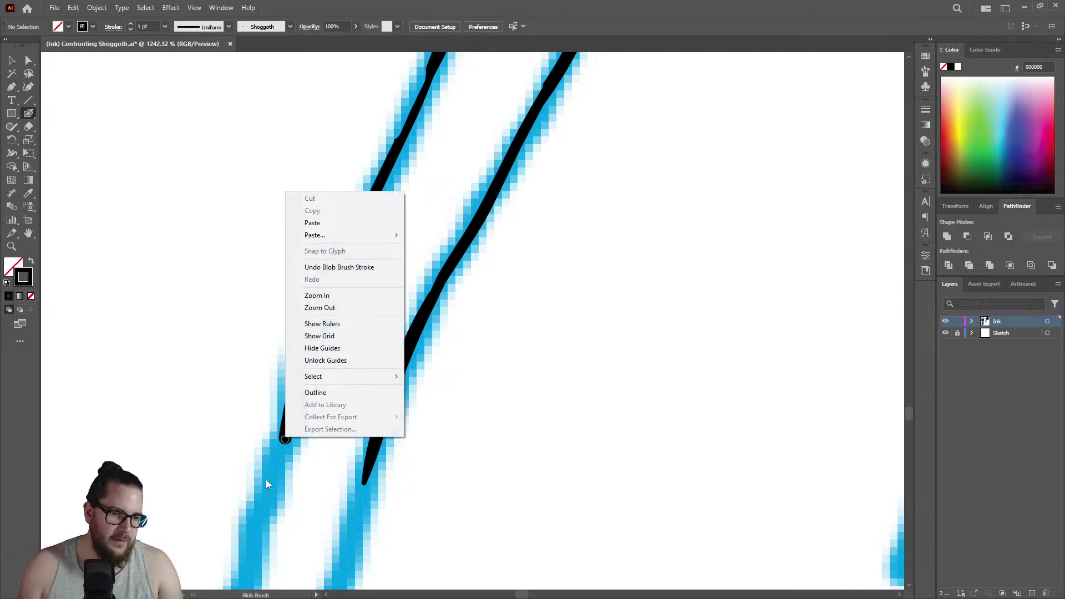
click(266, 480)
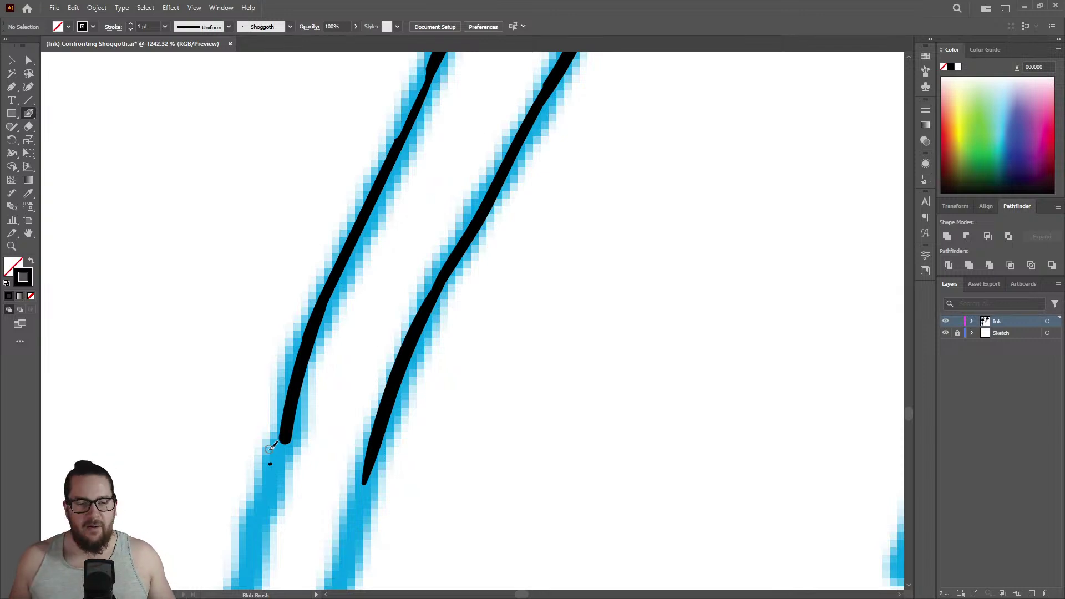
key(z)
drag(442, 321, 434, 325)
key(ctrl+z)
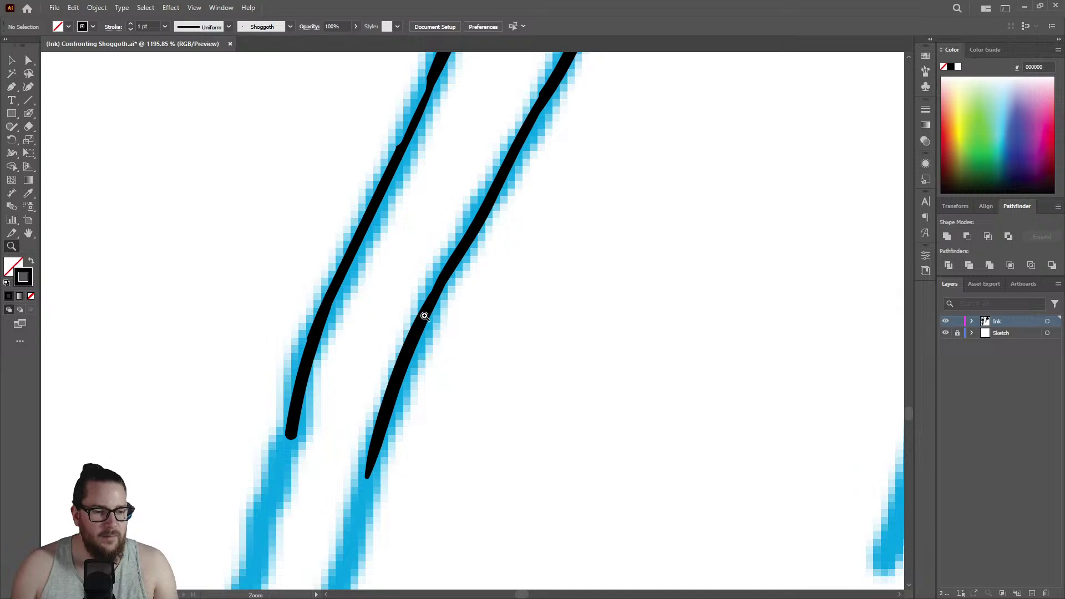
Ink both edges of the tentacle past the kink and down their sketch lines with the Blob Brush.
scroll(445, 309, down, 3)
scroll(482, 207, up, 5)
key(shift+b)
drag(518, 158, 469, 291)
key(z)
scroll(518, 230, down, 5)
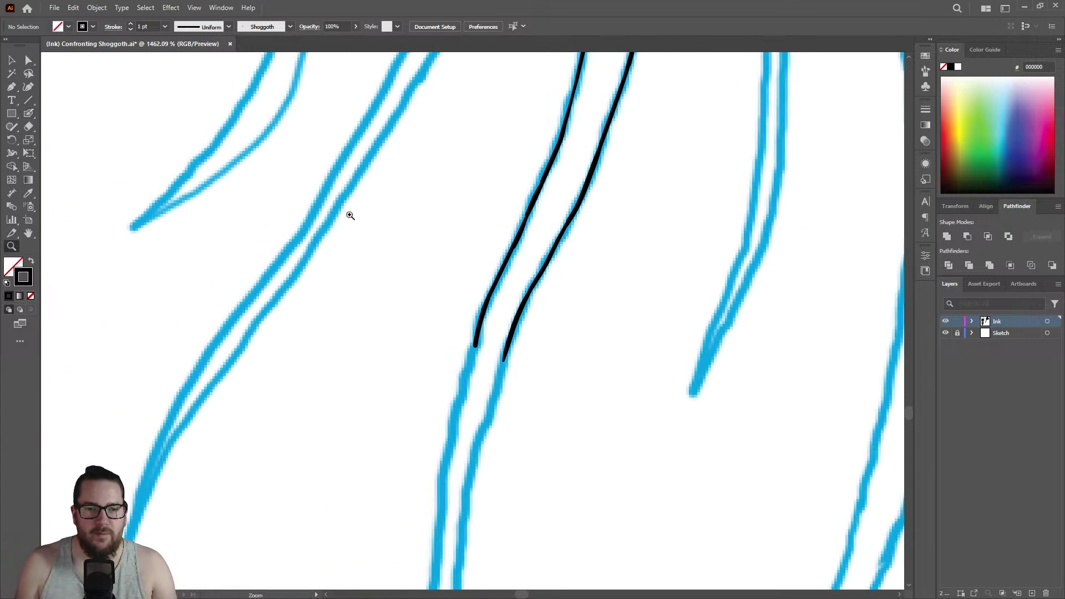
scroll(555, 337, up, 5)
key(shift+b)
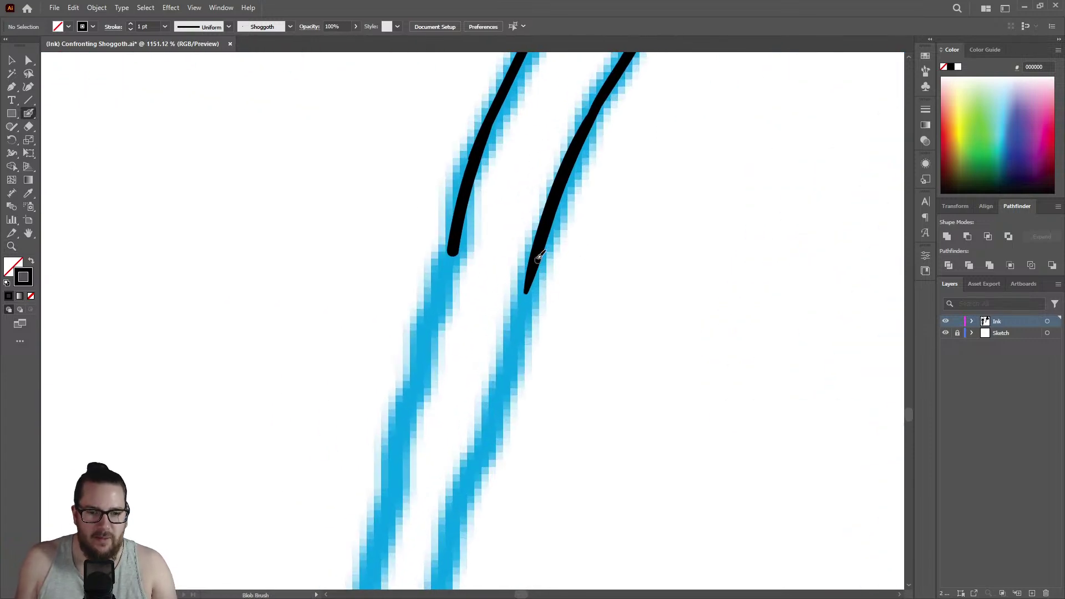
mouse_move(528, 281)
mouse_down()
mouse_move(487, 427)
mouse_move(461, 491)
mouse_up()
drag(456, 235, 388, 545)
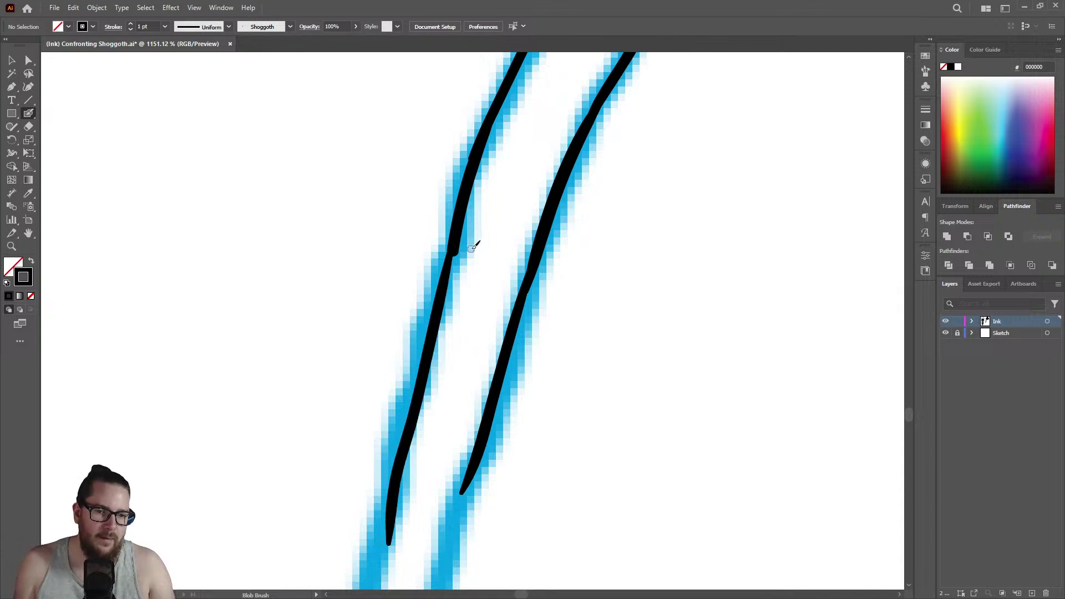
Smooth the join at the left edge's kink with the Blob Brush and thin the stretch below with the Eraser.
drag(473, 222, 465, 232)
drag(467, 190, 449, 266)
key(shift+e)
mouse_move(451, 302)
mouse_down()
mouse_move(404, 472)
mouse_move(452, 303)
mouse_move(416, 383)
mouse_move(392, 502)
mouse_up()
key(ctrl+equal)
key(shift+b)
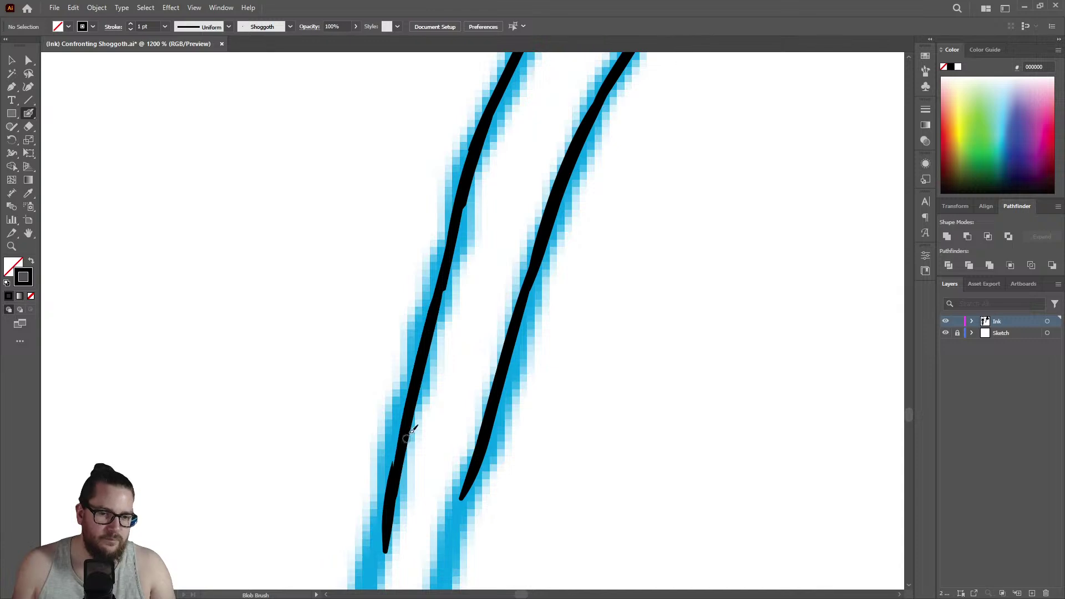
Taper the lower end of the left edge with the Eraser and save the illustration.
key(z)
alt+click(482, 358)
drag(482, 360, 344, 419)
drag(513, 398, 416, 421)
drag(512, 498, 621, 399)
drag(442, 344, 483, 341)
key(shift+e)
mouse_move(508, 188)
mouse_down()
mouse_move(492, 186)
mouse_move(517, 161)
mouse_move(478, 247)
mouse_up()
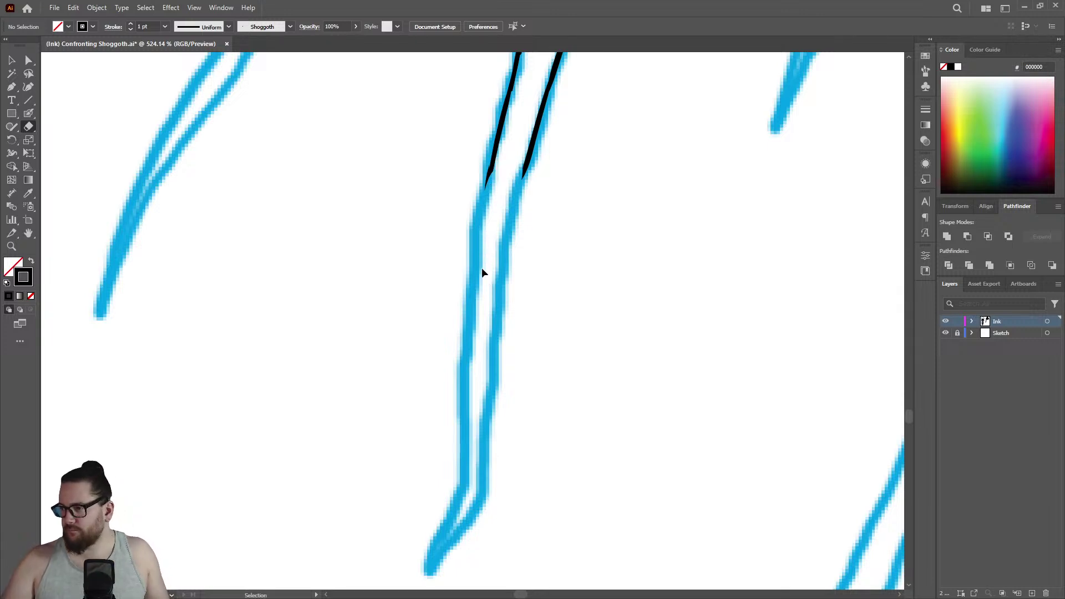
key(ctrl+s)
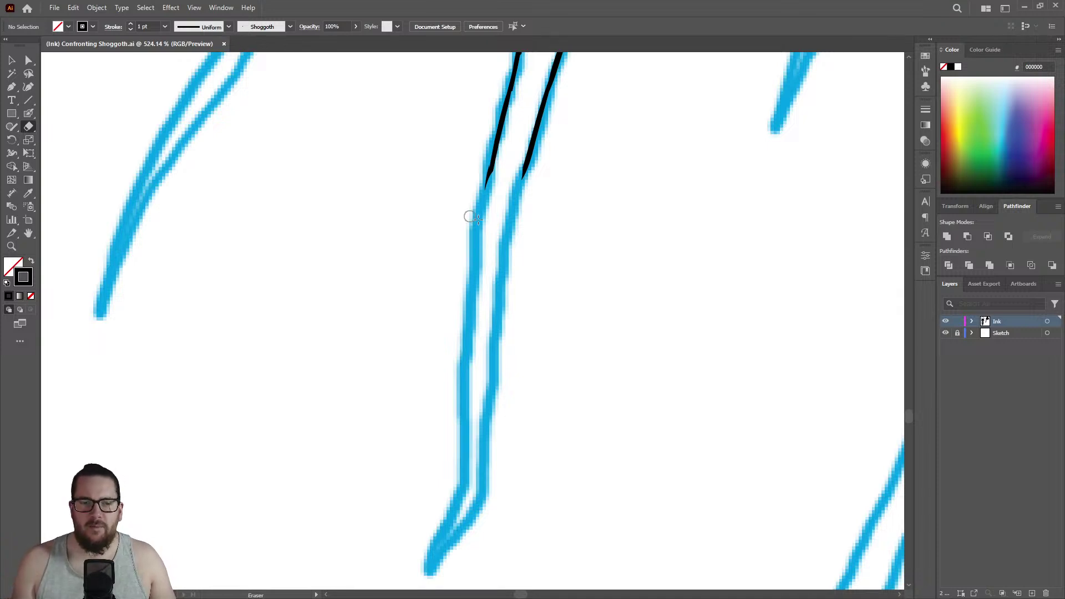
Ink the left edge from its tapered end in one long stroke down toward the tentacle's tip.
key(z)
mouse_move(573, 168)
mouse_down()
mouse_move(597, 136)
mouse_move(494, 156)
mouse_move(557, 136)
mouse_move(475, 142)
mouse_move(505, 150)
mouse_up()
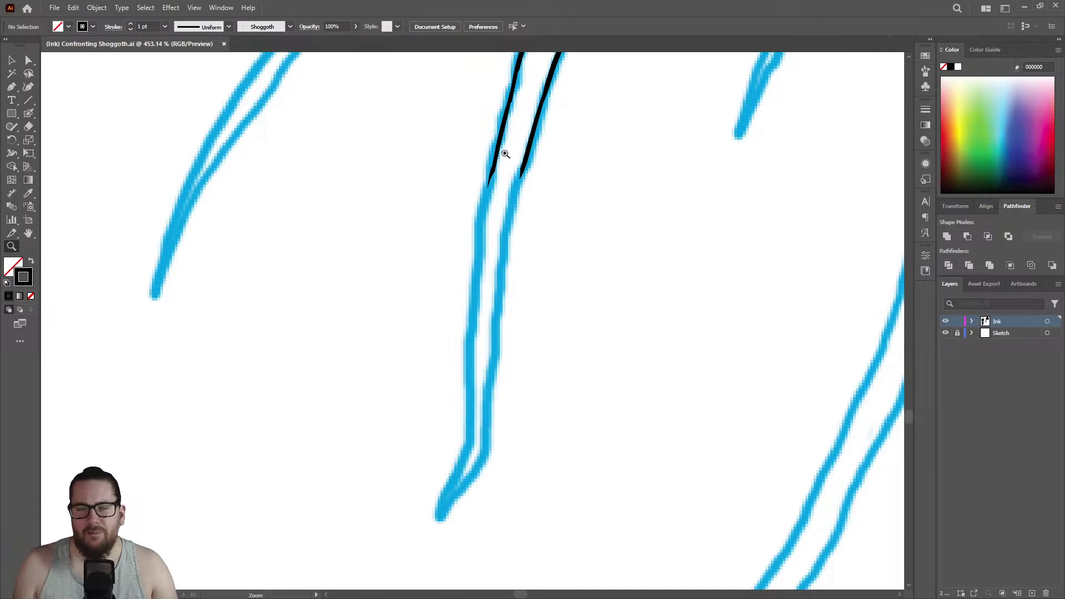
drag(510, 189, 627, 156)
key(shift+b)
mouse_move(478, 121)
mouse_down()
mouse_move(435, 311)
mouse_move(403, 577)
mouse_up()
key(z)
mouse_move(496, 223)
mouse_down()
mouse_move(336, 210)
mouse_move(342, 255)
mouse_up()
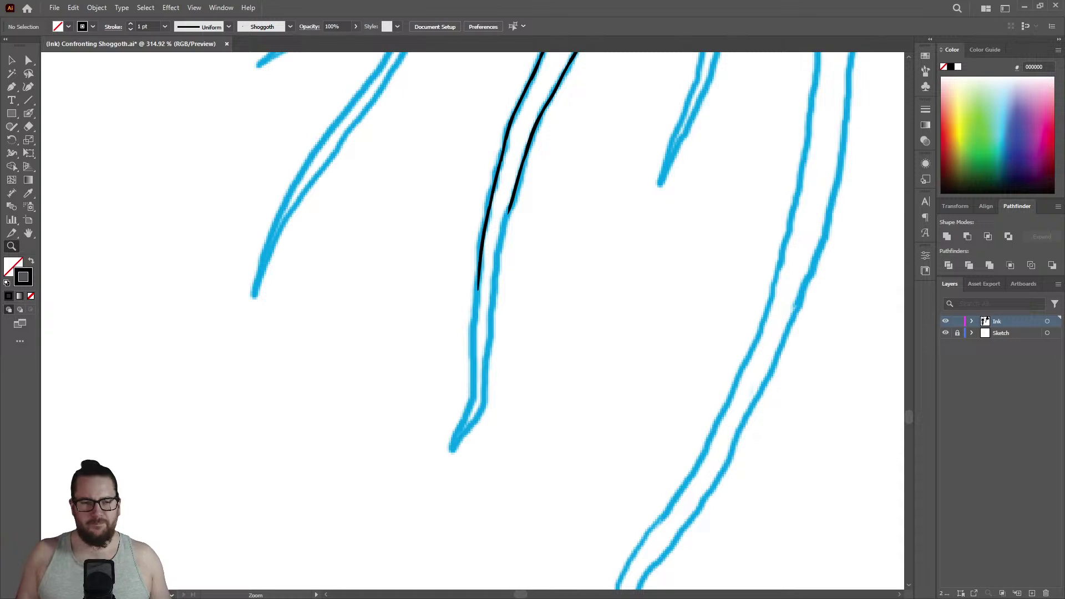
mouse_move(490, 283)
mouse_down()
mouse_move(568, 376)
mouse_move(554, 307)
mouse_move(516, 263)
mouse_up()
key(shift+b)
mouse_move(482, 126)
mouse_down()
mouse_move(467, 396)
mouse_move(422, 528)
mouse_move(477, 446)
mouse_move(497, 386)
mouse_move(504, 173)
mouse_up()
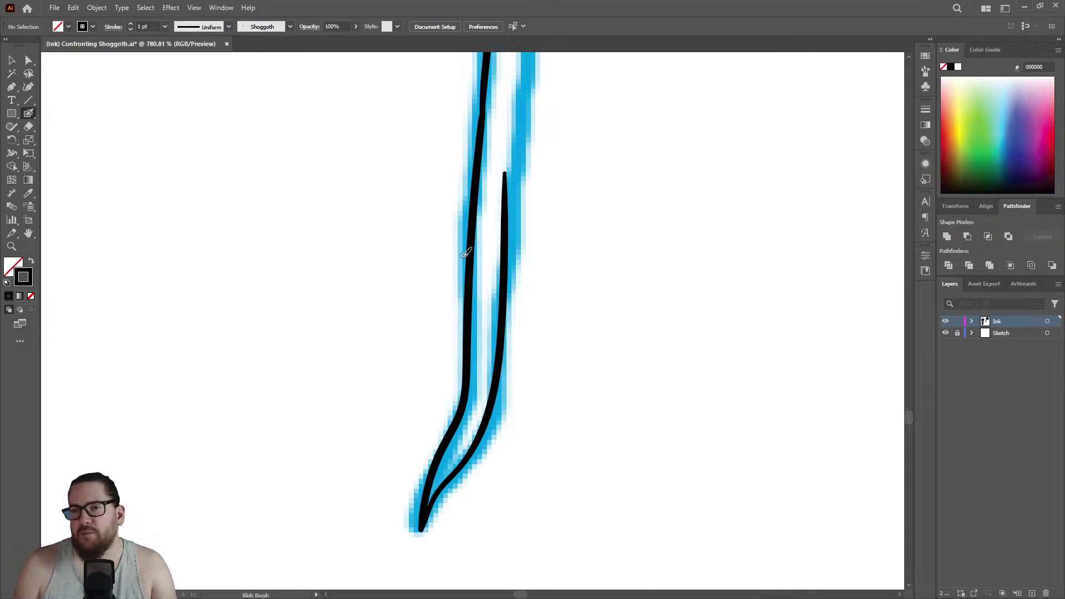
key(ctrl+z)
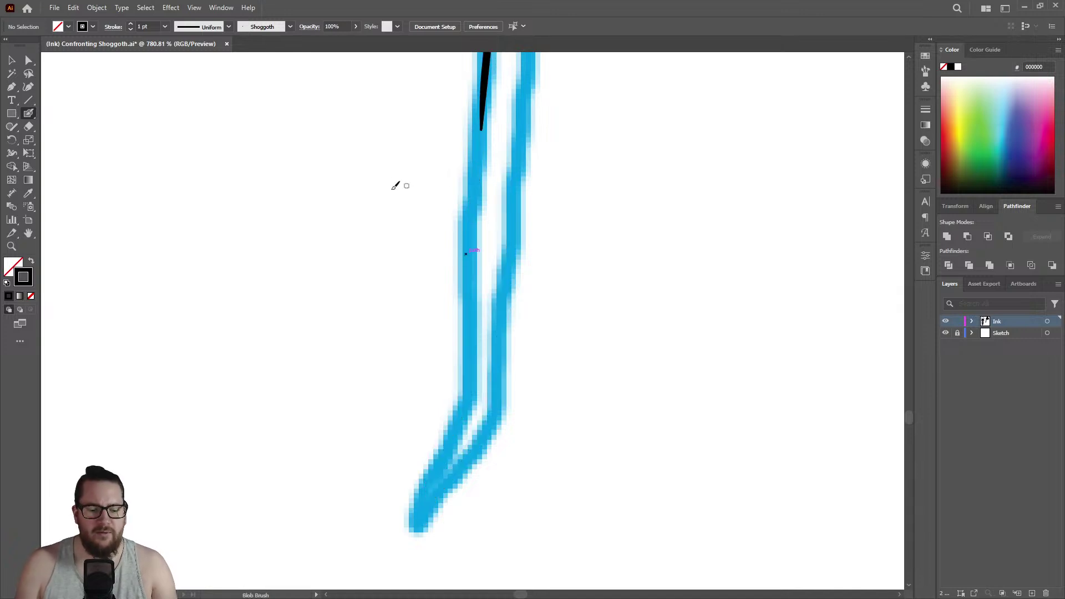
Ink the left edge in one stroke around the lower bend to the tentacle's tip and trim its end with the Eraser.
mouse_move(481, 119)
mouse_down()
mouse_move(471, 370)
mouse_move(426, 513)
mouse_up()
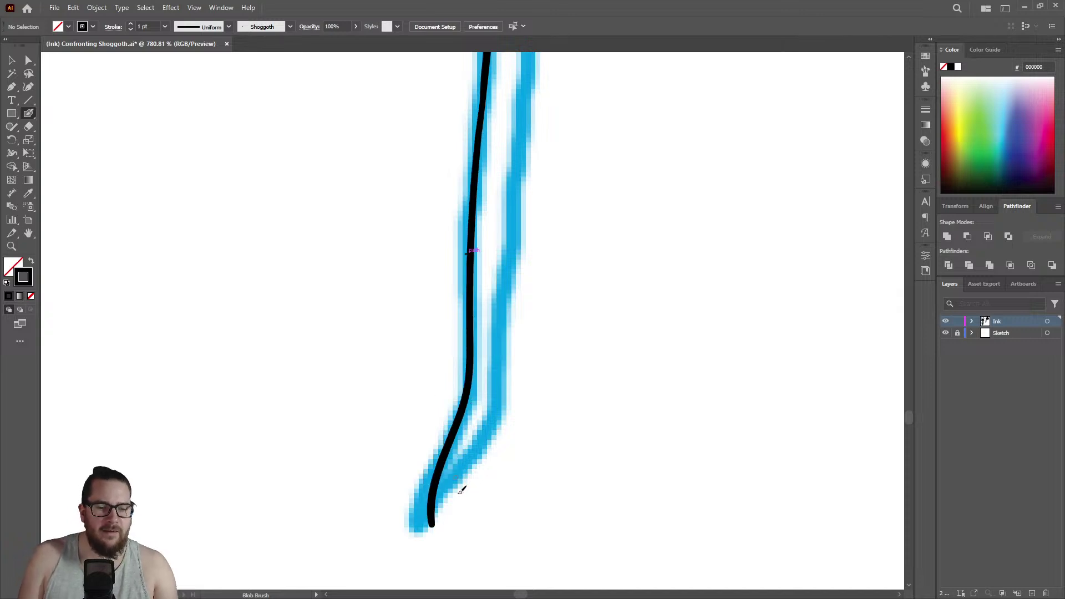
key(shift+e)
mouse_move(491, 416)
mouse_down()
mouse_move(435, 513)
mouse_move(483, 388)
mouse_up()
Ink the right edge down its sketch line in two strokes until it reaches the bend above the tip.
key(z)
drag(507, 339, 388, 329)
drag(563, 146, 744, 126)
key(shift+b)
mouse_move(555, 172)
mouse_down()
mouse_move(504, 408)
mouse_move(484, 588)
mouse_up()
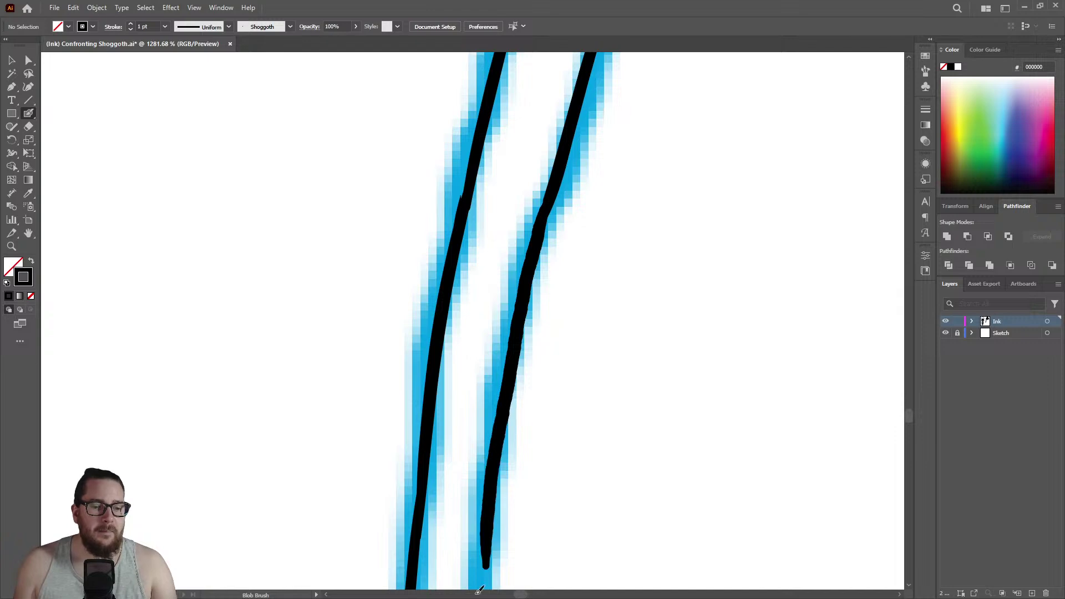
key(z)
mouse_move(551, 373)
mouse_down()
mouse_move(464, 311)
mouse_move(571, 447)
mouse_move(792, 399)
mouse_up()
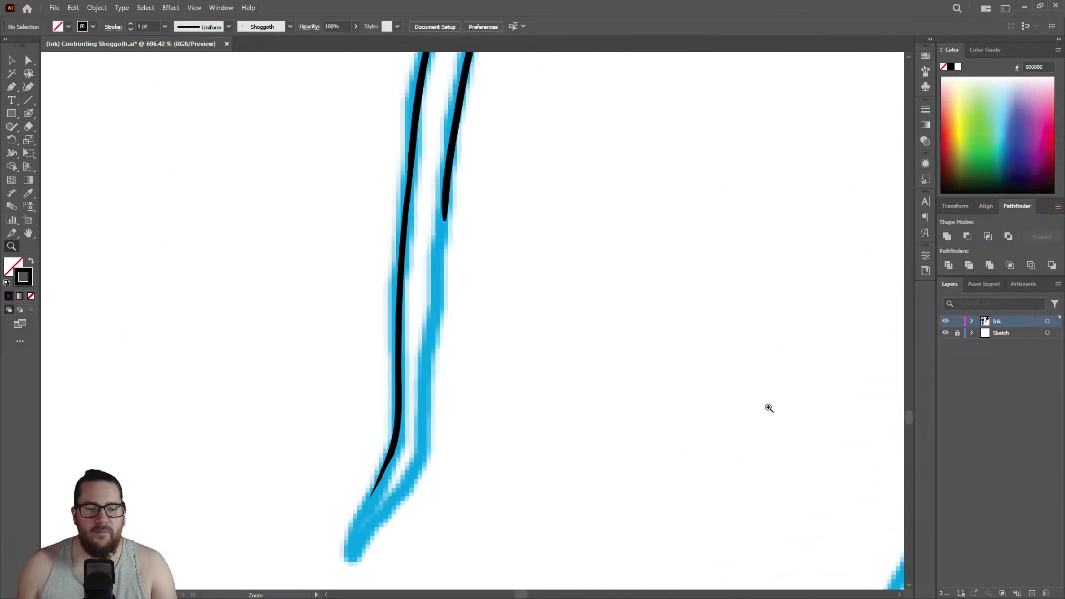
drag(365, 348, 481, 208)
key(shift+b)
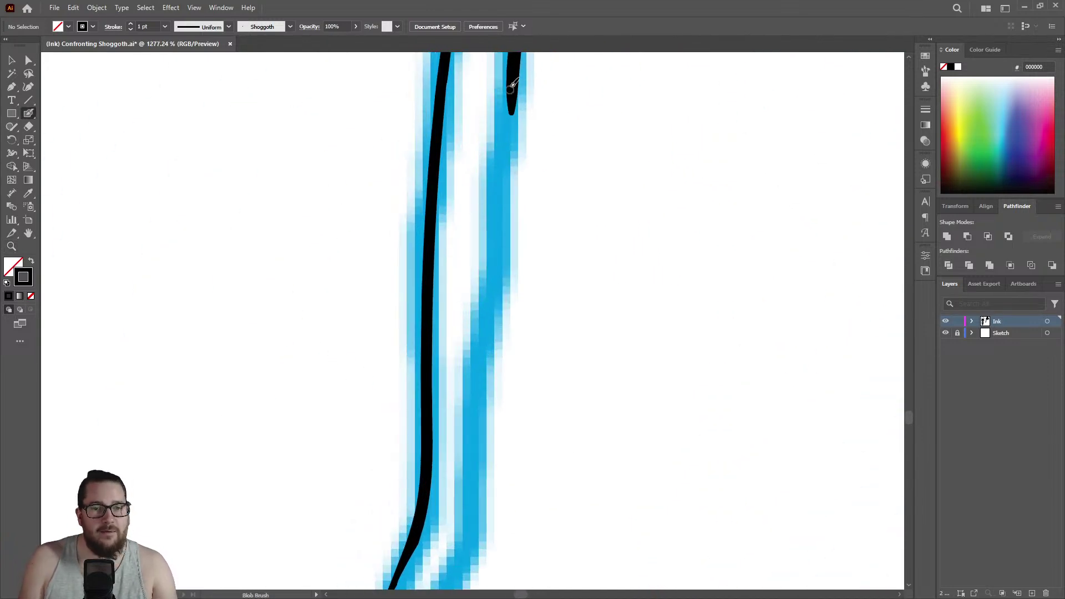
mouse_move(513, 111)
mouse_down()
mouse_move(476, 366)
mouse_move(470, 565)
mouse_up()
Ink both edges around the last bend so they meet in a pointed tentacle tip.
key(z)
drag(556, 351, 562, 372)
key(shift+b)
mouse_move(523, 131)
mouse_down()
mouse_move(523, 347)
mouse_move(532, 363)
mouse_up()
mouse_move(557, 104)
mouse_down()
mouse_move(540, 347)
mouse_move(392, 551)
mouse_move(402, 493)
mouse_move(475, 332)
mouse_move(483, 278)
mouse_up()
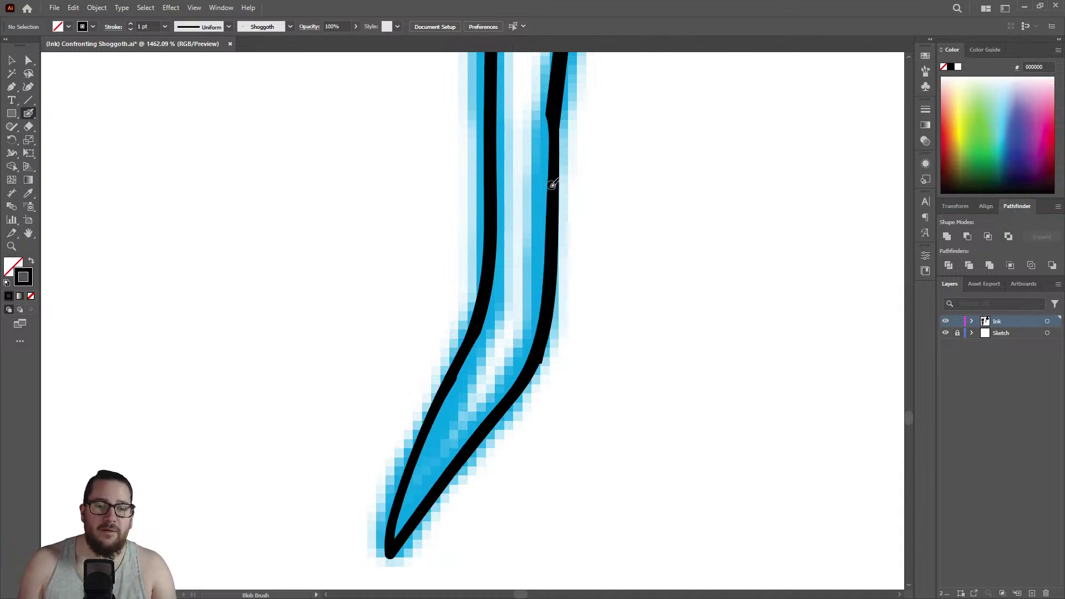
Clean the uneven join on the right edge above the tip with the Eraser and retouch it with the Blob Brush.
key(shift+e)
mouse_move(541, 106)
mouse_down()
mouse_move(536, 133)
mouse_move(531, 91)
mouse_up()
key(z)
mouse_move(566, 224)
mouse_down()
mouse_move(354, 274)
mouse_move(603, 157)
mouse_move(715, 233)
mouse_move(653, 300)
mouse_up()
key(shift+b)
drag(571, 334, 571, 290)
Move to the unfinished tentacle at the far left of the bundle and ink both edges further down the sketch.
key(z)
mouse_move(528, 357)
mouse_down()
mouse_move(299, 375)
mouse_move(526, 416)
mouse_move(366, 428)
mouse_up()
drag(547, 415, 463, 414)
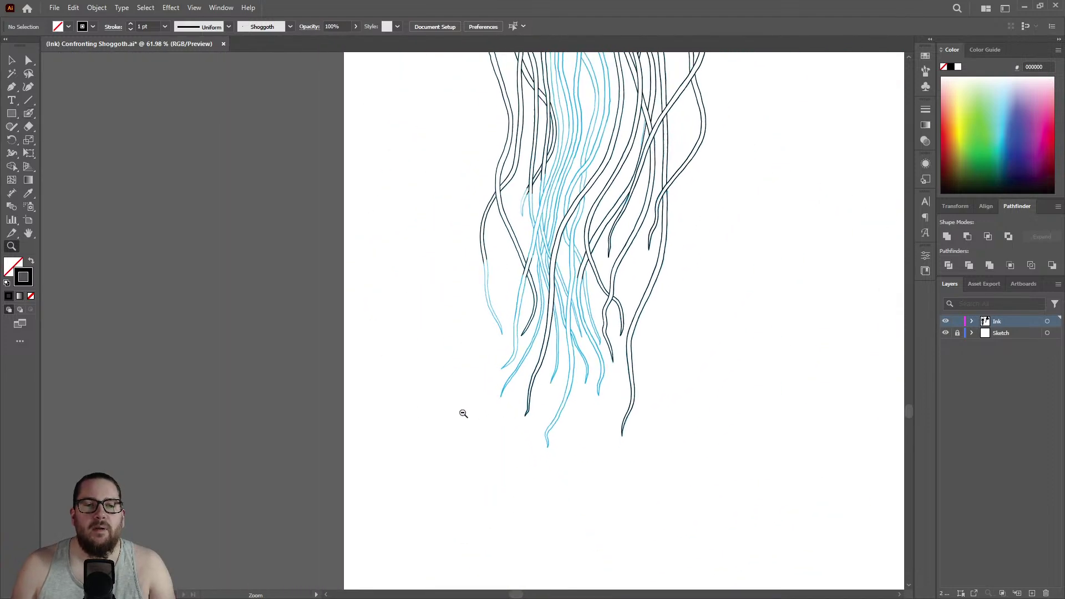
drag(630, 322, 488, 316)
drag(657, 162, 723, 174)
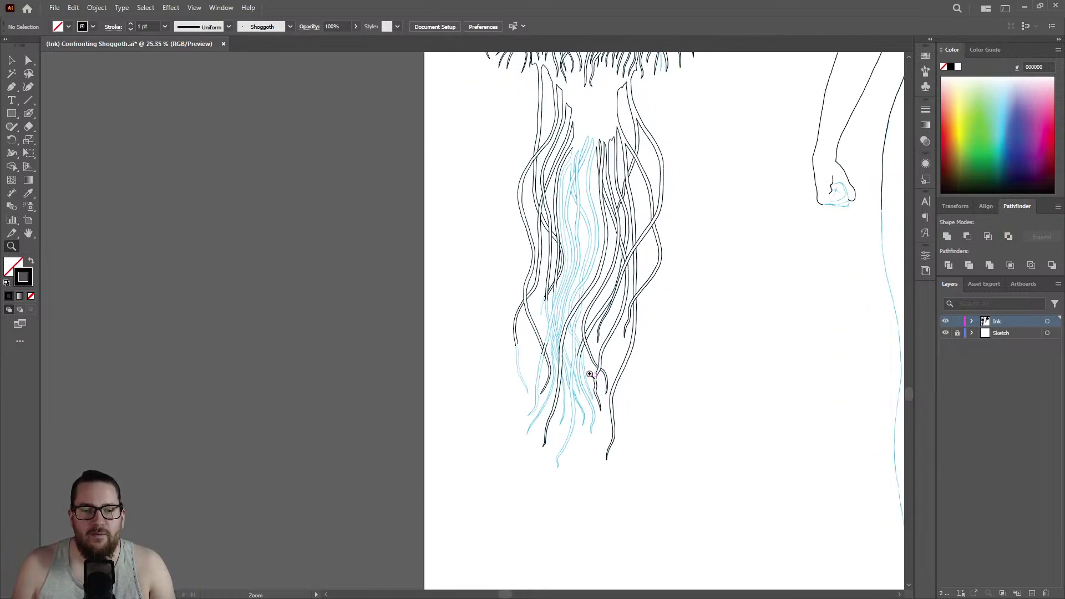
drag(527, 361, 608, 305)
mouse_move(499, 356)
mouse_down()
mouse_move(519, 182)
mouse_move(499, 164)
mouse_move(652, 152)
mouse_up()
key(shift+b)
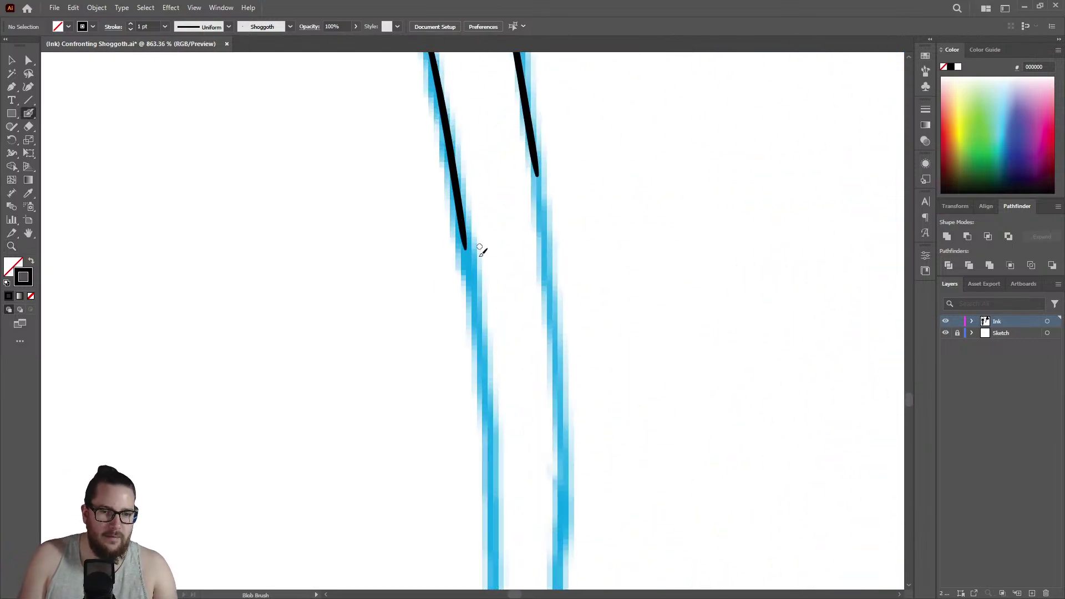
mouse_move(459, 198)
mouse_down()
mouse_move(491, 378)
mouse_move(492, 521)
mouse_up()
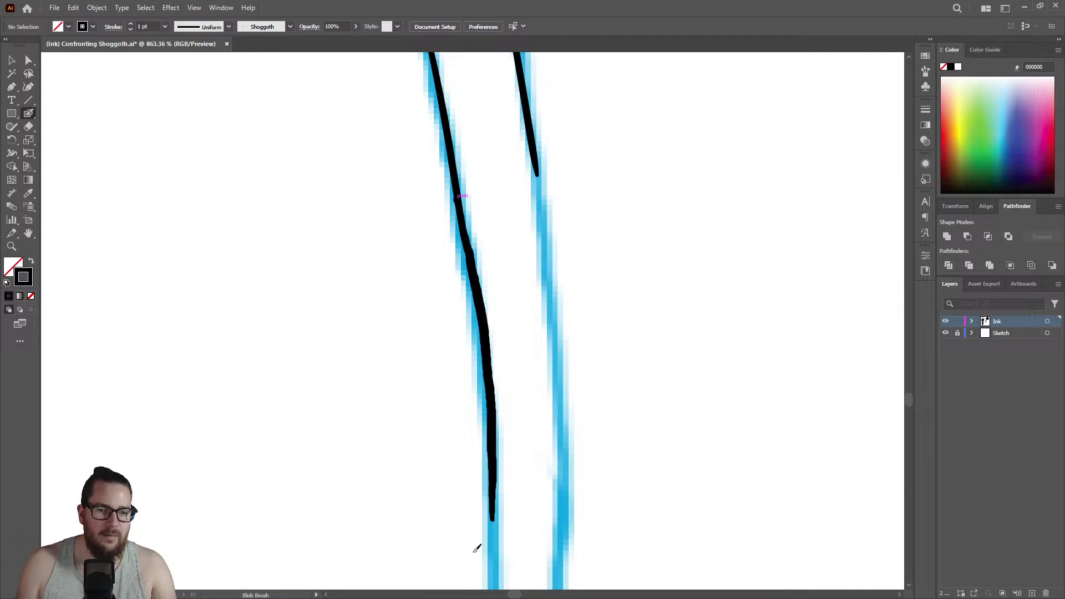
mouse_move(534, 151)
mouse_down()
mouse_move(560, 411)
mouse_move(559, 524)
mouse_up()
Trim the new strokes on the outer tentacle with the Eraser and continue the ink down the sketch.
key(shift+e)
mouse_move(488, 240)
mouse_down()
mouse_move(489, 334)
mouse_move(475, 223)
mouse_move(504, 505)
mouse_move(493, 371)
mouse_move(464, 250)
mouse_move(506, 309)
mouse_move(625, 342)
mouse_move(737, 313)
mouse_move(559, 193)
mouse_move(571, 111)
mouse_move(599, 97)
mouse_move(672, 131)
mouse_up()
key(z)
key(shift+b)
mouse_move(509, 119)
mouse_down()
mouse_move(534, 279)
mouse_move(549, 551)
mouse_up()
Extend the outer tentacle's left edge down the straight stretch of its sketch line.
key(z)
alt+click(571, 336)
drag(619, 482, 807, 395)
key(shift+b)
drag(452, 99, 459, 443)
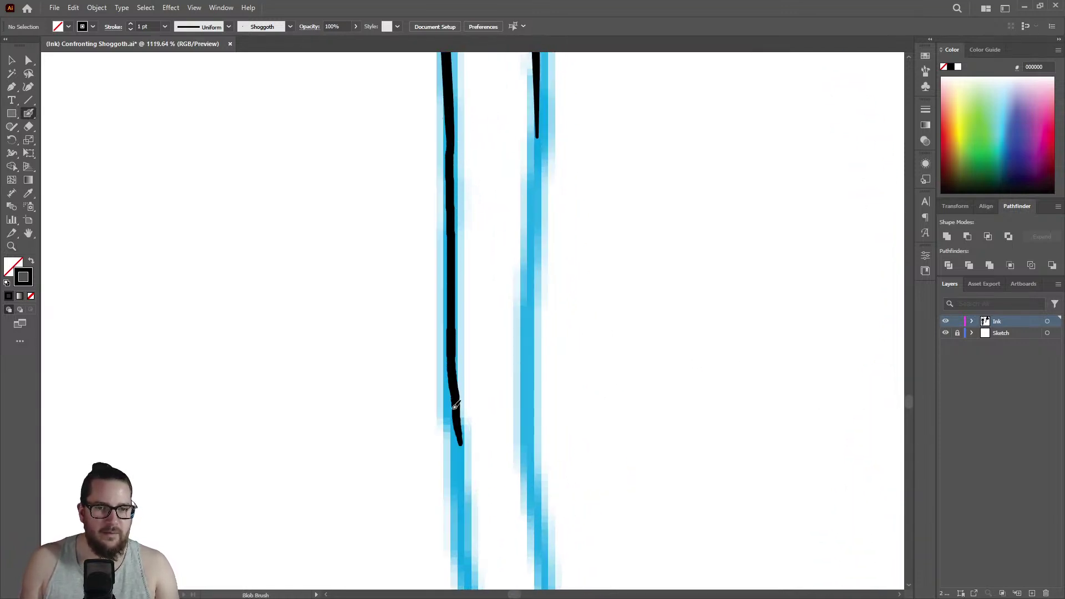
Try inking the right edge down its sketch line, erase most of the new stroke and undo the last Eraser pass.
drag(538, 98, 533, 444)
key(shift+e)
mouse_move(525, 210)
mouse_down()
mouse_move(518, 373)
mouse_move(528, 477)
mouse_up()
mouse_move(459, 363)
mouse_down()
mouse_move(472, 420)
mouse_move(475, 359)
mouse_move(440, 338)
mouse_up()
key(ctrl+z)
Ink the outer tentacle's left edge further down as it curves toward the right.
key(z)
drag(536, 469, 659, 408)
key(shift+b)
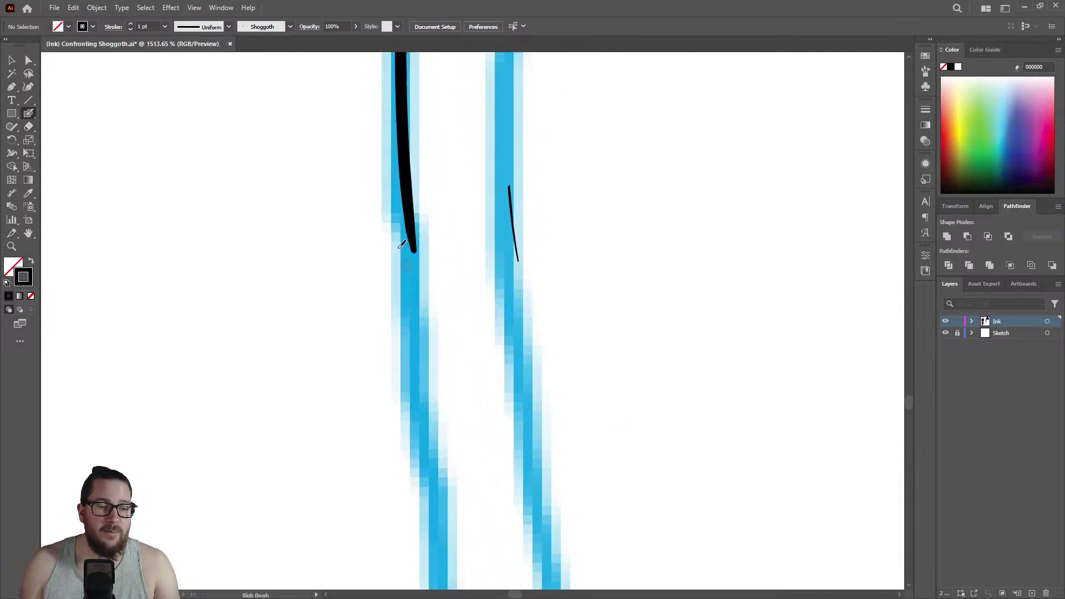
drag(410, 213, 441, 562)
Re-ink the erased stretch of the outer tentacle's right edge with one smooth Blob Brush stroke.
key(z)
drag(524, 309, 432, 312)
drag(531, 153, 649, 156)
key(shift+b)
drag(513, 136, 510, 403)
Ink the right edge further down past the end of the left edge and save the illustration.
key(z)
drag(575, 323, 740, 370)
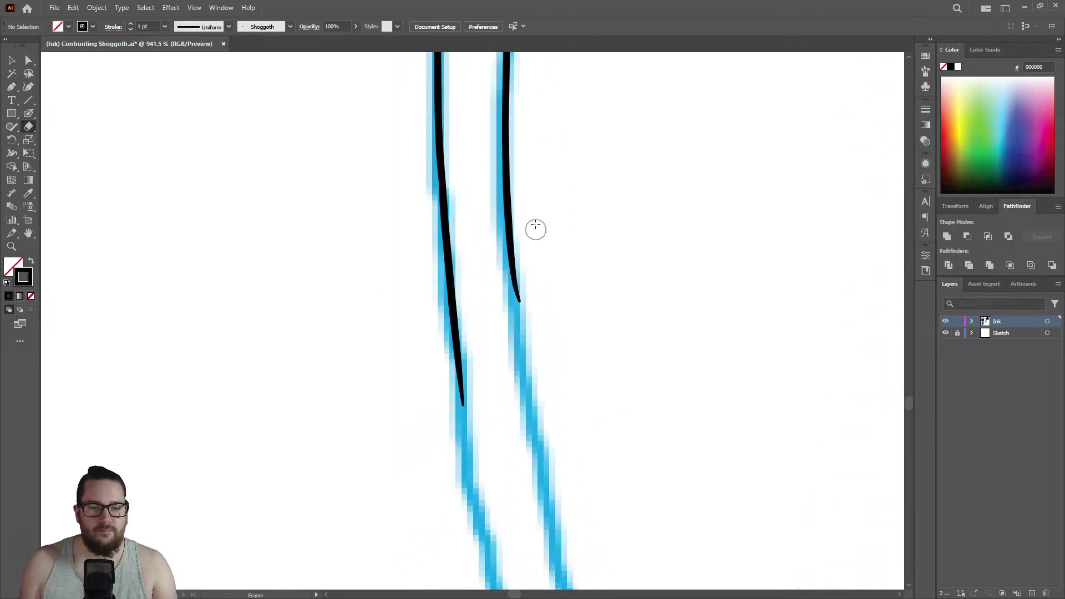
drag(525, 316, 545, 310)
key(shift+b)
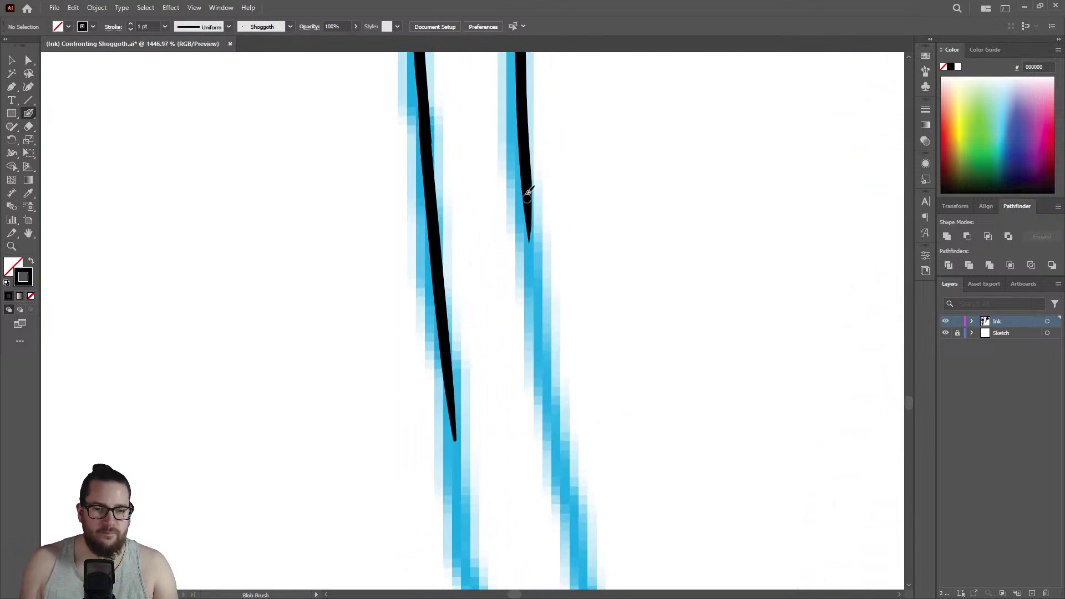
drag(527, 183, 558, 481)
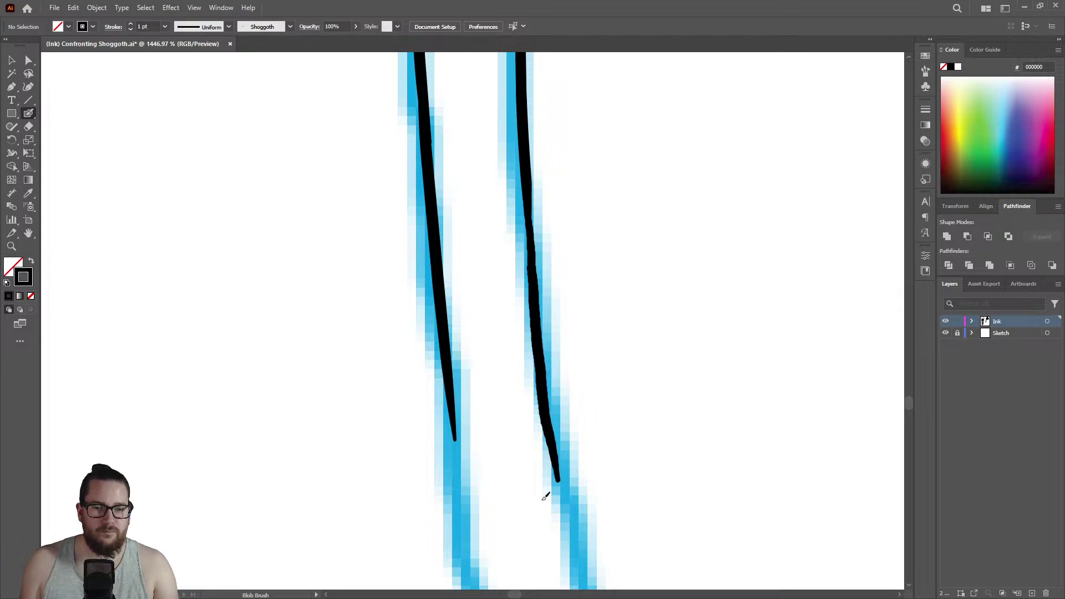
key(ctrl)
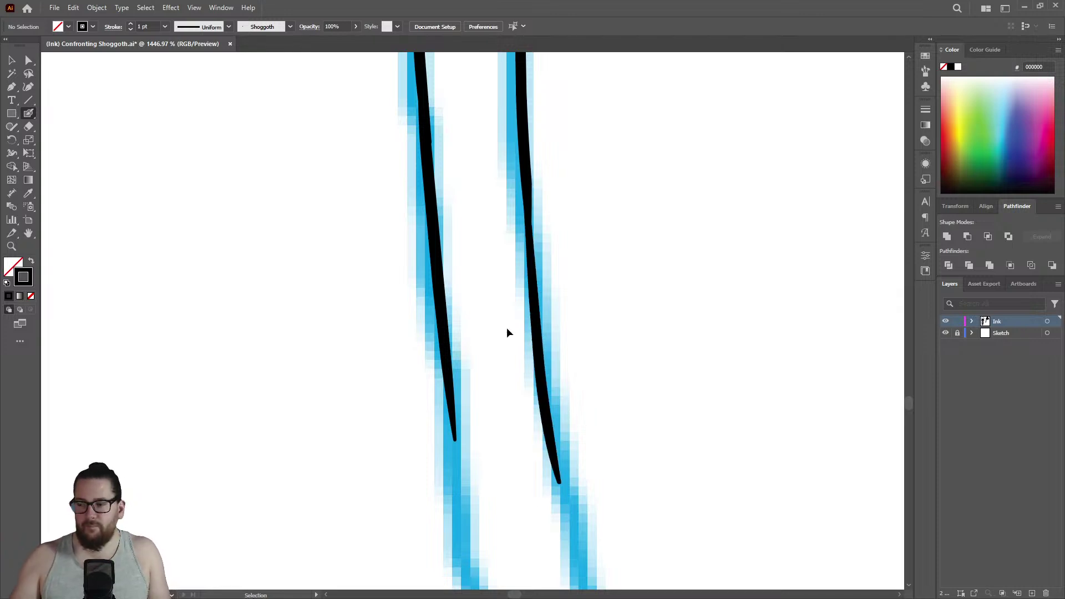
key(ctrl+s)
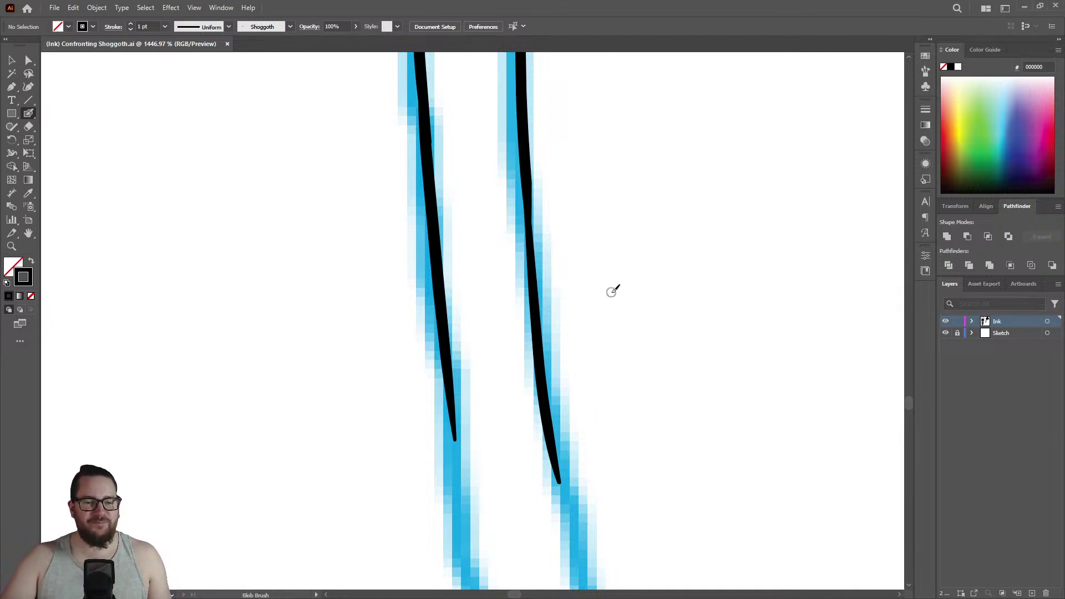
Ink the outer tentacle's left edge further down along its blue sketch line with the Blob Brush.
key(z)
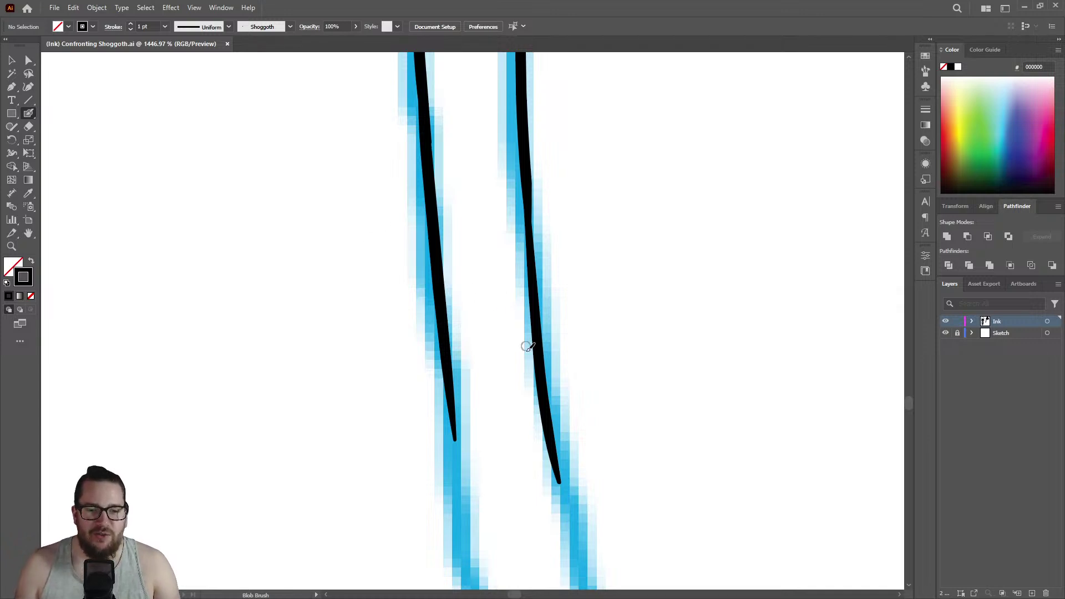
drag(542, 316, 355, 388)
mouse_move(545, 400)
mouse_down()
mouse_move(676, 330)
mouse_move(684, 298)
mouse_up()
drag(488, 215, 550, 219)
key(shift+b)
mouse_move(468, 143)
mouse_down()
mouse_move(498, 395)
mouse_move(542, 557)
mouse_up()
mouse_move(587, 267)
mouse_down()
mouse_move(644, 547)
mouse_move(575, 271)
mouse_move(496, 289)
mouse_up()
Extend the outer tentacle's right edge down past the end of the left edge, cleaning up the line with the Eraser.
key(z)
drag(649, 364, 762, 318)
drag(533, 180, 644, 207)
key(shift+e)
drag(559, 158, 603, 407)
key(shift+b)
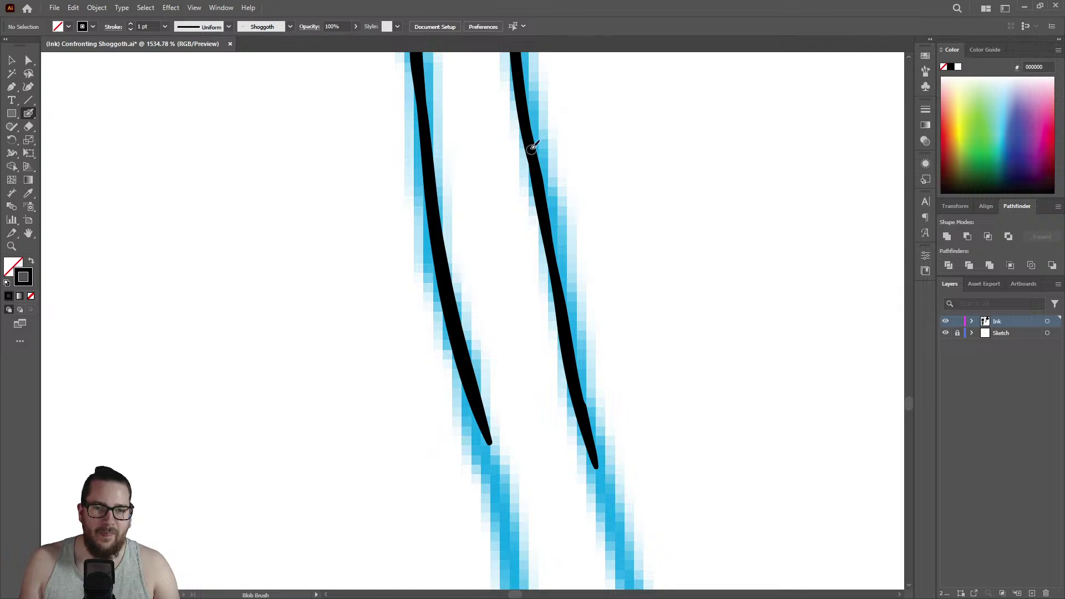
mouse_move(541, 201)
mouse_down()
mouse_move(556, 269)
mouse_move(302, 260)
mouse_up()
Ink both edges of the outer tentacle further down where it bends toward the right.
key(z)
drag(621, 383, 754, 309)
mouse_move(494, 156)
mouse_down()
mouse_move(513, 197)
mouse_move(507, 297)
mouse_up()
key(shift+e)
key(shift+b)
mouse_move(486, 193)
mouse_down()
mouse_move(523, 361)
mouse_move(575, 499)
mouse_up()
mouse_move(585, 235)
mouse_down()
mouse_move(618, 373)
mouse_move(670, 494)
mouse_up()
Ink the outer tentacle's right edge with one long diagonal stroke toward the tip.
key(z)
mouse_move(596, 315)
mouse_down()
mouse_move(435, 312)
mouse_move(410, 351)
mouse_up()
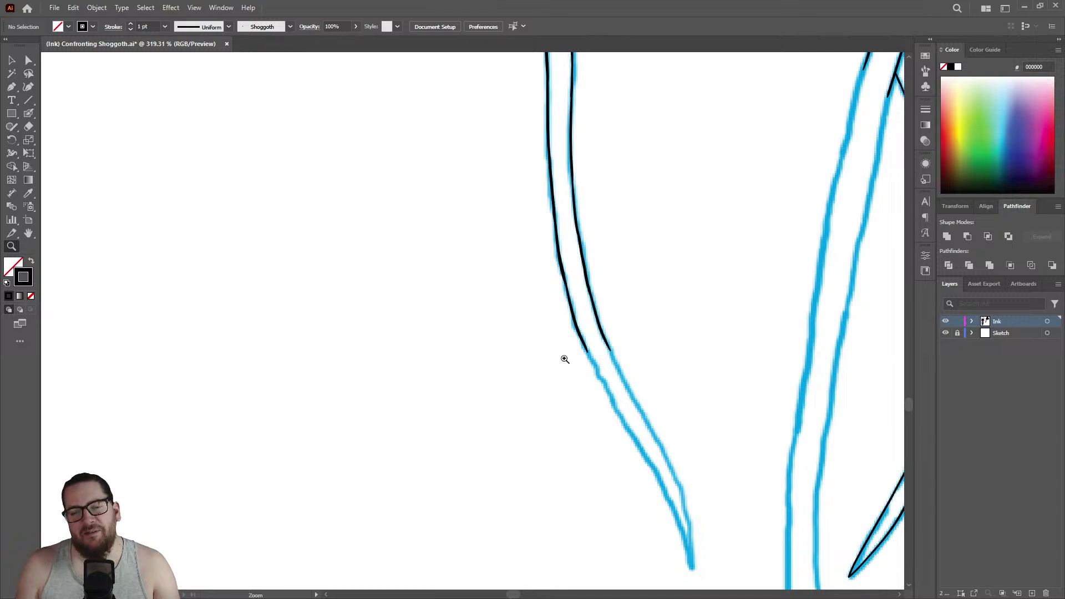
drag(587, 350, 495, 356)
drag(654, 430, 795, 402)
mouse_move(456, 122)
mouse_down()
mouse_move(572, 121)
mouse_move(504, 131)
mouse_move(521, 249)
mouse_move(656, 489)
mouse_up()
key(shift+b)
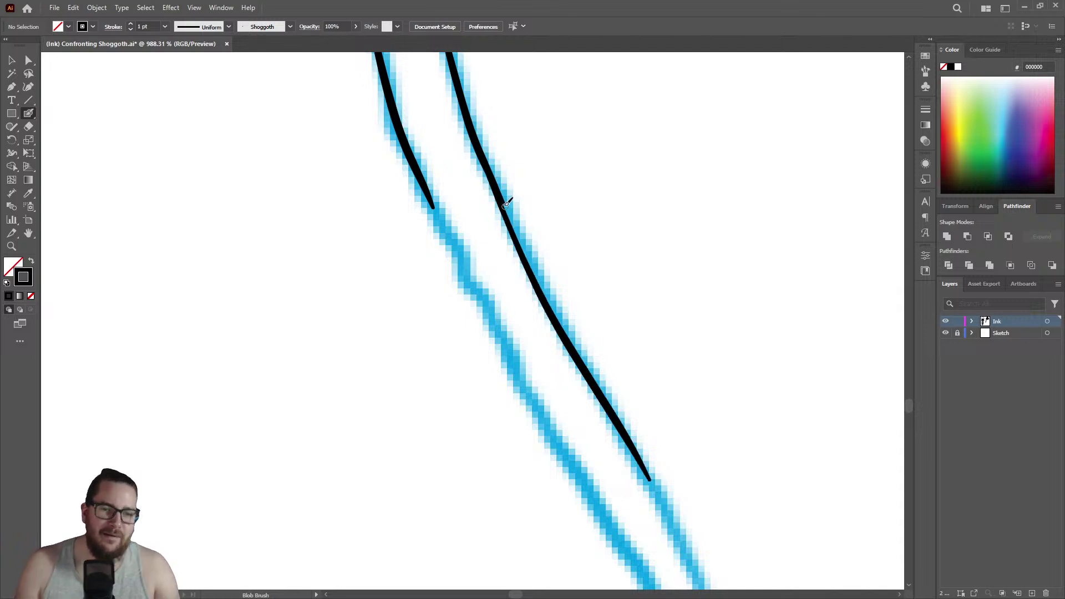
Trim the upper join of the new right-edge stroke with the Eraser, undo the pass and return to the Blob Brush.
key(shift+e)
drag(511, 190, 490, 133)
key(ctrl+z)
key(shift+b)
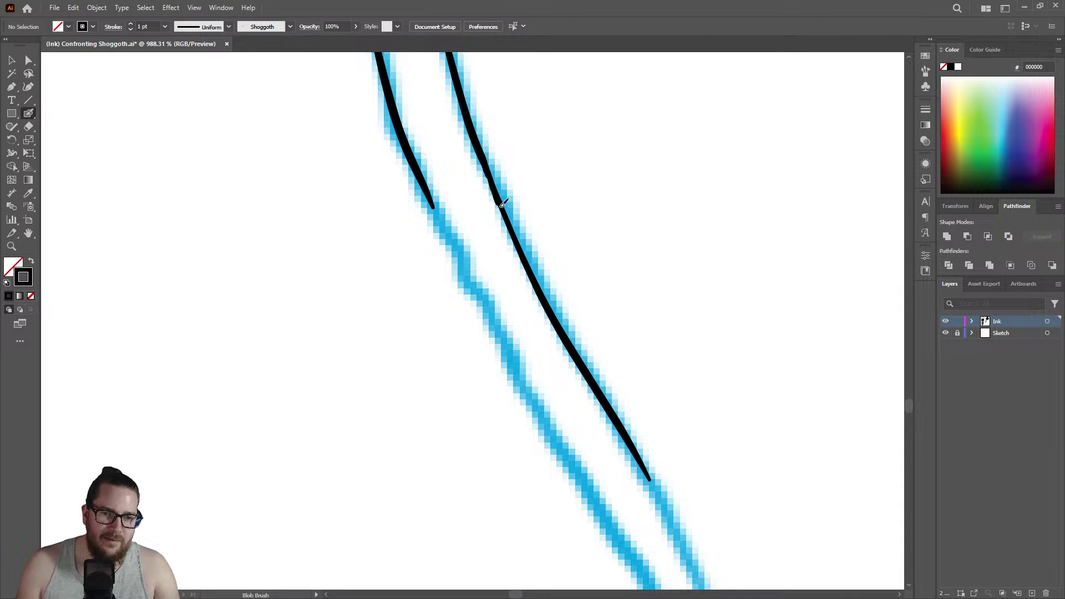
Ink the left edge diagonally down to almost the same level as the right edge, smoothing over the sketch's kink.
right_click(423, 192)
click(428, 188)
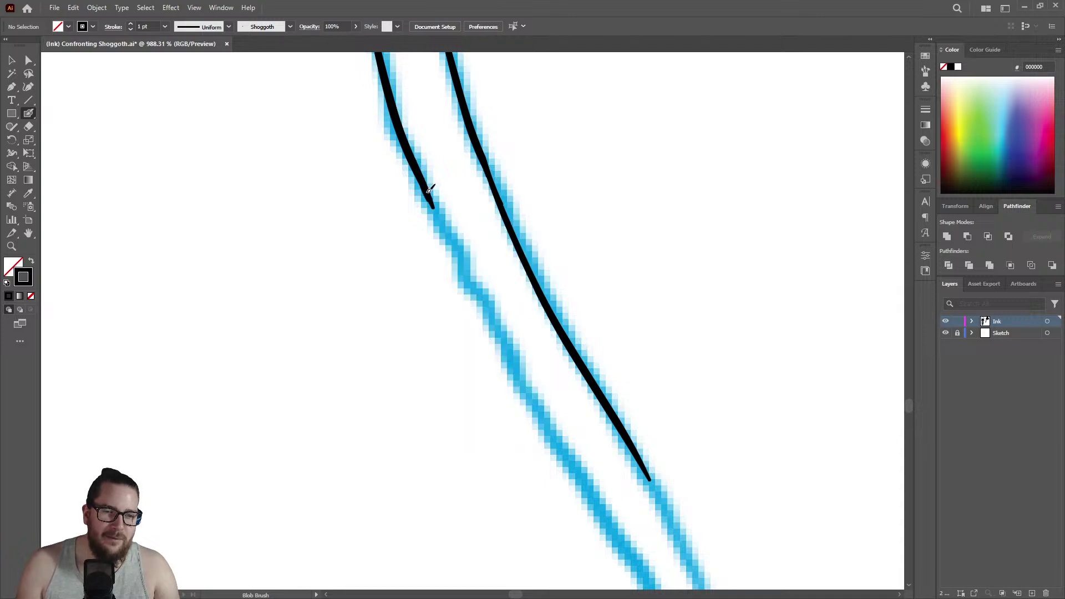
mouse_move(431, 196)
mouse_down()
mouse_move(518, 380)
mouse_move(576, 472)
mouse_up()
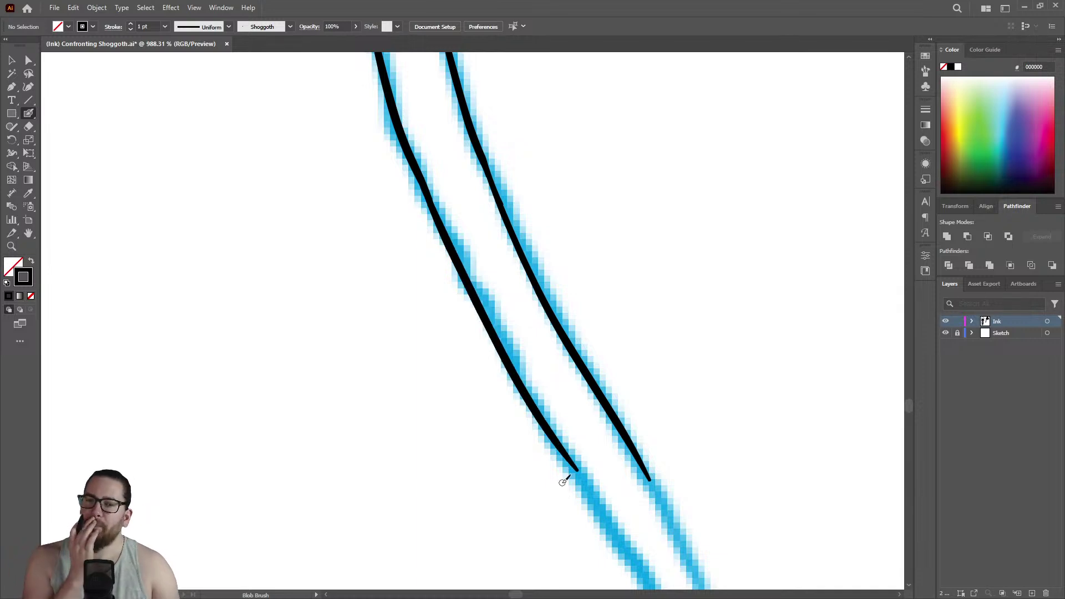
Finish the outer tentacle by inking both edges down until they meet in a point at the sketched tip.
key(z)
drag(561, 481, 465, 273)
scroll(464, 273, down, 5)
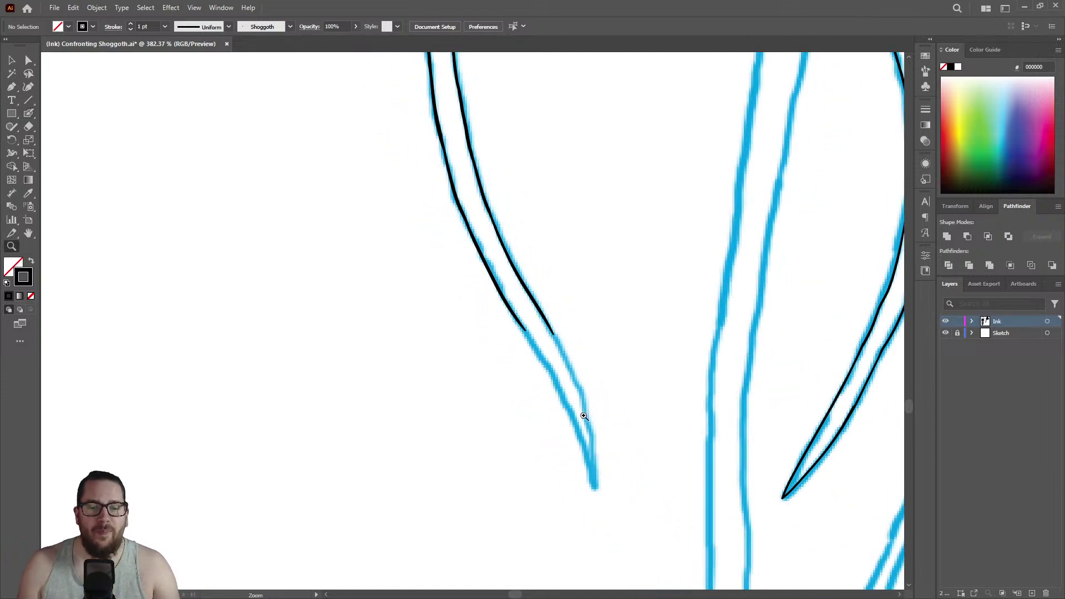
drag(601, 414, 684, 424)
key(shift+b)
mouse_move(520, 200)
mouse_down()
mouse_move(587, 343)
mouse_move(601, 423)
mouse_move(588, 349)
mouse_move(603, 387)
mouse_move(610, 555)
mouse_up()
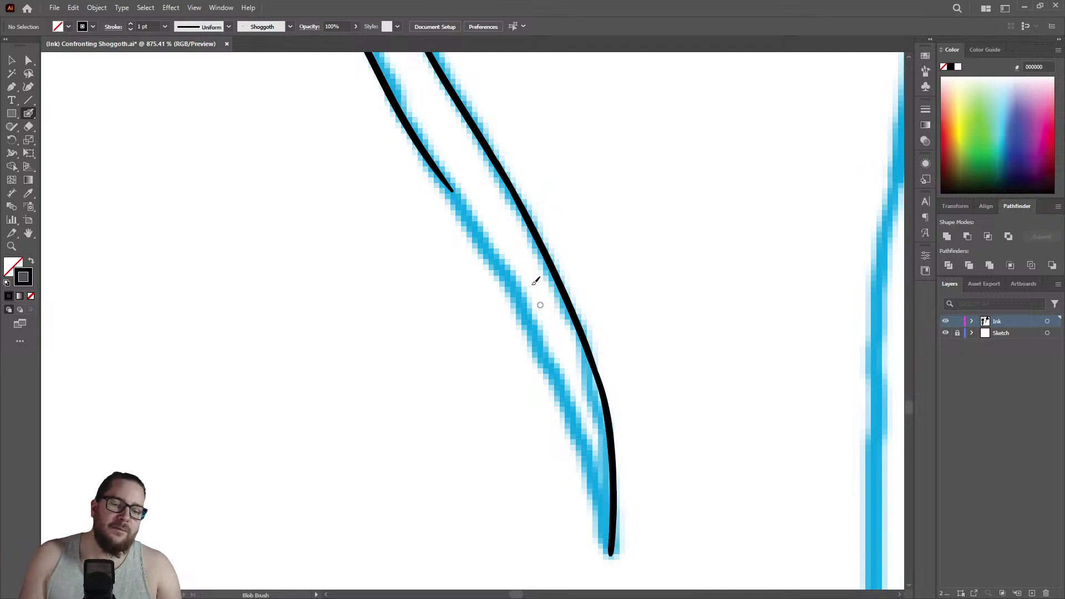
mouse_move(460, 204)
mouse_down()
mouse_move(566, 400)
mouse_move(569, 388)
mouse_move(609, 536)
mouse_up()
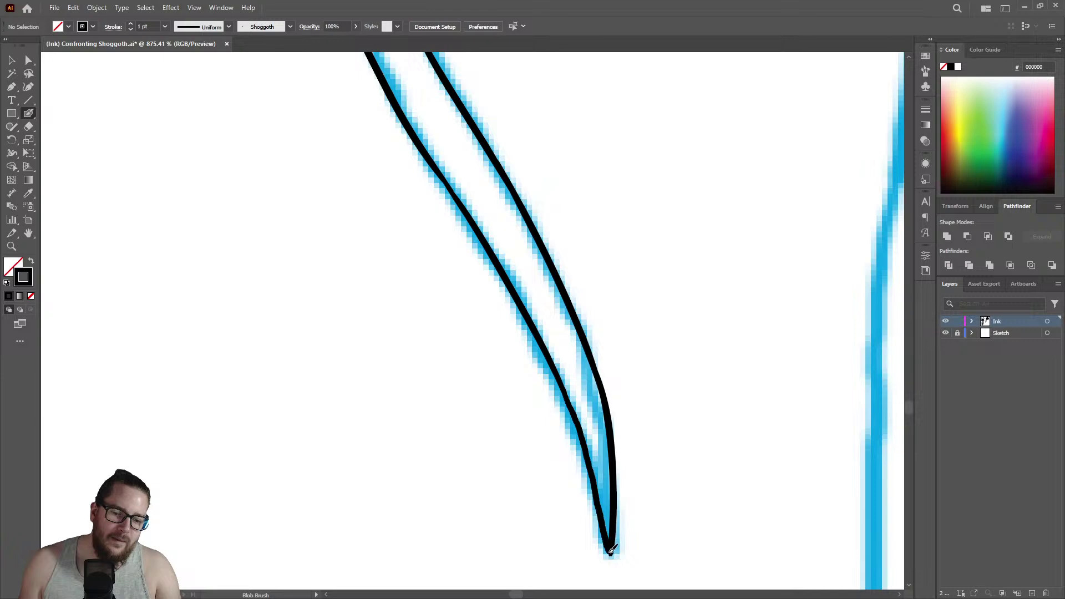
Ink the curved tip of the lowest-hanging middle tentacle with two Blob Brush strokes that meet in a point.
key(z)
drag(585, 421, 349, 411)
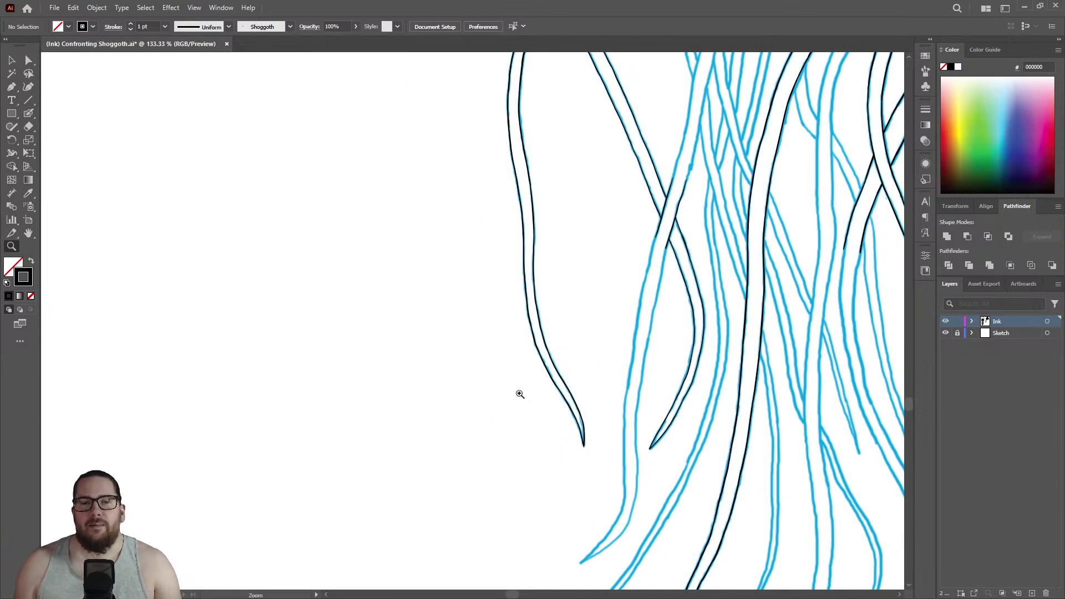
drag(527, 393, 430, 416)
drag(646, 290, 571, 269)
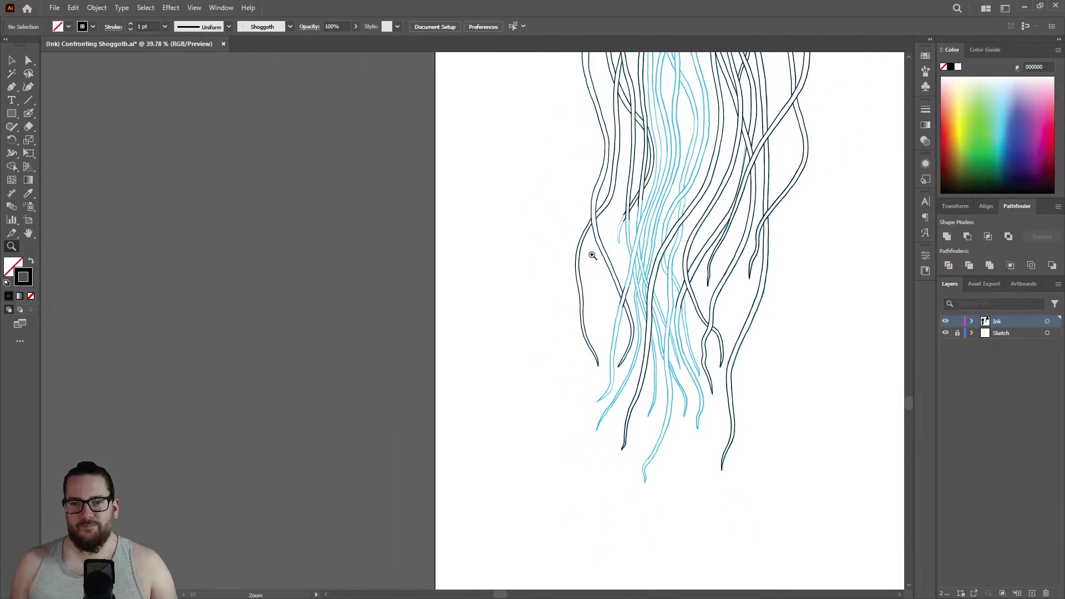
alt+click(744, 84)
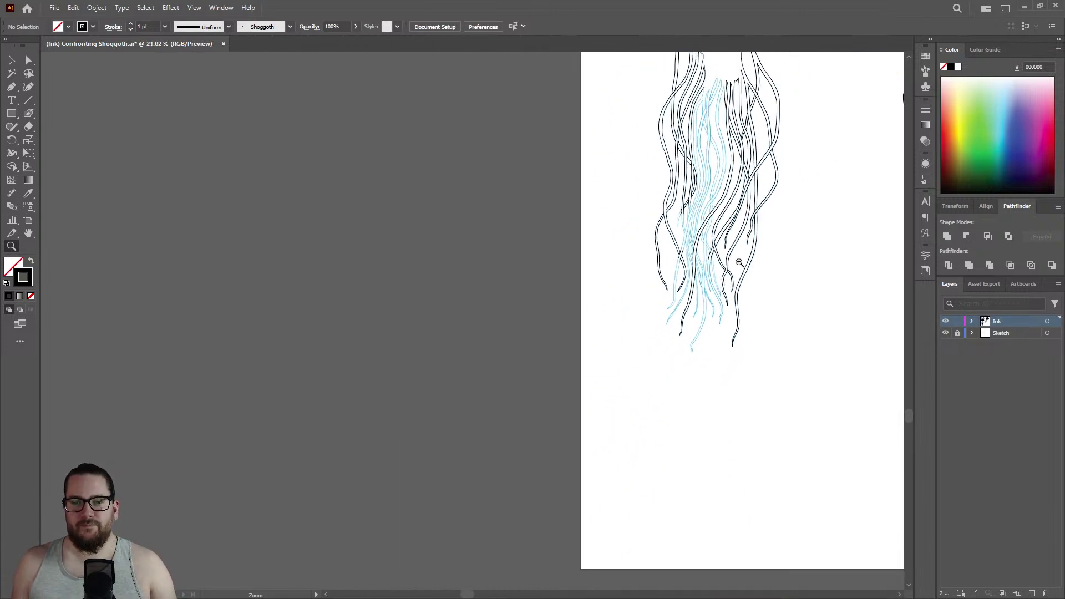
drag(739, 269, 891, 289)
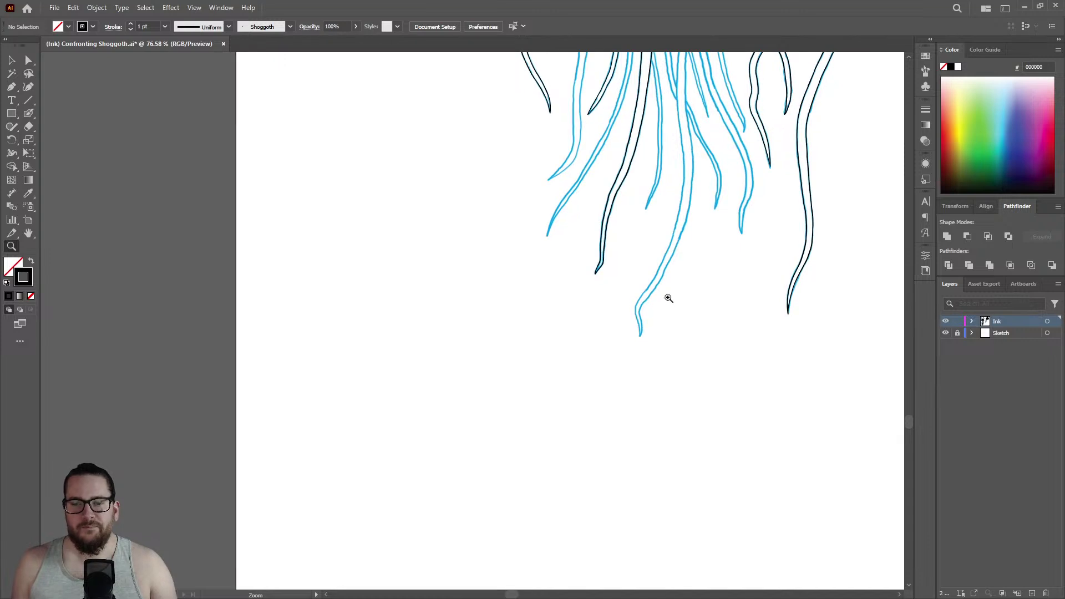
drag(663, 295, 834, 266)
drag(601, 364, 797, 300)
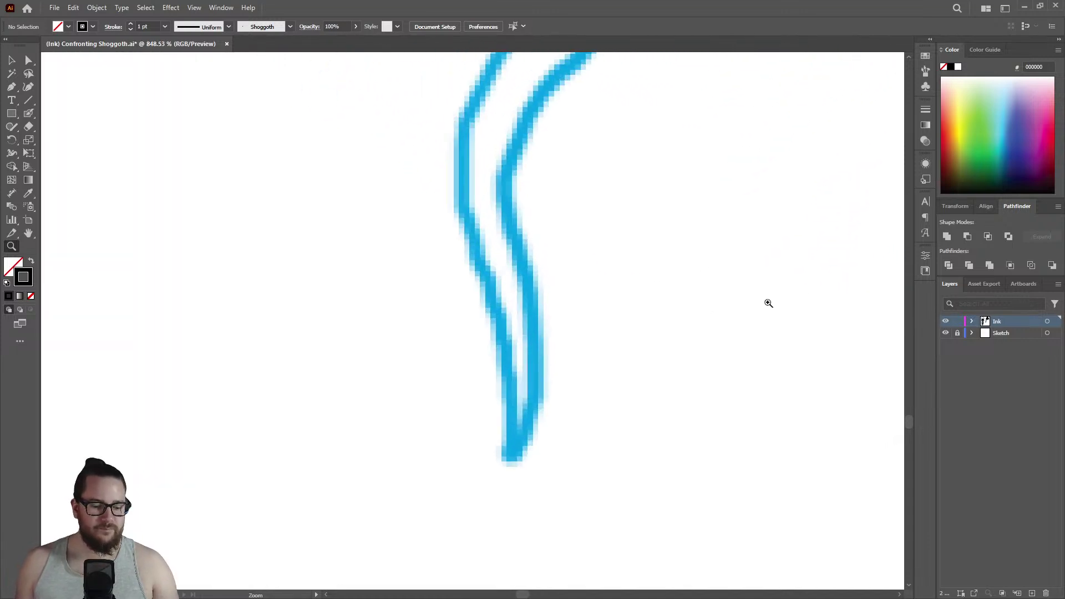
key(shift+b)
mouse_move(544, 95)
mouse_down()
mouse_move(516, 139)
mouse_move(505, 192)
mouse_move(537, 378)
mouse_move(514, 457)
mouse_up()
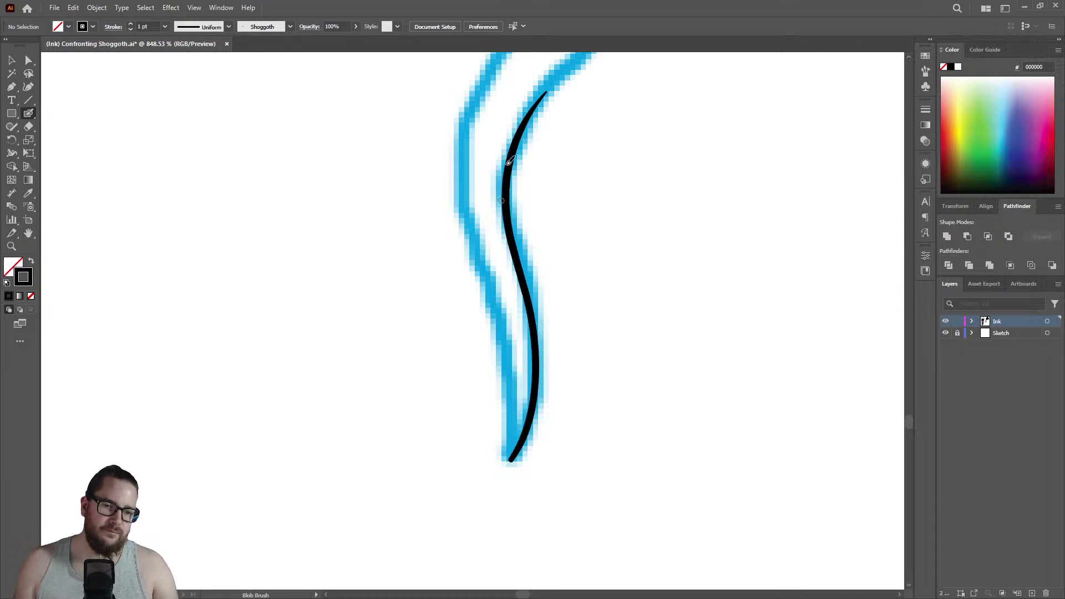
mouse_move(497, 64)
mouse_down()
mouse_move(460, 149)
mouse_move(458, 201)
mouse_move(498, 309)
mouse_move(514, 407)
mouse_up()
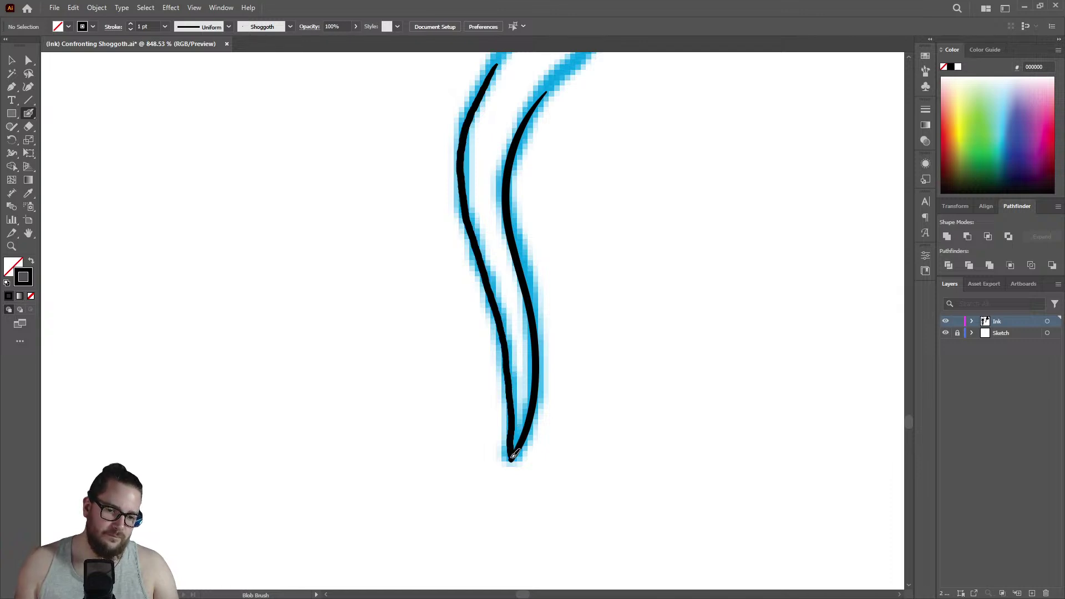
drag(514, 457, 514, 457)
Ink both edges of the lowest-hanging tentacle upward from its tip bend and smooth the joins with short strokes.
key(ctrl+space)
drag(509, 333, 342, 410)
drag(511, 205, 683, 145)
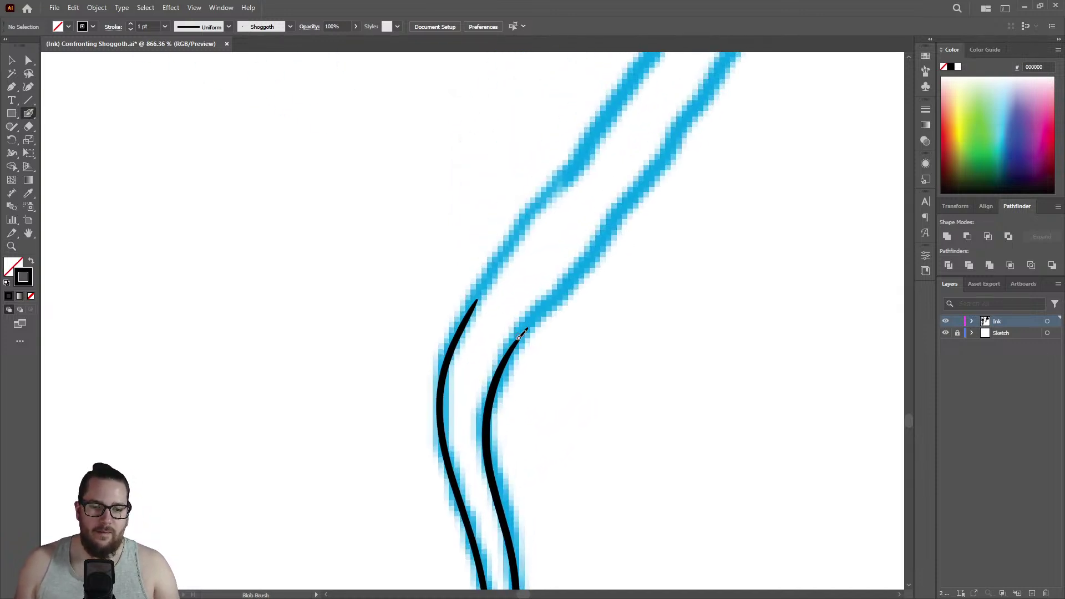
mouse_move(523, 334)
mouse_down()
mouse_move(660, 162)
mouse_move(665, 124)
mouse_up()
mouse_move(474, 304)
mouse_down()
mouse_move(504, 248)
mouse_move(617, 110)
mouse_up()
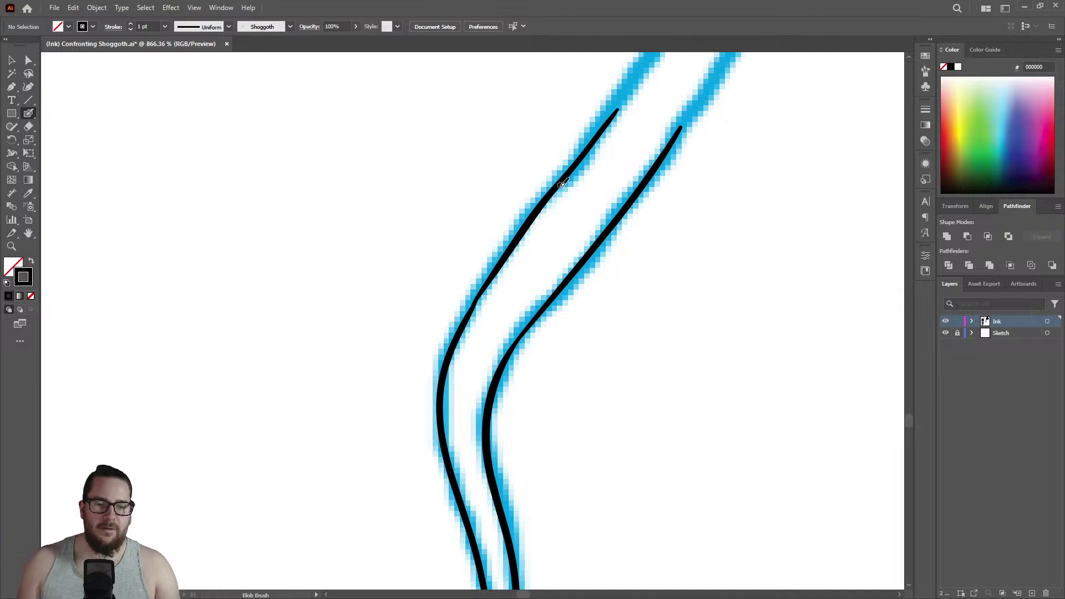
mouse_move(548, 302)
mouse_down()
mouse_move(501, 370)
mouse_move(535, 329)
mouse_up()
drag(469, 315, 482, 280)
Continue both edges of the lowest-hanging tentacle up the diagonal and thicken the left edge at its join.
key(z)
mouse_move(495, 380)
mouse_down()
mouse_move(255, 405)
mouse_move(452, 430)
mouse_up()
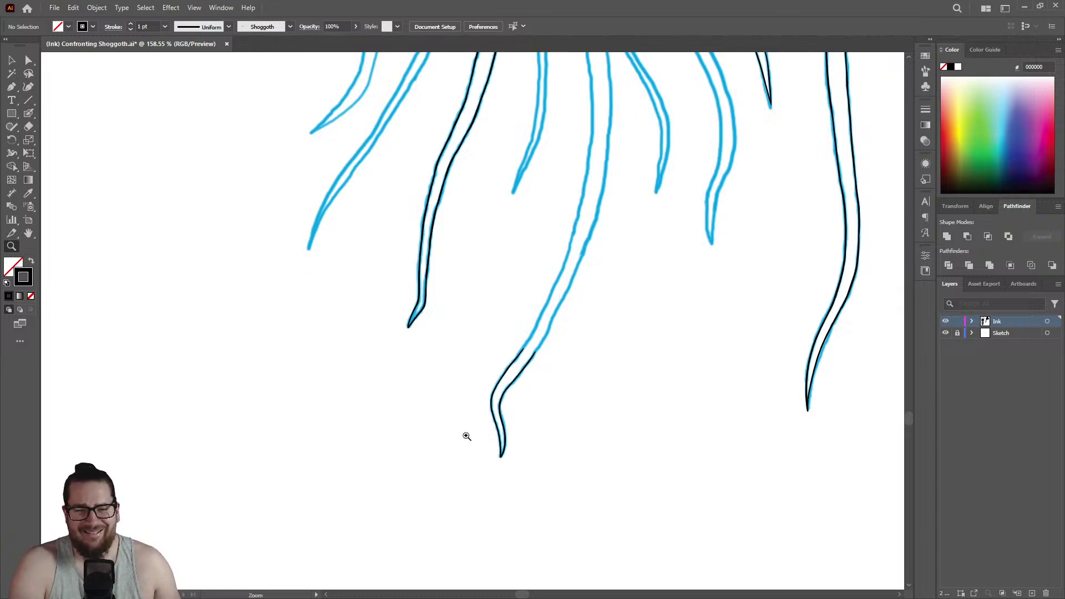
drag(546, 324, 731, 273)
key(shift+b)
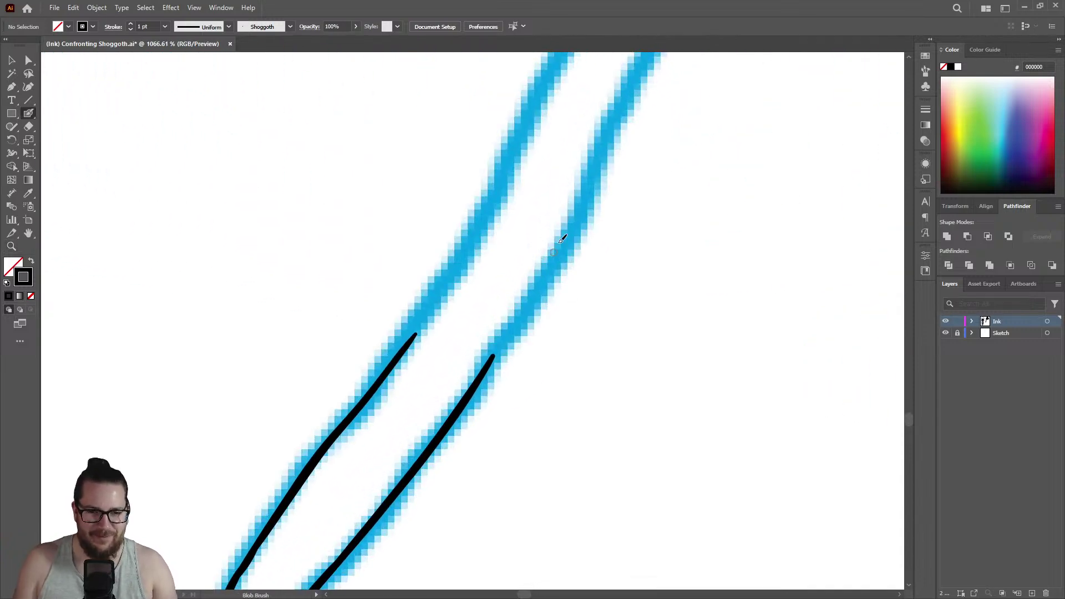
drag(638, 91, 473, 395)
drag(388, 371, 451, 272)
drag(489, 203, 539, 103)
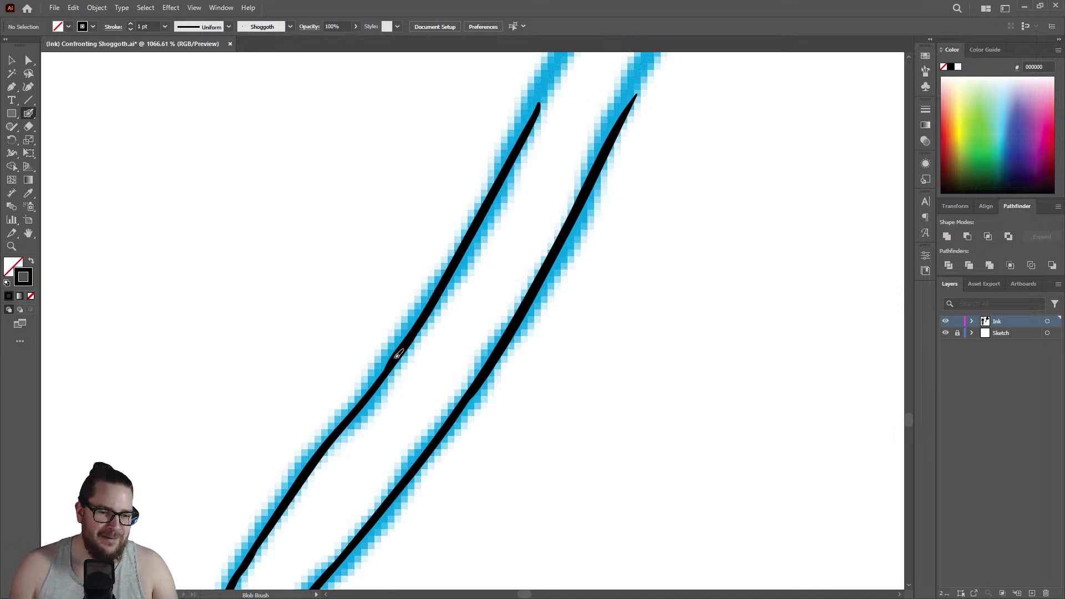
drag(383, 376, 313, 453)
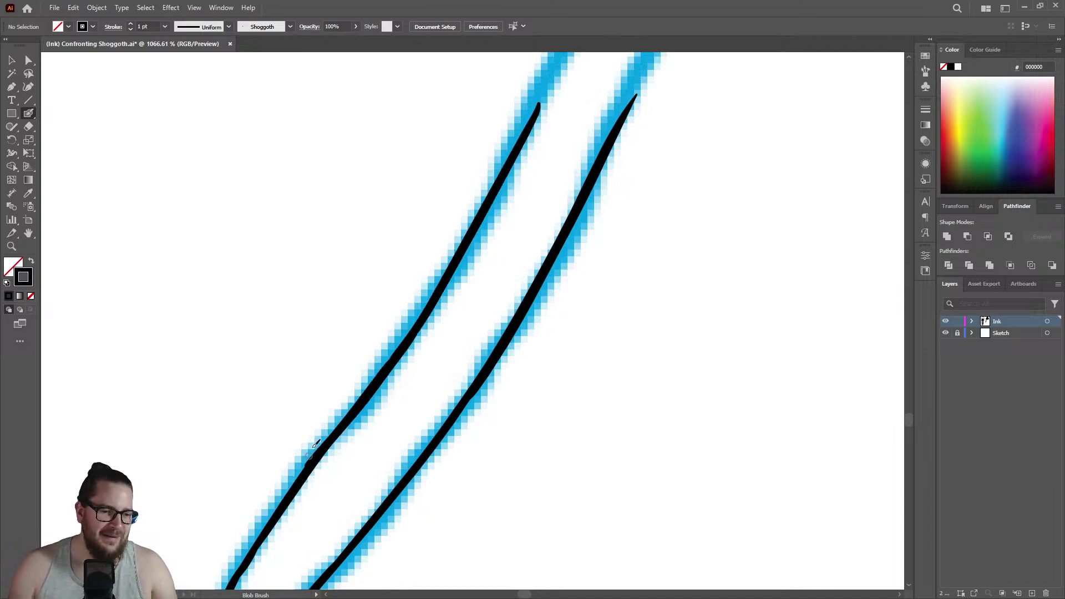
Ink the next stretch of both edges of the lowest-hanging tentacle further up its sketch lines.
key(z)
drag(400, 435, 246, 469)
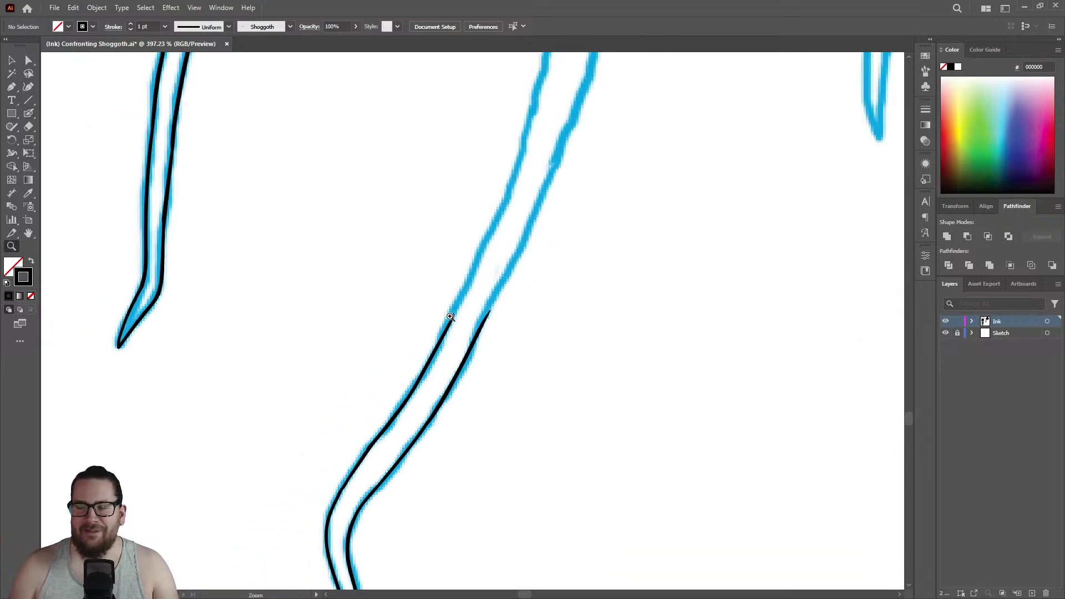
mouse_move(458, 309)
mouse_down()
mouse_move(644, 231)
mouse_move(575, 221)
mouse_up()
key(shift+b)
drag(597, 97, 445, 377)
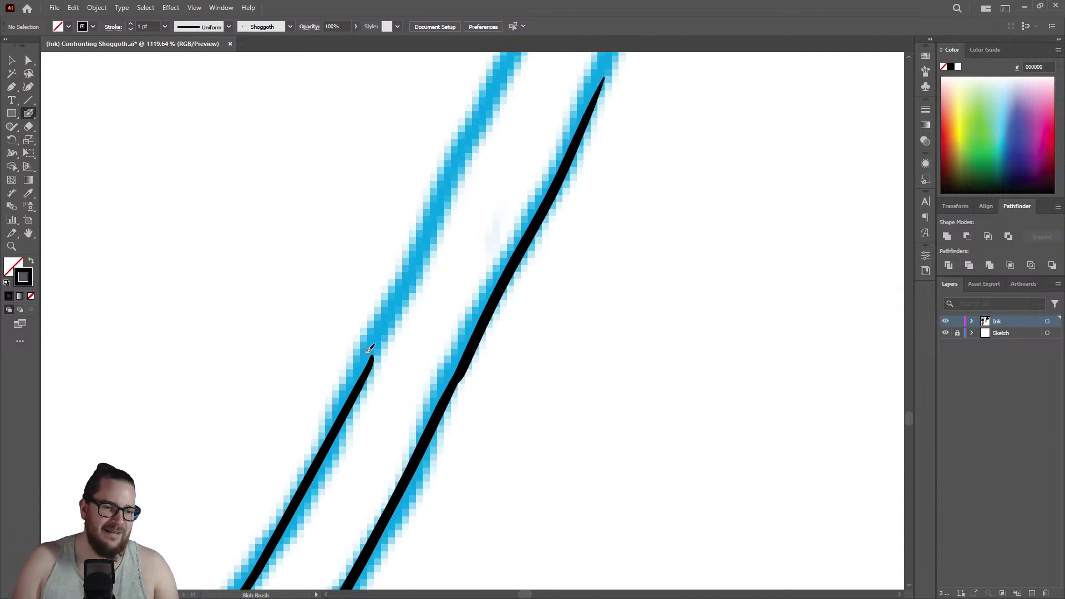
drag(360, 386, 492, 105)
Ink both edges of the slim, uninked tentacle tip further right, joining them in a point at the bottom.
key(z)
mouse_move(479, 235)
mouse_down()
mouse_move(447, 314)
mouse_move(361, 387)
mouse_up()
drag(494, 361, 388, 347)
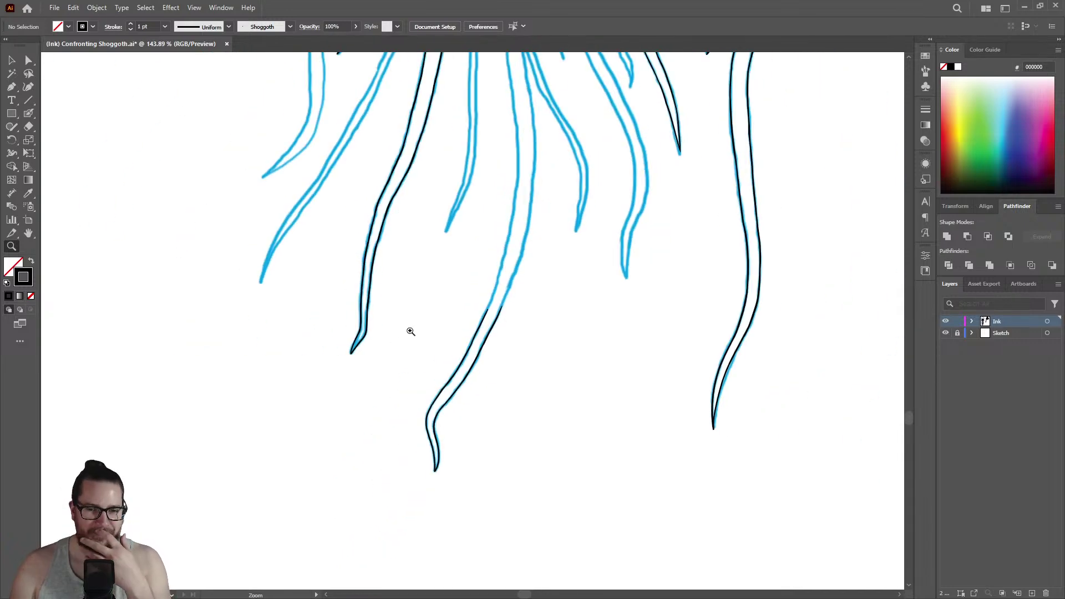
mouse_move(634, 221)
mouse_down()
mouse_move(815, 202)
mouse_move(625, 273)
mouse_move(740, 222)
mouse_up()
key(shift+b)
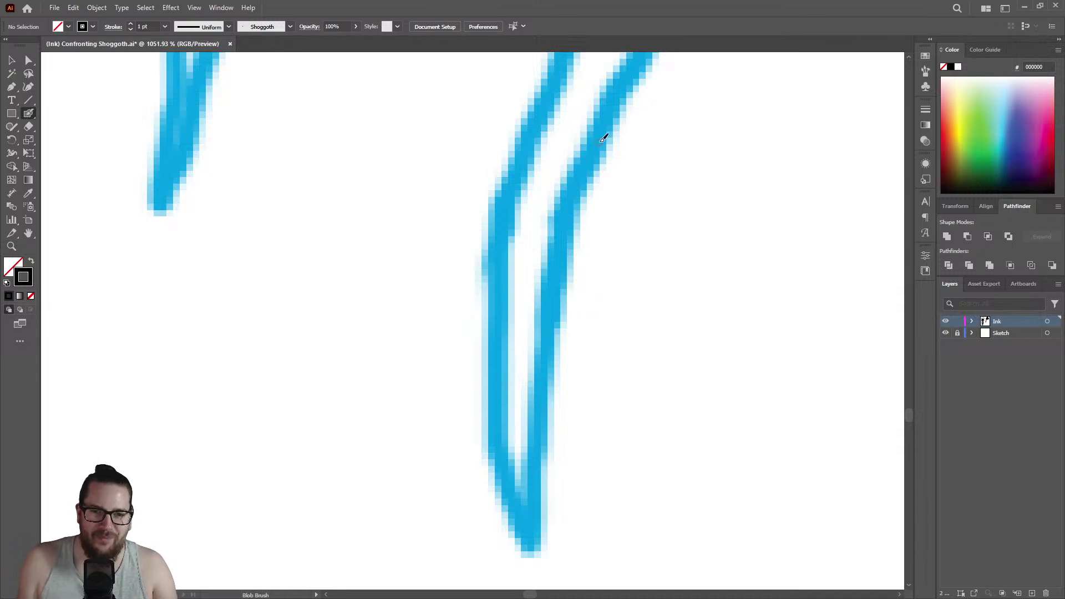
mouse_move(604, 137)
mouse_down()
mouse_move(582, 176)
mouse_move(541, 321)
mouse_move(535, 520)
mouse_move(512, 490)
mouse_move(496, 325)
mouse_move(503, 231)
mouse_move(556, 67)
mouse_up()
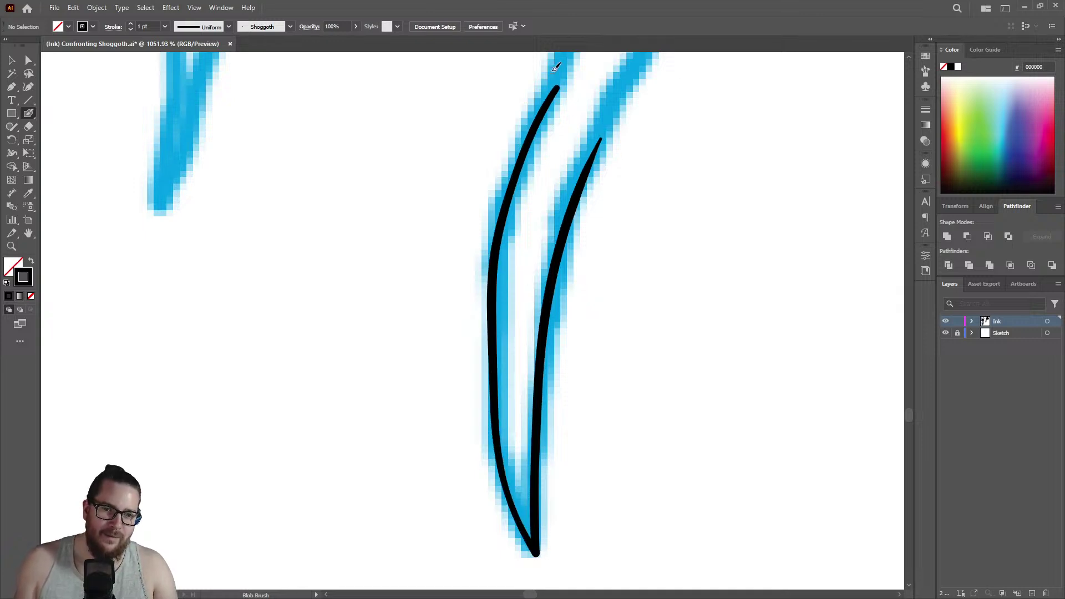
Ink both edges of the shorter tentacle tip between the two partly inked ones, tapering them to a point.
key(z)
drag(565, 321, 321, 384)
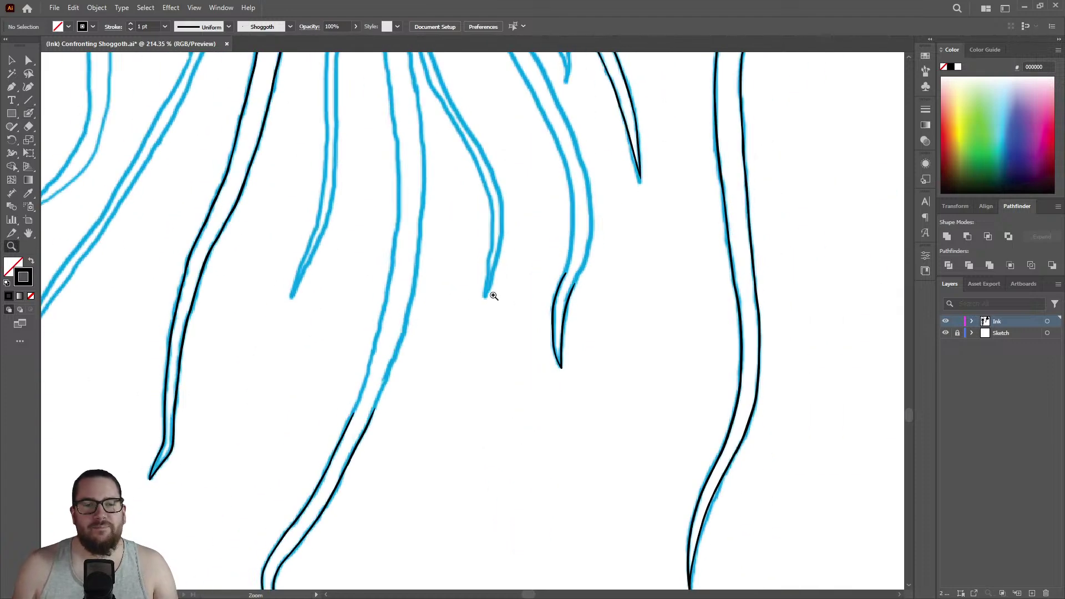
drag(495, 294, 406, 314)
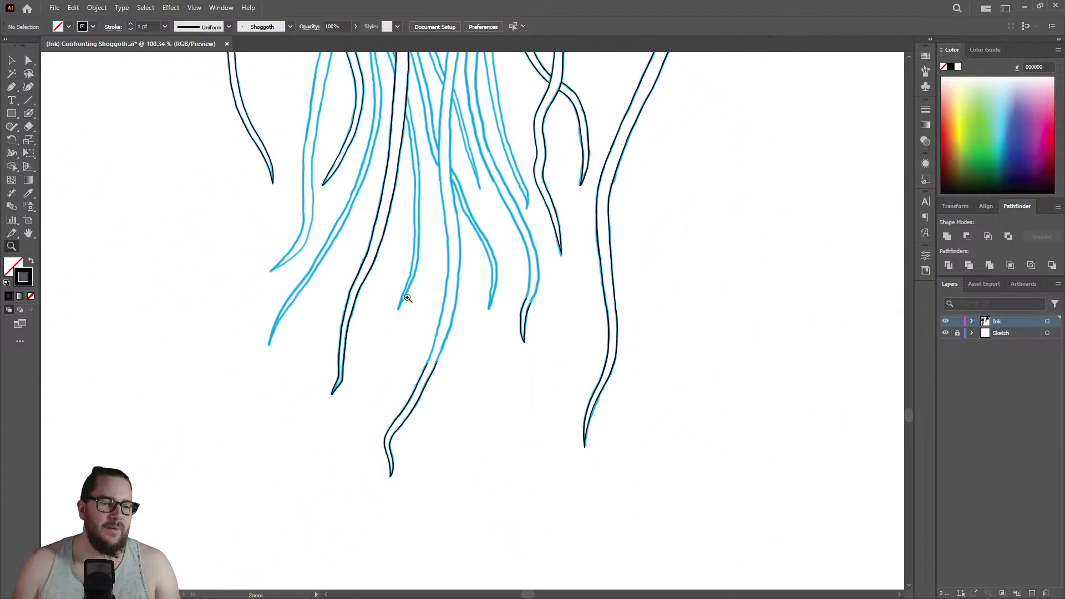
drag(502, 295, 656, 243)
drag(433, 271, 612, 229)
key(shift+b)
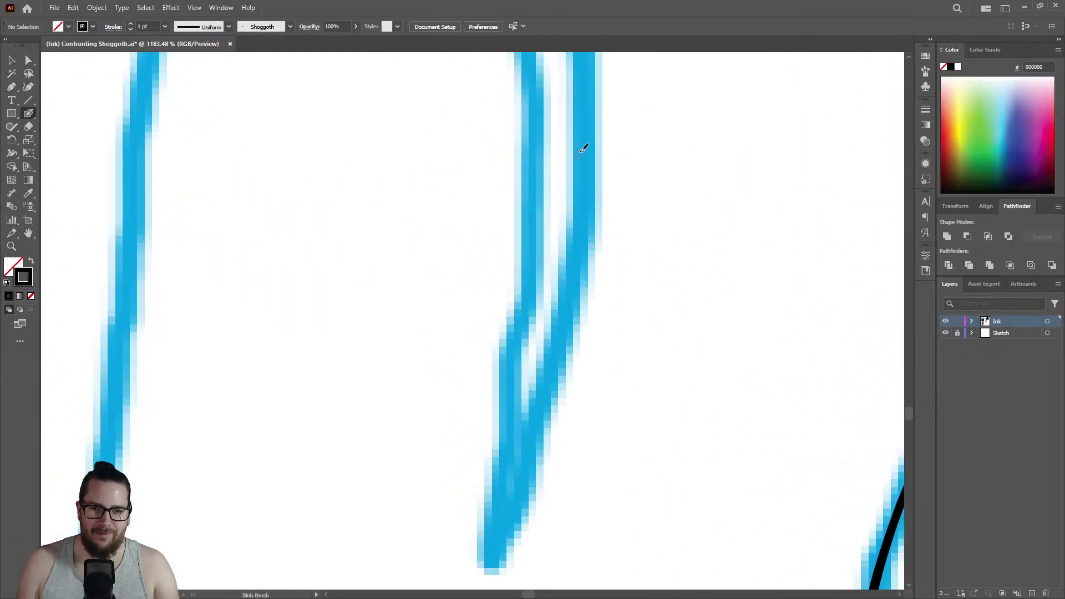
mouse_move(587, 110)
mouse_down()
mouse_move(584, 228)
mouse_move(556, 362)
mouse_move(509, 517)
mouse_move(487, 552)
mouse_up()
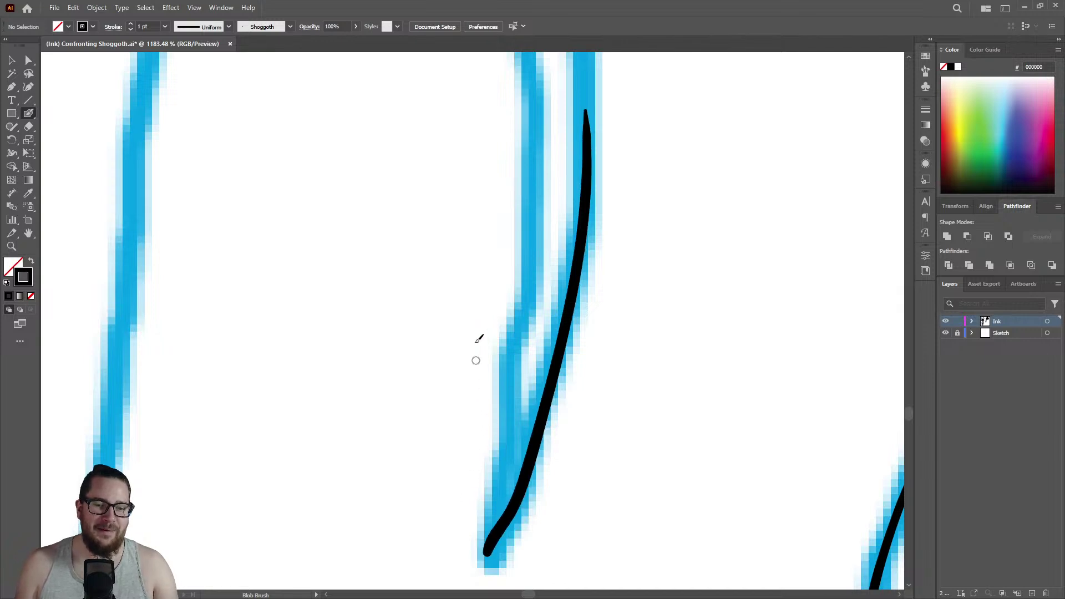
mouse_move(535, 98)
mouse_down()
mouse_move(531, 220)
mouse_move(490, 548)
mouse_up()
Thin the left edge near the shorter tentacle's point with the Eraser and re-ink it cleanly with the Blob Brush.
key(shift+e)
mouse_move(499, 501)
mouse_down()
mouse_move(468, 535)
mouse_move(502, 477)
mouse_move(501, 446)
mouse_up()
key(shift+b)
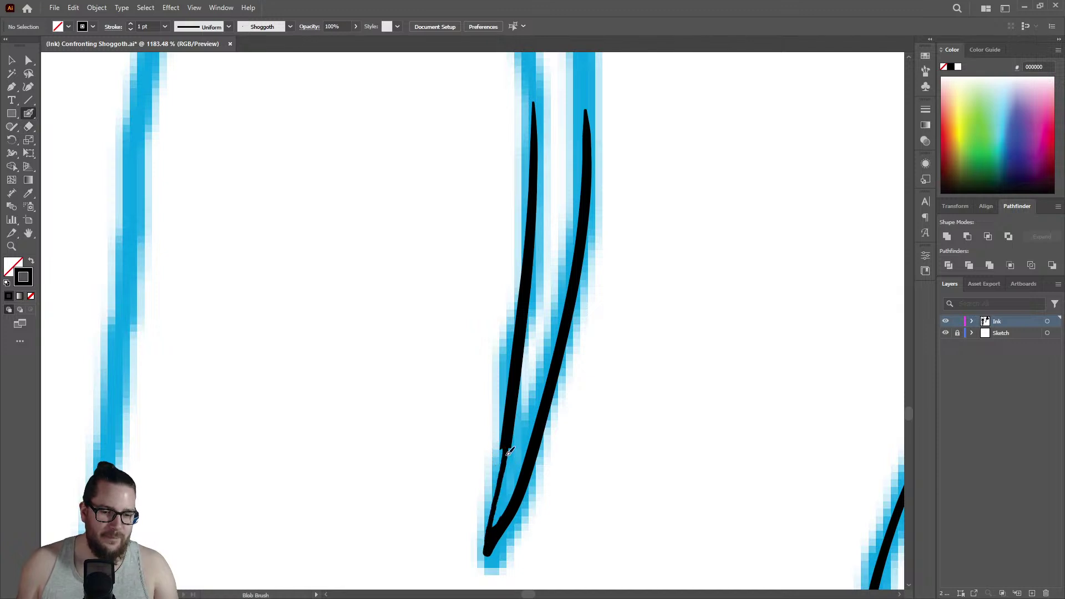
drag(503, 473, 492, 537)
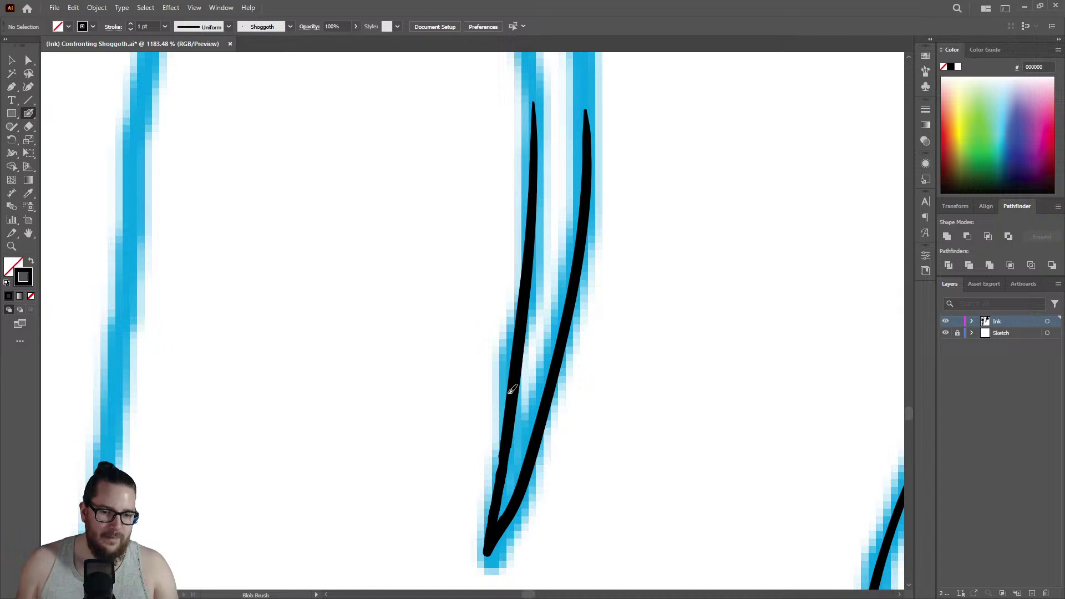
key(z)
drag(505, 444, 377, 465)
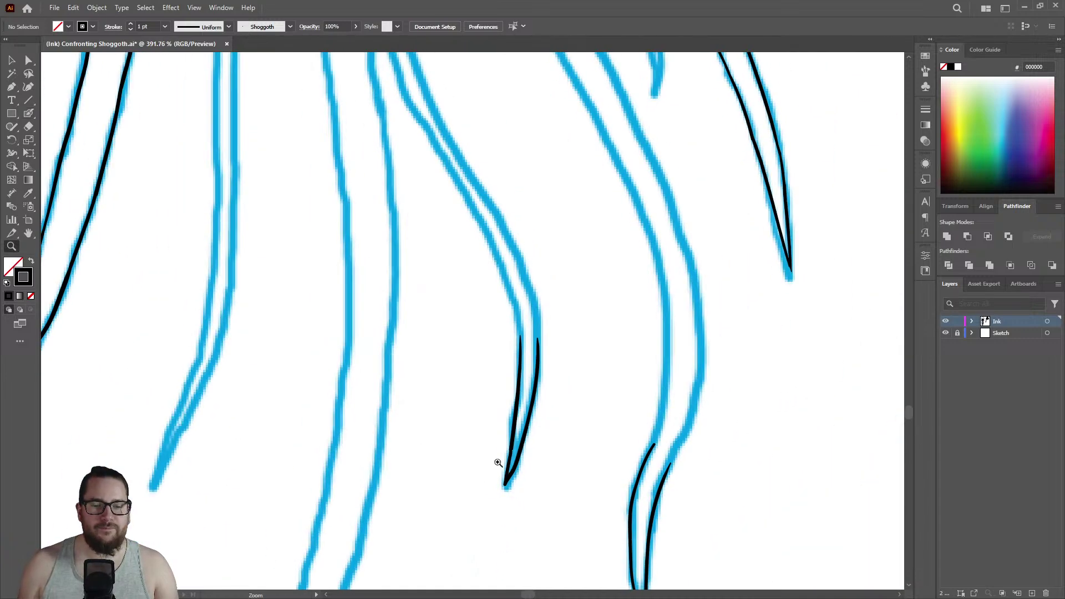
Trim the rough join on the left edge near the shorter tentacle's point with the Eraser.
drag(487, 451, 704, 392)
key(shift+b)
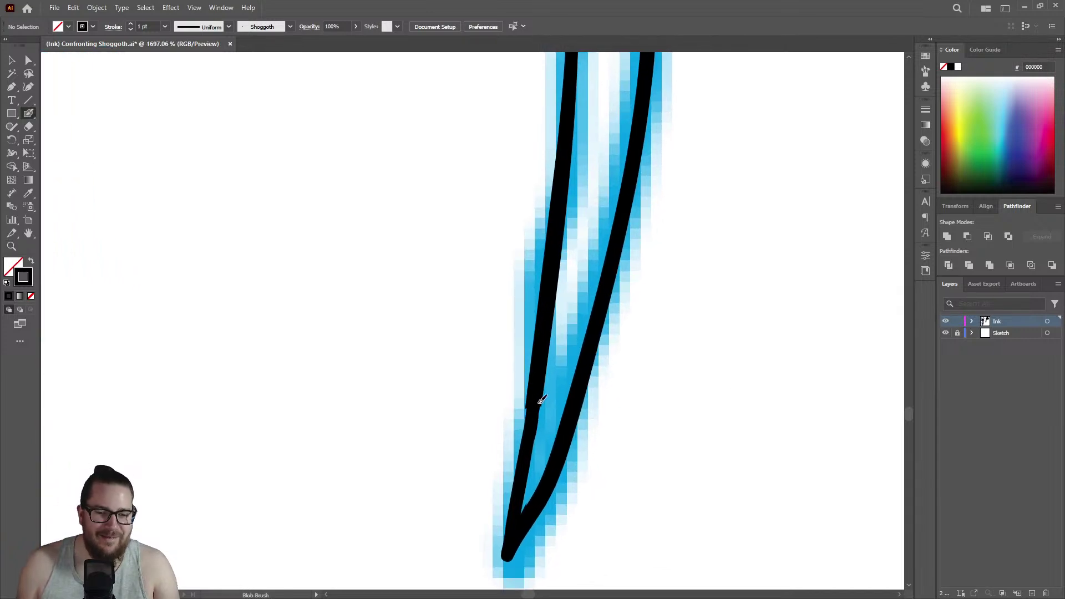
key(shift+e)
mouse_move(508, 404)
mouse_down()
mouse_move(511, 364)
mouse_move(528, 356)
mouse_move(538, 400)
mouse_move(511, 398)
mouse_move(501, 441)
mouse_move(546, 372)
mouse_up()
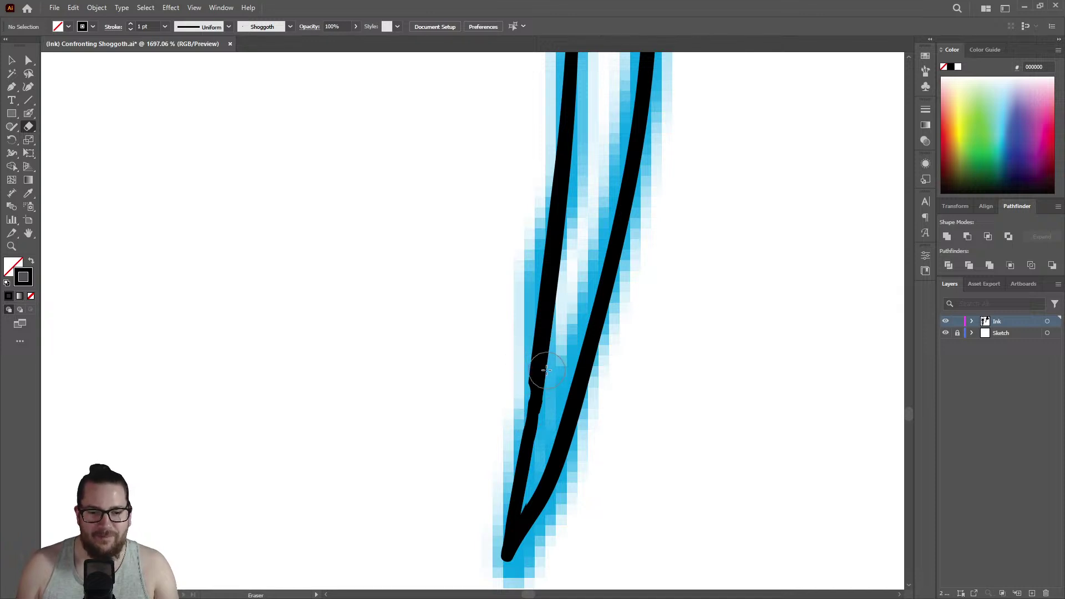
key(shift+b)
drag(361, 194, 390, 285)
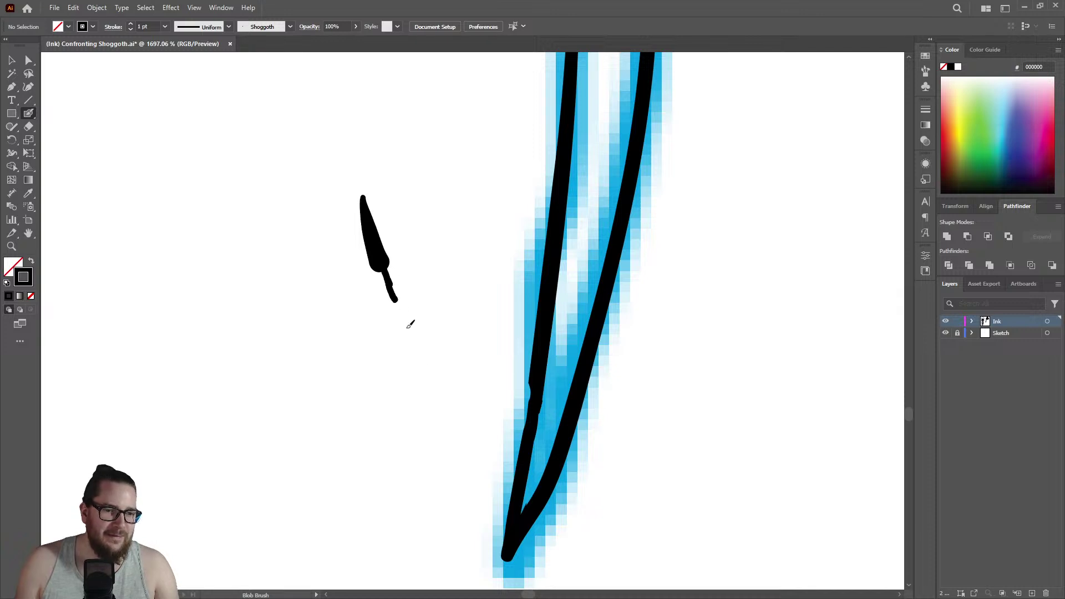
key(ctrl+z)
key(ctrl+z)
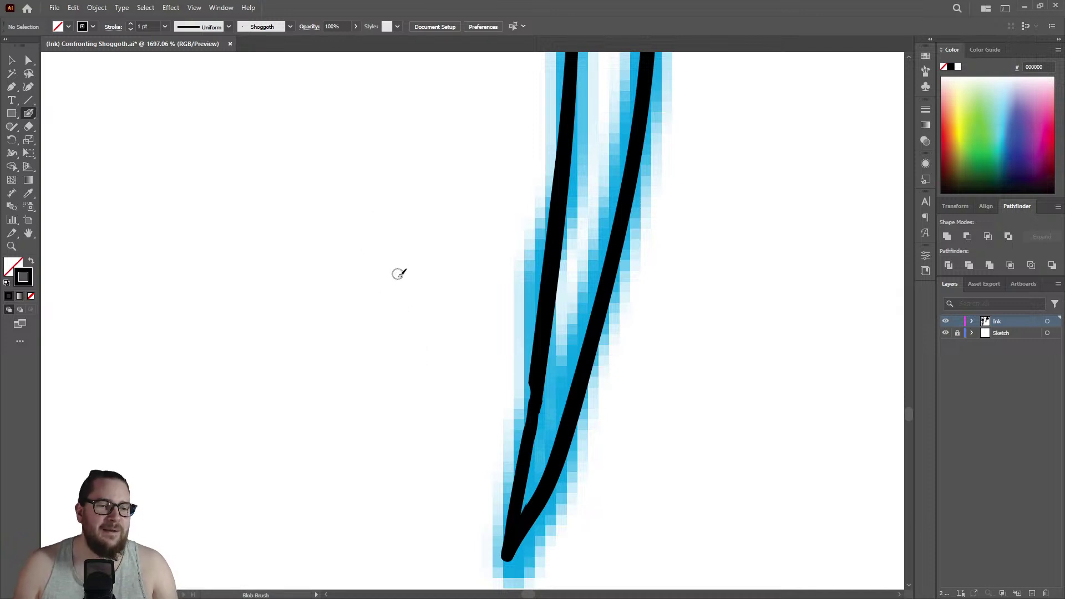
Extend both inked edges of the partly inked tentacle beside the shorter one up its sketch lines, cleaning the left join with the Eraser.
key(z)
drag(497, 326, 372, 375)
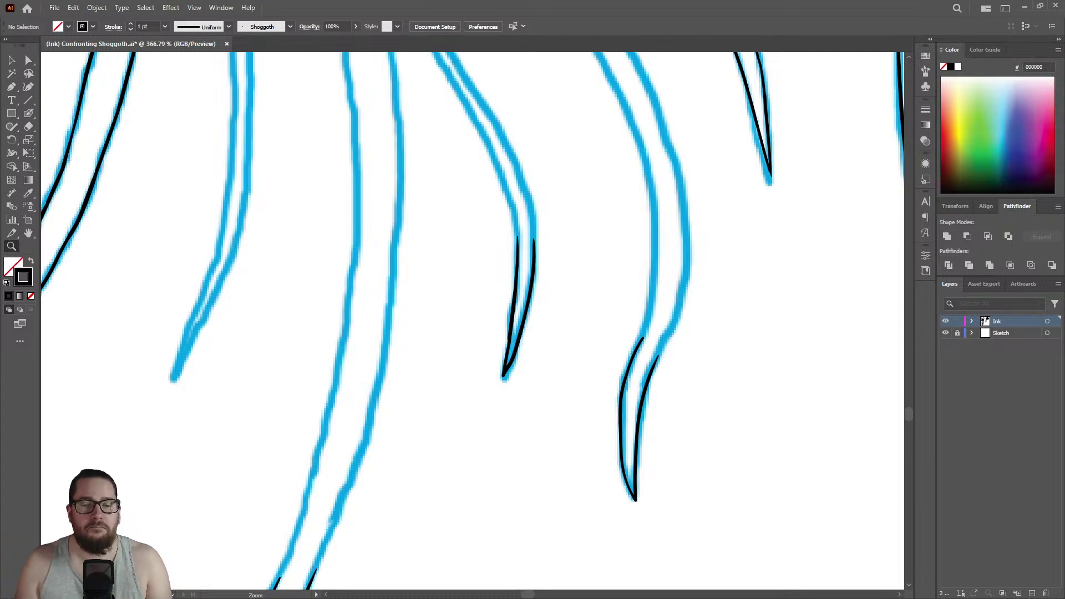
drag(533, 247, 436, 261)
drag(598, 313, 759, 223)
drag(581, 233, 713, 188)
key(shift+b)
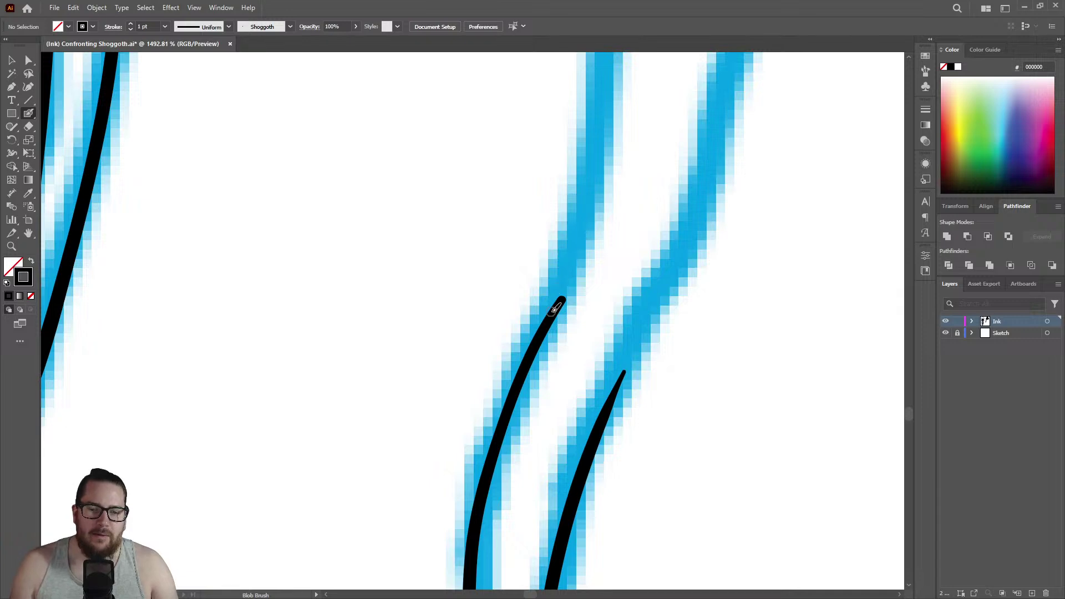
drag(556, 311, 596, 159)
key(shift+e)
mouse_move(585, 282)
mouse_down()
mouse_move(573, 316)
mouse_move(594, 281)
mouse_up()
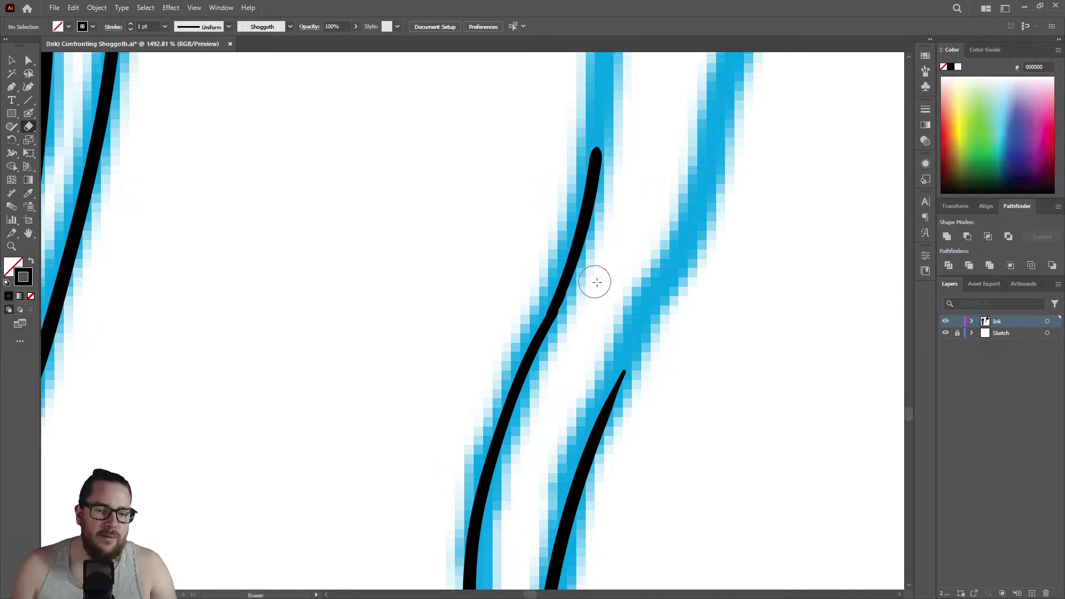
key(shift+b)
mouse_move(603, 420)
mouse_down()
mouse_move(692, 231)
mouse_move(726, 97)
mouse_up()
Ink the next stretch of both edges of the lowest-hanging tentacle up along its sketch lines with the Blob Brush.
drag(637, 278, 447, 391)
drag(345, 511, 467, 369)
drag(431, 418, 513, 379)
key(shift+b)
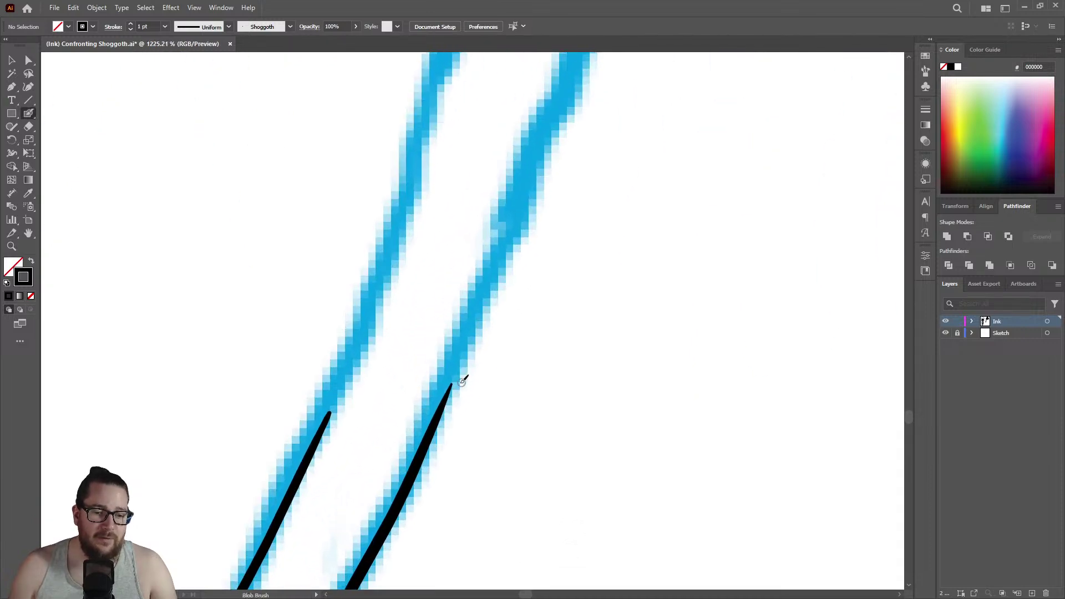
drag(437, 416, 516, 195)
drag(327, 418, 411, 196)
Smooth the join between old and new strokes on the lowest-hanging tentacle's left edge and thicken the line above it.
key(z)
mouse_move(508, 297)
mouse_down()
mouse_move(421, 298)
mouse_move(560, 297)
mouse_move(402, 412)
mouse_move(452, 433)
mouse_move(480, 357)
mouse_up()
key(shift+b)
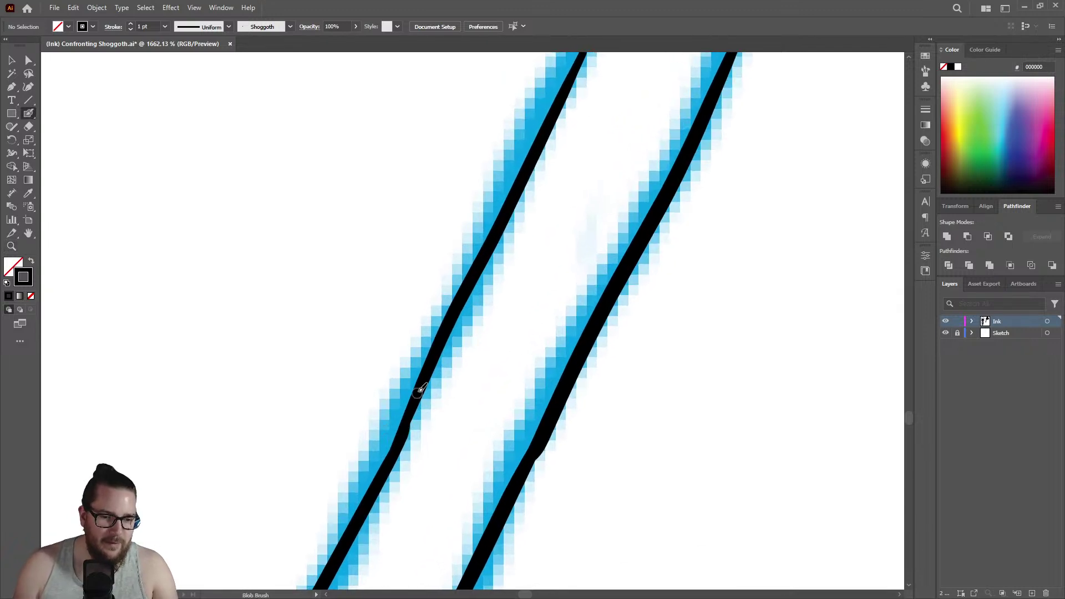
drag(420, 391, 367, 505)
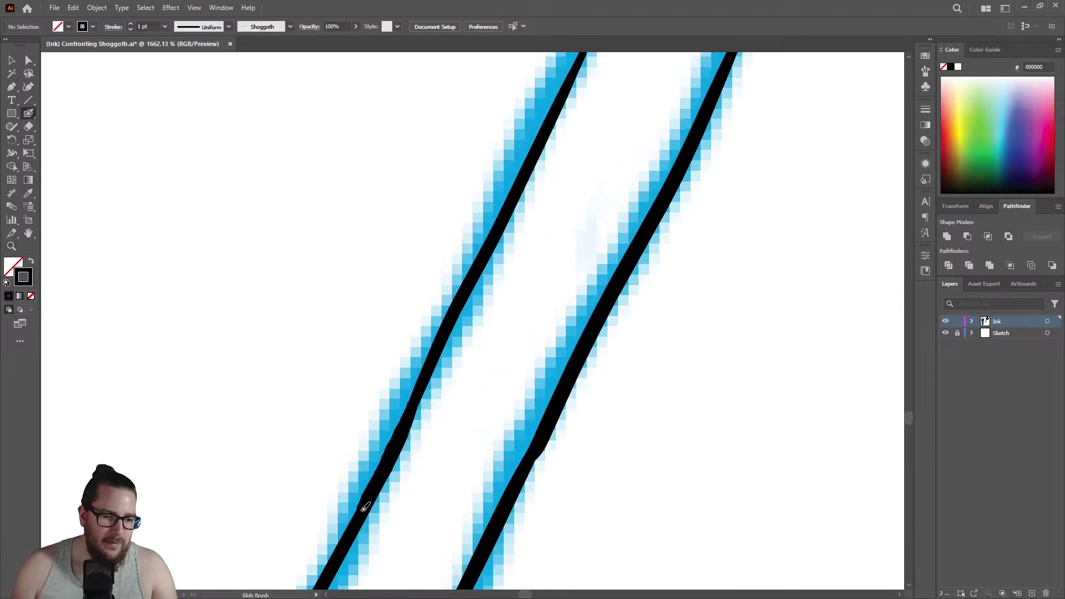
mouse_move(420, 392)
mouse_down()
mouse_move(437, 356)
mouse_move(407, 422)
mouse_move(510, 185)
mouse_up()
Trim the uneven spot on the lowest-hanging tentacle's left edge, and blend its next thin join with Blob Brush strokes.
key(z)
drag(570, 207, 497, 246)
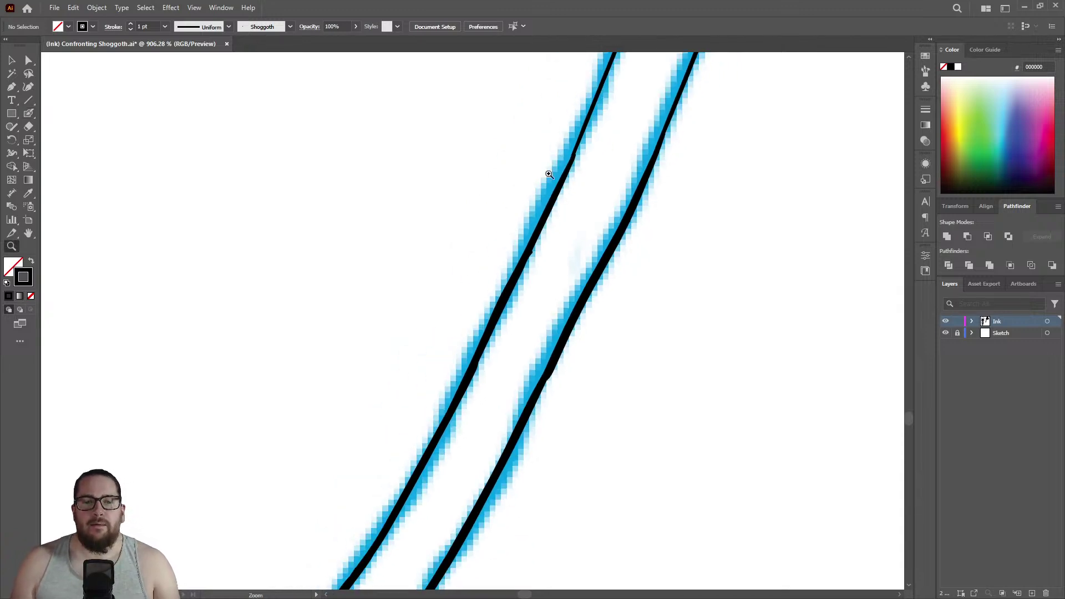
drag(543, 175, 680, 214)
key(shift+e)
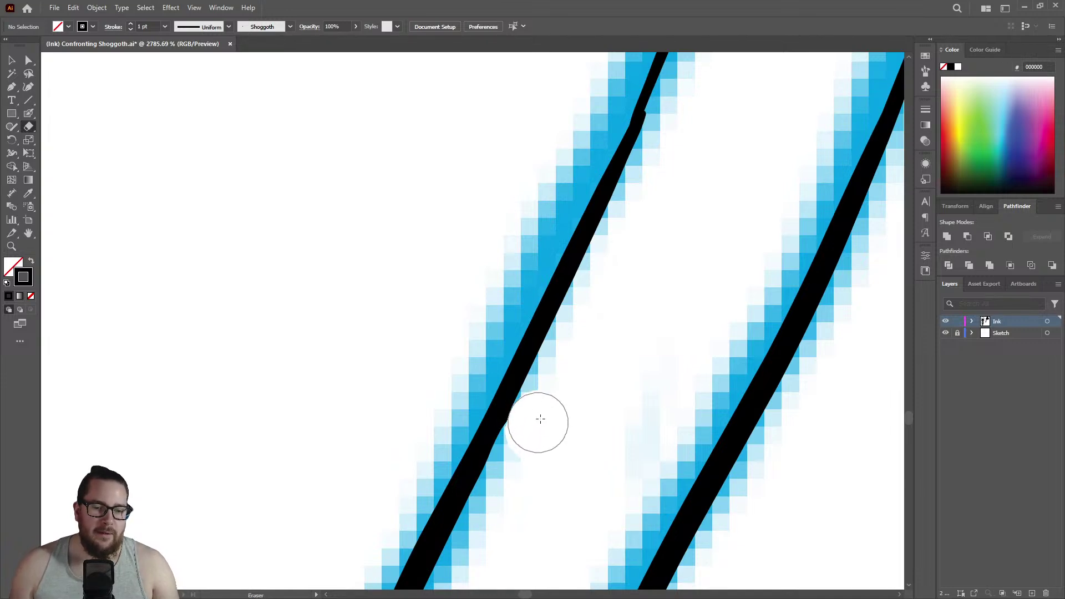
key(z)
drag(549, 411, 442, 440)
mouse_move(613, 309)
mouse_down()
mouse_move(671, 212)
mouse_move(763, 221)
mouse_up()
key(shift+b)
drag(582, 343, 498, 519)
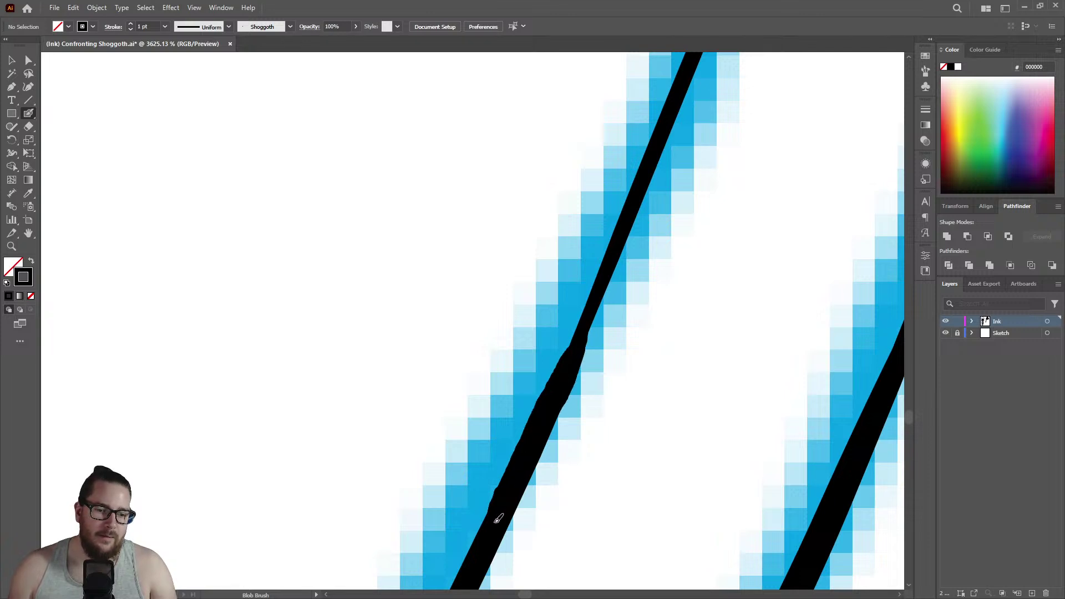
drag(548, 417, 662, 142)
drag(676, 103, 678, 100)
Thicken the thin stretch of the lowest-hanging tentacle's right edge around the stroke join with the Blob Brush.
key(z)
drag(607, 358, 512, 360)
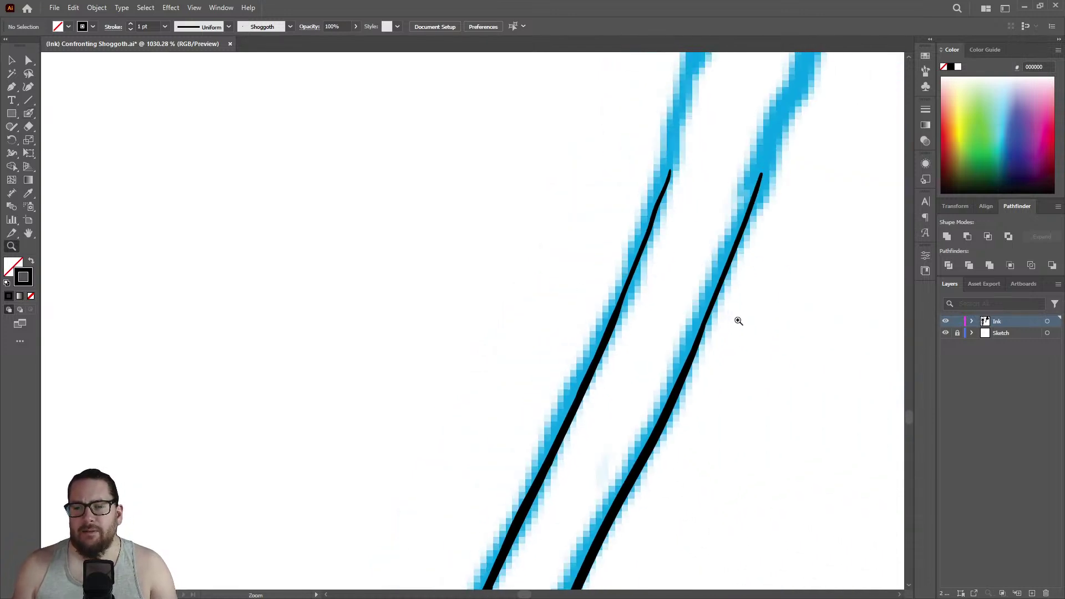
drag(734, 320, 884, 308)
key(shift+b)
drag(637, 355, 586, 481)
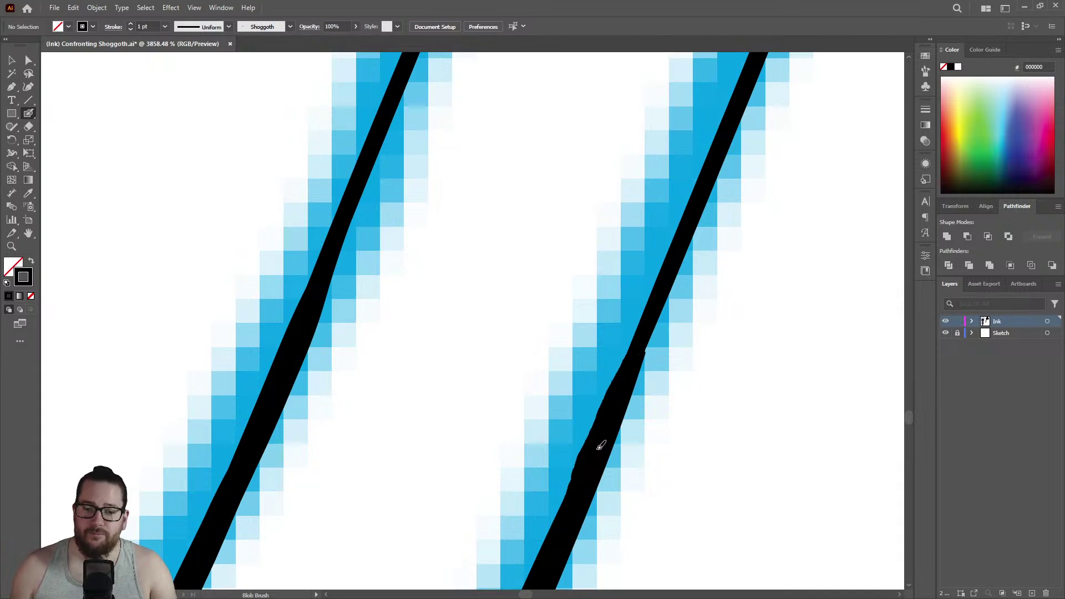
drag(637, 357, 712, 169)
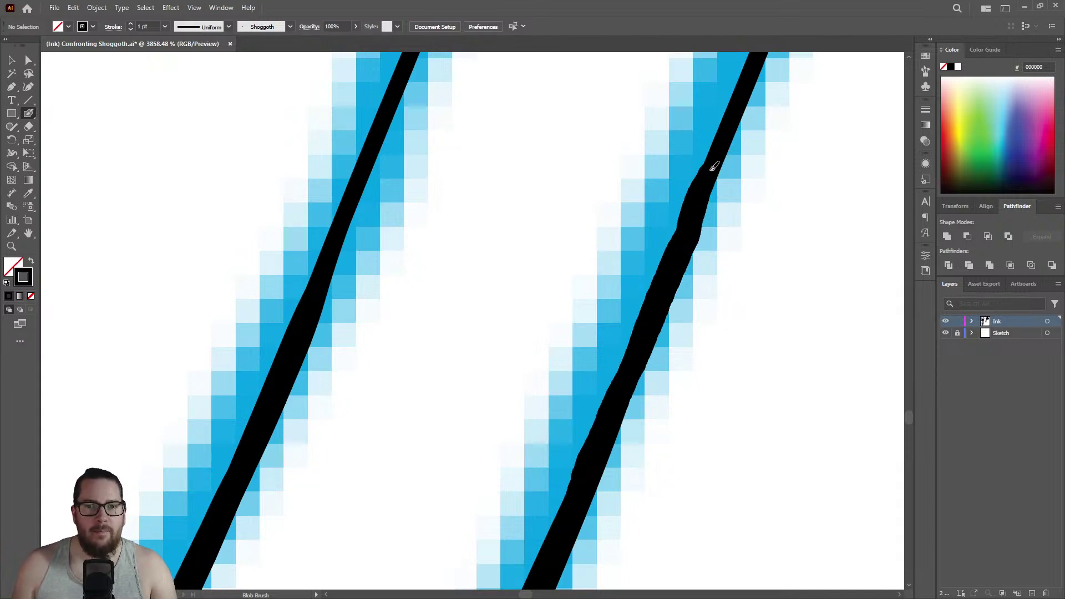
Even out the line weight of the lowest-hanging tentacle's left edge up to the end of its inked stretch.
key(z)
drag(654, 273, 425, 385)
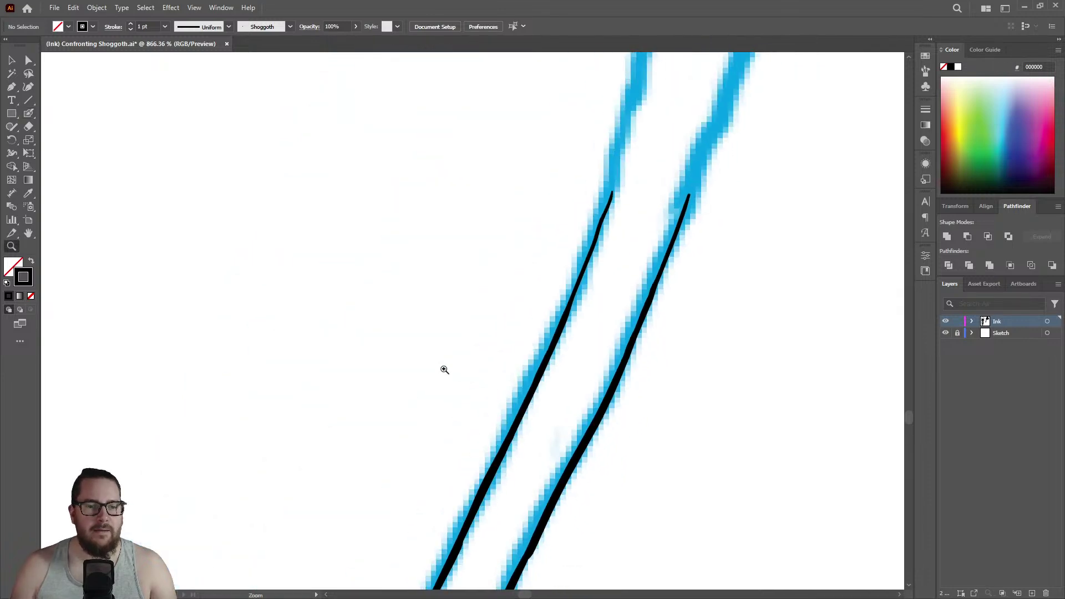
scroll(614, 239, up, 6)
key(shift+b)
mouse_move(476, 463)
mouse_down()
mouse_move(516, 409)
mouse_move(609, 169)
mouse_move(621, 105)
mouse_up()
key(z)
alt+click(658, 192)
click(773, 89)
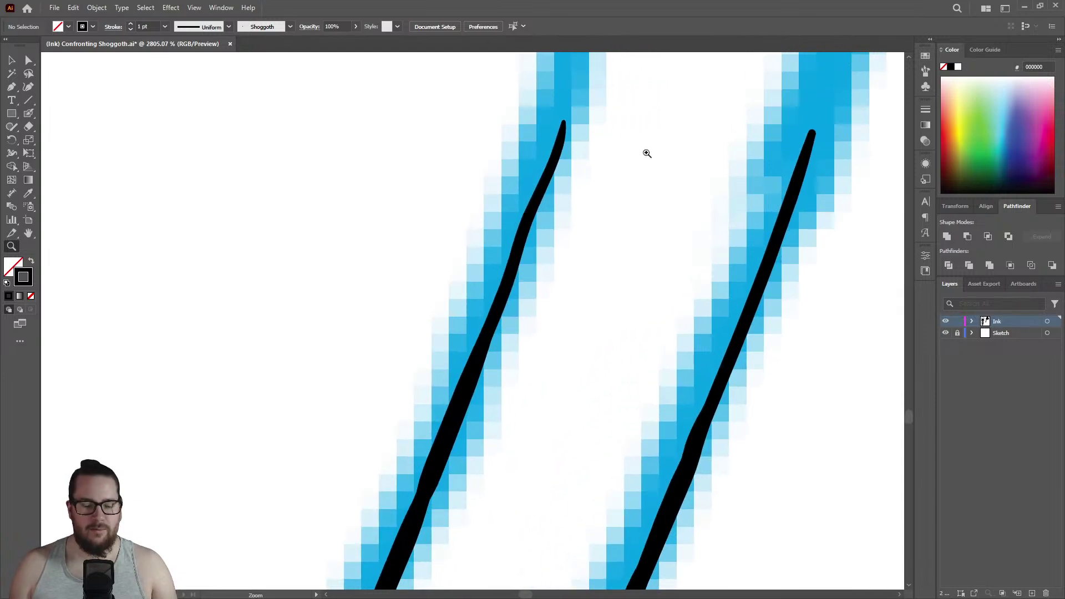
key(shift+b)
drag(484, 342, 567, 81)
Thicken the uppermost inked stretch of the lowest-hanging tentacle's right edge with the Blob Brush.
key(z)
drag(542, 245, 360, 364)
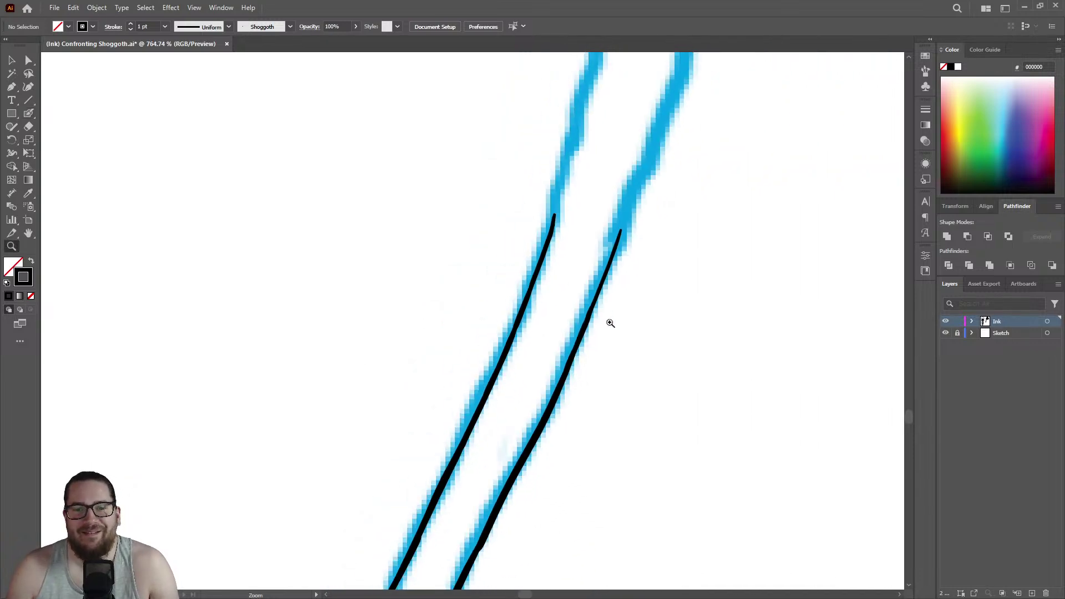
drag(609, 327, 391, 414)
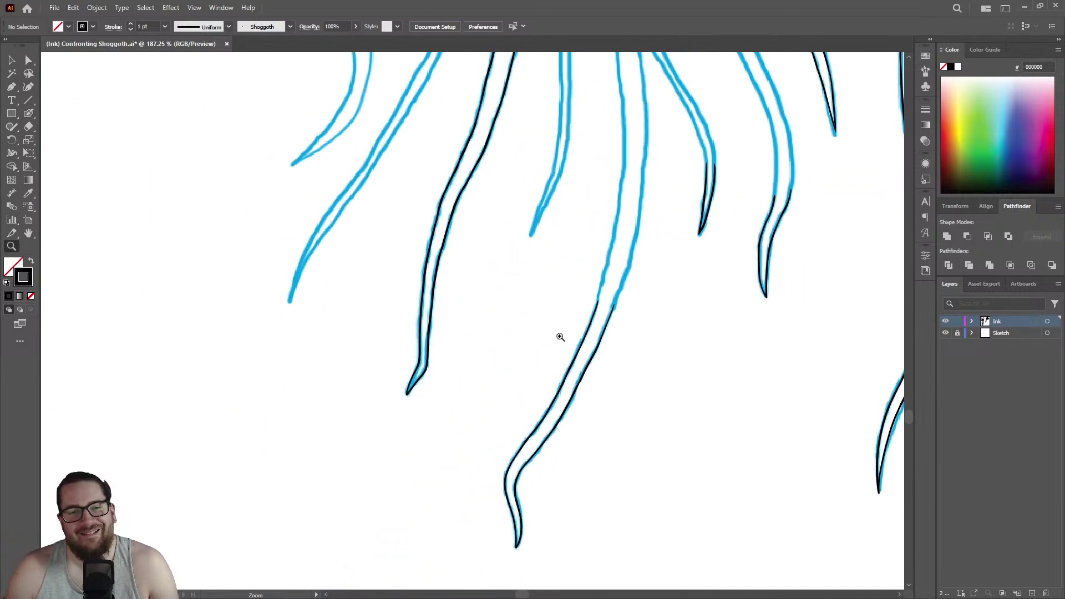
drag(634, 333, 747, 158)
drag(646, 114, 743, 119)
key(shift+b)
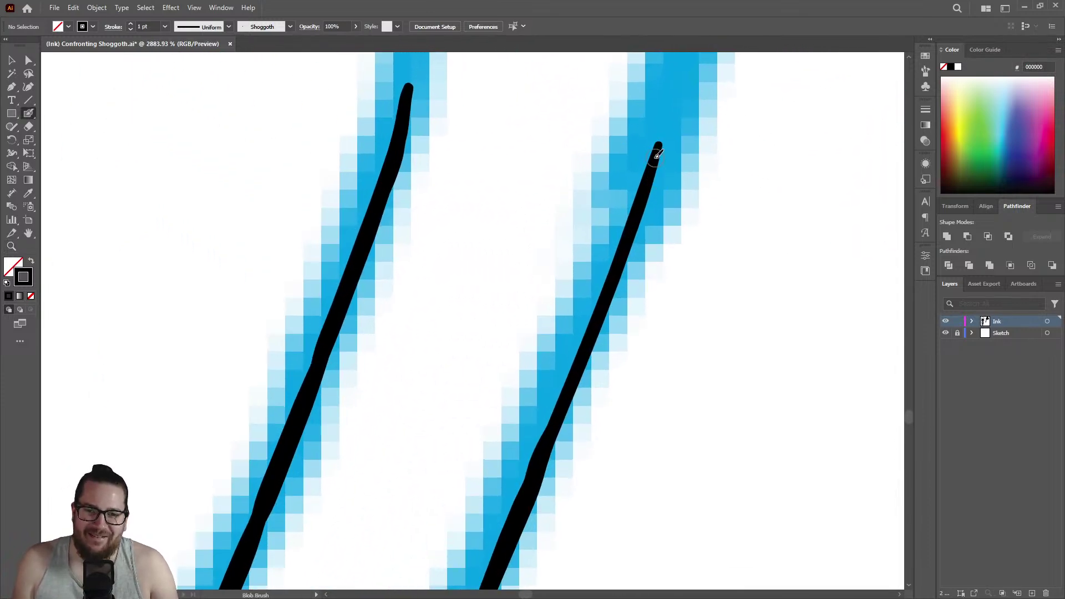
drag(654, 162, 520, 498)
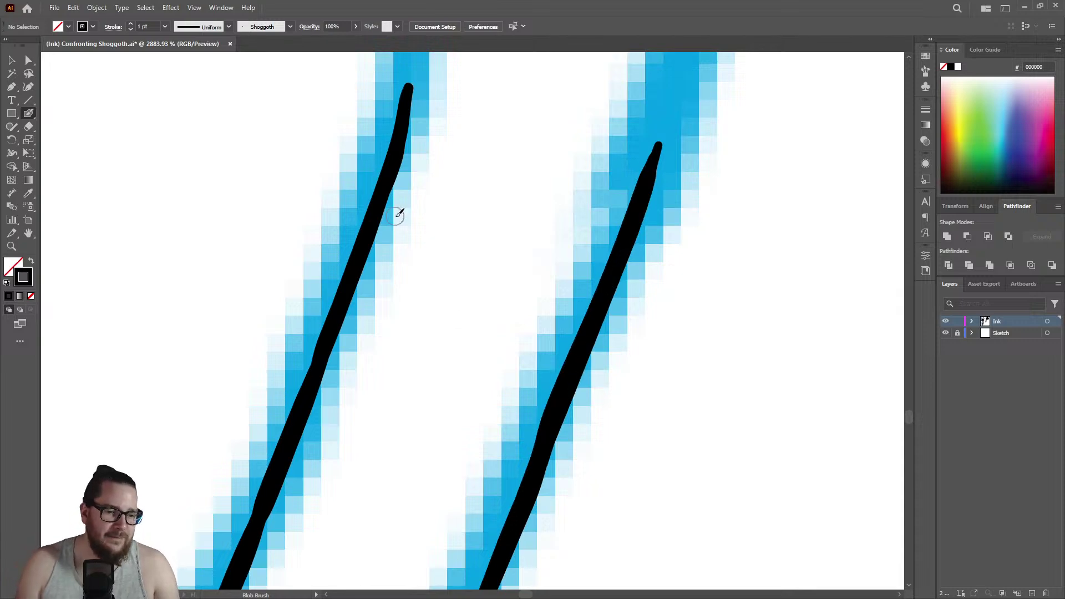
Fill out the remaining thin spots along the uppermost inked stretch of the lowest-hanging tentacle's left edge.
mouse_move(399, 148)
mouse_down()
mouse_move(289, 427)
mouse_move(266, 400)
mouse_move(290, 305)
mouse_up()
key(shift+e)
key(shift+b)
drag(311, 389, 293, 428)
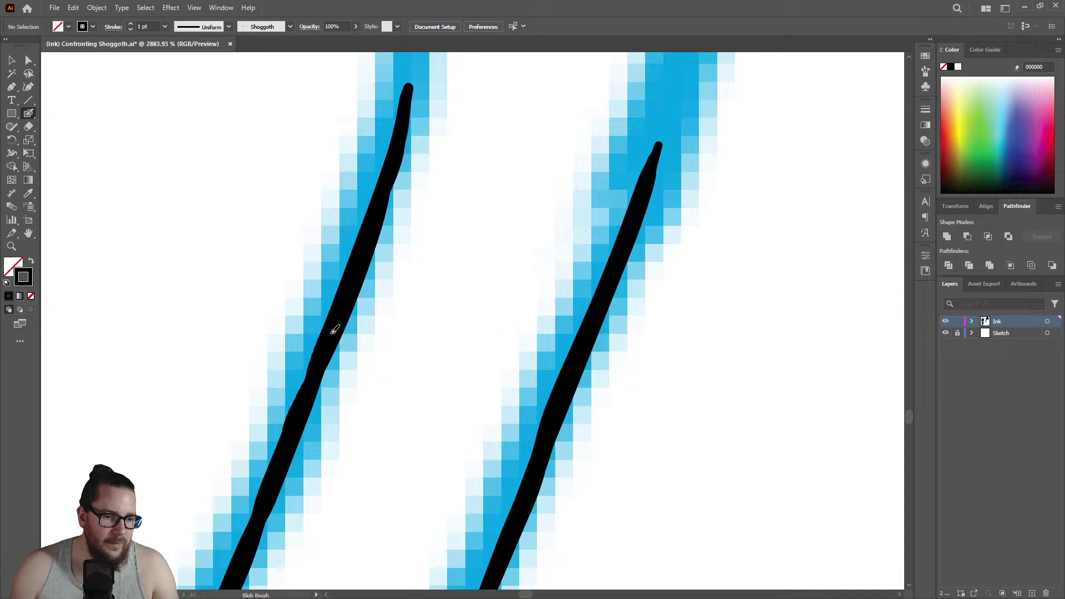
drag(283, 467, 281, 435)
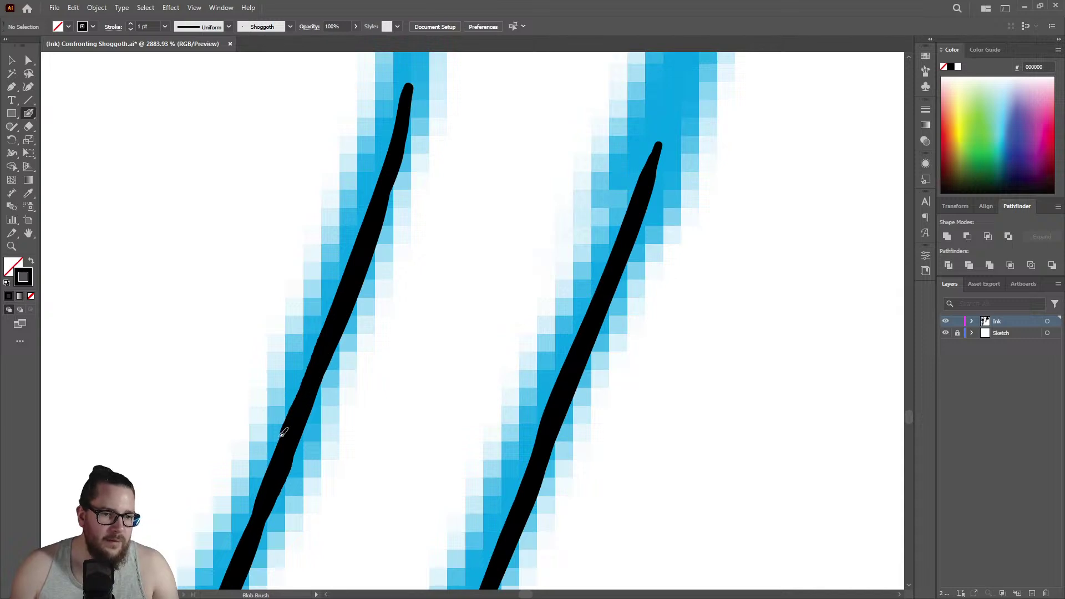
Thicken the left edge of the short, already inked tentacle between the blue-sketched ones, down to its point.
key(z)
drag(478, 374, 257, 465)
scroll(363, 419, down, 5)
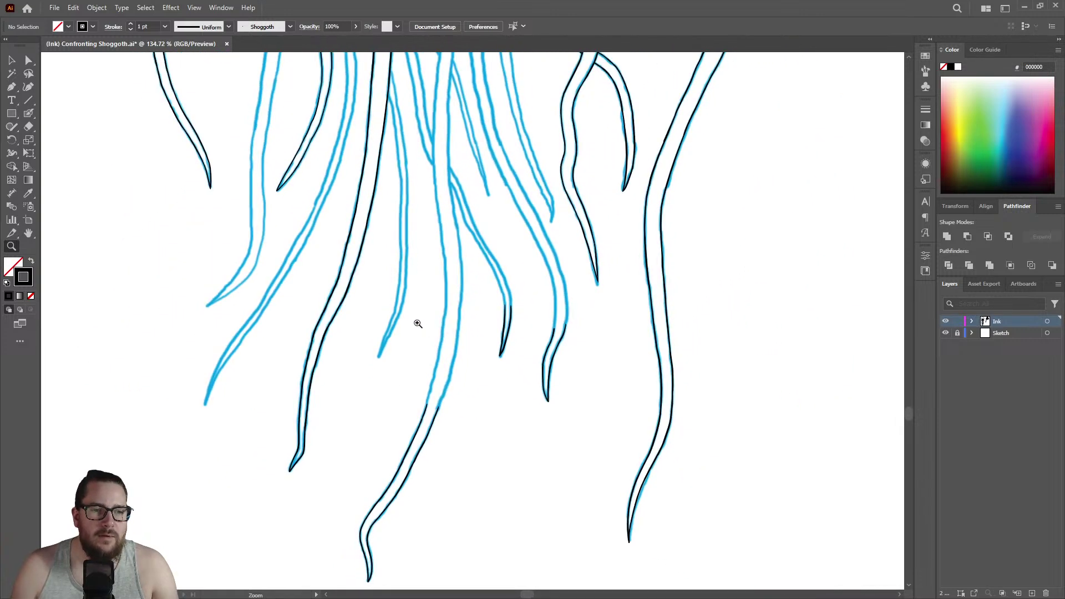
drag(427, 335, 329, 192)
click(404, 207)
click(478, 199)
click(287, 373)
click(421, 307)
key(shift+b)
mouse_move(643, 135)
mouse_down()
mouse_move(515, 300)
mouse_move(363, 449)
mouse_up()
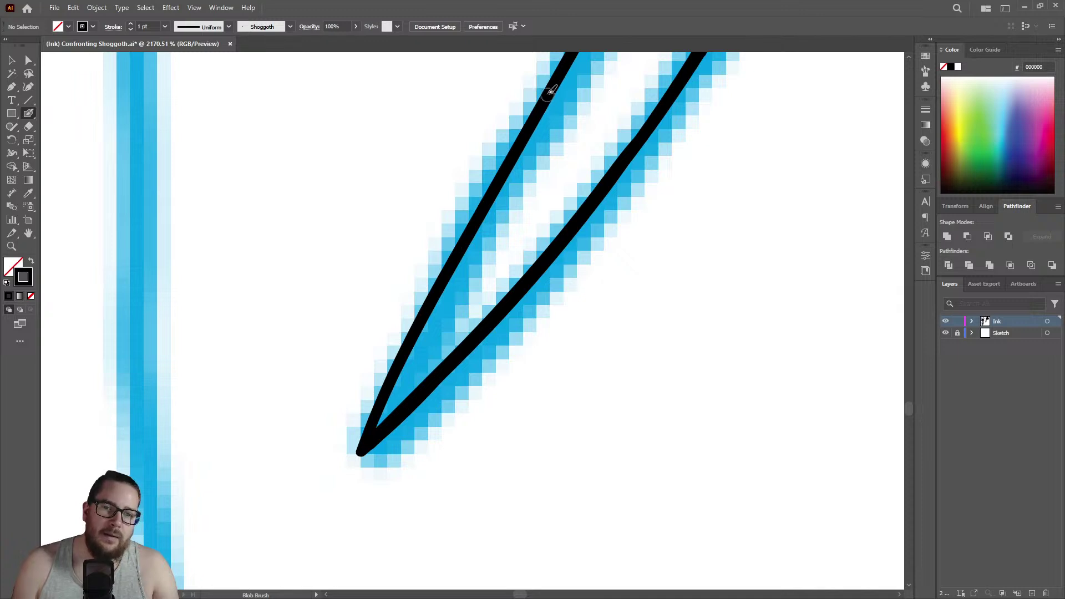
drag(533, 131, 402, 362)
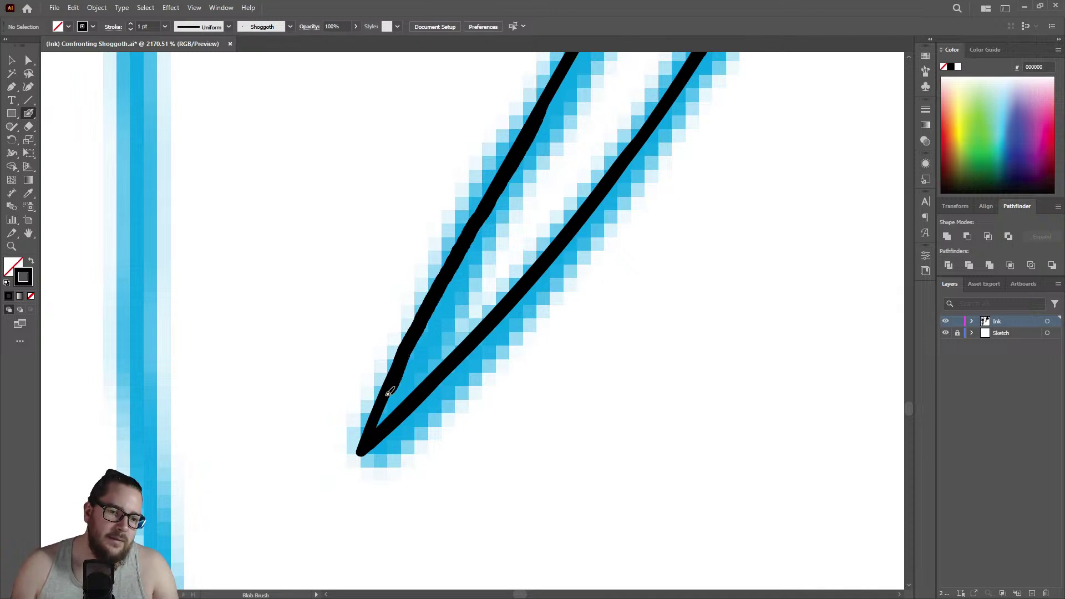
drag(376, 409, 373, 413)
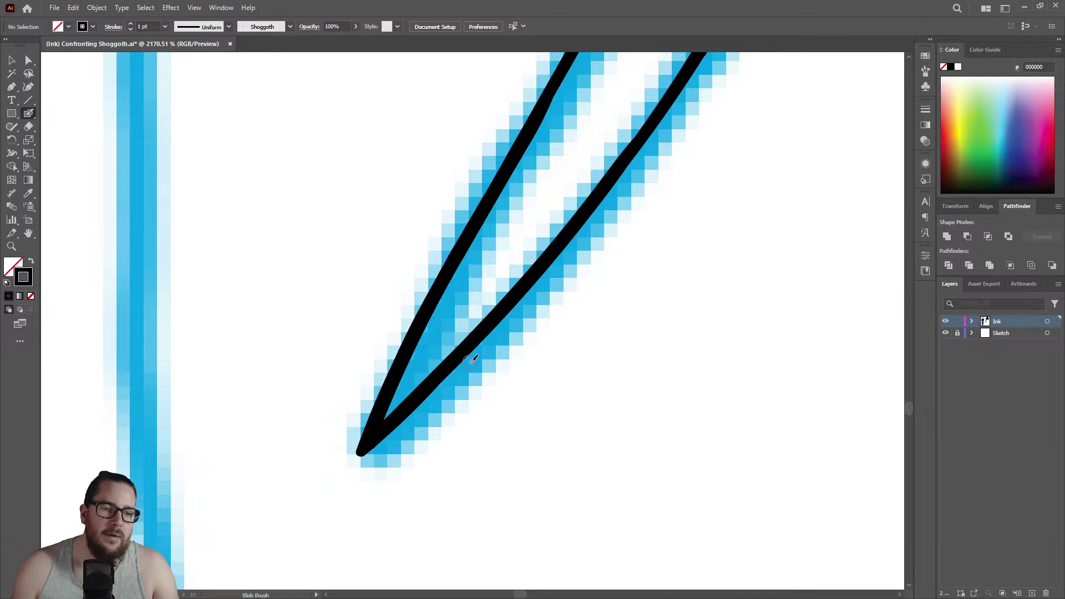
Thicken the middle stretch of both edges of the short inked tentacle with the Blob Brush, smoothing the stroke joins.
key(z)
alt+click(438, 383)
alt+click(433, 372)
alt+click(425, 366)
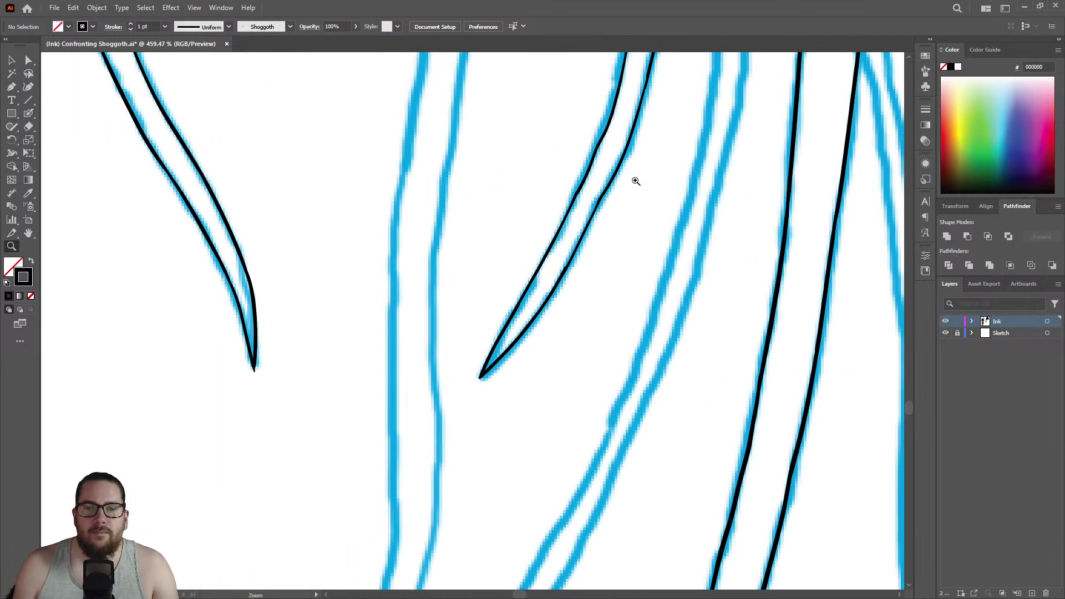
click(634, 178)
click(553, 338)
key(shift+b)
drag(400, 445, 567, 120)
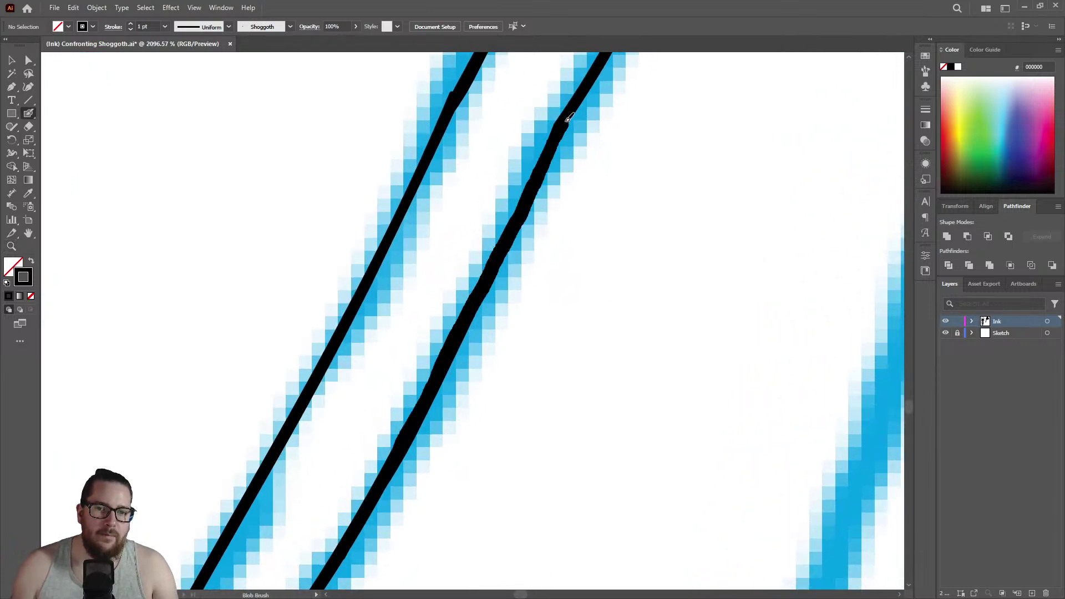
drag(587, 80, 592, 74)
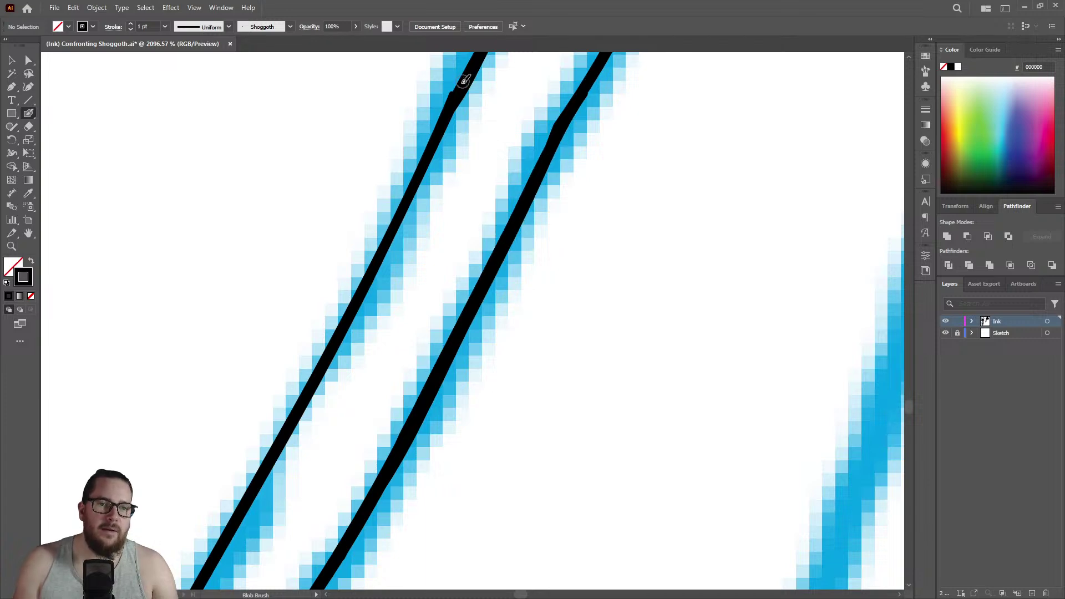
drag(441, 141, 310, 391)
Smooth and thicken the next stretch of the short inked tentacle's left edge further up with the Blob Brush.
key(z)
drag(495, 359, 395, 338)
drag(509, 176, 551, 181)
scroll(542, 249, up, 5)
key(shift+b)
drag(412, 340, 480, 210)
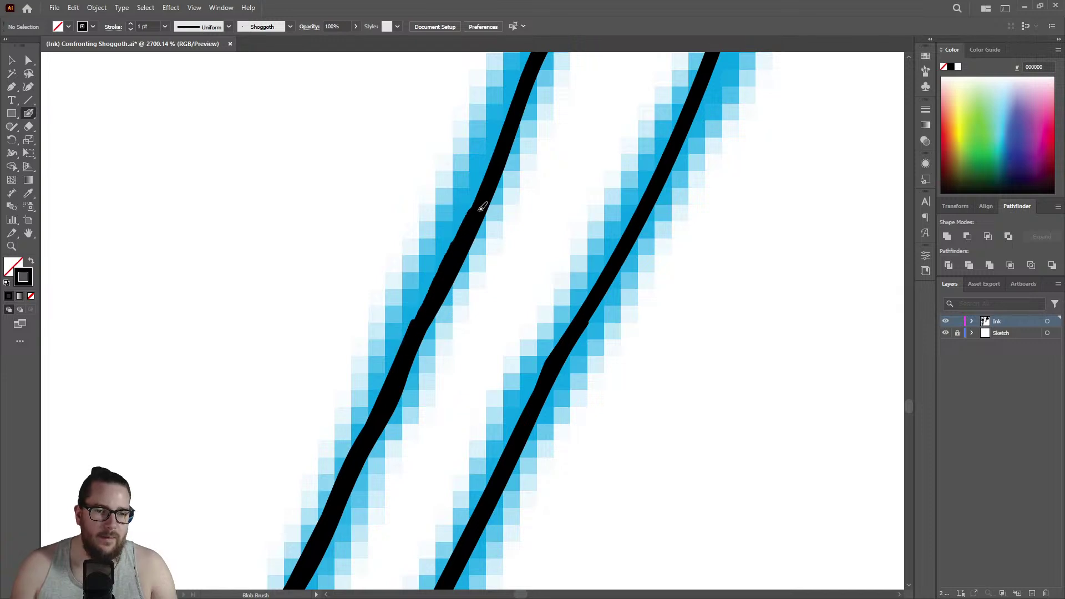
drag(460, 245, 375, 424)
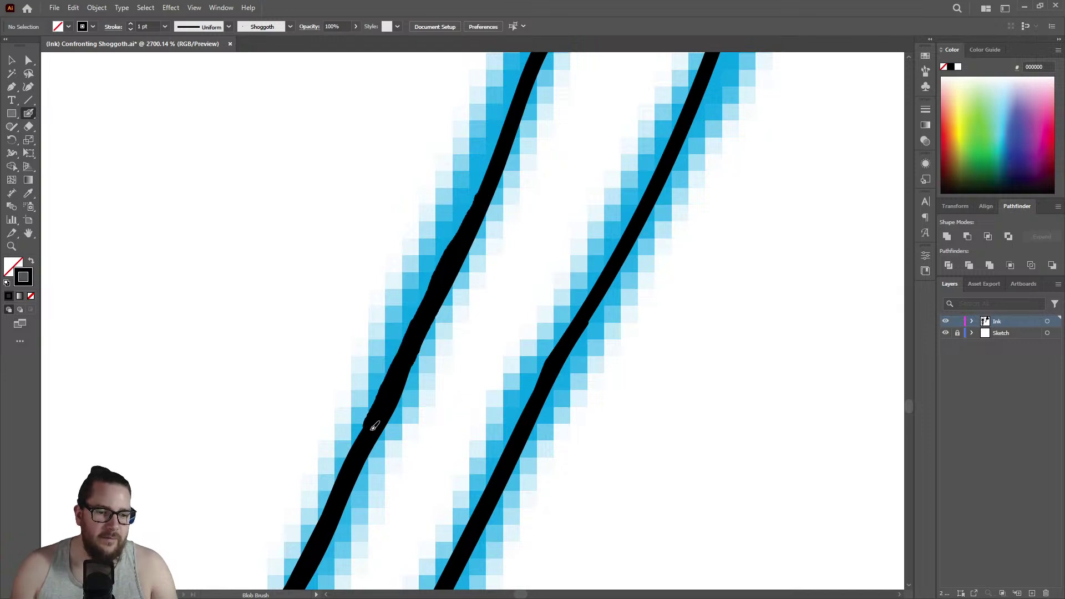
scroll(594, 299, left, 3)
mouse_move(573, 294)
mouse_down()
mouse_move(537, 309)
mouse_move(333, 409)
mouse_up()
key(ctrl+z)
Thicken the upper stretch of the short inked tentacle's right edge with the Blob Brush.
key(z)
mouse_move(561, 282)
mouse_down()
mouse_move(421, 373)
mouse_move(572, 255)
mouse_up()
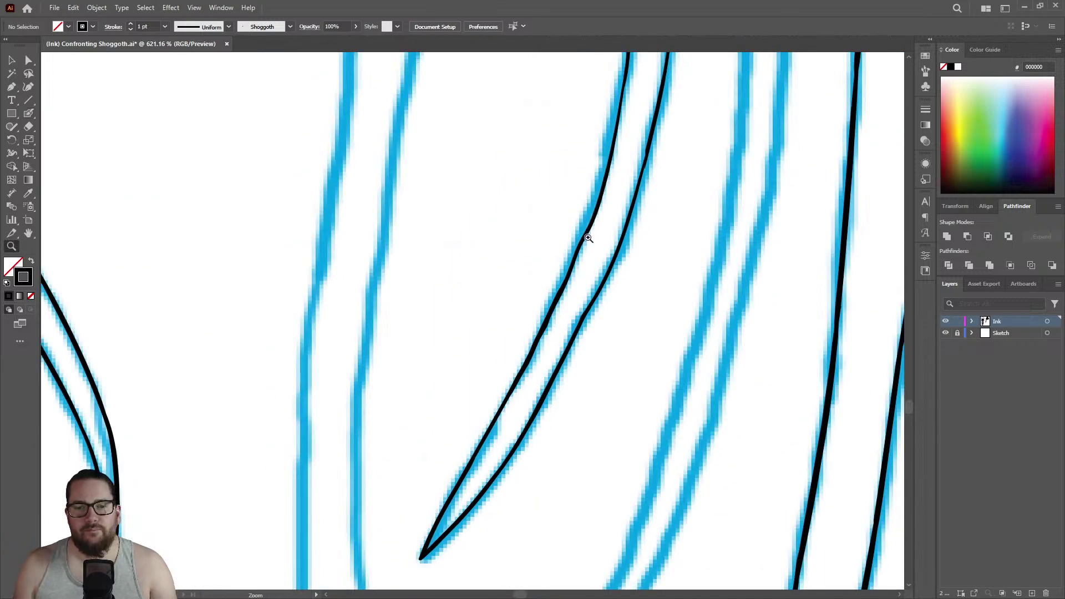
mouse_move(673, 143)
mouse_down()
mouse_move(659, 209)
mouse_move(633, 204)
mouse_up()
key(shift+b)
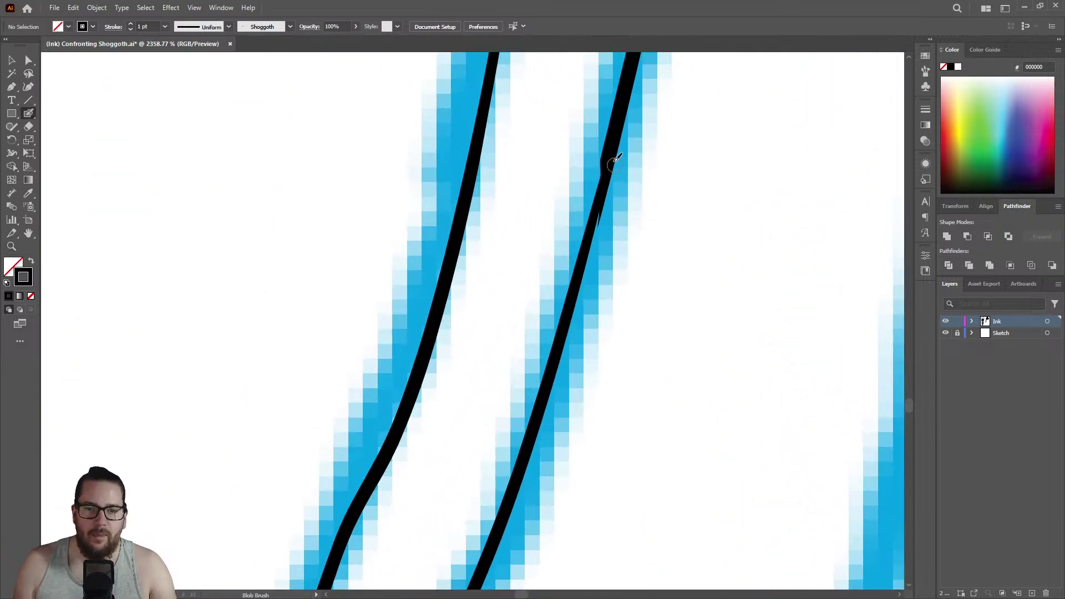
drag(615, 136, 517, 465)
Thicken and smooth the short inked tentacle's right edge through the bend further down.
key(z)
drag(602, 313, 506, 401)
drag(592, 439, 710, 384)
key(shift+b)
drag(565, 289, 480, 493)
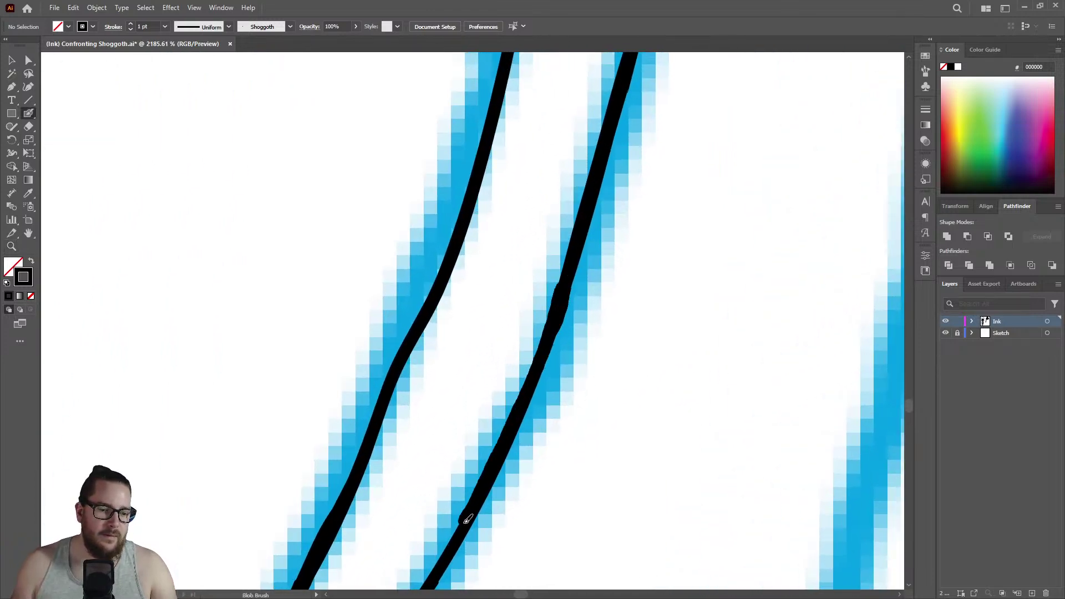
drag(448, 553, 447, 556)
Ink the lower left edge of the small hooked tentacle tip left of the blue-sketched bundle, down to its point.
key(z)
mouse_move(542, 405)
mouse_down()
mouse_move(393, 411)
mouse_move(413, 374)
mouse_up()
drag(522, 460, 759, 332)
mouse_move(553, 337)
mouse_down()
mouse_move(527, 392)
mouse_move(440, 405)
mouse_move(341, 440)
mouse_up()
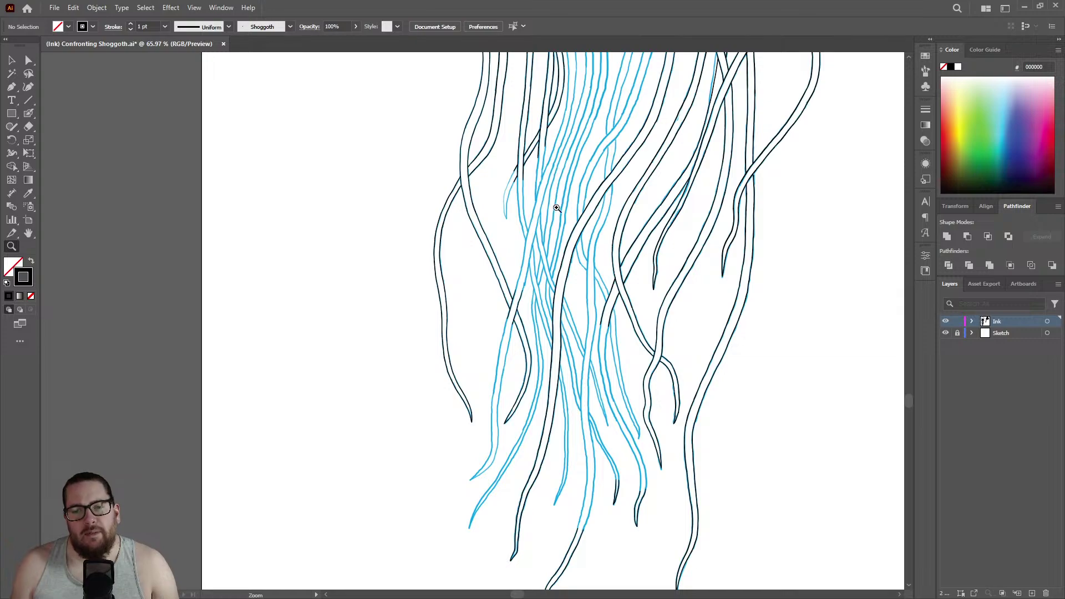
drag(750, 163, 564, 281)
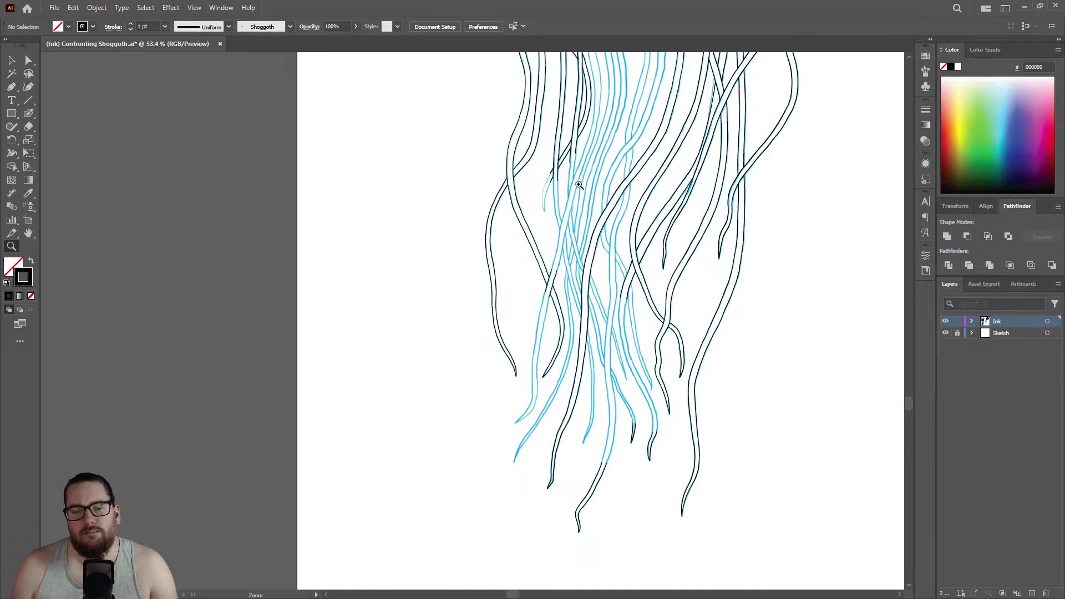
mouse_move(560, 160)
mouse_down()
mouse_move(585, 178)
mouse_move(659, 152)
mouse_move(570, 178)
mouse_move(554, 172)
mouse_move(521, 193)
mouse_move(492, 416)
mouse_move(594, 373)
mouse_up()
key(shift+b)
scroll(516, 270, up, 2)
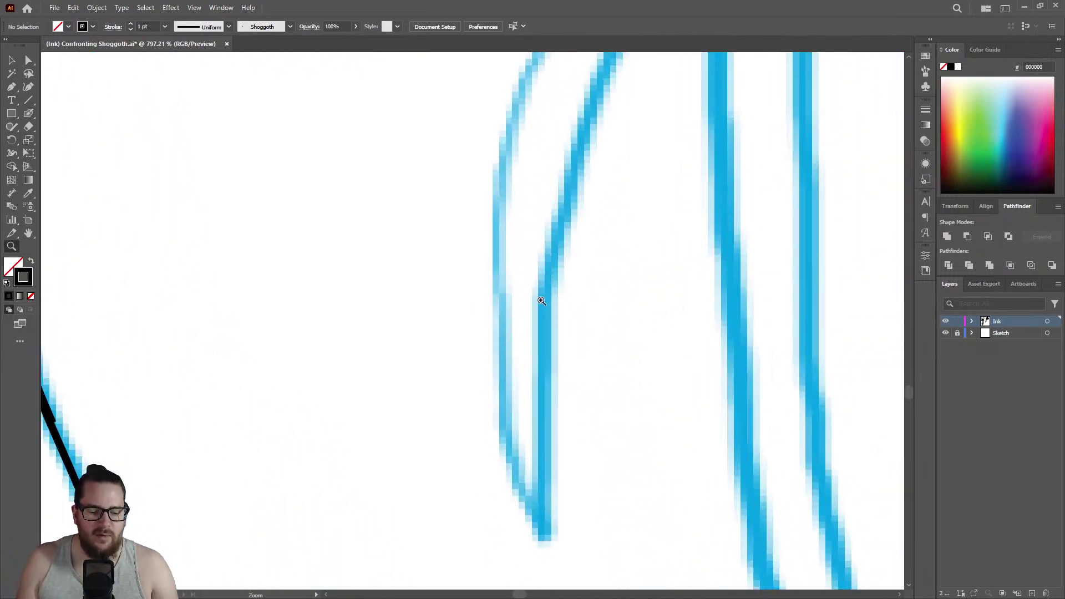
mouse_move(506, 164)
mouse_down()
mouse_move(498, 324)
mouse_move(515, 468)
mouse_move(545, 548)
mouse_up()
Ink the upper left edge of the small hooked tentacle tip with the Blob Brush, joining it to the lower stroke.
key(z)
drag(509, 435, 423, 386)
drag(567, 174, 713, 150)
key(shift+b)
drag(609, 142, 486, 415)
Trim the hooked tip's upper left edge with the Eraser and redraw it as a smooth curve with the Blob Brush.
key(z)
mouse_move(588, 299)
mouse_down()
mouse_move(529, 401)
mouse_move(599, 379)
mouse_move(605, 333)
mouse_up()
key(shift+e)
drag(630, 112, 549, 290)
key(shift+b)
mouse_move(591, 158)
mouse_down()
mouse_move(516, 347)
mouse_move(489, 485)
mouse_up()
drag(487, 524, 486, 530)
Clean up excess ink around the hooked tentacle tip with the Eraser.
key(z)
mouse_move(788, 342)
mouse_down()
mouse_move(504, 418)
mouse_move(729, 342)
mouse_up()
click(542, 381)
key(shift+e)
mouse_move(513, 345)
mouse_down()
mouse_move(507, 361)
mouse_move(510, 351)
mouse_move(402, 285)
mouse_up()
Thicken the thin stretch of the hooked tip's left edge just below where it passes behind the neighbouring tentacle.
key(z)
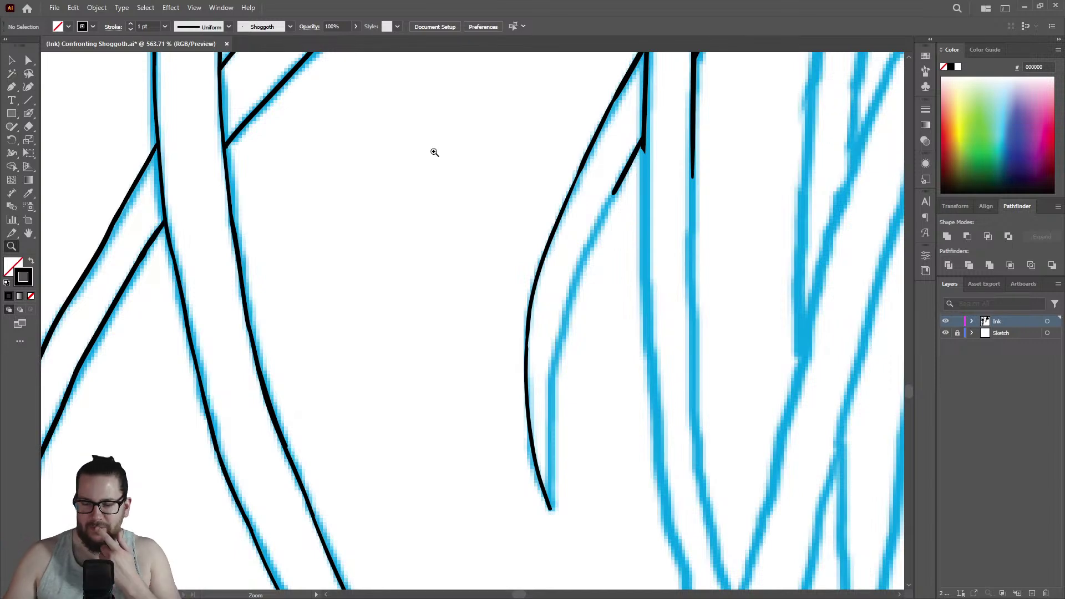
drag(596, 176, 633, 163)
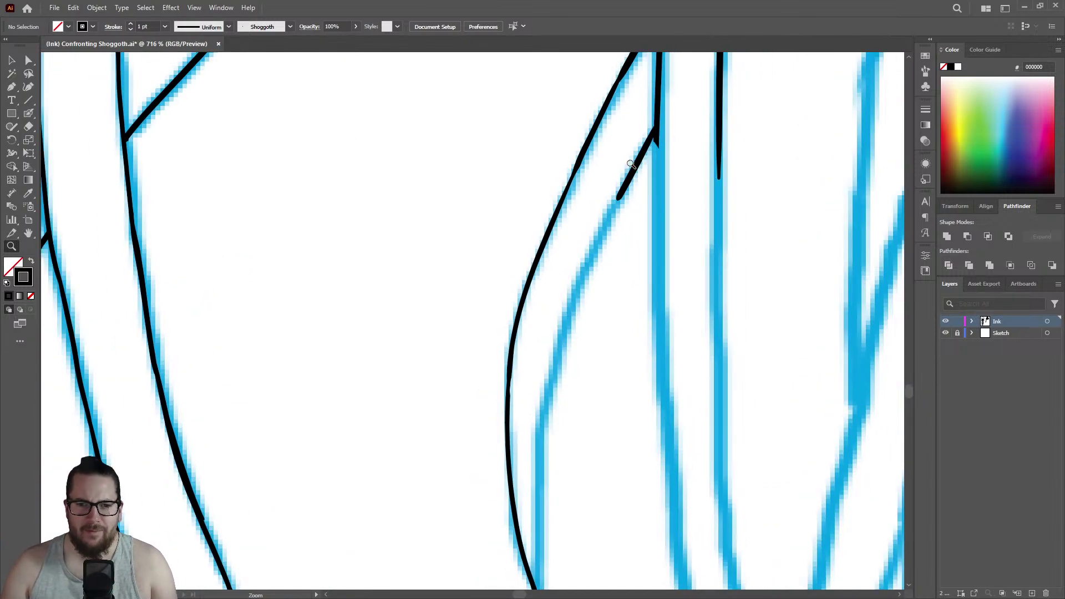
mouse_move(639, 83)
mouse_down()
mouse_move(718, 71)
mouse_move(740, 83)
mouse_up()
key(shift+b)
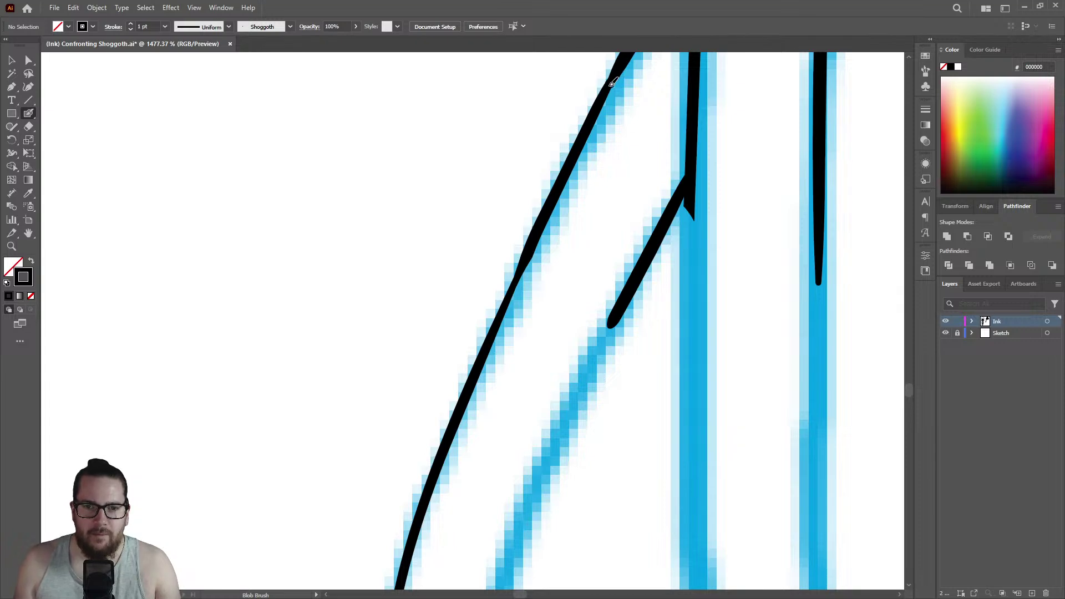
drag(601, 100, 497, 324)
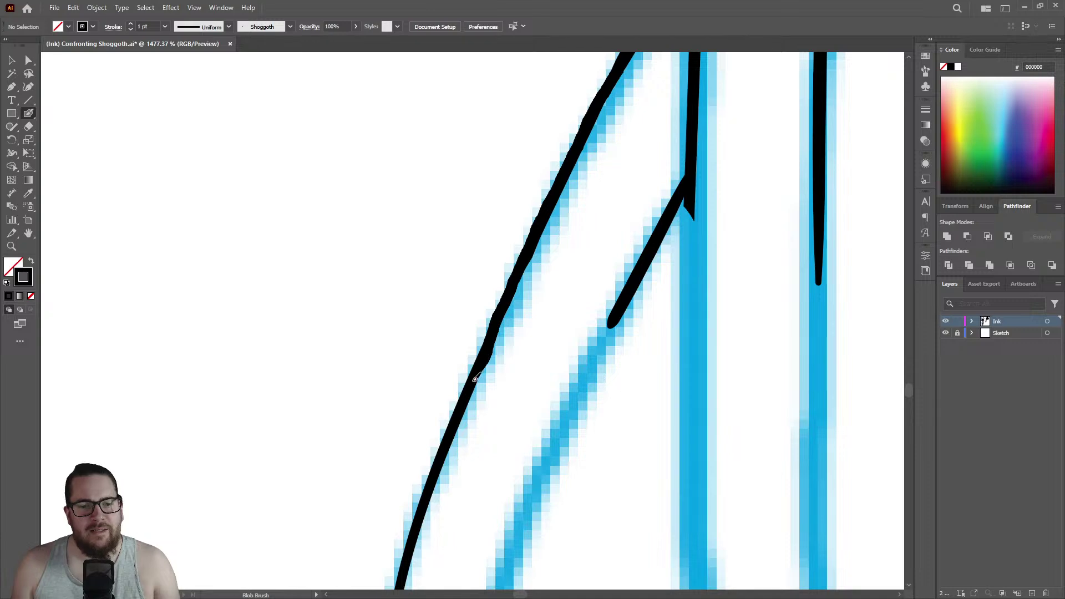
Extend the ink on the neighbouring vertical tentacle's left edge downward past its junction with the hooked tip.
key(z)
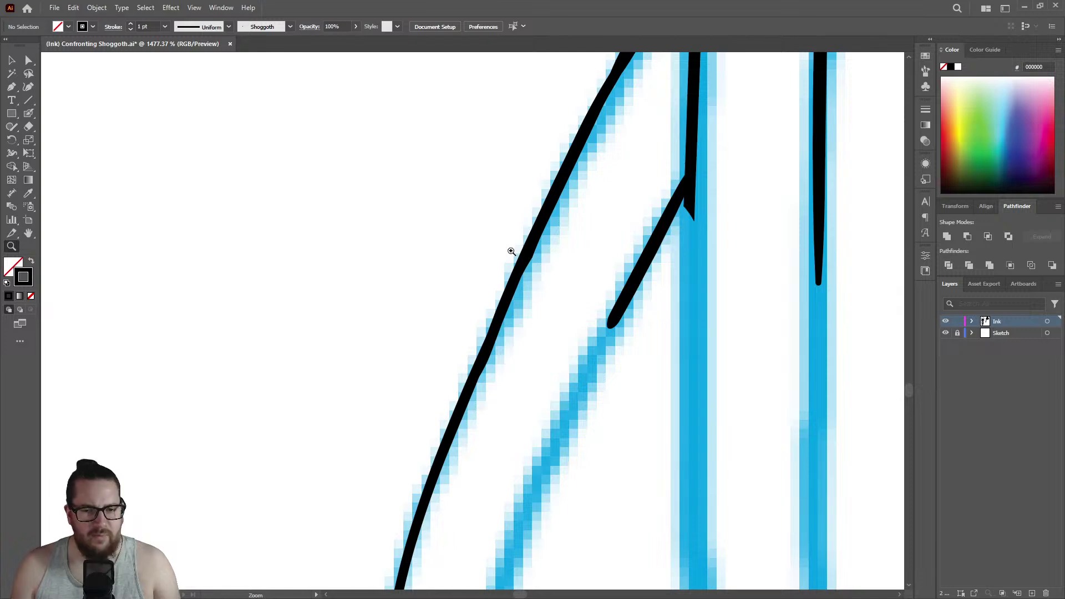
drag(556, 258, 468, 257)
drag(625, 275, 721, 264)
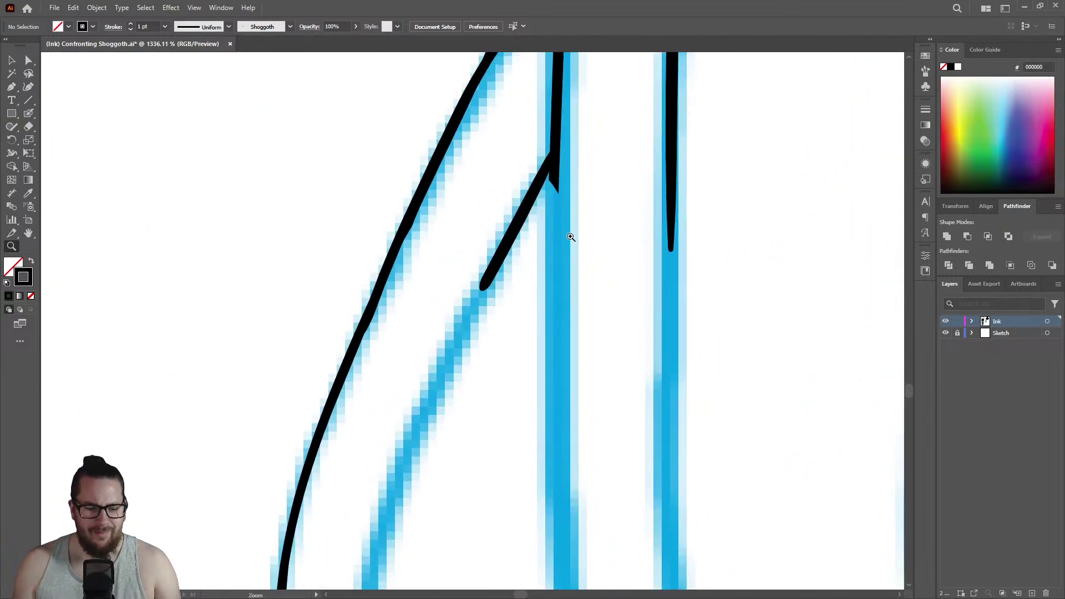
drag(585, 237, 613, 233)
key(shift+b)
drag(548, 136, 552, 425)
Ink the lower right edge of the hooked tentacle tip from its point upward.
key(z)
drag(548, 297, 466, 331)
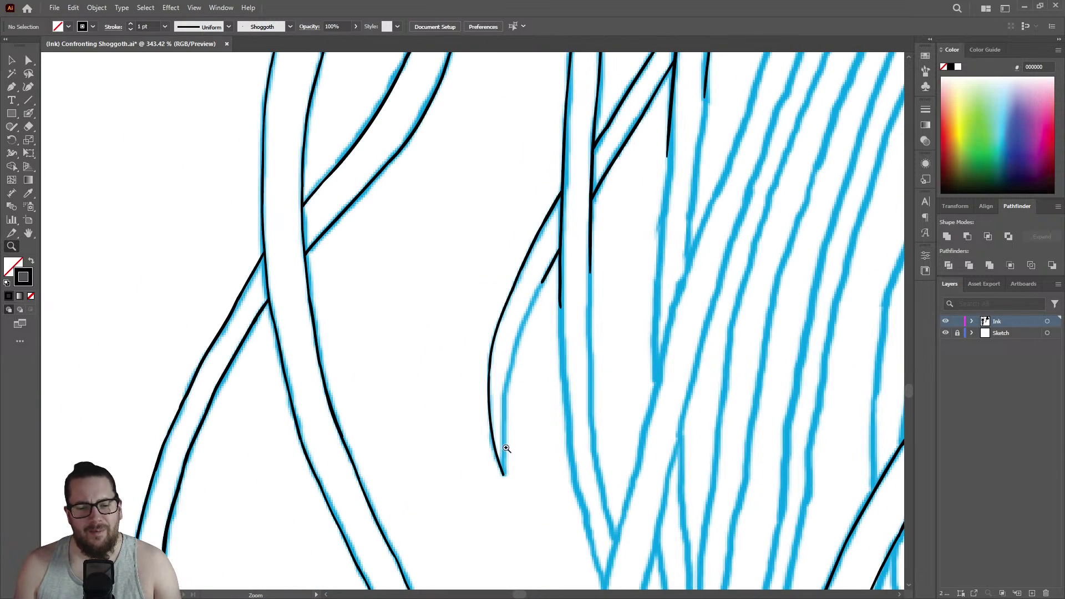
drag(509, 442, 603, 387)
mouse_move(555, 131)
mouse_down()
mouse_move(587, 129)
mouse_move(521, 265)
mouse_move(473, 405)
mouse_up()
key(shift+b)
key(z)
mouse_move(551, 248)
mouse_down()
mouse_move(361, 269)
mouse_move(577, 385)
mouse_move(547, 376)
mouse_up()
key(shift+b)
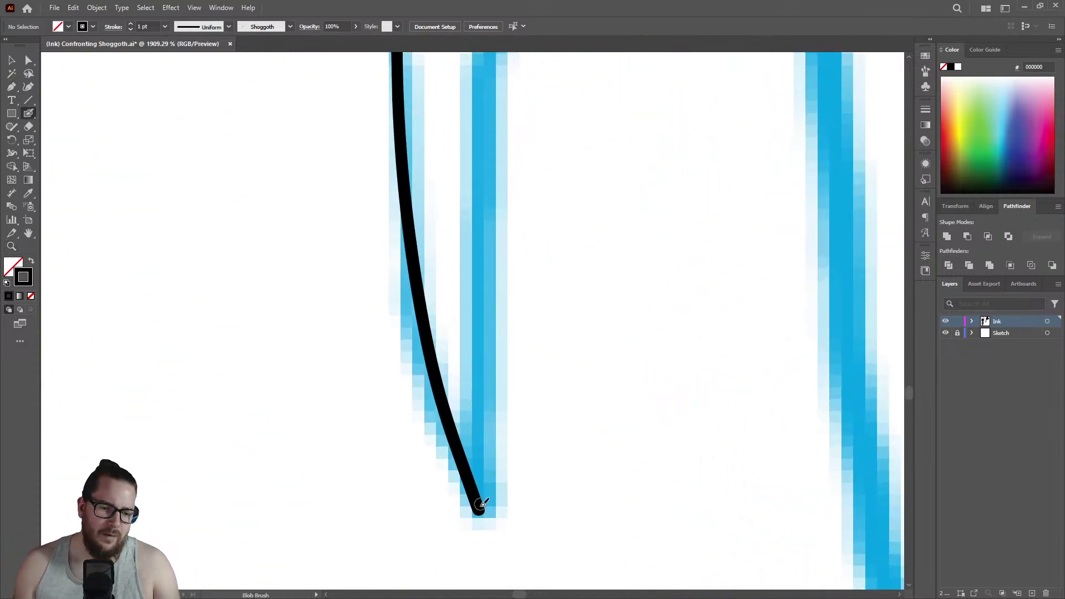
drag(482, 506, 476, 224)
Ink the rest of the hooked tip's right edge, connecting the existing upper stub with the lower stroke.
key(z)
mouse_move(497, 287)
mouse_down()
mouse_move(477, 261)
mouse_move(499, 233)
mouse_move(638, 197)
mouse_move(547, 231)
mouse_move(585, 214)
mouse_up()
key(shift+b)
mouse_move(547, 168)
mouse_down()
mouse_move(509, 311)
mouse_move(491, 517)
mouse_up()
drag(491, 446, 507, 413)
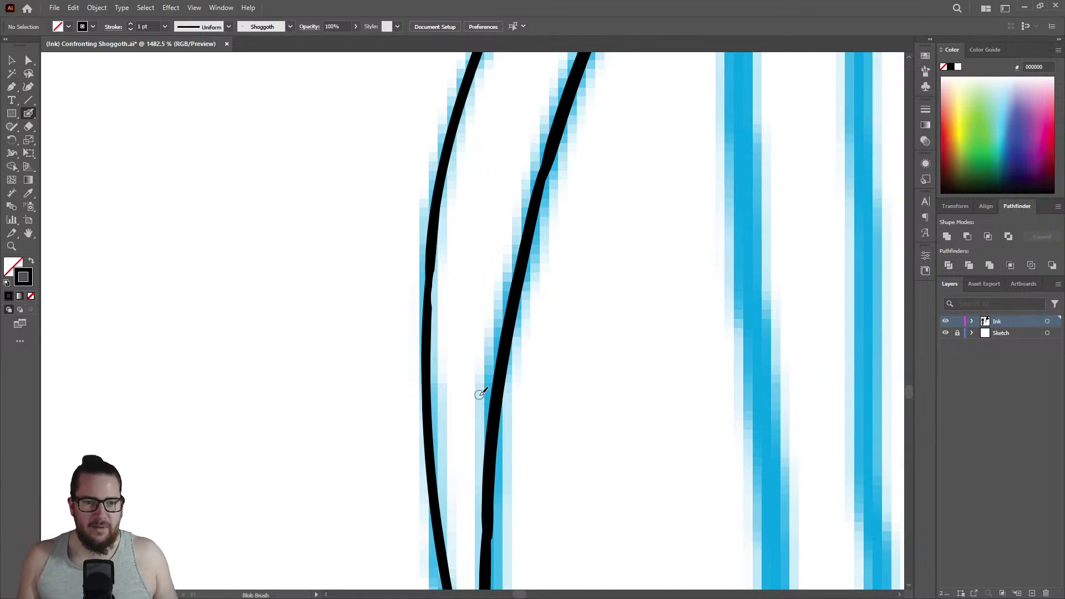
Thicken the hooked tip's left edge at the bend and smooth the stroke join on its lower right edge.
key(z)
drag(435, 282, 512, 276)
key(shift+b)
mouse_move(430, 255)
mouse_down()
mouse_move(426, 331)
mouse_move(303, 346)
mouse_up()
key(z)
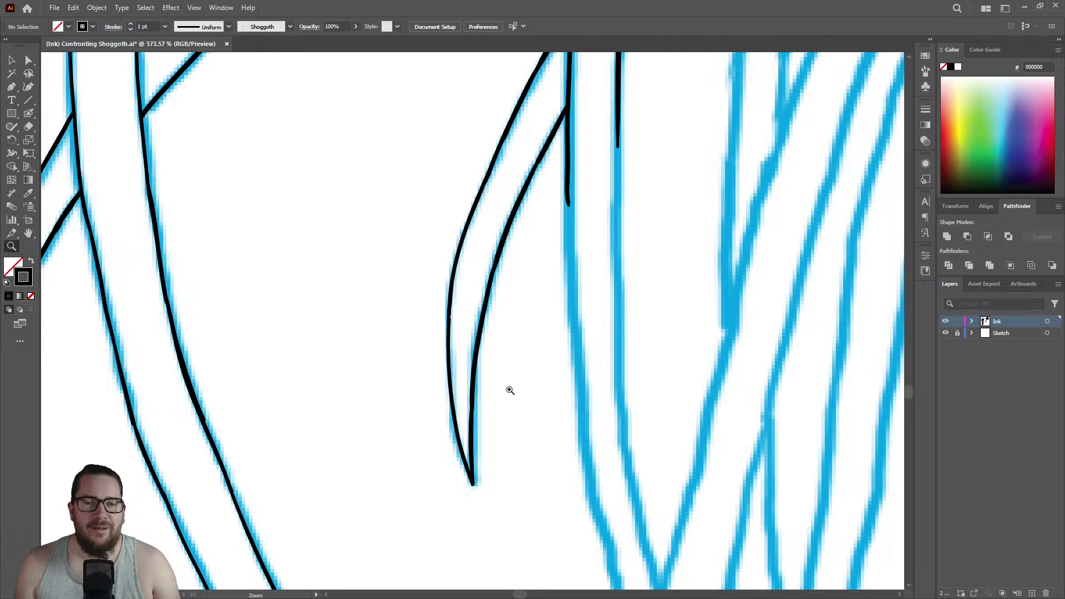
mouse_move(503, 386)
mouse_down()
mouse_move(516, 397)
mouse_move(641, 325)
mouse_move(721, 302)
mouse_up()
key(shift+b)
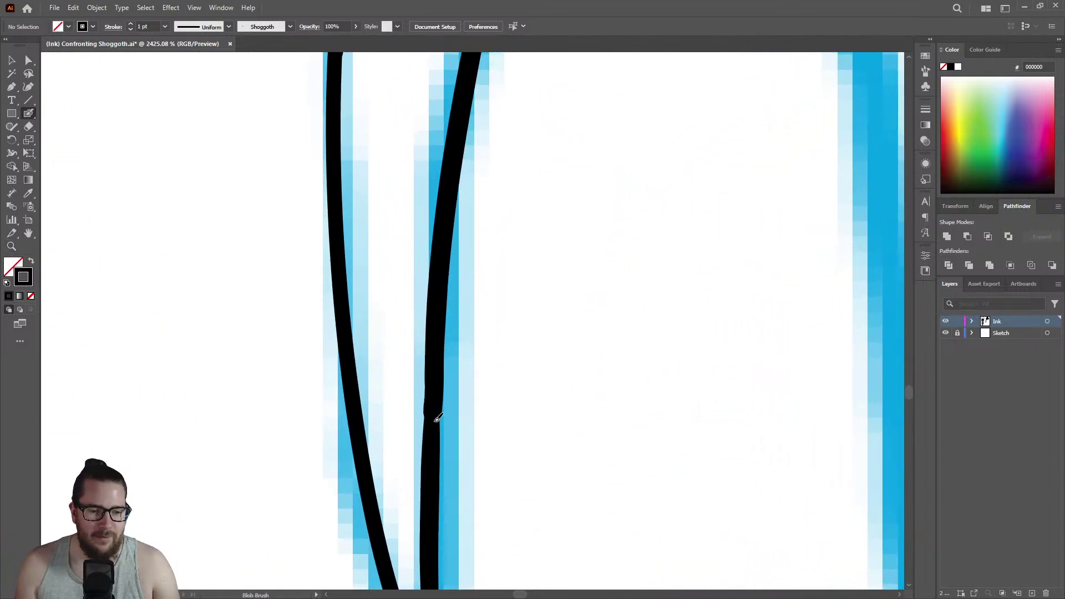
key(z)
drag(436, 393, 295, 446)
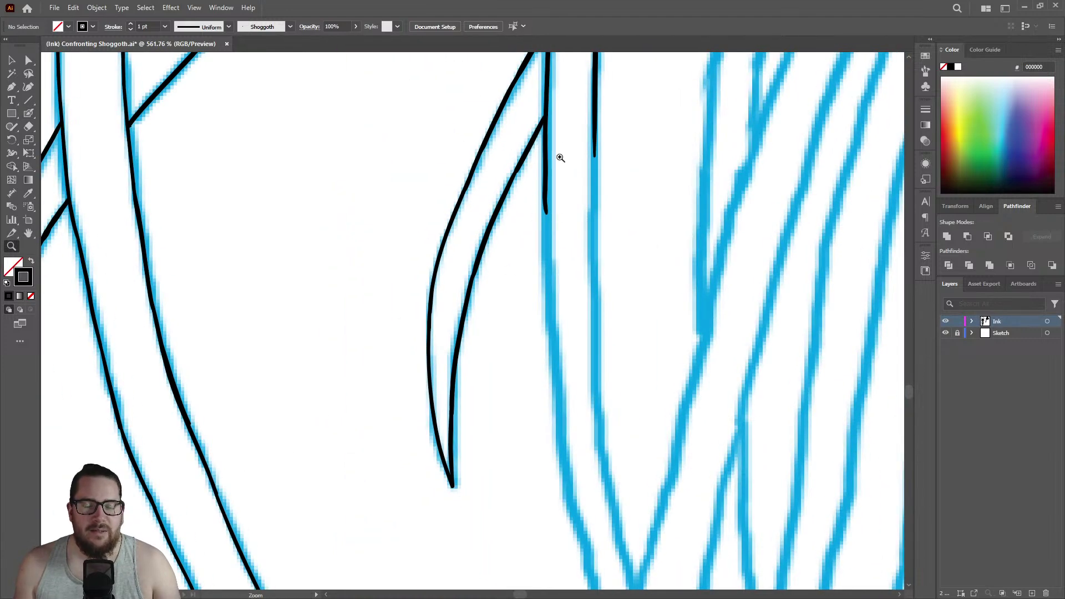
Smooth and thicken the hooked tip's right edge just below its junction with the vertical tentacle.
mouse_move(532, 148)
mouse_down()
mouse_move(513, 209)
mouse_move(547, 218)
mouse_up()
key(shift+b)
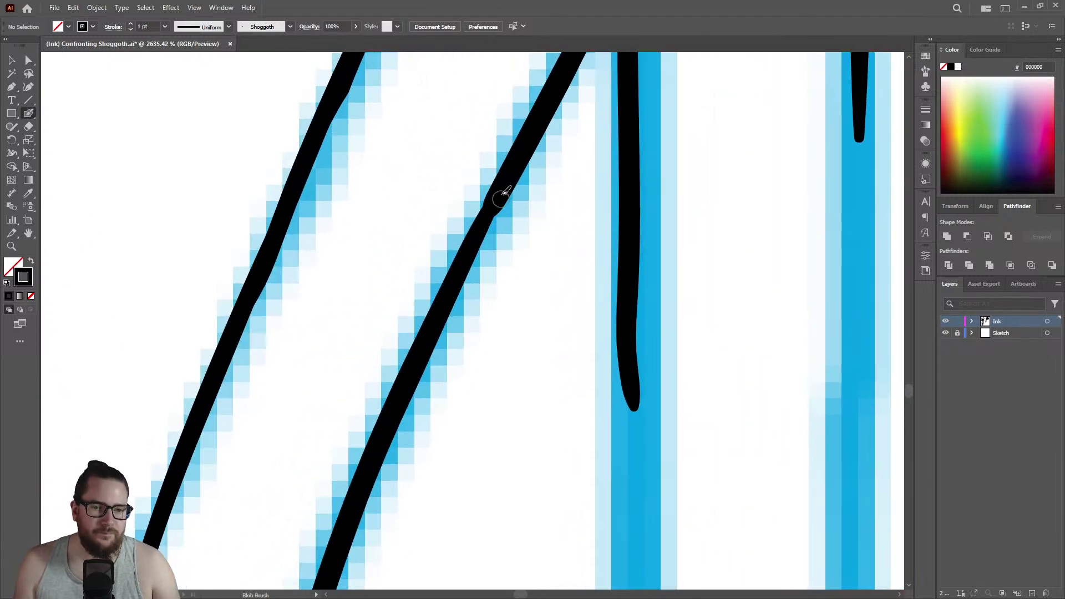
drag(500, 187, 502, 190)
drag(470, 244, 416, 374)
key(z)
drag(488, 346, 295, 379)
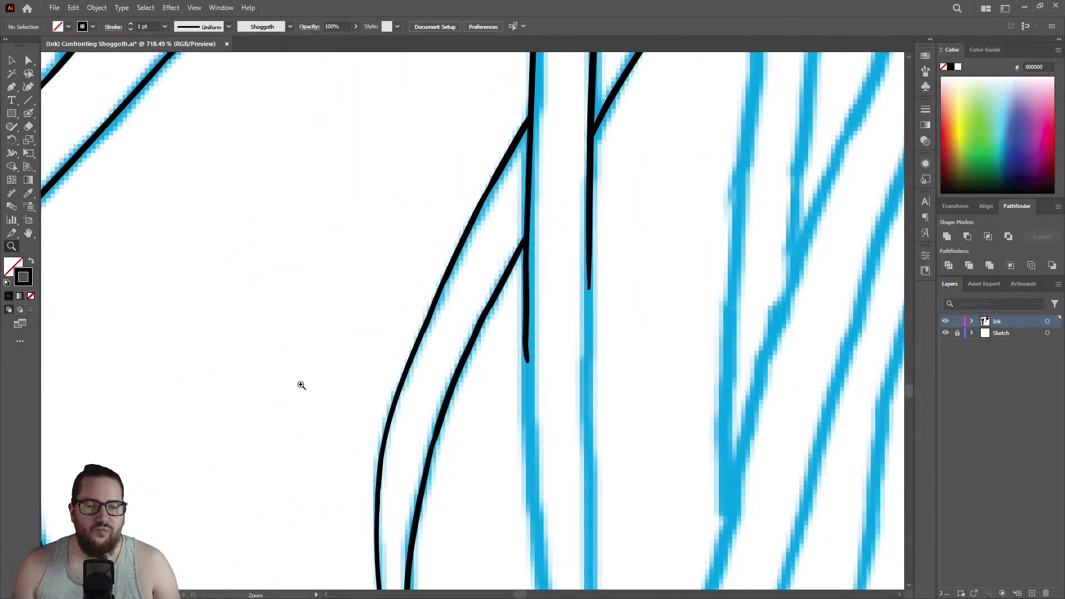
Ink both edges of the curved, pointed tip of the leftmost blue-sketched tentacle and thicken its right edge.
drag(472, 356, 372, 341)
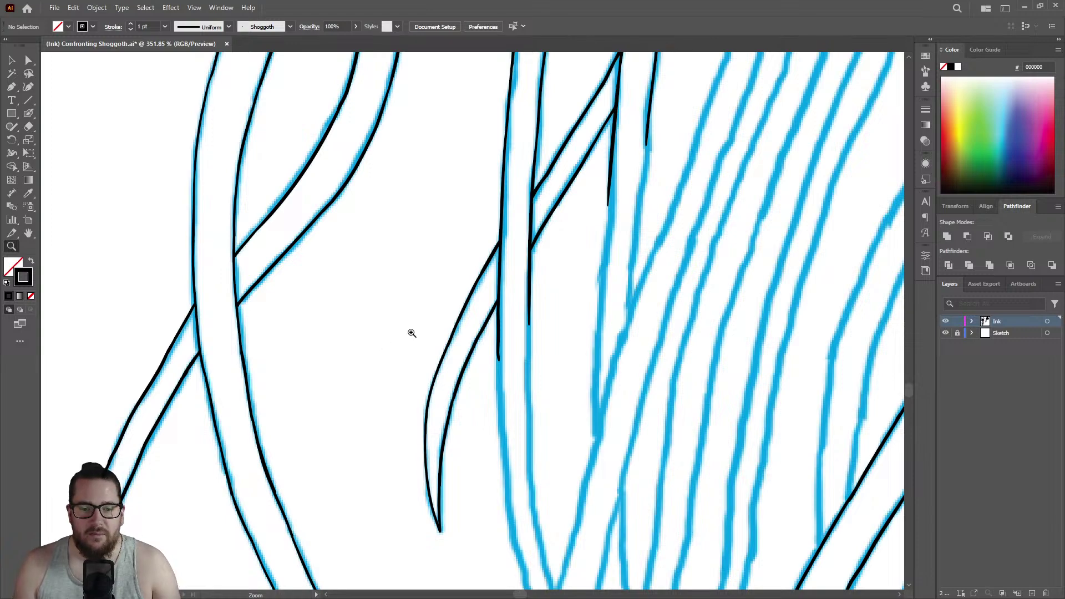
drag(488, 339, 374, 309)
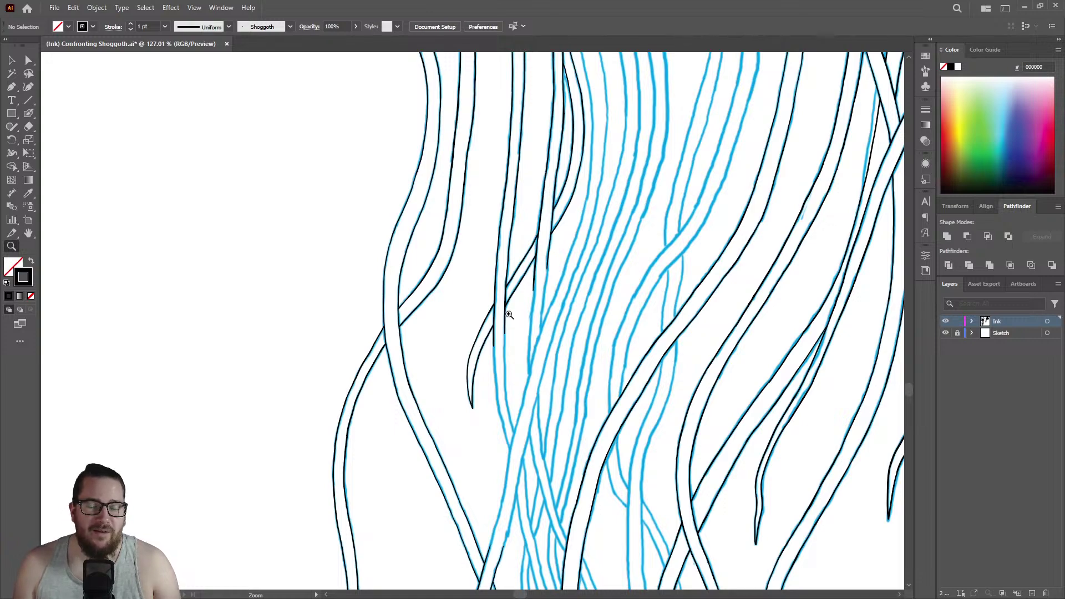
drag(509, 317, 419, 311)
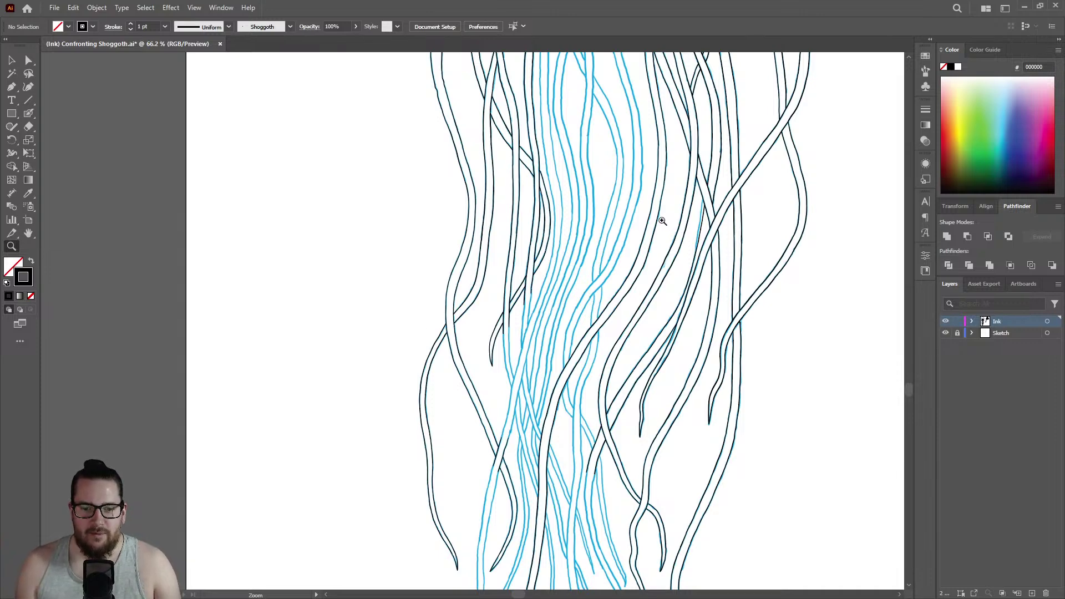
drag(500, 373, 540, 484)
drag(509, 545, 537, 443)
mouse_move(389, 416)
mouse_down()
mouse_move(635, 308)
mouse_move(381, 324)
mouse_move(431, 228)
mouse_up()
key(shift+b)
mouse_move(553, 191)
mouse_down()
mouse_move(387, 429)
mouse_move(289, 513)
mouse_move(447, 420)
mouse_move(539, 340)
mouse_move(603, 253)
mouse_move(639, 172)
mouse_move(652, 100)
mouse_up()
drag(585, 85, 531, 236)
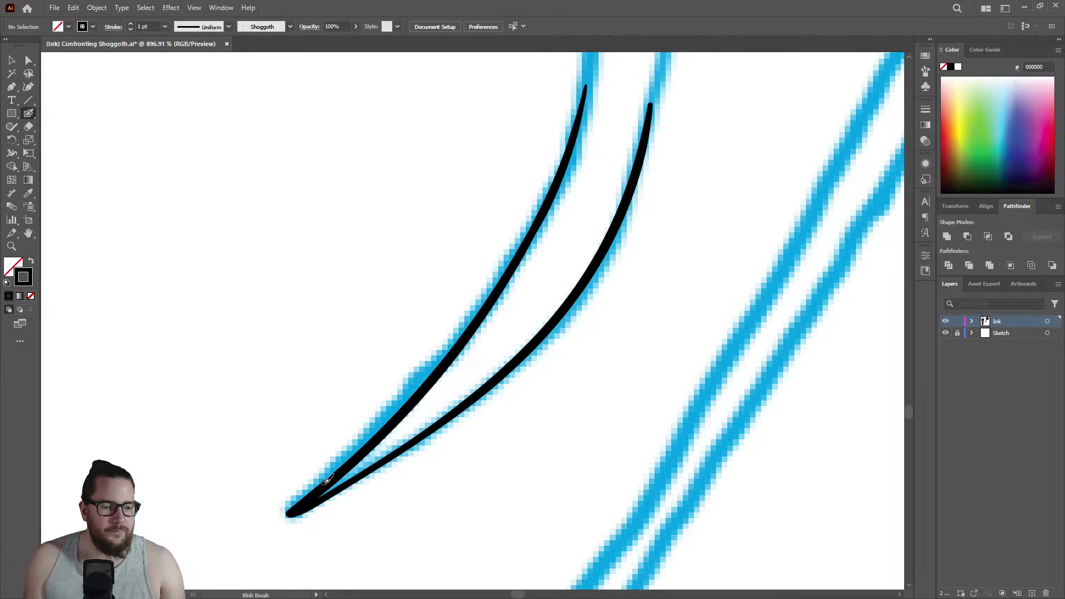
mouse_move(343, 485)
mouse_down()
mouse_move(488, 390)
mouse_move(541, 333)
mouse_up()
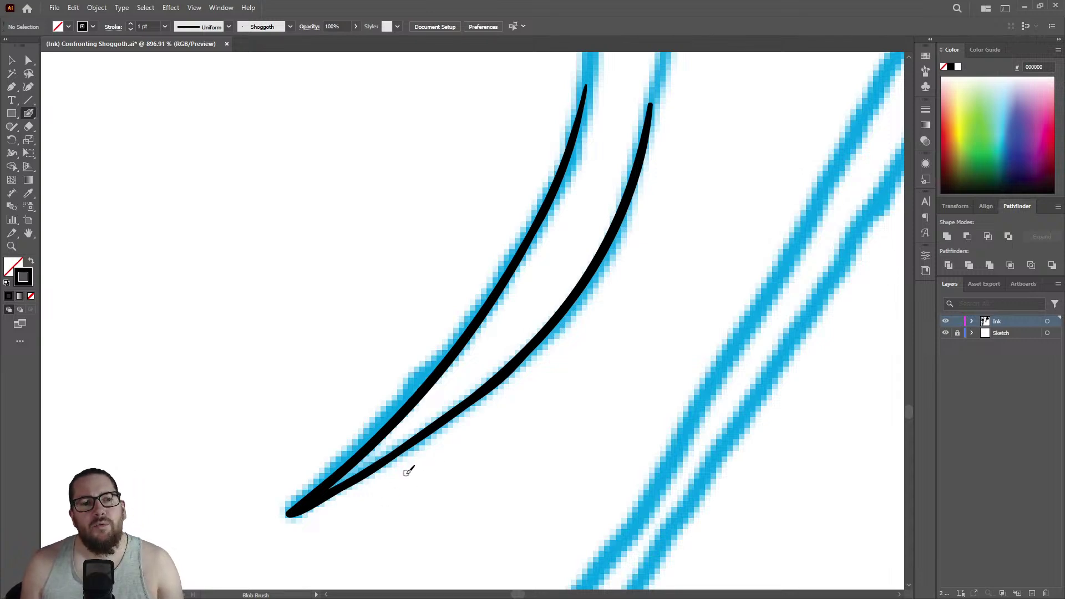
Save the illustration.
key(z)
drag(408, 474, 259, 501)
drag(327, 530, 256, 530)
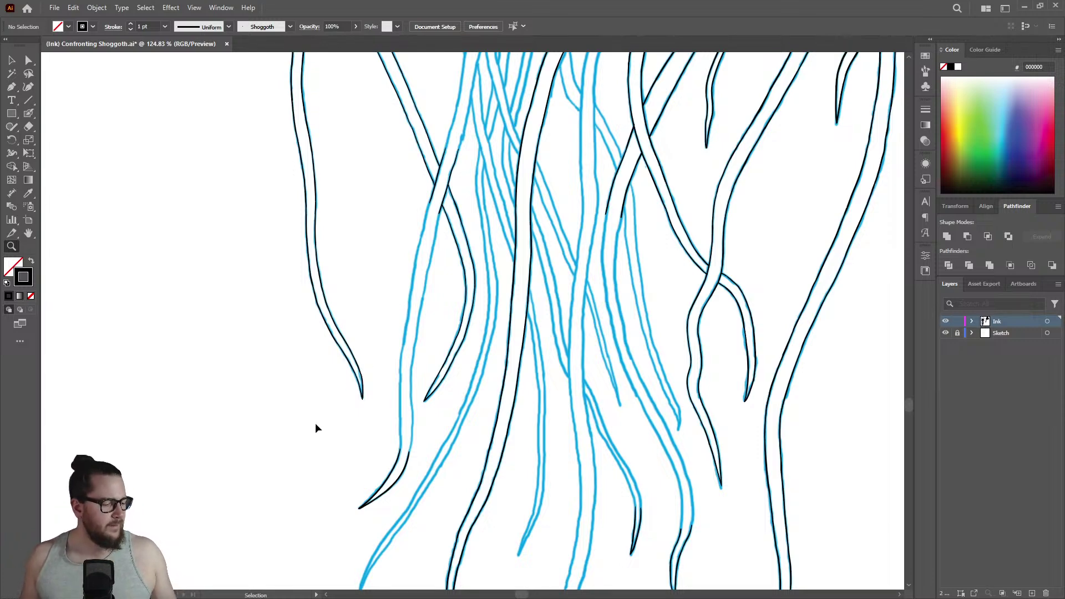
key(ctrl+equal)
key(ctrl+s)
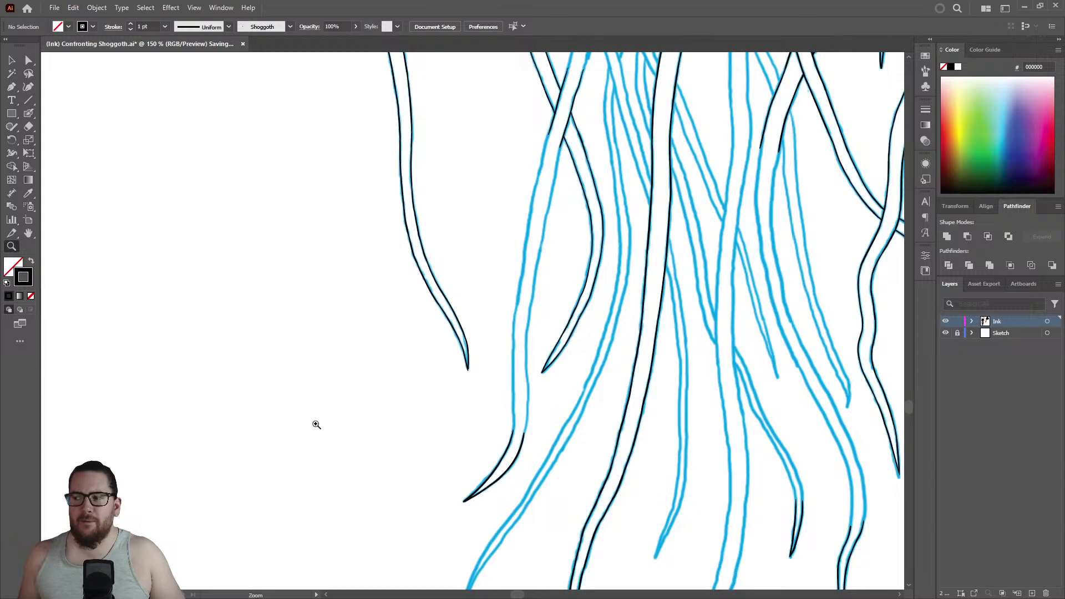
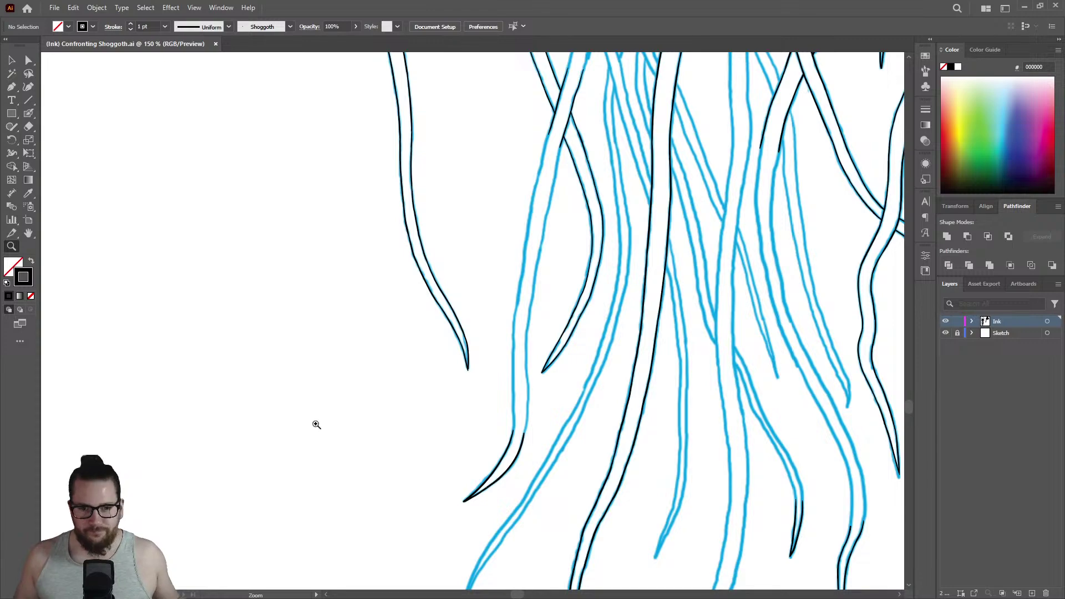
Thicken both edges of the short inked tentacle between the blue-sketched ones near its point.
drag(651, 384, 712, 281)
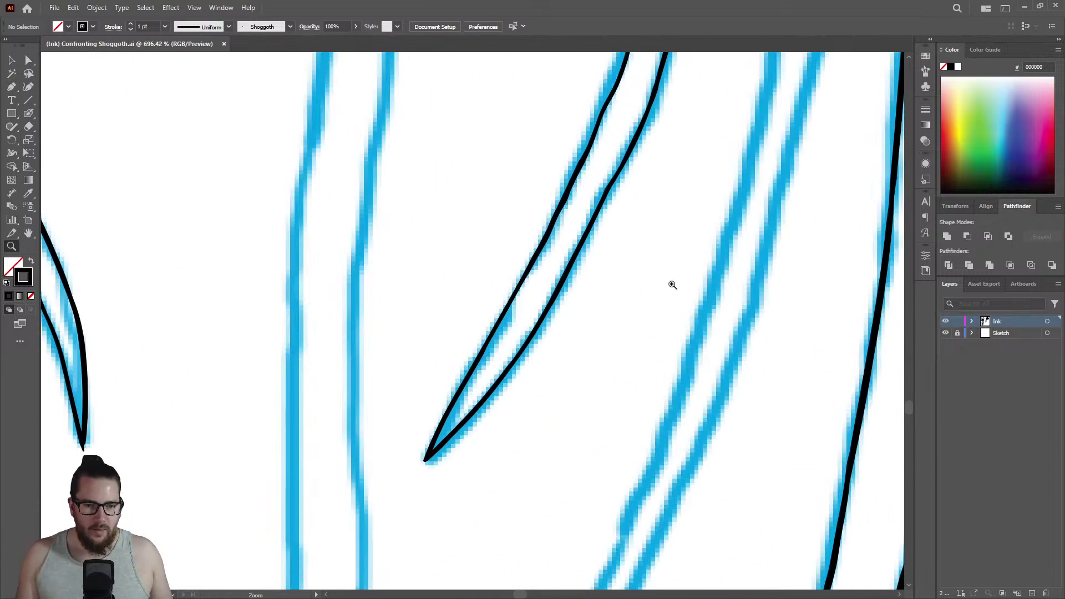
mouse_move(470, 348)
mouse_down()
mouse_move(516, 352)
mouse_move(573, 285)
mouse_up()
key(shift+b)
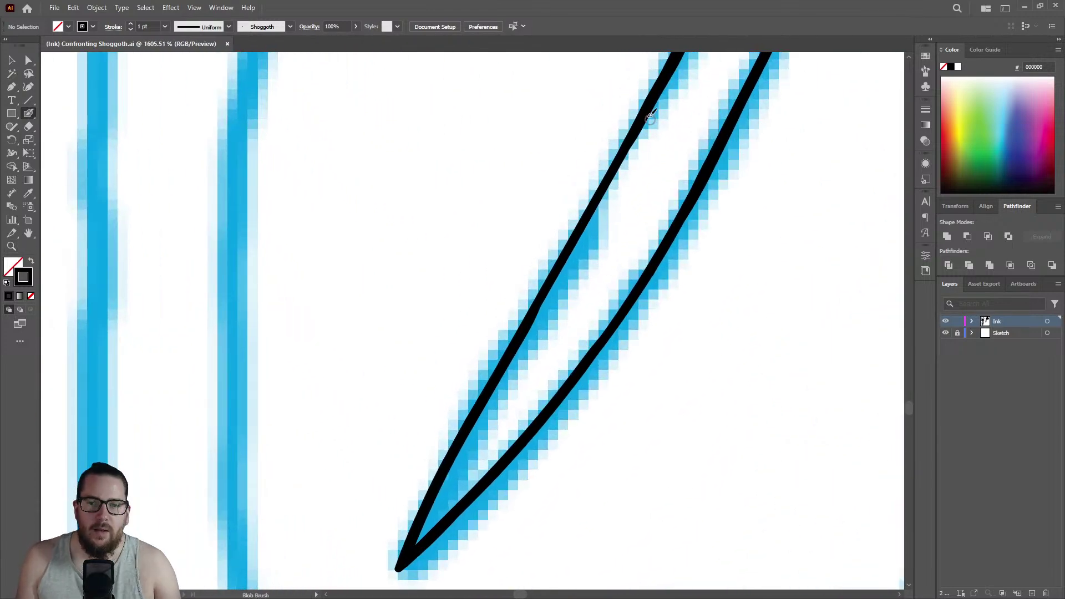
mouse_move(644, 115)
mouse_down()
mouse_move(478, 397)
mouse_move(487, 397)
mouse_move(412, 549)
mouse_move(586, 365)
mouse_move(707, 176)
mouse_up()
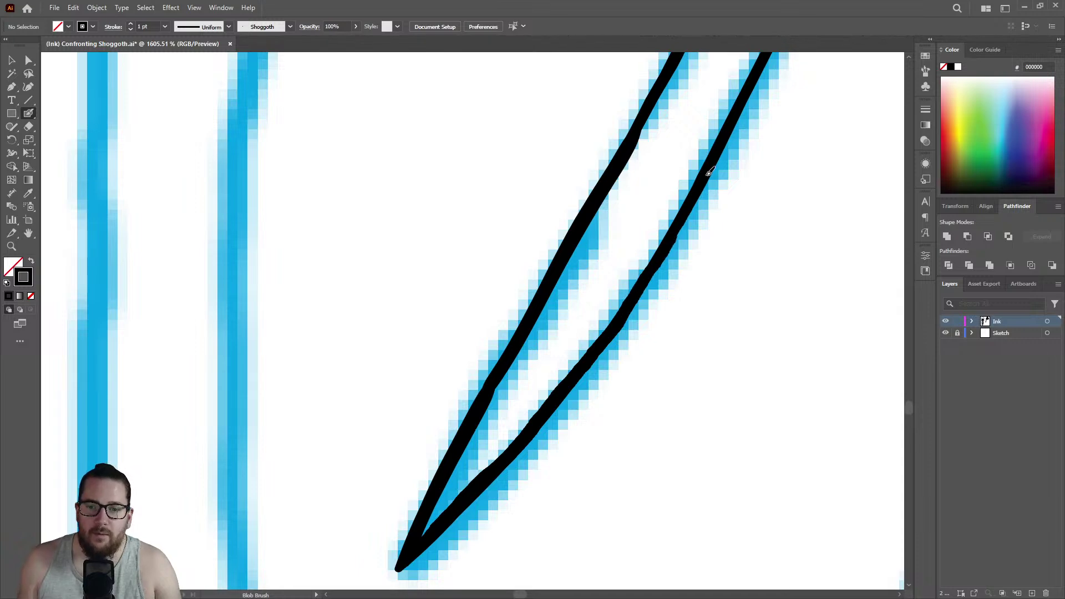
drag(719, 136, 718, 136)
Thicken and smooth the next stretch of the short inked tentacle just above its point.
key(z)
mouse_move(566, 285)
mouse_down()
mouse_move(451, 316)
mouse_move(590, 278)
mouse_up()
drag(676, 102, 723, 138)
mouse_move(605, 226)
mouse_down()
mouse_move(663, 209)
mouse_move(594, 216)
mouse_move(618, 349)
mouse_move(715, 214)
mouse_move(682, 183)
mouse_move(700, 215)
mouse_up()
key(shift+b)
drag(691, 157, 542, 439)
drag(537, 399, 518, 381)
Thicken both edges of the short inked tentacle higher up, below its outward bend, smoothing the stroke joins.
key(z)
drag(626, 325, 506, 338)
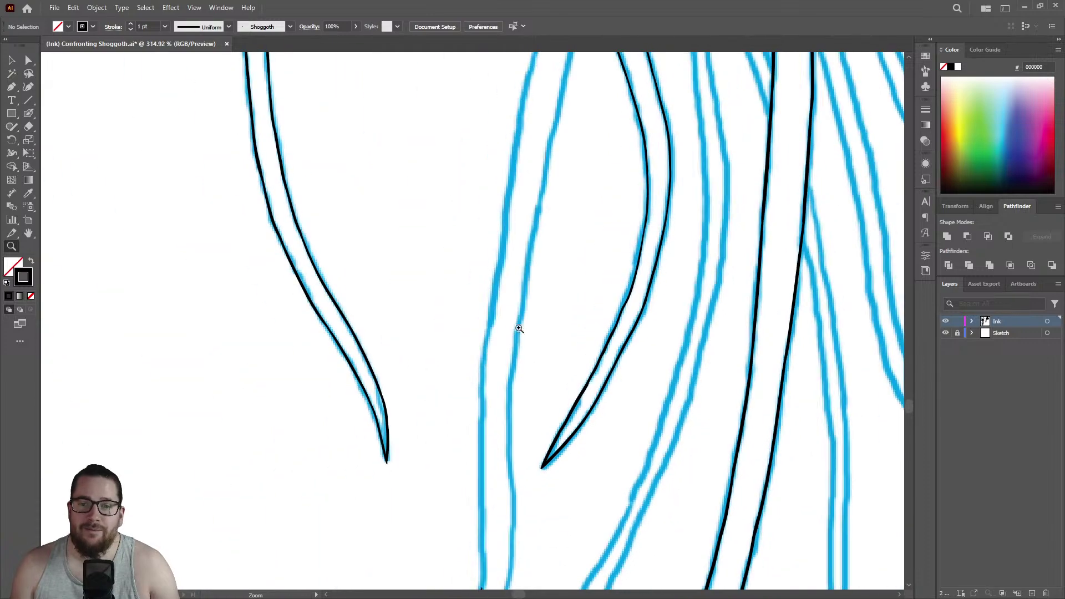
click(693, 185)
drag(635, 244, 815, 211)
key(shift+b)
mouse_move(630, 207)
mouse_down()
mouse_move(582, 488)
mouse_move(563, 524)
mouse_up()
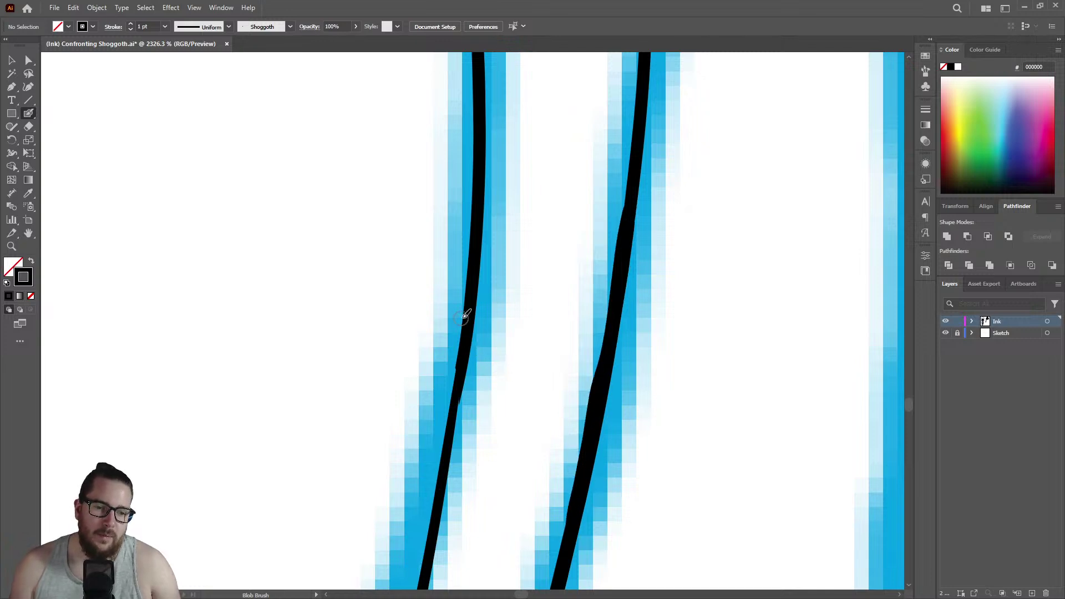
drag(472, 307, 426, 574)
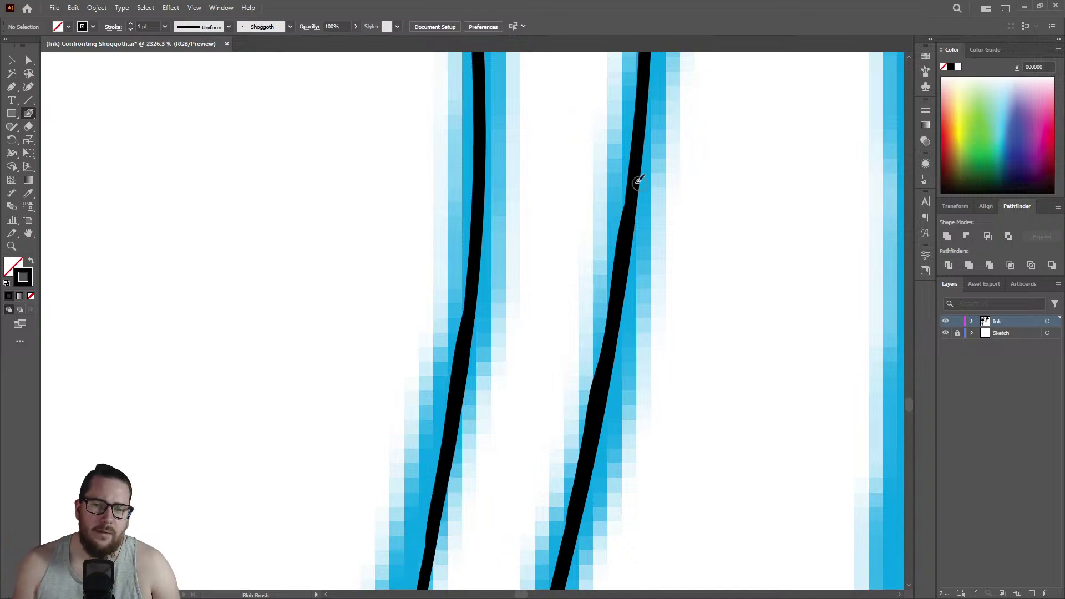
drag(630, 209, 646, 62)
drag(466, 309, 478, 226)
key(z)
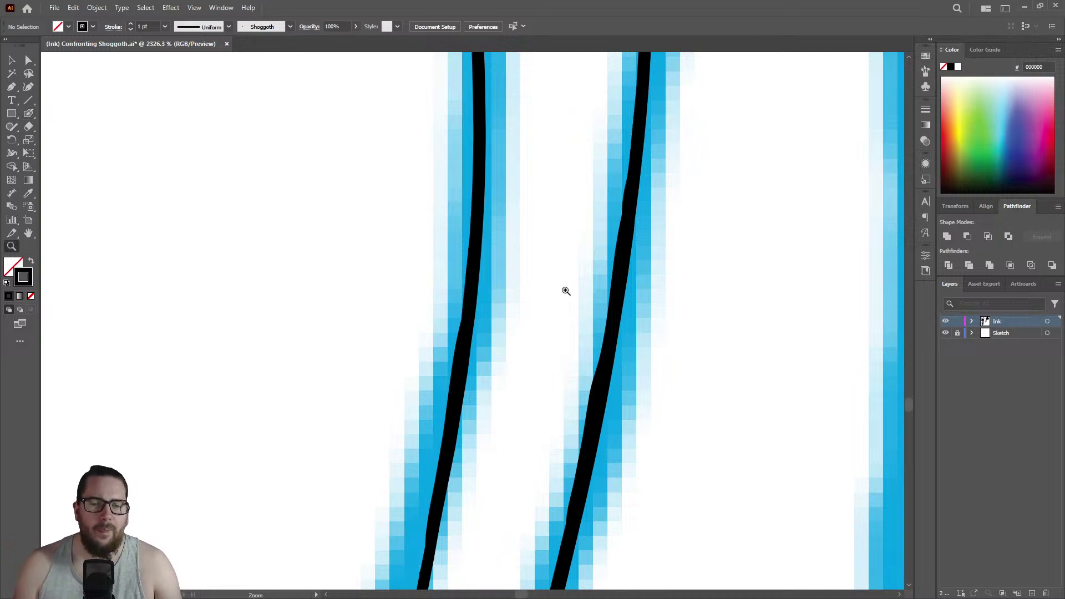
Thicken and smooth the inner edge of the short inked tentacle just below where it passes behind the crossing tentacle.
drag(587, 297, 328, 350)
drag(502, 348, 376, 293)
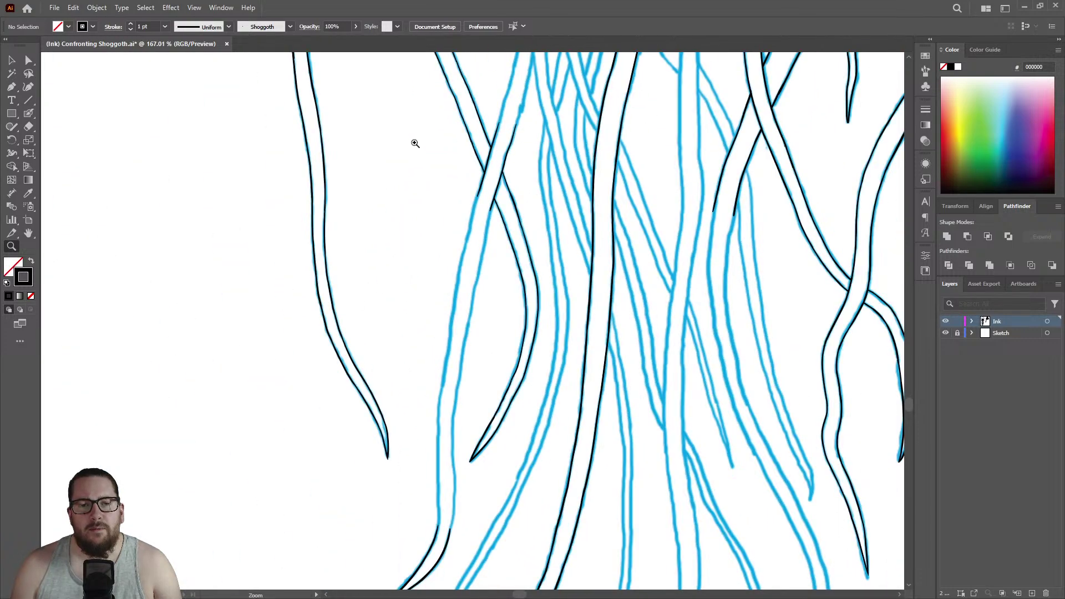
drag(505, 122, 668, 123)
mouse_move(521, 112)
mouse_down()
mouse_move(544, 73)
mouse_move(523, 133)
mouse_move(581, 228)
mouse_move(581, 198)
mouse_move(559, 221)
mouse_move(634, 427)
mouse_up()
key(shift+b)
key(z)
mouse_move(585, 304)
mouse_down()
mouse_move(442, 305)
mouse_move(659, 386)
mouse_move(570, 368)
mouse_move(620, 466)
mouse_move(718, 409)
mouse_up()
key(shift+b)
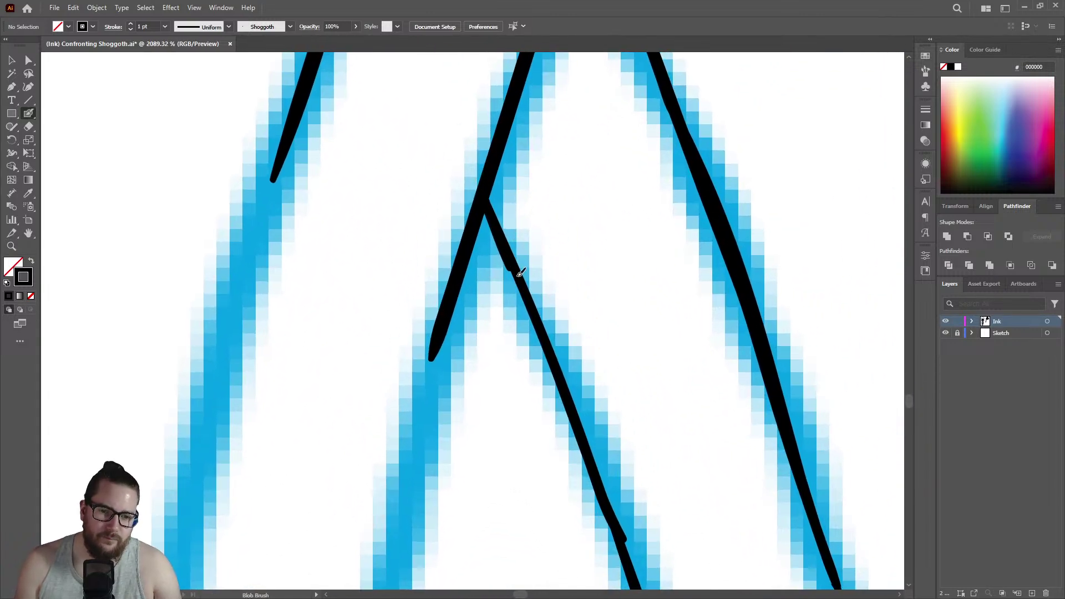
mouse_move(517, 272)
mouse_down()
mouse_move(568, 409)
mouse_move(625, 505)
mouse_move(609, 503)
mouse_move(625, 537)
mouse_up()
key(shift+e)
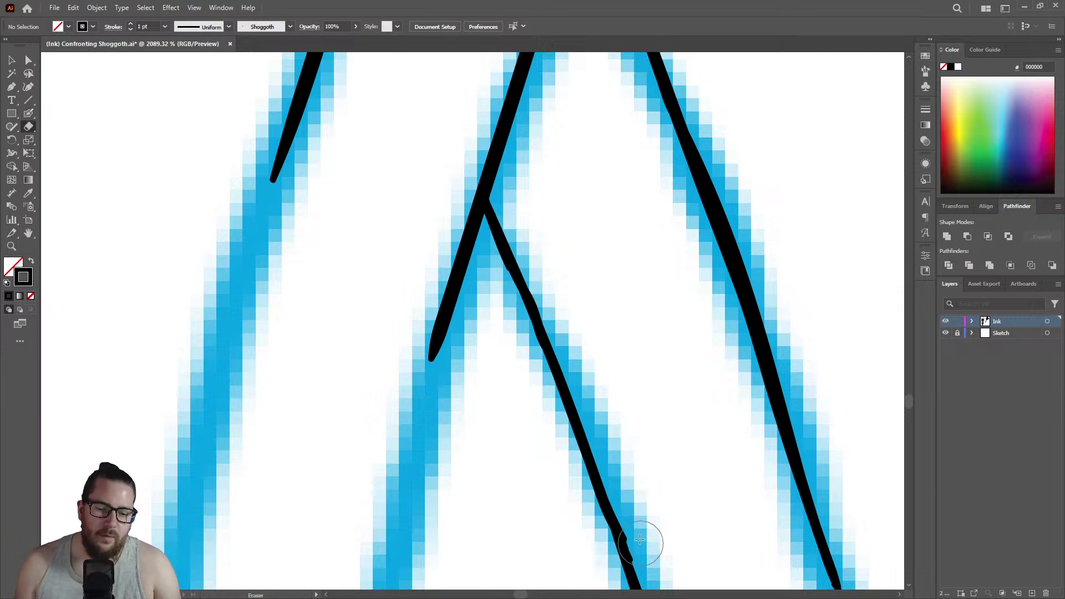
key(shift+b)
drag(613, 513, 607, 497)
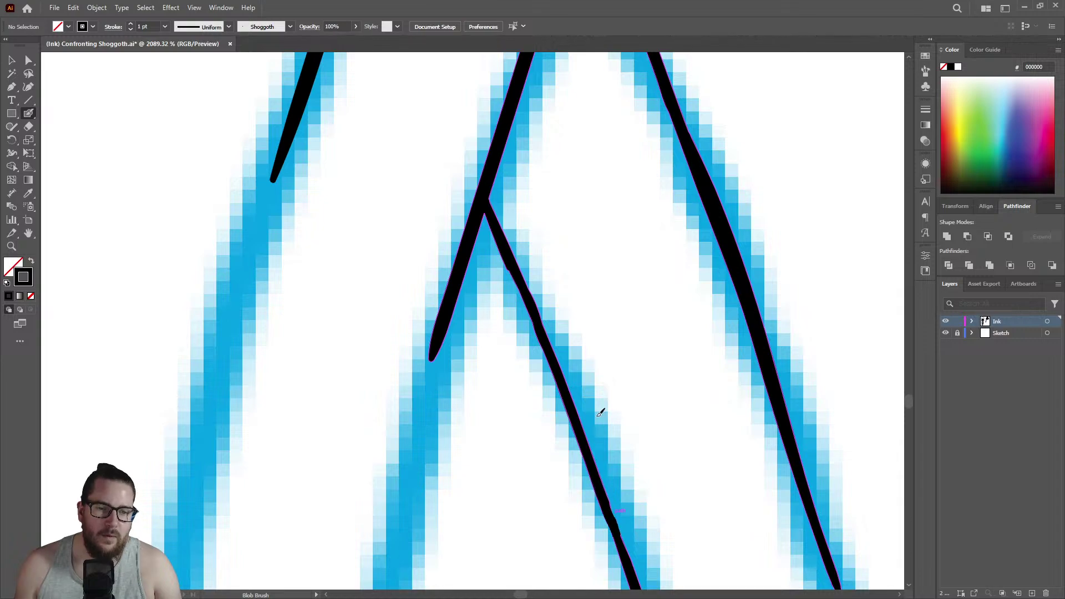
Extend the inked right edge of the crossing blue-sketched tentacle down along the sketch from its short stub below the crossing.
key(z)
scroll(414, 373, down, 8)
scroll(736, 427, up, 2)
scroll(559, 243, up, 3)
scroll(531, 112, up, 3)
key(shift+b)
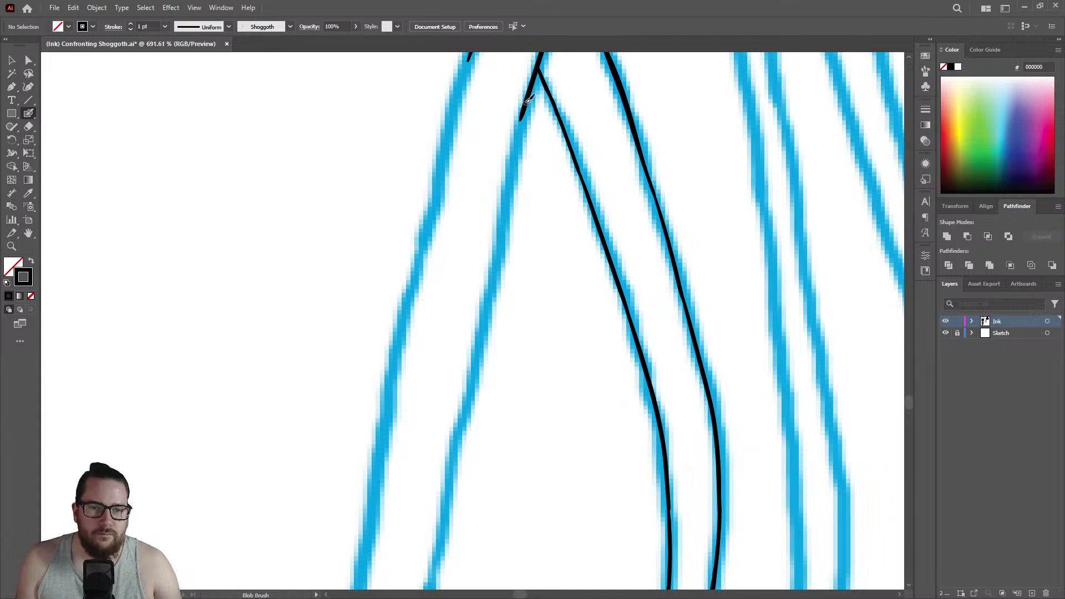
drag(523, 114, 455, 431)
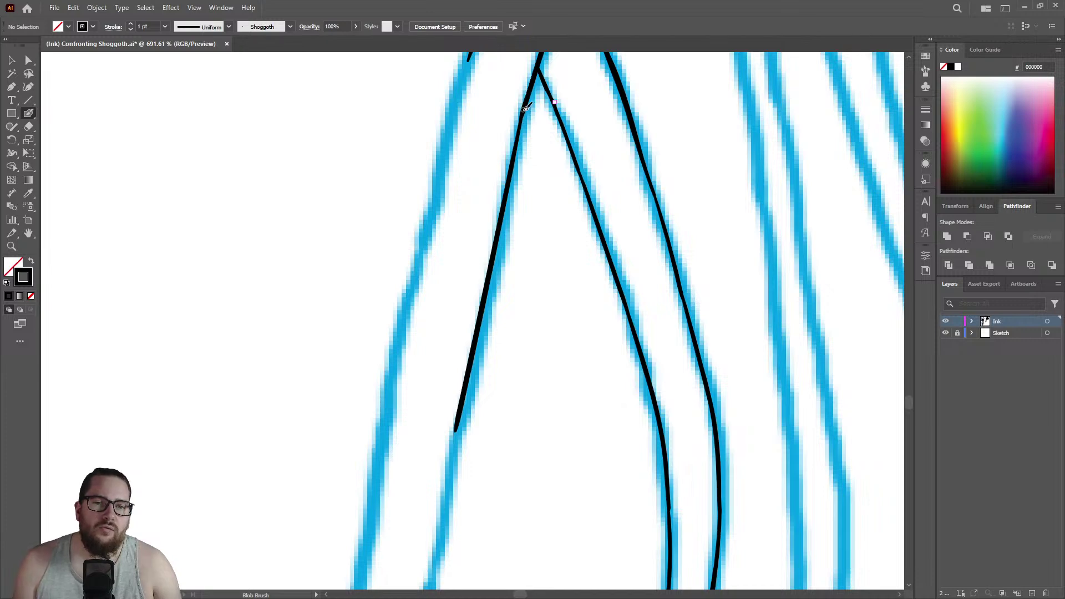
Check the inked tentacles as a whole and save the document.
mouse_move(525, 113)
mouse_down()
mouse_move(501, 216)
mouse_move(311, 217)
mouse_up()
key(z)
drag(497, 309, 445, 309)
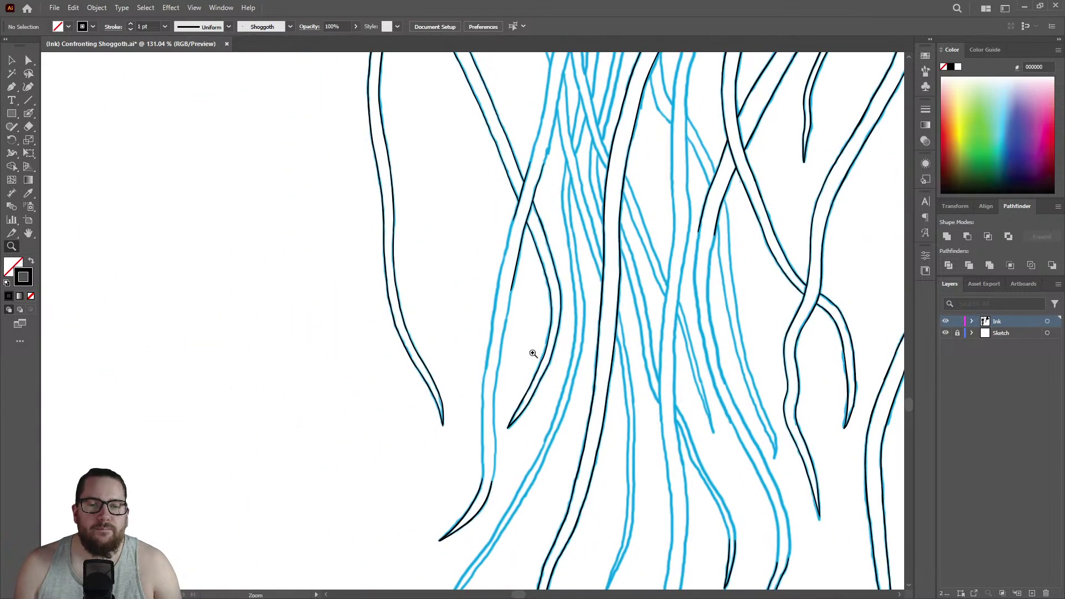
drag(532, 338, 262, 392)
drag(530, 314, 523, 314)
drag(649, 178, 718, 164)
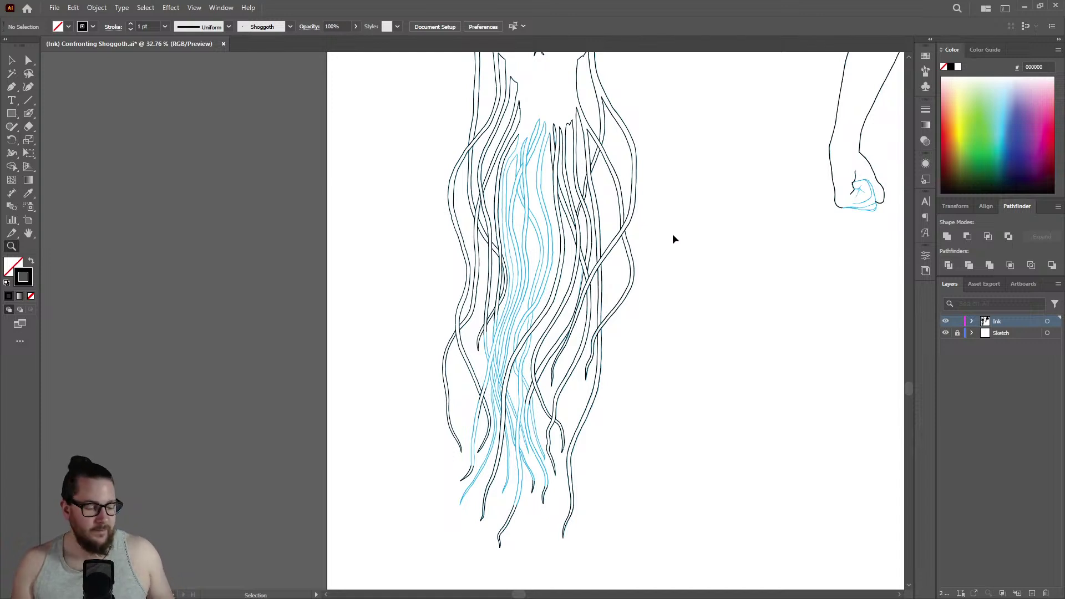
key(ctrl+s)
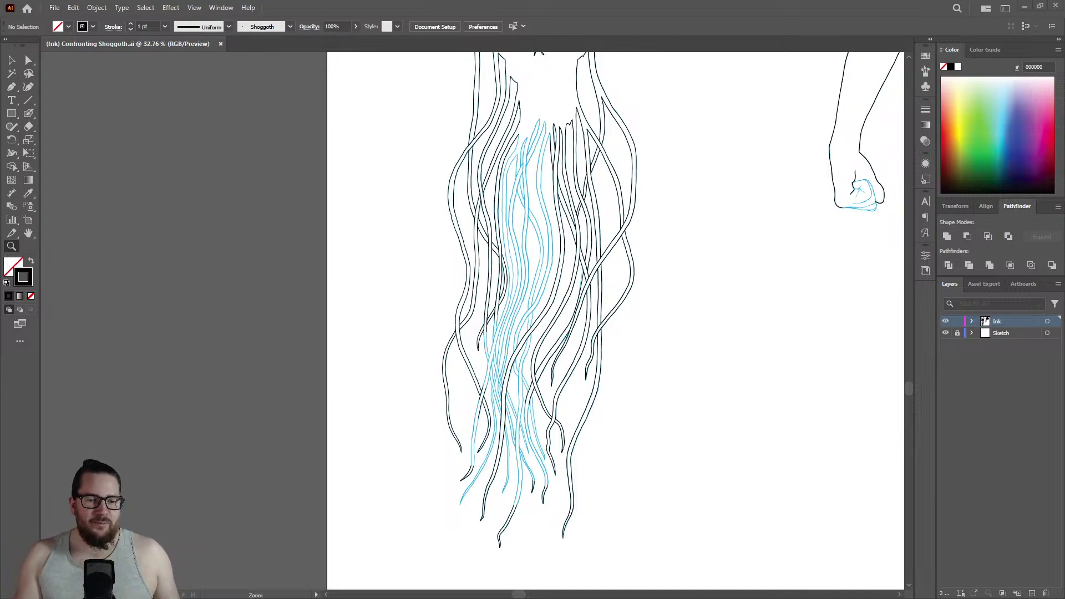
Ink both edges of the tentacle just above its inked lower-left tip with the Blob Brush, trimming the join with the Eraser.
click(481, 414)
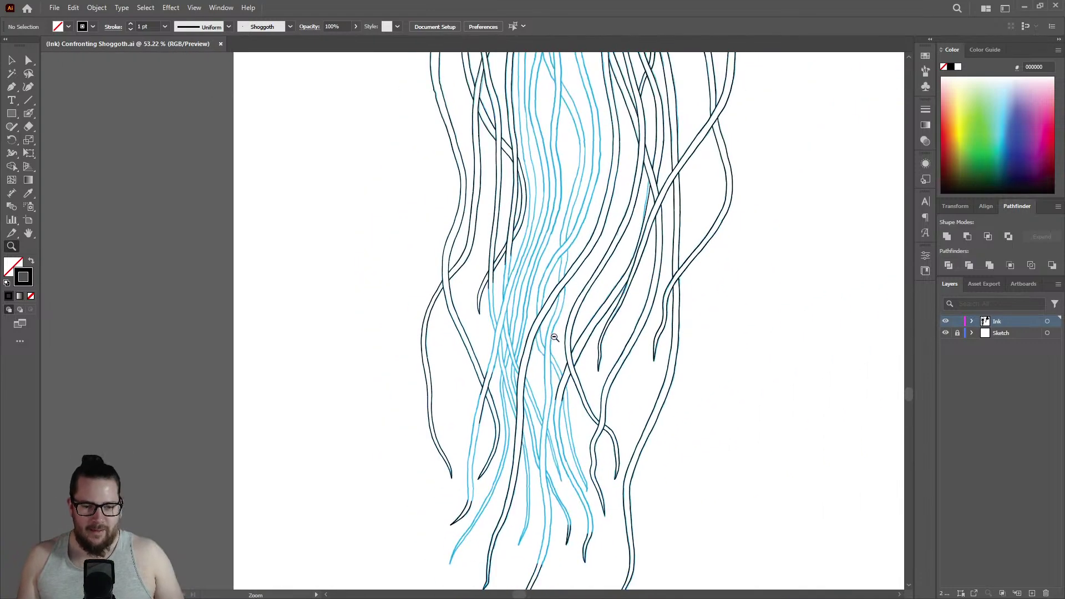
click(477, 523)
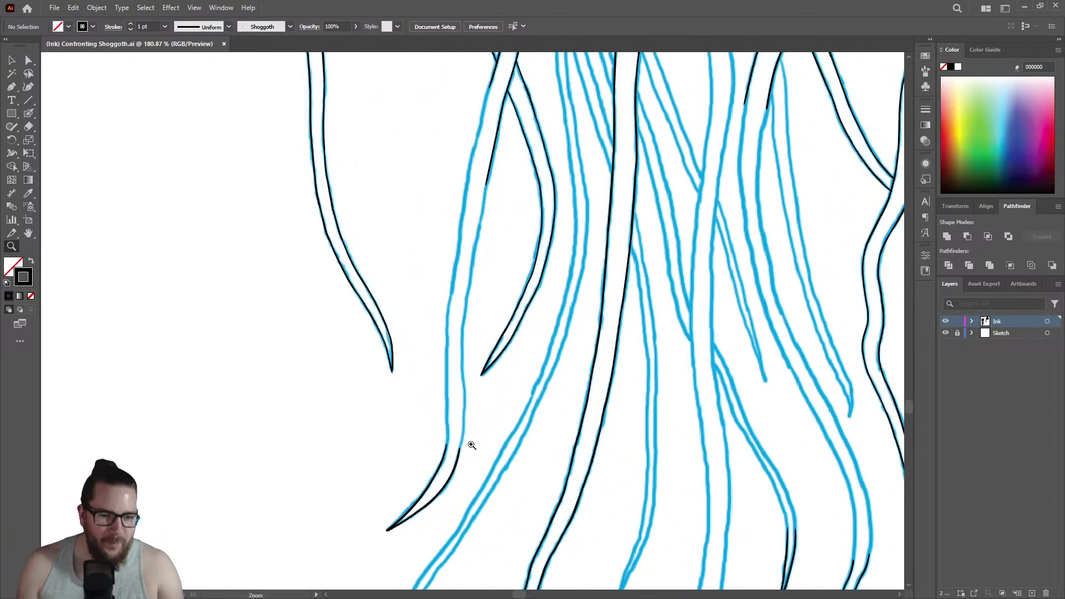
click(477, 429)
click(404, 273)
key(shift+b)
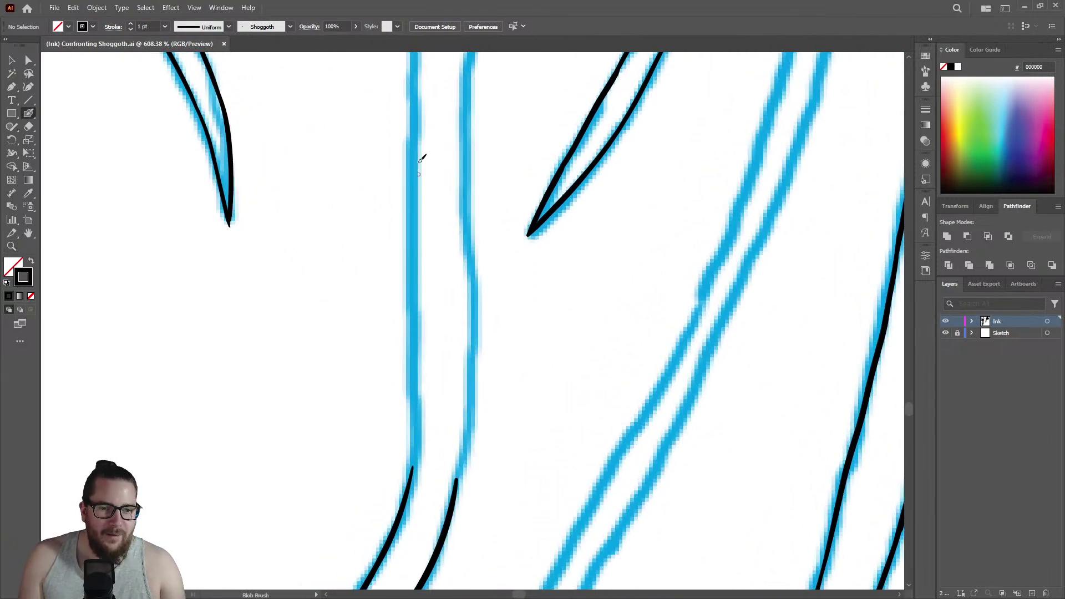
mouse_move(466, 119)
mouse_down()
mouse_move(470, 396)
mouse_move(448, 482)
mouse_move(459, 474)
mouse_move(458, 490)
mouse_move(466, 190)
mouse_up()
key(ctrl+z)
key(shift+e)
mouse_move(466, 484)
mouse_down()
mouse_move(466, 495)
mouse_move(469, 455)
mouse_up()
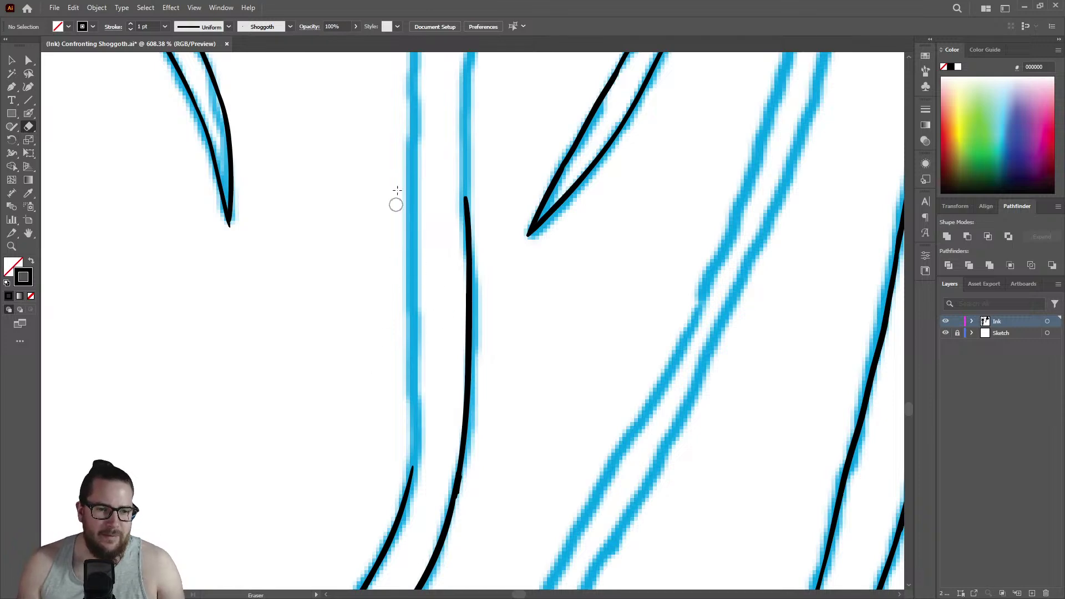
key(shift+b)
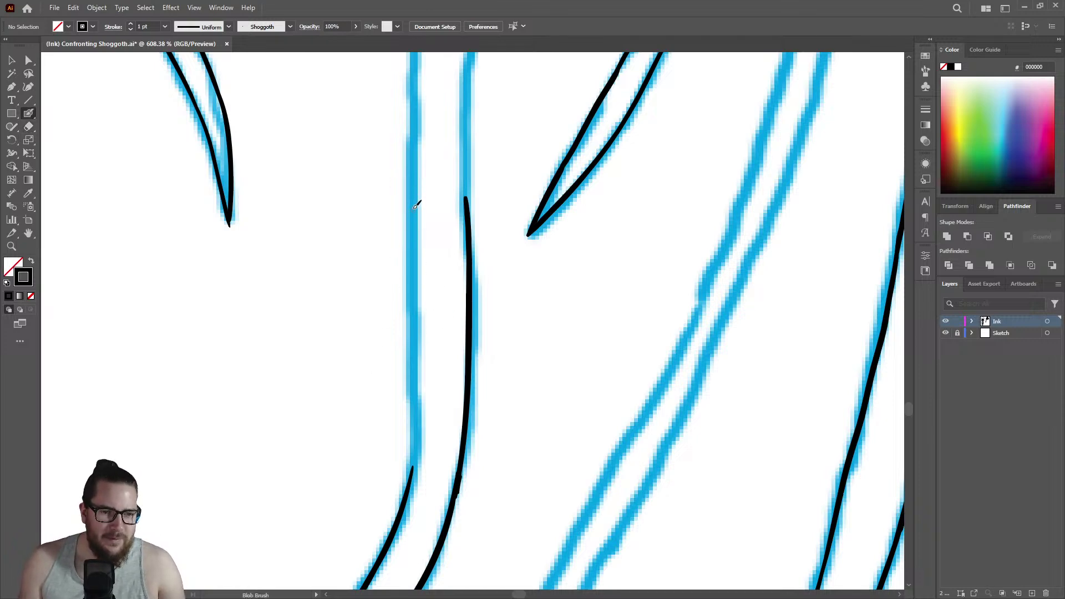
drag(415, 192, 409, 499)
Ink the same tentacle's inner edge from below the crossing down to the inked tip section.
key(z)
drag(442, 385, 309, 408)
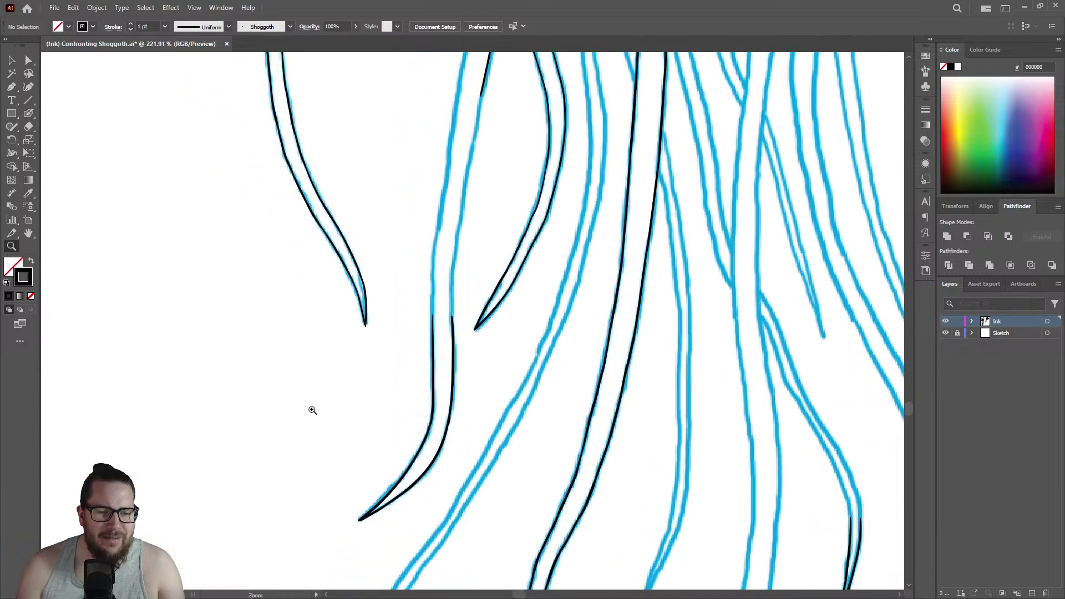
drag(478, 104, 600, 94)
key(shift+b)
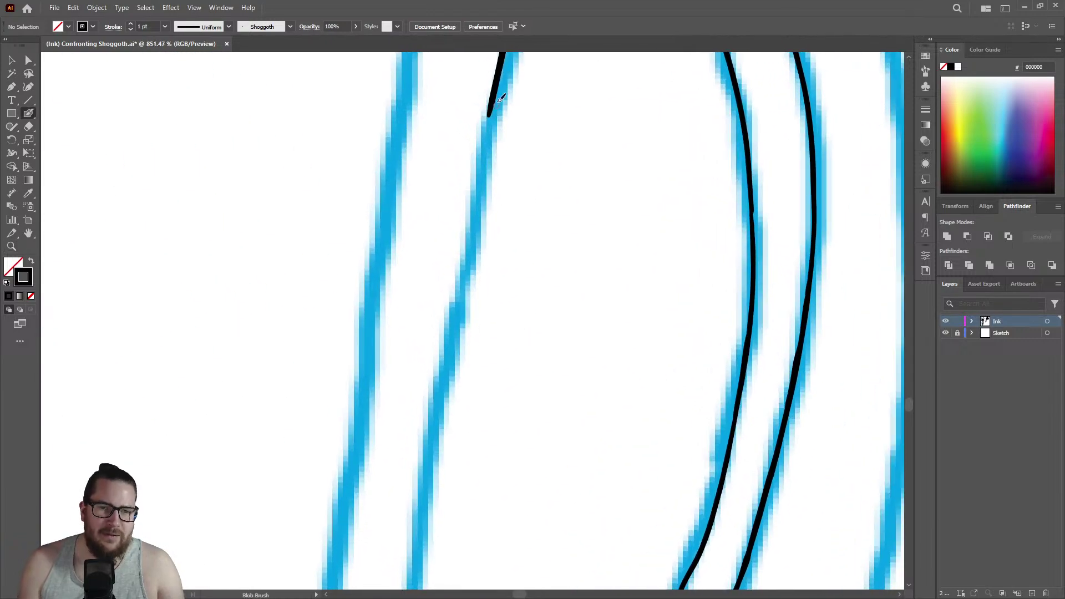
drag(499, 83, 421, 483)
key(z)
drag(499, 287, 353, 290)
drag(408, 318, 677, 261)
drag(541, 165, 582, 148)
key(shift+b)
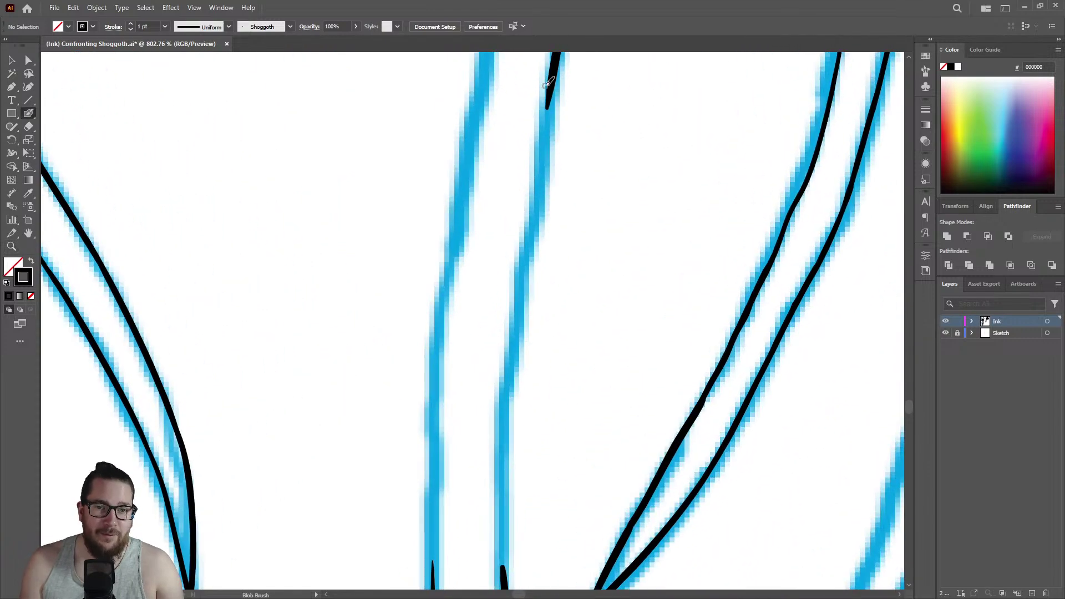
mouse_move(554, 76)
mouse_down()
mouse_move(517, 332)
mouse_move(504, 581)
mouse_up()
Ink the upper part of the tentacle's outer edge along the sketch, from the crossing downward.
key(z)
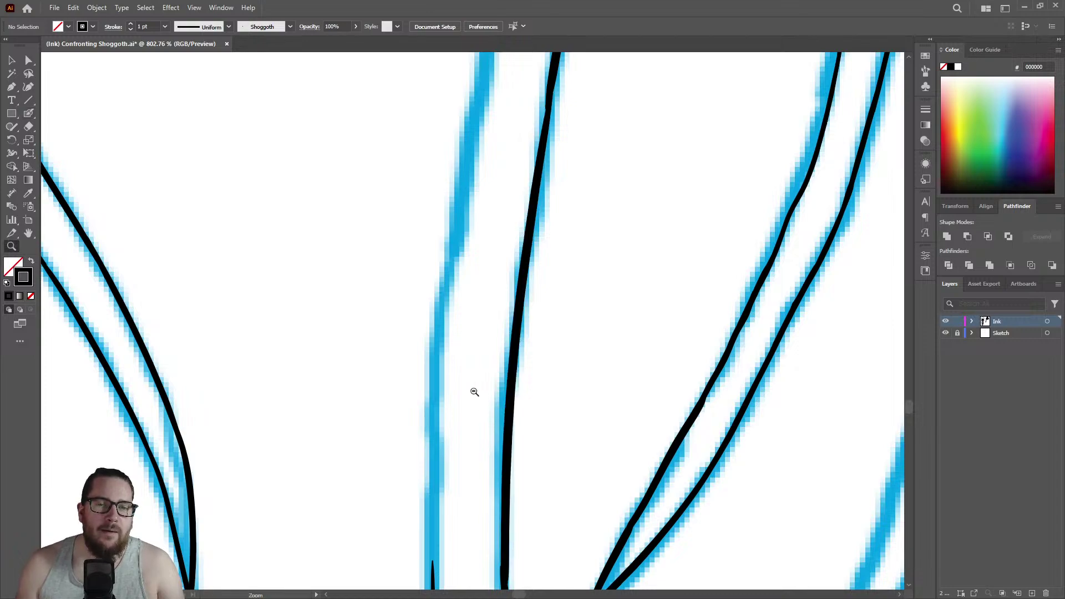
drag(483, 392, 369, 333)
drag(482, 337, 470, 209)
drag(510, 105, 594, 118)
key(shift+b)
drag(520, 111, 433, 450)
key(z)
mouse_move(547, 278)
mouse_down()
mouse_move(466, 259)
mouse_move(552, 312)
mouse_up()
mouse_move(527, 382)
mouse_down()
mouse_move(670, 305)
mouse_move(492, 280)
mouse_move(513, 416)
mouse_move(696, 316)
mouse_up()
key(shift+b)
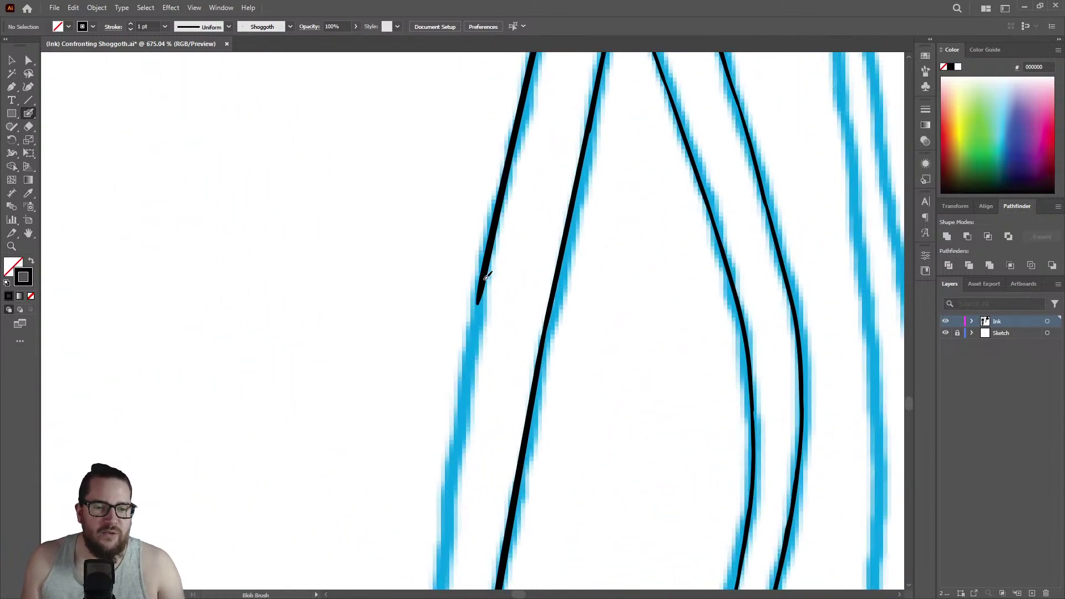
drag(481, 297, 438, 550)
Complete the tentacle's outer edge with strokes that close the gap to the inked tip section.
key(z)
mouse_move(478, 364)
mouse_down()
mouse_move(458, 351)
mouse_move(487, 471)
mouse_move(678, 420)
mouse_move(564, 384)
mouse_up()
drag(461, 319, 514, 293)
key(shift+b)
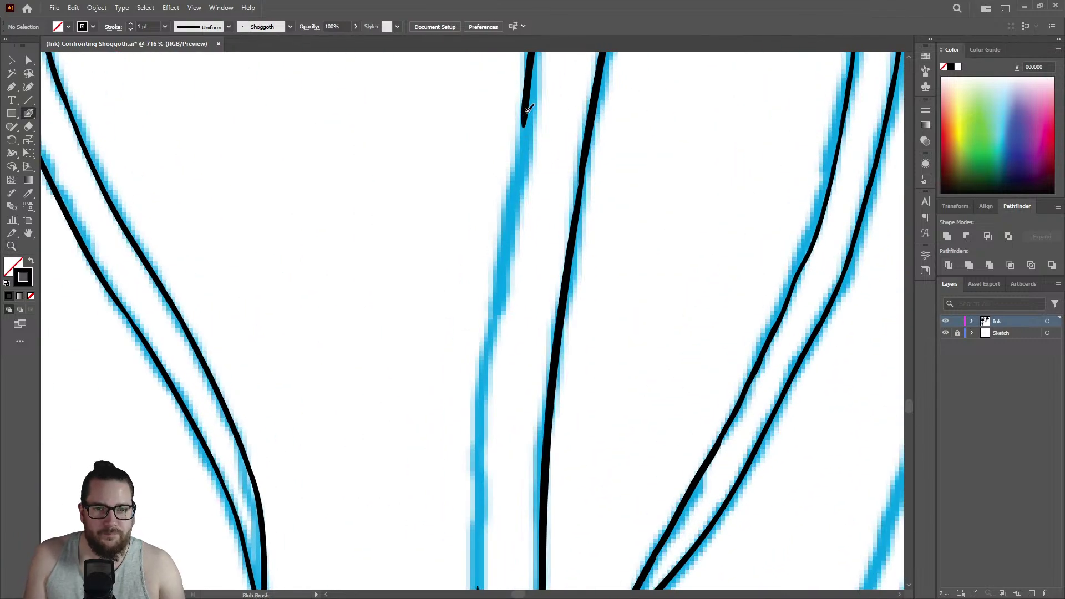
drag(527, 102, 483, 482)
key(z)
mouse_move(518, 295)
mouse_down()
mouse_move(494, 382)
mouse_move(684, 293)
mouse_move(510, 313)
mouse_move(533, 311)
mouse_up()
key(shift+b)
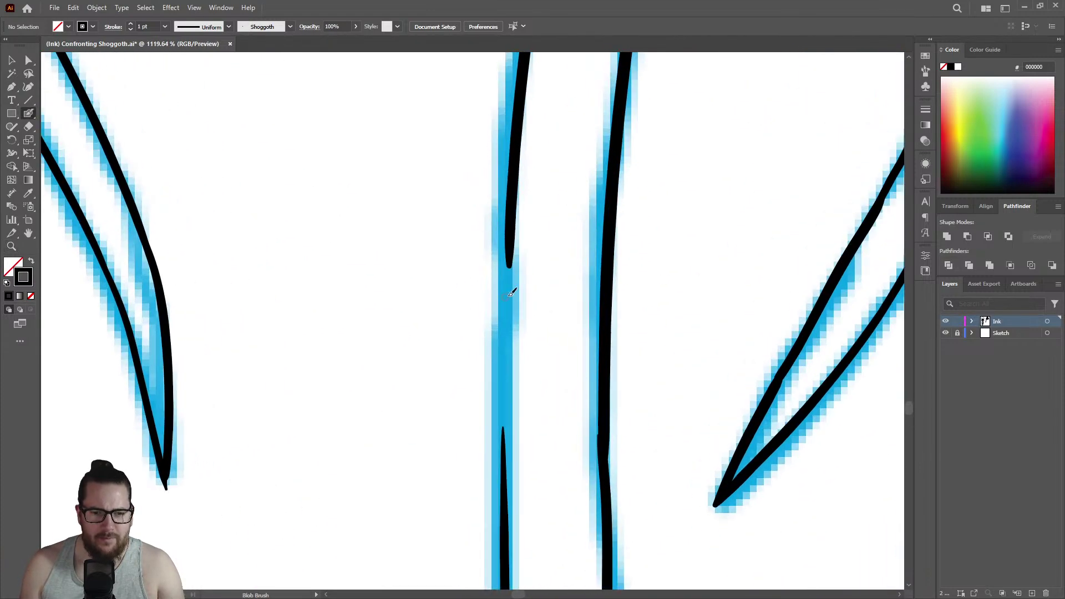
drag(512, 244, 504, 551)
Ink the uninked side of the pointed gap at the top of the central tentacles, thickening the line near its peak.
key(z)
mouse_move(487, 387)
mouse_down()
mouse_move(300, 361)
mouse_move(426, 399)
mouse_move(306, 403)
mouse_move(339, 397)
mouse_up()
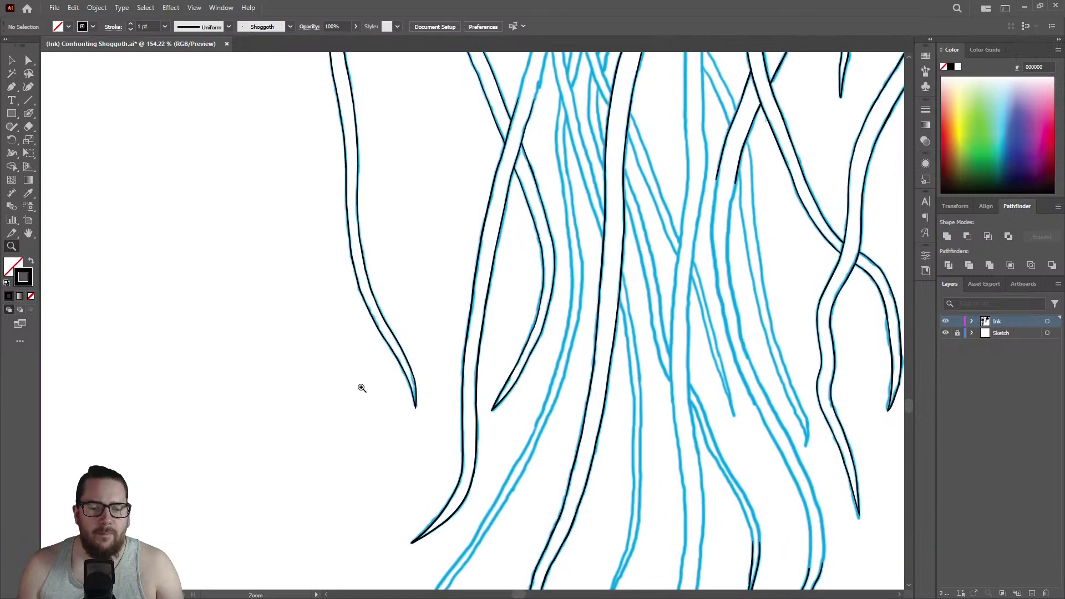
drag(460, 391, 357, 311)
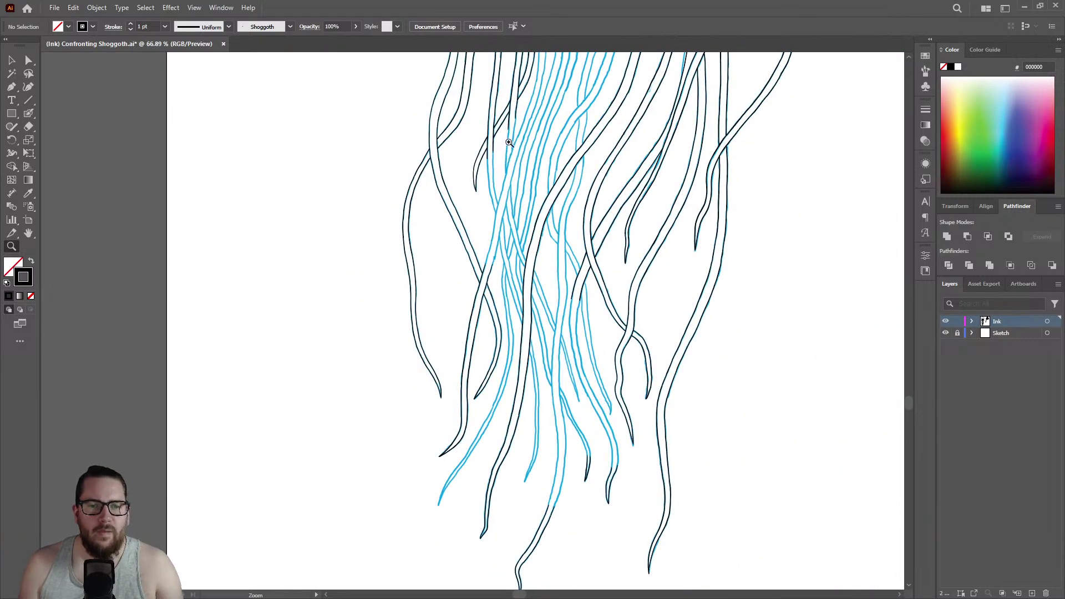
mouse_move(514, 180)
mouse_down()
mouse_move(661, 118)
mouse_move(416, 268)
mouse_move(510, 260)
mouse_move(569, 127)
mouse_move(549, 89)
mouse_move(568, 104)
mouse_move(704, 79)
mouse_move(668, 202)
mouse_move(687, 214)
mouse_move(708, 192)
mouse_up()
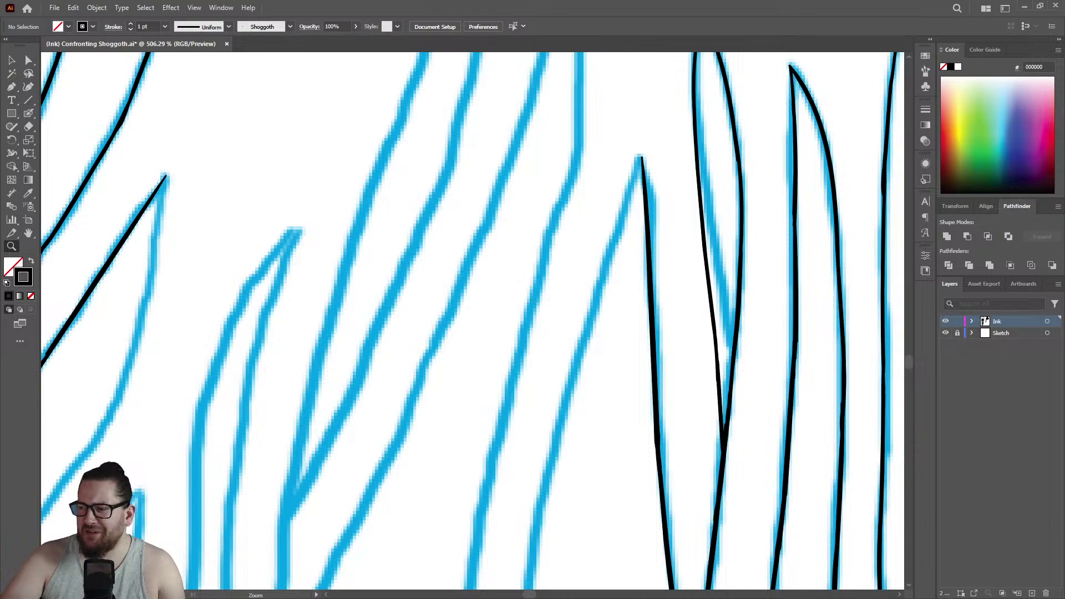
drag(619, 147, 738, 149)
key(shift+b)
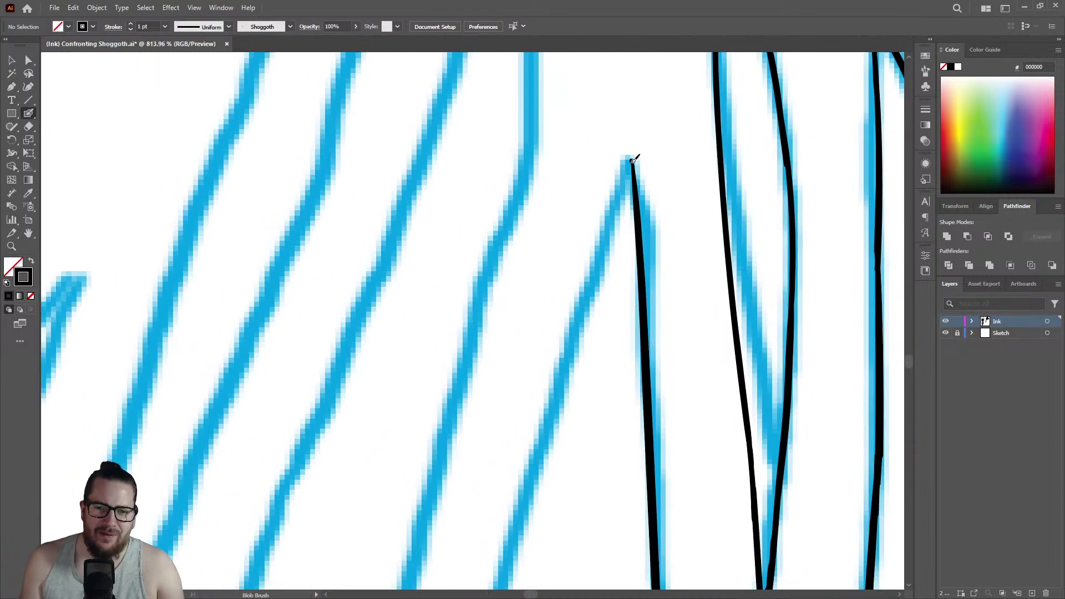
mouse_move(631, 159)
mouse_down()
mouse_move(533, 482)
mouse_move(496, 566)
mouse_up()
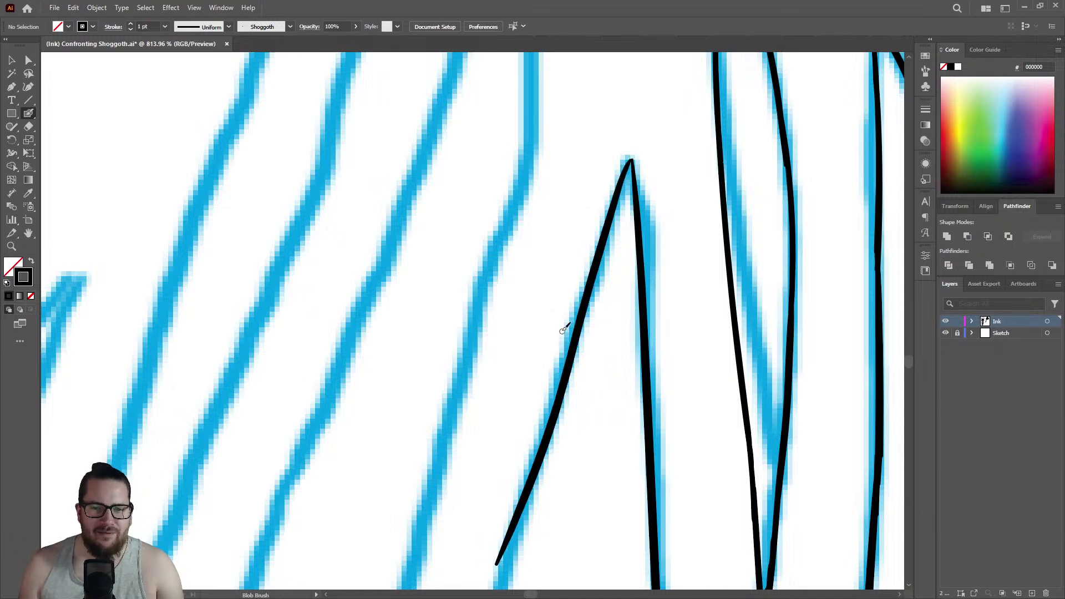
key(ctrl+z)
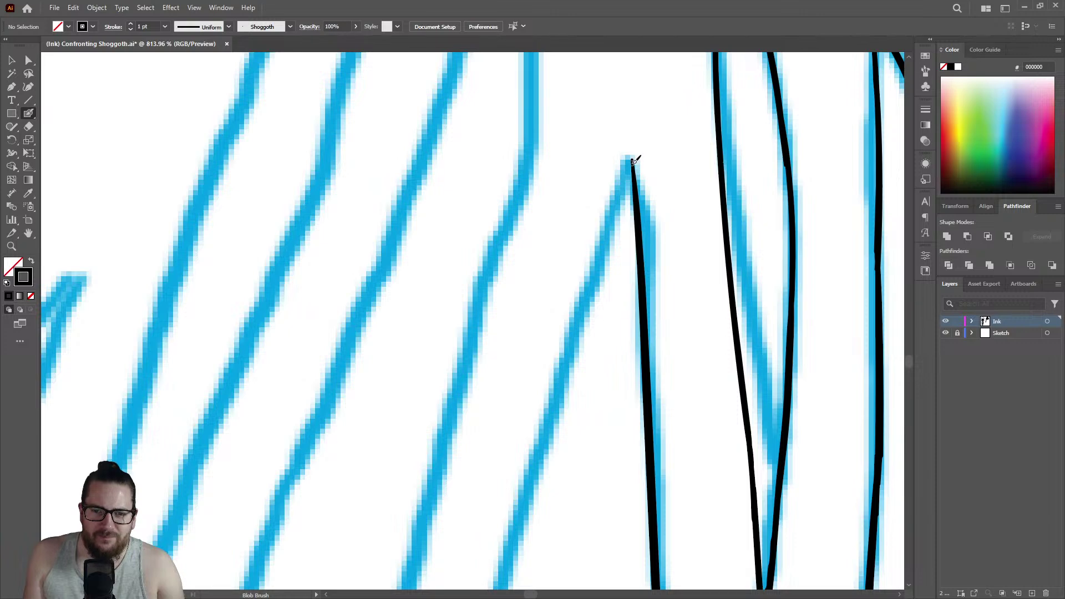
drag(630, 162, 532, 473)
drag(519, 524, 516, 528)
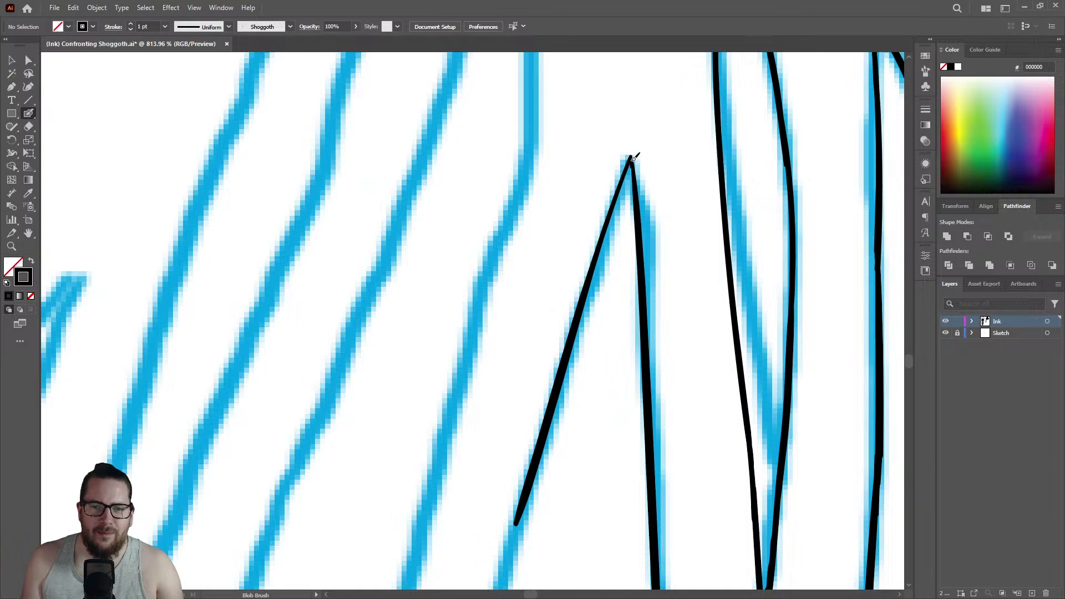
drag(631, 159, 586, 295)
drag(599, 254, 634, 176)
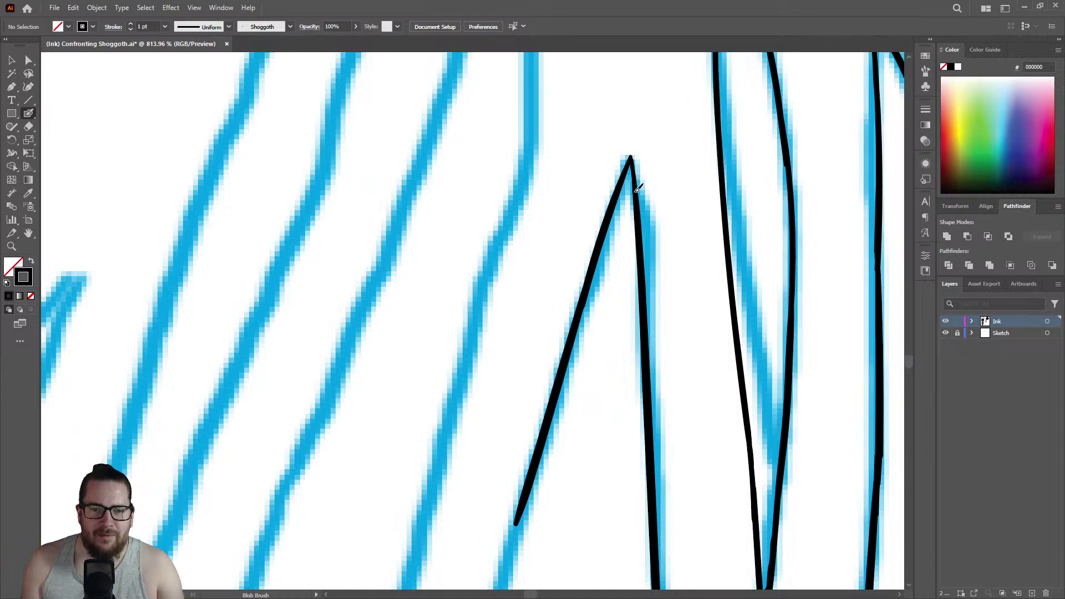
Extend the stroke from the pointed gap farther down the blue sketch line.
key(z)
alt+click(483, 209)
alt+click(527, 279)
drag(561, 351, 780, 247)
key(shift+b)
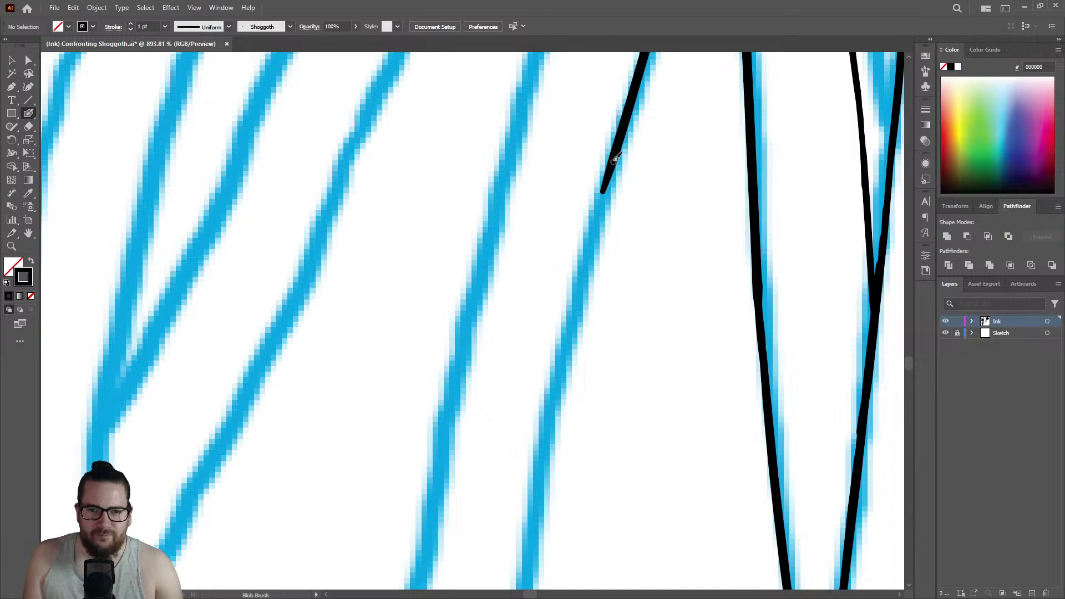
drag(614, 159, 538, 458)
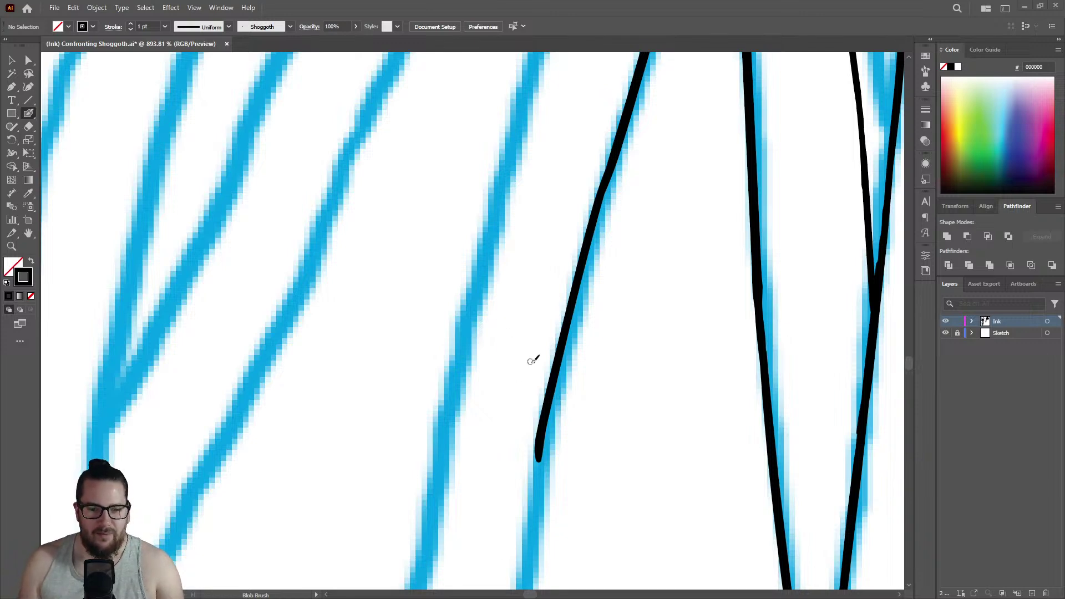
Taper the blunt end of the extended stroke with the Eraser and ink the next segment below it.
key(shift+e)
mouse_move(518, 468)
mouse_down()
mouse_move(534, 432)
mouse_move(530, 461)
mouse_up()
scroll(540, 444, down, 4)
scroll(630, 409, up, 3)
key(shift+b)
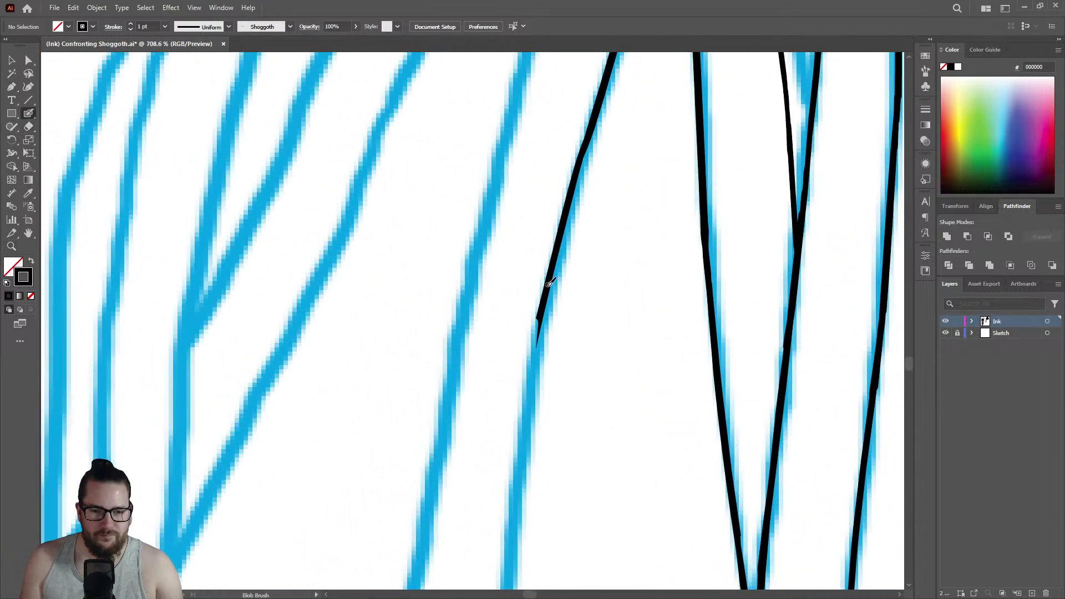
drag(542, 307, 509, 561)
Continue inking the central tentacle's right edge down its near-vertical stretch, thinning the line with the Eraser between strokes.
key(z)
mouse_move(601, 430)
mouse_down()
mouse_move(573, 520)
mouse_move(766, 457)
mouse_up()
key(shift+b)
drag(541, 337, 524, 578)
key(z)
mouse_move(559, 416)
mouse_down()
mouse_move(547, 435)
mouse_move(797, 483)
mouse_up()
key(ctrl+z)
key(shift+e)
mouse_move(593, 191)
mouse_down()
mouse_move(572, 258)
mouse_move(576, 344)
mouse_up()
key(shift+b)
drag(588, 169, 566, 542)
Trim the line's end with the Eraser and ink the right edge around the slight bend toward the lower right.
key(z)
drag(632, 314, 425, 285)
mouse_move(627, 403)
mouse_down()
mouse_move(727, 378)
mouse_move(777, 341)
mouse_up()
drag(599, 257, 679, 236)
key(shift+e)
drag(537, 149, 555, 430)
key(shift+b)
mouse_move(559, 185)
mouse_down()
mouse_move(552, 338)
mouse_move(586, 574)
mouse_up()
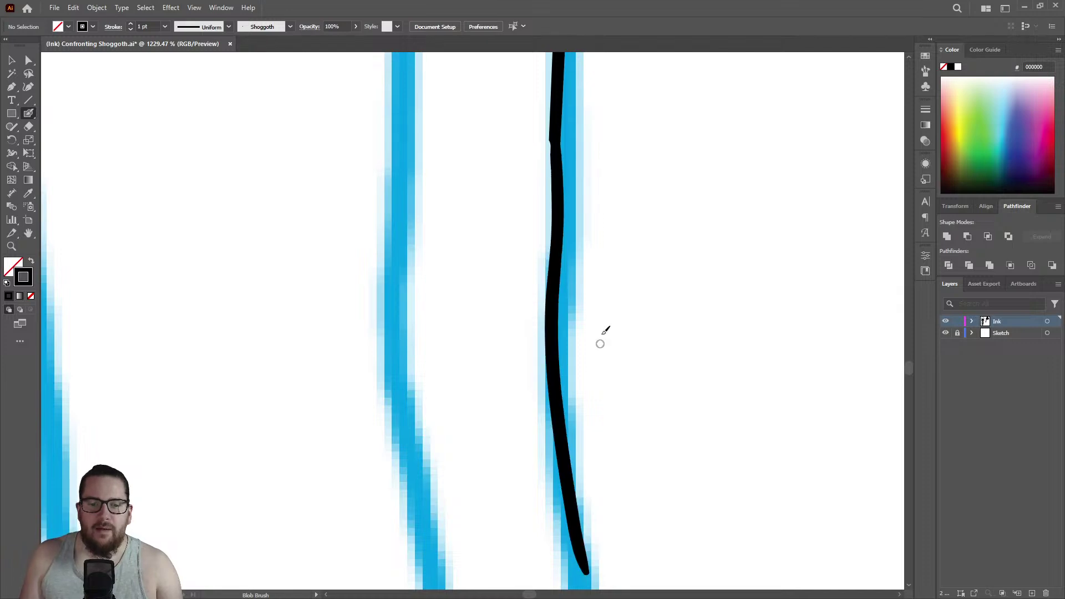
Smooth the join above the bend by erasing along the line's side and retouching it with a short brush stroke.
key(z)
mouse_move(604, 304)
mouse_down()
mouse_move(616, 349)
mouse_move(771, 350)
mouse_up()
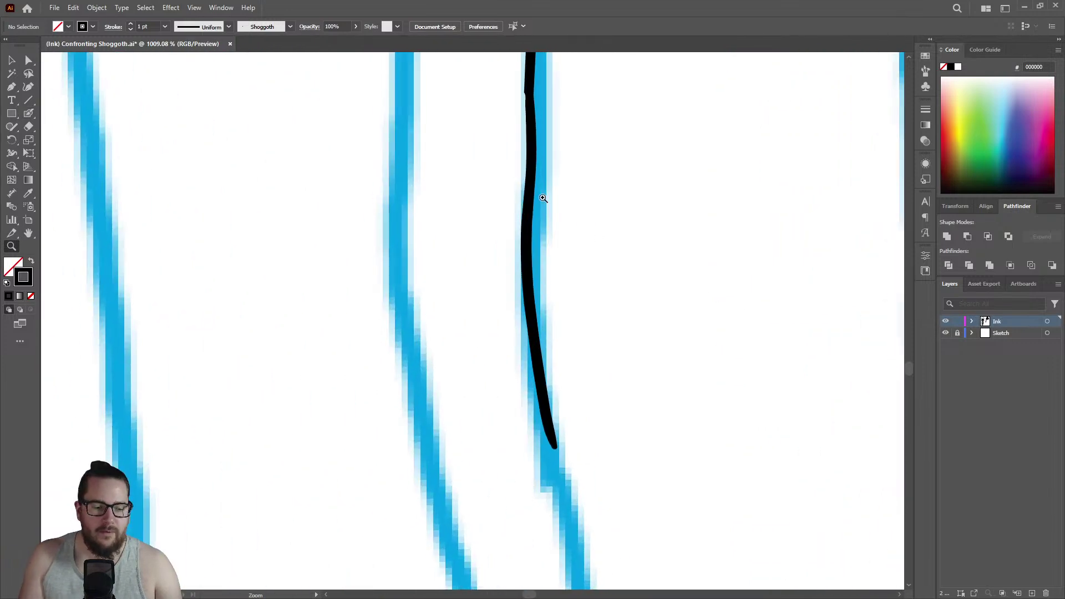
drag(549, 204, 561, 204)
key(shift+e)
mouse_move(548, 58)
mouse_down()
mouse_move(532, 228)
mouse_move(543, 272)
mouse_up()
key(shift+b)
drag(525, 86, 521, 235)
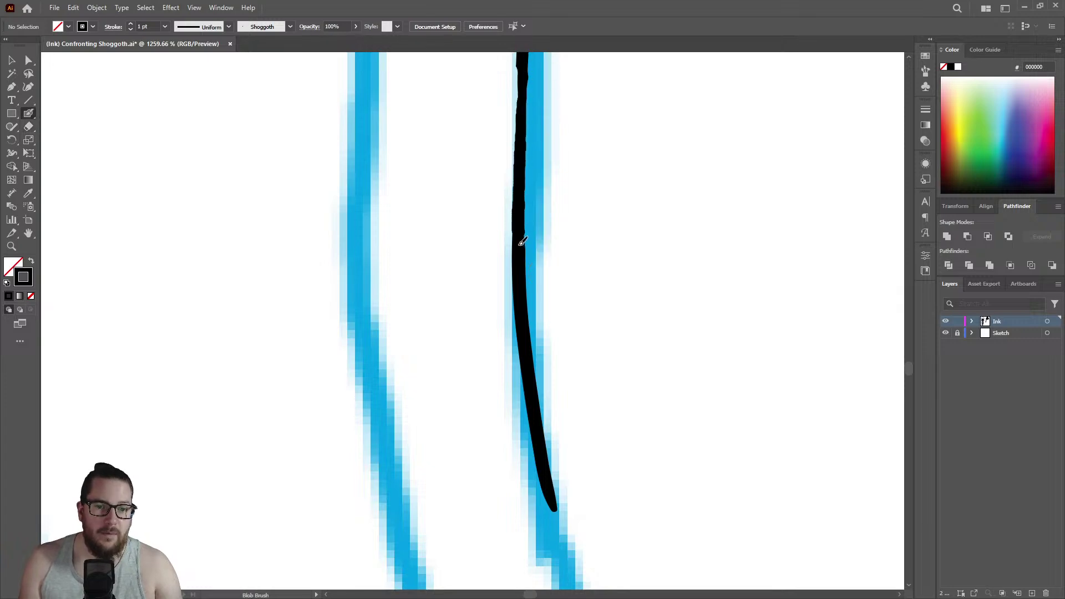
Ink two more segments of the right edge along its diagonal run below the bend.
key(ctrl+space)
drag(639, 350, 438, 388)
drag(634, 446, 801, 419)
mouse_move(580, 301)
mouse_down()
mouse_move(608, 468)
mouse_move(645, 582)
mouse_up()
key(ctrl+space)
mouse_move(624, 383)
mouse_down()
mouse_move(504, 288)
mouse_move(476, 309)
mouse_move(704, 294)
mouse_up()
drag(566, 199, 638, 470)
Thin the last diagonal segment with the Eraser and carry the ink line farther toward the lower right.
key(ctrl+space)
mouse_move(664, 411)
mouse_down()
mouse_move(629, 317)
mouse_move(732, 431)
mouse_move(768, 369)
mouse_up()
key(shift+e)
drag(526, 121, 619, 402)
key(shift+b)
drag(541, 134, 666, 563)
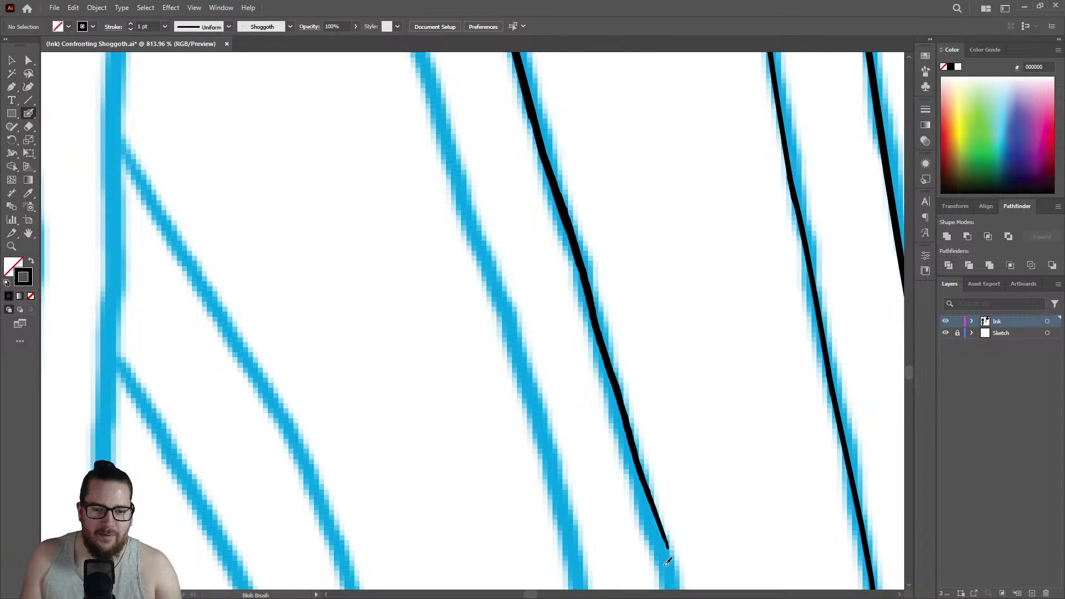
Ink the right edge where the diagonal turns into the tentacle's vertical stretch.
key(z)
mouse_move(701, 316)
mouse_down()
mouse_move(682, 290)
mouse_move(643, 359)
mouse_move(871, 368)
mouse_move(722, 258)
mouse_move(625, 167)
mouse_move(642, 309)
mouse_move(610, 199)
mouse_move(634, 285)
mouse_move(660, 502)
mouse_up()
key(shift+e)
key(shift+b)
key(z)
drag(690, 299, 704, 262)
key(shift+e)
key(shift+b)
drag(645, 271, 664, 513)
Extend the right edge straight down the vertical stretch toward the kink in the sketch line.
key(z)
mouse_move(652, 300)
mouse_down()
mouse_move(651, 333)
mouse_move(553, 370)
mouse_up()
drag(688, 300, 869, 394)
drag(738, 341, 875, 348)
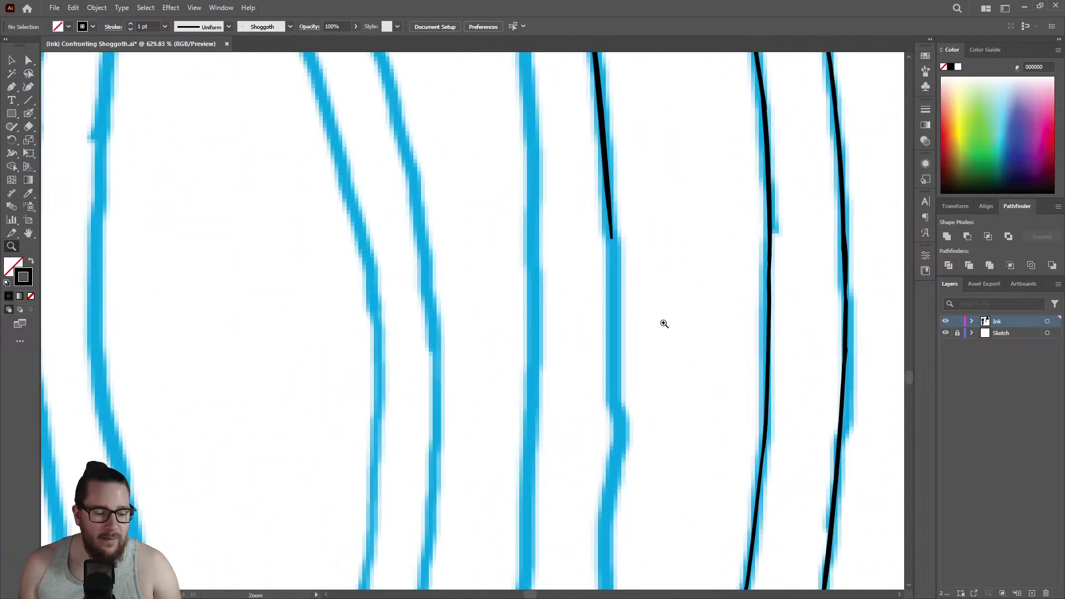
drag(667, 324, 663, 230)
key(shift+b)
drag(584, 198, 586, 572)
Ink the right edge past the kink, smoothing the curve as it starts slanting toward the lower left.
key(z)
drag(665, 258, 701, 298)
key(shift+b)
mouse_move(626, 208)
mouse_down()
mouse_move(587, 532)
mouse_move(573, 573)
mouse_up()
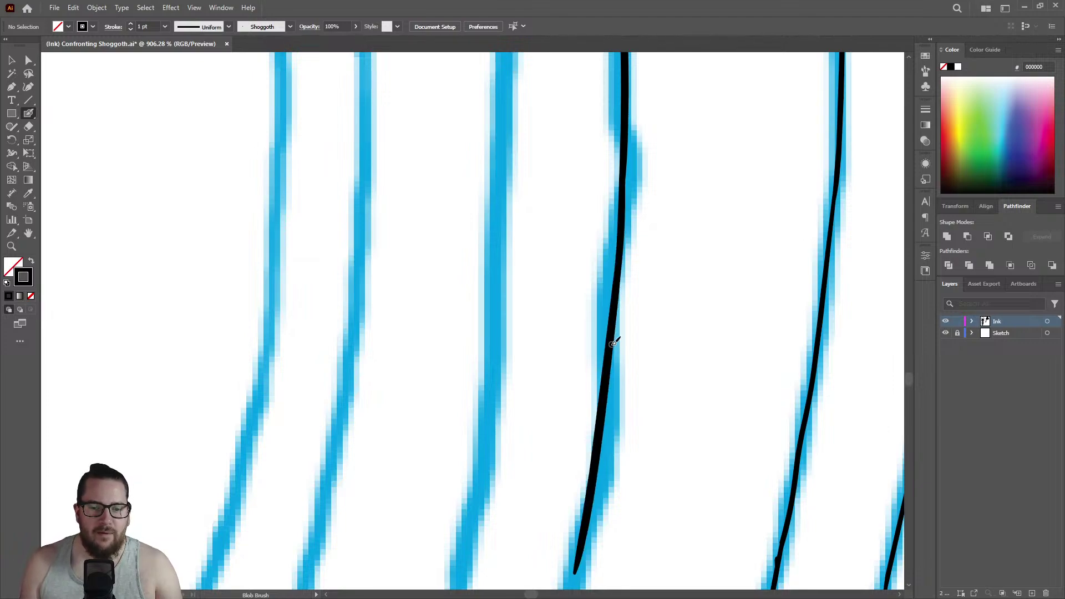
Continue the right edge with a long stroke down the slope toward the lower left.
key(z)
drag(612, 340, 316, 356)
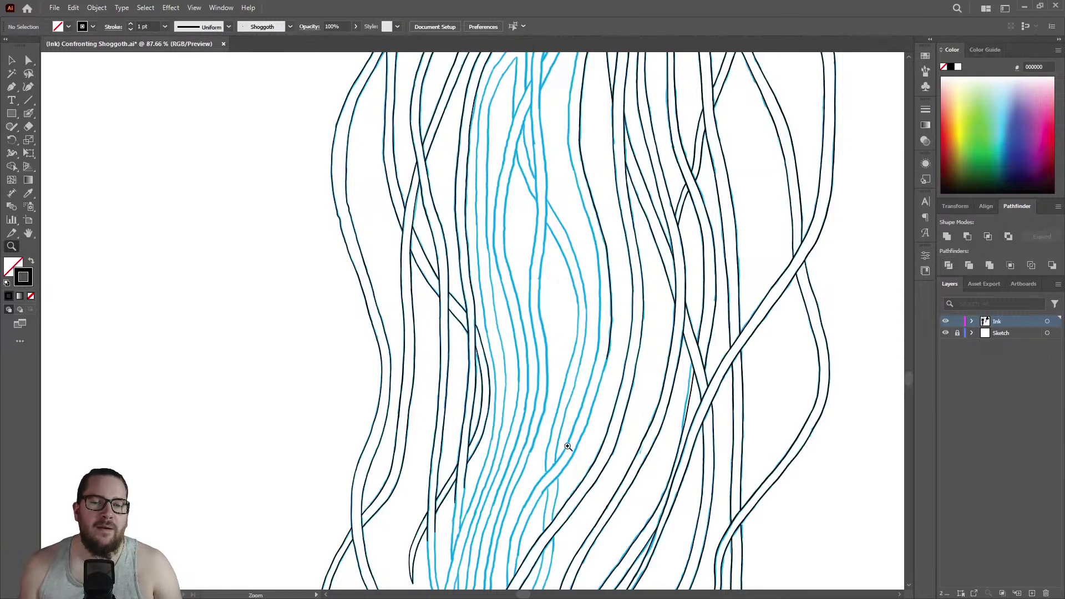
mouse_move(609, 382)
mouse_down()
mouse_move(749, 295)
mouse_move(630, 304)
mouse_move(779, 261)
mouse_up()
key(shift+b)
drag(521, 318, 421, 584)
Clean the join on the lower-left slope with the Eraser, then ink and retouch the next segment of the right edge.
key(z)
mouse_move(621, 288)
mouse_down()
mouse_move(347, 373)
mouse_move(625, 364)
mouse_move(613, 269)
mouse_move(675, 236)
mouse_up()
key(shift+e)
mouse_move(558, 191)
mouse_down()
mouse_move(563, 261)
mouse_move(577, 214)
mouse_up()
key(shift+b)
drag(603, 153, 489, 506)
drag(582, 272, 615, 168)
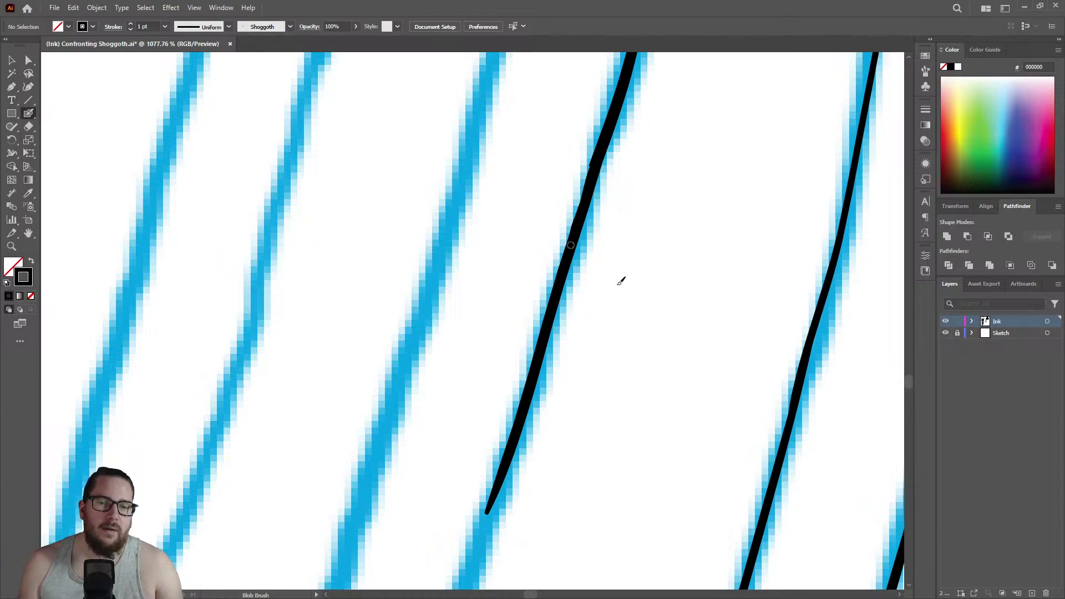
scroll(615, 281, down, 5)
scroll(430, 321, up, 4)
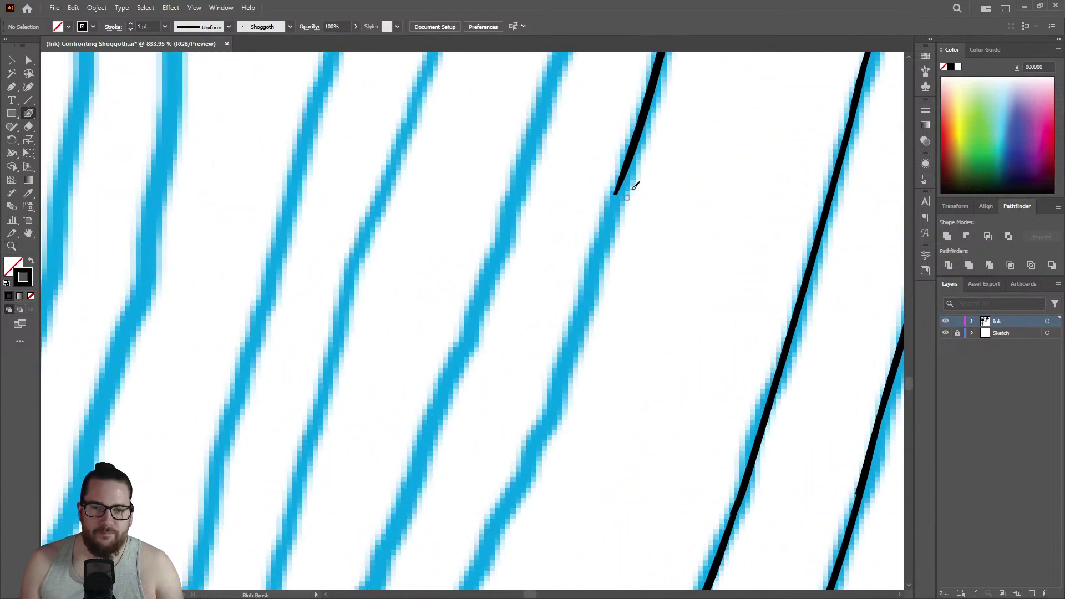
Extend the tentacle's right edge from its tapered tip with a long Blob Brush stroke down the slanted sketch line.
drag(623, 175, 506, 512)
key(z)
drag(647, 305, 546, 361)
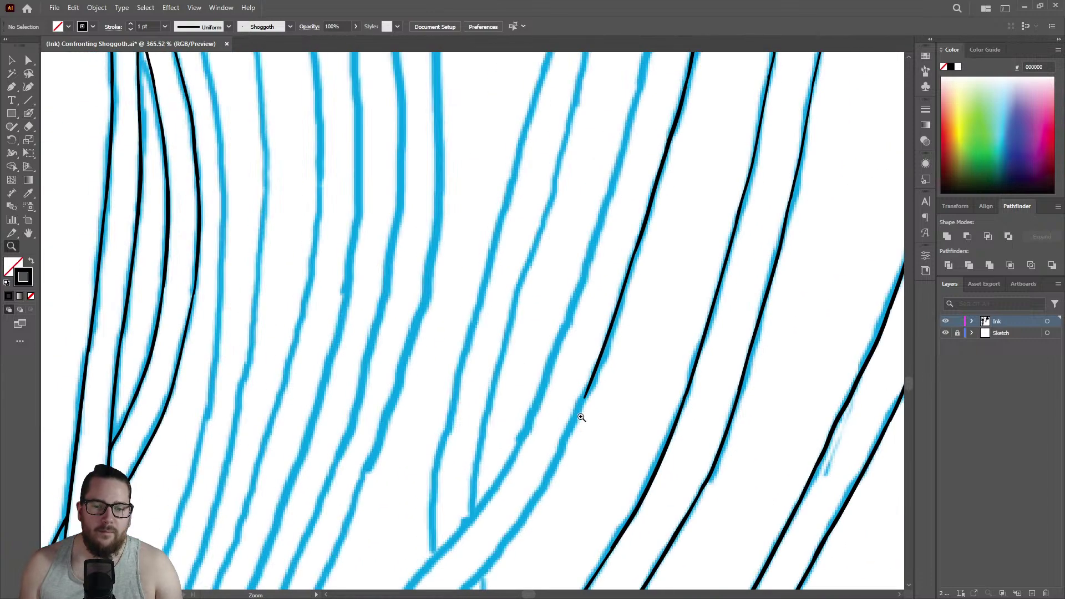
Continue inking the right edge toward the lower left, following the sketch past the small bump.
drag(581, 406, 701, 355)
key(shift+e)
key(shift+b)
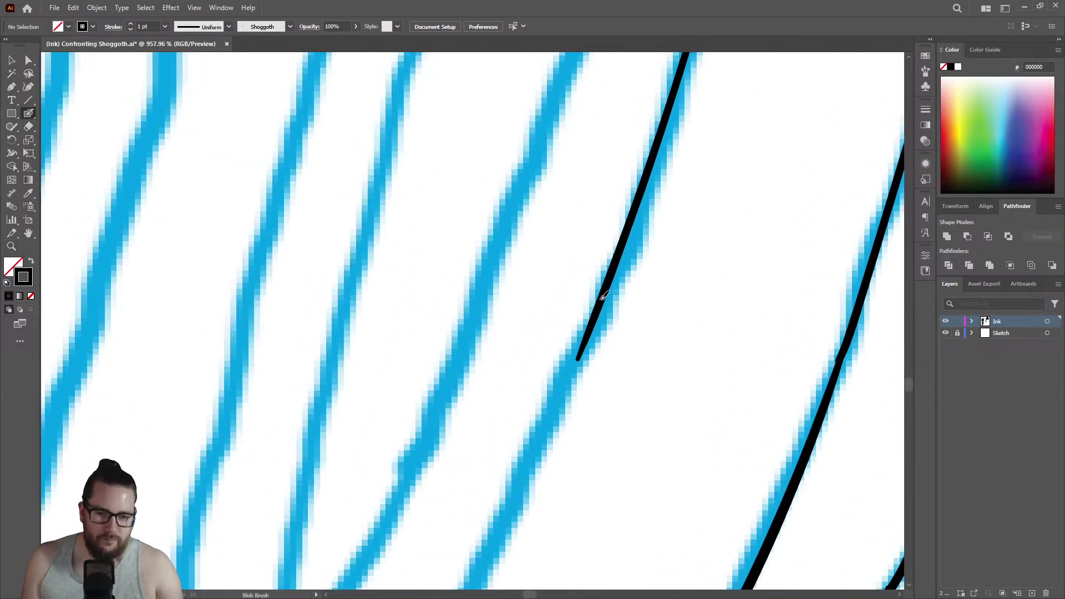
right_click(585, 324)
key(Escape)
drag(575, 359, 463, 571)
Reinforce the thin tapered stretch of the right edge and carry the stroke on down the diagonal sketch line.
key(z)
alt+click(471, 353)
mouse_move(471, 353)
mouse_down()
mouse_move(654, 428)
mouse_move(622, 249)
mouse_move(514, 466)
mouse_up()
key(shift+e)
key(shift+b)
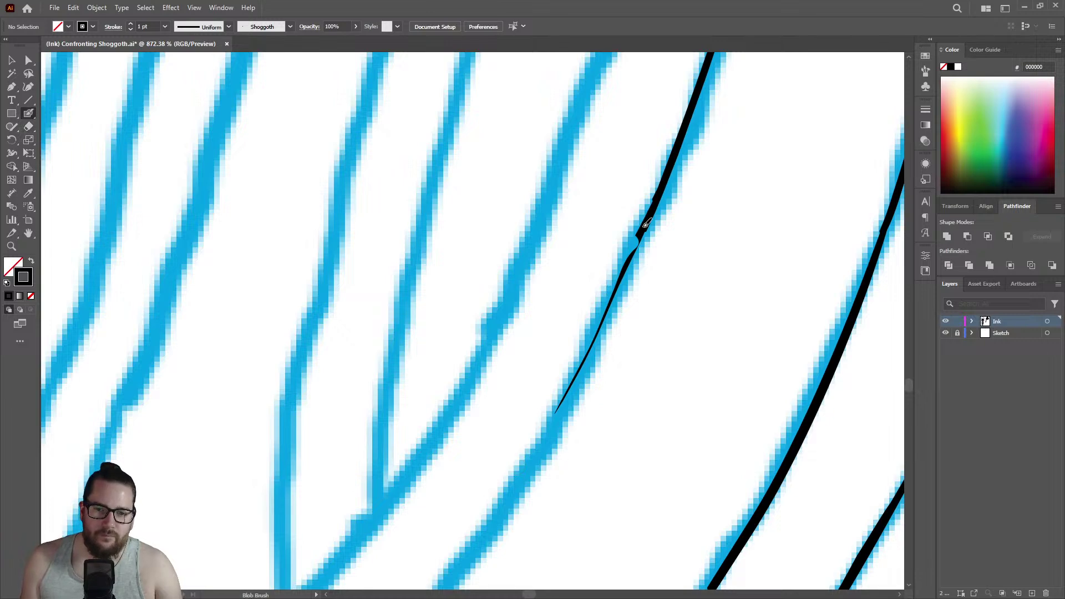
mouse_move(622, 274)
mouse_down()
mouse_move(519, 488)
mouse_move(461, 562)
mouse_up()
Trim the new stroke with the Eraser, retouch the right edge down the slope, and undo the last stray stroke.
key(shift+e)
mouse_move(509, 478)
mouse_down()
mouse_move(468, 542)
mouse_move(508, 489)
mouse_move(442, 351)
mouse_move(566, 485)
mouse_move(761, 380)
mouse_move(642, 300)
mouse_up()
key(z)
key(shift+b)
key(shift+e)
mouse_move(668, 200)
mouse_down()
mouse_move(610, 299)
mouse_move(663, 169)
mouse_move(534, 377)
mouse_move(397, 537)
mouse_up()
key(ctrl+z)
Ink the right edge past the two sketch lines branching below it, curving down toward the lower left.
key(z)
drag(654, 268, 739, 278)
key(shift+b)
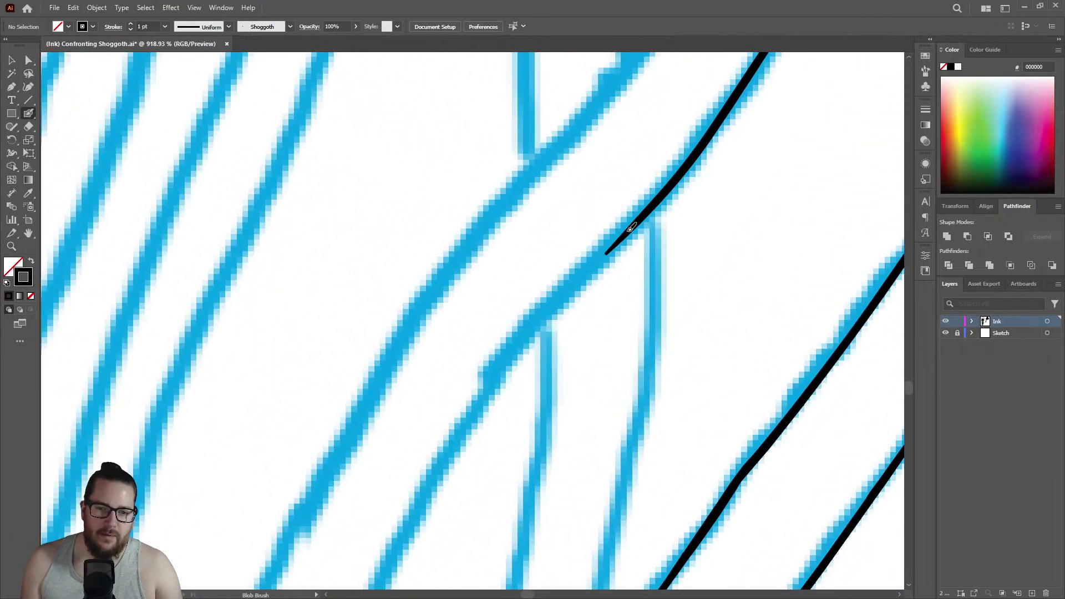
drag(593, 266, 389, 502)
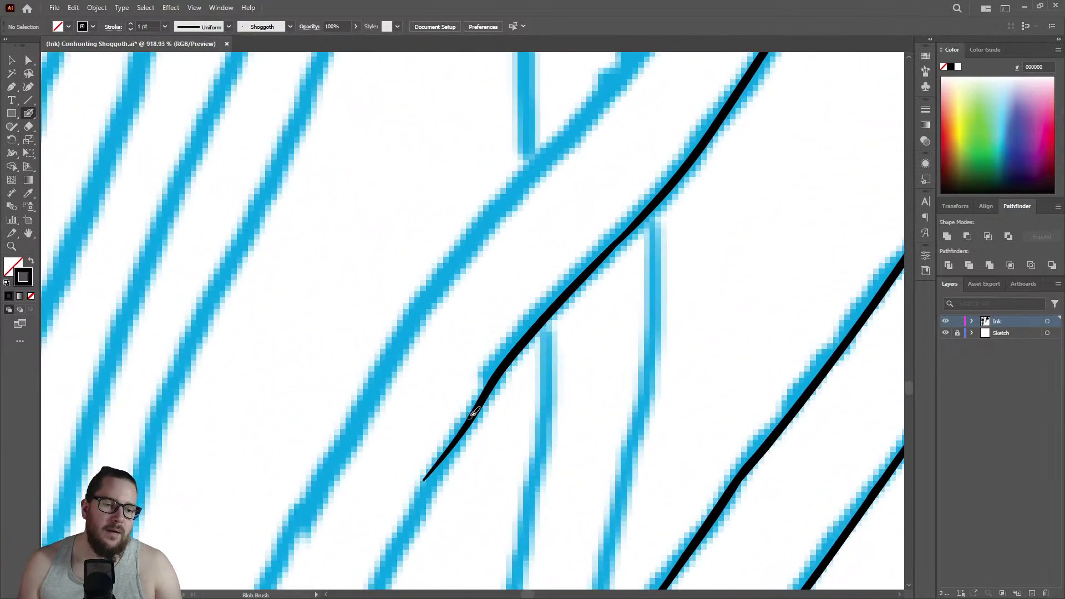
Review the whole creature, comparing the inked tentacles with the blue sketch lines still left to ink.
key(z)
drag(447, 433, 520, 365)
scroll(520, 365, down, 10)
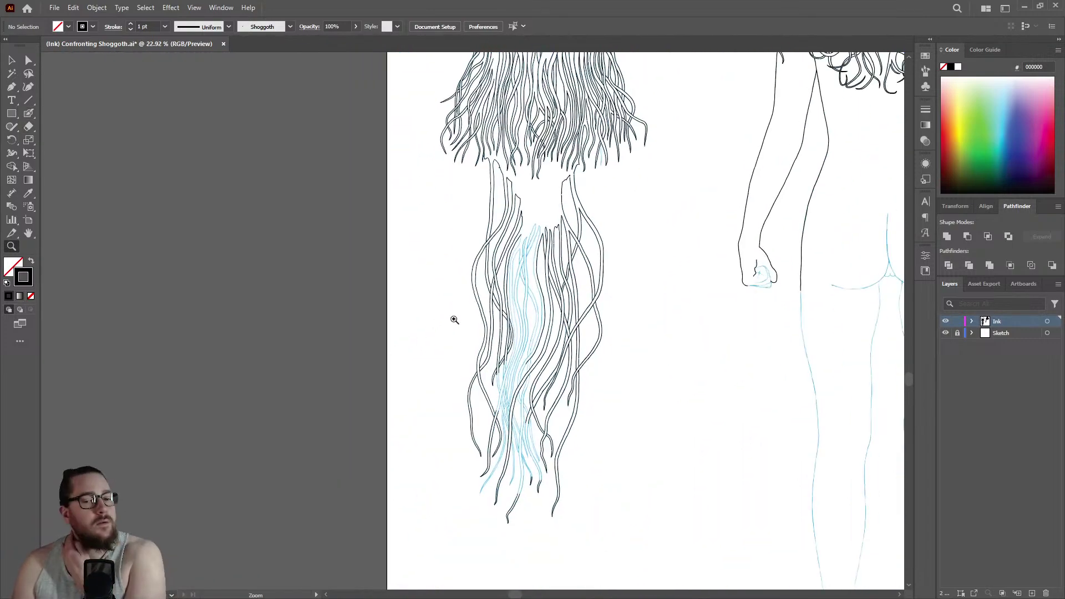
scroll(532, 222, down, 2)
scroll(651, 161, up, 4)
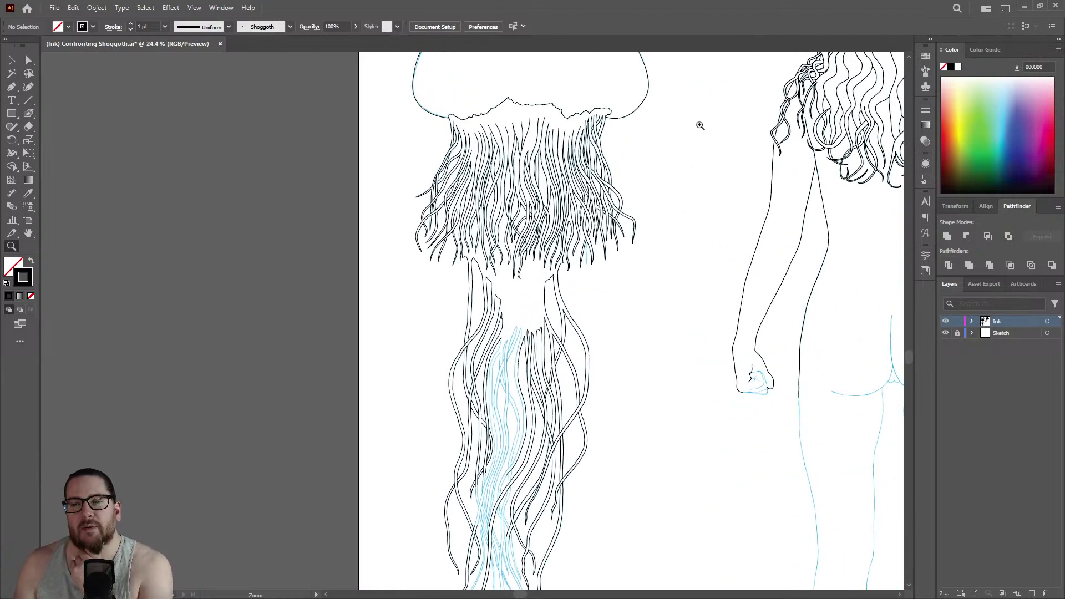
scroll(688, 203, down, 5)
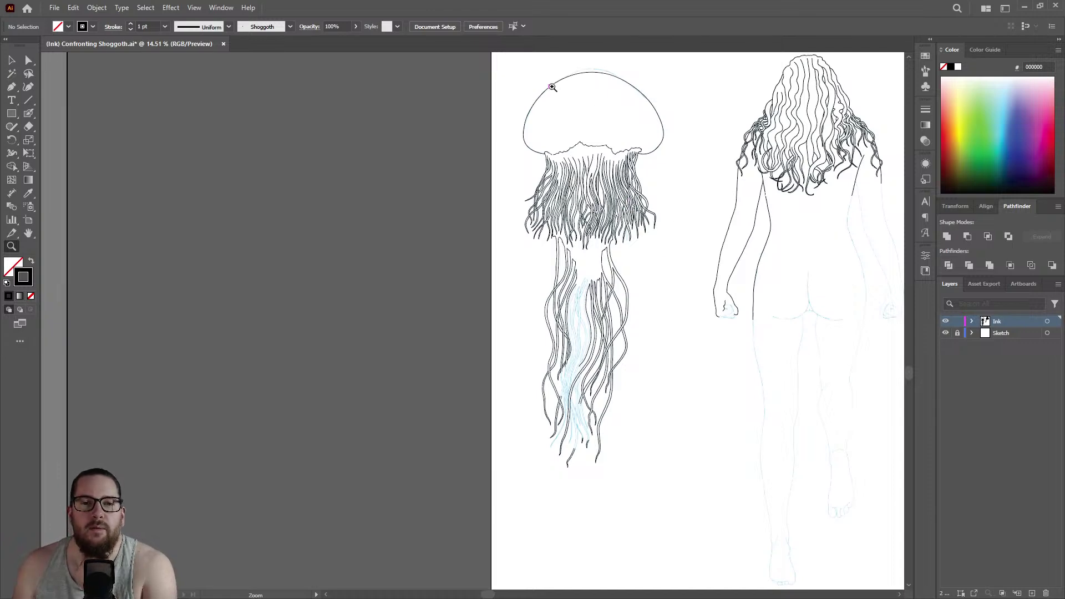
drag(599, 204, 745, 188)
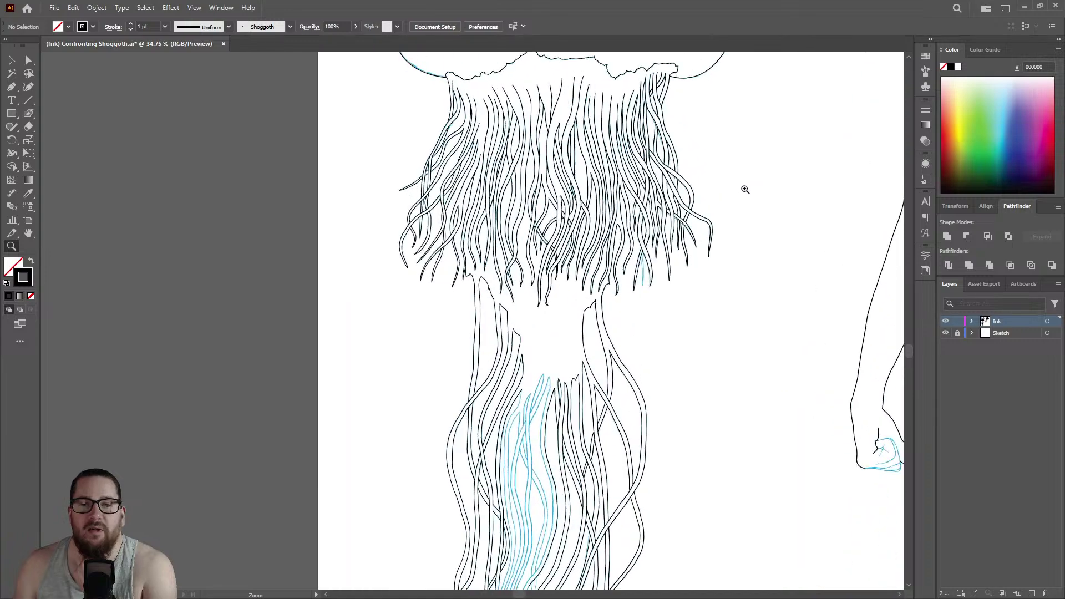
scroll(622, 166, up, 5)
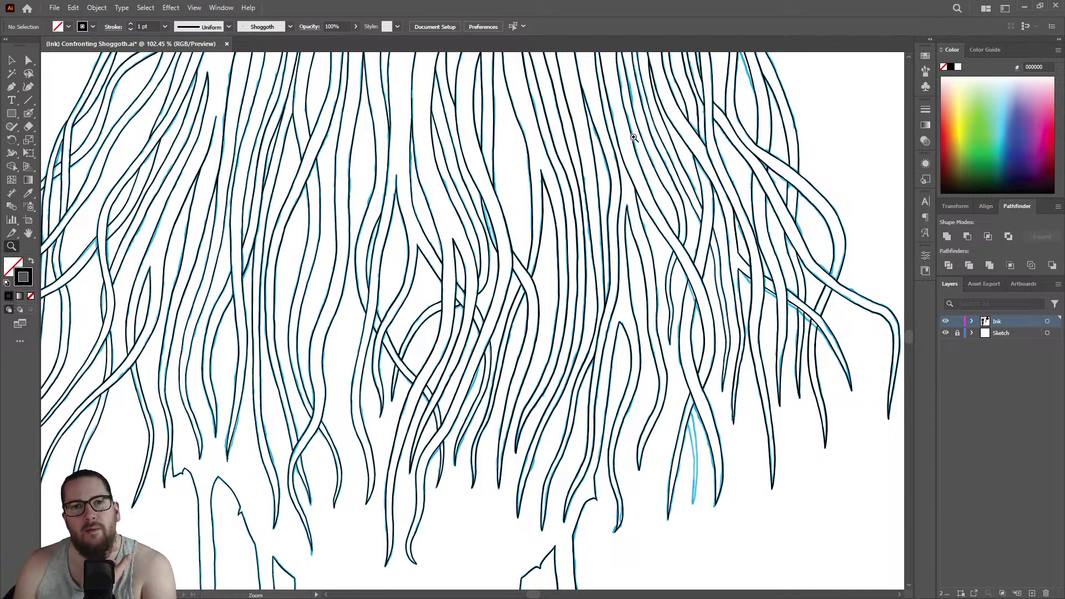
scroll(509, 248, down, 5)
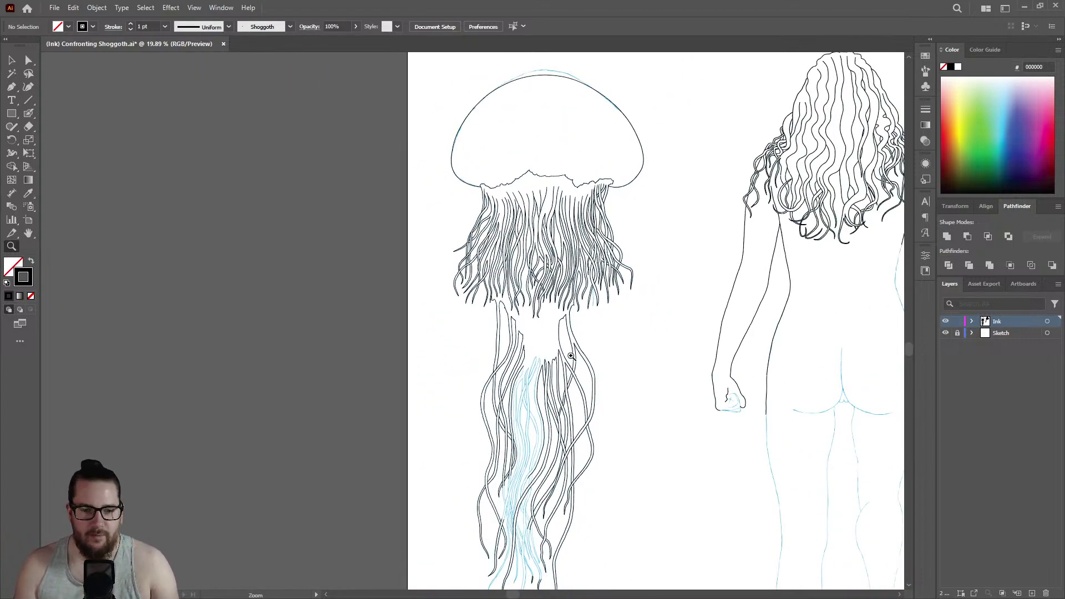
drag(541, 400, 693, 310)
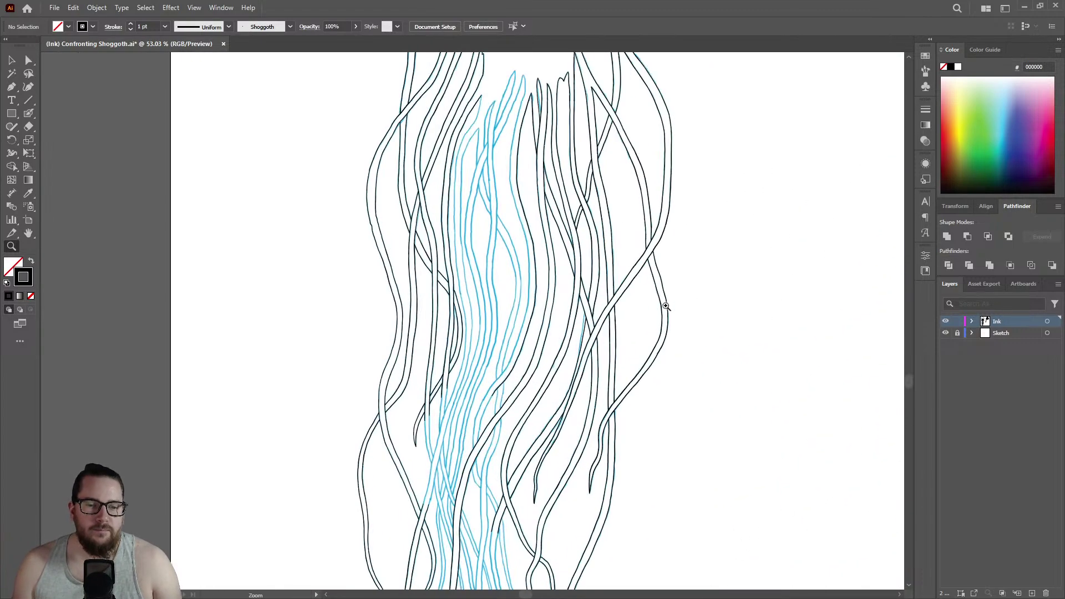
drag(597, 338, 563, 325)
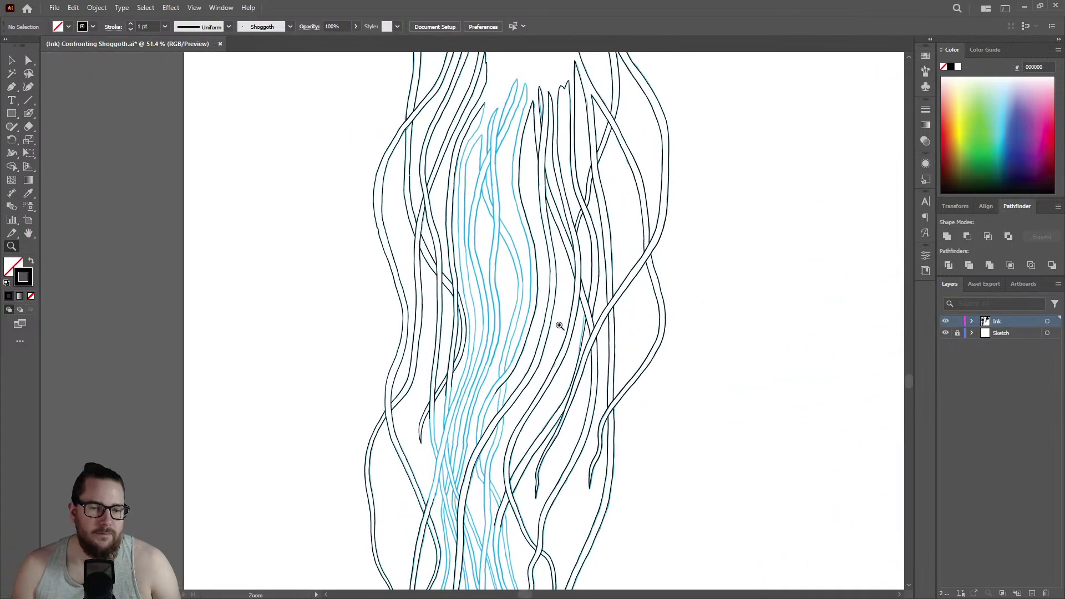
Ink the right edge down its steepening curve toward the already inked tentacle that crosses it.
drag(506, 406, 631, 144)
drag(578, 115, 614, 119)
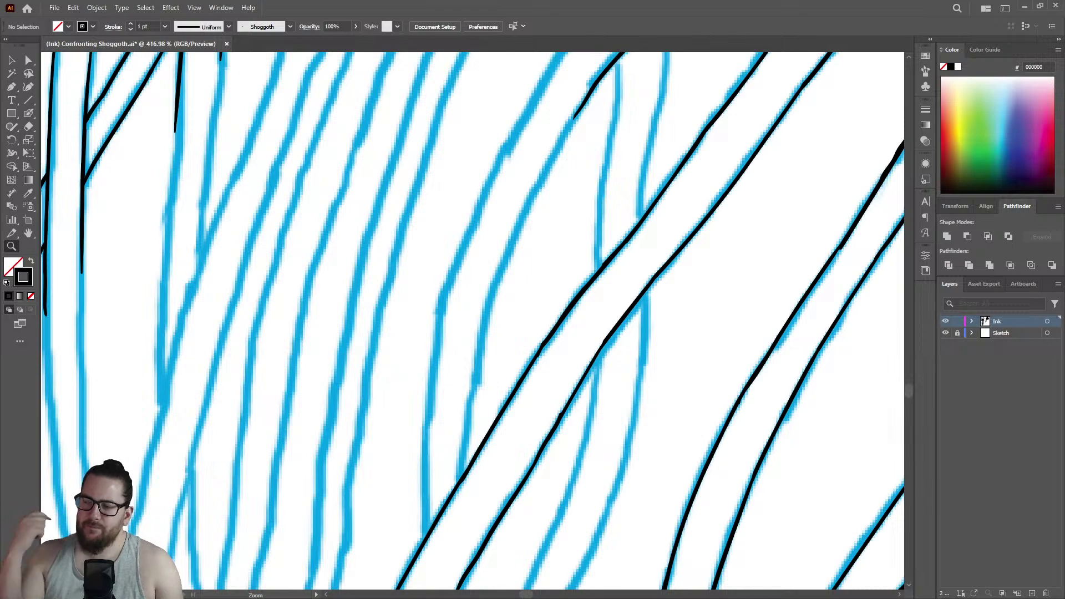
mouse_move(547, 151)
mouse_down()
mouse_move(560, 122)
mouse_move(549, 102)
mouse_up()
key(shift+b)
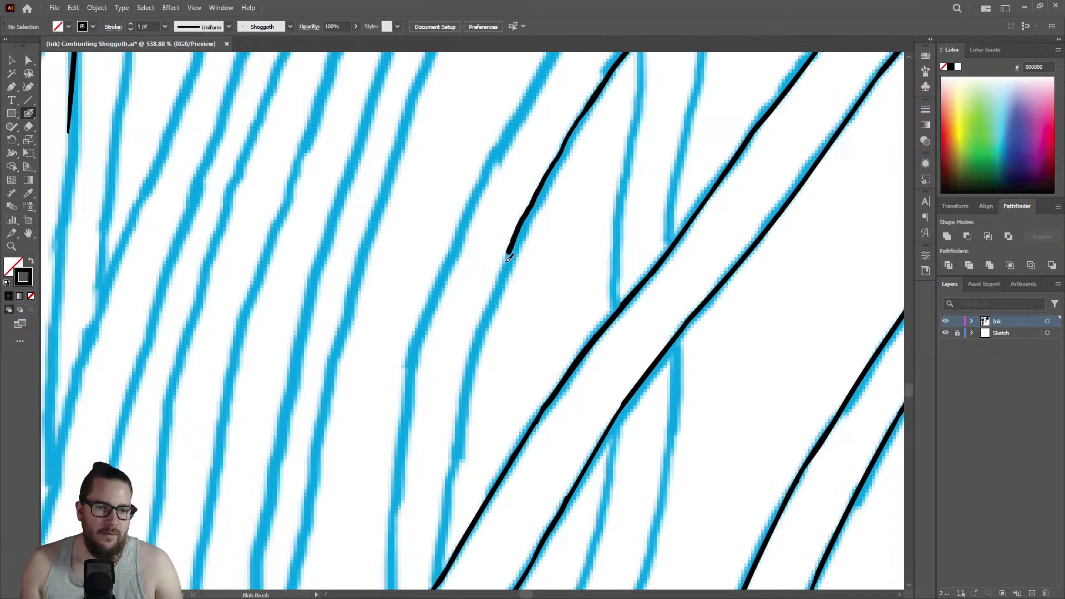
drag(497, 289, 481, 336)
drag(465, 389, 449, 478)
Thicken a thin stretch of the crossing tentacle's lower edge and the thin end of the right edge above it.
key(z)
drag(524, 283, 497, 332)
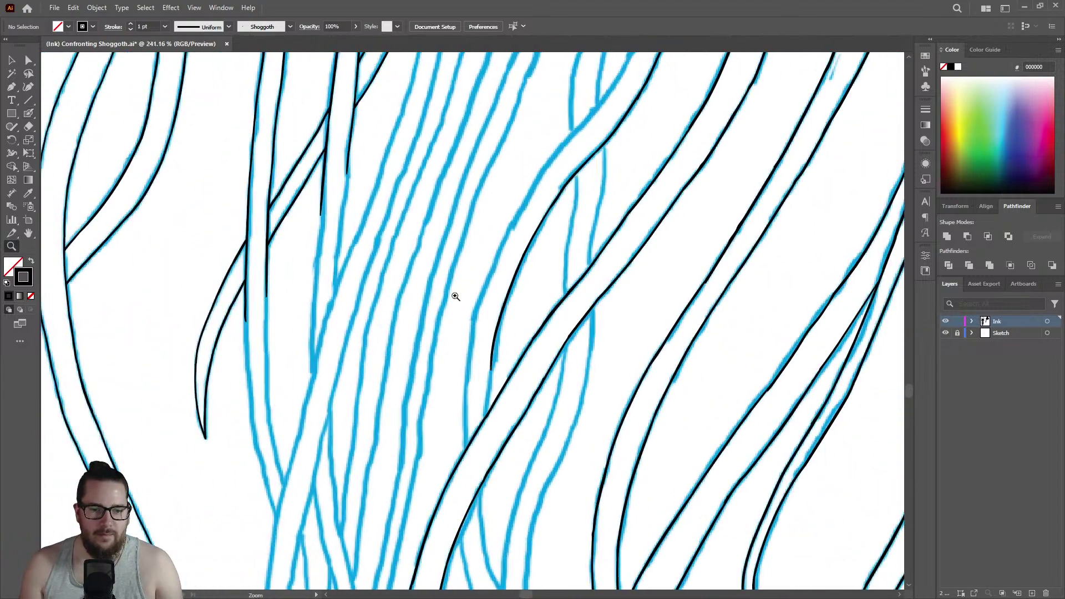
mouse_move(478, 445)
mouse_down()
mouse_move(535, 385)
mouse_move(423, 487)
mouse_move(542, 440)
mouse_move(580, 404)
mouse_move(500, 399)
mouse_move(561, 371)
mouse_move(497, 317)
mouse_move(510, 171)
mouse_move(566, 147)
mouse_move(518, 183)
mouse_move(508, 156)
mouse_move(518, 133)
mouse_move(502, 272)
mouse_up()
key(shift+e)
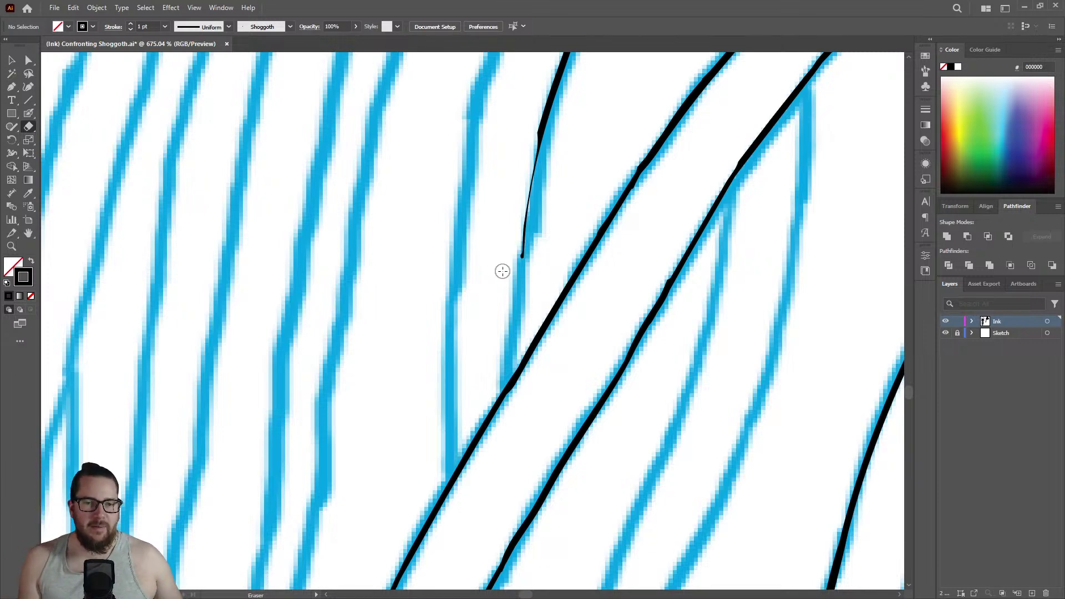
key(z)
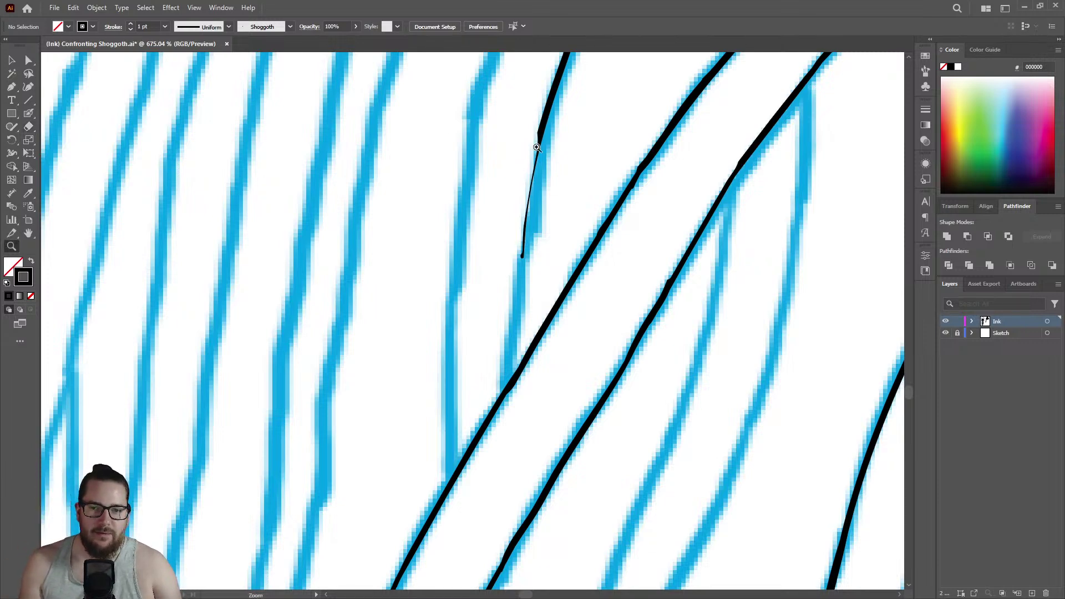
drag(754, 181, 821, 174)
key(shift+b)
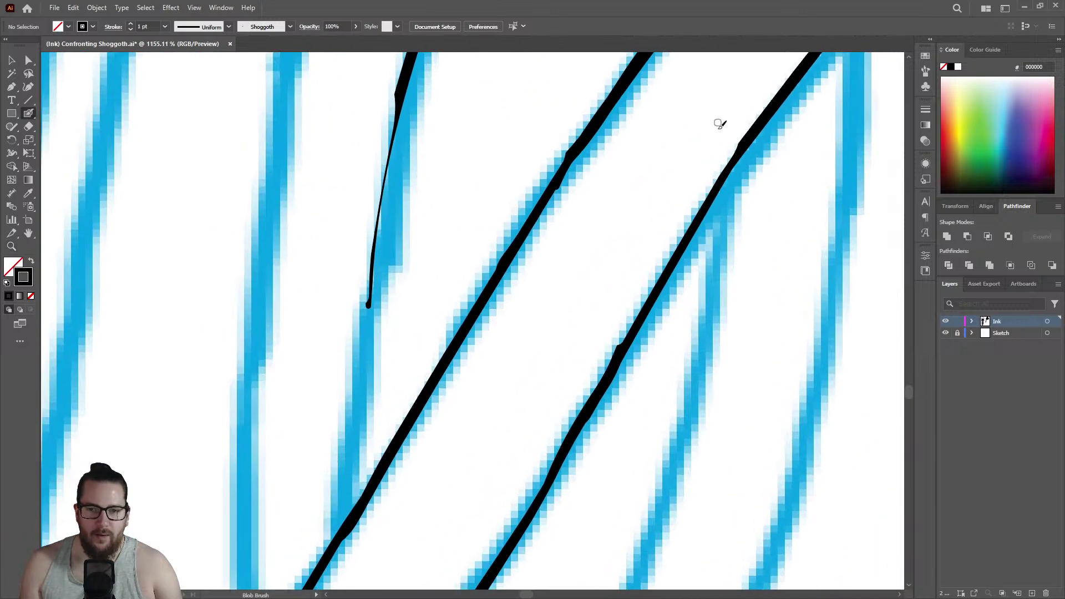
drag(723, 183, 640, 322)
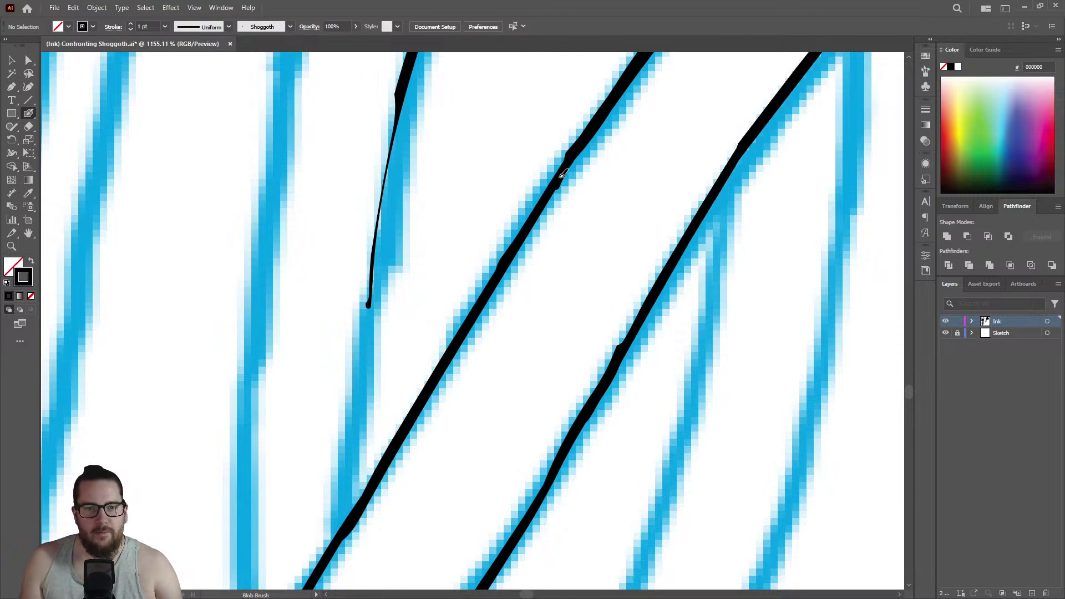
mouse_move(395, 119)
mouse_down()
mouse_move(397, 93)
mouse_move(351, 395)
mouse_up()
Draw the right edge straight through the crossing tentacle and out below its lower edge.
key(z)
scroll(422, 333, down, 4)
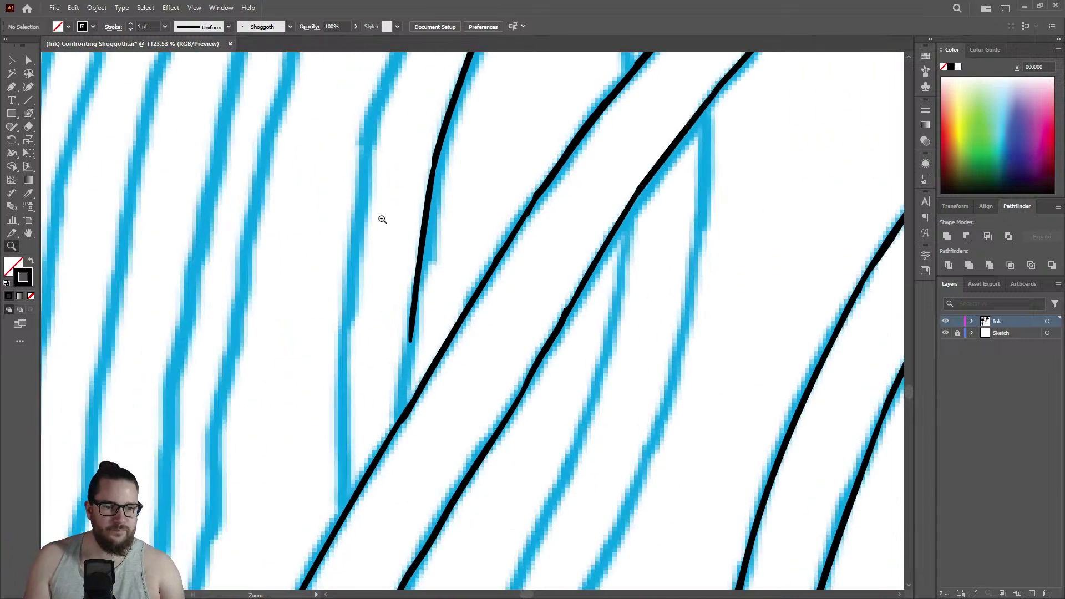
scroll(458, 449, up, 2)
key(shift+b)
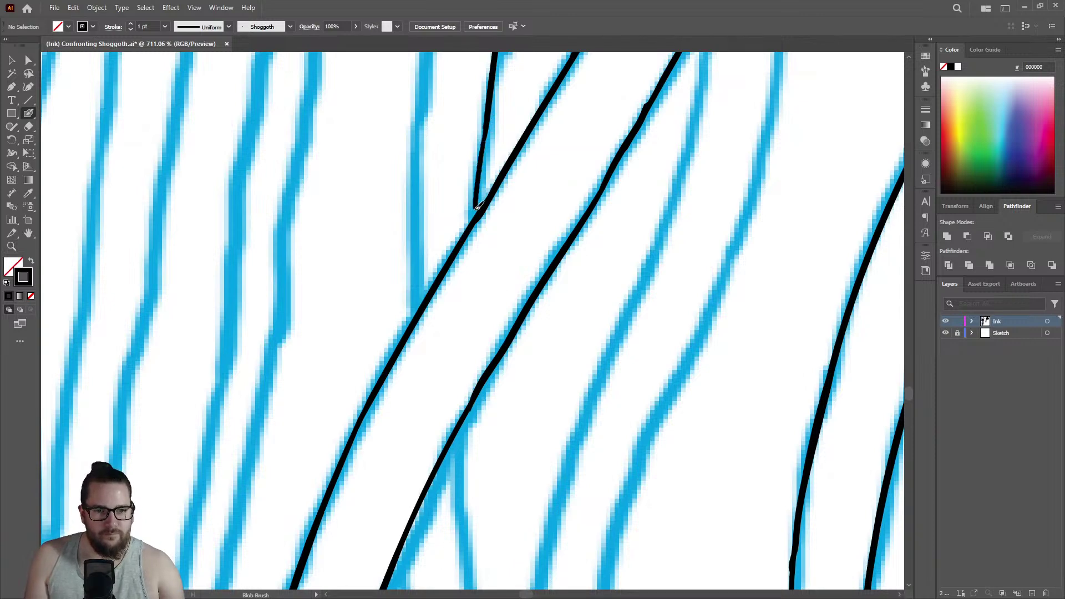
drag(475, 230, 465, 394)
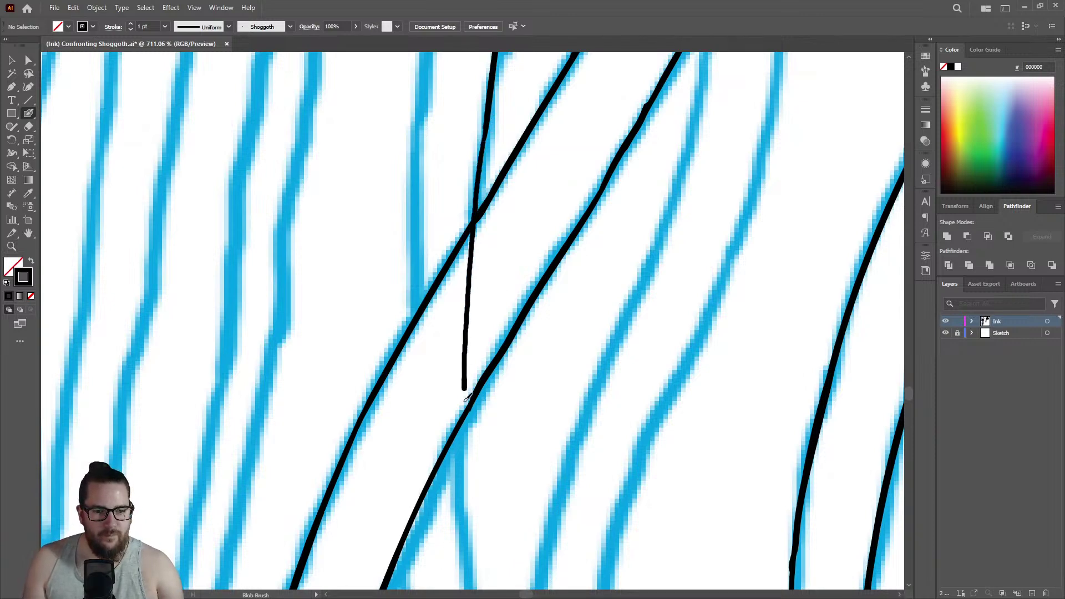
drag(464, 482, 464, 518)
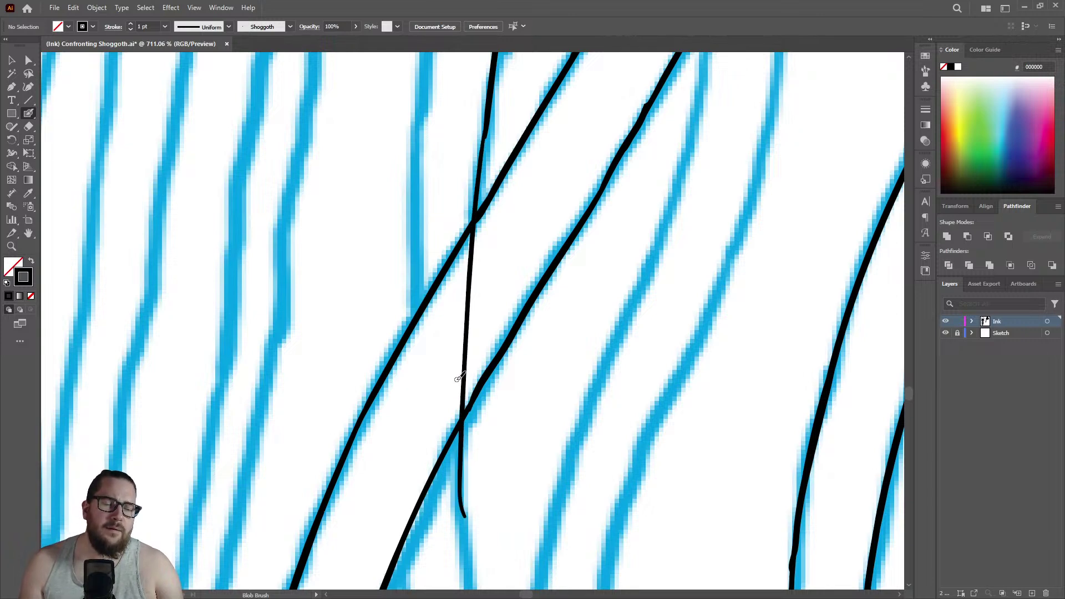
Erase the part of the right edge that runs inside the crossing tentacle, so the line passes behind it.
key(shift+e)
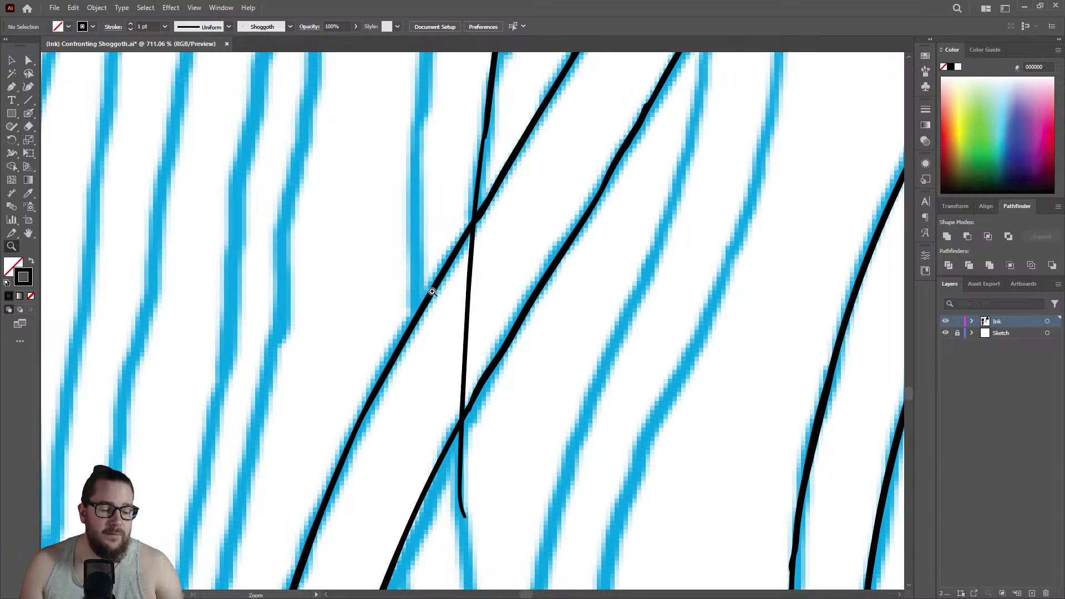
scroll(430, 291, up, 4)
mouse_move(534, 164)
mouse_down()
mouse_move(506, 204)
mouse_move(535, 162)
mouse_move(483, 282)
mouse_up()
key(z)
scroll(546, 466, down, 4)
scroll(648, 318, up, 5)
key(shift+e)
mouse_move(577, 248)
mouse_down()
mouse_move(485, 395)
mouse_move(542, 264)
mouse_move(534, 258)
mouse_move(564, 136)
mouse_move(558, 87)
mouse_move(539, 80)
mouse_move(516, 173)
mouse_up()
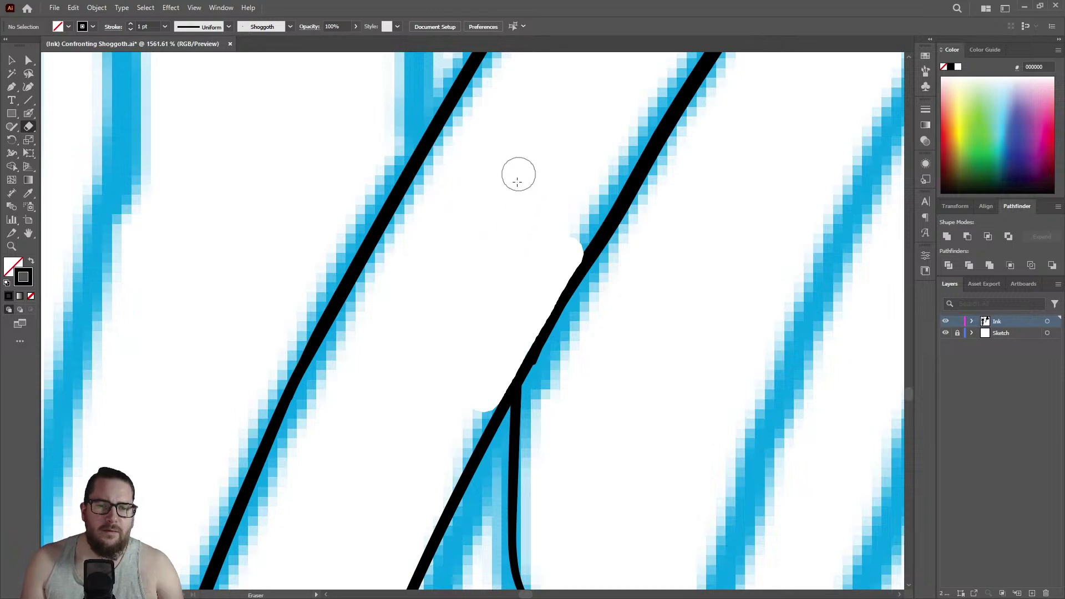
Thicken the thin stretch of the right edge just above the crossing and smooth its notch.
key(z)
scroll(469, 320, down, 3)
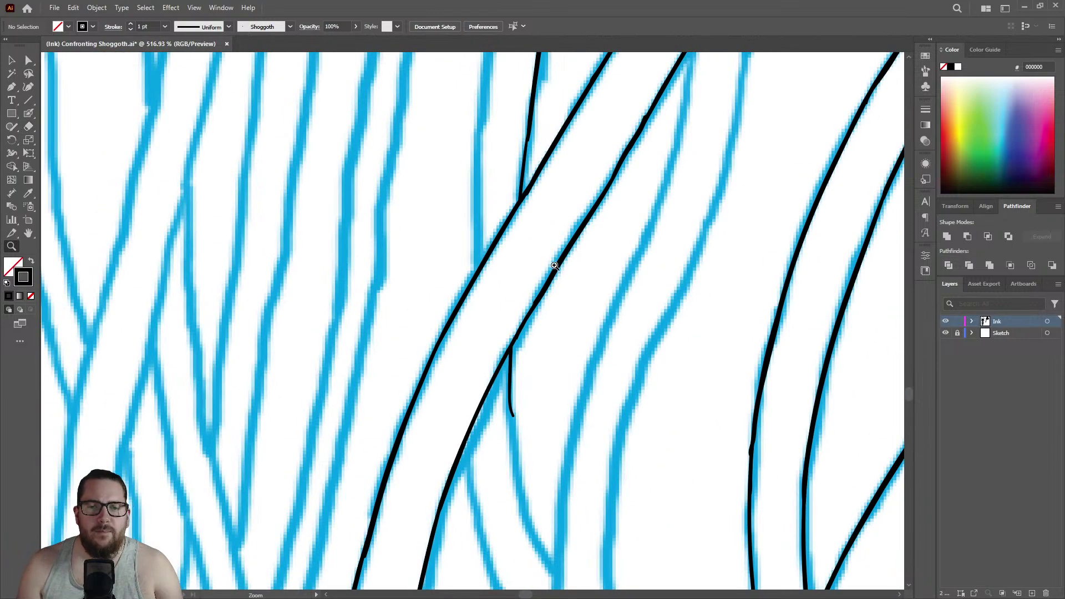
scroll(508, 177, up, 5)
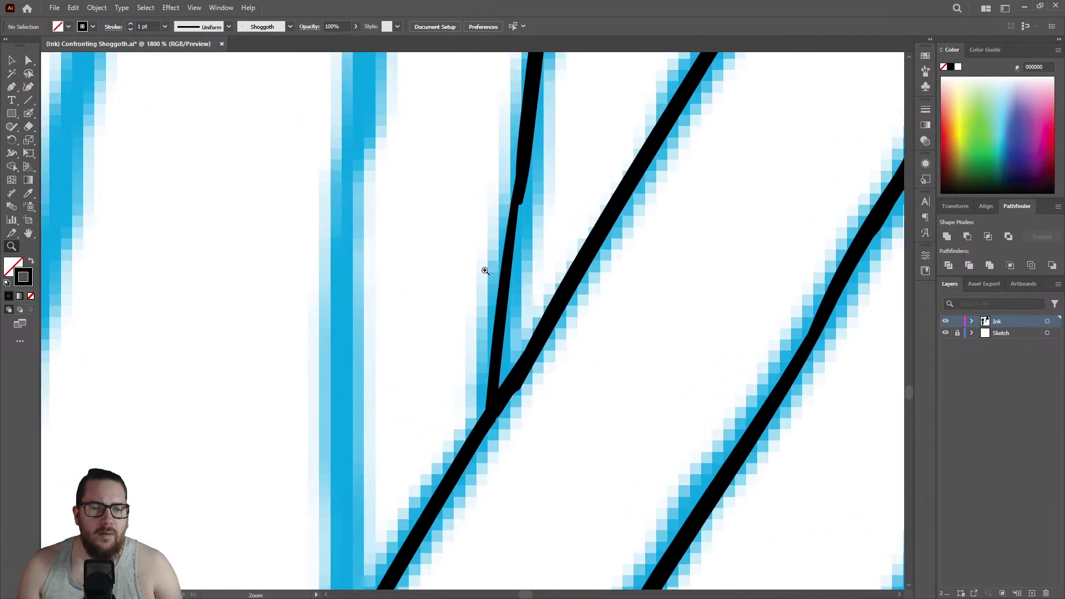
key(shift+b)
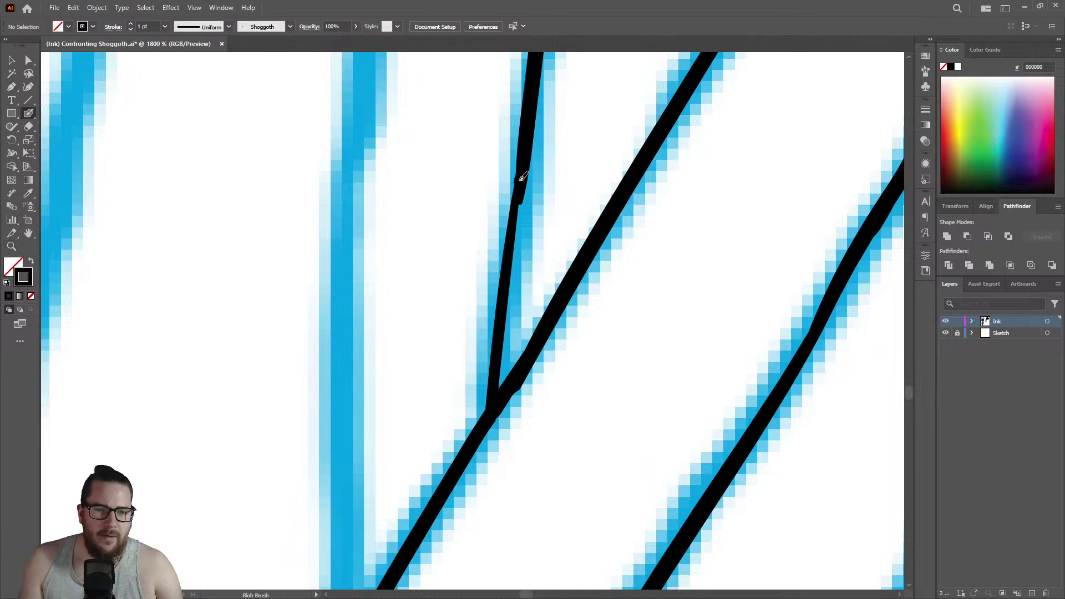
drag(520, 185, 502, 319)
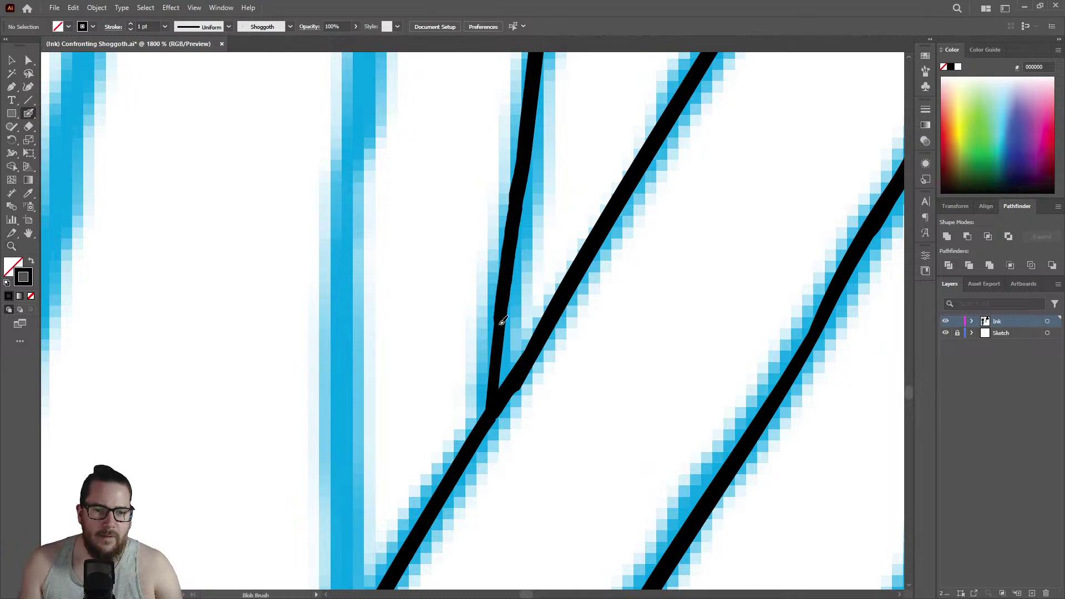
Trim the hooked end below the crossing with the Eraser and extend the right edge down the sketch line.
key(z)
scroll(502, 309, down, 8)
scroll(518, 381, up, 8)
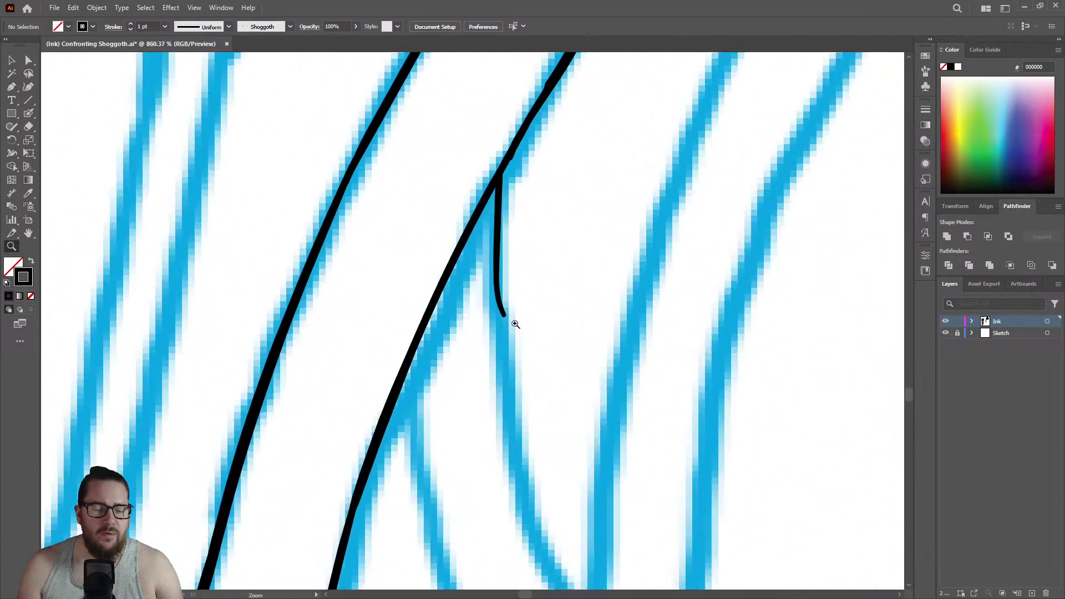
key(shift+e)
drag(519, 271, 514, 324)
key(shift+b)
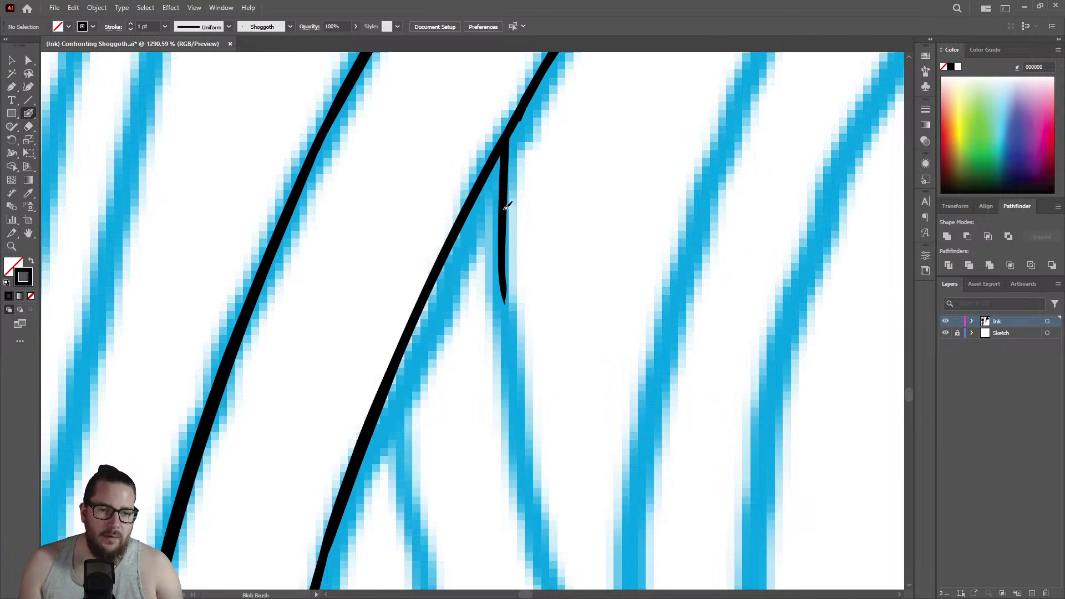
drag(507, 301, 528, 526)
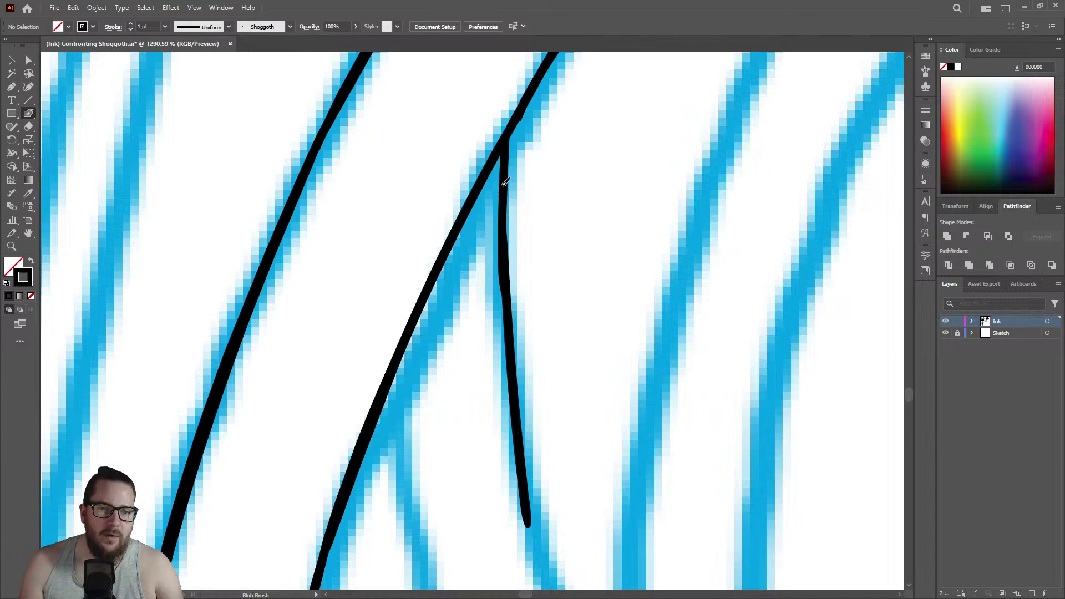
key(z)
alt+click(543, 200)
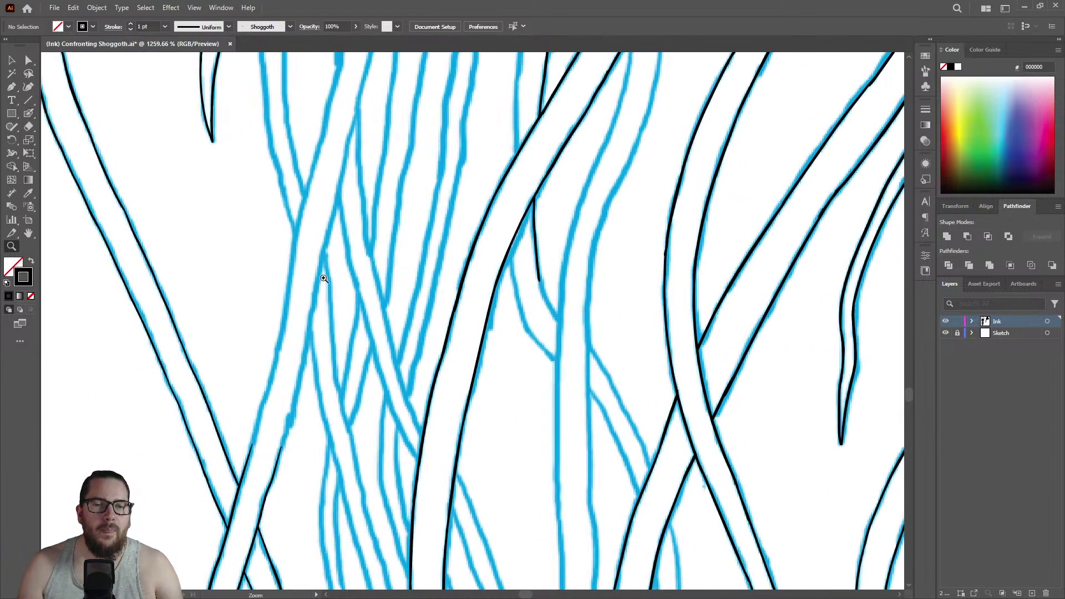
drag(507, 216, 522, 196)
drag(534, 110, 497, 109)
drag(558, 81, 687, 134)
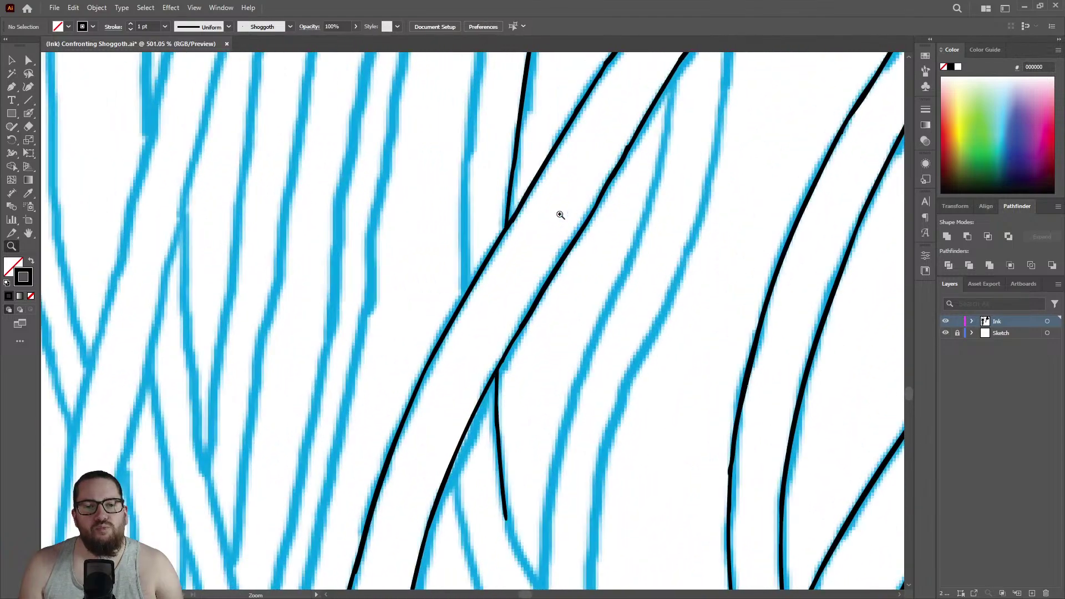
Ink both edges of the vertical middle tentacle where the inked edge passing behind the crossing tentacle runs into it.
drag(548, 228, 523, 150)
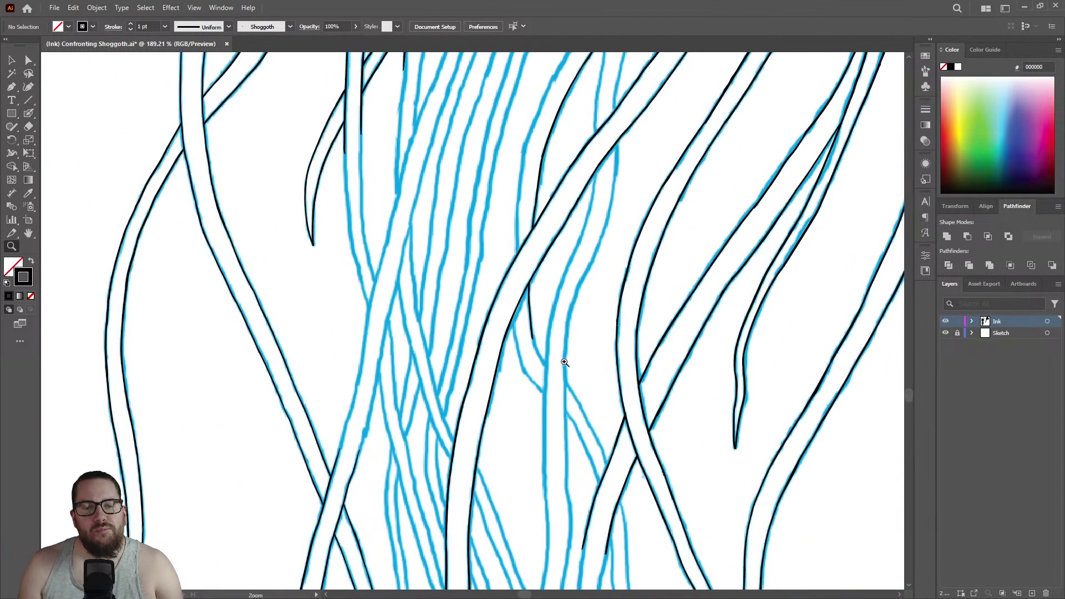
drag(603, 399, 791, 333)
mouse_move(325, 185)
mouse_down()
mouse_move(430, 178)
mouse_move(428, 230)
mouse_move(508, 373)
mouse_up()
key(shift+b)
key(z)
drag(480, 306, 292, 382)
drag(471, 354, 290, 438)
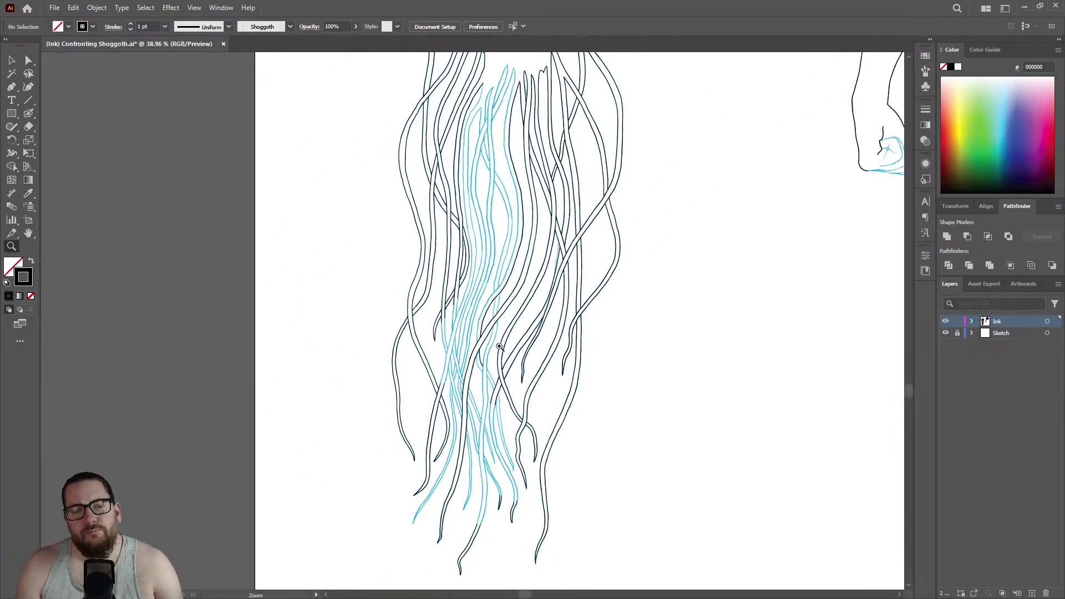
drag(497, 379, 710, 314)
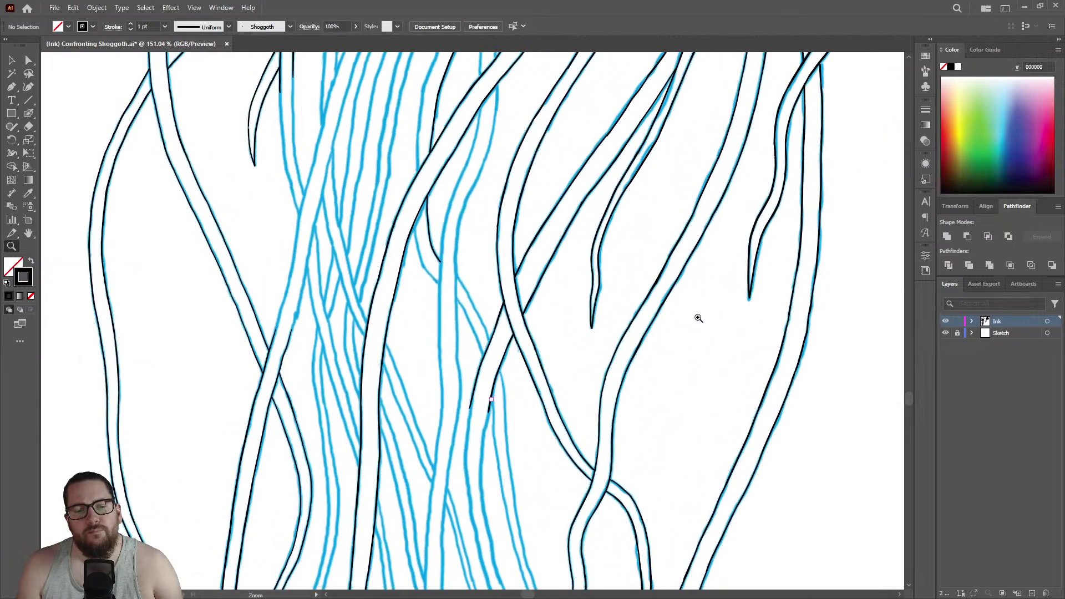
mouse_move(435, 222)
mouse_down()
mouse_move(410, 233)
mouse_move(637, 166)
mouse_move(456, 301)
mouse_move(466, 299)
mouse_up()
key(shift+b)
drag(445, 234, 426, 533)
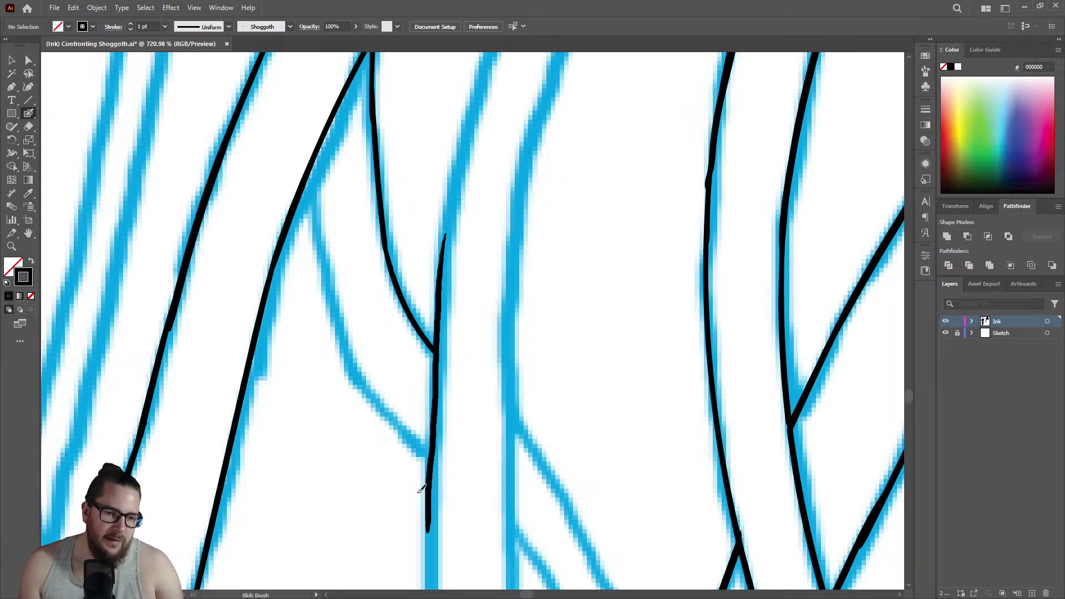
drag(515, 265, 502, 576)
Ink the pointed tip of the blue-sketched tentacle beside the inked ones, both of its sides, and the right edge past its bend.
key(z)
mouse_move(483, 312)
mouse_down()
mouse_move(423, 373)
mouse_move(292, 424)
mouse_move(421, 361)
mouse_move(368, 358)
mouse_up()
drag(533, 273, 382, 249)
drag(567, 330, 752, 148)
scroll(585, 162, up, 8)
key(shift+b)
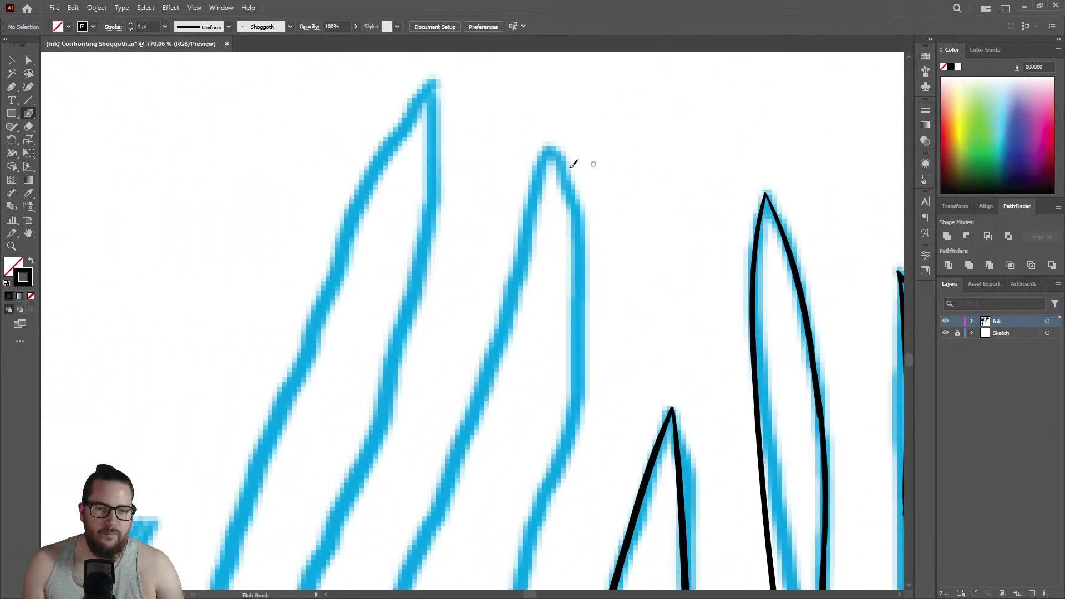
drag(558, 142, 584, 238)
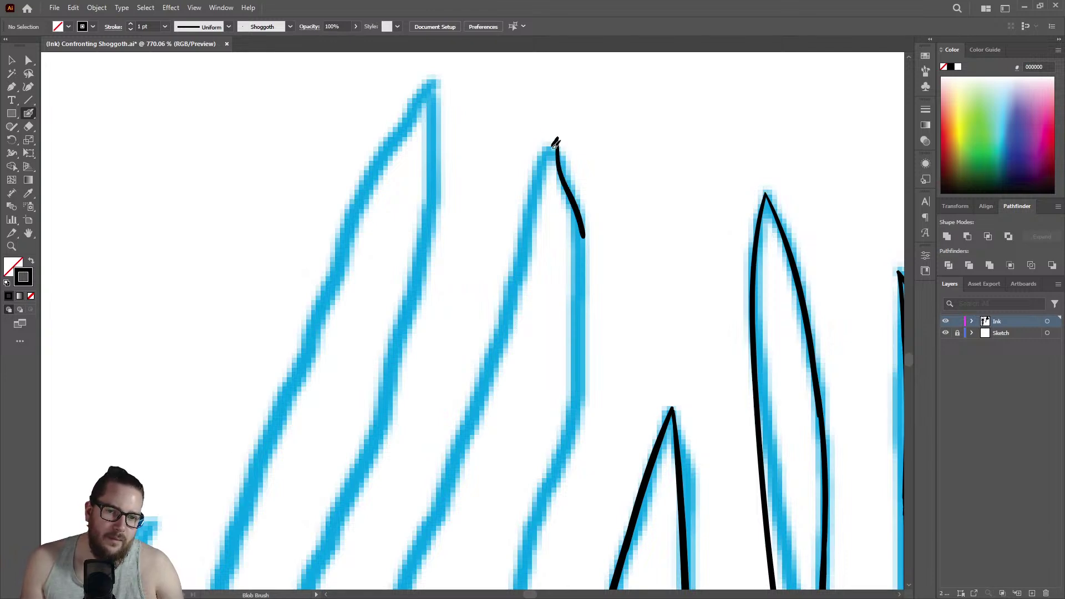
mouse_move(539, 185)
mouse_down()
mouse_move(516, 289)
mouse_move(492, 352)
mouse_up()
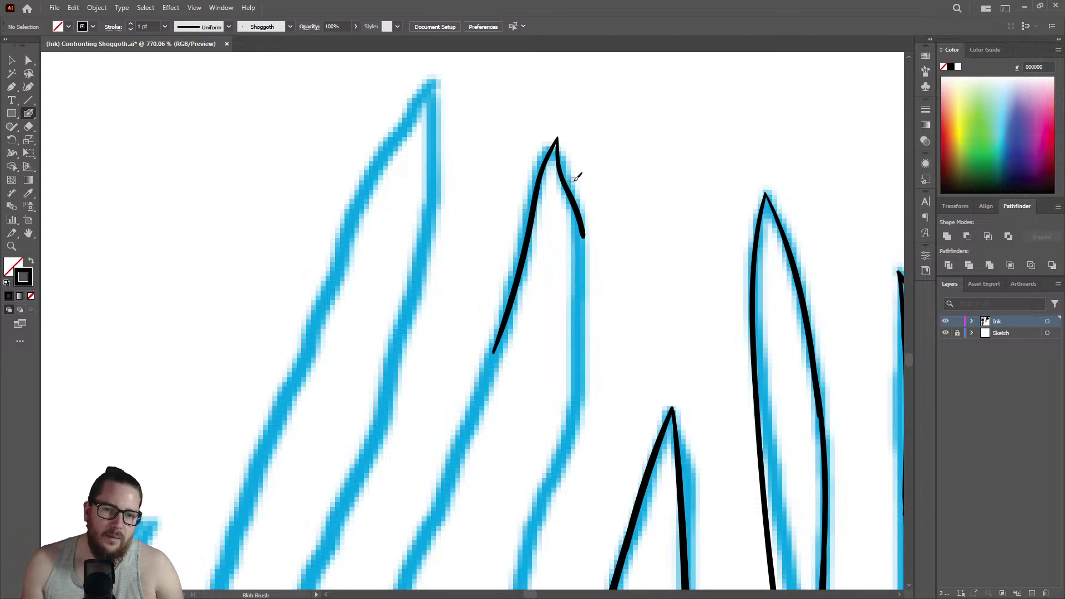
mouse_move(586, 267)
mouse_down()
mouse_move(576, 417)
mouse_move(530, 546)
mouse_up()
Thicken and smooth the join on the right edge just below the tentacle's tip.
key(z)
mouse_move(577, 371)
mouse_down()
mouse_move(418, 335)
mouse_move(620, 298)
mouse_move(629, 235)
mouse_move(614, 235)
mouse_up()
scroll(587, 194, up, 5)
key(shift+b)
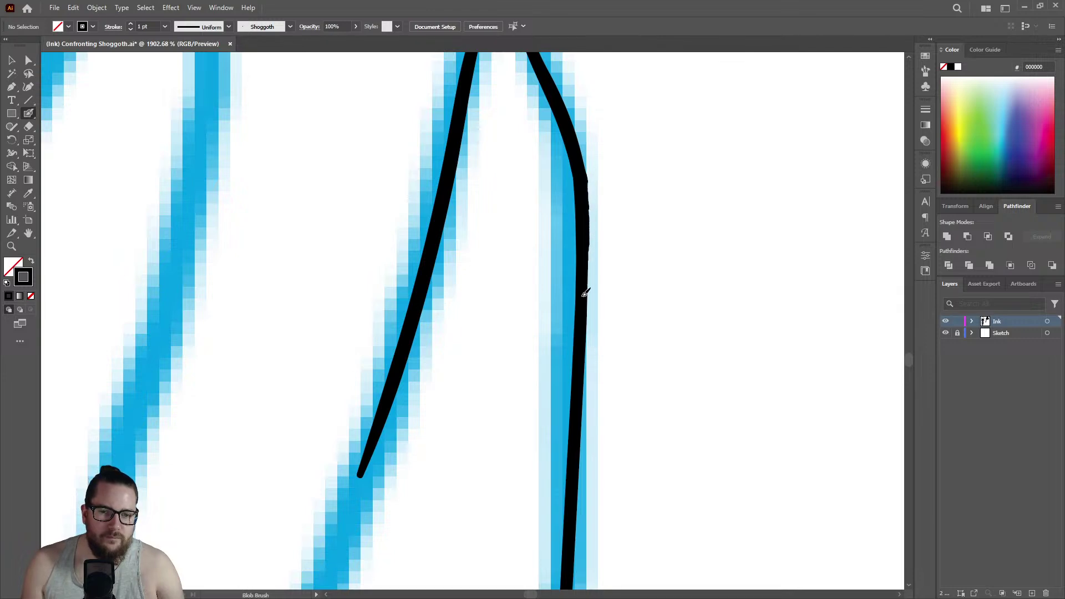
Extend the tentacle's right edge from below its first bend down the slanting sketch line with the Blob Brush.
key(z)
mouse_move(590, 311)
mouse_down()
mouse_move(571, 325)
mouse_move(453, 284)
mouse_up()
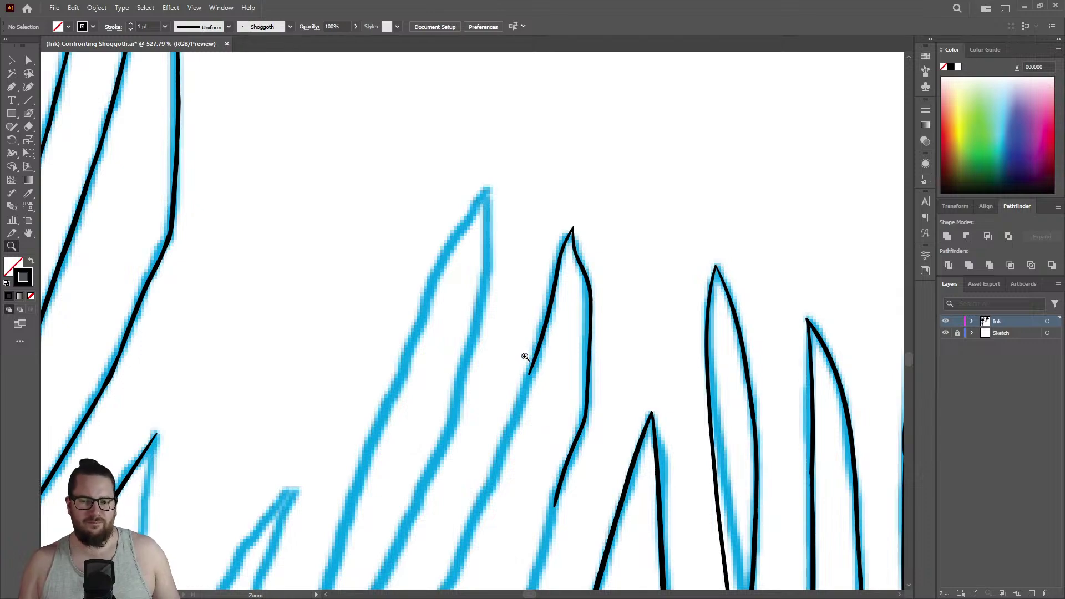
drag(533, 345, 457, 329)
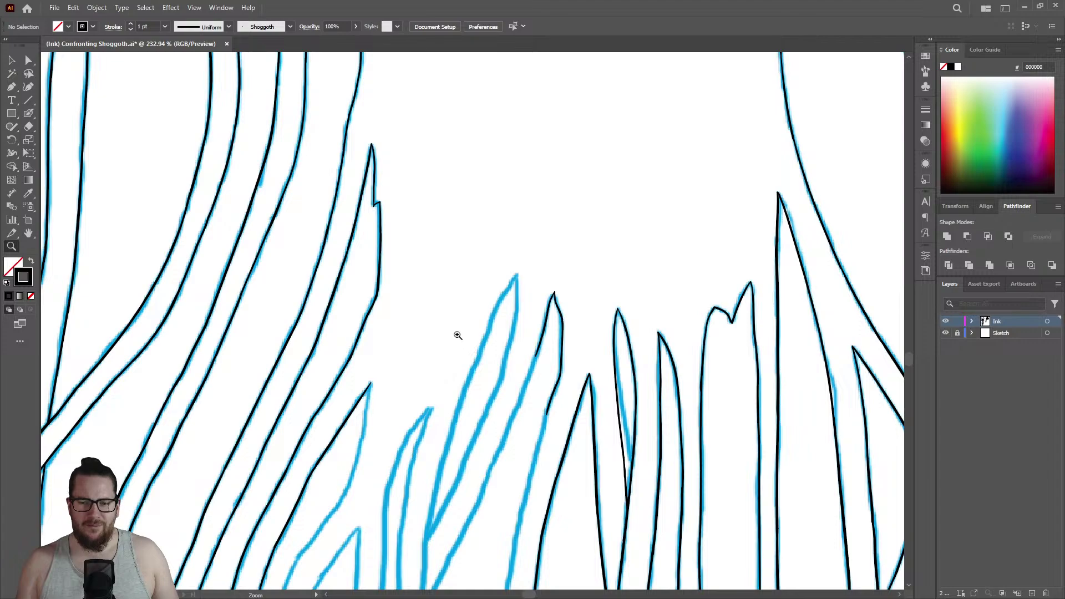
drag(539, 369, 453, 401)
drag(535, 455, 785, 340)
drag(630, 285, 589, 271)
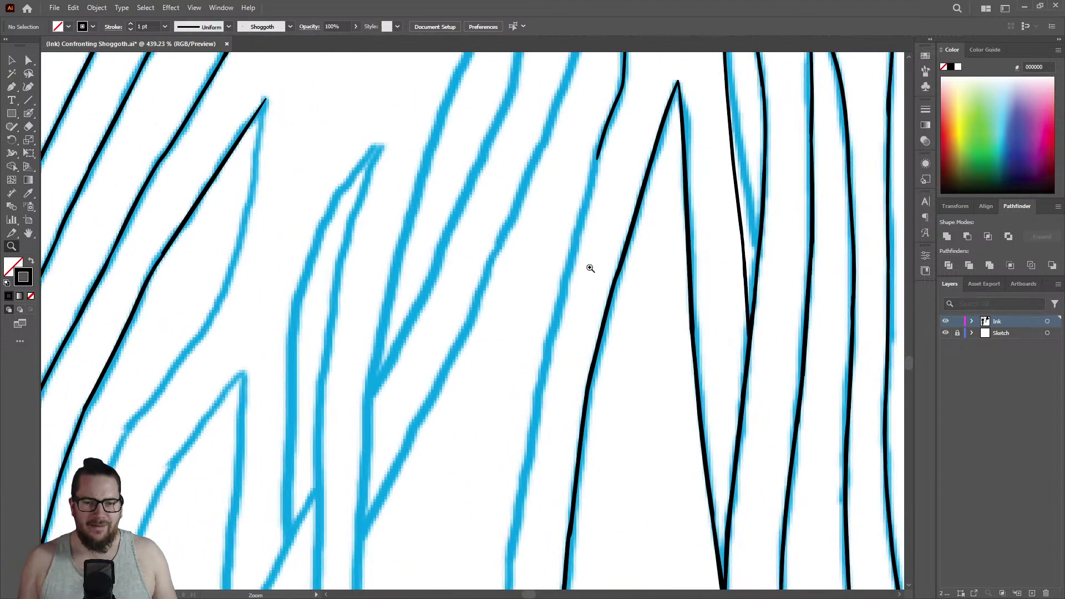
key(shift+b)
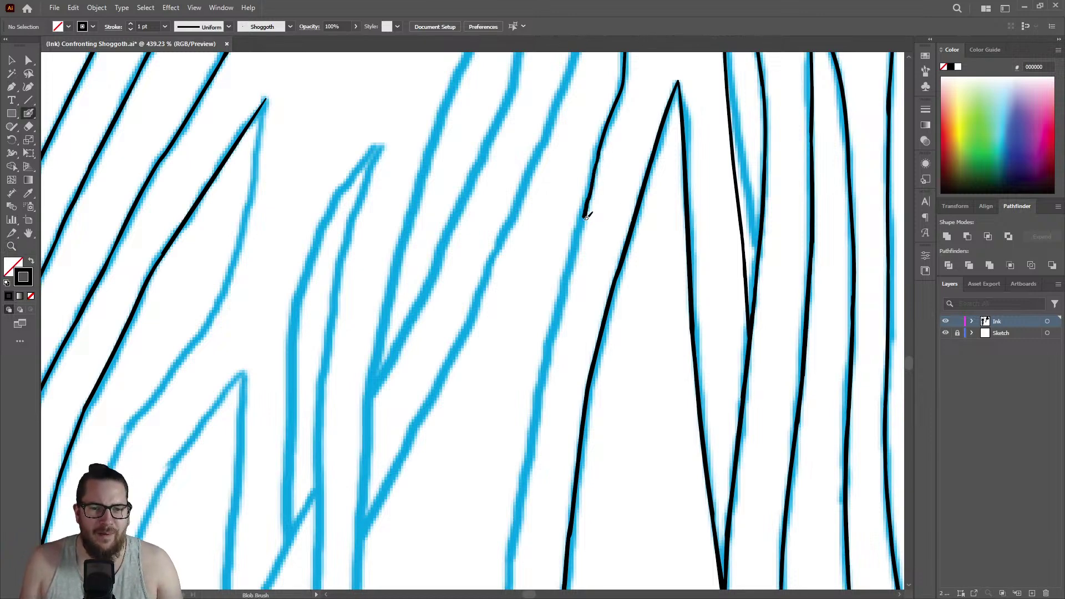
drag(574, 264, 538, 387)
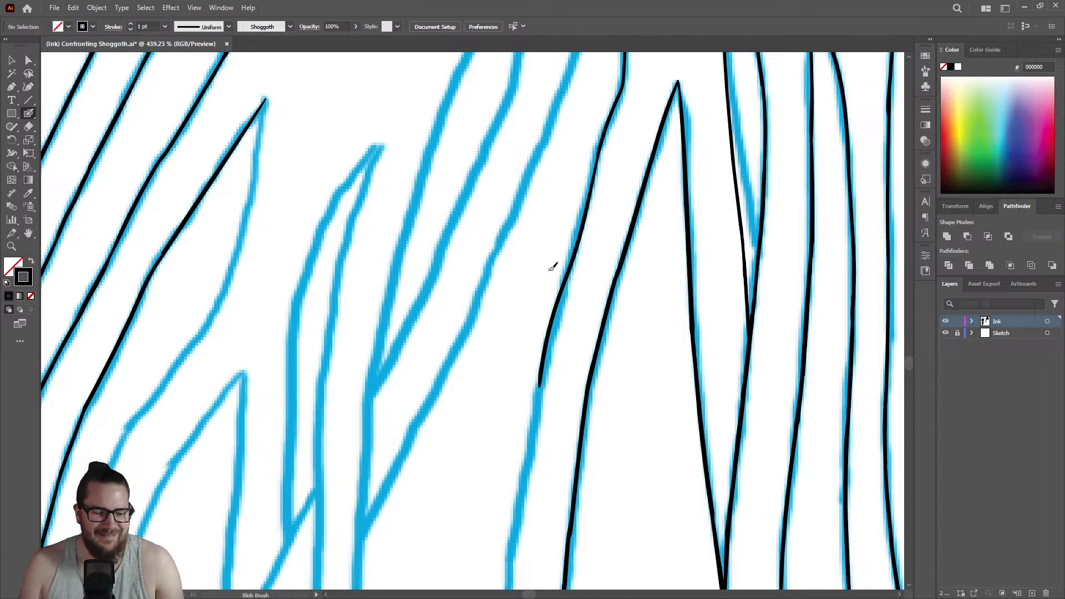
Erase the wobbly stretch of the right edge and redraw it as one smooth line reaching further down the sketch.
key(z)
scroll(566, 233, down, 3)
scroll(589, 203, up, 5)
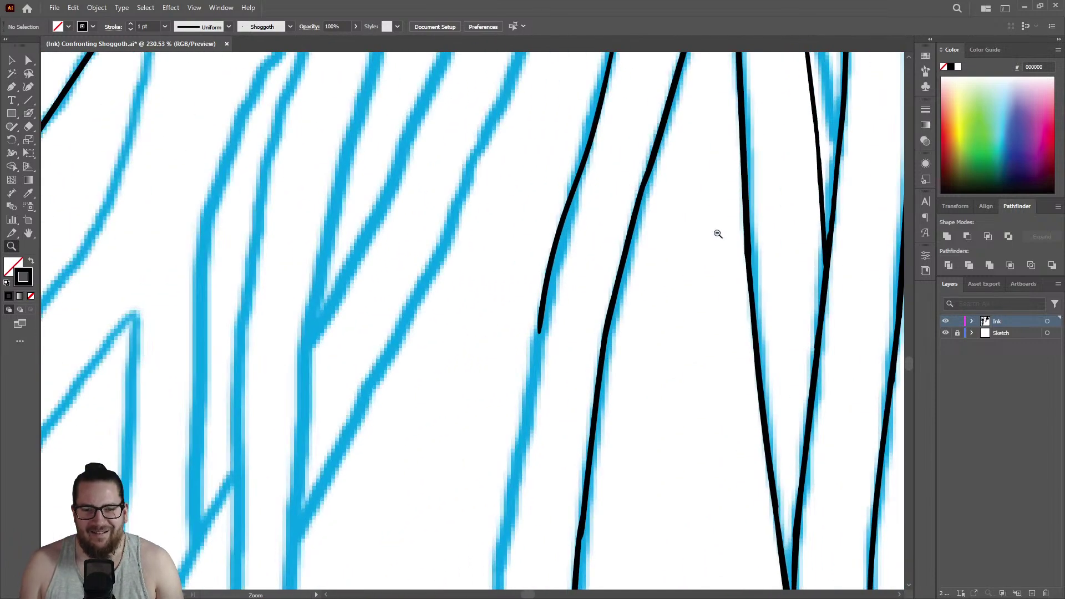
scroll(589, 203, up, 2)
key(shift+e)
mouse_move(546, 230)
mouse_down()
mouse_move(556, 189)
mouse_move(530, 306)
mouse_move(567, 180)
mouse_move(530, 314)
mouse_move(571, 167)
mouse_up()
key(shift+b)
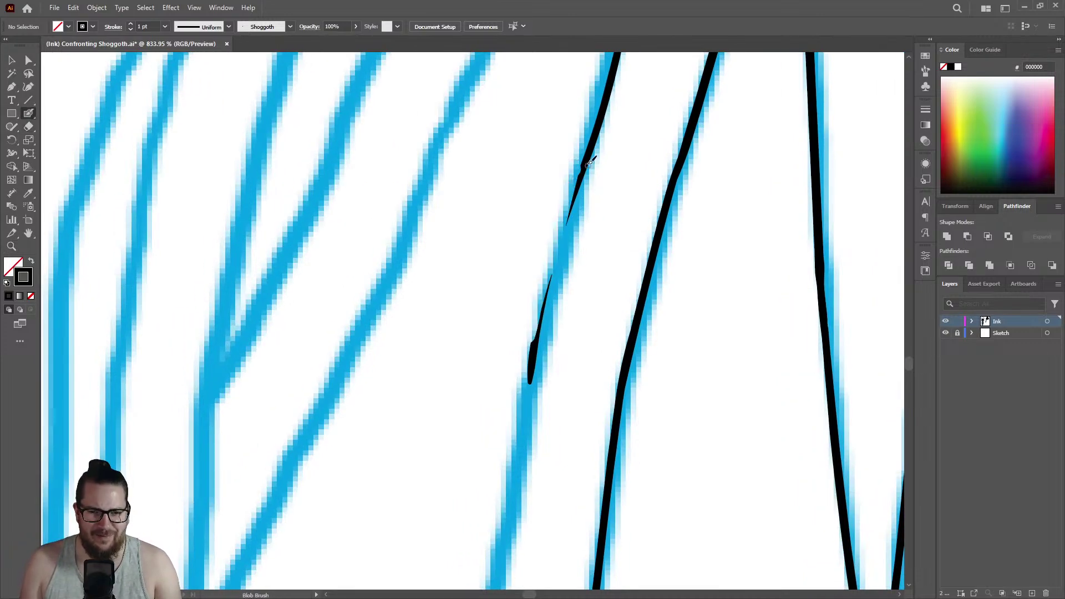
drag(573, 205, 511, 452)
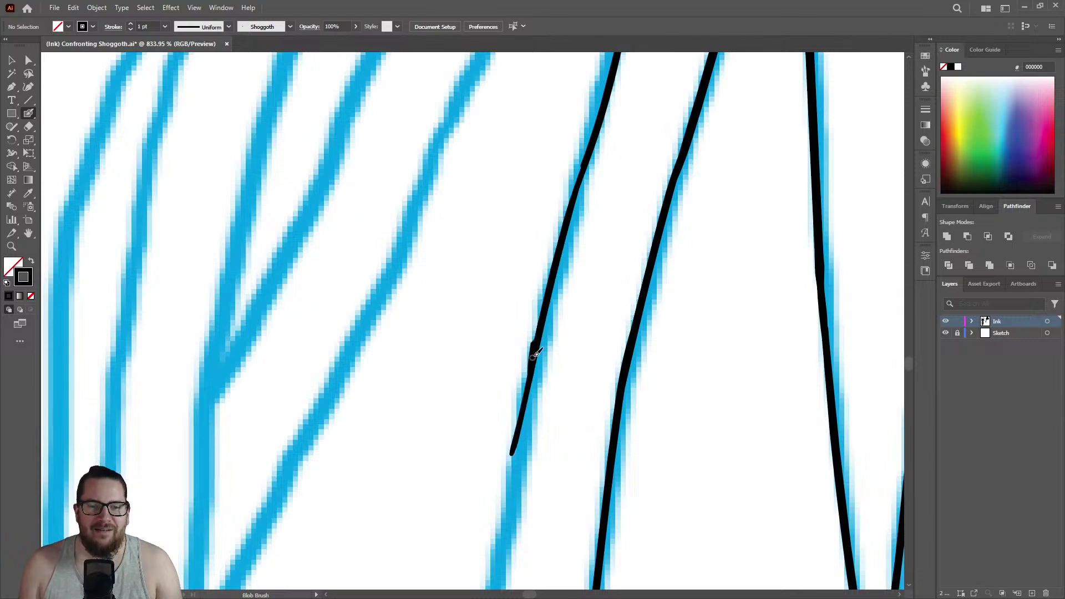
Thin the uneven upper stretch of the right edge with the Eraser and redraw it at an even thickness.
key(z)
drag(532, 352, 458, 347)
drag(579, 214, 742, 190)
key(shift+e)
drag(627, 114, 545, 405)
key(shift+b)
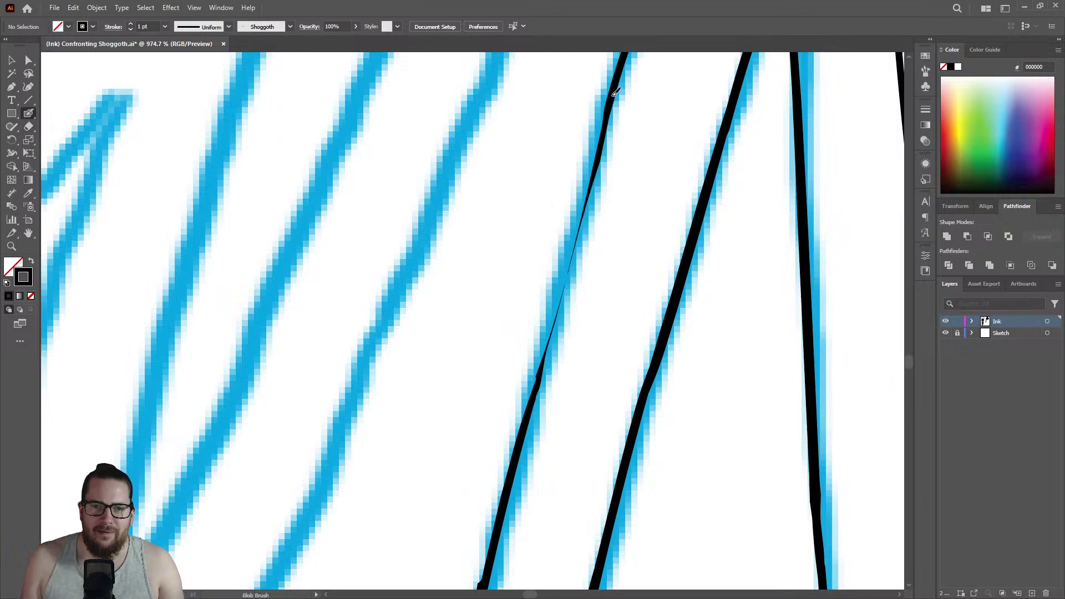
drag(600, 138, 542, 372)
Clean up the lower end of the right edge and extend it down to where the sketch line turns vertical.
key(z)
drag(578, 292, 471, 323)
mouse_move(547, 286)
mouse_down()
mouse_move(564, 416)
mouse_move(763, 326)
mouse_up()
click(494, 244)
key(shift+e)
mouse_move(505, 270)
mouse_down()
mouse_move(503, 202)
mouse_move(462, 527)
mouse_up()
key(shift+b)
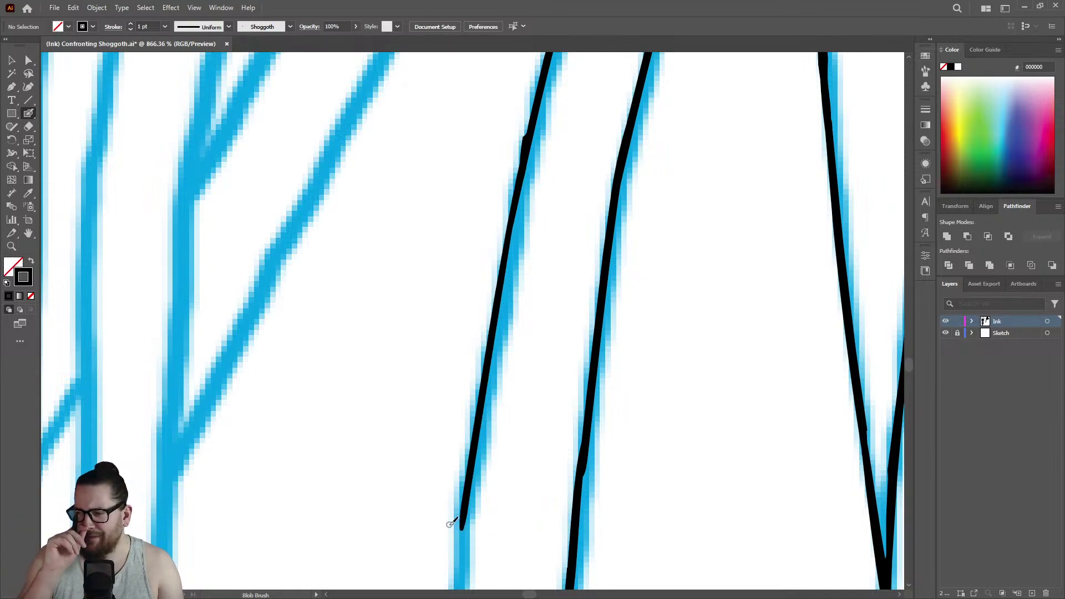
Continue the right edge down the vertical stretch and into the curve that swings toward the lower right.
key(z)
drag(465, 304, 293, 253)
mouse_move(455, 410)
mouse_down()
mouse_move(502, 399)
mouse_move(630, 316)
mouse_up()
key(shift+b)
drag(522, 258, 511, 395)
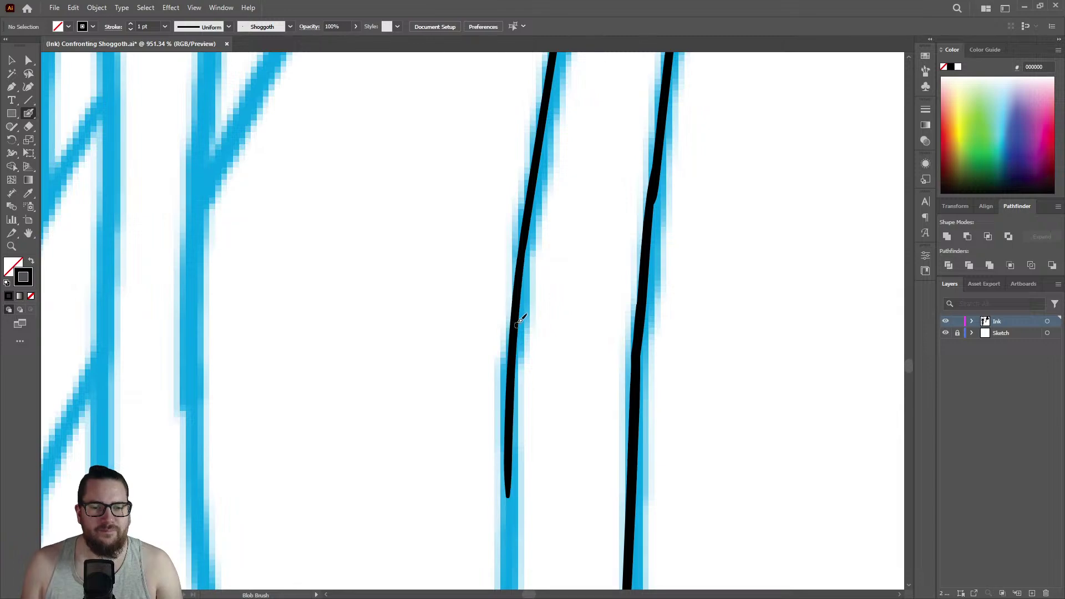
key(z)
drag(518, 297, 399, 379)
drag(546, 424, 732, 347)
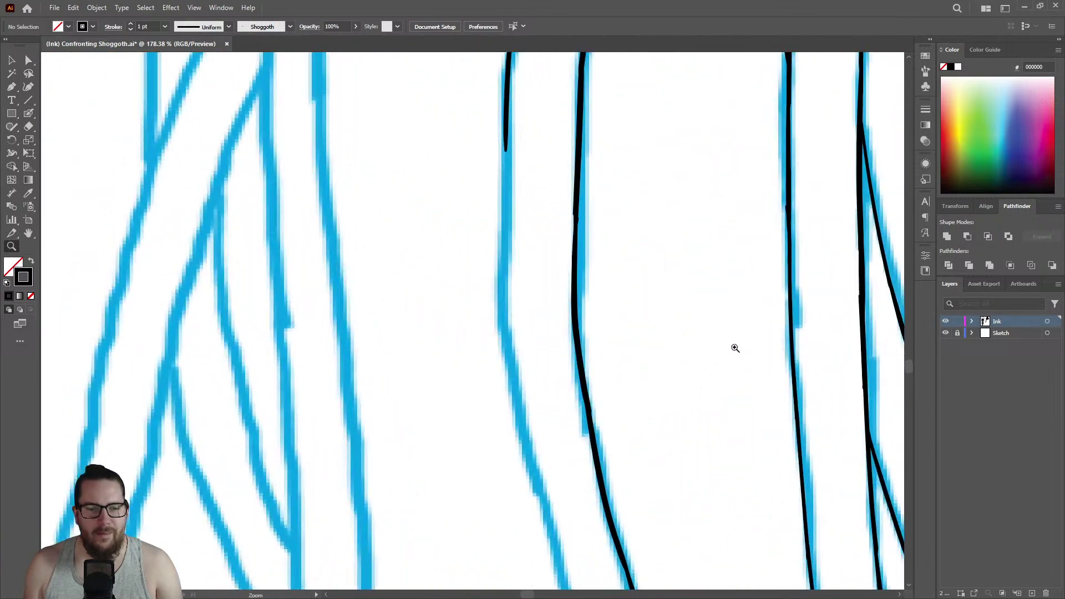
key(shift+b)
mouse_move(507, 157)
mouse_down()
mouse_move(507, 301)
mouse_move(525, 451)
mouse_up()
Ink the right edge along the stretch slanting to the lower right, parallel to the neighbouring inked tentacle.
key(z)
mouse_move(556, 309)
mouse_down()
mouse_move(417, 321)
mouse_move(649, 392)
mouse_move(649, 361)
mouse_up()
key(shift+b)
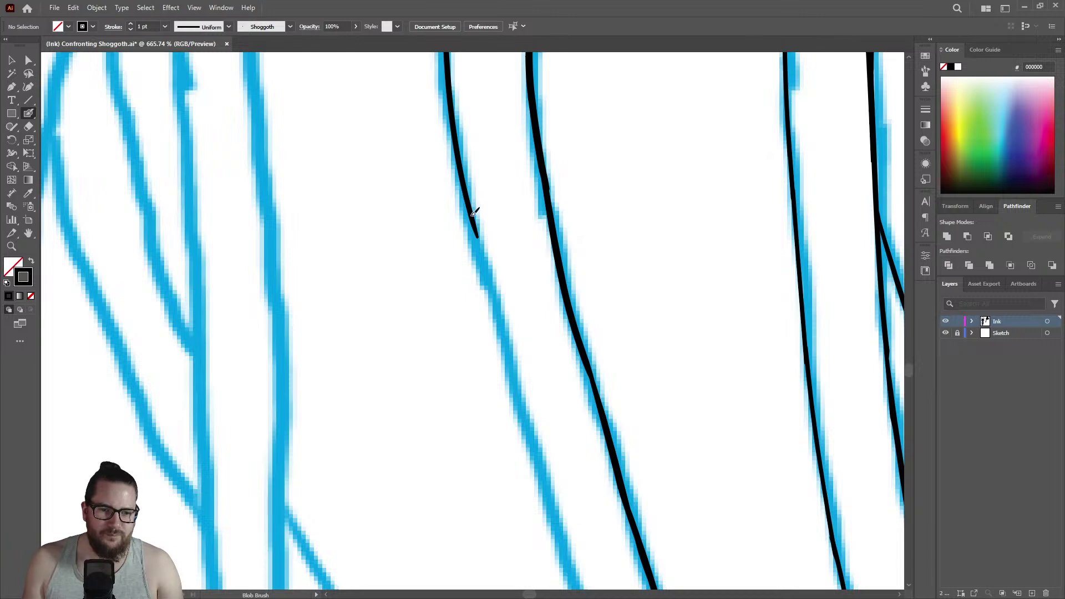
drag(478, 236, 556, 528)
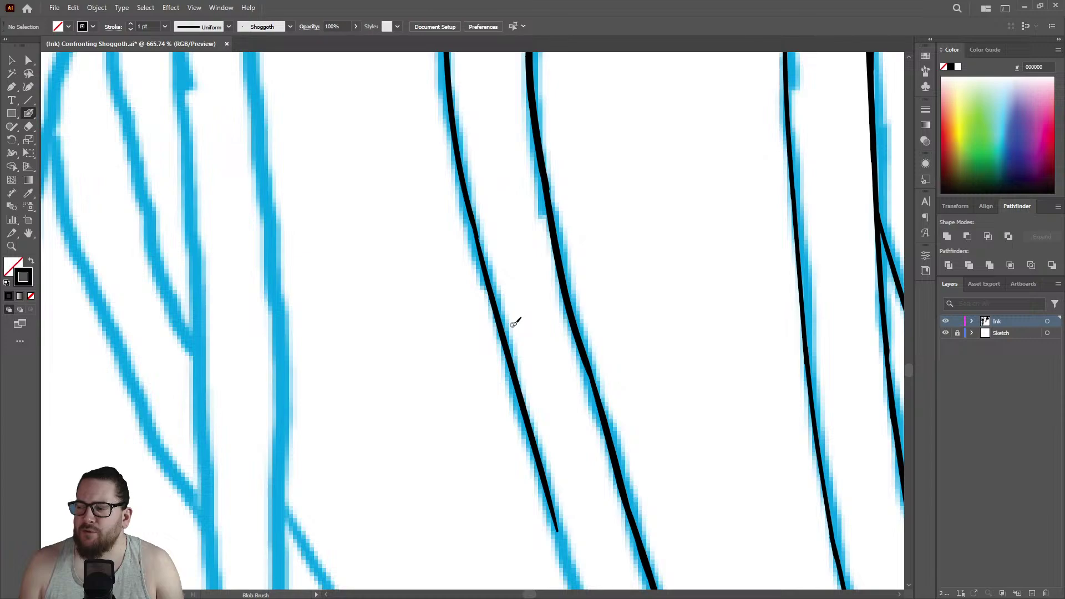
key(z)
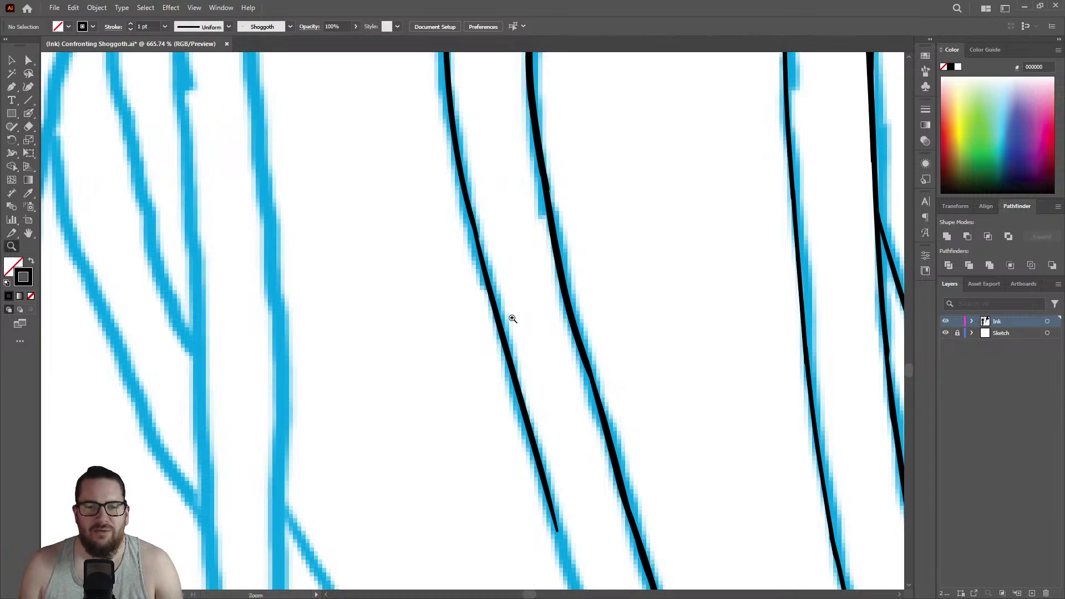
scroll(508, 316, down, 5)
scroll(496, 379, up, 5)
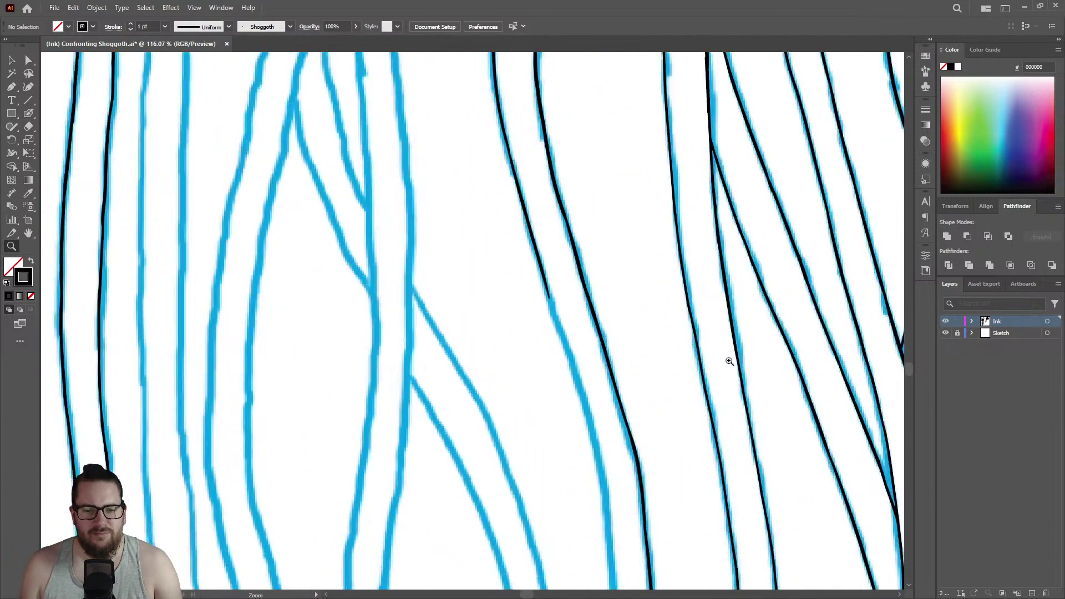
key(shift+b)
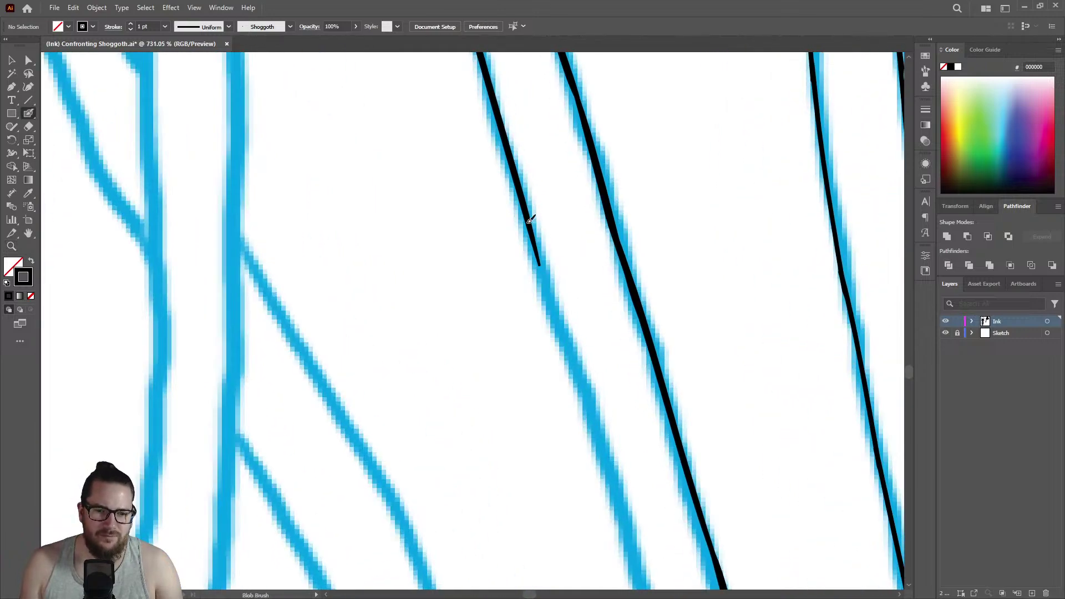
drag(541, 259, 610, 465)
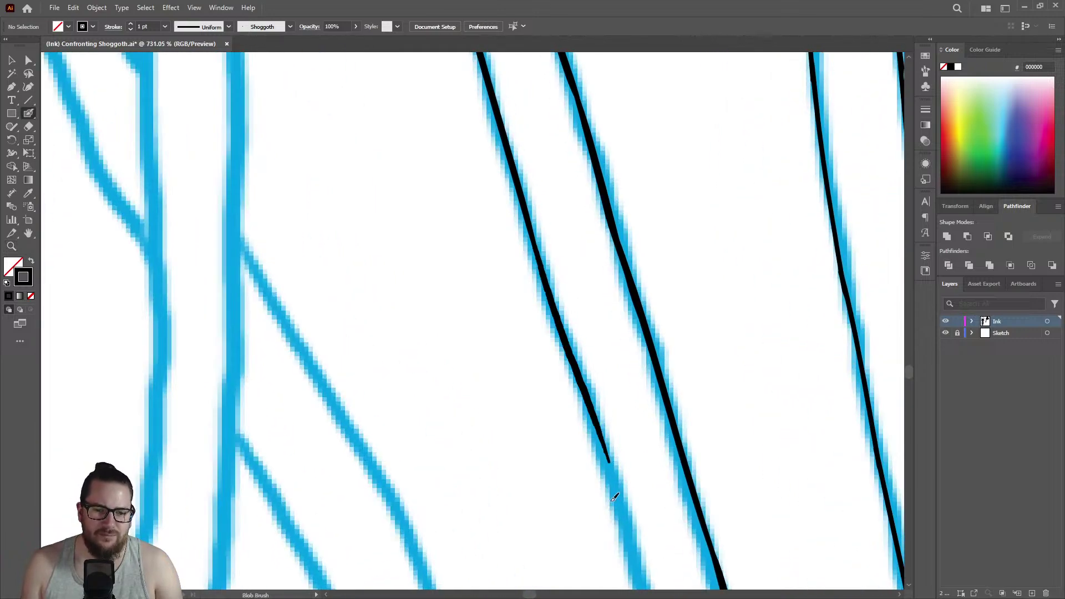
Carry the right edge around the bend where the slanting sketch line straightens into a vertical one.
key(z)
scroll(507, 290, down, 5)
scroll(599, 442, up, 5)
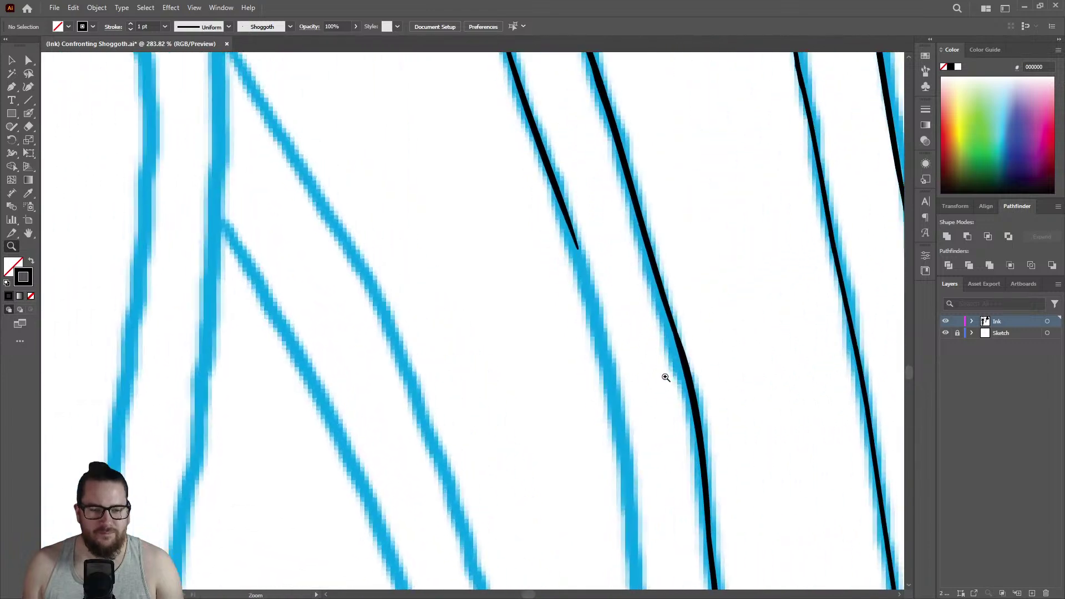
mouse_move(577, 238)
mouse_down()
mouse_move(617, 390)
mouse_move(634, 537)
mouse_up()
key(z)
scroll(601, 285, down, 6)
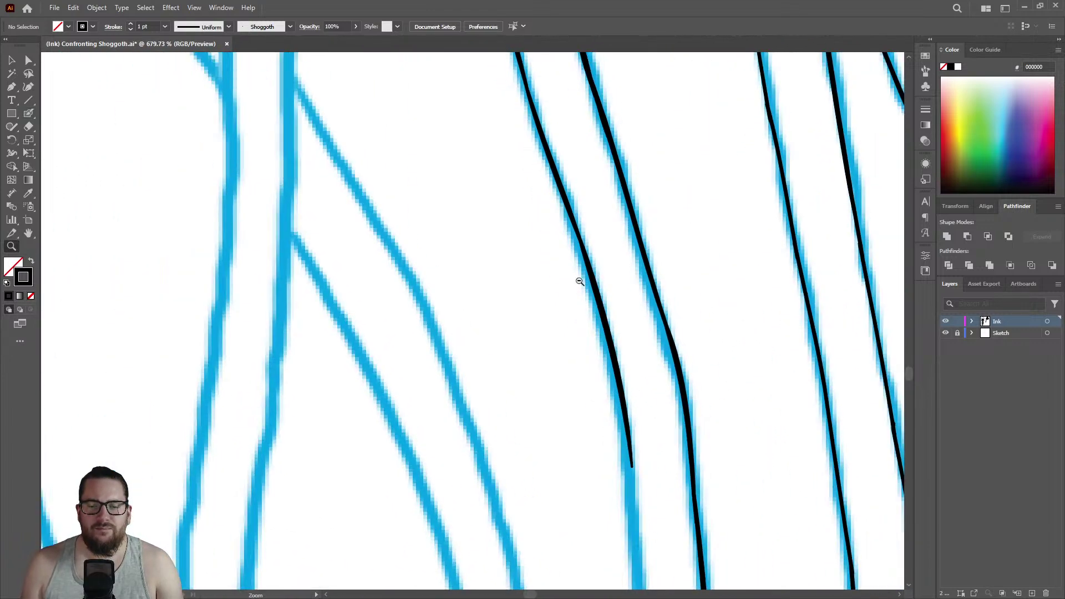
scroll(622, 396, up, 1)
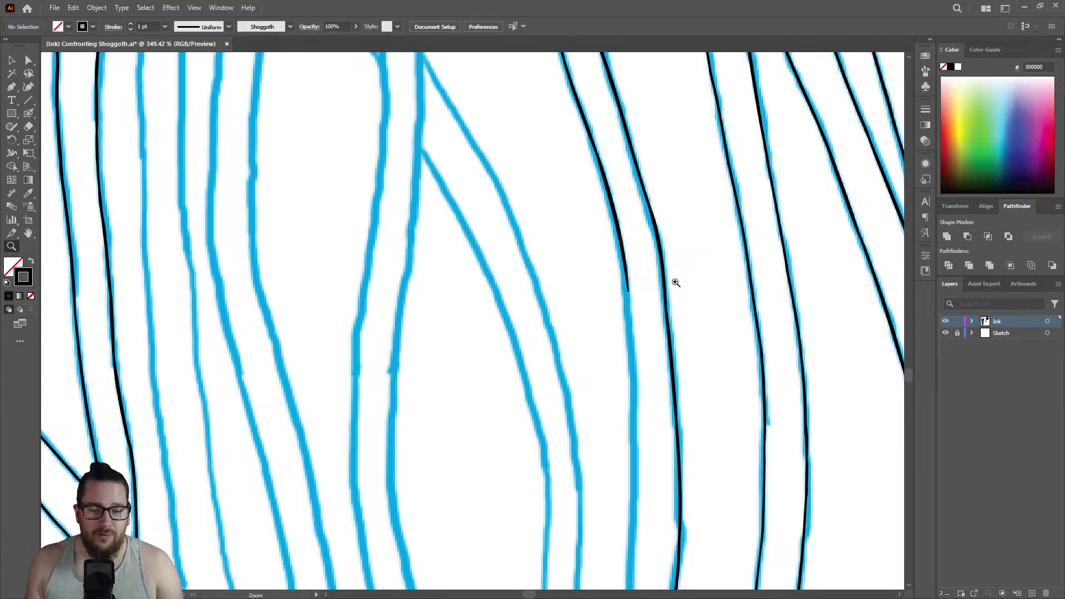
scroll(674, 297, up, 2)
key(shift+b)
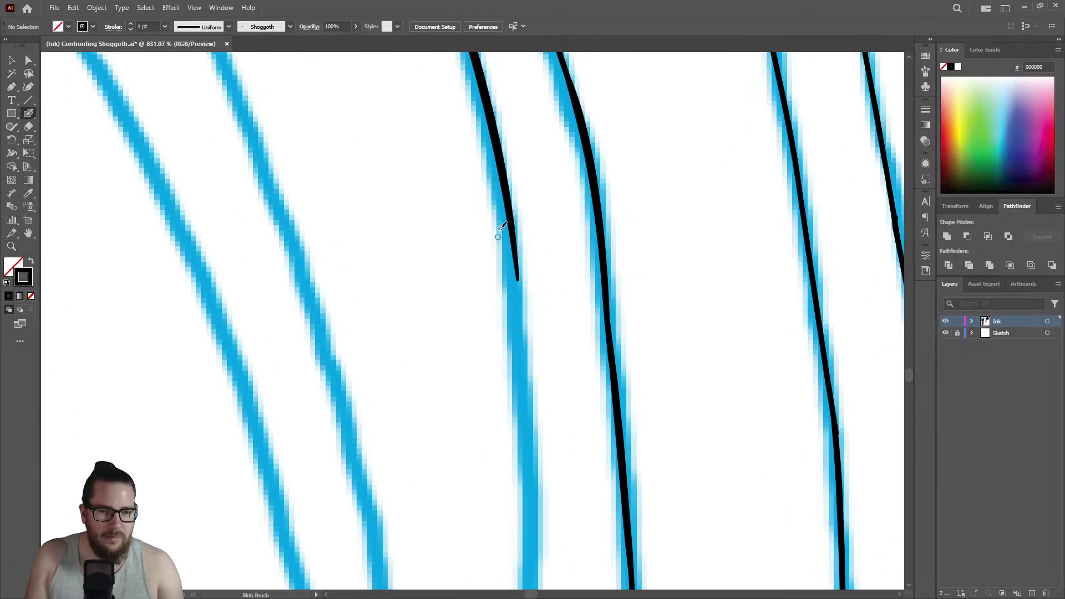
drag(511, 225, 533, 528)
Extend the right edge down the nearly vertical stretch below the bend, undoing and redrawing the first stroke.
key(z)
drag(571, 309, 368, 338)
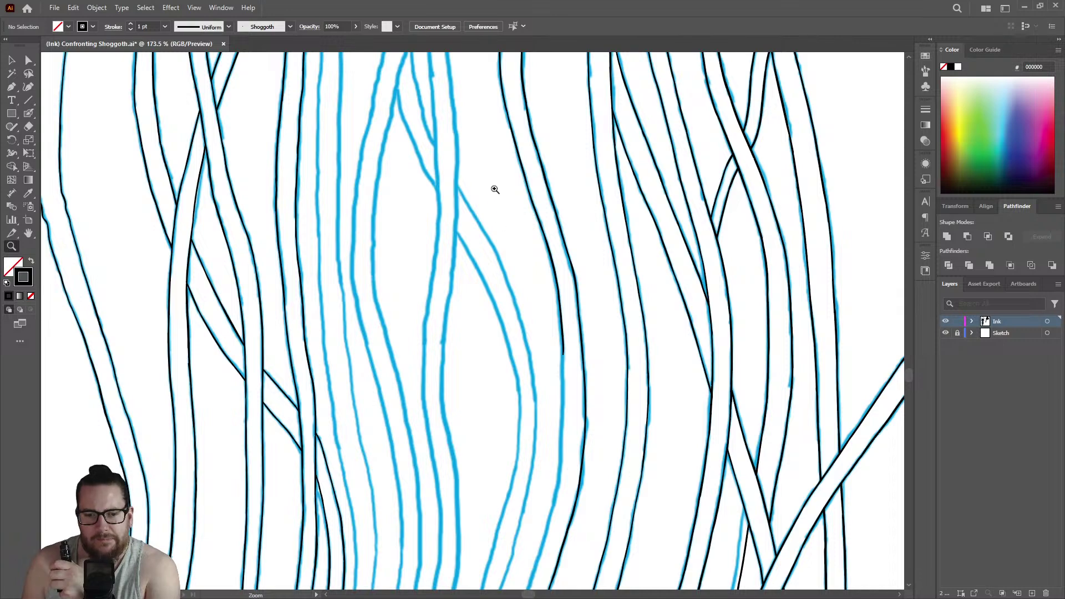
drag(575, 417, 711, 352)
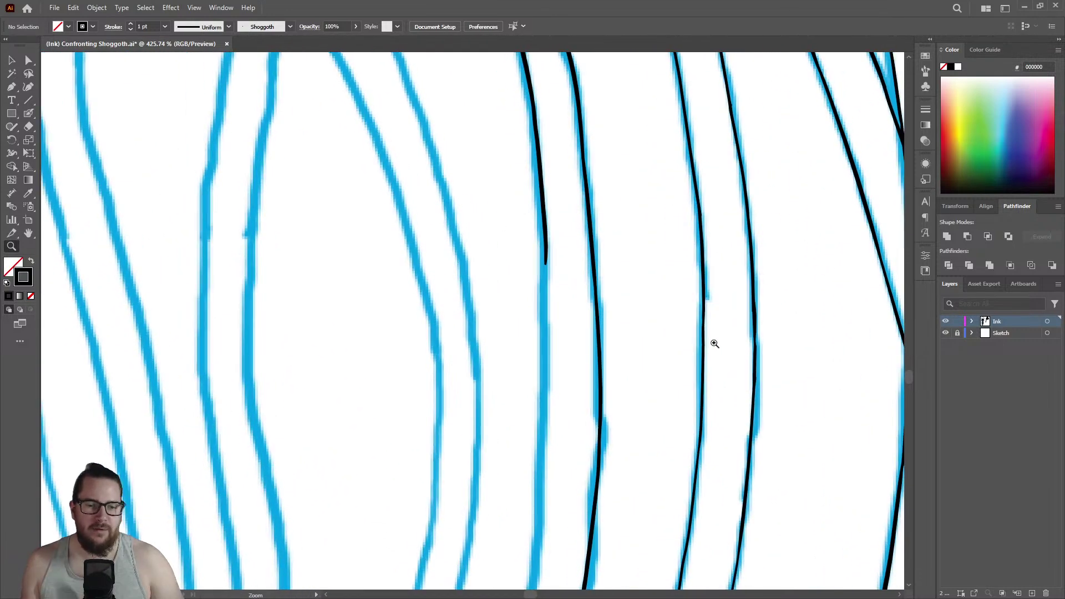
mouse_move(539, 323)
mouse_down()
mouse_move(590, 321)
mouse_move(572, 268)
mouse_up()
key(shift+b)
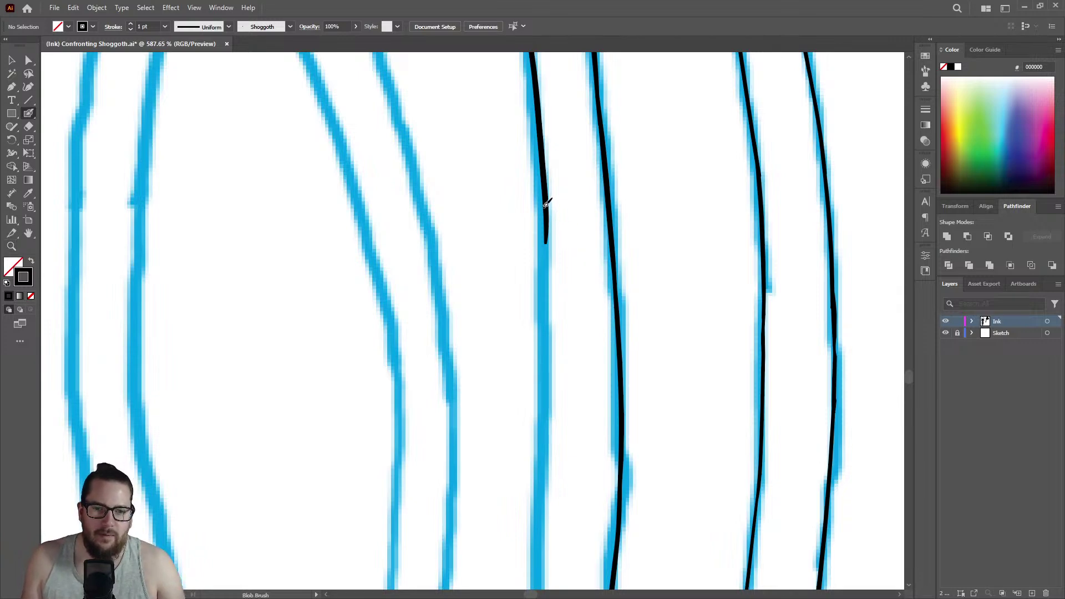
drag(546, 231, 549, 314)
key(ctrl+z)
mouse_move(547, 203)
mouse_down()
mouse_move(549, 489)
mouse_move(546, 549)
mouse_up()
Ink the right edge around the next bend, where the sketch line turns toward the lower left.
key(z)
drag(602, 314, 537, 377)
drag(588, 458, 809, 323)
key(shift+b)
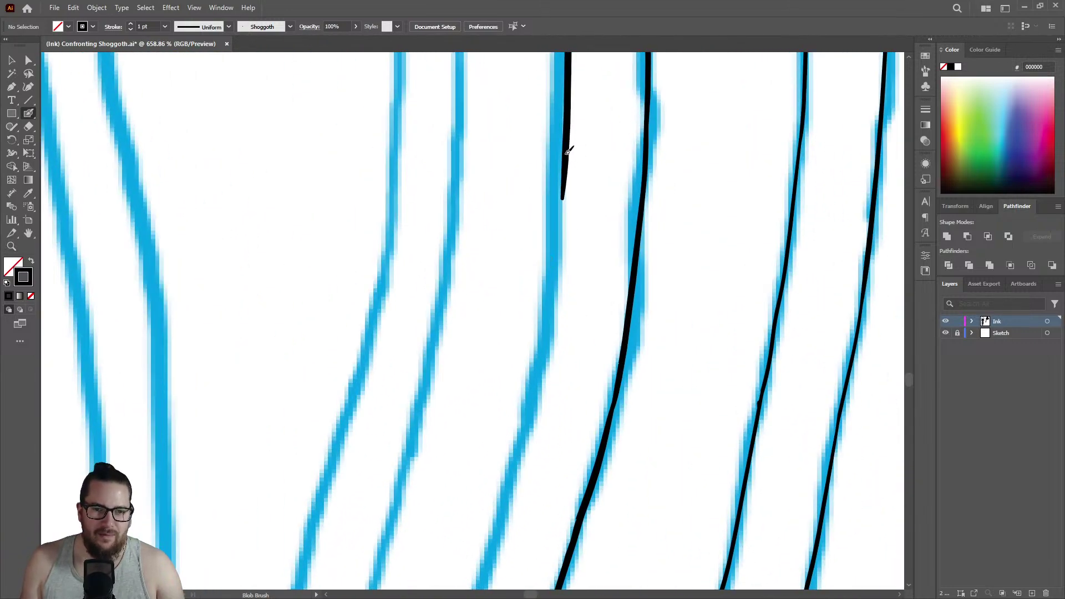
drag(564, 197, 516, 488)
Ink the tentacle's left edge around the bend and down the lower-left slant with the Blob Brush, trimming the stroke with the Eraser.
key(z)
drag(620, 287, 534, 361)
drag(595, 400, 694, 338)
key(shift+b)
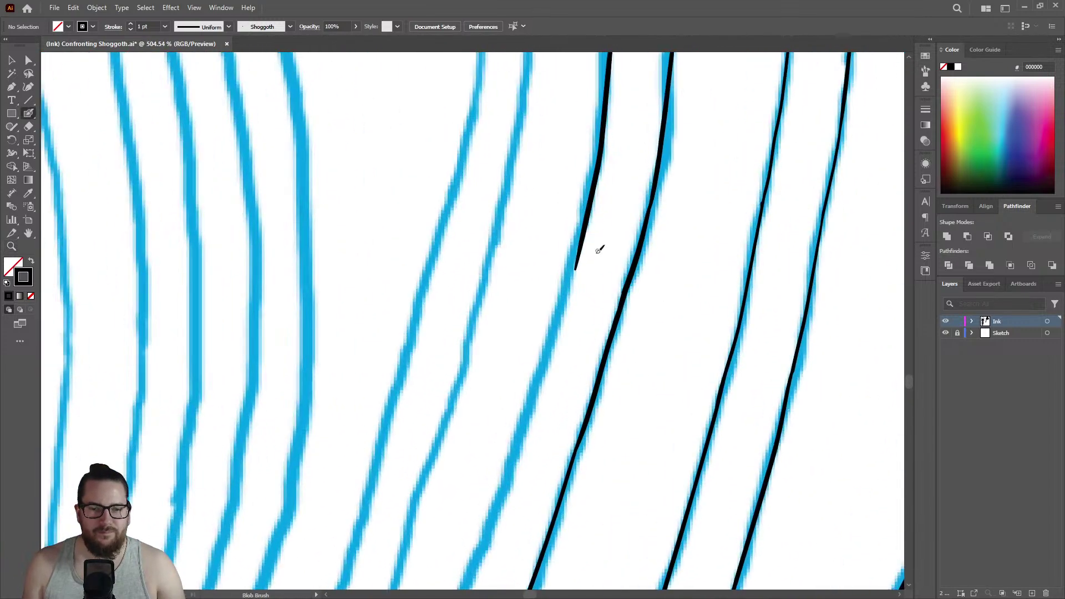
drag(577, 257, 499, 489)
key(shift+e)
mouse_move(530, 406)
mouse_down()
mouse_move(494, 484)
mouse_move(511, 435)
mouse_move(522, 444)
mouse_up()
Extend the left edge along the slanting sketch line to just above where the narrow blue tentacle's line joins it.
key(z)
mouse_move(582, 369)
mouse_down()
mouse_move(493, 447)
mouse_move(675, 414)
mouse_move(653, 303)
mouse_move(595, 237)
mouse_move(512, 460)
mouse_up()
key(shift+b)
key(z)
mouse_move(569, 324)
mouse_down()
mouse_move(535, 340)
mouse_move(523, 368)
mouse_move(642, 385)
mouse_up()
key(shift+e)
mouse_move(571, 388)
mouse_down()
mouse_move(582, 387)
mouse_move(594, 338)
mouse_move(537, 375)
mouse_move(751, 376)
mouse_up()
key(z)
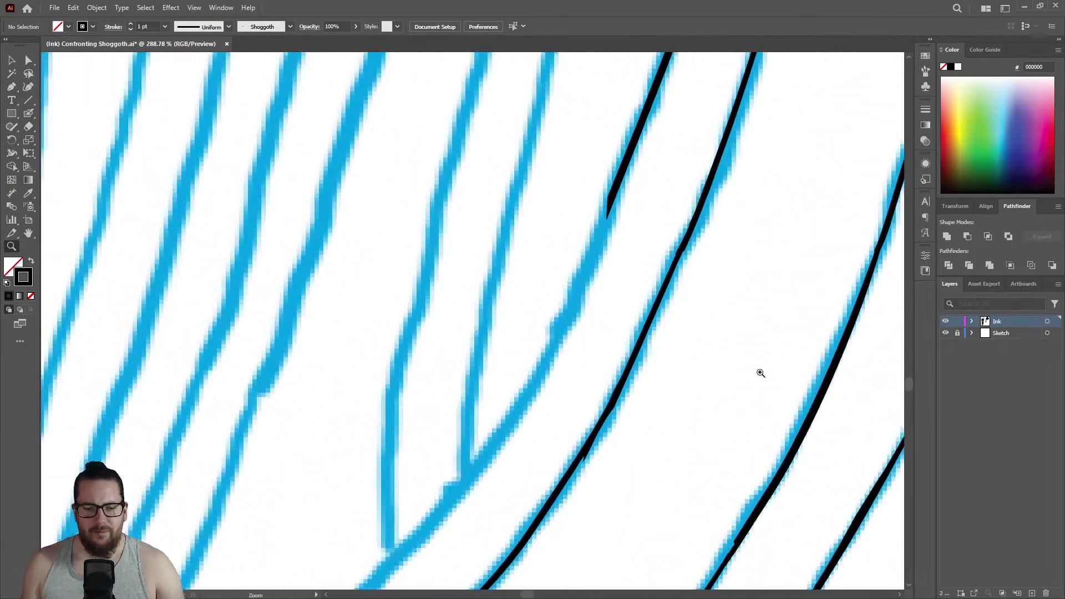
key(shift+b)
mouse_move(621, 171)
mouse_down()
mouse_move(555, 345)
mouse_move(504, 427)
mouse_up()
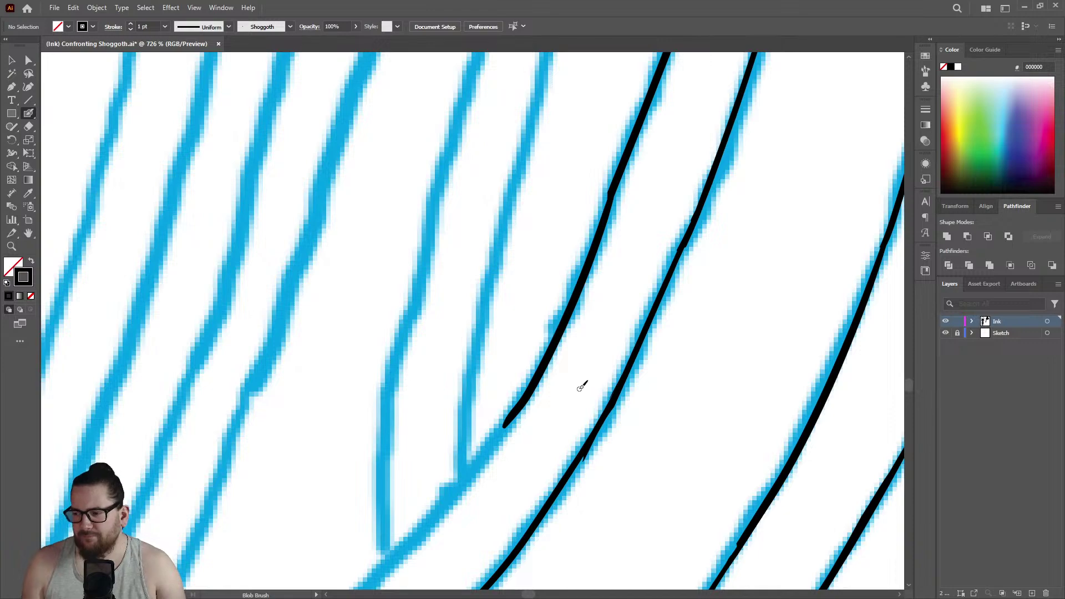
Thicken the left edge just below the visible seam between its two strokes on the slanting stretch.
key(z)
alt+click(594, 343)
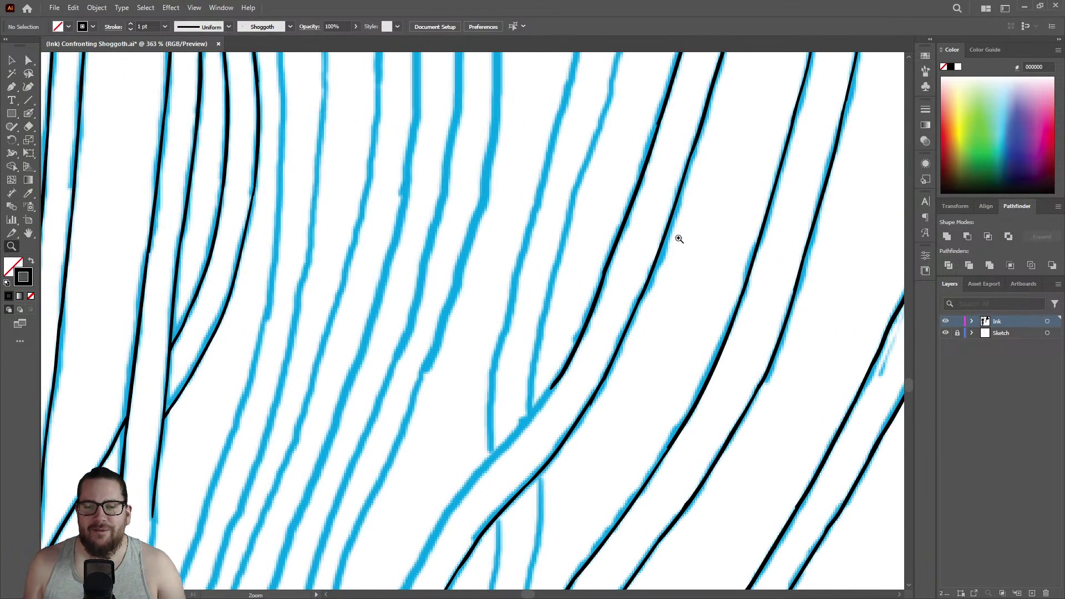
drag(718, 138, 782, 150)
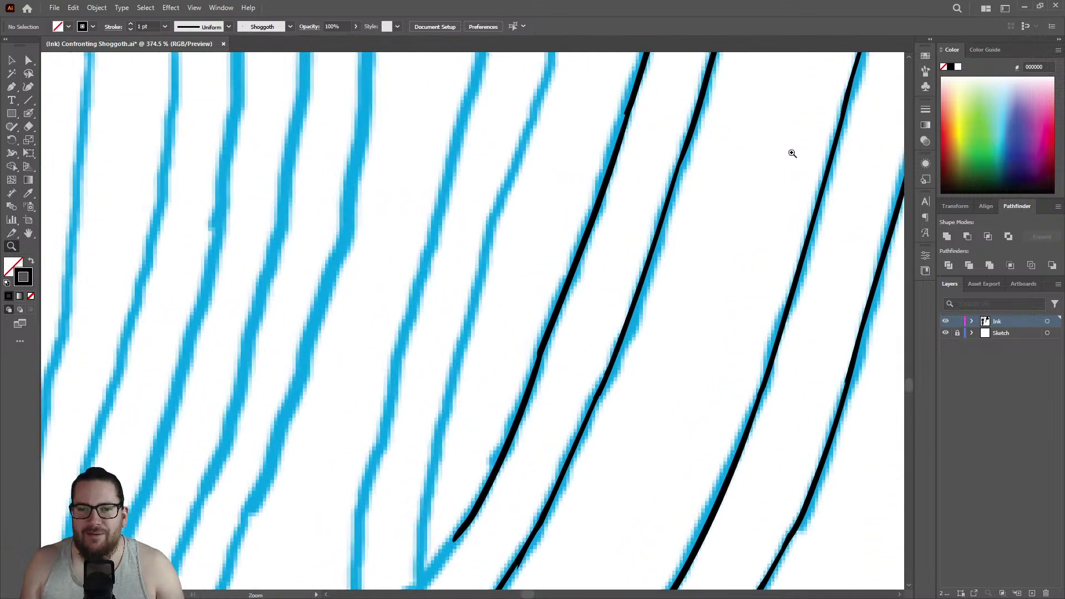
drag(611, 91, 742, 108)
key(shift+b)
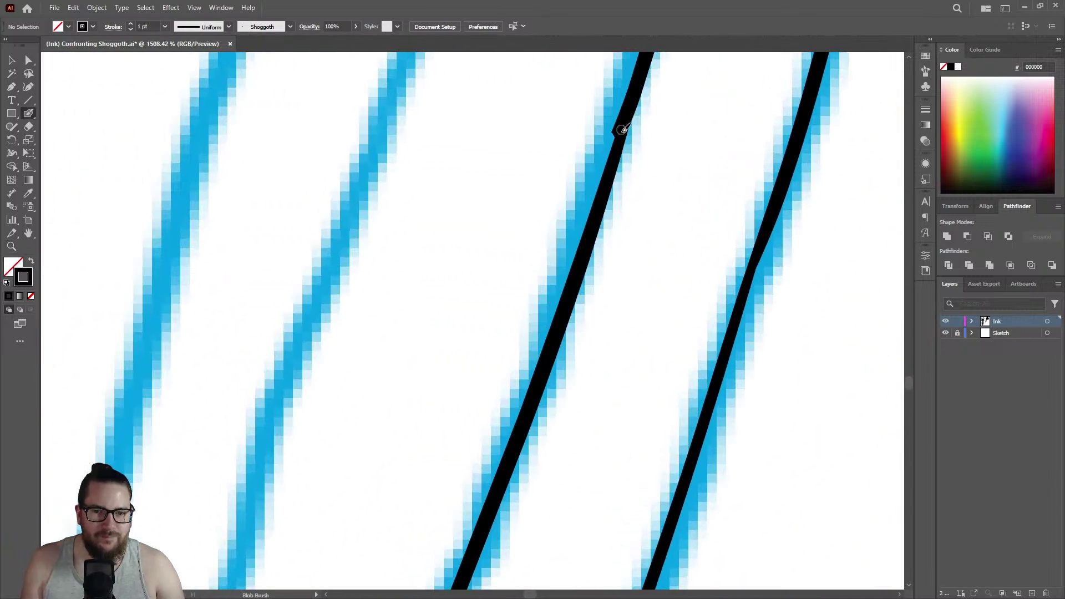
drag(617, 140, 579, 269)
Thicken the thin stretch of the right edge opposite the seam, undoing and redrawing the first stroke.
mouse_move(790, 189)
mouse_down()
mouse_move(753, 249)
mouse_move(705, 429)
mouse_up()
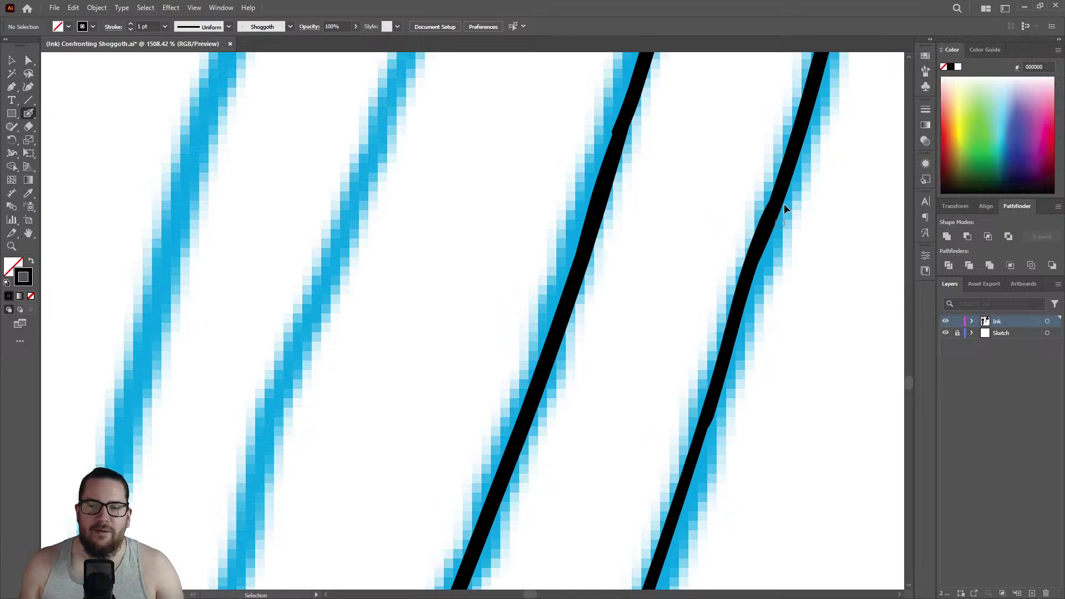
key(ctrl+z)
mouse_move(771, 228)
mouse_down()
mouse_move(690, 464)
mouse_move(676, 463)
mouse_up()
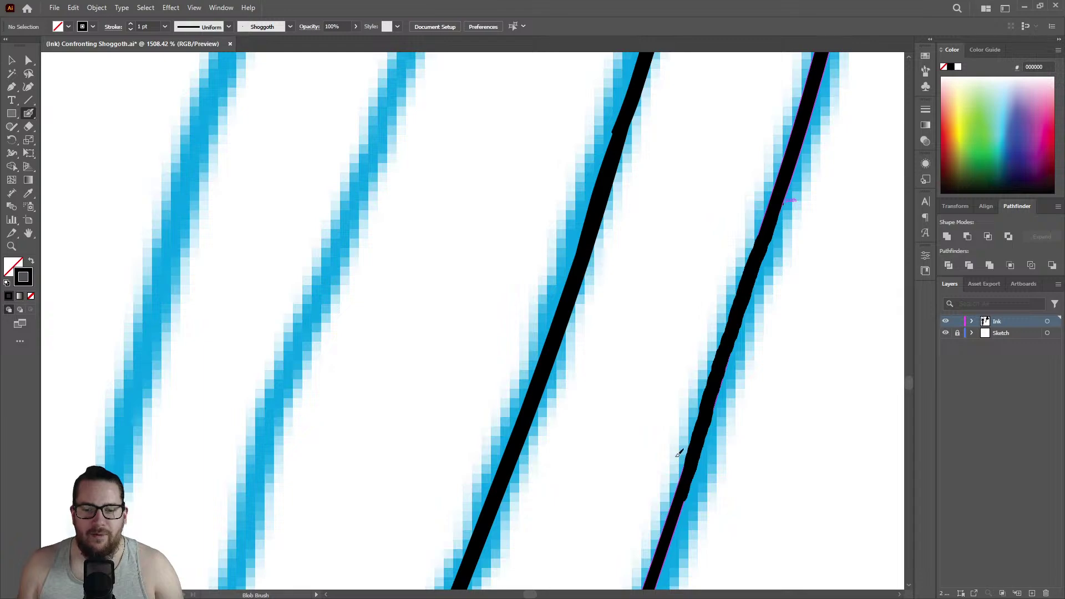
Thicken the right edge below the next stepped seam farther down the slanting stretch.
key(z)
alt+click(685, 314)
alt+click(642, 357)
click(779, 421)
click(673, 420)
click(801, 388)
click(801, 387)
key(shift+b)
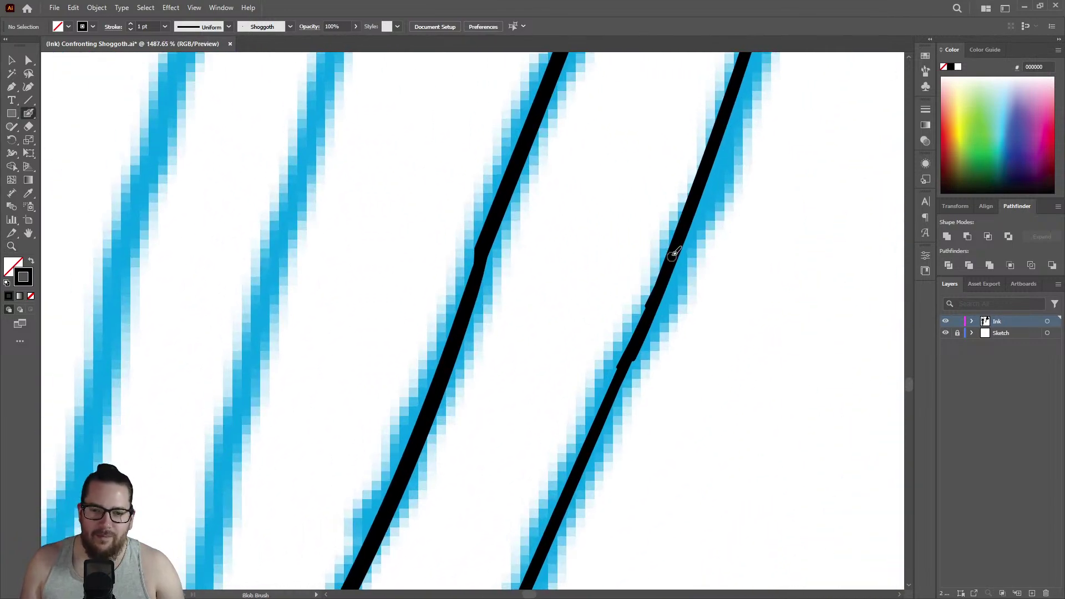
drag(649, 317, 566, 503)
drag(546, 542, 548, 541)
Erase the bump on the left edge where two strokes meet so the slanting line runs smoothly.
key(z)
mouse_move(703, 311)
mouse_down()
mouse_move(703, 294)
mouse_move(568, 271)
mouse_up()
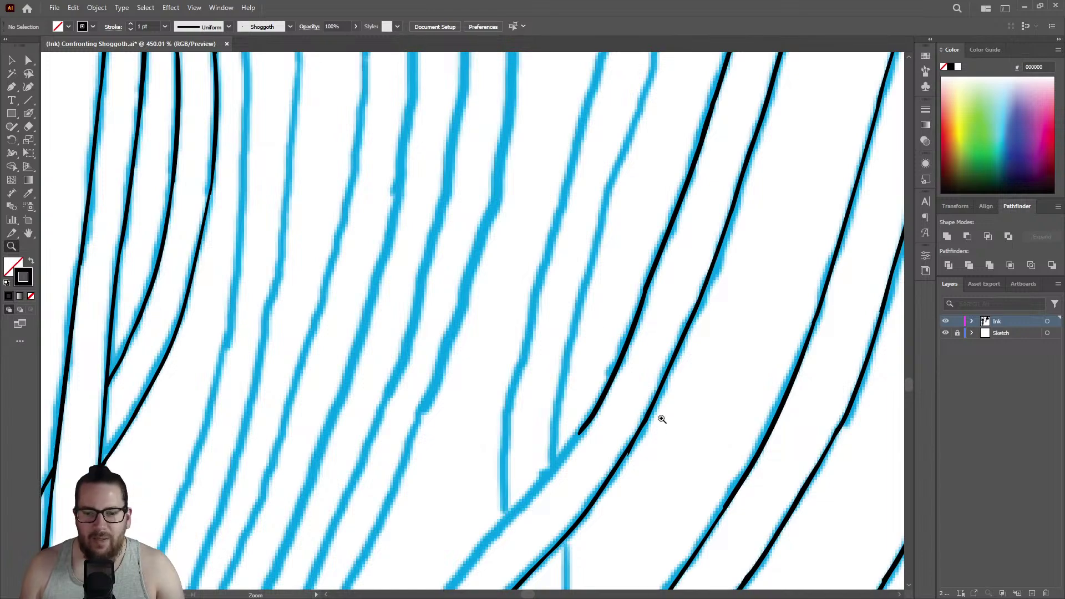
drag(648, 286, 771, 264)
key(shift+e)
drag(610, 281, 637, 227)
key(shift+b)
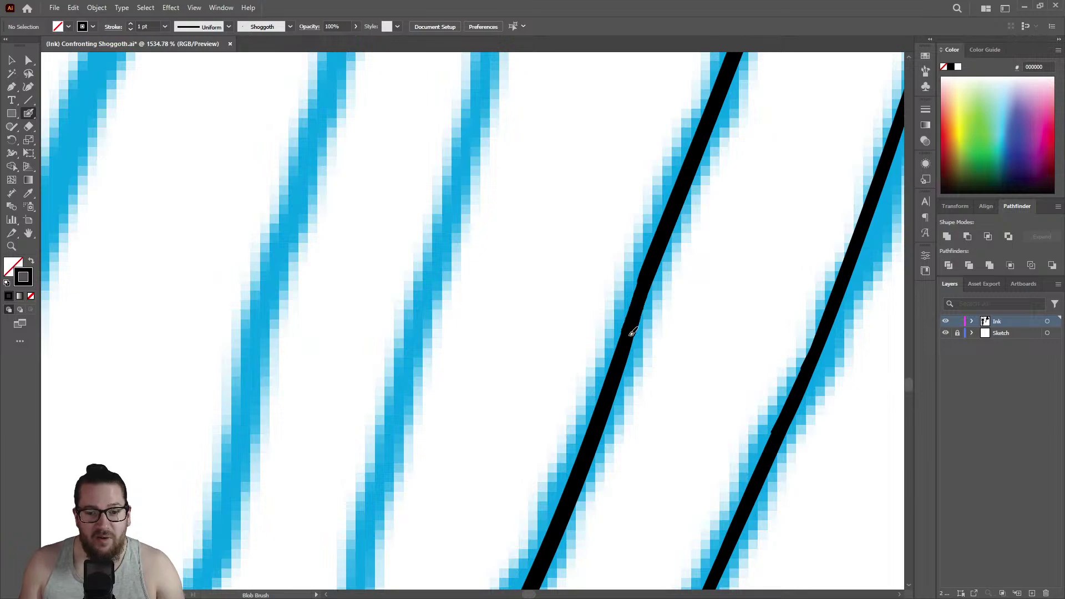
Smooth and thicken the right edge across the seams opposite the unfinished tip of the left edge.
key(z)
drag(646, 285, 551, 255)
drag(721, 327, 673, 328)
mouse_move(638, 376)
mouse_down()
mouse_move(661, 375)
mouse_move(732, 266)
mouse_move(832, 269)
mouse_up()
key(shift+b)
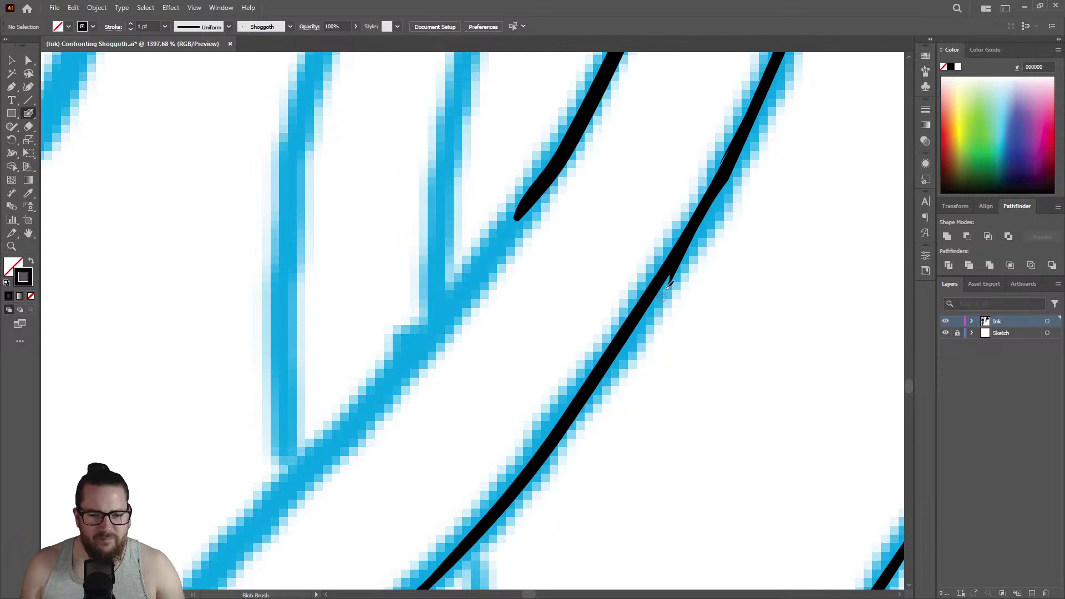
mouse_move(725, 174)
mouse_down()
mouse_move(732, 163)
mouse_move(690, 239)
mouse_up()
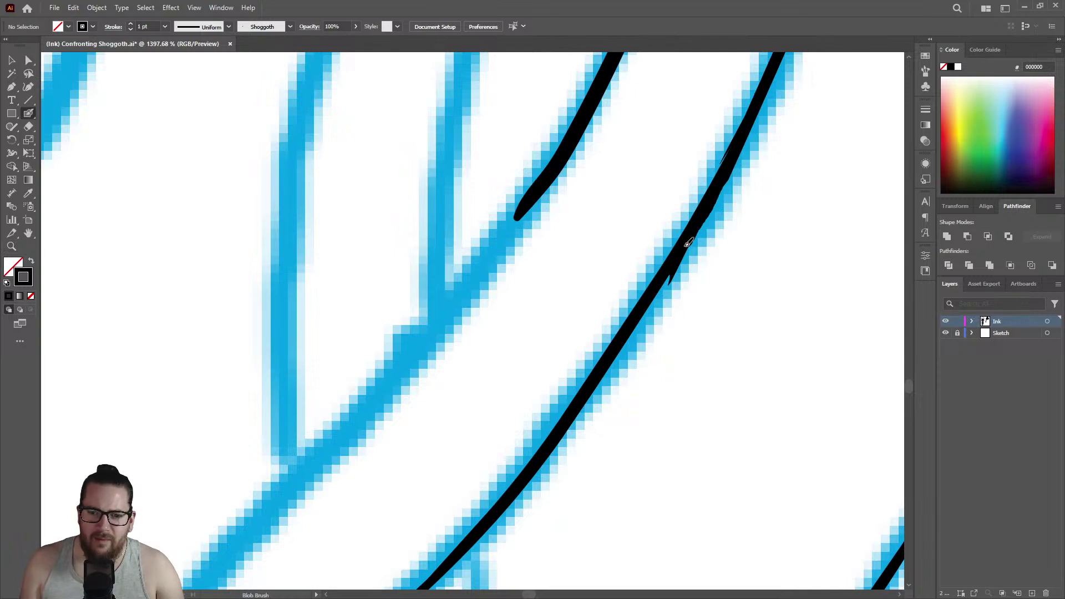
drag(667, 276, 592, 384)
Ink the left edge past the upper ends of the narrow blue tentacle that passes behind it.
key(z)
mouse_move(673, 302)
mouse_down()
mouse_move(583, 262)
mouse_move(580, 384)
mouse_up()
mouse_move(633, 360)
mouse_down()
mouse_move(751, 290)
mouse_move(723, 288)
mouse_up()
key(shift+b)
mouse_move(672, 207)
mouse_down()
mouse_move(542, 375)
mouse_move(610, 262)
mouse_move(614, 296)
mouse_move(484, 288)
mouse_up()
key(z)
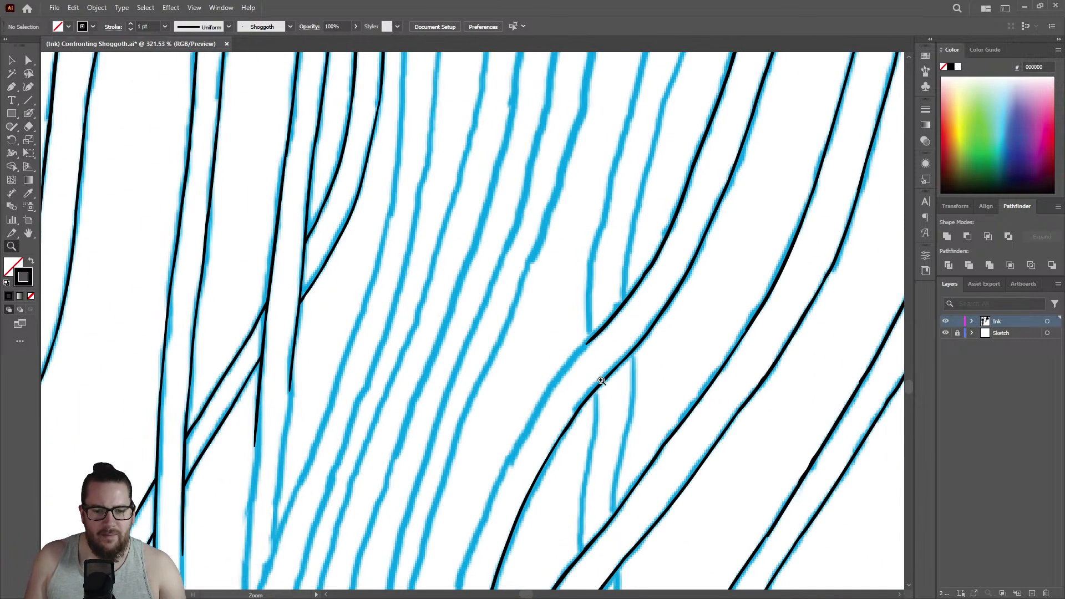
Continue the left edge from that crossing along the curve toward the lower left.
drag(597, 381, 753, 376)
key(shift+b)
mouse_move(563, 268)
mouse_down()
mouse_move(369, 507)
mouse_move(409, 458)
mouse_up()
Extend the left edge down the steepening slant, parallel to the already inked right edge.
key(shift+e)
key(z)
mouse_move(518, 414)
mouse_down()
mouse_move(509, 515)
mouse_move(627, 439)
mouse_move(756, 384)
mouse_up()
key(shift+b)
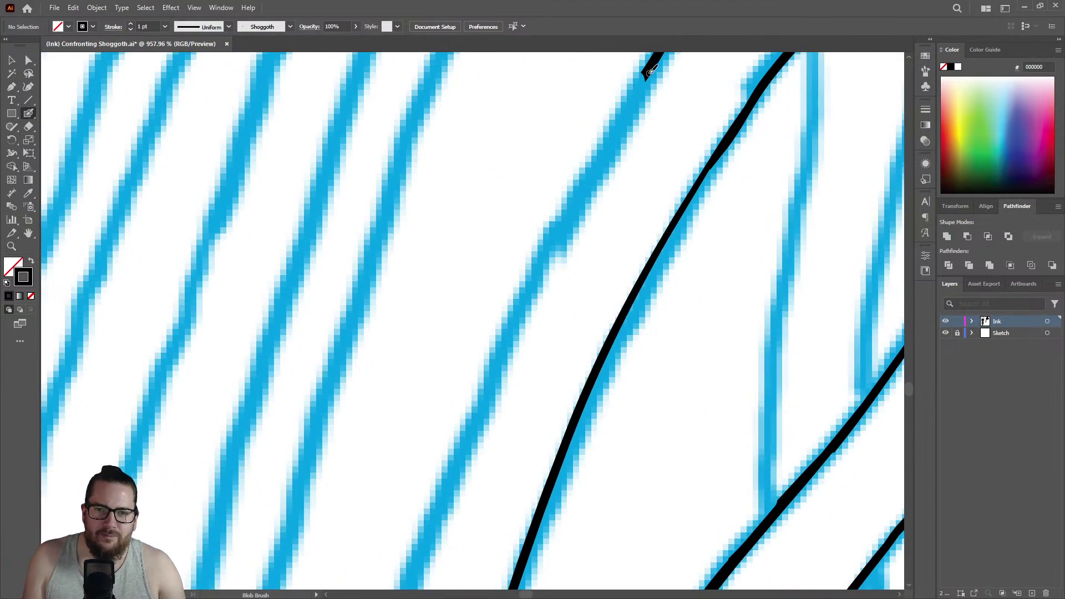
mouse_move(644, 79)
mouse_down()
mouse_move(540, 259)
mouse_move(470, 417)
mouse_up()
Ink the left edge around the bend where the slanting sketch line turns nearly vertical.
key(z)
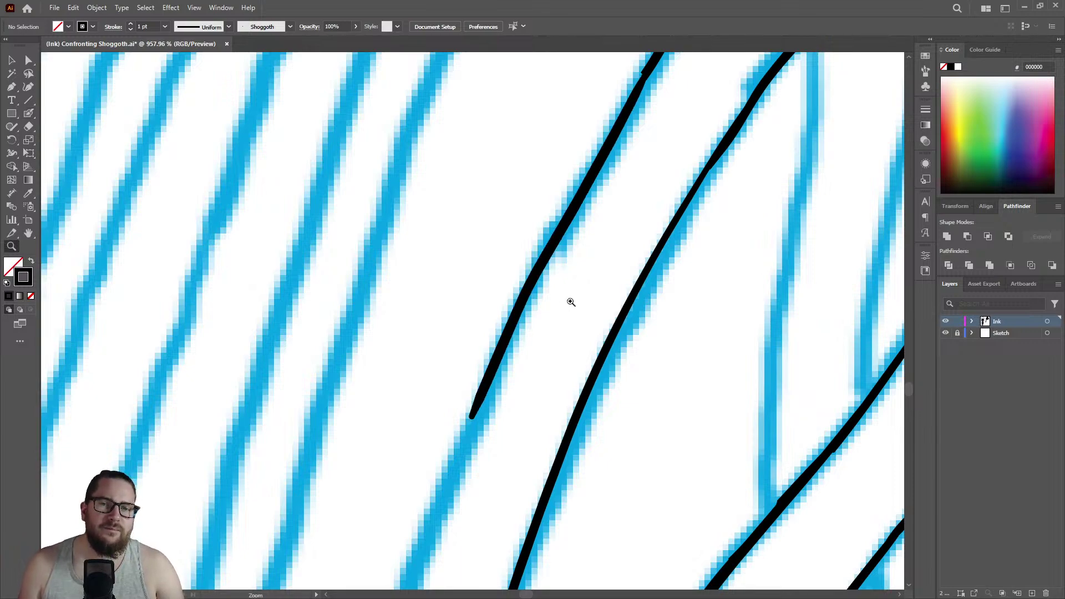
drag(568, 302, 415, 292)
scroll(415, 291, down, 5)
scroll(568, 384, up, 4)
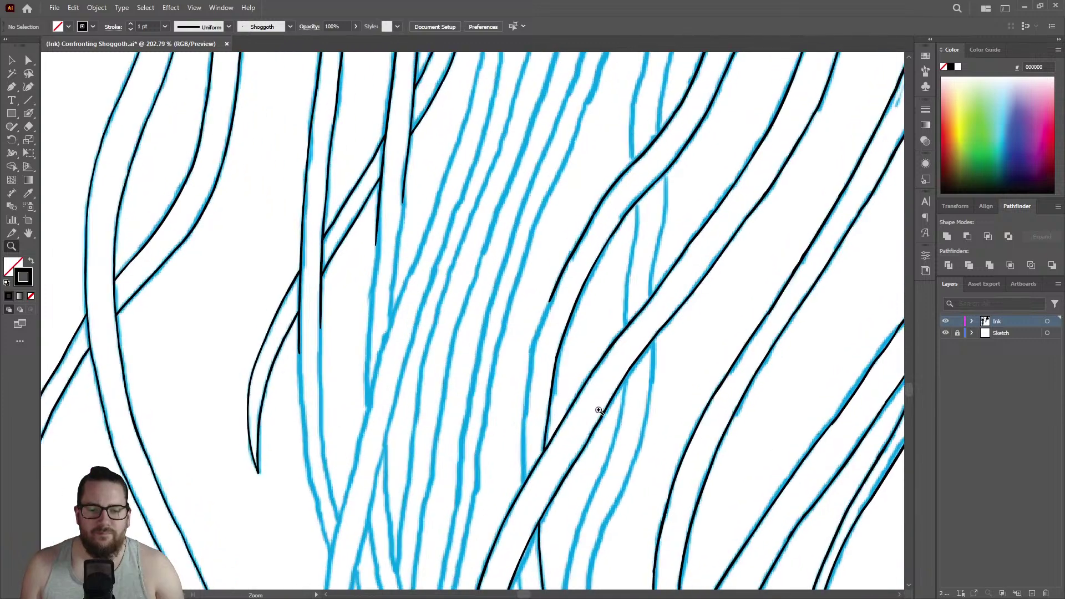
key(shift+b)
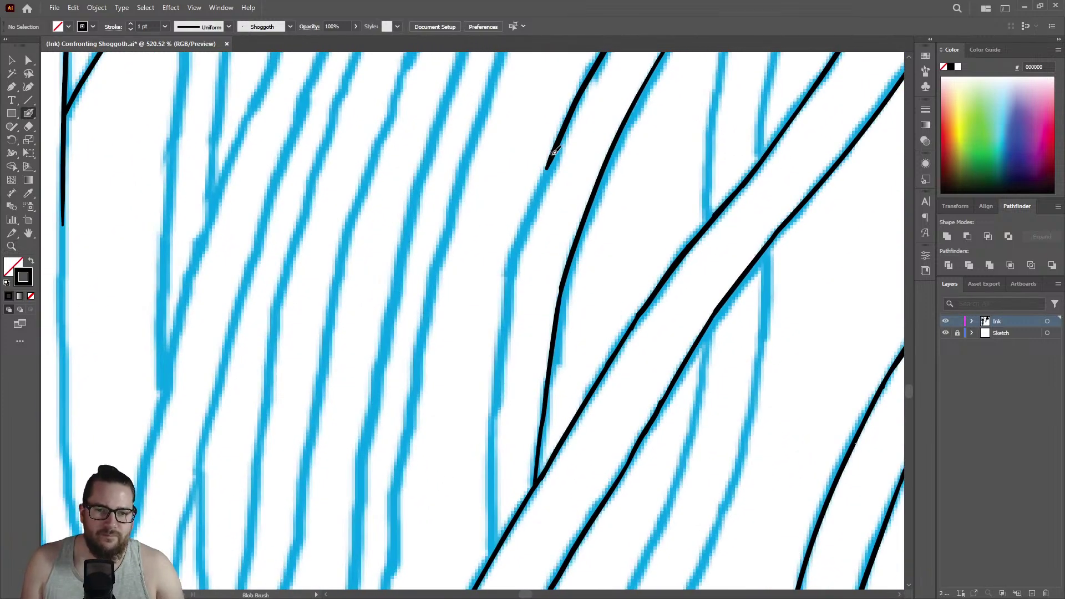
right_click(544, 154)
key(Escape)
mouse_move(543, 183)
mouse_down()
mouse_move(509, 274)
mouse_move(491, 435)
mouse_up()
Trim the left edge above the bend with the Eraser and rework the thinned stretch with the Blob Brush.
key(z)
drag(544, 172, 637, 181)
key(shift+e)
drag(545, 217, 506, 326)
key(shift+b)
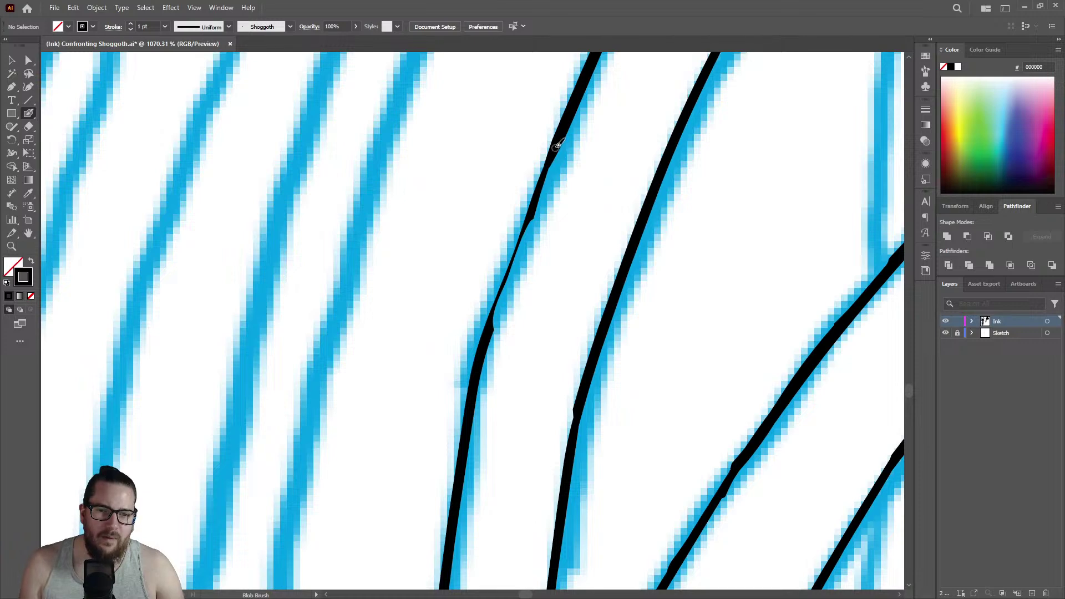
mouse_move(547, 167)
mouse_down()
mouse_move(493, 333)
mouse_move(336, 296)
mouse_up()
Undo the last change at the lower end of the left edge, just above the crossing with the larger inked tentacle.
key(shift+e)
key(z)
drag(596, 448, 520, 458)
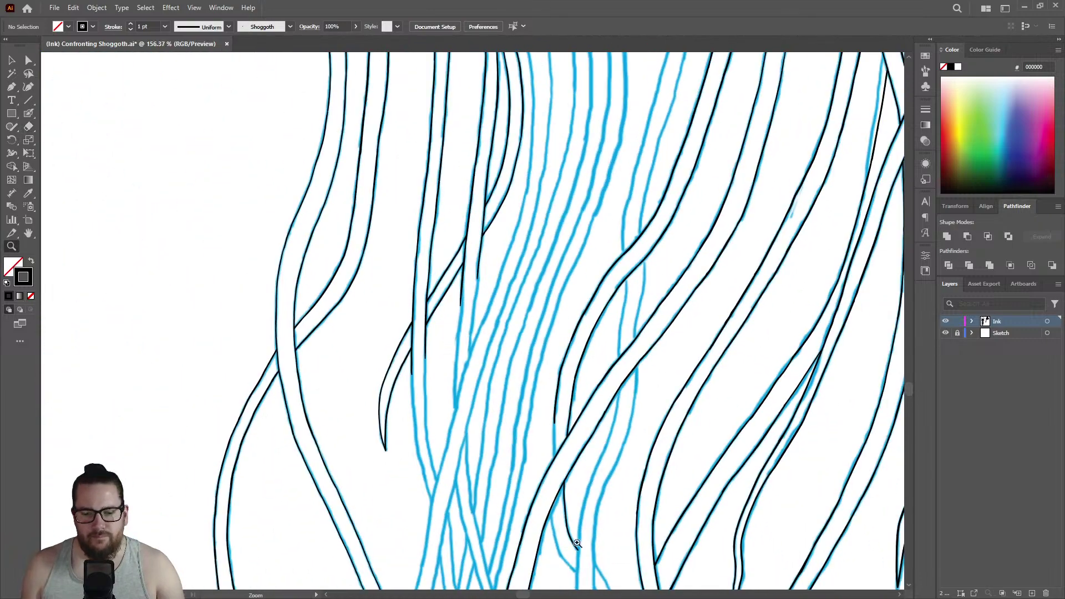
drag(575, 543, 710, 474)
scroll(583, 447, up, 5)
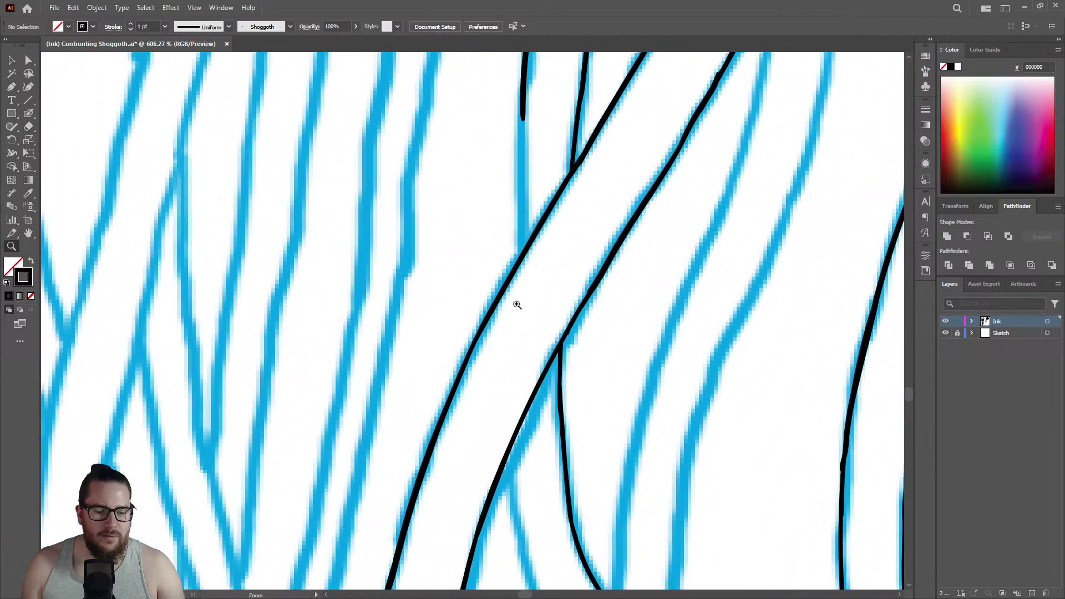
scroll(533, 289, up, 3)
key(shift+b)
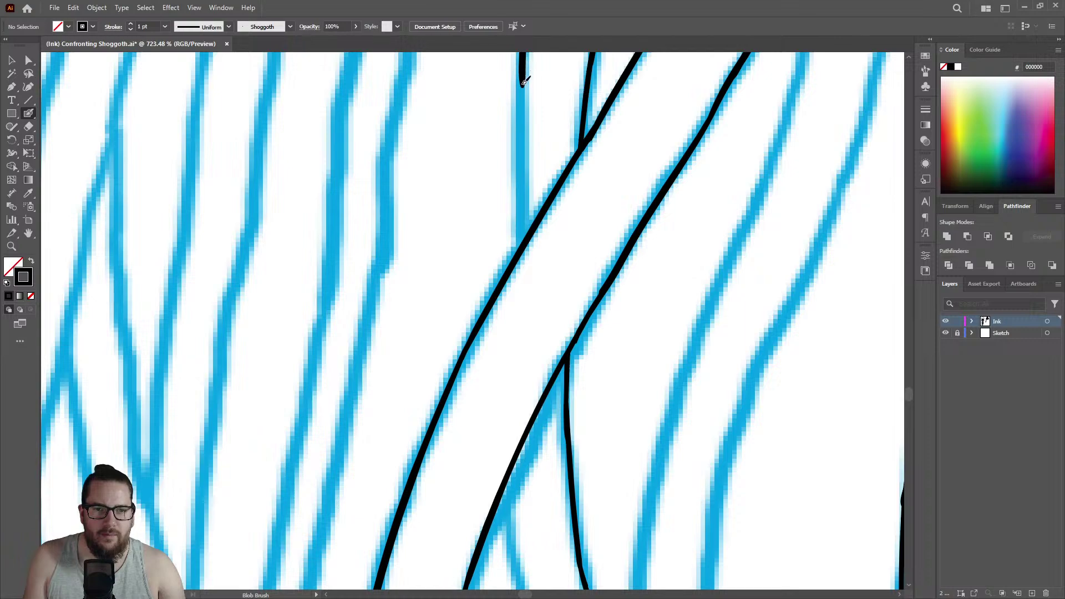
key(ctrl+z)
Try to ink the left edge in one stroke down through the larger crossing tentacle.
key(z)
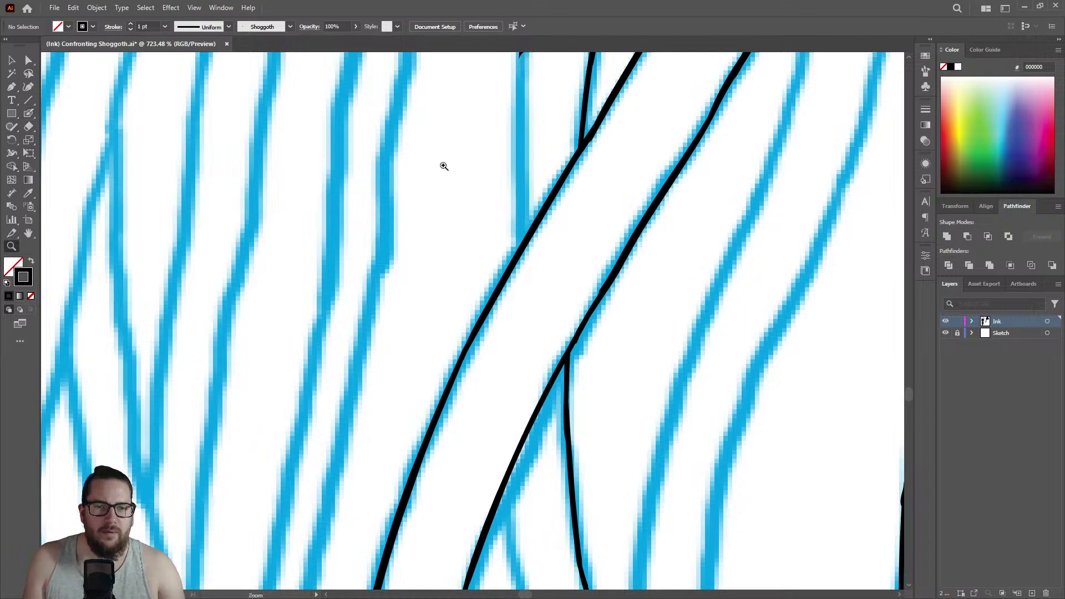
scroll(555, 179, down, 5)
scroll(604, 78, up, 4)
key(shift+b)
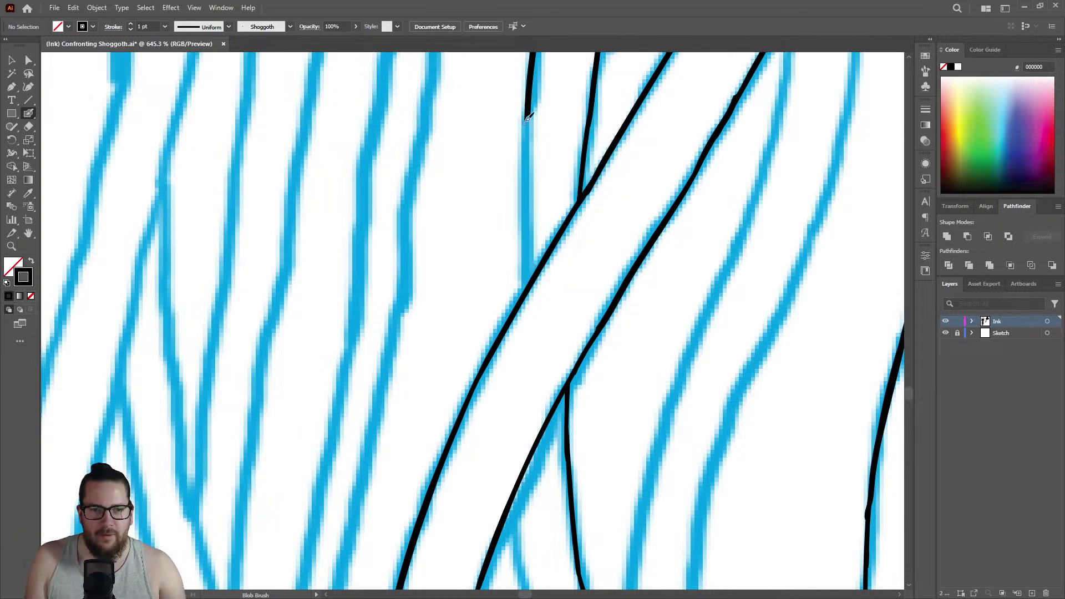
drag(530, 104, 518, 560)
key(ctrl+z)
key(z)
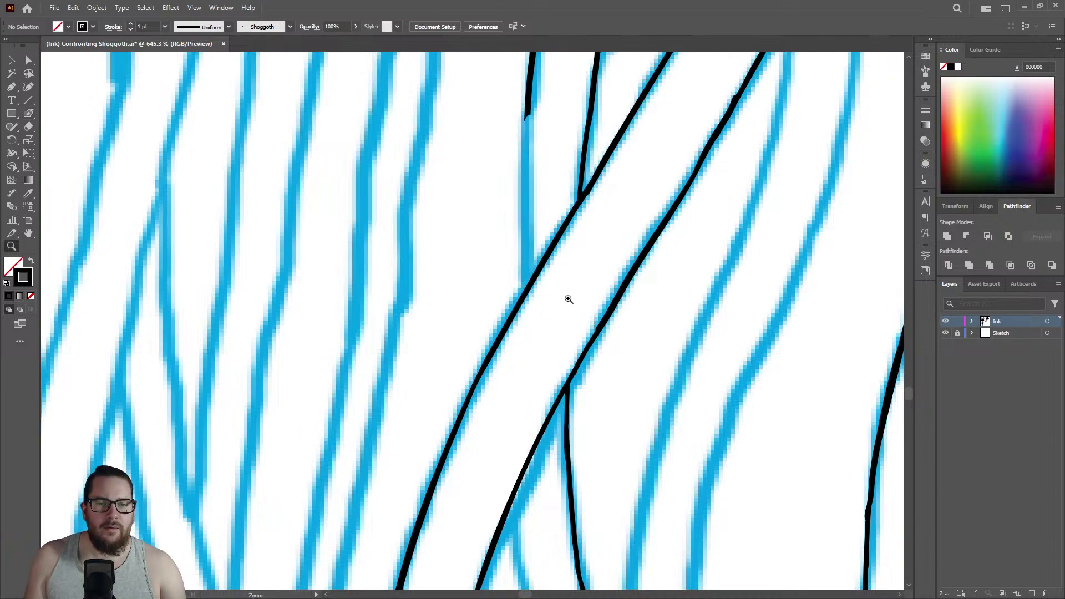
Ink the left edge down through the crossing tentacle so it comes out on the lower side.
drag(566, 299, 547, 300)
drag(604, 246, 640, 228)
key(shift+b)
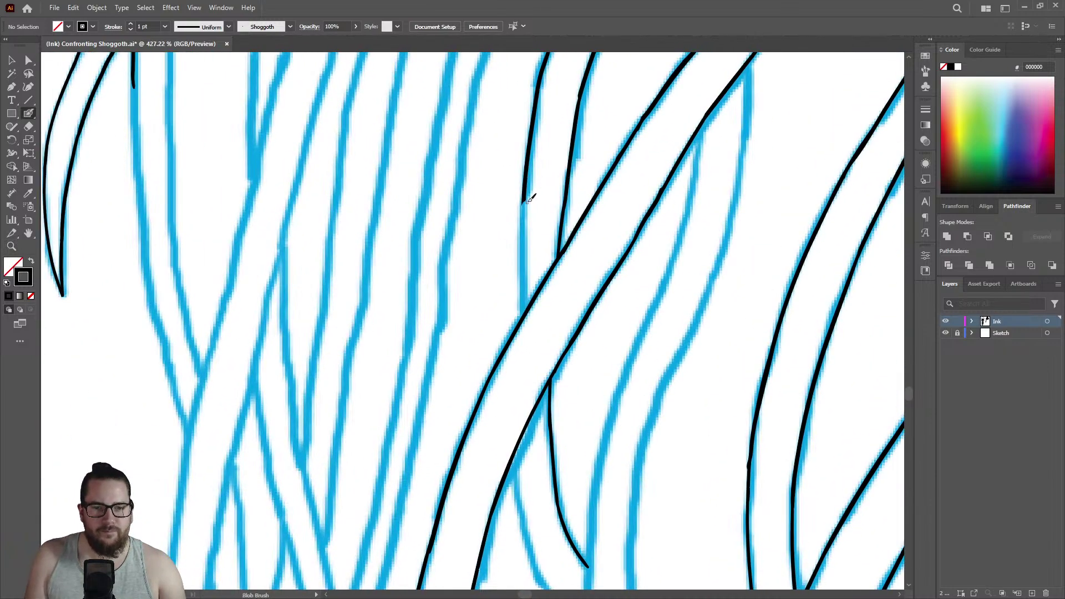
mouse_move(526, 201)
mouse_down()
mouse_move(510, 424)
mouse_move(521, 514)
mouse_move(516, 381)
mouse_move(573, 245)
mouse_move(541, 255)
mouse_up()
Erase the part of the left edge that overlaps the inside of the crossing tentacle.
key(z)
key(shift+e)
key(z)
mouse_move(609, 277)
mouse_down()
mouse_move(481, 282)
mouse_move(735, 342)
mouse_move(645, 265)
mouse_up()
key(shift+e)
mouse_move(547, 304)
mouse_down()
mouse_move(537, 349)
mouse_move(550, 348)
mouse_move(571, 240)
mouse_move(562, 197)
mouse_up()
mouse_move(563, 144)
mouse_down()
mouse_move(563, 83)
mouse_move(549, 209)
mouse_up()
key(z)
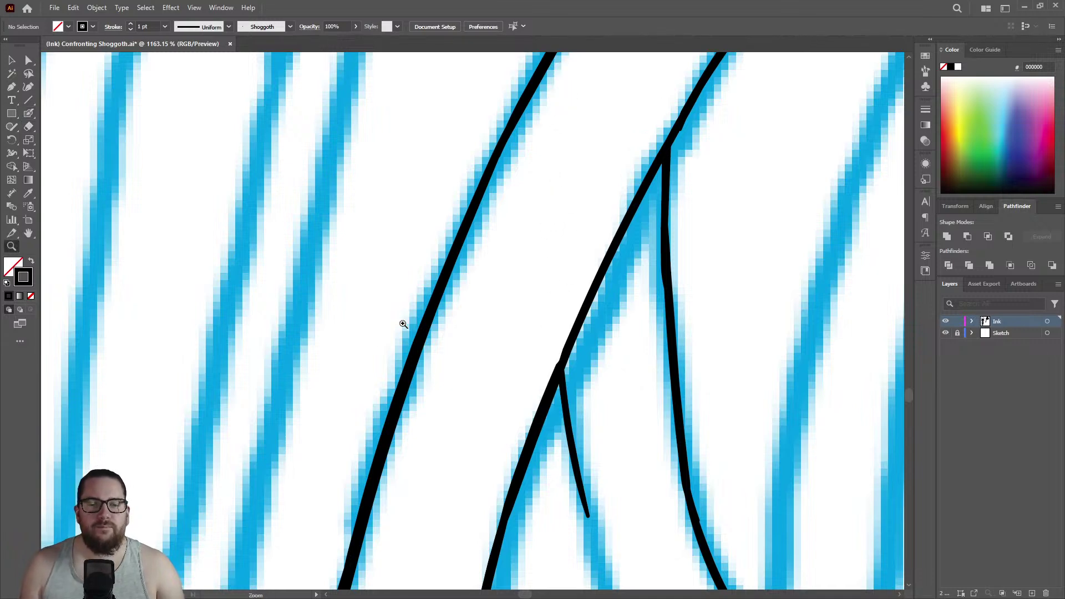
Hide the Sketch layer to inspect the inked lines around the crossing.
drag(529, 312, 500, 315)
scroll(501, 315, down, 5)
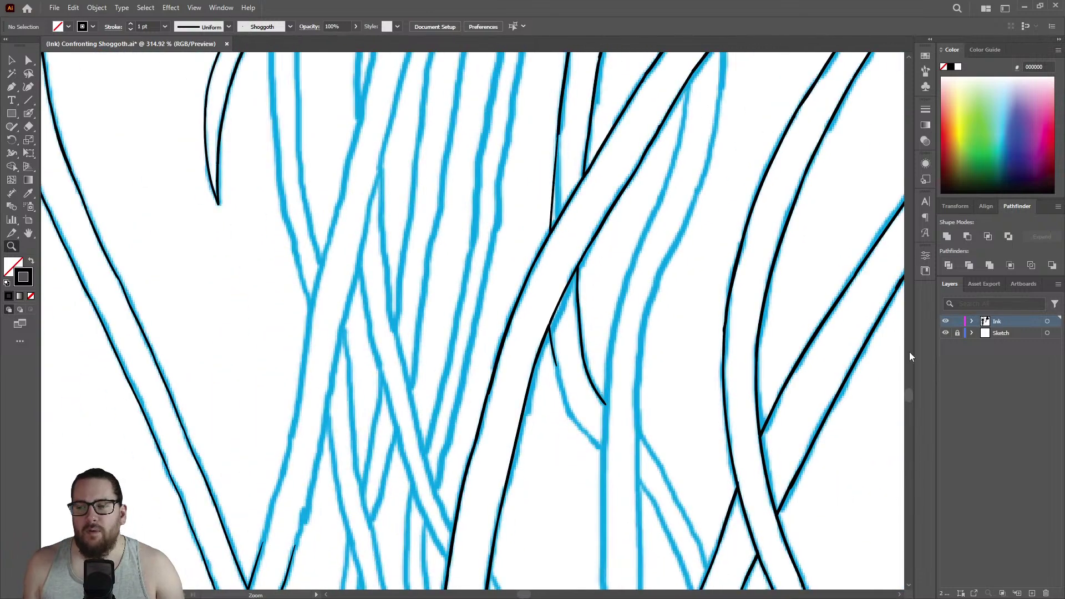
click(946, 332)
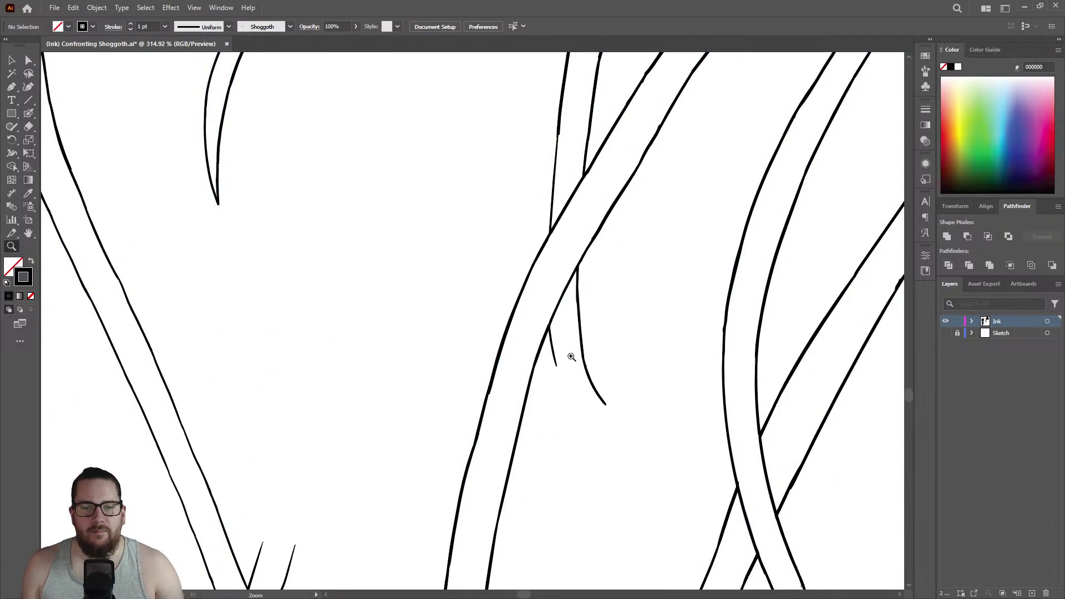
scroll(371, 355, down, 2)
scroll(370, 355, up, 7)
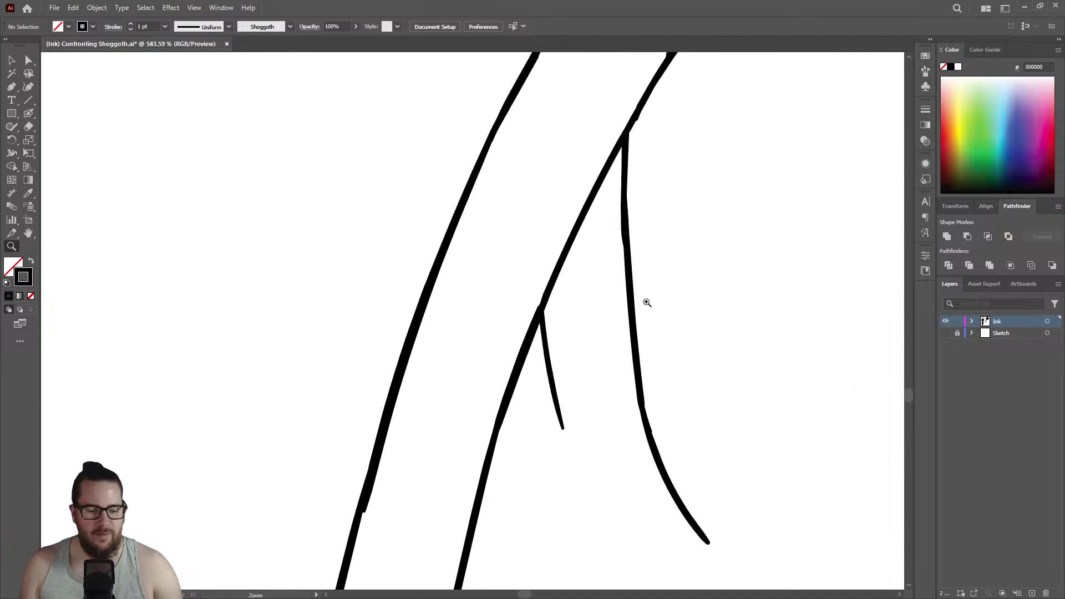
Erase the thick joint where the short line meets the crossing tentacle's lower edge, and re-ink that edge with the Blob Brush.
key(b)
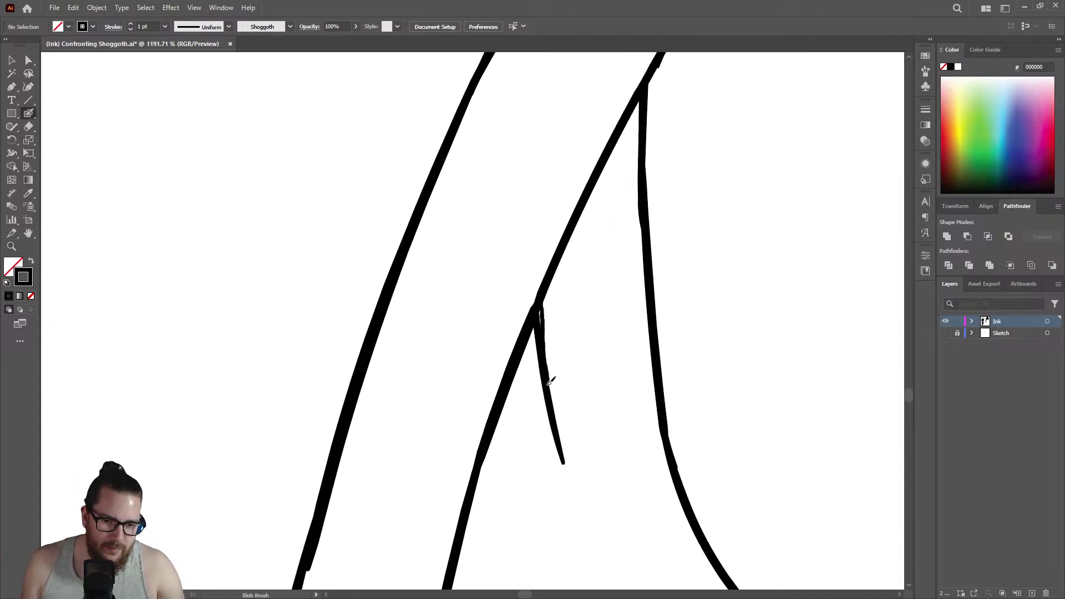
key(shift+e)
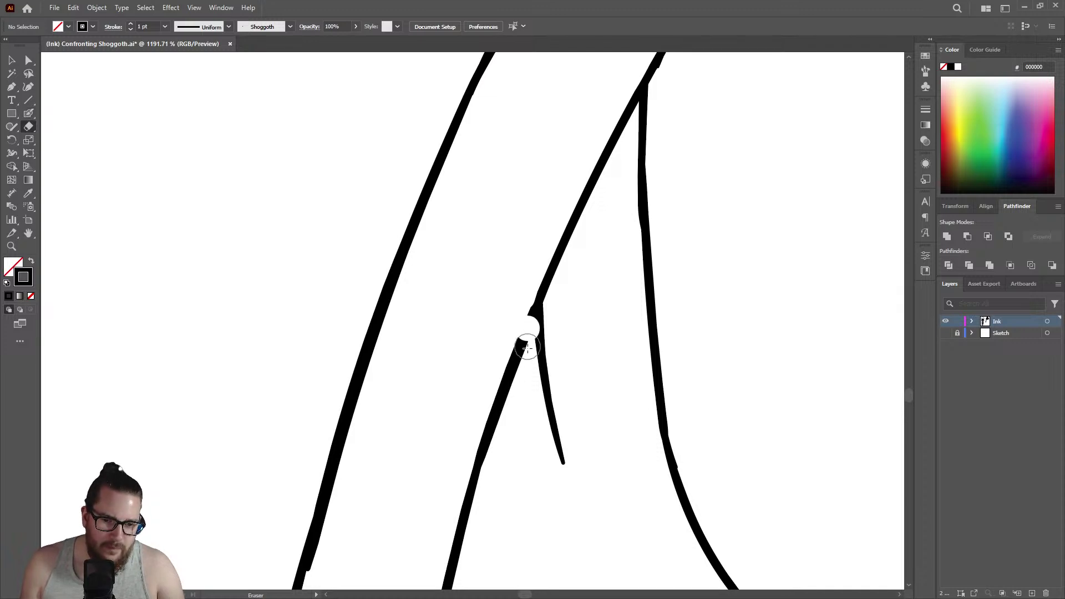
key(shift+b)
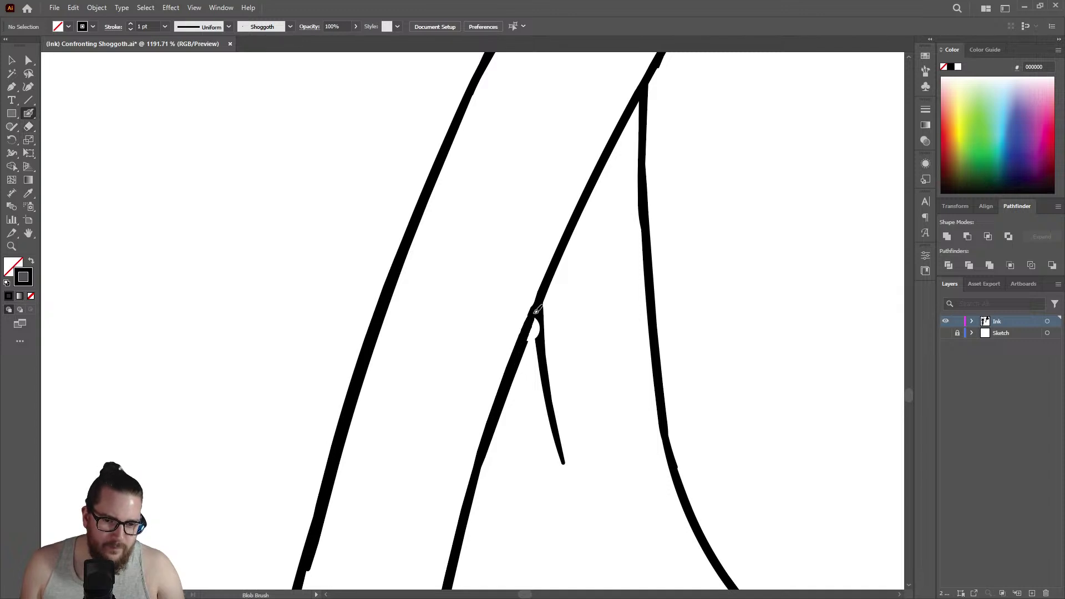
key(shift+e)
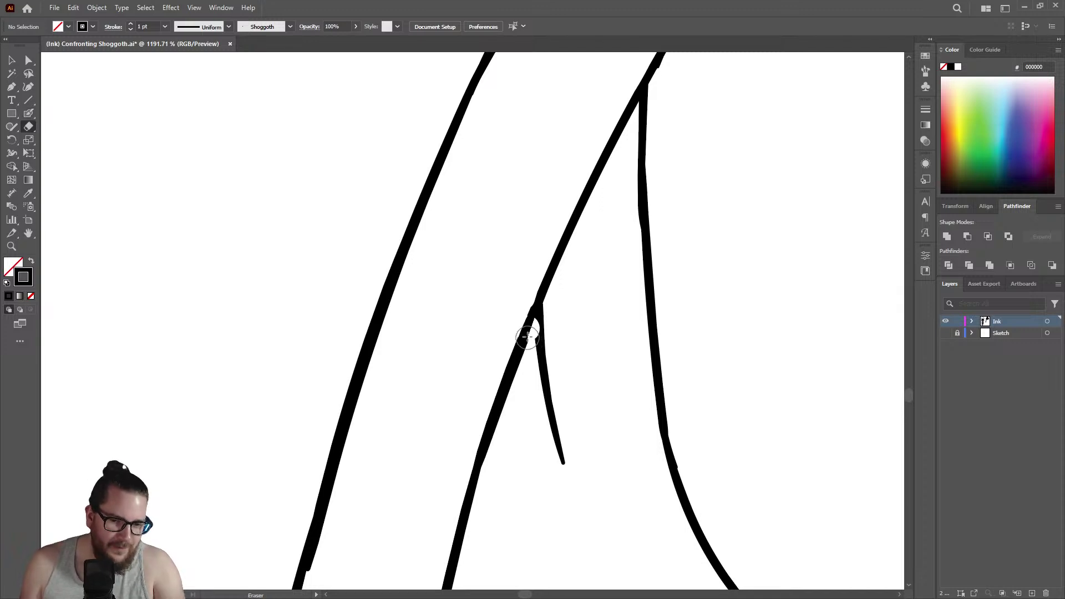
Thin the short line below the joint by erasing its inner side, and re-ink it along the same curve.
drag(533, 345, 545, 420)
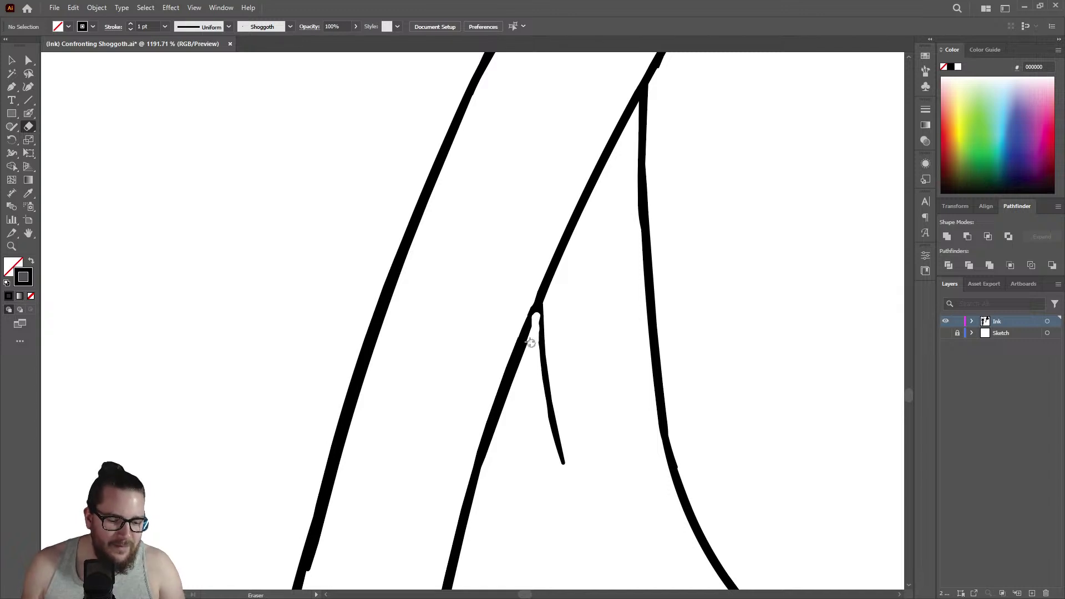
key(shift+b)
drag(541, 308, 551, 388)
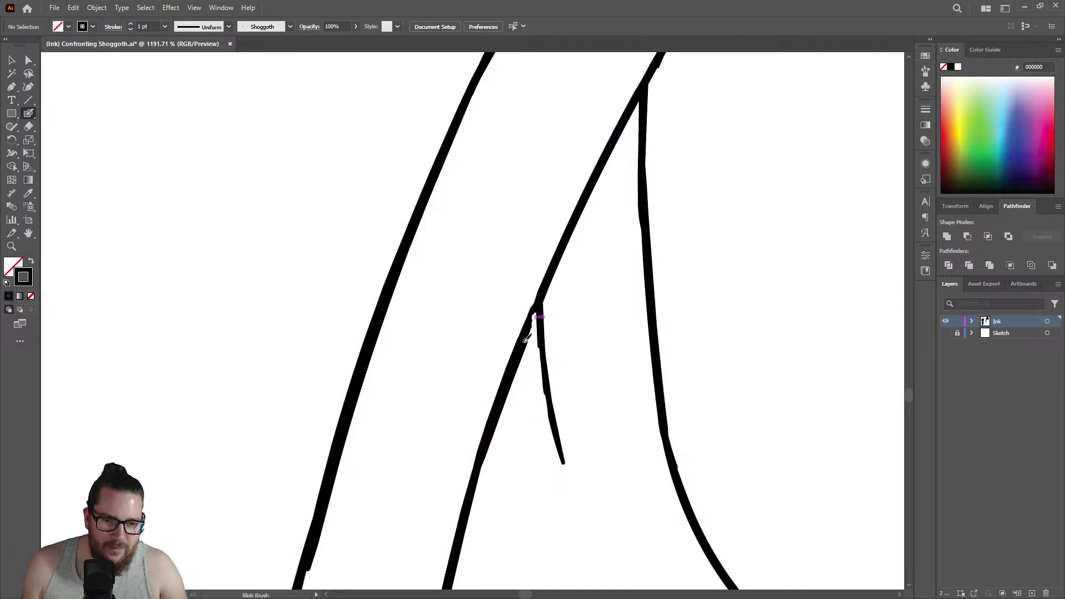
Smooth the crossing tentacle's edge beside the joint with small eraser and Blob Brush touches.
key(shift+e)
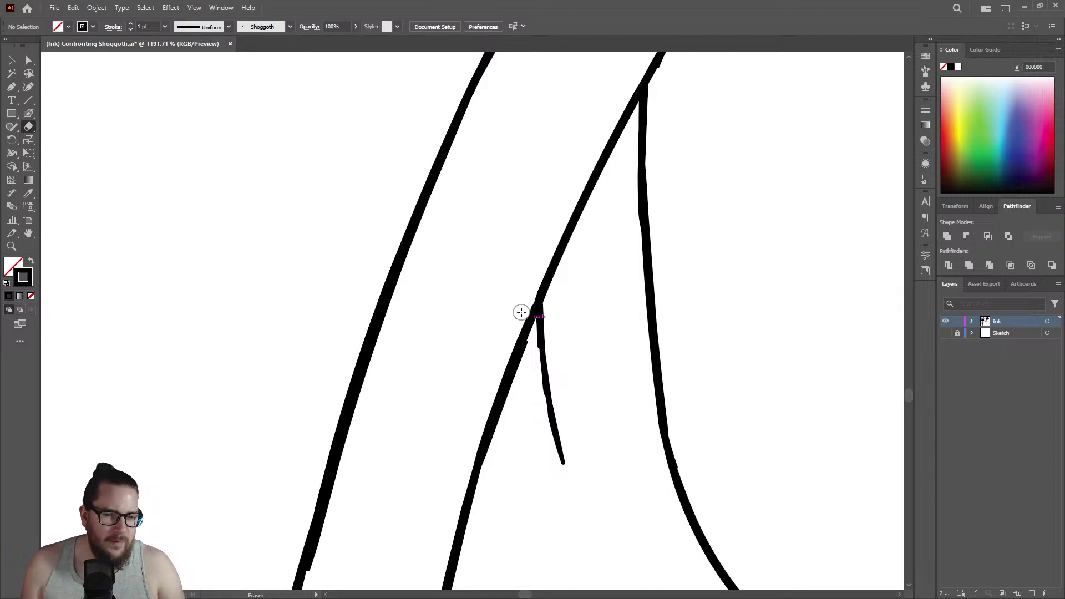
key(shift+b)
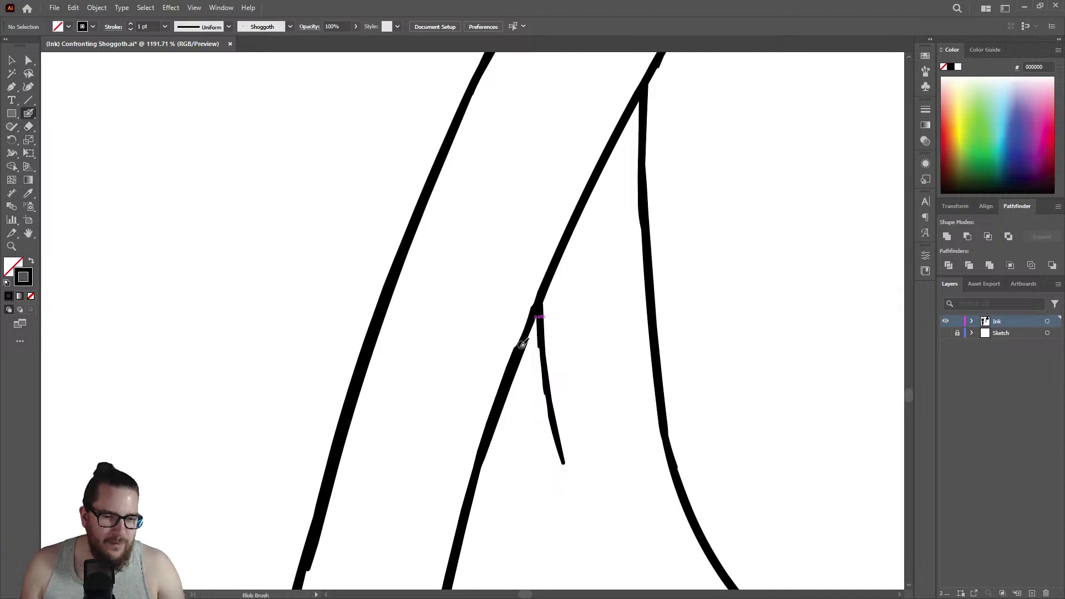
mouse_move(527, 330)
mouse_down()
mouse_move(557, 256)
mouse_move(524, 338)
mouse_up()
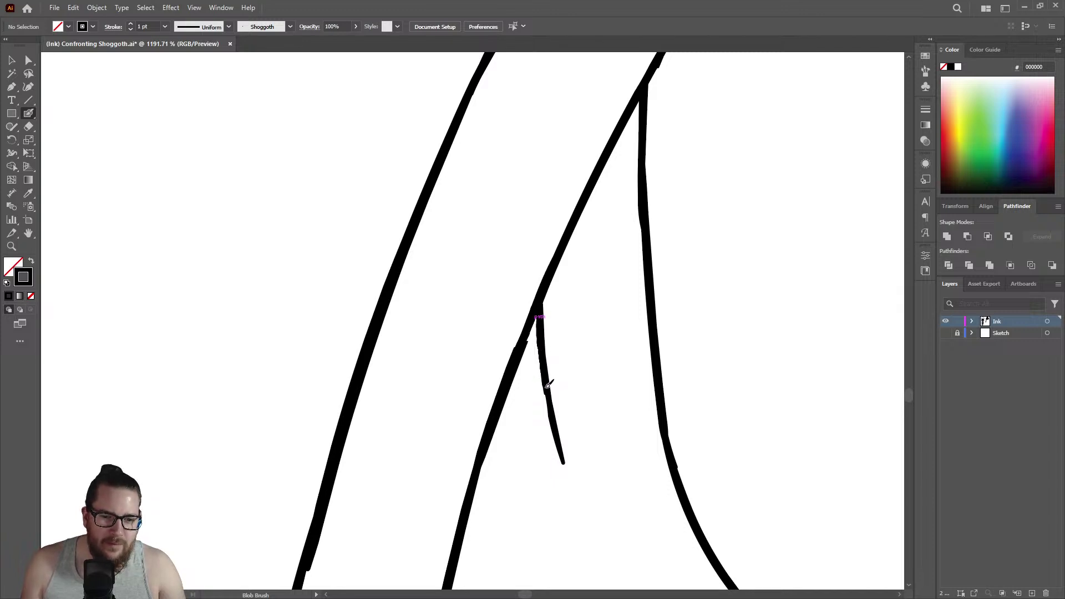
key(z)
mouse_move(553, 385)
mouse_down()
mouse_move(436, 326)
mouse_move(436, 364)
mouse_move(661, 295)
mouse_move(743, 245)
mouse_move(656, 278)
mouse_up()
key(shift+e)
key(bracketleft)
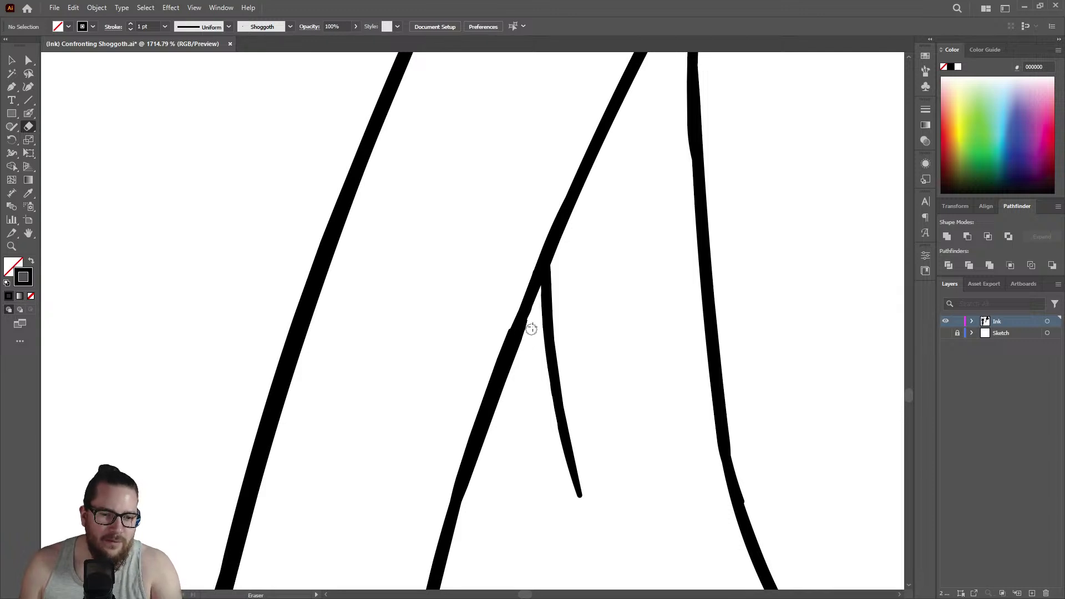
key(bracketright)
Try to thicken the crossing tentacle's left edge further down with two Blob Brush strokes.
key(z)
mouse_move(495, 330)
mouse_down()
mouse_move(437, 331)
mouse_move(256, 390)
mouse_up()
mouse_move(396, 490)
mouse_down()
mouse_move(577, 371)
mouse_move(558, 338)
mouse_up()
key(shift+b)
drag(502, 182, 477, 281)
drag(456, 356, 417, 484)
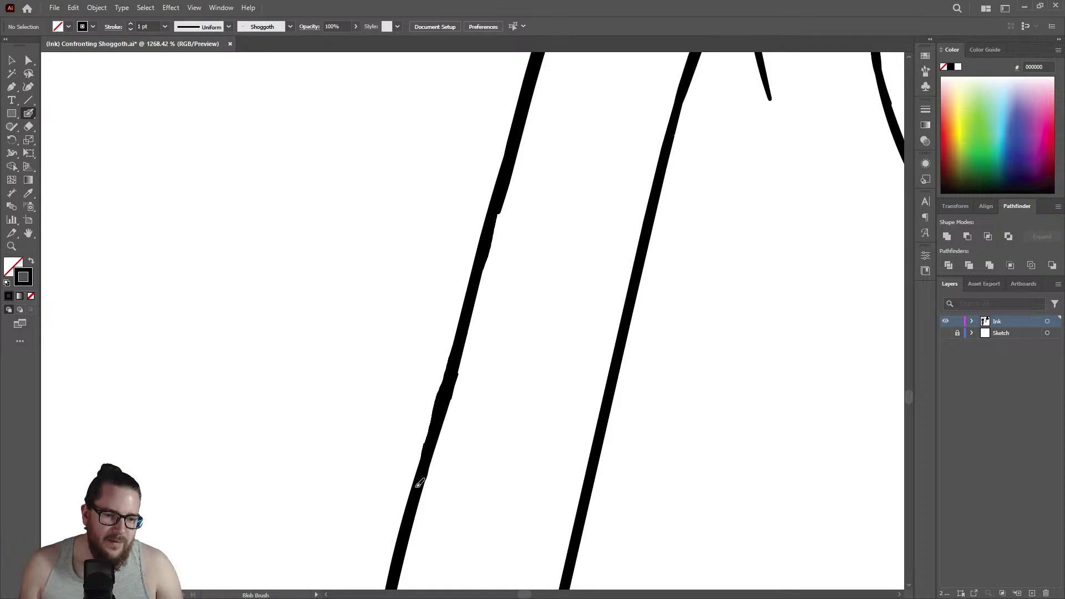
key(ctrl+z)
key(ctrl+z)
Thicken the thin left edge of the smaller tentacle just above the crossing with the Blob Brush.
key(z)
drag(491, 323, 394, 326)
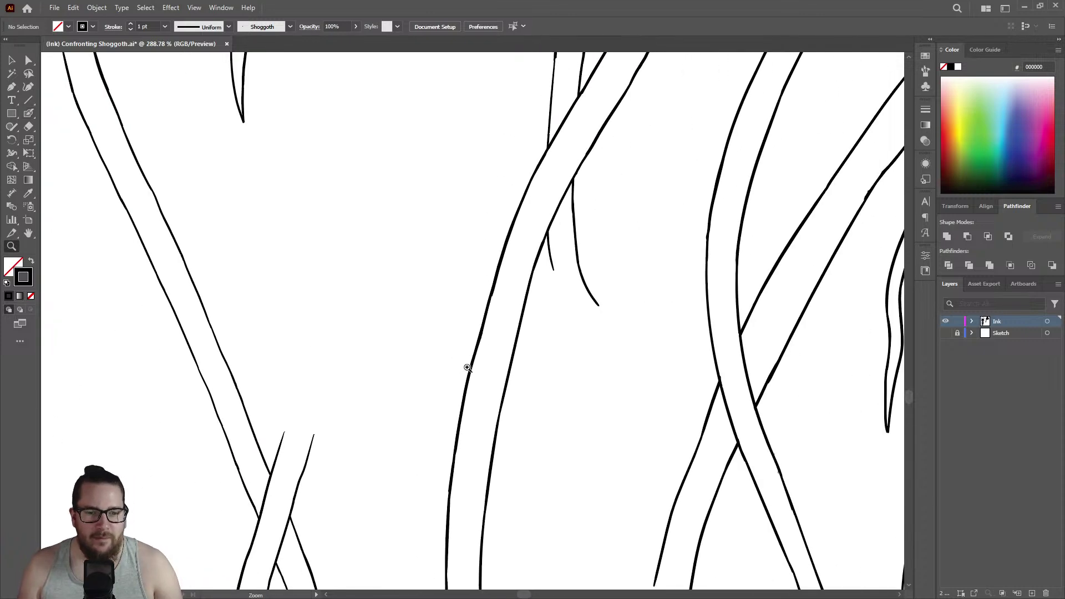
drag(539, 292, 491, 332)
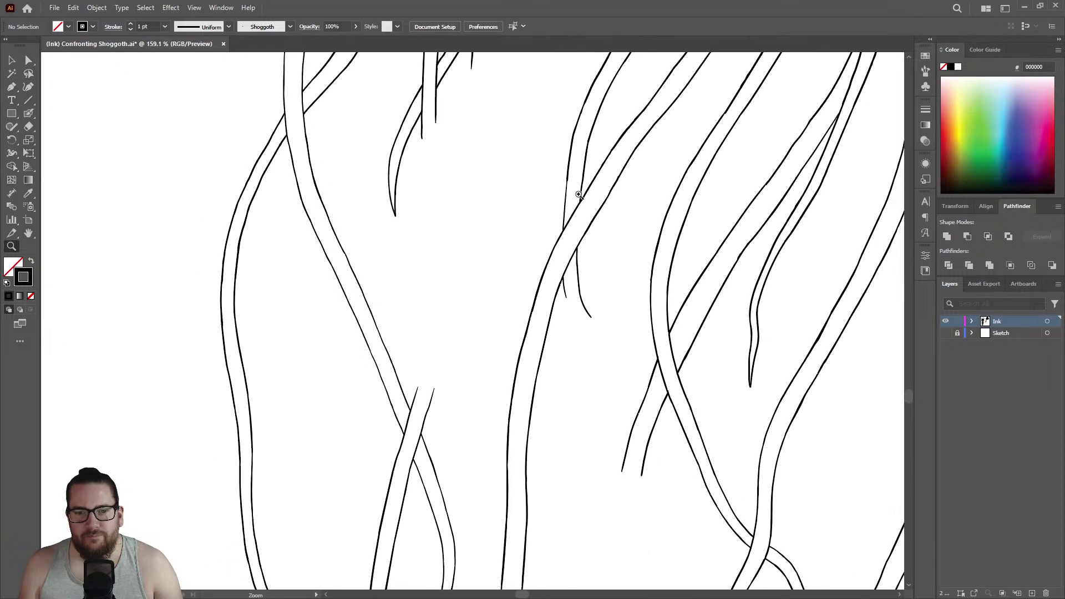
drag(576, 160, 766, 180)
drag(548, 251, 635, 240)
key(shift+b)
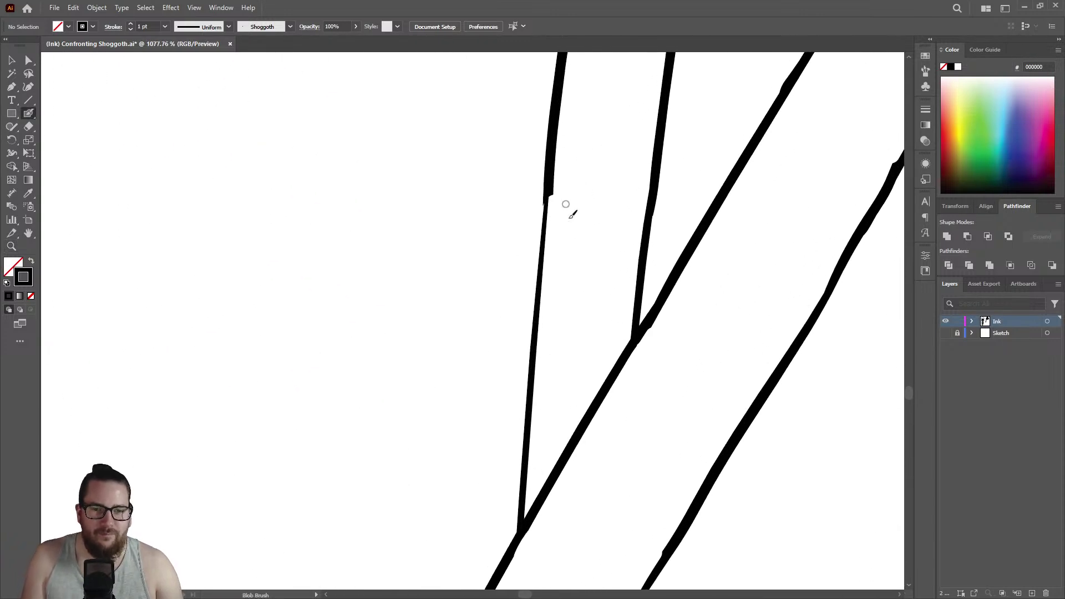
drag(549, 206, 529, 388)
Smooth the join between the thicker upper part and the redrawn section of the smaller tentacle's left edge.
key(shift+e)
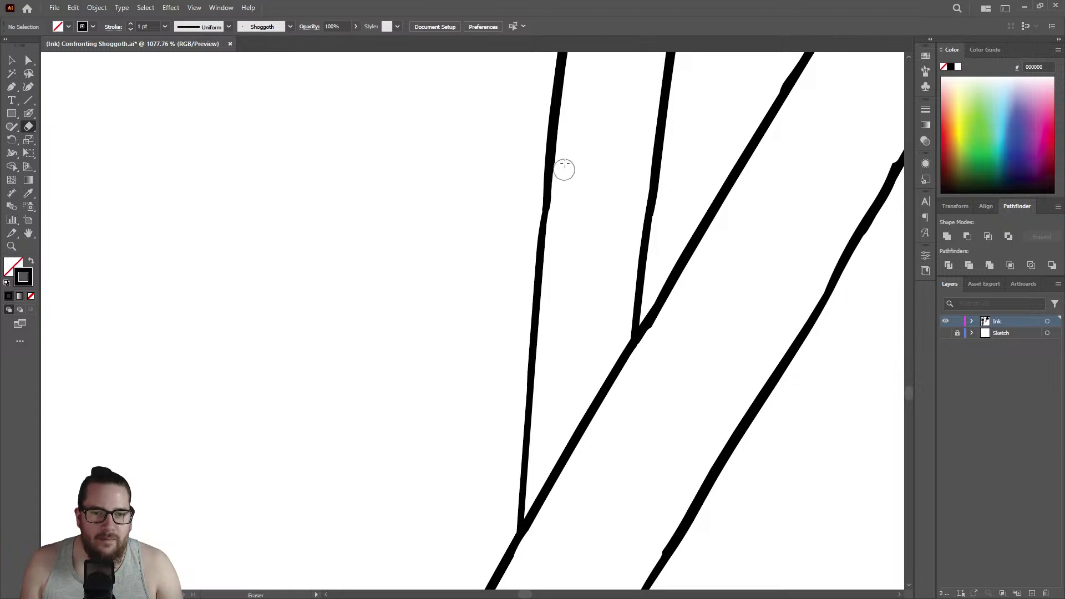
key(shift+b)
mouse_move(546, 191)
mouse_down()
mouse_move(552, 168)
mouse_move(545, 231)
mouse_move(551, 174)
mouse_up()
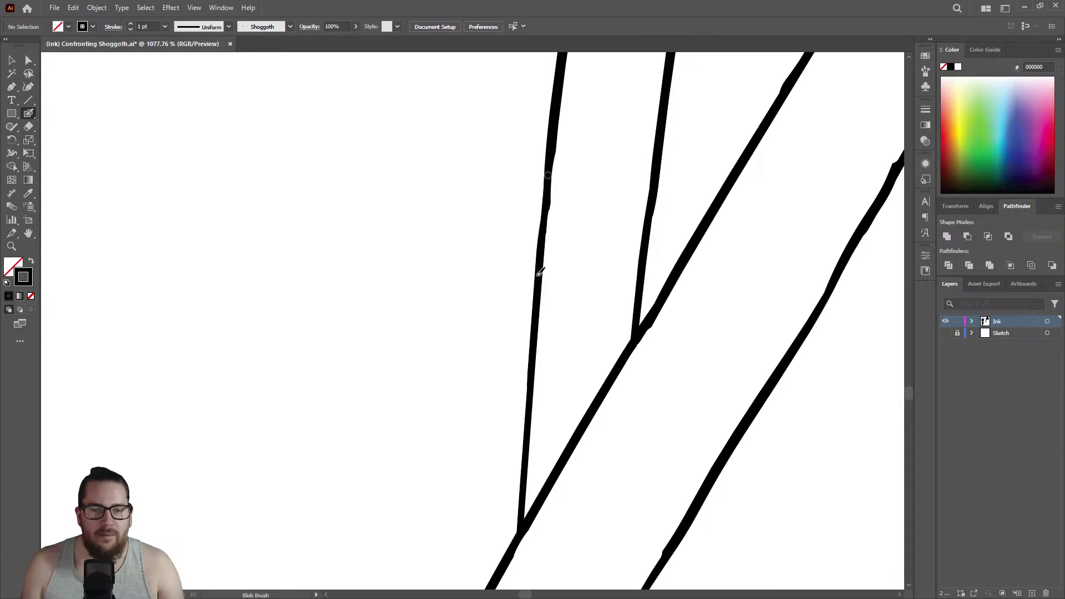
Clean up the bend higher on the smaller tentacle's left edge with eraser and short Blob Brush strokes.
scroll(538, 255, down, 8)
scroll(610, 299, up, 10)
key(shift+e)
drag(491, 407, 477, 482)
key(shift+b)
mouse_move(583, 206)
mouse_down()
mouse_move(502, 426)
mouse_move(492, 486)
mouse_up()
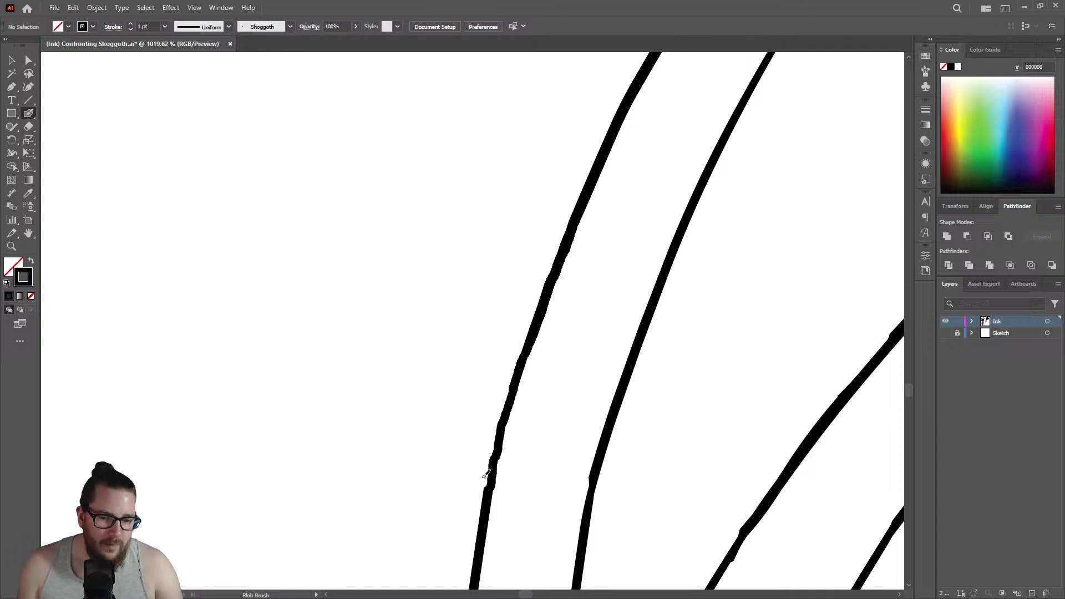
right_click(488, 480)
scroll(499, 468, down, 1)
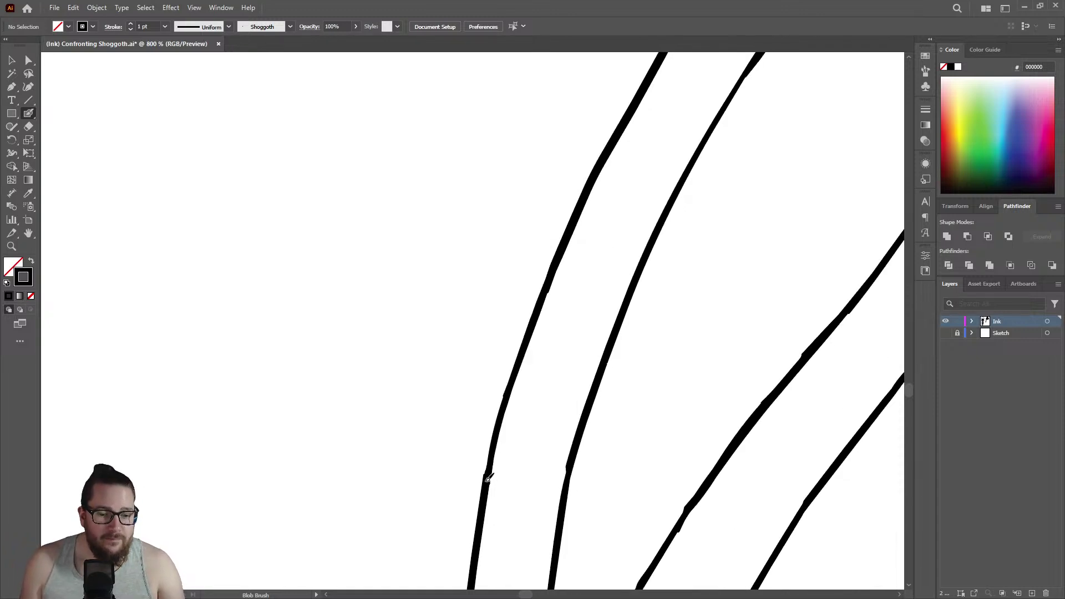
drag(491, 472, 493, 456)
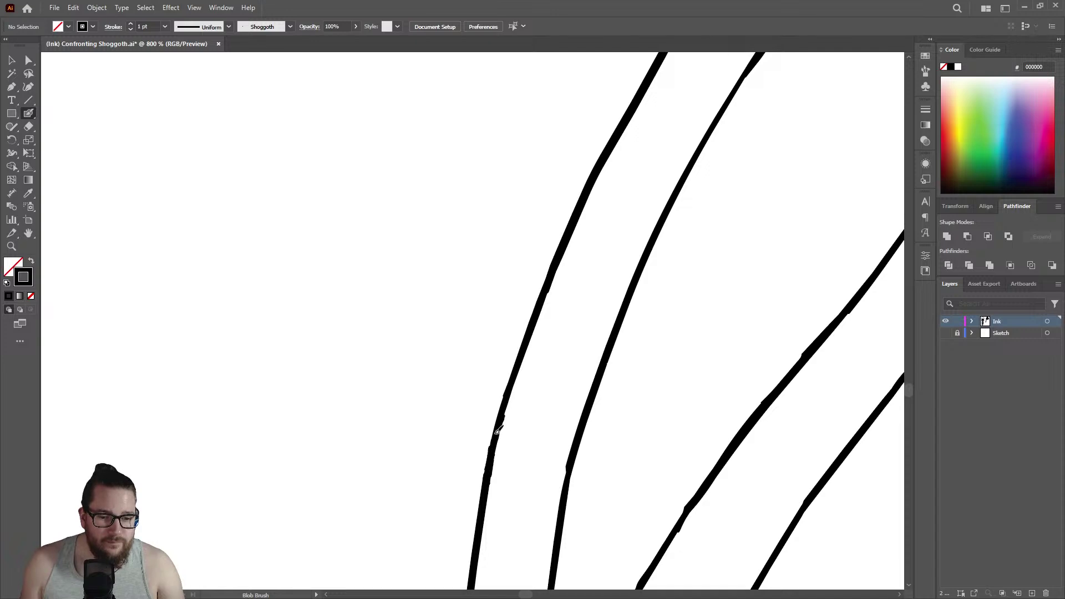
Review the inked tentacles across the whole illustration and save the document.
key(z)
mouse_move(583, 368)
mouse_down()
mouse_move(433, 376)
mouse_move(727, 365)
mouse_move(612, 350)
mouse_up()
key(shift+b)
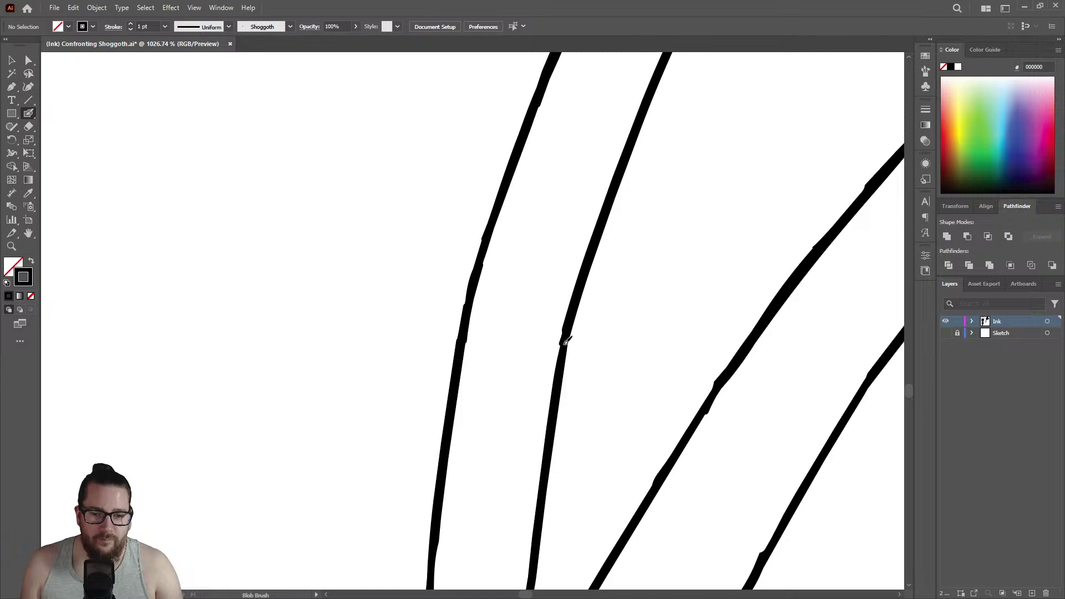
key(z)
drag(562, 347, 506, 348)
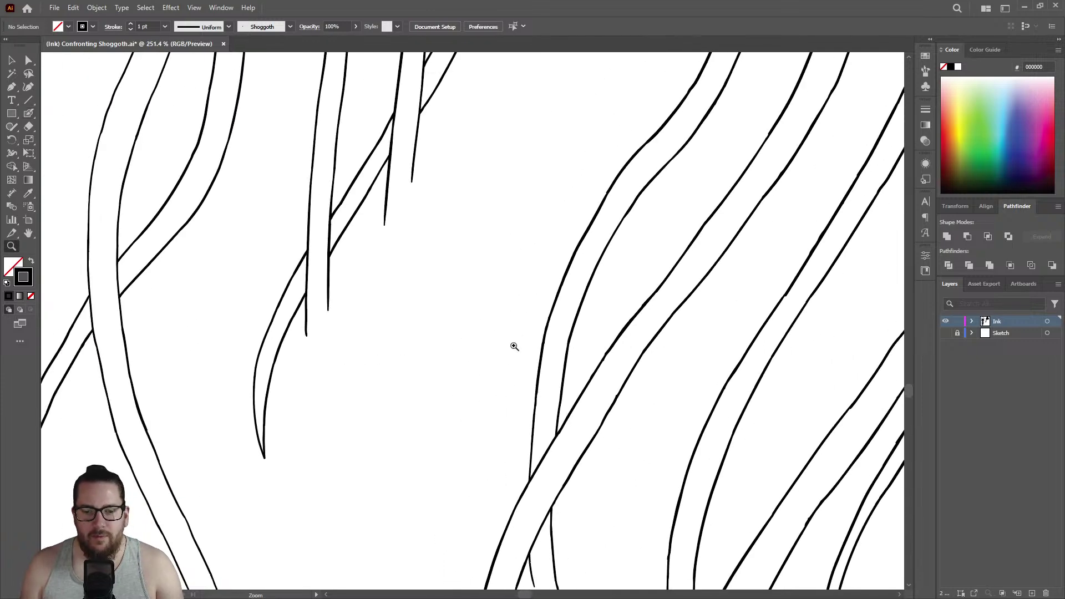
mouse_move(643, 390)
mouse_down()
mouse_move(754, 357)
mouse_move(673, 393)
mouse_move(392, 377)
mouse_up()
drag(658, 360, 451, 377)
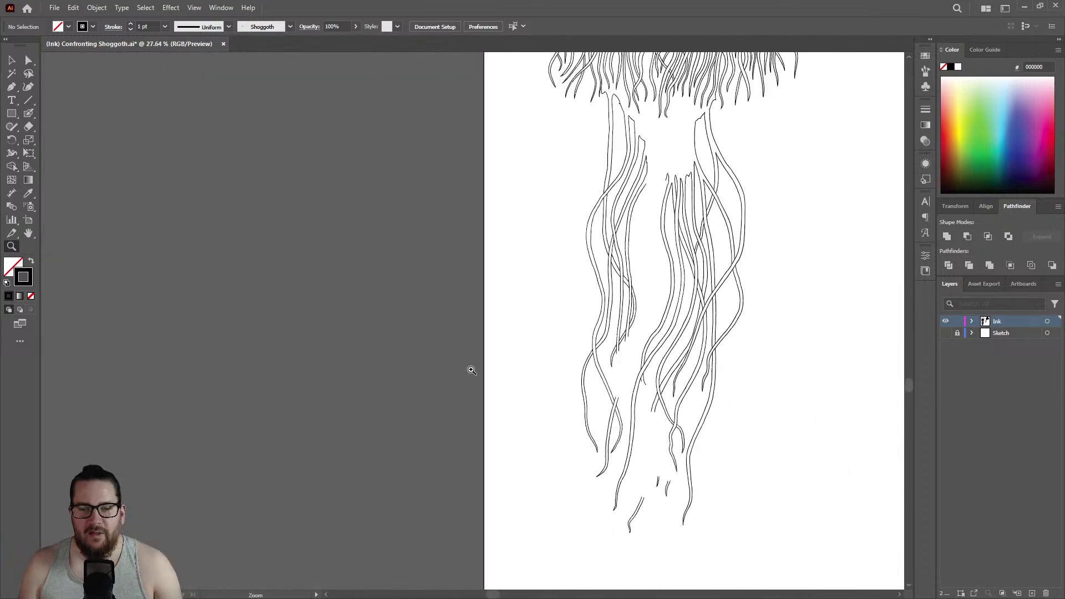
drag(737, 373, 899, 381)
drag(526, 318, 646, 332)
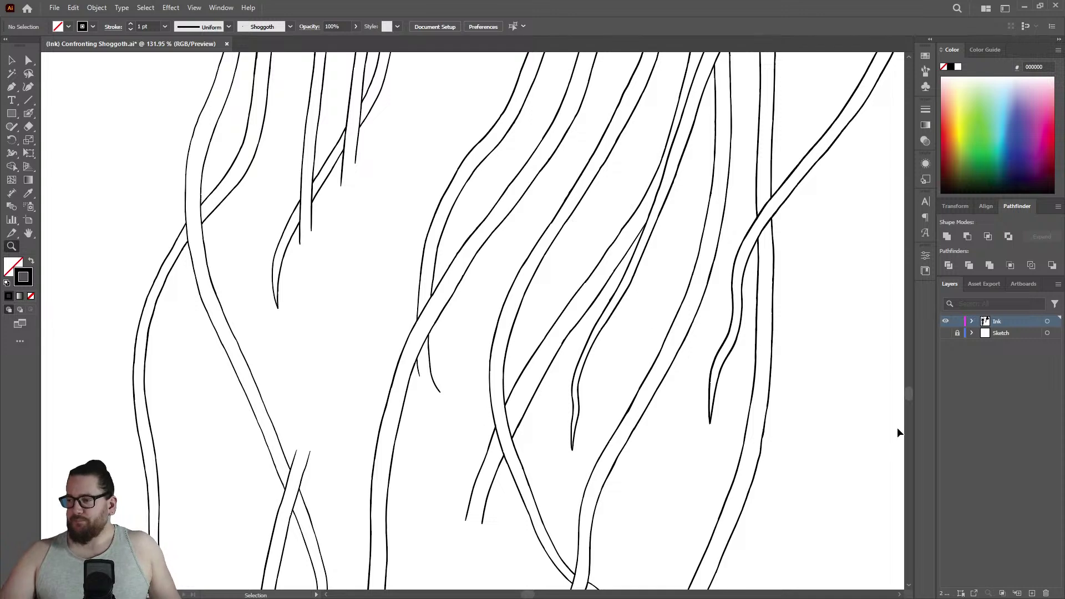
key(ctrl+s)
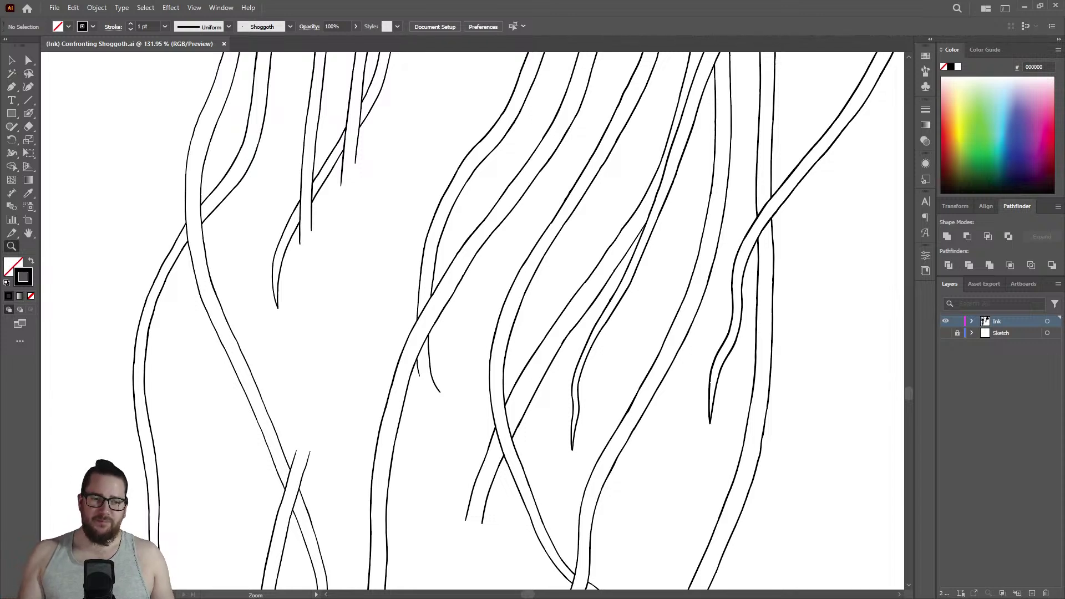
Show the Sketch layer and extend the smaller tentacle's left edge below the crossing along its blue curve.
click(946, 333)
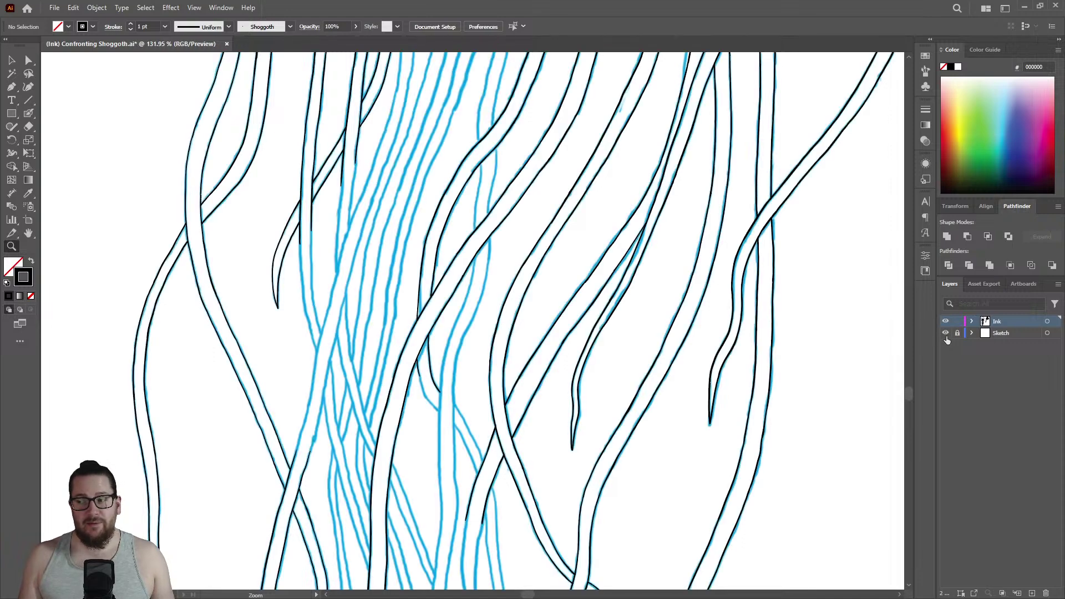
click(426, 427)
click(549, 399)
click(405, 290)
click(463, 275)
key(shift+b)
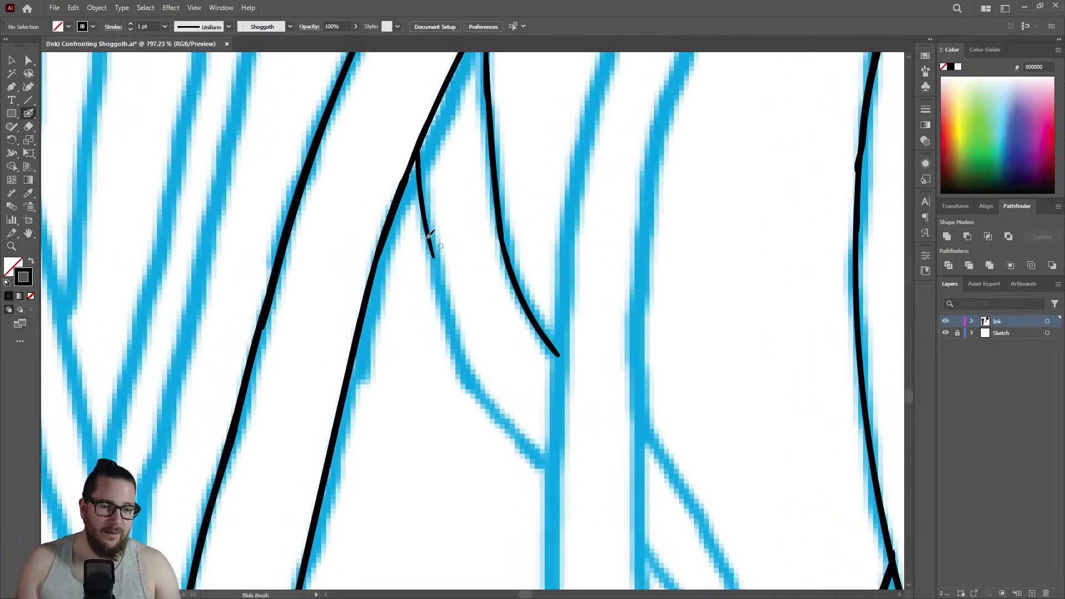
mouse_move(433, 252)
mouse_down()
mouse_move(478, 385)
mouse_move(526, 441)
mouse_up()
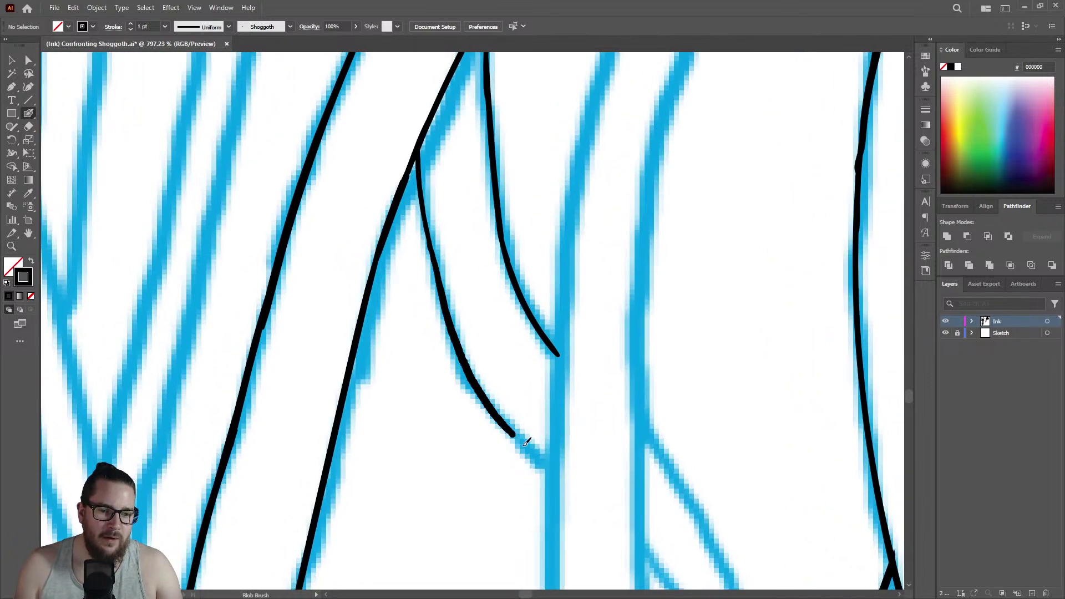
Ink the left edge of the uninked central tentacle from its pointed upper end downward along the blue sketch.
key(z)
alt+click(280, 412)
drag(280, 412, 255, 415)
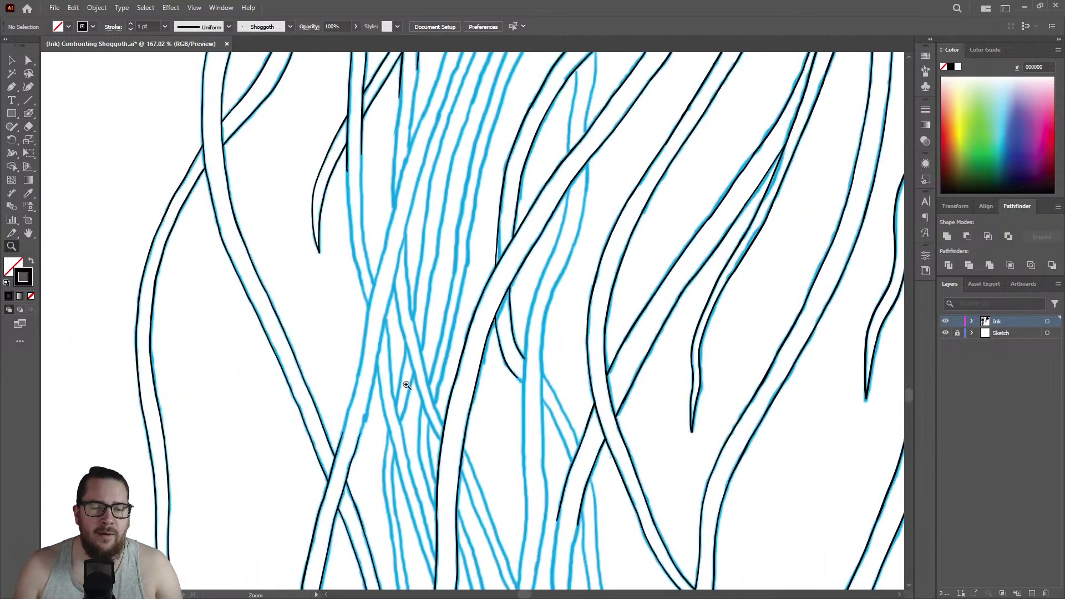
drag(426, 401, 323, 418)
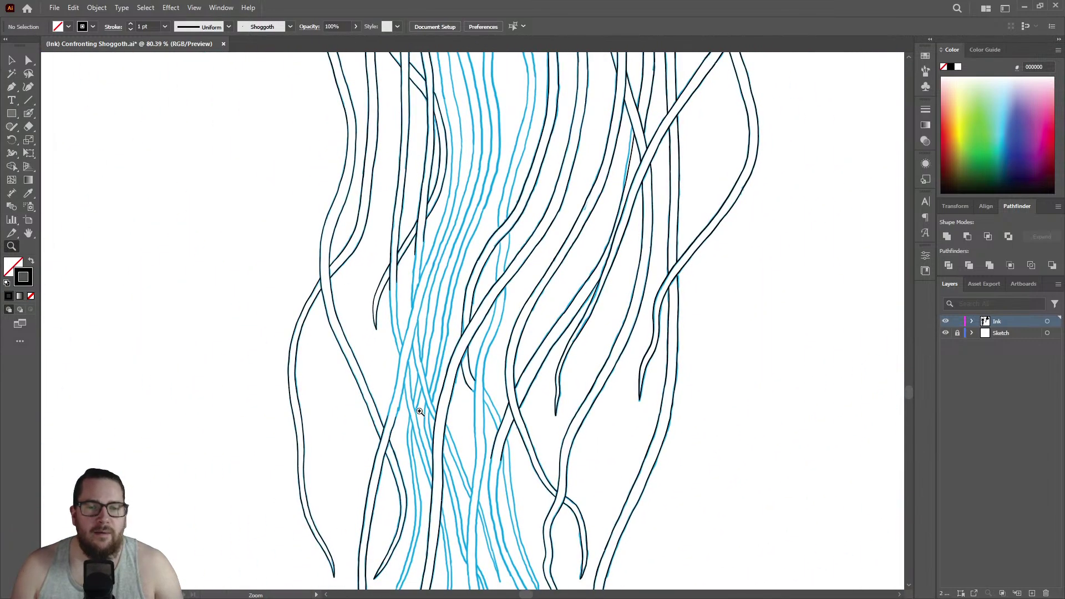
drag(464, 421, 432, 321)
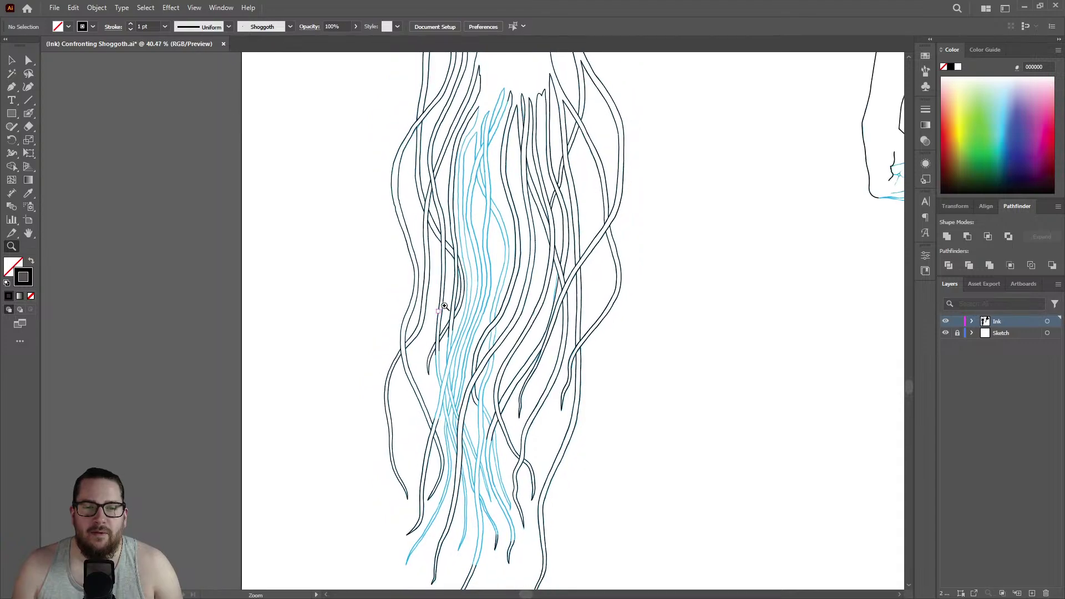
drag(506, 81, 671, 91)
drag(496, 95, 635, 72)
mouse_move(443, 121)
mouse_down()
mouse_move(549, 111)
mouse_move(564, 147)
mouse_move(441, 433)
mouse_up()
key(shift+b)
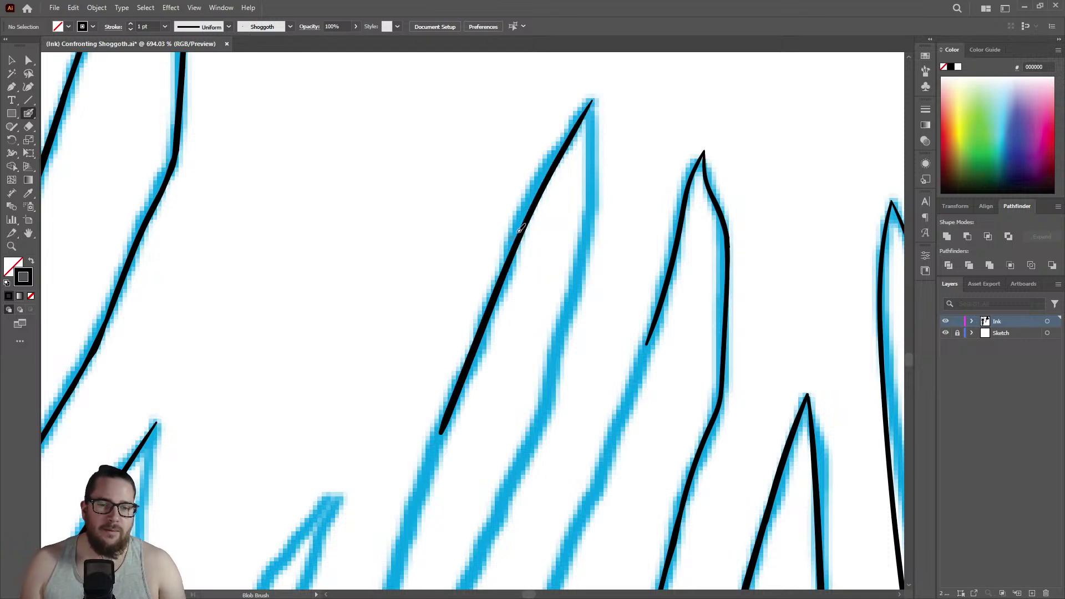
Ink the right edge of the same central tentacle from its pointed upper end down along the blue sketch.
mouse_move(595, 104)
mouse_down()
mouse_move(589, 226)
mouse_move(566, 355)
mouse_move(525, 468)
mouse_up()
mouse_move(599, 302)
mouse_down()
mouse_move(582, 352)
mouse_move(752, 288)
mouse_up()
key(shift+e)
mouse_move(635, 72)
mouse_down()
mouse_move(611, 214)
mouse_move(542, 405)
mouse_move(616, 212)
mouse_move(563, 209)
mouse_move(685, 145)
mouse_move(653, 204)
mouse_move(601, 401)
mouse_move(560, 497)
mouse_up()
Ink the right edge of the leftmost central tentacle from its tip downward along the blue sketch and trim the bump at the stroke joint.
key(z)
key(shift+b)
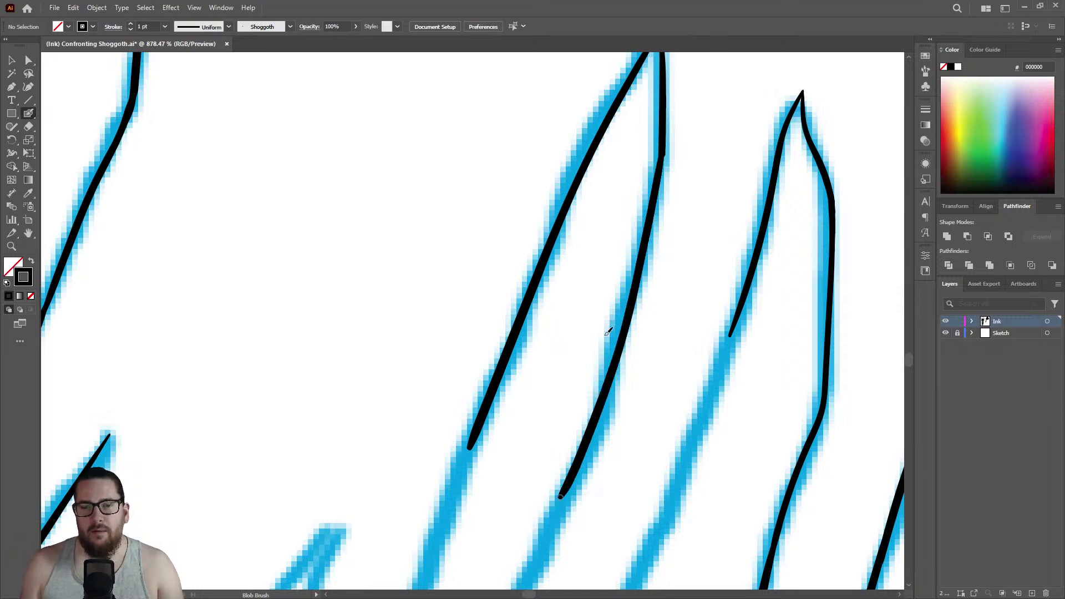
key(shift+e)
drag(680, 157, 673, 142)
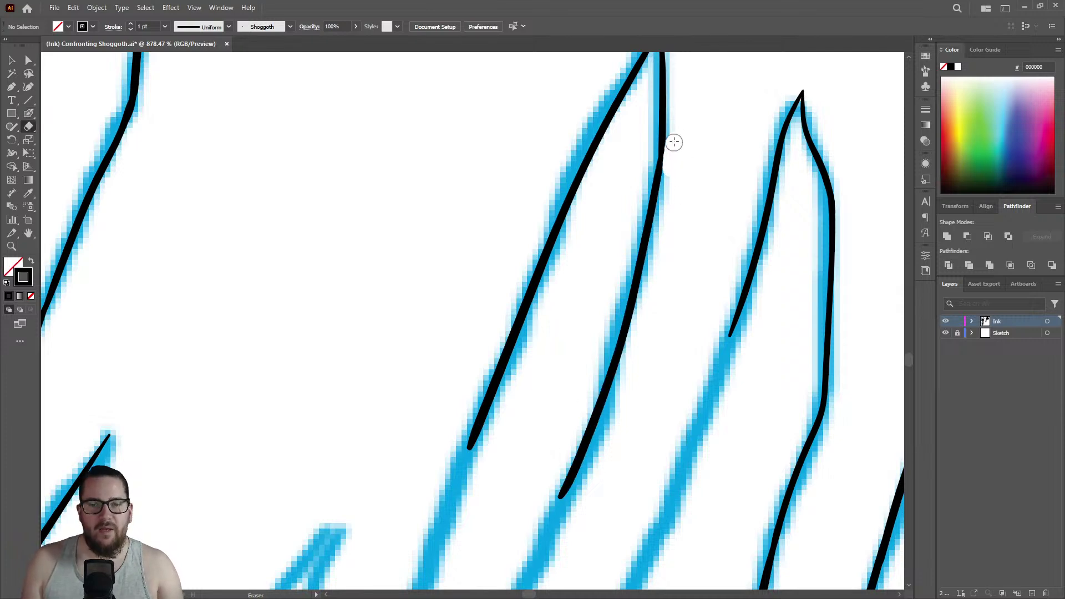
key(shift+b)
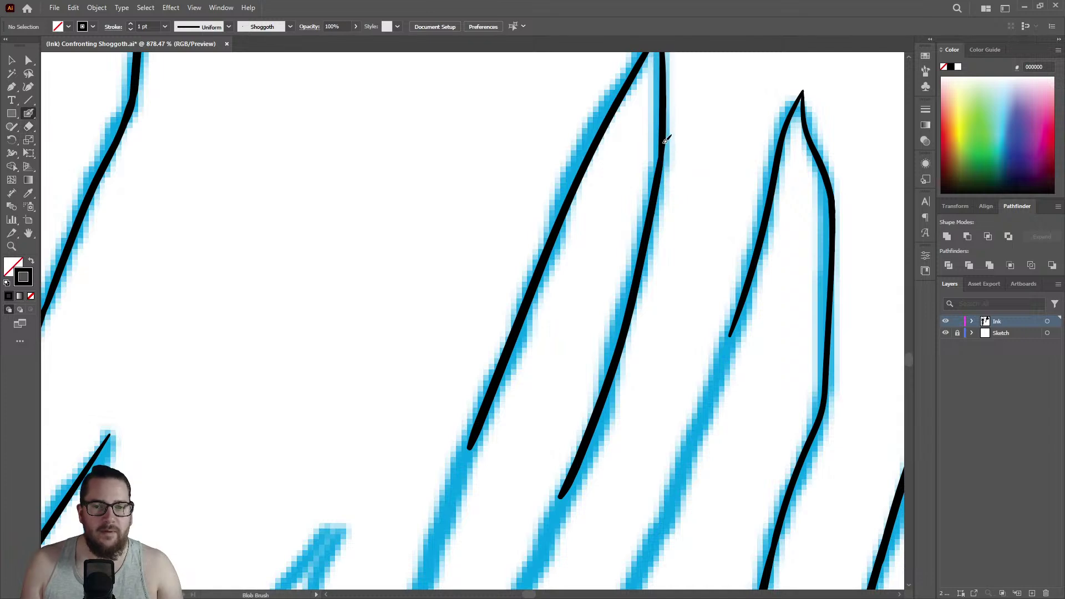
Touch up the same tentacle's pointed tip, retracing its left edge just below the point with the Blob Brush.
key(z)
drag(666, 193, 574, 183)
drag(667, 85, 854, 116)
key(shift+b)
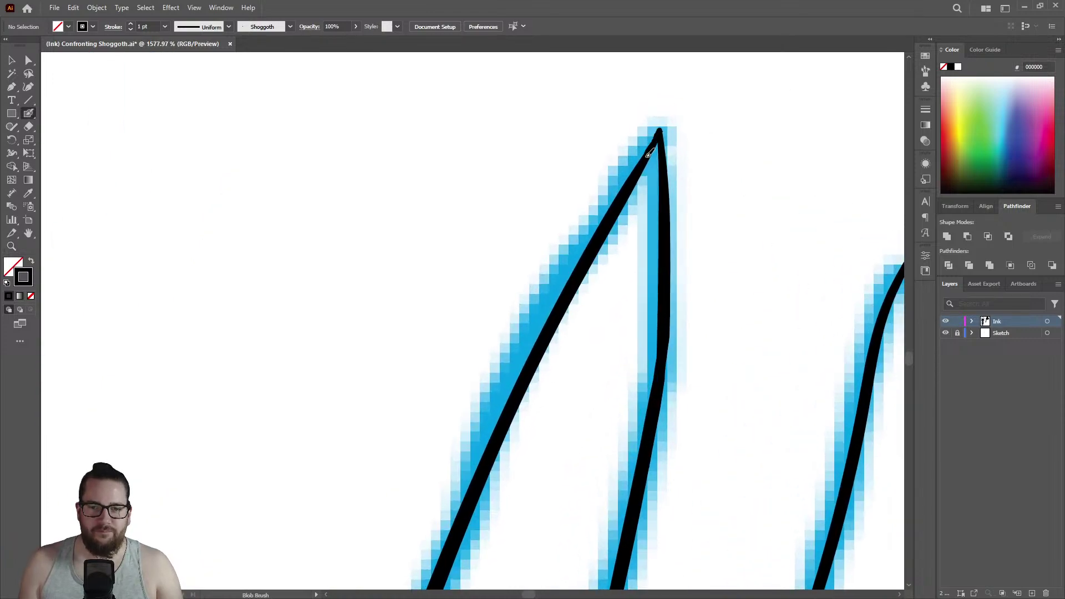
key(z)
mouse_move(663, 144)
mouse_down()
mouse_move(576, 255)
mouse_move(577, 289)
mouse_move(754, 290)
mouse_move(734, 235)
mouse_up()
key(shift+b)
drag(658, 151, 599, 327)
Extend the tentacle's left edge downward from its inked end to the fork in the blue sketch.
key(z)
mouse_move(623, 228)
mouse_down()
mouse_move(637, 266)
mouse_move(673, 304)
mouse_move(690, 255)
mouse_up()
key(shift+b)
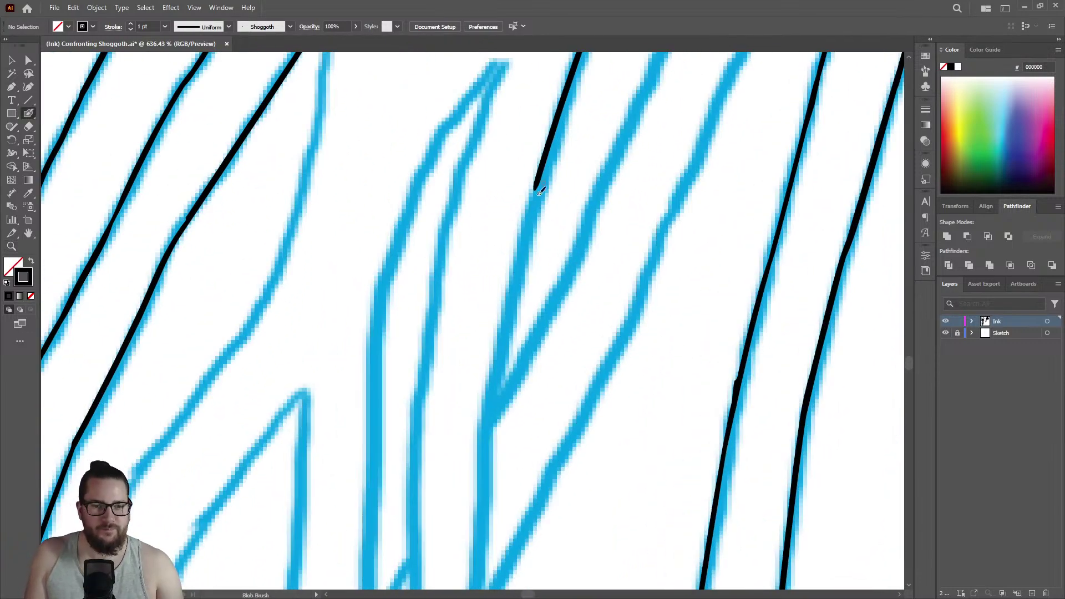
mouse_move(542, 171)
mouse_down()
mouse_move(498, 343)
mouse_move(475, 511)
mouse_move(444, 309)
mouse_move(525, 341)
mouse_move(578, 281)
mouse_move(725, 249)
mouse_move(539, 320)
mouse_move(572, 250)
mouse_up()
key(z)
key(shift+b)
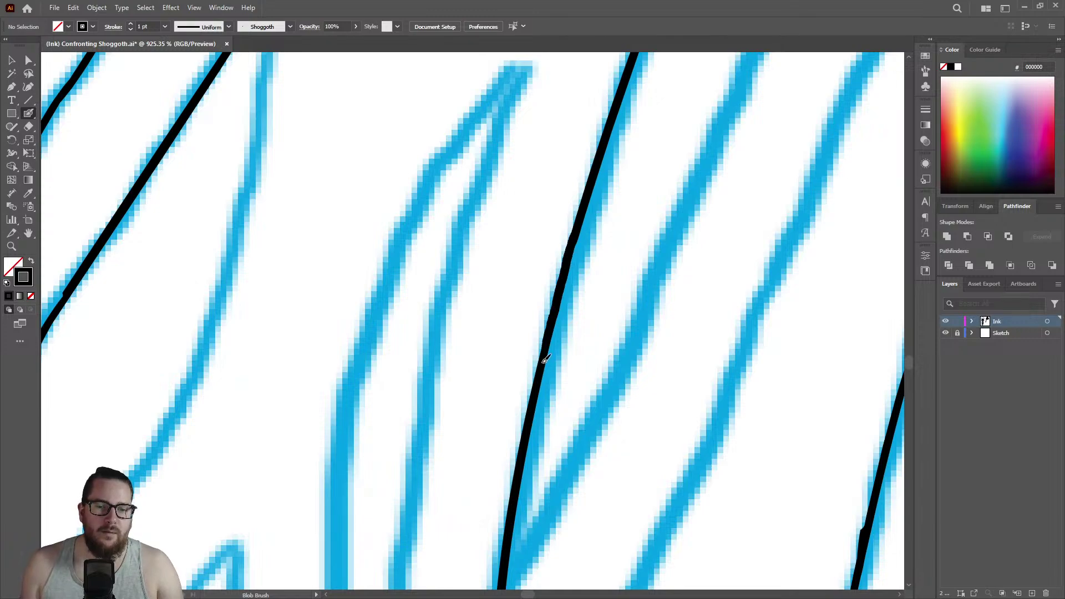
Clean the left edge's joint at the fork and extend the line below where the neighbouring tentacle's sketch line meets it.
key(z)
scroll(591, 281, down, 1)
drag(591, 281, 494, 322)
drag(594, 347, 545, 380)
drag(588, 430, 790, 362)
key(shift+e)
drag(552, 227, 541, 328)
key(shift+b)
drag(555, 223, 533, 531)
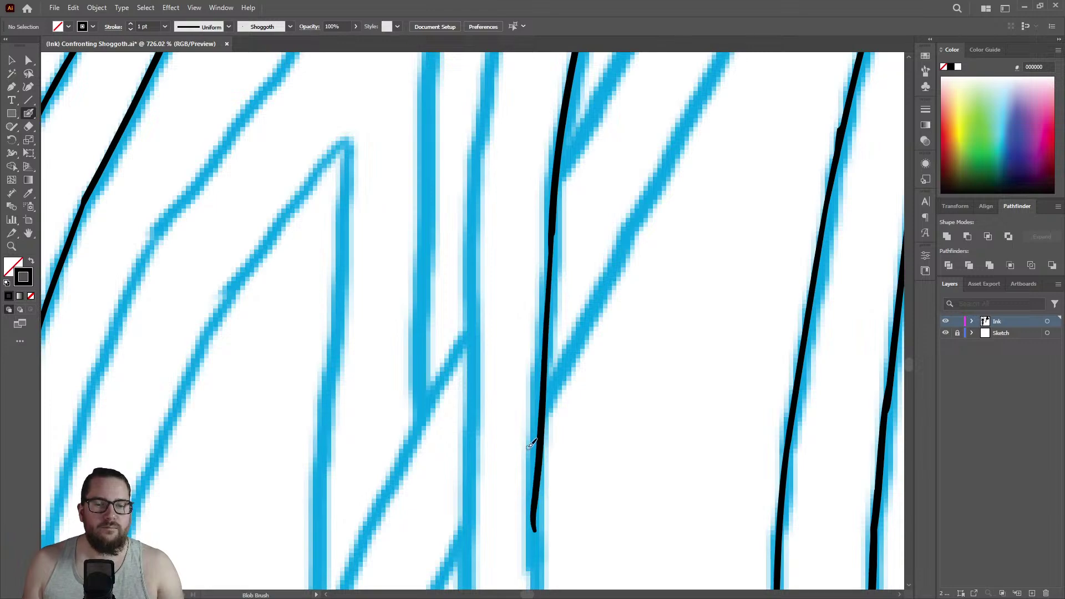
key(ctrl+z)
key(z)
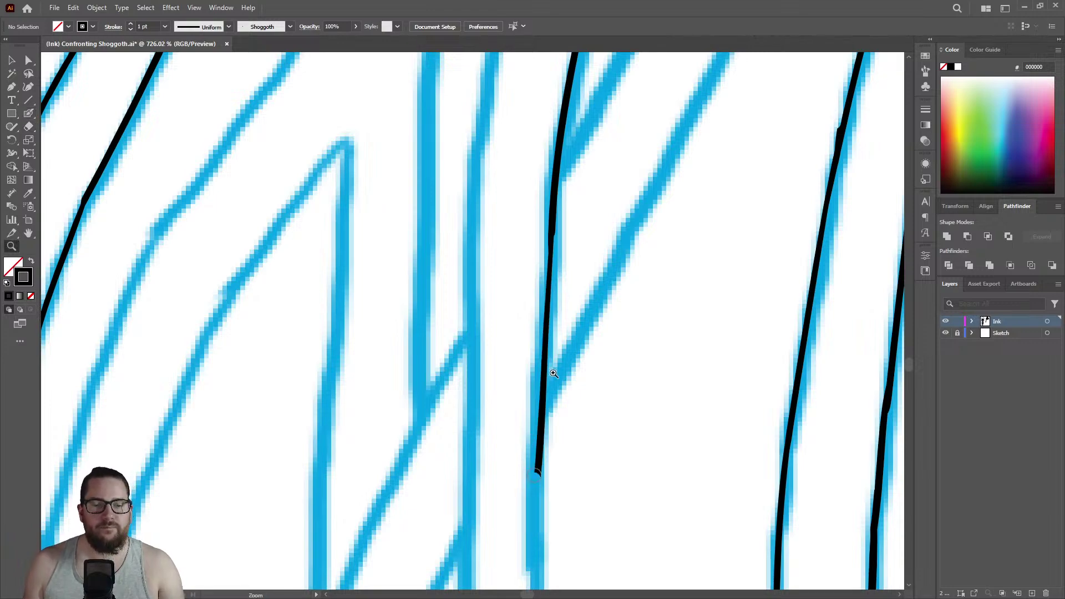
Examine the remaining blue-sketched central tentacles and their crossings against the inked ones around them.
alt+click(518, 351)
alt+click(519, 351)
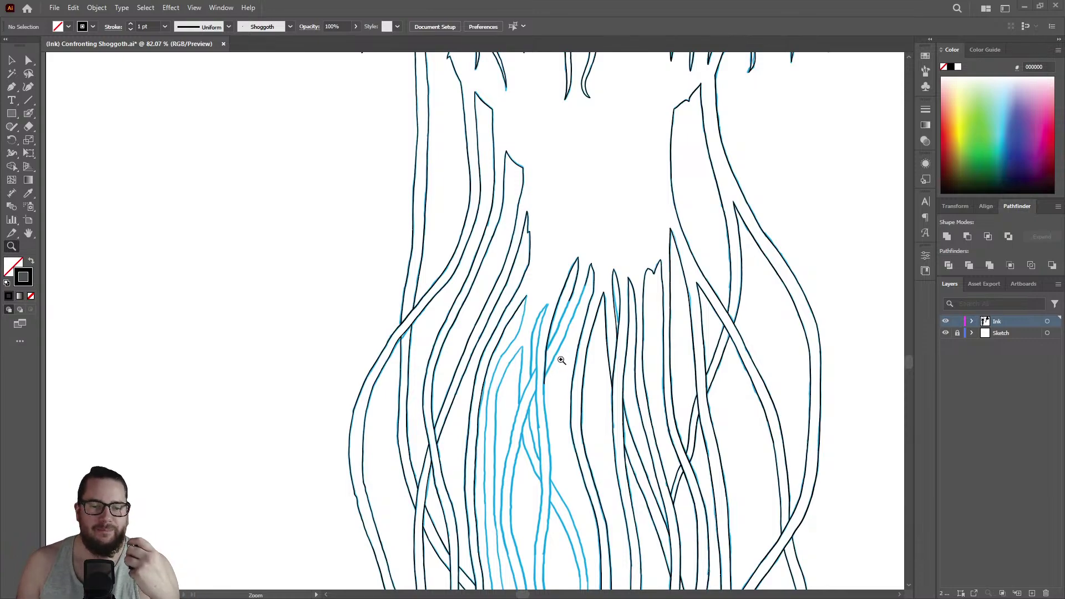
scroll(556, 416, down, 3)
scroll(751, 326, up, 6)
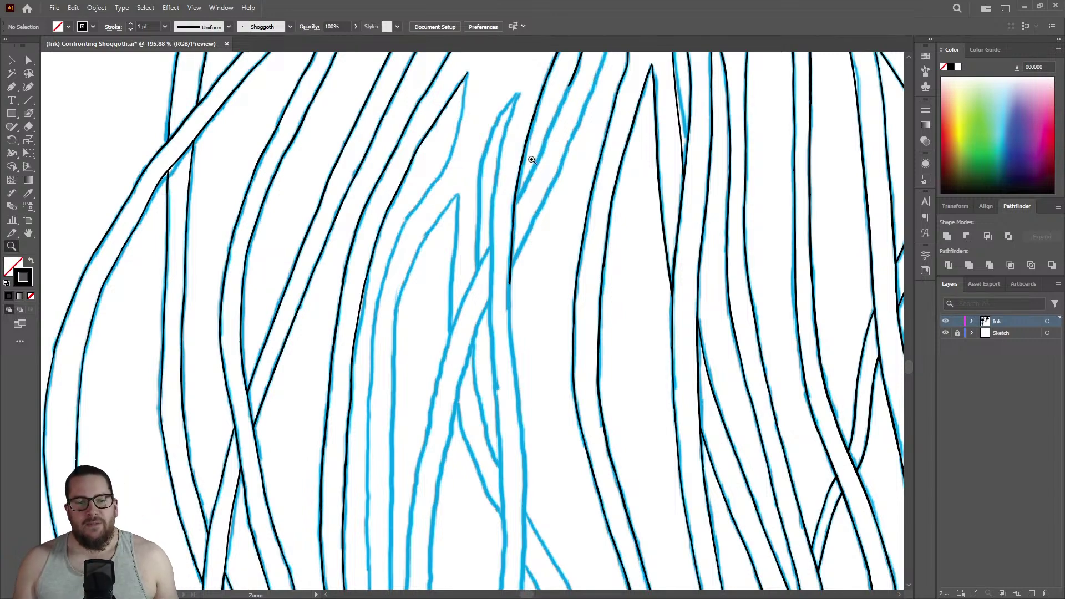
scroll(544, 181, down, 4)
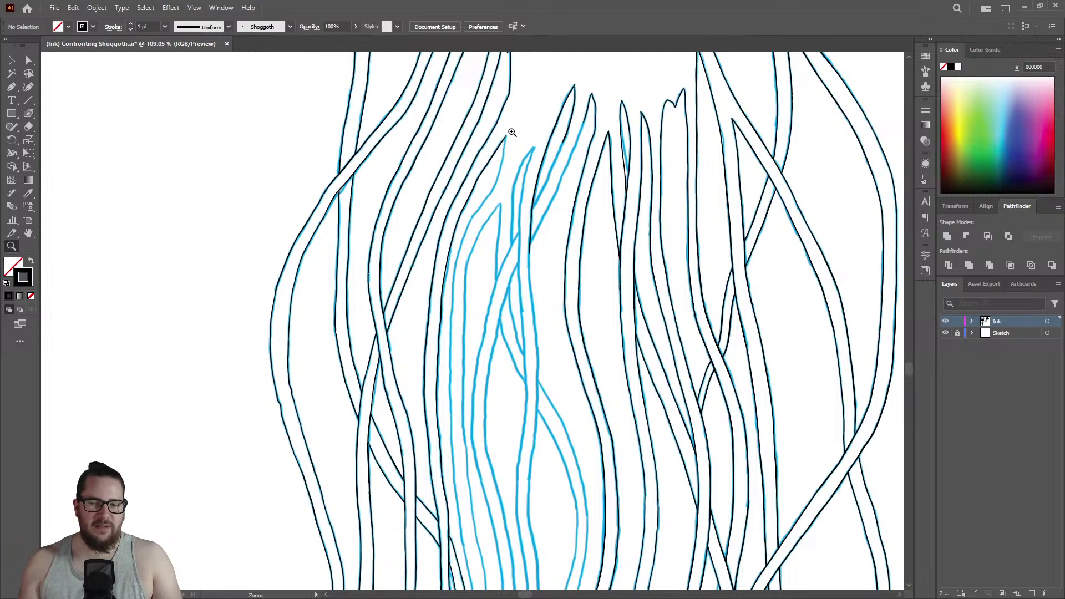
scroll(511, 132, down, 4)
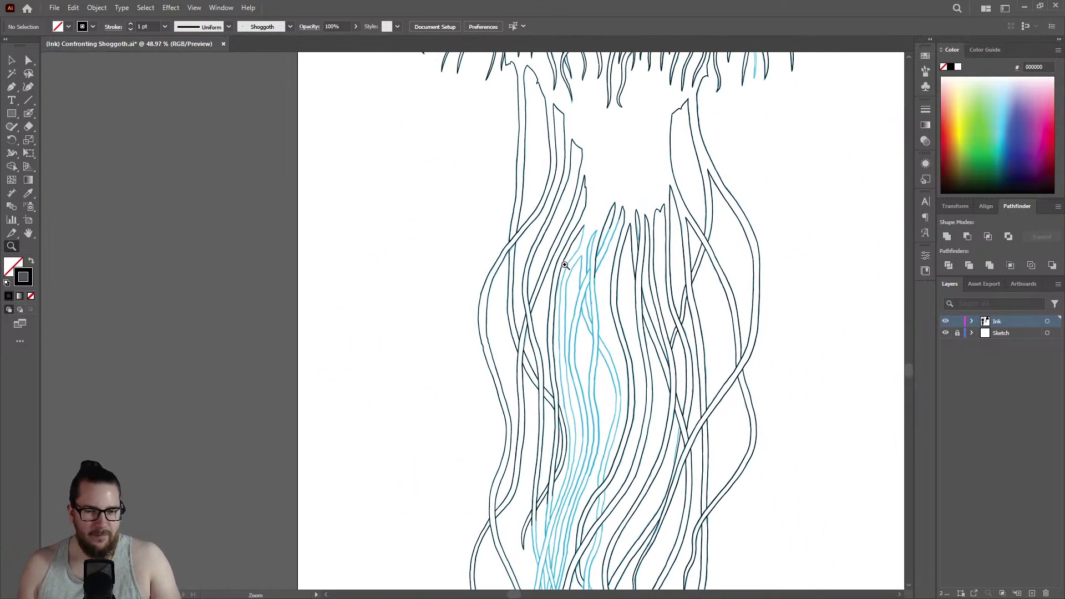
scroll(565, 265, down, 4)
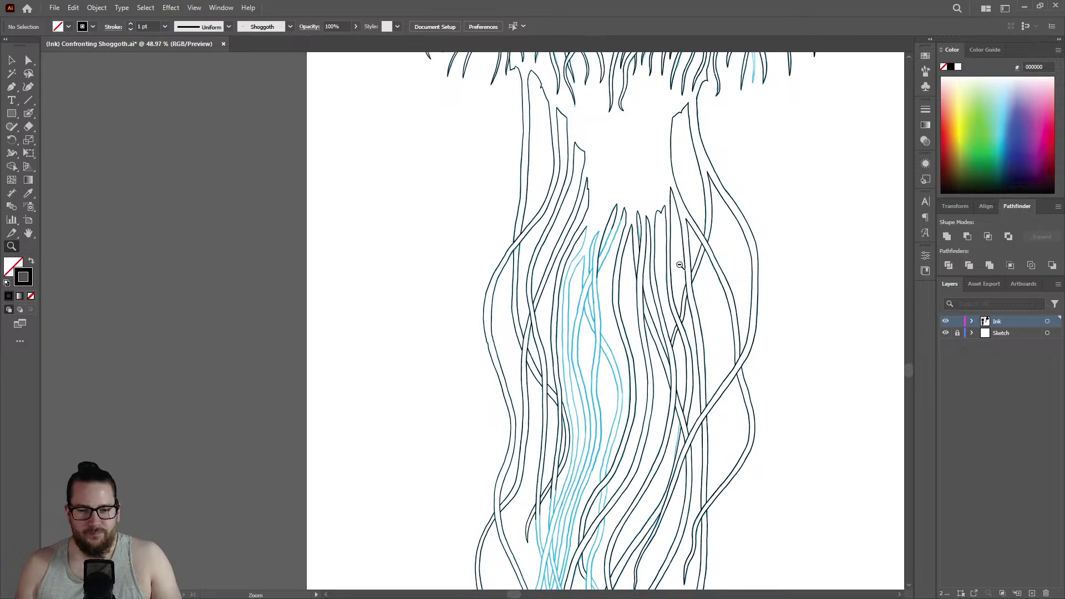
scroll(575, 268, up, 3)
scroll(671, 259, up, 5)
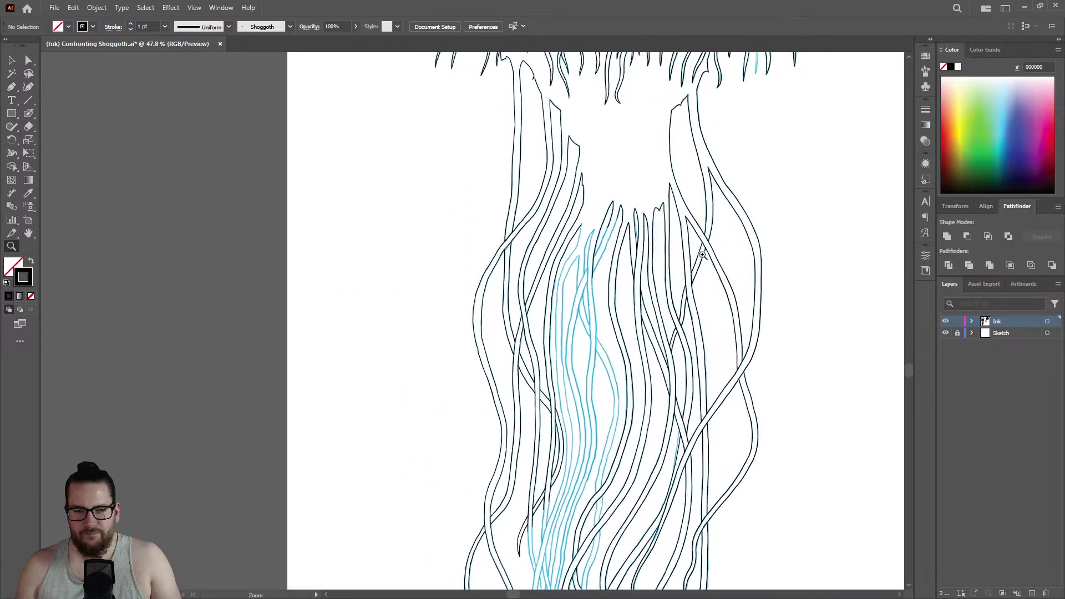
scroll(800, 202, up, 8)
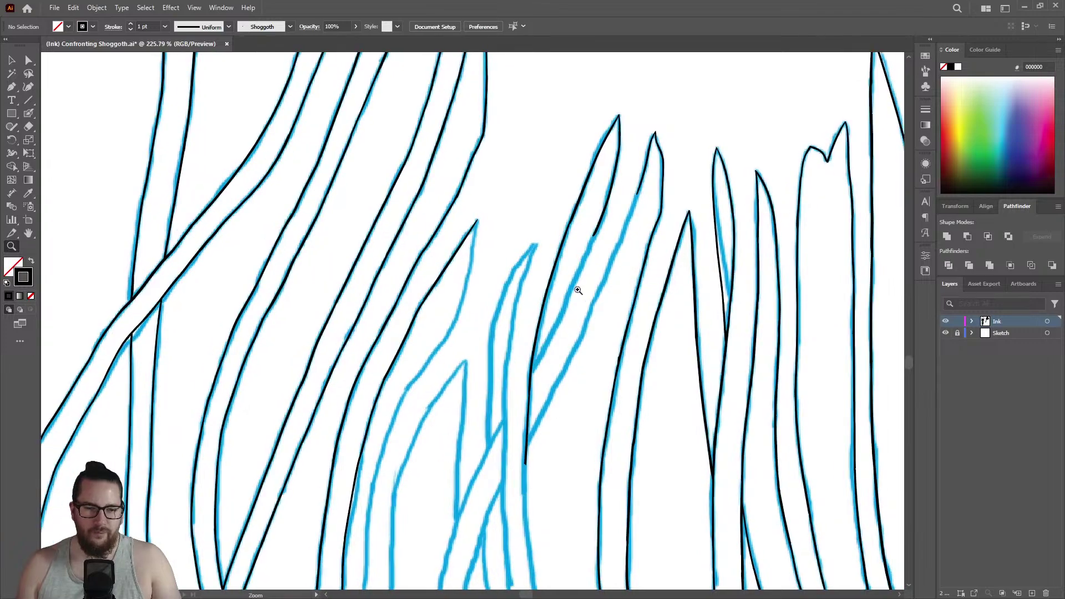
Extend the tentacle's right edge from its inked end down the blue sketch until it meets the left edge.
scroll(745, 239, up, 3)
key(shift+b)
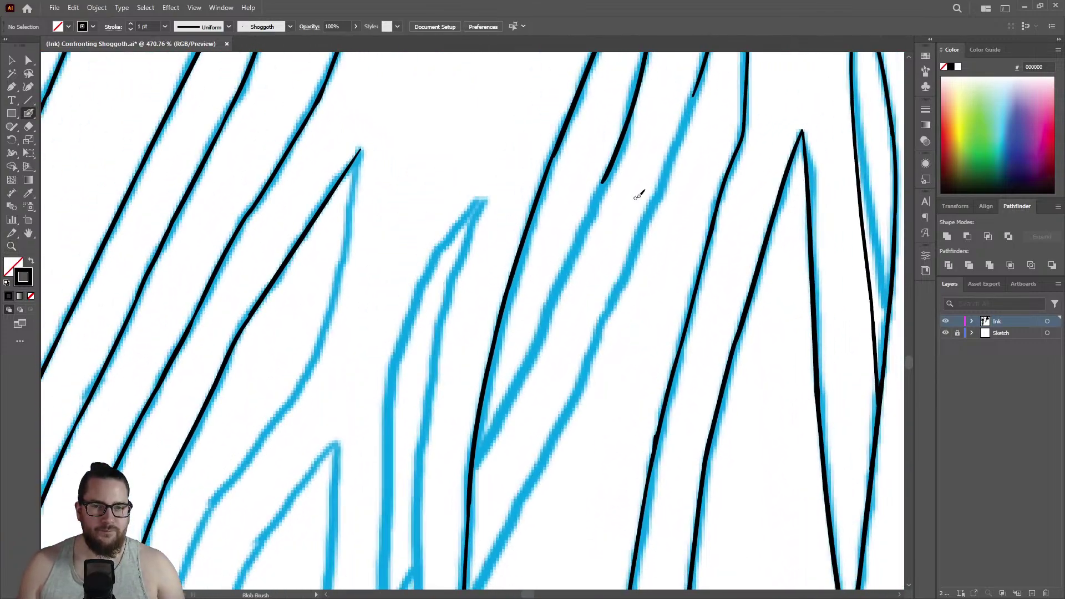
mouse_move(612, 166)
mouse_down()
mouse_move(520, 377)
mouse_move(482, 451)
mouse_move(476, 442)
mouse_up()
scroll(589, 316, down, 5)
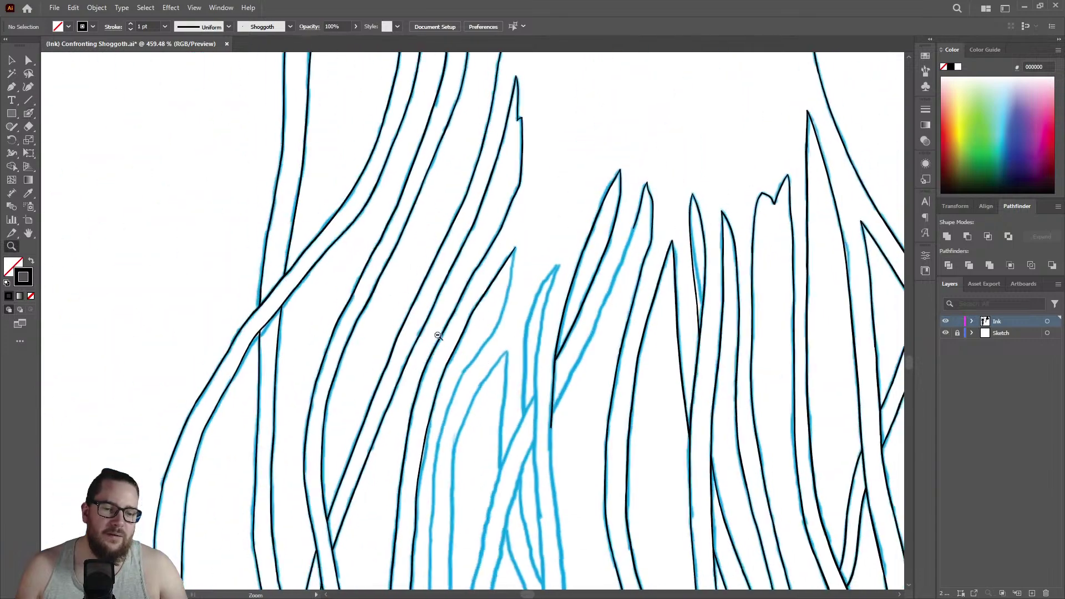
Erase the lower end of the right edge to leave a small gap before the left edge at the fork.
scroll(642, 373, up, 5)
scroll(576, 235, up, 3)
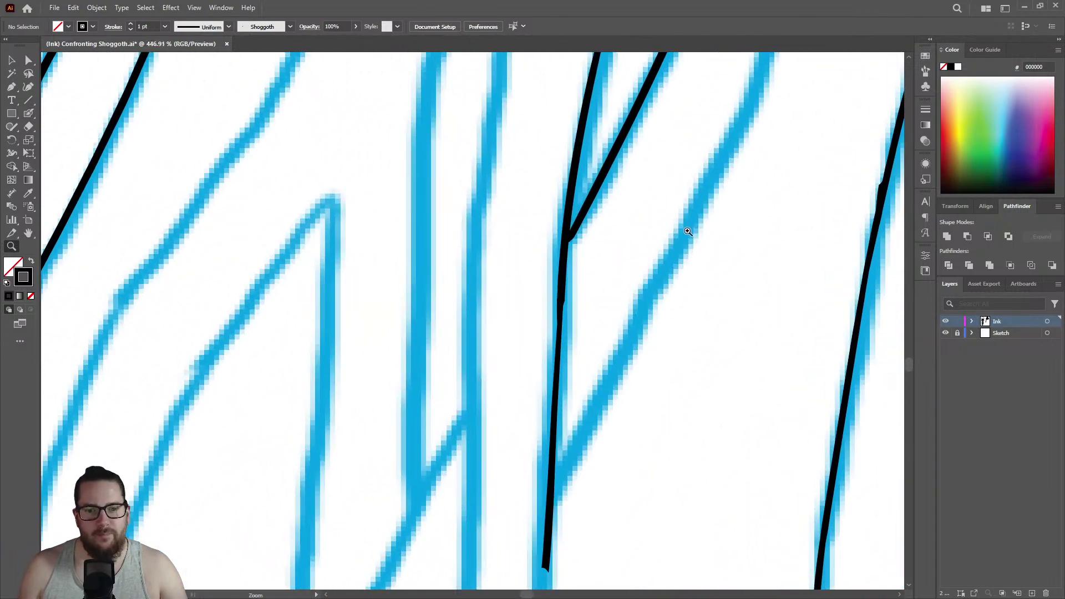
scroll(576, 235, up, 3)
key(shift+e)
drag(579, 224, 585, 204)
key(shift+b)
key(z)
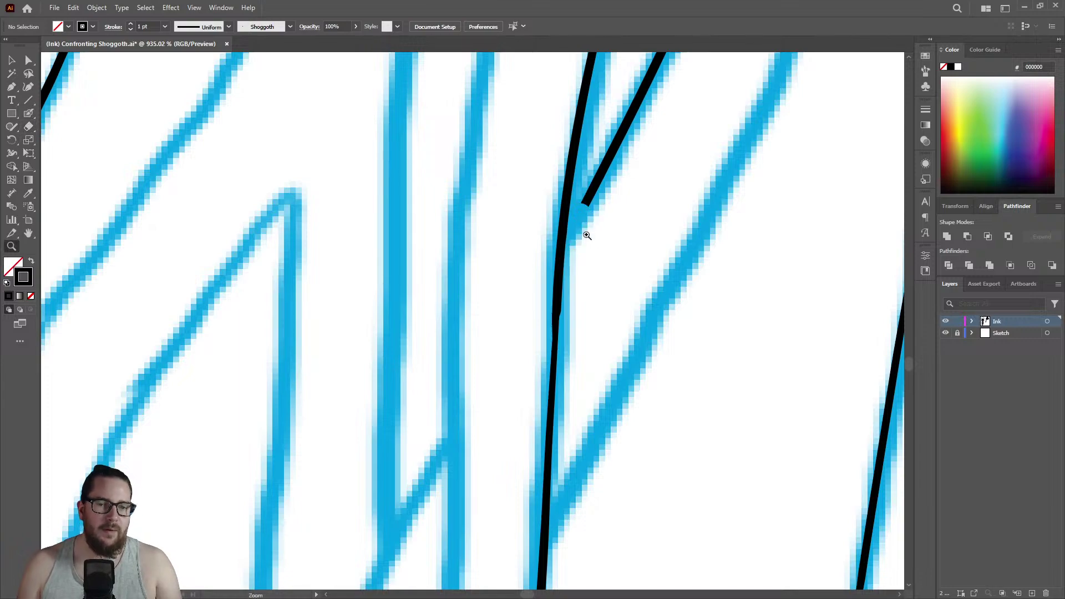
Smooth the uneven joint in the long left edge just below the fork with the Blob Brush and undo the stray stroke.
scroll(554, 236, down, 5)
scroll(605, 308, up, 5)
key(shift+b)
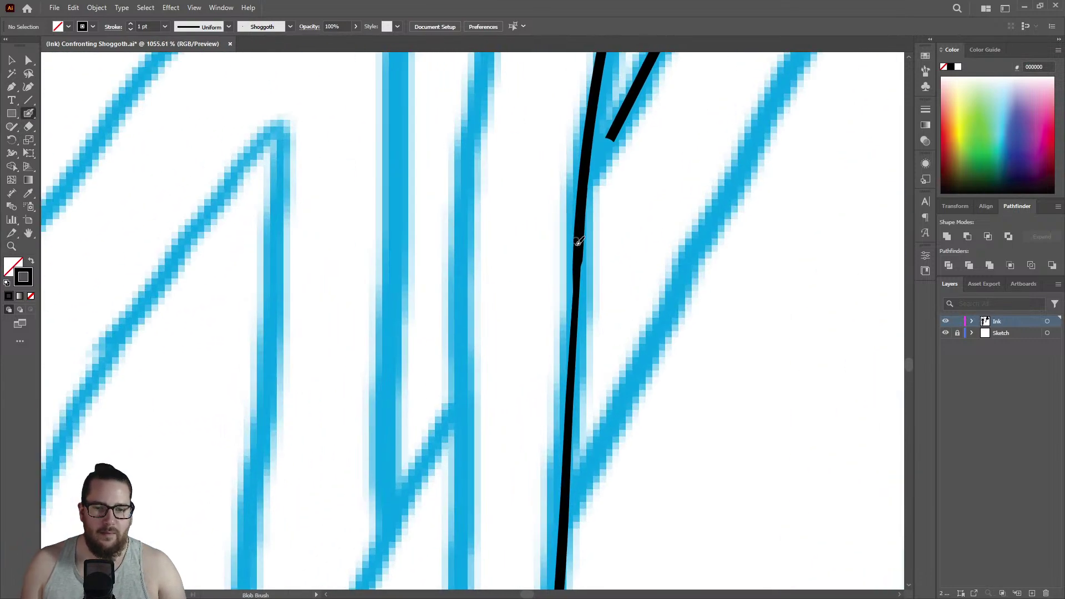
drag(575, 312, 571, 378)
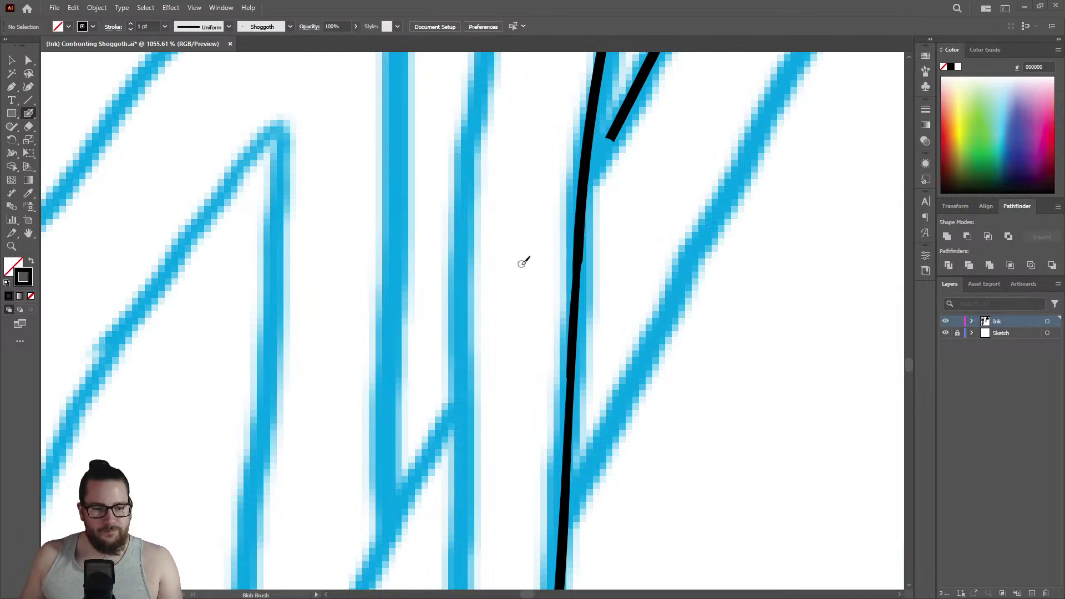
mouse_move(478, 352)
mouse_down()
mouse_move(345, 361)
mouse_move(309, 374)
mouse_up()
key(ctrl+z)
Fill the notch in the nearby inked tentacle edge with a short Blob Brush stroke over the joint.
drag(466, 340, 282, 373)
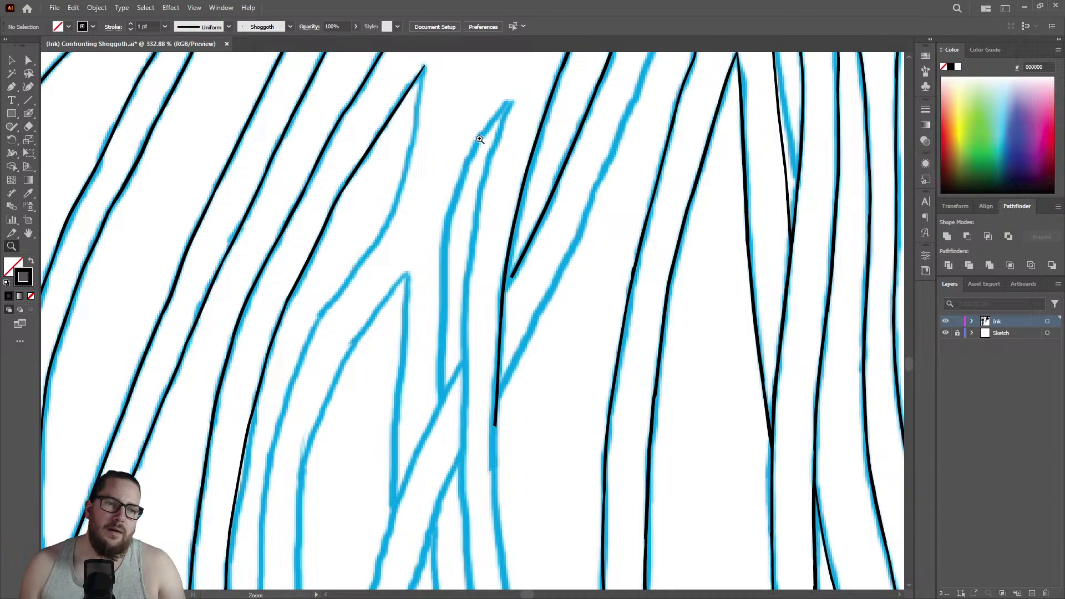
mouse_move(335, 181)
mouse_down()
mouse_move(449, 155)
mouse_move(636, 145)
mouse_up()
key(shift+b)
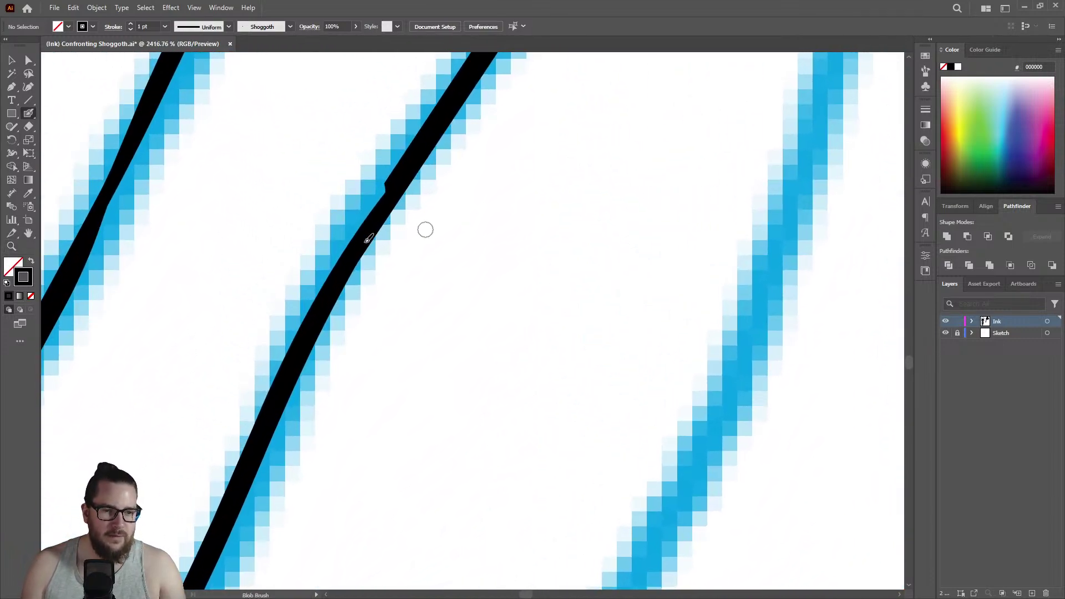
drag(398, 178, 363, 238)
key(z)
alt+click(245, 345)
alt+click(245, 345)
alt+click(305, 390)
alt+click(305, 389)
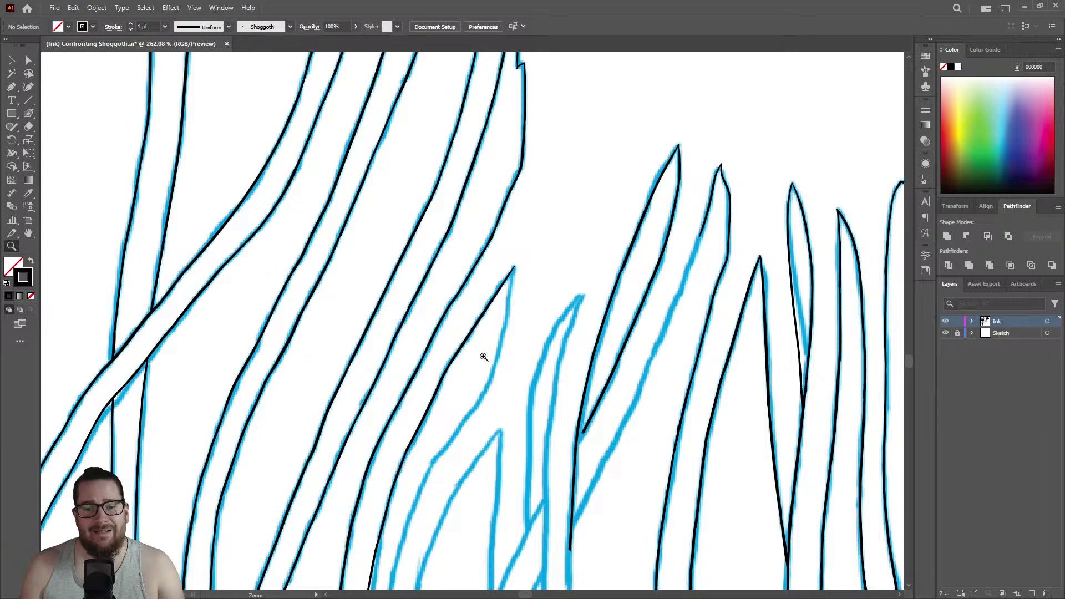
Ink both edges of the short narrow tentacle beside the fork, bringing them together in a pointed tip.
drag(483, 356, 383, 396)
mouse_move(515, 461)
mouse_down()
mouse_move(675, 393)
mouse_move(627, 340)
mouse_move(588, 221)
mouse_move(796, 178)
mouse_up()
key(shift+b)
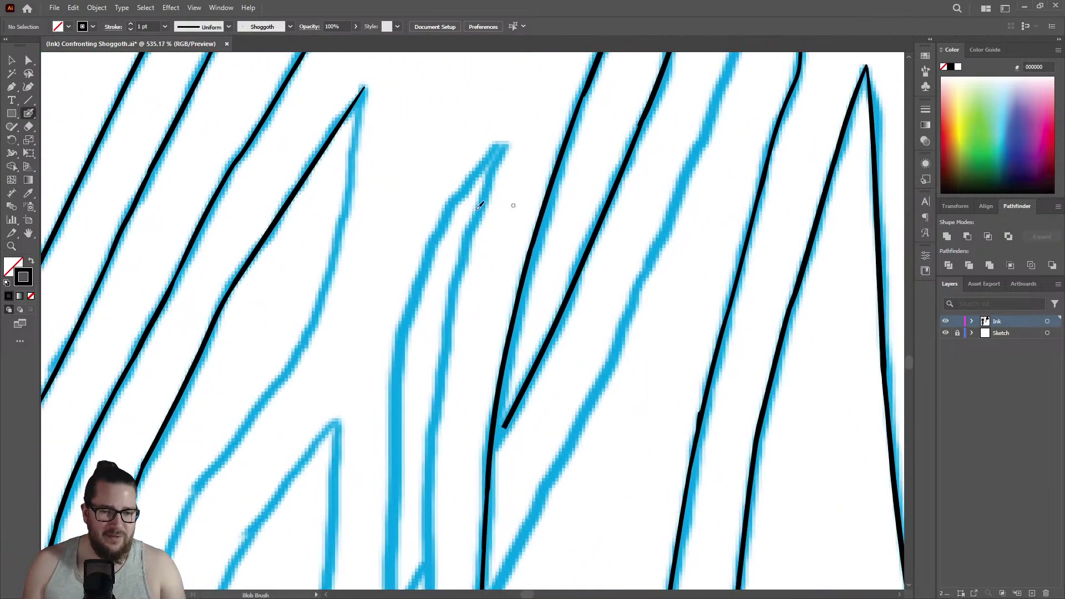
mouse_move(506, 137)
mouse_down()
mouse_move(454, 291)
mouse_move(426, 489)
mouse_up()
key(z)
mouse_move(475, 280)
mouse_down()
mouse_move(447, 249)
mouse_move(497, 244)
mouse_move(485, 148)
mouse_move(527, 136)
mouse_move(438, 249)
mouse_move(412, 307)
mouse_move(367, 487)
mouse_up()
drag(510, 123, 649, 112)
mouse_move(511, 189)
mouse_down()
mouse_move(556, 133)
mouse_move(459, 260)
mouse_move(555, 131)
mouse_up()
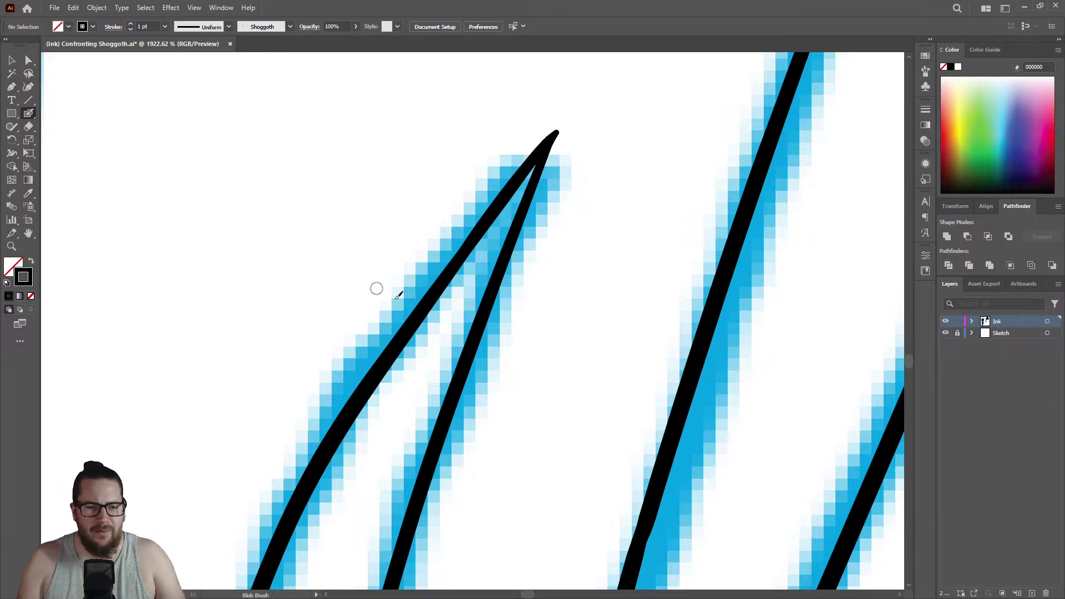
Trim the inner side of the narrow tentacle's left edge below the tip and redraw that stretch along the sketch.
key(shift+e)
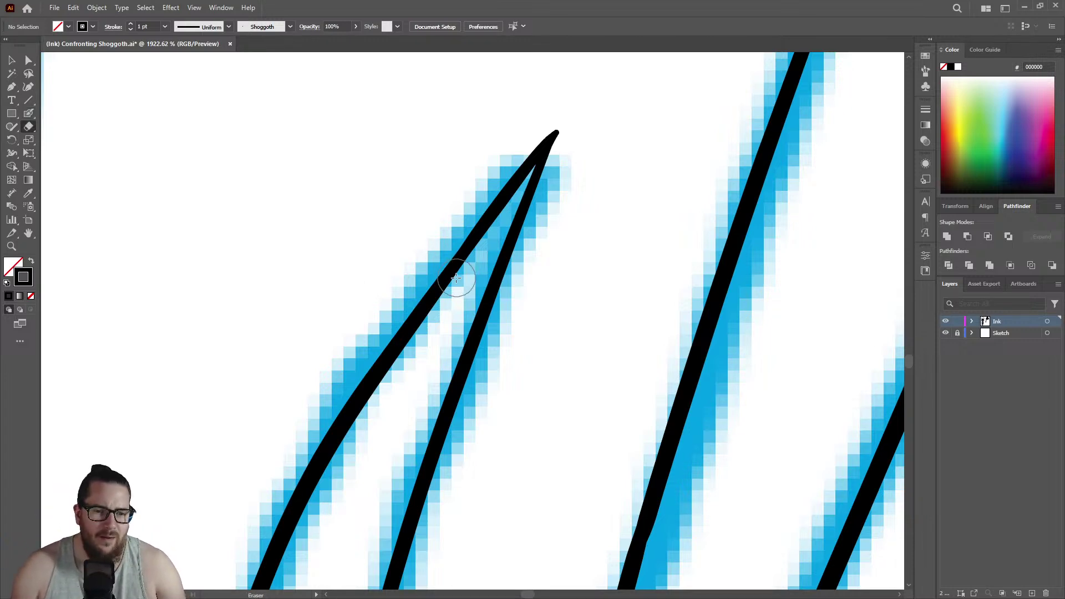
mouse_move(513, 161)
mouse_down()
mouse_move(409, 371)
mouse_move(425, 326)
mouse_move(380, 401)
mouse_move(428, 319)
mouse_move(374, 418)
mouse_up()
key(shift+b)
mouse_move(525, 160)
mouse_down()
mouse_move(546, 144)
mouse_move(441, 273)
mouse_move(343, 424)
mouse_up()
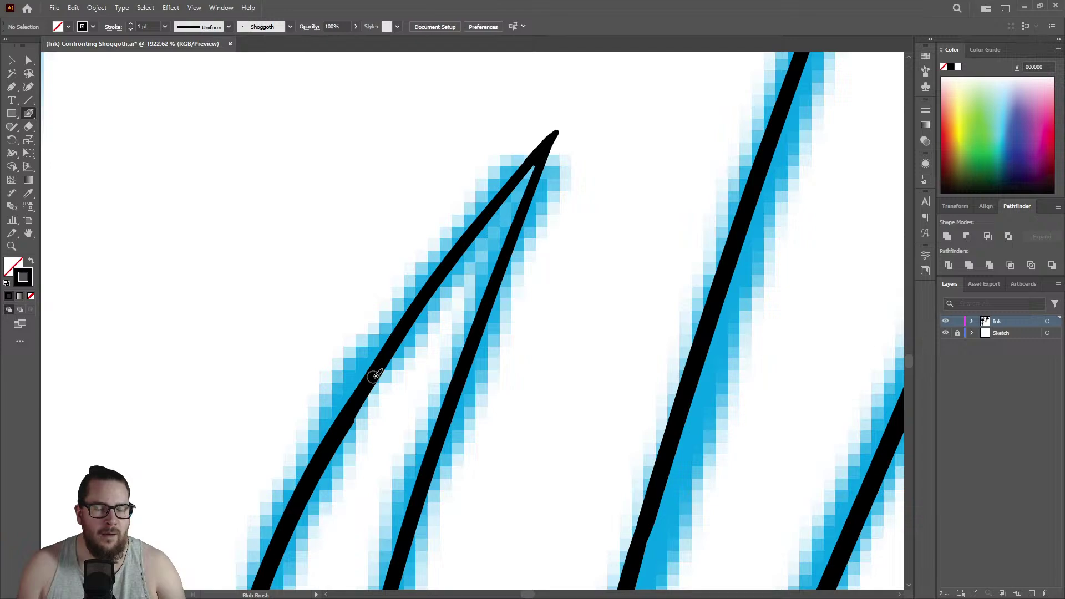
key(z)
alt+click(328, 288)
alt+click(473, 309)
alt+click(444, 308)
alt+click(425, 306)
alt+click(453, 331)
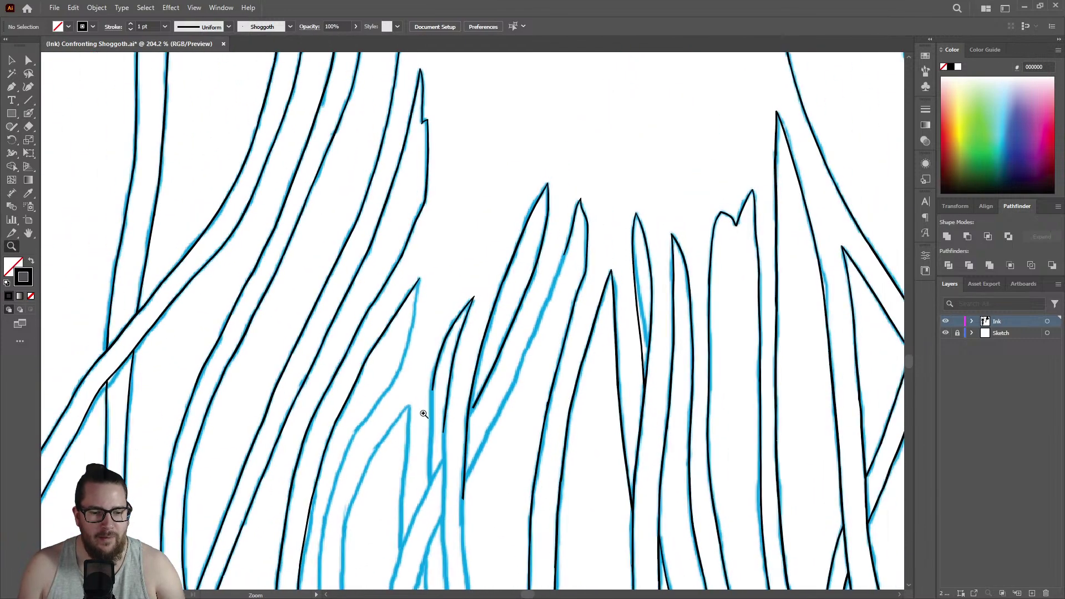
Erase the thin lower end of the narrow tentacle's right edge so the line can be continued.
click(449, 450)
click(559, 392)
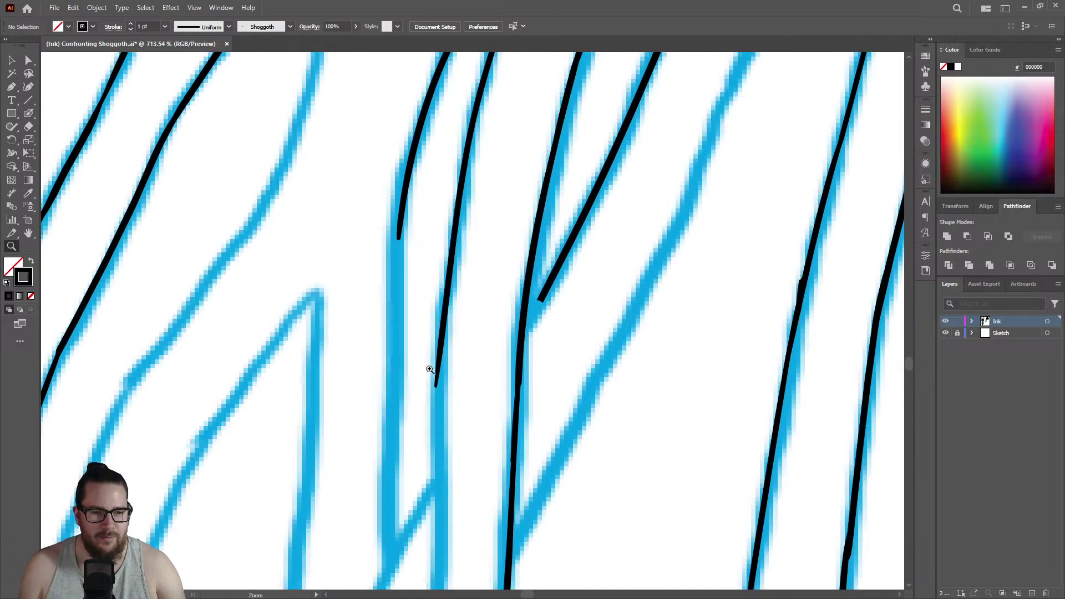
click(433, 368)
click(441, 325)
key(shift+e)
drag(434, 410, 421, 274)
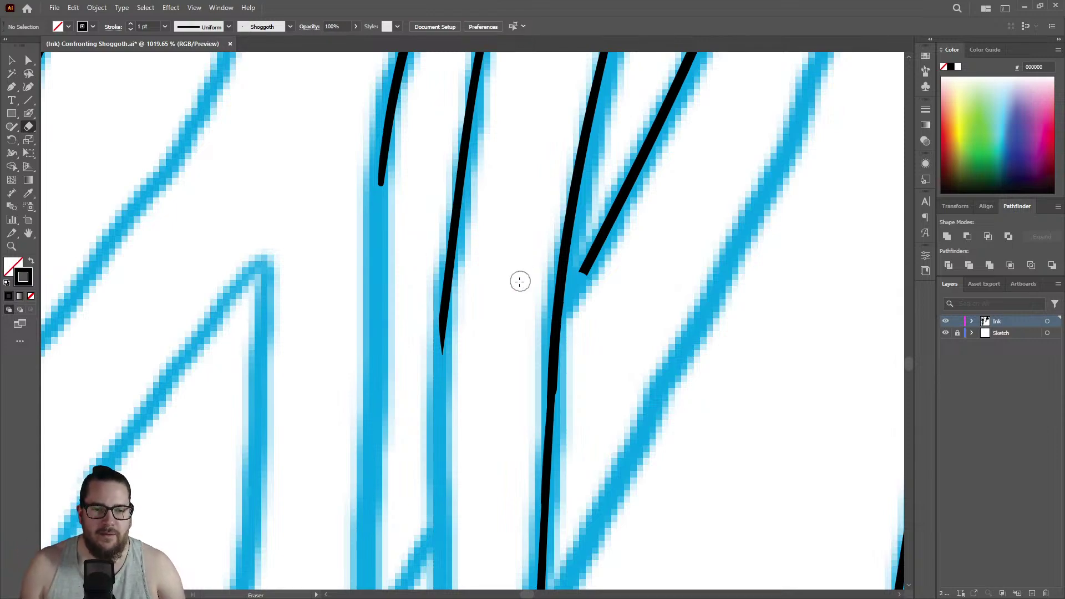
Extend the narrow tentacle's right edge straight down along the blue sketch, past the diagonal crossing line.
key(z)
drag(497, 266, 376, 279)
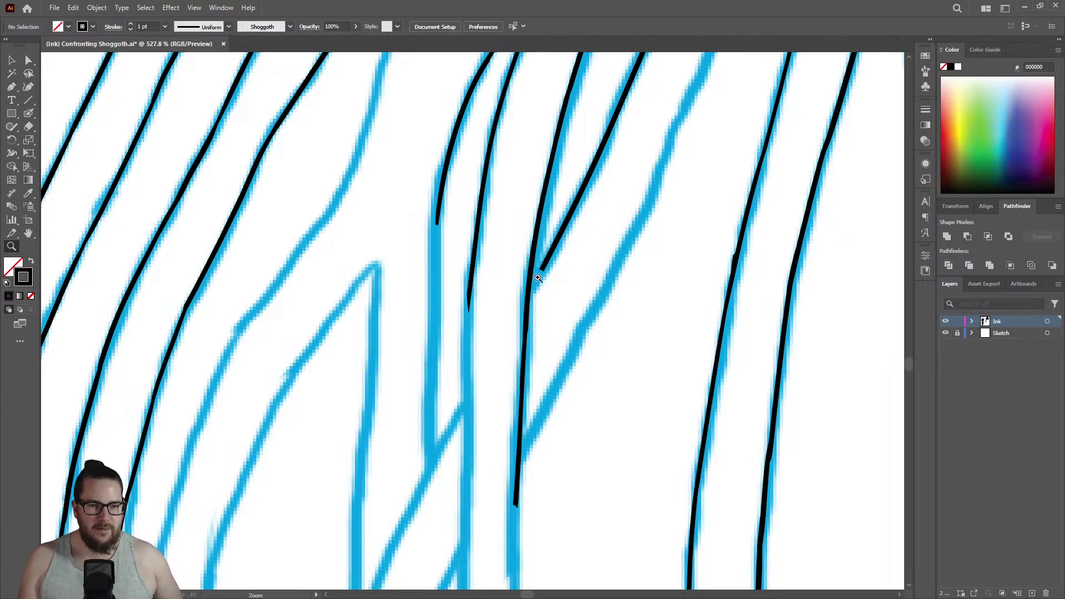
drag(498, 247, 457, 223)
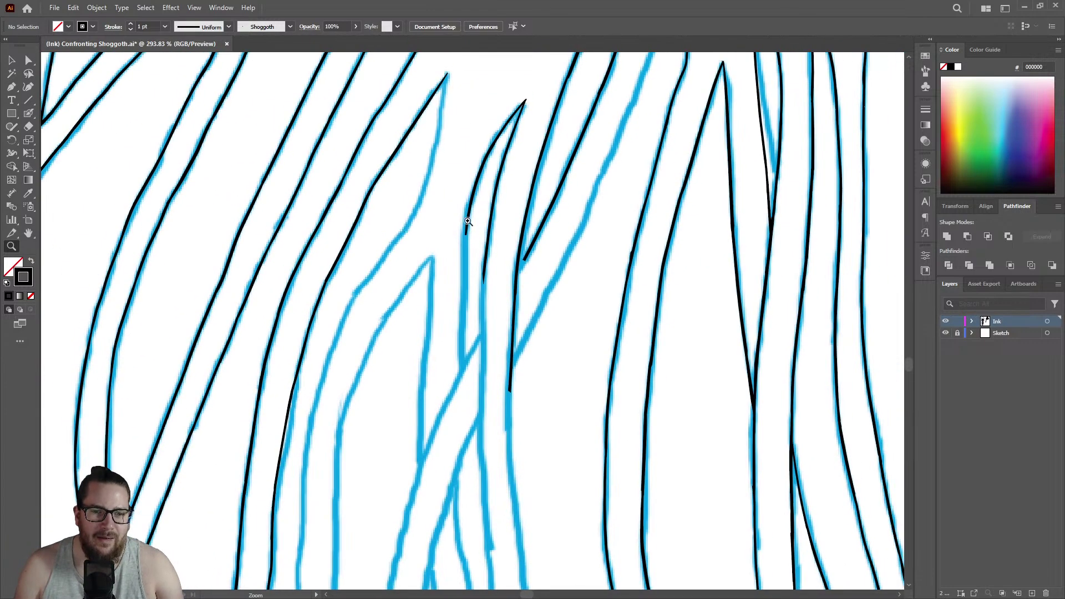
mouse_move(506, 306)
mouse_down()
mouse_move(542, 294)
mouse_move(558, 240)
mouse_up()
key(shift+b)
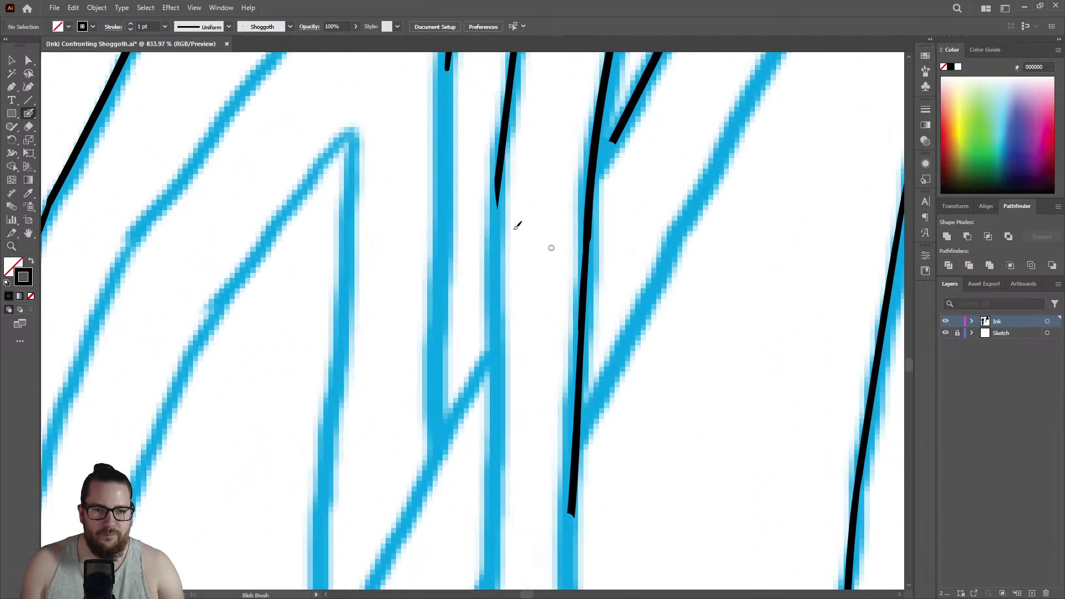
drag(500, 161, 486, 574)
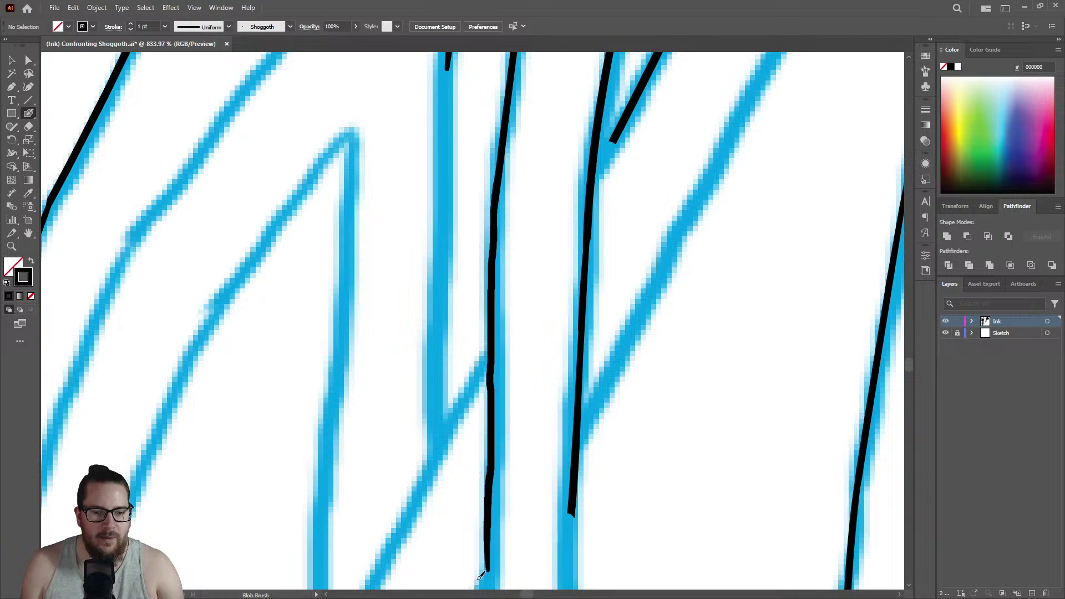
Continue the narrow tentacle's right edge further down the blue sketch, past where the lower diagonal line meets it.
key(z)
drag(525, 249, 694, 209)
mouse_move(486, 217)
mouse_down()
mouse_move(458, 178)
mouse_move(477, 178)
mouse_move(472, 338)
mouse_move(492, 162)
mouse_move(475, 339)
mouse_up()
key(shift+e)
key(shift+b)
key(z)
drag(487, 259, 380, 244)
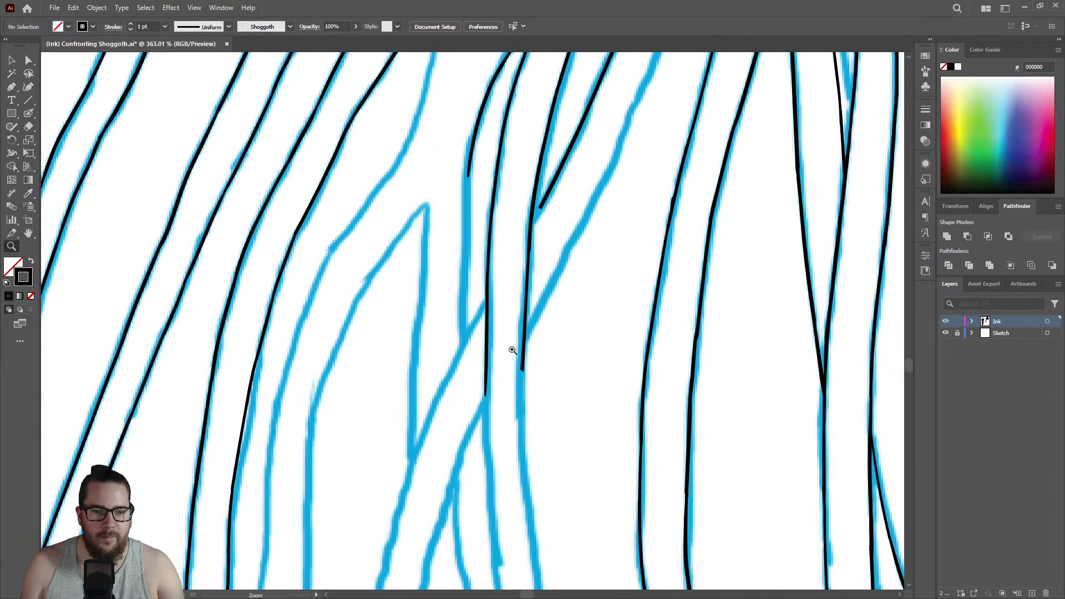
mouse_move(492, 441)
mouse_down()
mouse_move(506, 388)
mouse_move(499, 457)
mouse_move(509, 340)
mouse_move(488, 381)
mouse_move(489, 490)
mouse_up()
key(shift+b)
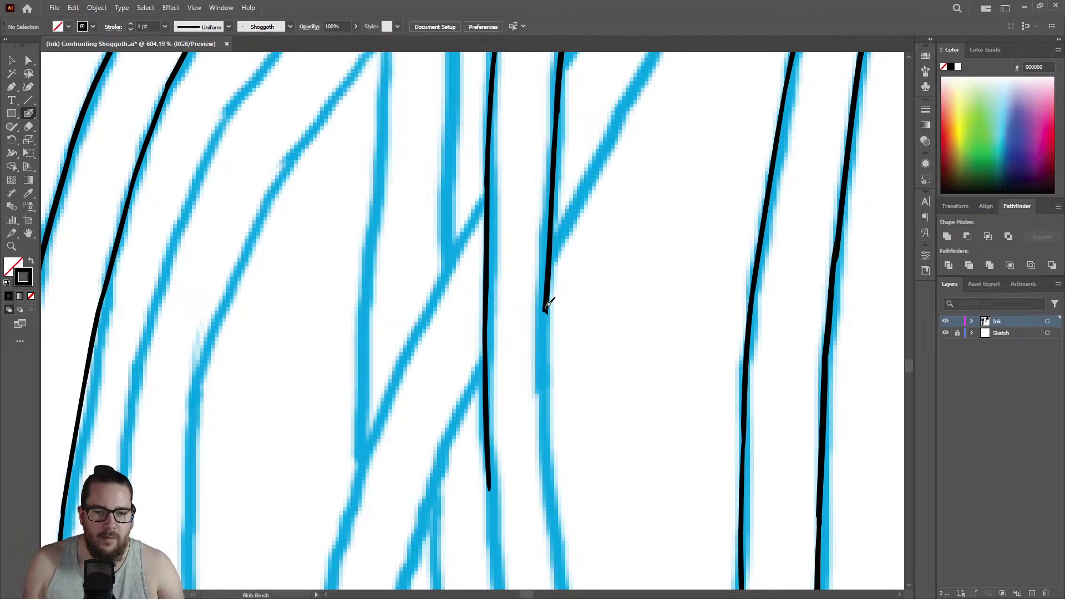
Extend the stem line below the fork down along the sketch, level with the end of the neighbouring edge.
drag(549, 298, 544, 478)
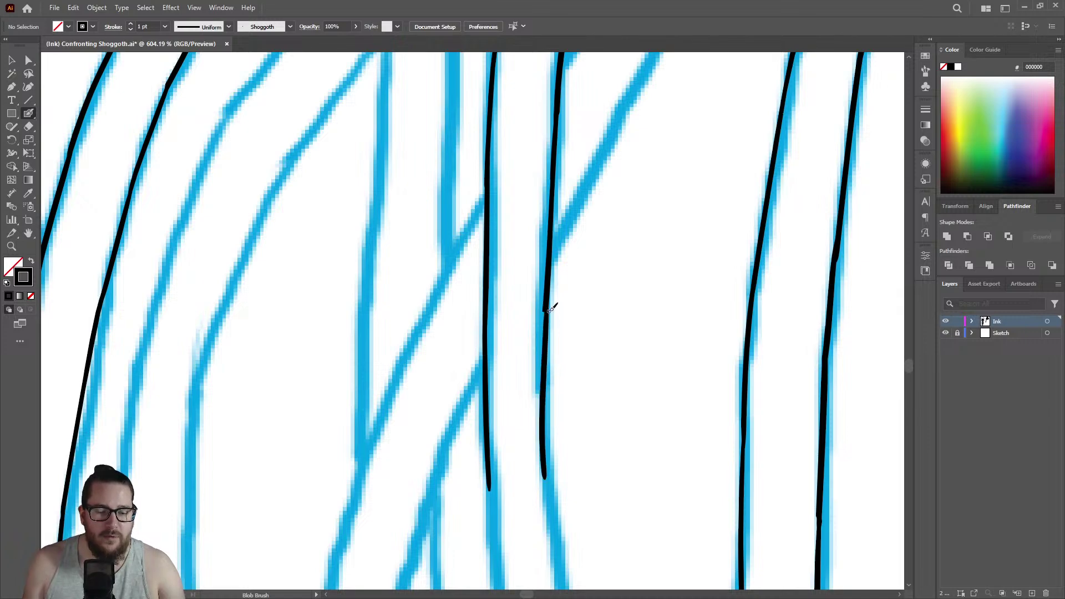
key(ctrl+z)
drag(544, 305, 549, 477)
key(ctrl+z)
Go over both edges just below the narrow tentacle's pointed tip to thicken and smooth the lines there.
key(z)
drag(550, 412, 410, 397)
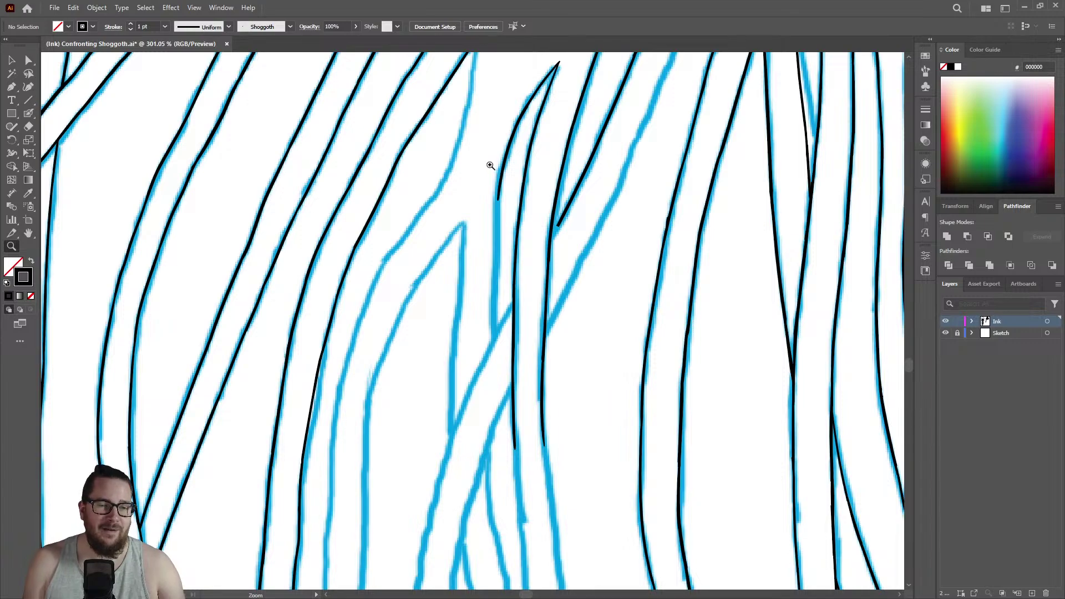
drag(513, 162, 708, 163)
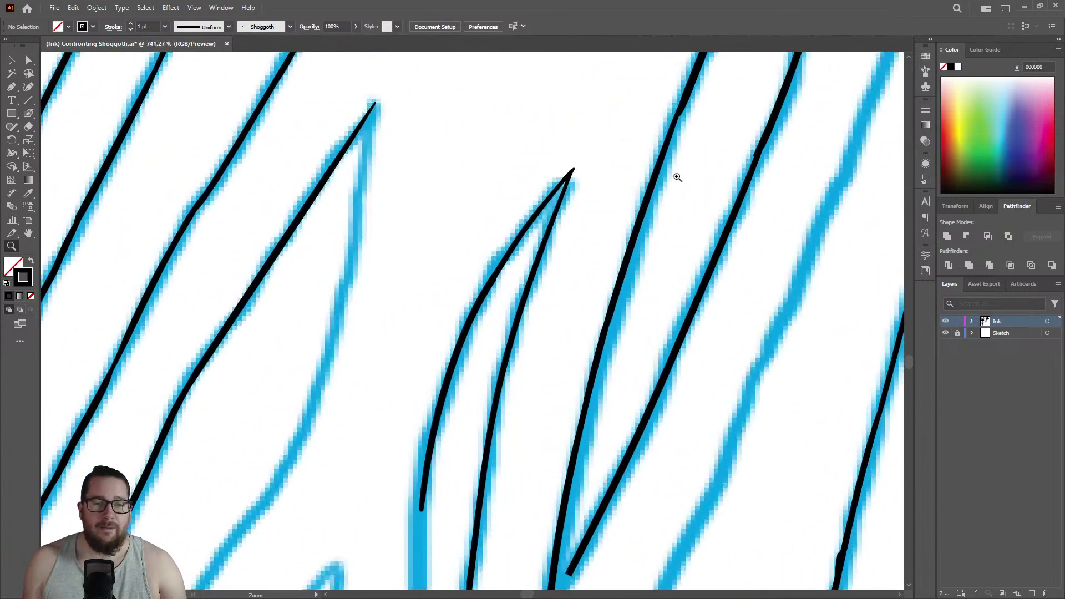
click(552, 224)
click(552, 224)
key(shift+b)
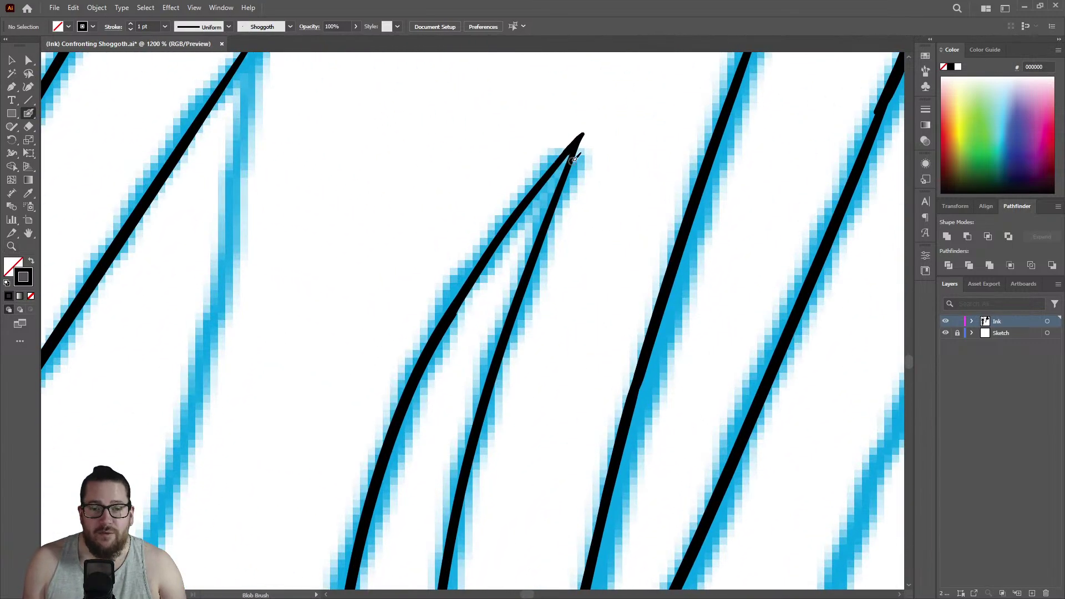
drag(576, 145, 533, 263)
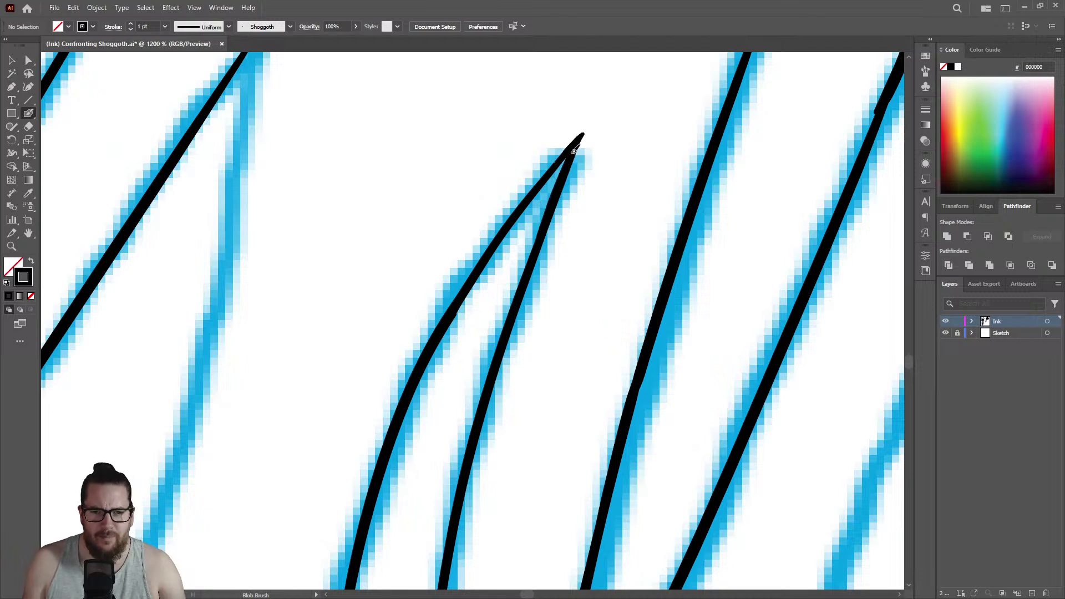
drag(556, 173, 472, 269)
key(z)
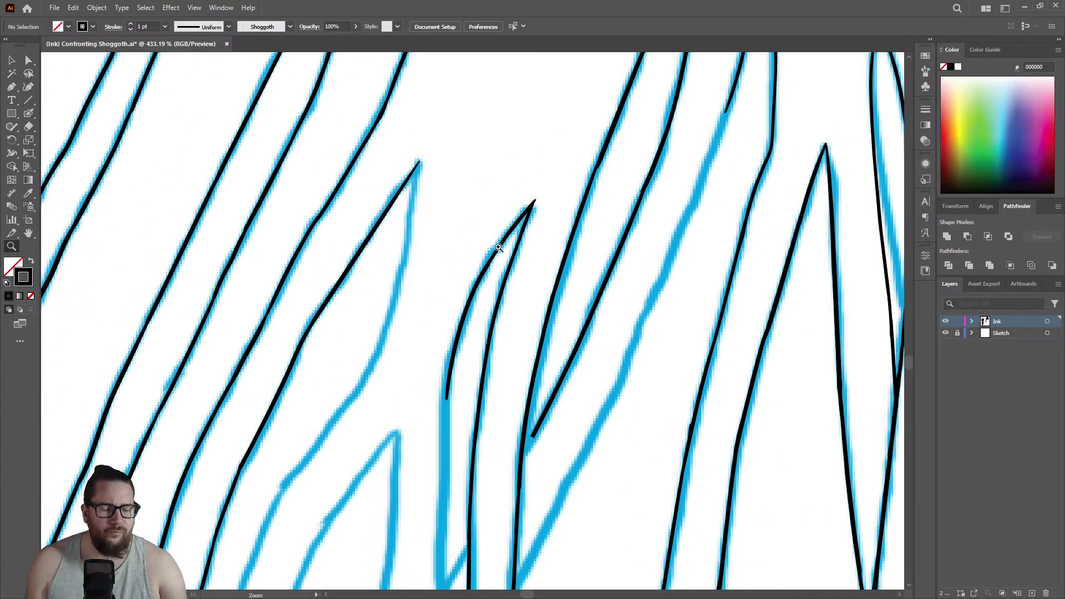
Extend the narrow tentacle's left edge straight down the blue sketch, stopping just above the diagonal crossing line.
drag(478, 331, 530, 307)
click(529, 307)
key(shift+b)
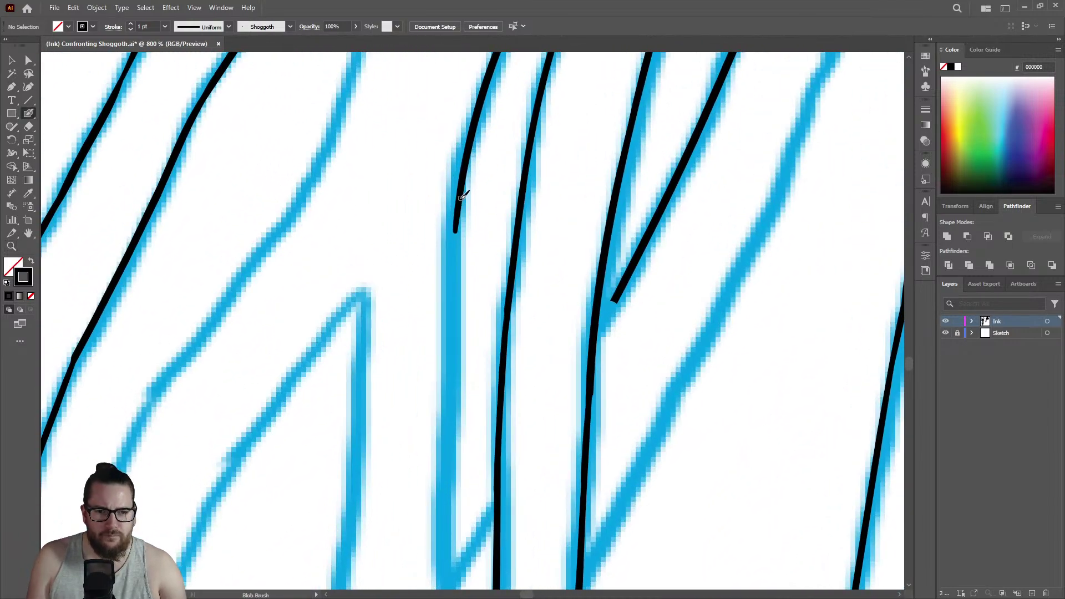
drag(460, 200, 445, 530)
drag(462, 343, 286, 365)
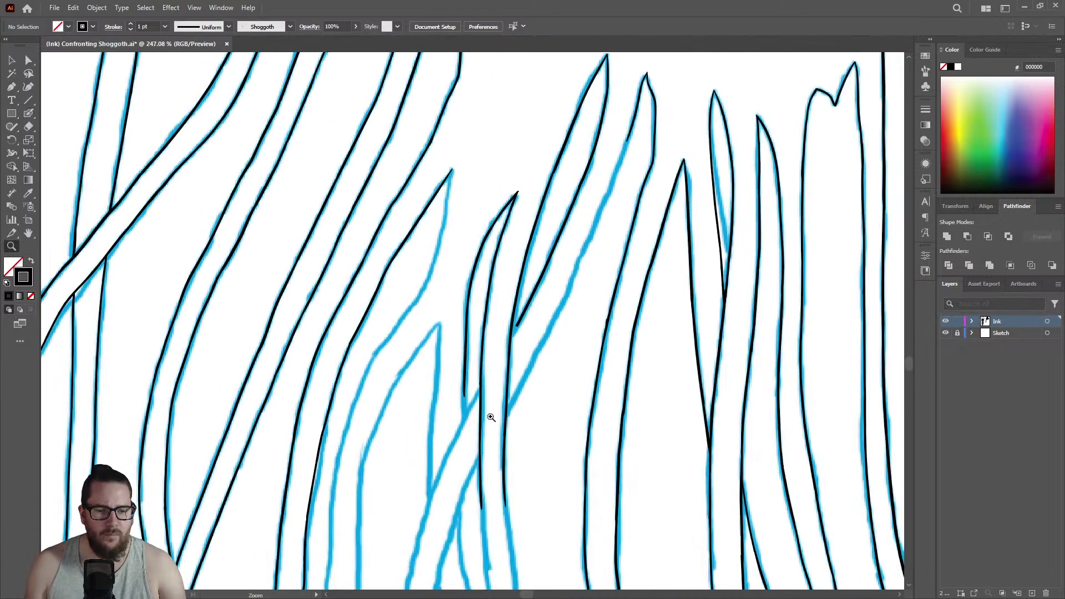
drag(475, 423, 522, 418)
scroll(522, 418, up, 4)
key(shift+b)
mouse_move(554, 151)
mouse_down()
mouse_move(550, 160)
mouse_move(486, 297)
mouse_move(432, 366)
mouse_up()
key(ctrl+z)
key(ctrl+z)
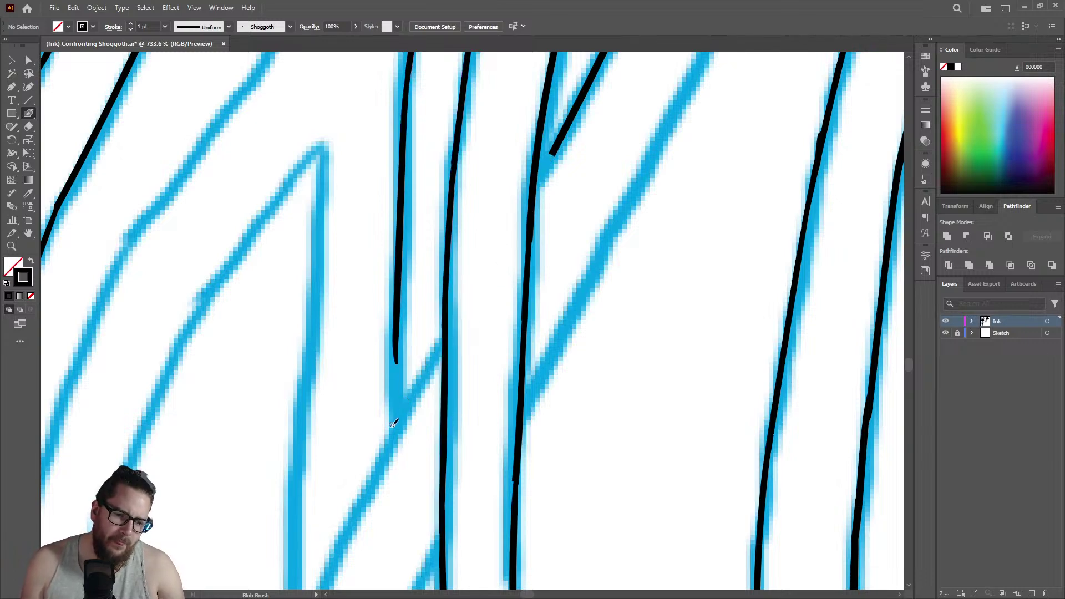
Ink the upper diagonal line from the narrow tentacle's right edge downward and join the fork's inner line to its stem.
drag(376, 466, 427, 383)
key(ctrl+z)
mouse_move(374, 472)
mouse_down()
mouse_move(554, 150)
mouse_move(464, 389)
mouse_move(455, 382)
mouse_move(439, 400)
mouse_move(434, 384)
mouse_move(435, 402)
mouse_move(446, 374)
mouse_up()
scroll(497, 209, up, 2)
key(shift+e)
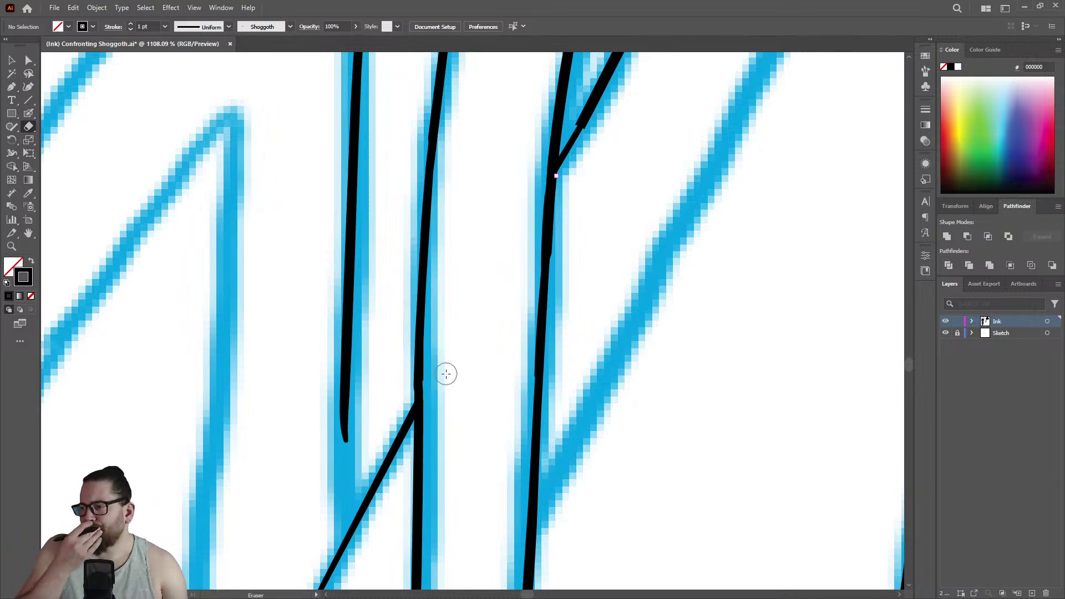
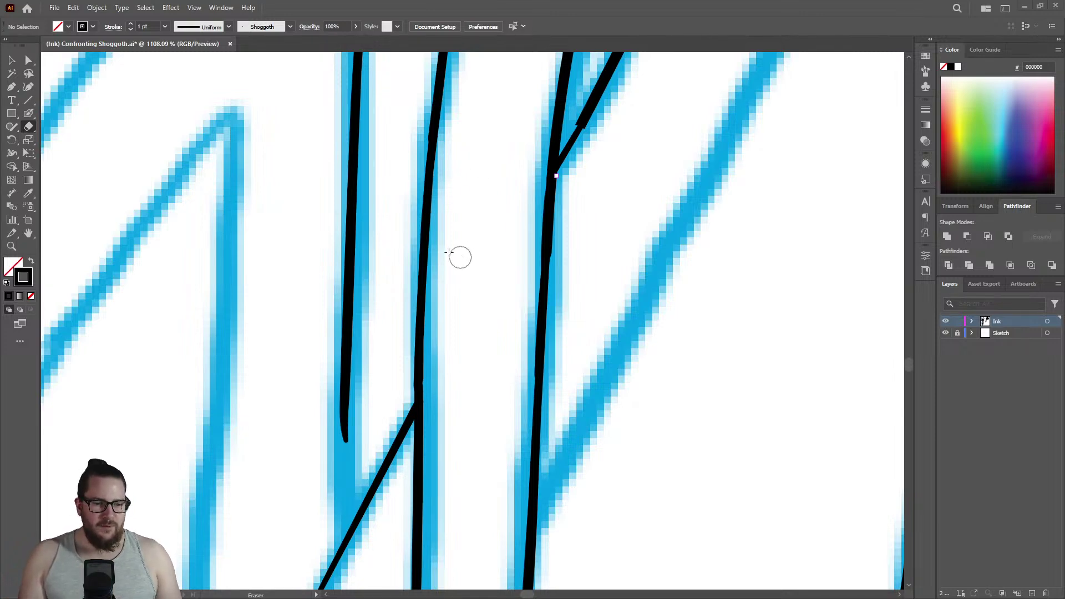
Thicken the thin joint where the fork's inner line meets the stem so its width matches the line above.
key(z)
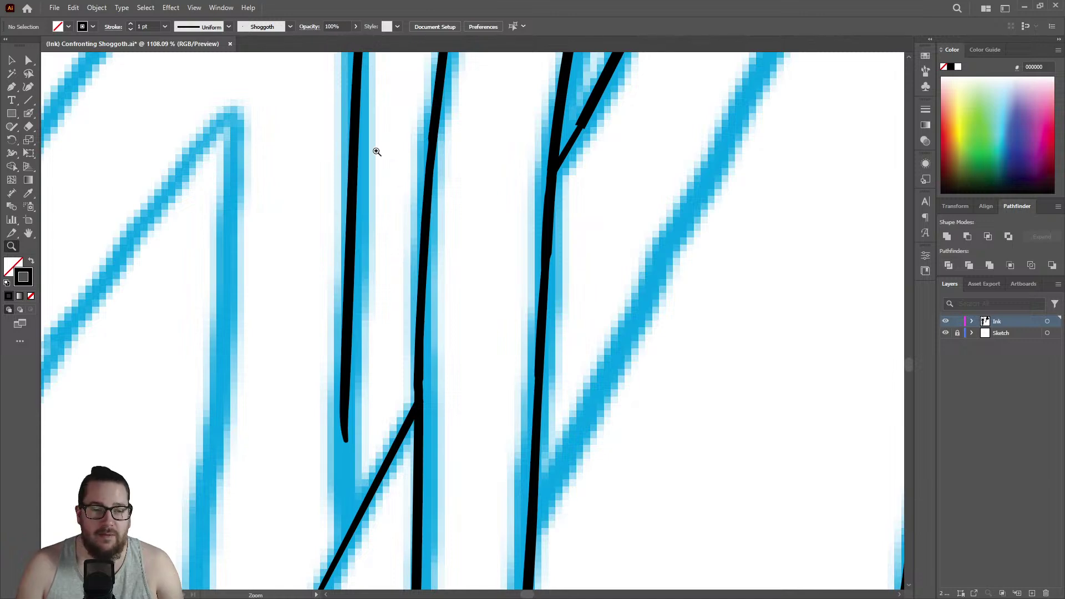
drag(398, 263, 314, 311)
drag(495, 203, 682, 133)
key(shift+b)
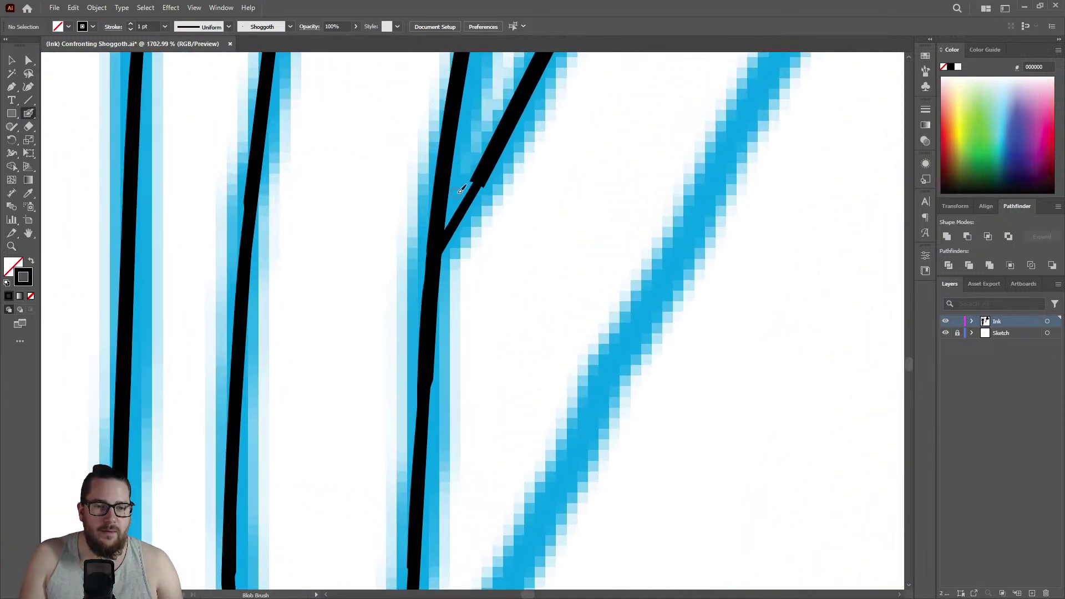
mouse_move(473, 195)
mouse_down()
mouse_move(435, 263)
mouse_move(482, 174)
mouse_up()
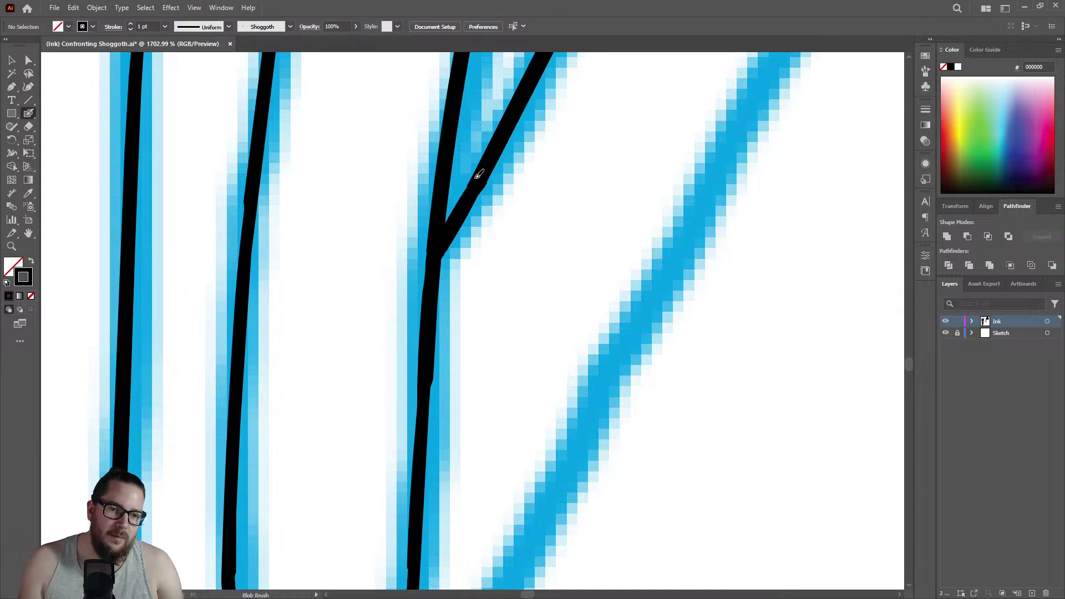
Go over the upper diagonal line from the narrow tentacle's right edge downward to give it an even, heavier weight.
key(ctrl+space)
drag(533, 205, 460, 213)
drag(419, 387, 556, 300)
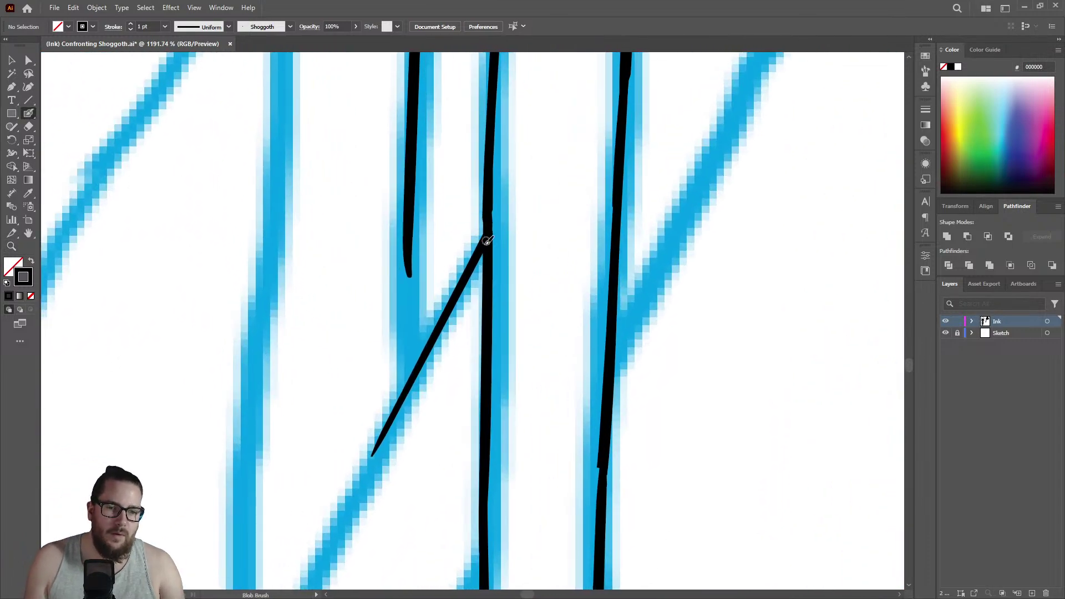
drag(489, 230, 330, 535)
key(z)
alt+click(227, 369)
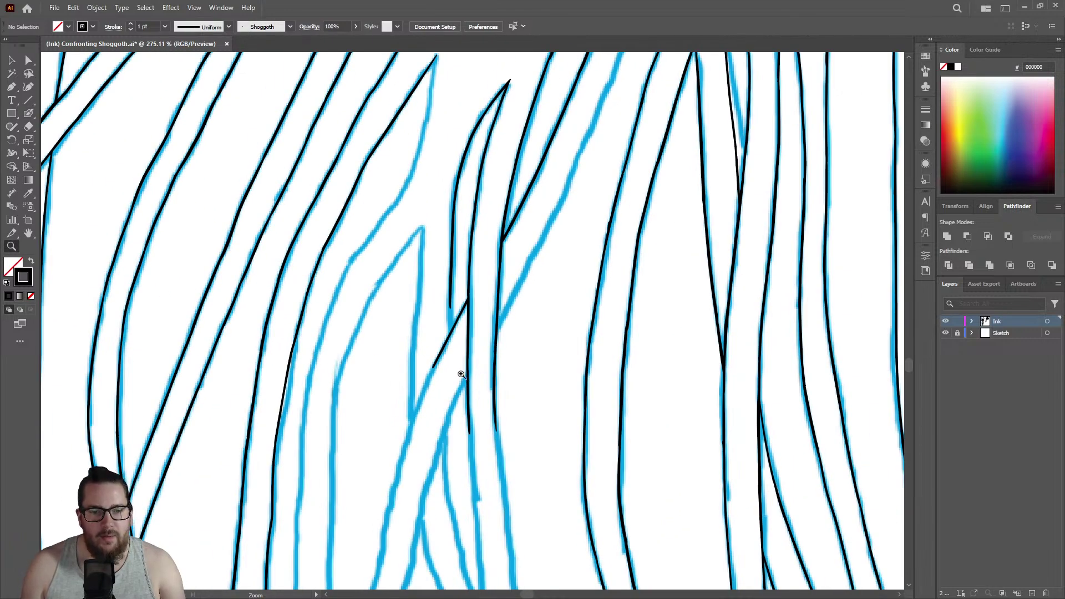
Try to extend the narrow tentacle's left edge down to meet the upper diagonal line.
click(436, 343)
click(451, 259)
key(shift+b)
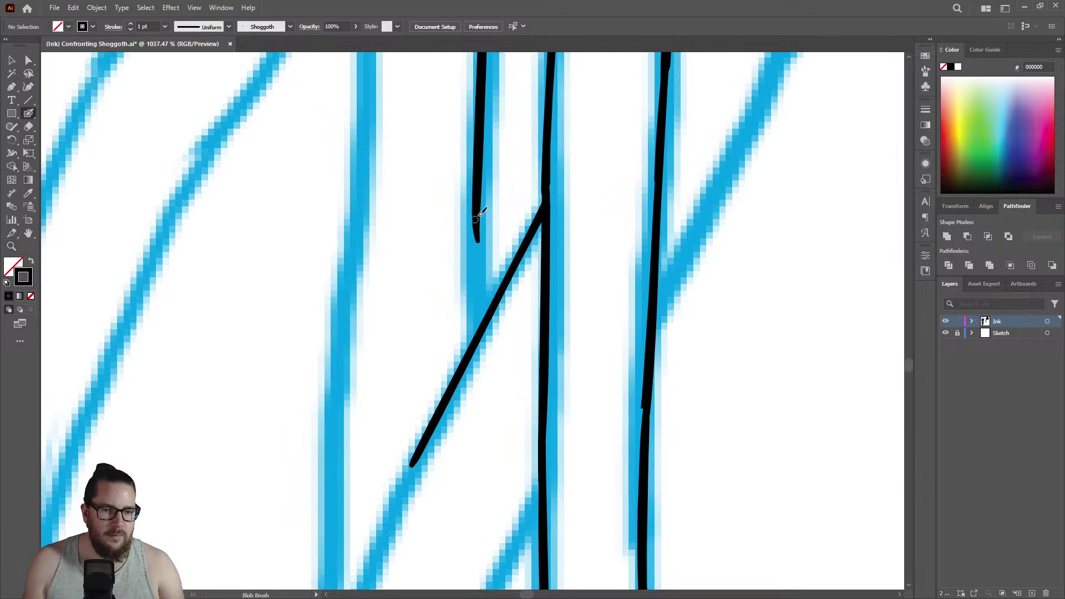
key(ctrl+z)
drag(481, 183, 482, 323)
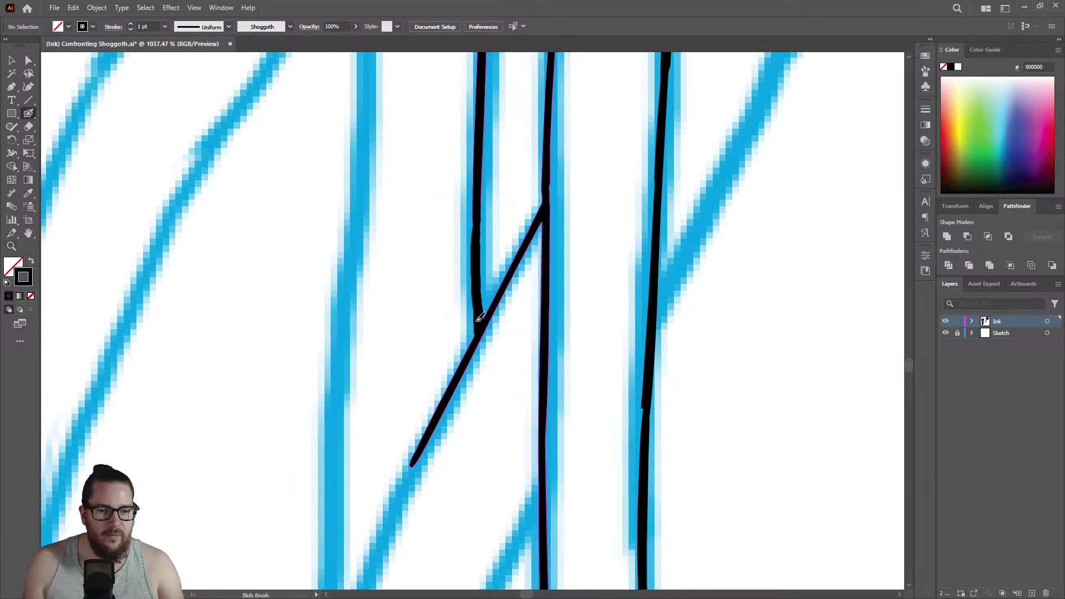
key(z)
drag(477, 276, 360, 331)
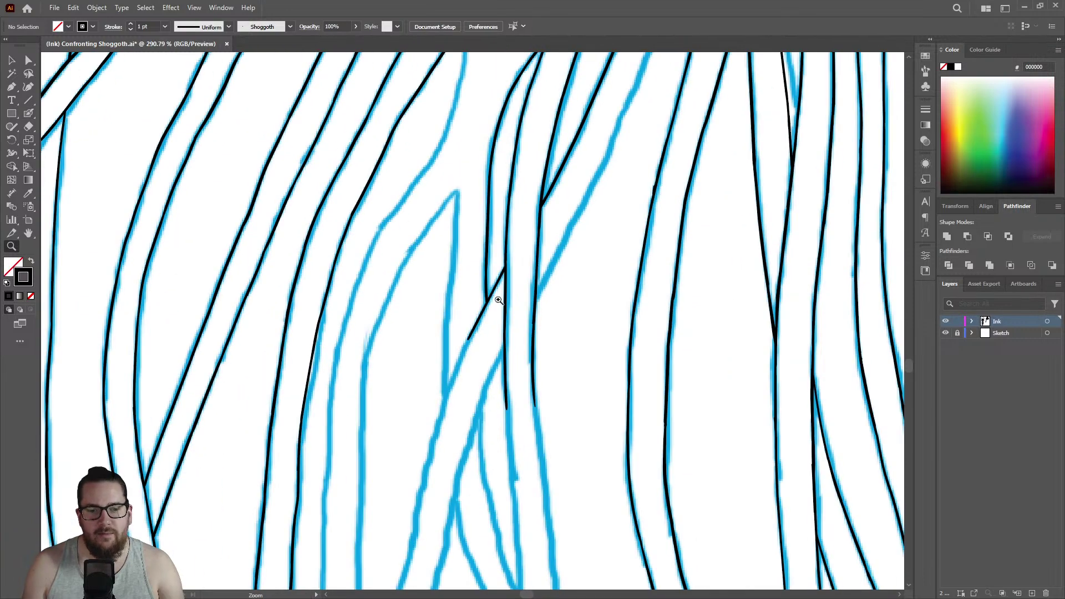
Make the Sketch layer visible and continue the unfinished left edge of the tentacle beside the fork down along the sketch.
drag(493, 277, 411, 277)
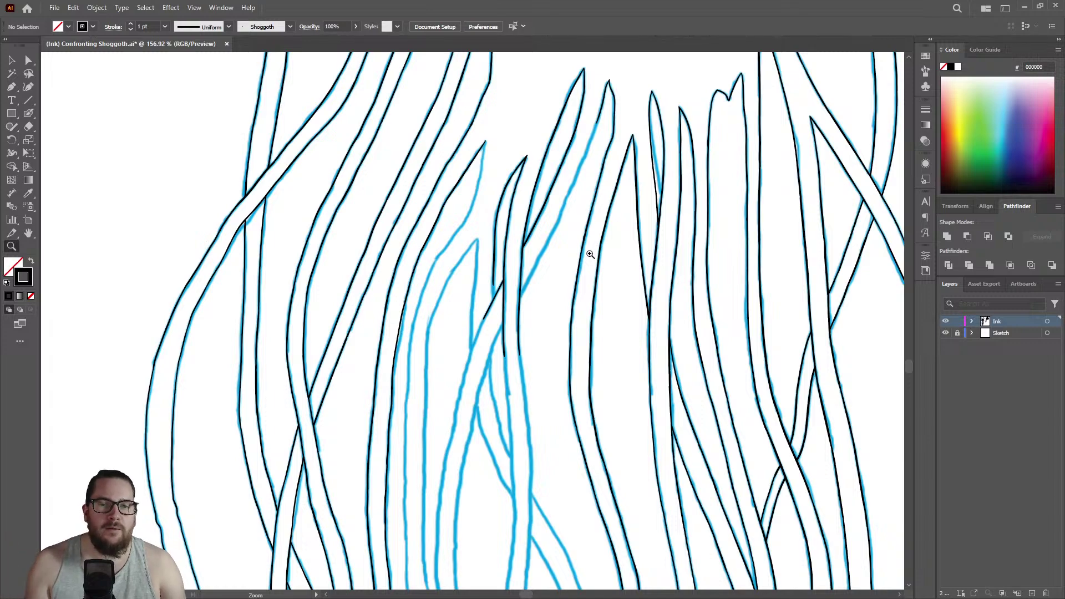
drag(601, 103, 717, 76)
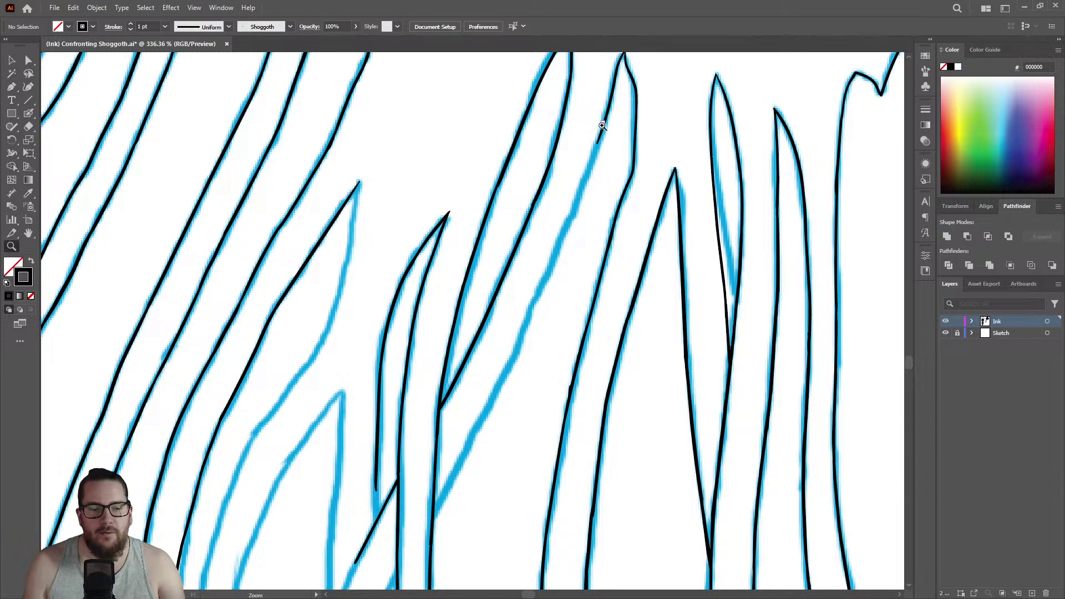
drag(602, 120, 489, 123)
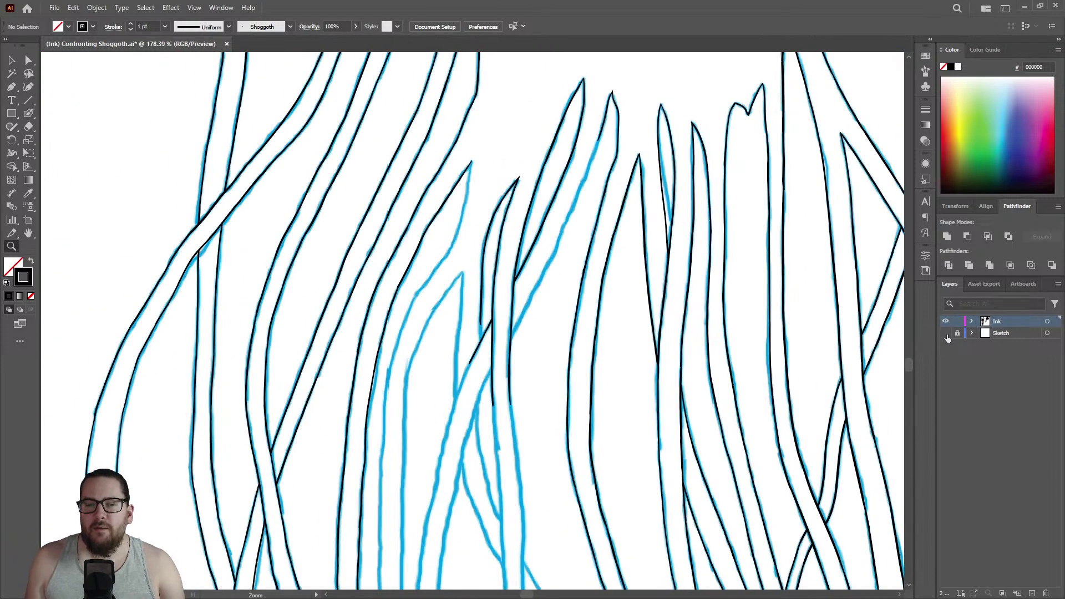
click(945, 333)
drag(604, 157, 737, 96)
key(shift+b)
mouse_move(591, 157)
mouse_down()
mouse_move(513, 359)
mouse_move(455, 462)
mouse_move(477, 435)
mouse_up()
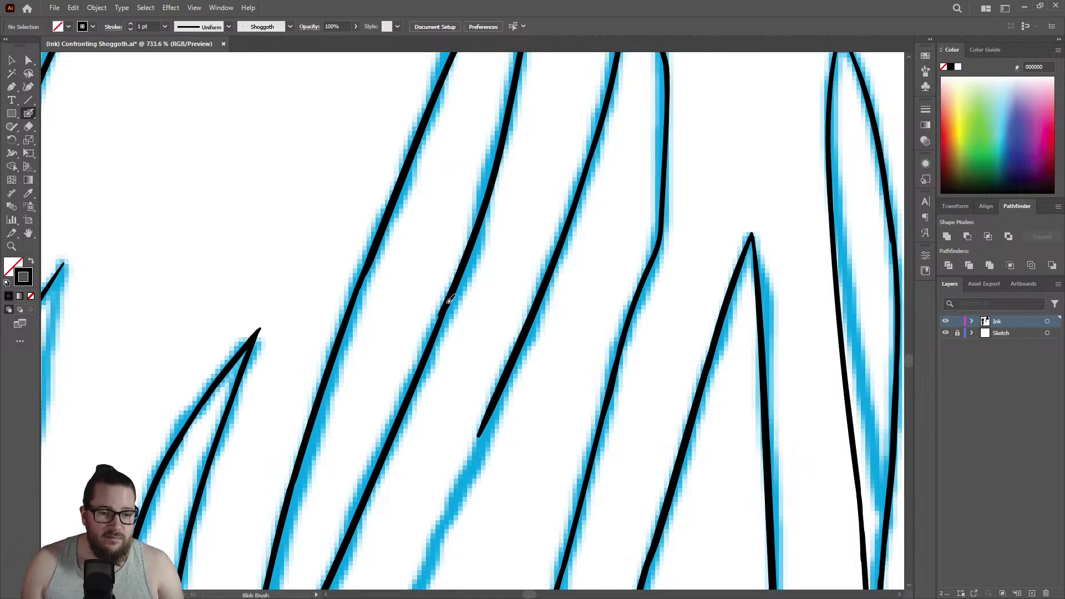
Clean the line beside the fork with the Eraser and extend its lower end further along the blue sketch.
key(z)
mouse_move(466, 290)
mouse_down()
mouse_move(349, 314)
mouse_move(518, 340)
mouse_move(671, 281)
mouse_move(598, 292)
mouse_up()
key(shift+e)
drag(544, 247, 554, 237)
key(shift+b)
mouse_move(547, 279)
mouse_down()
mouse_move(566, 237)
mouse_move(437, 497)
mouse_move(441, 484)
mouse_up()
key(z)
drag(571, 297, 445, 340)
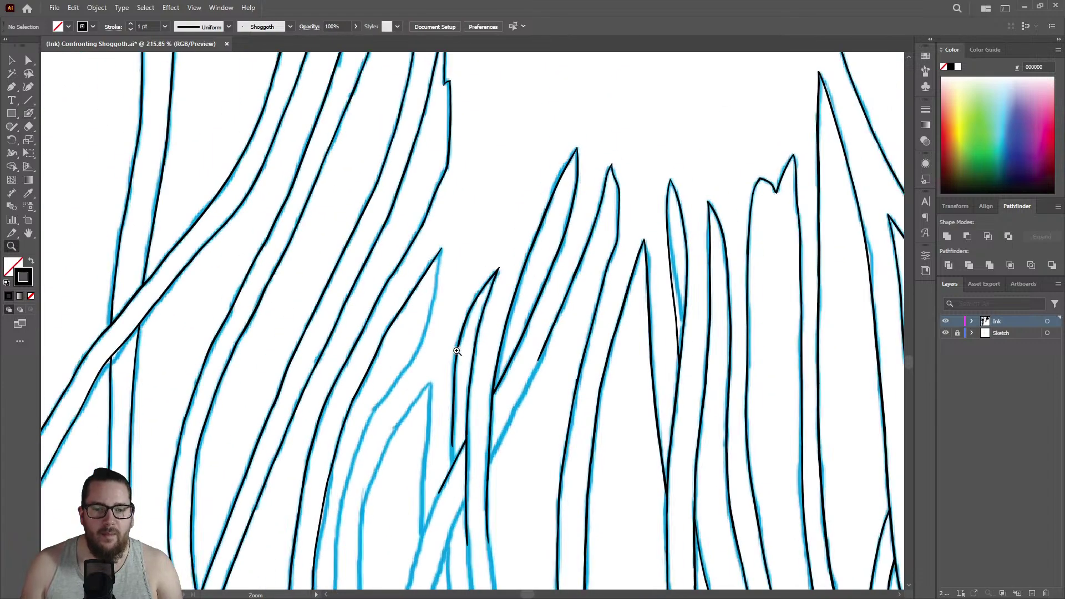
Continue the same diagonal edge down past the fork joint, stopping shortly before the stem line.
mouse_move(531, 365)
mouse_down()
mouse_move(503, 396)
mouse_move(678, 335)
mouse_move(525, 266)
mouse_up()
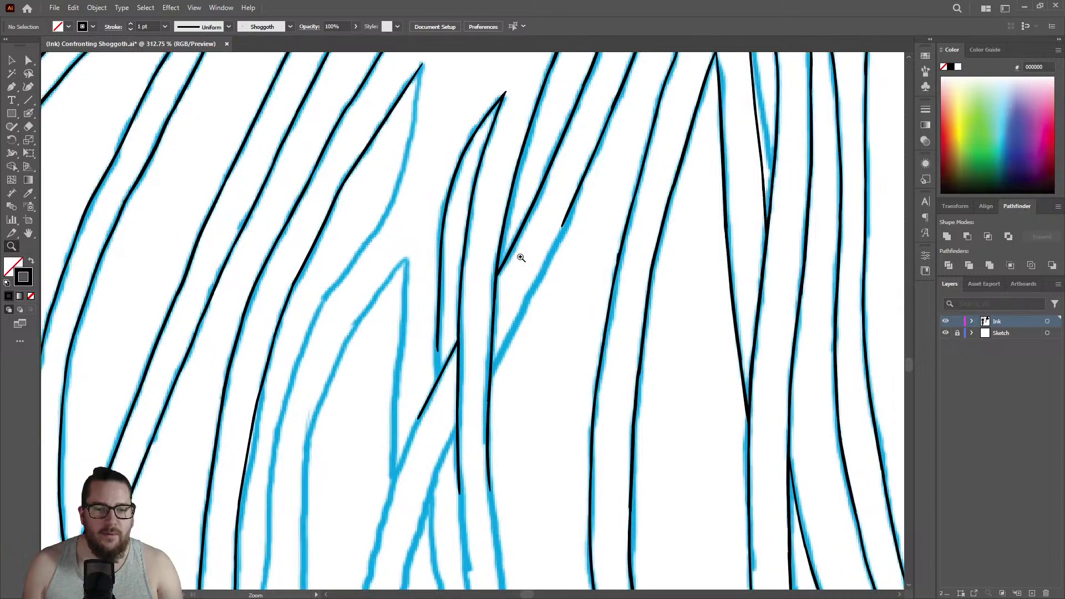
mouse_move(557, 299)
mouse_down()
mouse_move(660, 261)
mouse_move(665, 191)
mouse_up()
key(shift+b)
mouse_move(588, 87)
mouse_down()
mouse_move(481, 320)
mouse_move(435, 384)
mouse_up()
key(z)
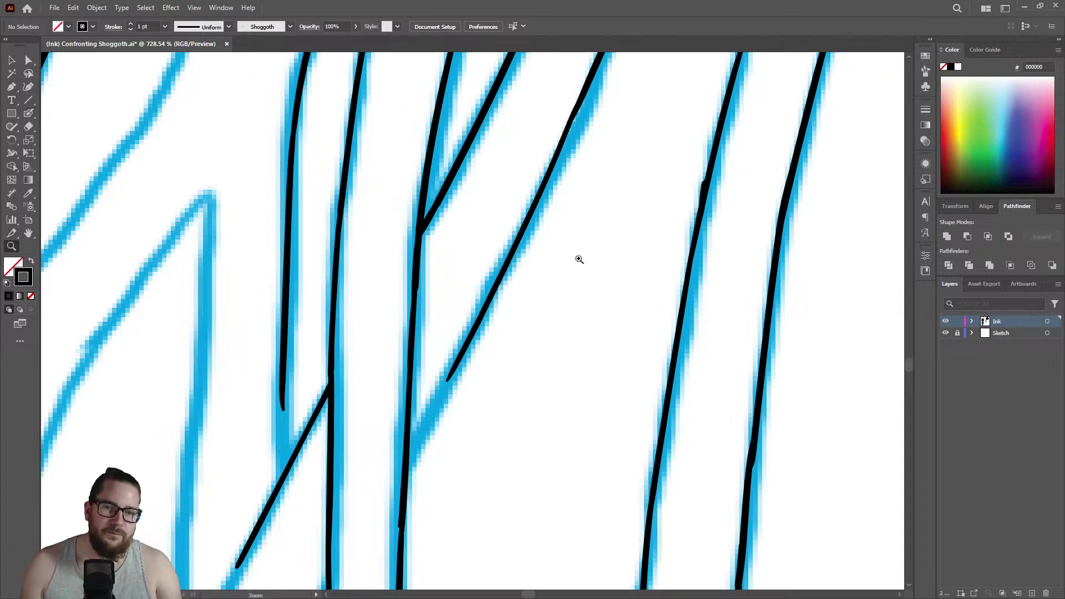
Carry the diagonal edge across the stem to the sketch line beyond it and erase the part inside the crossing tentacle.
drag(577, 257, 451, 288)
mouse_move(534, 384)
mouse_down()
mouse_move(632, 307)
mouse_move(687, 283)
mouse_up()
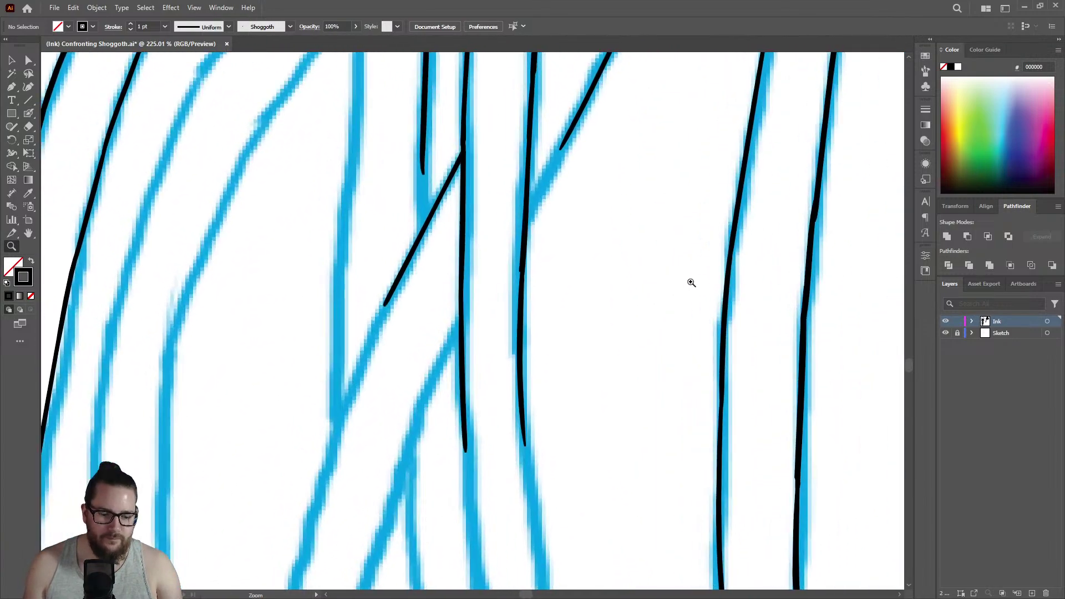
key(shift+b)
drag(565, 123, 411, 405)
key(shift+e)
mouse_move(477, 282)
mouse_down()
mouse_move(463, 320)
mouse_move(467, 280)
mouse_move(474, 291)
mouse_move(513, 185)
mouse_up()
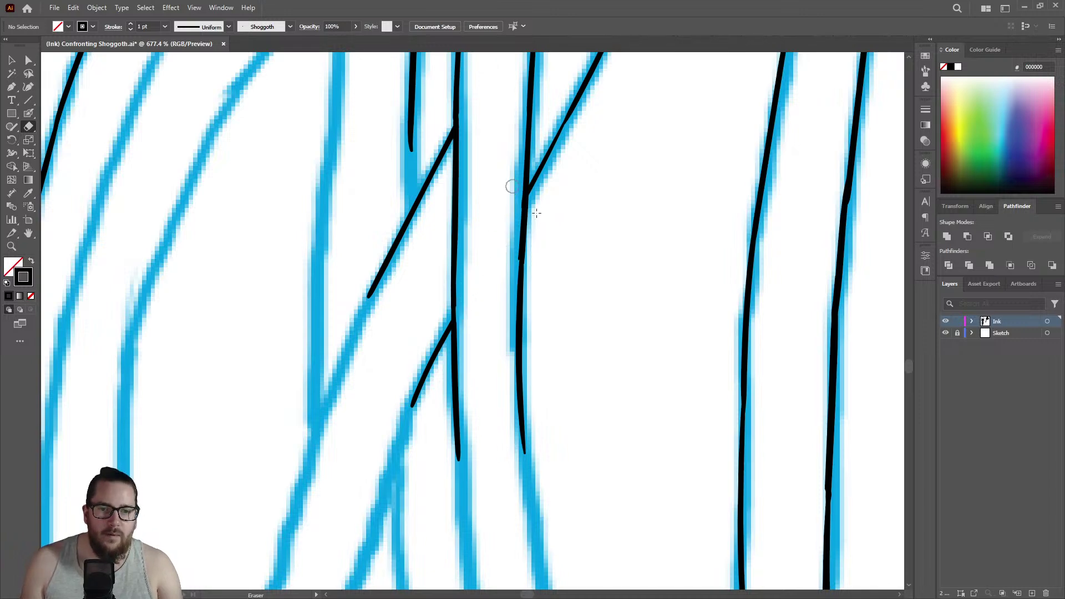
Thicken the stem line just below the point where the diagonal edge joins it.
ctrl+click(513, 185)
key(shift+b)
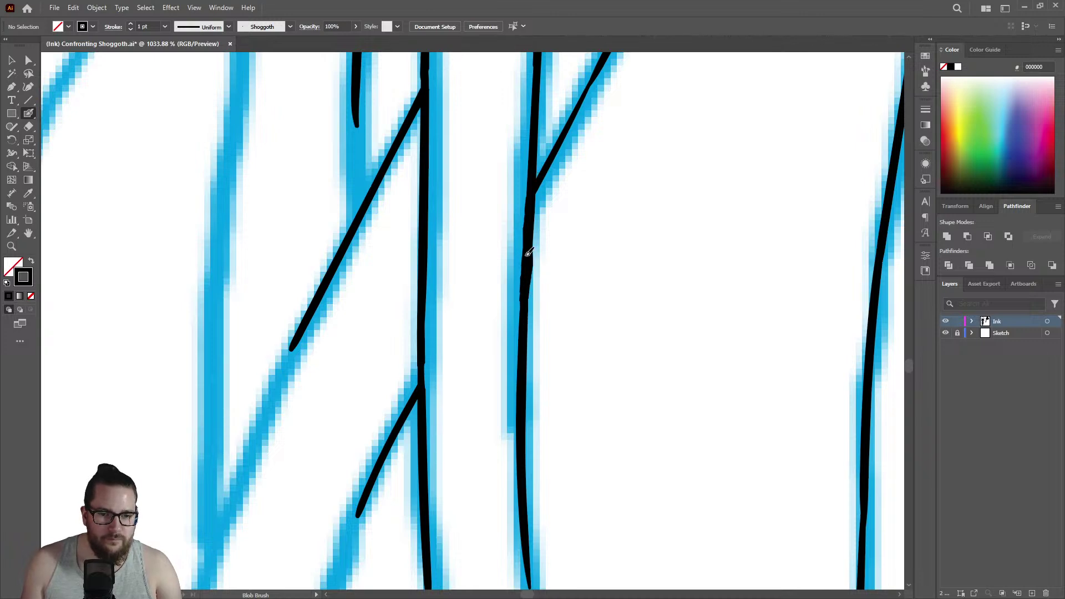
key(z)
drag(526, 267, 465, 282)
drag(541, 294, 465, 282)
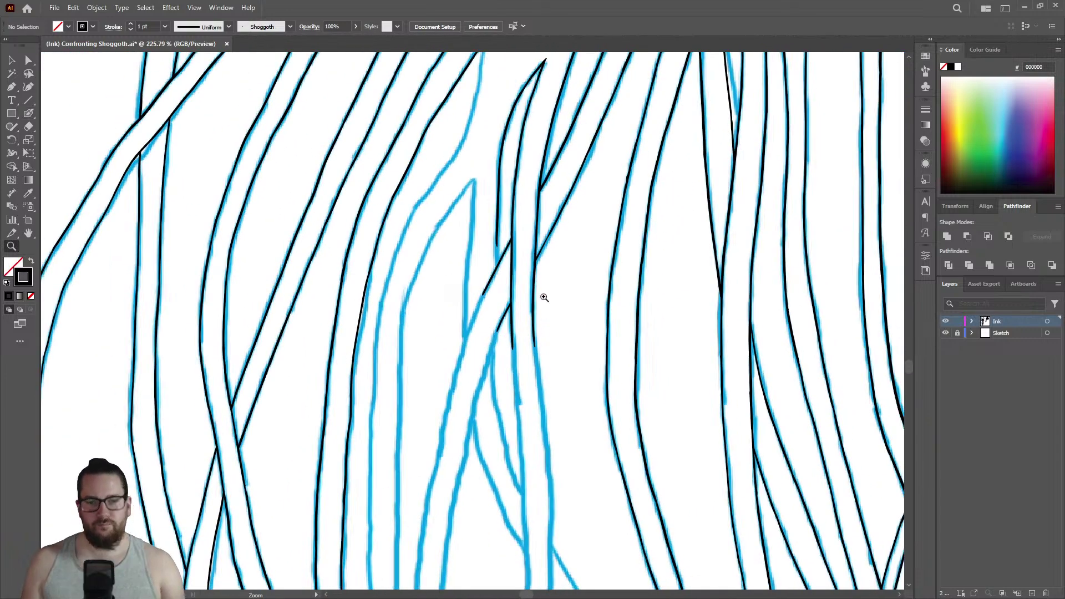
Save the illustration file.
key(ctrl)
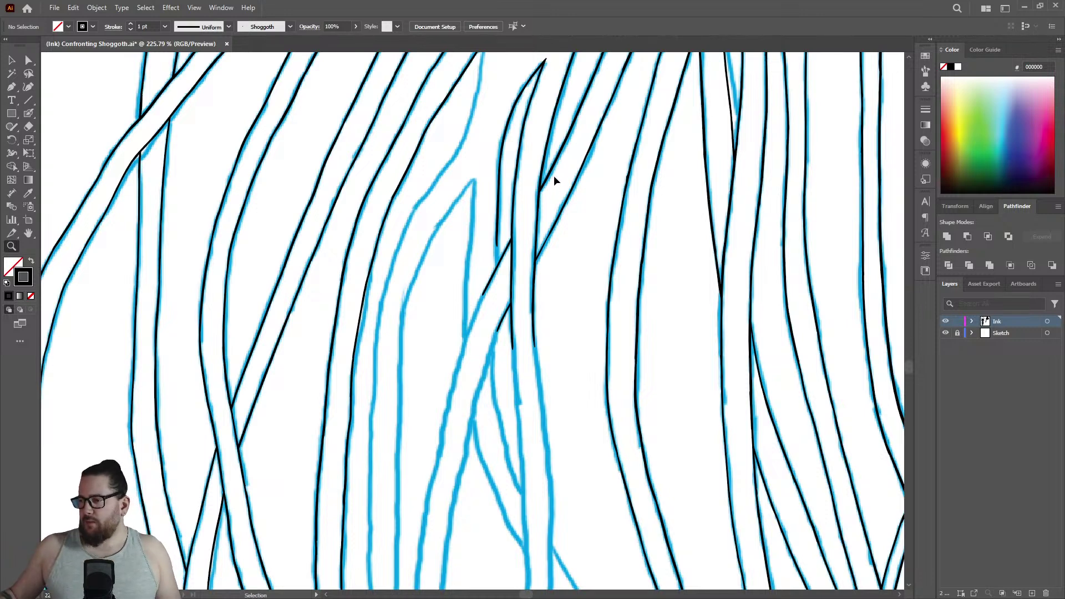
key(ctrl+s)
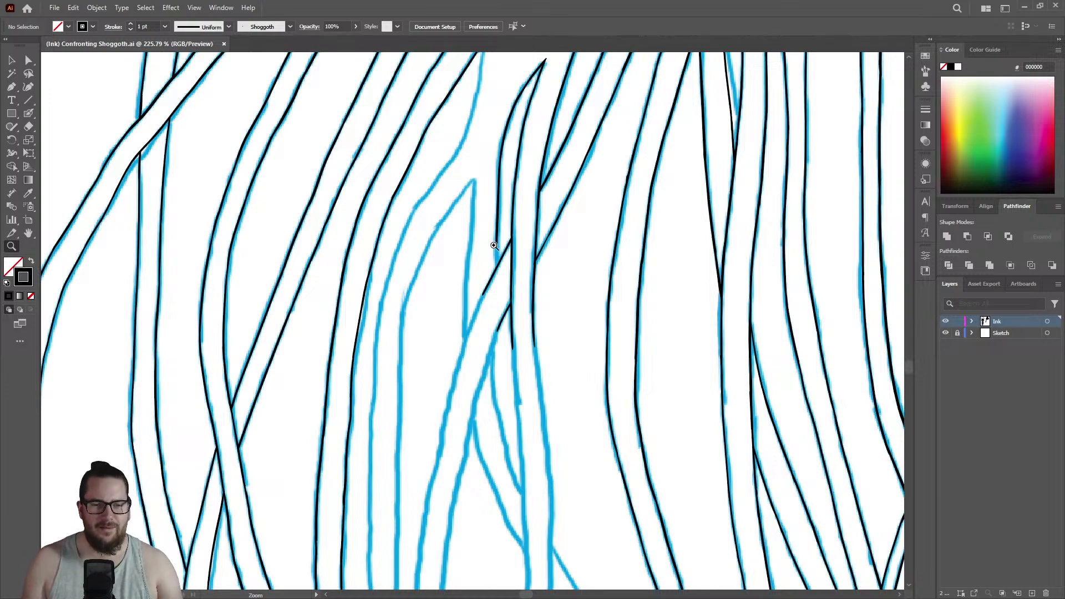
drag(501, 243, 586, 229)
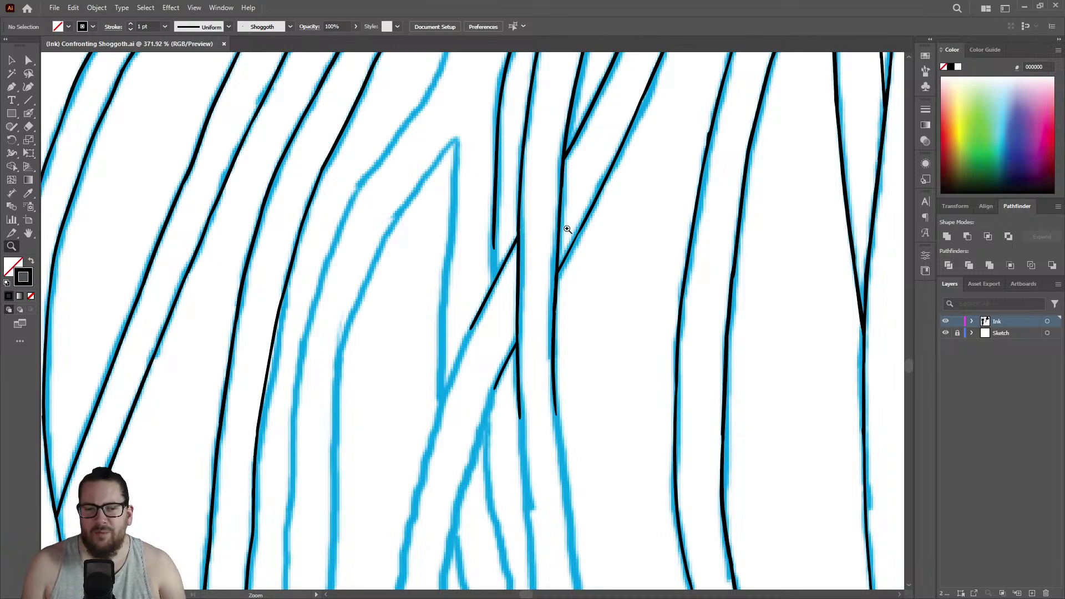
Extend the thin tentacle's inked outer edge down until it meets the diagonal edge crossing beside the stem.
drag(485, 234, 682, 199)
key(shift+b)
drag(503, 236, 500, 381)
key(z)
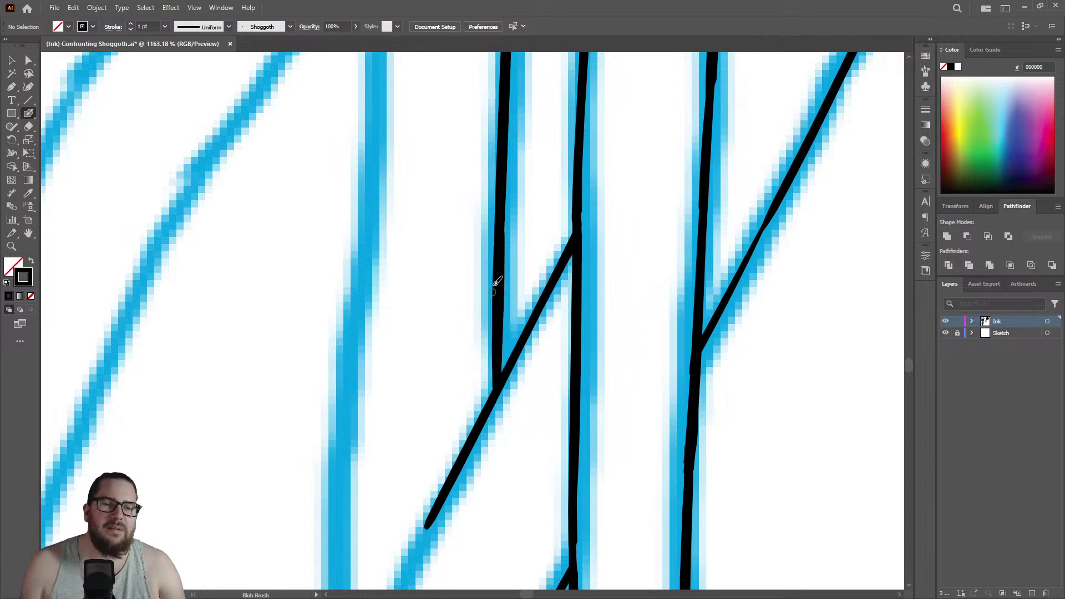
drag(492, 285, 309, 254)
alt+click(412, 286)
Ink both edges of the diagonal tentacle further down along the sketch, below where they emerge from behind the stem.
drag(501, 381, 529, 287)
key(shift+b)
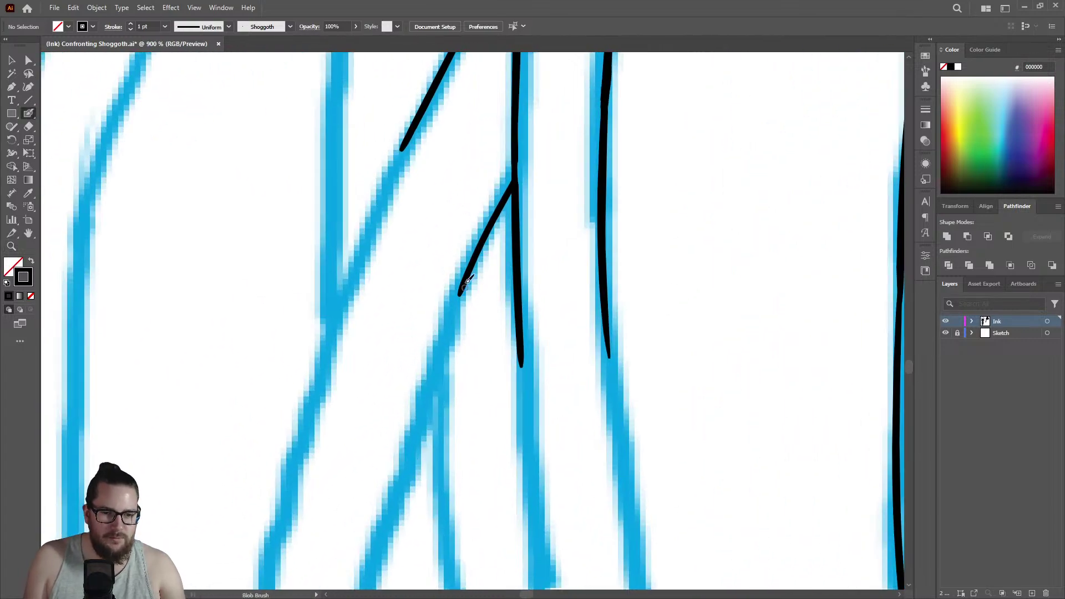
drag(460, 299, 384, 513)
mouse_move(411, 132)
mouse_down()
mouse_move(332, 319)
mouse_move(296, 458)
mouse_up()
key(z)
drag(433, 267, 408, 304)
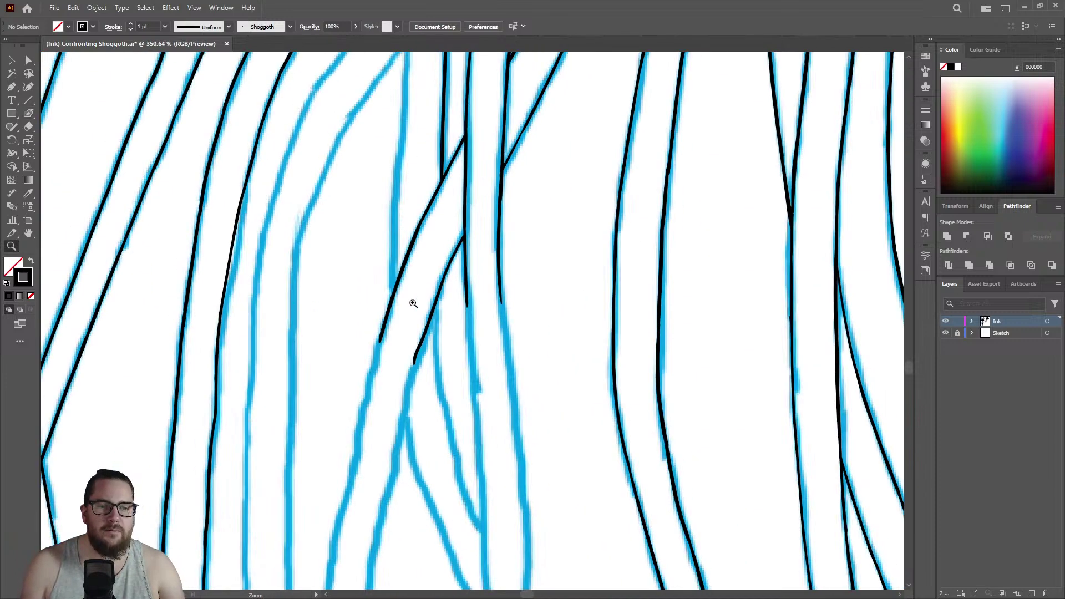
Trim the lower end of the diagonal tentacle's inner edge with the Eraser.
drag(416, 358, 552, 285)
key(shift+e)
mouse_move(418, 348)
mouse_down()
mouse_move(450, 260)
mouse_move(407, 438)
mouse_up()
key(shift+b)
key(z)
Thicken the thin section of the diagonal line just above its joint with the stem's far edge.
drag(430, 361, 279, 422)
drag(531, 200, 707, 147)
drag(428, 308, 624, 224)
key(shift+b)
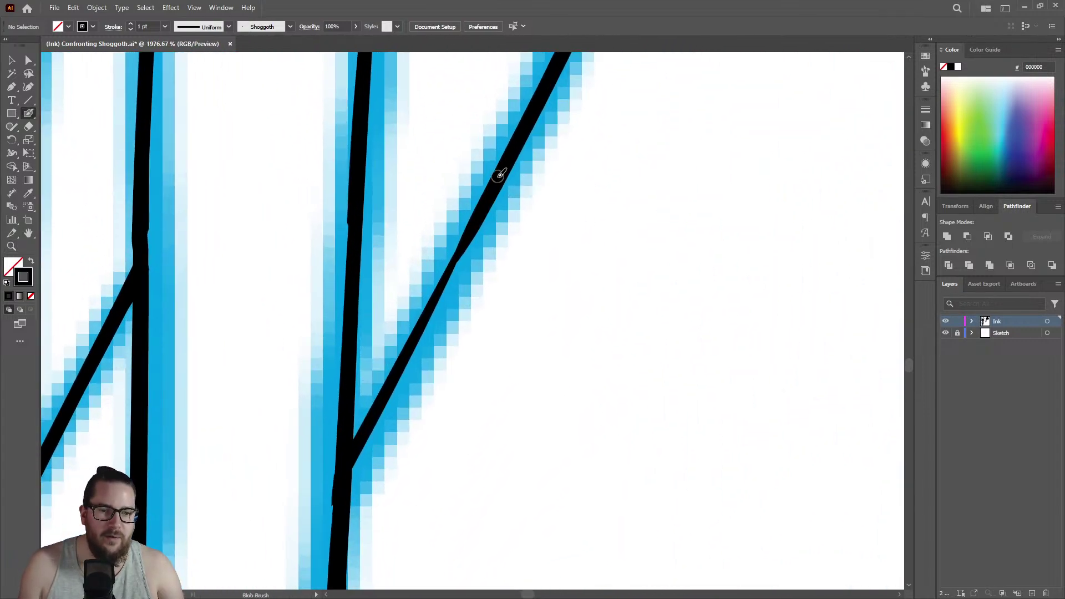
mouse_move(488, 204)
mouse_down()
mouse_move(356, 451)
mouse_move(376, 405)
mouse_move(364, 431)
mouse_up()
mouse_move(424, 373)
mouse_down()
mouse_move(433, 351)
mouse_move(267, 381)
mouse_move(364, 324)
mouse_move(299, 310)
mouse_move(542, 197)
mouse_move(531, 214)
mouse_up()
Ink the first part of the small branch curving down from the diagonal tentacle's inner edge.
key(z)
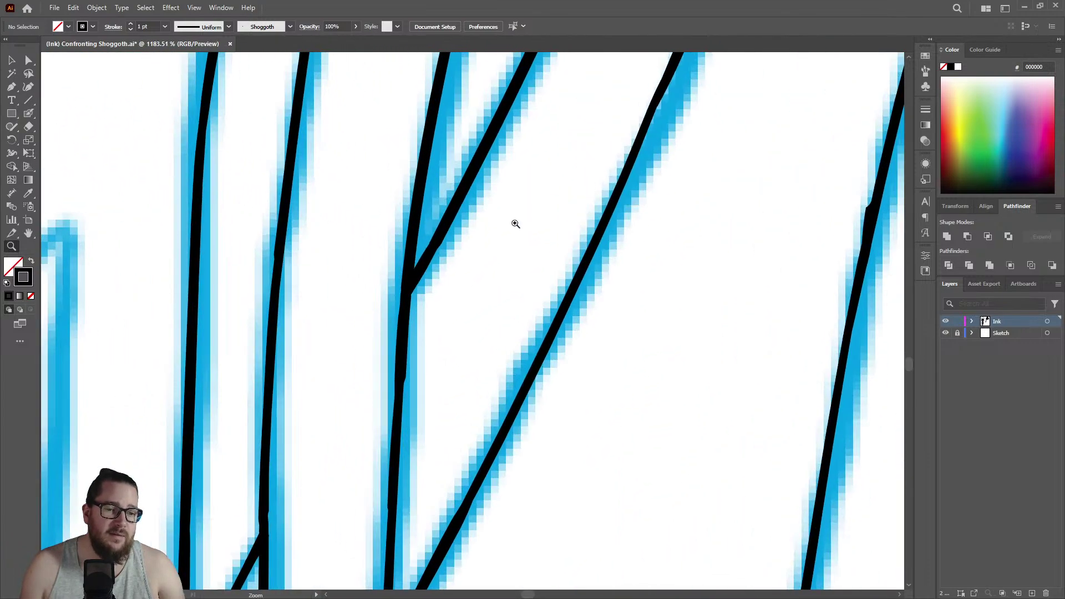
drag(415, 268, 305, 299)
mouse_move(444, 283)
mouse_down()
mouse_move(368, 309)
mouse_move(457, 272)
mouse_up()
mouse_move(452, 310)
mouse_down()
mouse_move(447, 290)
mouse_move(365, 289)
mouse_up()
drag(418, 417, 556, 311)
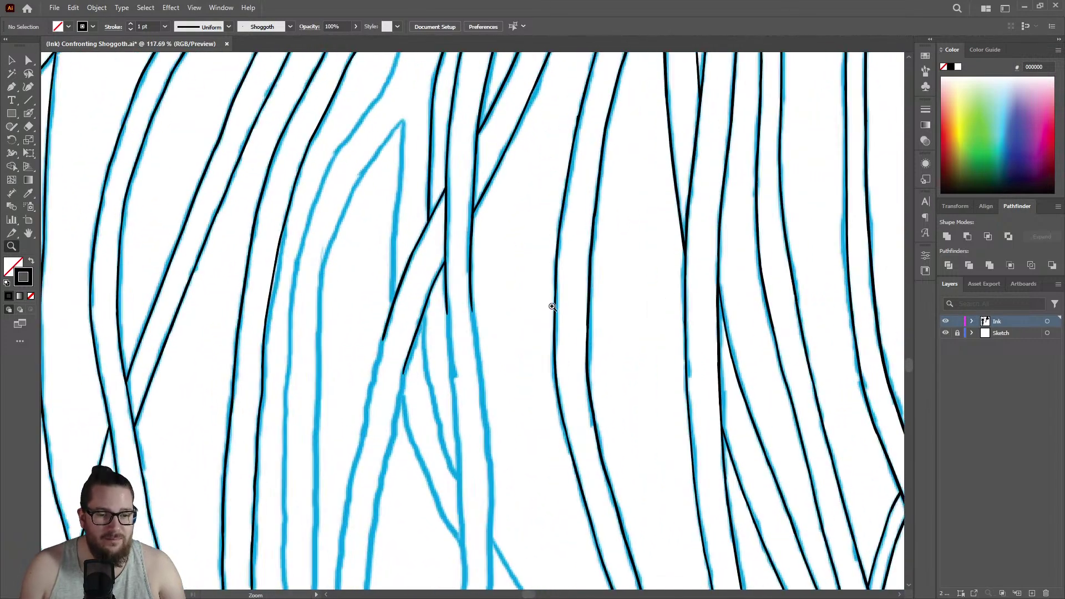
drag(416, 282, 538, 231)
key(shift+b)
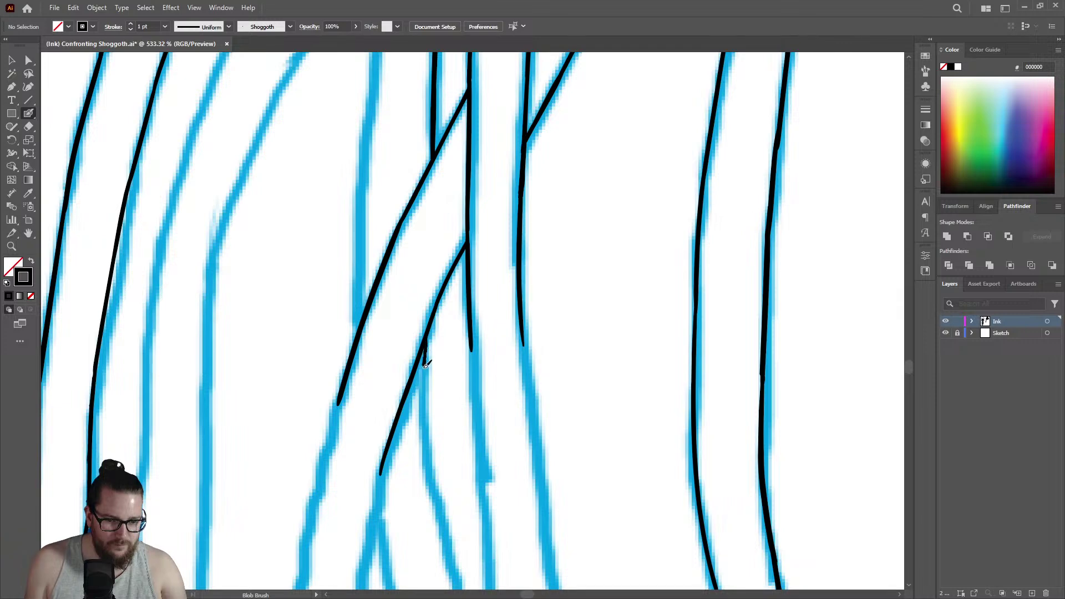
drag(427, 361, 436, 518)
Hide the Sketch layer to review the black linework on its own, and show the sketch again.
key(z)
mouse_move(447, 345)
mouse_down()
mouse_move(305, 286)
mouse_move(361, 319)
mouse_up()
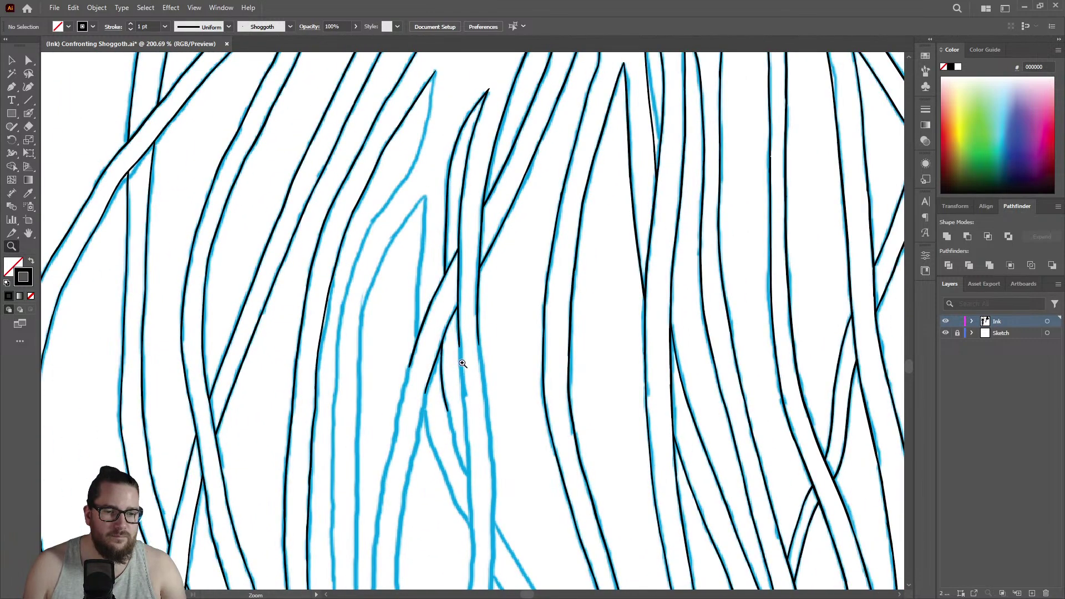
click(946, 333)
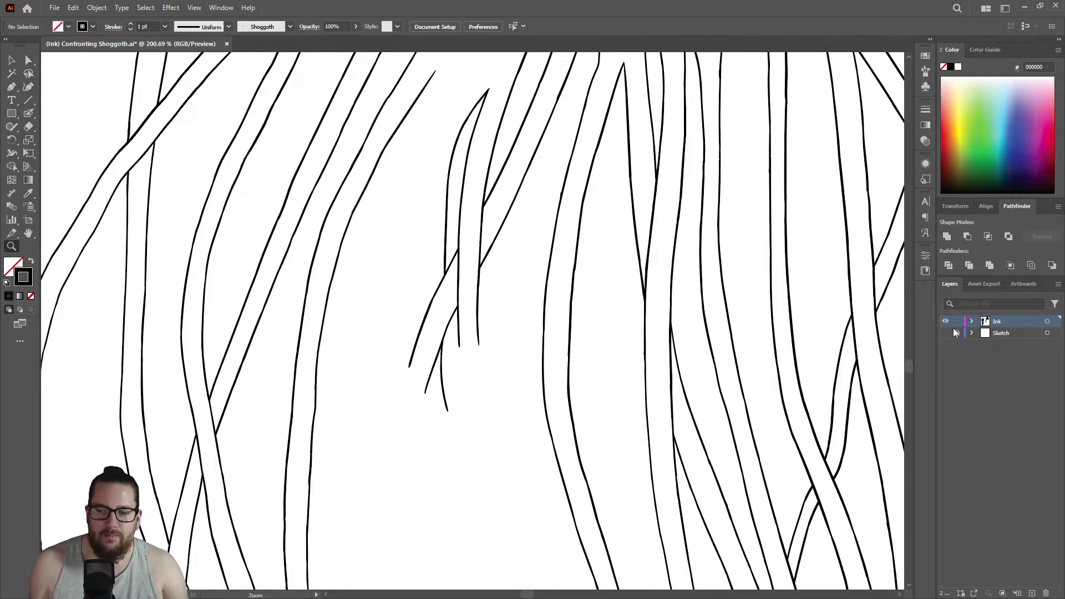
click(946, 332)
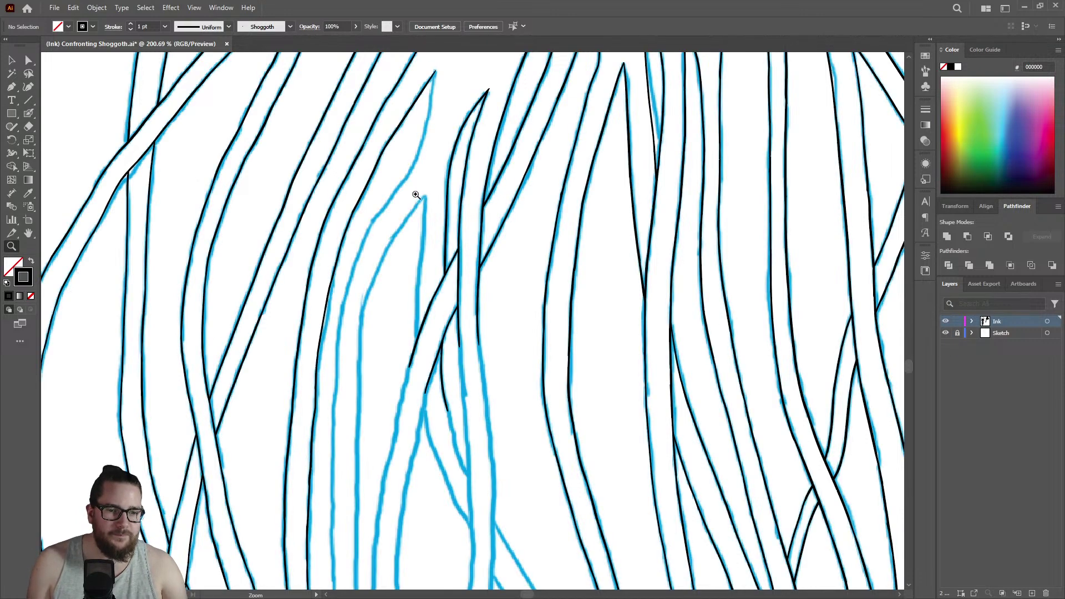
drag(465, 328, 395, 333)
Extend the stem's left edge downward in one long stroke toward the lower branch joint.
drag(504, 421, 651, 364)
drag(361, 309, 397, 277)
key(shift+b)
drag(418, 150, 439, 546)
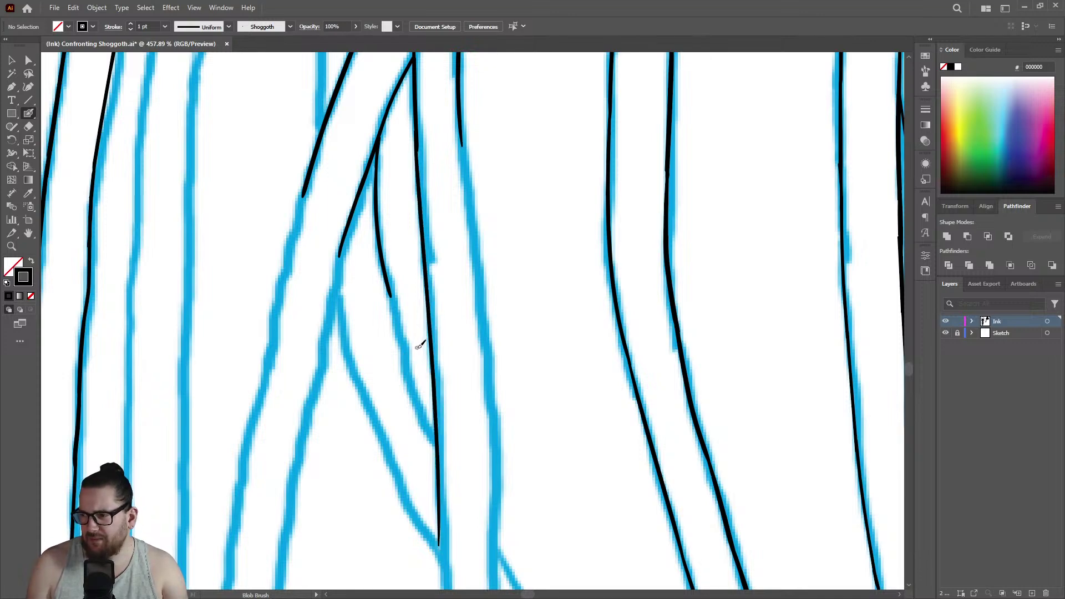
Trim the lower part of the stem's left edge with the Eraser and re-ink it down to the lower branch joint.
key(ctrl+space)
drag(430, 257, 386, 295)
drag(424, 379, 563, 319)
key(shift+e)
drag(434, 274, 460, 571)
key(shift+b)
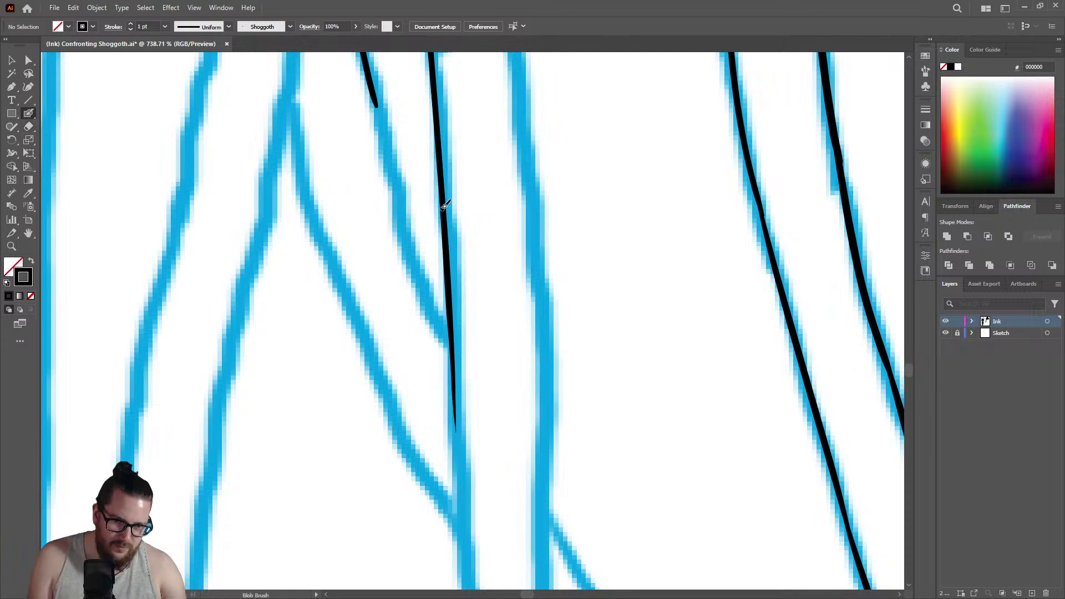
drag(447, 247, 463, 588)
key(z)
drag(423, 371, 299, 345)
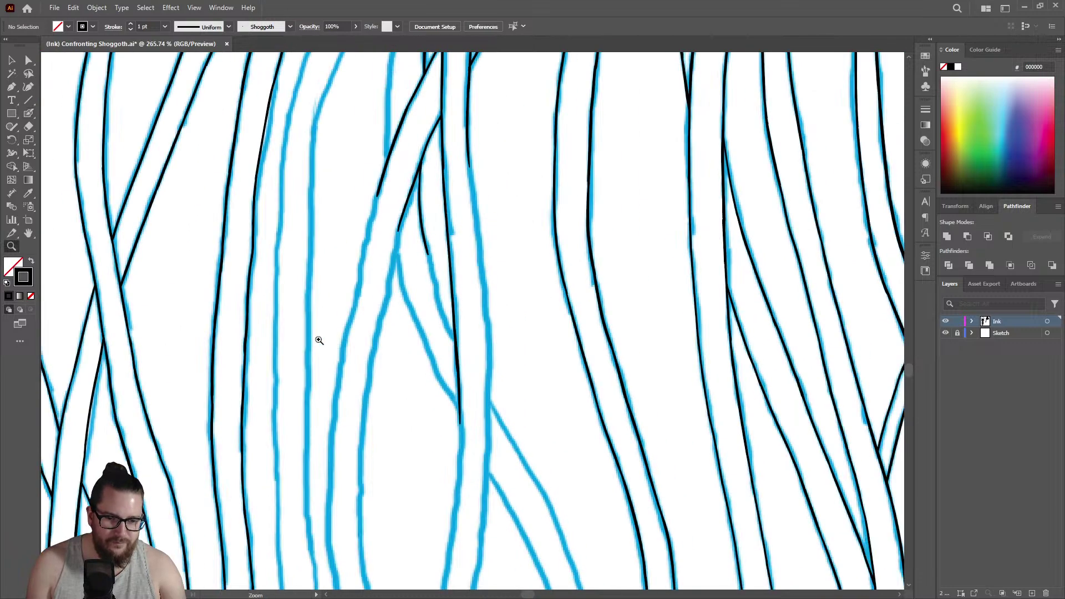
Thicken the stem's left edge where two strokes overlap beside the fork, and shave both sides of it with the Eraser.
mouse_move(454, 123)
mouse_down()
mouse_move(639, 88)
mouse_move(535, 142)
mouse_move(467, 98)
mouse_move(607, 88)
mouse_up()
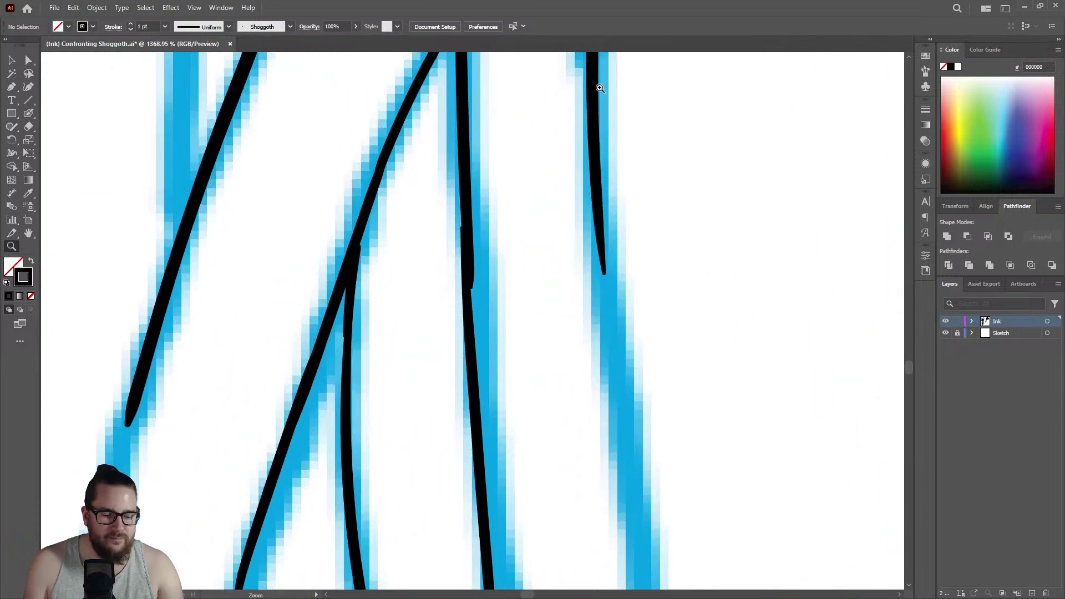
key(shift+b)
drag(469, 188, 479, 435)
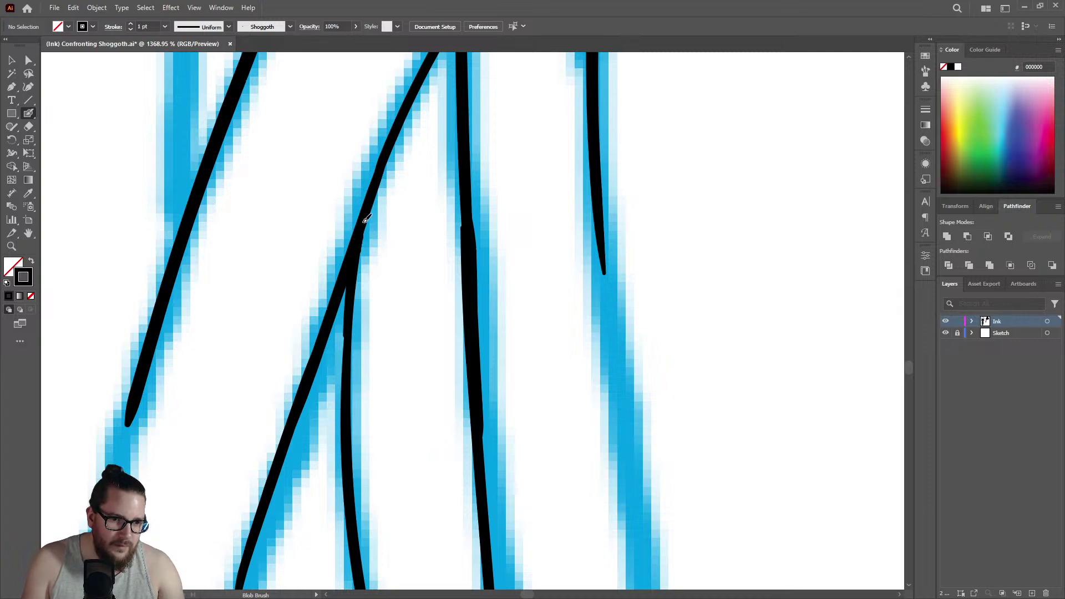
key(shift+e)
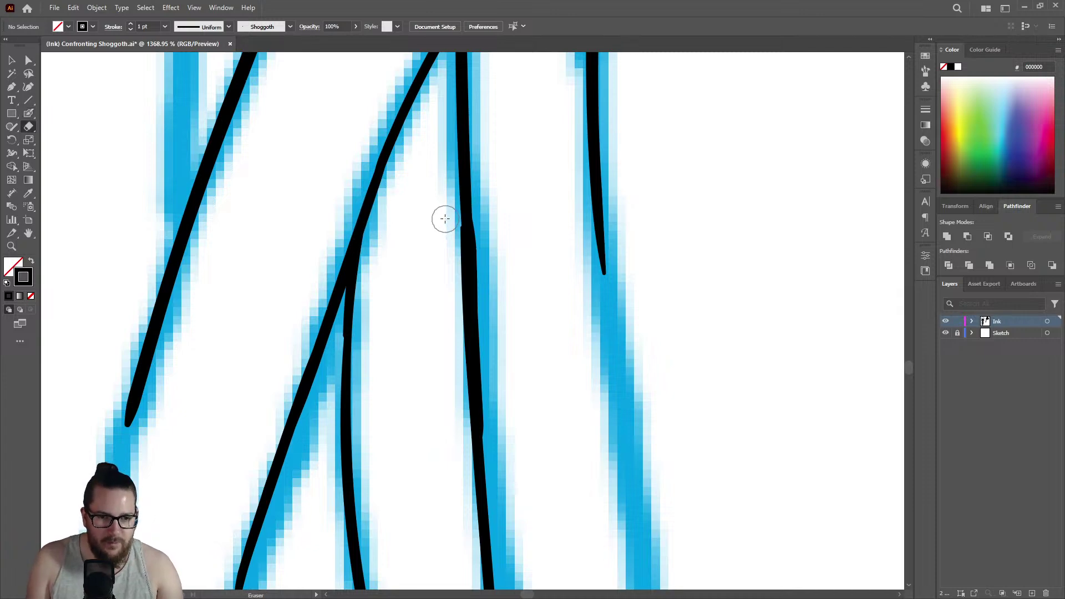
drag(447, 232, 450, 332)
drag(487, 202, 504, 459)
Fill the nicks along the stem's left edge beside the fork with short Blob Brush touch-ups.
key(shift+b)
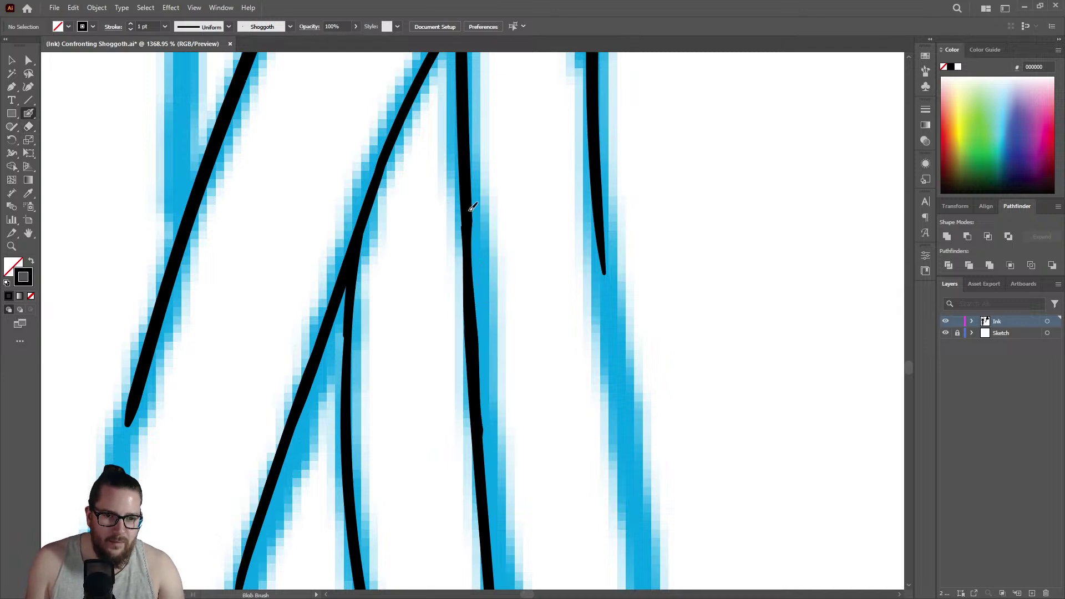
drag(467, 209, 471, 311)
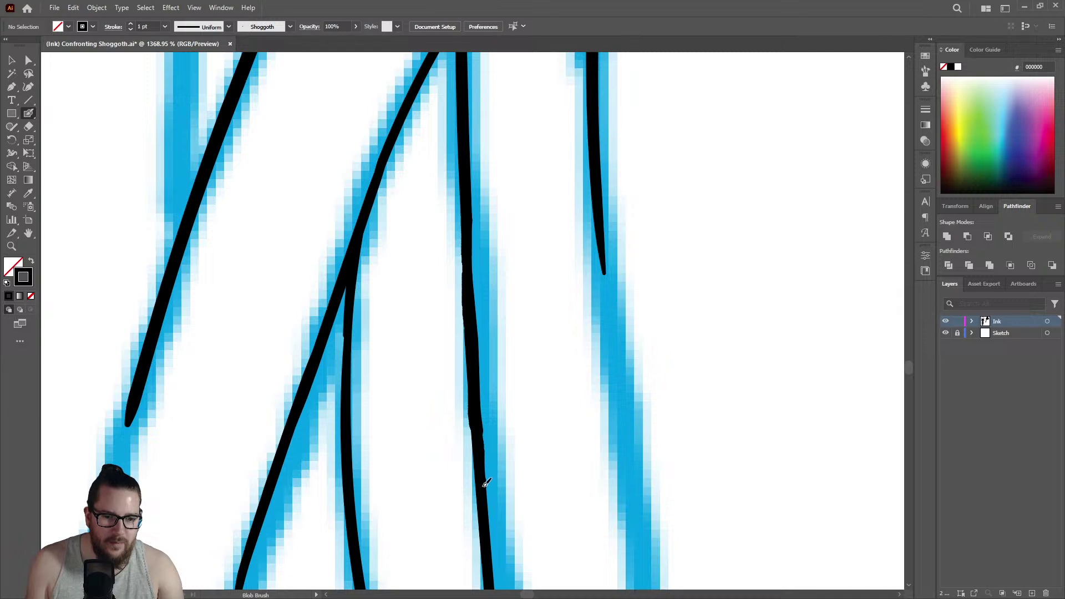
drag(467, 306, 467, 270)
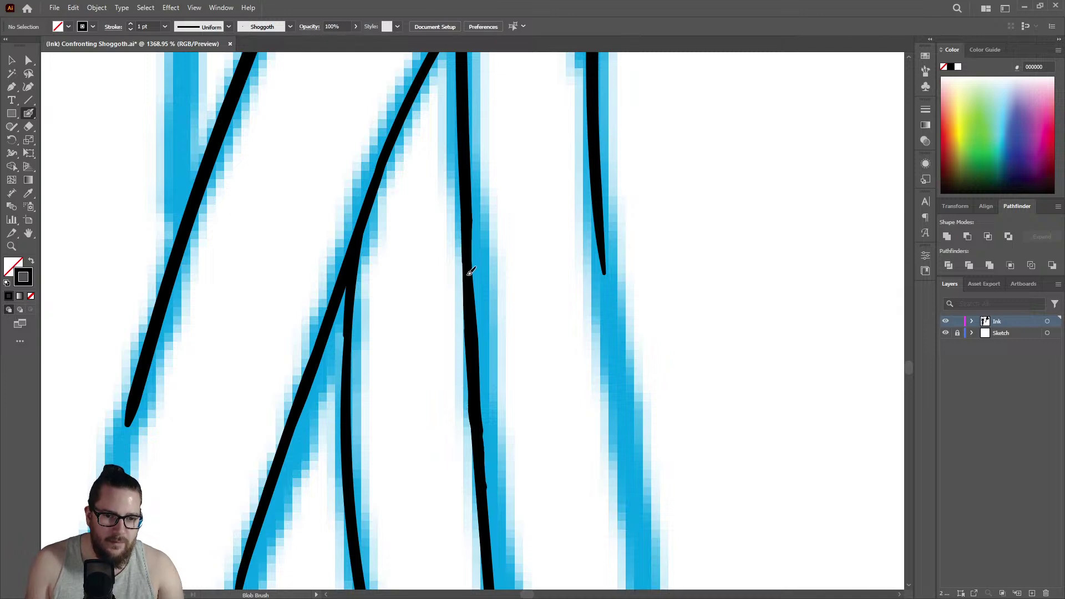
right_click(471, 262)
key(Escape)
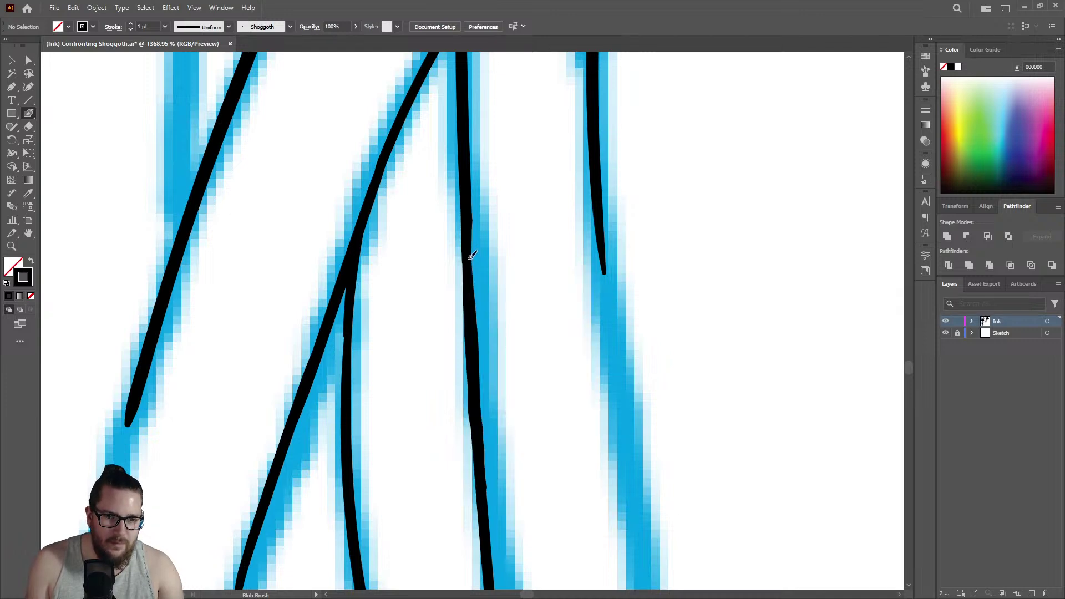
key(z)
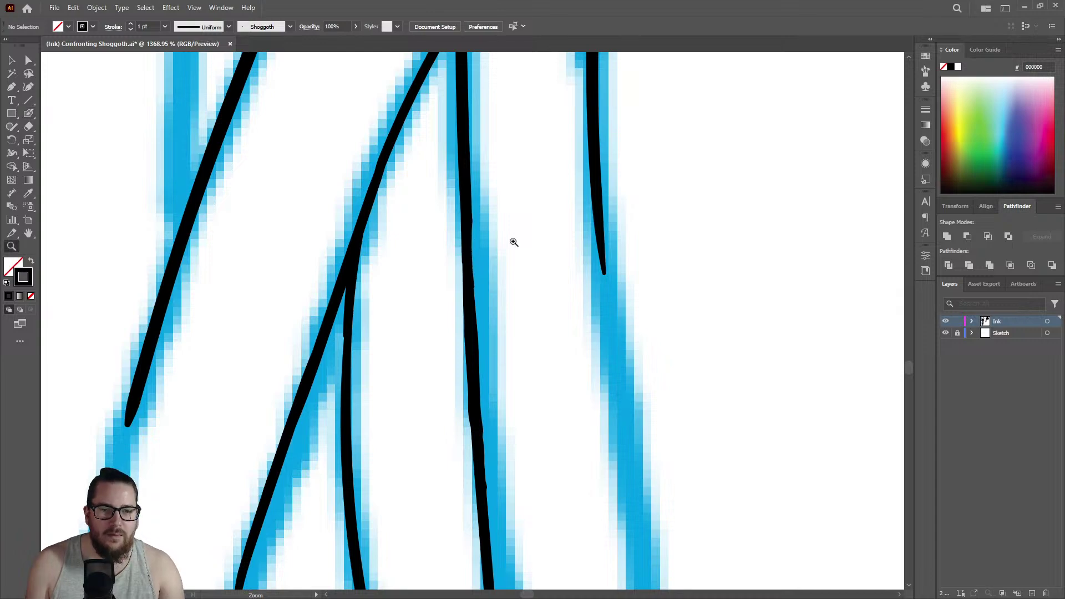
Shave the inner side of the stem's right edge down to its unfinished end with the Eraser.
scroll(507, 238, down, 5)
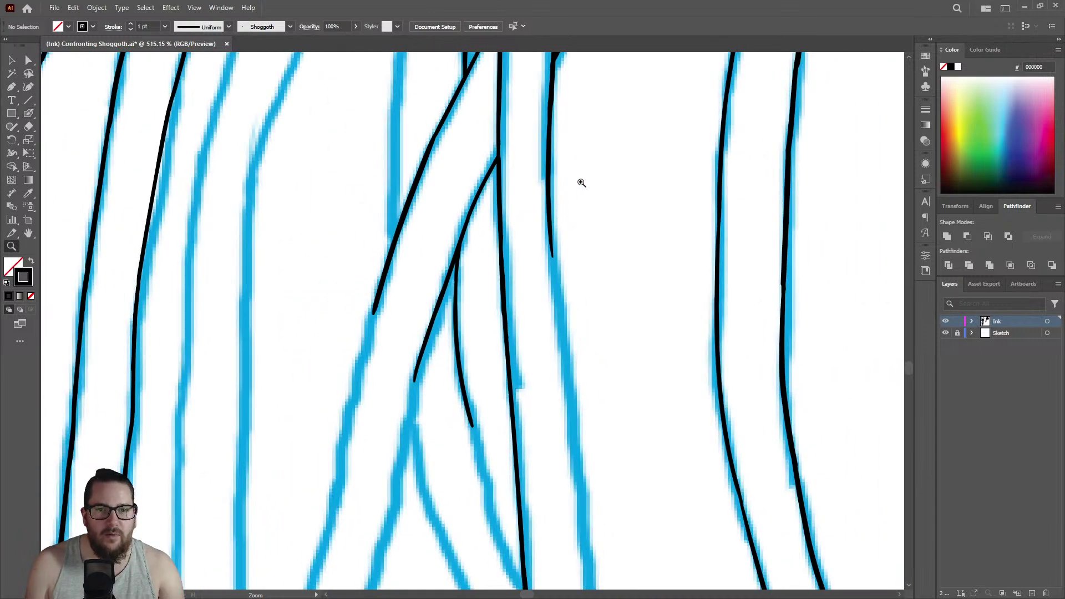
scroll(610, 175, up, 2)
scroll(604, 145, down, 3)
scroll(666, 144, up, 5)
scroll(556, 178, up, 3)
key(shift+e)
drag(475, 152, 488, 527)
key(z)
Re-ink the thinned section of the stem's right edge and carry it slightly below its tip.
scroll(306, 258, down, 3)
scroll(305, 259, down, 3)
scroll(502, 282, up, 4)
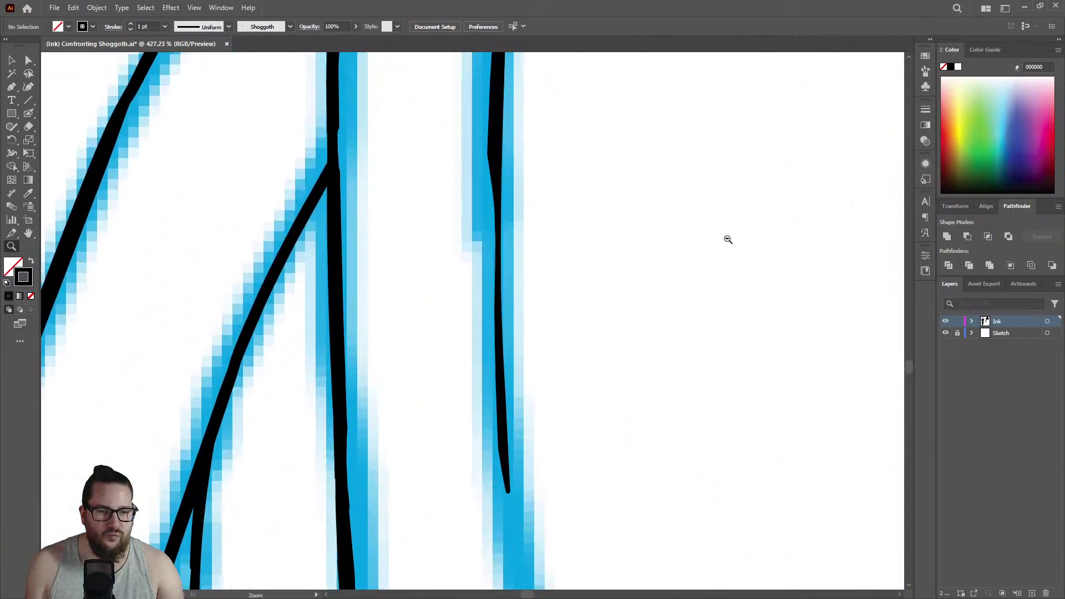
key(shift+b)
click(620, 72)
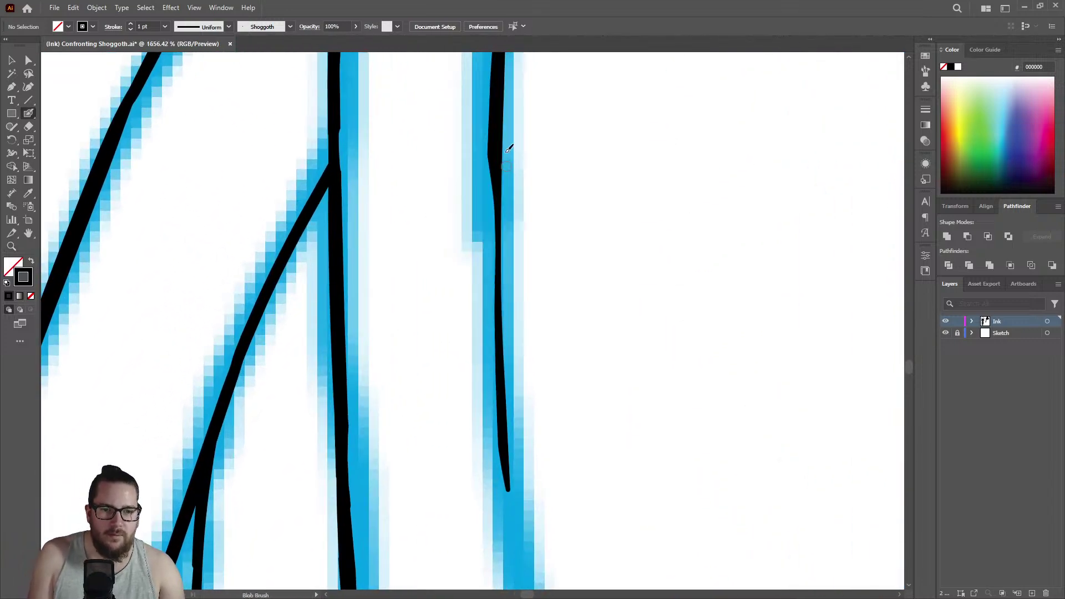
drag(494, 131, 513, 587)
Continue the stem's right edge downward with another Blob Brush stroke, overlapping the previous end.
key(z)
drag(556, 319, 360, 343)
mouse_move(521, 364)
mouse_down()
mouse_move(716, 362)
mouse_move(516, 428)
mouse_move(517, 441)
mouse_up()
key(shift+e)
key(shift+b)
drag(526, 316, 552, 578)
key(z)
Extend the stem's right edge further down along the sketch, past the end of the small inked branch.
scroll(580, 300, down, 5)
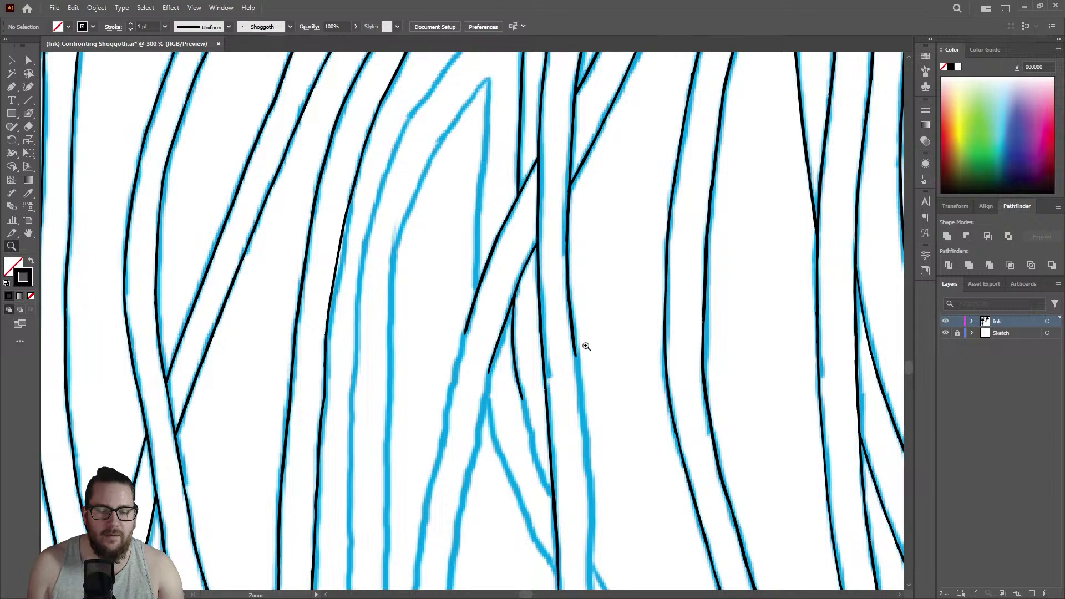
scroll(763, 311, up, 3)
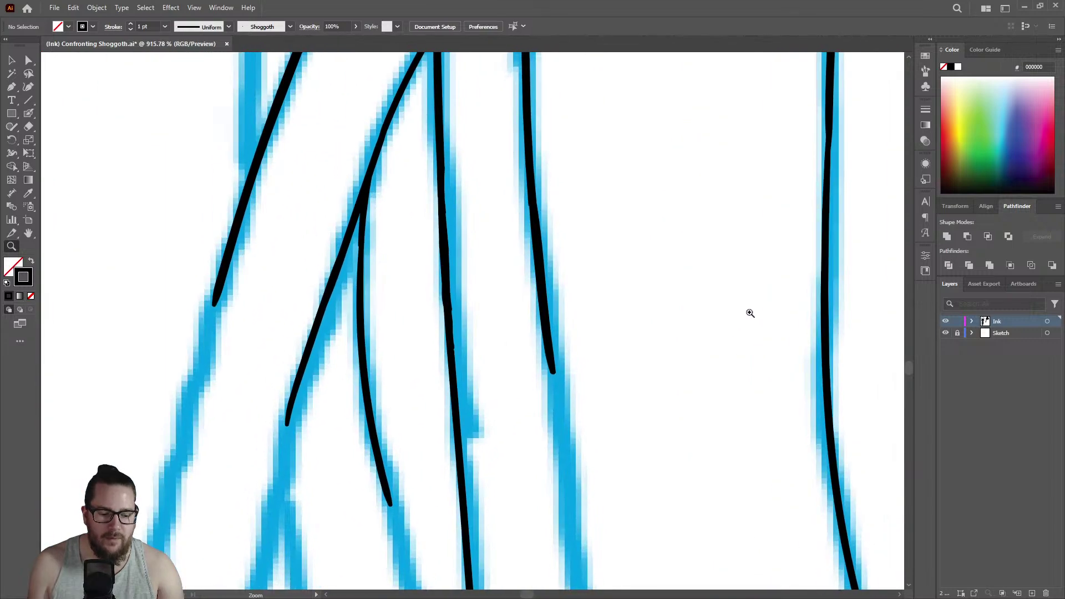
scroll(758, 309, down, 2)
scroll(772, 379, up, 2)
scroll(773, 380, up, 2)
key(shift+b)
drag(641, 108, 682, 518)
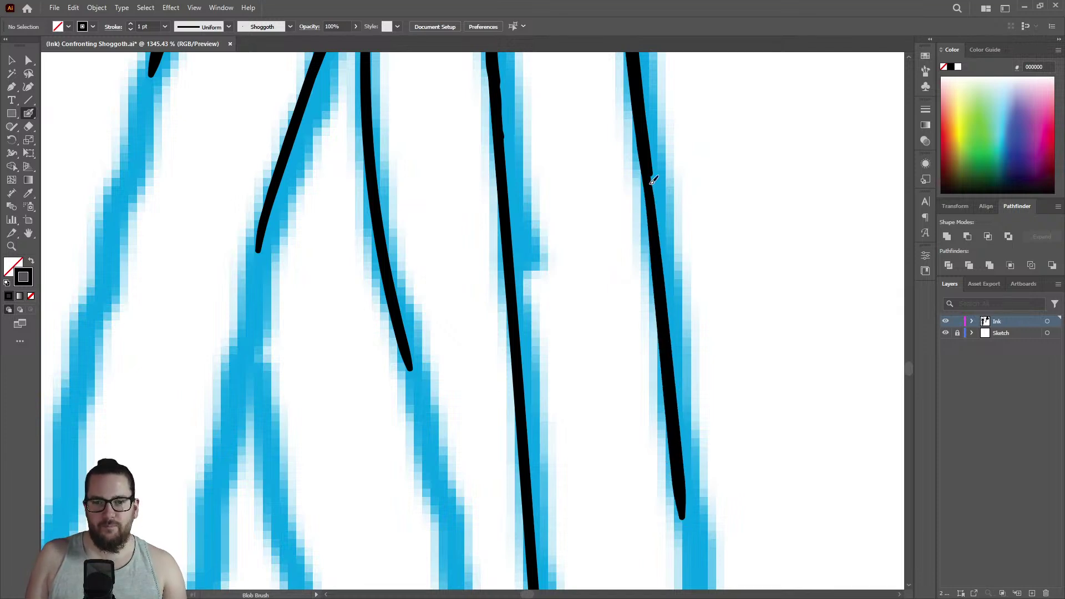
key(z)
drag(599, 226, 359, 258)
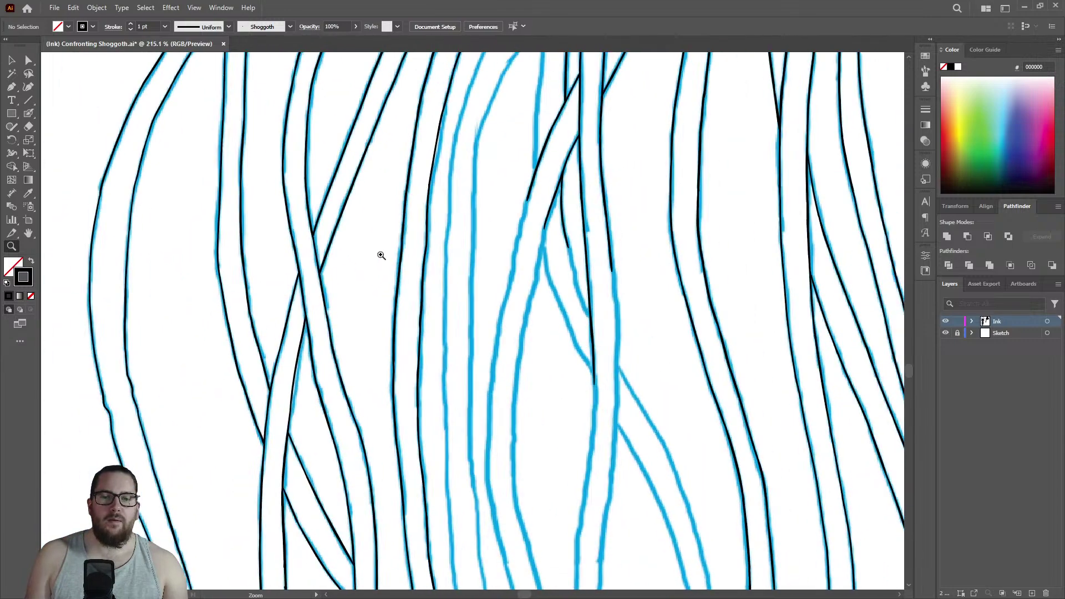
Continue both edges of the diagonal tentacle downward past the second sketched branch fork.
mouse_move(558, 197)
mouse_down()
mouse_move(638, 194)
mouse_move(763, 157)
mouse_up()
key(shift+b)
mouse_move(531, 212)
mouse_down()
mouse_move(504, 281)
mouse_move(446, 561)
mouse_up()
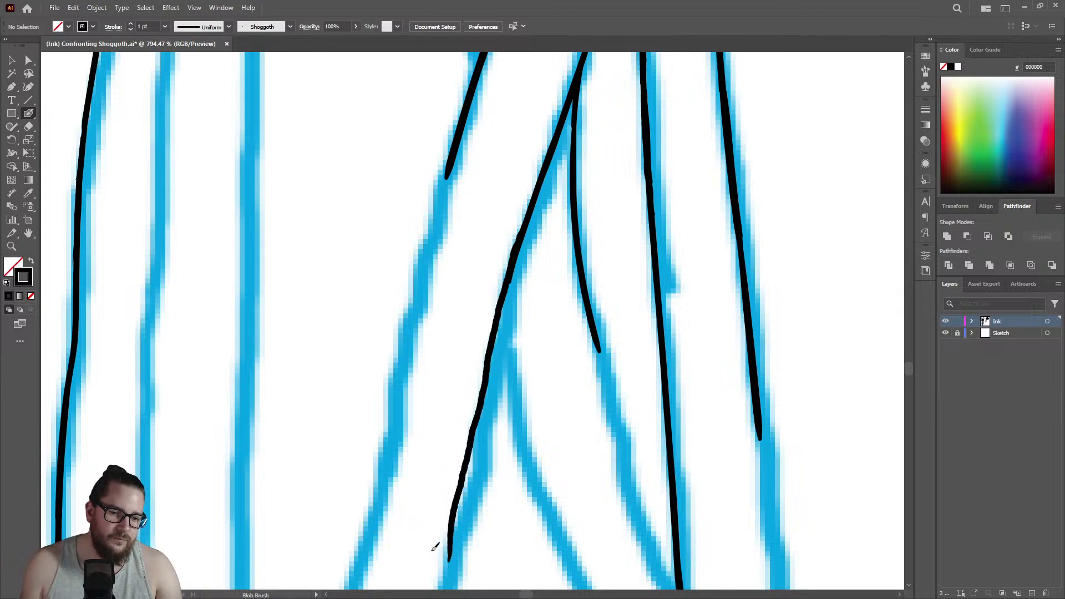
drag(446, 180, 368, 550)
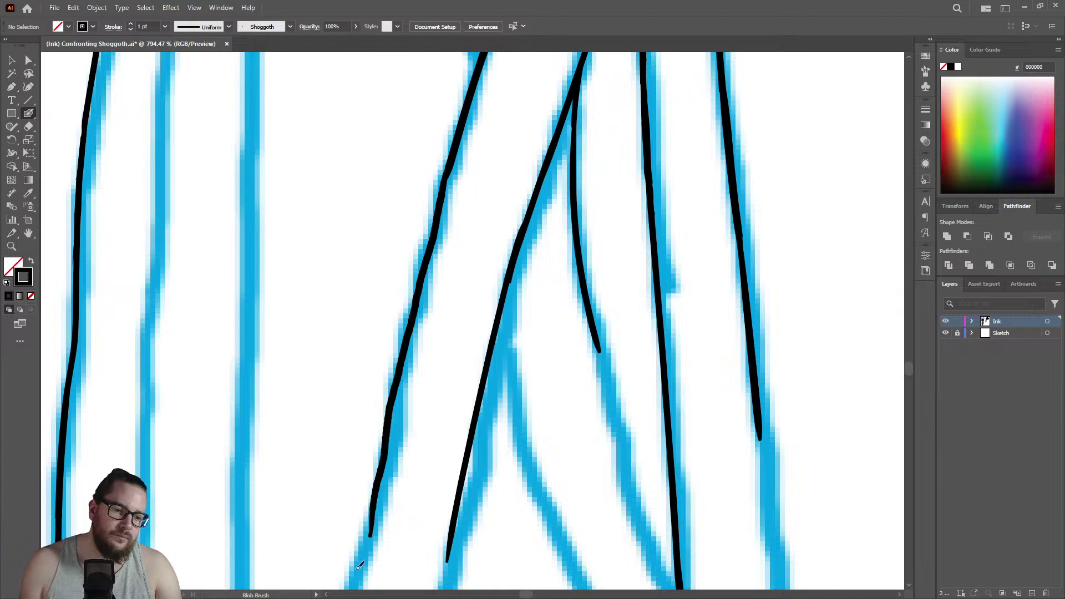
key(z)
scroll(471, 305, down, 5)
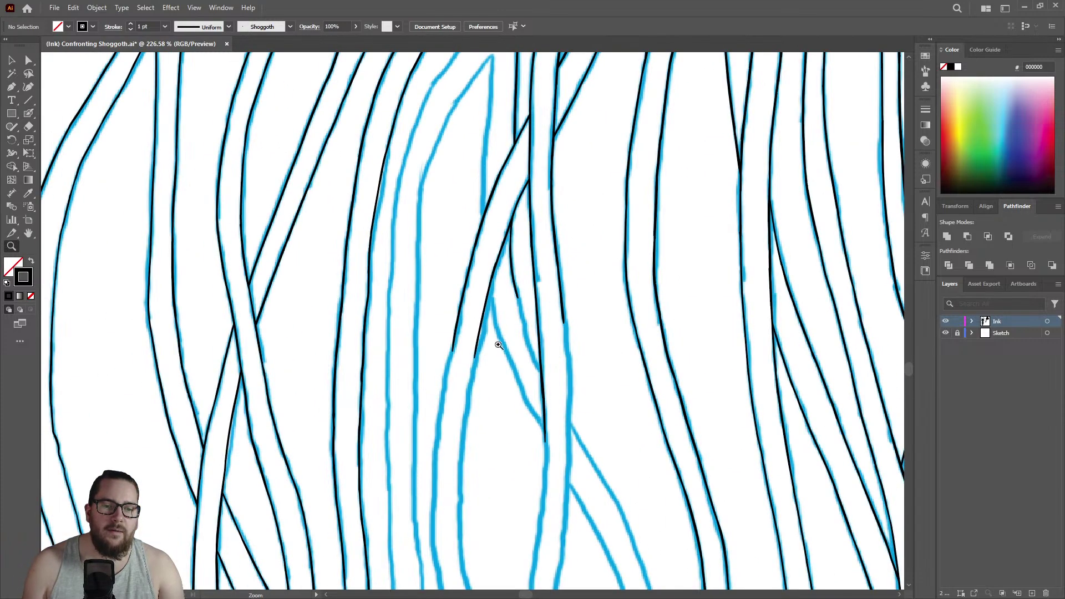
Extend the diagonal tentacle's outer edge further down along the sketch and smooth the new stroke.
scroll(458, 431, up, 5)
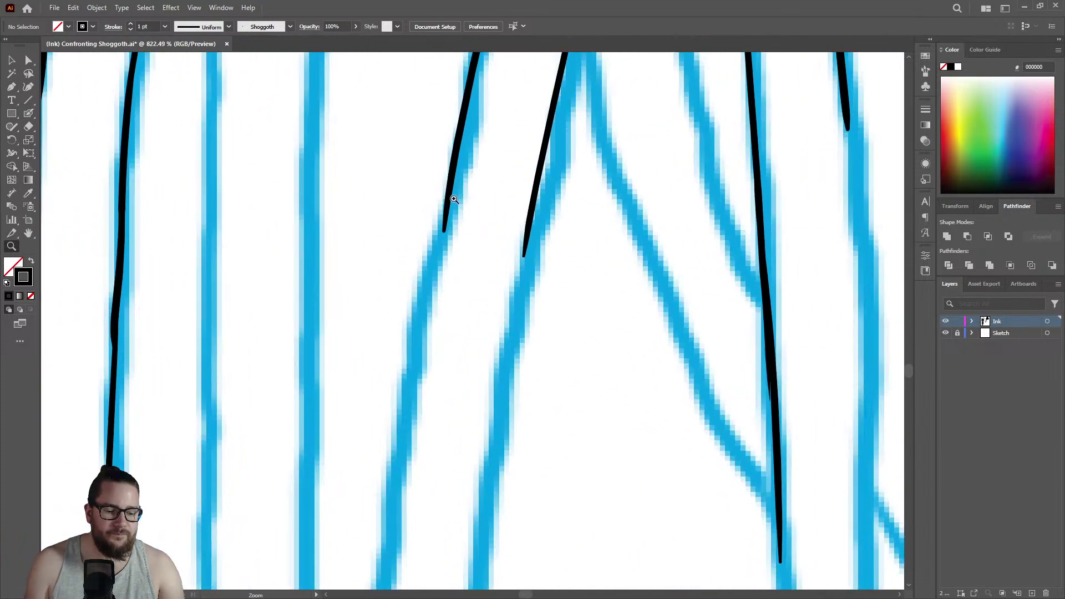
key(shift+b)
drag(448, 195, 383, 535)
mouse_move(439, 257)
mouse_down()
mouse_move(464, 167)
mouse_move(451, 174)
mouse_move(403, 359)
mouse_up()
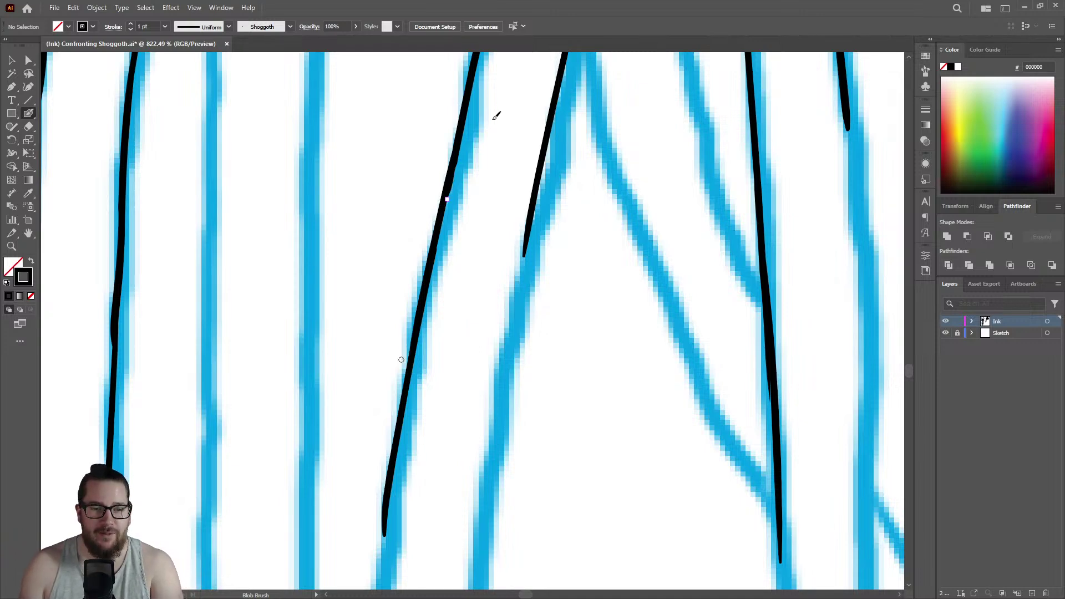
key(super+d)
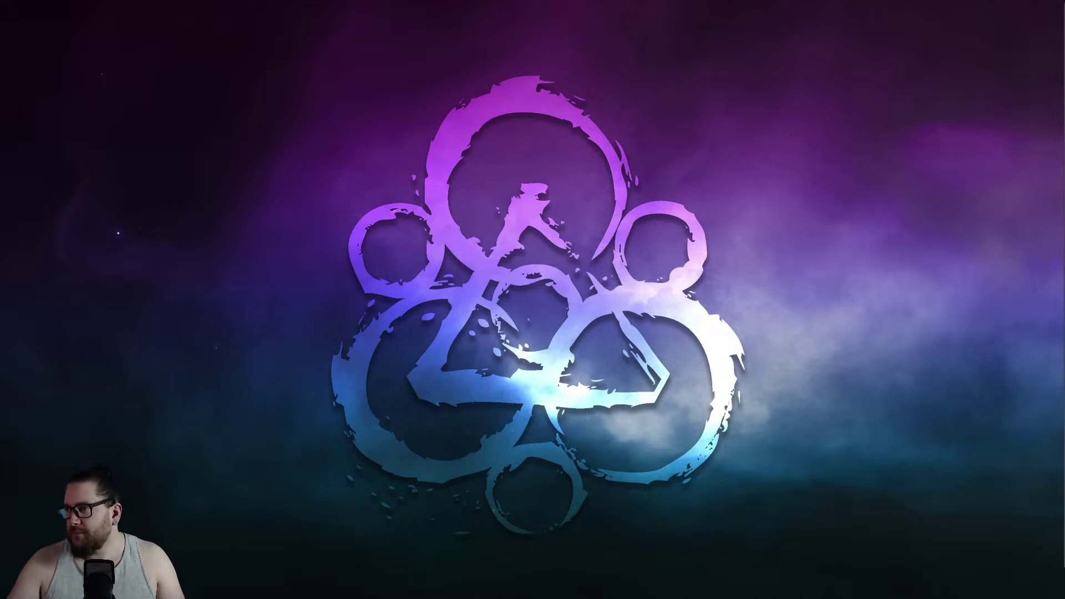
key(super+d)
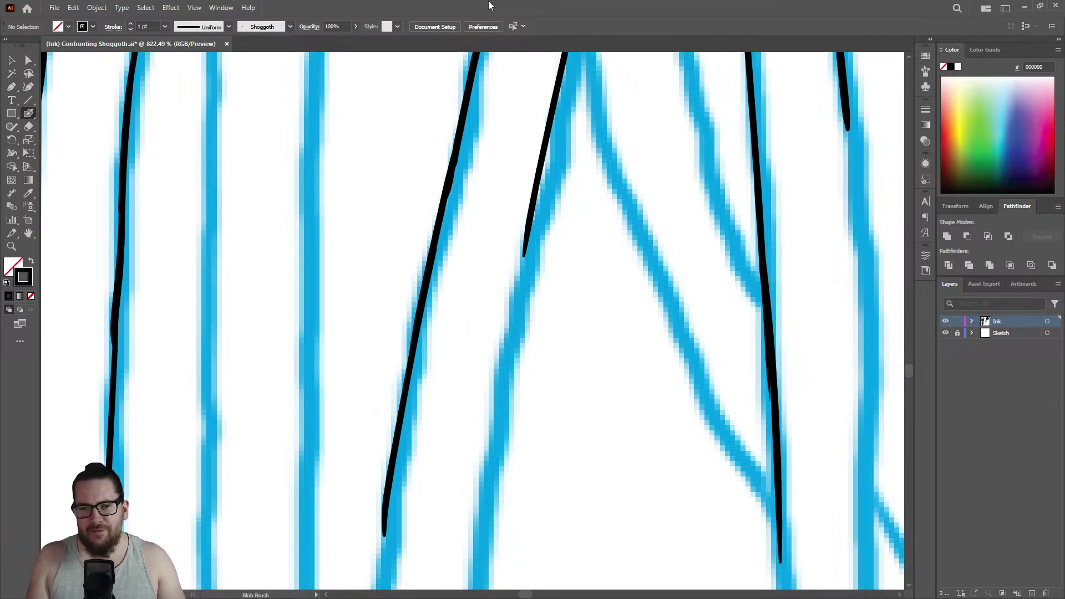
Continue the diagonal tentacle's right edge downward below the fork with overlapping Blob Brush strokes and taper its end with the Eraser.
drag(533, 222, 483, 524)
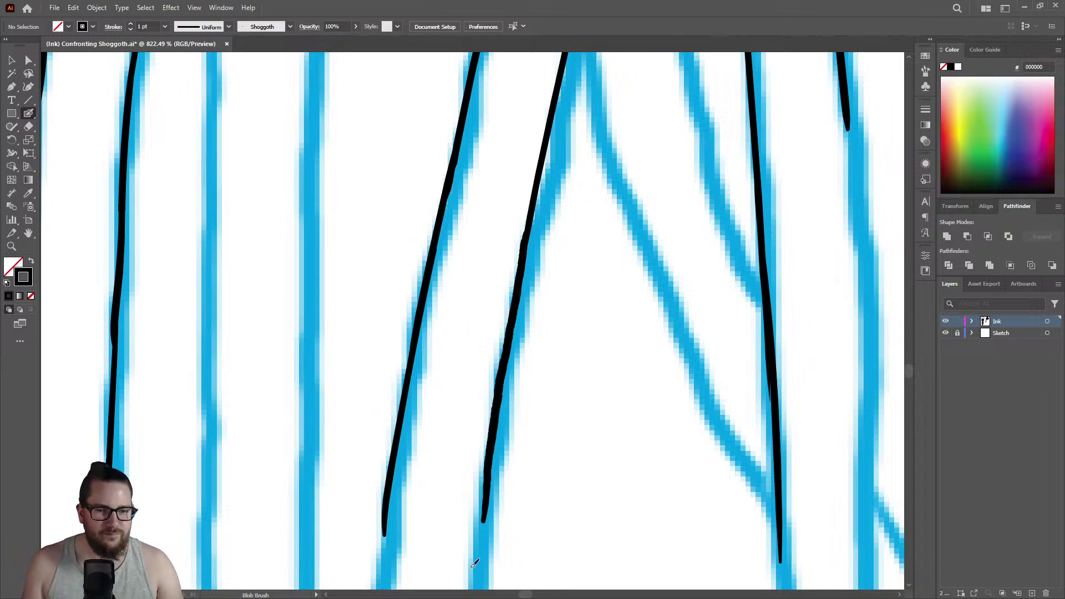
key(z)
mouse_move(506, 250)
mouse_down()
mouse_move(452, 281)
mouse_move(460, 285)
mouse_up()
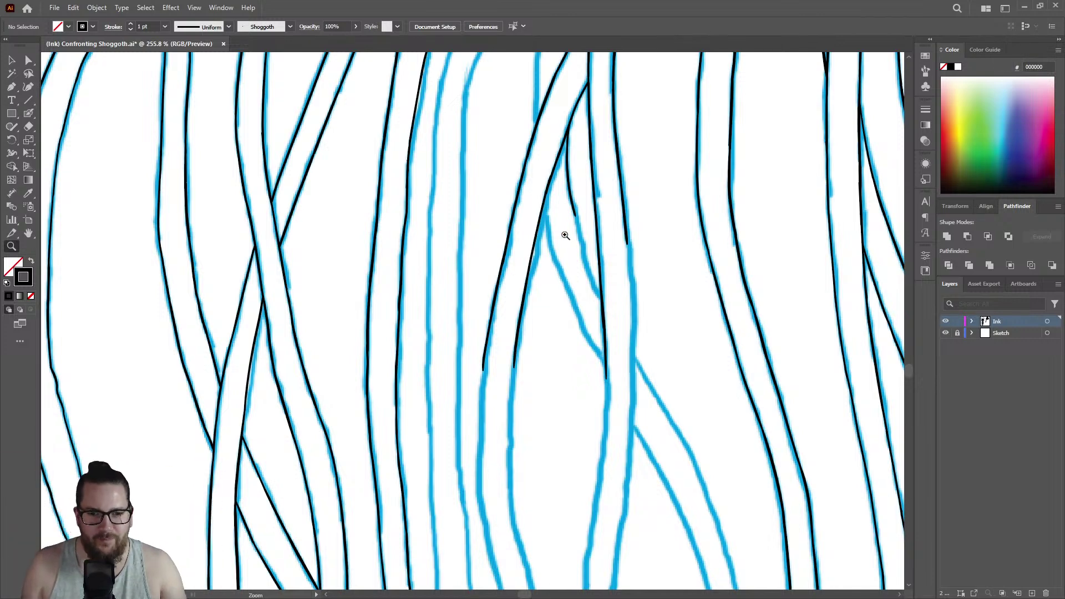
drag(502, 403, 729, 295)
key(shift+b)
mouse_move(573, 180)
mouse_down()
mouse_move(558, 537)
mouse_move(569, 513)
mouse_move(566, 390)
mouse_move(565, 454)
mouse_move(577, 370)
mouse_up()
key(shift+e)
key(shift+b)
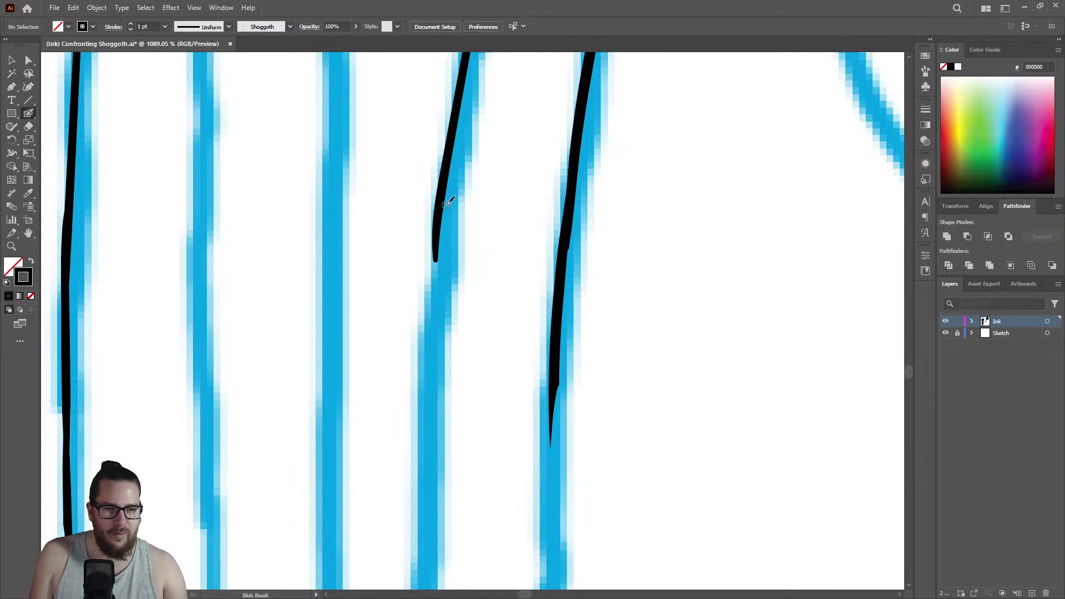
Extend the diagonal tentacle's left edge downward along the sketch and thin the new line with the Eraser.
mouse_move(450, 160)
mouse_down()
mouse_move(431, 319)
mouse_move(428, 513)
mouse_up()
key(shift+e)
mouse_move(416, 225)
mouse_down()
mouse_move(435, 118)
mouse_move(427, 139)
mouse_up()
Continue the diagonal tentacle's left edge further down around its lower bend with the Blob Brush.
key(z)
drag(450, 255, 228, 261)
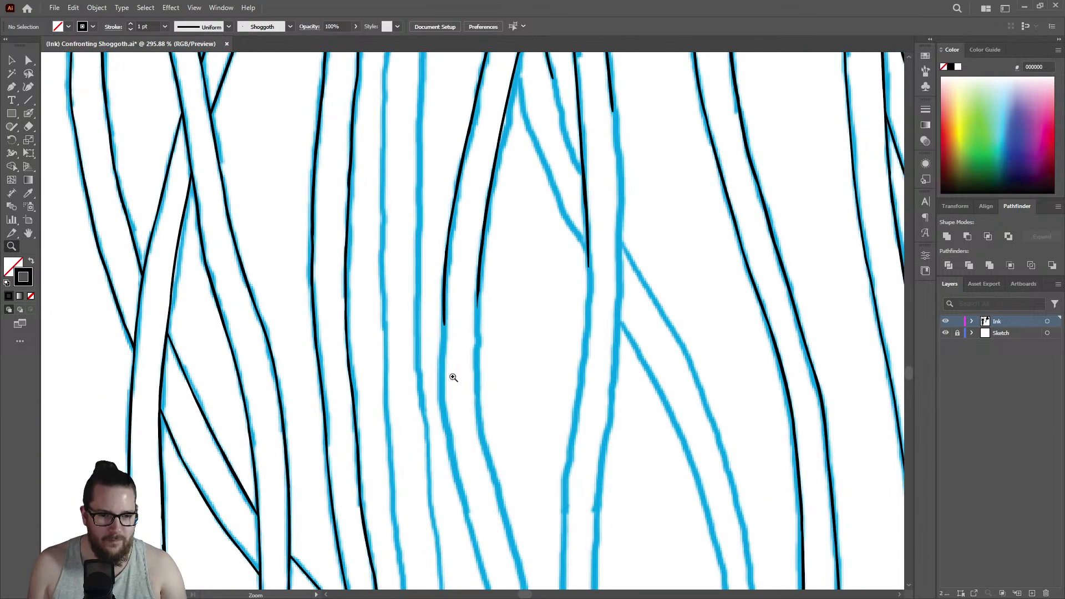
drag(470, 378, 397, 407)
drag(469, 457, 632, 366)
drag(423, 176, 494, 162)
key(shift+b)
mouse_move(428, 83)
mouse_down()
mouse_move(423, 279)
mouse_move(439, 522)
mouse_up()
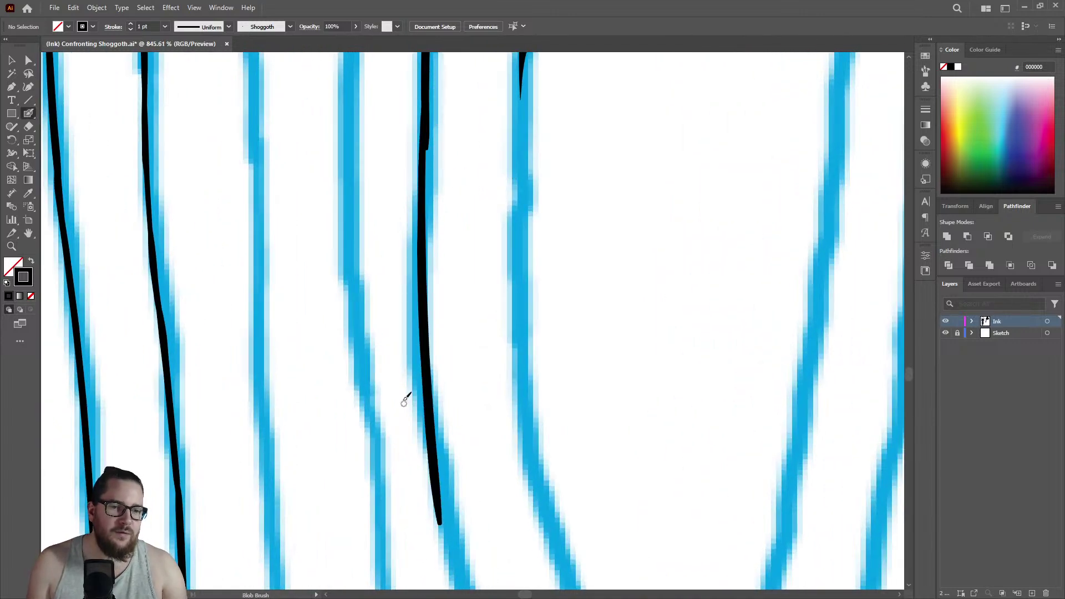
Ink the right side of the sketched pointed shape above the diagonal tentacle, starting at its peak.
key(z)
alt+click(464, 387)
alt+click(412, 359)
alt+click(499, 399)
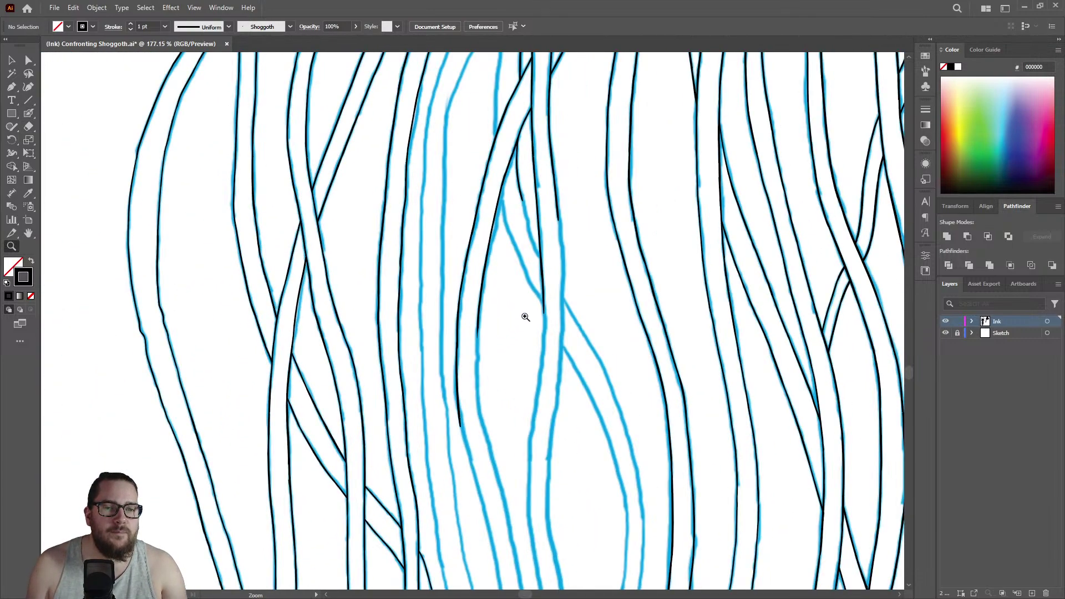
alt+click(563, 216)
click(563, 233)
click(563, 268)
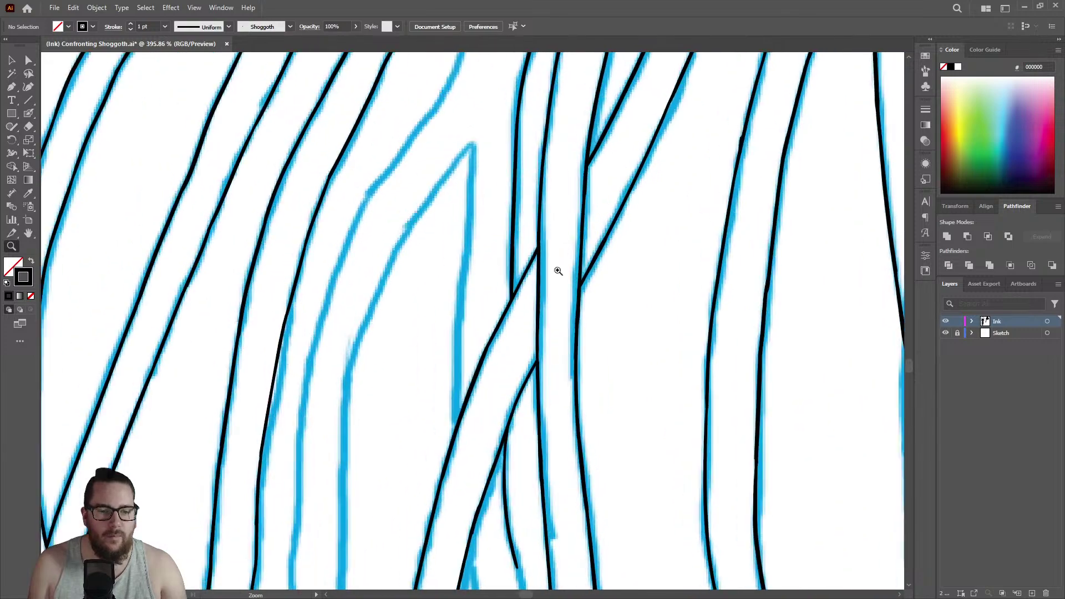
click(522, 304)
click(537, 419)
click(575, 404)
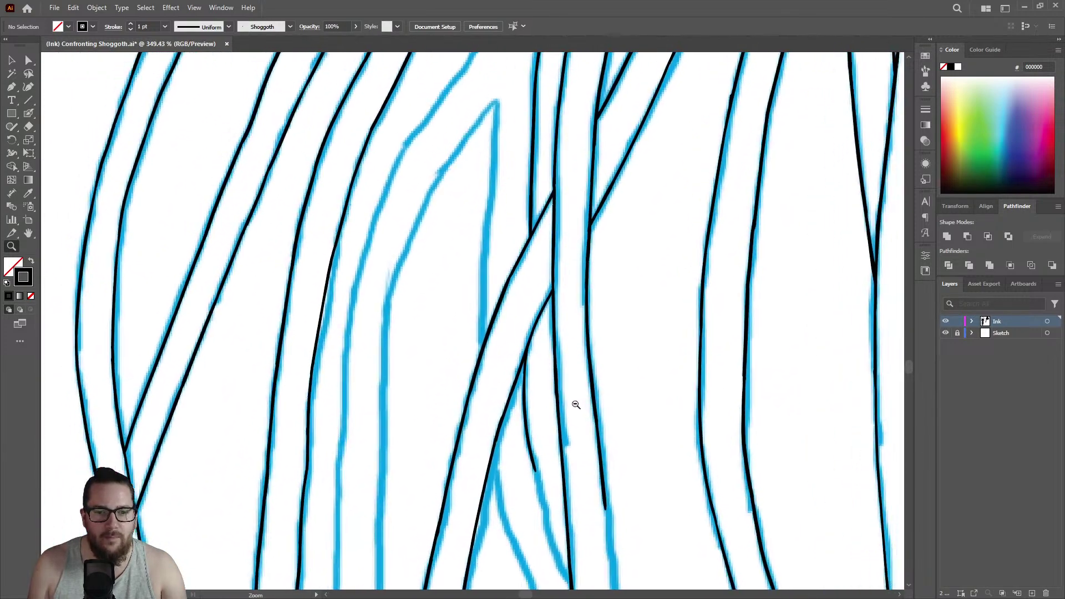
click(488, 298)
click(519, 243)
click(505, 80)
key(shift+b)
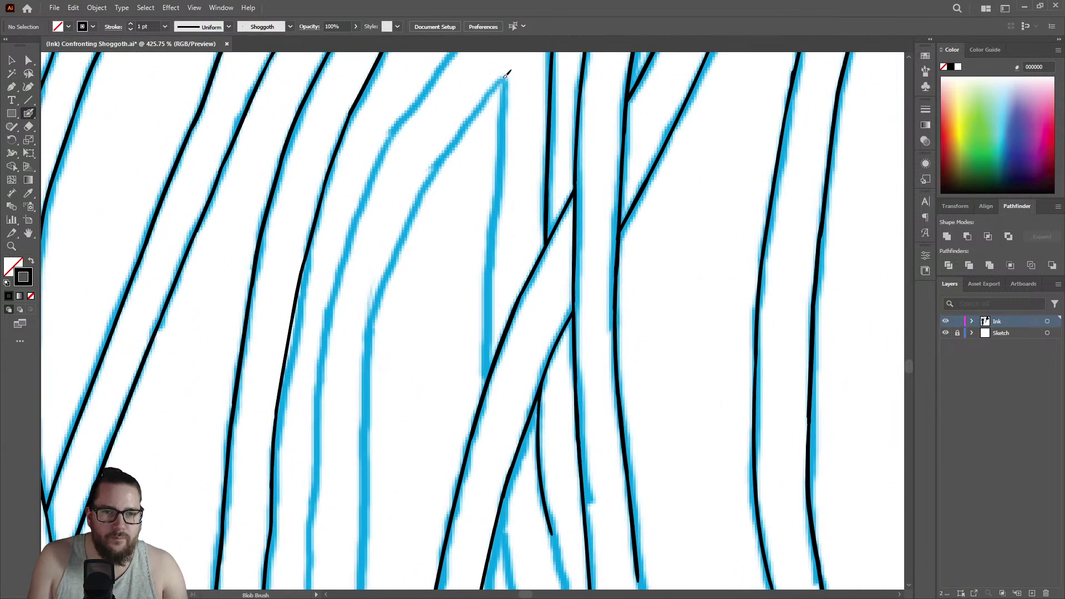
drag(503, 108, 491, 298)
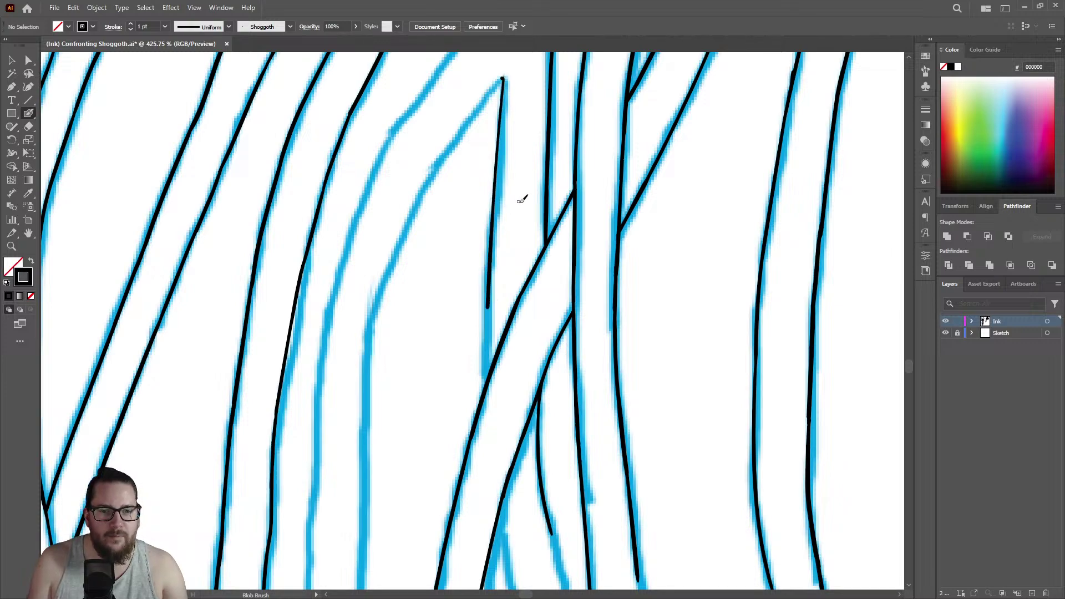
Extend the pointed shape's right side down until it meets the diagonal tentacle's left edge.
key(z)
alt+click(509, 195)
alt+click(414, 195)
alt+click(581, 309)
click(581, 308)
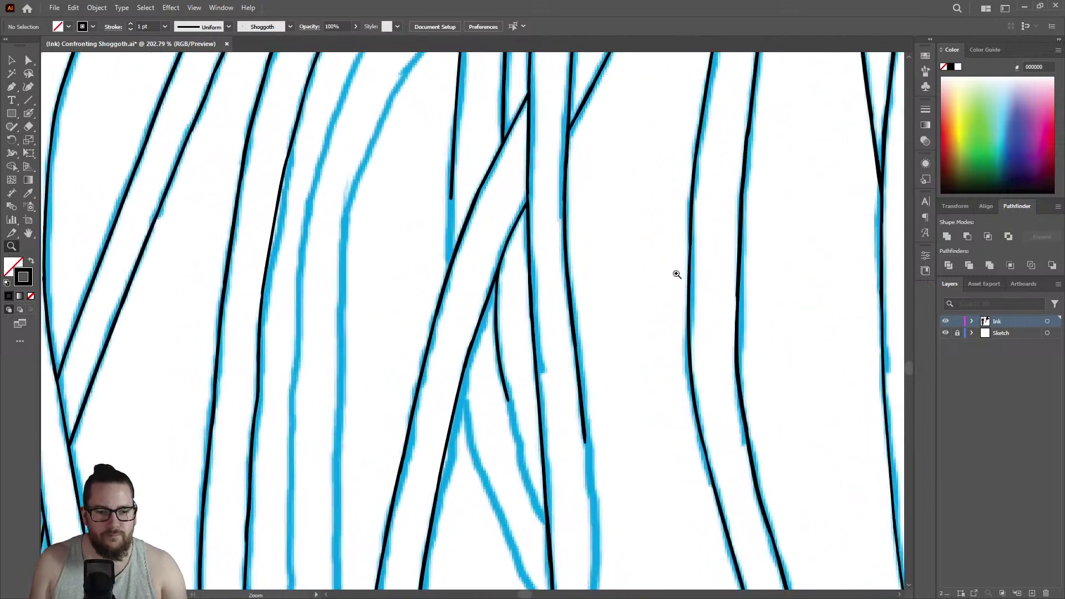
key(shift+b)
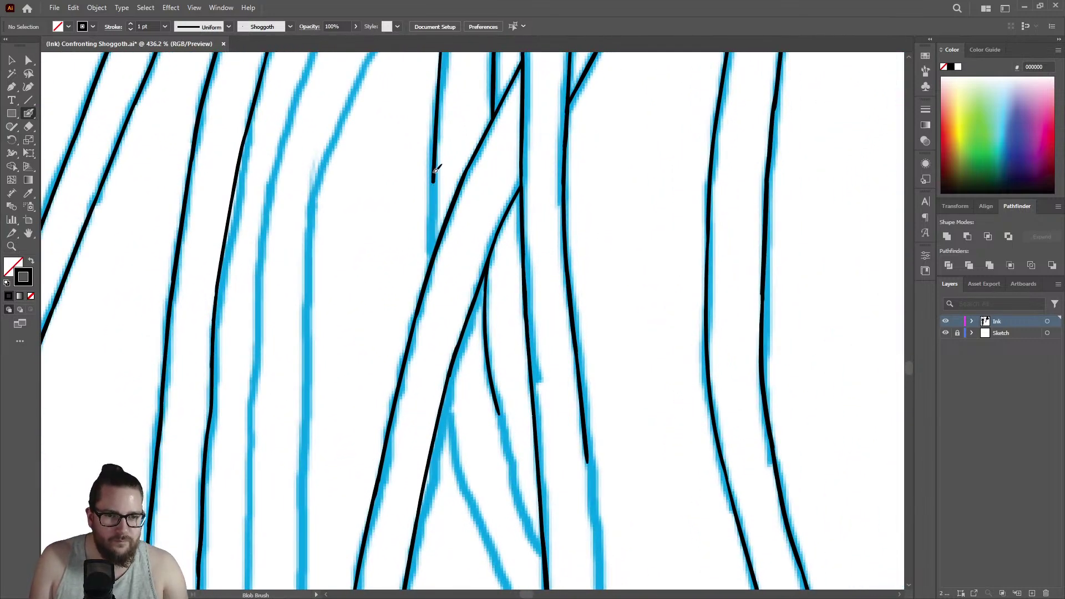
drag(435, 232, 448, 396)
Start the lower branch's left edge at the diagonal tentacle's second fork and clean the strokes with the Eraser.
drag(454, 434, 464, 494)
key(z)
click(421, 299)
key(shift+e)
mouse_move(461, 219)
mouse_down()
mouse_move(440, 435)
mouse_move(463, 468)
mouse_move(463, 514)
mouse_up()
Fill and smooth the joint where the lower branch leaves the diagonal tentacle's right edge using short Blob Brush strokes.
key(z)
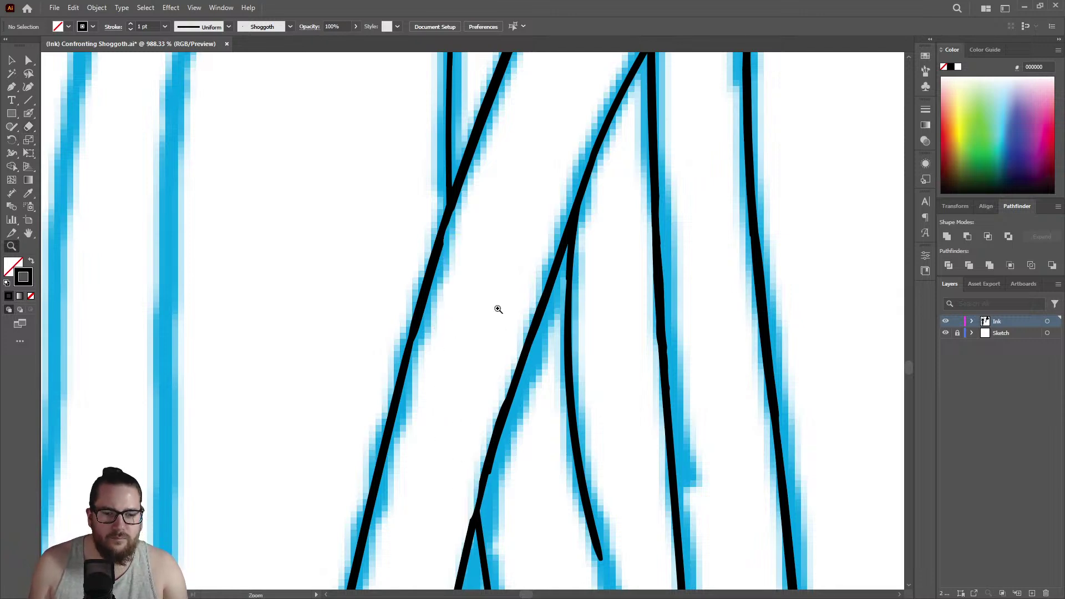
drag(507, 301, 369, 318)
mouse_move(506, 434)
mouse_down()
mouse_move(684, 309)
mouse_move(743, 283)
mouse_up()
click(475, 265)
key(shift+b)
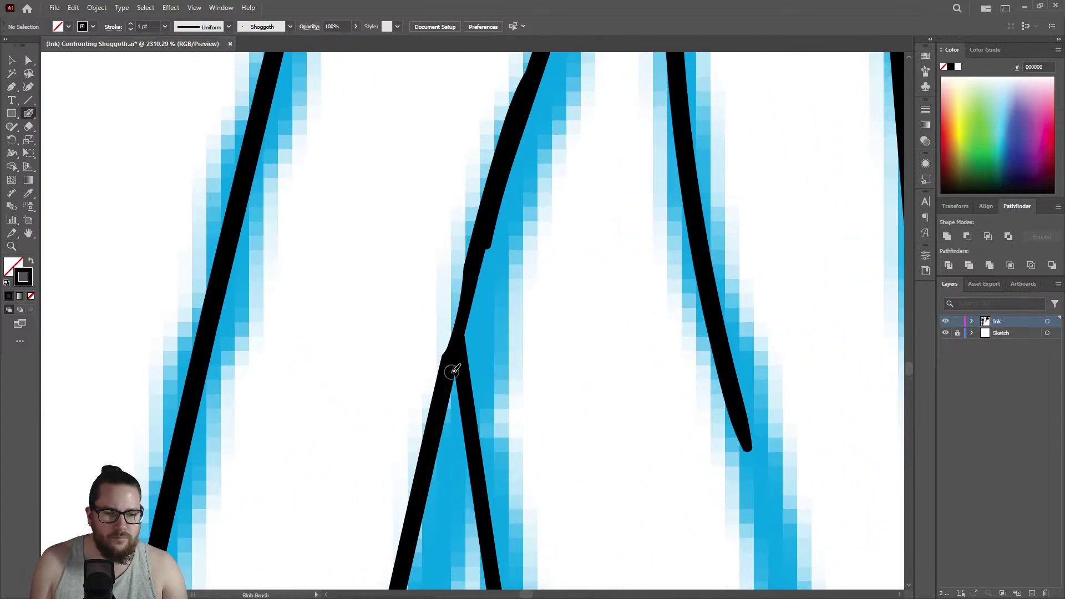
drag(473, 263, 444, 363)
drag(472, 282, 488, 221)
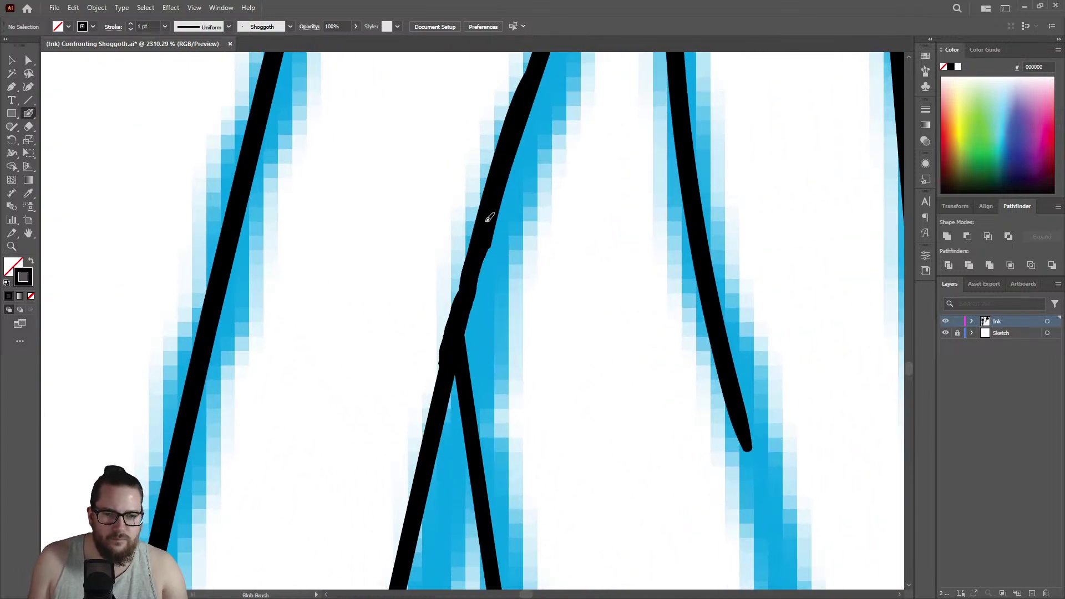
Continue the upper small branch's line down along the sketch to the stem's left edge.
key(z)
mouse_move(475, 302)
mouse_down()
mouse_move(383, 295)
mouse_move(342, 321)
mouse_move(481, 329)
mouse_move(432, 319)
mouse_up()
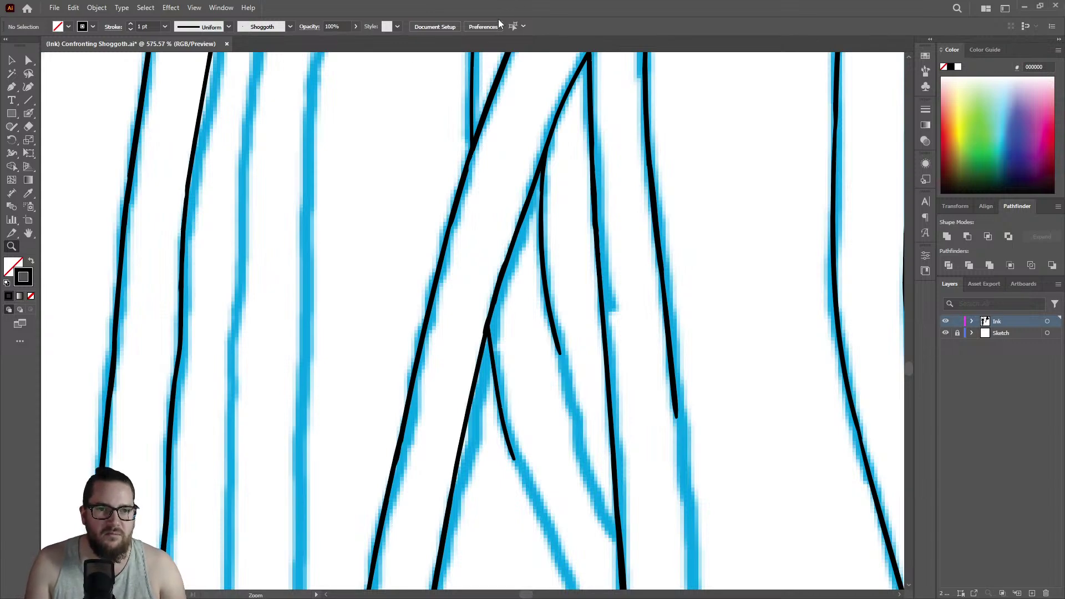
mouse_move(480, 60)
mouse_down()
mouse_move(285, 171)
mouse_move(335, 150)
mouse_up()
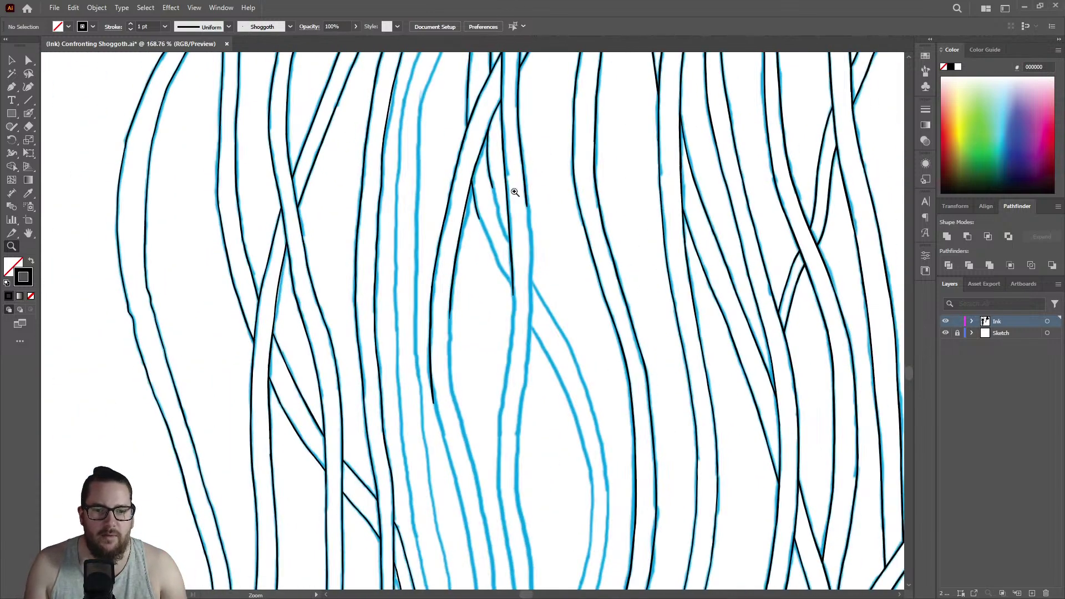
click(469, 236)
key(shift+b)
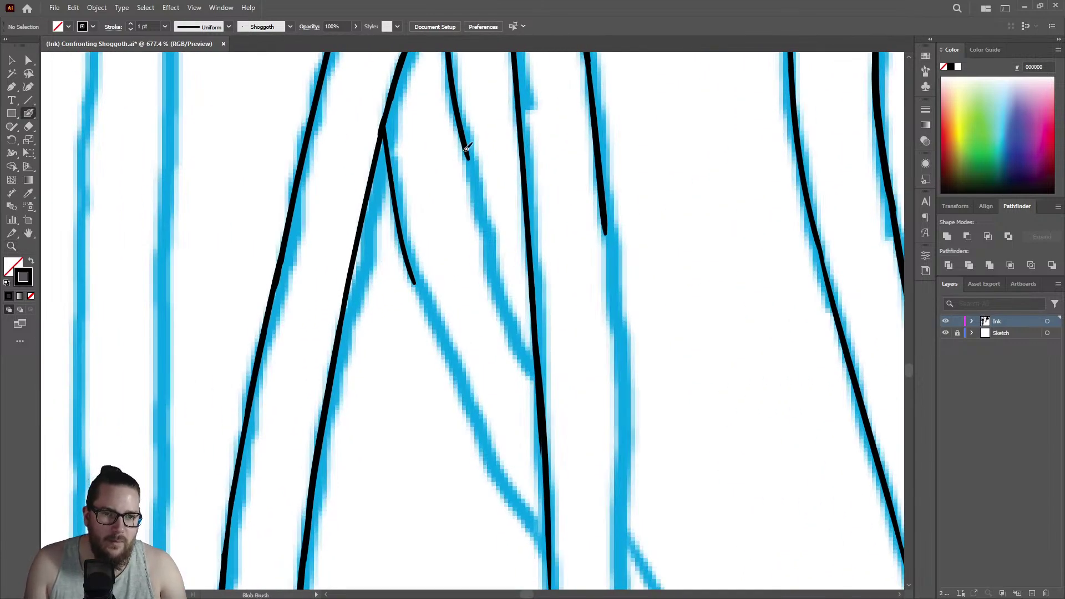
drag(474, 184, 523, 351)
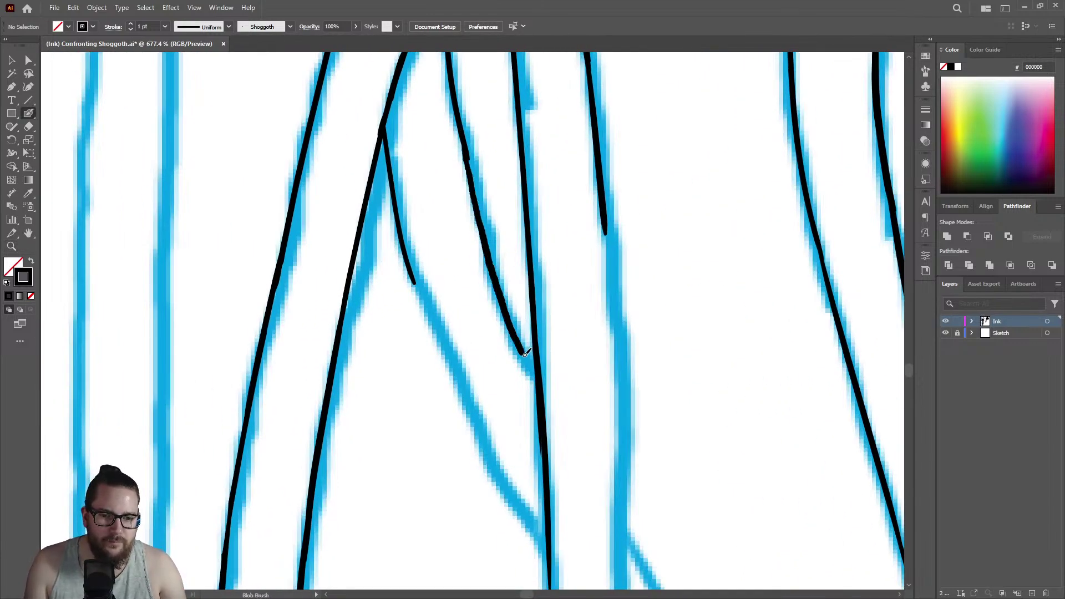
Continue the lower branch's left edge down along the sketch toward the stem.
key(z)
drag(519, 289, 449, 222)
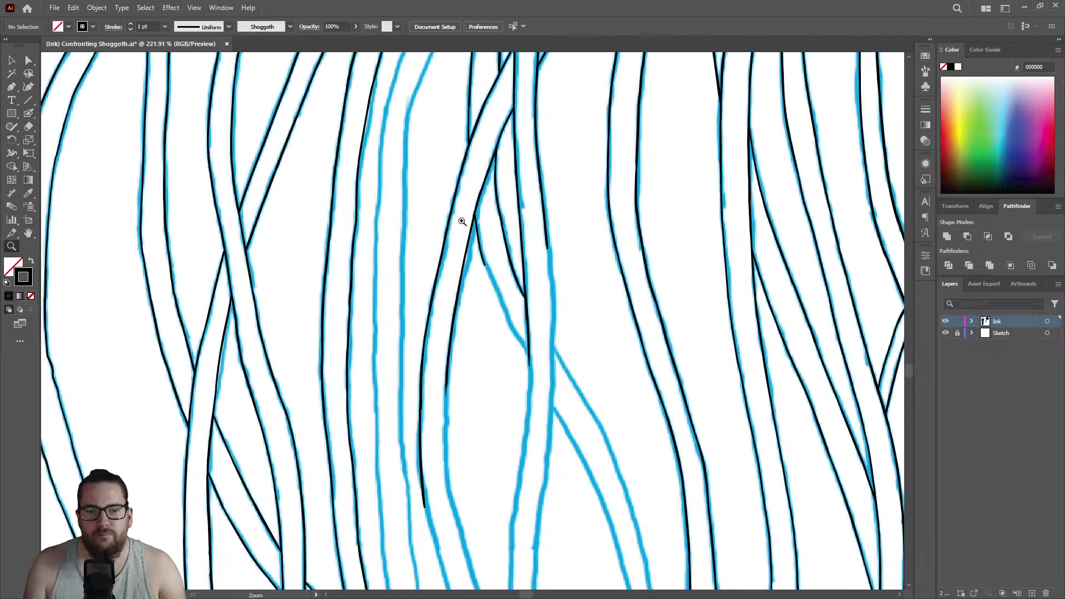
drag(537, 321, 525, 229)
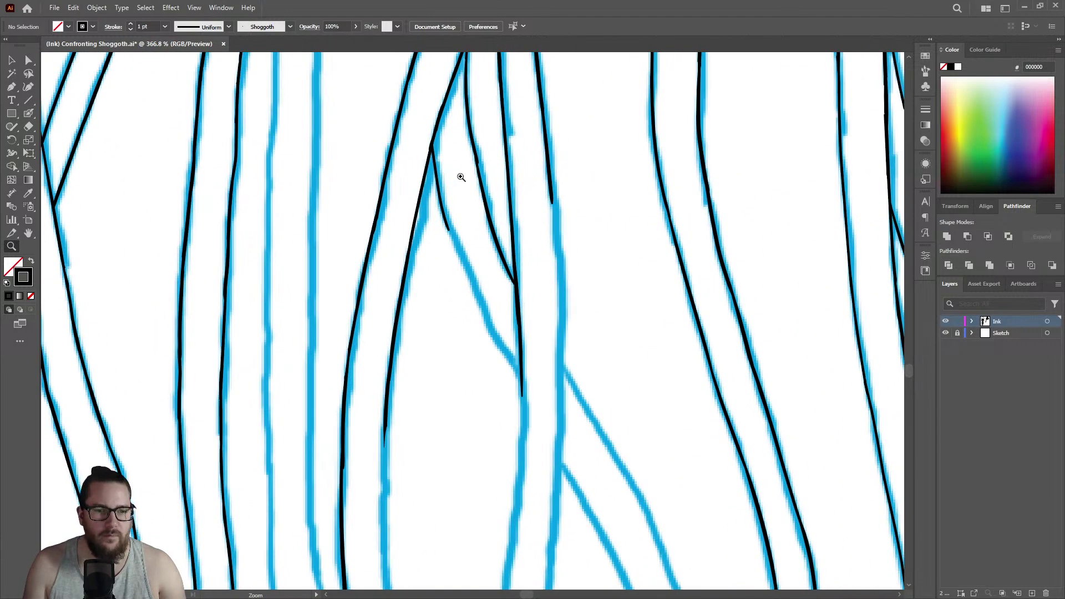
drag(459, 177, 489, 178)
key(shift+b)
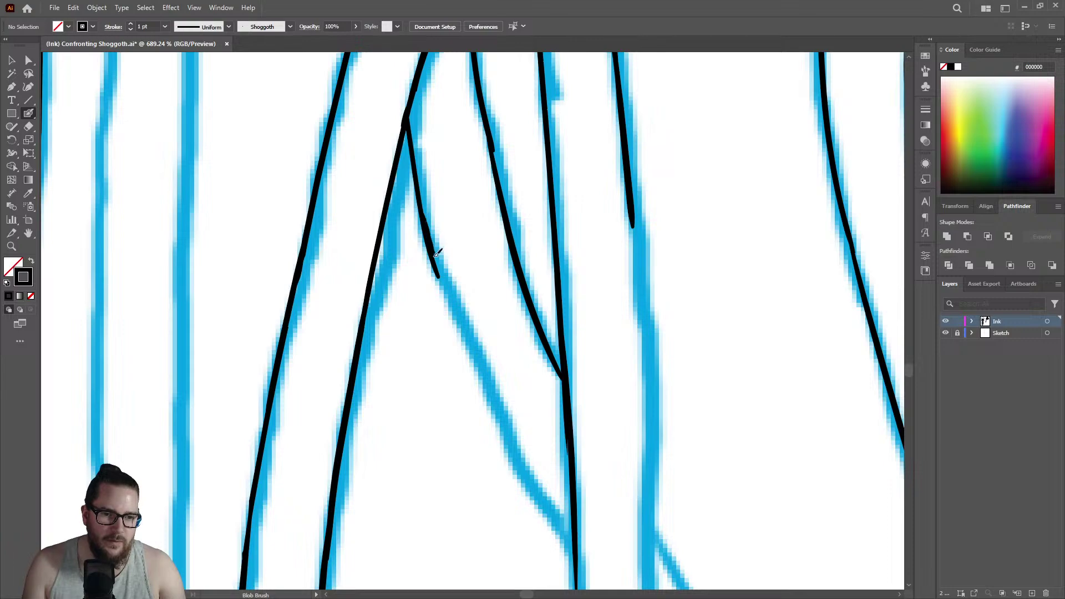
drag(452, 302, 535, 484)
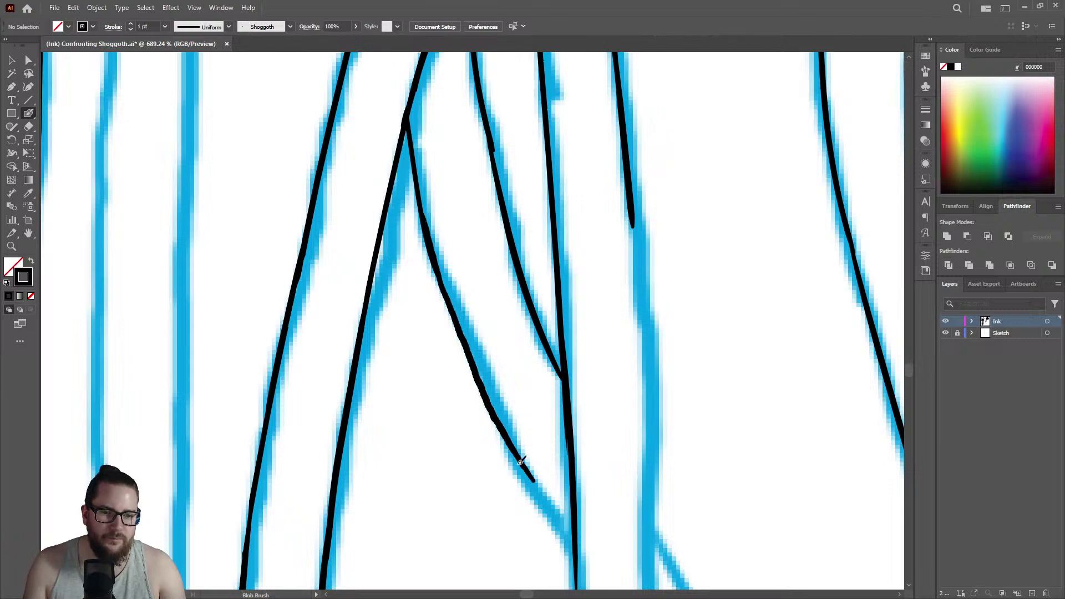
Extend the stem's right edge down past the small branches, redoing the first stroke and trimming the new line with the Eraser.
key(z)
drag(461, 294, 312, 314)
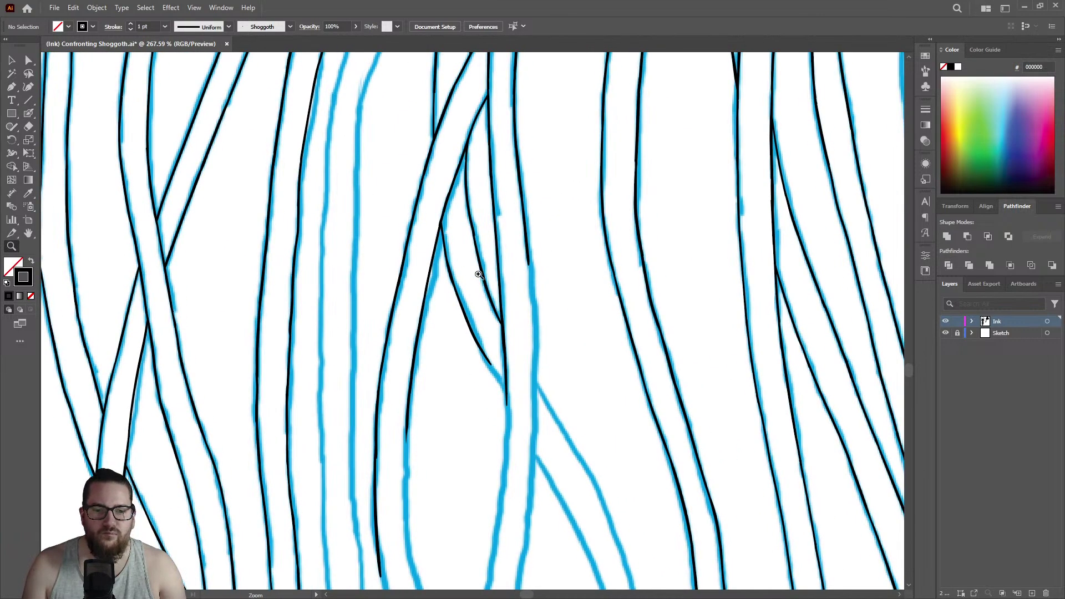
drag(477, 275, 409, 289)
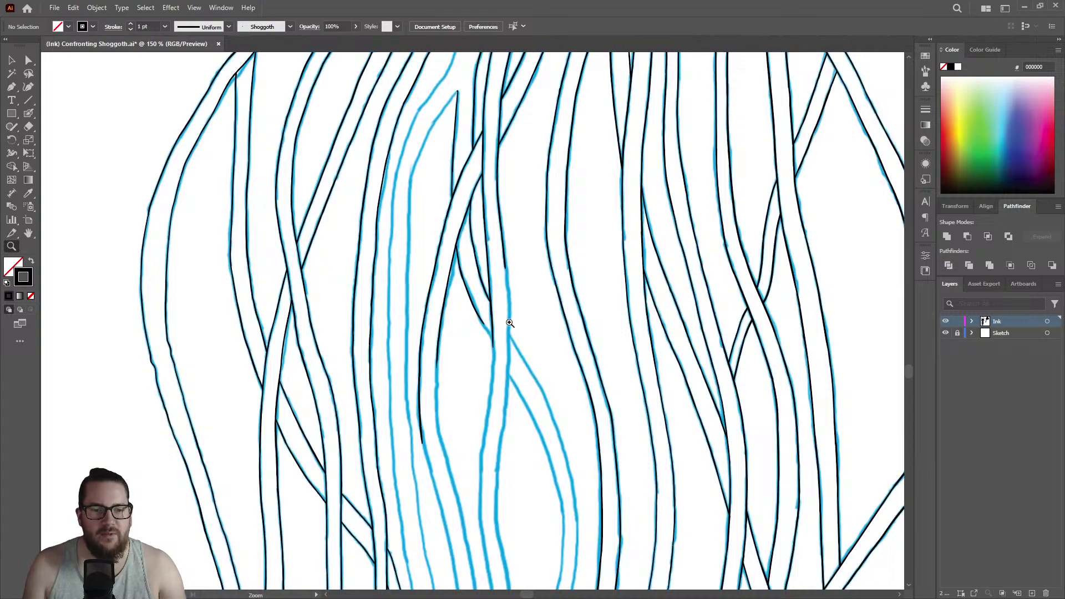
mouse_move(521, 369)
mouse_down()
mouse_move(627, 311)
mouse_move(490, 245)
mouse_move(597, 198)
mouse_move(551, 219)
mouse_move(475, 118)
mouse_up()
key(shift+b)
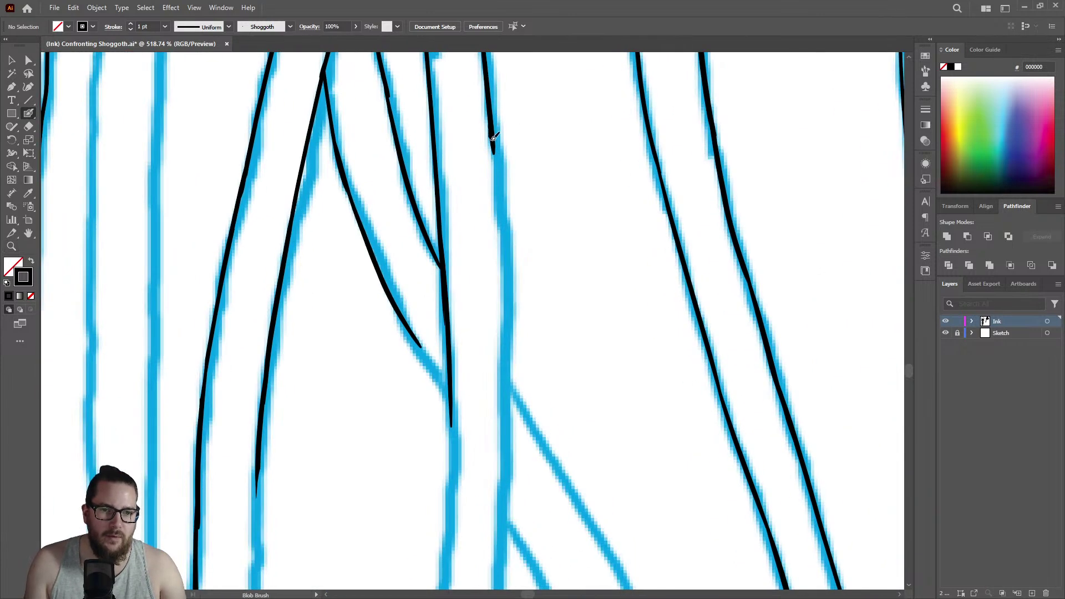
drag(501, 215, 498, 475)
key(ctrl+z)
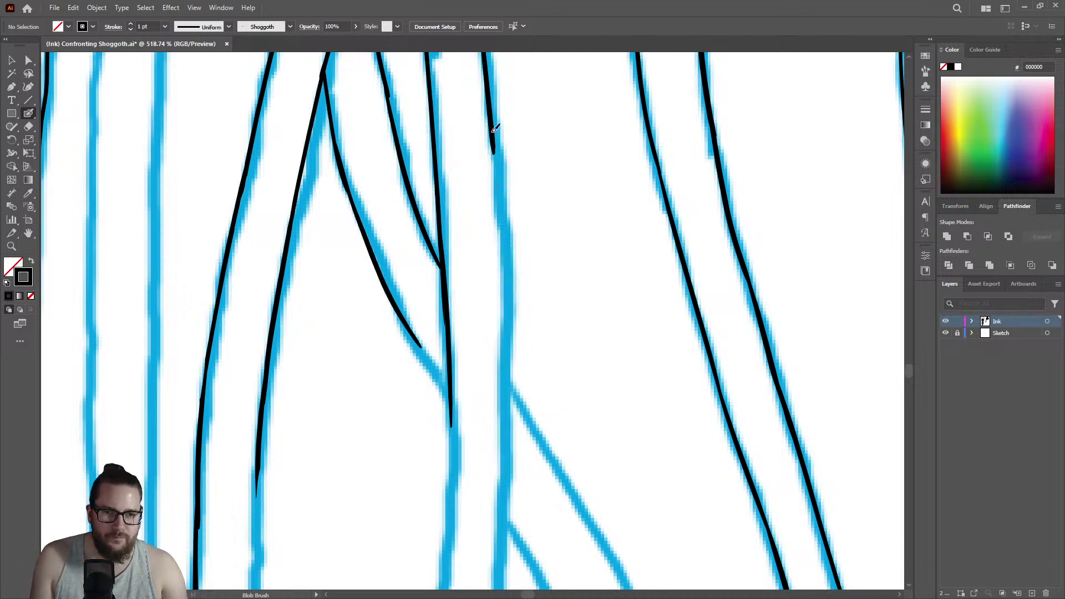
mouse_move(498, 171)
mouse_down()
mouse_move(509, 393)
mouse_move(497, 488)
mouse_up()
key(shift+e)
mouse_move(518, 316)
mouse_down()
mouse_move(506, 414)
mouse_move(513, 372)
mouse_up()
drag(494, 413, 500, 488)
Continue both stem edges downward past the point where the sketched branch emerges on the stem's right side.
scroll(501, 373, down, 2)
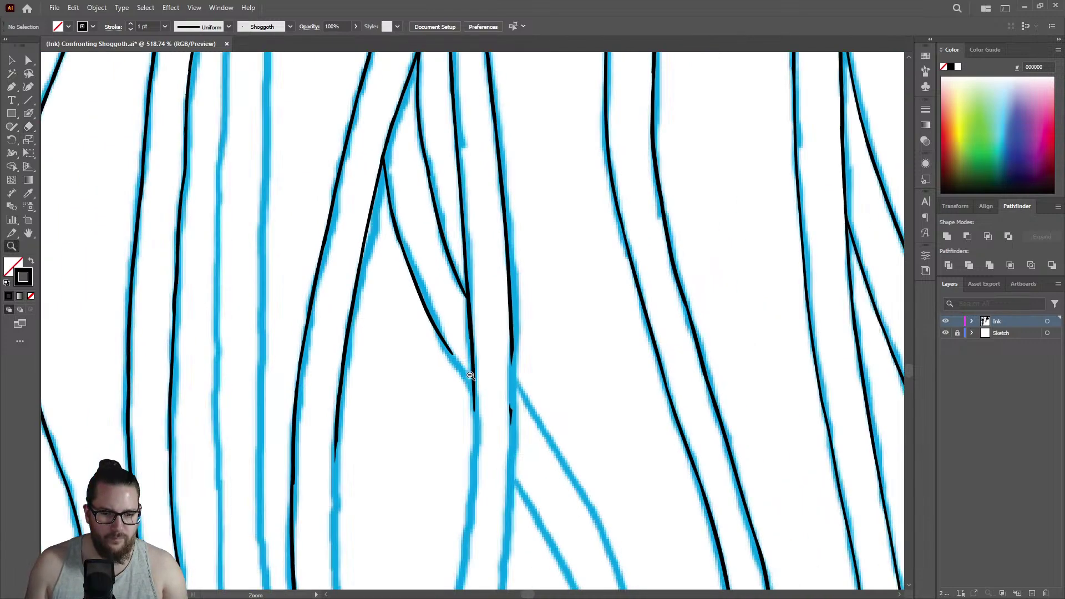
scroll(609, 325, up, 4)
key(shift+b)
drag(531, 240, 524, 476)
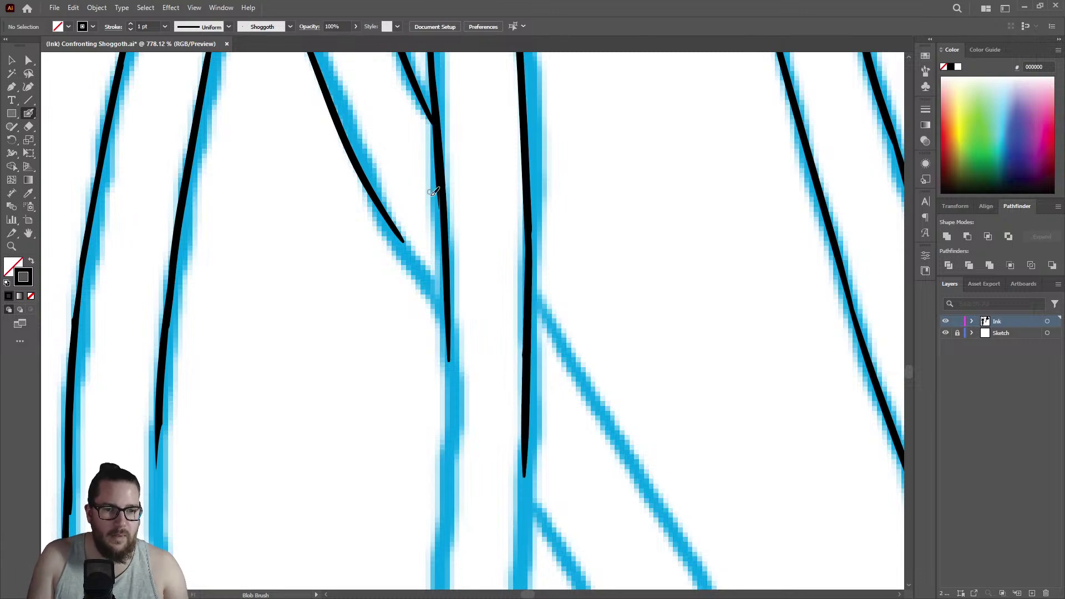
mouse_move(449, 304)
mouse_down()
mouse_move(452, 432)
mouse_move(440, 491)
mouse_up()
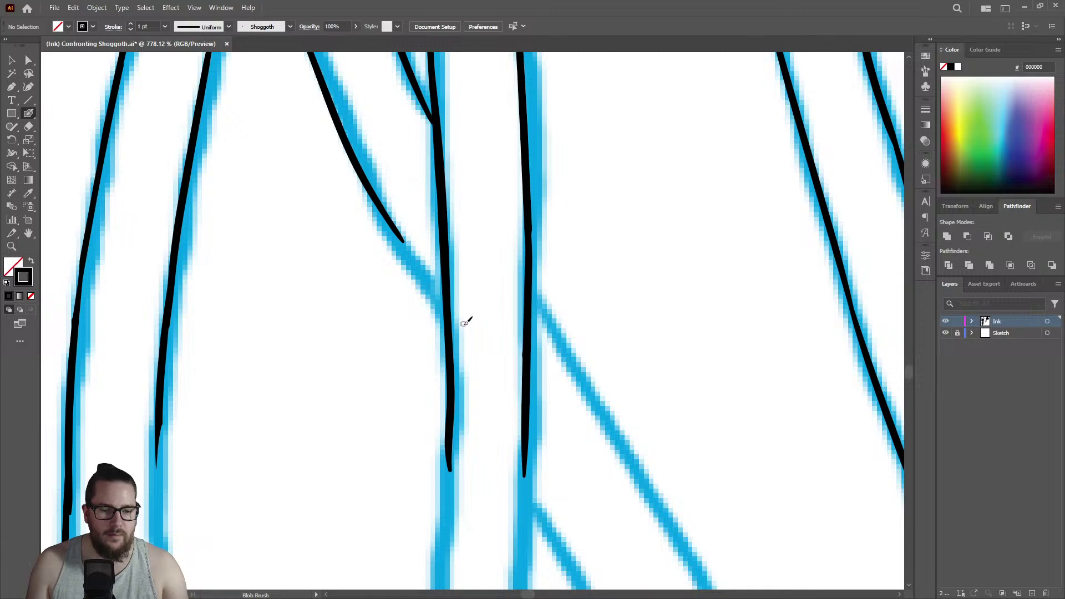
Trim the upper small branch's line near its joint with the stem using the Eraser.
key(z)
scroll(483, 275, down, 2)
scroll(528, 218, up, 3)
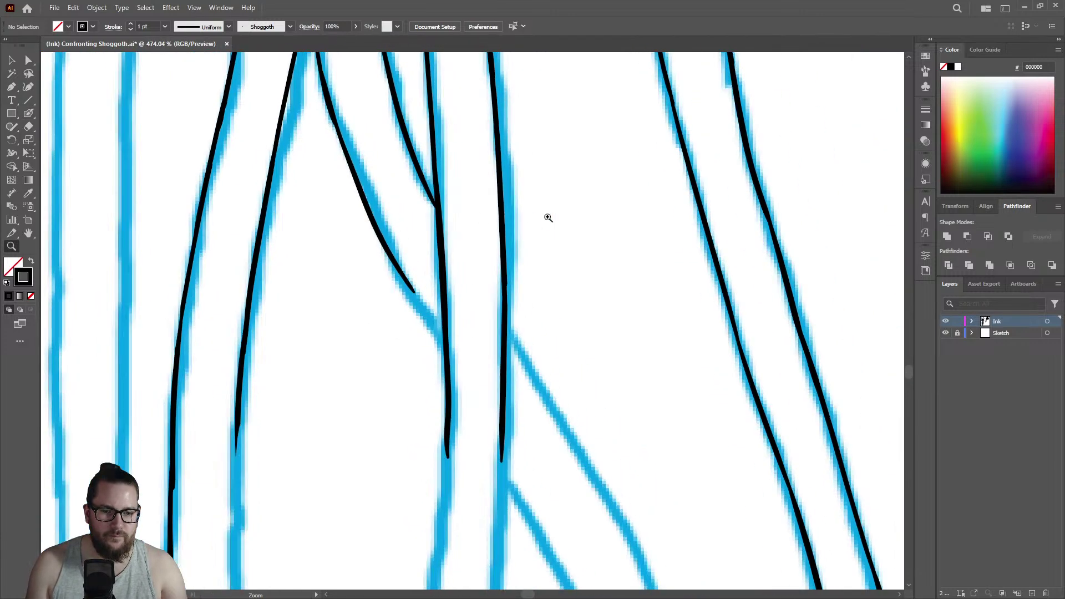
key(shift+b)
key(shift+e)
mouse_move(388, 183)
mouse_down()
mouse_move(387, 197)
mouse_move(382, 165)
mouse_up()
Ink the upper edge of the branch emerging from the stem's right side with short overlapping Blob Brush strokes.
key(shift+b)
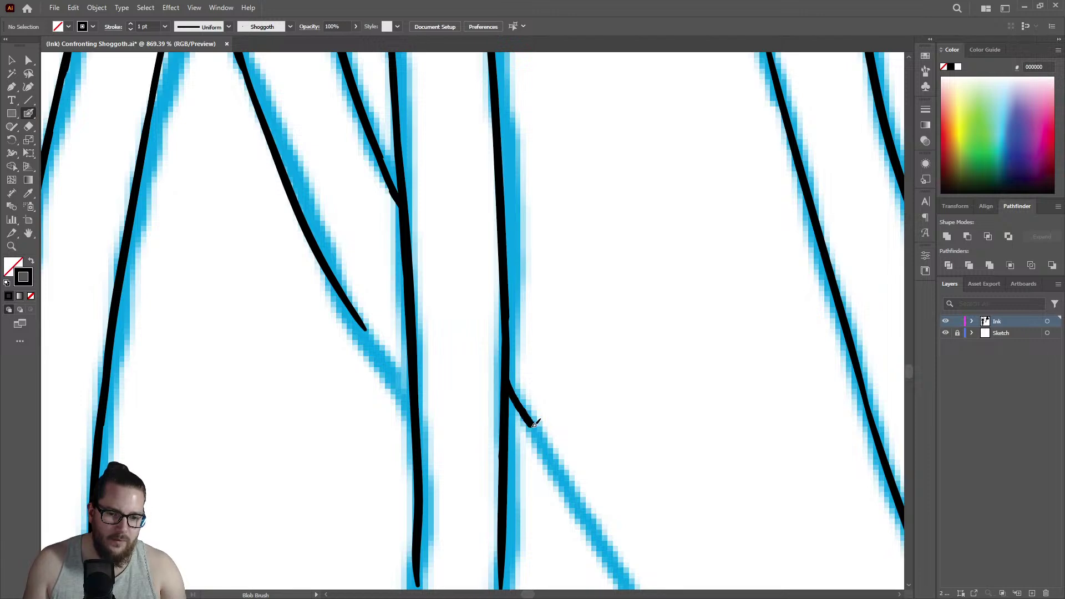
right_click(536, 432)
click(521, 401)
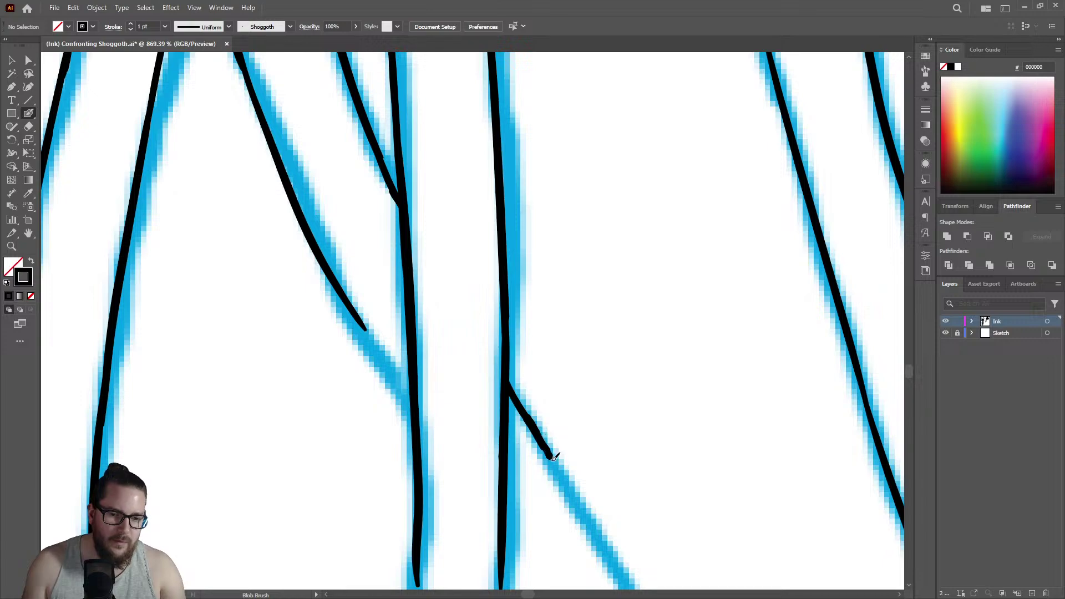
drag(572, 487, 586, 516)
Trim the end of the branch's lower edge and continue it with the Blob Brush across the stem to the other side.
key(z)
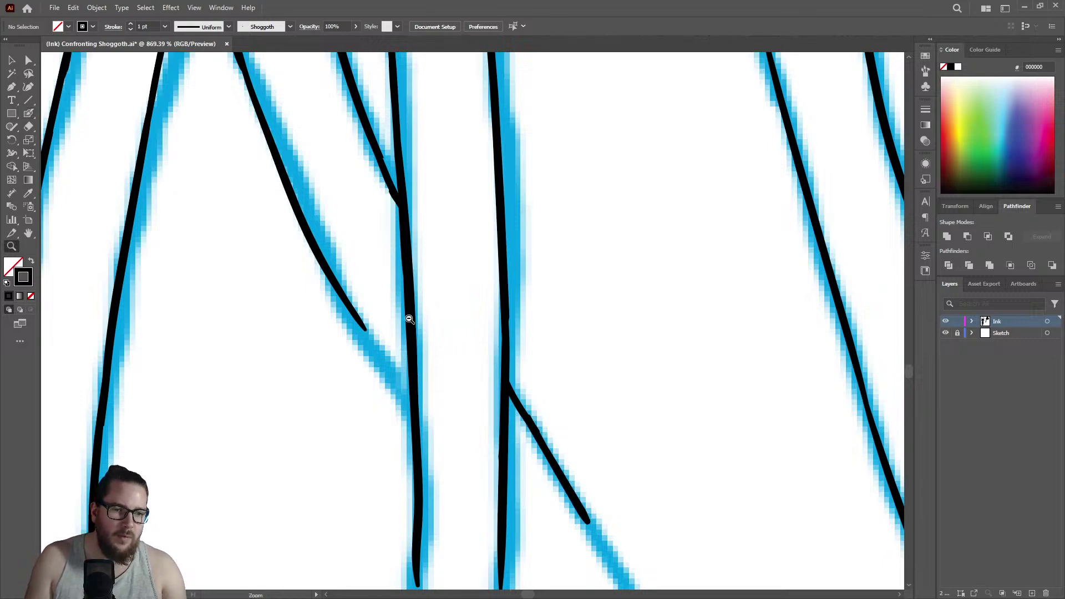
alt+click(412, 311)
drag(430, 409, 551, 367)
key(shift+b)
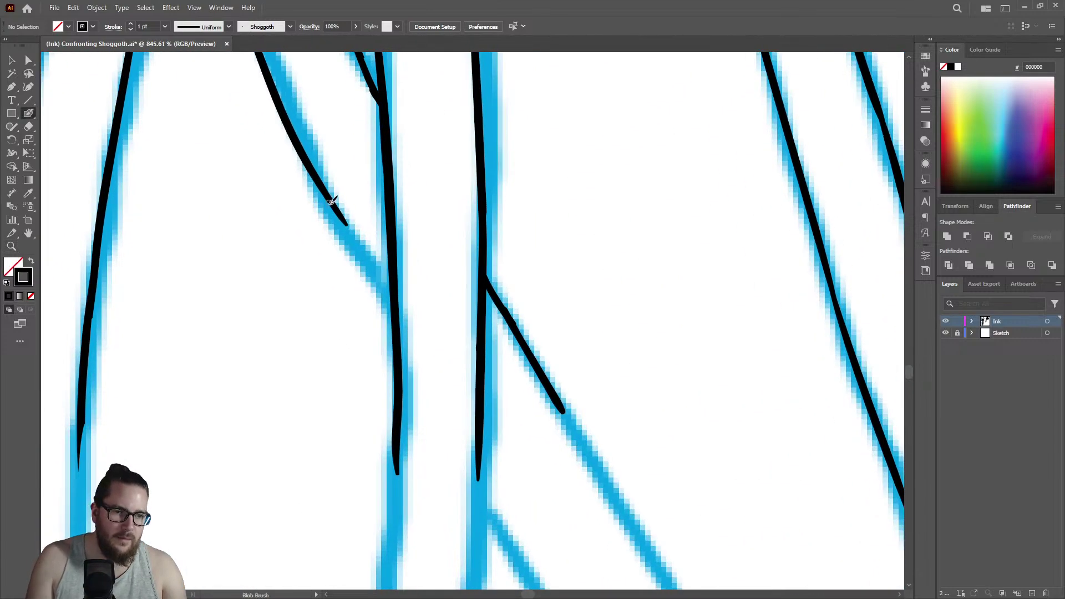
key(shift+e)
mouse_move(326, 166)
mouse_down()
mouse_move(345, 235)
mouse_move(318, 185)
mouse_move(369, 268)
mouse_up()
key(shift+b)
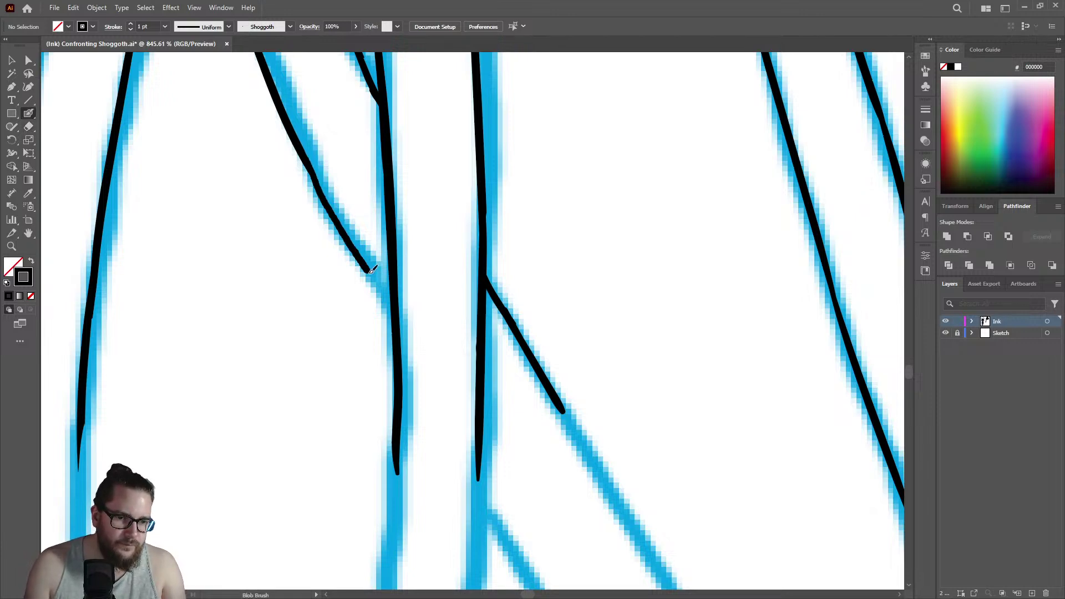
drag(415, 346, 524, 563)
Erase the part of the branch line that crosses the inside of the stem.
scroll(458, 245, down, 3)
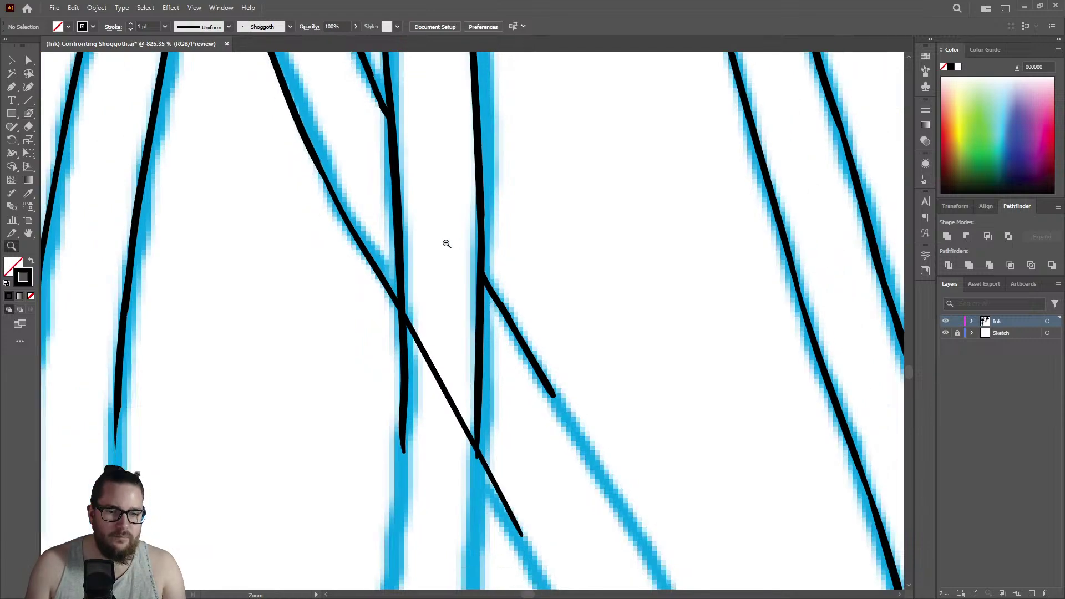
scroll(649, 288, up, 4)
key(shift+e)
mouse_move(438, 294)
mouse_down()
mouse_move(439, 326)
mouse_move(368, 148)
mouse_up()
Continue both stem edges downward along the sketch past the branch's lower edge.
key(shift+b)
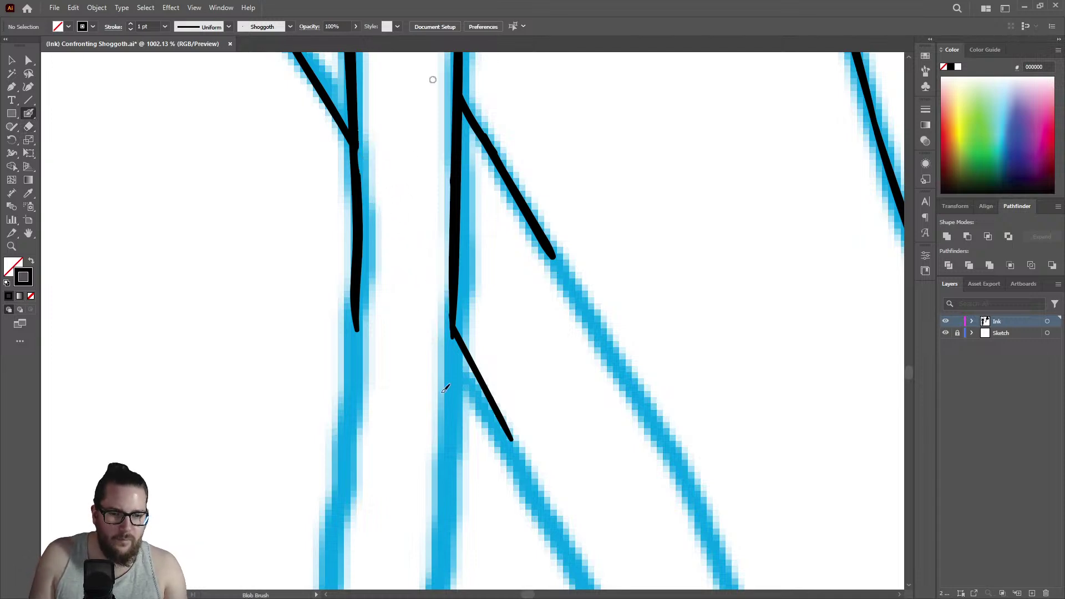
drag(456, 310, 449, 523)
mouse_move(358, 259)
mouse_down()
mouse_move(348, 448)
mouse_move(331, 532)
mouse_up()
Thicken the branch's lower edge at the stem and extend both branch edges down along the blue sketch.
key(z)
drag(404, 326, 331, 354)
drag(509, 355, 562, 276)
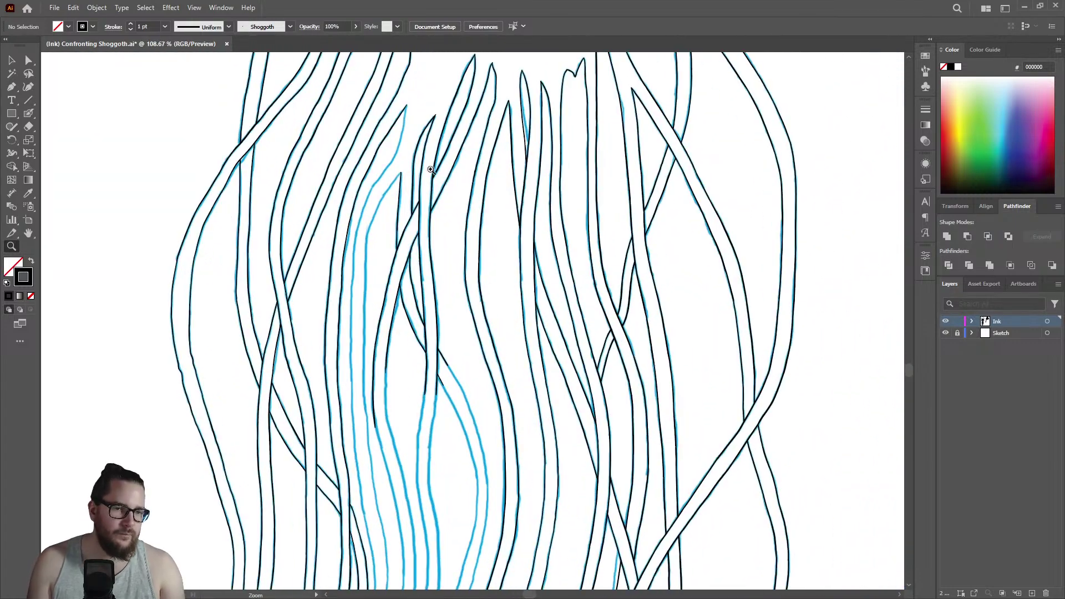
drag(447, 439, 570, 299)
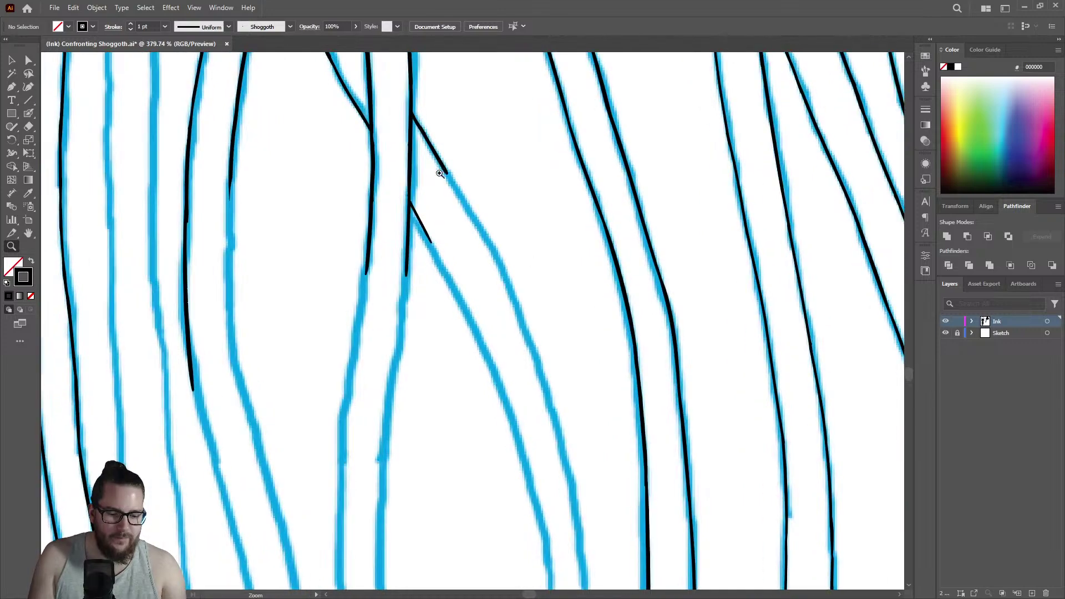
click(439, 135)
key(shift+b)
mouse_move(388, 219)
mouse_down()
mouse_move(457, 214)
mouse_move(413, 276)
mouse_up()
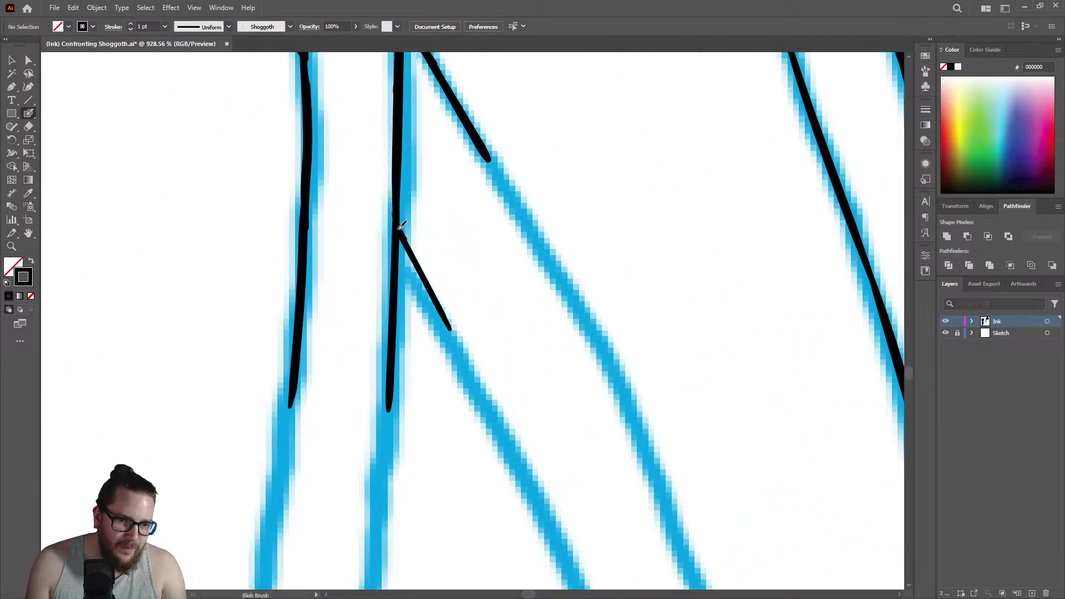
mouse_move(450, 327)
mouse_down()
mouse_move(560, 571)
mouse_move(561, 551)
mouse_up()
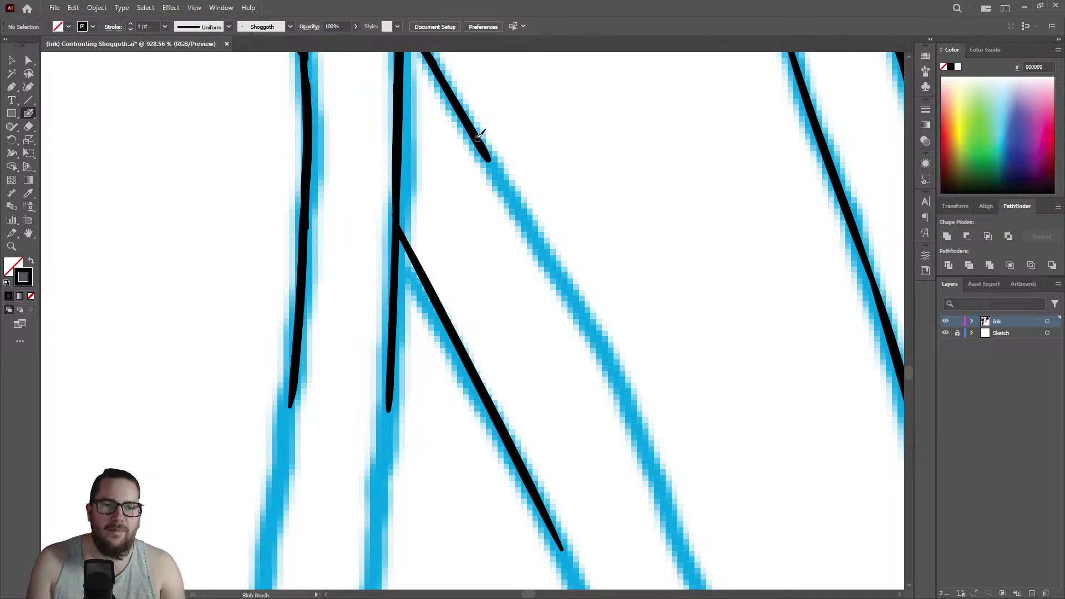
mouse_move(488, 156)
mouse_down()
mouse_move(591, 333)
mouse_move(661, 488)
mouse_up()
Extend the branch's outer edge farther down and trim the end of the stroke with the Eraser.
key(z)
alt+click(487, 281)
alt+click(633, 380)
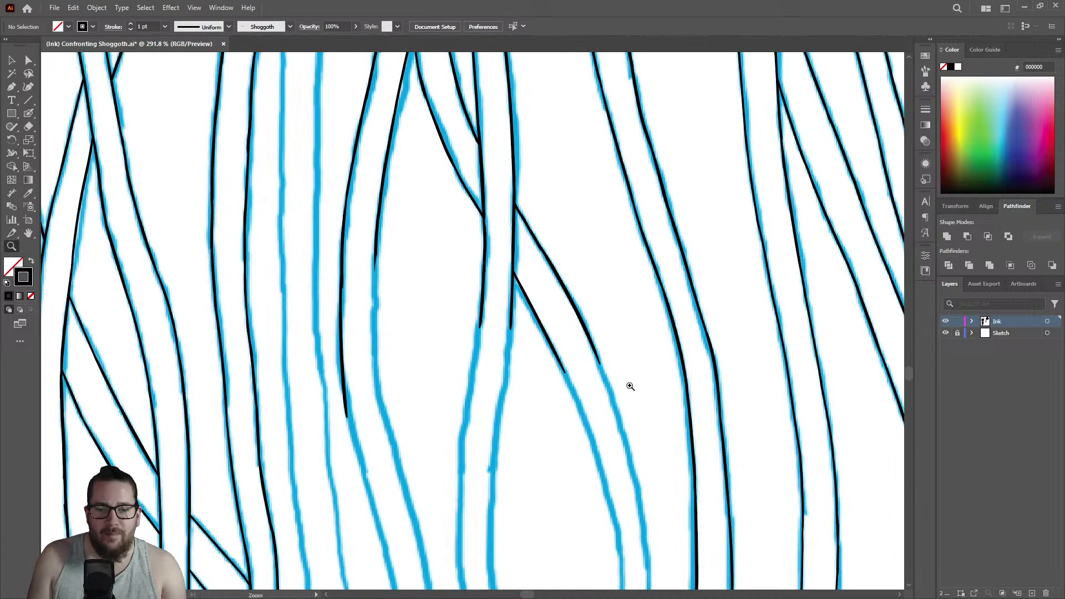
click(805, 362)
key(shift+b)
mouse_move(511, 268)
mouse_down()
mouse_move(577, 462)
mouse_move(593, 585)
mouse_up()
key(z)
drag(577, 376, 517, 278)
scroll(732, 387, down, 2)
key(shift+e)
mouse_move(589, 460)
mouse_down()
mouse_move(556, 344)
mouse_move(605, 455)
mouse_up()
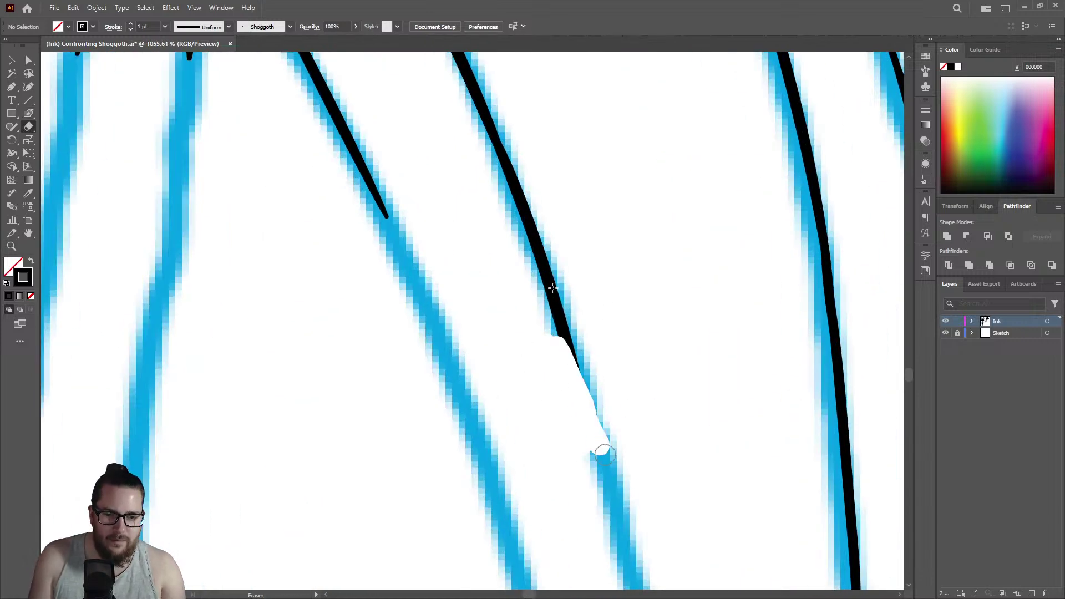
Continue the branch's outer edge down from the trimmed end with two overlapping Blob Brush strokes.
key(shift+b)
drag(554, 295, 632, 566)
key(z)
drag(675, 352, 560, 299)
drag(694, 503, 804, 452)
key(shift+b)
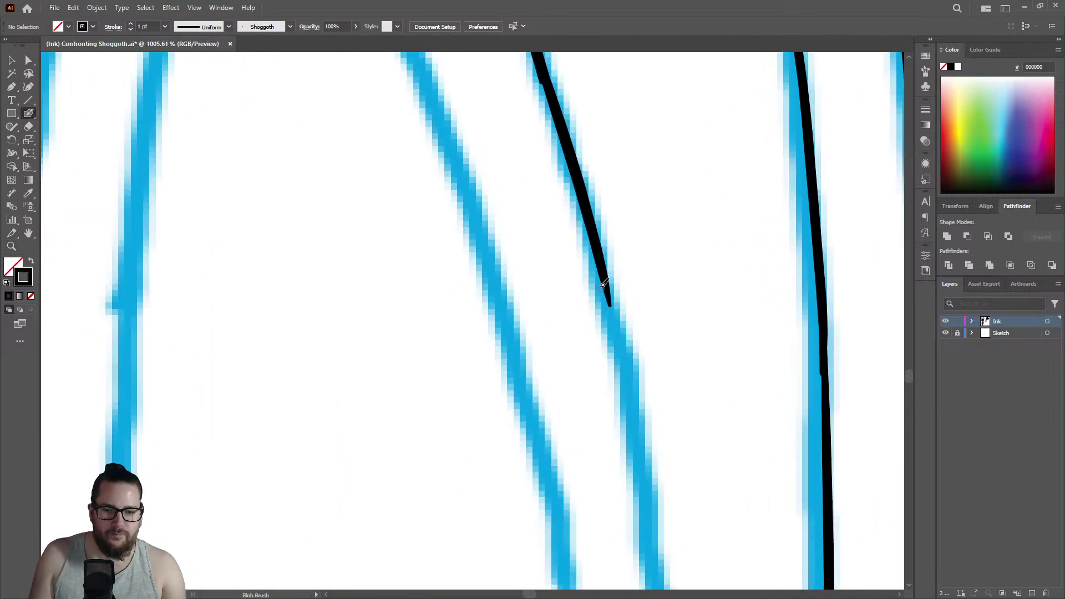
mouse_move(595, 230)
mouse_down()
mouse_move(631, 386)
mouse_move(644, 579)
mouse_up()
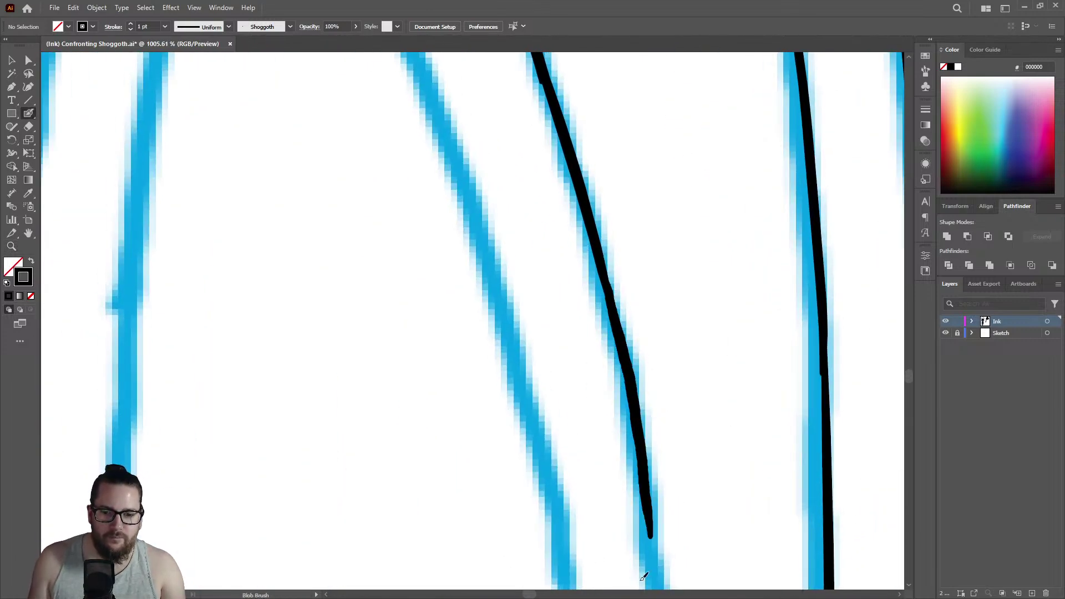
Ink the outer edge through the branch's widest bend and trim the new stroke with the Eraser.
key(z)
drag(667, 347, 464, 314)
drag(622, 387, 732, 405)
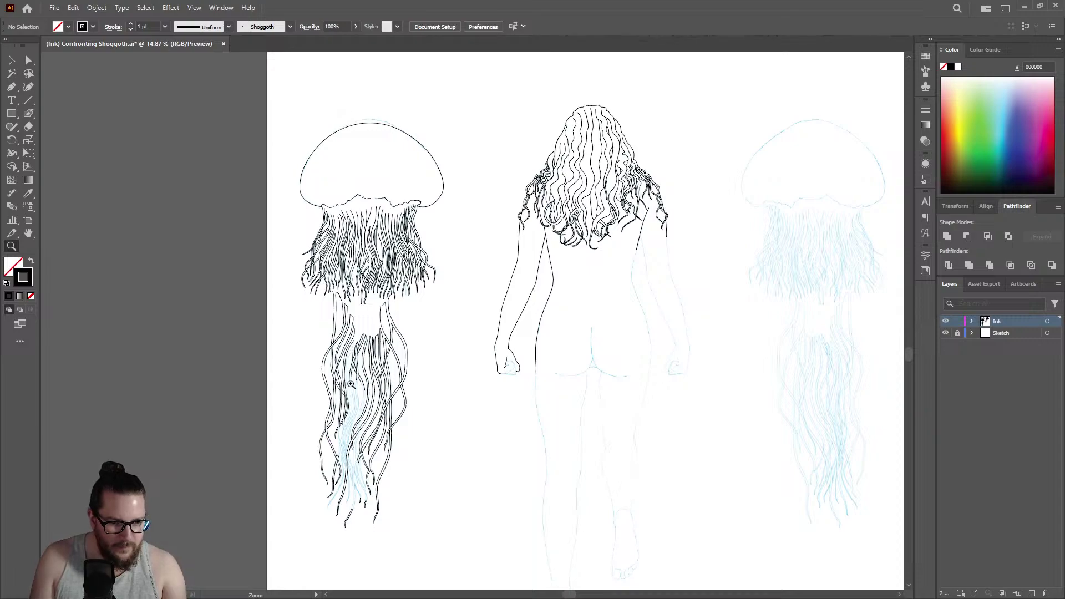
drag(345, 439, 492, 325)
mouse_move(368, 319)
mouse_down()
mouse_move(655, 256)
mouse_move(813, 259)
mouse_up()
key(shift+b)
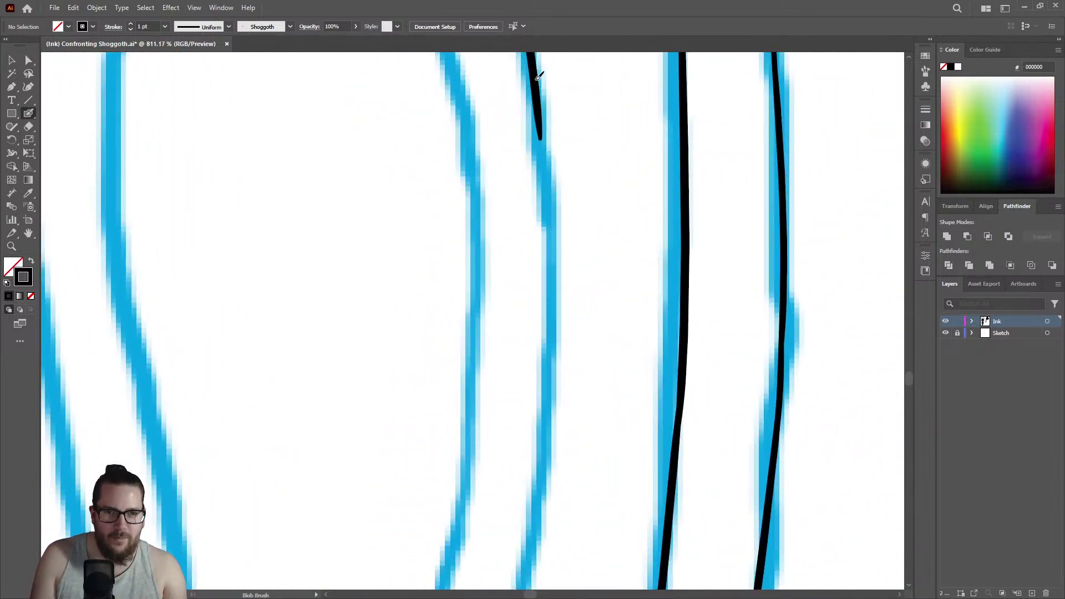
mouse_move(546, 131)
mouse_down()
mouse_move(554, 333)
mouse_move(535, 518)
mouse_up()
key(shift+e)
mouse_move(542, 353)
mouse_down()
mouse_move(528, 523)
mouse_move(463, 401)
mouse_move(617, 492)
mouse_move(625, 331)
mouse_up()
Carry the outer edge down below the widest bend and thin its lower end with the Eraser.
key(z)
key(shift+b)
mouse_move(574, 171)
mouse_down()
mouse_move(552, 430)
mouse_move(514, 577)
mouse_up()
key(z)
mouse_move(566, 431)
mouse_down()
mouse_move(561, 361)
mouse_move(523, 440)
mouse_move(625, 468)
mouse_move(594, 346)
mouse_move(615, 345)
mouse_up()
key(shift+e)
mouse_move(532, 290)
mouse_down()
mouse_move(539, 245)
mouse_move(536, 306)
mouse_move(543, 270)
mouse_move(538, 310)
mouse_up()
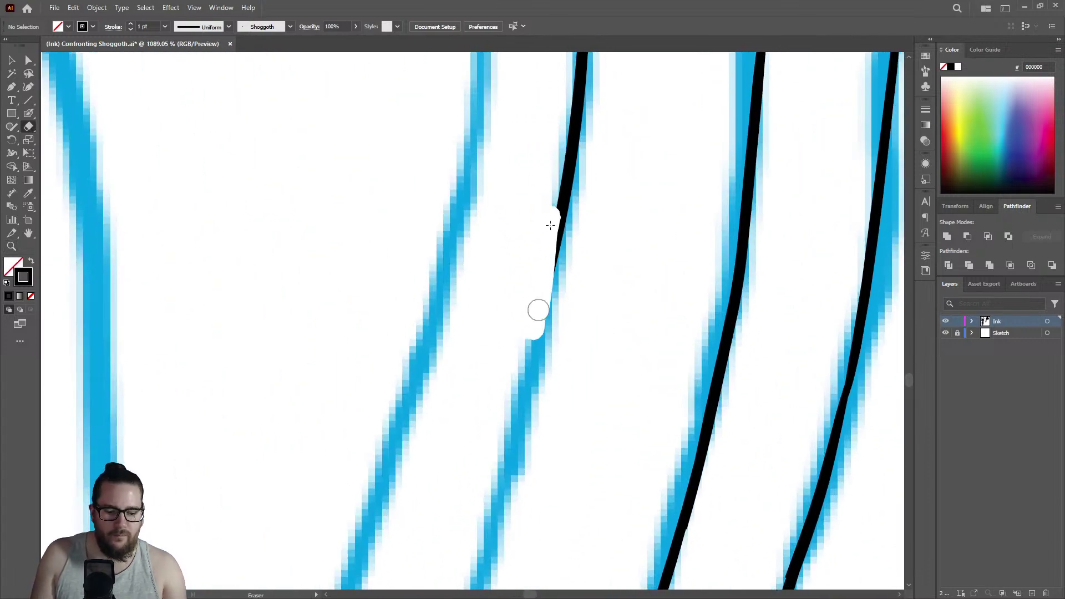
Extend the outer edge down the inward-sloping stretch of the branch, redoing the second stroke.
key(shift+b)
drag(571, 181, 490, 549)
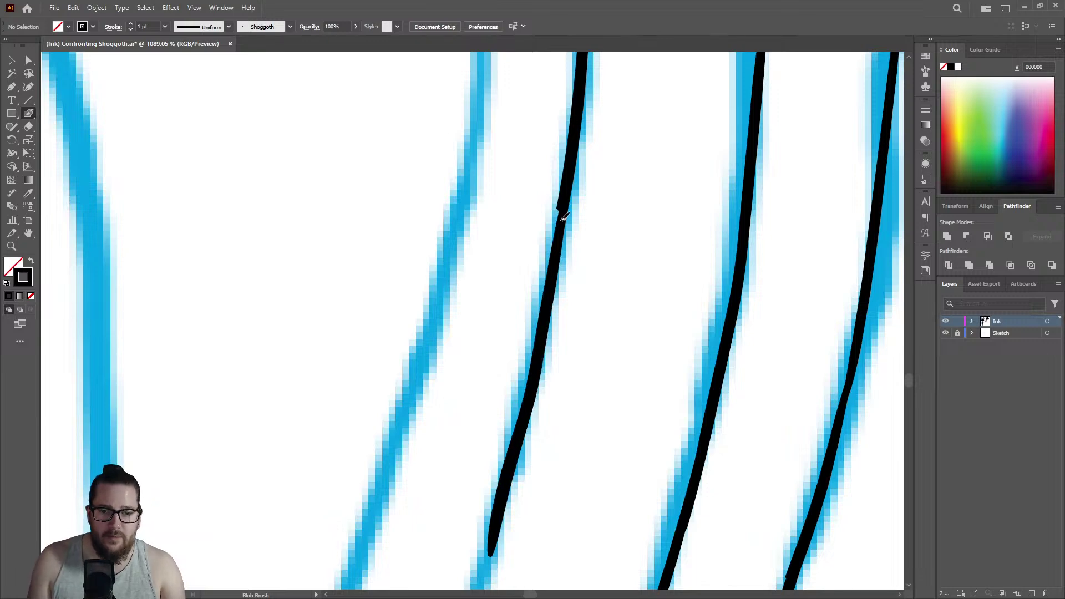
key(z)
drag(593, 270, 368, 320)
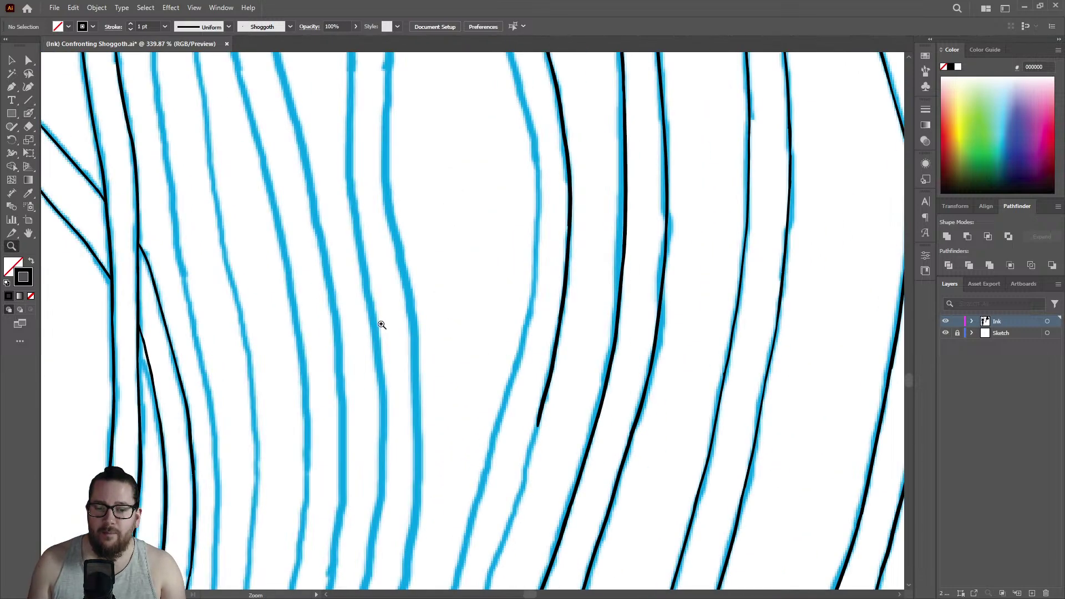
drag(516, 440, 704, 393)
key(shift+b)
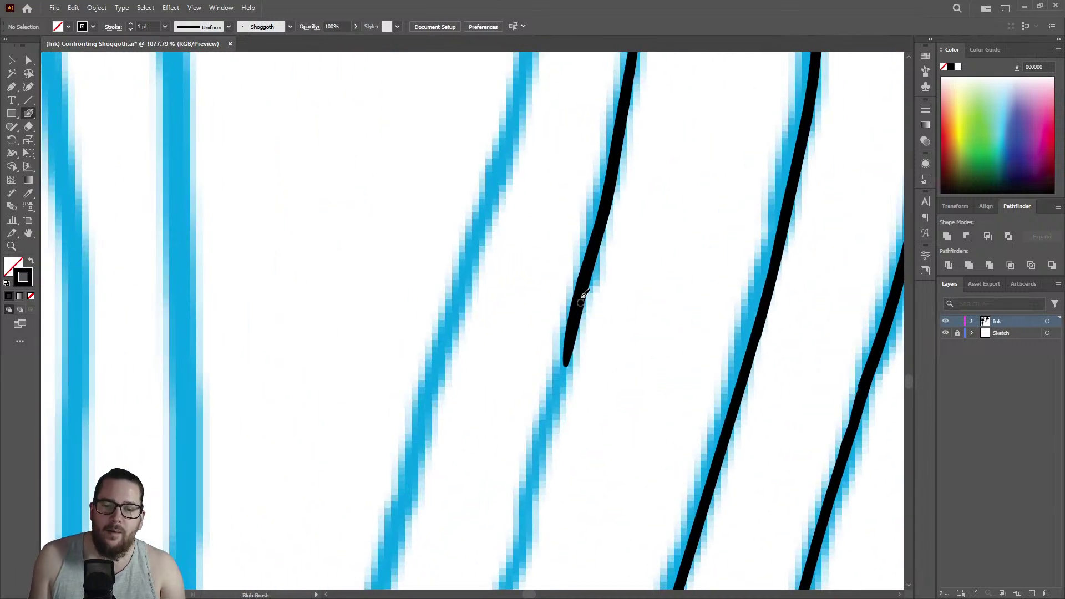
drag(575, 311, 552, 391)
key(ctrl+z)
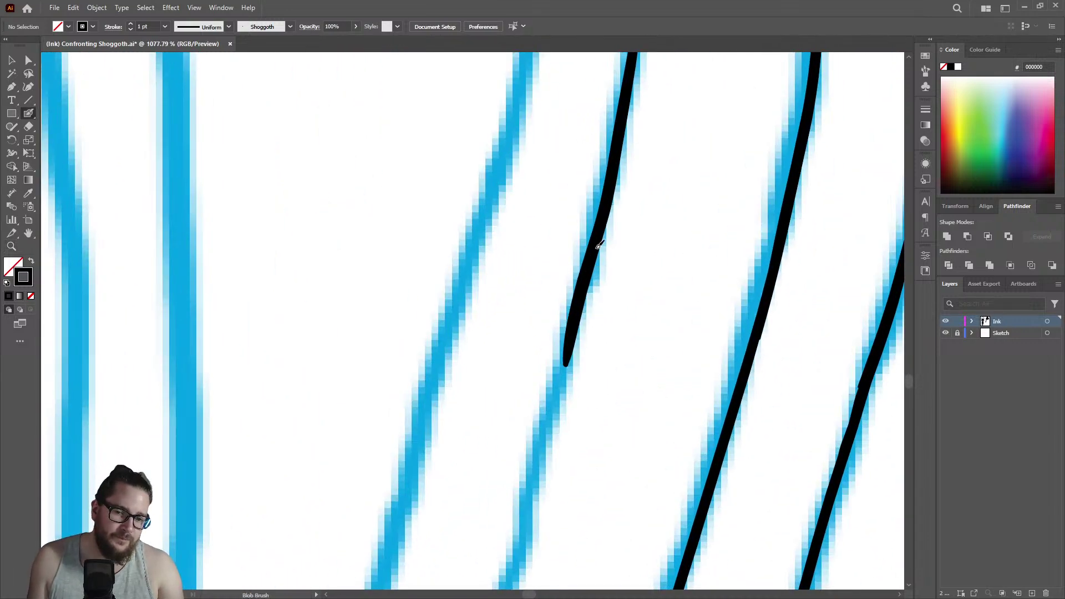
drag(573, 340, 475, 583)
Ink the next lower stretch of the outer edge, erasing the uneven end and redrawing it as a smoother line.
key(z)
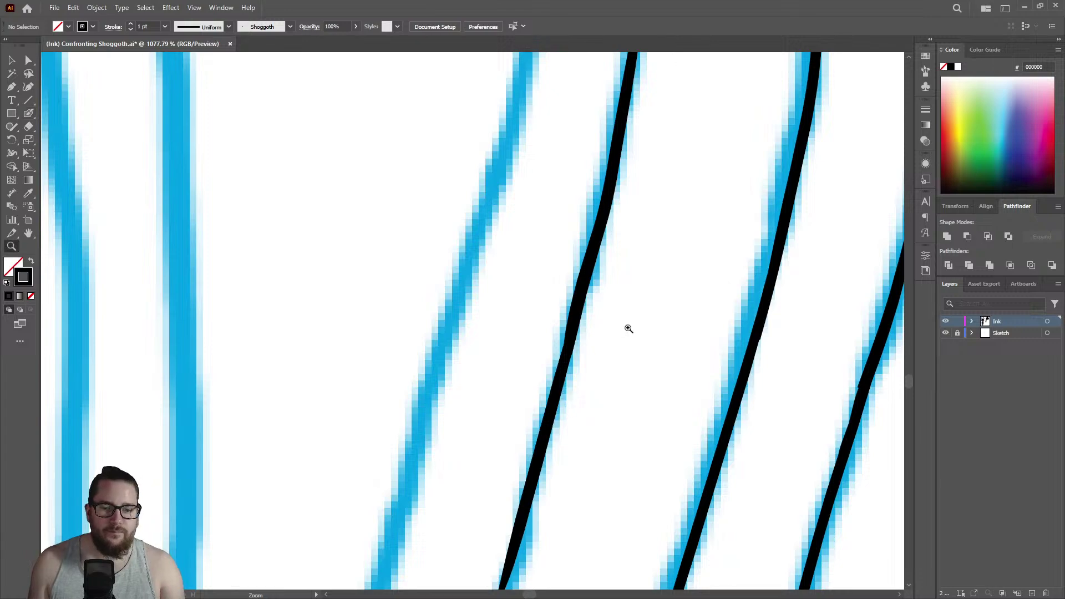
drag(622, 328, 517, 379)
drag(607, 459, 798, 351)
key(shift+b)
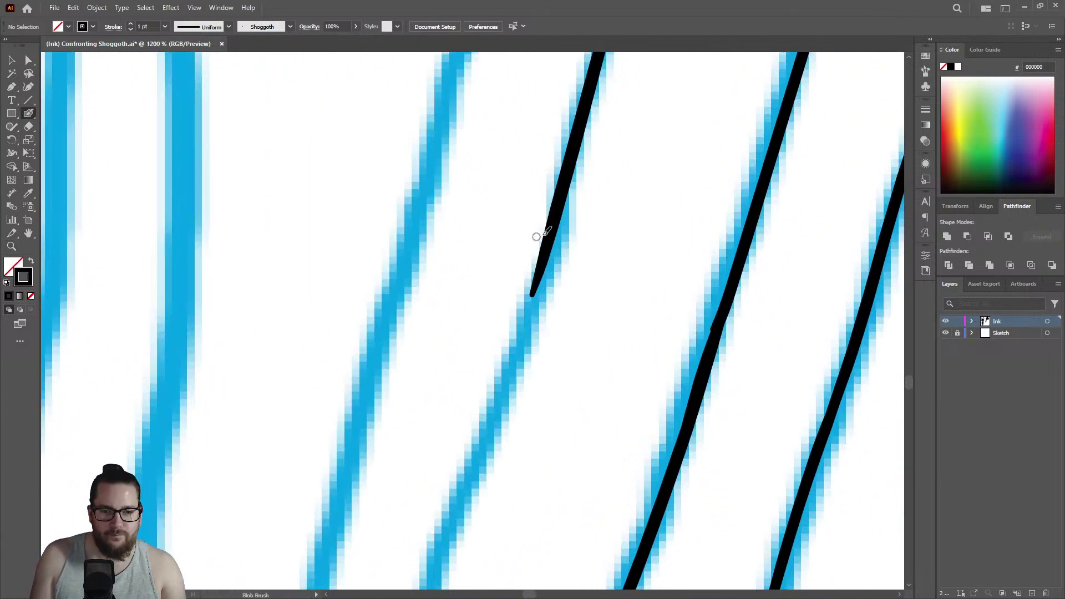
drag(559, 211, 421, 577)
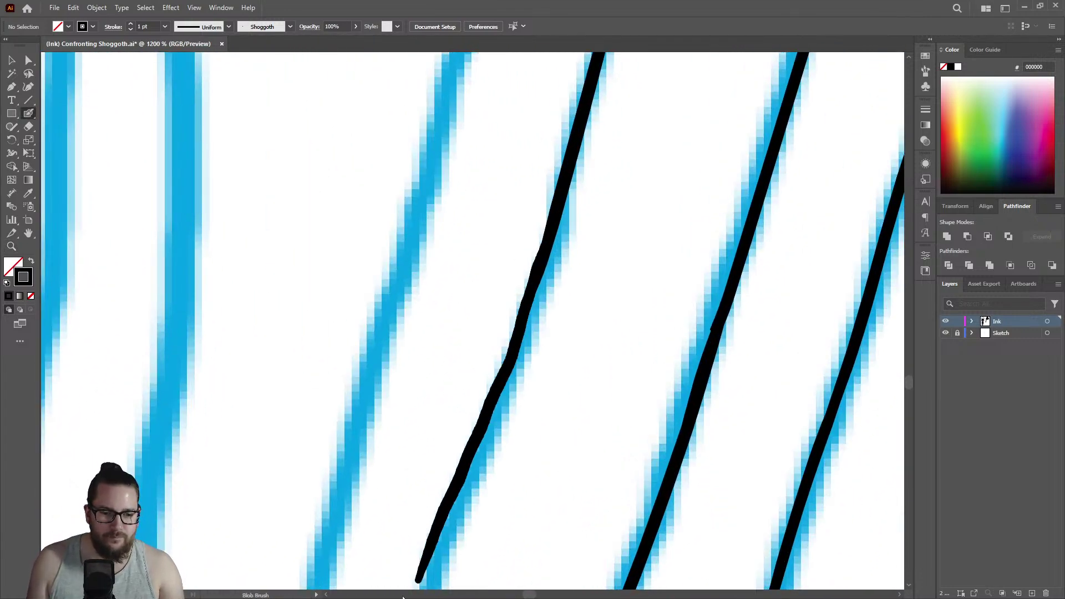
scroll(542, 354, down, 3)
scroll(511, 321, up, 2)
key(shift+e)
mouse_move(511, 321)
mouse_down()
mouse_move(468, 447)
mouse_move(532, 297)
mouse_up()
key(shift+b)
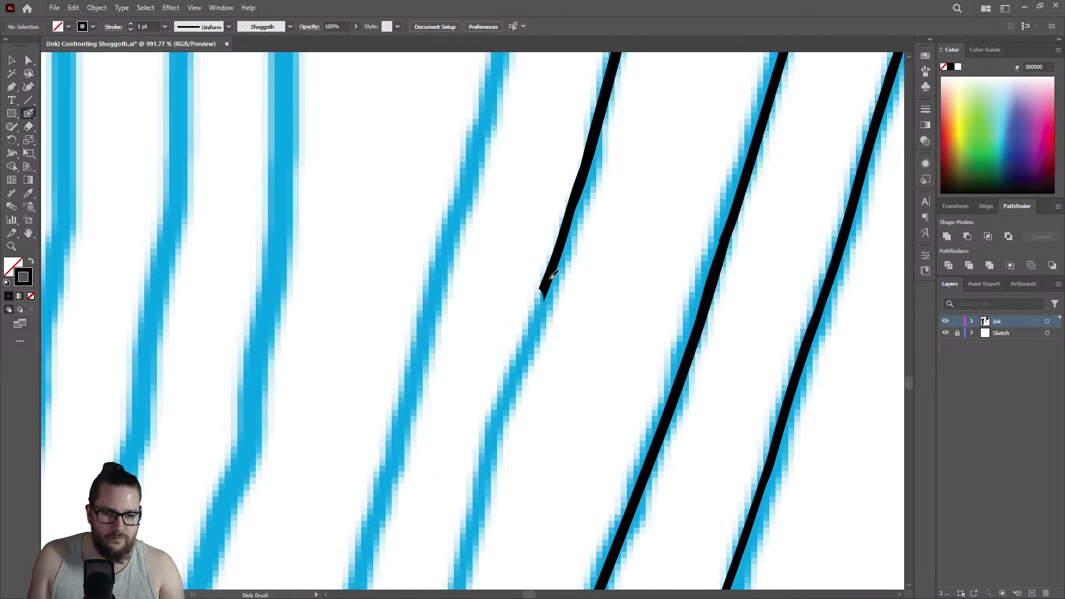
key(ctrl+z)
drag(544, 289, 454, 577)
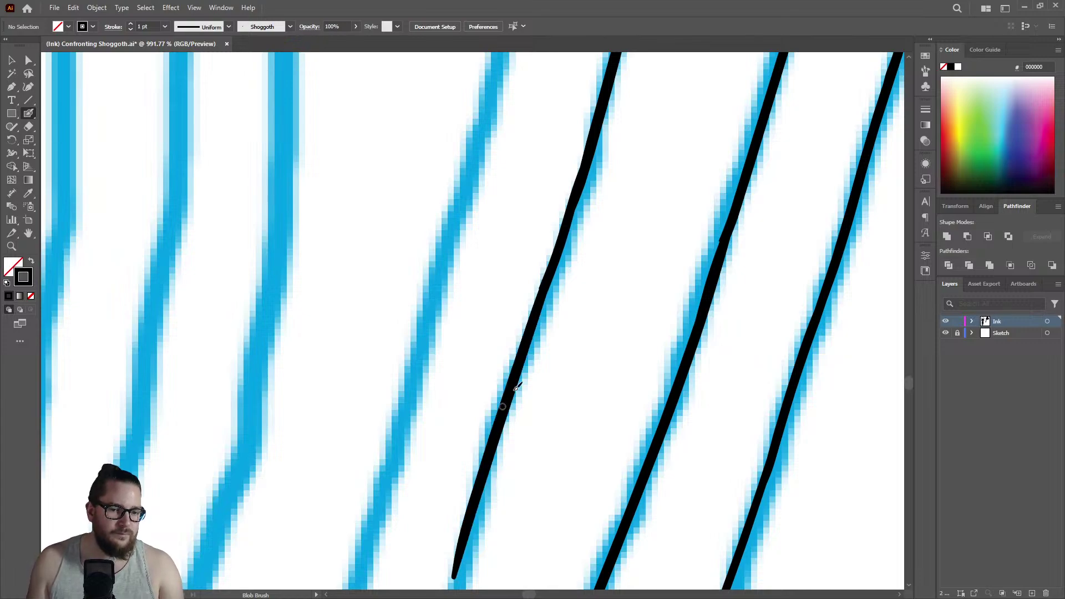
Ink the branch's outer edge through its crossing with the diagonal tentacle and erase the part inside that tentacle.
key(z)
alt+click(487, 356)
alt+click(499, 452)
alt+click(572, 388)
alt+click(538, 526)
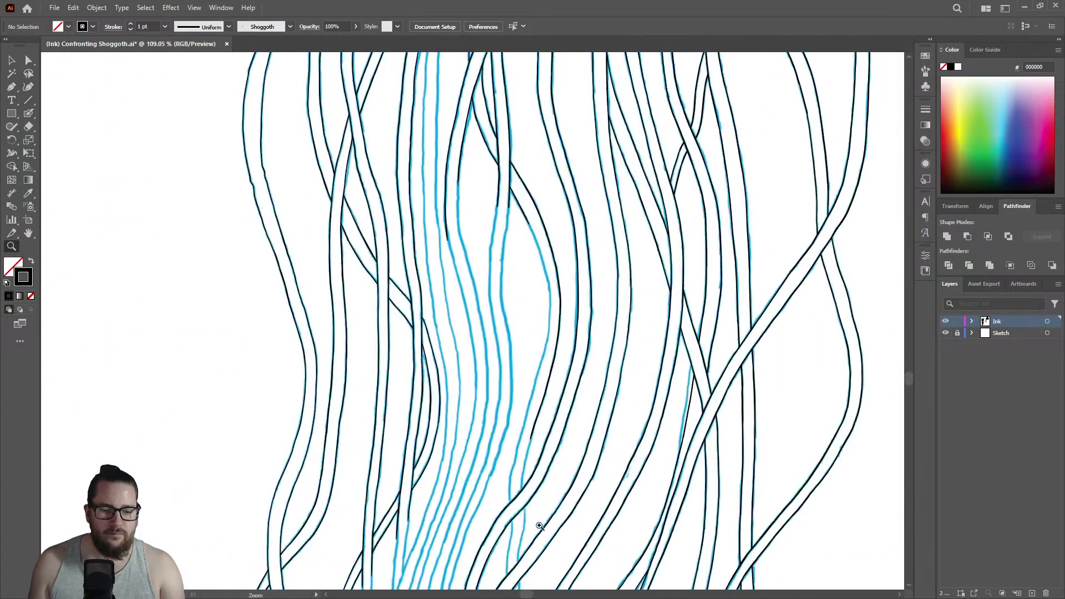
click(538, 525)
click(539, 526)
click(539, 436)
click(513, 447)
click(544, 441)
key(shift+b)
mouse_move(511, 172)
mouse_down()
mouse_move(491, 233)
mouse_move(485, 333)
mouse_move(505, 543)
mouse_up()
key(shift+e)
drag(497, 351, 499, 435)
Ink the branch's inner edge through the same tentacle crossing and erase the overlap inside the tentacle.
key(shift+b)
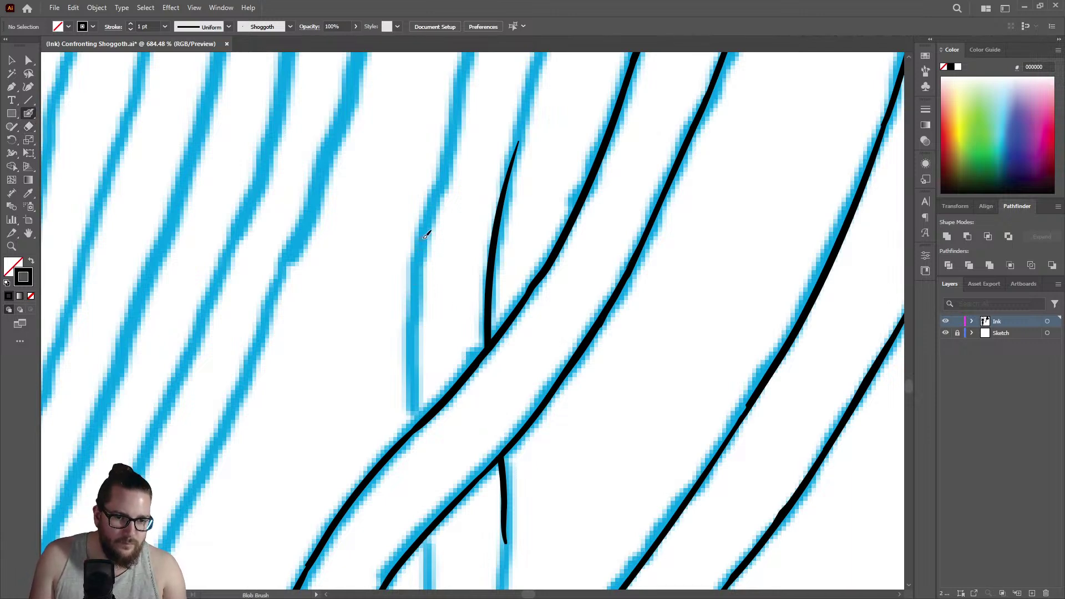
drag(418, 288, 423, 468)
drag(433, 562, 430, 589)
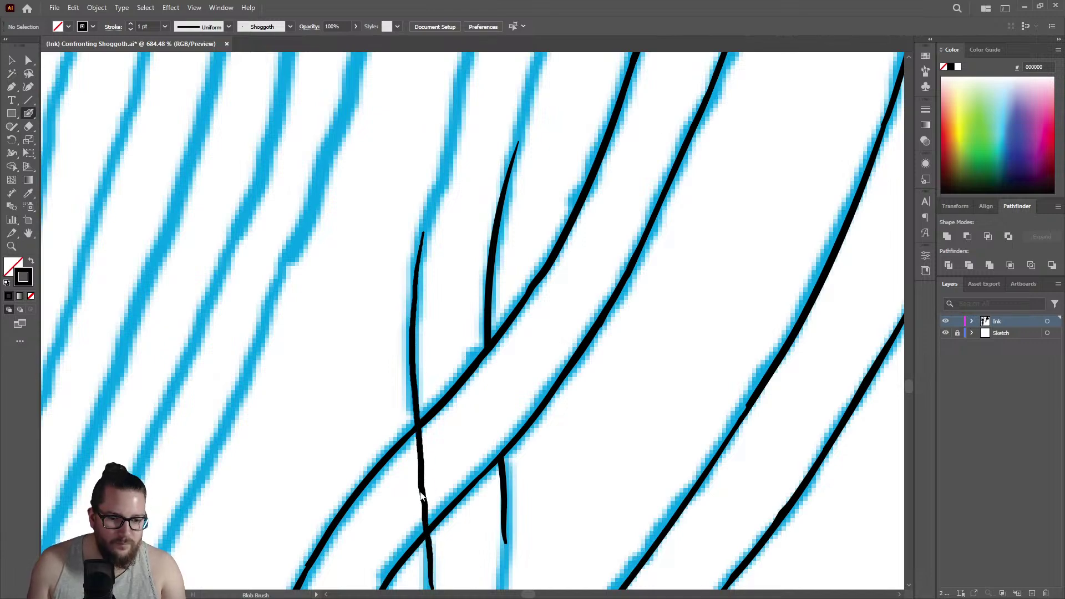
key(z)
alt+click(613, 423)
click(613, 423)
drag(613, 423, 687, 408)
key(shift+e)
drag(463, 539, 480, 489)
mouse_move(469, 284)
mouse_down()
mouse_move(442, 278)
mouse_move(447, 266)
mouse_move(440, 335)
mouse_move(455, 362)
mouse_move(452, 413)
mouse_move(380, 398)
mouse_up()
Join the two inked parts of the branch's outer edge with a stroke across the gap above the crossing.
key(z)
drag(508, 136, 599, 140)
key(shift+b)
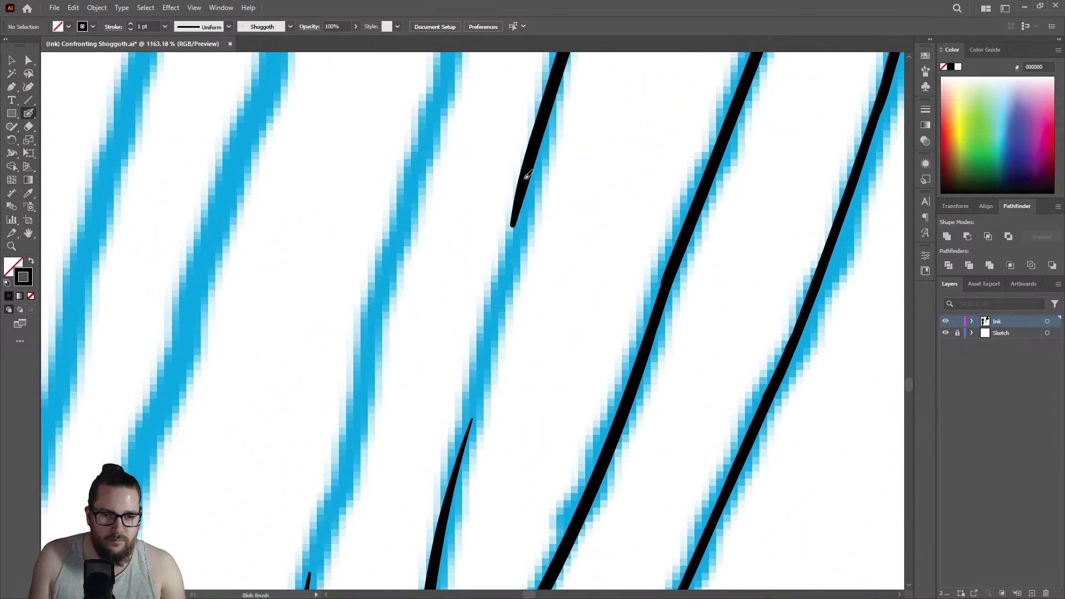
drag(515, 224, 454, 486)
Continue the branch's inner edge down from its upper inked end with two long Blob Brush strokes.
key(z)
drag(443, 428, 365, 427)
drag(485, 205, 699, 242)
drag(452, 361, 522, 337)
key(shift+b)
mouse_move(438, 194)
mouse_down()
mouse_move(529, 412)
mouse_move(580, 589)
mouse_up()
key(z)
mouse_move(573, 395)
mouse_down()
mouse_move(414, 290)
mouse_move(601, 483)
mouse_move(787, 452)
mouse_up()
key(shift+b)
mouse_move(553, 292)
mouse_down()
mouse_move(594, 484)
mouse_move(590, 563)
mouse_up()
Trim the inner edge's stroke joint with the Eraser and redraw the line down toward the widest bend.
key(z)
mouse_move(608, 344)
mouse_down()
mouse_move(422, 361)
mouse_move(867, 397)
mouse_up()
mouse_move(567, 227)
mouse_down()
mouse_move(499, 229)
mouse_move(566, 240)
mouse_up()
key(shift+e)
mouse_move(516, 135)
mouse_down()
mouse_move(564, 372)
mouse_move(559, 505)
mouse_move(547, 253)
mouse_move(527, 137)
mouse_move(562, 333)
mouse_move(476, 77)
mouse_up()
key(shift+b)
key(ctrl+z)
mouse_move(491, 125)
mouse_down()
mouse_move(532, 267)
mouse_move(546, 399)
mouse_move(539, 530)
mouse_up()
Extend the branch's inner edge down around the widest bend.
key(z)
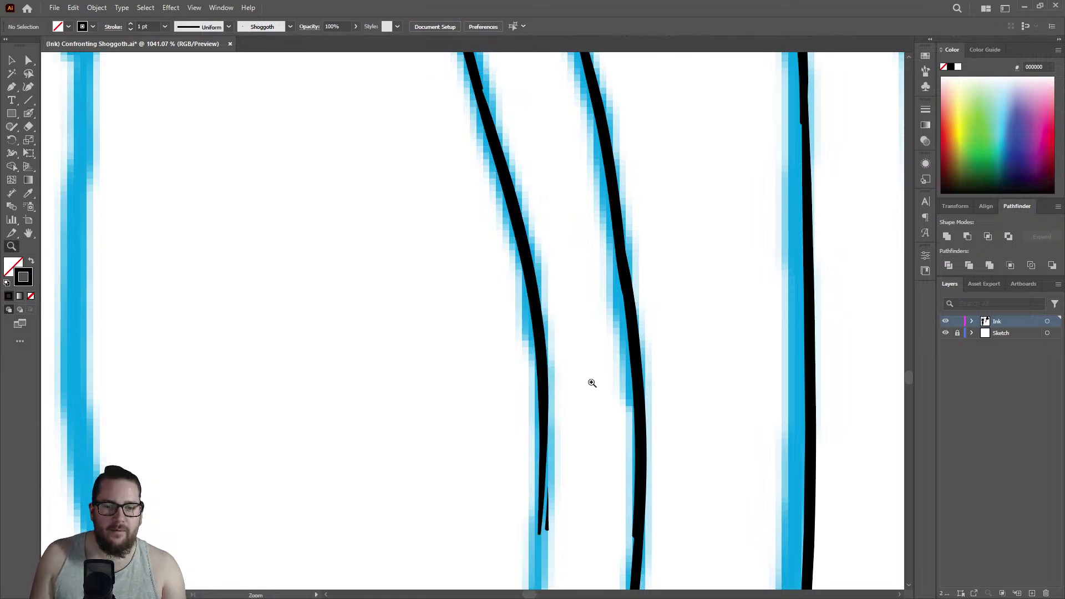
alt+click(592, 382)
drag(586, 444, 772, 363)
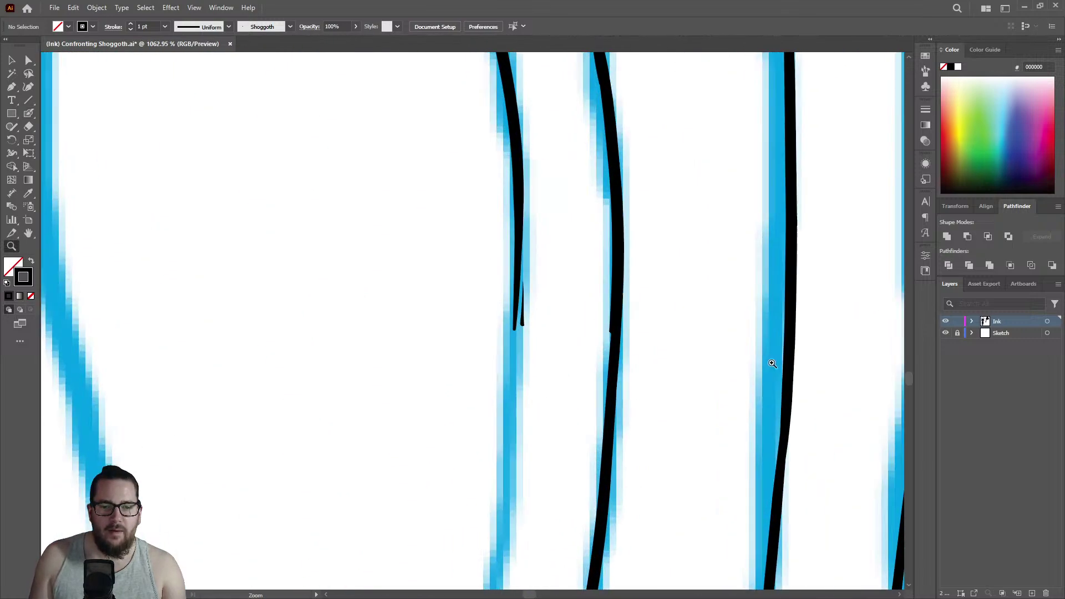
click(492, 258)
key(shift+b)
mouse_move(529, 172)
mouse_down()
mouse_move(532, 312)
mouse_move(502, 582)
mouse_up()
Erase the rough lower part of the inner edge at the bend and redraw it as one smooth stroke.
key(z)
mouse_move(580, 331)
mouse_down()
mouse_move(540, 320)
mouse_move(791, 321)
mouse_up()
alt+click(540, 320)
key(shift+e)
mouse_move(561, 203)
mouse_down()
mouse_move(542, 391)
mouse_move(541, 364)
mouse_move(567, 270)
mouse_move(556, 400)
mouse_move(572, 218)
mouse_move(571, 330)
mouse_move(521, 567)
mouse_up()
key(shift+b)
key(ctrl+z)
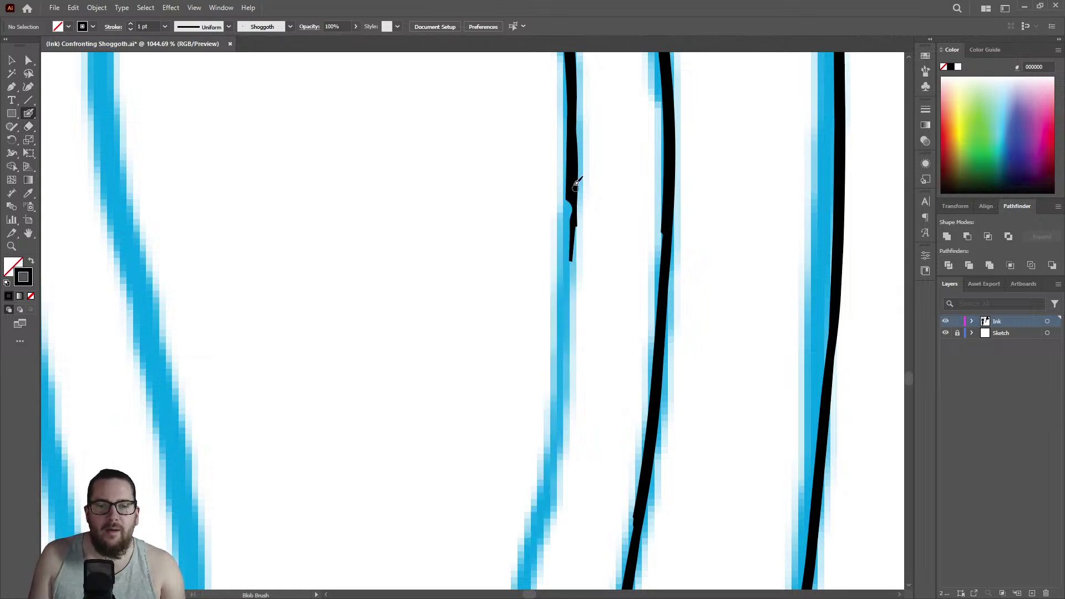
drag(575, 189, 540, 546)
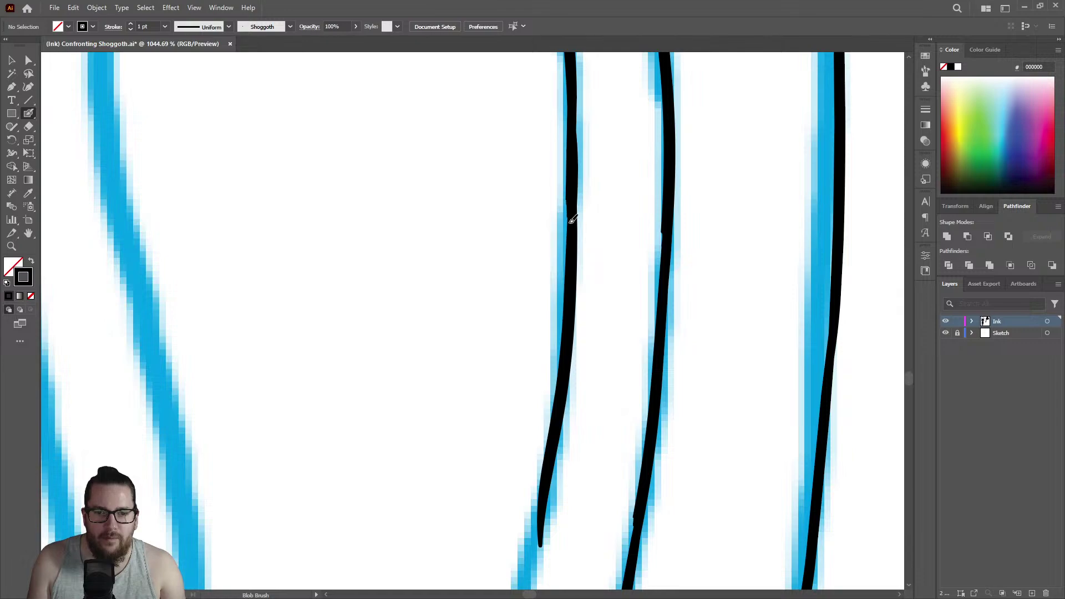
Thin the lower end of the inner edge with the Eraser and save the document.
key(z)
mouse_move(572, 269)
mouse_down()
mouse_move(564, 299)
mouse_move(669, 316)
mouse_up()
key(shift+e)
mouse_move(544, 387)
mouse_down()
mouse_move(590, 357)
mouse_move(571, 419)
mouse_move(584, 367)
mouse_move(561, 405)
mouse_up()
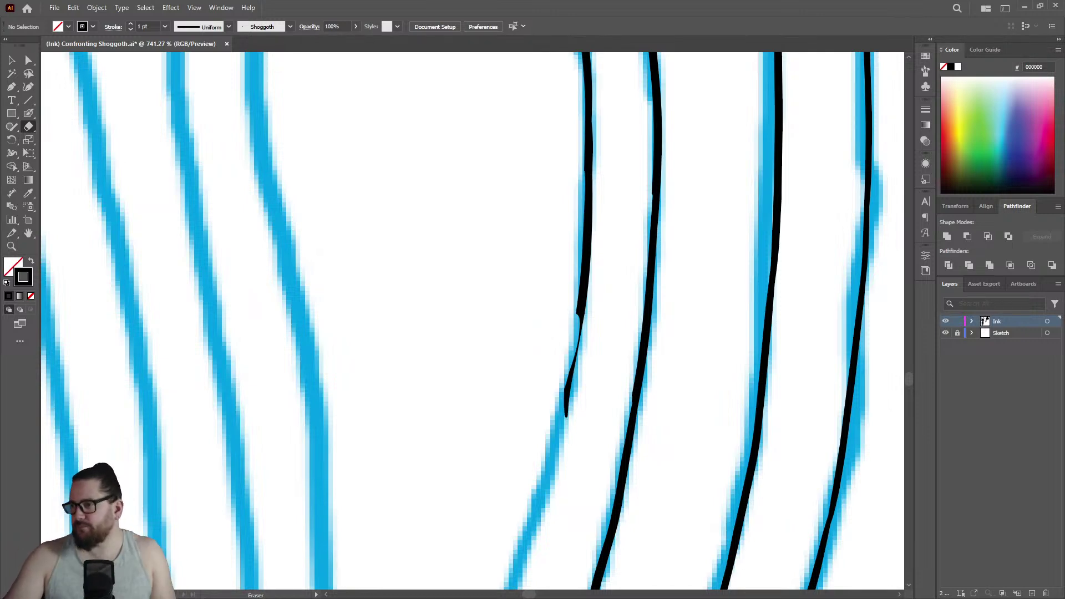
key(ctrl+s)
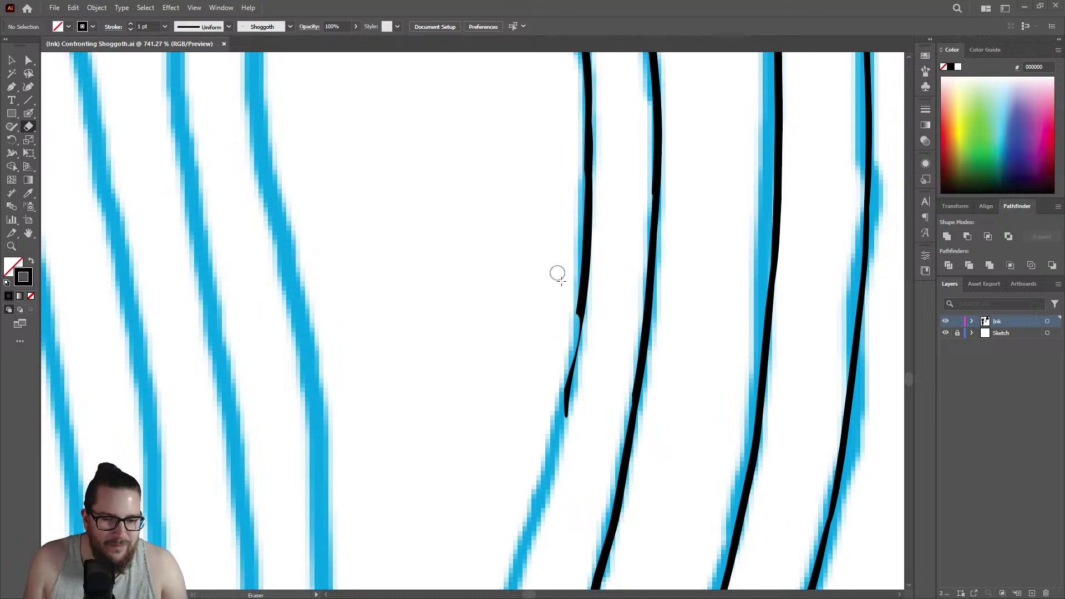
Extend the branch's inner edge a short way below the widest bend with a Blob Brush stroke.
mouse_move(580, 307)
mouse_down()
mouse_move(537, 515)
mouse_move(519, 547)
mouse_up()
key(shift+b)
key(z)
alt+click(579, 371)
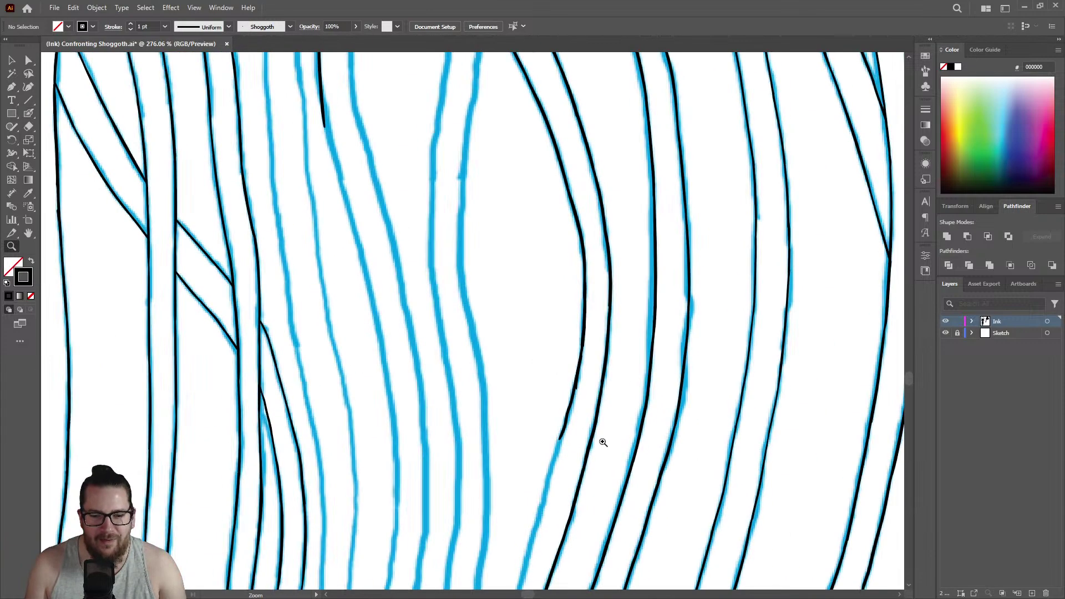
Thin the new stroke below the bend with the Eraser and redraw the inner edge farther down along the sketch.
drag(613, 441, 702, 375)
drag(502, 315, 571, 302)
key(shift+e)
mouse_move(539, 268)
mouse_down()
mouse_move(528, 301)
mouse_move(535, 287)
mouse_move(514, 302)
mouse_move(553, 88)
mouse_up()
key(shift+b)
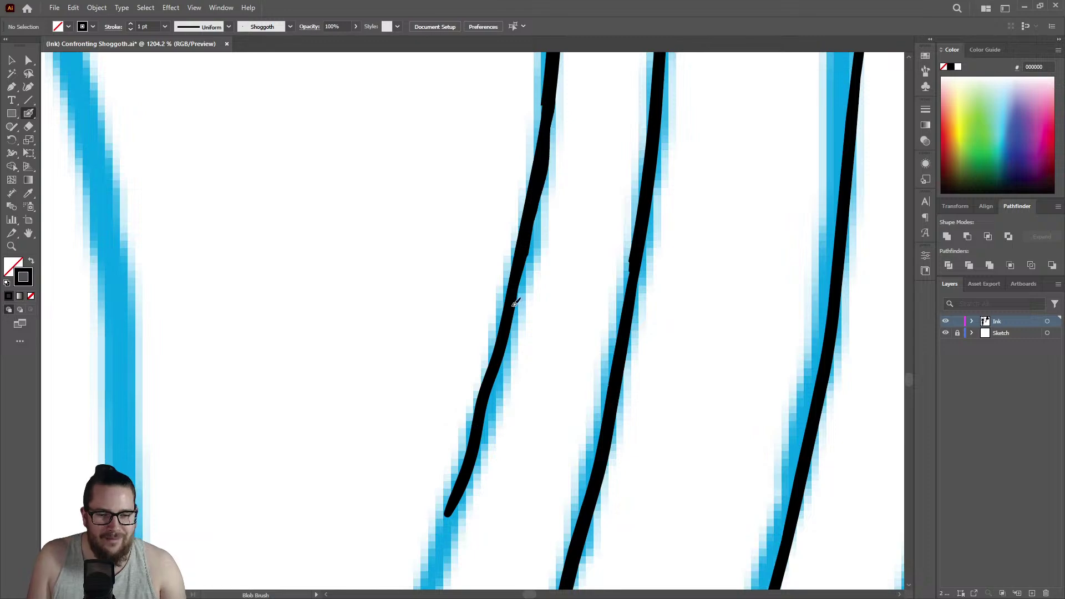
drag(493, 375, 430, 589)
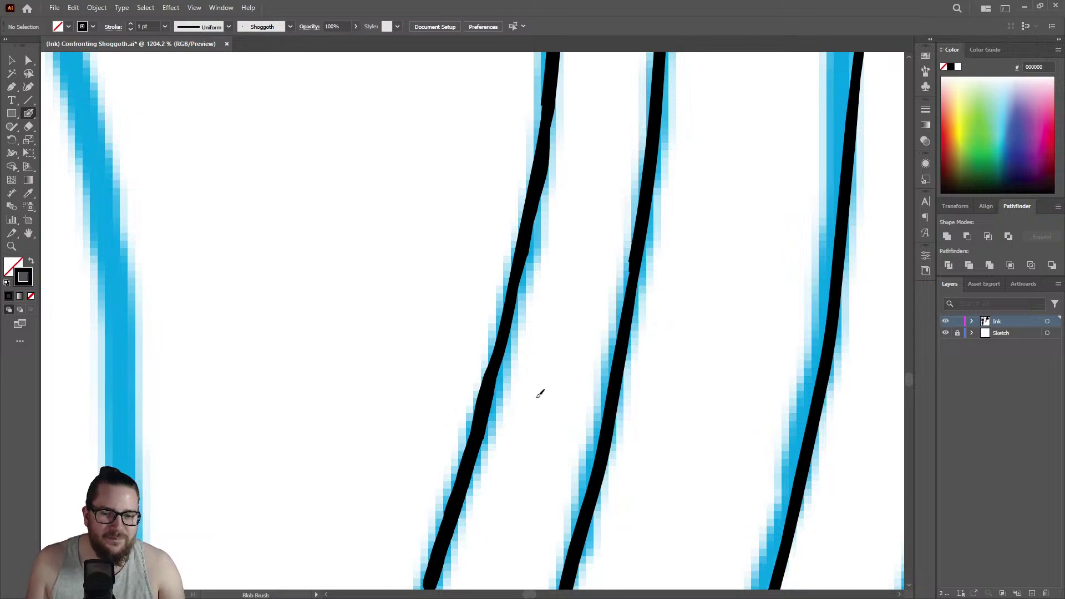
Continue the branch's inner edge down the straight sketched stretch below the bend.
key(z)
scroll(539, 375, down, 1)
scroll(540, 374, down, 5)
scroll(532, 366, up, 4)
key(shift+b)
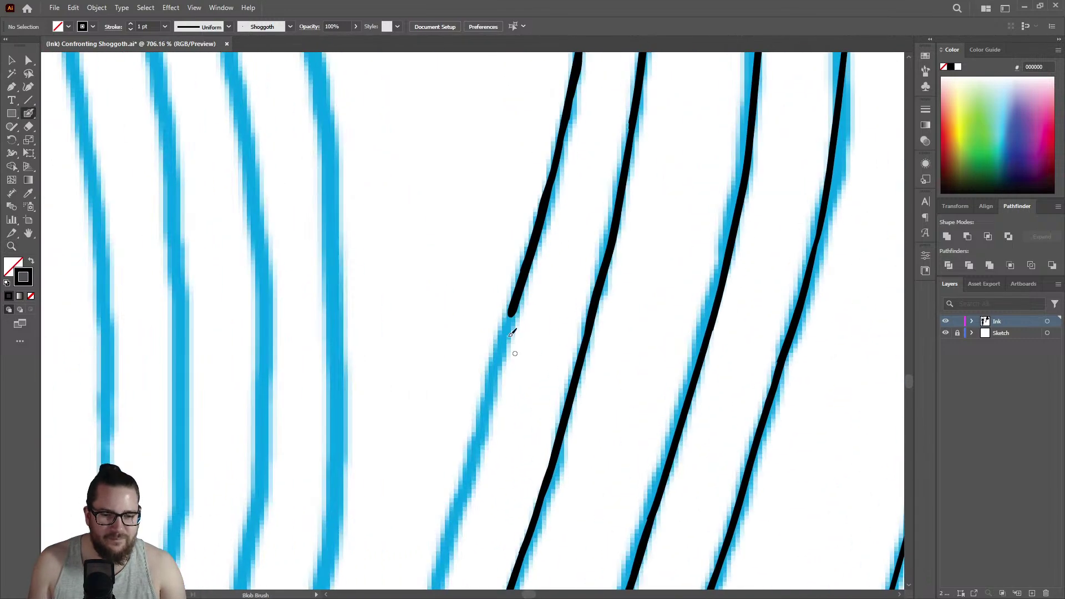
drag(510, 320, 434, 573)
Lengthen the inner edge down toward the existing ink line above the branch junction.
key(z)
scroll(541, 353, down, 6)
scroll(588, 416, up, 2)
scroll(574, 499, down, 2)
scroll(574, 505, up, 6)
key(shift+b)
drag(503, 165, 424, 452)
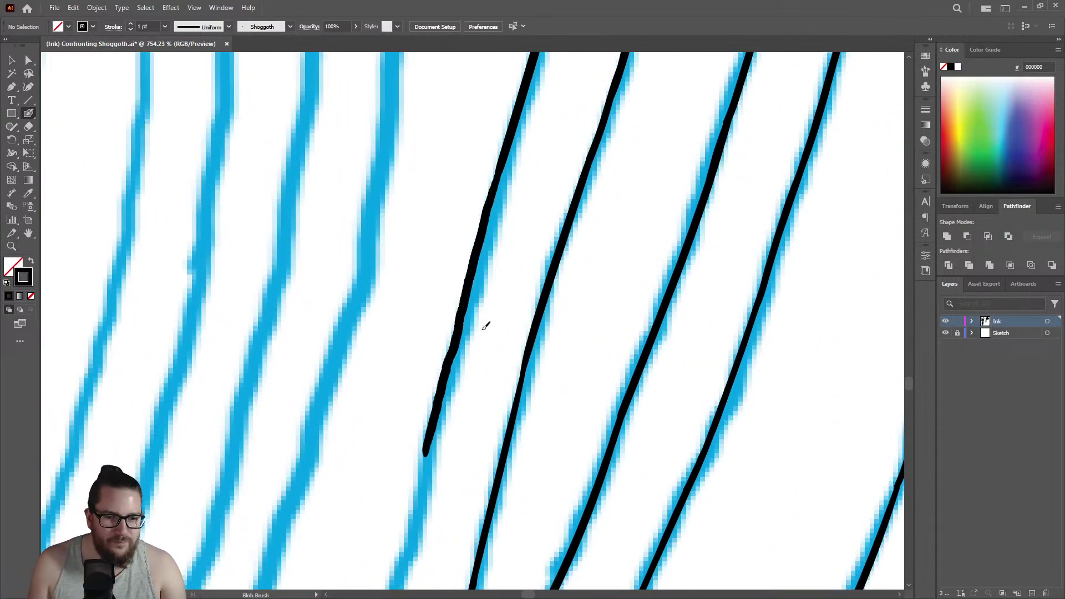
Close the gap by joining the inner edge to the existing ink line below it.
key(z)
scroll(476, 321, down, 4)
scroll(666, 377, up, 2)
scroll(488, 213, up, 2)
key(shift+b)
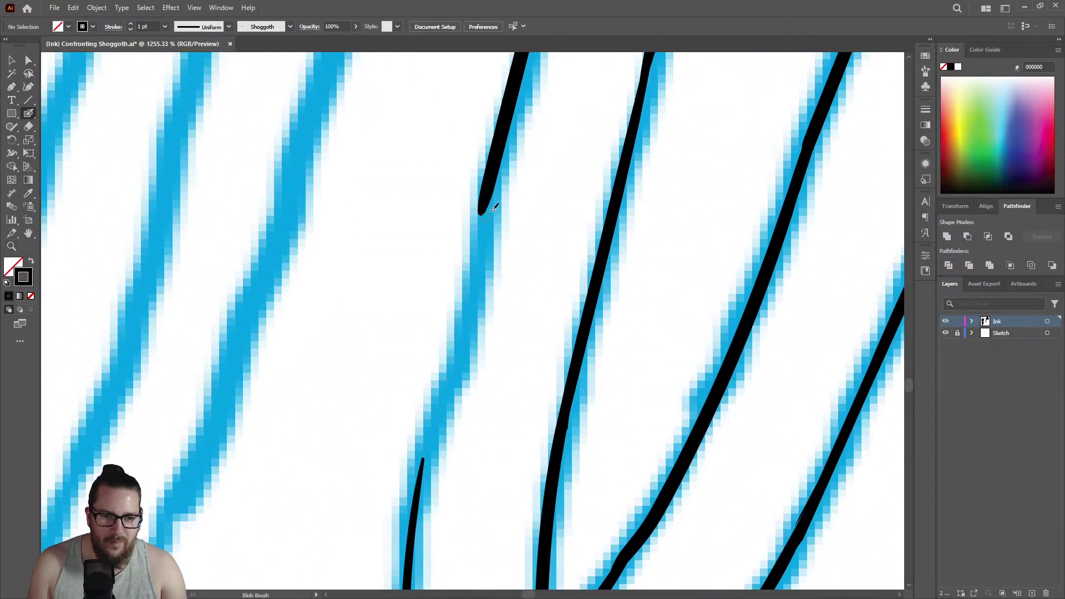
mouse_move(493, 172)
mouse_down()
mouse_move(432, 395)
mouse_move(414, 514)
mouse_up()
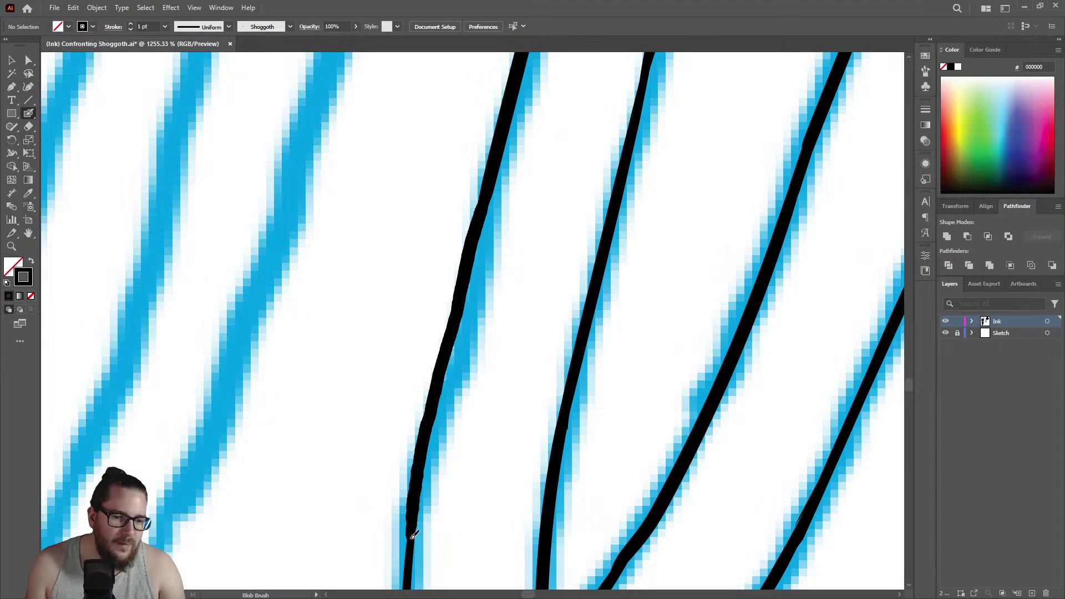
key(z)
scroll(477, 351, down, 3)
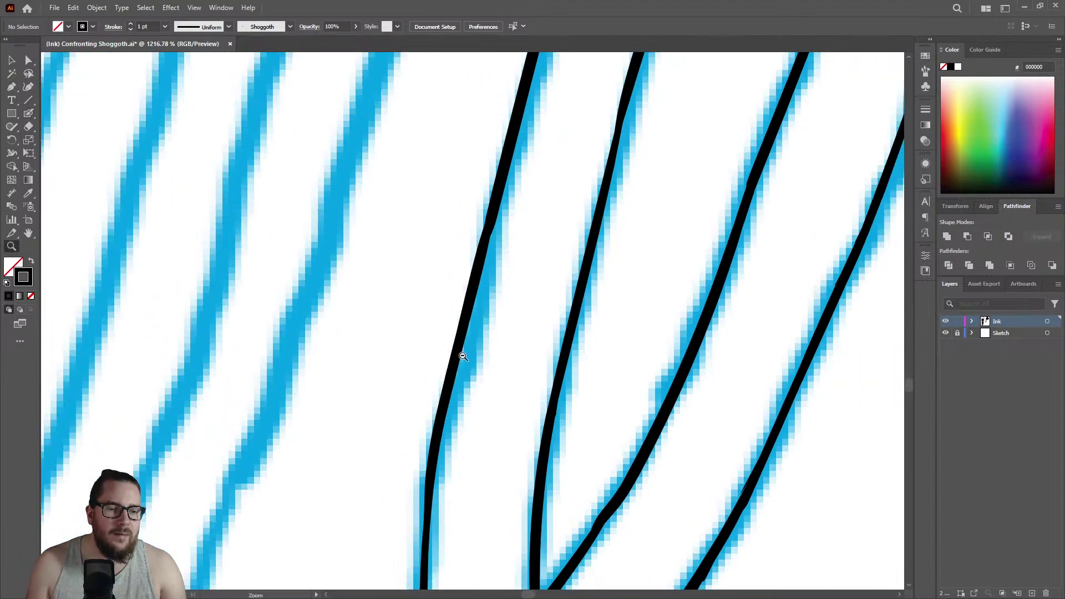
Trim the lower tip of the tentacle's left edge with the Eraser and redraw it down through the next curve.
drag(498, 452, 233, 423)
drag(517, 363, 416, 384)
drag(531, 480, 606, 544)
drag(511, 446, 488, 195)
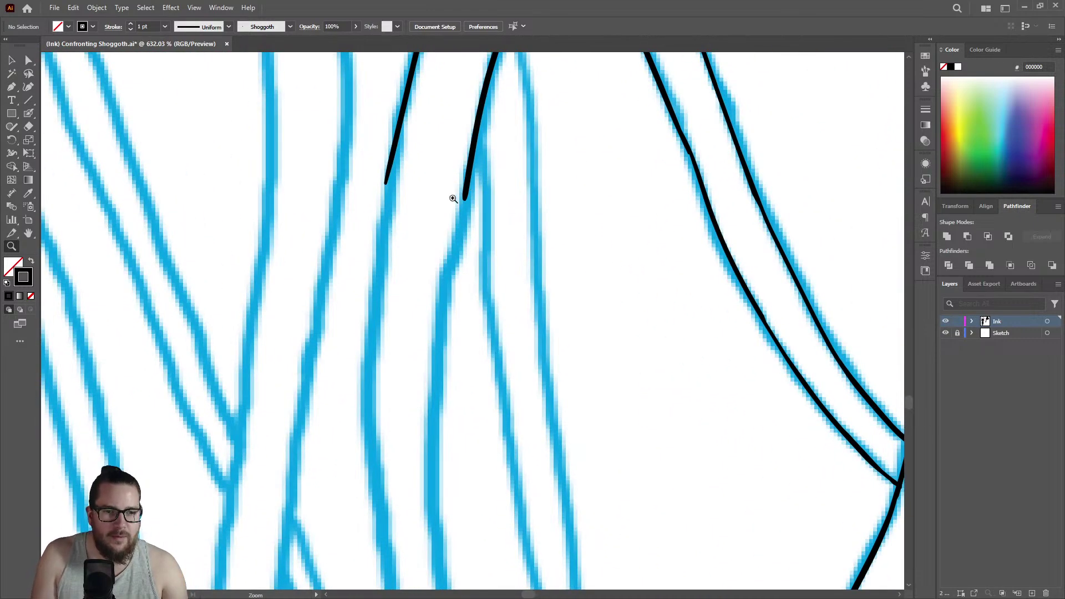
key(w)
key(shift+e)
drag(392, 128, 384, 219)
key(shift+b)
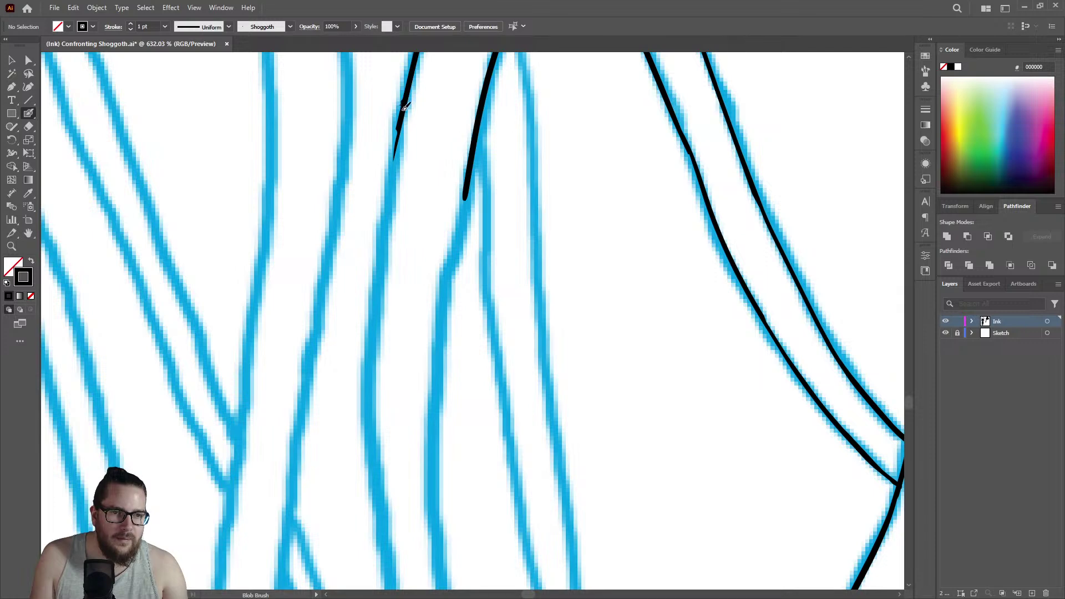
mouse_move(394, 157)
mouse_down()
mouse_move(371, 377)
mouse_move(376, 498)
mouse_up()
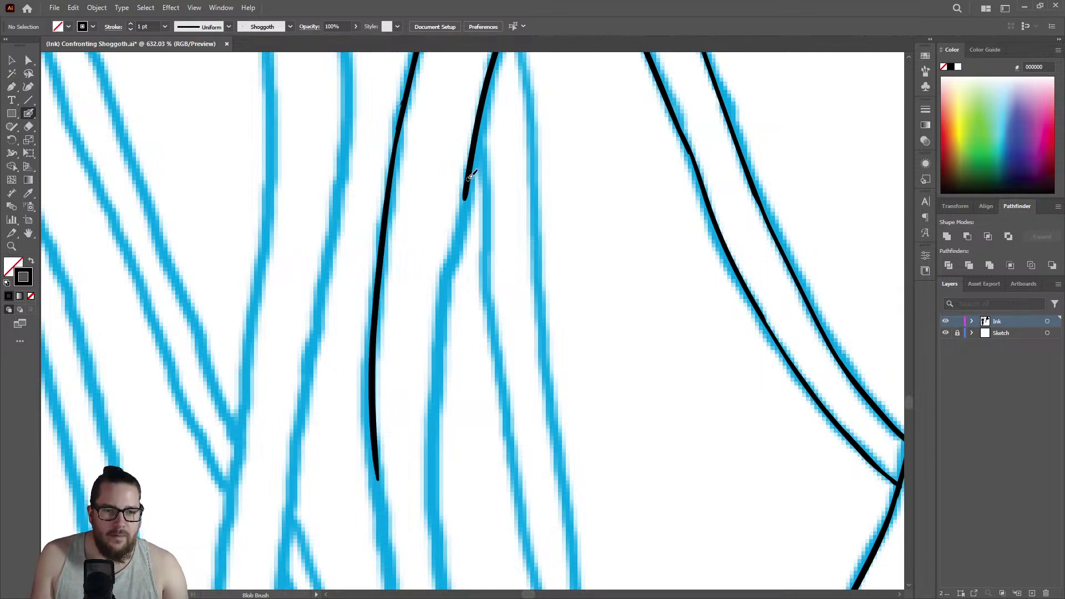
Extend the tentacle's right edge down through the same curve, parallel to the left edge.
drag(462, 209, 419, 478)
key(z)
alt+click(368, 285)
alt+click(487, 435)
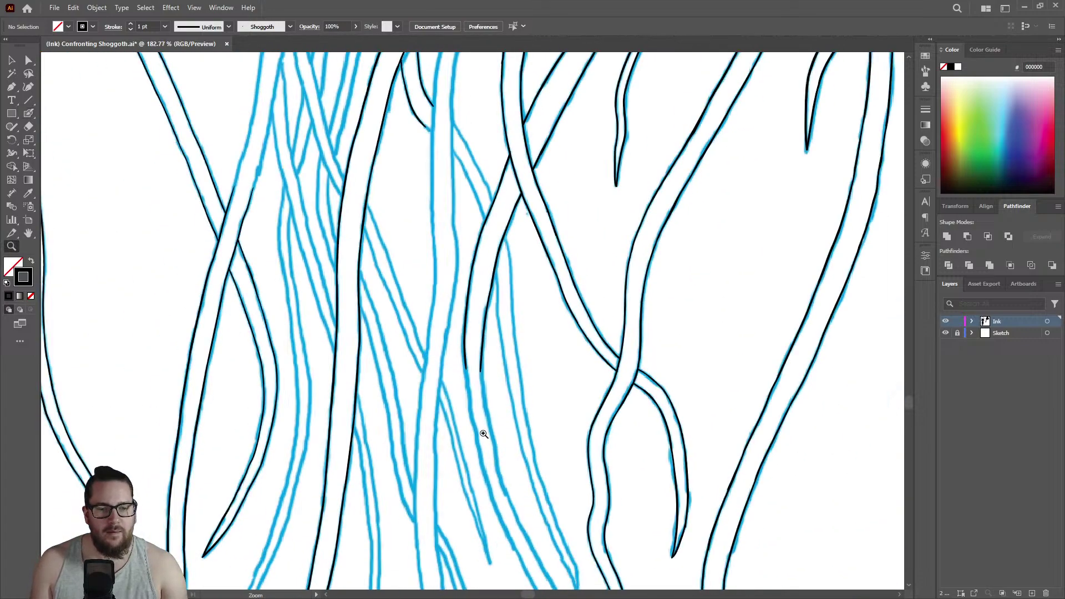
Taper the end of the right edge with the Eraser and continue it down along the sketch.
drag(487, 435, 592, 304)
click(482, 228)
key(shift+e)
drag(467, 195, 469, 322)
key(shift+b)
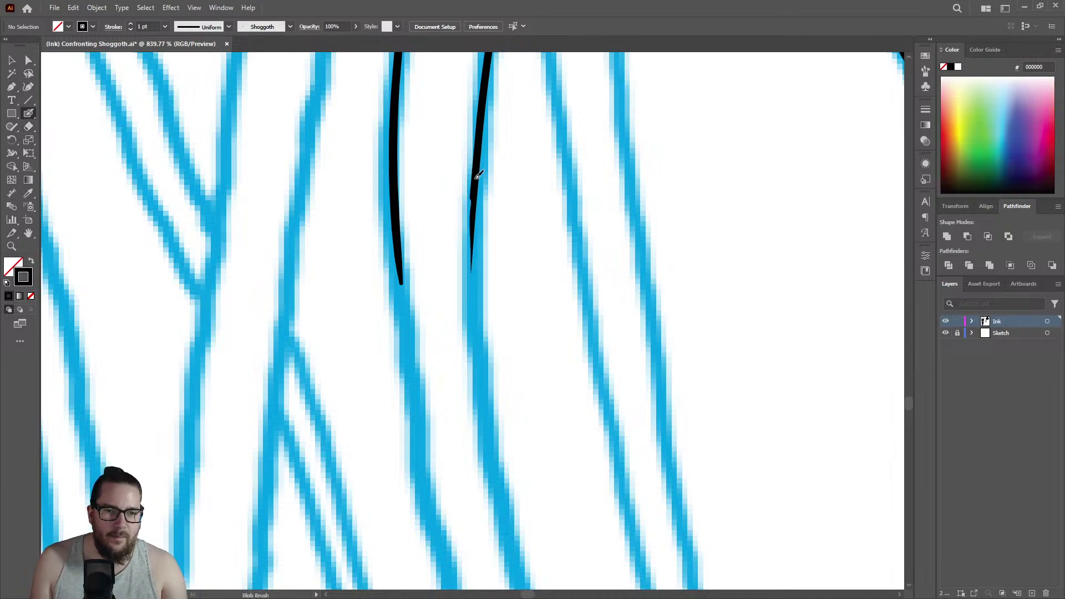
mouse_move(476, 222)
mouse_down()
mouse_move(471, 348)
mouse_move(487, 488)
mouse_up()
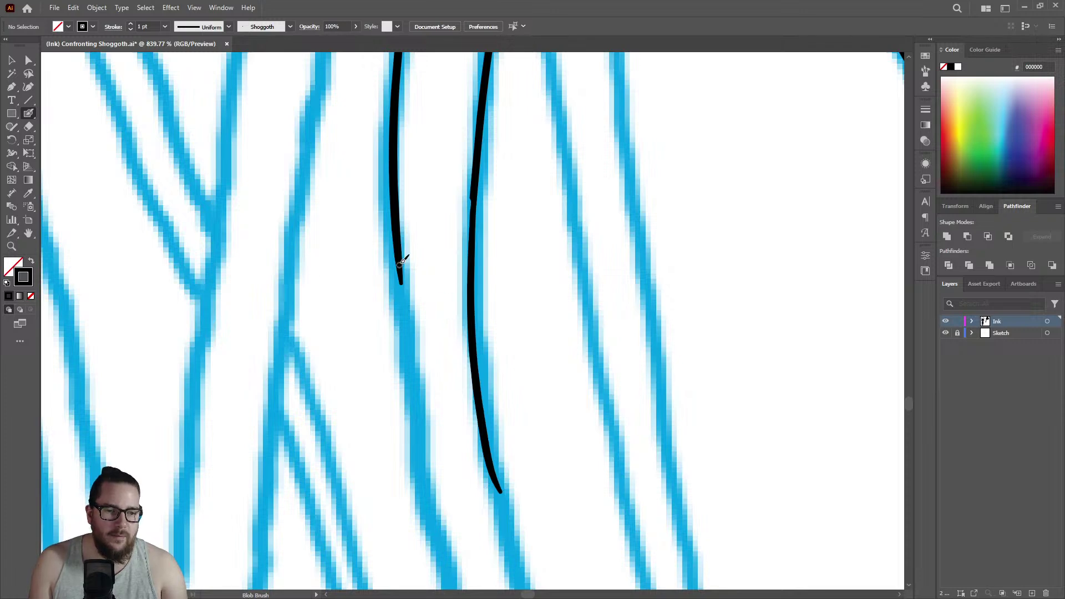
Extend the tentacle's left edge downward and trim its lower end with the Eraser.
drag(398, 254, 429, 552)
key(shift+e)
mouse_move(411, 473)
mouse_down()
mouse_move(444, 555)
mouse_move(416, 528)
mouse_move(446, 558)
mouse_up()
key(z)
alt+click(436, 356)
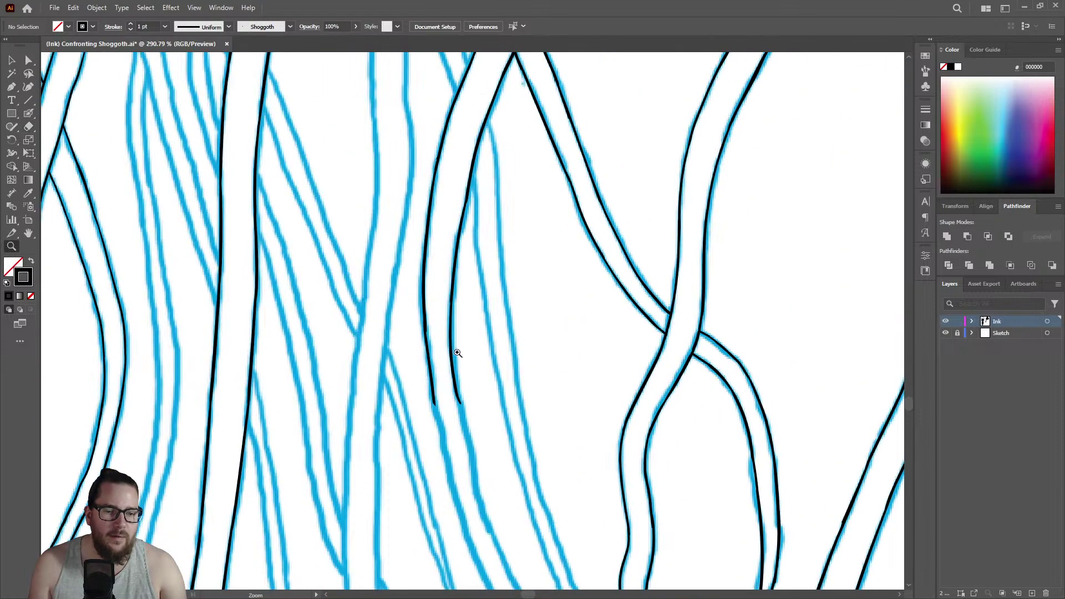
Thin the uneven lower part of the right edge with the Eraser and redraw it as one smooth line.
drag(450, 431, 616, 354)
key(shift+e)
drag(490, 339, 494, 397)
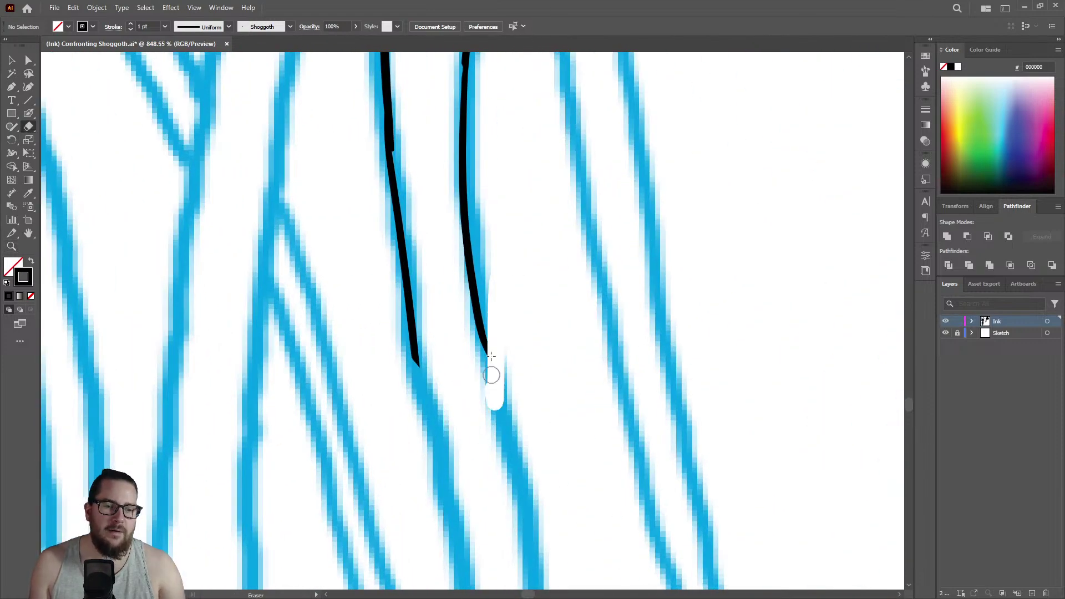
drag(450, 162, 476, 335)
key(shift+b)
key(ctrl+space)
mouse_move(472, 199)
mouse_down()
mouse_move(447, 102)
mouse_move(560, 112)
mouse_up()
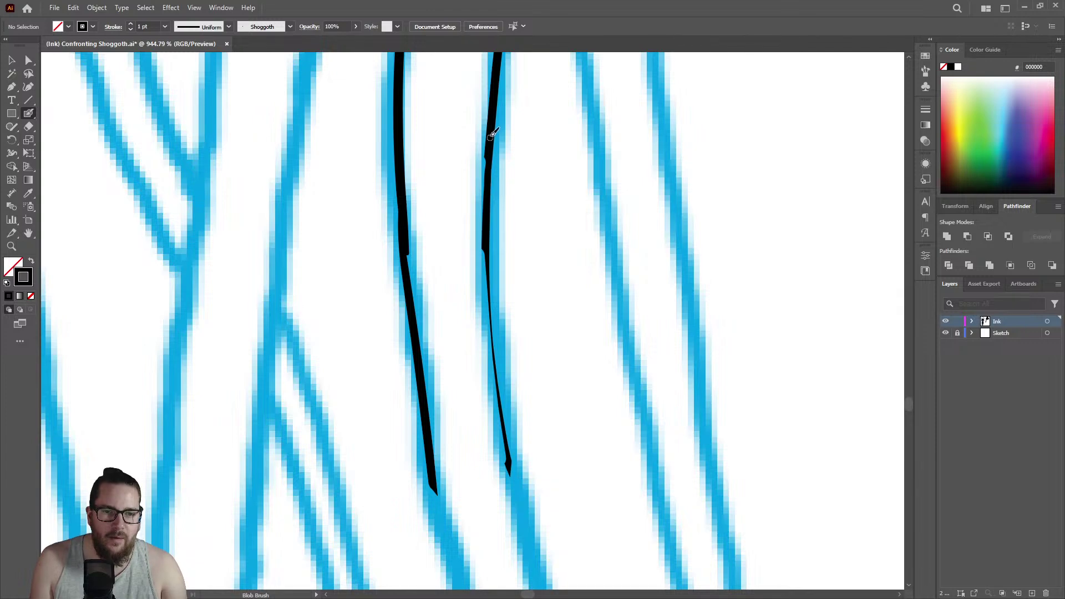
drag(487, 248, 511, 456)
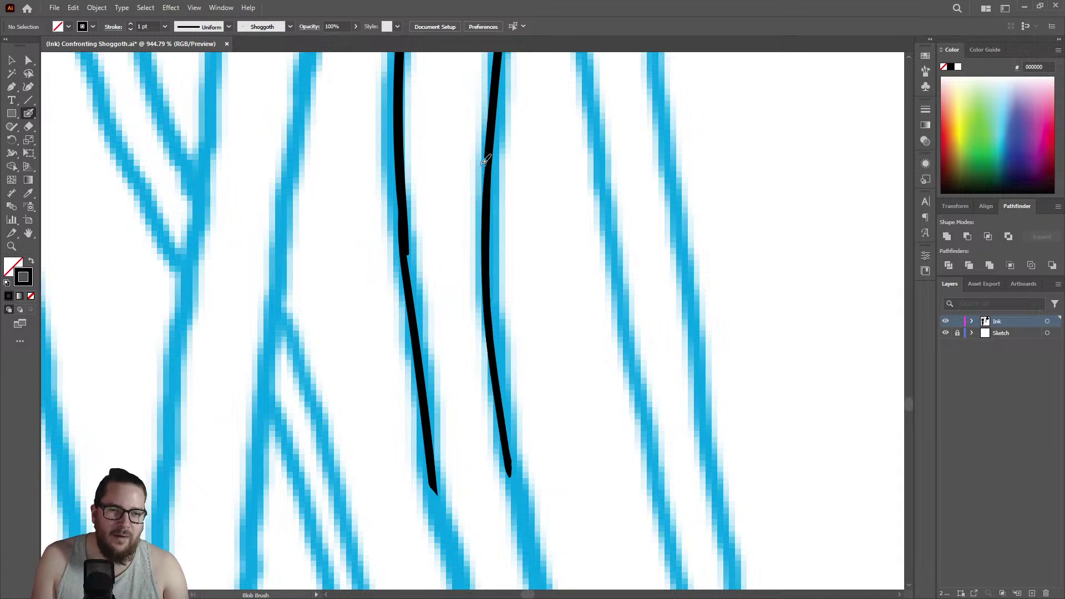
Erase the bump at the left edge's stroke joint and fill the joint with the Blob Brush.
key(shift+e)
mouse_move(400, 211)
mouse_down()
mouse_move(390, 214)
mouse_move(392, 263)
mouse_up()
key(ctrl+z)
drag(415, 178, 416, 263)
key(shift+b)
drag(401, 189, 404, 250)
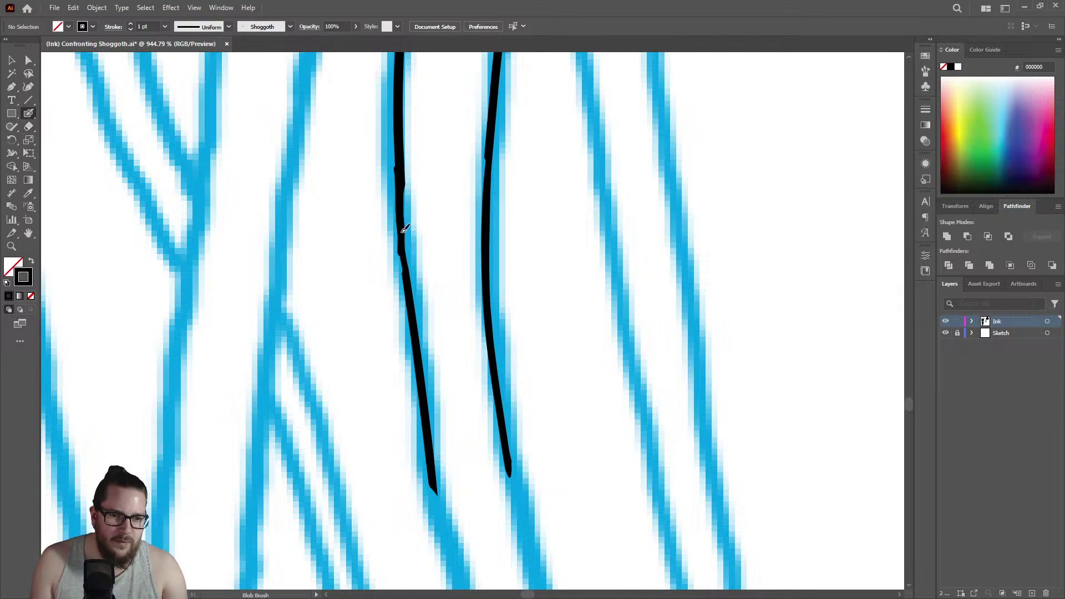
right_click(403, 256)
click(404, 209)
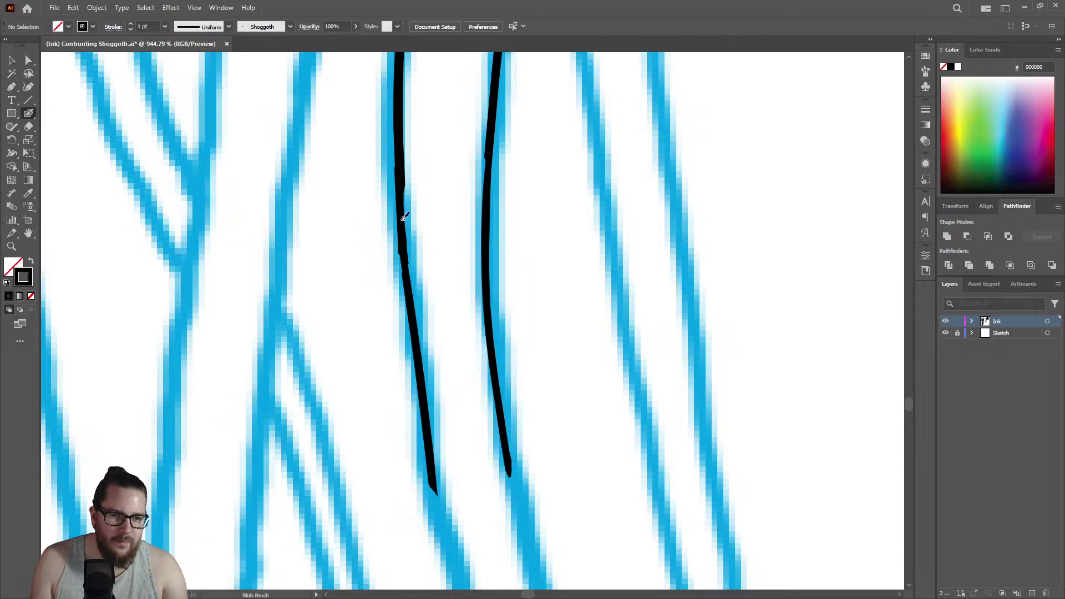
Extend both edges of the tentacle downward from their trimmed ends.
key(z)
drag(459, 225, 332, 249)
mouse_move(475, 270)
mouse_down()
mouse_move(590, 225)
mouse_move(487, 326)
mouse_move(637, 299)
mouse_up()
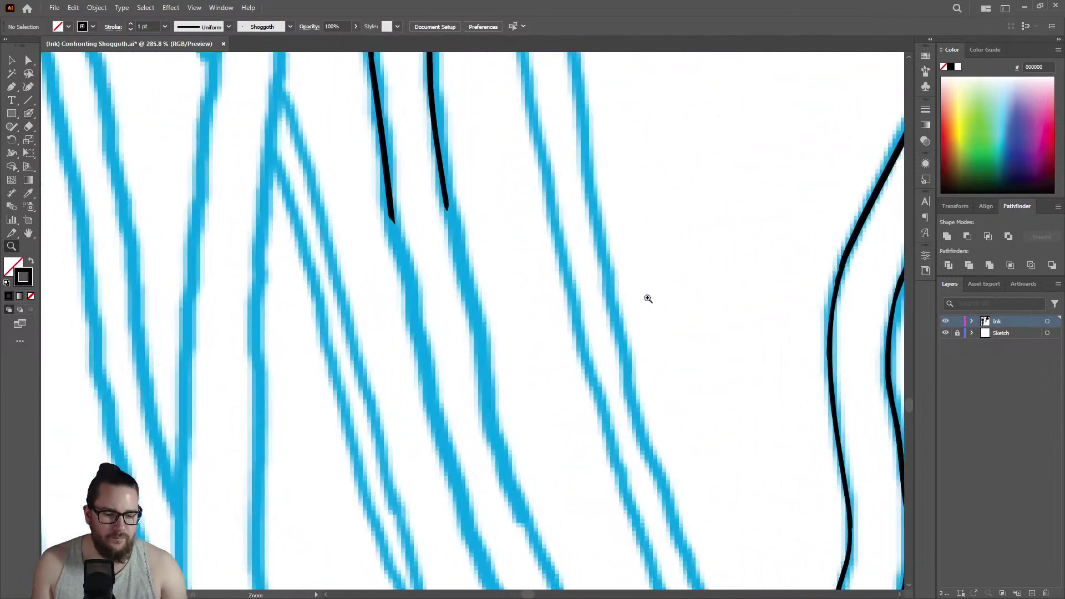
key(shift+b)
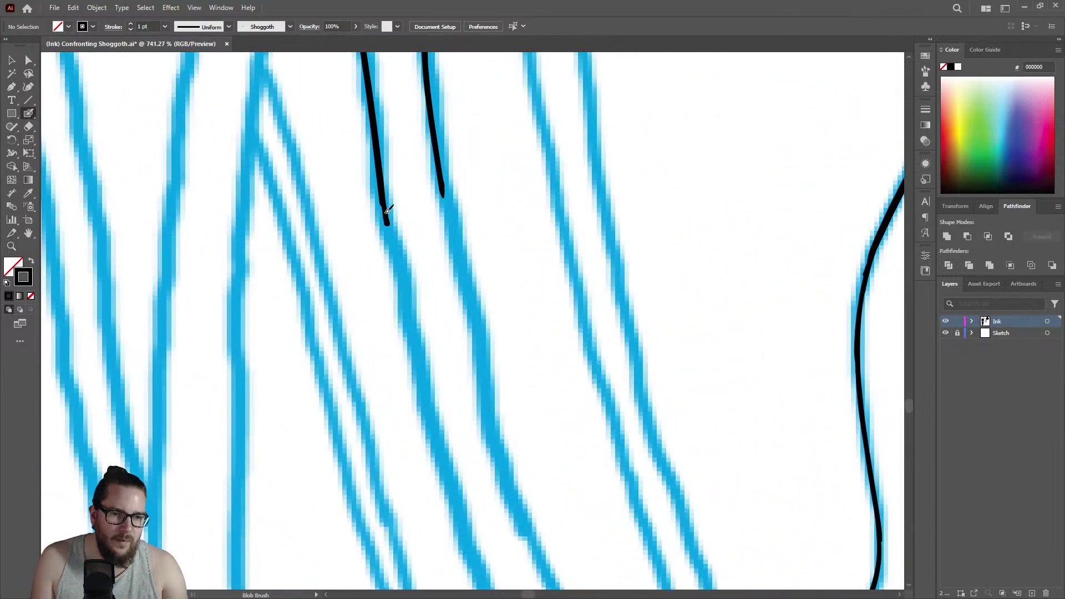
drag(387, 210, 428, 421)
drag(443, 174, 501, 489)
Taper the lower end of the tentacle's right edge with the Eraser.
key(z)
drag(475, 282, 351, 271)
drag(472, 366, 599, 308)
key(shift+e)
drag(488, 274, 531, 407)
mouse_move(483, 239)
mouse_down()
mouse_move(531, 392)
mouse_move(476, 319)
mouse_move(487, 236)
mouse_move(551, 185)
mouse_up()
Smooth the outer side of the left edge's stroke joint with the Eraser.
key(z)
drag(417, 214, 465, 199)
key(shift+e)
drag(404, 177, 404, 167)
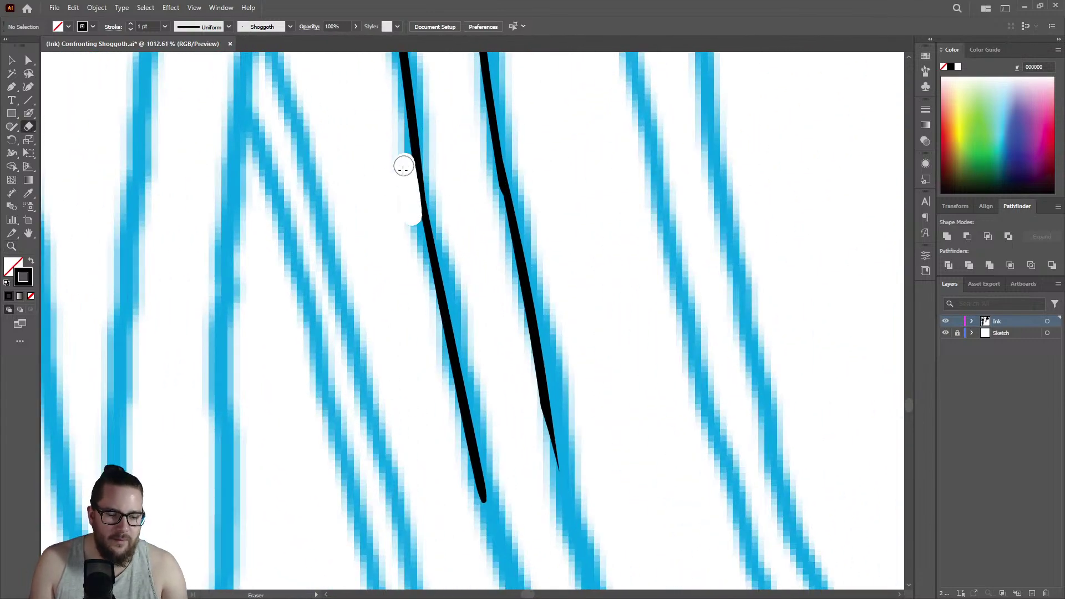
key(shift+b)
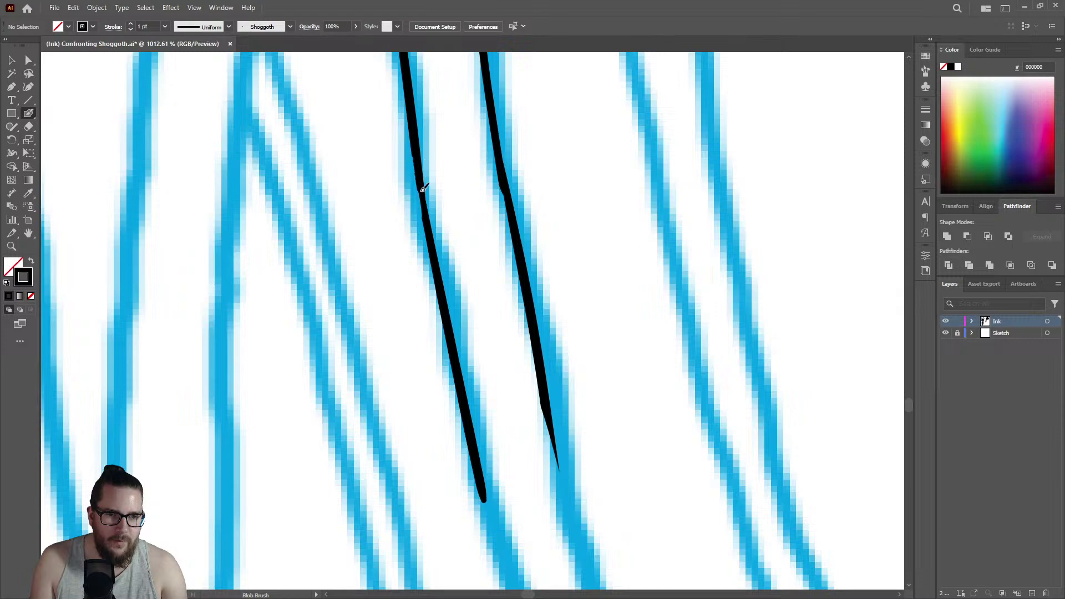
Continue both tentacle edges down along the rightward-slanting sketch lines.
key(z)
mouse_move(513, 248)
mouse_down()
mouse_move(494, 255)
mouse_move(382, 225)
mouse_up()
drag(585, 389, 682, 377)
key(shift+b)
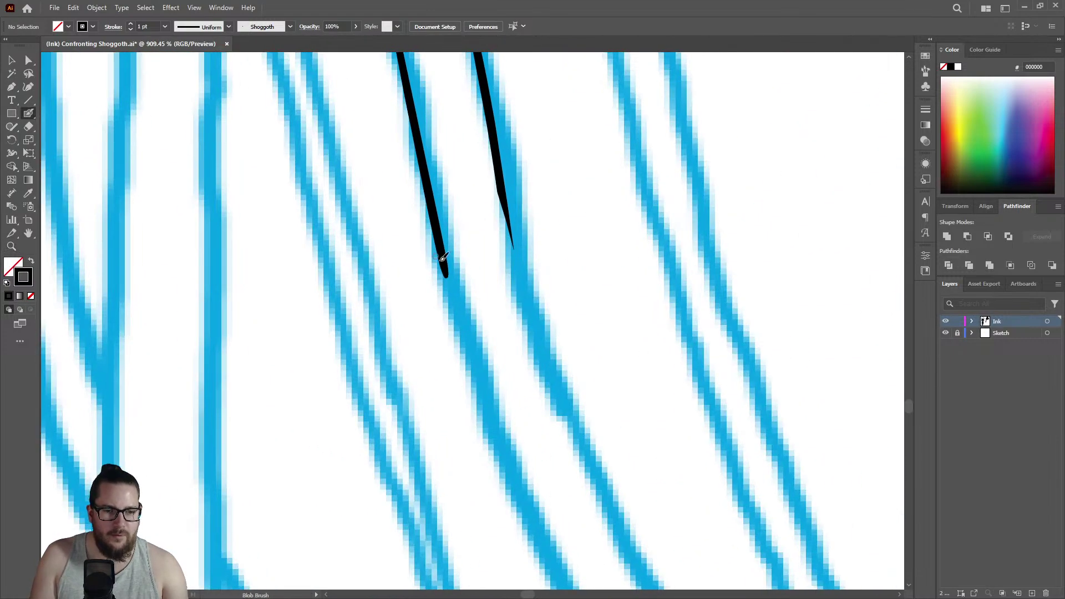
drag(452, 281, 521, 494)
mouse_move(501, 160)
mouse_down()
mouse_move(543, 357)
mouse_move(591, 491)
mouse_up()
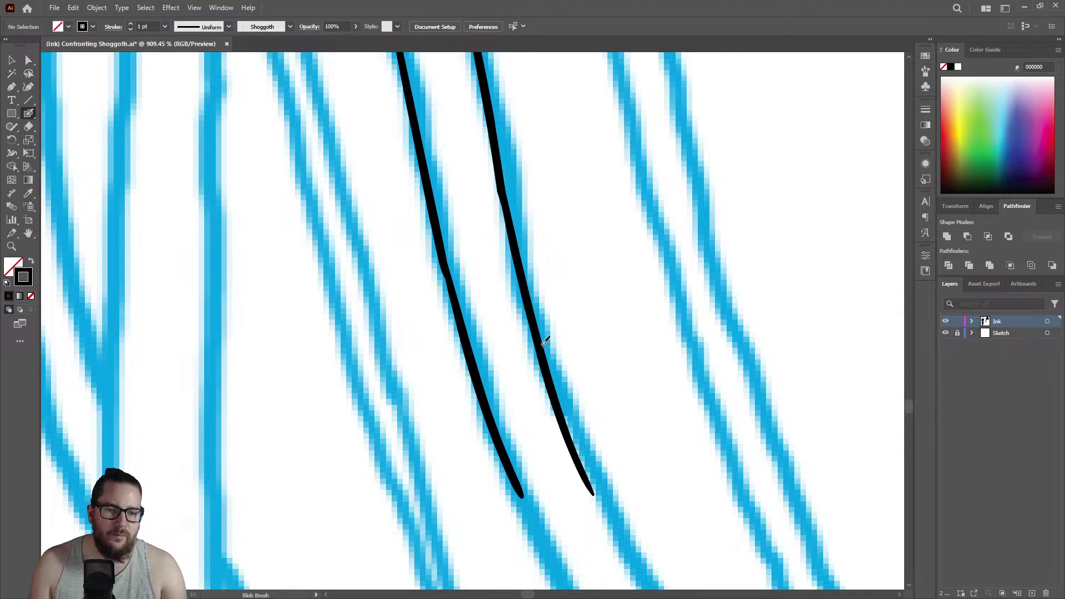
Thin the right edge's lower end with the Eraser and redraw it farther down the slanting sketch line.
key(z)
drag(542, 340, 394, 304)
alt+click(566, 368)
drag(565, 368, 716, 310)
drag(420, 330, 542, 302)
key(shift+e)
mouse_move(461, 222)
mouse_down()
mouse_move(518, 380)
mouse_move(568, 475)
mouse_up()
key(shift+b)
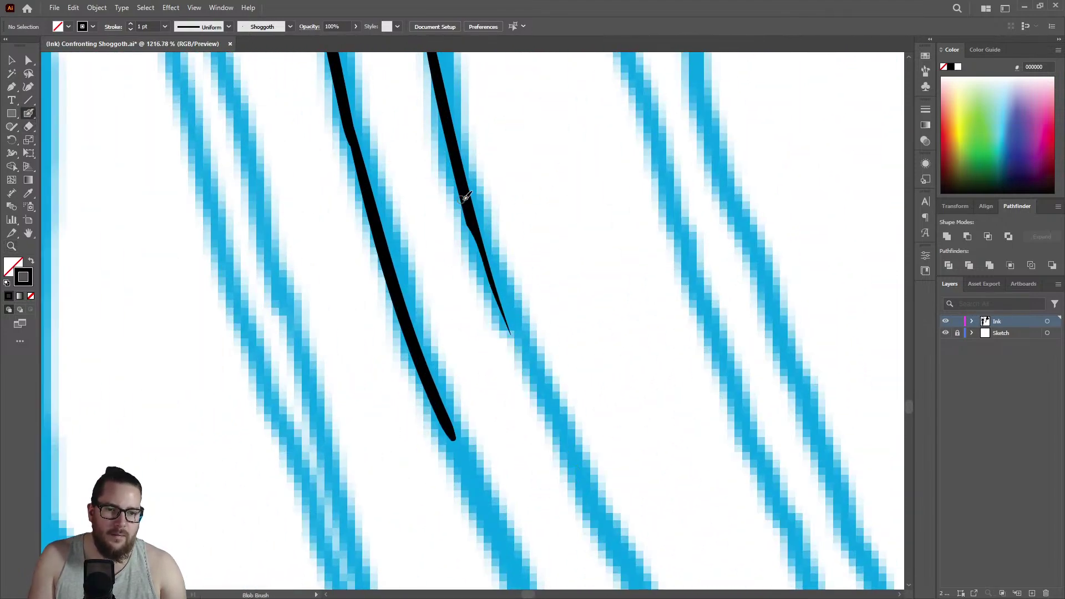
mouse_move(472, 206)
mouse_down()
mouse_move(525, 361)
mouse_move(612, 531)
mouse_up()
Draw the next slanting stretch of the tentacle's left and right edges.
key(z)
mouse_move(482, 224)
mouse_down()
mouse_move(428, 231)
mouse_move(525, 347)
mouse_move(660, 300)
mouse_move(732, 299)
mouse_up()
key(shift+b)
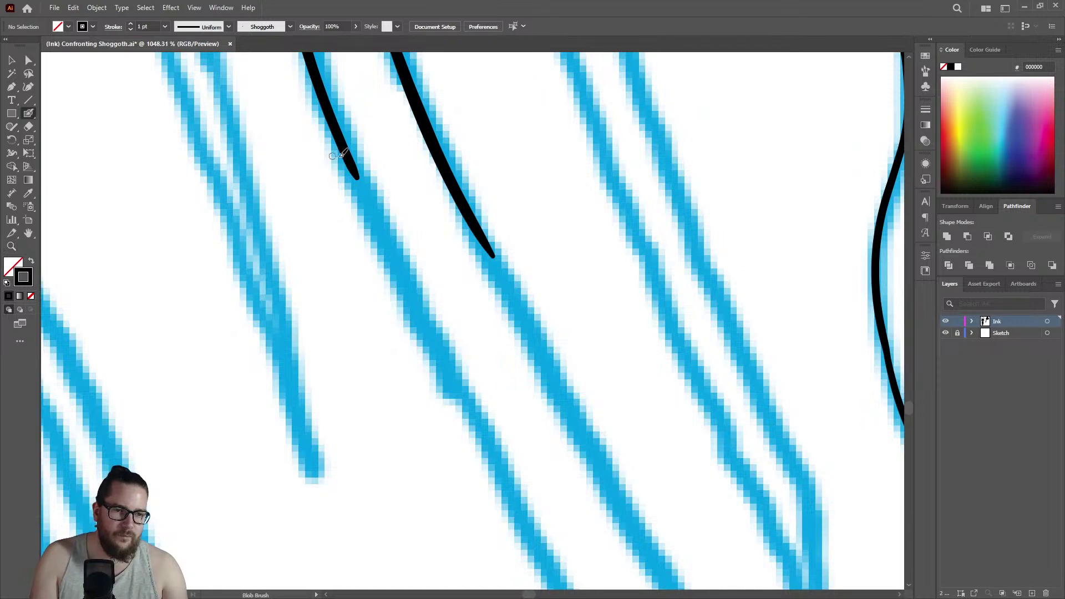
drag(355, 166, 515, 497)
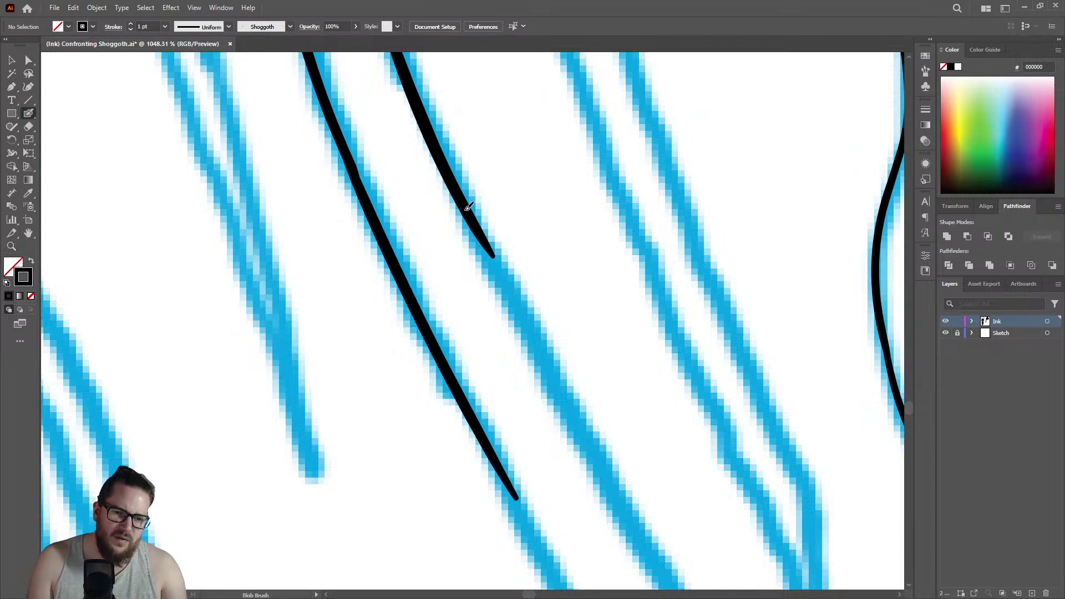
mouse_move(490, 251)
mouse_down()
mouse_move(600, 478)
mouse_move(628, 538)
mouse_up()
Trim the right edge's latest stroke with the Eraser and redraw its lower part along the sketch.
key(z)
drag(567, 352, 400, 361)
drag(591, 382, 771, 363)
key(shift+e)
drag(496, 321, 589, 459)
key(shift+b)
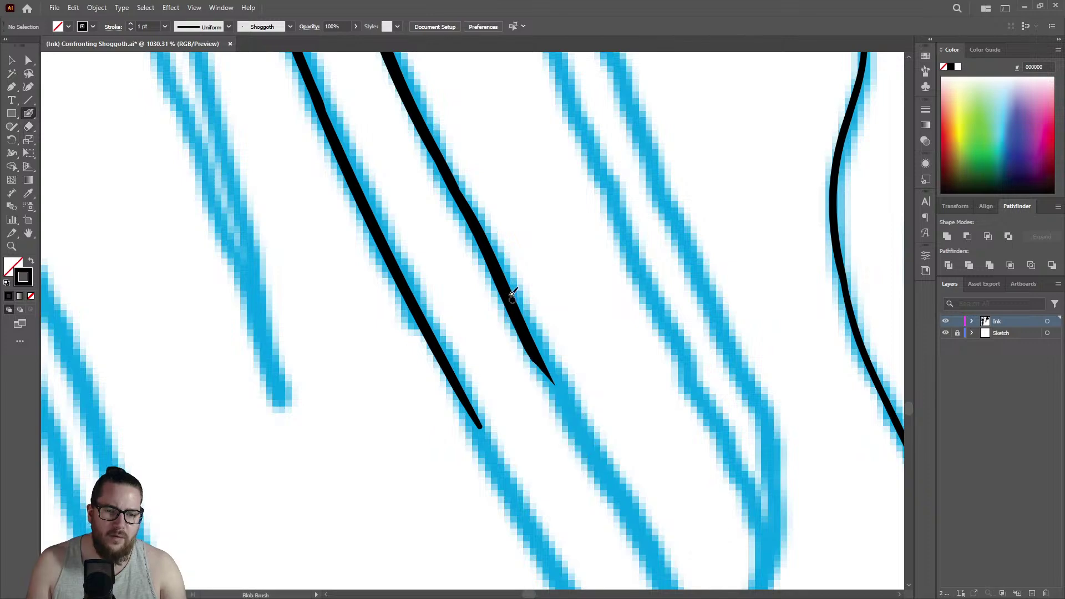
drag(523, 323, 634, 516)
Extend the tentacle's left edge down past the end of the right edge.
key(z)
drag(553, 343, 510, 279)
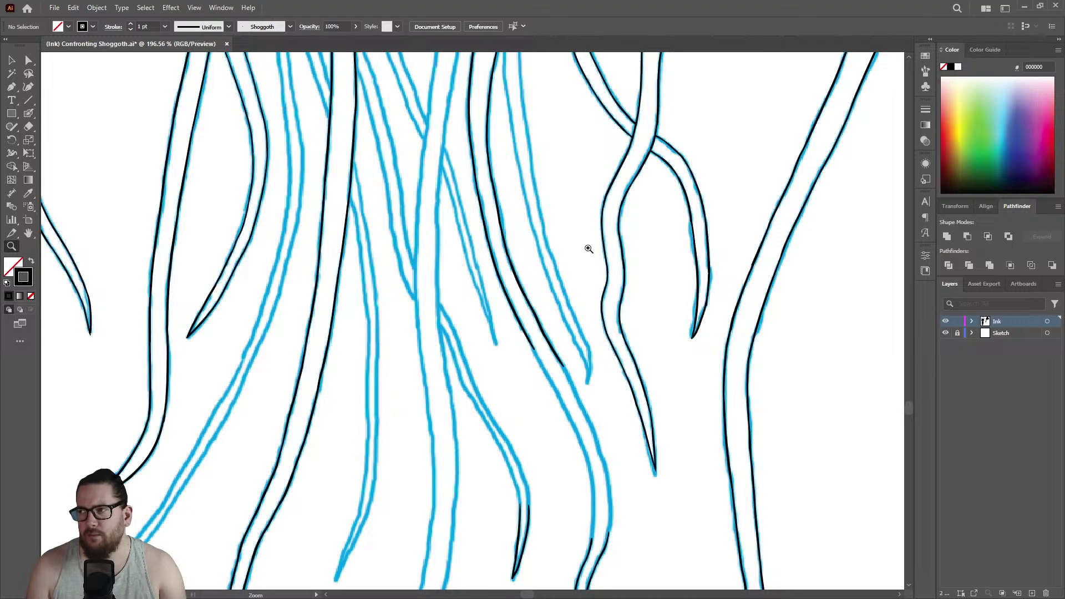
drag(543, 354, 735, 372)
drag(449, 211, 605, 189)
key(shift+b)
drag(511, 278, 654, 546)
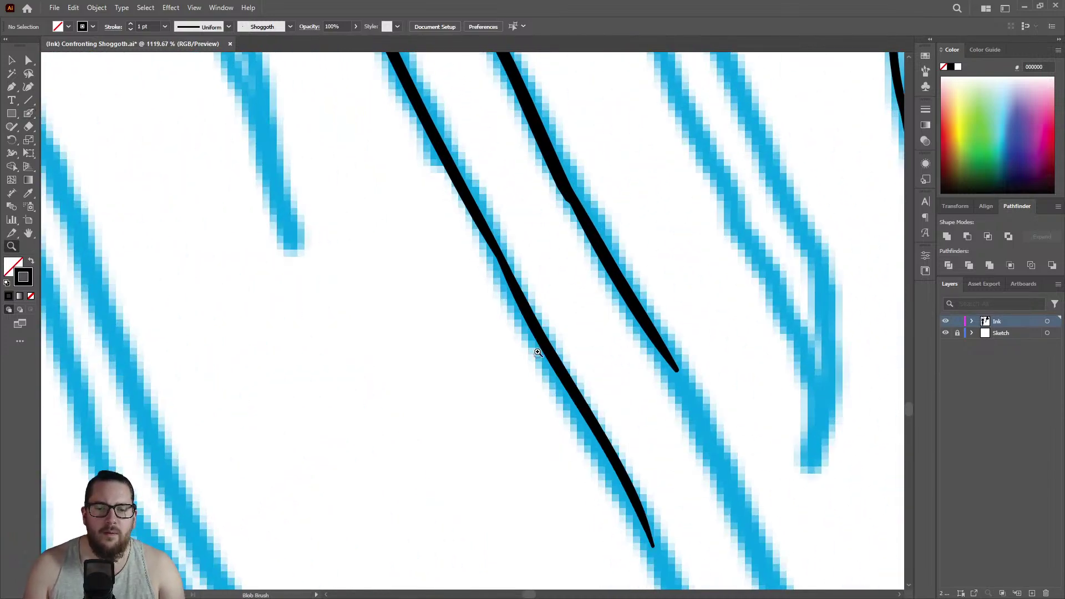
Try to extend the slanting tentacle's left edge farther down along the sketch line.
key(z)
drag(540, 350, 297, 327)
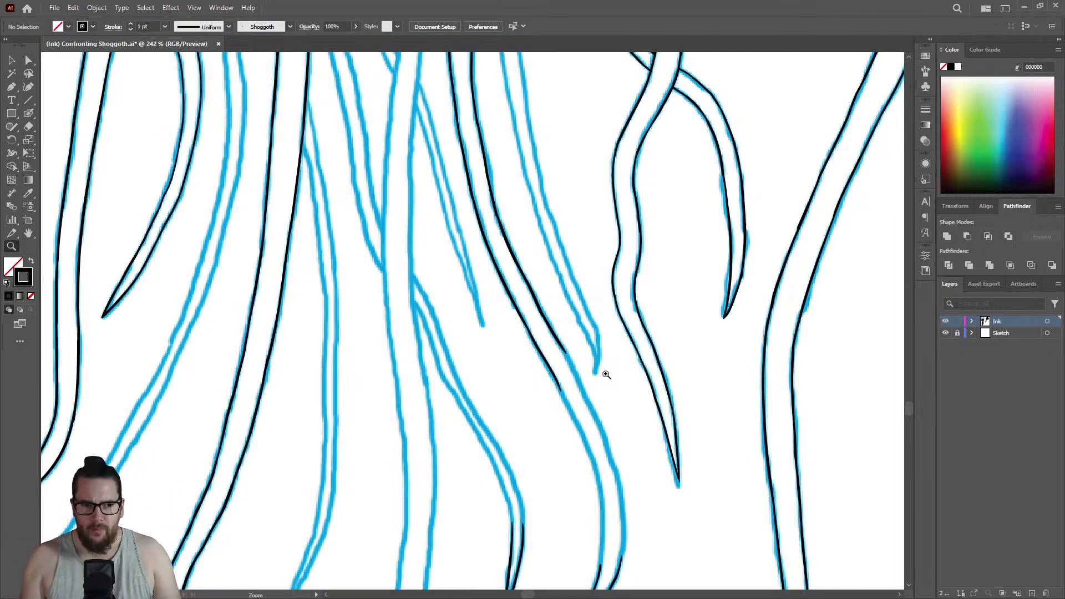
drag(560, 370, 701, 296)
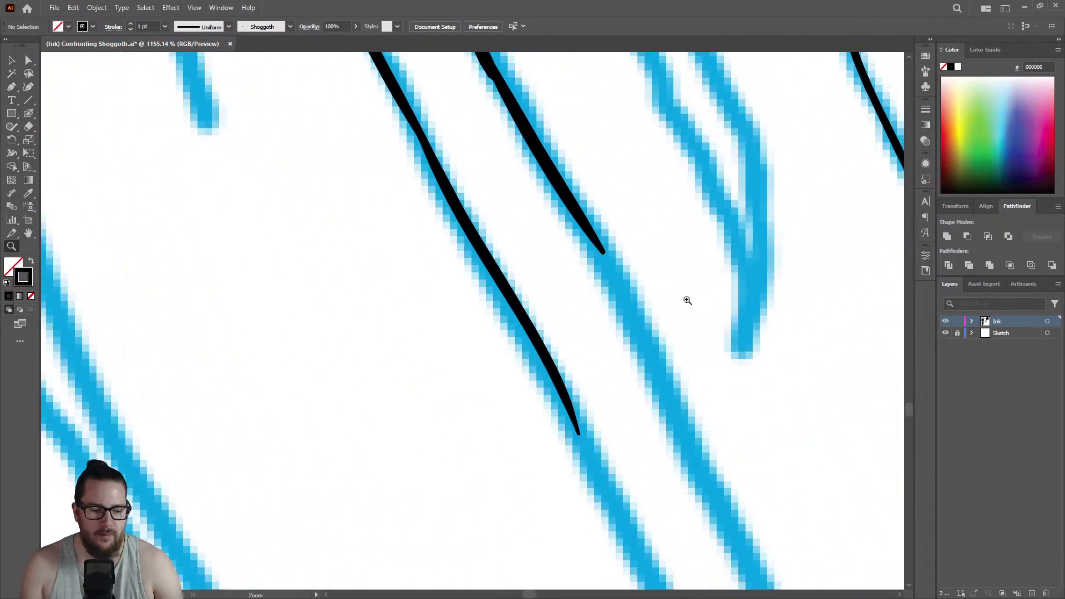
key(shift+b)
drag(570, 400, 665, 588)
key(ctrl+z)
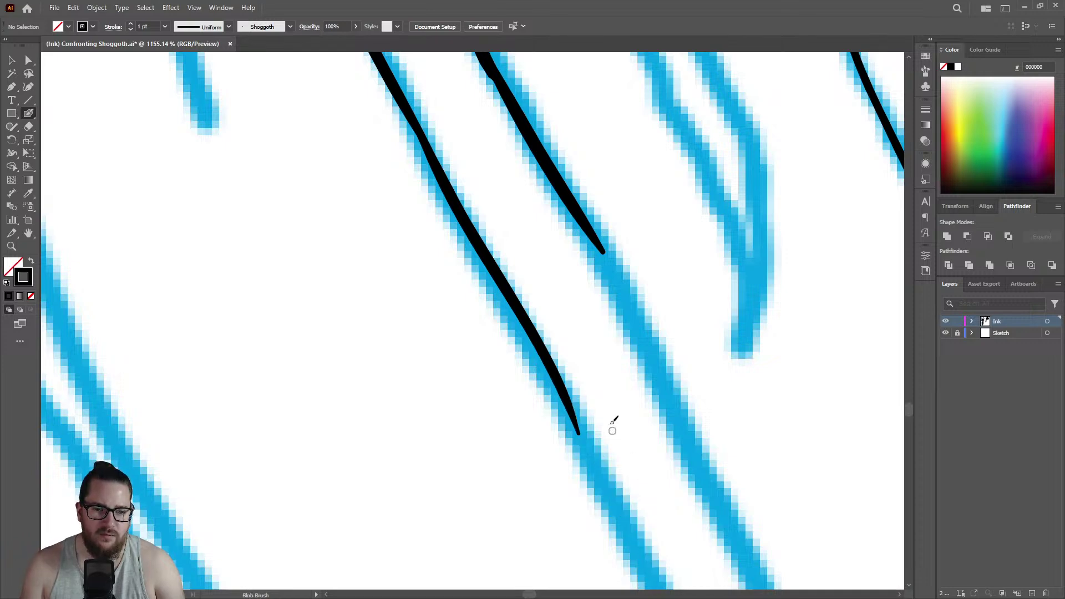
Trim the lower stretch of the tentacle's left edge with the Eraser and redraw it along the slanting sketch line.
key(shift+e)
mouse_move(491, 249)
mouse_down()
mouse_move(593, 406)
mouse_move(525, 284)
mouse_up()
key(shift+b)
mouse_move(489, 254)
mouse_down()
mouse_move(652, 556)
mouse_move(634, 502)
mouse_move(578, 416)
mouse_up()
key(shift+e)
Extend the tentacle's right edge down the slanting sketch line with the Blob Brush, replacing a first trial stroke.
key(z)
alt+click(605, 355)
click(424, 322)
key(shift+b)
drag(535, 211, 652, 433)
key(ctrl+z)
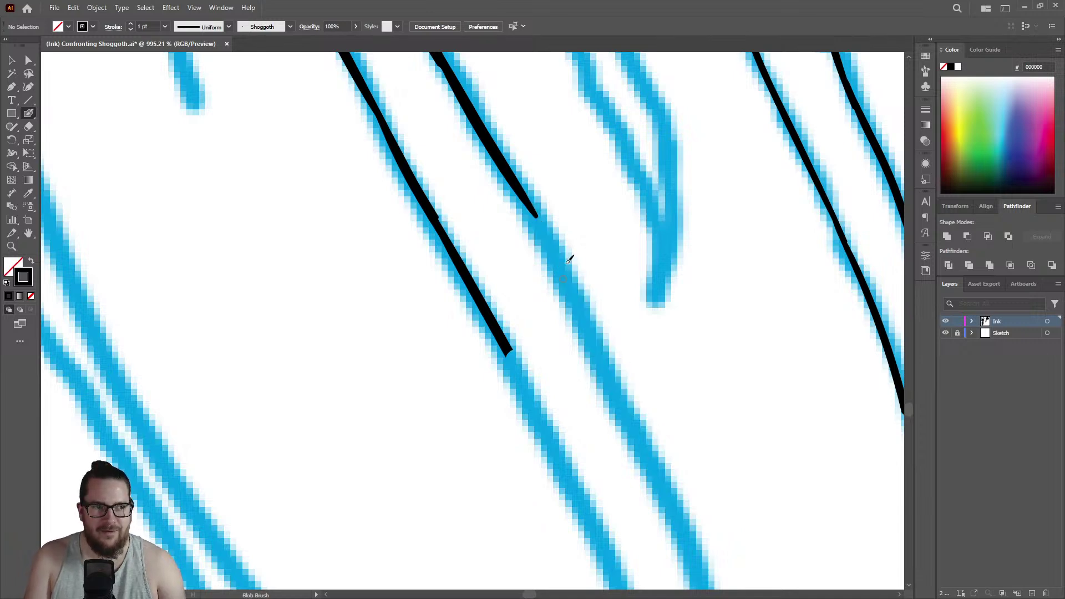
drag(519, 181, 650, 446)
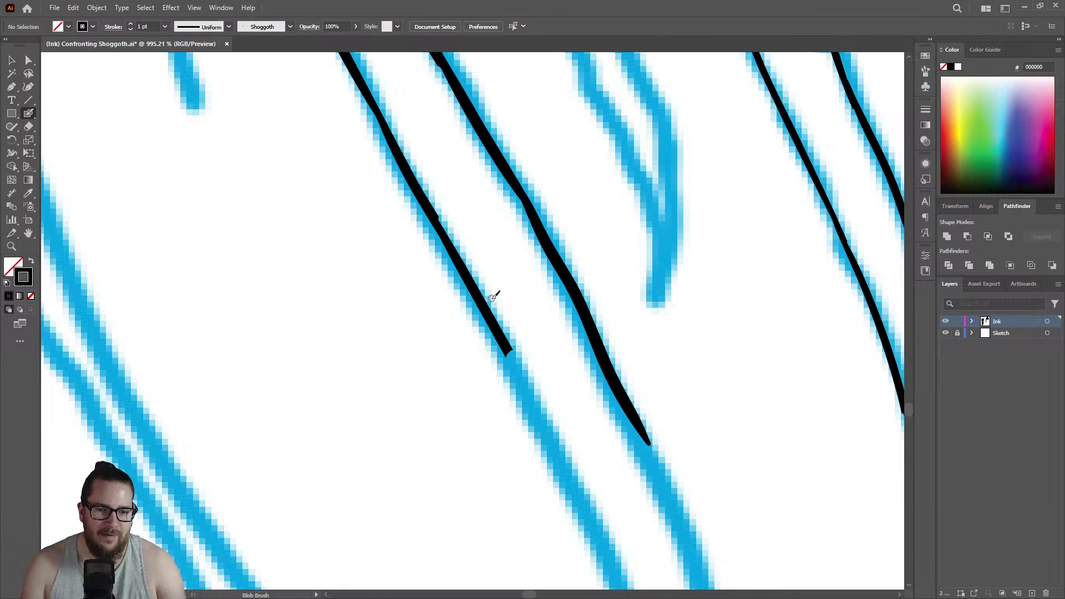
Extend the tentacle's left edge farther down the sketch and touch up the line with the Eraser.
drag(506, 345, 599, 528)
key(shift+e)
scroll(506, 273, down, 2)
scroll(459, 299, up, 4)
drag(518, 303, 492, 261)
Ink the next stretch of both tentacle edges down to where the sketch begins to curve vertically.
key(z)
mouse_move(547, 297)
mouse_down()
mouse_move(428, 307)
mouse_move(574, 391)
mouse_move(621, 390)
mouse_move(776, 336)
mouse_up()
key(shift+b)
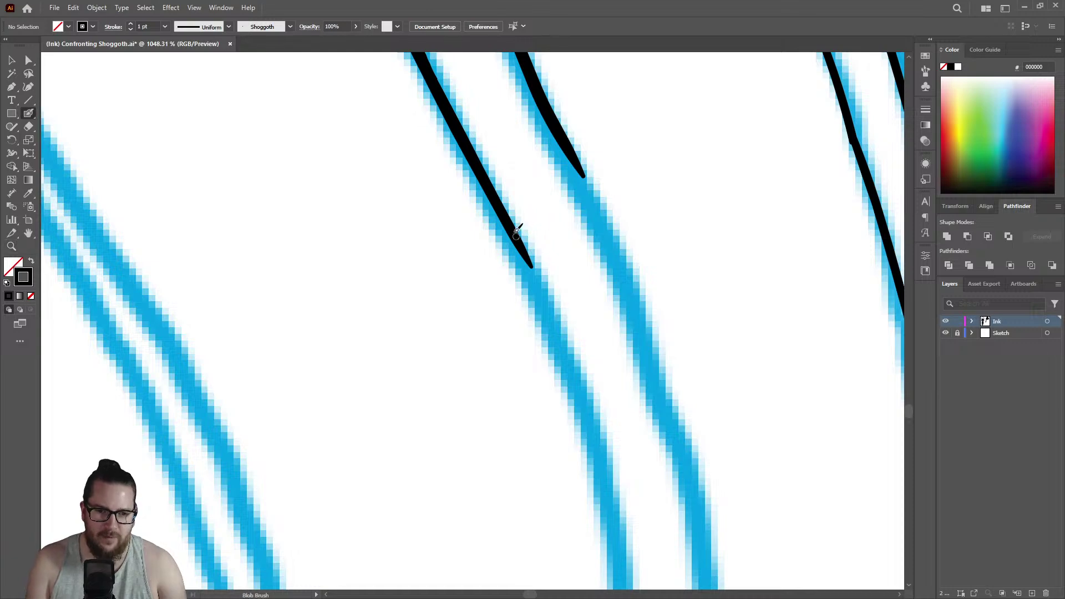
mouse_move(503, 209)
mouse_down()
mouse_move(610, 462)
mouse_move(610, 486)
mouse_up()
mouse_move(560, 139)
mouse_down()
mouse_move(642, 317)
mouse_move(685, 473)
mouse_up()
Shave the bumps off the newest joints on the right and left edges with the Eraser.
key(shift+e)
mouse_move(580, 152)
mouse_down()
mouse_move(568, 127)
mouse_move(616, 222)
mouse_up()
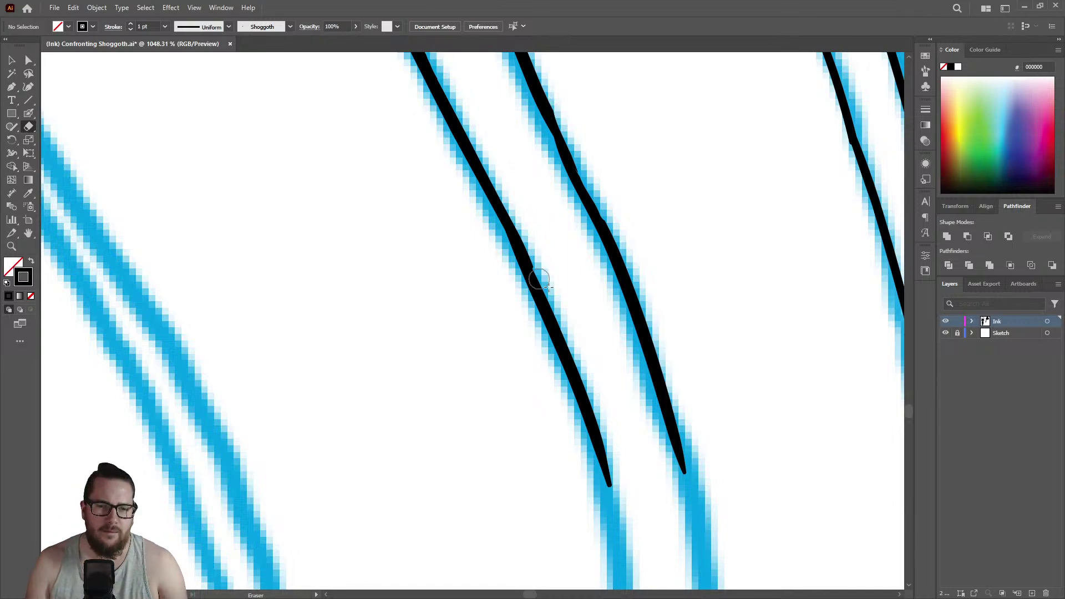
middle_click(571, 300)
click(670, 187)
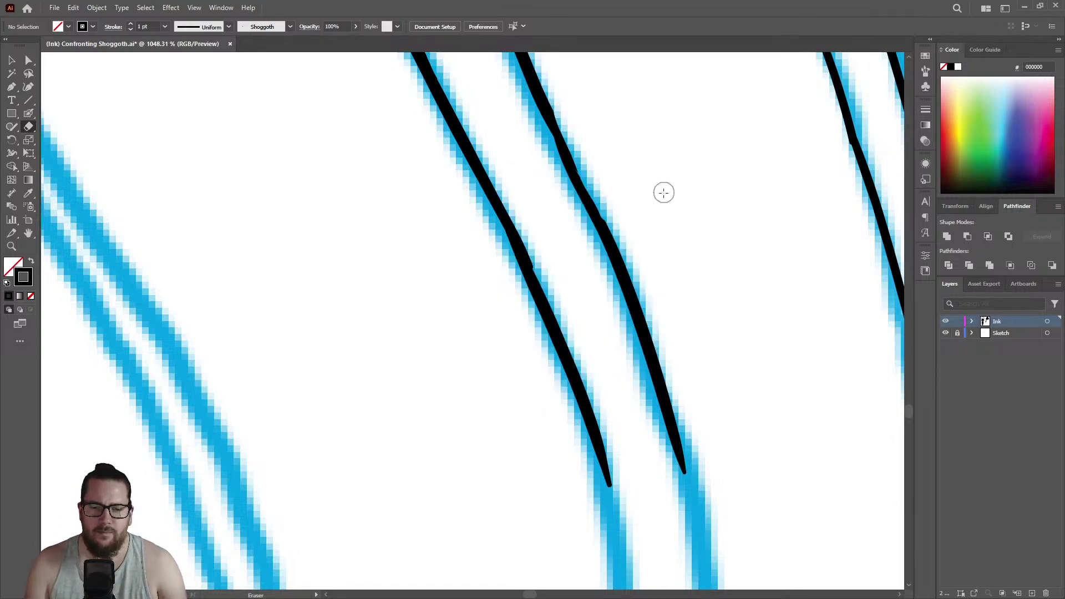
Draw the tentacle's right edge around the bend to join the inked line of the lower tip.
key(z)
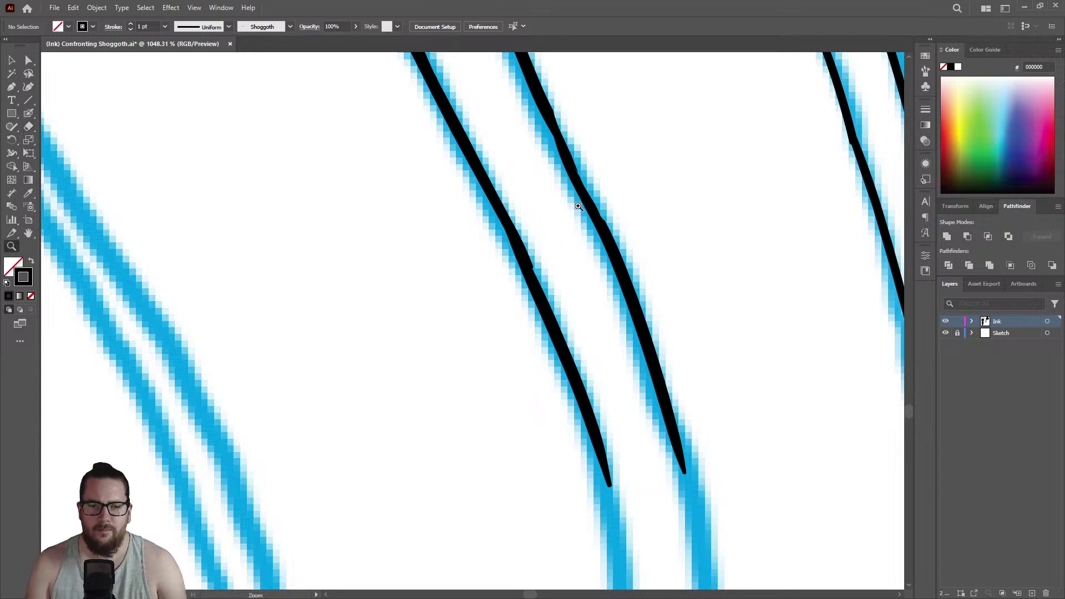
drag(566, 195, 411, 219)
drag(643, 355, 665, 218)
key(shift+b)
mouse_move(573, 149)
mouse_down()
mouse_move(611, 360)
mouse_move(596, 577)
mouse_up()
Draw the tentacle's left edge around the bend to close the gap to its inked lower tip.
key(z)
mouse_move(609, 199)
mouse_down()
mouse_move(569, 288)
mouse_move(626, 350)
mouse_move(675, 340)
mouse_move(692, 311)
mouse_up()
key(shift+b)
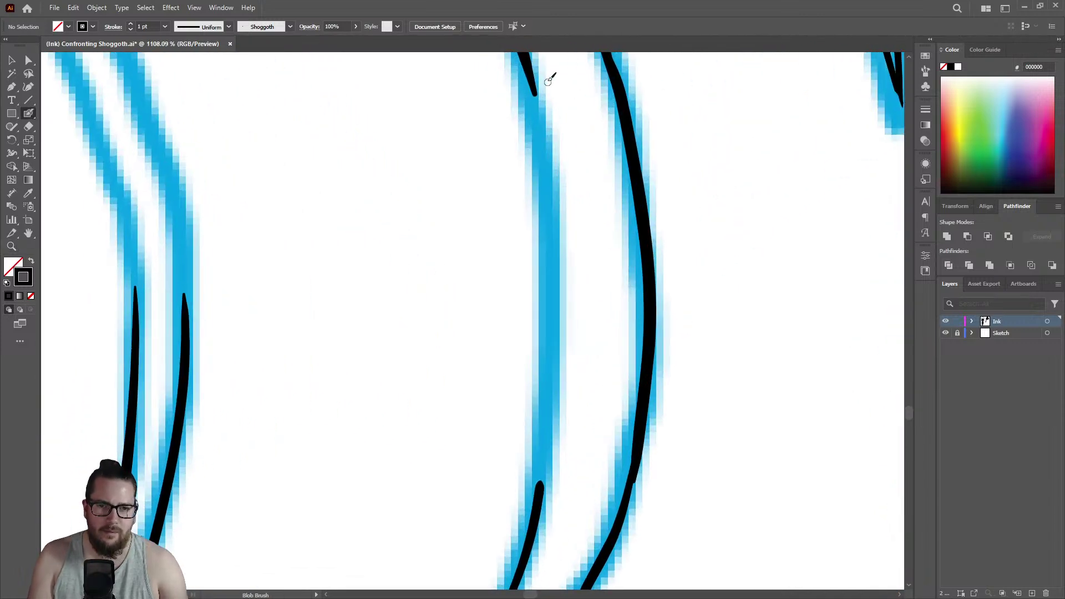
mouse_move(535, 83)
mouse_down()
mouse_move(559, 338)
mouse_move(538, 516)
mouse_up()
Smooth the lower joints of both edges near the tentacle's tip with short Blob Brush strokes and the Eraser.
key(z)
mouse_move(558, 255)
mouse_down()
mouse_move(444, 254)
mouse_move(632, 366)
mouse_move(763, 324)
mouse_move(634, 360)
mouse_move(693, 338)
mouse_up()
key(shift+b)
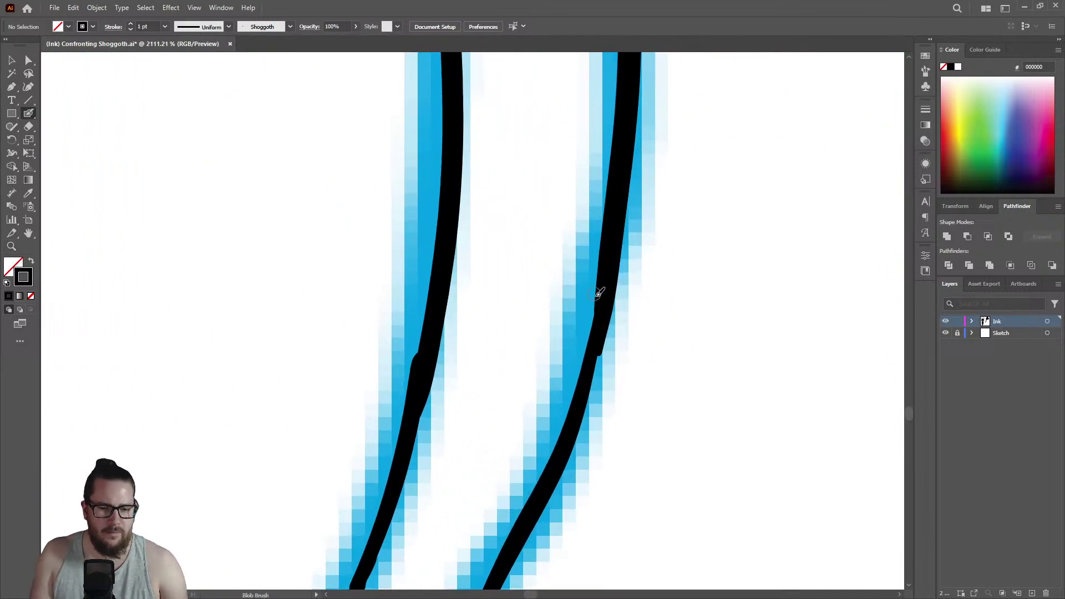
drag(607, 296, 565, 447)
key(shift+e)
mouse_move(394, 345)
mouse_down()
mouse_move(382, 423)
mouse_move(373, 444)
mouse_up()
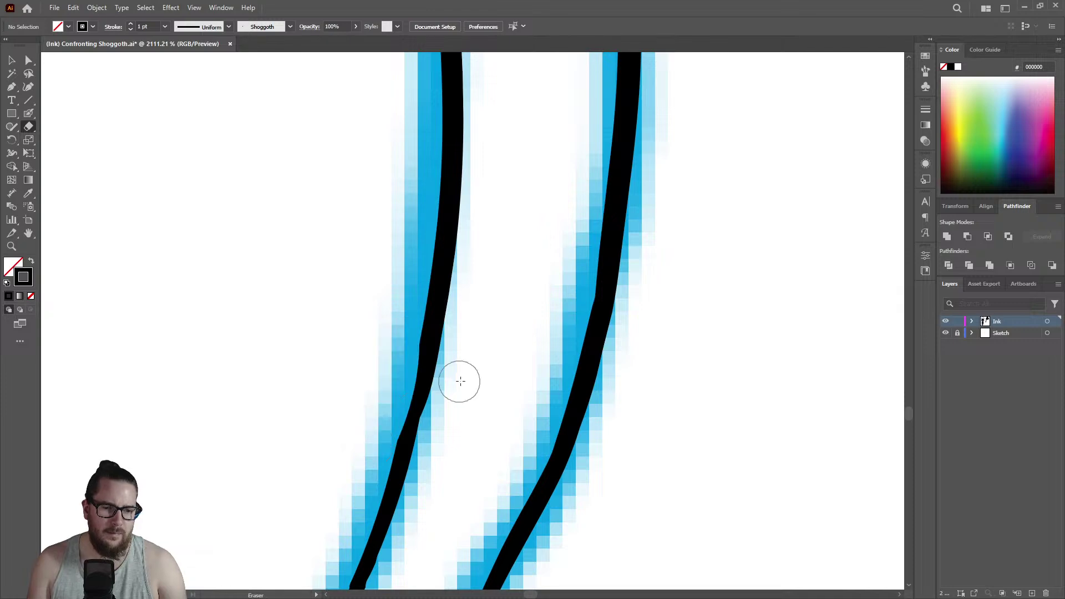
key(shift+b)
mouse_move(428, 368)
mouse_down()
mouse_move(413, 429)
mouse_move(440, 413)
mouse_move(368, 409)
mouse_up()
Thicken the joints on both edges above the bend with short Blob Brush strokes.
key(z)
mouse_move(457, 414)
mouse_down()
mouse_move(416, 409)
mouse_move(592, 216)
mouse_move(721, 206)
mouse_up()
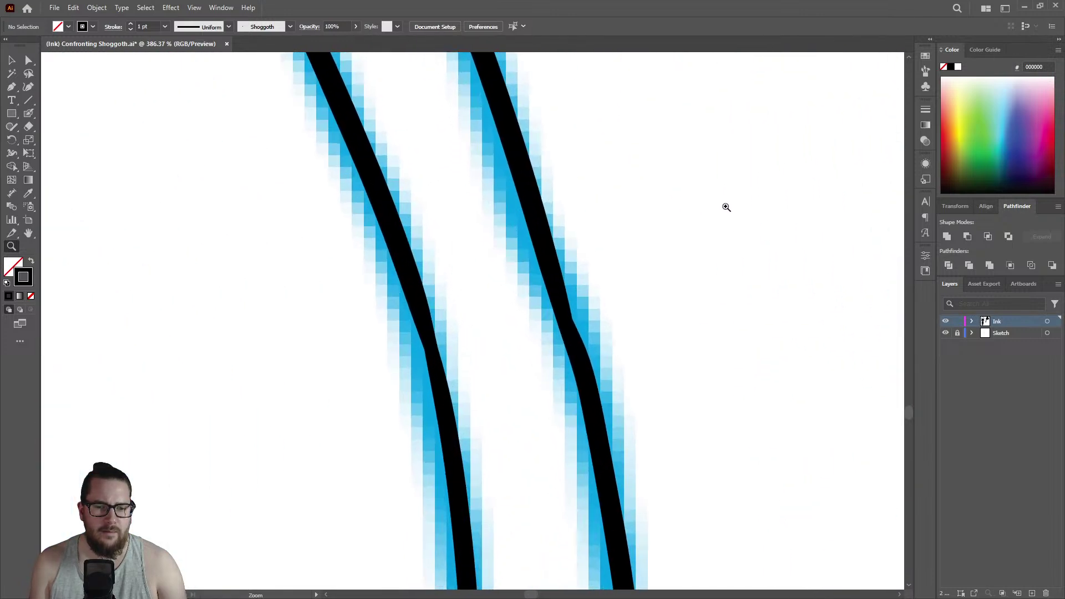
key(shift+b)
drag(574, 298, 595, 363)
drag(419, 314, 428, 361)
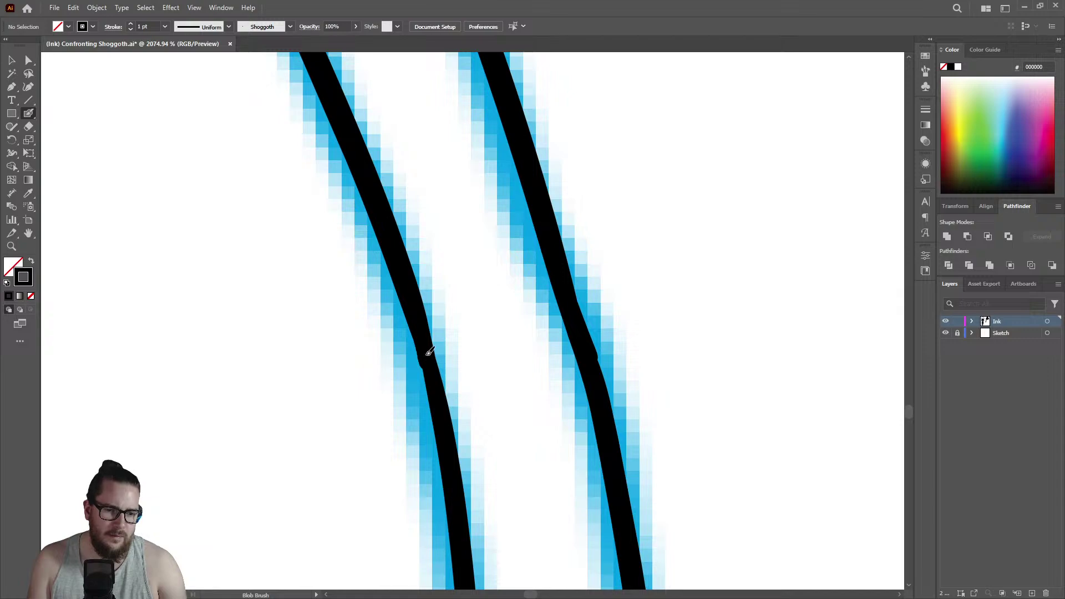
Review the inked figures across the whole artboard and save the illustration.
key(z)
drag(528, 373, 401, 358)
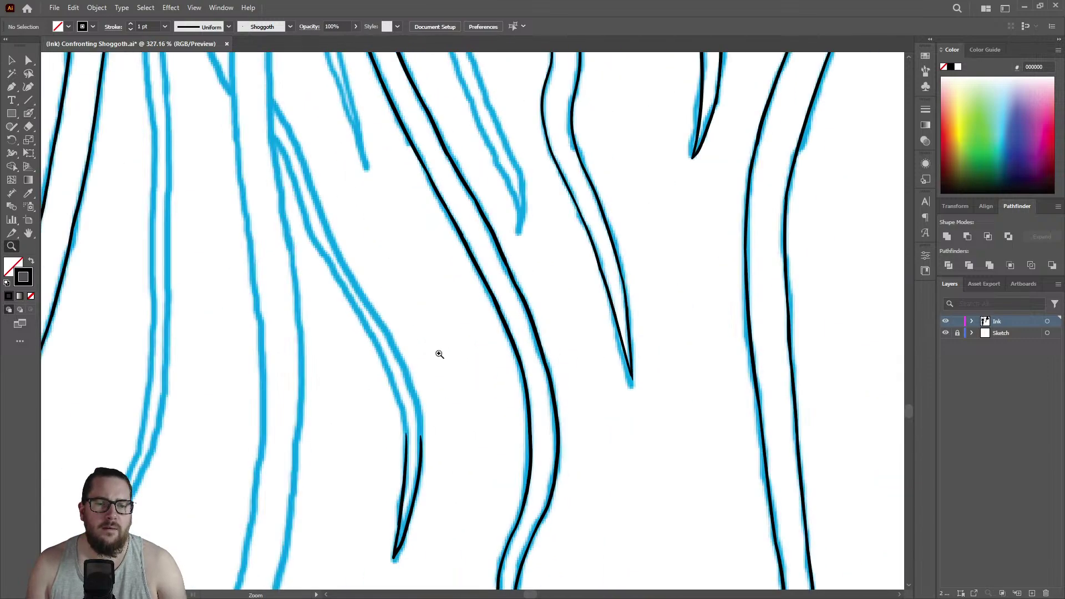
mouse_move(528, 304)
mouse_down()
mouse_move(703, 204)
mouse_move(487, 322)
mouse_move(490, 356)
mouse_move(392, 428)
mouse_move(559, 330)
mouse_up()
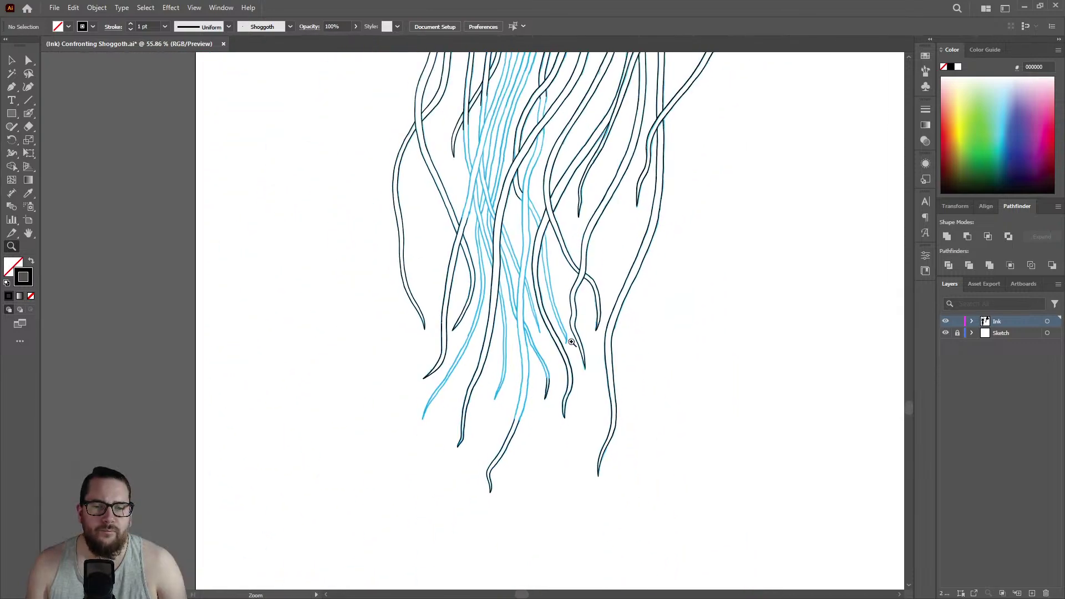
drag(623, 312, 392, 447)
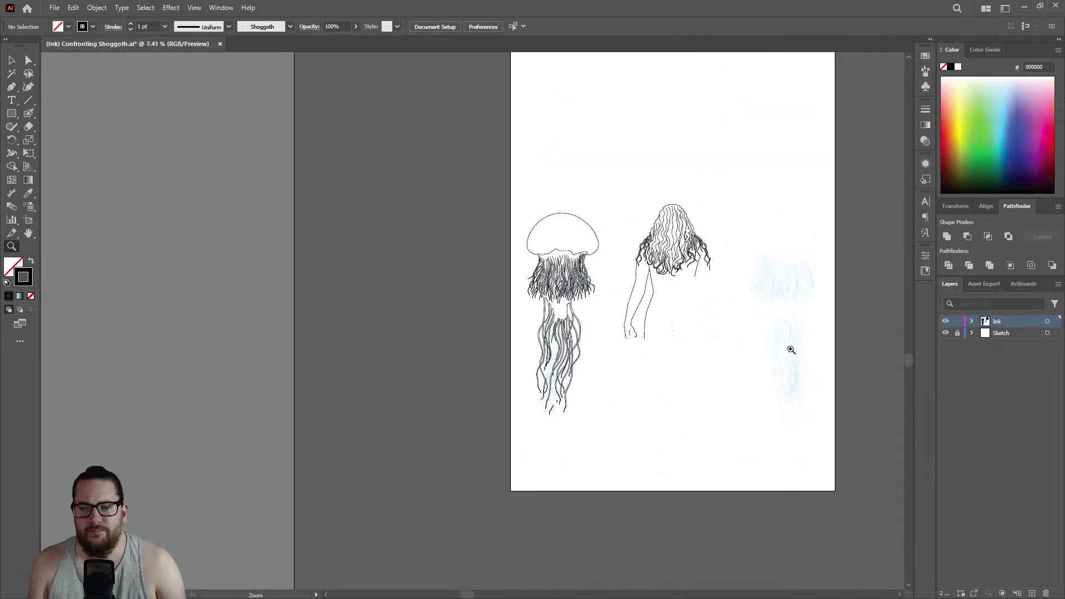
drag(777, 352, 866, 352)
drag(819, 307, 856, 309)
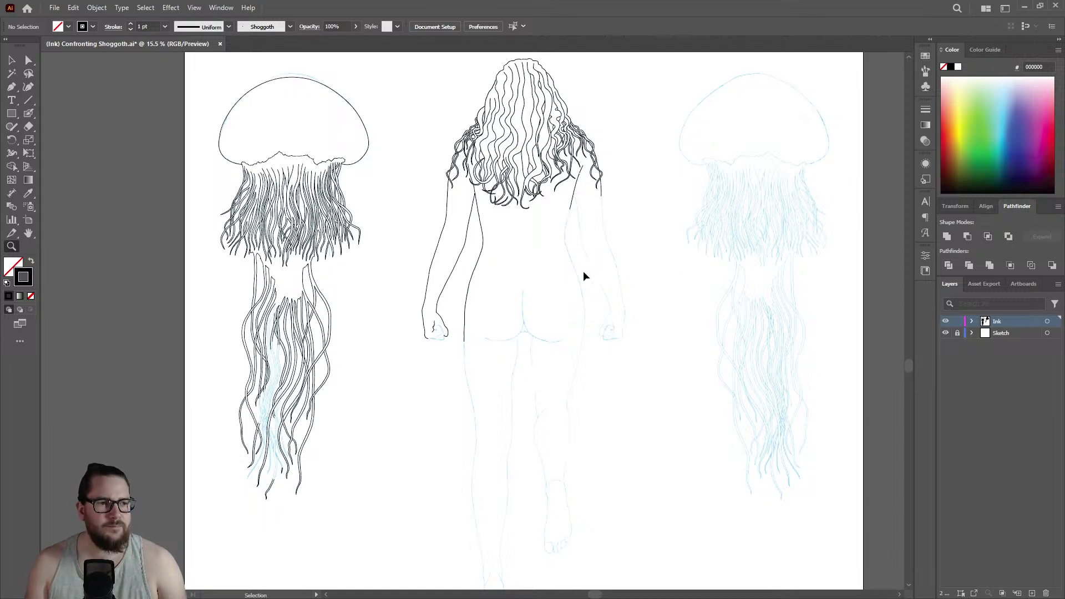
key(ctrl+s)
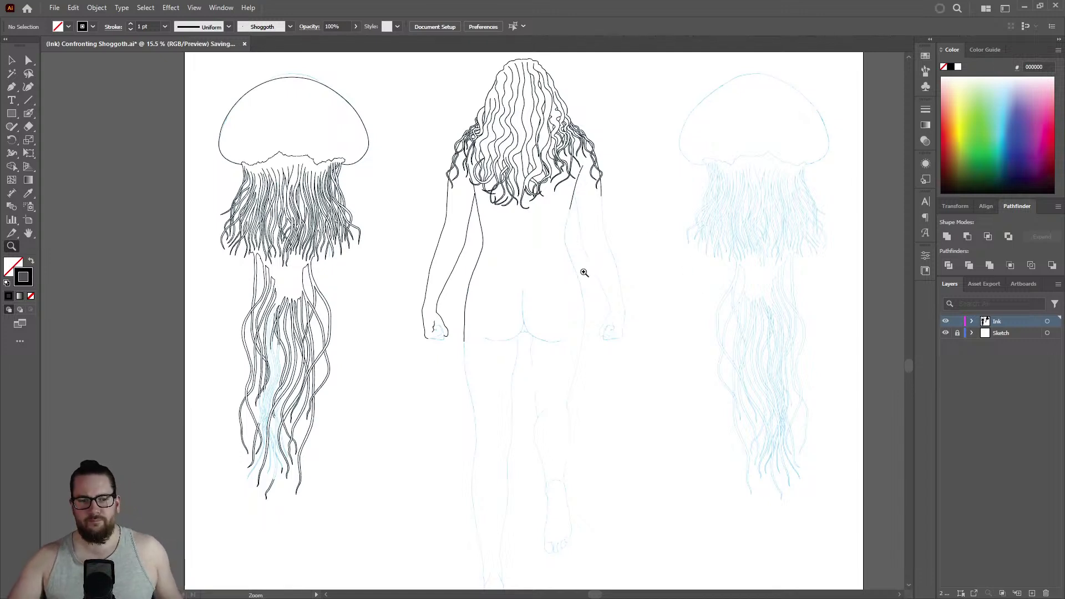